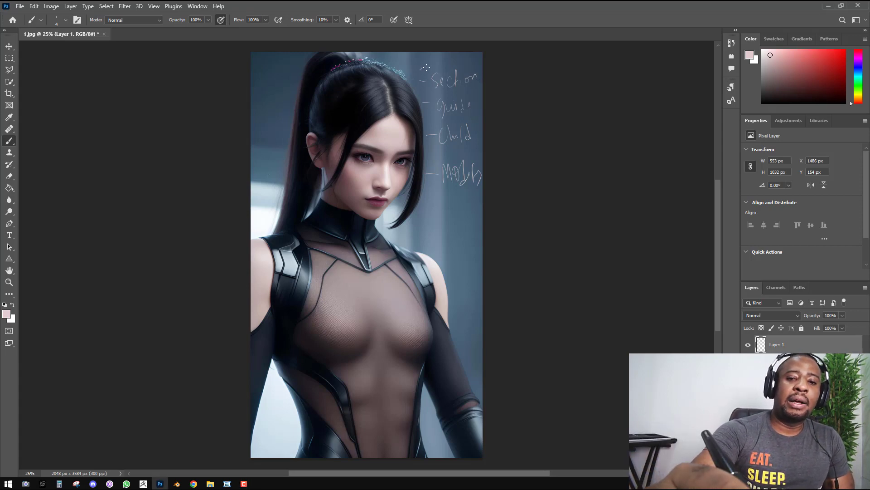
Circle the handwritten Section note and outline the ponytail section in light pink, undoing the extra stroke around the crown
{"action": "mouse_move", "coordinate": [425, 69]}
{"action": "left_mouse_down"}
{"action": "mouse_move", "coordinate": [428, 95]}
{"action": "mouse_move", "coordinate": [454, 55]}
{"action": "left_mouse_up"}
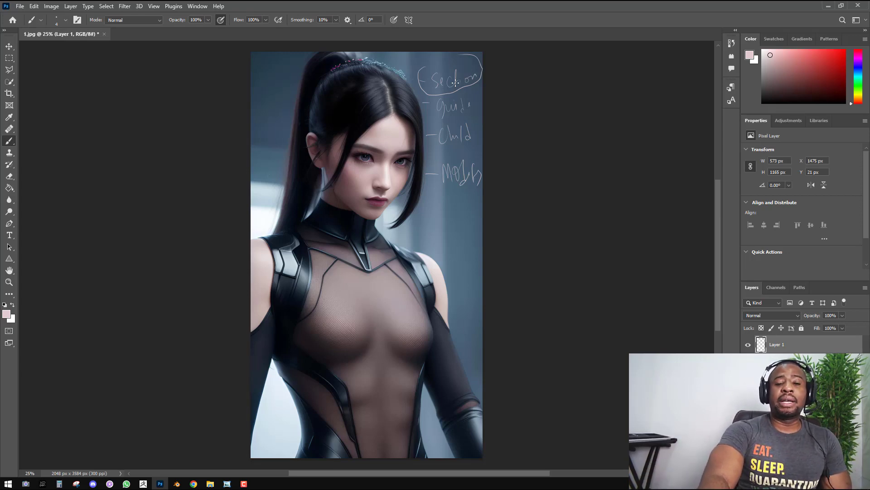
{"action": "mouse_move", "coordinate": [337, 69]}
{"action": "left_mouse_down"}
{"action": "mouse_move", "coordinate": [357, 51]}
{"action": "mouse_move", "coordinate": [278, 78]}
{"action": "mouse_move", "coordinate": [251, 168]}
{"action": "left_mouse_up"}
{"action": "mouse_move", "coordinate": [294, 255]}
{"action": "left_mouse_down"}
{"action": "mouse_move", "coordinate": [322, 171]}
{"action": "mouse_move", "coordinate": [320, 99]}
{"action": "mouse_move", "coordinate": [338, 70]}
{"action": "left_mouse_up"}
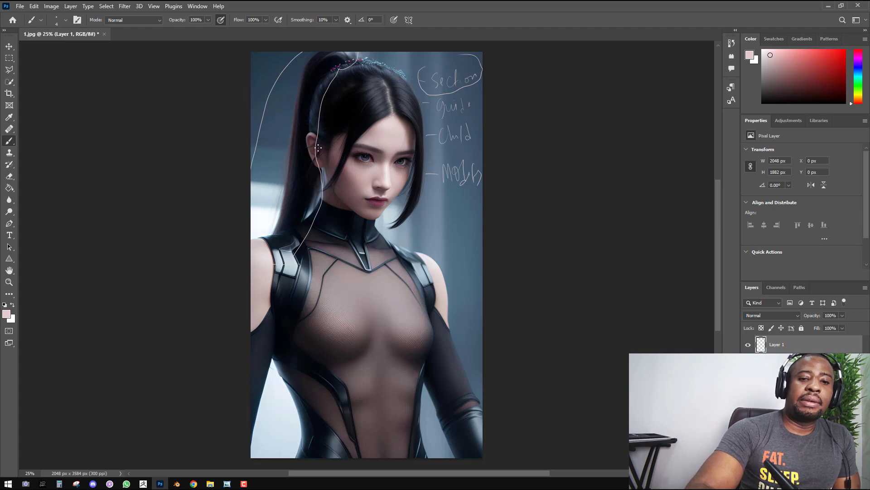
{"action": "mouse_move", "coordinate": [342, 138]}
{"action": "left_mouse_down"}
{"action": "mouse_move", "coordinate": [318, 147]}
{"action": "mouse_move", "coordinate": [348, 93]}
{"action": "mouse_move", "coordinate": [374, 82]}
{"action": "mouse_move", "coordinate": [419, 104]}
{"action": "mouse_move", "coordinate": [413, 61]}
{"action": "mouse_move", "coordinate": [330, 68]}
{"action": "mouse_move", "coordinate": [313, 140]}
{"action": "left_mouse_up"}
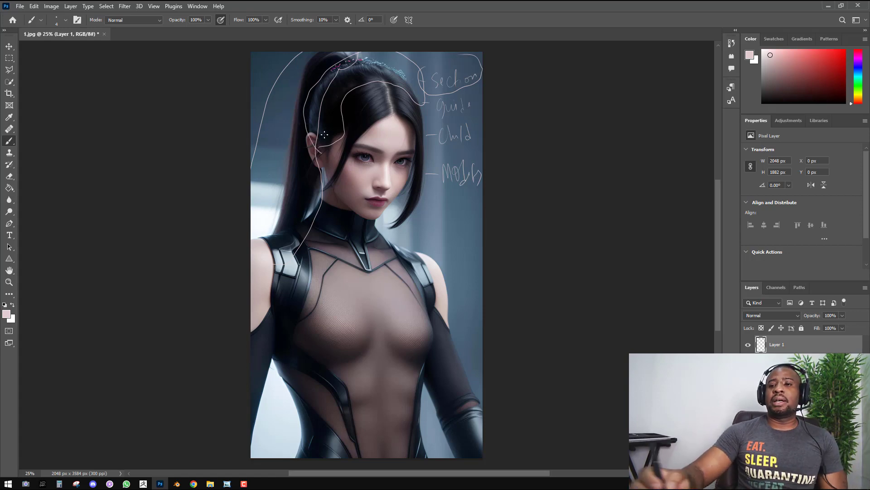
{"action": "key", "text": "ctrl+z"}
Outline the scalp hair section between the hairline and the ponytail base with a red brush
{"action": "left_click", "coordinate": [845, 51]}
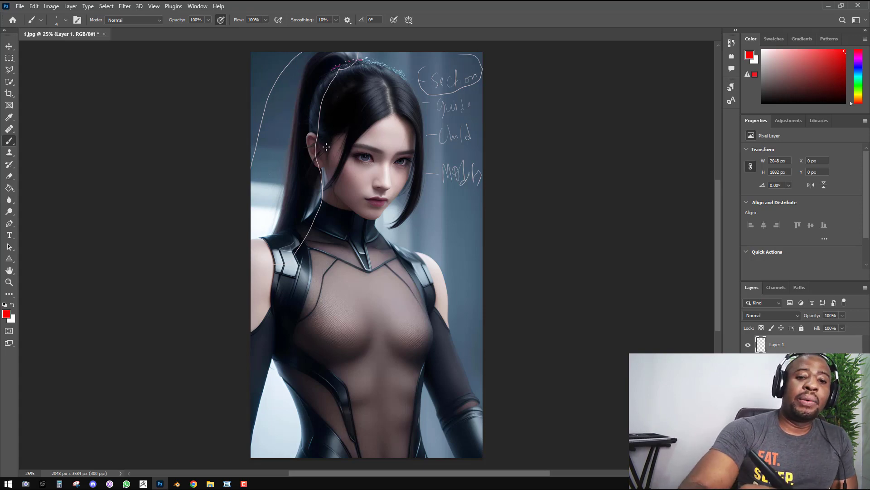
{"action": "mouse_move", "coordinate": [316, 144]}
{"action": "left_mouse_down"}
{"action": "mouse_move", "coordinate": [377, 85]}
{"action": "mouse_move", "coordinate": [413, 98]}
{"action": "left_mouse_up"}
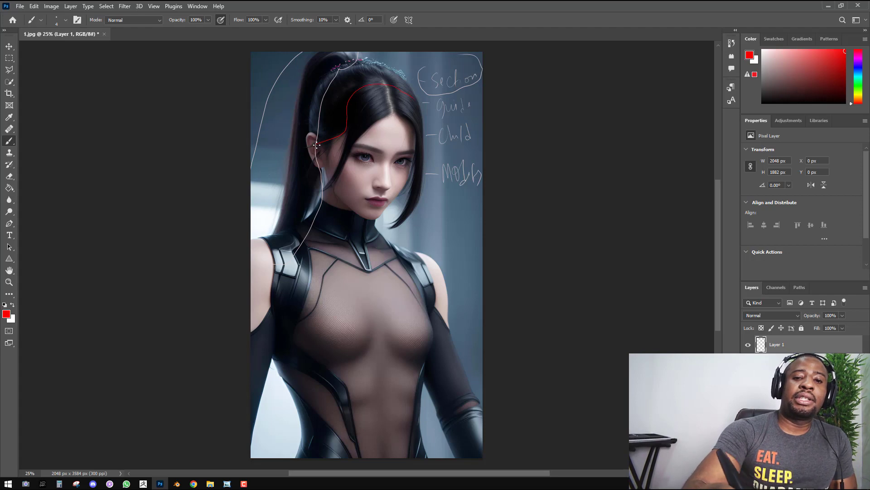
{"action": "mouse_move", "coordinate": [351, 53]}
{"action": "left_mouse_down"}
{"action": "mouse_move", "coordinate": [325, 72]}
{"action": "mouse_move", "coordinate": [309, 111]}
{"action": "mouse_move", "coordinate": [315, 142]}
{"action": "left_mouse_up"}
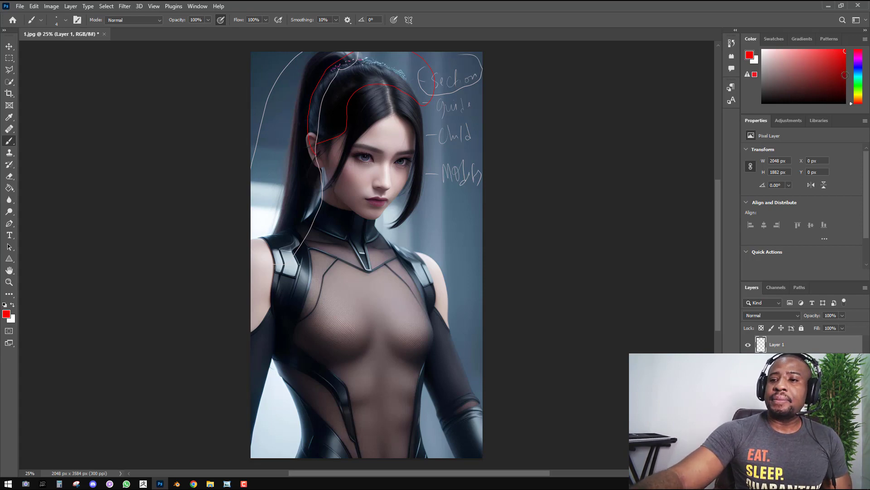
Outline the front hair section around the face in blue and circle both sideburn areas in green
{"action": "left_click", "coordinate": [854, 71]}
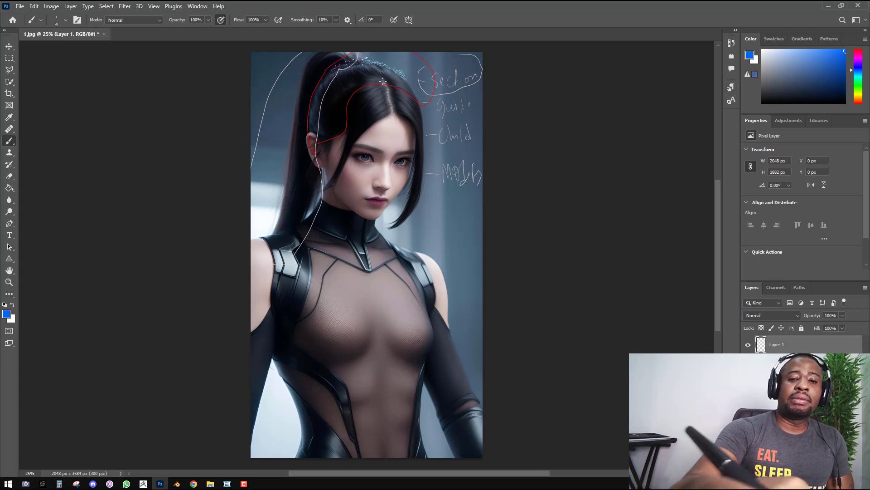
{"action": "mouse_move", "coordinate": [363, 88]}
{"action": "left_mouse_down"}
{"action": "mouse_move", "coordinate": [343, 120]}
{"action": "mouse_move", "coordinate": [424, 206]}
{"action": "left_mouse_up"}
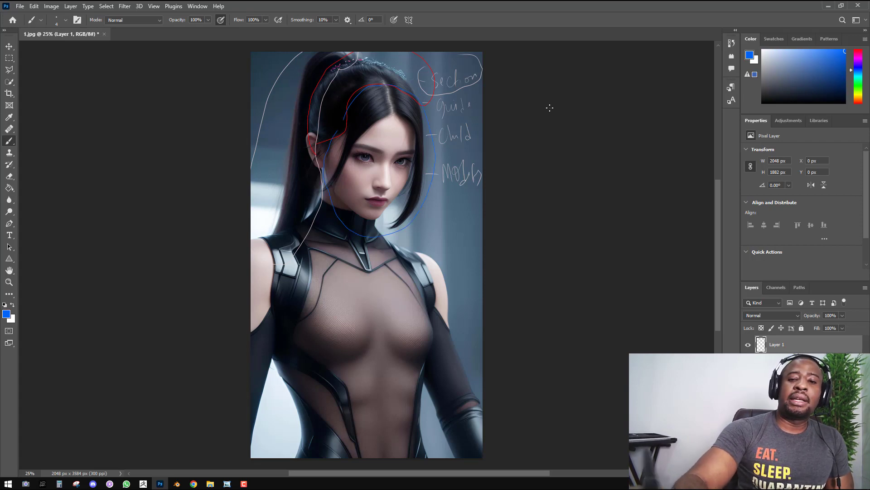
{"action": "left_click", "coordinate": [856, 84]}
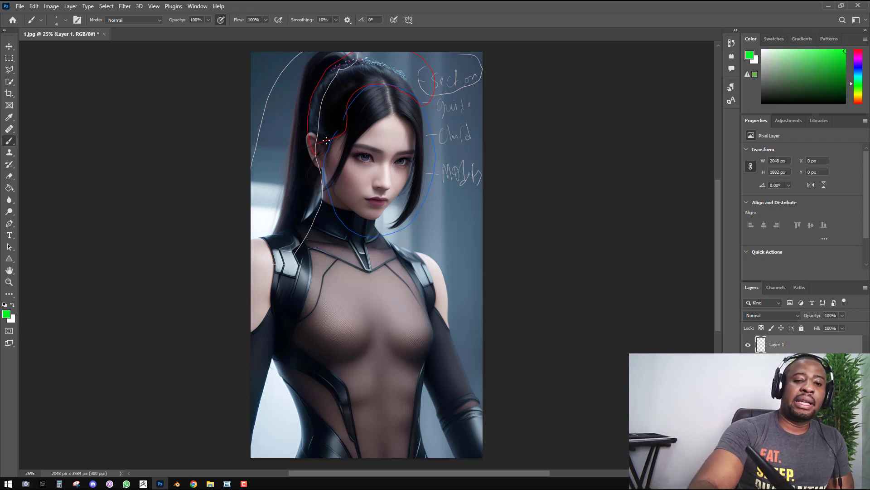
{"action": "left_click_drag", "start_coordinate": [316, 167], "coordinate": [332, 138]}
{"action": "left_click_drag", "start_coordinate": [425, 144], "coordinate": [426, 137]}
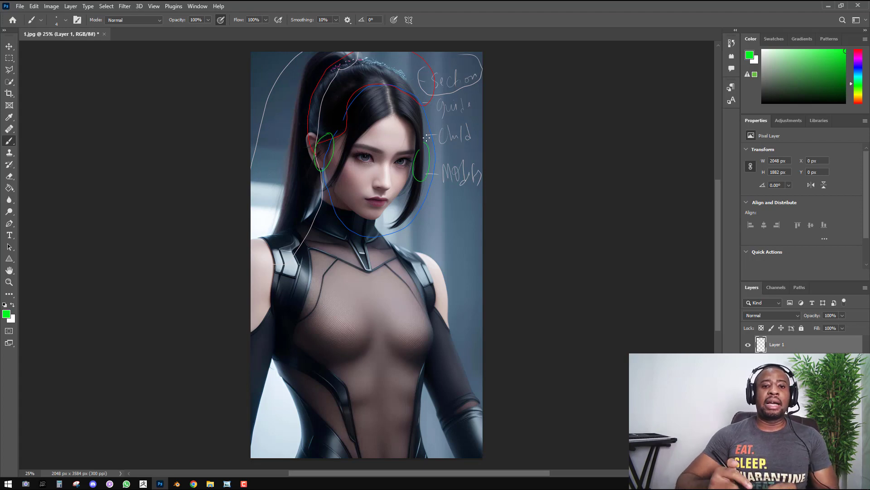
Hide the section-outline layer and, on a new layer, paint red guide strokes along the scalp hair and the front strands
{"action": "left_click", "coordinate": [748, 345]}
{"action": "left_click", "coordinate": [832, 472]}
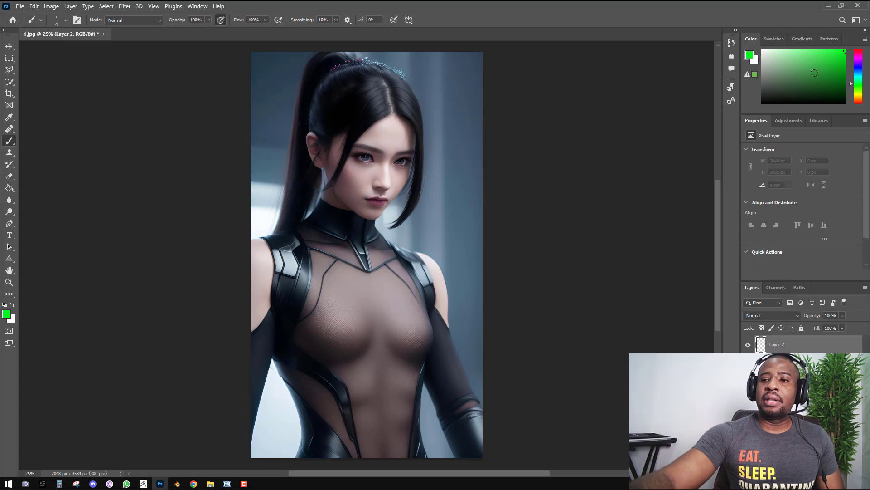
{"action": "left_click", "coordinate": [857, 103]}
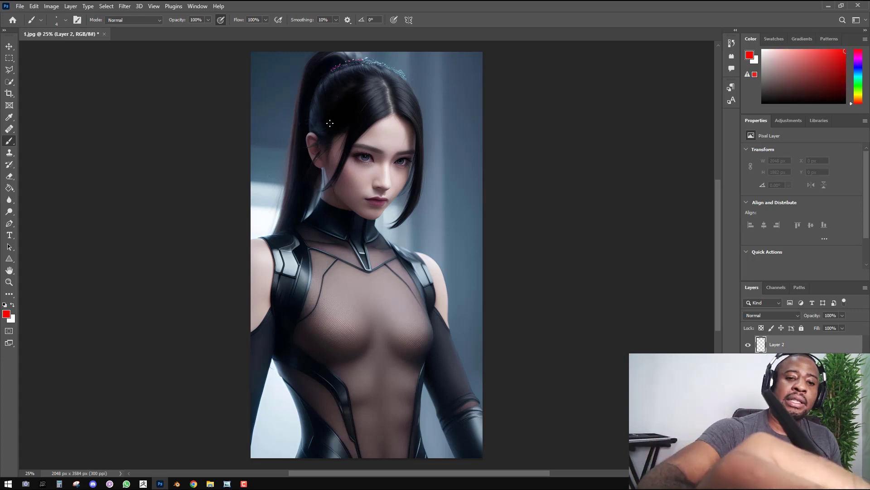
{"action": "left_click_drag", "start_coordinate": [325, 78], "coordinate": [331, 128]}
{"action": "mouse_move", "coordinate": [339, 76]}
{"action": "left_mouse_down"}
{"action": "mouse_move", "coordinate": [337, 116]}
{"action": "mouse_move", "coordinate": [321, 137]}
{"action": "left_mouse_up"}
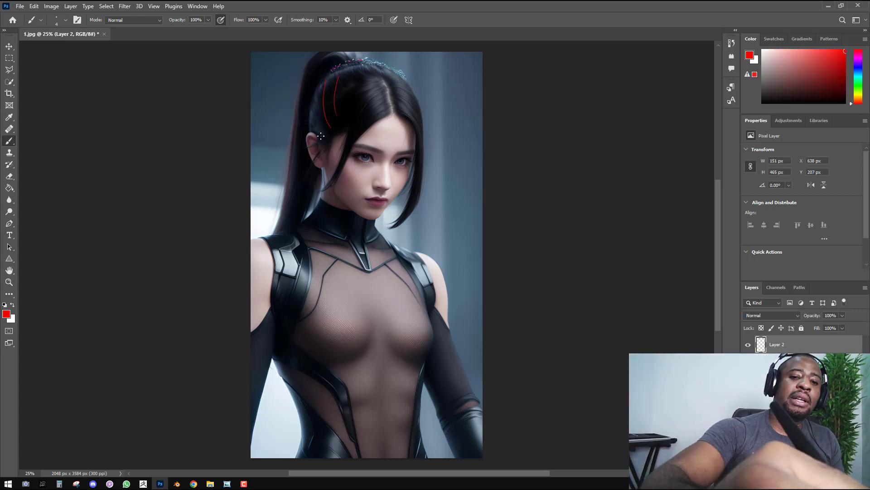
{"action": "mouse_move", "coordinate": [346, 69]}
{"action": "left_mouse_down"}
{"action": "mouse_move", "coordinate": [349, 89]}
{"action": "mouse_move", "coordinate": [378, 76]}
{"action": "mouse_move", "coordinate": [406, 83]}
{"action": "mouse_move", "coordinate": [338, 177]}
{"action": "left_mouse_up"}
{"action": "left_click_drag", "start_coordinate": [376, 111], "coordinate": [350, 148]}
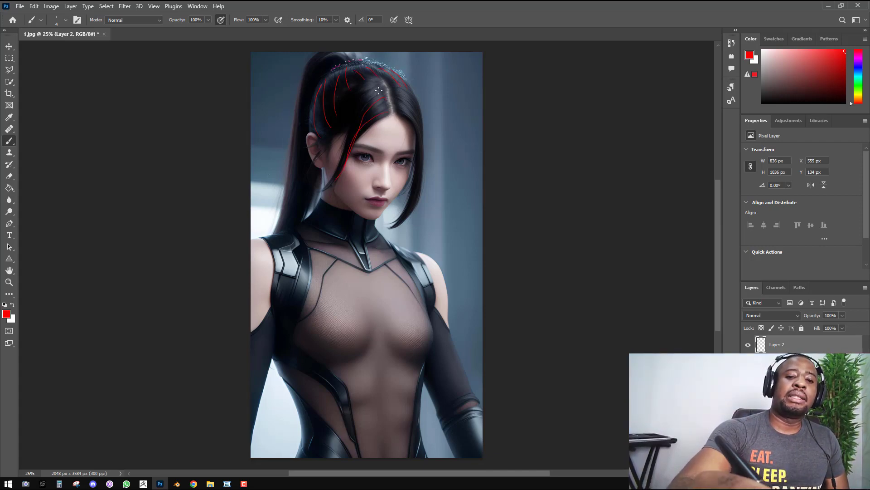
{"action": "left_click_drag", "start_coordinate": [368, 92], "coordinate": [343, 160]}
{"action": "left_click_drag", "start_coordinate": [408, 110], "coordinate": [418, 198]}
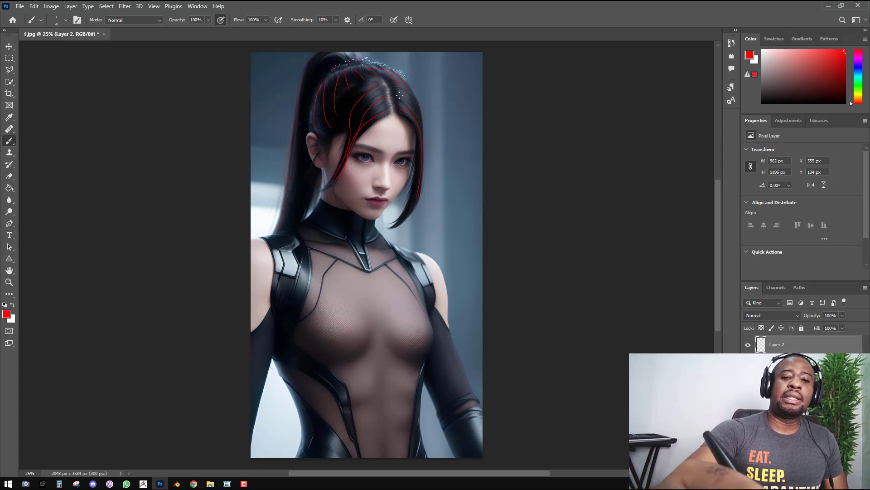
Paint red guide strokes down the length of the ponytail
{"action": "left_click_drag", "start_coordinate": [320, 58], "coordinate": [271, 226]}
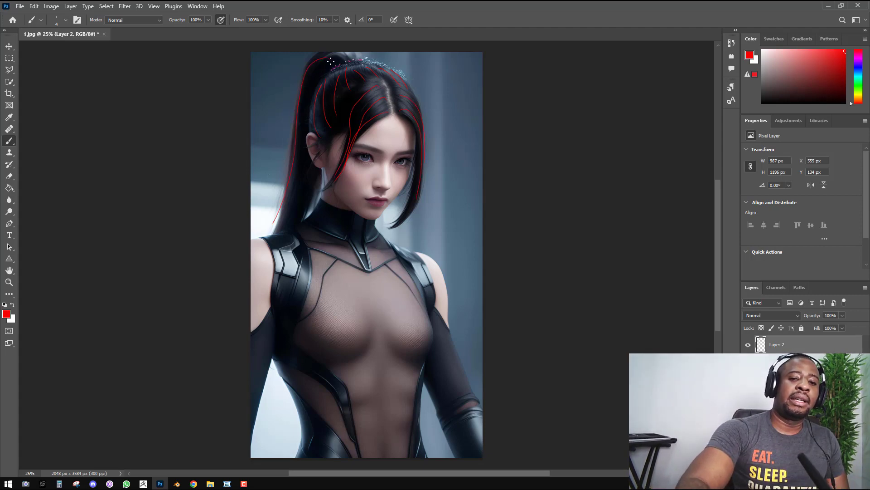
{"action": "left_click_drag", "start_coordinate": [314, 69], "coordinate": [284, 235]}
{"action": "left_click_drag", "start_coordinate": [318, 68], "coordinate": [313, 207]}
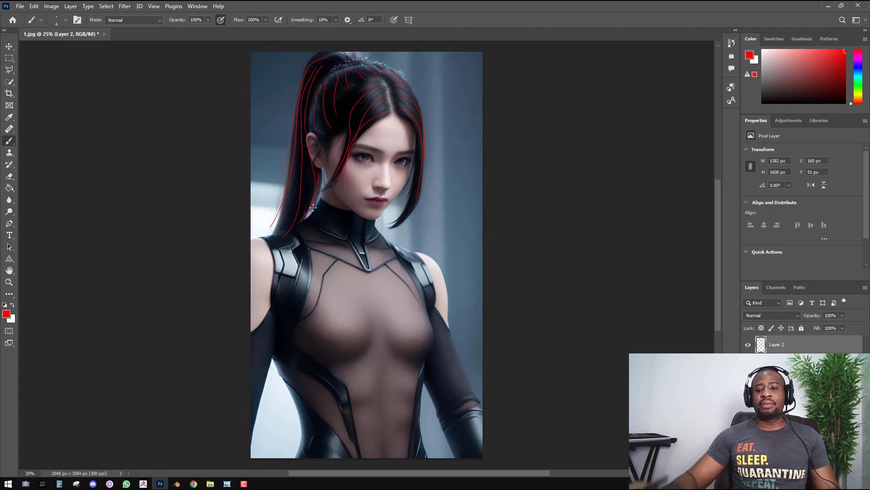
Hide the layer with the red guide strokes and show the section-outline layer again
{"action": "left_click", "coordinate": [748, 345]}
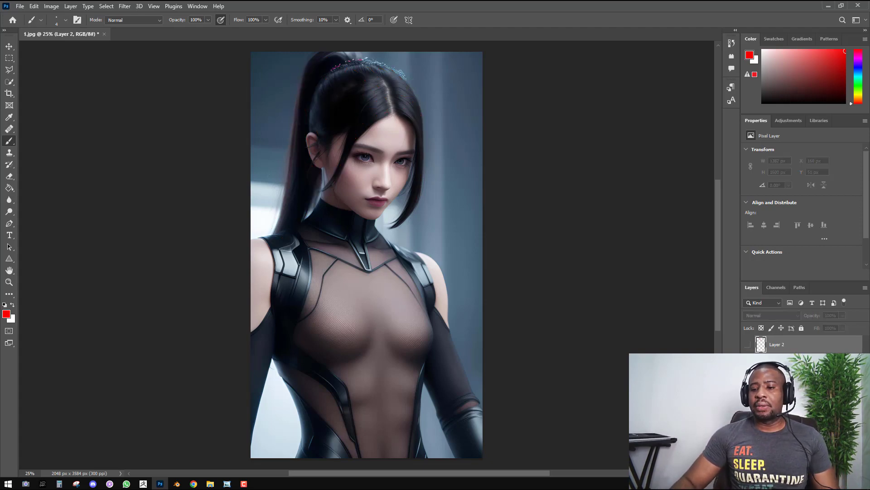
{"action": "left_click", "coordinate": [748, 362]}
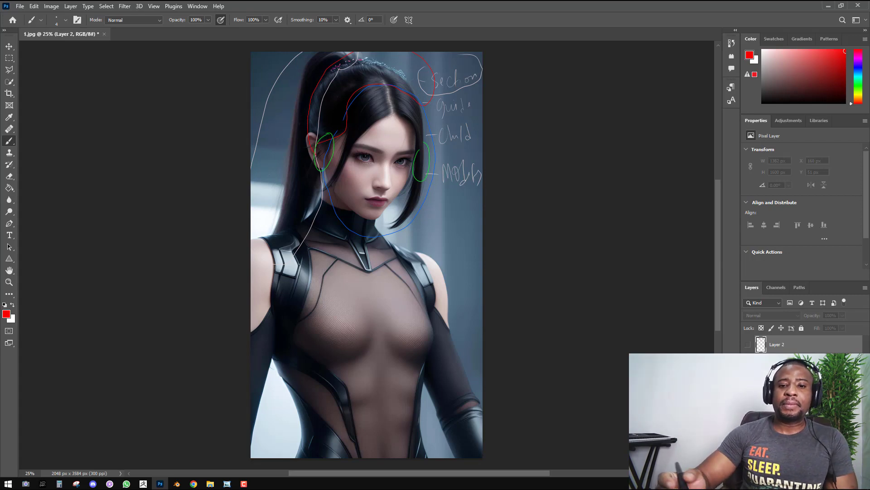
{"action": "left_click", "coordinate": [438, 165]}
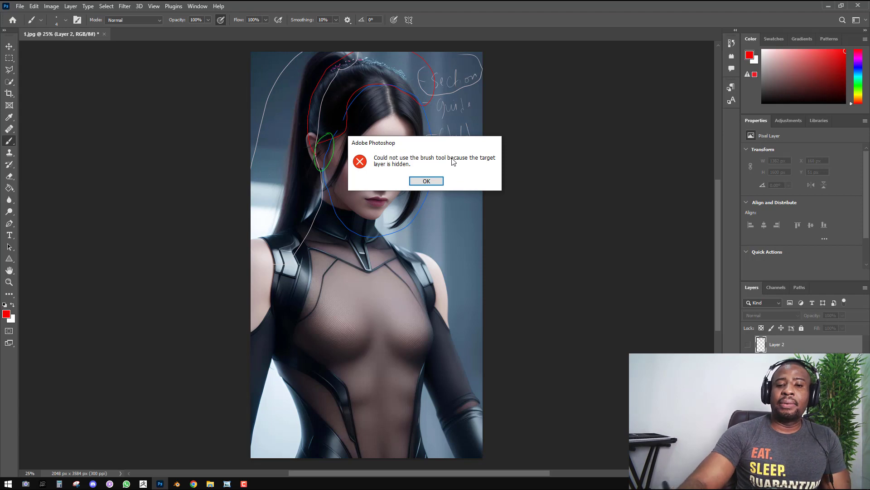
{"action": "key", "text": "Return"}
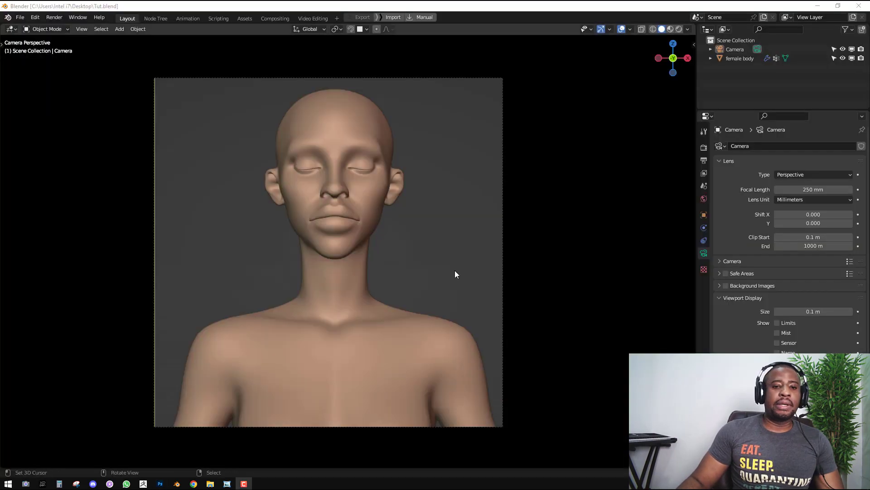
Switch to Blender, leave the camera view and select the female body mesh
{"action": "mouse_move", "coordinate": [455, 270]}
{"action": "middle_mouse_down"}
{"action": "mouse_move", "coordinate": [349, 278]}
{"action": "mouse_move", "coordinate": [366, 260]}
{"action": "mouse_move", "coordinate": [453, 265]}
{"action": "middle_mouse_up"}
{"action": "scroll", "coordinate": [361, 262], "scroll_direction": "up", "scroll_amount": 3}
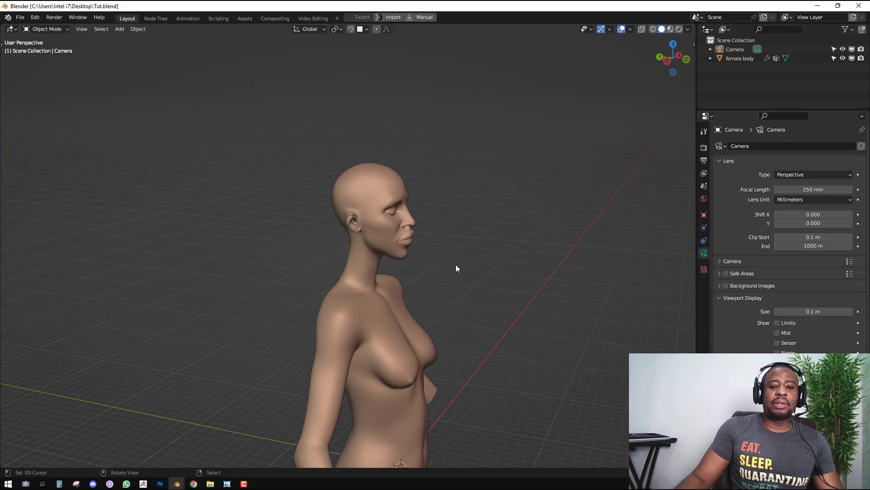
{"action": "middle_click_drag", "start_coordinate": [391, 199], "coordinate": [339, 192]}
{"action": "left_click", "coordinate": [359, 203]}
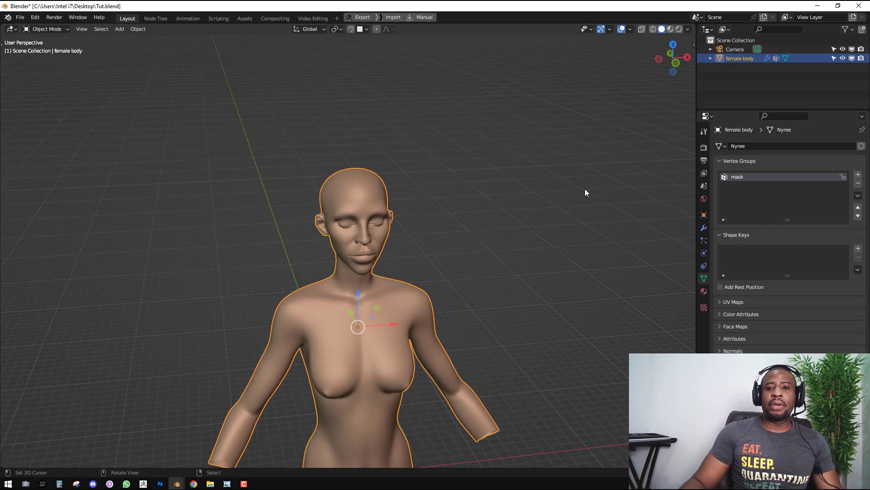
Show the Characters asset library beside the female body to examine the available base meshes
{"action": "middle_click_drag", "start_coordinate": [592, 178], "coordinate": [190, 59]}
{"action": "left_click", "coordinate": [244, 19]}
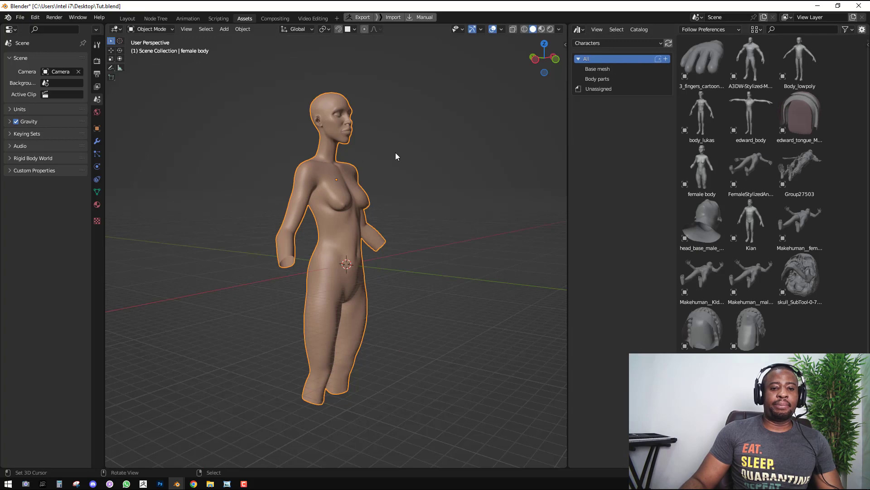
{"action": "middle_click_drag", "start_coordinate": [396, 157], "coordinate": [366, 142]}
Add an Empty Hair curves object to the selected female body
{"action": "key", "text": "shift+a"}
{"action": "key", "text": "shift+a"}
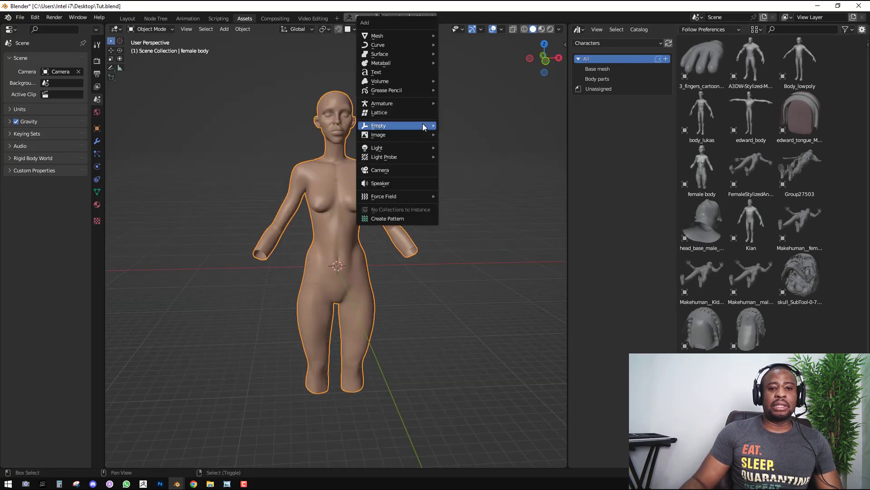
{"action": "mouse_move", "coordinate": [389, 46]}
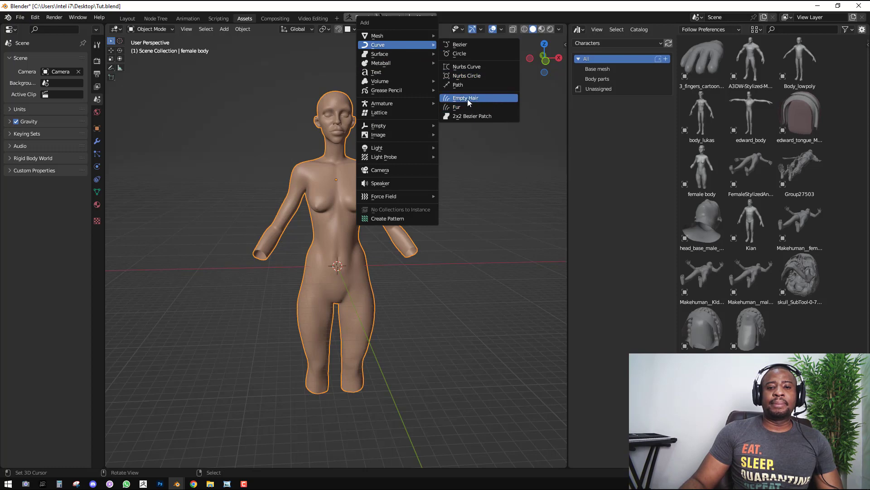
{"action": "left_click", "coordinate": [497, 99]}
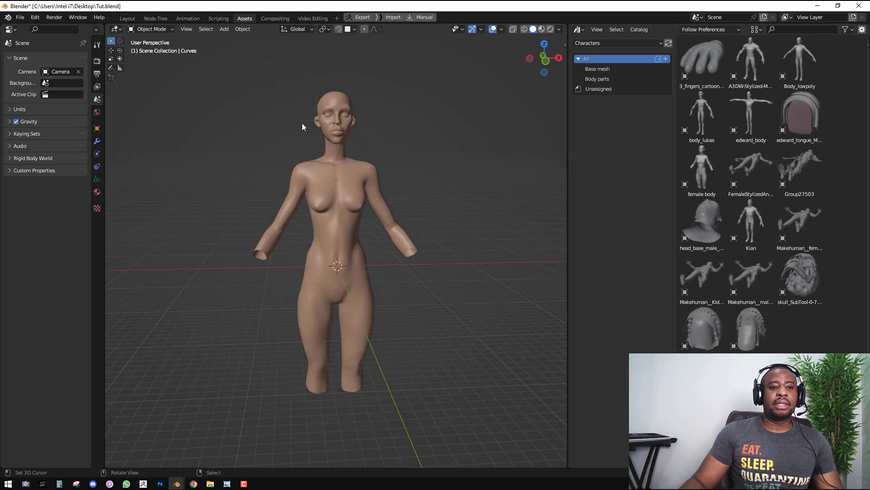
Return to the Layout workspace, select the Curves object parented to the female body and put it in Sculpt Mode
{"action": "left_click", "coordinate": [128, 18]}
{"action": "left_click", "coordinate": [729, 58]}
{"action": "left_click", "coordinate": [710, 58]}
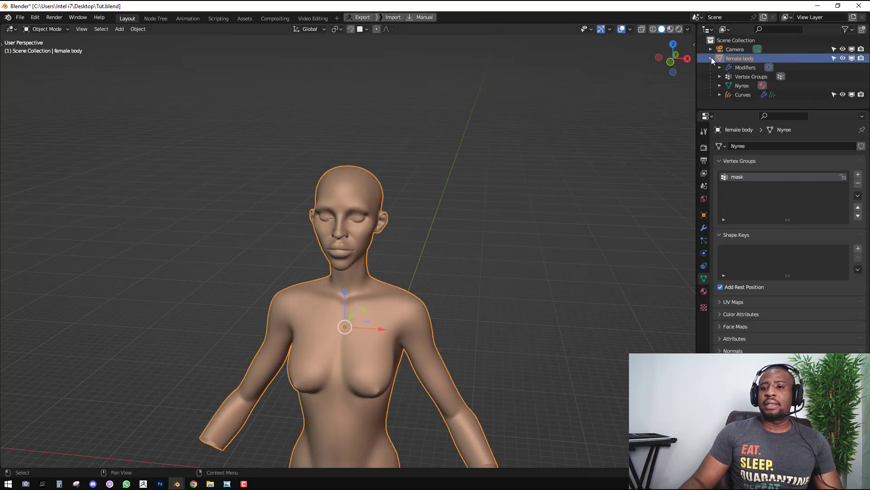
{"action": "left_click", "coordinate": [745, 97]}
{"action": "middle_click_drag", "start_coordinate": [326, 182], "coordinate": [269, 142]}
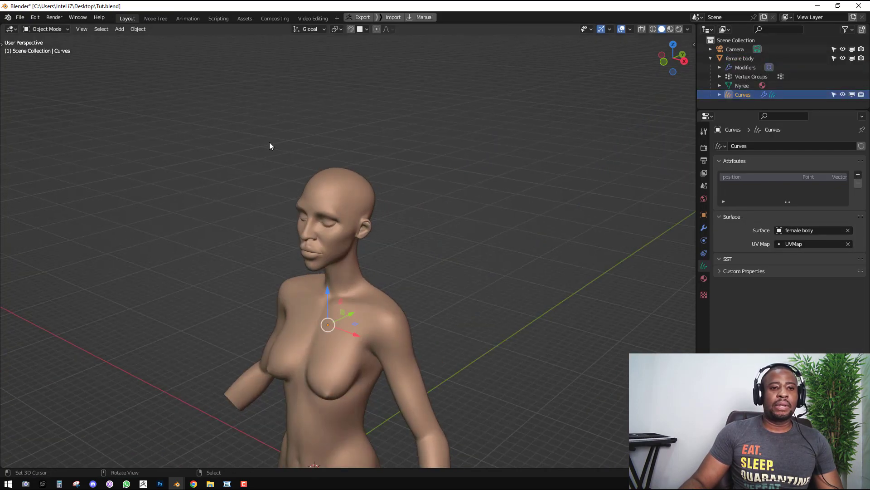
{"action": "left_click", "coordinate": [47, 29]}
{"action": "left_click", "coordinate": [47, 60]}
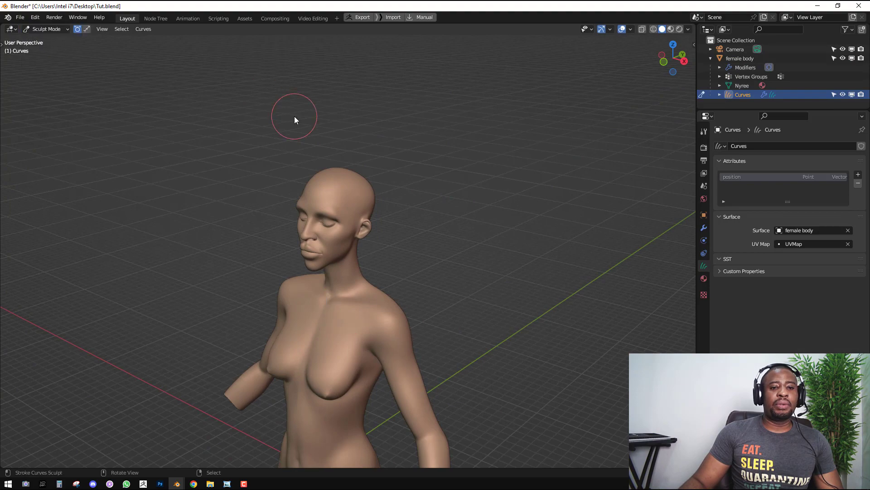
Grow hair curves on the side of the head with the Density brush
{"action": "key", "text": "shift+space"}
{"action": "left_click", "coordinate": [266, 114]}
{"action": "key", "text": "shift+space"}
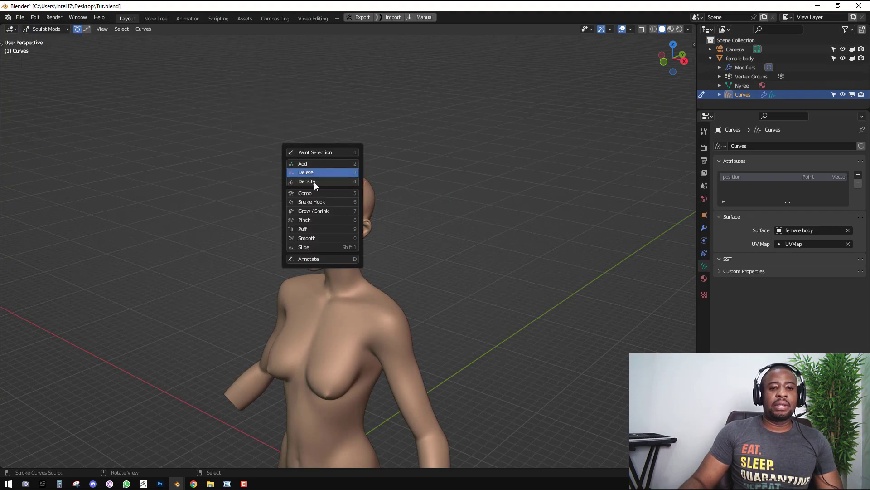
{"action": "left_click", "coordinate": [318, 182]}
{"action": "left_click_drag", "start_coordinate": [344, 188], "coordinate": [354, 189]}
{"action": "mouse_move", "coordinate": [353, 188]}
{"action": "middle_mouse_down"}
{"action": "mouse_move", "coordinate": [399, 179]}
{"action": "mouse_move", "coordinate": [494, 132]}
{"action": "mouse_move", "coordinate": [461, 127]}
{"action": "middle_mouse_up"}
Return to Object Mode and delete the hair curves object
{"action": "key", "text": "ctrl+Tab"}
{"action": "left_click", "coordinate": [347, 131]}
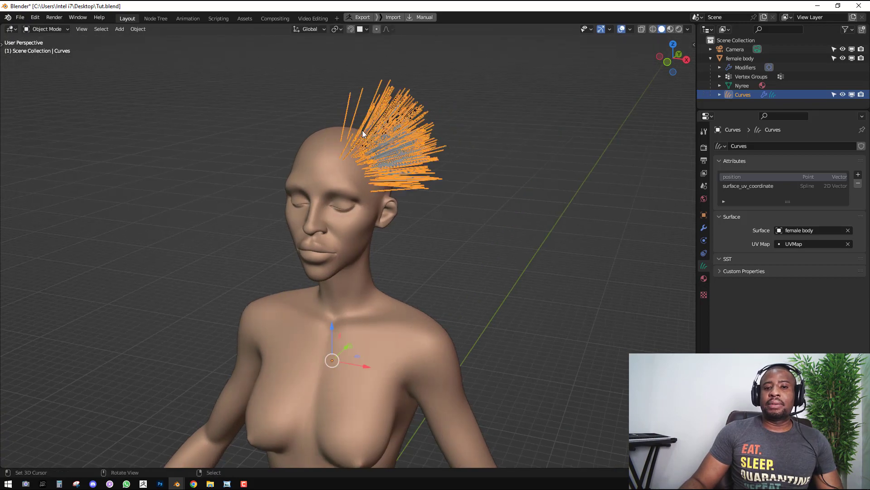
{"action": "key", "text": "x"}
{"action": "left_click", "coordinate": [529, 128]}
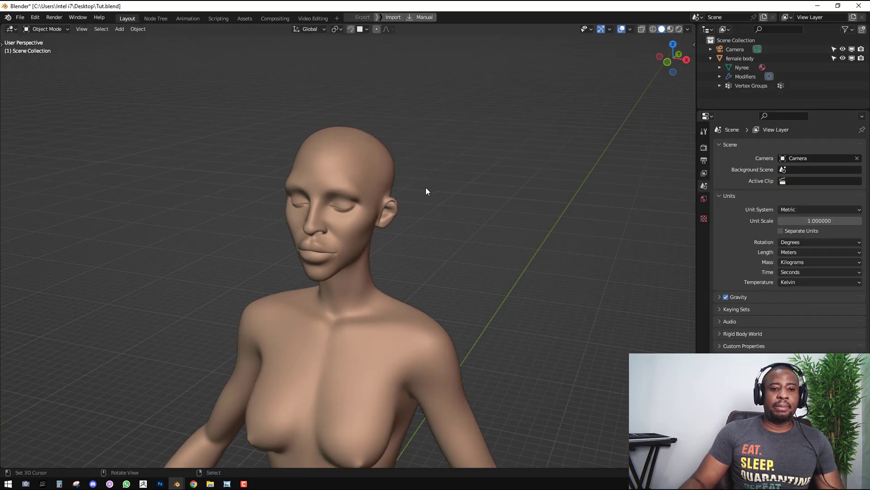
Select the female body and delete its leftover Curves entry in the Hair Brick's add-on
{"action": "mouse_move", "coordinate": [425, 187]}
{"action": "middle_mouse_down"}
{"action": "mouse_move", "coordinate": [443, 184]}
{"action": "mouse_move", "coordinate": [431, 178]}
{"action": "middle_mouse_up"}
{"action": "left_click", "coordinate": [365, 164]}
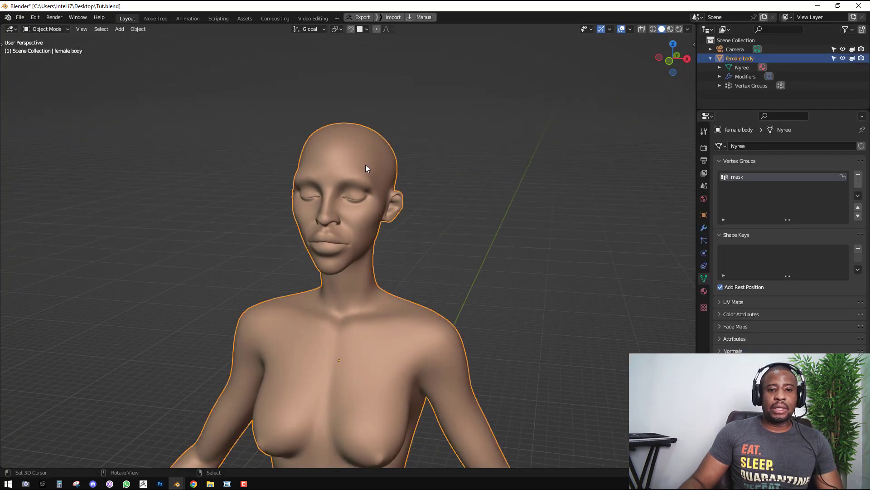
{"action": "key", "text": "n"}
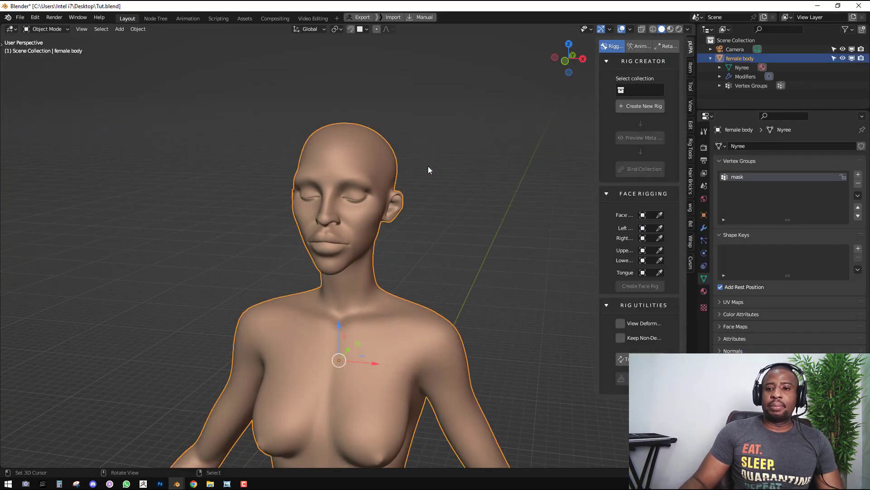
{"action": "left_click", "coordinate": [689, 190]}
{"action": "left_click_drag", "start_coordinate": [596, 52], "coordinate": [567, 54]}
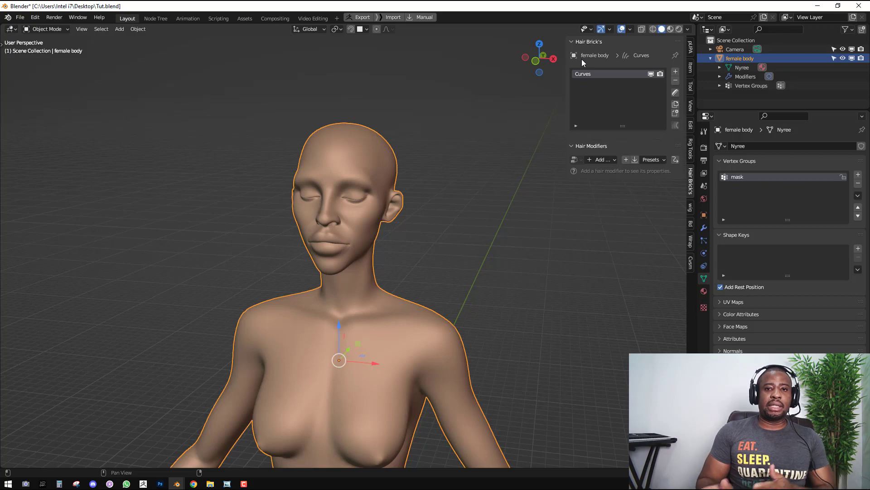
{"action": "left_click", "coordinate": [676, 93]}
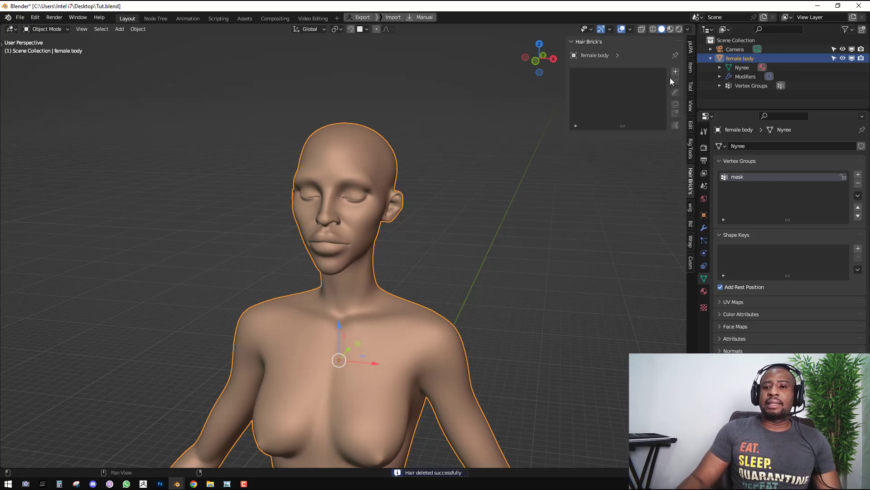
Add a new hair to the female body in Hair Brick's and rename it "hair 1"
{"action": "left_click", "coordinate": [675, 72]}
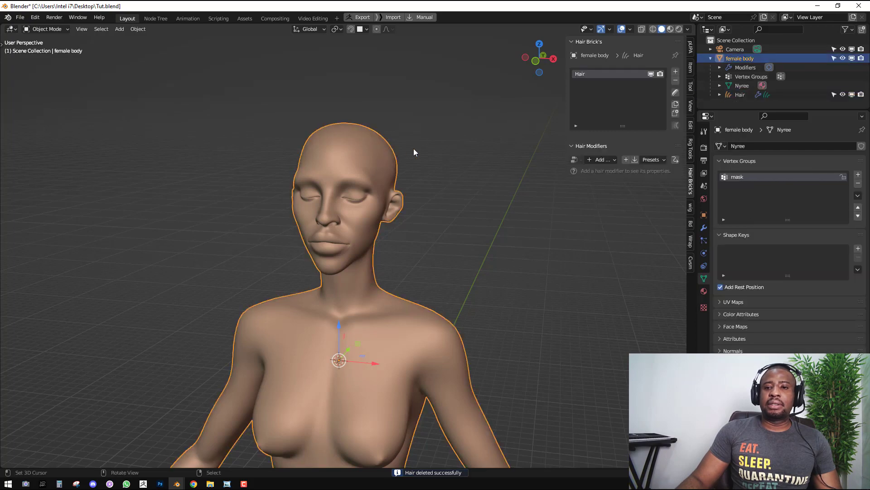
{"action": "double_click", "coordinate": [593, 75]}
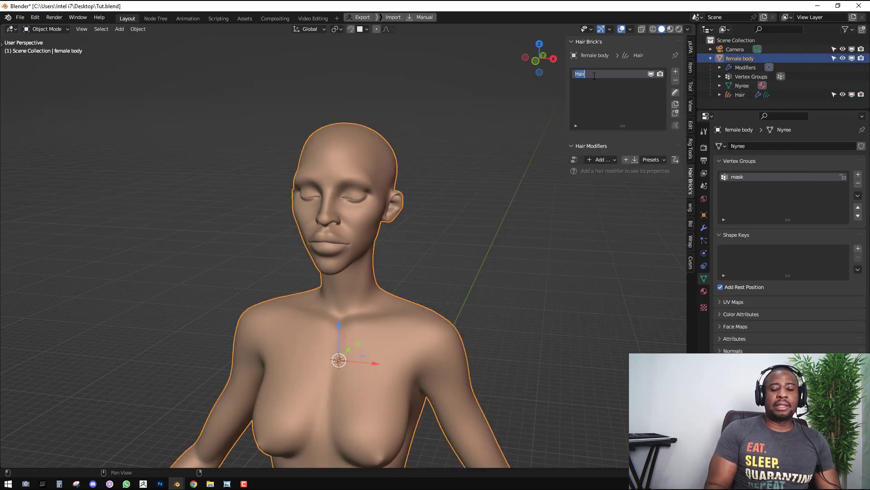
{"action": "type", "text": "hair 1"}
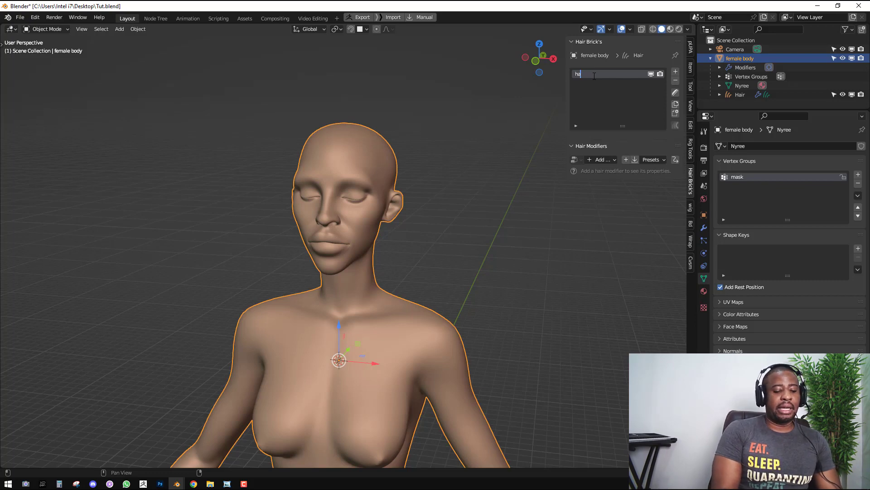
{"action": "key", "text": "Return"}
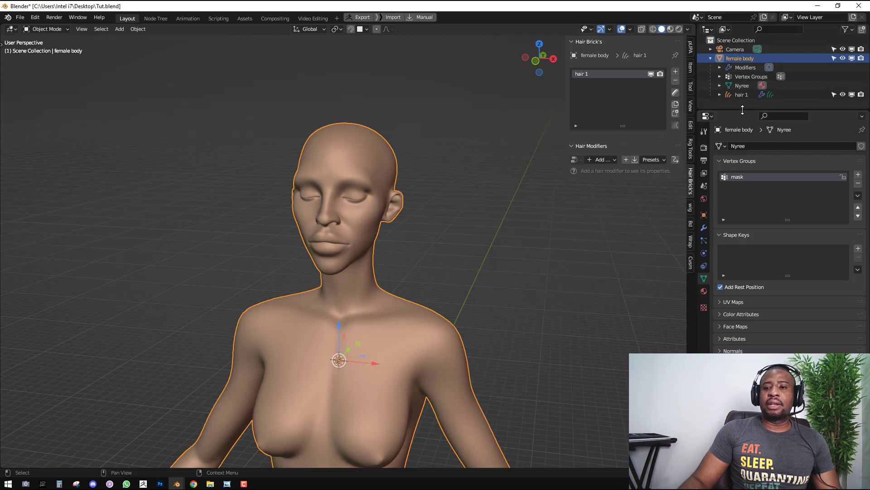
{"action": "left_click_drag", "start_coordinate": [743, 112], "coordinate": [744, 141]}
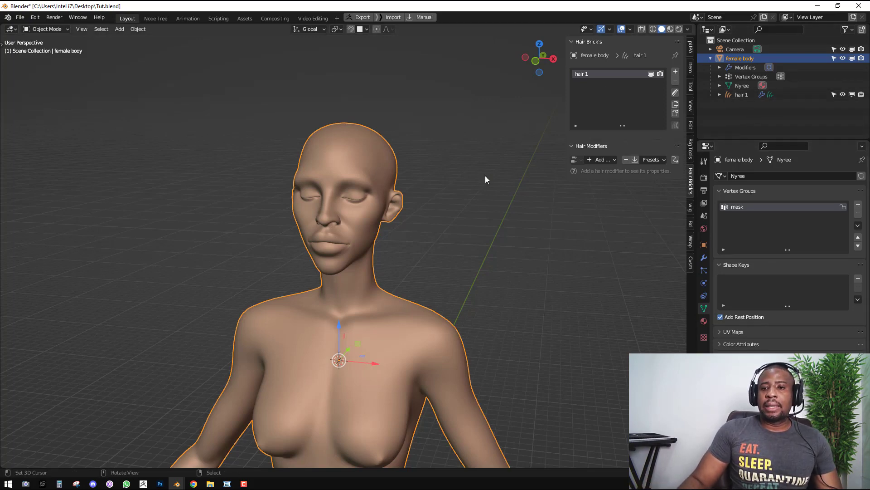
Add the Generate Hair Curves modifier to hair 1 from the Hair Operations group
{"action": "middle_click_drag", "start_coordinate": [363, 186], "coordinate": [382, 200]}
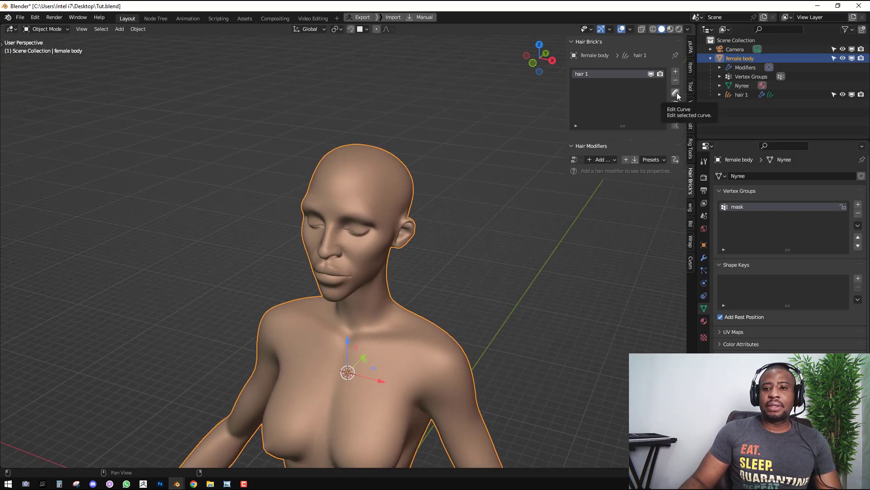
{"action": "middle_click_drag", "start_coordinate": [410, 173], "coordinate": [420, 179]}
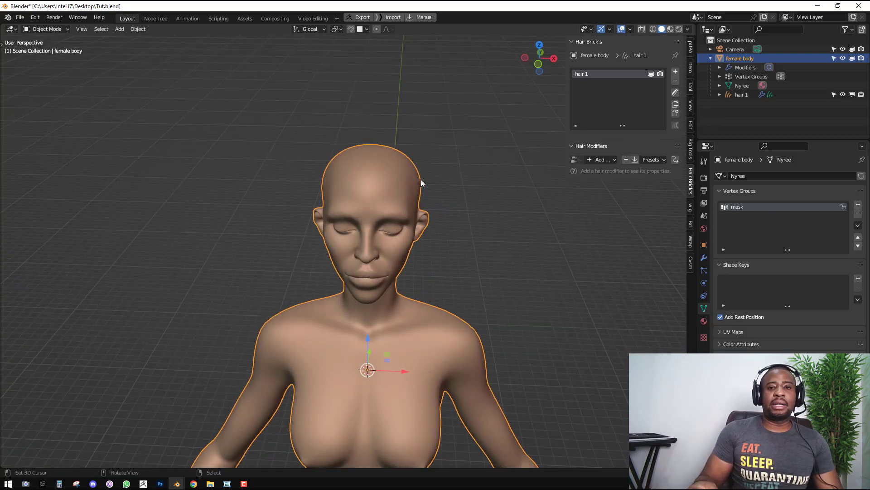
{"action": "left_click", "coordinate": [605, 161]}
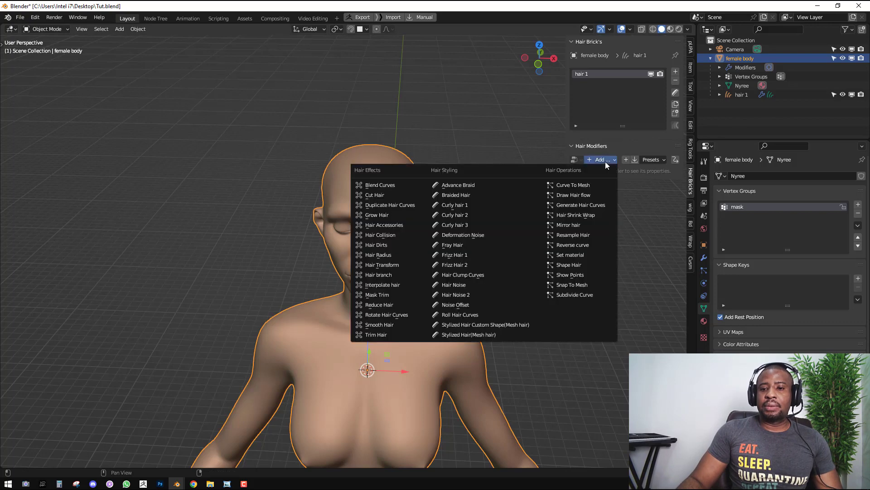
{"action": "left_click", "coordinate": [597, 210]}
Check the modifier stack of the hair 1 object and reselect the female body
{"action": "left_click", "coordinate": [705, 258]}
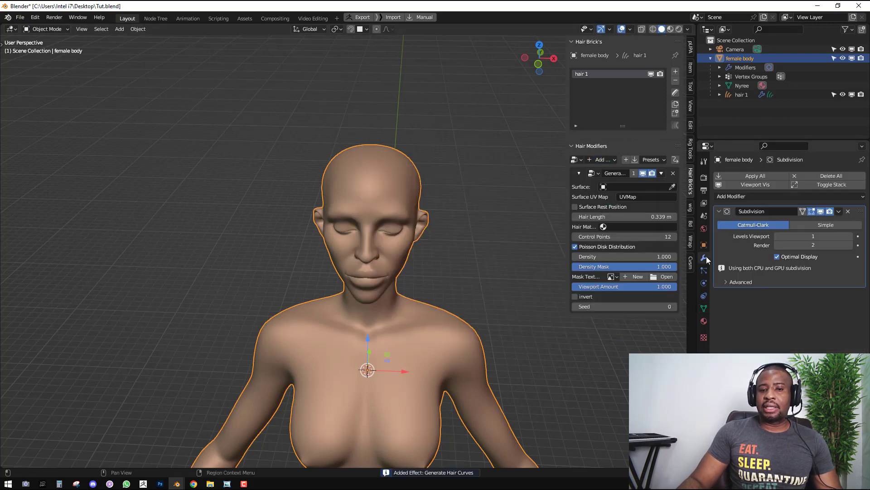
{"action": "left_click", "coordinate": [742, 94]}
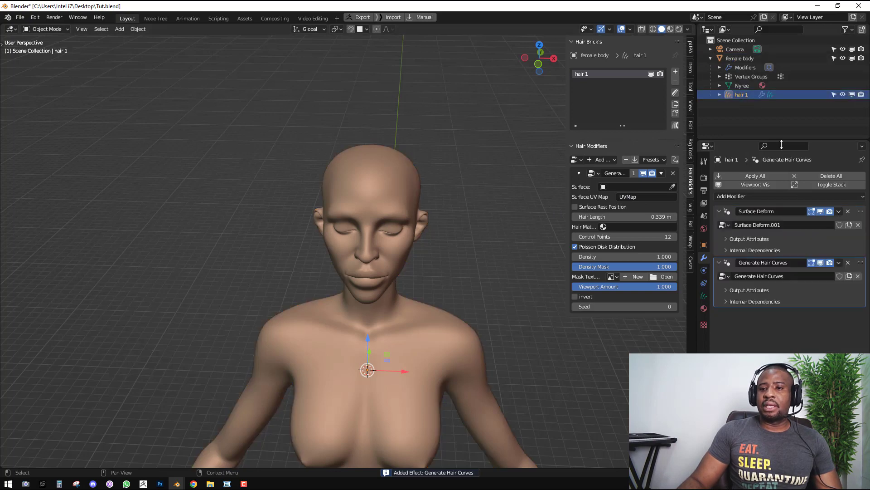
{"action": "left_click", "coordinate": [398, 200]}
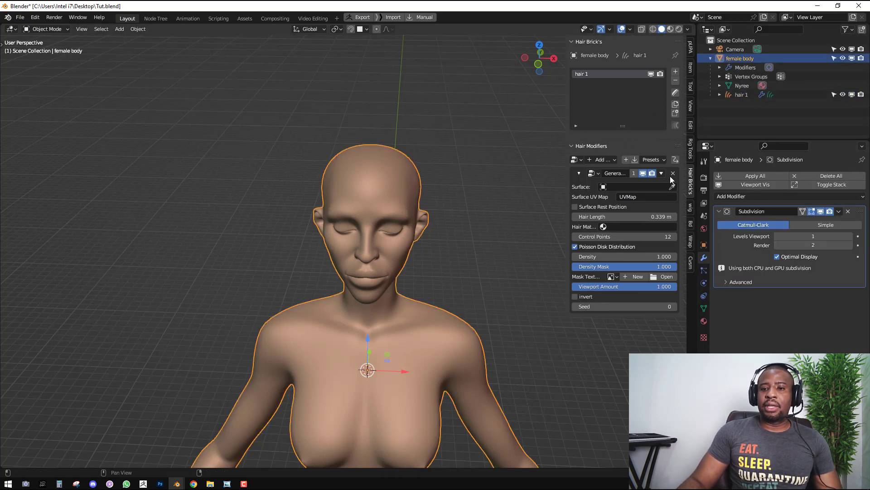
Browse the hair assets of the Essentials library in the Assets workspace and return to the Layout workspace
{"action": "left_click", "coordinate": [245, 18]}
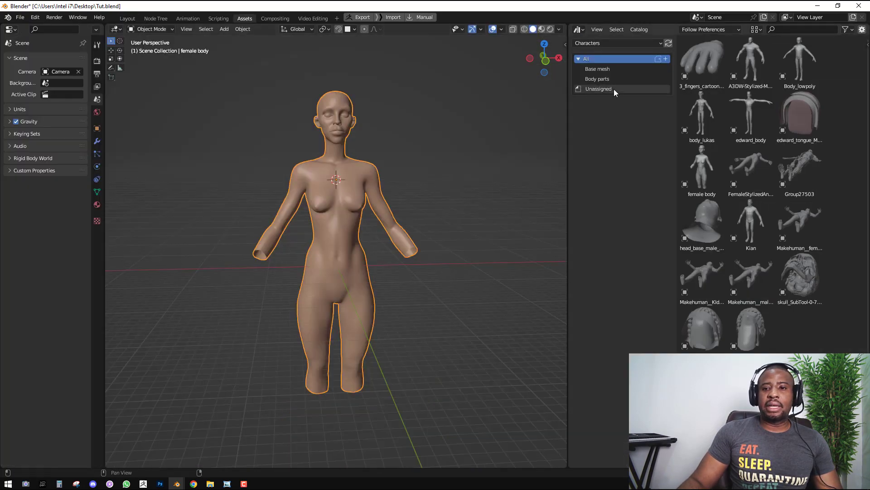
{"action": "left_click", "coordinate": [603, 42]}
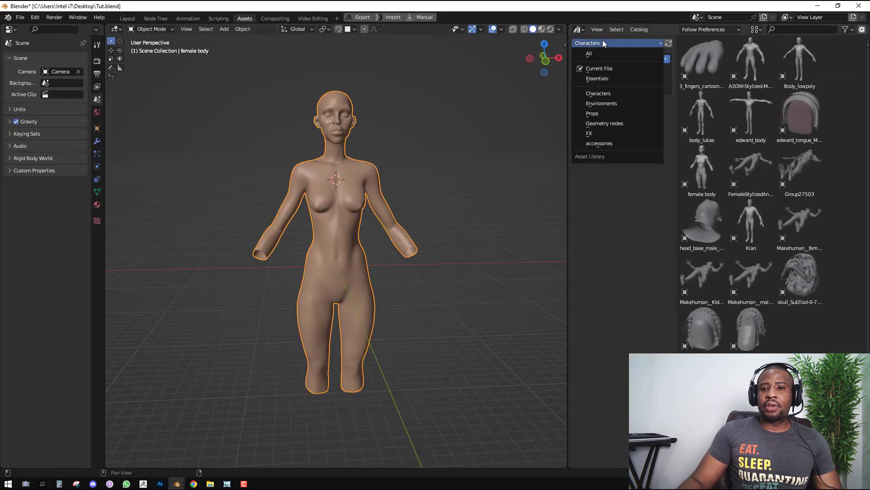
{"action": "left_click", "coordinate": [605, 79]}
{"action": "scroll", "coordinate": [820, 180], "scroll_direction": "down", "scroll_amount": 2}
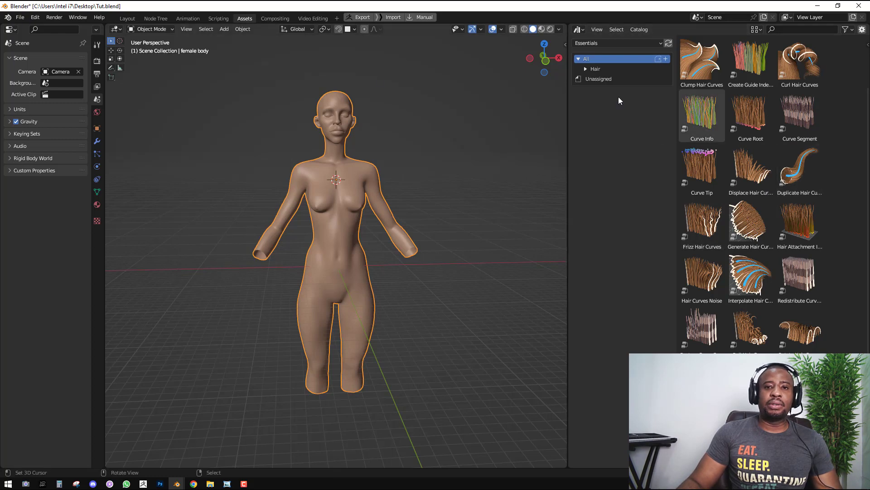
{"action": "left_click", "coordinate": [127, 19]}
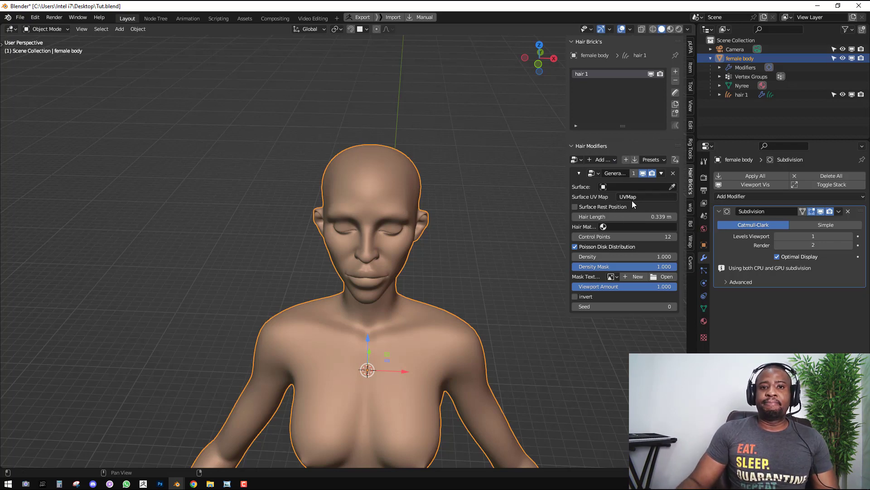
In front view, add a Bezier curve at the top of the head and scale it down
{"action": "middle_click_drag", "start_coordinate": [538, 207], "coordinate": [380, 192]}
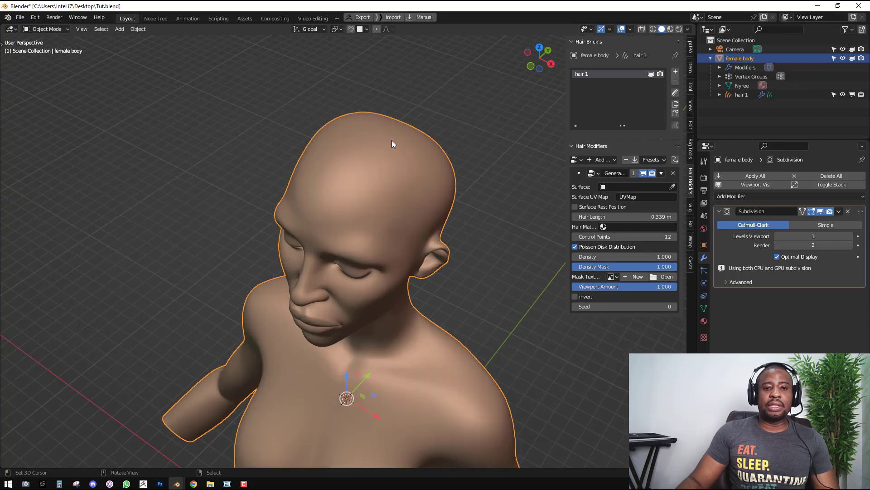
{"action": "scroll", "coordinate": [392, 146], "scroll_direction": "down", "scroll_amount": 1}
{"action": "middle_click_drag", "start_coordinate": [376, 160], "coordinate": [378, 165]}
{"action": "key", "text": "KP_1"}
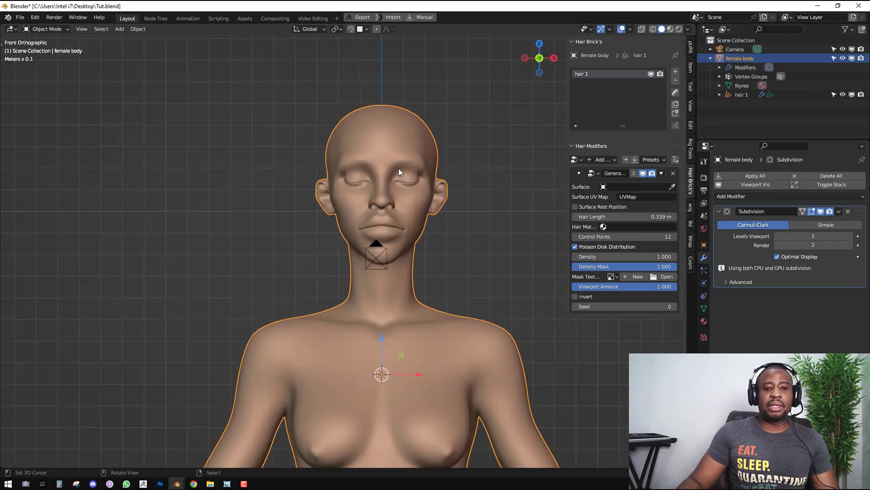
{"action": "middle_click_drag", "start_coordinate": [398, 138], "coordinate": [361, 154]}
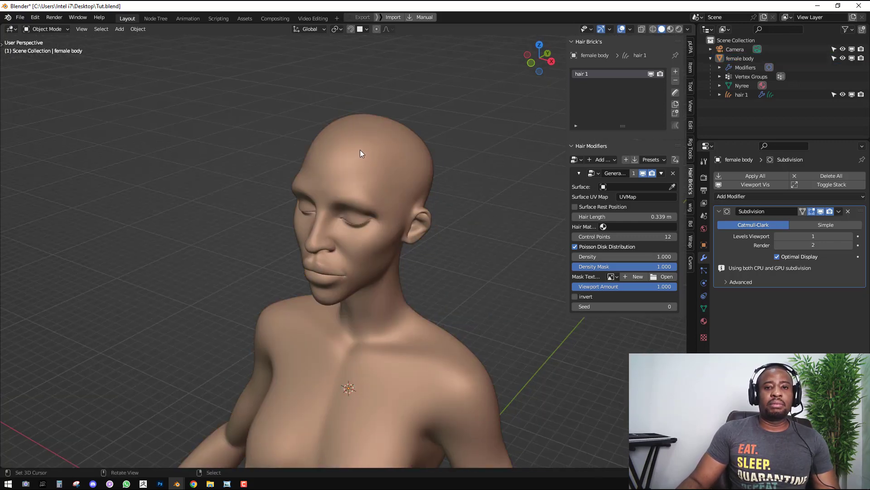
{"action": "key", "text": "KP_1"}
{"action": "key", "text": "shift+a"}
{"action": "mouse_move", "coordinate": [444, 97]}
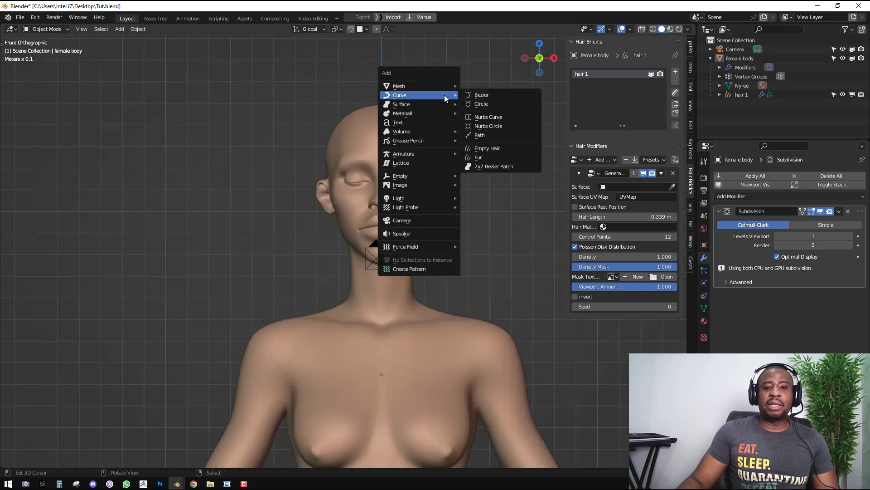
{"action": "left_click", "coordinate": [491, 95]}
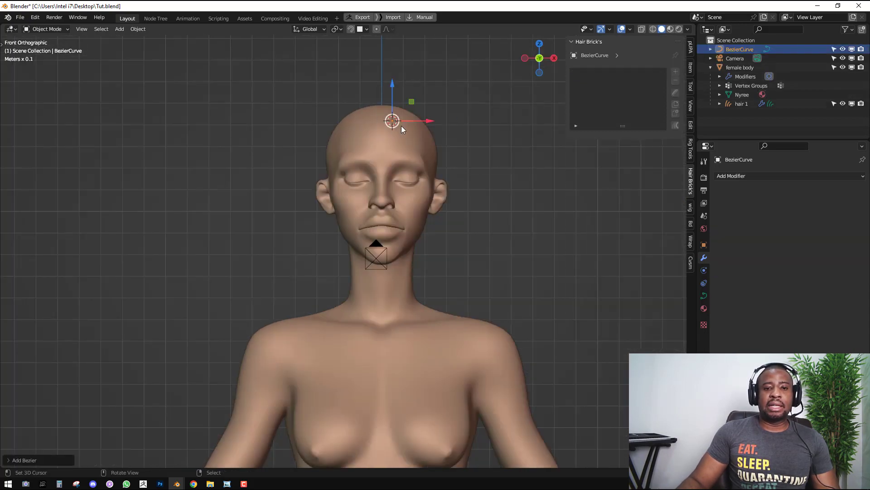
{"action": "key", "text": "s"}
{"action": "left_click", "coordinate": [430, 119]}
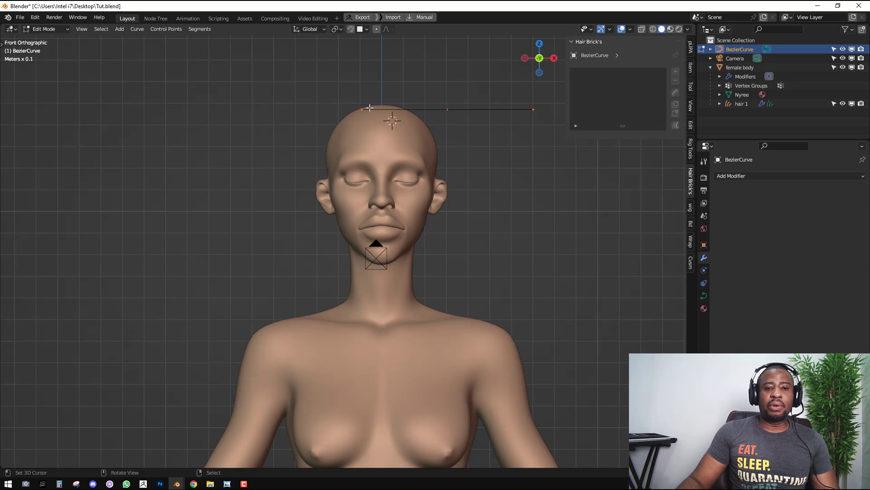
In Edit Mode, shape the Bezier curve into a strand arching off the scalp and extruded down beside the face to jaw level
{"action": "key", "text": "Tab"}
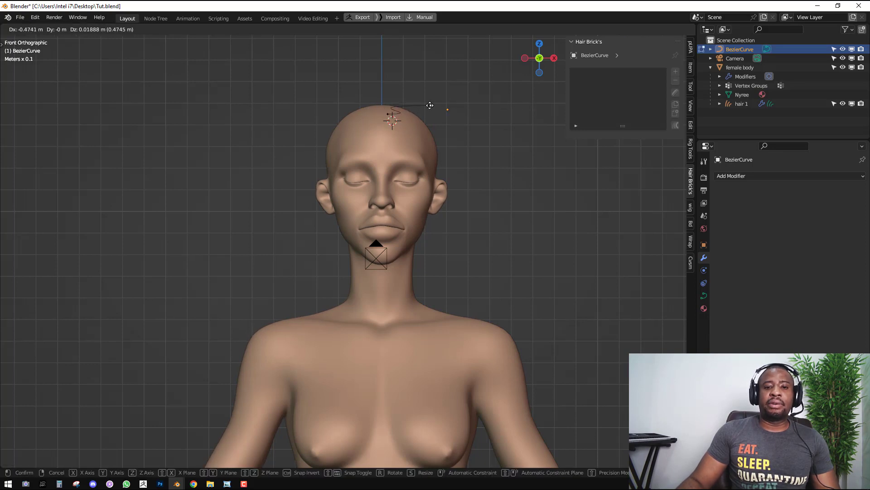
{"action": "key", "text": "v"}
{"action": "left_click", "coordinate": [448, 109]}
{"action": "key", "text": "e"}
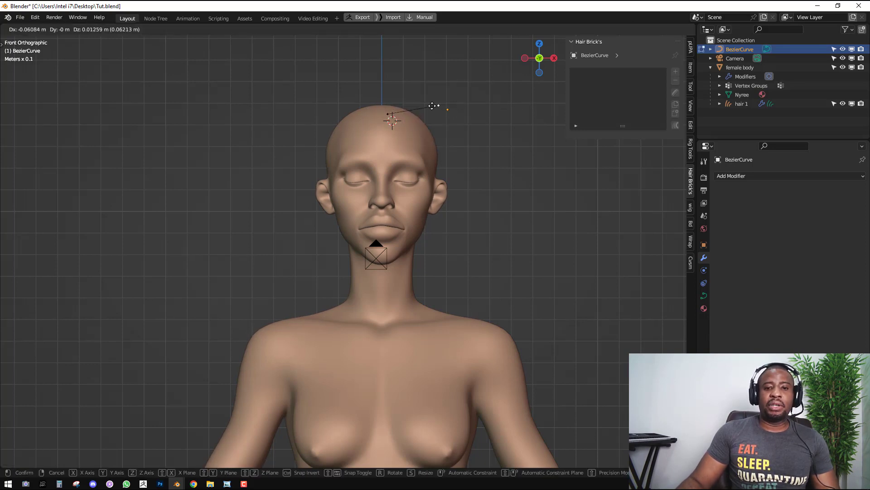
{"action": "left_click", "coordinate": [463, 268]}
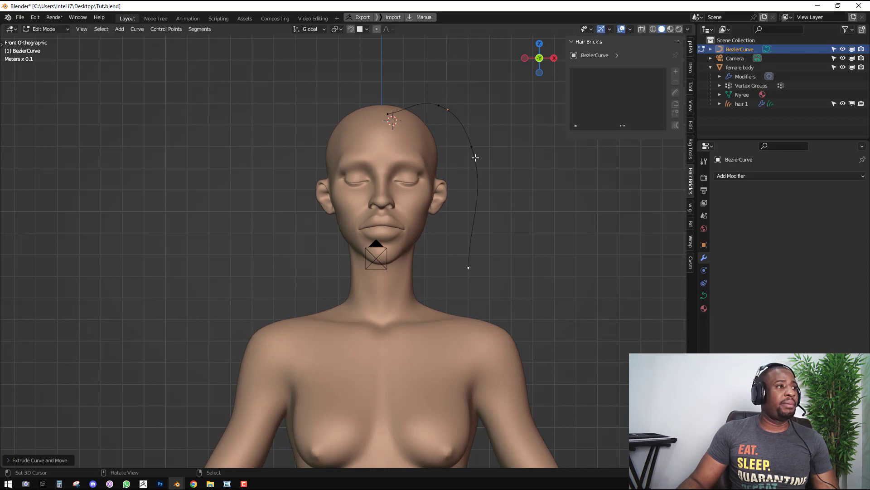
{"action": "right_click_drag", "start_coordinate": [475, 158], "coordinate": [454, 173]}
{"action": "right_click_drag", "start_coordinate": [483, 278], "coordinate": [443, 268]}
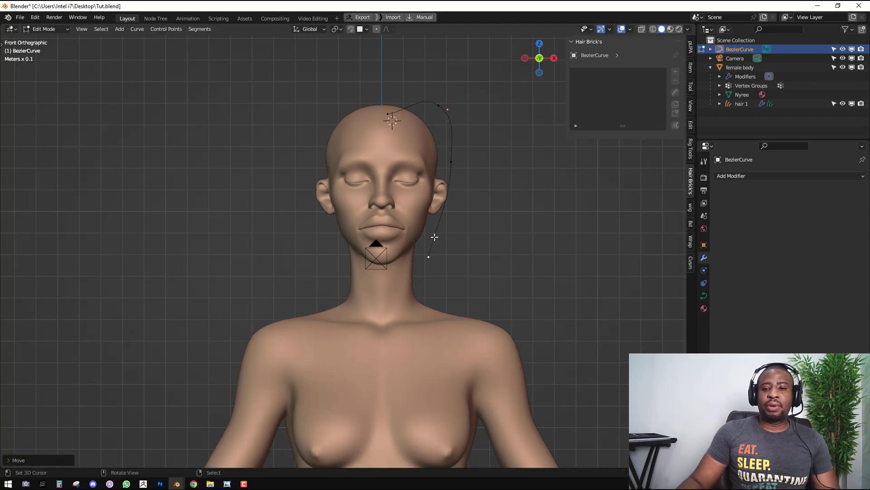
Increase the curve's bevel depth in its Geometry settings to turn the strand into a thick round tube
{"action": "left_click", "coordinate": [704, 295]}
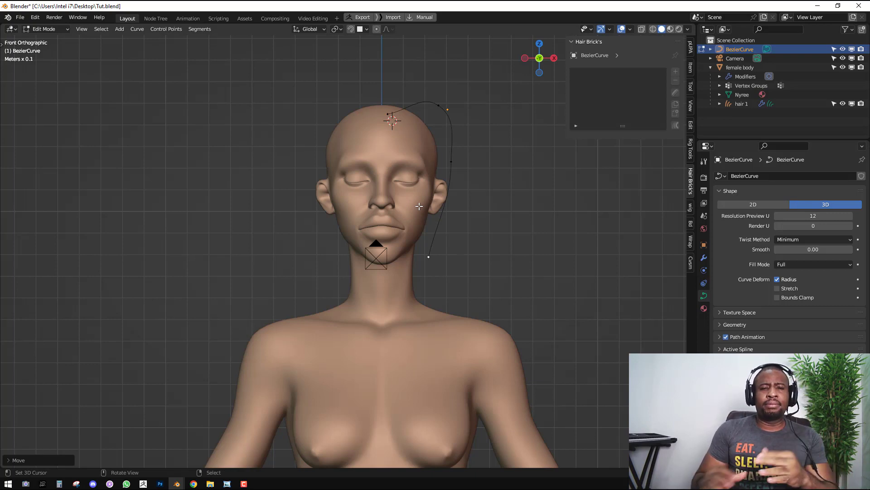
{"action": "middle_click_drag", "start_coordinate": [425, 210], "coordinate": [358, 228]}
{"action": "left_click", "coordinate": [736, 325]}
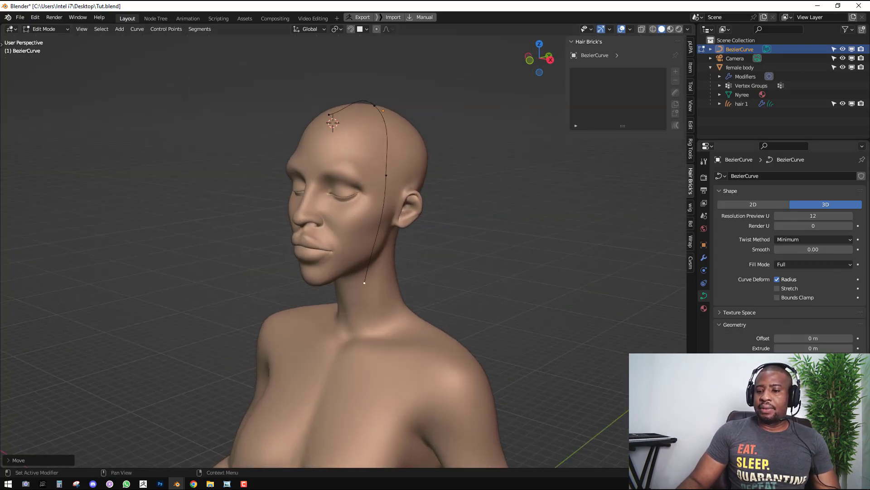
{"action": "left_click_drag", "start_coordinate": [813, 421], "coordinate": [821, 420]}
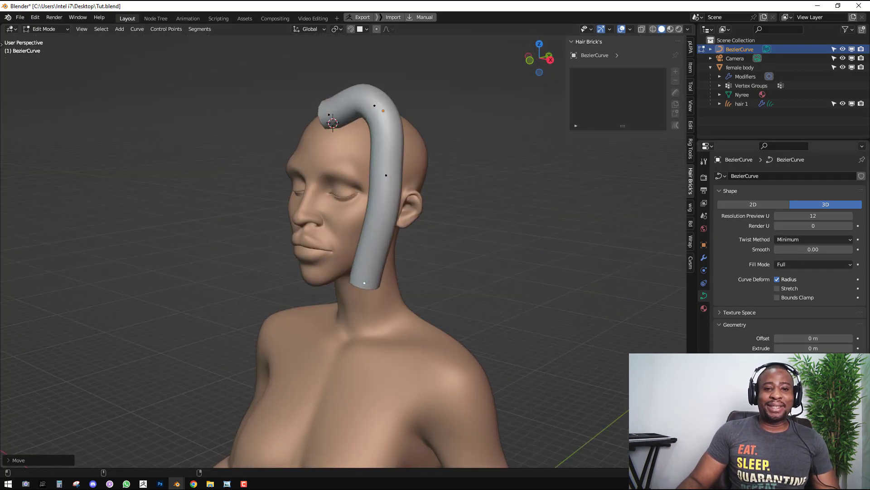
Rotate the strand's root control point so the tube's start turns toward the scalp
{"action": "left_click", "coordinate": [328, 118]}
{"action": "middle_click_drag", "start_coordinate": [328, 118], "coordinate": [435, 108]}
{"action": "key", "text": "r"}
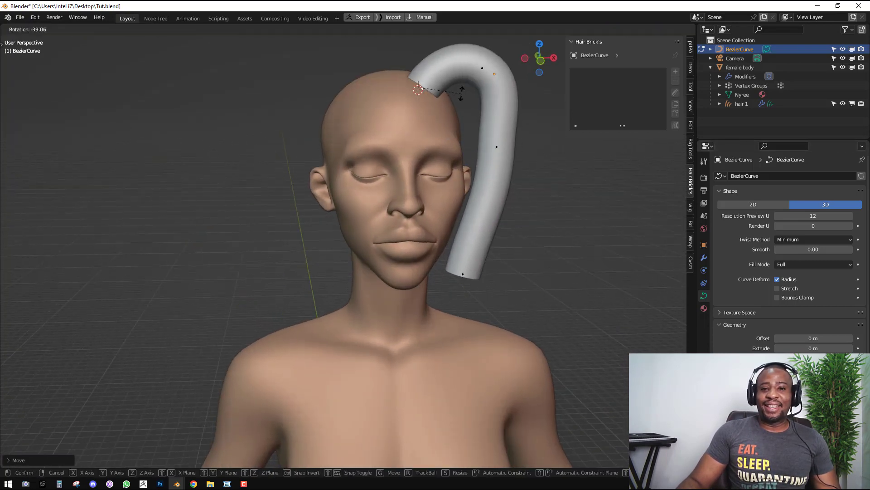
{"action": "left_click", "coordinate": [458, 104]}
Shrink the radius of the strand's lower end point to taper the tube to a sharp tip
{"action": "left_click", "coordinate": [463, 274]}
{"action": "key", "text": "alt+s"}
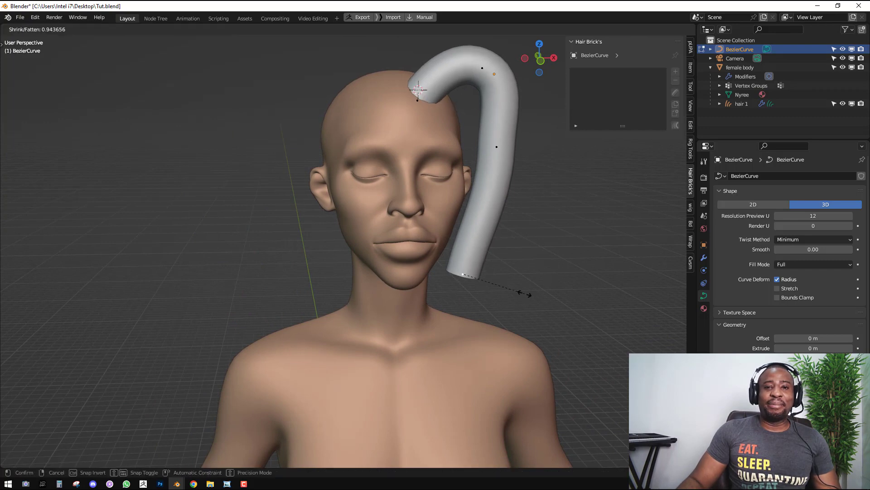
{"action": "left_click", "coordinate": [472, 266]}
{"action": "middle_click_drag", "start_coordinate": [515, 247], "coordinate": [451, 218]}
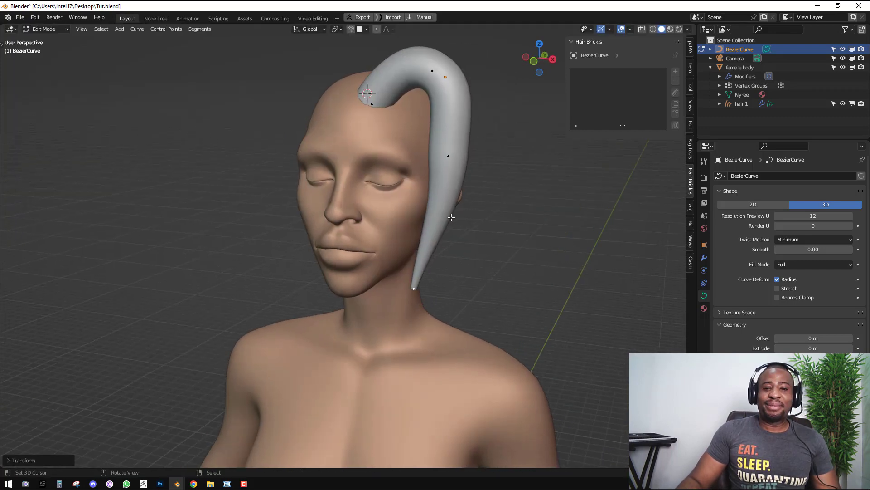
Move the strand's middle control point back toward the ear and raise its tip point to mouth level
{"action": "left_click", "coordinate": [449, 157]}
{"action": "middle_click_drag", "start_coordinate": [466, 181], "coordinate": [419, 187]}
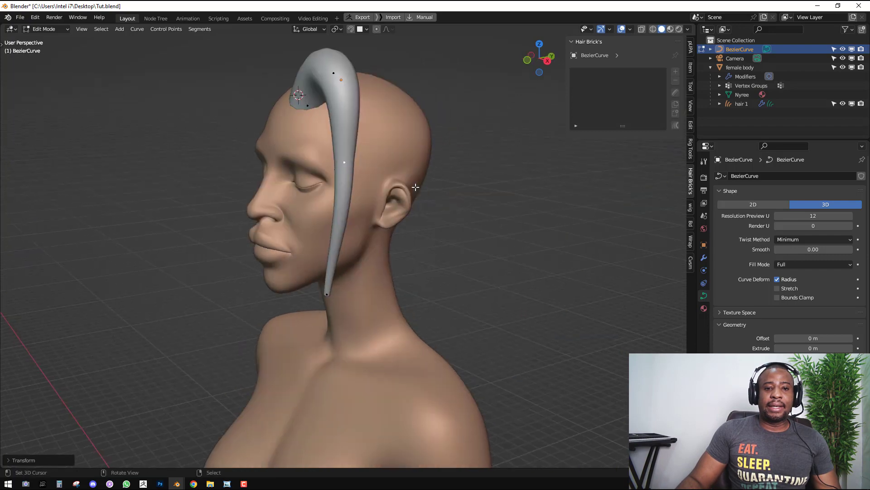
{"action": "key", "text": "g"}
{"action": "left_click", "coordinate": [394, 195]}
{"action": "left_click", "coordinate": [327, 293]}
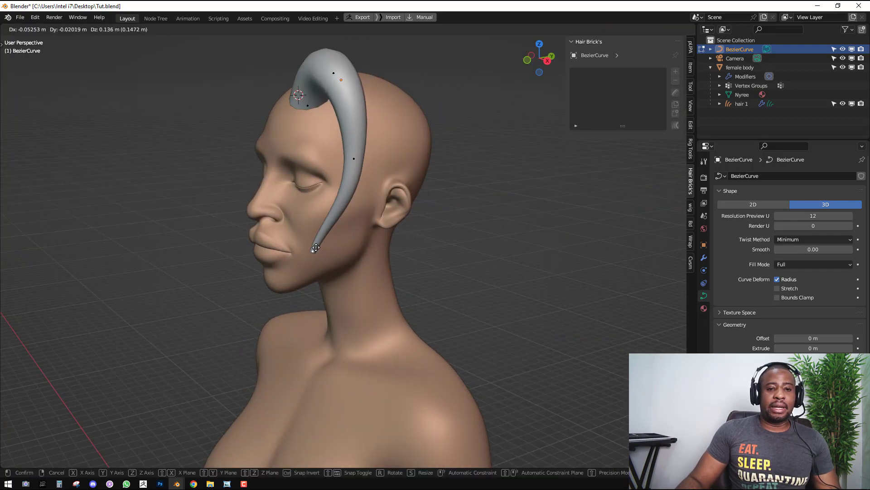
{"action": "middle_click_drag", "start_coordinate": [327, 293], "coordinate": [486, 186]}
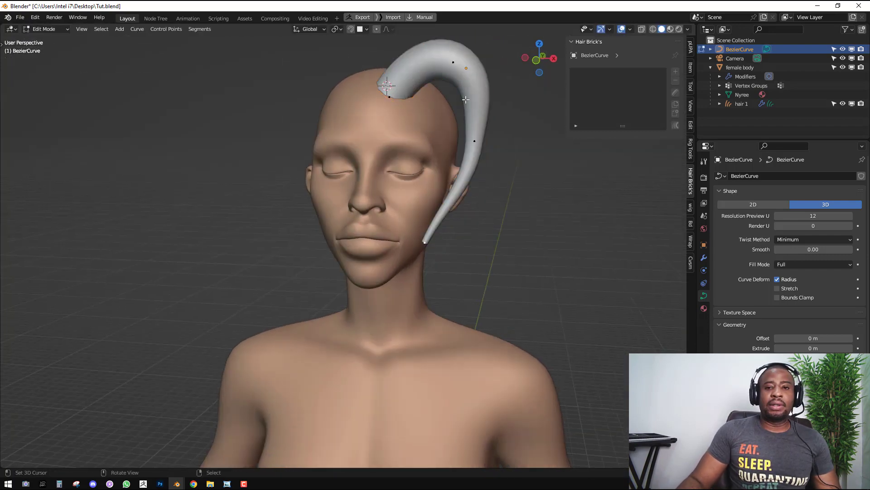
Move the strand's upper and middle control points inward and back so the tube sits close to the head
{"action": "key", "text": "g"}
{"action": "left_click", "coordinate": [450, 126]}
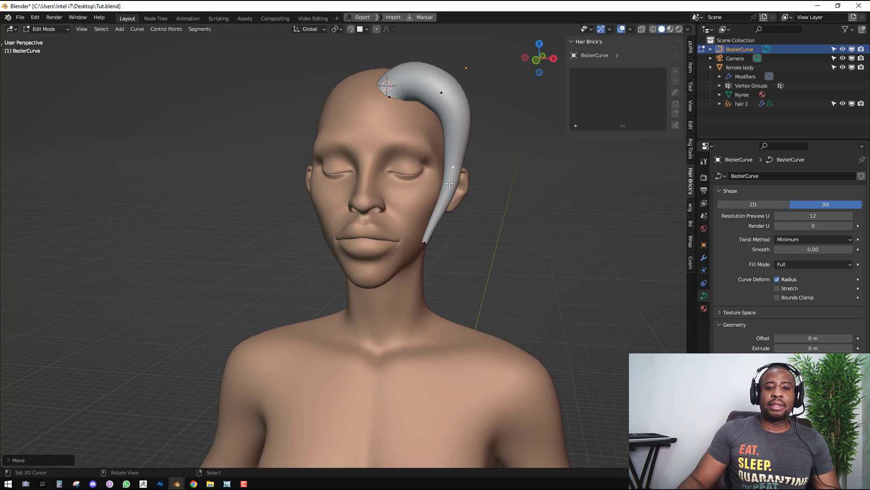
{"action": "middle_click_drag", "start_coordinate": [450, 125], "coordinate": [375, 187]}
{"action": "right_click", "coordinate": [234, 87]}
{"action": "key", "text": "g"}
{"action": "left_click", "coordinate": [247, 91]}
Add a Mirror modifier to the curve on the X axis with the female body as mirror object
{"action": "middle_click_drag", "start_coordinate": [272, 113], "coordinate": [313, 129]}
{"action": "left_click", "coordinate": [704, 258]}
{"action": "left_click", "coordinate": [798, 179]}
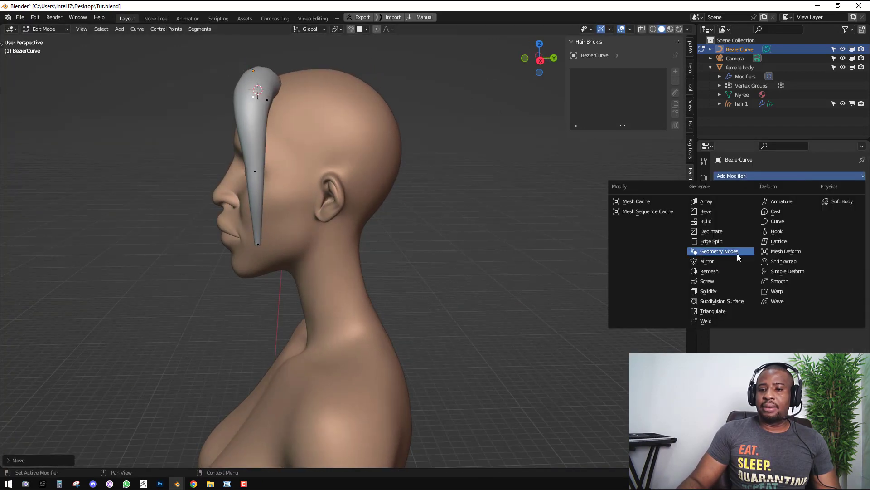
{"action": "left_click", "coordinate": [723, 255]}
{"action": "left_click", "coordinate": [811, 259]}
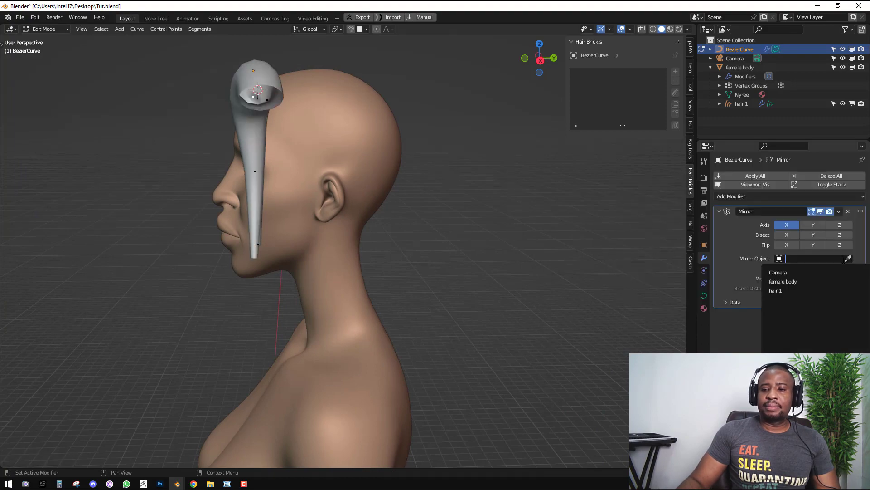
{"action": "left_click", "coordinate": [789, 282]}
In Object Mode, move the mirrored strand along X slightly toward the centre of the head
{"action": "middle_click_drag", "start_coordinate": [385, 177], "coordinate": [295, 167]}
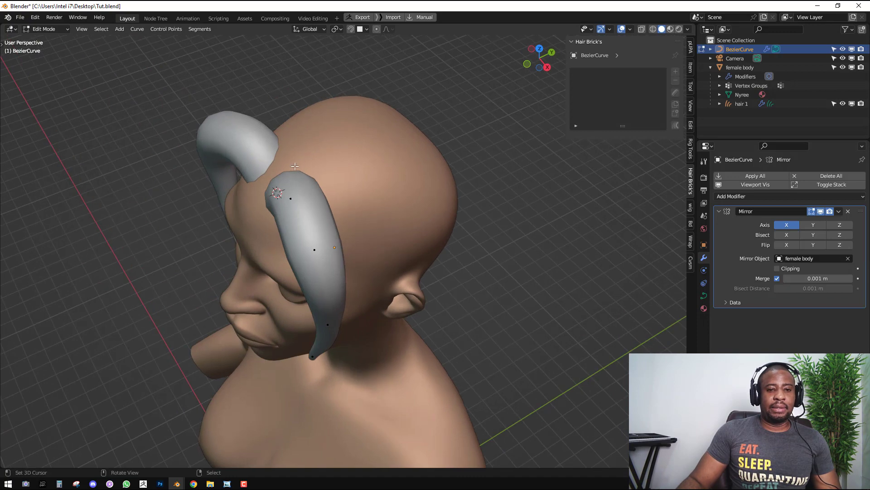
{"action": "key", "text": "Tab"}
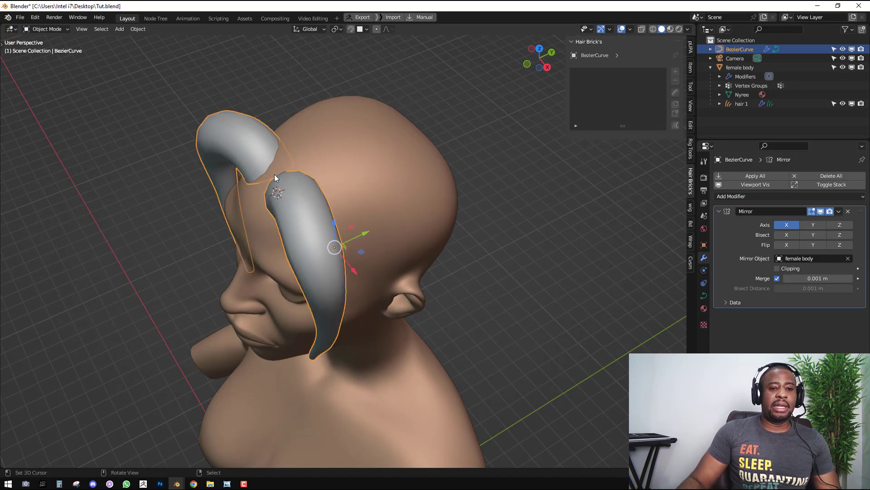
{"action": "middle_click_drag", "start_coordinate": [273, 174], "coordinate": [346, 195]}
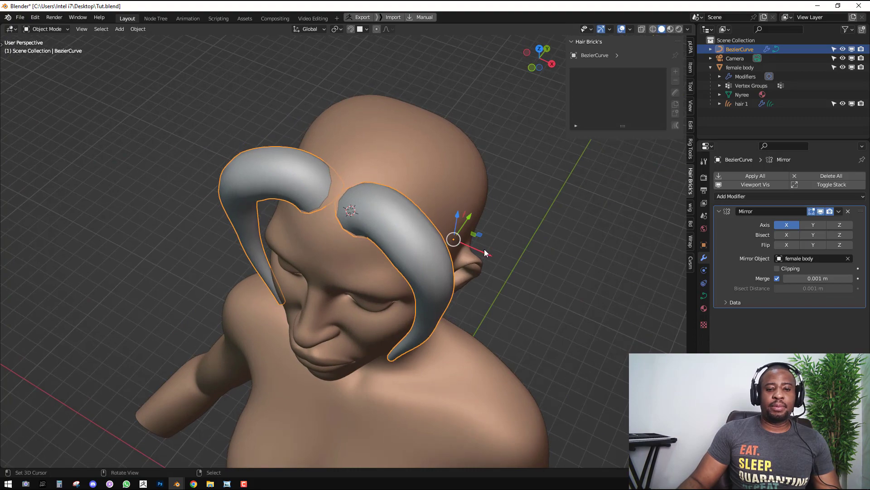
{"action": "key", "text": "g"}
{"action": "key", "text": "x"}
{"action": "left_click", "coordinate": [367, 200]}
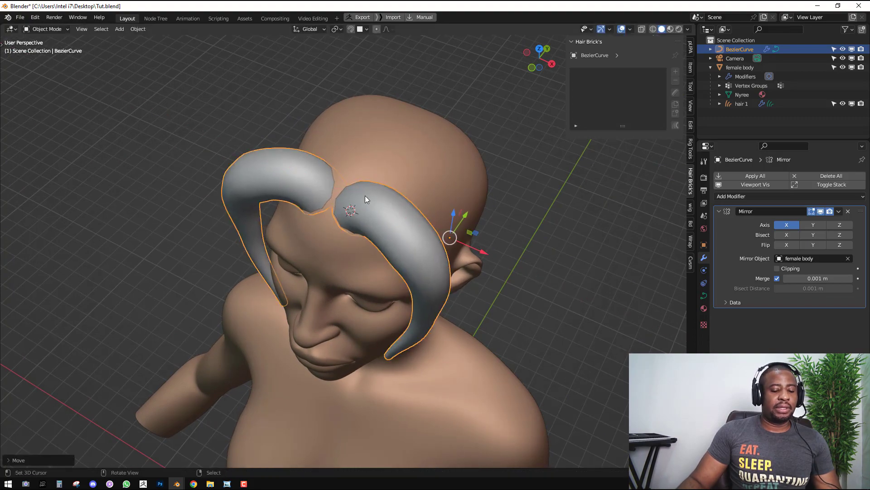
Deselect the strands and annotate the hairline on the scalp, with the front parting and the temple line down to the ear
{"action": "left_click_drag", "start_coordinate": [0, 2], "coordinate": [0, 2]}
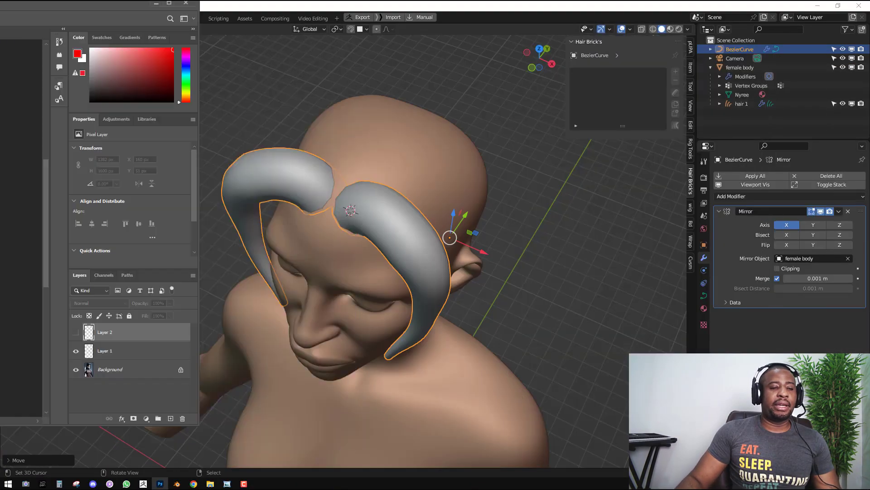
{"action": "middle_click_drag", "start_coordinate": [348, 210], "coordinate": [343, 218]}
{"action": "key", "text": "alt+a"}
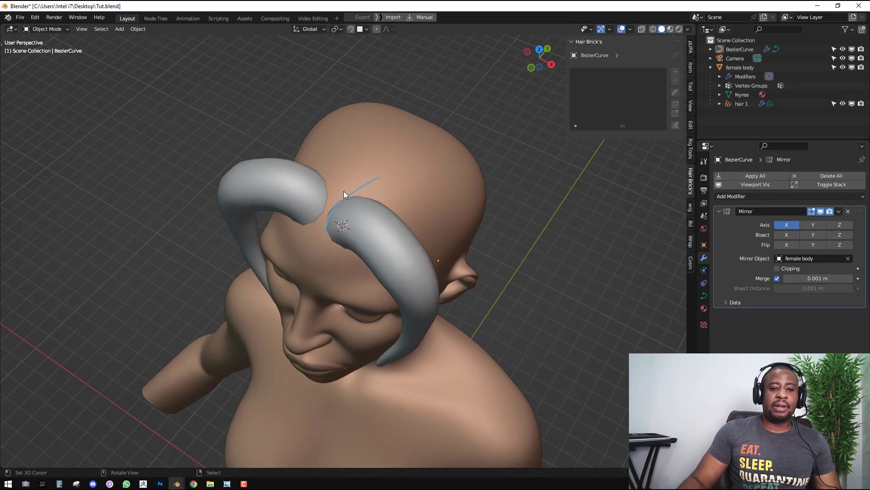
{"action": "middle_click_drag", "start_coordinate": [344, 194], "coordinate": [397, 291]}
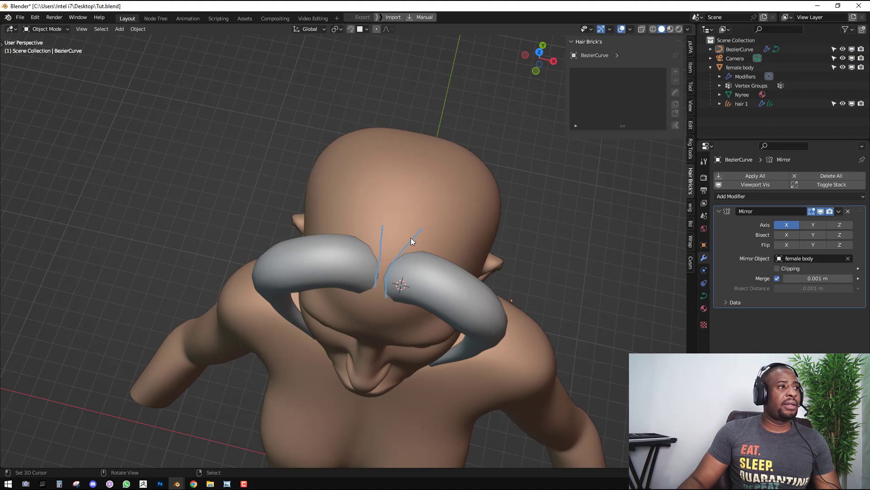
{"action": "middle_click_drag", "start_coordinate": [410, 237], "coordinate": [388, 253]}
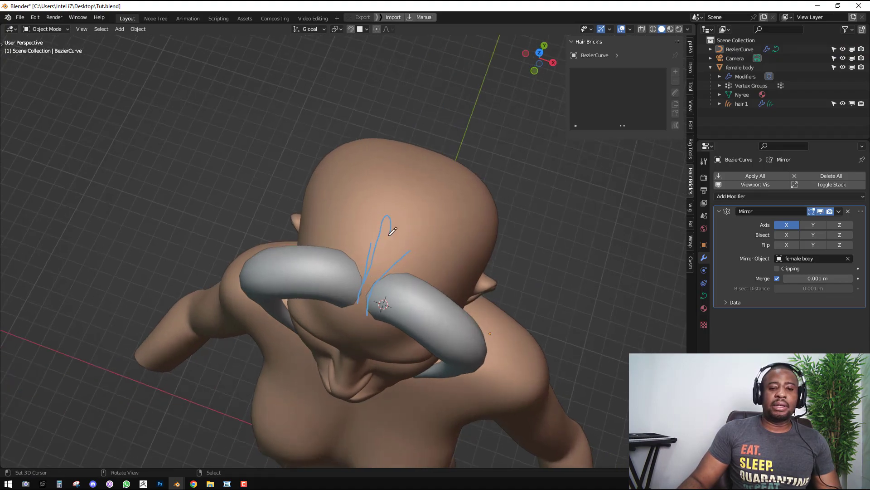
{"action": "key", "text": "KP_3"}
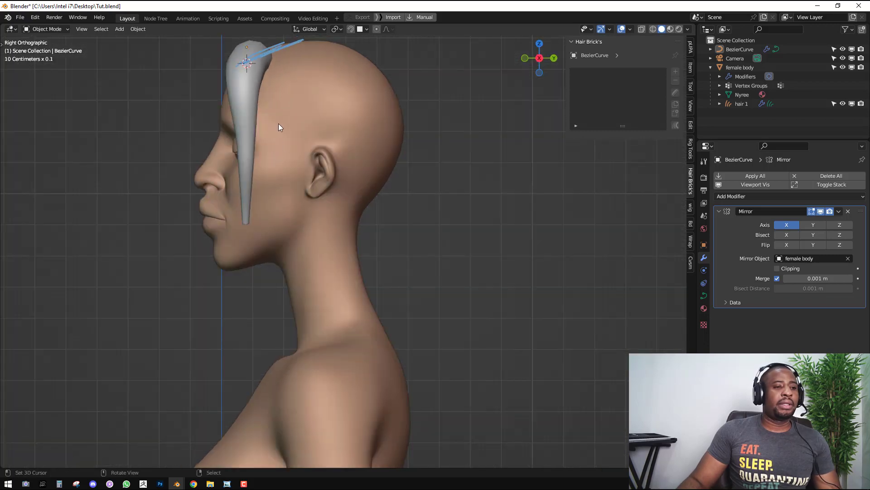
{"action": "left_click_drag", "start_coordinate": [259, 85], "coordinate": [290, 133]}
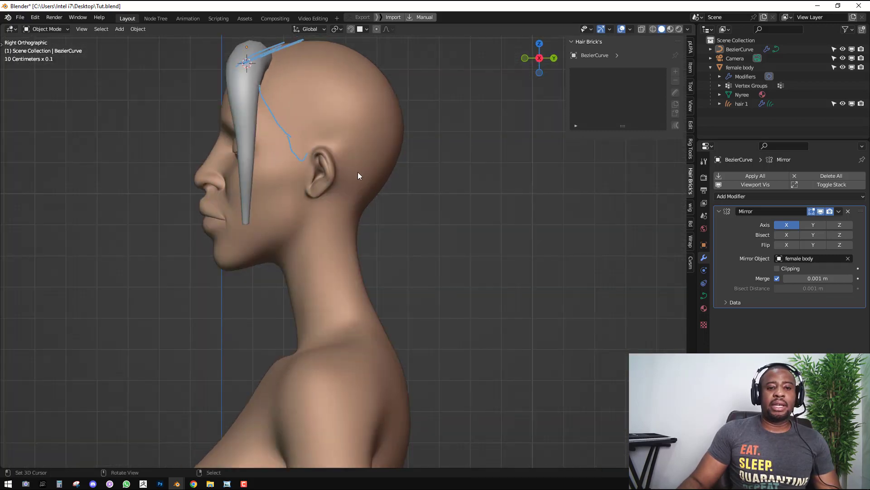
For the female body's hair 1 generator, set up a new mask texture named hair at 4096 x 4096 px
{"action": "middle_click_drag", "start_coordinate": [357, 176], "coordinate": [529, 233]}
{"action": "left_click", "coordinate": [451, 178]}
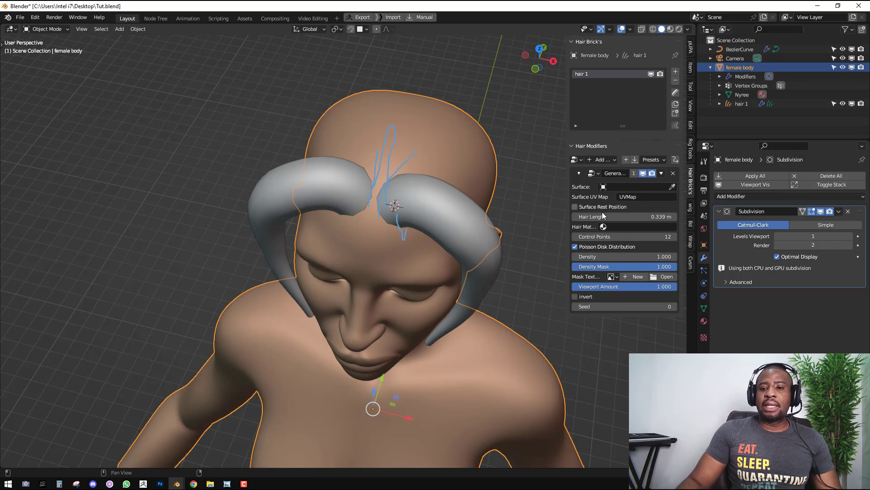
{"action": "left_click", "coordinate": [638, 277]}
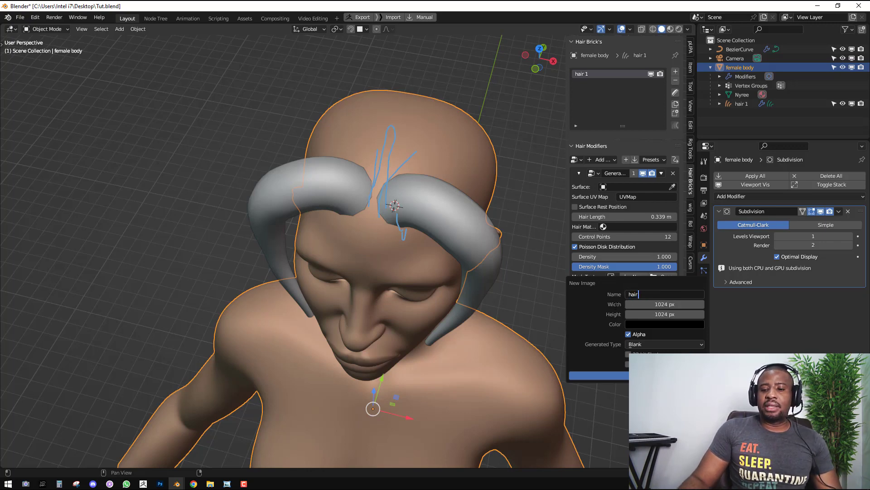
{"action": "left_click", "coordinate": [672, 307]}
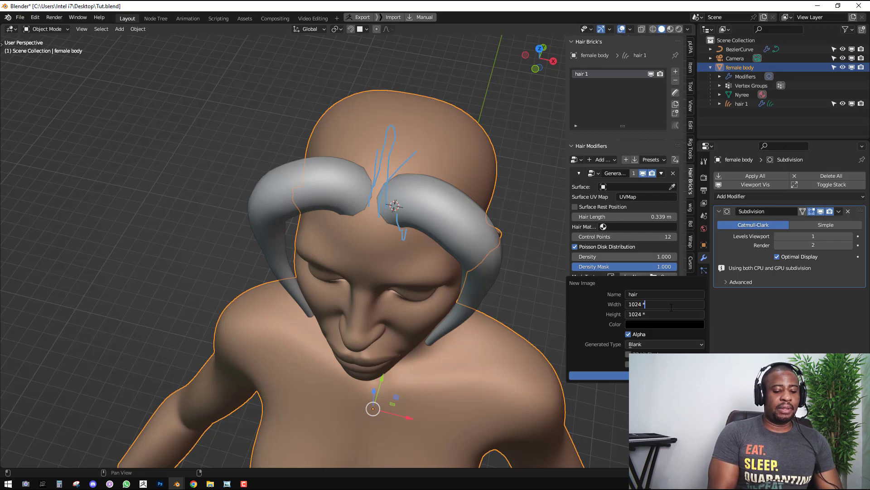
{"action": "type", "text": "4"}
{"action": "key", "text": "Return"}
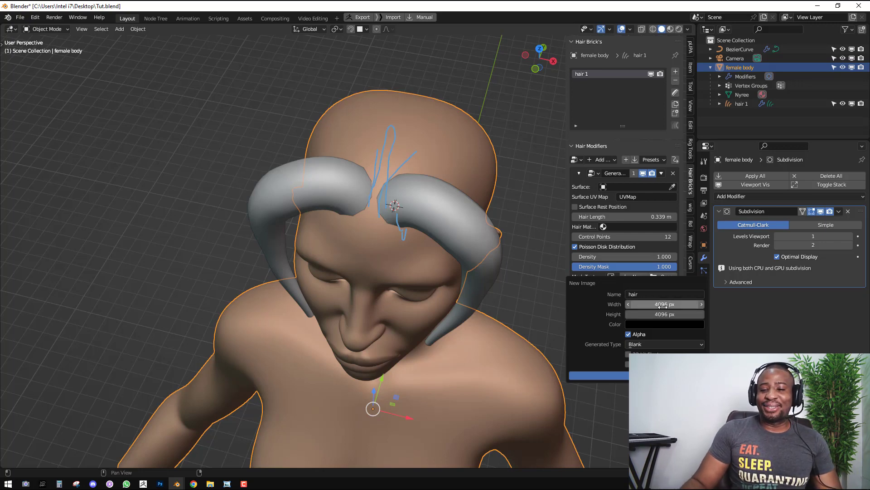
Make the mask image white, create it, and enable the mask's invert option
{"action": "left_click", "coordinate": [676, 324]}
{"action": "left_click_drag", "start_coordinate": [706, 245], "coordinate": [704, 196]}
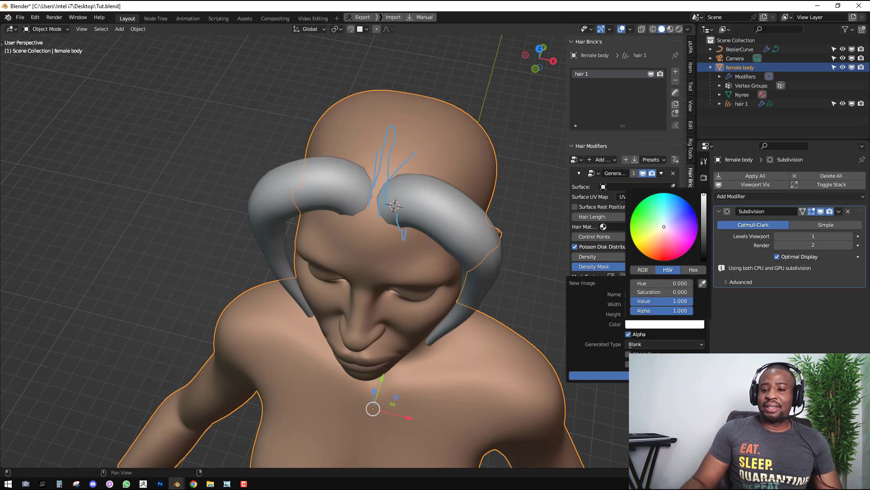
{"action": "left_click", "coordinate": [599, 375]}
{"action": "left_click", "coordinate": [575, 297]}
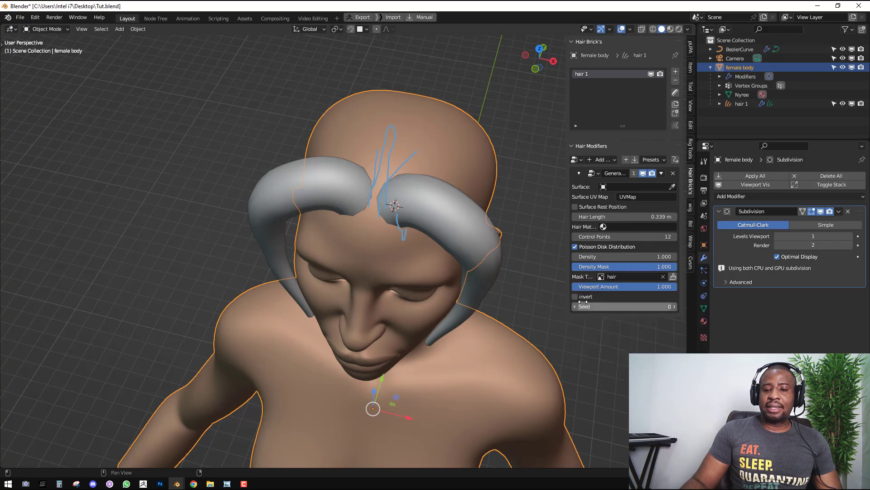
Split off a UV editor and examine the body's UV layout in Edit Mode, then return to a single viewport in Object Mode
{"action": "middle_click_drag", "start_coordinate": [466, 231], "coordinate": [400, 228]}
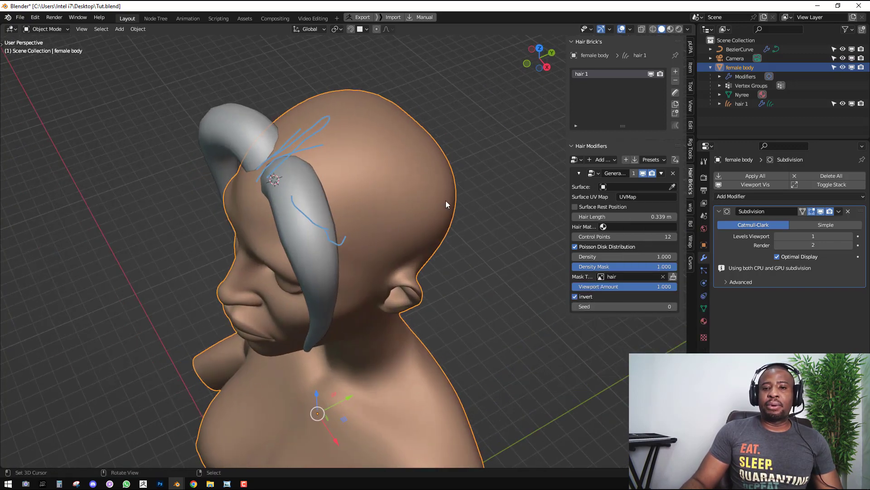
{"action": "left_click_drag", "start_coordinate": [671, 29], "coordinate": [377, 104]}
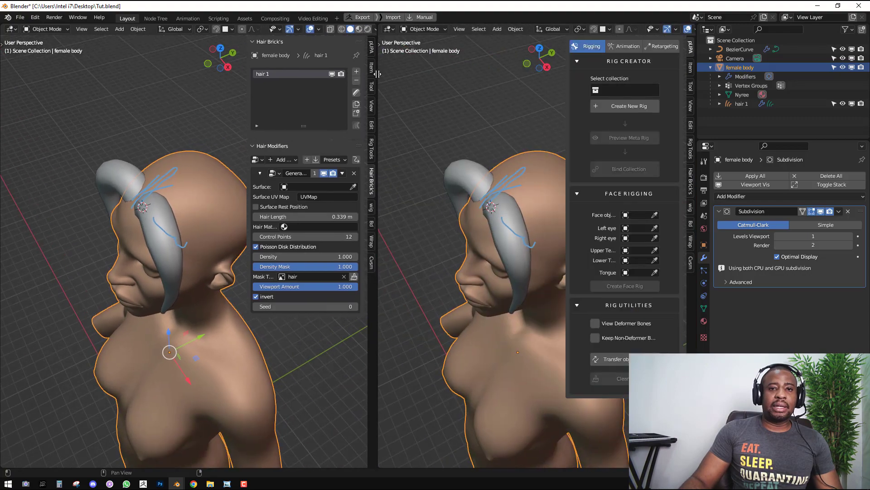
{"action": "key", "text": "shift+F10"}
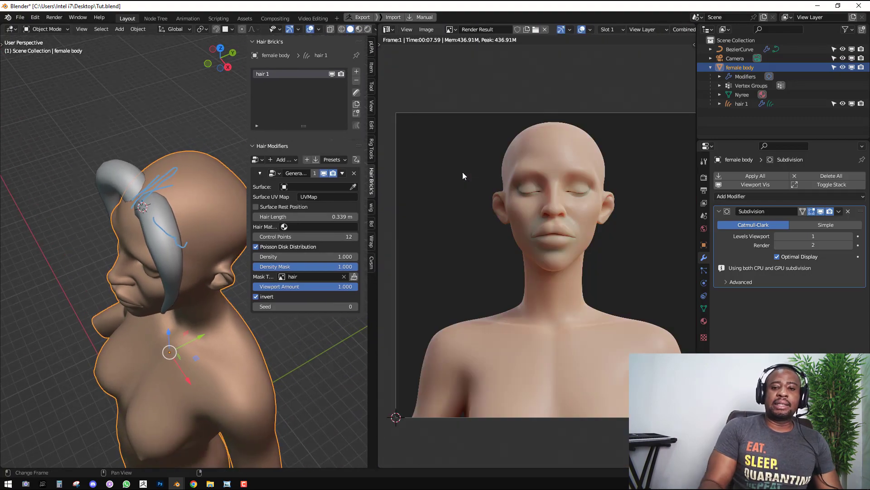
{"action": "left_click", "coordinate": [545, 29]}
{"action": "key", "text": "Tab"}
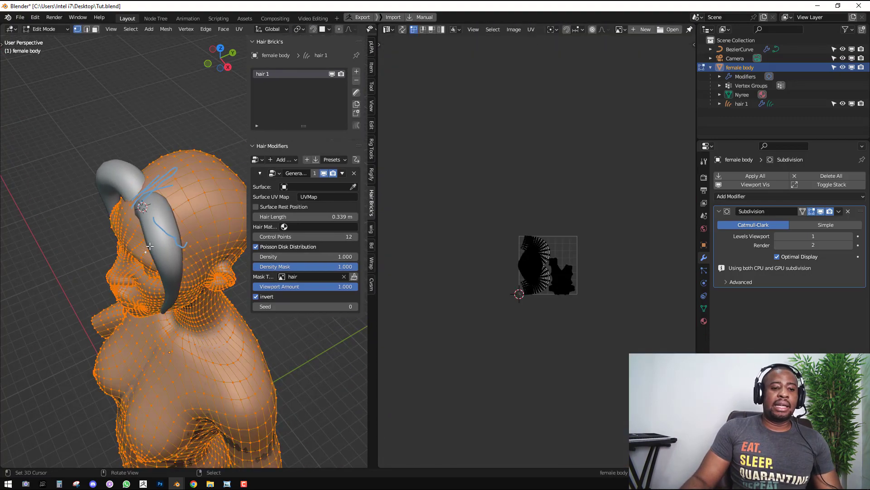
{"action": "scroll", "coordinate": [522, 304], "scroll_direction": "up", "scroll_amount": 4}
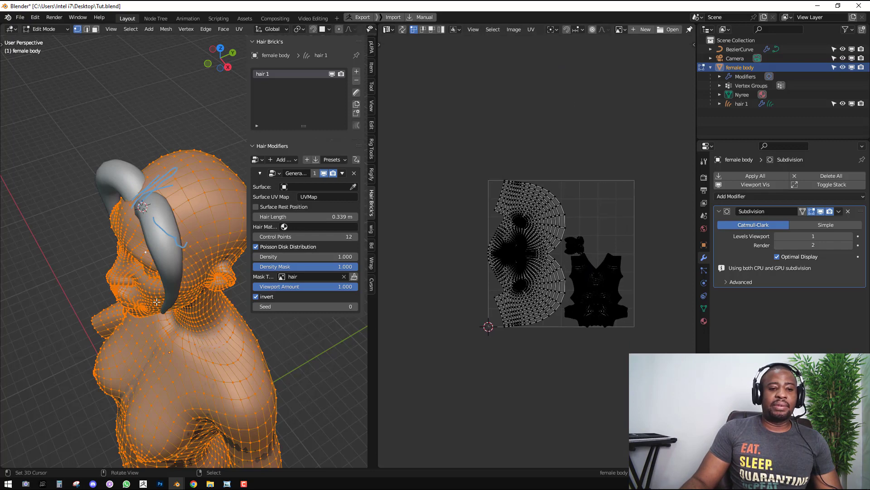
{"action": "key", "text": "Tab"}
{"action": "left_click_drag", "start_coordinate": [378, 28], "coordinate": [404, 26]}
Start texture painting on the hair mask and set the brush colour to black with value 0
{"action": "middle_click_drag", "start_coordinate": [408, 39], "coordinate": [494, 186]}
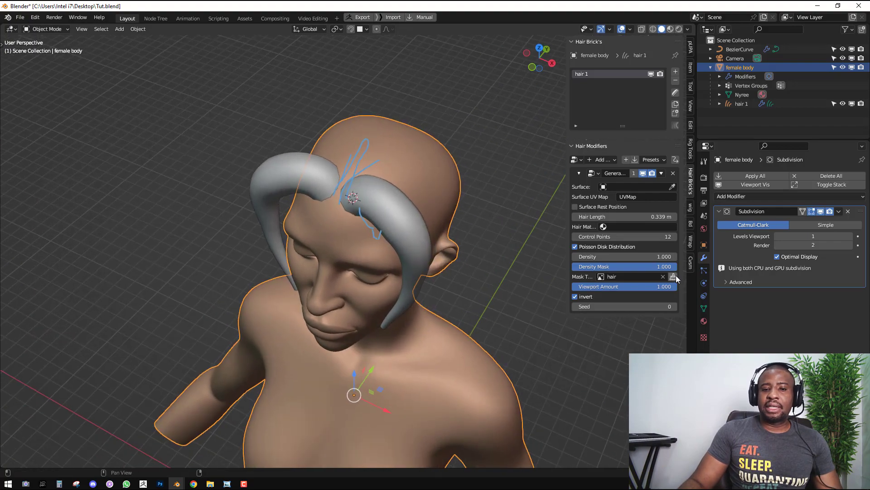
{"action": "left_click", "coordinate": [675, 276]}
{"action": "middle_click_drag", "start_coordinate": [400, 178], "coordinate": [423, 186]}
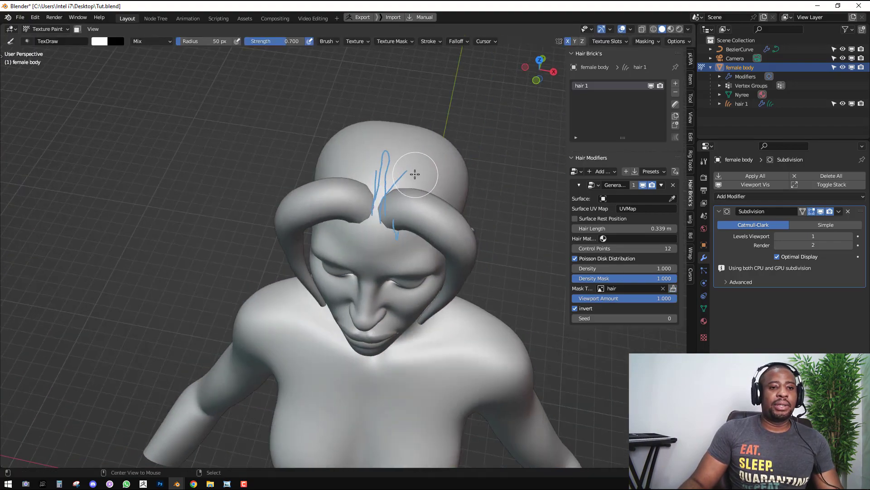
{"action": "left_click", "coordinate": [103, 42]}
{"action": "left_click_drag", "start_coordinate": [169, 64], "coordinate": [171, 122]}
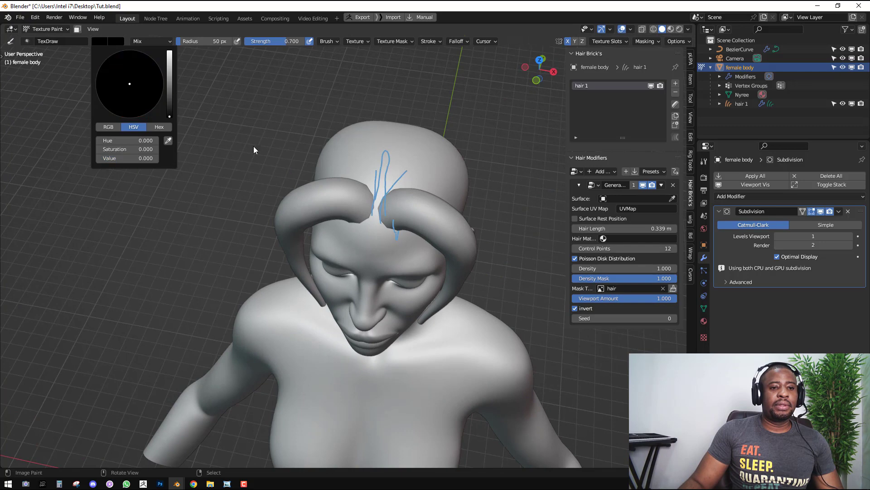
Resize the brush and paint the scalp black along the annotated front hairline
{"action": "middle_click_drag", "start_coordinate": [449, 164], "coordinate": [363, 185], "text": "shift"}
{"action": "scroll", "coordinate": [344, 177], "scroll_direction": "up", "scroll_amount": 3}
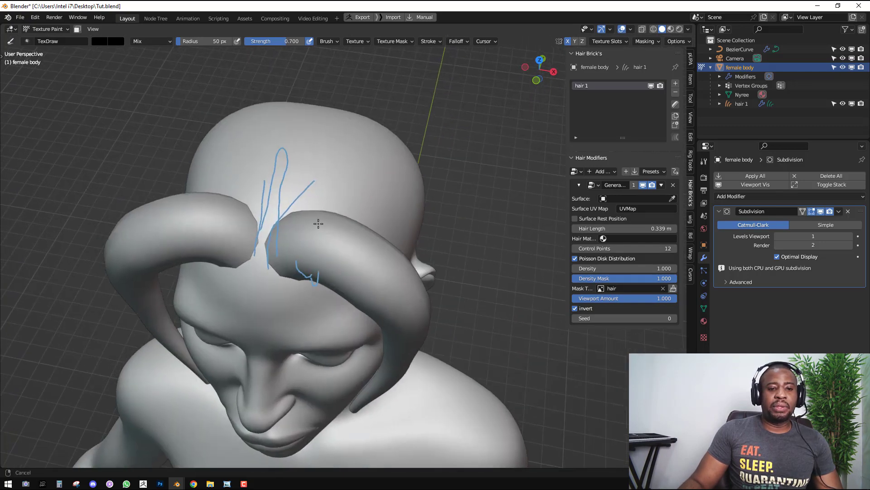
{"action": "key", "text": "f"}
{"action": "left_click", "coordinate": [292, 155]}
{"action": "mouse_move", "coordinate": [296, 155]}
{"action": "left_mouse_down"}
{"action": "mouse_move", "coordinate": [303, 177]}
{"action": "mouse_move", "coordinate": [299, 159]}
{"action": "mouse_move", "coordinate": [281, 246]}
{"action": "left_mouse_up"}
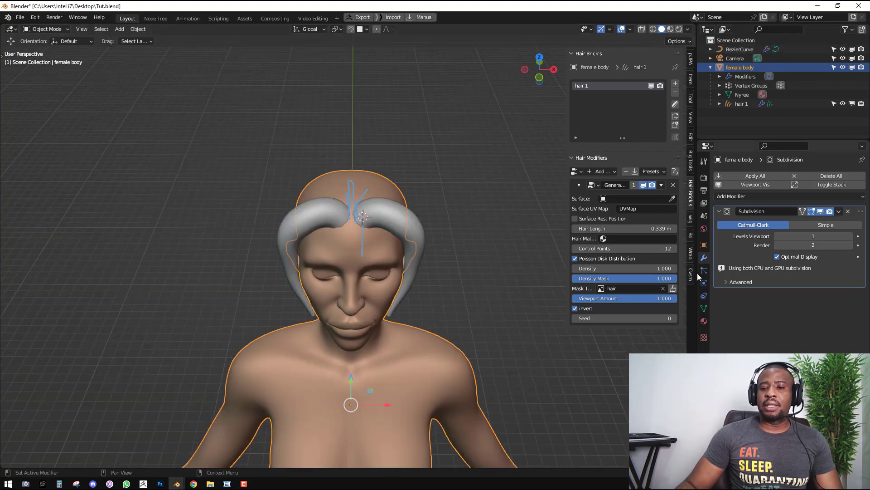
Resume texture painting on the hair mask and reduce the brush radius to 17 px for work on the centre parting
{"action": "left_click", "coordinate": [672, 289]}
{"action": "middle_click_drag", "start_coordinate": [425, 259], "coordinate": [365, 255]}
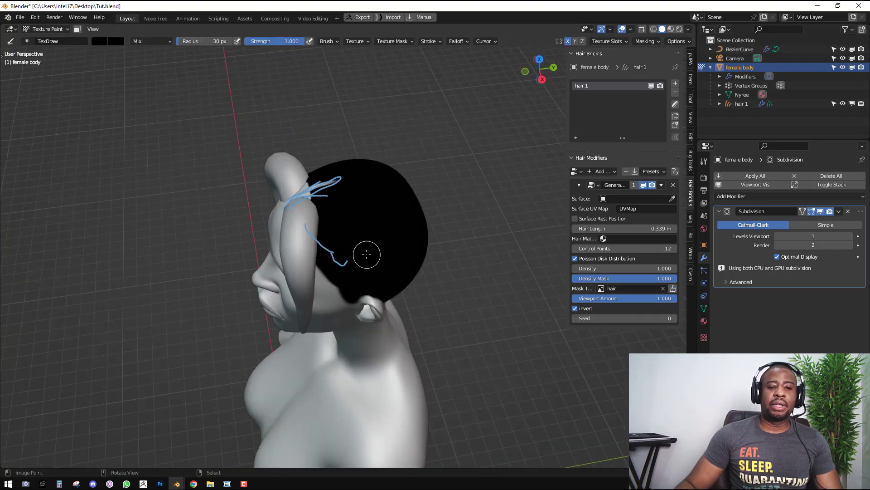
{"action": "scroll", "coordinate": [239, 229], "scroll_direction": "up", "scroll_amount": 2}
{"action": "mouse_move", "coordinate": [238, 229]}
{"action": "middle_mouse_down"}
{"action": "mouse_move", "coordinate": [364, 223]}
{"action": "mouse_move", "coordinate": [379, 208]}
{"action": "mouse_move", "coordinate": [371, 227]}
{"action": "mouse_move", "coordinate": [384, 224]}
{"action": "mouse_move", "coordinate": [364, 242]}
{"action": "middle_mouse_up"}
{"action": "scroll", "coordinate": [325, 222], "scroll_direction": "up", "scroll_amount": 2}
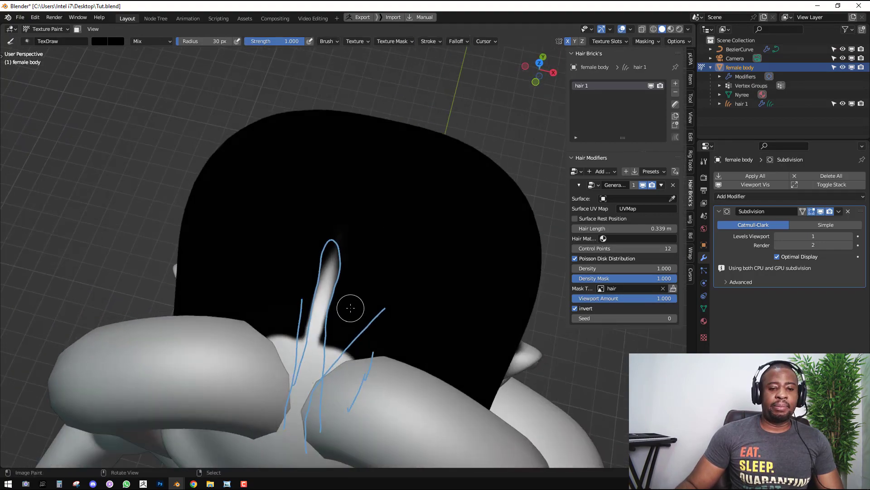
{"action": "mouse_move", "coordinate": [350, 308]}
{"action": "middle_mouse_down"}
{"action": "mouse_move", "coordinate": [352, 323]}
{"action": "mouse_move", "coordinate": [333, 333]}
{"action": "mouse_move", "coordinate": [343, 328]}
{"action": "middle_mouse_up"}
{"action": "scroll", "coordinate": [348, 313], "scroll_direction": "up", "scroll_amount": 3}
{"action": "key", "text": "s"}
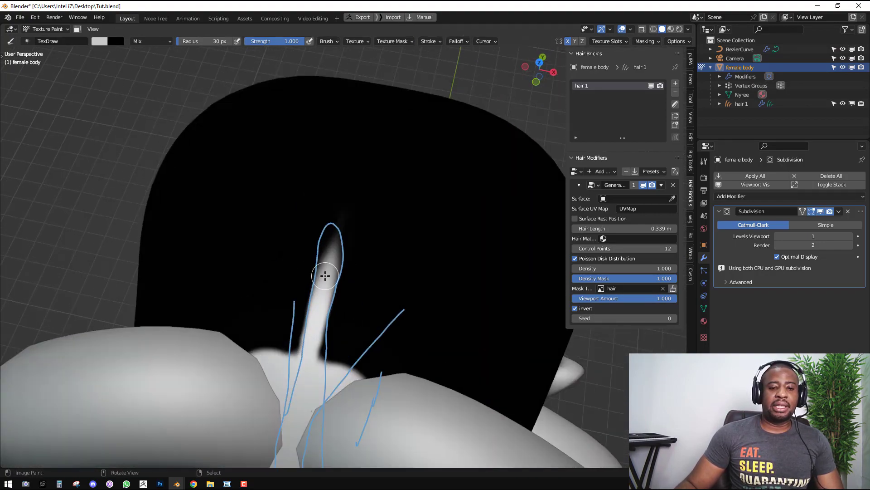
{"action": "key", "text": "f"}
{"action": "left_click", "coordinate": [319, 274]}
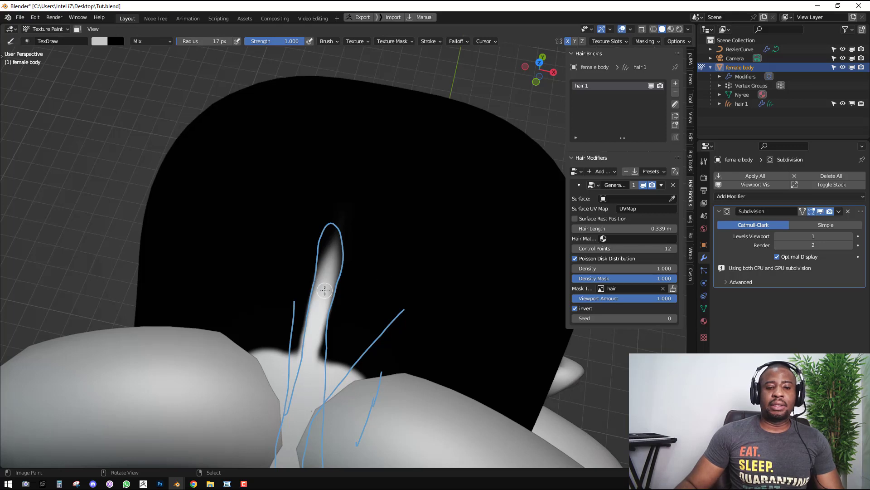
Sample white from the bare forehead and paint the centre parting white up to the tip of the annotated outline
{"action": "mouse_move", "coordinate": [329, 272]}
{"action": "left_mouse_down"}
{"action": "mouse_move", "coordinate": [342, 223]}
{"action": "mouse_move", "coordinate": [320, 305]}
{"action": "mouse_move", "coordinate": [332, 262]}
{"action": "left_mouse_up"}
{"action": "key", "text": "ctrl+z"}
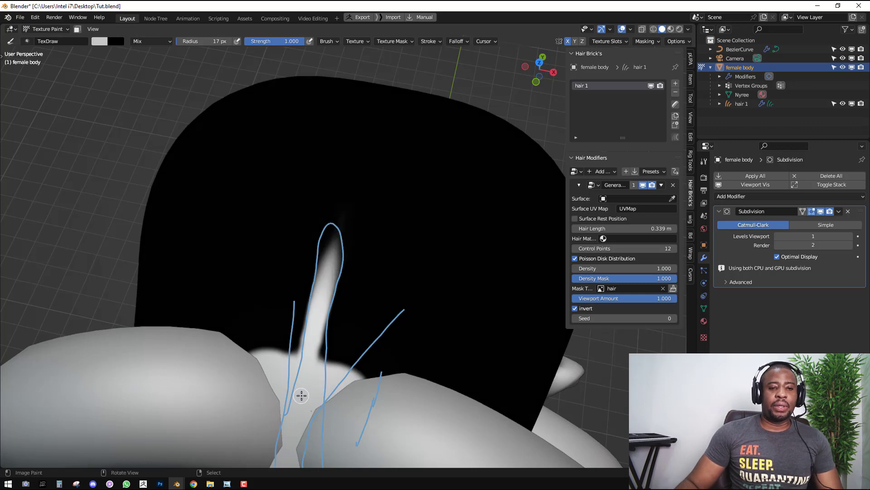
{"action": "key", "text": "s"}
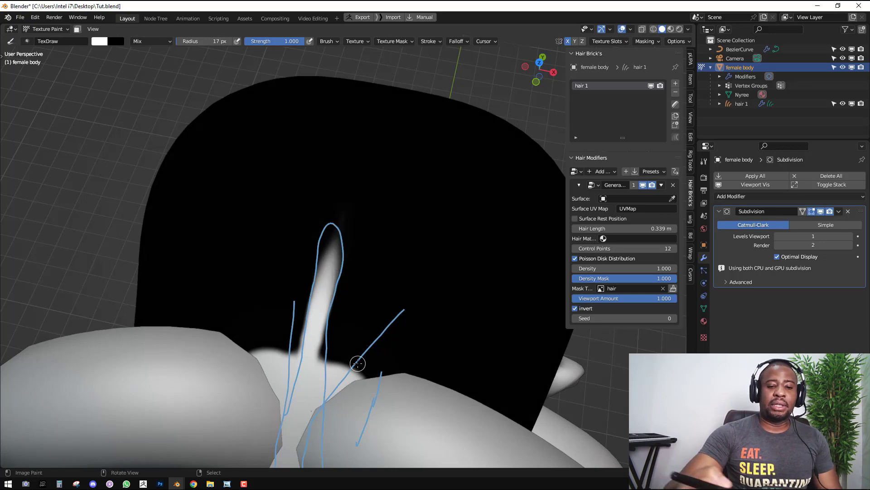
{"action": "left_click_drag", "start_coordinate": [311, 341], "coordinate": [337, 234]}
Set the brush falloff to the Sharp preset and thin the parting by painting black along its edge
{"action": "left_click", "coordinate": [458, 41]}
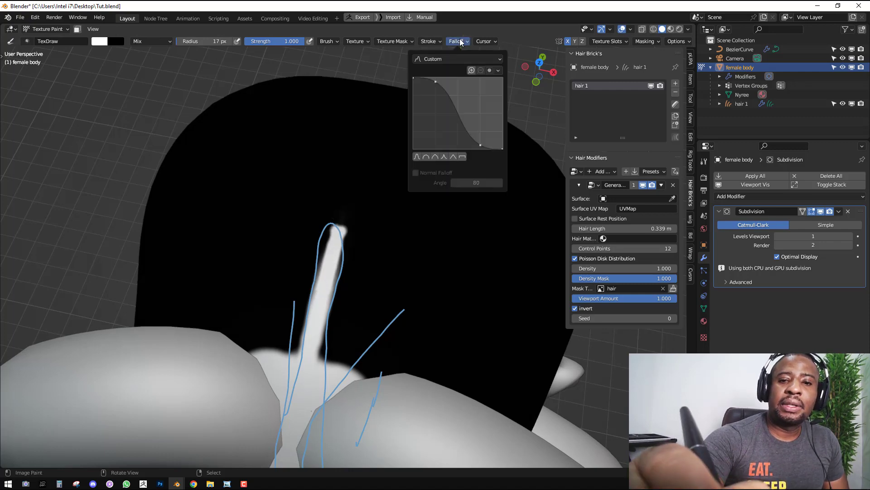
{"action": "left_click", "coordinate": [443, 157]}
{"action": "key", "text": "x"}
{"action": "mouse_move", "coordinate": [349, 239]}
{"action": "left_mouse_down"}
{"action": "mouse_move", "coordinate": [342, 247]}
{"action": "mouse_move", "coordinate": [344, 222]}
{"action": "mouse_move", "coordinate": [333, 307]}
{"action": "mouse_move", "coordinate": [331, 243]}
{"action": "mouse_move", "coordinate": [320, 353]}
{"action": "mouse_move", "coordinate": [323, 337]}
{"action": "left_mouse_up"}
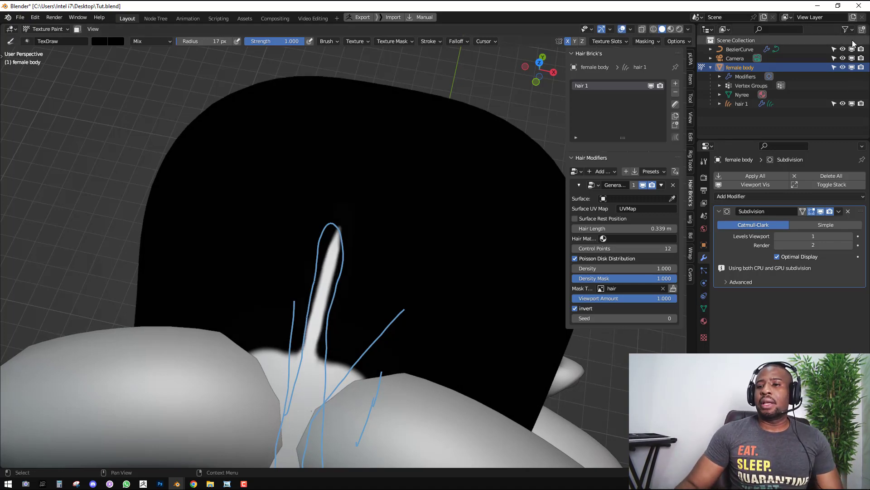
Hide the BezierCurve strands in the viewport to expose the whole front hairline
{"action": "left_click", "coordinate": [852, 49]}
{"action": "scroll", "coordinate": [298, 359], "scroll_direction": "down", "scroll_amount": 3}
{"action": "middle_click_drag", "start_coordinate": [299, 359], "coordinate": [370, 323]}
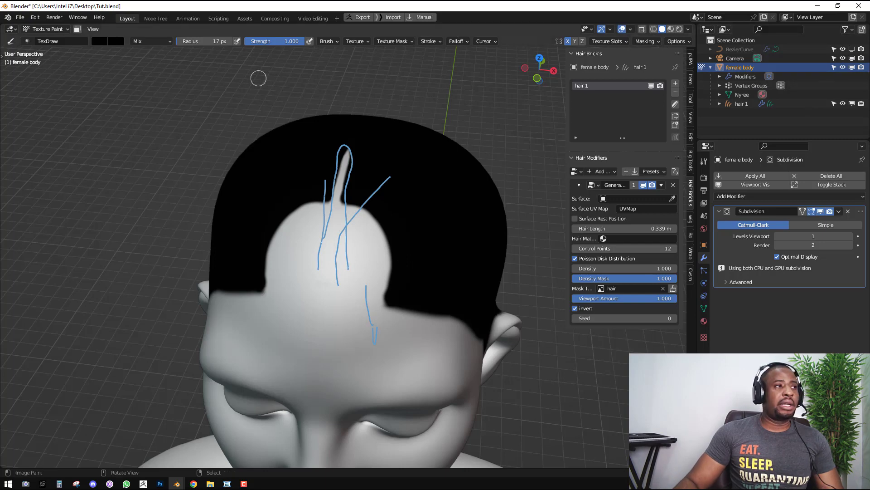
Check the ponytail reference image in Photoshop, then return to Blender and examine the painted hairline from both sides of the head
{"action": "left_click", "coordinate": [160, 484]}
{"action": "left_click_drag", "start_coordinate": [359, 58], "coordinate": [359, 0]}
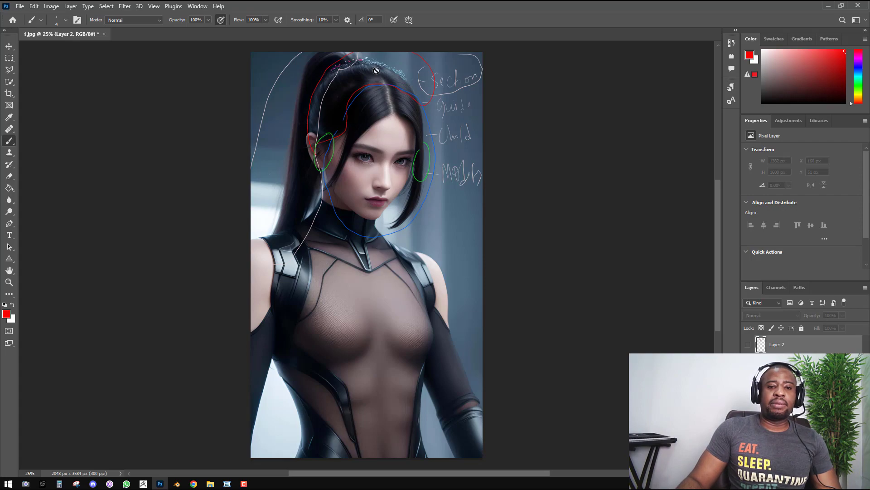
{"action": "left_click_drag", "start_coordinate": [570, 5], "coordinate": [0, 13]}
{"action": "middle_click_drag", "start_coordinate": [423, 170], "coordinate": [323, 244]}
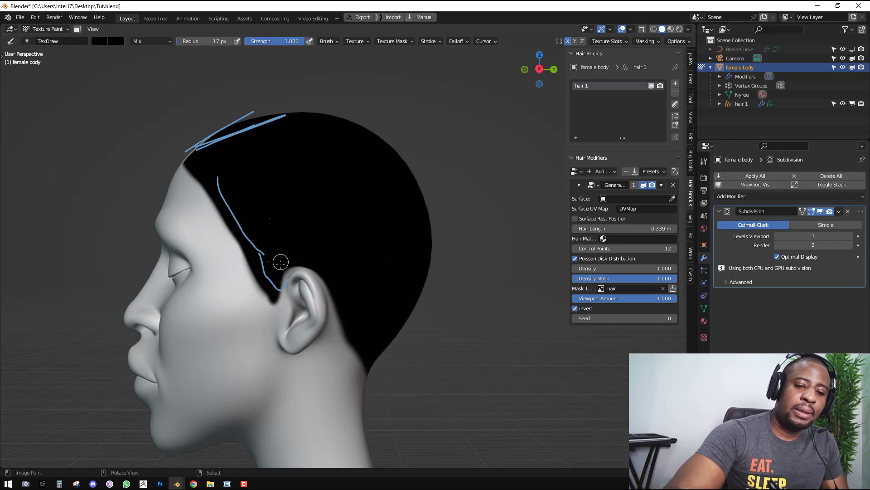
{"action": "key", "text": "KP_1"}
{"action": "middle_click_drag", "start_coordinate": [267, 226], "coordinate": [385, 256]}
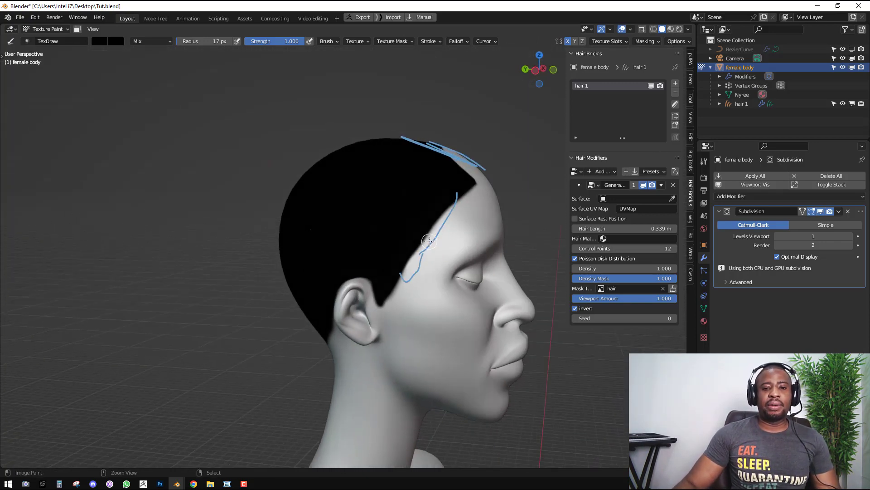
Save all painted images, including the hair mask texture
{"action": "key", "text": "ctrl+Tab"}
{"action": "left_click", "coordinate": [409, 242]}
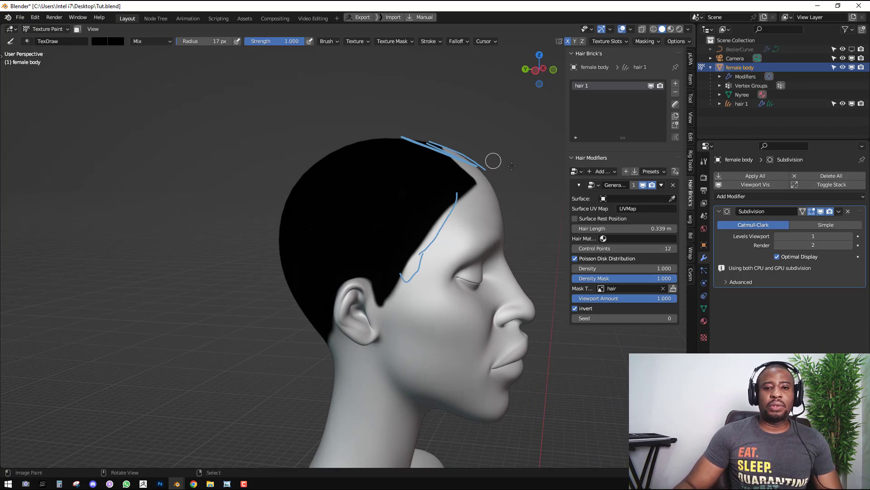
{"action": "left_click", "coordinate": [618, 43]}
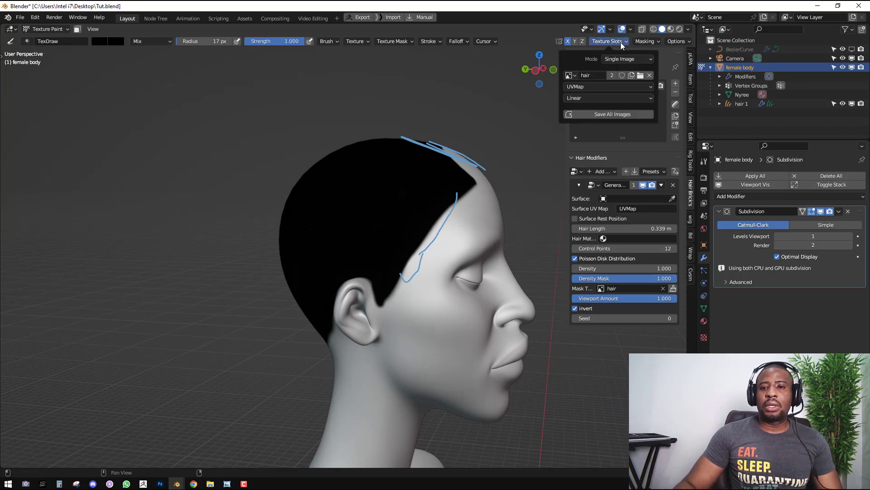
{"action": "left_click", "coordinate": [618, 115]}
{"action": "key", "text": "q"}
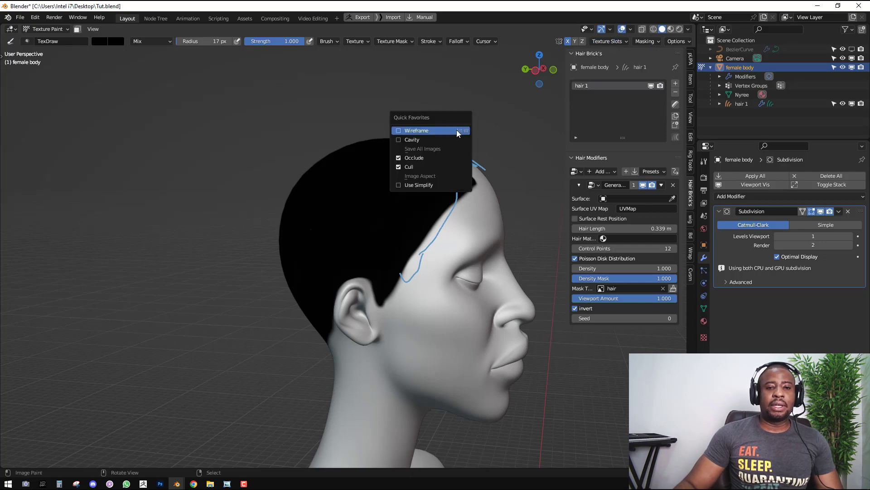
{"action": "middle_click_drag", "start_coordinate": [377, 292], "coordinate": [351, 316]}
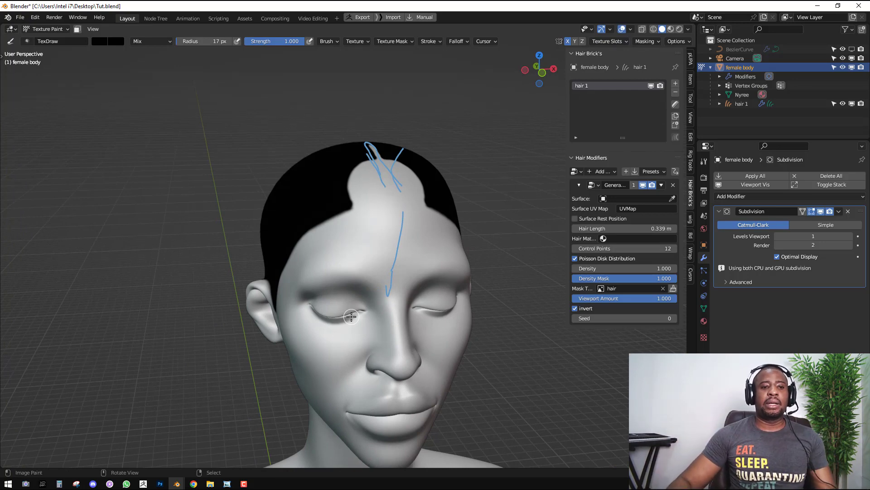
{"action": "left_click", "coordinate": [20, 18]}
{"action": "mouse_move", "coordinate": [62, 162]}
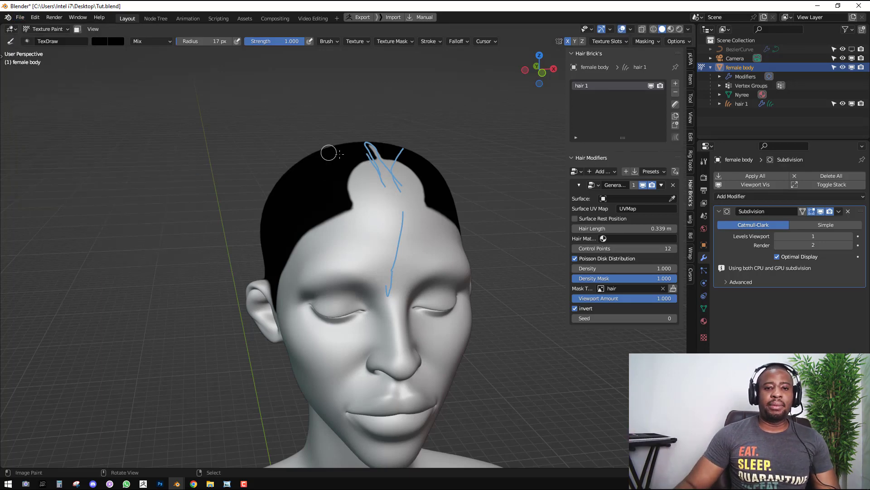
Return to Object Mode and pick the female body as the surface of the hair's Generate modifier
{"action": "middle_click_drag", "start_coordinate": [393, 198], "coordinate": [354, 200]}
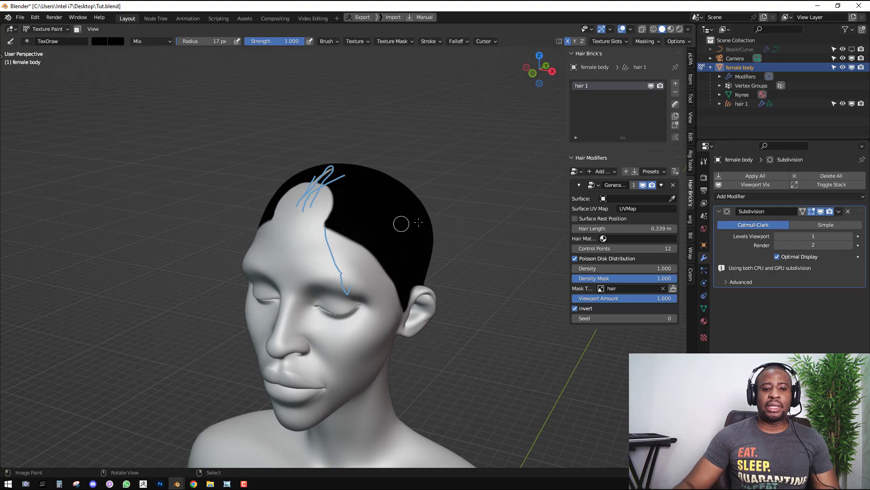
{"action": "mouse_move", "coordinate": [402, 222]}
{"action": "middle_mouse_down"}
{"action": "mouse_move", "coordinate": [431, 207]}
{"action": "mouse_move", "coordinate": [415, 204]}
{"action": "middle_mouse_up"}
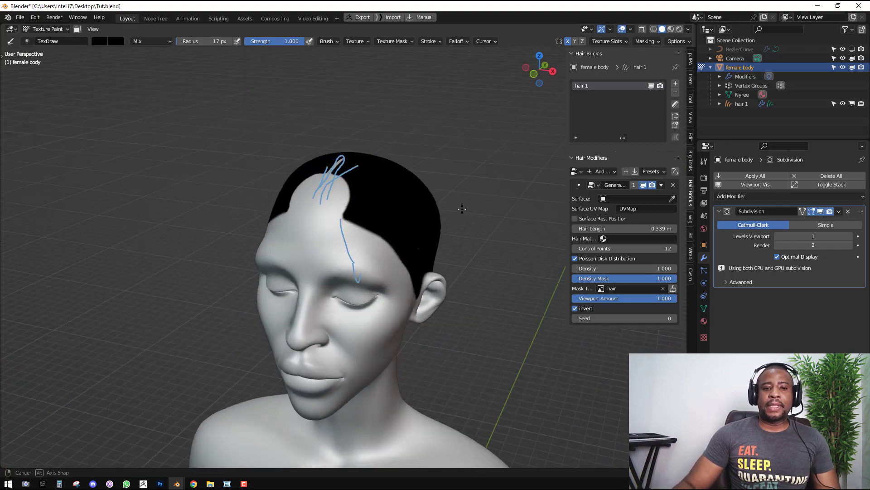
{"action": "key", "text": "ctrl+Tab"}
{"action": "left_click", "coordinate": [375, 208]}
{"action": "left_click", "coordinate": [674, 199]}
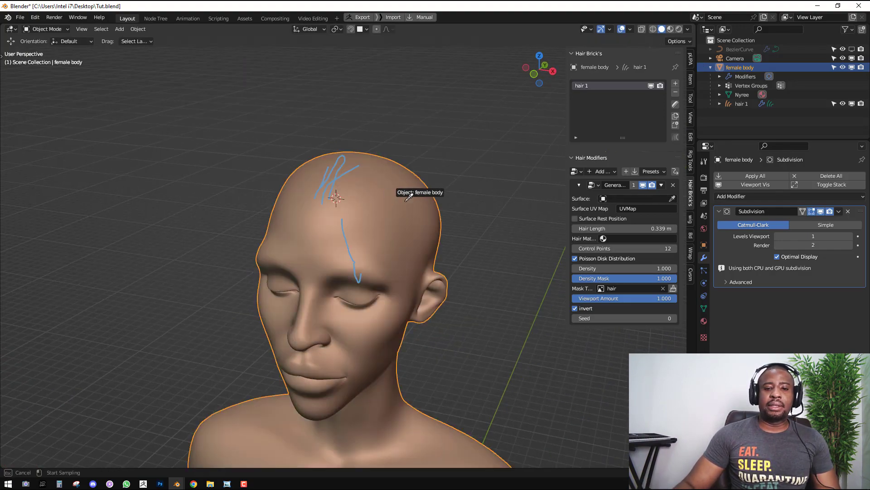
{"action": "left_click", "coordinate": [433, 198]}
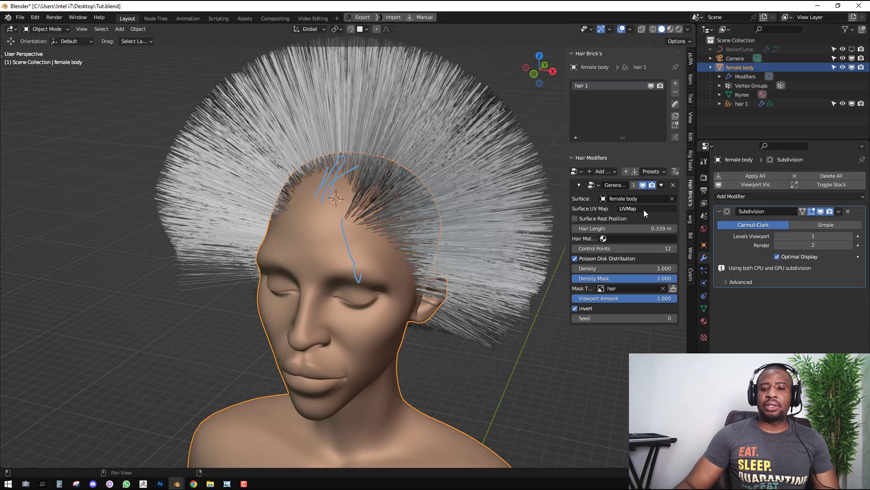
Open the body's mesh data properties and examine the generated hair from the side and front
{"action": "left_click", "coordinate": [704, 309]}
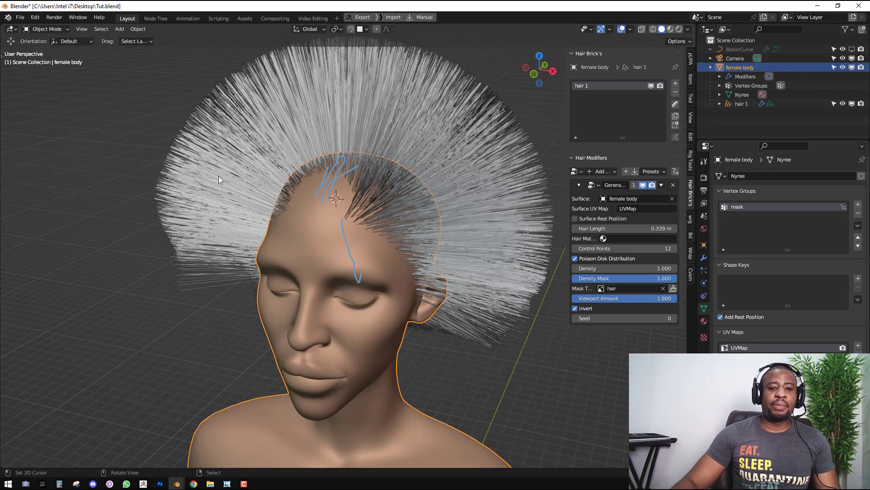
{"action": "middle_click_drag", "start_coordinate": [219, 176], "coordinate": [373, 178]}
{"action": "key", "text": "KP_1"}
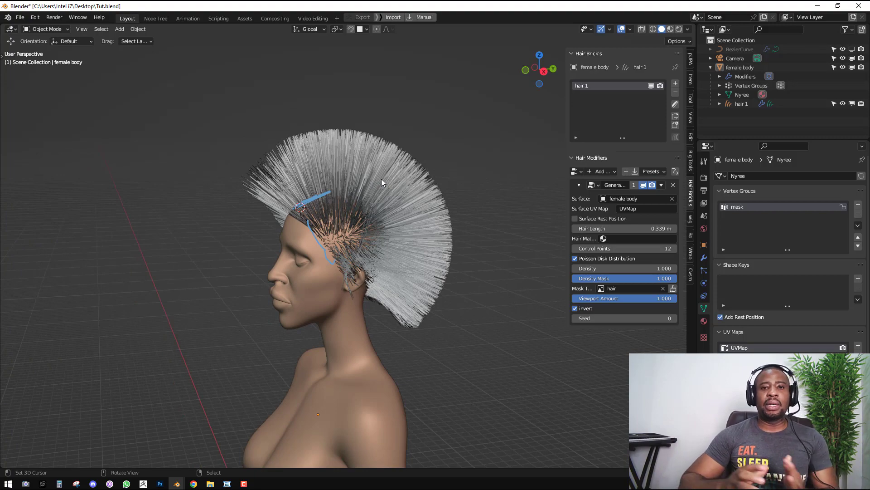
{"action": "middle_click_drag", "start_coordinate": [402, 179], "coordinate": [316, 244]}
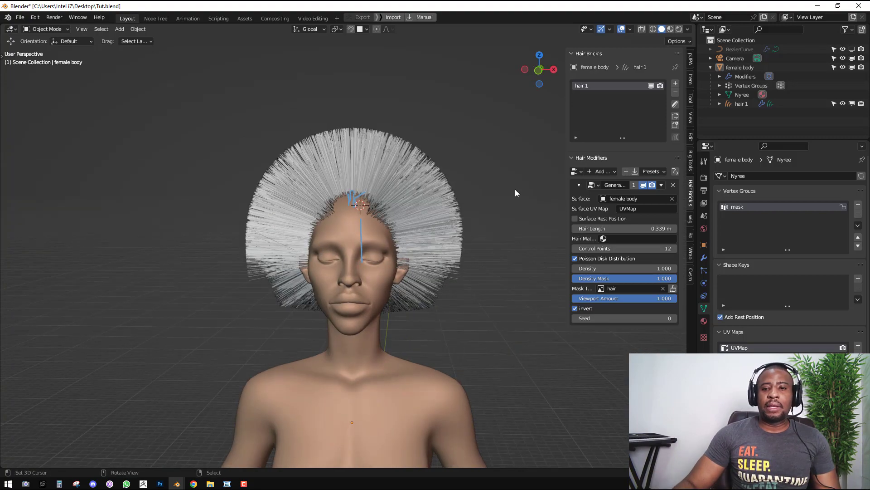
Remove the blue annotation guides from the head and return to the Hair Brick's settings
{"action": "left_click", "coordinate": [691, 118]}
{"action": "left_click", "coordinate": [605, 301]}
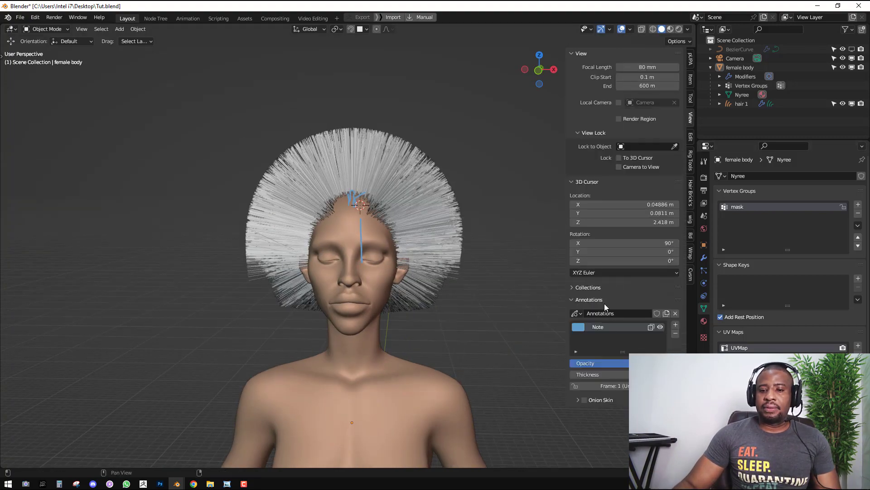
{"action": "middle_click_drag", "start_coordinate": [394, 207], "coordinate": [352, 96]}
{"action": "left_click", "coordinate": [690, 59]}
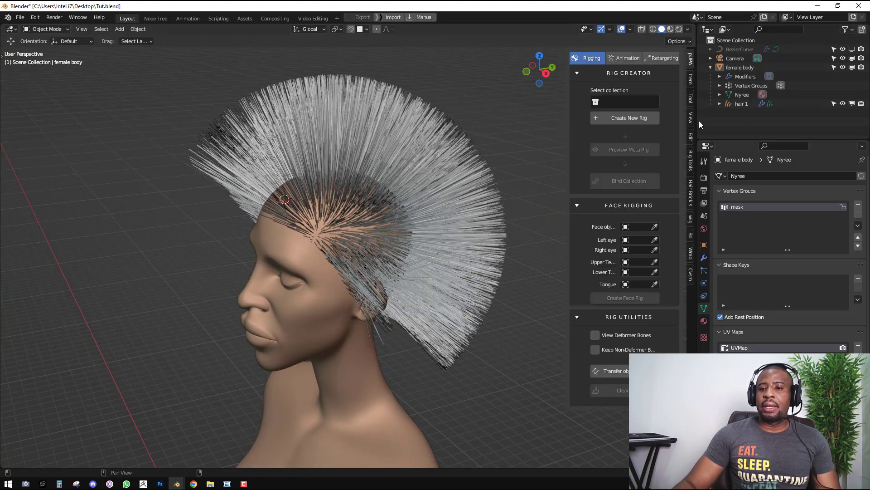
{"action": "left_click", "coordinate": [691, 200]}
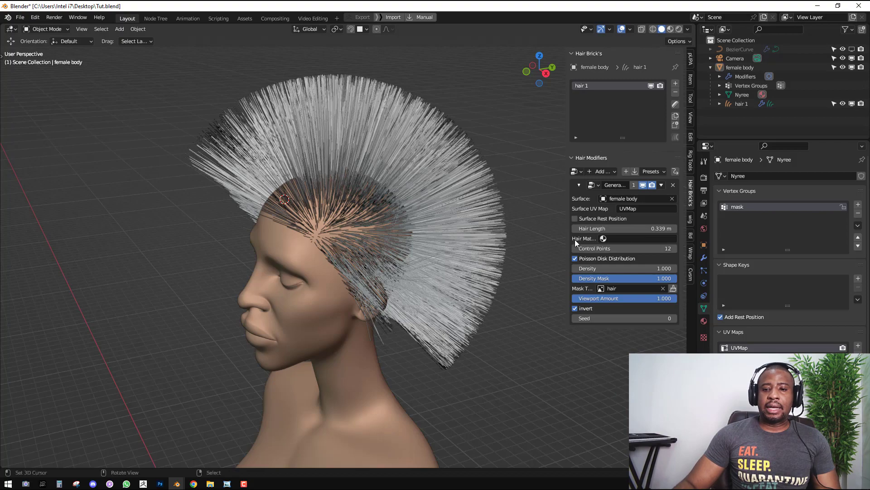
Set the hair density to 0.6 and view the head from the front and above
{"action": "double_click", "coordinate": [662, 267]}
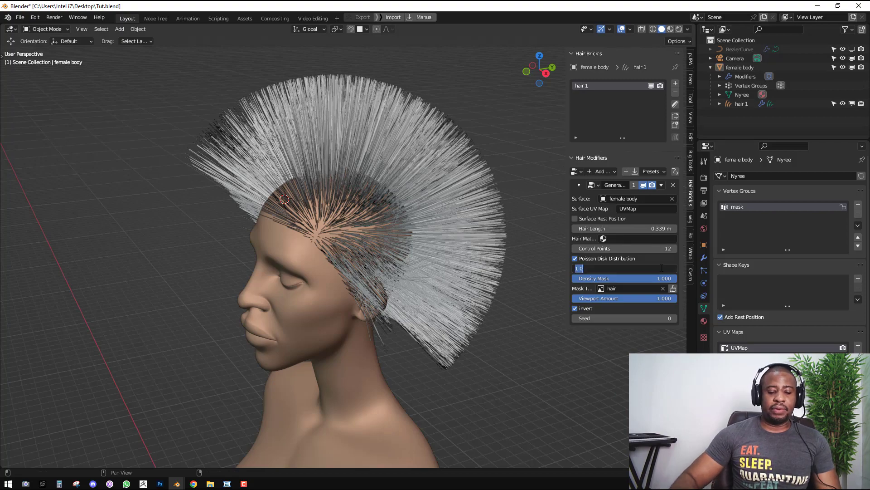
{"action": "key", "text": "Return"}
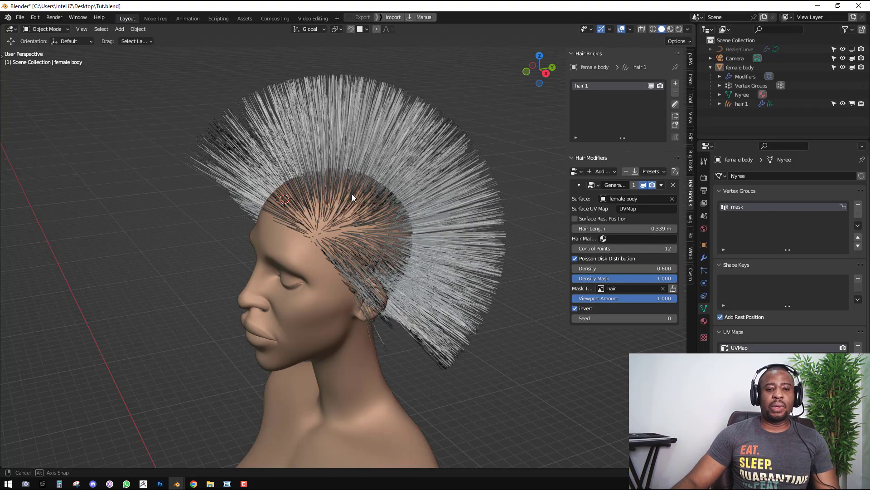
{"action": "middle_click_drag", "start_coordinate": [352, 194], "coordinate": [408, 230]}
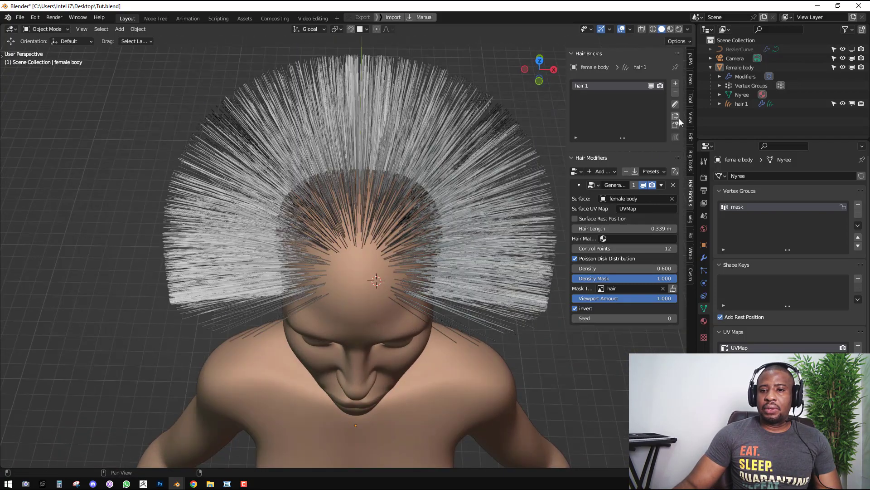
Inspect the painted hair mask around the parting in Texture Paint mode, then return to Object Mode
{"action": "left_click", "coordinate": [673, 288]}
{"action": "scroll", "coordinate": [390, 256], "scroll_direction": "up", "scroll_amount": 5}
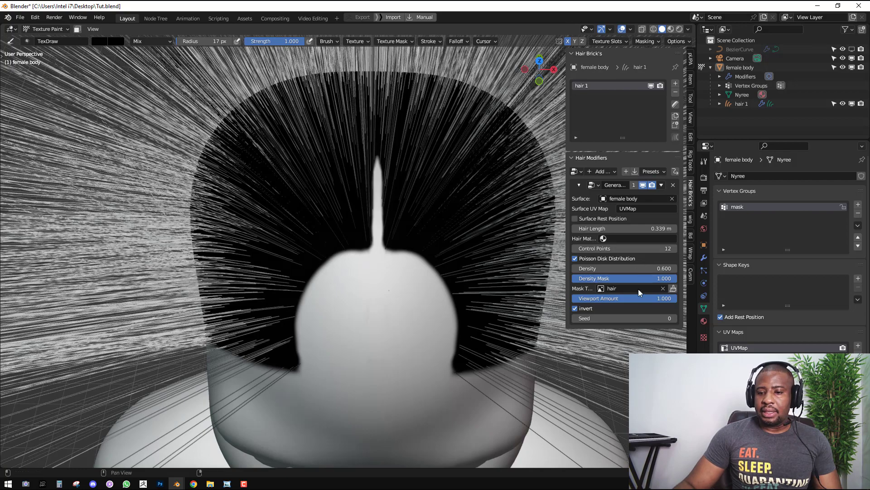
{"action": "left_click", "coordinate": [674, 290]}
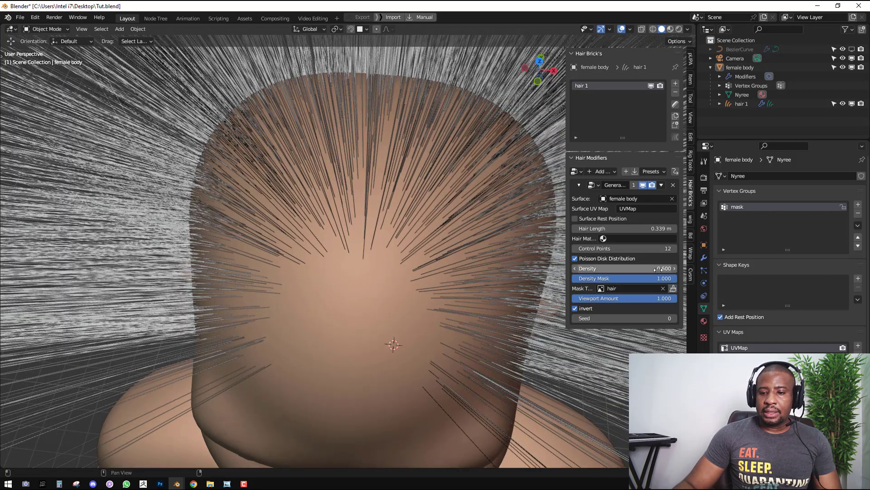
Raise the hair density to 7 and check the hair coverage along the parting and front hairline
{"action": "left_click_drag", "start_coordinate": [660, 268], "coordinate": [708, 268]}
{"action": "scroll", "coordinate": [425, 218], "scroll_direction": "down", "scroll_amount": 4}
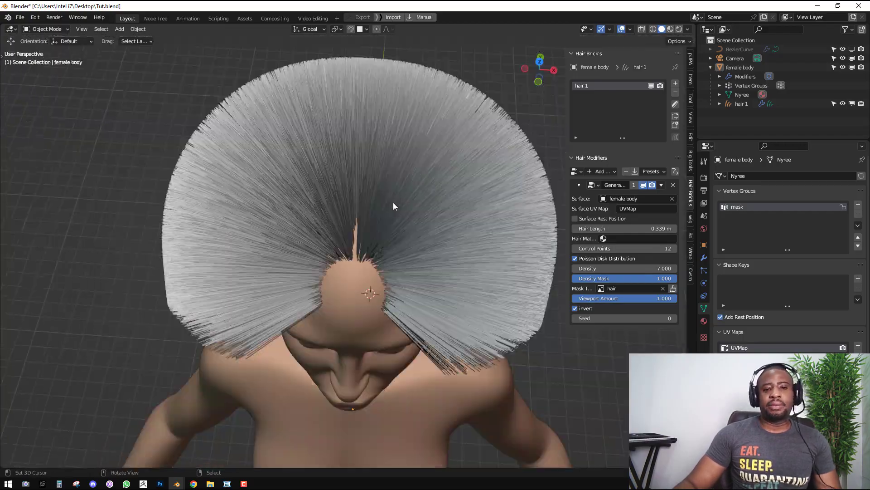
{"action": "middle_click_drag", "start_coordinate": [393, 202], "coordinate": [385, 167]}
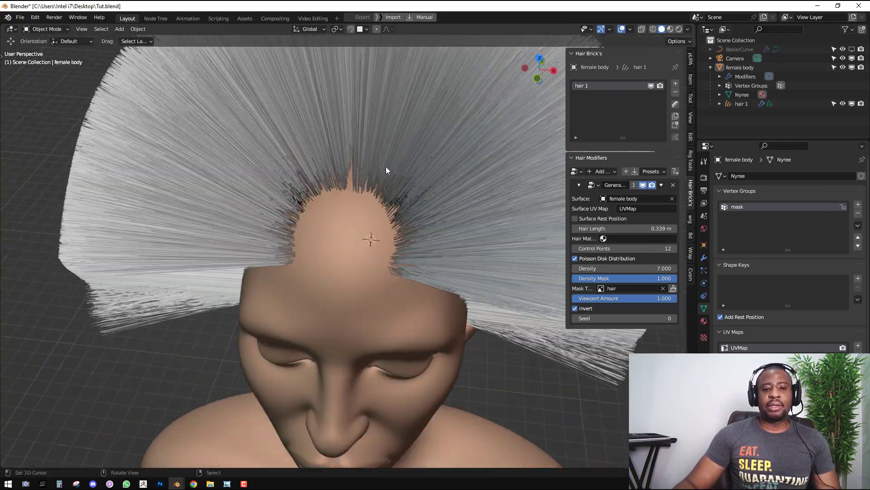
{"action": "scroll", "coordinate": [374, 183], "scroll_direction": "up", "scroll_amount": 2}
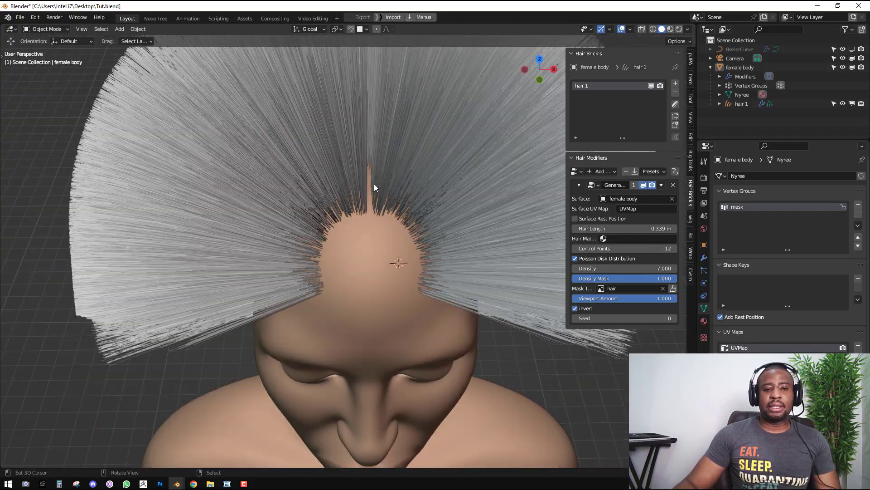
Set the hair density to 0.5 and the number of control points to 15
{"action": "left_click", "coordinate": [657, 269]}
{"action": "type", "text": ".5"}
{"action": "key", "text": "Return"}
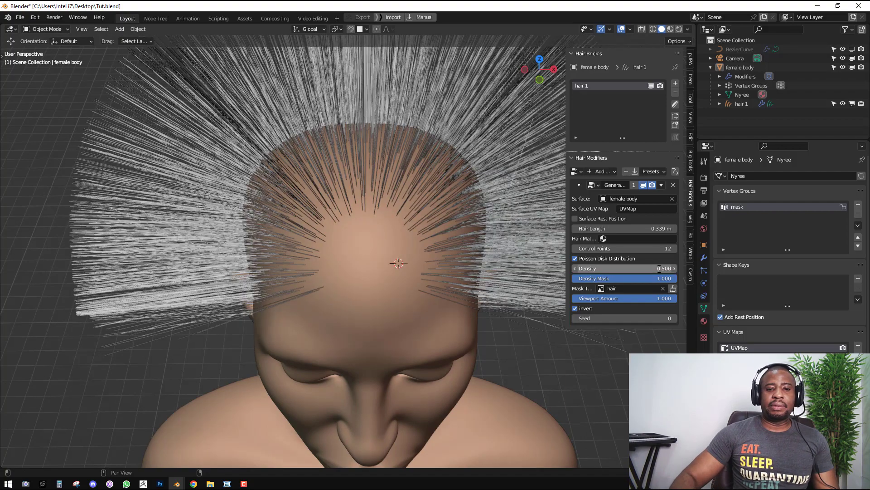
{"action": "middle_click_drag", "start_coordinate": [374, 202], "coordinate": [415, 189]}
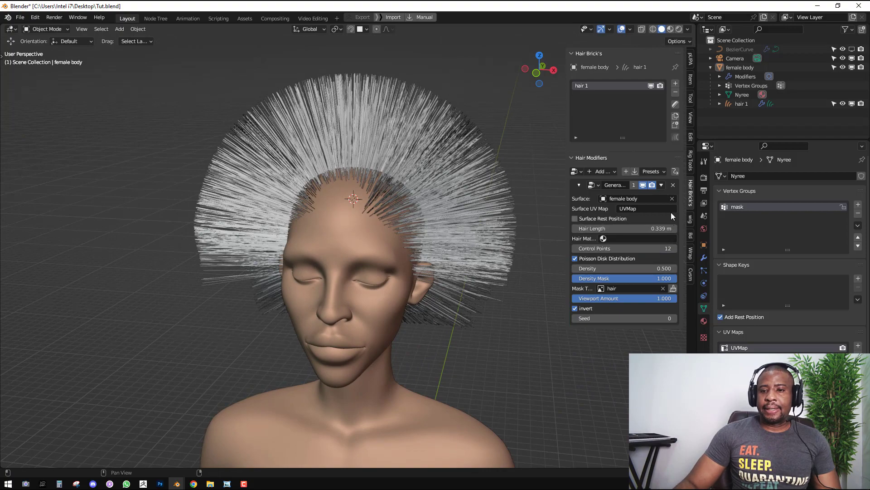
{"action": "middle_click_drag", "start_coordinate": [418, 225], "coordinate": [422, 176]}
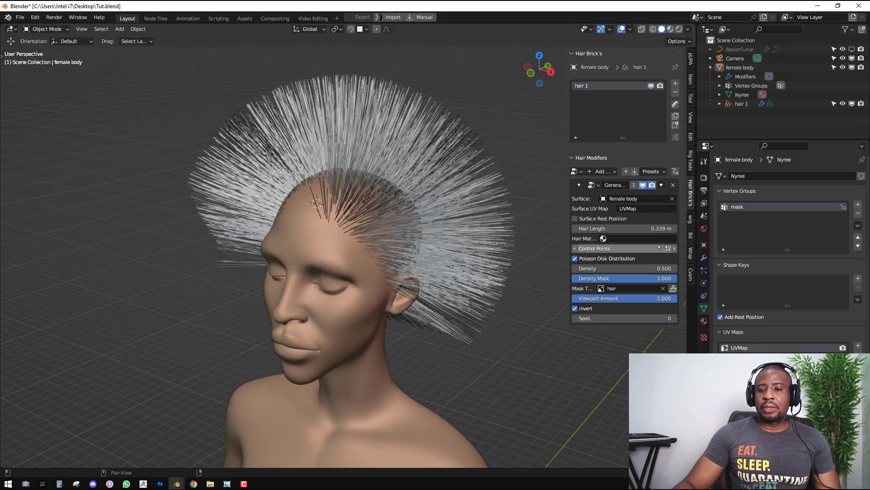
{"action": "left_click", "coordinate": [660, 249]}
{"action": "type", "text": "15"}
{"action": "key", "text": "Return"}
{"action": "middle_click_drag", "start_coordinate": [516, 255], "coordinate": [660, 198]}
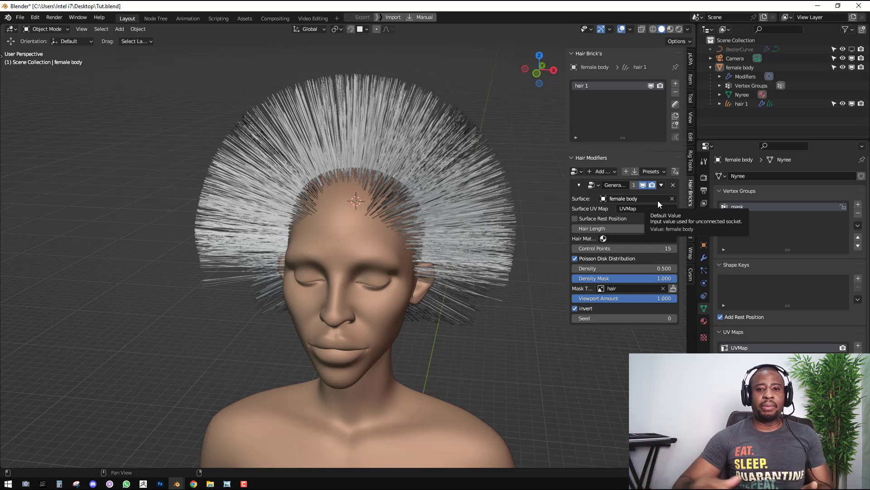
Apply the hair generation modifier and select the hair 1 curves on the head
{"action": "left_click", "coordinate": [664, 185]}
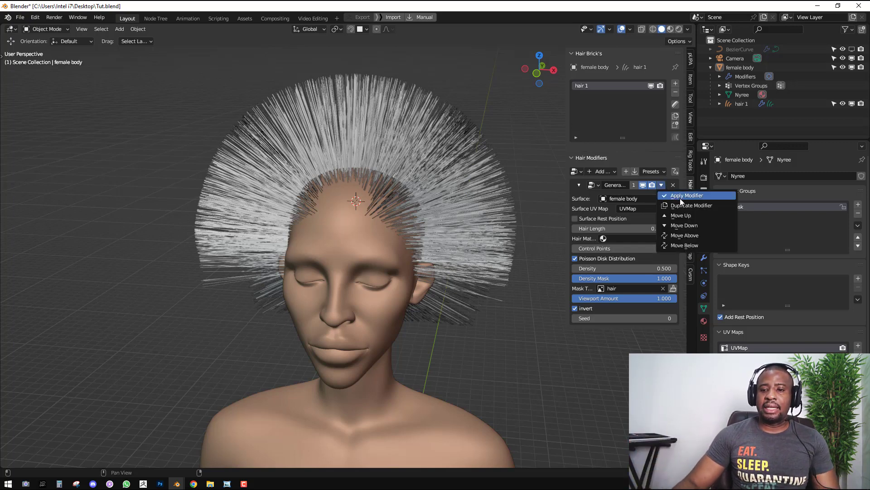
{"action": "left_click", "coordinate": [680, 196]}
{"action": "left_click", "coordinate": [471, 233]}
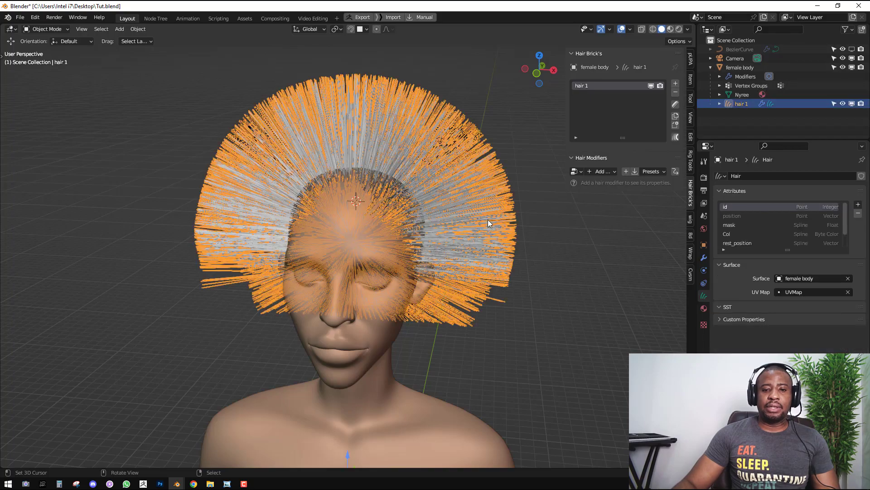
{"action": "mouse_move", "coordinate": [488, 219]}
{"action": "middle_mouse_down"}
{"action": "mouse_move", "coordinate": [528, 219]}
{"action": "mouse_move", "coordinate": [481, 219]}
{"action": "middle_mouse_up"}
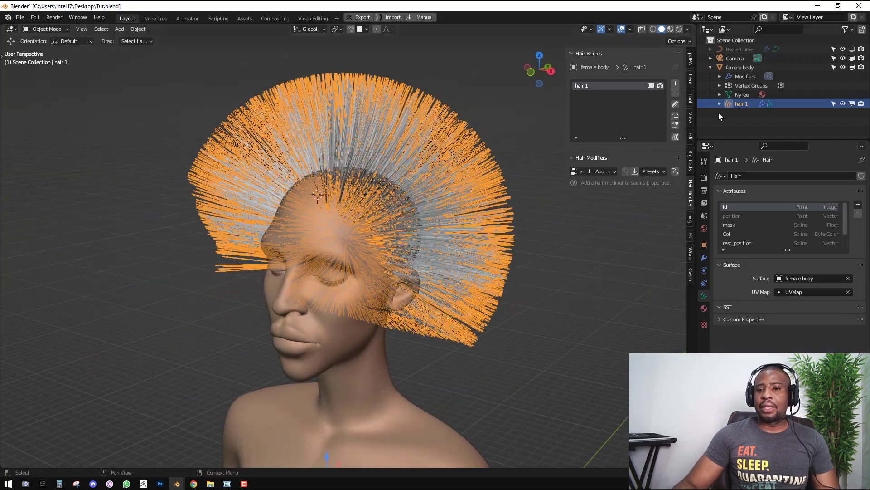
{"action": "middle_click_drag", "start_coordinate": [405, 174], "coordinate": [437, 172]}
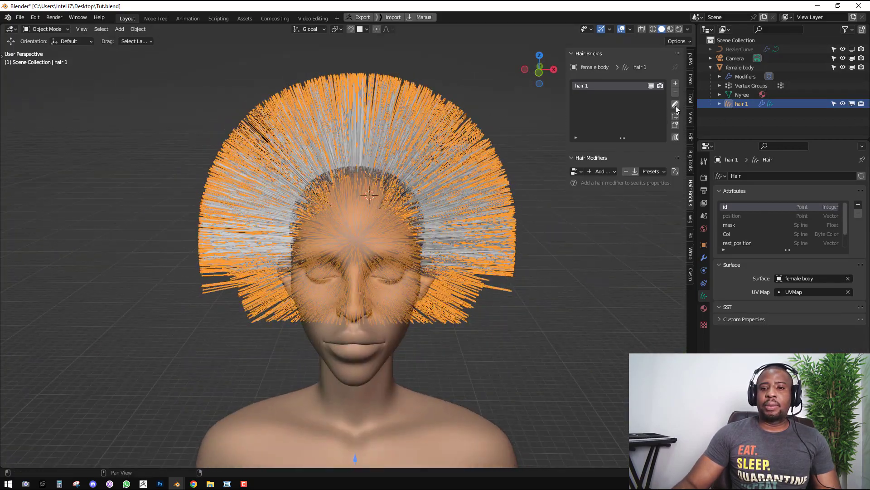
Switch the hair 1 curves to Sculpt Mode and save the file
{"action": "left_click", "coordinate": [676, 105]}
{"action": "middle_click_drag", "start_coordinate": [462, 199], "coordinate": [430, 198]}
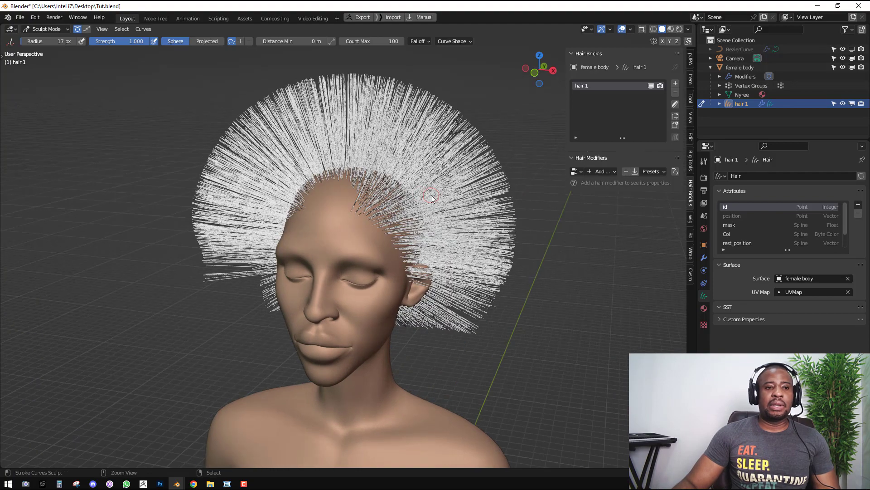
{"action": "key", "text": "ctrl+s"}
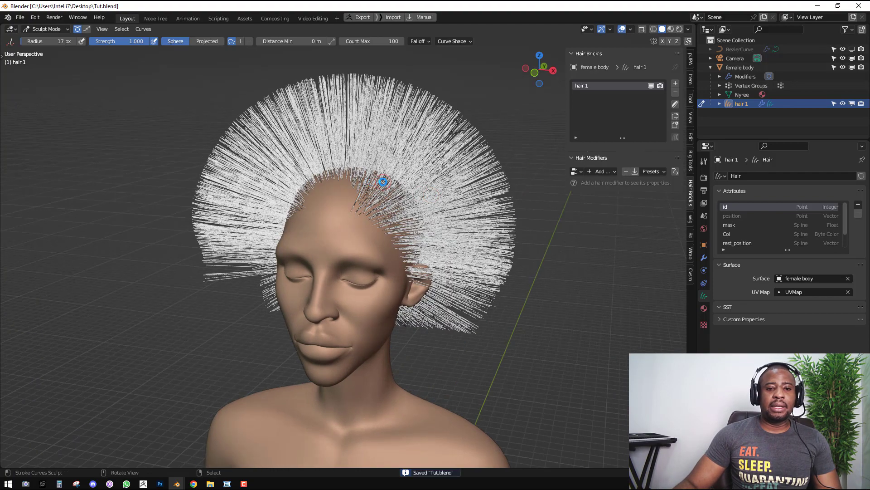
Choose the Comb brush with a 171 px radius, and enable X mirroring and collision with the head surface
{"action": "key", "text": "shift+space"}
{"action": "left_click", "coordinate": [235, 157]}
{"action": "middle_click_drag", "start_coordinate": [368, 216], "coordinate": [402, 229]}
{"action": "left_click", "coordinate": [664, 43]}
{"action": "middle_click_drag", "start_coordinate": [471, 182], "coordinate": [488, 177]}
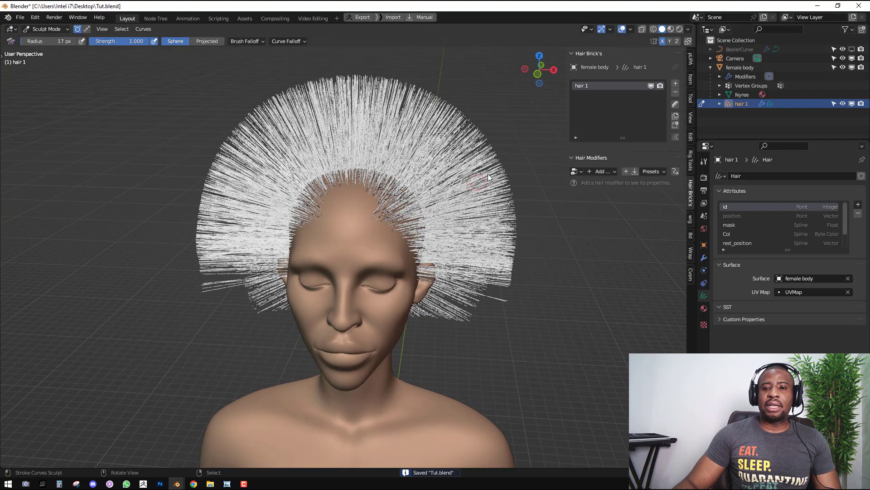
{"action": "key", "text": "f"}
{"action": "left_click", "coordinate": [506, 200]}
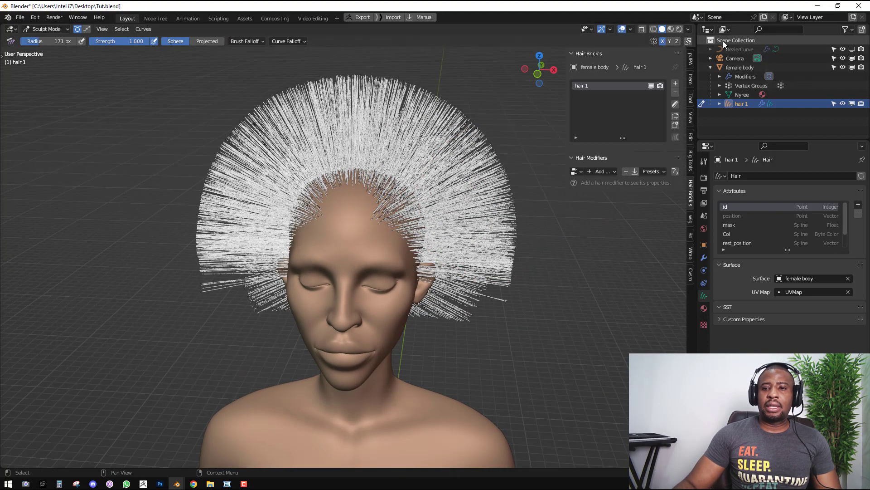
{"action": "left_click", "coordinate": [689, 41]}
{"action": "middle_click_drag", "start_coordinate": [501, 227], "coordinate": [450, 267]}
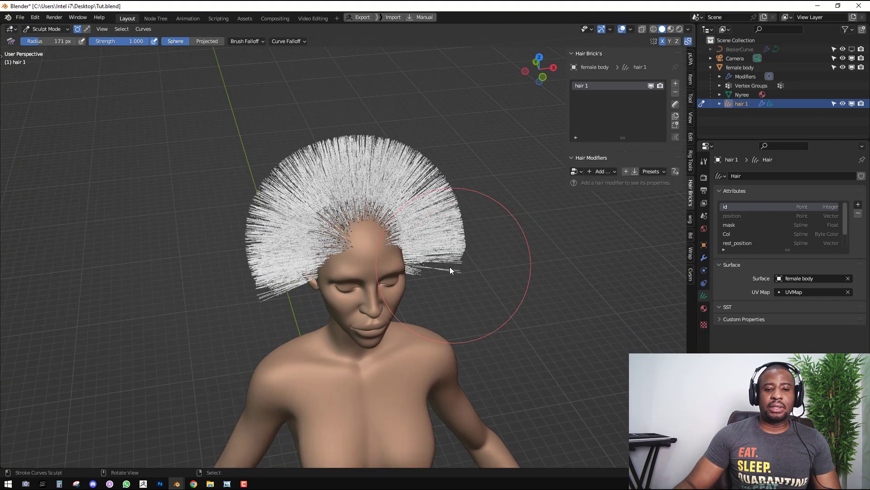
Try combing the side hair with the Projected brush shape and switch the brush back to Sphere
{"action": "left_click", "coordinate": [207, 42]}
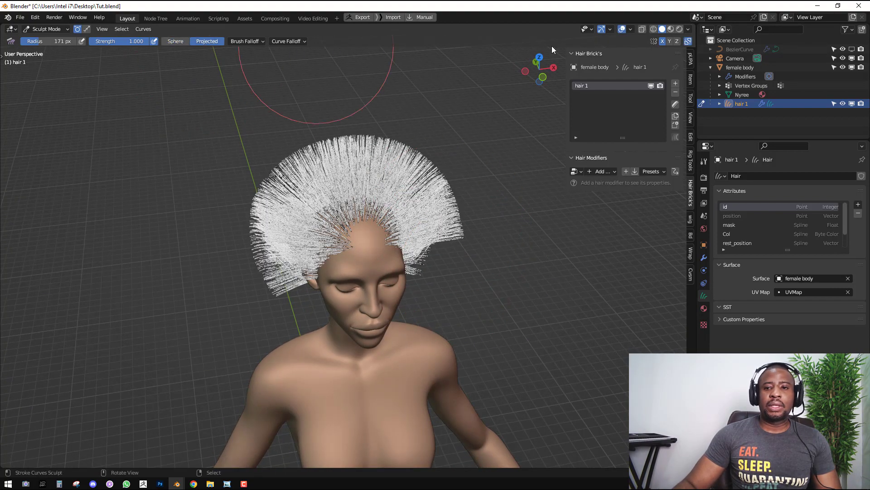
{"action": "left_click", "coordinate": [612, 171]}
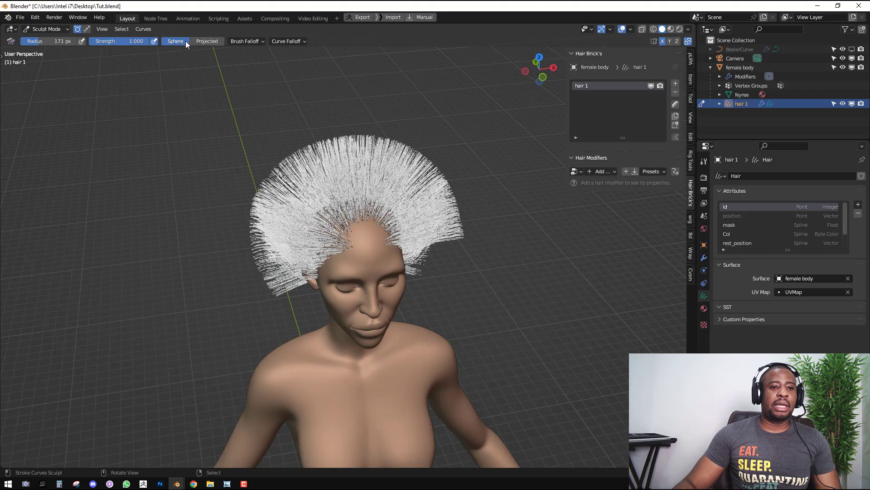
{"action": "middle_click_drag", "start_coordinate": [246, 77], "coordinate": [197, 53]}
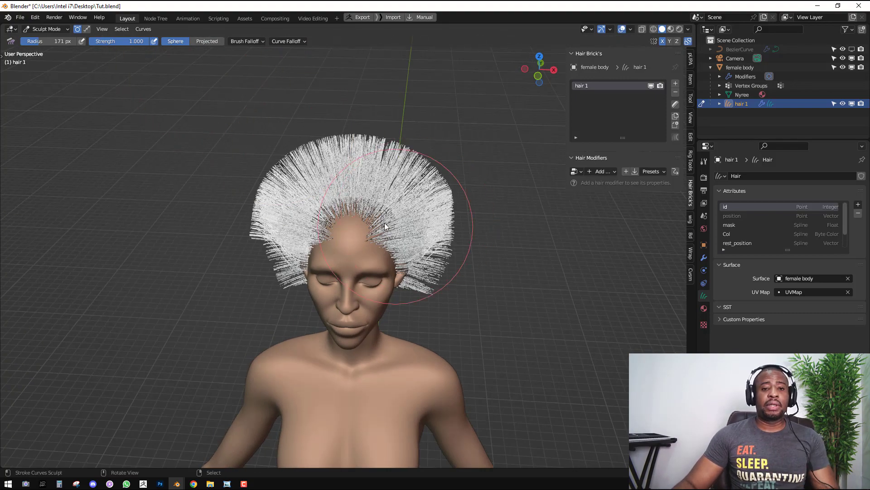
Set the Comb brush to a 255 px radius with the Projected shape and hide the viewport overlays
{"action": "key", "text": "f"}
{"action": "left_click", "coordinate": [450, 223]}
{"action": "middle_click_drag", "start_coordinate": [413, 217], "coordinate": [431, 237]}
{"action": "scroll", "coordinate": [432, 238], "scroll_direction": "up", "scroll_amount": 1}
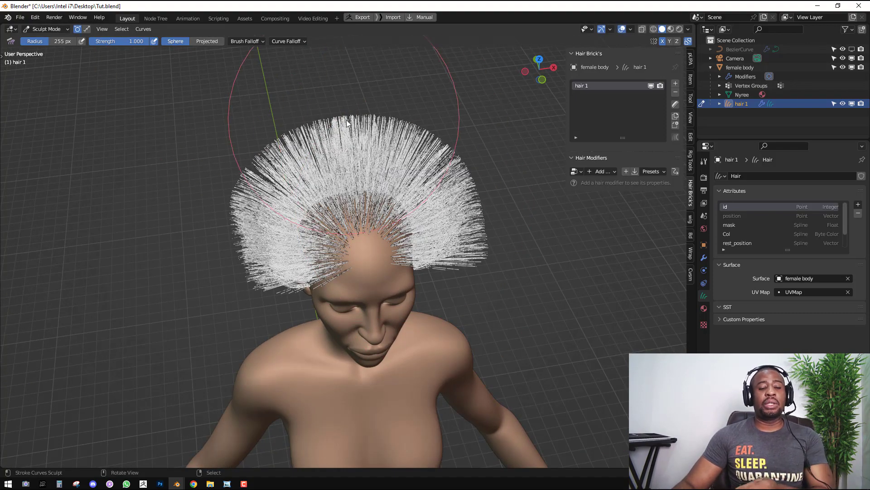
{"action": "middle_click_drag", "start_coordinate": [439, 179], "coordinate": [562, 195]}
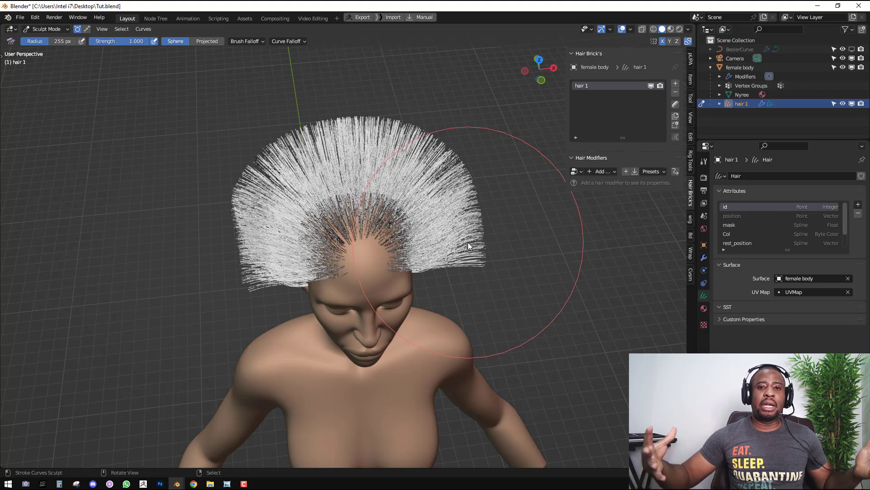
{"action": "left_click", "coordinate": [209, 43]}
{"action": "scroll", "coordinate": [436, 263], "scroll_direction": "up", "scroll_amount": 2}
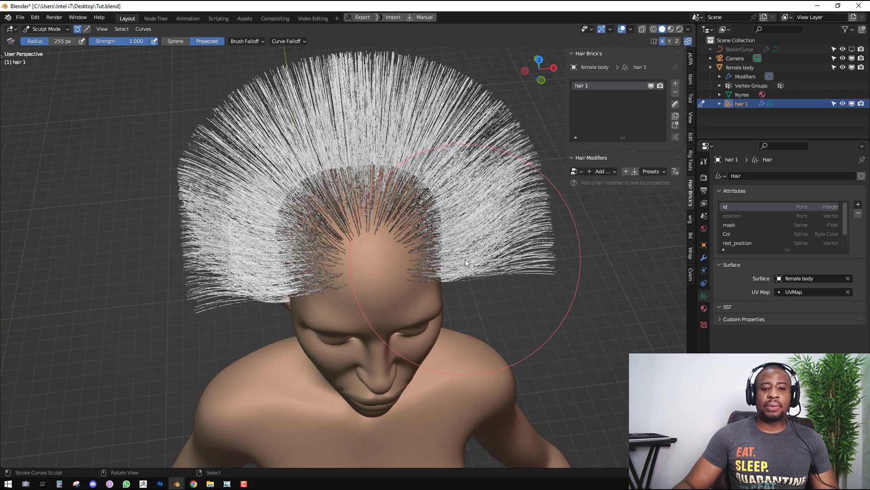
{"action": "scroll", "coordinate": [465, 259], "scroll_direction": "down", "scroll_amount": 4}
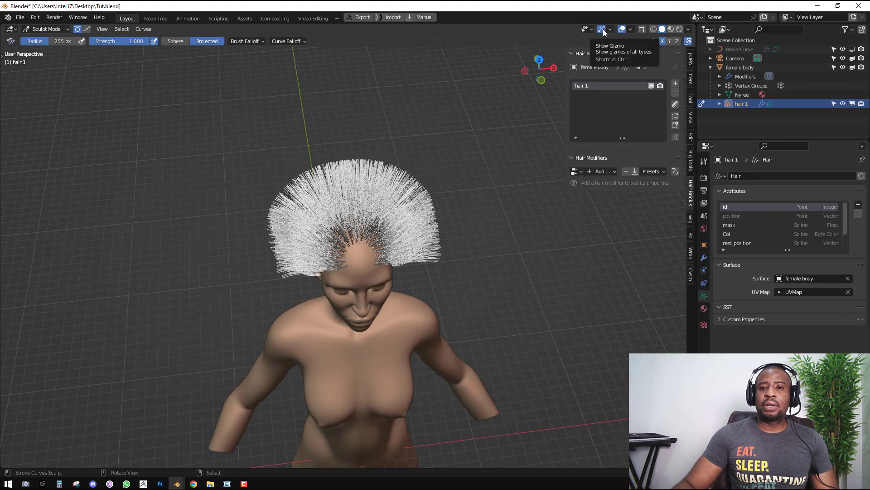
{"action": "left_click", "coordinate": [623, 29]}
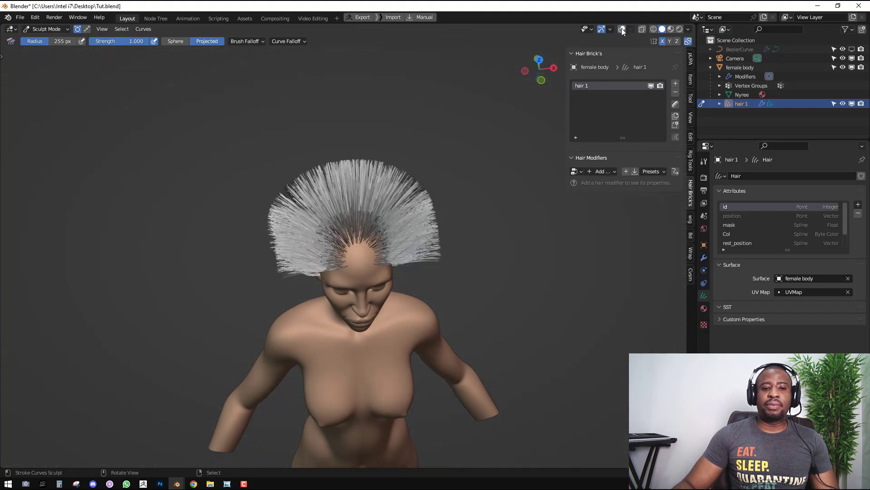
Comb all the hair backward off the face and gather its lower part upward behind the head for the ponytail
{"action": "middle_click_drag", "start_coordinate": [370, 238], "coordinate": [481, 274]}
{"action": "mouse_move", "coordinate": [480, 270]}
{"action": "left_mouse_down"}
{"action": "mouse_move", "coordinate": [485, 208]}
{"action": "mouse_move", "coordinate": [456, 158]}
{"action": "left_mouse_up"}
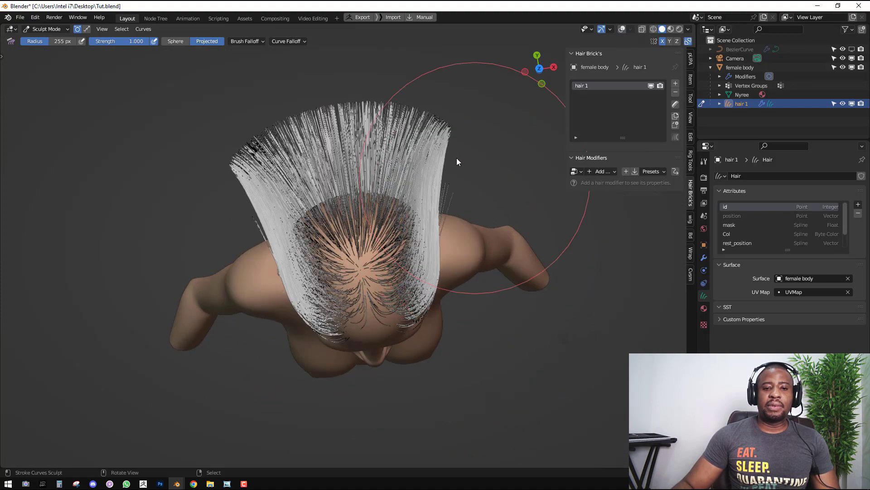
{"action": "key", "text": "KP_3"}
{"action": "mouse_move", "coordinate": [260, 181]}
{"action": "left_mouse_down"}
{"action": "mouse_move", "coordinate": [326, 135]}
{"action": "mouse_move", "coordinate": [367, 167]}
{"action": "mouse_move", "coordinate": [393, 155]}
{"action": "mouse_move", "coordinate": [463, 203]}
{"action": "left_mouse_up"}
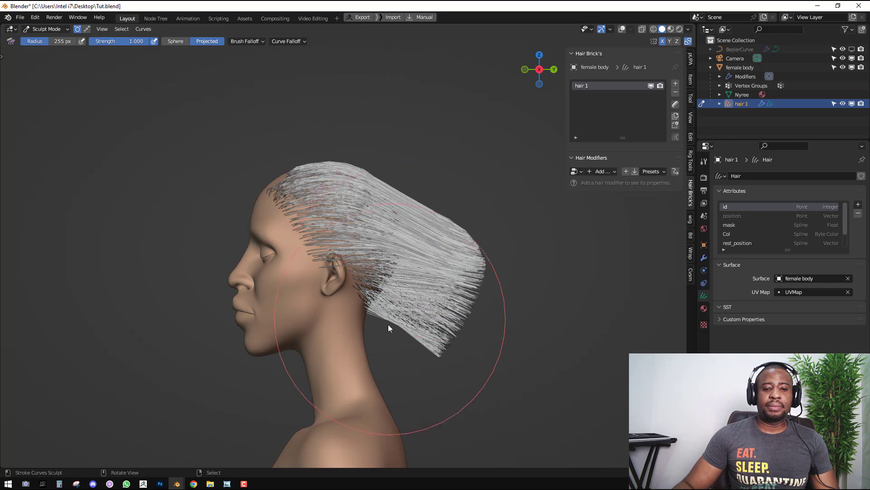
{"action": "left_click_drag", "start_coordinate": [398, 340], "coordinate": [431, 299]}
{"action": "scroll", "coordinate": [455, 347], "scroll_direction": "up", "scroll_amount": 2}
{"action": "mouse_move", "coordinate": [455, 347]}
{"action": "left_mouse_down"}
{"action": "mouse_move", "coordinate": [456, 296]}
{"action": "mouse_move", "coordinate": [487, 231]}
{"action": "left_mouse_up"}
{"action": "key", "text": "KP_7"}
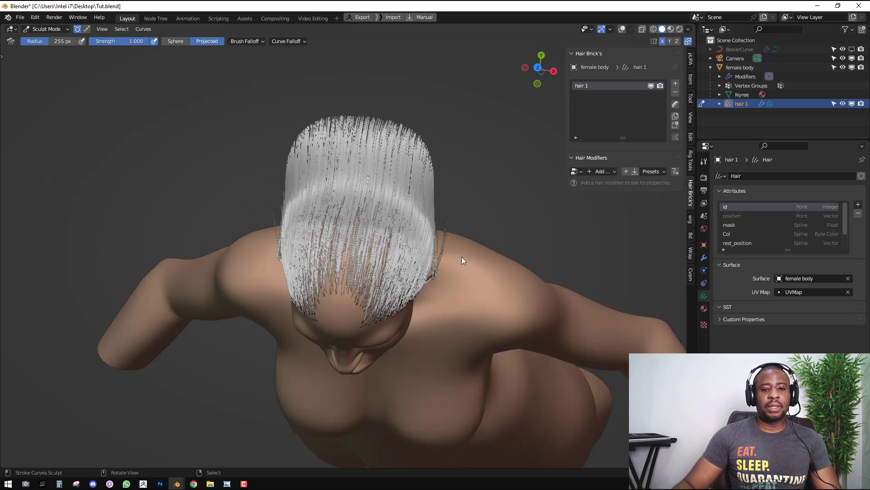
{"action": "middle_click_drag", "start_coordinate": [451, 161], "coordinate": [416, 171]}
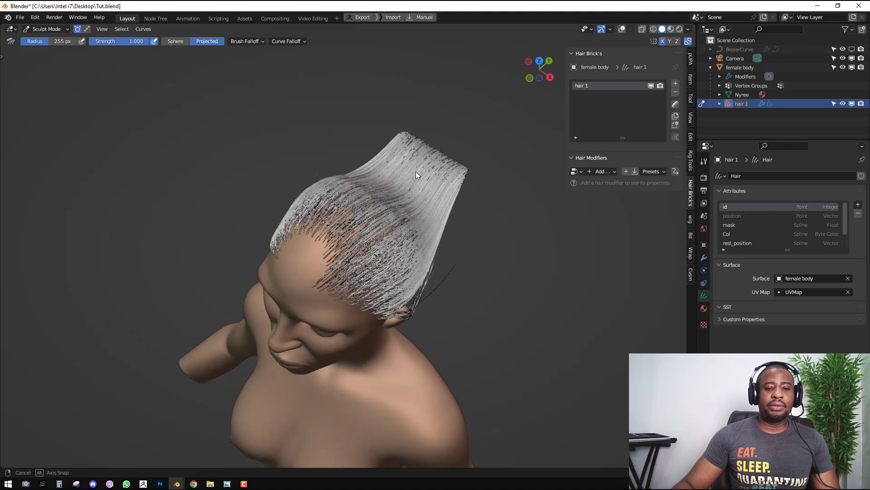
Comb the hair around the ear upward and back with the brush radius reduced to 107 px
{"action": "scroll", "coordinate": [478, 340], "scroll_direction": "up", "scroll_amount": 4}
{"action": "middle_click_drag", "start_coordinate": [426, 382], "coordinate": [434, 346]}
{"action": "key", "text": "f"}
{"action": "left_click", "coordinate": [432, 334]}
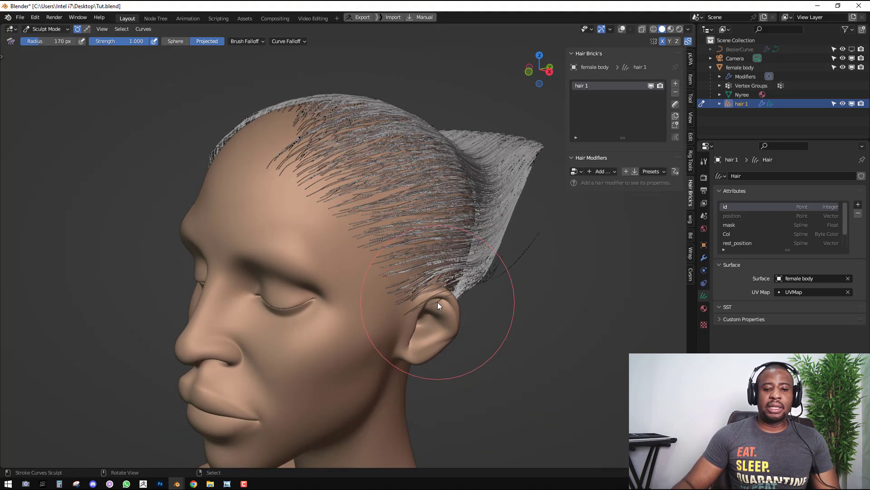
{"action": "middle_click_drag", "start_coordinate": [437, 302], "coordinate": [385, 290]}
{"action": "key", "text": "f"}
{"action": "left_click", "coordinate": [358, 294]}
{"action": "left_click_drag", "start_coordinate": [360, 295], "coordinate": [365, 254]}
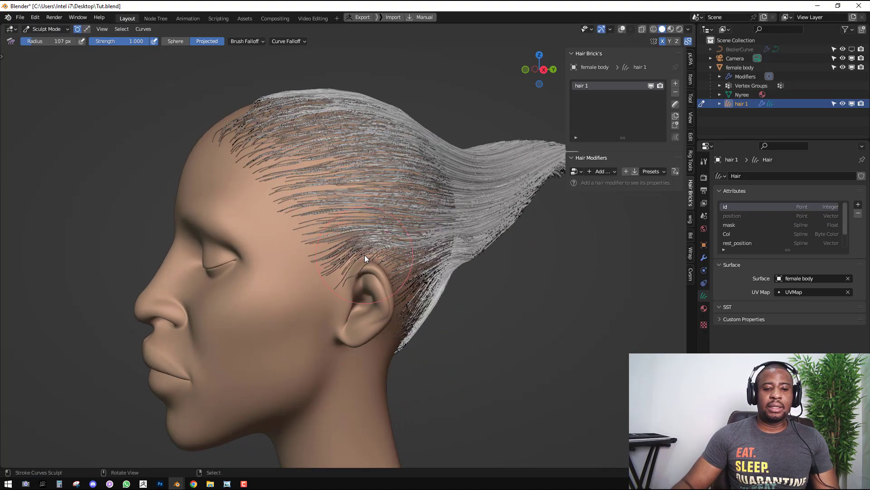
Comb the stray hair beside the ear back toward the ponytail with a 163 px brush radius
{"action": "mouse_move", "coordinate": [399, 272]}
{"action": "middle_mouse_down"}
{"action": "mouse_move", "coordinate": [347, 287]}
{"action": "mouse_move", "coordinate": [340, 348]}
{"action": "middle_mouse_up"}
{"action": "key", "text": "f"}
{"action": "left_click", "coordinate": [336, 385]}
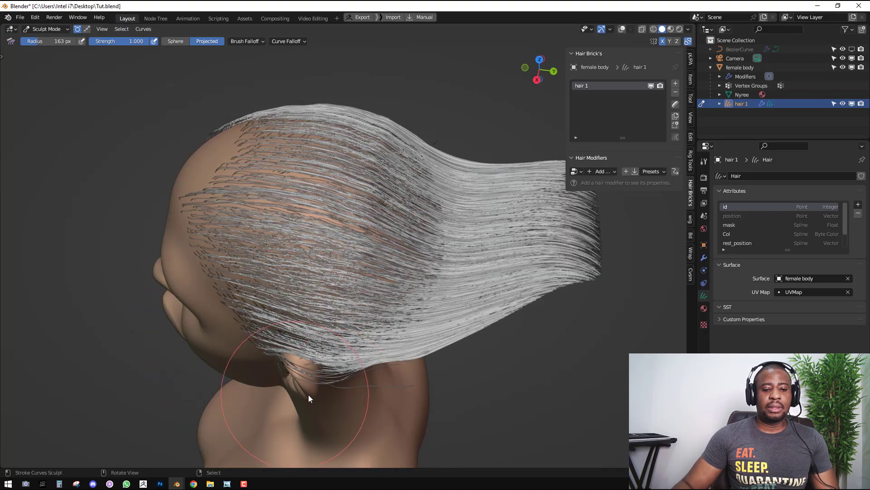
{"action": "left_click_drag", "start_coordinate": [306, 393], "coordinate": [399, 363]}
{"action": "middle_click_drag", "start_coordinate": [339, 316], "coordinate": [432, 198]}
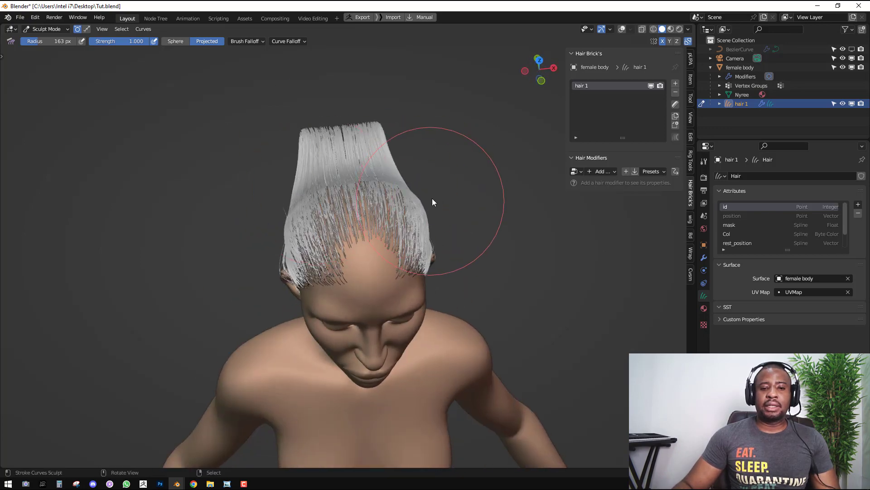
Thin the hair with a Reduce Hair modifier set to remove hair -0.440, and apply the modifier
{"action": "left_click", "coordinate": [599, 171]}
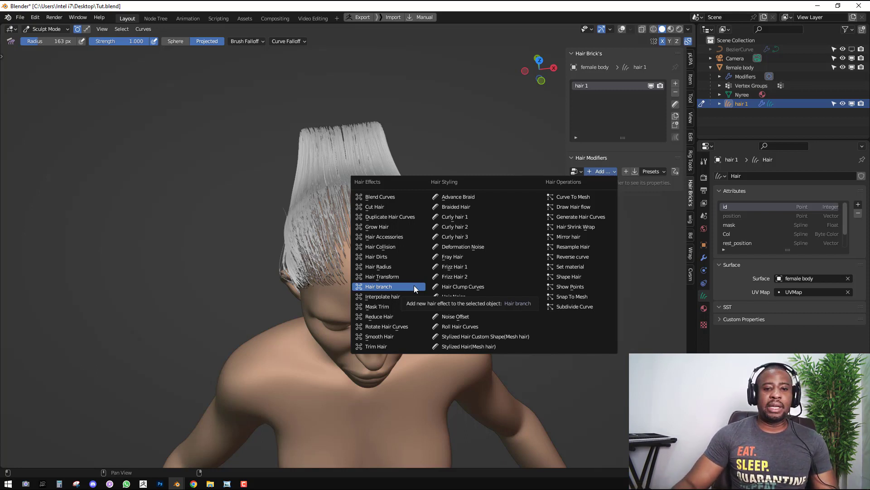
{"action": "left_click", "coordinate": [404, 317]}
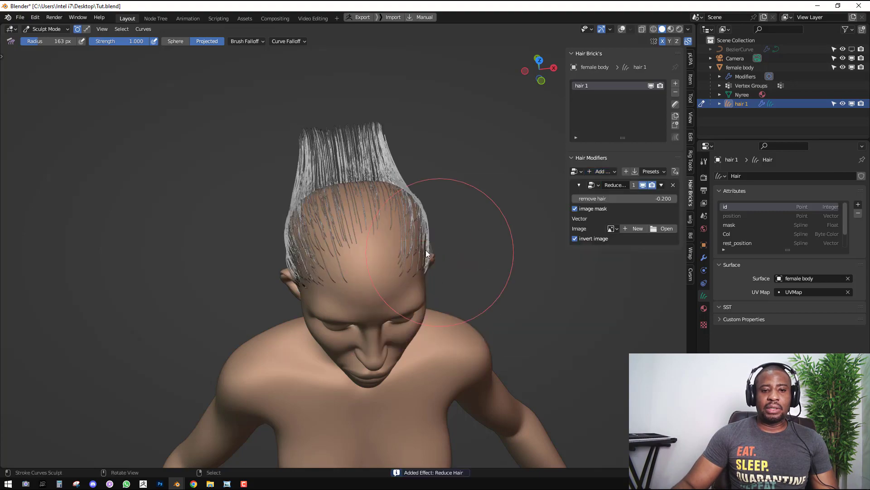
{"action": "middle_click_drag", "start_coordinate": [451, 208], "coordinate": [519, 248]}
{"action": "middle_click_drag", "start_coordinate": [421, 215], "coordinate": [417, 184]}
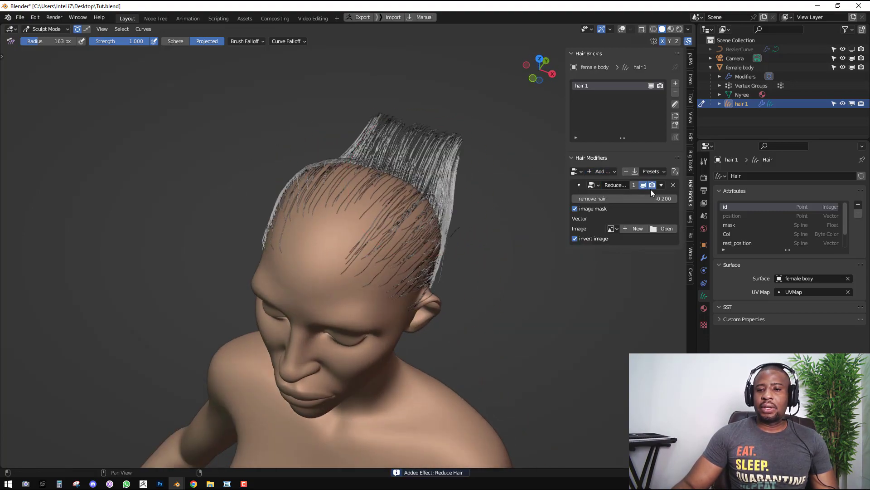
{"action": "left_click_drag", "start_coordinate": [659, 199], "coordinate": [573, 200]}
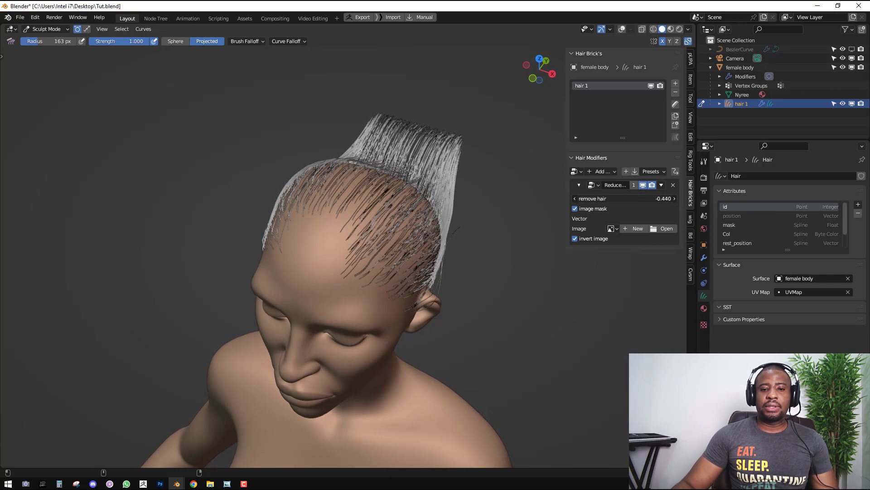
{"action": "left_click", "coordinate": [662, 185]}
{"action": "left_click", "coordinate": [660, 194]}
Comb the hair ends behind the head inward from the side and from above, gathering them into a narrow tail
{"action": "mouse_move", "coordinate": [480, 213]}
{"action": "middle_mouse_down"}
{"action": "mouse_move", "coordinate": [455, 208]}
{"action": "mouse_move", "coordinate": [472, 252]}
{"action": "mouse_move", "coordinate": [468, 218]}
{"action": "mouse_move", "coordinate": [462, 236]}
{"action": "mouse_move", "coordinate": [478, 211]}
{"action": "mouse_move", "coordinate": [402, 145]}
{"action": "mouse_move", "coordinate": [441, 272]}
{"action": "mouse_move", "coordinate": [417, 292]}
{"action": "middle_mouse_up"}
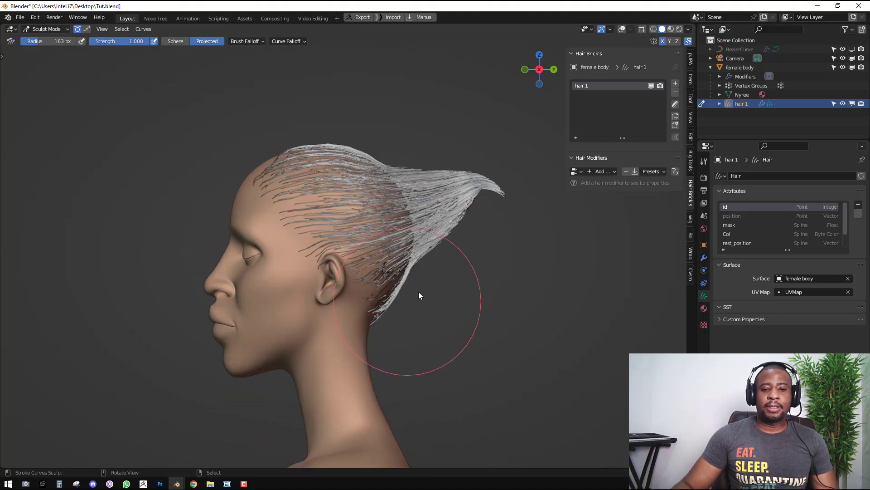
{"action": "mouse_move", "coordinate": [418, 292]}
{"action": "left_mouse_down"}
{"action": "mouse_move", "coordinate": [438, 253]}
{"action": "mouse_move", "coordinate": [402, 297]}
{"action": "mouse_move", "coordinate": [471, 213]}
{"action": "left_mouse_up"}
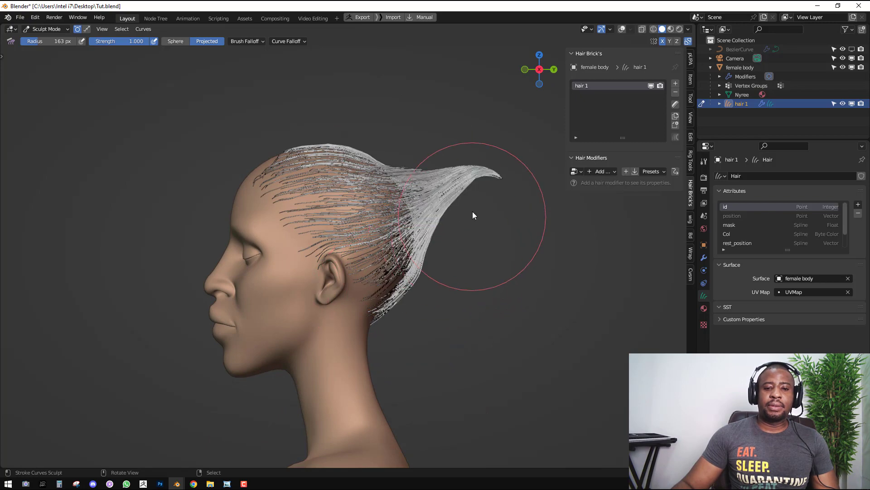
{"action": "left_click_drag", "start_coordinate": [414, 134], "coordinate": [474, 174]}
{"action": "key", "text": "KP_7"}
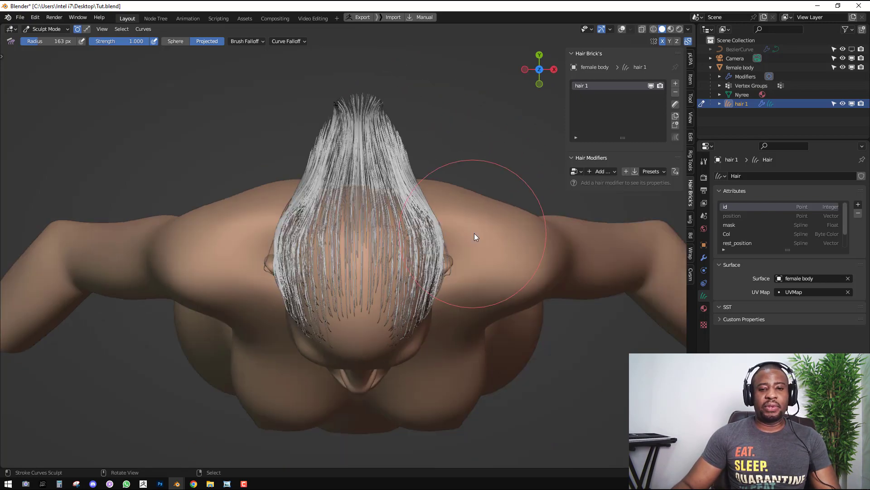
{"action": "mouse_move", "coordinate": [452, 144]}
{"action": "left_mouse_down"}
{"action": "mouse_move", "coordinate": [418, 137]}
{"action": "mouse_move", "coordinate": [409, 145]}
{"action": "left_mouse_up"}
{"action": "middle_click_drag", "start_coordinate": [368, 165], "coordinate": [411, 120]}
Comb the hair behind the crown downward and inward to pinch the base of the ponytail
{"action": "key", "text": "KP_3"}
{"action": "left_click_drag", "start_coordinate": [428, 121], "coordinate": [487, 167]}
{"action": "mouse_move", "coordinate": [495, 181]}
{"action": "middle_mouse_down"}
{"action": "mouse_move", "coordinate": [510, 230]}
{"action": "mouse_move", "coordinate": [489, 237]}
{"action": "middle_mouse_up"}
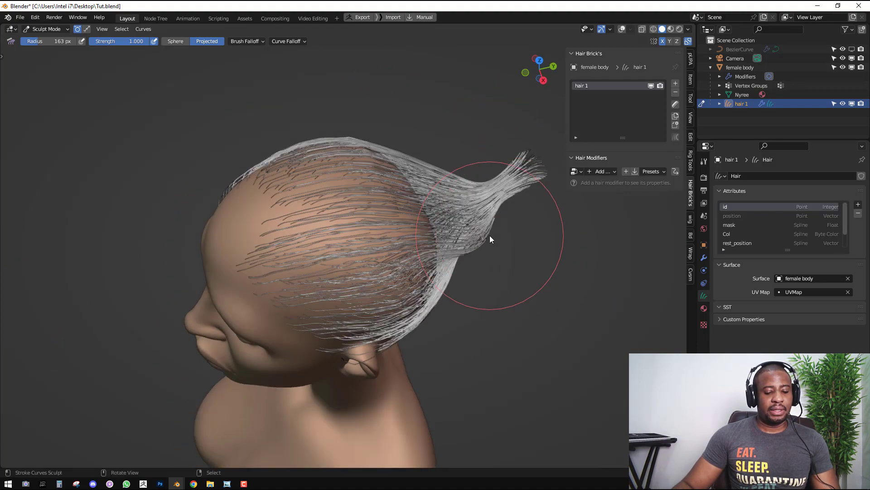
{"action": "key", "text": "KP_7"}
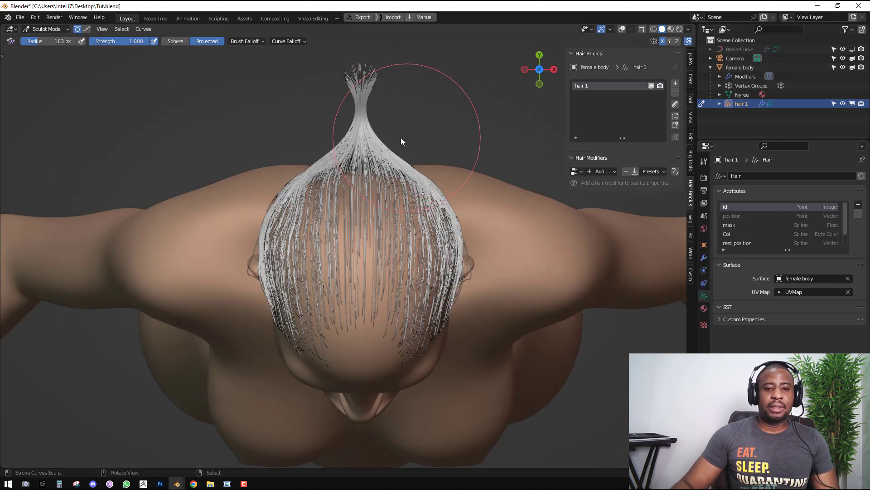
{"action": "key", "text": "KP_3"}
{"action": "scroll", "coordinate": [464, 208], "scroll_direction": "down", "scroll_amount": 1}
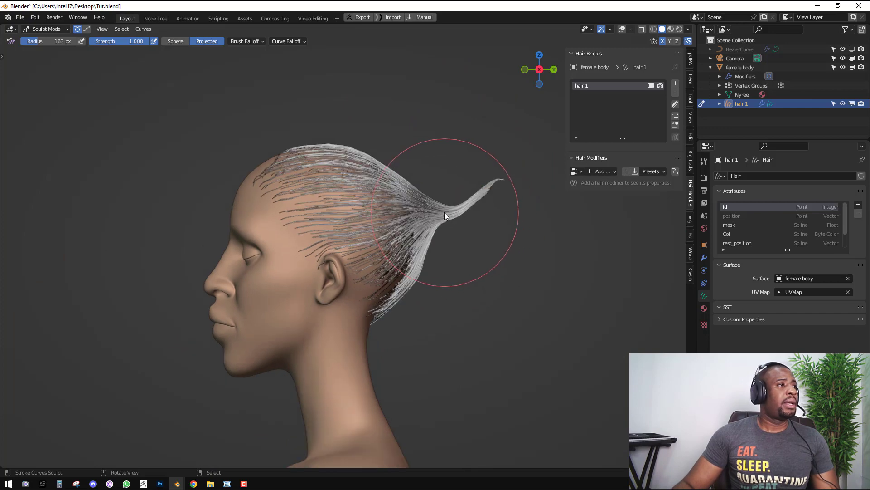
Comb the ponytail's base upward and arch its loose end backward and down
{"action": "mouse_move", "coordinate": [444, 225]}
{"action": "left_mouse_down"}
{"action": "mouse_move", "coordinate": [447, 207]}
{"action": "mouse_move", "coordinate": [424, 180]}
{"action": "mouse_move", "coordinate": [459, 168]}
{"action": "left_mouse_up"}
{"action": "scroll", "coordinate": [399, 168], "scroll_direction": "up", "scroll_amount": 2}
{"action": "left_click_drag", "start_coordinate": [365, 80], "coordinate": [453, 143]}
{"action": "mouse_move", "coordinate": [483, 149]}
{"action": "middle_mouse_down"}
{"action": "mouse_move", "coordinate": [431, 170]}
{"action": "mouse_move", "coordinate": [502, 85]}
{"action": "middle_mouse_up"}
{"action": "mouse_move", "coordinate": [457, 82]}
{"action": "left_mouse_down"}
{"action": "mouse_move", "coordinate": [418, 81]}
{"action": "mouse_move", "coordinate": [407, 91]}
{"action": "mouse_move", "coordinate": [445, 107]}
{"action": "left_mouse_up"}
{"action": "key", "text": "KP_3"}
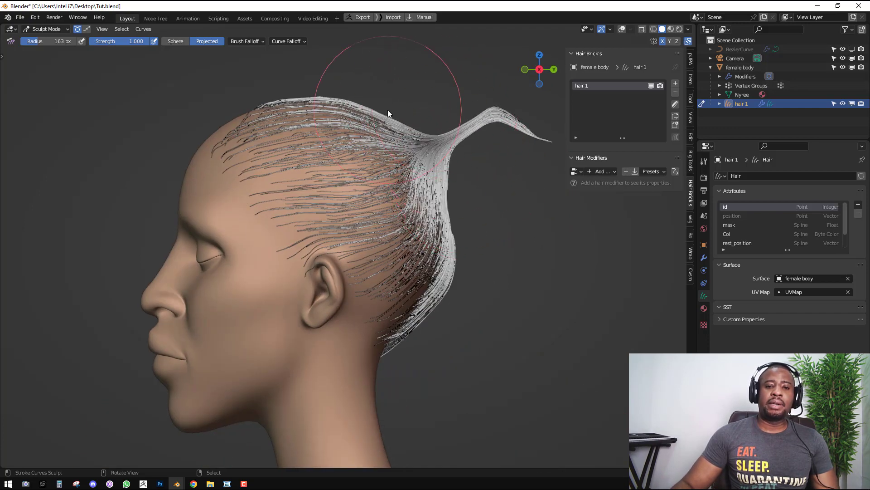
{"action": "left_click_drag", "start_coordinate": [388, 110], "coordinate": [405, 115]}
Comb the hair over the top of the head slightly upward and back with a 189 px brush radius
{"action": "key", "text": "KP_1"}
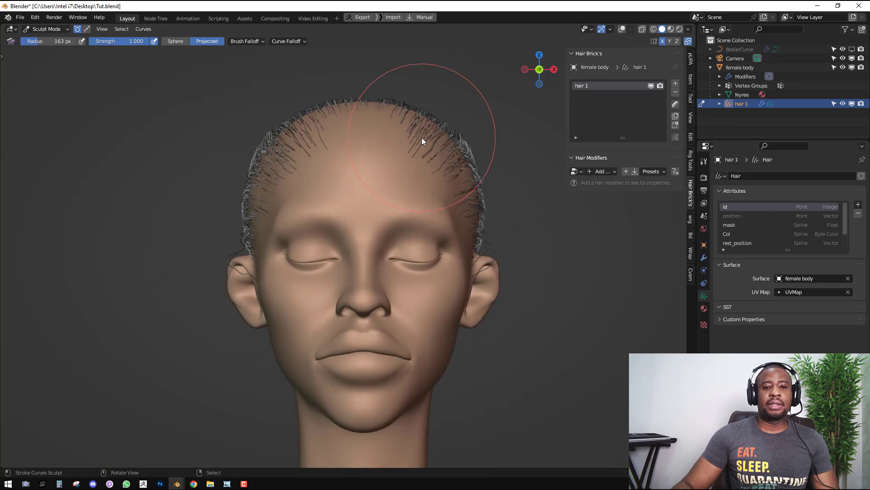
{"action": "scroll", "coordinate": [402, 128], "scroll_direction": "down", "scroll_amount": 2}
{"action": "key", "text": "KP_3"}
{"action": "key", "text": "f"}
{"action": "left_click", "coordinate": [340, 140]}
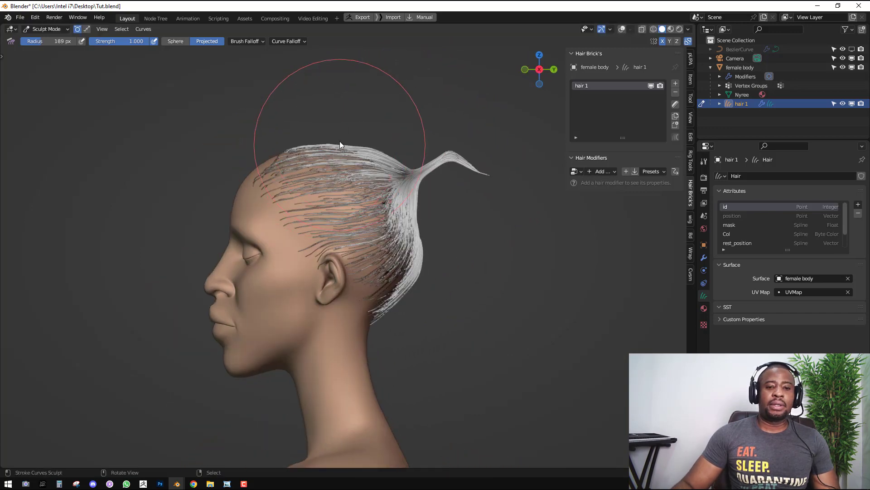
{"action": "scroll", "coordinate": [340, 140], "scroll_direction": "up", "scroll_amount": 4}
{"action": "left_click_drag", "start_coordinate": [322, 137], "coordinate": [327, 130]}
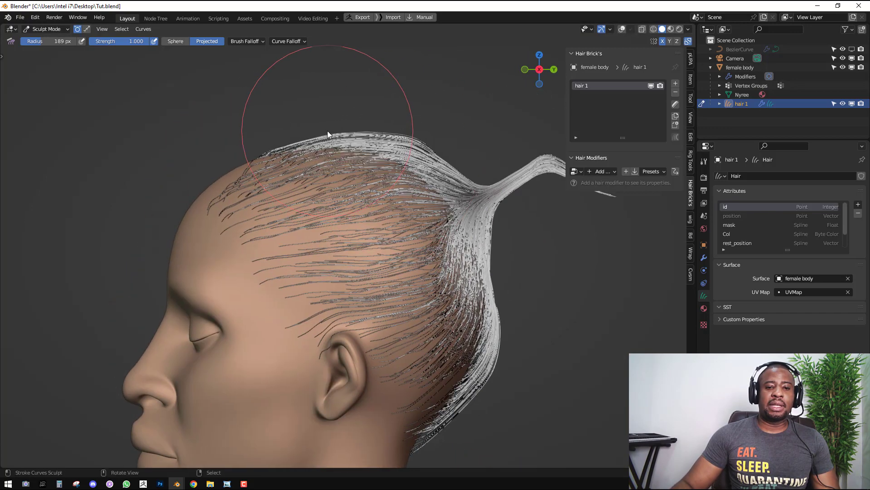
{"action": "left_click_drag", "start_coordinate": [405, 103], "coordinate": [420, 117]}
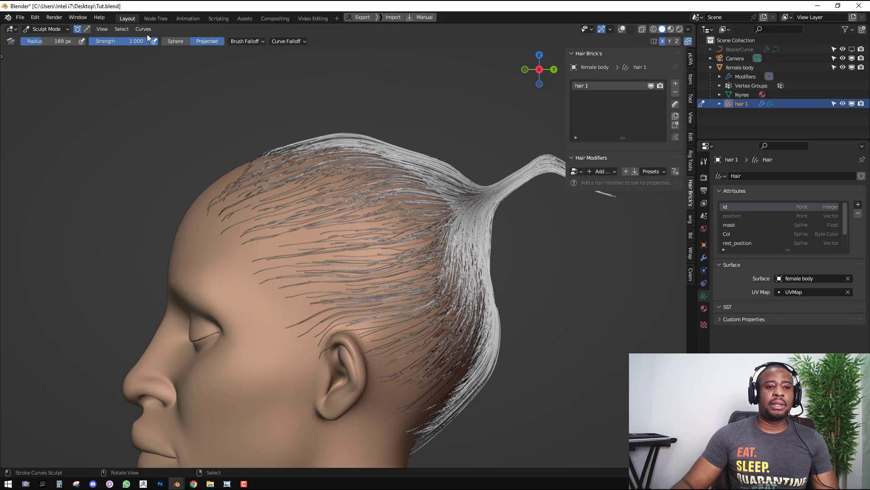
Lower the brush strength to 0.511 and comb the crown hair smoothly toward the ponytail's base
{"action": "left_click_drag", "start_coordinate": [141, 45], "coordinate": [112, 44]}
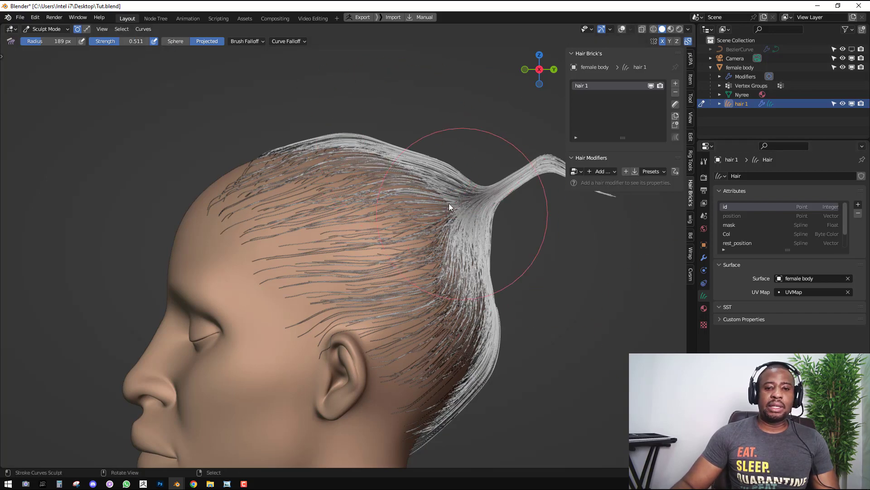
{"action": "left_click_drag", "start_coordinate": [395, 145], "coordinate": [403, 139]}
{"action": "left_click_drag", "start_coordinate": [474, 136], "coordinate": [496, 172]}
{"action": "scroll", "coordinate": [489, 206], "scroll_direction": "down", "scroll_amount": 4}
{"action": "middle_click_drag", "start_coordinate": [469, 236], "coordinate": [417, 237], "text": "shift"}
{"action": "scroll", "coordinate": [418, 226], "scroll_direction": "up", "scroll_amount": 2}
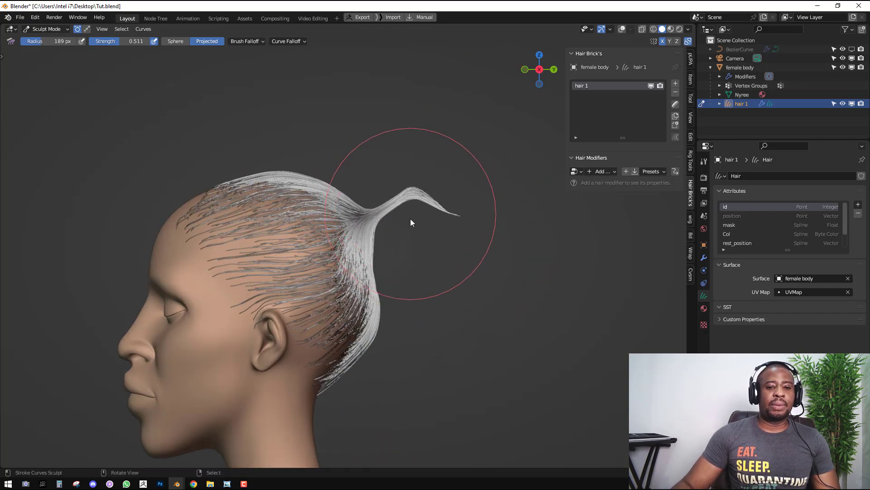
Shorten the loose tail to its base using the Grow / Shrink brush in projected, subtract mode with a 44 px radius
{"action": "key", "text": "shift+space"}
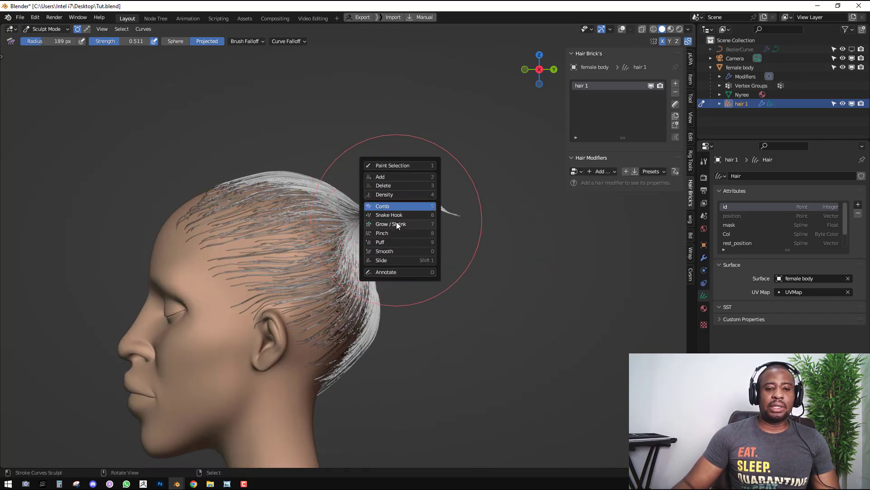
{"action": "left_click", "coordinate": [397, 224]}
{"action": "key", "text": "shift+space"}
{"action": "left_click", "coordinate": [407, 209]}
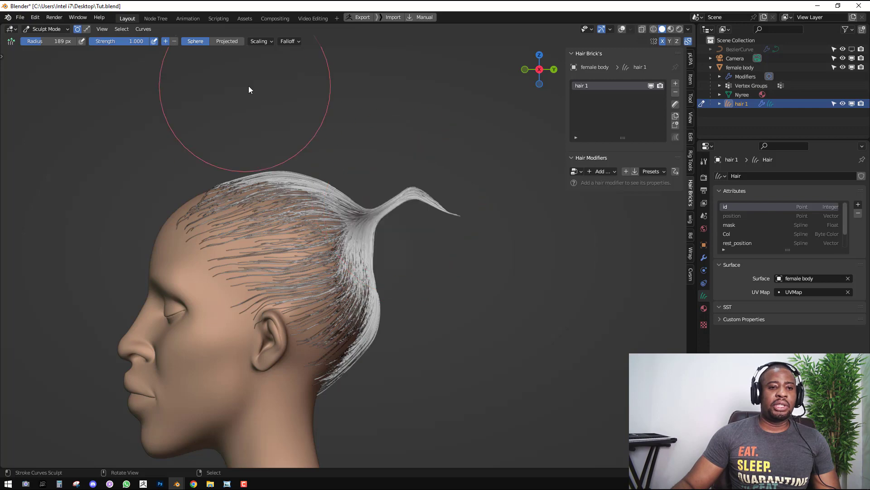
{"action": "left_click", "coordinate": [230, 41]}
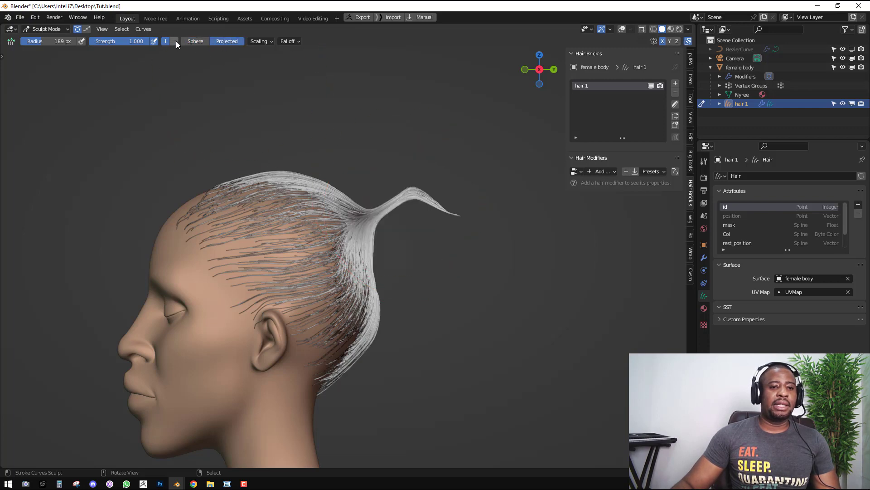
{"action": "left_click", "coordinate": [176, 41]}
{"action": "scroll", "coordinate": [396, 265], "scroll_direction": "up", "scroll_amount": 2}
{"action": "key", "text": "f"}
{"action": "left_click", "coordinate": [421, 213]}
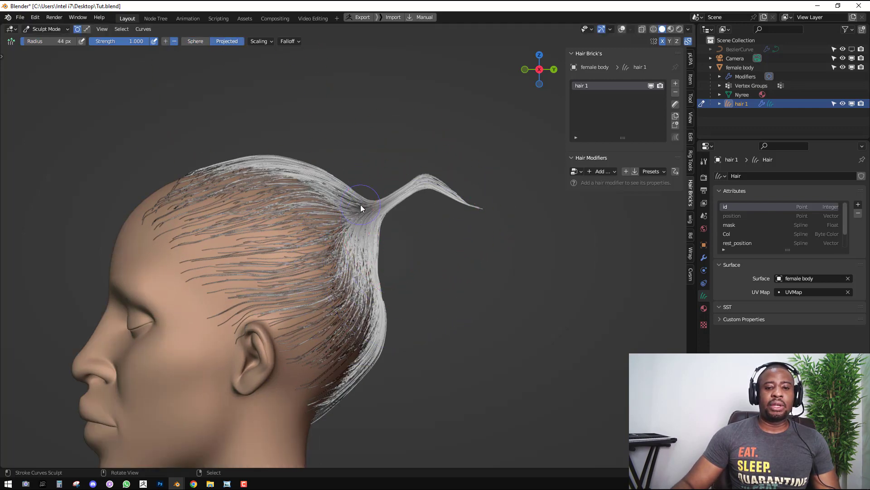
{"action": "mouse_move", "coordinate": [394, 183]}
{"action": "left_mouse_down"}
{"action": "mouse_move", "coordinate": [412, 214]}
{"action": "mouse_move", "coordinate": [403, 205]}
{"action": "left_mouse_up"}
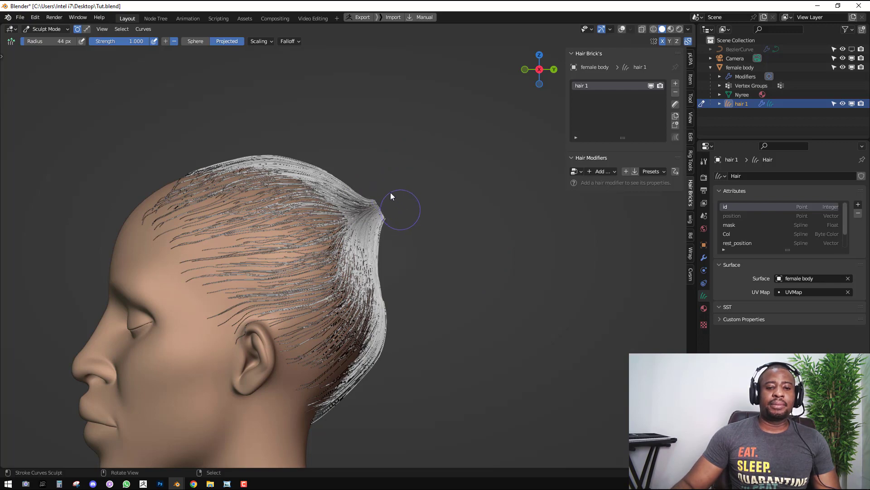
Comb the shortened ends upward toward the gathering point with the Comb brush and an 89 px radius
{"action": "key", "text": "shift+space"}
{"action": "left_click", "coordinate": [455, 139]}
{"action": "scroll", "coordinate": [450, 236], "scroll_direction": "up", "scroll_amount": 3}
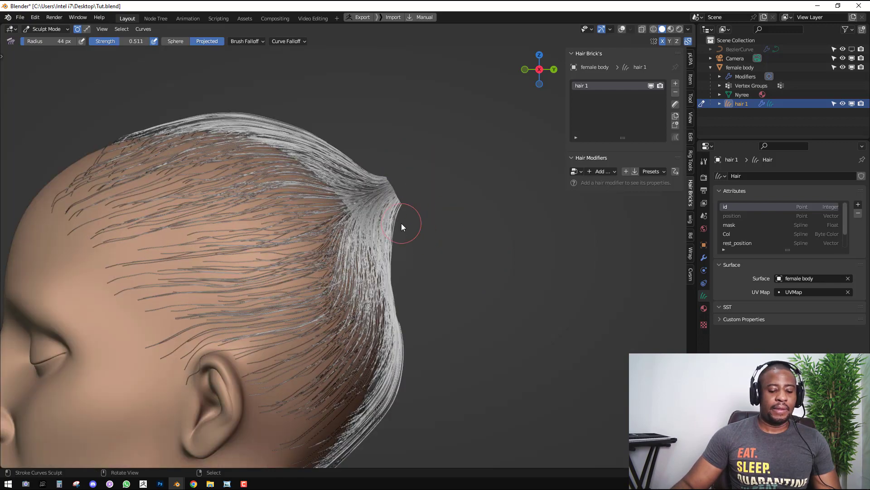
{"action": "left_click_drag", "start_coordinate": [414, 216], "coordinate": [398, 164]}
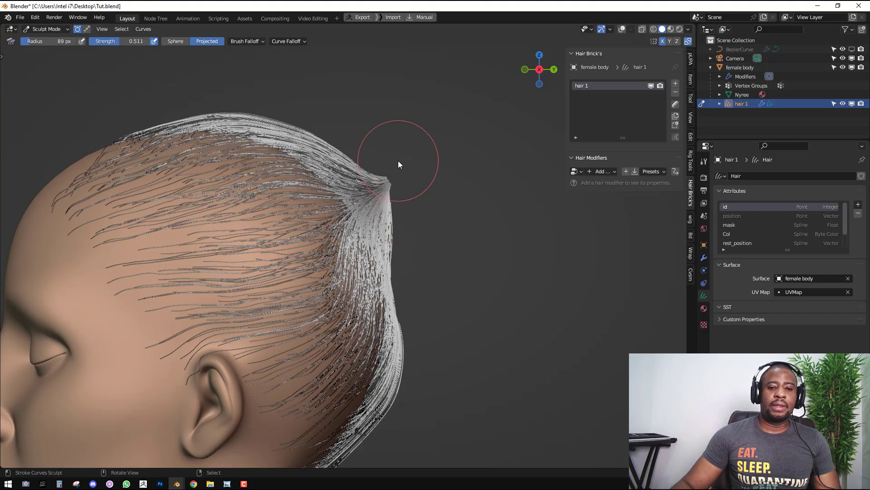
Comb the hair ends behind the crown together at the ponytail's base with a 132 px brush radius
{"action": "scroll", "coordinate": [407, 176], "scroll_direction": "down", "scroll_amount": 5}
{"action": "mouse_move", "coordinate": [421, 212]}
{"action": "middle_mouse_down"}
{"action": "mouse_move", "coordinate": [395, 297]}
{"action": "mouse_move", "coordinate": [435, 221]}
{"action": "middle_mouse_up"}
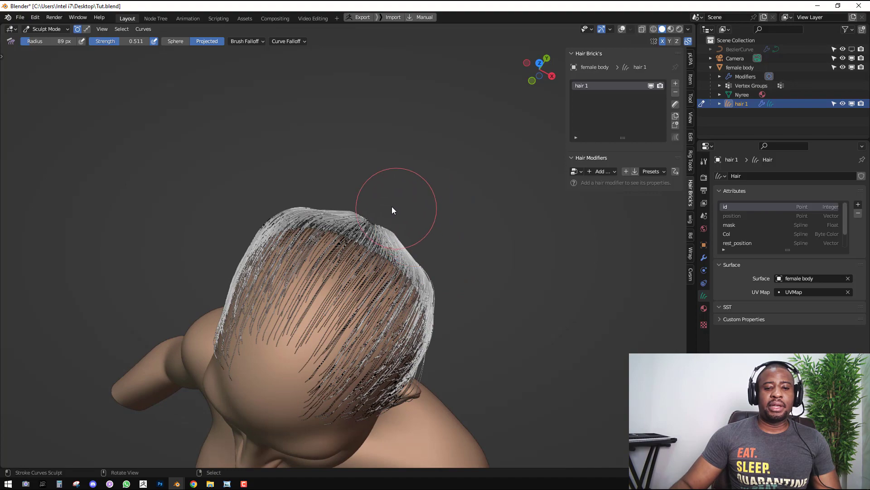
{"action": "key", "text": "KP_7"}
{"action": "mouse_move", "coordinate": [378, 231]}
{"action": "middle_mouse_down"}
{"action": "mouse_move", "coordinate": [350, 198]}
{"action": "mouse_move", "coordinate": [368, 213]}
{"action": "mouse_move", "coordinate": [363, 239]}
{"action": "mouse_move", "coordinate": [360, 220]}
{"action": "middle_mouse_up"}
{"action": "key", "text": "f"}
{"action": "key", "text": "KP_3"}
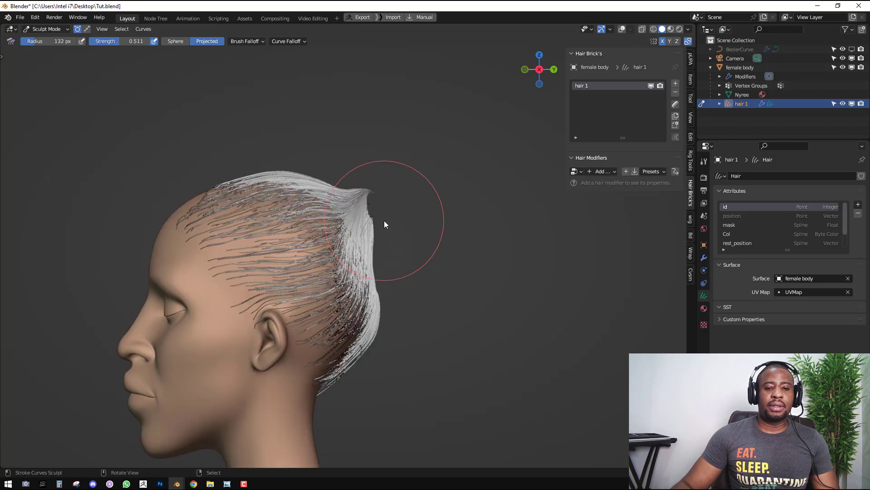
{"action": "scroll", "coordinate": [394, 211], "scroll_direction": "up", "scroll_amount": 3}
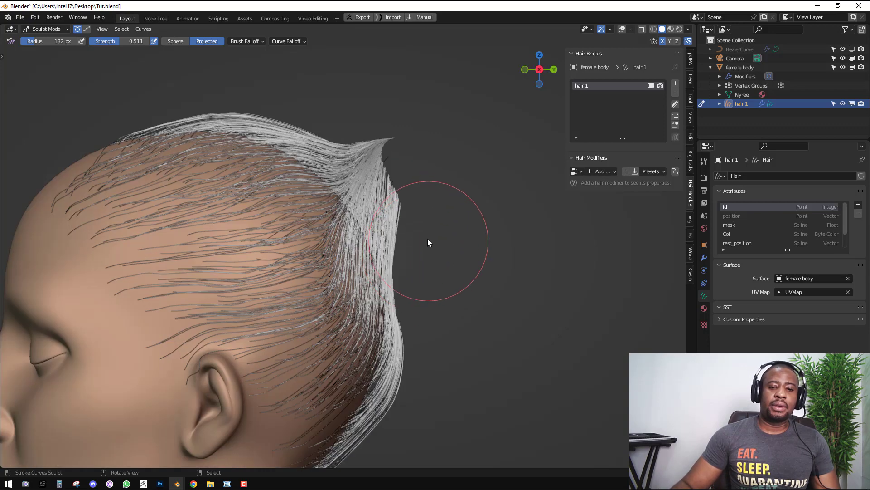
{"action": "left_click_drag", "start_coordinate": [428, 238], "coordinate": [418, 199]}
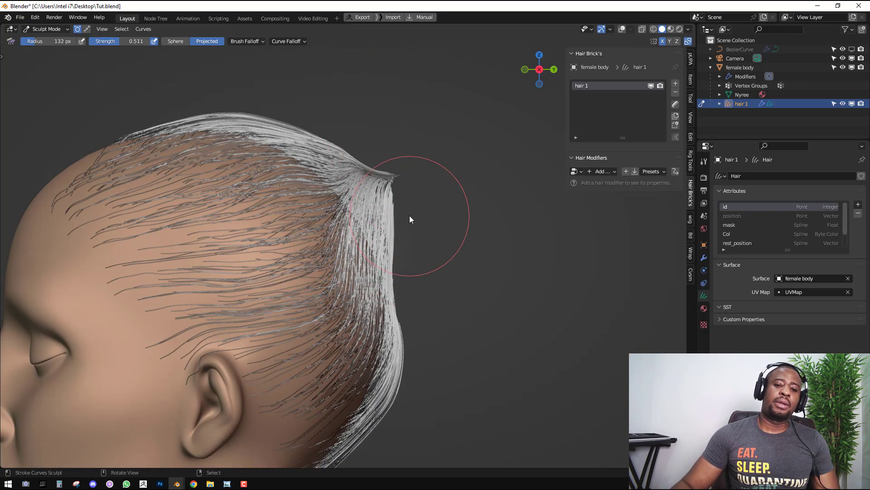
Examine the gathered hair's shape and height from the front, above and the side
{"action": "key", "text": "KP_1"}
{"action": "scroll", "coordinate": [407, 200], "scroll_direction": "down", "scroll_amount": 3}
{"action": "key", "text": "KP_2"}
{"action": "key", "text": "KP_2"}
{"action": "key", "text": "KP_2"}
{"action": "key", "text": "KP_2"}
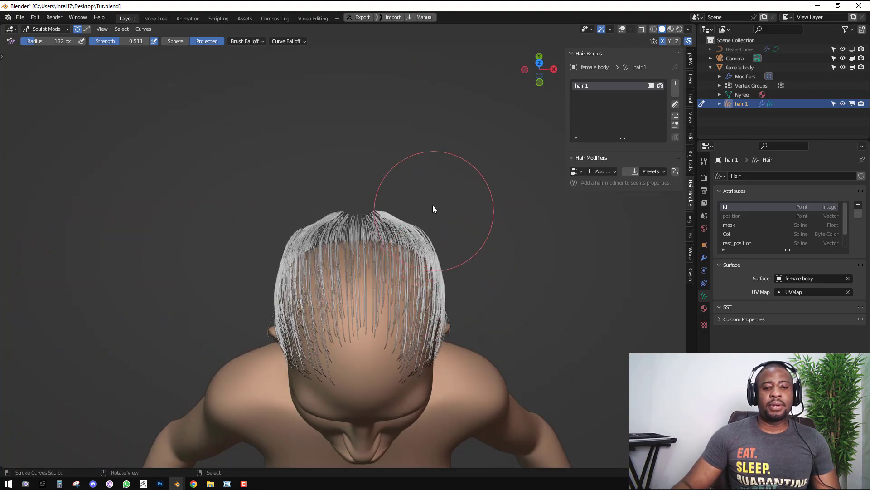
{"action": "key", "text": "KP_8"}
{"action": "key", "text": "KP_8"}
{"action": "key", "text": "KP_3"}
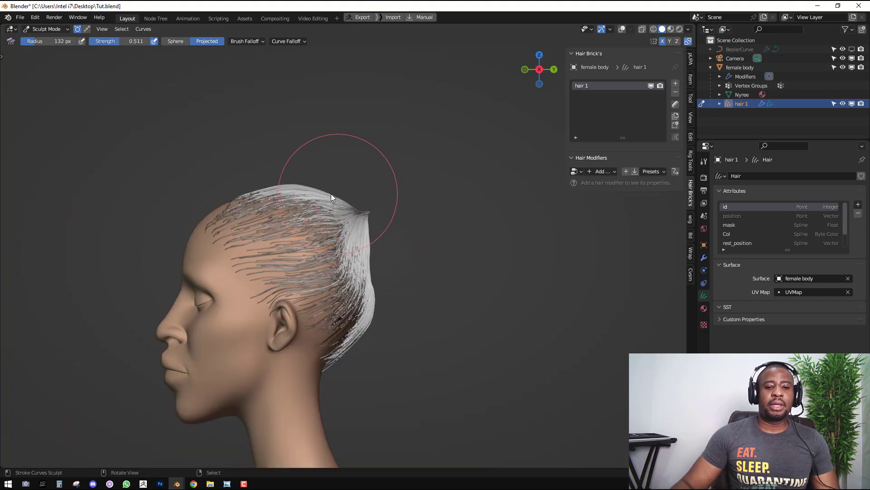
{"action": "key", "text": "KP_1"}
{"action": "scroll", "coordinate": [399, 184], "scroll_direction": "up", "scroll_amount": 1}
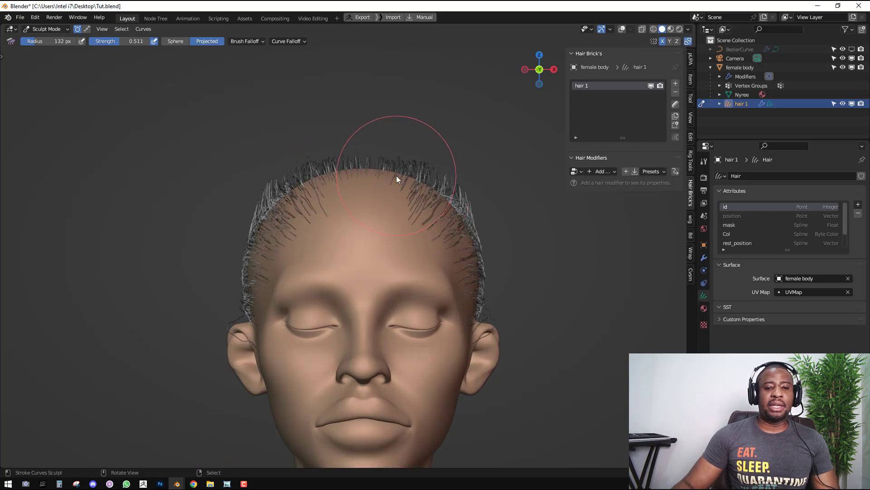
Comb the hair over the front and top of the head upward for more volume with a 167 px brush radius
{"action": "key", "text": "KP_3"}
{"action": "scroll", "coordinate": [304, 165], "scroll_direction": "up", "scroll_amount": 2}
{"action": "key", "text": "KP_1"}
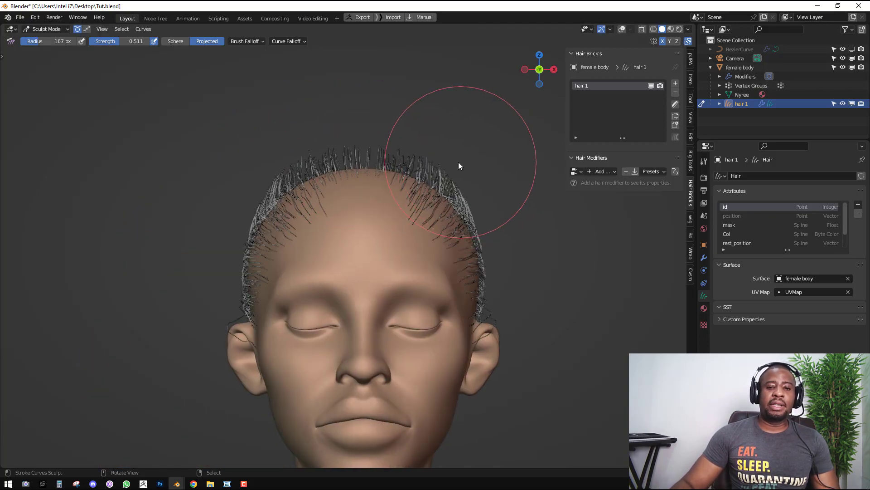
{"action": "middle_click_drag", "start_coordinate": [460, 184], "coordinate": [341, 236]}
{"action": "scroll", "coordinate": [342, 235], "scroll_direction": "up", "scroll_amount": 1}
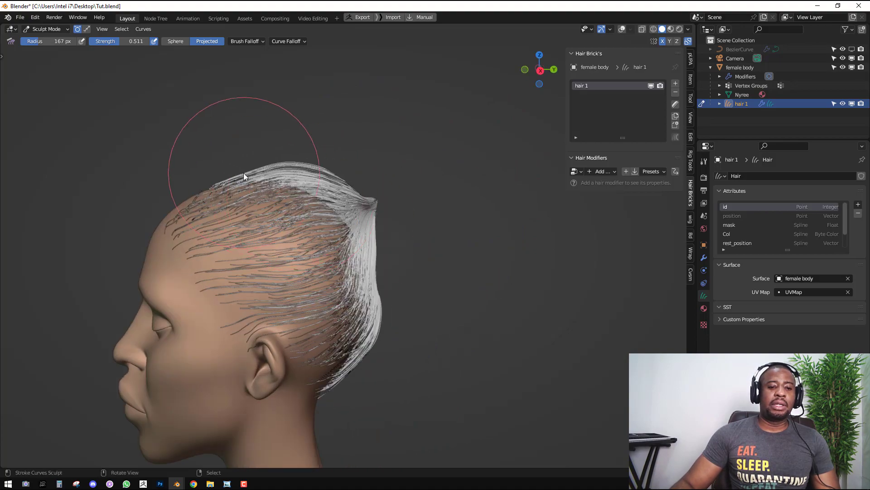
{"action": "left_click_drag", "start_coordinate": [243, 172], "coordinate": [236, 166]}
{"action": "mouse_move", "coordinate": [235, 167]}
{"action": "middle_mouse_down"}
{"action": "mouse_move", "coordinate": [255, 191]}
{"action": "mouse_move", "coordinate": [217, 192]}
{"action": "middle_mouse_up"}
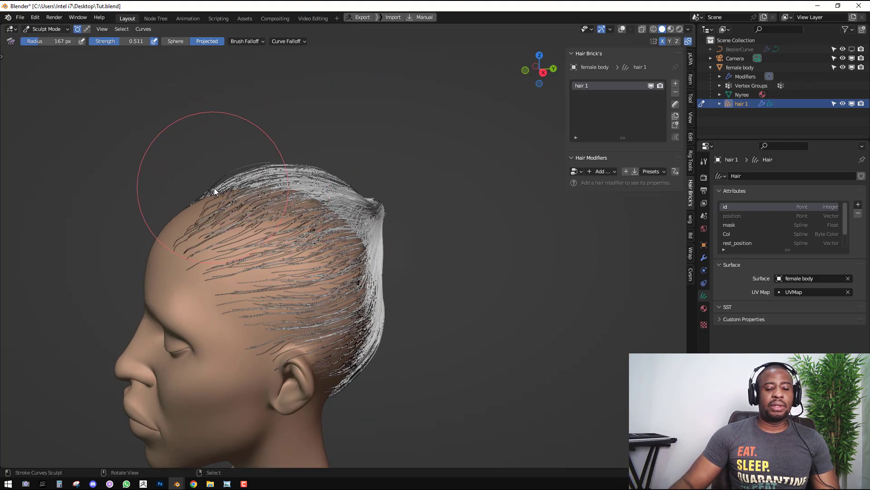
Comb the upper side hair slightly inward toward the crown after comparing the front and side profiles
{"action": "key", "text": "KP_1"}
{"action": "key", "text": "KP_3"}
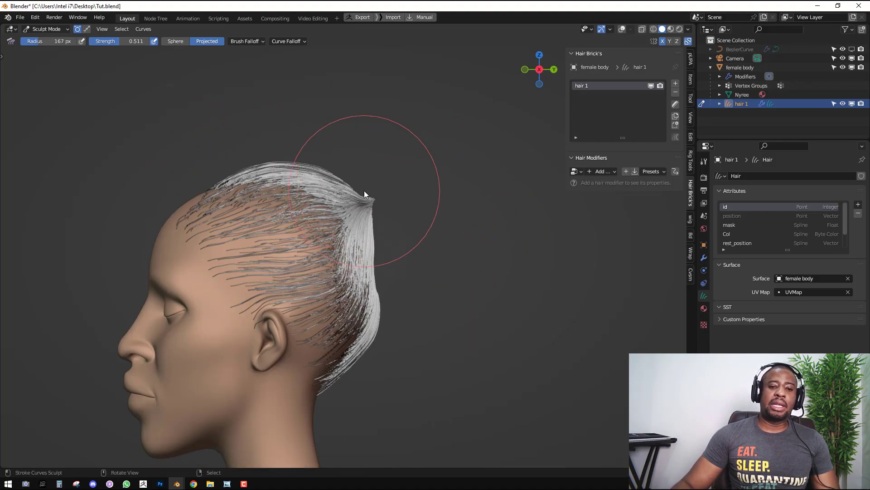
{"action": "scroll", "coordinate": [364, 191], "scroll_direction": "up", "scroll_amount": 2}
{"action": "scroll", "coordinate": [379, 257], "scroll_direction": "down", "scroll_amount": 4}
{"action": "key", "text": "KP_1"}
{"action": "scroll", "coordinate": [471, 250], "scroll_direction": "up", "scroll_amount": 4}
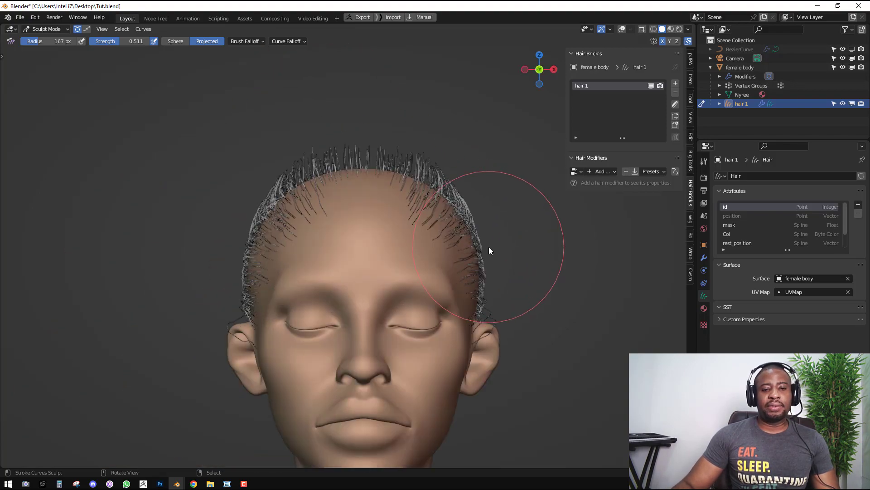
{"action": "middle_click_drag", "start_coordinate": [456, 191], "coordinate": [456, 222]}
{"action": "left_click_drag", "start_coordinate": [456, 186], "coordinate": [447, 186]}
{"action": "key", "text": "KP_1"}
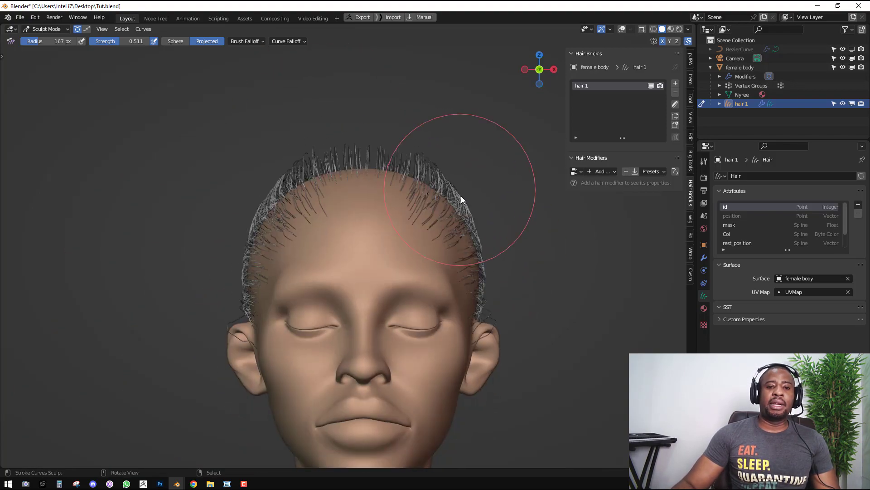
Return to Object Mode, deselect the hair and save the file
{"action": "scroll", "coordinate": [458, 202], "scroll_direction": "down", "scroll_amount": 3}
{"action": "scroll", "coordinate": [363, 239], "scroll_direction": "up", "scroll_amount": 2}
{"action": "mouse_move", "coordinate": [429, 238]}
{"action": "middle_mouse_down"}
{"action": "mouse_move", "coordinate": [363, 240]}
{"action": "mouse_move", "coordinate": [292, 204]}
{"action": "mouse_move", "coordinate": [278, 222]}
{"action": "middle_mouse_up"}
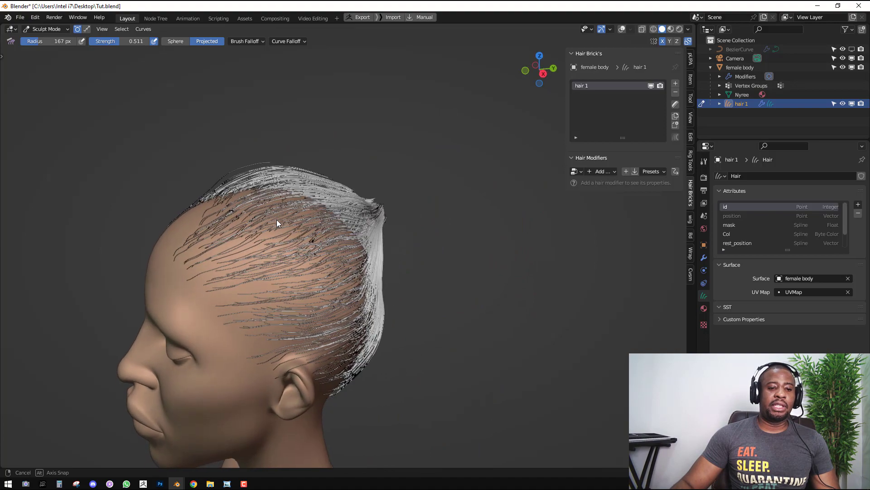
{"action": "mouse_move", "coordinate": [235, 268]}
{"action": "middle_mouse_down"}
{"action": "mouse_move", "coordinate": [272, 260]}
{"action": "mouse_move", "coordinate": [436, 283]}
{"action": "mouse_move", "coordinate": [543, 257]}
{"action": "mouse_move", "coordinate": [481, 187]}
{"action": "mouse_move", "coordinate": [398, 191]}
{"action": "mouse_move", "coordinate": [273, 224]}
{"action": "mouse_move", "coordinate": [406, 167]}
{"action": "mouse_move", "coordinate": [377, 162]}
{"action": "middle_mouse_up"}
{"action": "key", "text": "ctrl+Tab"}
{"action": "left_click", "coordinate": [252, 267]}
{"action": "scroll", "coordinate": [308, 271], "scroll_direction": "down", "scroll_amount": 4}
{"action": "key", "text": "alt+a"}
{"action": "key", "text": "ctrl+s"}
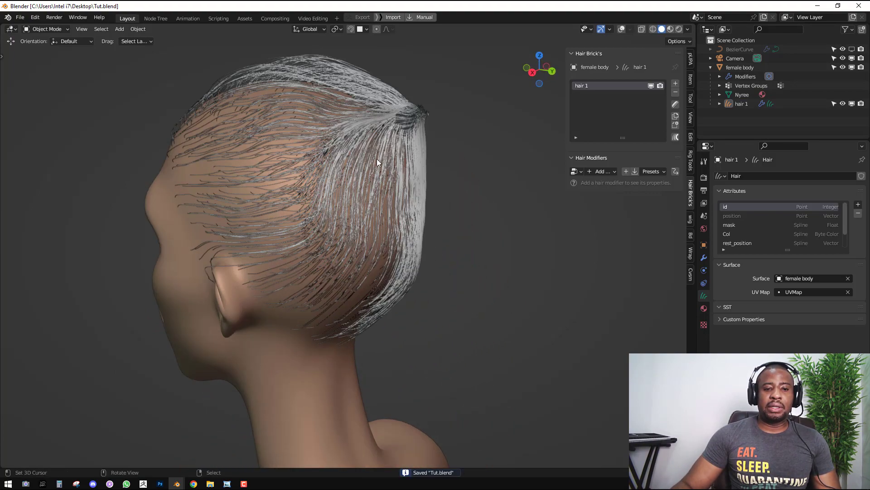
Add a Blend Curves modifier to hair 1 and apply it to smooth the combed curves together
{"action": "left_click", "coordinate": [597, 171]}
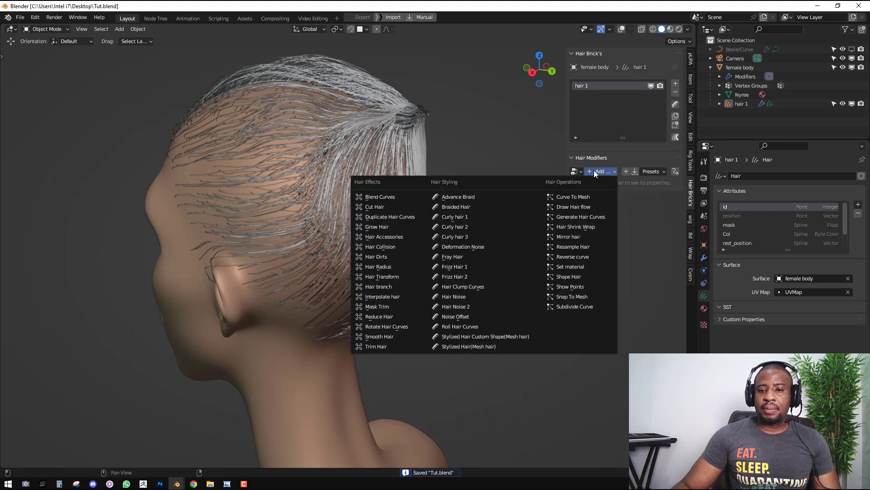
{"action": "left_click", "coordinate": [404, 197]}
{"action": "middle_click_drag", "start_coordinate": [380, 199], "coordinate": [498, 205]}
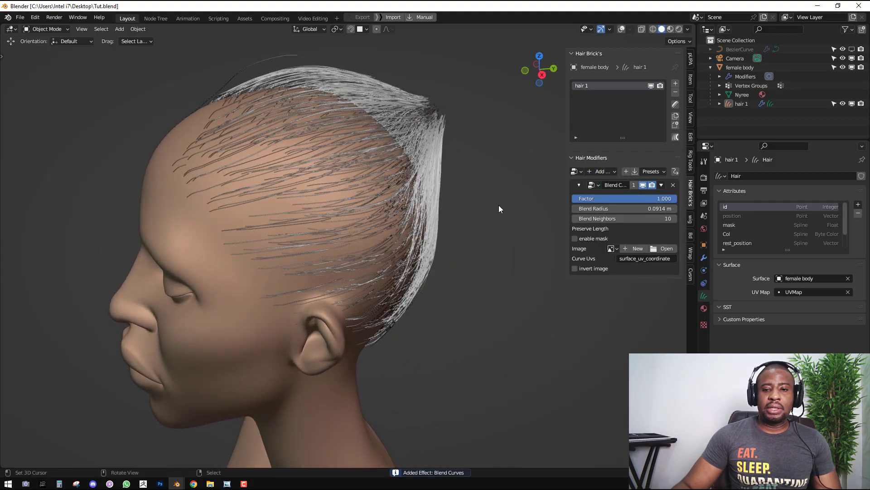
{"action": "mouse_move", "coordinate": [665, 200]}
{"action": "left_mouse_down"}
{"action": "mouse_move", "coordinate": [656, 200]}
{"action": "mouse_move", "coordinate": [670, 200]}
{"action": "left_mouse_up"}
{"action": "middle_click_drag", "start_coordinate": [359, 195], "coordinate": [320, 197]}
{"action": "left_click", "coordinate": [662, 185]}
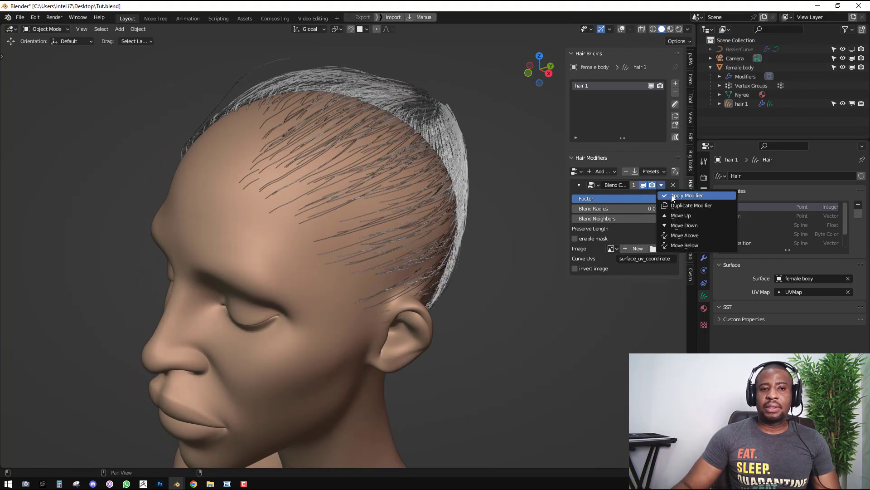
{"action": "left_click", "coordinate": [671, 194]}
Add an Interpolate hair modifier to hair 1 with the hair image as its mask texture and Invert enabled
{"action": "middle_click_drag", "start_coordinate": [425, 159], "coordinate": [389, 135]}
{"action": "left_click", "coordinate": [603, 172]}
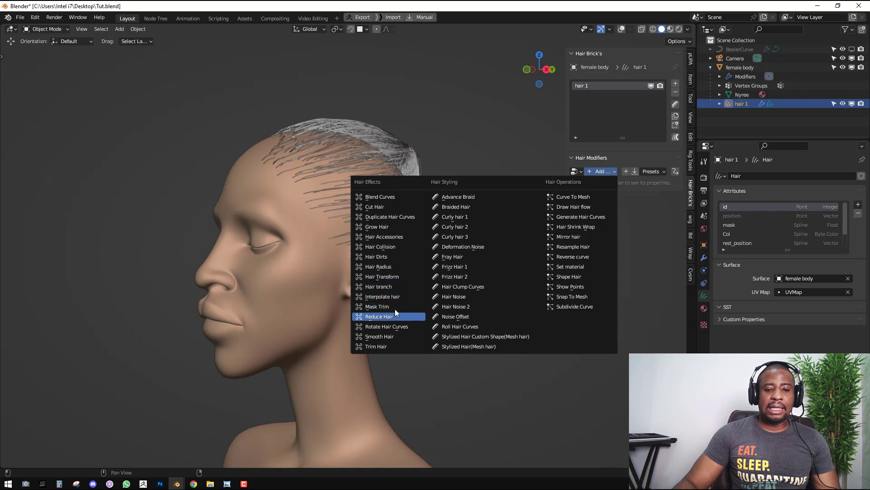
{"action": "left_click", "coordinate": [402, 296]}
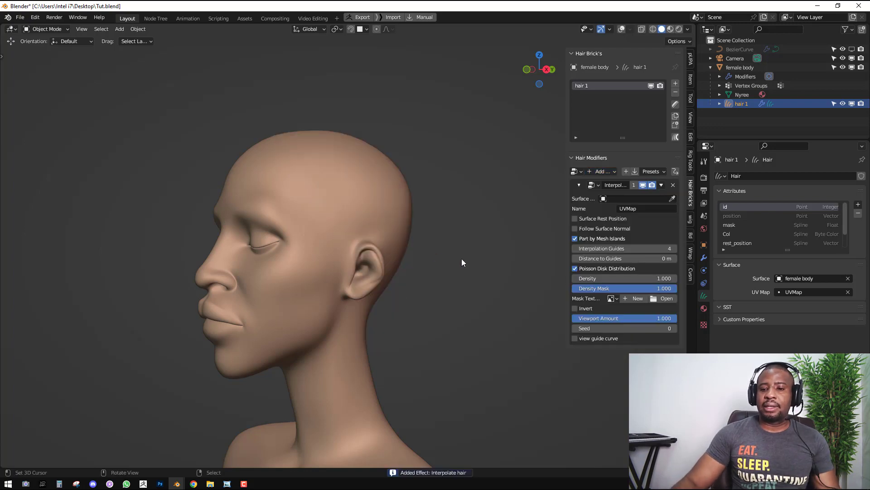
{"action": "left_click", "coordinate": [613, 297]}
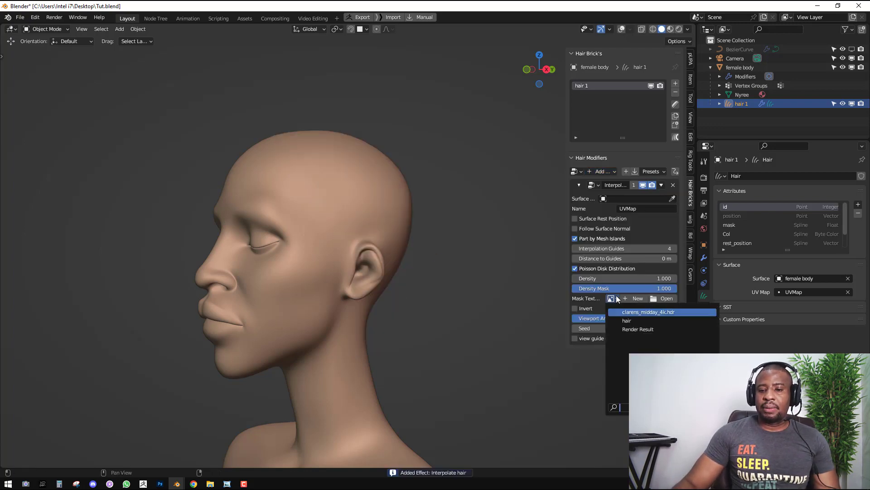
{"action": "left_click", "coordinate": [642, 320]}
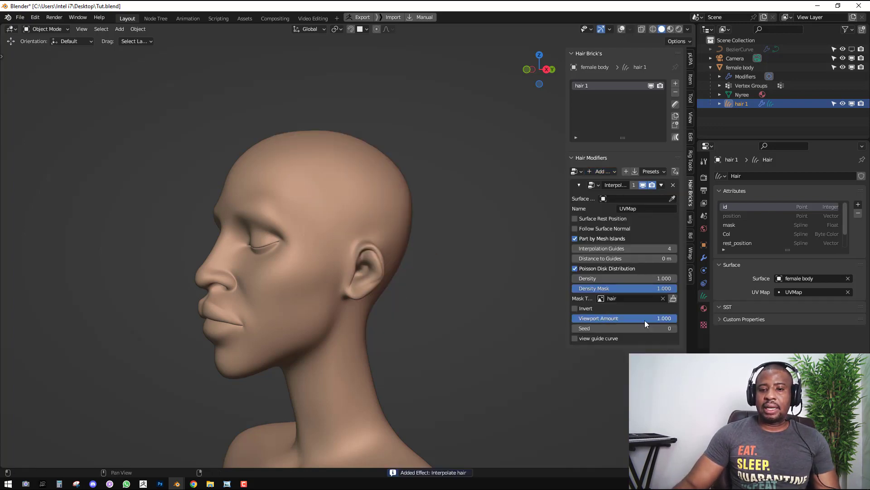
{"action": "left_click", "coordinate": [588, 309]}
Pick the female body as the Interpolate hair surface, deselect the hair and check the hairline
{"action": "left_click", "coordinate": [672, 199]}
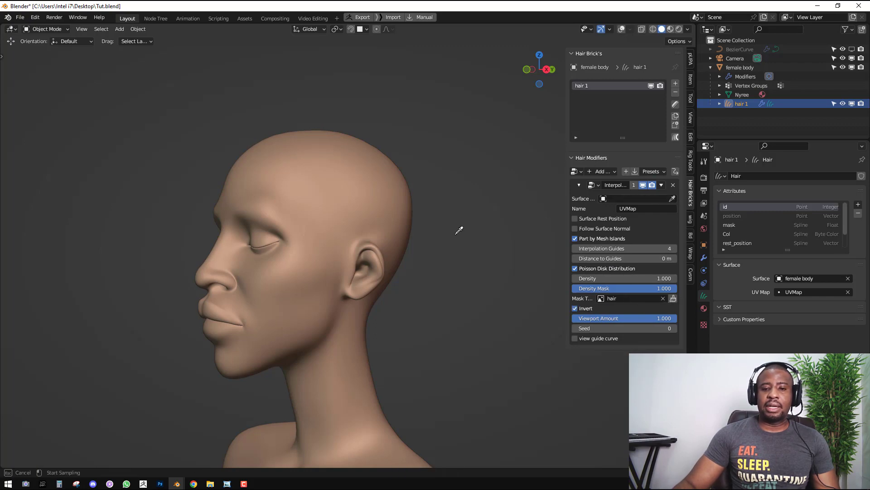
{"action": "left_click", "coordinate": [357, 257]}
{"action": "middle_click_drag", "start_coordinate": [358, 256], "coordinate": [318, 226]}
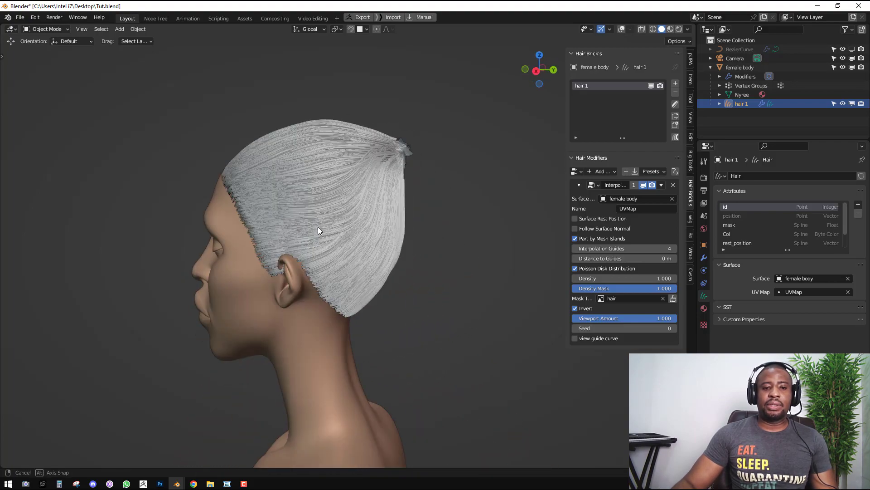
{"action": "right_click", "coordinate": [404, 214]}
{"action": "middle_click_drag", "start_coordinate": [404, 213], "coordinate": [412, 267]}
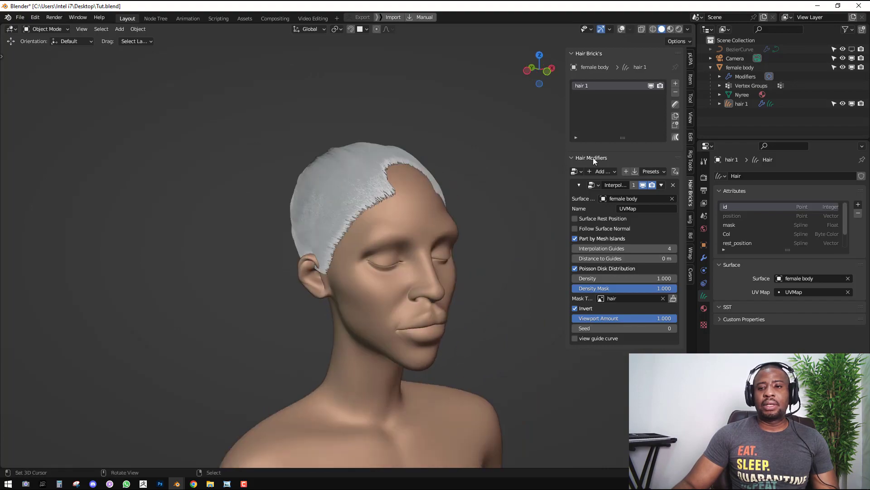
Show the BezierCurve horns in the viewport and switch hair 1 to Sculpt Mode with the Comb brush
{"action": "left_click", "coordinate": [852, 50]}
{"action": "middle_click_drag", "start_coordinate": [378, 173], "coordinate": [628, 162]}
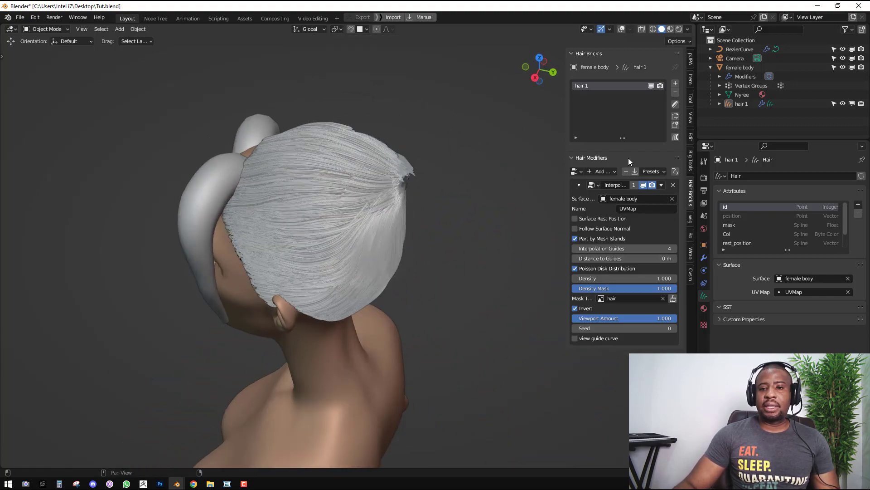
{"action": "left_click", "coordinate": [673, 106]}
{"action": "mouse_move", "coordinate": [434, 142]}
{"action": "middle_mouse_down"}
{"action": "mouse_move", "coordinate": [459, 200]}
{"action": "mouse_move", "coordinate": [428, 220]}
{"action": "mouse_move", "coordinate": [496, 155]}
{"action": "middle_mouse_up"}
{"action": "key", "text": "shift+space"}
{"action": "left_click", "coordinate": [496, 155]}
{"action": "scroll", "coordinate": [460, 194], "scroll_direction": "up", "scroll_amount": 3}
{"action": "middle_click_drag", "start_coordinate": [460, 194], "coordinate": [499, 191]}
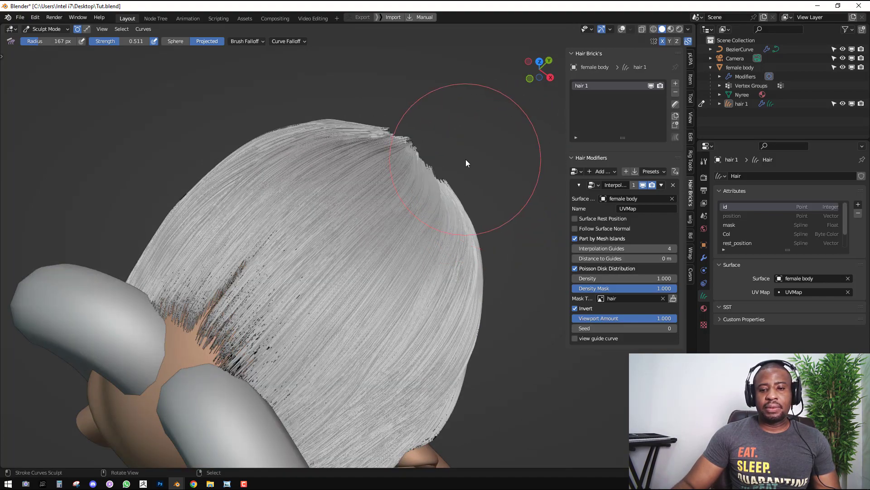
Set the Interpolate hair density to 0.4
{"action": "left_click", "coordinate": [622, 278]}
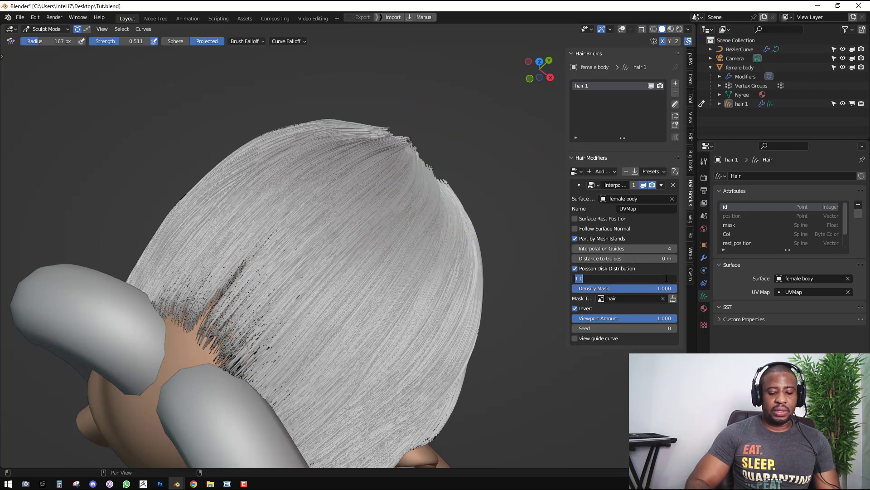
{"action": "type", "text": "0.4"}
{"action": "key", "text": "Return"}
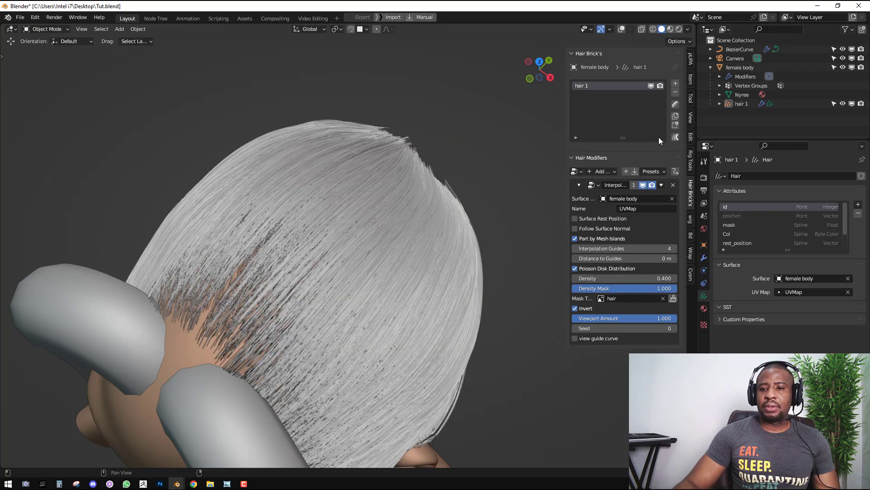
Examine the gathered crown and front parting from the side, front and above in Sculpt Mode, finishing in Object Mode
{"action": "left_click", "coordinate": [675, 105]}
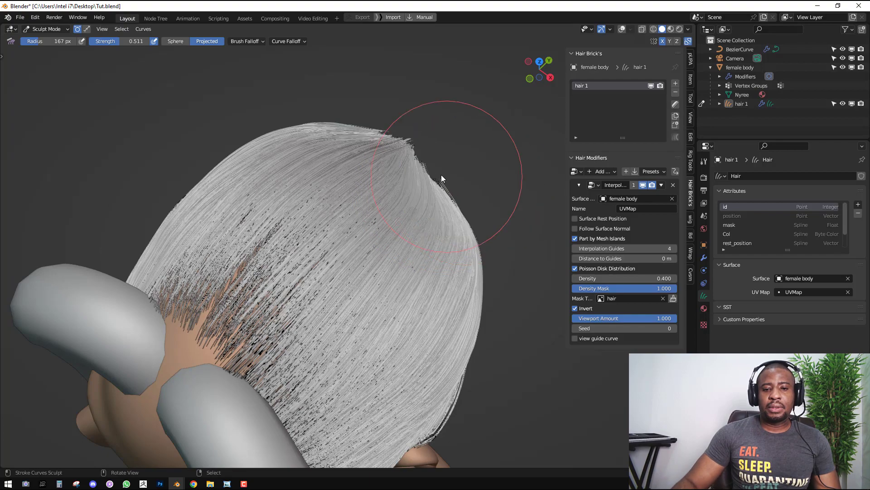
{"action": "middle_click_drag", "start_coordinate": [441, 177], "coordinate": [486, 220]}
{"action": "middle_click_drag", "start_coordinate": [448, 172], "coordinate": [385, 65]}
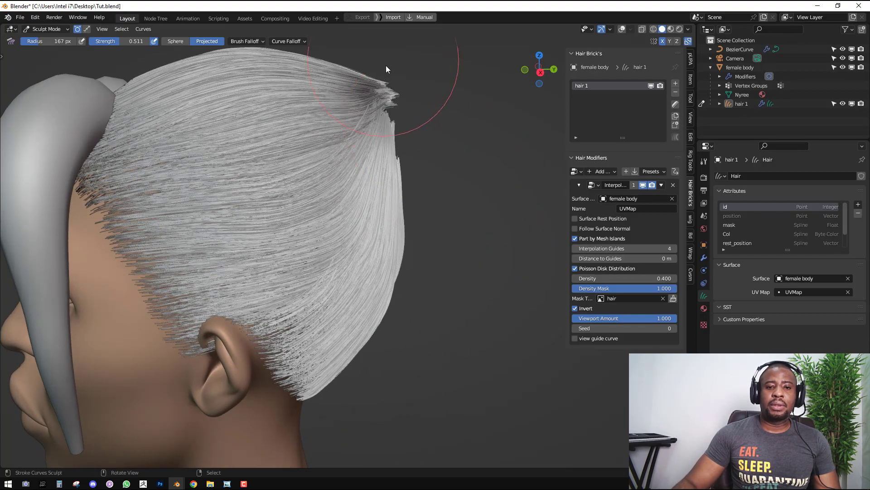
{"action": "middle_click_drag", "start_coordinate": [414, 108], "coordinate": [445, 168]}
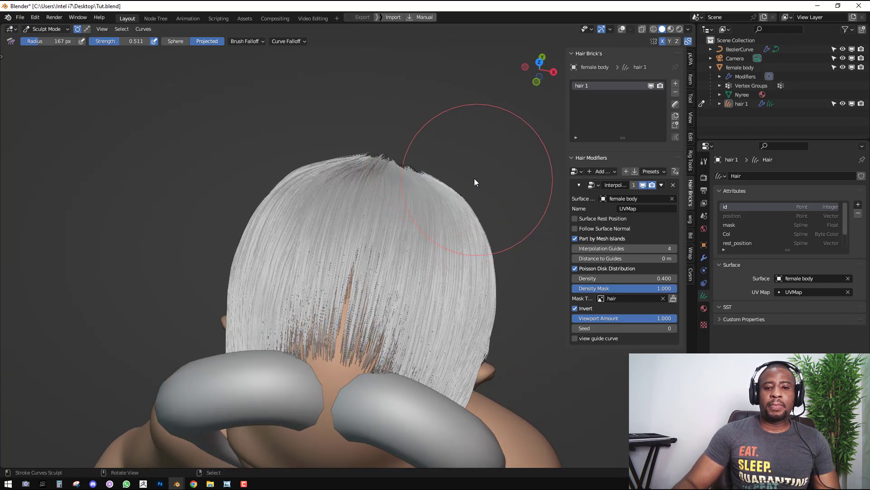
{"action": "middle_click_drag", "start_coordinate": [458, 175], "coordinate": [336, 160]}
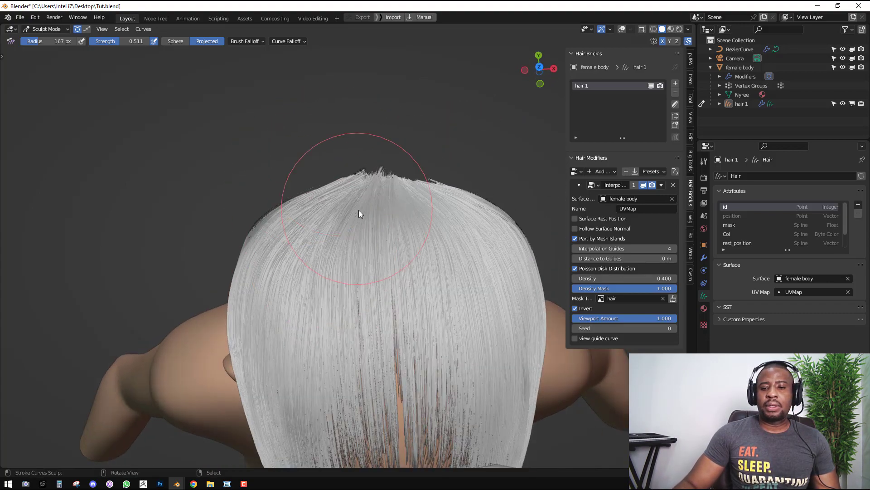
{"action": "middle_click_drag", "start_coordinate": [366, 236], "coordinate": [379, 174]}
{"action": "key", "text": "ctrl+Tab"}
{"action": "left_click", "coordinate": [268, 187]}
{"action": "middle_click_drag", "start_coordinate": [326, 182], "coordinate": [178, 188]}
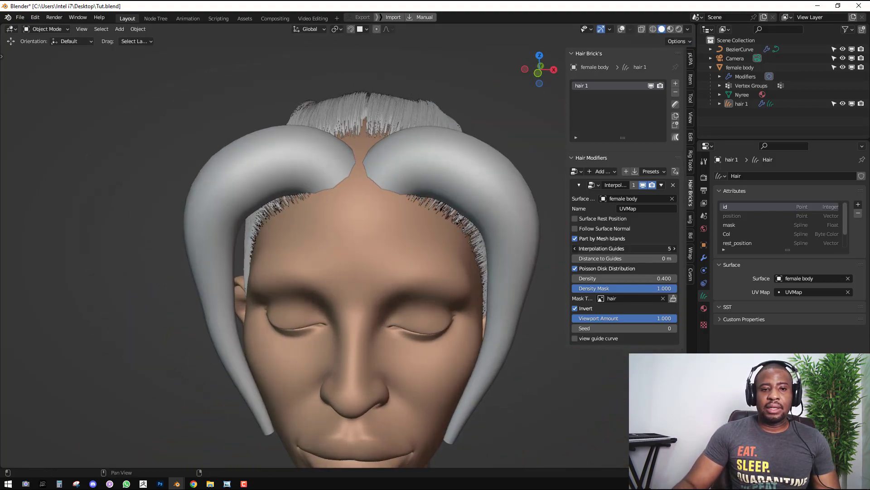
Set the Interpolation Guides to 52 and inspect the hair from the back and front
{"action": "left_click_drag", "start_coordinate": [624, 248], "coordinate": [656, 248]}
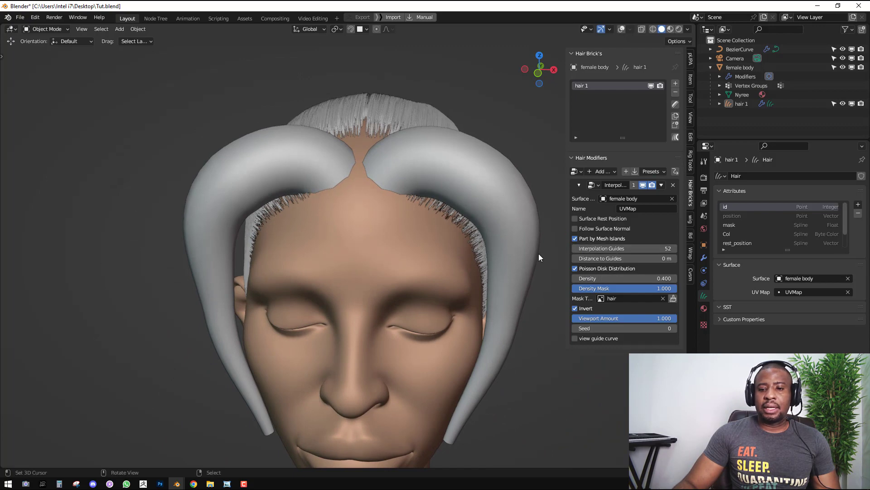
{"action": "middle_click_drag", "start_coordinate": [539, 254], "coordinate": [379, 233]}
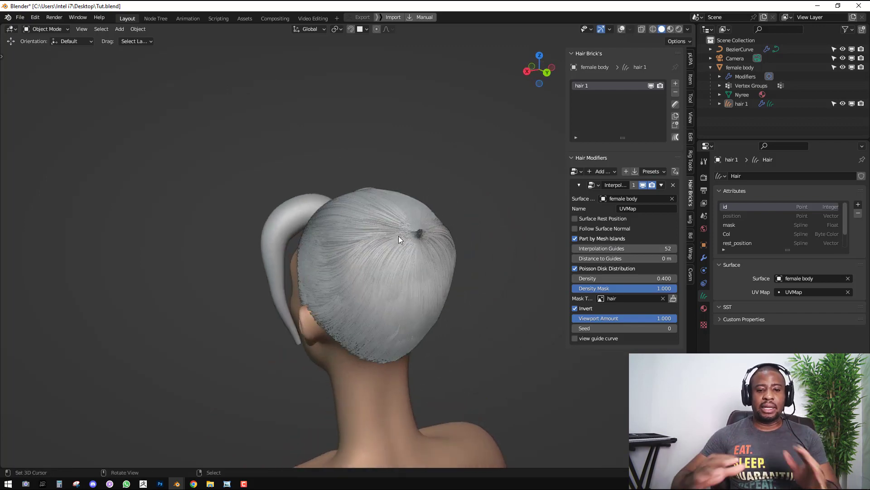
{"action": "middle_click_drag", "start_coordinate": [303, 237], "coordinate": [379, 222]}
Open the hair mask image for texture painting, set the brush radius to 6 px and view the head from above
{"action": "scroll", "coordinate": [363, 172], "scroll_direction": "up", "scroll_amount": 2}
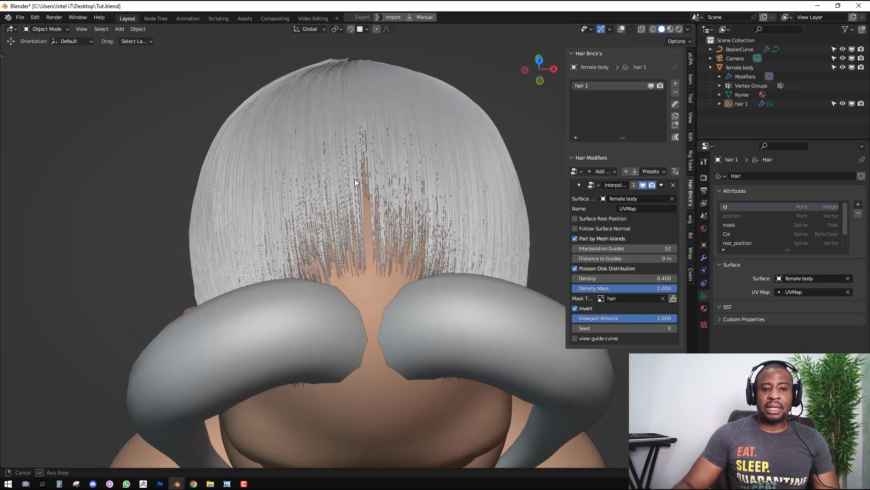
{"action": "scroll", "coordinate": [355, 179], "scroll_direction": "up", "scroll_amount": 2}
{"action": "left_click", "coordinate": [673, 298]}
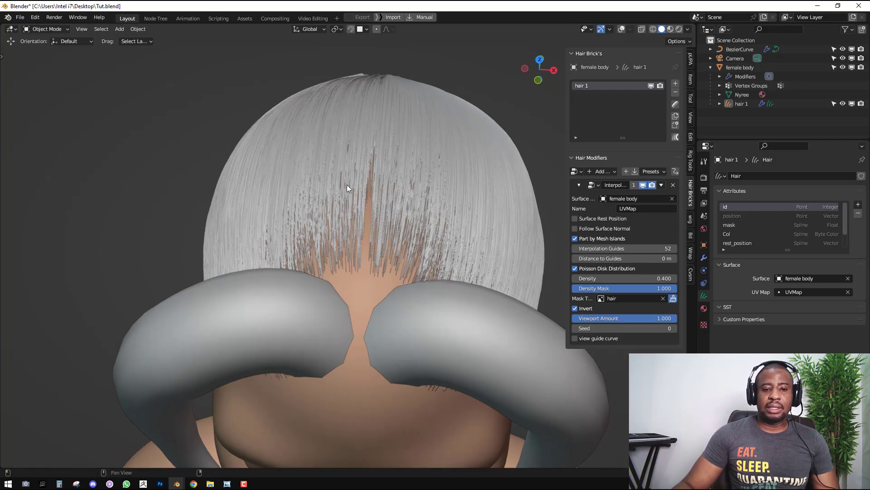
{"action": "key", "text": "f"}
{"action": "left_click", "coordinate": [316, 183]}
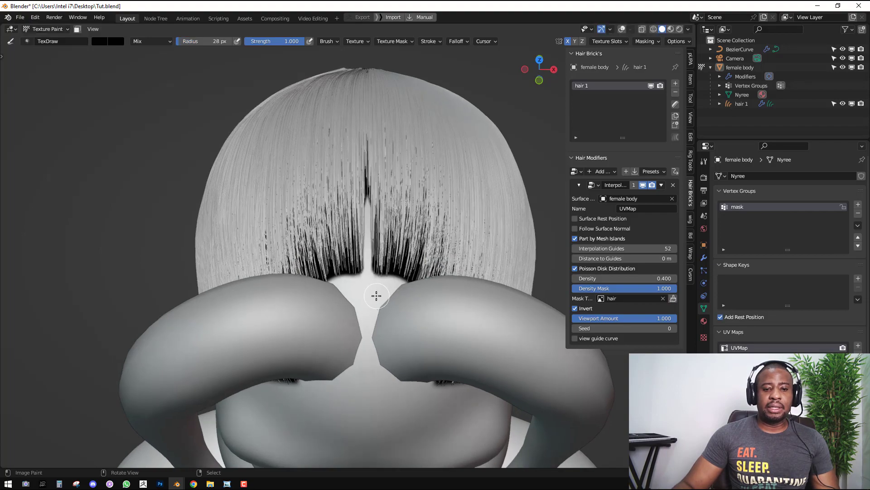
{"action": "key", "text": "f"}
{"action": "left_click", "coordinate": [369, 237]}
{"action": "key", "text": "KP_7"}
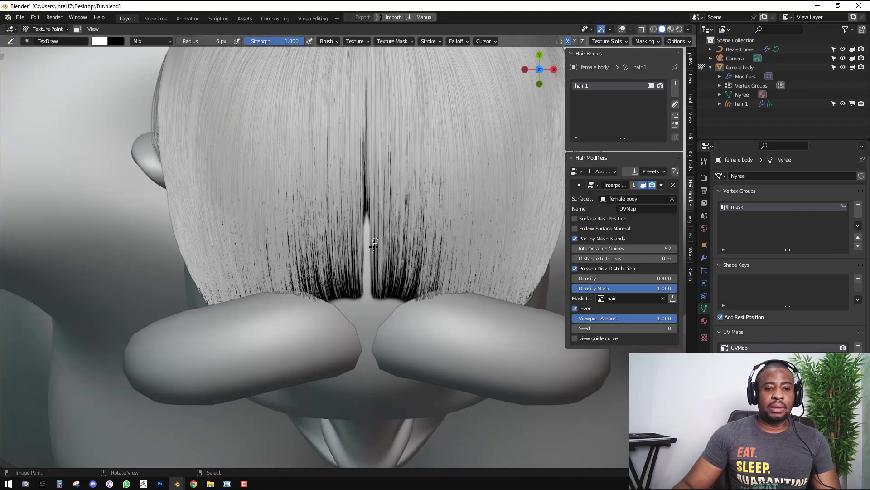
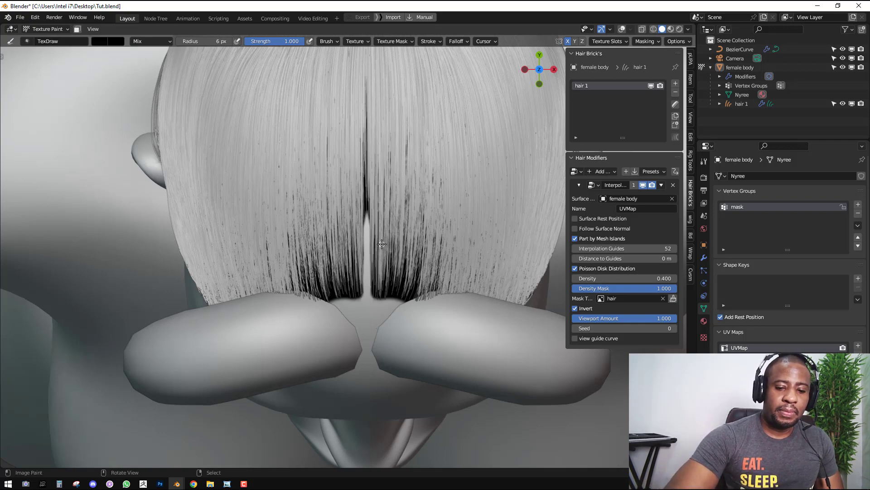
Try to paint along the middle parting with a colour sampled from the mask, undoing the stray dab
{"action": "left_click", "coordinate": [371, 320]}
{"action": "key", "text": "s"}
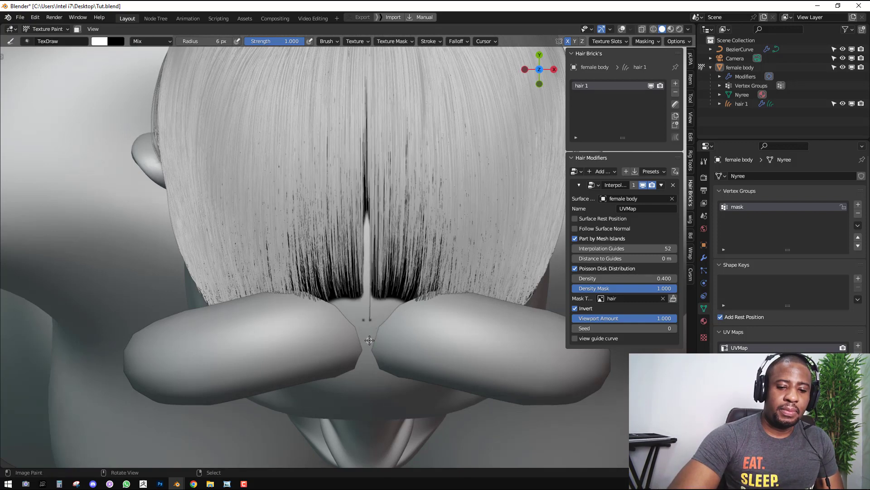
{"action": "key", "text": "ctrl+z"}
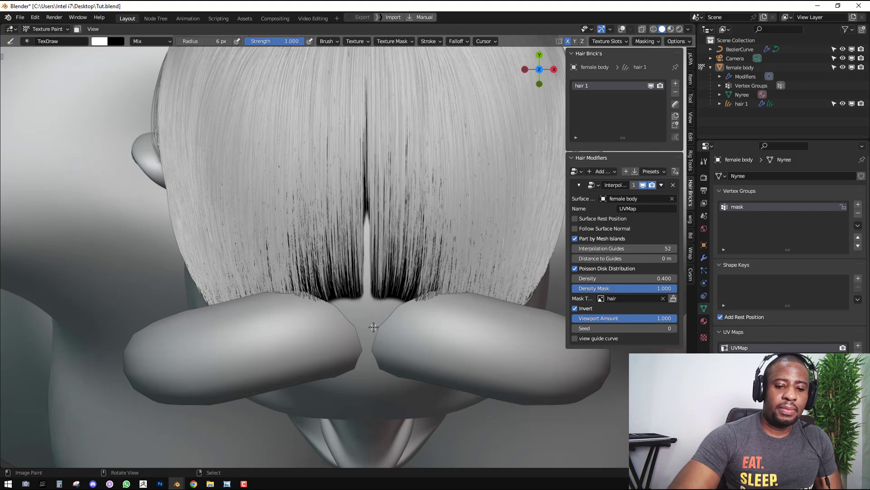
{"action": "key", "text": "s"}
{"action": "left_click_drag", "start_coordinate": [366, 201], "coordinate": [368, 270]}
Change the brush colour to white and paint the middle parting from mid-forehead hair down to the hairline
{"action": "left_click", "coordinate": [103, 45]}
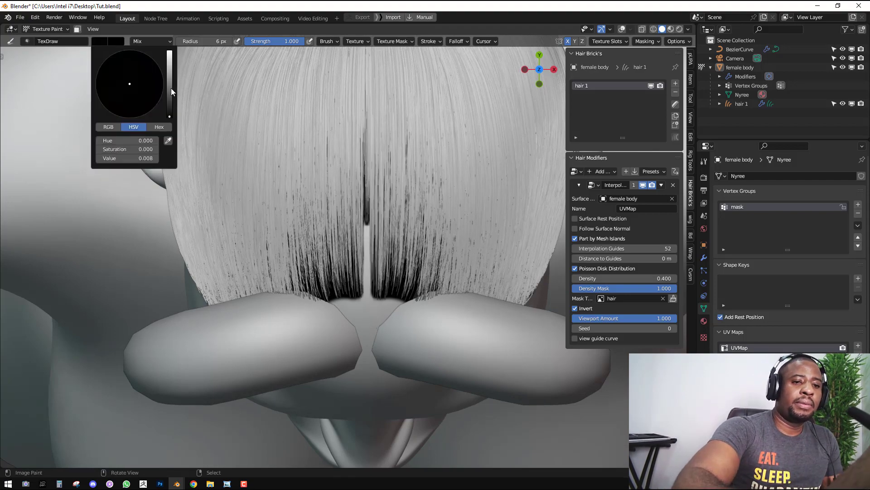
{"action": "left_click_drag", "start_coordinate": [171, 91], "coordinate": [170, 51]}
{"action": "mouse_move", "coordinate": [366, 212]}
{"action": "left_mouse_down"}
{"action": "mouse_move", "coordinate": [366, 224]}
{"action": "mouse_move", "coordinate": [366, 200]}
{"action": "mouse_move", "coordinate": [364, 251]}
{"action": "left_mouse_up"}
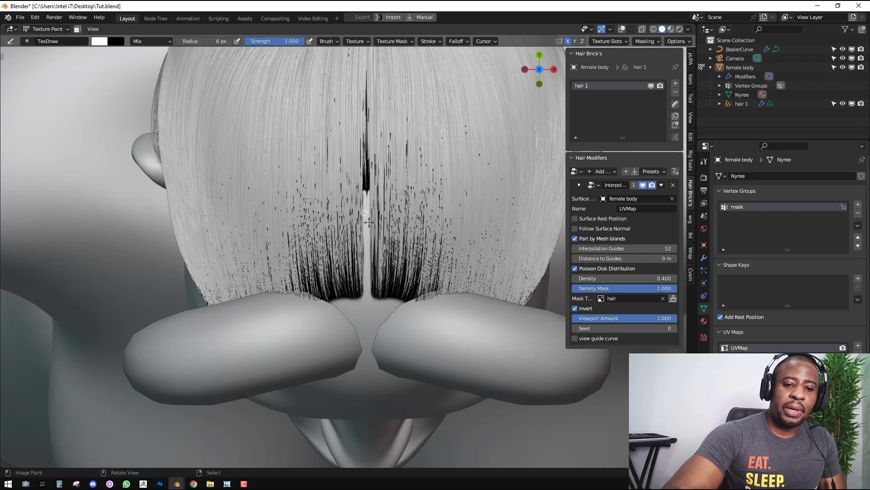
{"action": "left_click_drag", "start_coordinate": [369, 222], "coordinate": [368, 223]}
{"action": "left_click_drag", "start_coordinate": [370, 266], "coordinate": [366, 252]}
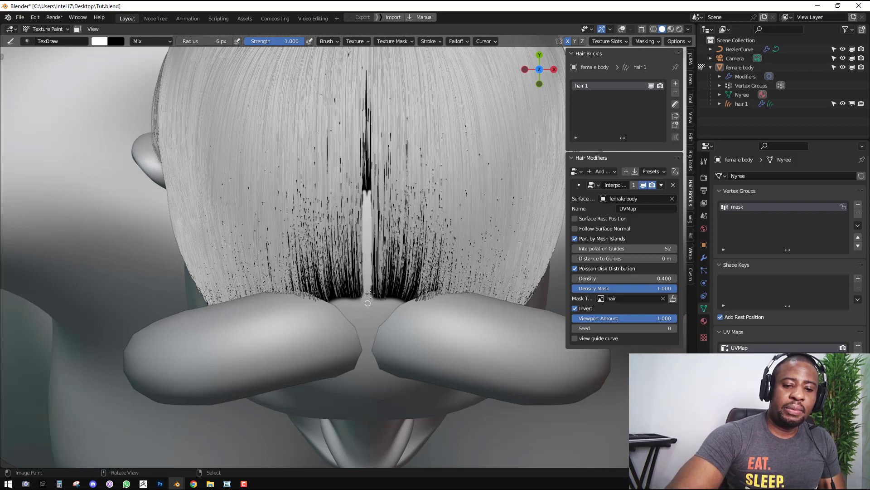
{"action": "left_click_drag", "start_coordinate": [370, 294], "coordinate": [368, 278]}
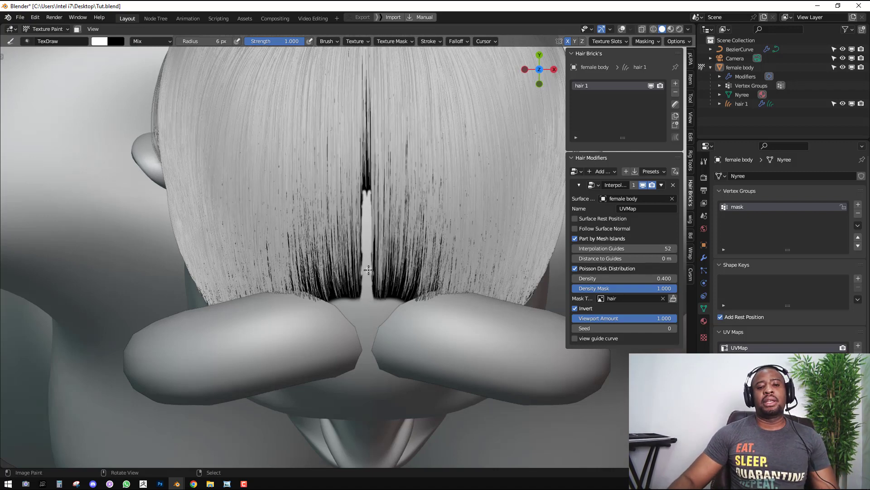
Finish painting the parting mask and return the female body to Object Mode
{"action": "middle_click_drag", "start_coordinate": [368, 270], "coordinate": [428, 214]}
{"action": "key", "text": "q"}
{"action": "left_click", "coordinate": [444, 219]}
{"action": "key", "text": "ctrl+Tab"}
{"action": "left_click", "coordinate": [358, 232]}
Compare the parted hair with the Interpolate hair modifier hidden and shown in the viewport
{"action": "scroll", "coordinate": [421, 221], "scroll_direction": "up", "scroll_amount": 3}
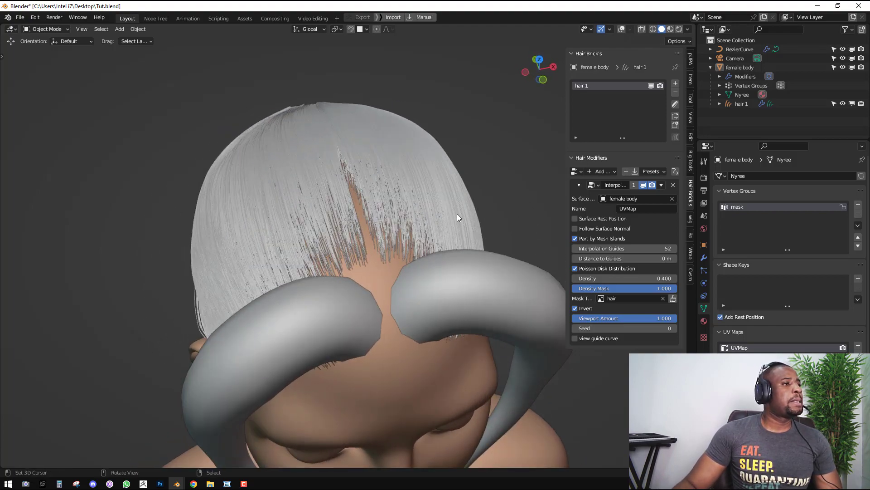
{"action": "middle_click_drag", "start_coordinate": [457, 214], "coordinate": [425, 233]}
{"action": "left_click", "coordinate": [643, 185]}
{"action": "left_click", "coordinate": [643, 185]}
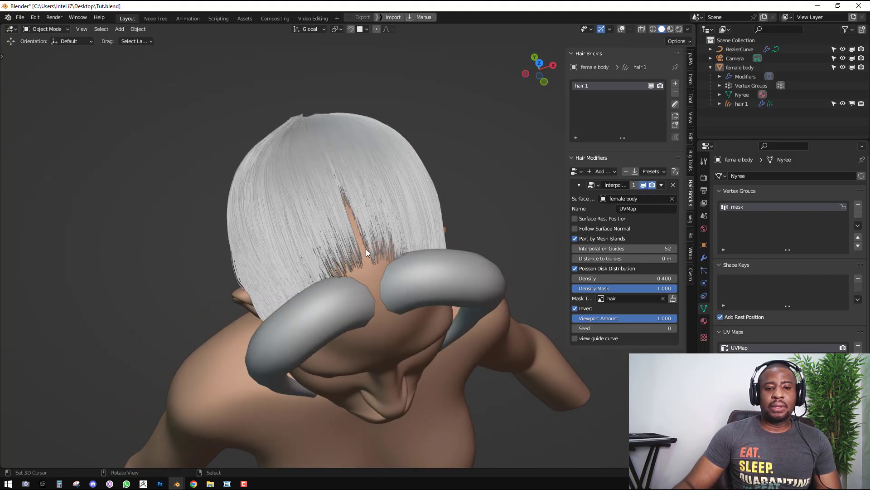
Turn on the viewport overlays and remove the old Note annotation layer
{"action": "key", "text": "alt+shift+z"}
{"action": "key", "text": "shift+space"}
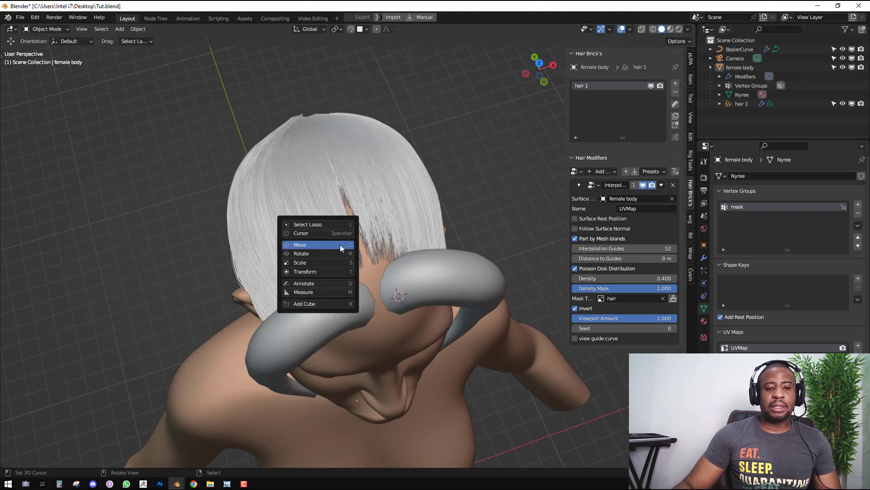
{"action": "key", "text": "m"}
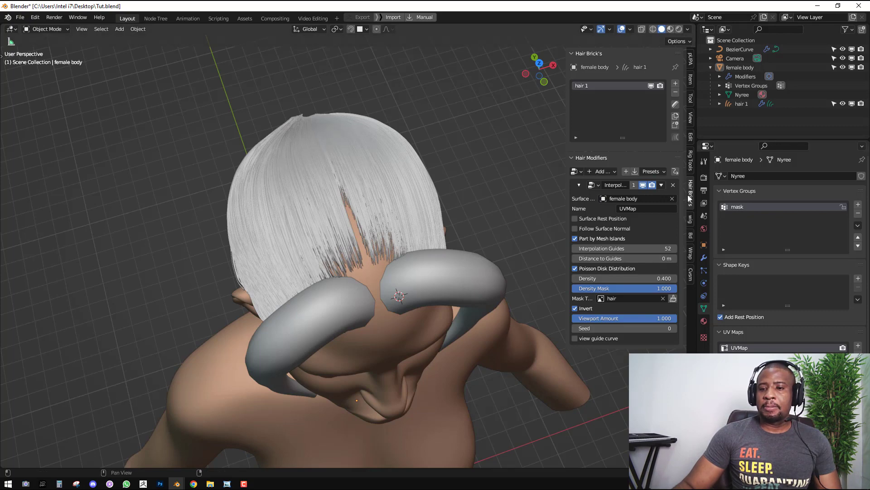
{"action": "left_click", "coordinate": [691, 120]}
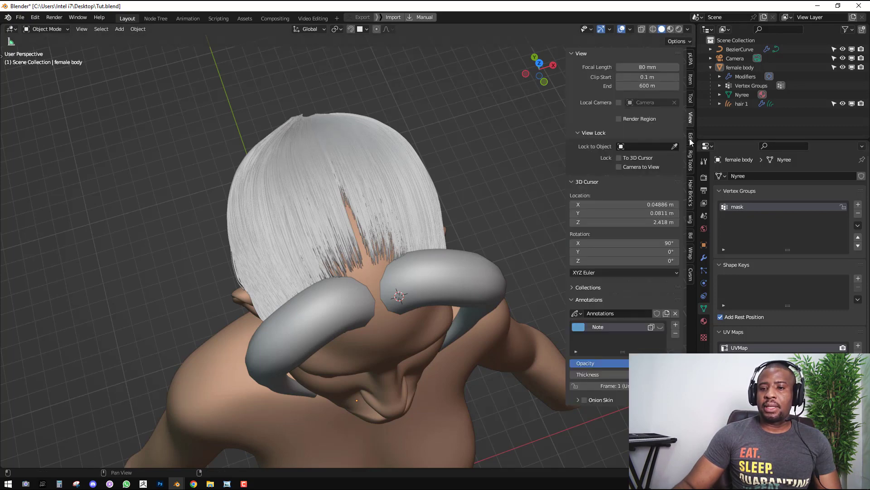
{"action": "left_click", "coordinate": [676, 334]}
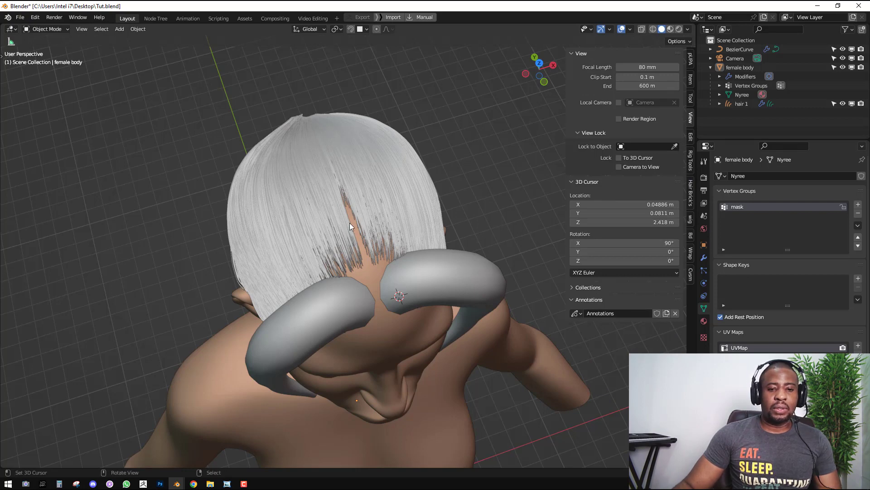
Annotate curved strokes over the hair fanning out and back from both sides of the middle parting
{"action": "mouse_move", "coordinate": [349, 222]}
{"action": "left_mouse_down"}
{"action": "mouse_move", "coordinate": [304, 211]}
{"action": "mouse_move", "coordinate": [382, 185]}
{"action": "left_mouse_up"}
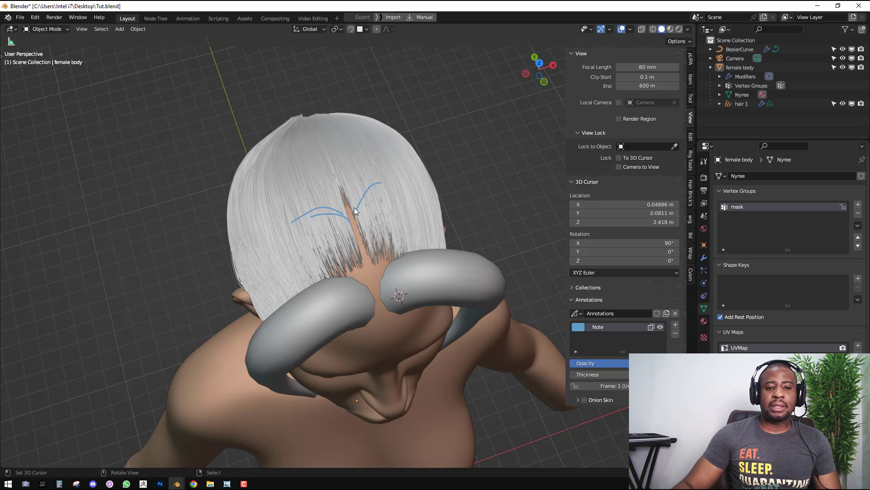
{"action": "middle_click_drag", "start_coordinate": [362, 196], "coordinate": [327, 209]}
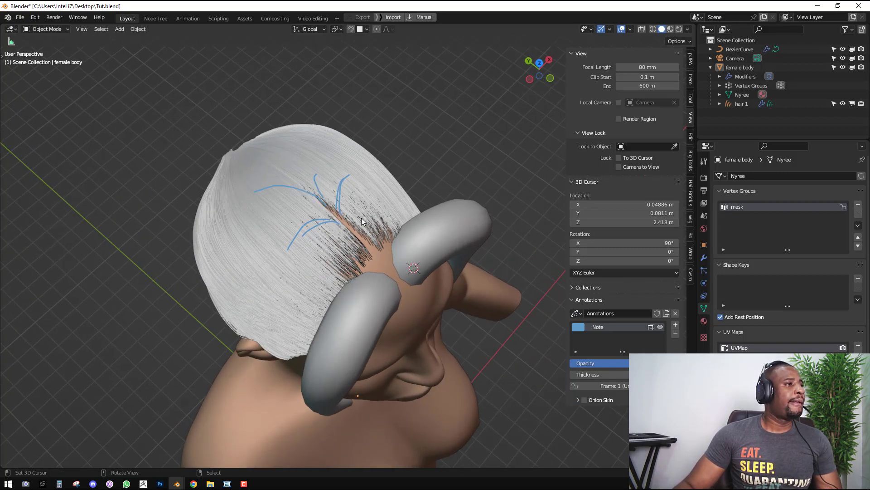
{"action": "middle_click_drag", "start_coordinate": [325, 232], "coordinate": [362, 213]}
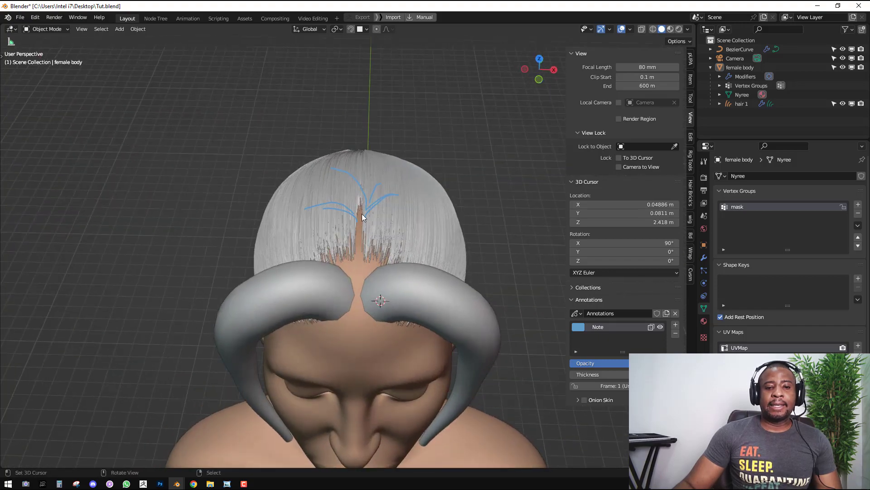
{"action": "middle_click_drag", "start_coordinate": [436, 247], "coordinate": [379, 214]}
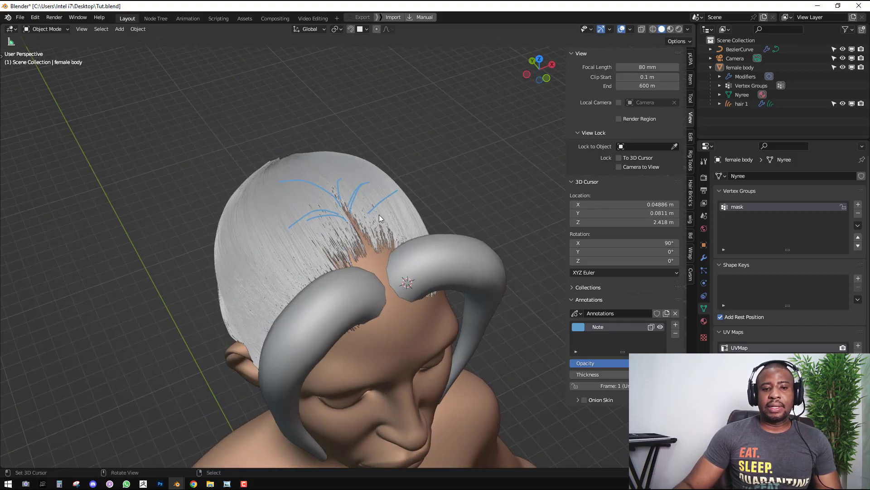
{"action": "middle_click_drag", "start_coordinate": [447, 224], "coordinate": [376, 221]}
Hide the Interpolate hair modifier on hair 1 in the viewport and put the hair guides in Sculpt Mode
{"action": "key", "text": "ctrl+Tab"}
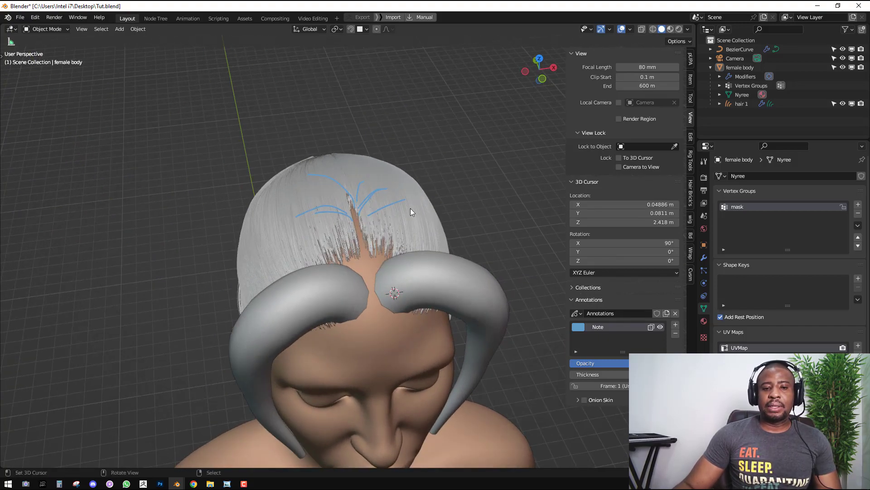
{"action": "left_click", "coordinate": [410, 208]}
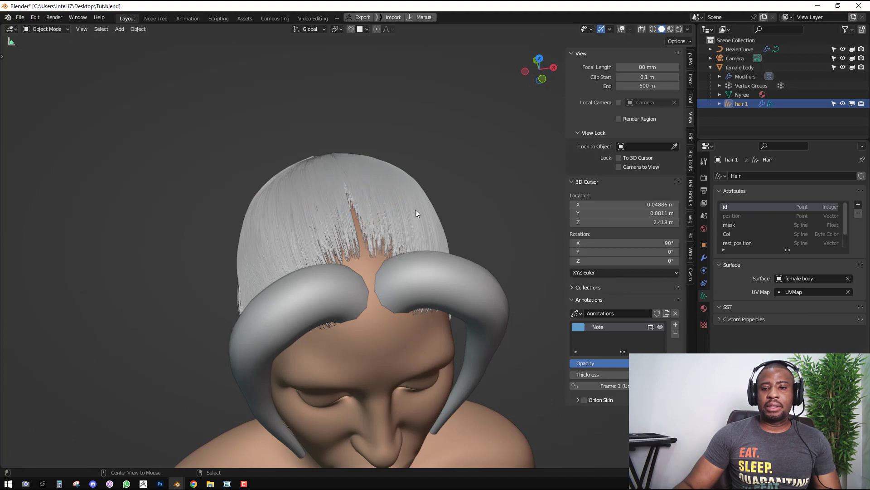
{"action": "left_click", "coordinate": [691, 186]}
{"action": "left_click", "coordinate": [645, 184]}
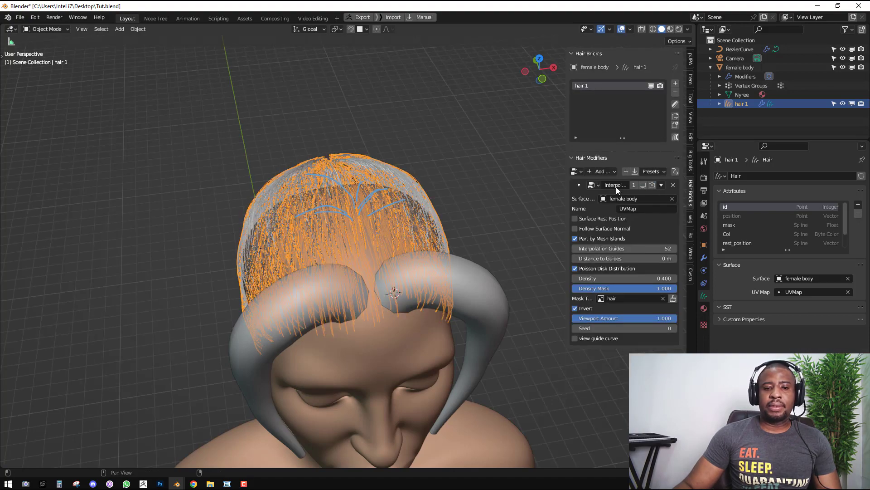
{"action": "middle_click_drag", "start_coordinate": [394, 224], "coordinate": [324, 220]}
{"action": "left_click", "coordinate": [528, 164]}
{"action": "left_click", "coordinate": [675, 104]}
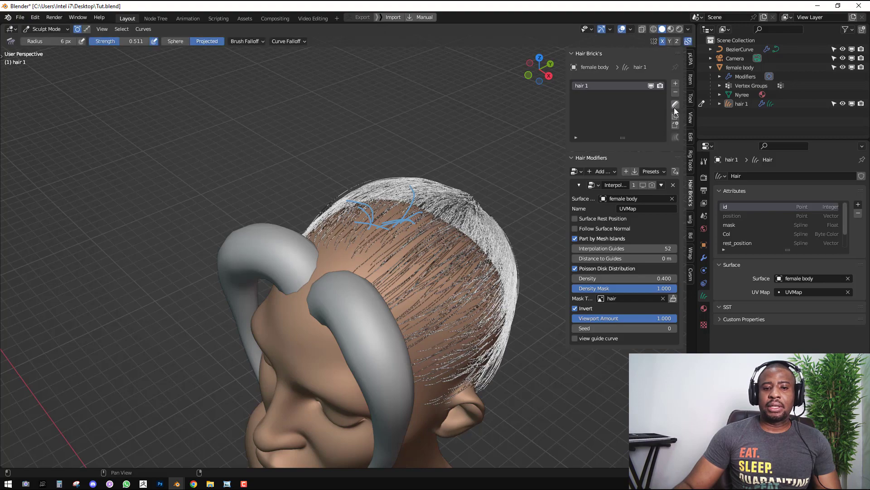
Choose the Comb brush in the right side view and enlarge its radius to 356 px
{"action": "middle_click_drag", "start_coordinate": [425, 269], "coordinate": [390, 259]}
{"action": "key", "text": "shift+space"}
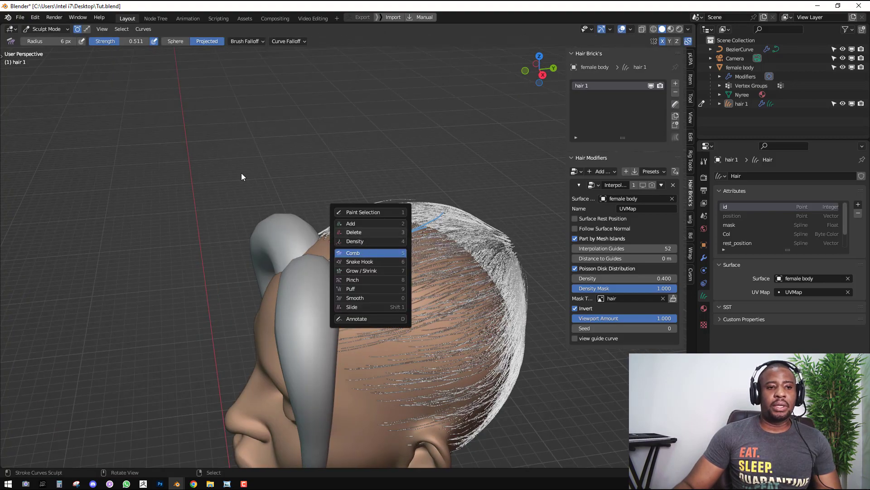
{"action": "key", "text": "KP_3"}
{"action": "key", "text": "shift+space"}
{"action": "left_click", "coordinate": [350, 201]}
{"action": "key", "text": "f"}
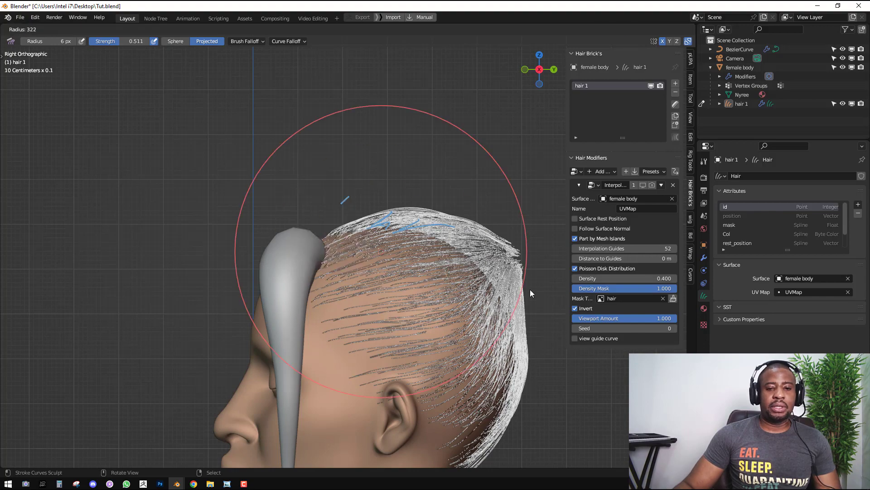
{"action": "left_click", "coordinate": [537, 291]}
Comb the hair guides up and back off the scalp from the side, and adjust them from the front
{"action": "mouse_move", "coordinate": [421, 231]}
{"action": "left_mouse_down"}
{"action": "mouse_move", "coordinate": [436, 179]}
{"action": "mouse_move", "coordinate": [424, 150]}
{"action": "left_mouse_up"}
{"action": "scroll", "coordinate": [399, 232], "scroll_direction": "down", "scroll_amount": 3}
{"action": "left_click_drag", "start_coordinate": [365, 258], "coordinate": [365, 161]}
{"action": "left_click_drag", "start_coordinate": [404, 324], "coordinate": [486, 243]}
{"action": "left_click_drag", "start_coordinate": [433, 259], "coordinate": [468, 247]}
{"action": "key", "text": "KP_1"}
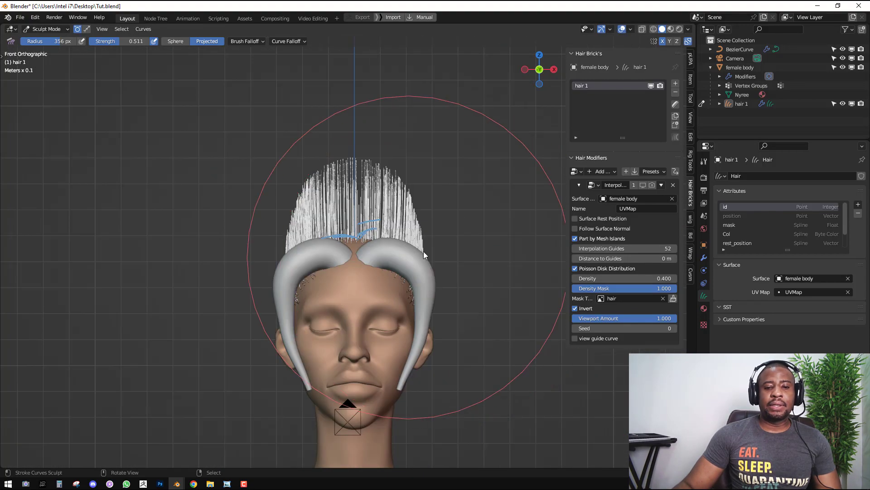
{"action": "left_click_drag", "start_coordinate": [418, 256], "coordinate": [453, 239]}
{"action": "key", "text": "KP_3"}
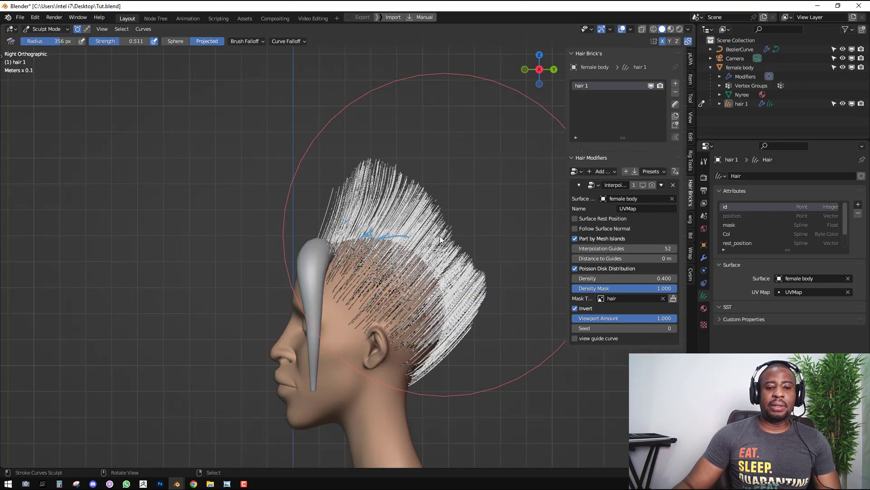
Comb the front guides forward over the forehead and lift the side and back guides slightly
{"action": "left_click_drag", "start_coordinate": [348, 255], "coordinate": [307, 208]}
{"action": "left_click_drag", "start_coordinate": [352, 284], "coordinate": [382, 229]}
{"action": "mouse_move", "coordinate": [426, 276]}
{"action": "left_mouse_down"}
{"action": "mouse_move", "coordinate": [440, 256]}
{"action": "mouse_move", "coordinate": [409, 270]}
{"action": "mouse_move", "coordinate": [426, 255]}
{"action": "left_mouse_up"}
{"action": "mouse_move", "coordinate": [425, 255]}
{"action": "middle_mouse_down"}
{"action": "mouse_move", "coordinate": [406, 278]}
{"action": "mouse_move", "coordinate": [382, 272]}
{"action": "mouse_move", "coordinate": [427, 260]}
{"action": "middle_mouse_up"}
{"action": "key", "text": "KP_3"}
{"action": "scroll", "coordinate": [409, 256], "scroll_direction": "down", "scroll_amount": 2}
Leave sculpting and open hair 1 in Edit Mode with all its guide points deselected
{"action": "key", "text": "ctrl+Tab"}
{"action": "scroll", "coordinate": [407, 244], "scroll_direction": "up", "scroll_amount": 1}
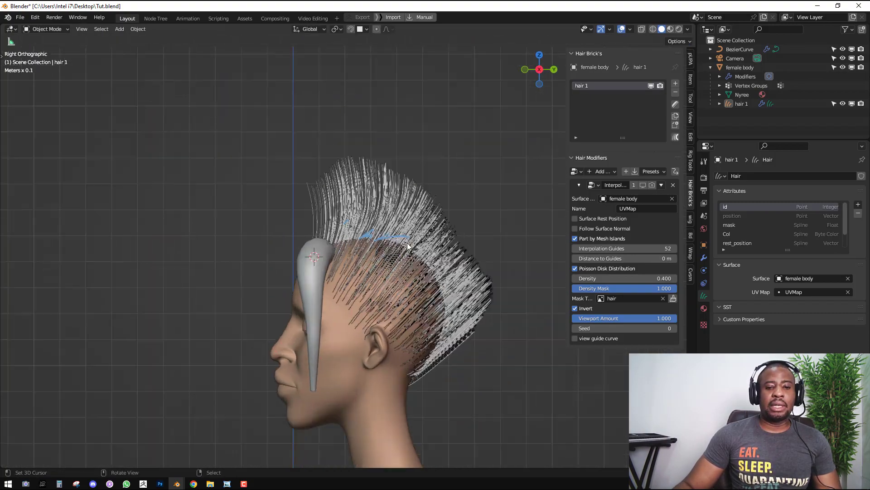
{"action": "scroll", "coordinate": [407, 243], "scroll_direction": "up", "scroll_amount": 2}
{"action": "key", "text": "Tab"}
{"action": "key", "text": "alt+a"}
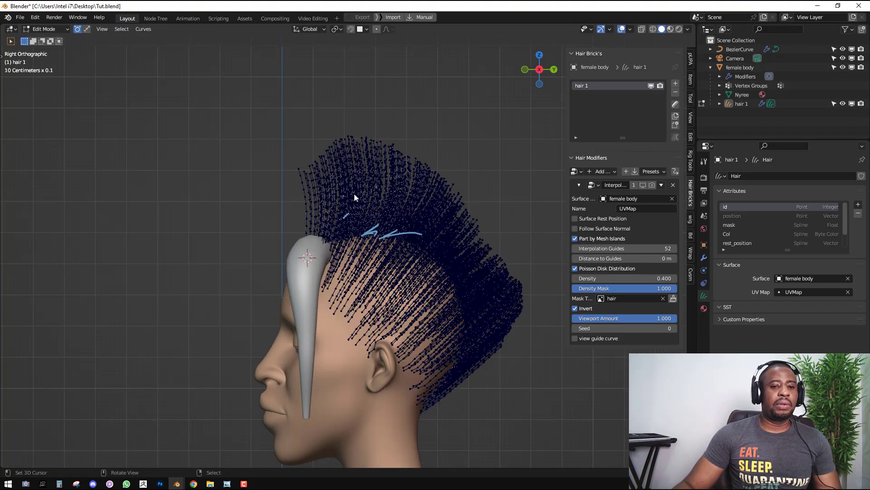
{"action": "key", "text": "Tab"}
{"action": "left_click", "coordinate": [382, 175]}
{"action": "left_click", "coordinate": [47, 29]}
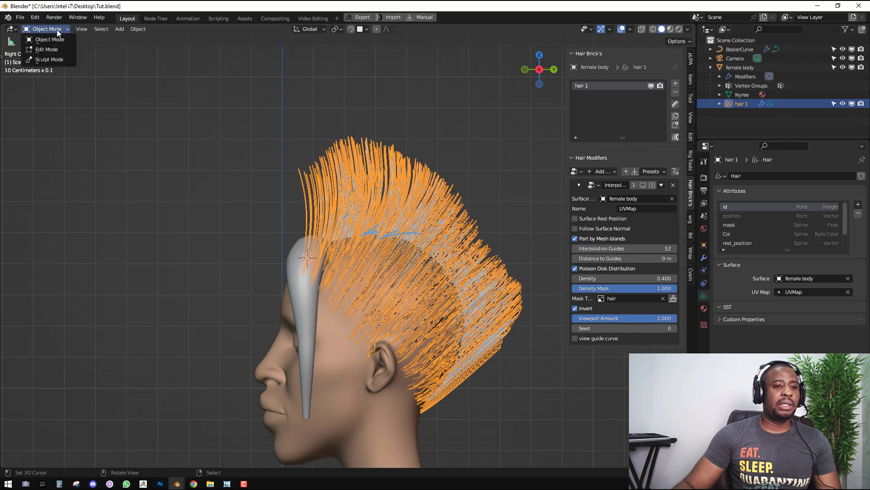
{"action": "left_click", "coordinate": [50, 39]}
{"action": "middle_click_drag", "start_coordinate": [442, 232], "coordinate": [388, 200], "text": "shift"}
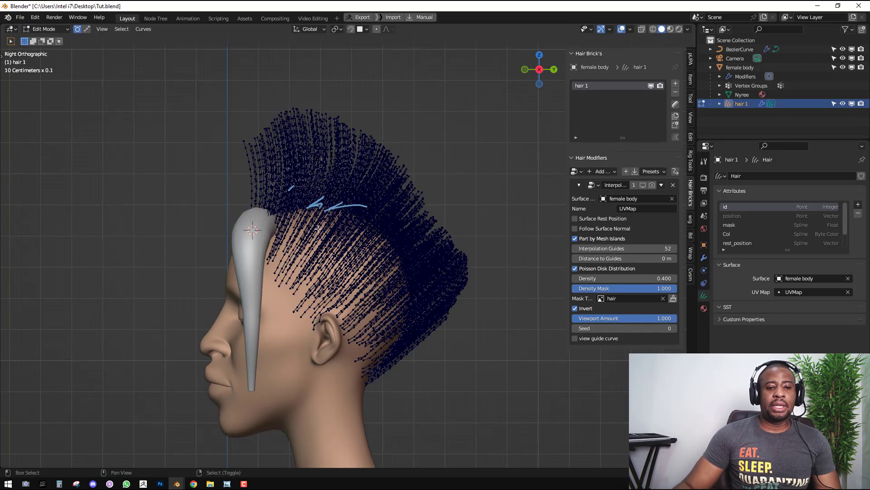
Lasso-select all guide points of the front half of the hair in wireframe shading and check the selection from several angles
{"action": "key", "text": "shift+z"}
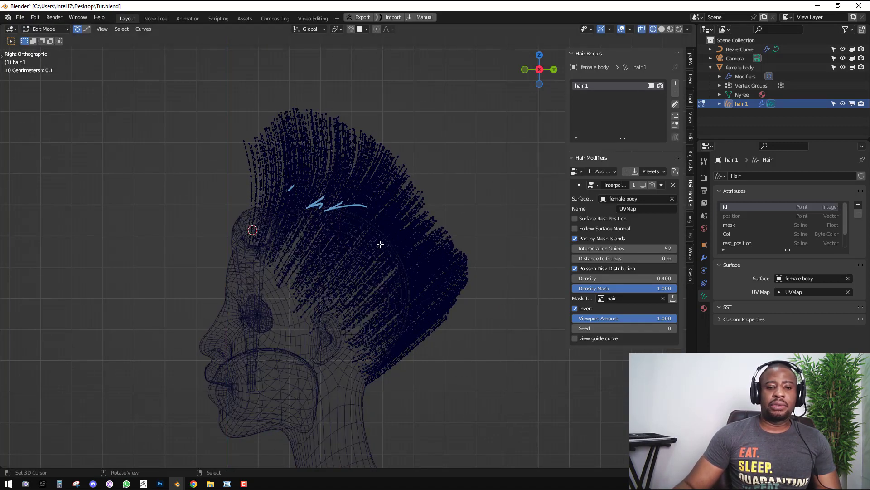
{"action": "key", "text": "b"}
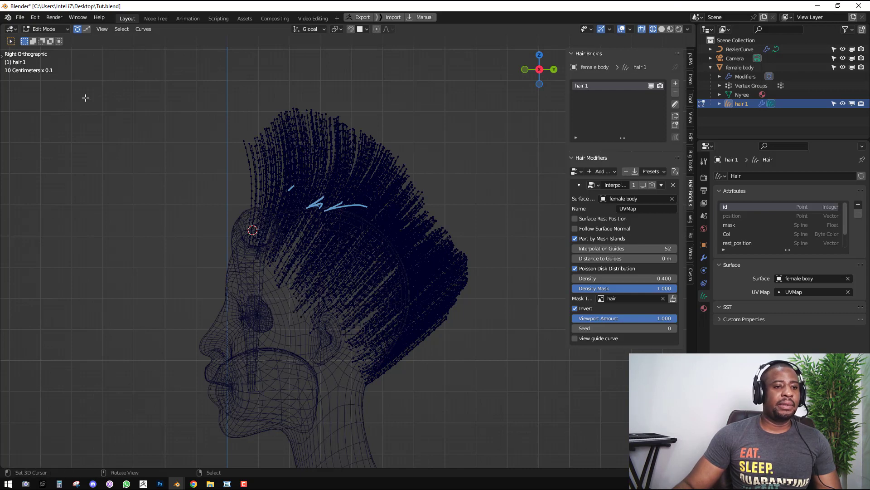
{"action": "key", "text": "t"}
{"action": "left_click_drag", "start_coordinate": [22, 61], "coordinate": [47, 128]}
{"action": "mouse_move", "coordinate": [316, 281]}
{"action": "left_mouse_down"}
{"action": "mouse_move", "coordinate": [377, 177]}
{"action": "mouse_move", "coordinate": [127, 195]}
{"action": "mouse_move", "coordinate": [277, 308]}
{"action": "left_mouse_up"}
{"action": "mouse_move", "coordinate": [276, 308]}
{"action": "middle_mouse_down"}
{"action": "mouse_move", "coordinate": [274, 198]}
{"action": "mouse_move", "coordinate": [376, 191]}
{"action": "middle_mouse_up"}
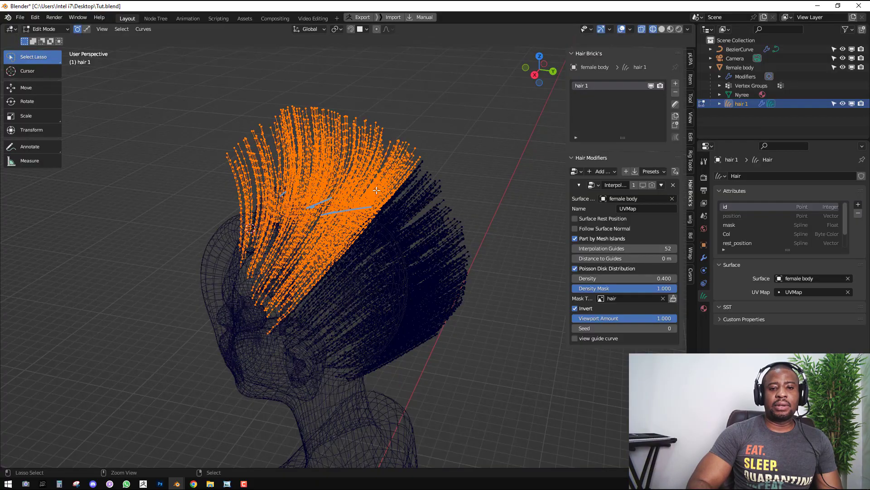
{"action": "middle_click_drag", "start_coordinate": [347, 189], "coordinate": [319, 187]}
{"action": "scroll", "coordinate": [429, 185], "scroll_direction": "up", "scroll_amount": 1}
{"action": "scroll", "coordinate": [379, 190], "scroll_direction": "up", "scroll_amount": 1}
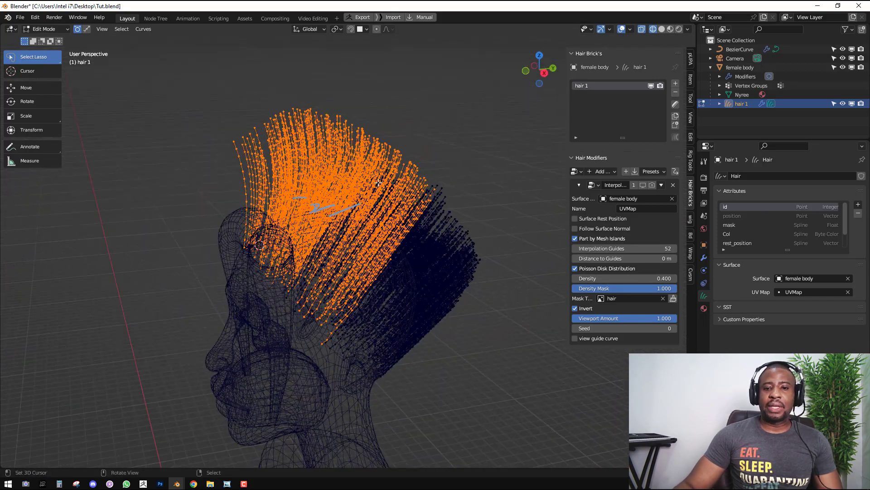
{"action": "scroll", "coordinate": [408, 206], "scroll_direction": "down", "scroll_amount": 3}
{"action": "middle_click_drag", "start_coordinate": [417, 208], "coordinate": [372, 202]}
{"action": "mouse_move", "coordinate": [393, 294]}
{"action": "middle_mouse_down"}
{"action": "mouse_move", "coordinate": [321, 204]}
{"action": "mouse_move", "coordinate": [363, 259]}
{"action": "mouse_move", "coordinate": [327, 216]}
{"action": "mouse_move", "coordinate": [323, 230]}
{"action": "mouse_move", "coordinate": [394, 238]}
{"action": "mouse_move", "coordinate": [407, 237]}
{"action": "mouse_move", "coordinate": [414, 222]}
{"action": "mouse_move", "coordinate": [407, 238]}
{"action": "mouse_move", "coordinate": [389, 242]}
{"action": "middle_mouse_up"}
Restore solid shading and return hair 1 to Sculpt Mode with the Comb brush
{"action": "key", "text": "Tab"}
{"action": "key", "text": "shift+z"}
{"action": "left_click", "coordinate": [676, 105]}
{"action": "mouse_move", "coordinate": [308, 266]}
{"action": "middle_mouse_down"}
{"action": "mouse_move", "coordinate": [388, 262]}
{"action": "mouse_move", "coordinate": [351, 259]}
{"action": "mouse_move", "coordinate": [384, 243]}
{"action": "mouse_move", "coordinate": [407, 216]}
{"action": "mouse_move", "coordinate": [335, 258]}
{"action": "mouse_move", "coordinate": [433, 277]}
{"action": "mouse_move", "coordinate": [341, 274]}
{"action": "mouse_move", "coordinate": [457, 269]}
{"action": "mouse_move", "coordinate": [414, 246]}
{"action": "mouse_move", "coordinate": [404, 222]}
{"action": "middle_mouse_up"}
{"action": "key", "text": "shift+space"}
{"action": "left_click", "coordinate": [382, 224]}
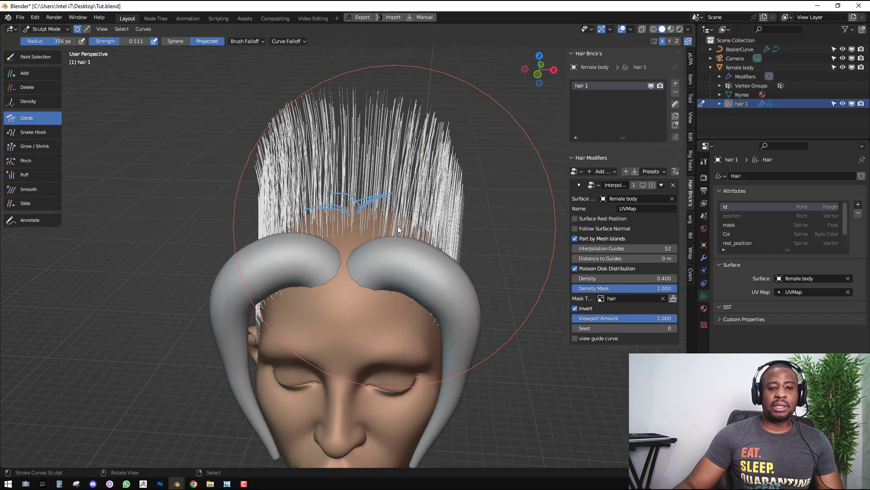
Comb the selected front guides sideways away from the parting, reducing the brush radius to 241 px
{"action": "left_click_drag", "start_coordinate": [398, 228], "coordinate": [427, 223]}
{"action": "left_click_drag", "start_coordinate": [373, 202], "coordinate": [443, 209]}
{"action": "key", "text": "f"}
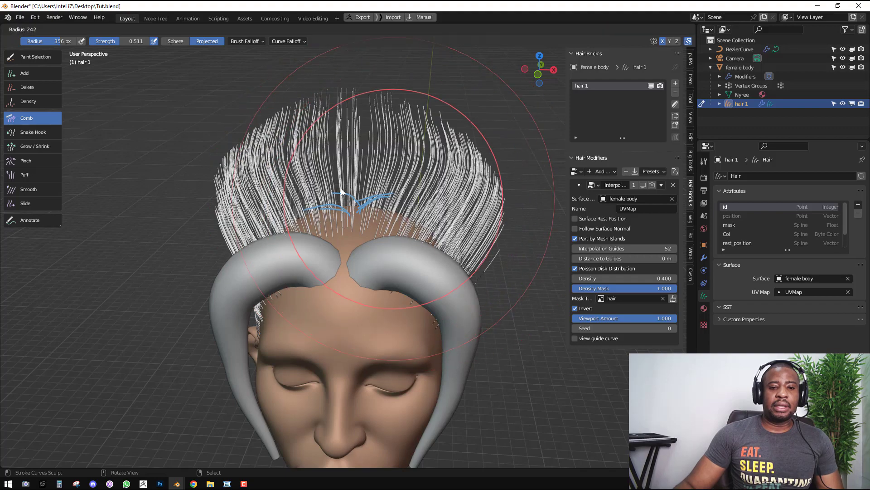
{"action": "left_click", "coordinate": [346, 199]}
{"action": "mouse_move", "coordinate": [353, 185]}
{"action": "left_mouse_down"}
{"action": "mouse_move", "coordinate": [389, 194]}
{"action": "mouse_move", "coordinate": [408, 188]}
{"action": "mouse_move", "coordinate": [369, 131]}
{"action": "mouse_move", "coordinate": [396, 149]}
{"action": "mouse_move", "coordinate": [454, 144]}
{"action": "mouse_move", "coordinate": [348, 179]}
{"action": "mouse_move", "coordinate": [453, 192]}
{"action": "mouse_move", "coordinate": [407, 161]}
{"action": "mouse_move", "coordinate": [368, 151]}
{"action": "mouse_move", "coordinate": [401, 169]}
{"action": "mouse_move", "coordinate": [532, 199]}
{"action": "mouse_move", "coordinate": [351, 181]}
{"action": "mouse_move", "coordinate": [414, 189]}
{"action": "left_mouse_up"}
{"action": "middle_click_drag", "start_coordinate": [418, 235], "coordinate": [243, 208]}
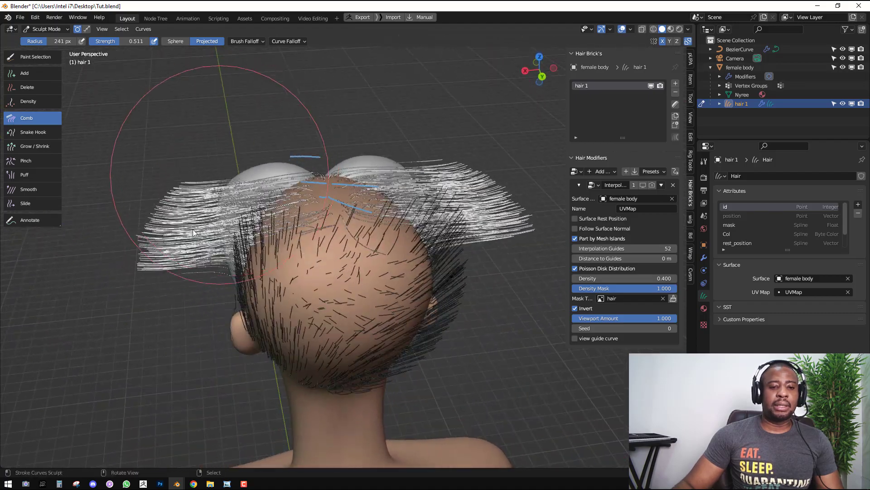
Comb the spread front guides down along the sides of the head behind the horns
{"action": "mouse_move", "coordinate": [192, 229]}
{"action": "left_mouse_down"}
{"action": "mouse_move", "coordinate": [178, 233]}
{"action": "mouse_move", "coordinate": [177, 337]}
{"action": "left_mouse_up"}
{"action": "mouse_move", "coordinate": [177, 337]}
{"action": "middle_mouse_down"}
{"action": "mouse_move", "coordinate": [240, 270]}
{"action": "mouse_move", "coordinate": [164, 223]}
{"action": "middle_mouse_up"}
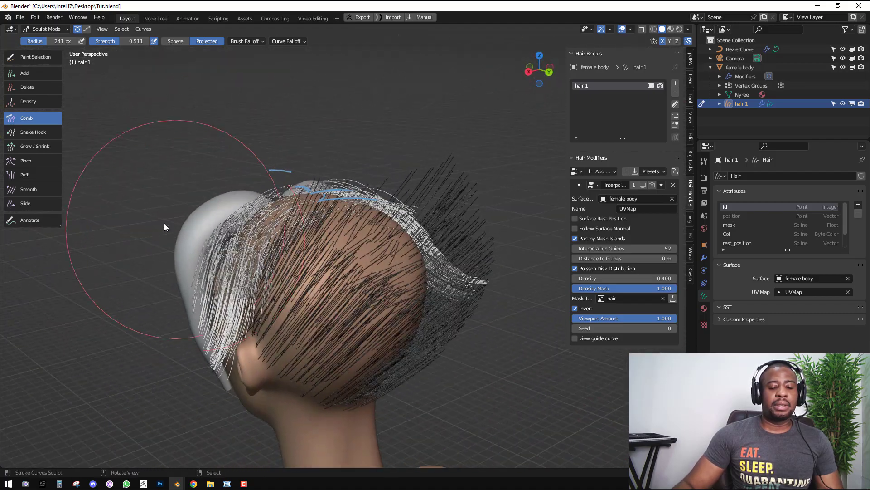
{"action": "left_click_drag", "start_coordinate": [164, 223], "coordinate": [190, 354]}
{"action": "middle_click_drag", "start_coordinate": [191, 355], "coordinate": [279, 311]}
Comb the lowered side guides backward over the temple and above the ear
{"action": "mouse_move", "coordinate": [279, 311]}
{"action": "left_mouse_down"}
{"action": "mouse_move", "coordinate": [358, 297]}
{"action": "mouse_move", "coordinate": [270, 268]}
{"action": "mouse_move", "coordinate": [327, 384]}
{"action": "mouse_move", "coordinate": [328, 312]}
{"action": "left_mouse_up"}
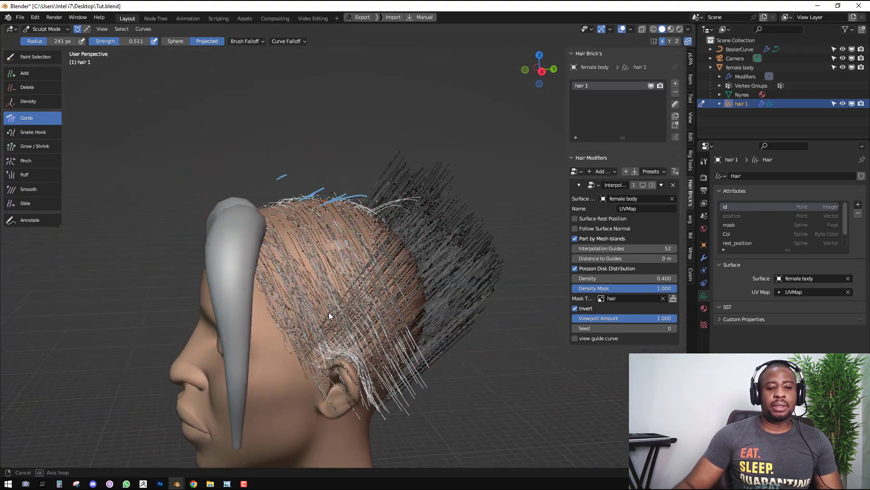
{"action": "middle_click_drag", "start_coordinate": [329, 312], "coordinate": [265, 325]}
{"action": "mouse_move", "coordinate": [265, 325]}
{"action": "left_mouse_down"}
{"action": "mouse_move", "coordinate": [346, 388]}
{"action": "mouse_move", "coordinate": [343, 351]}
{"action": "left_mouse_up"}
{"action": "middle_click_drag", "start_coordinate": [343, 351], "coordinate": [343, 327]}
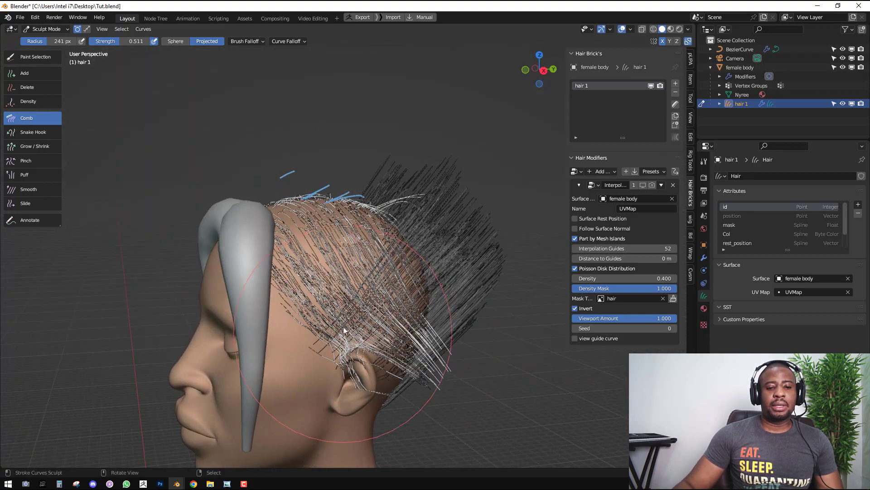
{"action": "left_click_drag", "start_coordinate": [344, 326], "coordinate": [293, 356]}
{"action": "middle_click_drag", "start_coordinate": [293, 352], "coordinate": [426, 376]}
Reduce the Comb radius to 213 px and sweep the guides above the ear toward the back of the head
{"action": "key", "text": "f"}
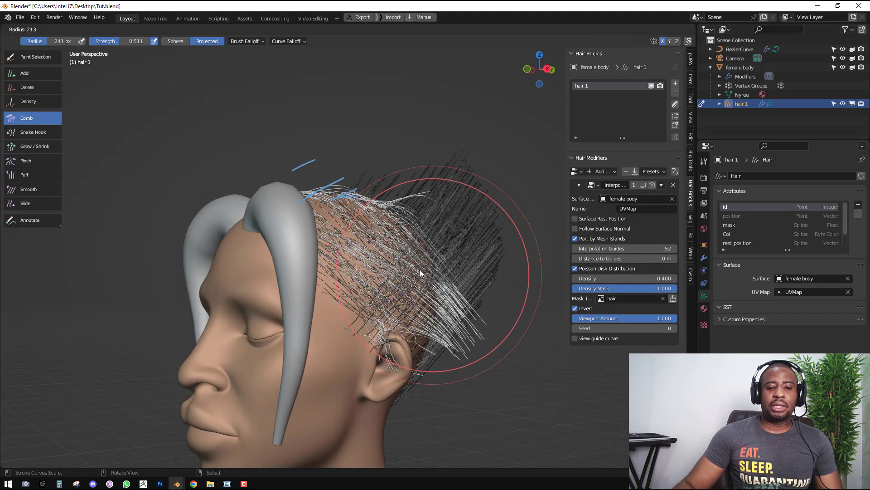
{"action": "left_click", "coordinate": [419, 270]}
{"action": "left_click_drag", "start_coordinate": [367, 369], "coordinate": [440, 349]}
{"action": "left_click_drag", "start_coordinate": [358, 356], "coordinate": [417, 348]}
{"action": "mouse_move", "coordinate": [427, 323]}
{"action": "middle_mouse_down"}
{"action": "mouse_move", "coordinate": [410, 319]}
{"action": "mouse_move", "coordinate": [399, 329]}
{"action": "middle_mouse_up"}
{"action": "left_click_drag", "start_coordinate": [320, 331], "coordinate": [379, 316]}
Comb the remaining temple and side guides up and back so they converge behind the head
{"action": "scroll", "coordinate": [313, 318], "scroll_direction": "up", "scroll_amount": 4}
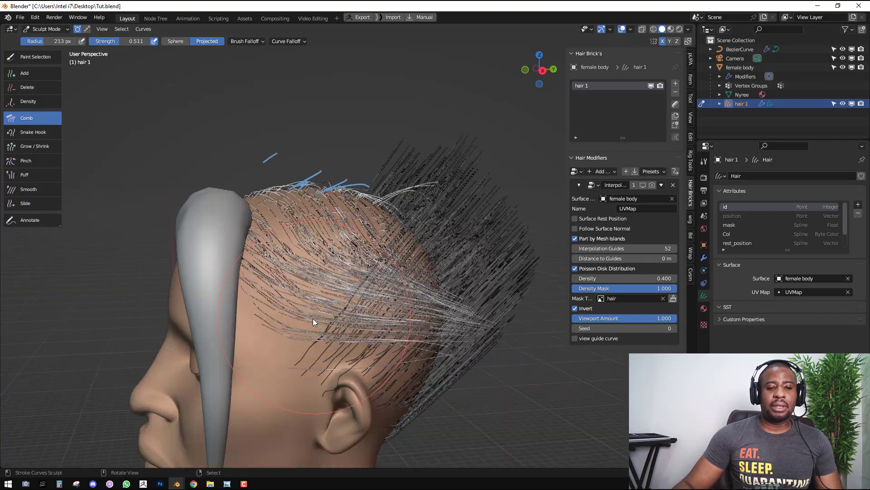
{"action": "left_click_drag", "start_coordinate": [197, 383], "coordinate": [316, 350]}
{"action": "scroll", "coordinate": [358, 305], "scroll_direction": "down", "scroll_amount": 4}
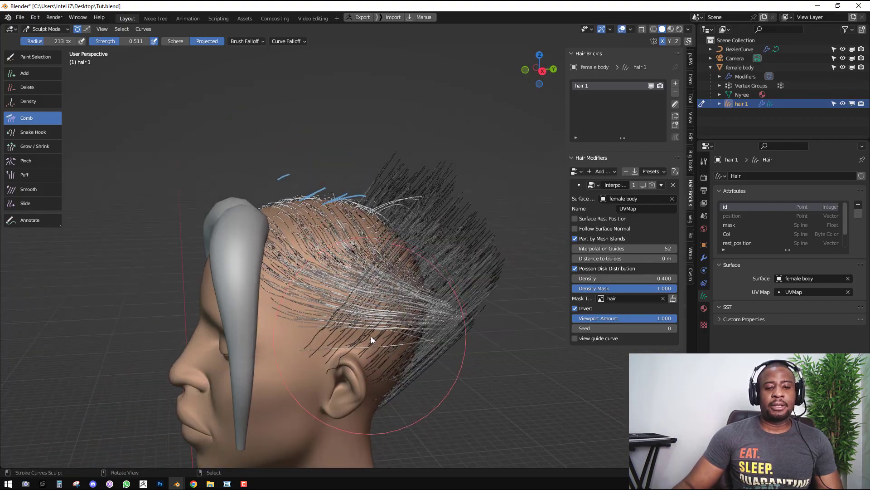
{"action": "mouse_move", "coordinate": [371, 336]}
{"action": "left_mouse_down"}
{"action": "mouse_move", "coordinate": [458, 297]}
{"action": "mouse_move", "coordinate": [425, 300]}
{"action": "left_mouse_up"}
{"action": "mouse_move", "coordinate": [425, 300]}
{"action": "middle_mouse_down"}
{"action": "mouse_move", "coordinate": [456, 349]}
{"action": "mouse_move", "coordinate": [461, 309]}
{"action": "middle_mouse_up"}
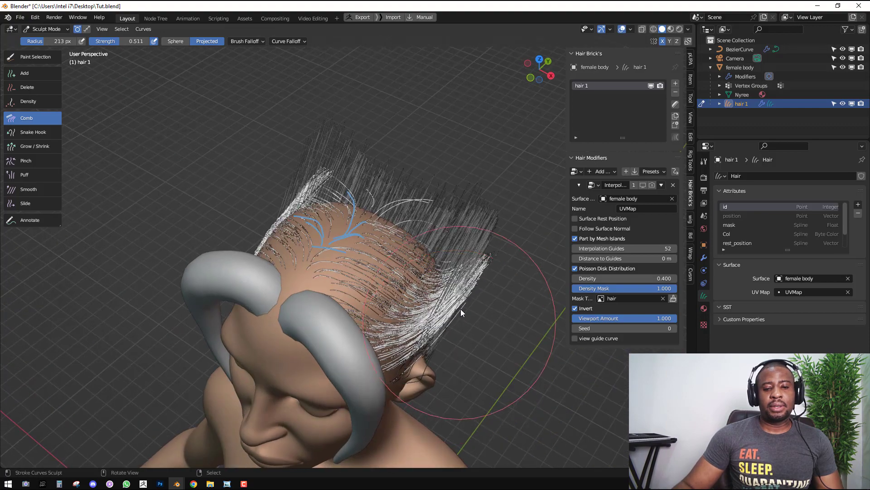
{"action": "left_click_drag", "start_coordinate": [460, 309], "coordinate": [458, 282]}
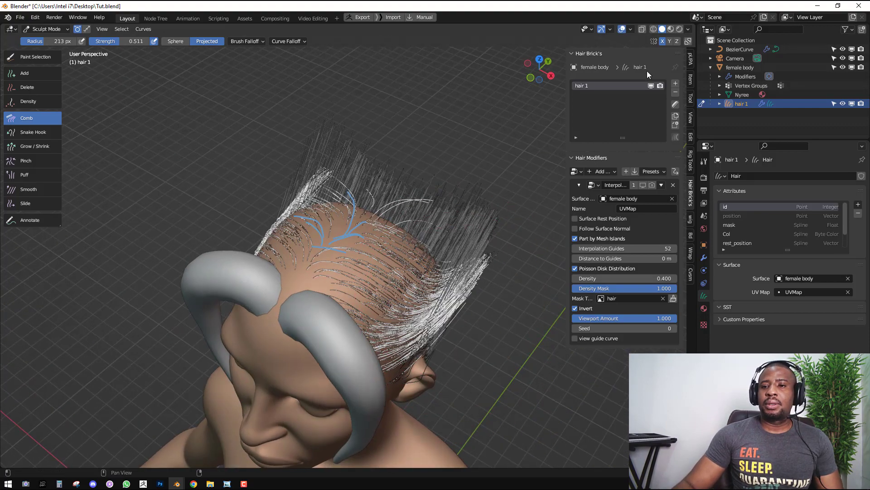
Enable curve collision for sculpting and comb the side guides behind the ear upward against the head
{"action": "left_click", "coordinate": [689, 42]}
{"action": "scroll", "coordinate": [456, 227], "scroll_direction": "up", "scroll_amount": 2}
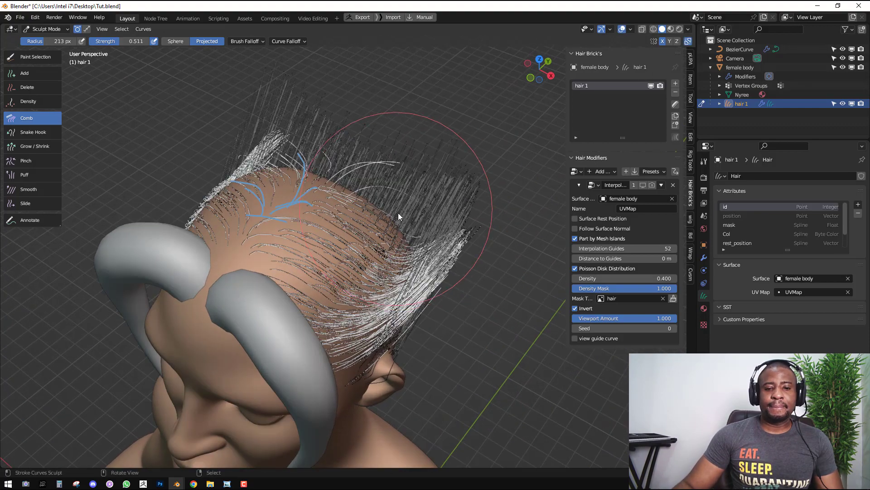
{"action": "left_click_drag", "start_coordinate": [461, 332], "coordinate": [449, 261]}
{"action": "mouse_move", "coordinate": [461, 218]}
{"action": "middle_mouse_down"}
{"action": "mouse_move", "coordinate": [460, 234]}
{"action": "mouse_move", "coordinate": [453, 224]}
{"action": "middle_mouse_up"}
{"action": "mouse_move", "coordinate": [427, 255]}
{"action": "middle_mouse_down"}
{"action": "mouse_move", "coordinate": [401, 235]}
{"action": "mouse_move", "coordinate": [295, 235]}
{"action": "mouse_move", "coordinate": [354, 256]}
{"action": "mouse_move", "coordinate": [372, 230]}
{"action": "mouse_move", "coordinate": [353, 240]}
{"action": "middle_mouse_up"}
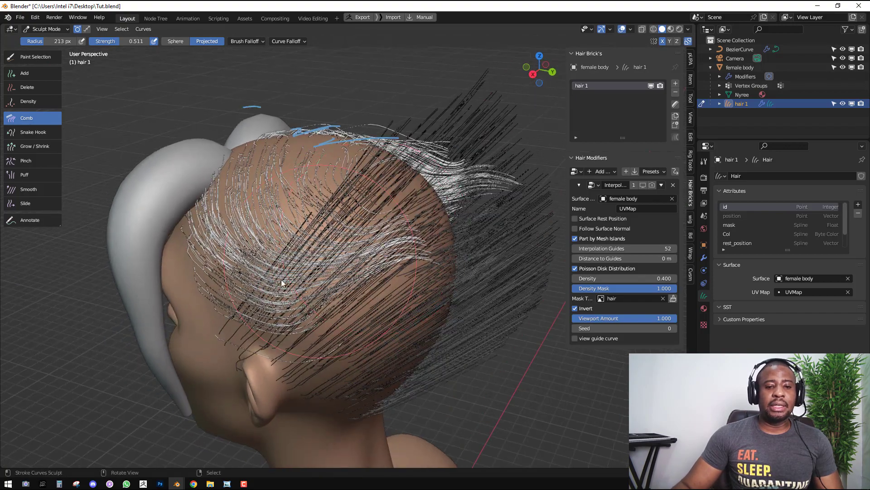
Reduce the Comb radius to 161 px and comb the crown guides down toward the back of the head
{"action": "mouse_move", "coordinate": [294, 239]}
{"action": "middle_mouse_down"}
{"action": "mouse_move", "coordinate": [339, 226]}
{"action": "mouse_move", "coordinate": [337, 208]}
{"action": "mouse_move", "coordinate": [406, 240]}
{"action": "mouse_move", "coordinate": [356, 204]}
{"action": "mouse_move", "coordinate": [375, 186]}
{"action": "mouse_move", "coordinate": [363, 206]}
{"action": "mouse_move", "coordinate": [338, 162]}
{"action": "middle_mouse_up"}
{"action": "key", "text": "f"}
{"action": "left_click", "coordinate": [344, 146]}
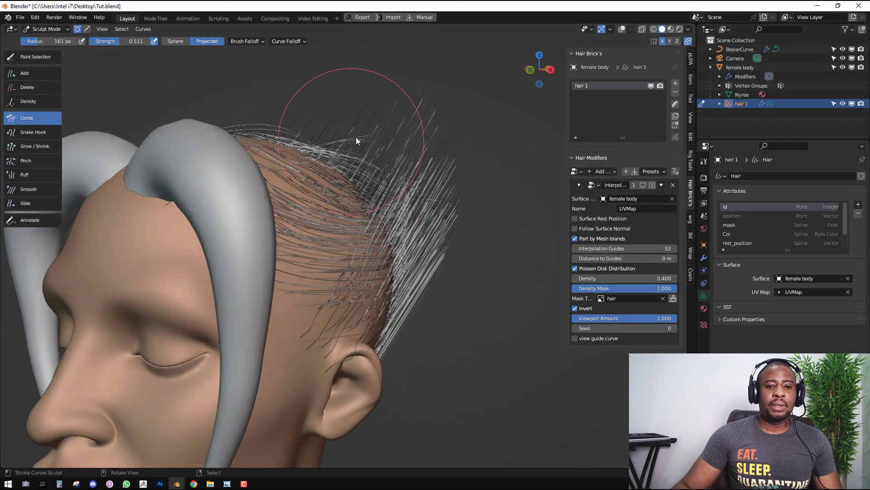
{"action": "mouse_move", "coordinate": [362, 119]}
{"action": "left_mouse_down"}
{"action": "mouse_move", "coordinate": [420, 164]}
{"action": "mouse_move", "coordinate": [406, 185]}
{"action": "left_mouse_up"}
{"action": "left_click_drag", "start_coordinate": [351, 123], "coordinate": [421, 184]}
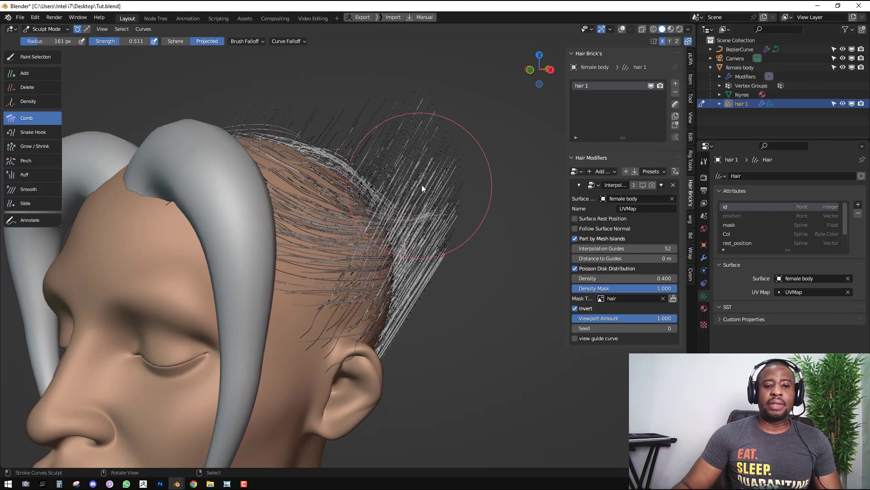
Comb the upper side guides back over the crown
{"action": "mouse_move", "coordinate": [425, 255]}
{"action": "middle_mouse_down"}
{"action": "mouse_move", "coordinate": [384, 257]}
{"action": "mouse_move", "coordinate": [398, 290]}
{"action": "mouse_move", "coordinate": [347, 238]}
{"action": "middle_mouse_up"}
{"action": "mouse_move", "coordinate": [388, 266]}
{"action": "middle_mouse_down"}
{"action": "mouse_move", "coordinate": [345, 221]}
{"action": "mouse_move", "coordinate": [270, 224]}
{"action": "mouse_move", "coordinate": [260, 187]}
{"action": "mouse_move", "coordinate": [281, 184]}
{"action": "mouse_move", "coordinate": [243, 191]}
{"action": "middle_mouse_up"}
{"action": "mouse_move", "coordinate": [243, 191]}
{"action": "left_mouse_down"}
{"action": "mouse_move", "coordinate": [239, 173]}
{"action": "mouse_move", "coordinate": [288, 177]}
{"action": "left_mouse_up"}
{"action": "mouse_move", "coordinate": [325, 191]}
{"action": "middle_mouse_down"}
{"action": "mouse_move", "coordinate": [413, 204]}
{"action": "mouse_move", "coordinate": [399, 190]}
{"action": "mouse_move", "coordinate": [329, 227]}
{"action": "mouse_move", "coordinate": [311, 224]}
{"action": "mouse_move", "coordinate": [299, 203]}
{"action": "mouse_move", "coordinate": [344, 218]}
{"action": "mouse_move", "coordinate": [316, 244]}
{"action": "mouse_move", "coordinate": [330, 277]}
{"action": "mouse_move", "coordinate": [423, 271]}
{"action": "middle_mouse_up"}
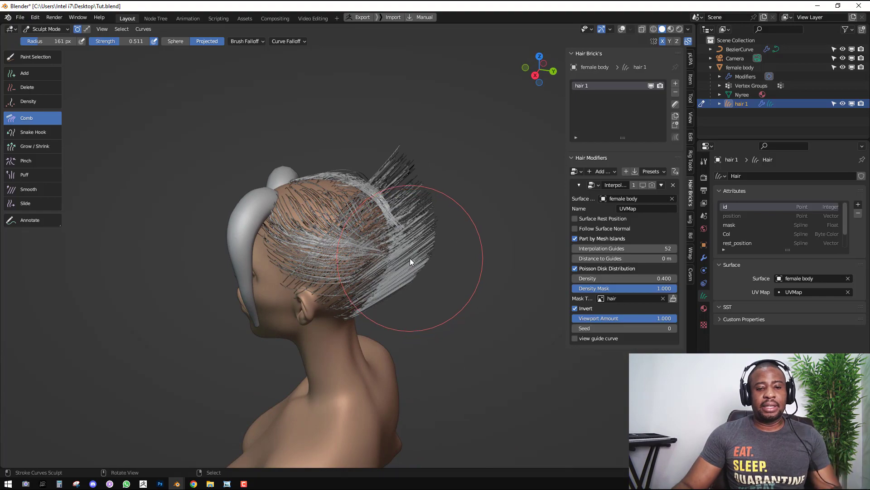
Sweep the guides above the ear straight backward, checking the flow around the head with overlays toggled
{"action": "key", "text": "alt+shift+z"}
{"action": "middle_click_drag", "start_coordinate": [401, 254], "coordinate": [409, 241]}
{"action": "key", "text": "alt+shift+z"}
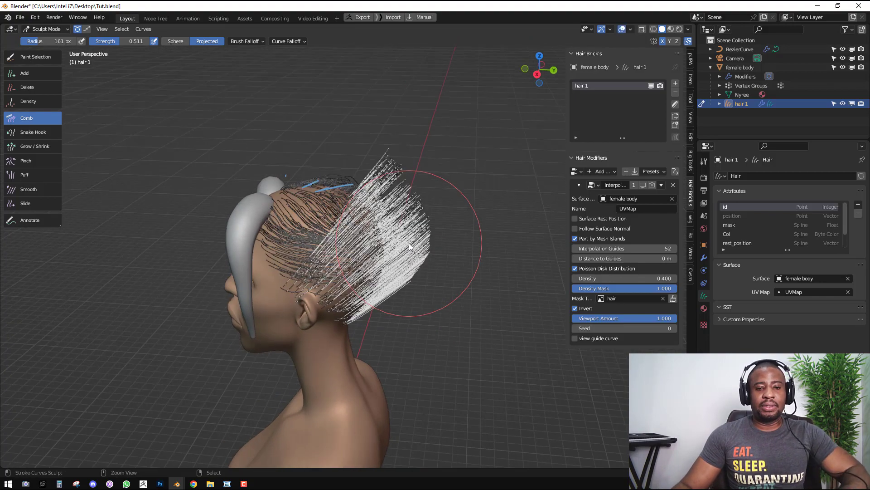
{"action": "middle_click_drag", "start_coordinate": [372, 217], "coordinate": [341, 206]}
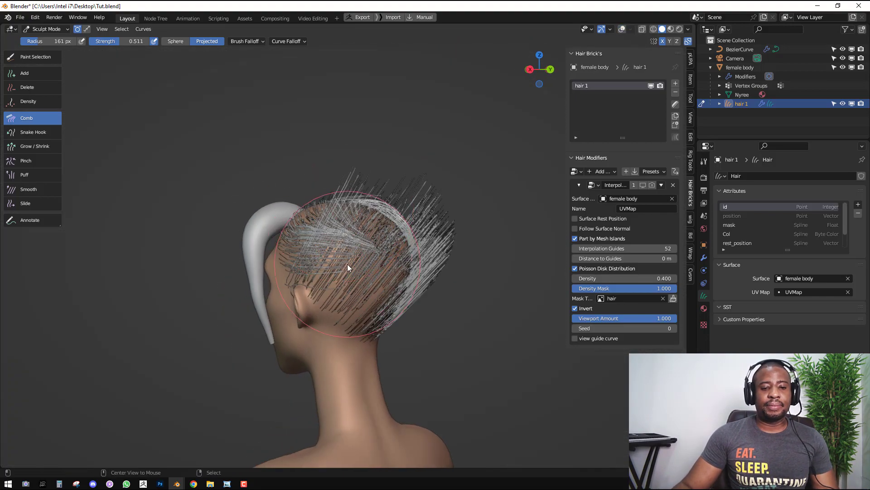
{"action": "mouse_move", "coordinate": [340, 260]}
{"action": "middle_mouse_down"}
{"action": "mouse_move", "coordinate": [368, 280]}
{"action": "mouse_move", "coordinate": [322, 264]}
{"action": "middle_mouse_up"}
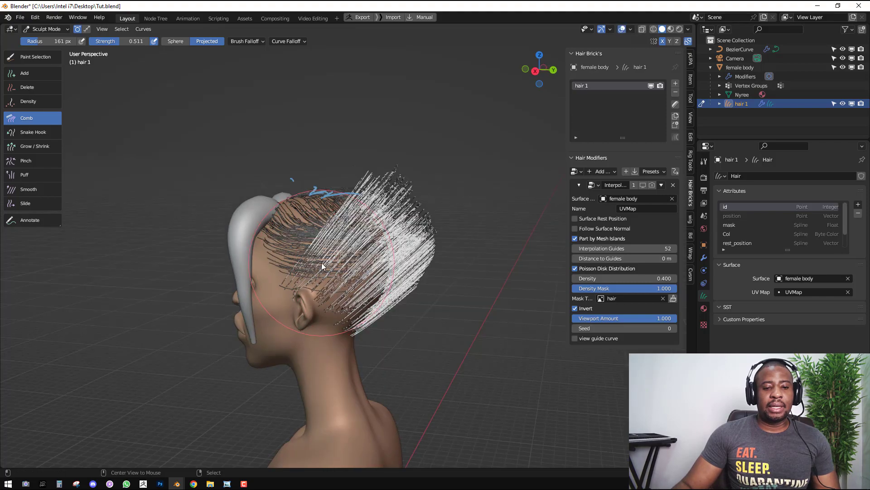
{"action": "left_click_drag", "start_coordinate": [301, 226], "coordinate": [358, 226]}
{"action": "mouse_move", "coordinate": [358, 227]}
{"action": "middle_mouse_down"}
{"action": "mouse_move", "coordinate": [388, 269]}
{"action": "mouse_move", "coordinate": [384, 304]}
{"action": "mouse_move", "coordinate": [339, 299]}
{"action": "mouse_move", "coordinate": [317, 270]}
{"action": "middle_mouse_up"}
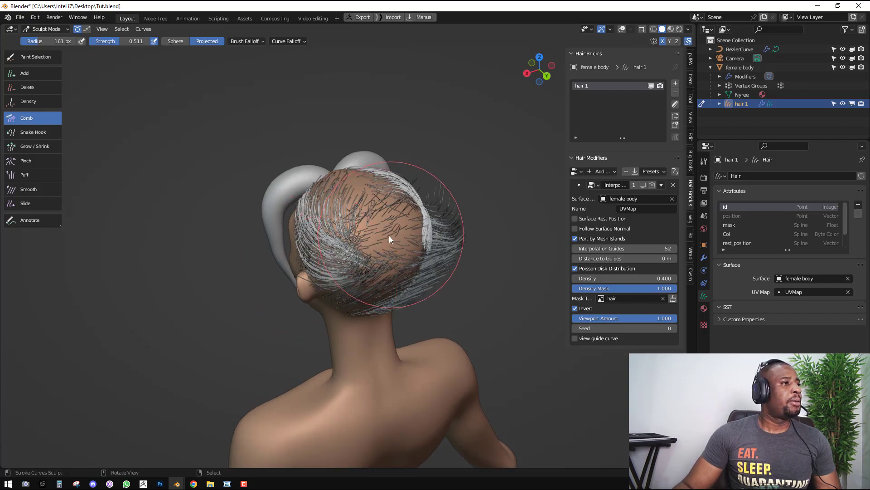
{"action": "middle_click_drag", "start_coordinate": [389, 235], "coordinate": [336, 129]}
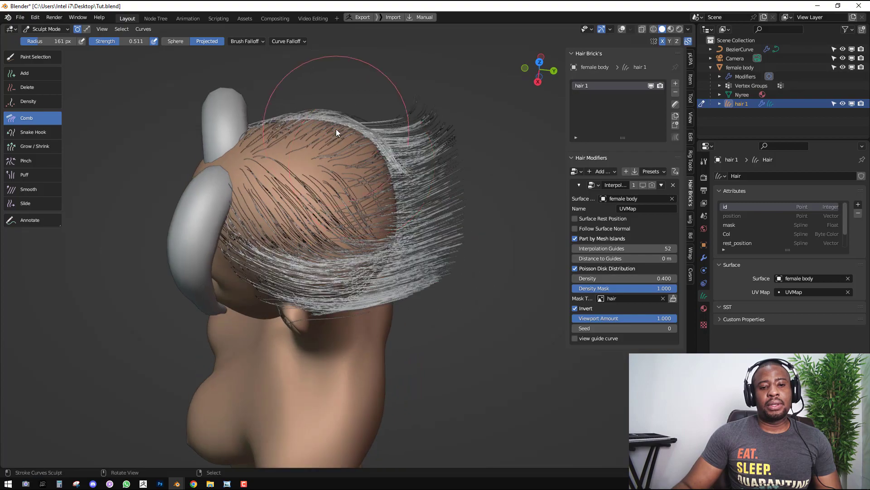
Enlarge the Comb radius to 233 px and comb the crown guides back and down over the rear of the head
{"action": "middle_click_drag", "start_coordinate": [419, 189], "coordinate": [417, 171]}
{"action": "key", "text": "f"}
{"action": "left_click", "coordinate": [407, 193]}
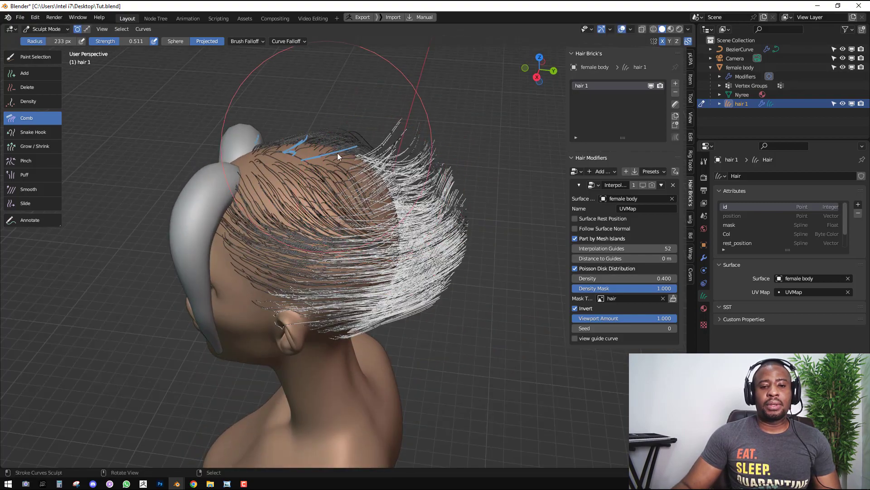
{"action": "left_click_drag", "start_coordinate": [334, 153], "coordinate": [436, 206]}
{"action": "left_click_drag", "start_coordinate": [349, 168], "coordinate": [400, 192]}
{"action": "mouse_move", "coordinate": [400, 190]}
{"action": "middle_mouse_down"}
{"action": "mouse_move", "coordinate": [423, 167]}
{"action": "mouse_move", "coordinate": [424, 147]}
{"action": "middle_mouse_up"}
{"action": "middle_click_drag", "start_coordinate": [352, 179], "coordinate": [346, 186]}
{"action": "mouse_move", "coordinate": [394, 189]}
{"action": "left_mouse_down"}
{"action": "mouse_move", "coordinate": [382, 147]}
{"action": "mouse_move", "coordinate": [399, 174]}
{"action": "left_mouse_up"}
{"action": "mouse_move", "coordinate": [347, 164]}
{"action": "left_mouse_down"}
{"action": "mouse_move", "coordinate": [390, 199]}
{"action": "mouse_move", "coordinate": [393, 192]}
{"action": "left_mouse_up"}
Set the Comb radius to 163 px and strength to 1.000, and smooth the crown guides down toward the back
{"action": "key", "text": "f"}
{"action": "left_click", "coordinate": [354, 168]}
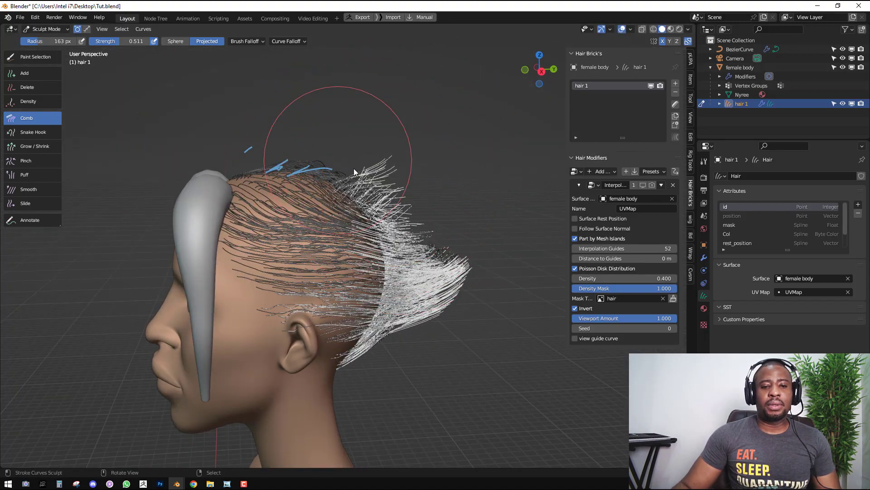
{"action": "left_click_drag", "start_coordinate": [137, 40], "coordinate": [157, 41]}
{"action": "mouse_move", "coordinate": [290, 129]}
{"action": "left_mouse_down"}
{"action": "mouse_move", "coordinate": [380, 200]}
{"action": "mouse_move", "coordinate": [395, 197]}
{"action": "left_mouse_up"}
{"action": "mouse_move", "coordinate": [395, 197]}
{"action": "middle_mouse_down"}
{"action": "mouse_move", "coordinate": [380, 213]}
{"action": "mouse_move", "coordinate": [340, 171]}
{"action": "middle_mouse_up"}
{"action": "mouse_move", "coordinate": [340, 172]}
{"action": "left_mouse_down"}
{"action": "mouse_move", "coordinate": [438, 178]}
{"action": "mouse_move", "coordinate": [344, 146]}
{"action": "mouse_move", "coordinate": [432, 158]}
{"action": "left_mouse_up"}
{"action": "mouse_move", "coordinate": [432, 159]}
{"action": "middle_mouse_down"}
{"action": "mouse_move", "coordinate": [390, 135]}
{"action": "mouse_move", "coordinate": [394, 148]}
{"action": "middle_mouse_up"}
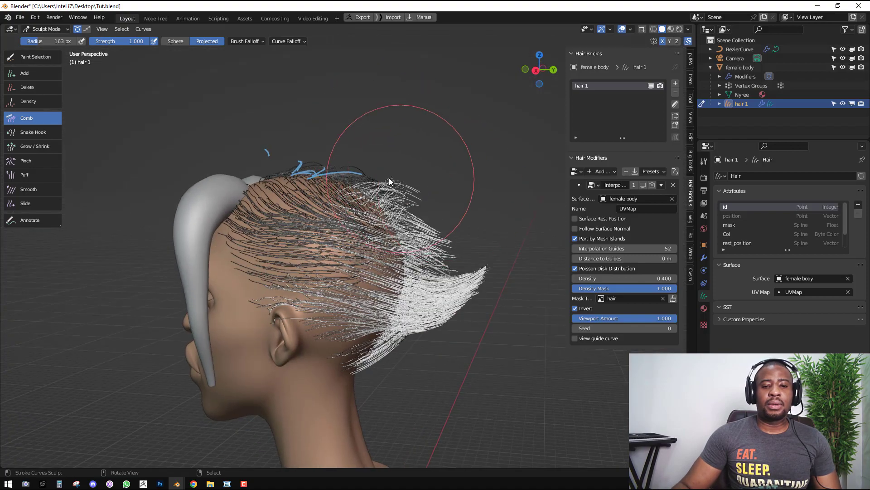
{"action": "mouse_move", "coordinate": [389, 178]}
{"action": "left_mouse_down"}
{"action": "mouse_move", "coordinate": [431, 208]}
{"action": "mouse_move", "coordinate": [385, 159]}
{"action": "mouse_move", "coordinate": [407, 204]}
{"action": "left_mouse_up"}
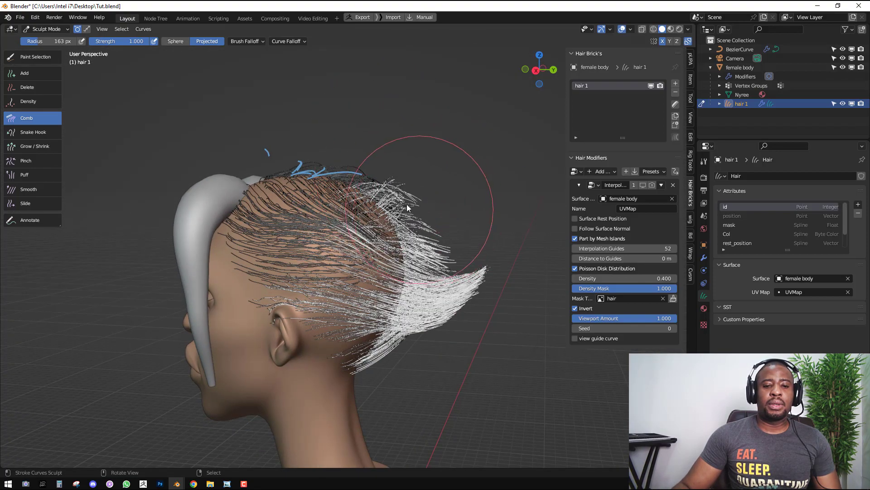
Comb the guides at the side and behind the ear down close to the scalp
{"action": "mouse_move", "coordinate": [407, 204]}
{"action": "middle_mouse_down"}
{"action": "mouse_move", "coordinate": [353, 201]}
{"action": "mouse_move", "coordinate": [358, 235]}
{"action": "mouse_move", "coordinate": [310, 263]}
{"action": "middle_mouse_up"}
{"action": "left_click_drag", "start_coordinate": [309, 262], "coordinate": [299, 287]}
{"action": "middle_click_drag", "start_coordinate": [299, 287], "coordinate": [355, 250]}
{"action": "mouse_move", "coordinate": [355, 250]}
{"action": "left_mouse_down"}
{"action": "mouse_move", "coordinate": [257, 335]}
{"action": "mouse_move", "coordinate": [288, 293]}
{"action": "mouse_move", "coordinate": [282, 309]}
{"action": "mouse_move", "coordinate": [281, 294]}
{"action": "left_mouse_up"}
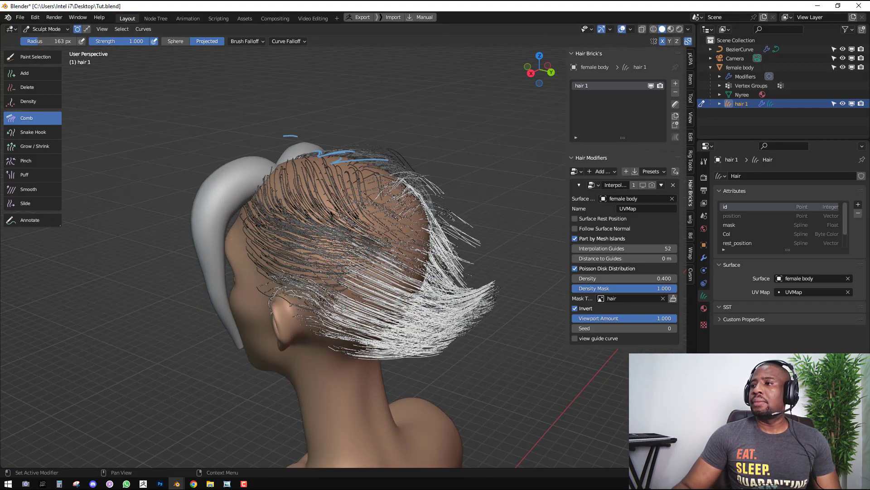
With a Comb radius of 154 px, pull the rear guides together toward the gathering point behind the head
{"action": "mouse_move", "coordinate": [281, 294]}
{"action": "middle_mouse_down"}
{"action": "mouse_move", "coordinate": [418, 248]}
{"action": "mouse_move", "coordinate": [358, 268]}
{"action": "middle_mouse_up"}
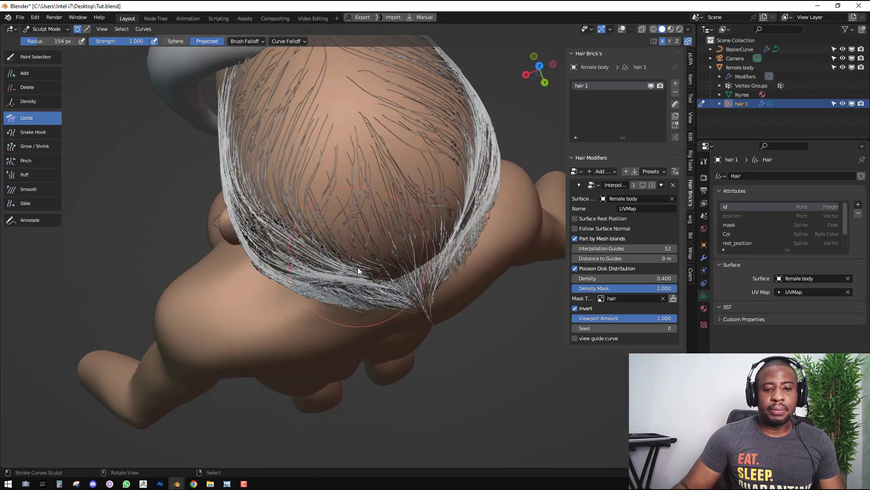
{"action": "left_click_drag", "start_coordinate": [386, 313], "coordinate": [447, 308]}
{"action": "mouse_move", "coordinate": [447, 308]}
{"action": "middle_mouse_down"}
{"action": "mouse_move", "coordinate": [347, 270]}
{"action": "mouse_move", "coordinate": [383, 185]}
{"action": "mouse_move", "coordinate": [338, 221]}
{"action": "mouse_move", "coordinate": [439, 138]}
{"action": "middle_mouse_up"}
{"action": "mouse_move", "coordinate": [439, 141]}
{"action": "left_mouse_down"}
{"action": "mouse_move", "coordinate": [400, 125]}
{"action": "mouse_move", "coordinate": [382, 132]}
{"action": "left_mouse_up"}
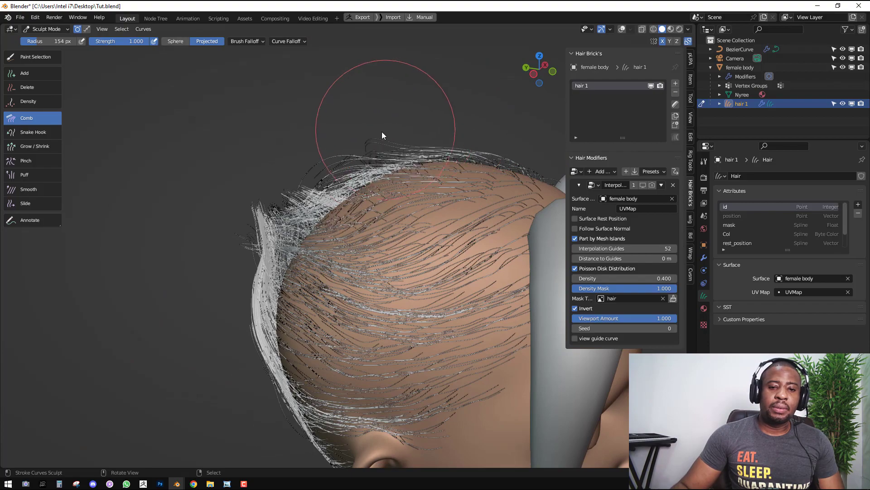
Reduce the Comb radius to 125 px and comb the loose crown and back guides into one ponytail gathering point
{"action": "mouse_move", "coordinate": [382, 131]}
{"action": "middle_mouse_down"}
{"action": "mouse_move", "coordinate": [404, 145]}
{"action": "mouse_move", "coordinate": [358, 220]}
{"action": "mouse_move", "coordinate": [335, 211]}
{"action": "mouse_move", "coordinate": [415, 238]}
{"action": "mouse_move", "coordinate": [439, 209]}
{"action": "middle_mouse_up"}
{"action": "key", "text": "f"}
{"action": "left_click", "coordinate": [380, 146]}
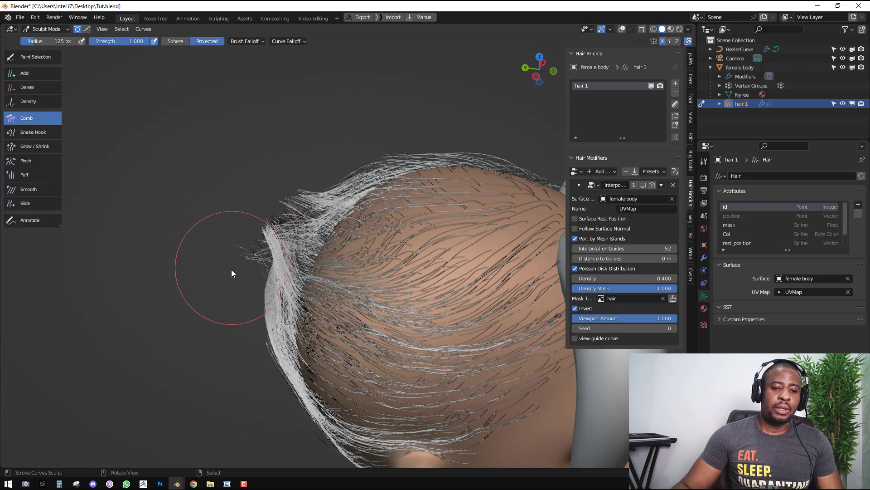
{"action": "left_click_drag", "start_coordinate": [247, 243], "coordinate": [265, 227]}
{"action": "mouse_move", "coordinate": [311, 136]}
{"action": "left_mouse_down"}
{"action": "mouse_move", "coordinate": [285, 178]}
{"action": "mouse_move", "coordinate": [316, 160]}
{"action": "mouse_move", "coordinate": [290, 194]}
{"action": "left_mouse_up"}
{"action": "mouse_move", "coordinate": [345, 175]}
{"action": "middle_mouse_down"}
{"action": "mouse_move", "coordinate": [370, 210]}
{"action": "mouse_move", "coordinate": [263, 192]}
{"action": "mouse_move", "coordinate": [348, 162]}
{"action": "middle_mouse_up"}
{"action": "mouse_move", "coordinate": [325, 94]}
{"action": "left_mouse_down"}
{"action": "mouse_move", "coordinate": [346, 126]}
{"action": "mouse_move", "coordinate": [396, 156]}
{"action": "left_mouse_up"}
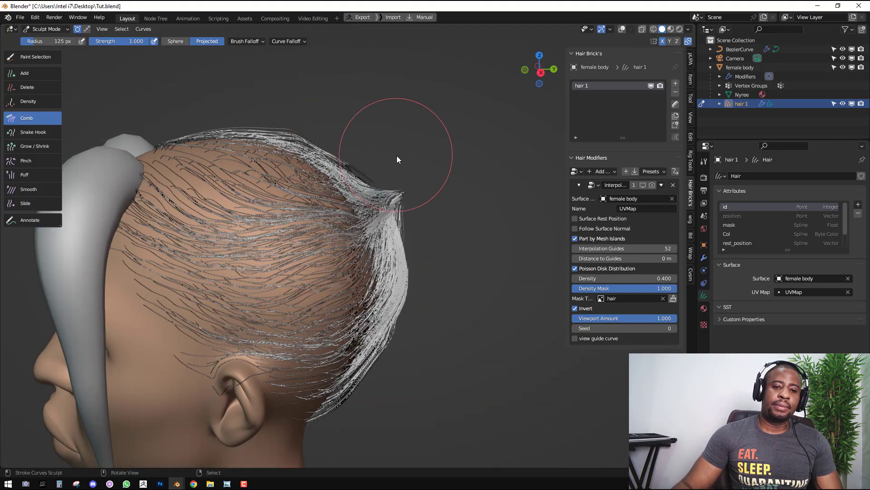
{"action": "left_click_drag", "start_coordinate": [287, 89], "coordinate": [330, 115]}
Turn on the Interpolate modifier's viewport display and frame the front parting from above
{"action": "middle_click_drag", "start_coordinate": [381, 150], "coordinate": [387, 255]}
{"action": "scroll", "coordinate": [372, 142], "scroll_direction": "down", "scroll_amount": 2}
{"action": "left_click", "coordinate": [643, 185]}
{"action": "scroll", "coordinate": [389, 205], "scroll_direction": "up", "scroll_amount": 3}
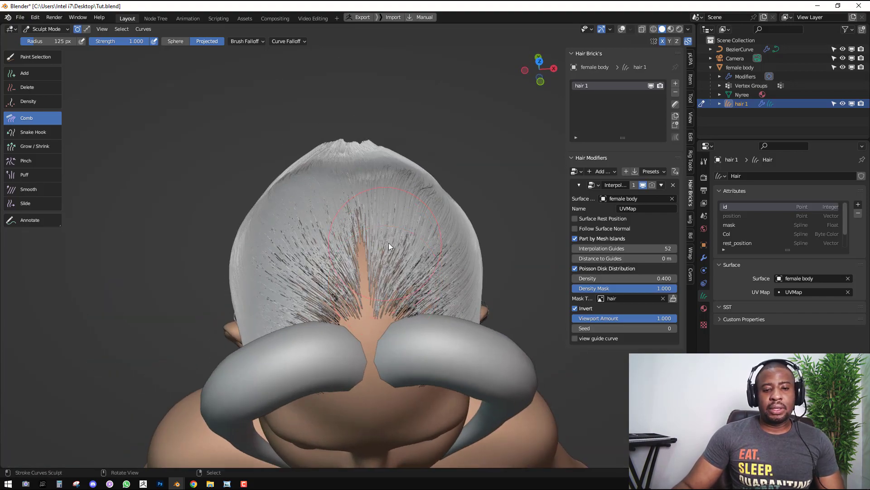
Comb the hair beside the front parting with the Sphere brush shape, and return the brush to Projected
{"action": "left_click", "coordinate": [186, 41]}
{"action": "scroll", "coordinate": [396, 254], "scroll_direction": "up", "scroll_amount": 2}
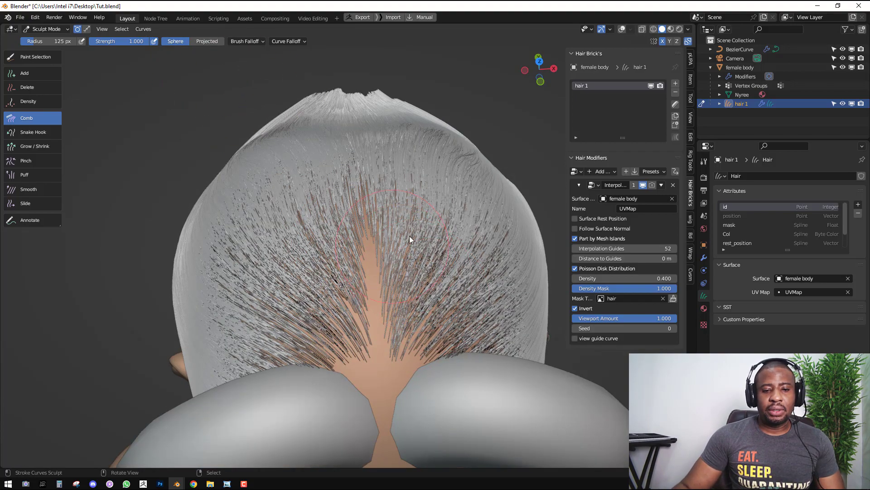
{"action": "mouse_move", "coordinate": [410, 235]}
{"action": "left_mouse_down"}
{"action": "mouse_move", "coordinate": [431, 224]}
{"action": "mouse_move", "coordinate": [419, 225]}
{"action": "left_mouse_up"}
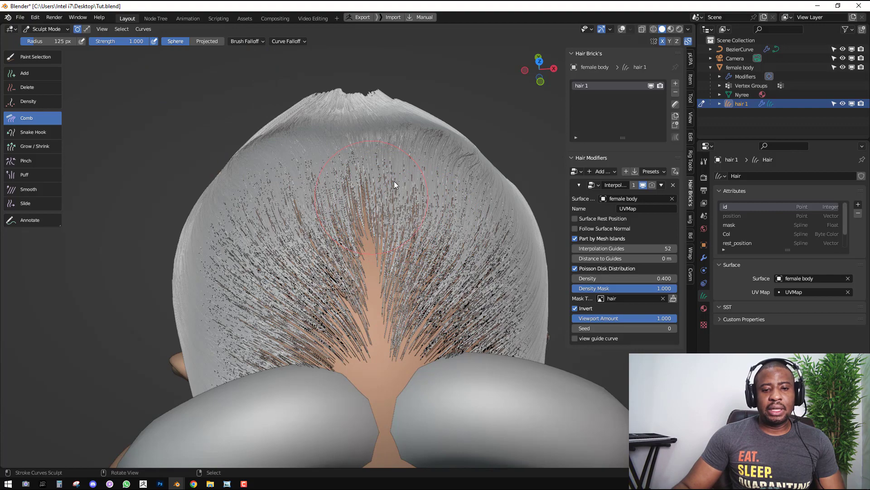
{"action": "mouse_move", "coordinate": [401, 191]}
{"action": "middle_mouse_down"}
{"action": "mouse_move", "coordinate": [438, 232]}
{"action": "mouse_move", "coordinate": [392, 219]}
{"action": "mouse_move", "coordinate": [270, 225]}
{"action": "mouse_move", "coordinate": [386, 239]}
{"action": "middle_mouse_up"}
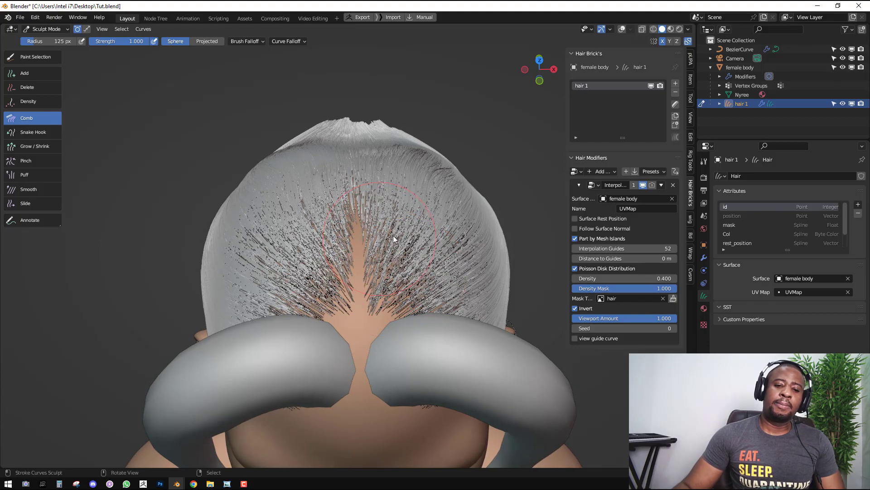
{"action": "middle_click_drag", "start_coordinate": [452, 247], "coordinate": [353, 173]}
{"action": "left_click", "coordinate": [206, 41]}
Set the Interpolate modifier's Poisson disk Density to 0.2
{"action": "mouse_move", "coordinate": [295, 104]}
{"action": "middle_mouse_down"}
{"action": "mouse_move", "coordinate": [376, 170]}
{"action": "mouse_move", "coordinate": [424, 235]}
{"action": "middle_mouse_up"}
{"action": "key", "text": "KP_7"}
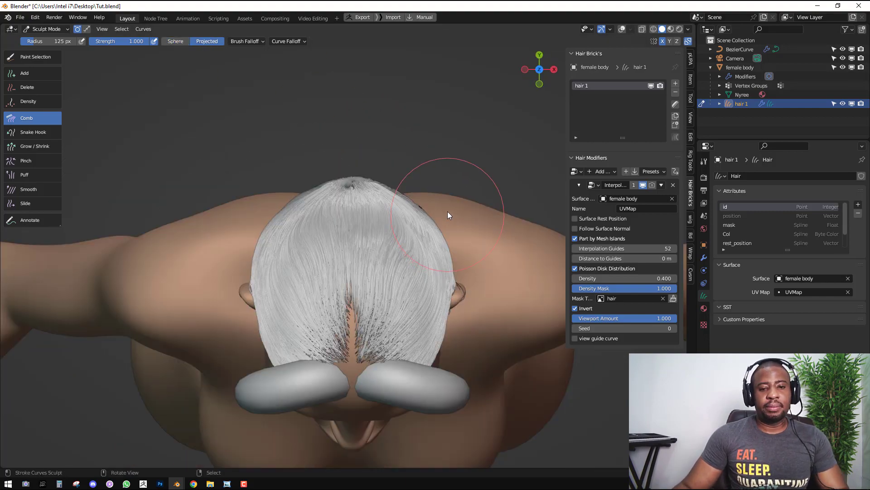
{"action": "left_click", "coordinate": [662, 278]}
{"action": "type", "text": "0.2"}
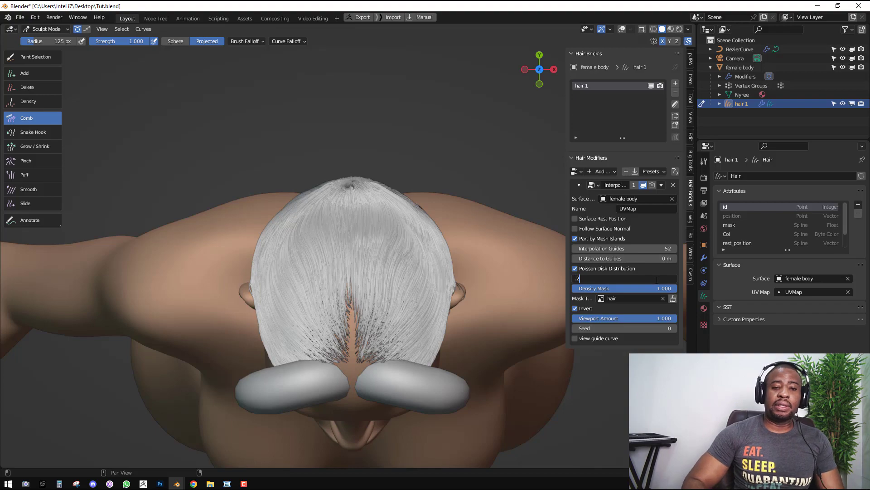
{"action": "key", "text": "Return"}
{"action": "key", "text": "ctrl+Tab"}
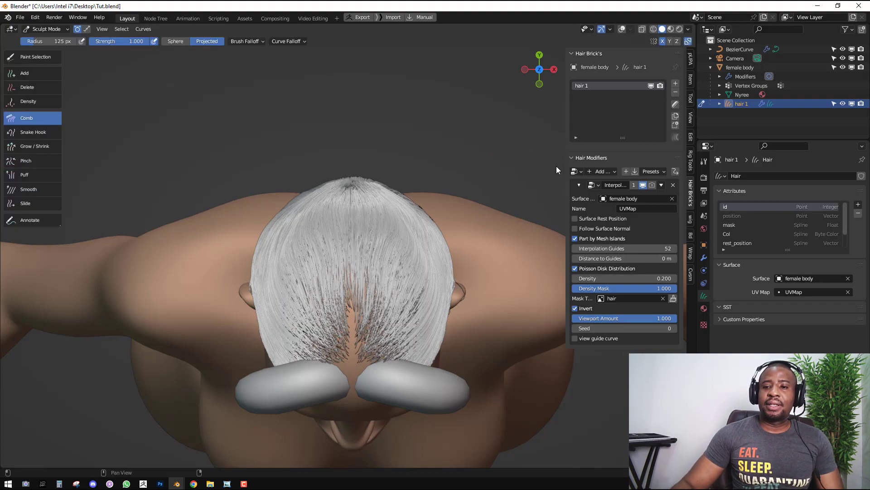
Save Tut.blend and display the render settings down to the Curves section
{"action": "mouse_move", "coordinate": [556, 166]}
{"action": "middle_mouse_down"}
{"action": "mouse_move", "coordinate": [422, 226]}
{"action": "mouse_move", "coordinate": [402, 216]}
{"action": "mouse_move", "coordinate": [407, 248]}
{"action": "middle_mouse_up"}
{"action": "mouse_move", "coordinate": [407, 248]}
{"action": "middle_mouse_down"}
{"action": "mouse_move", "coordinate": [410, 257]}
{"action": "mouse_move", "coordinate": [347, 224]}
{"action": "mouse_move", "coordinate": [346, 275]}
{"action": "mouse_move", "coordinate": [402, 305]}
{"action": "mouse_move", "coordinate": [377, 284]}
{"action": "mouse_move", "coordinate": [247, 307]}
{"action": "middle_mouse_up"}
{"action": "scroll", "coordinate": [412, 257], "scroll_direction": "up", "scroll_amount": 1}
{"action": "key", "text": "KP_1"}
{"action": "left_click", "coordinate": [704, 191]}
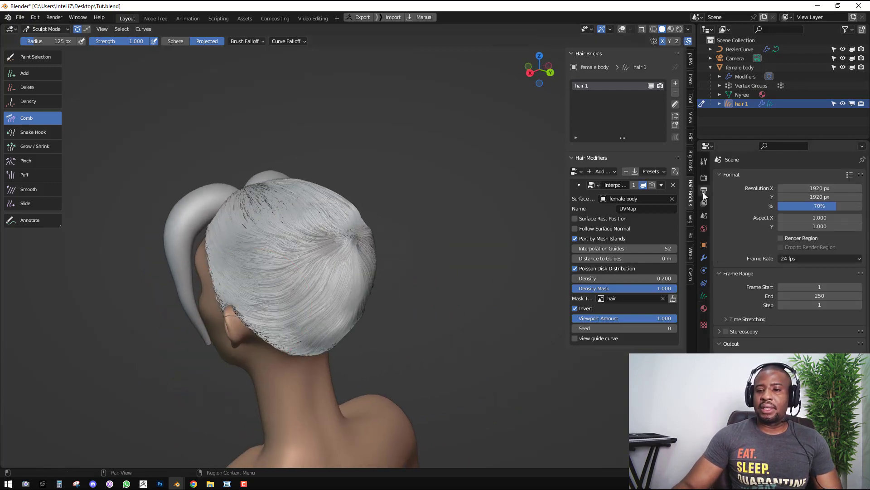
{"action": "key", "text": "ctrl+s"}
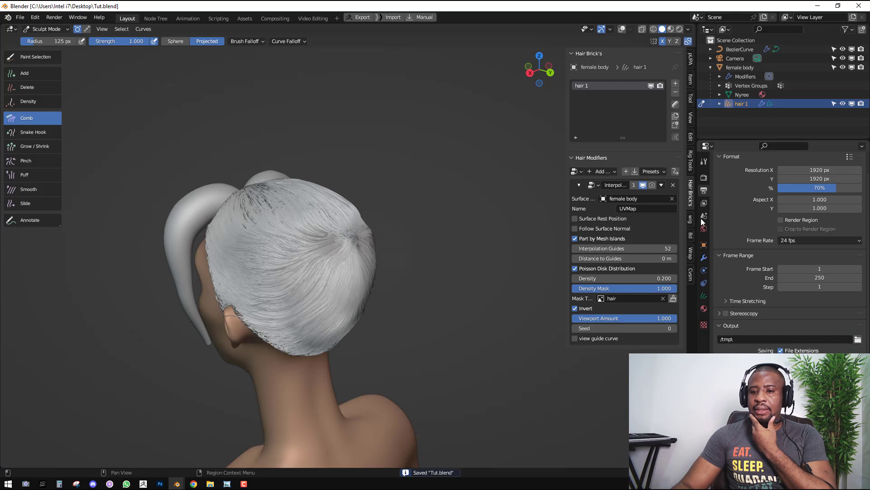
{"action": "left_click", "coordinate": [704, 178]}
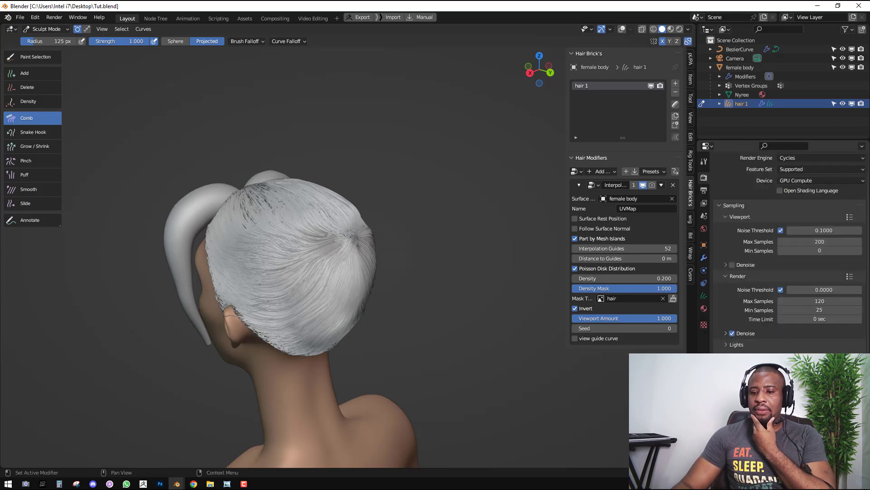
{"action": "scroll", "coordinate": [777, 352], "scroll_direction": "down", "scroll_amount": 3}
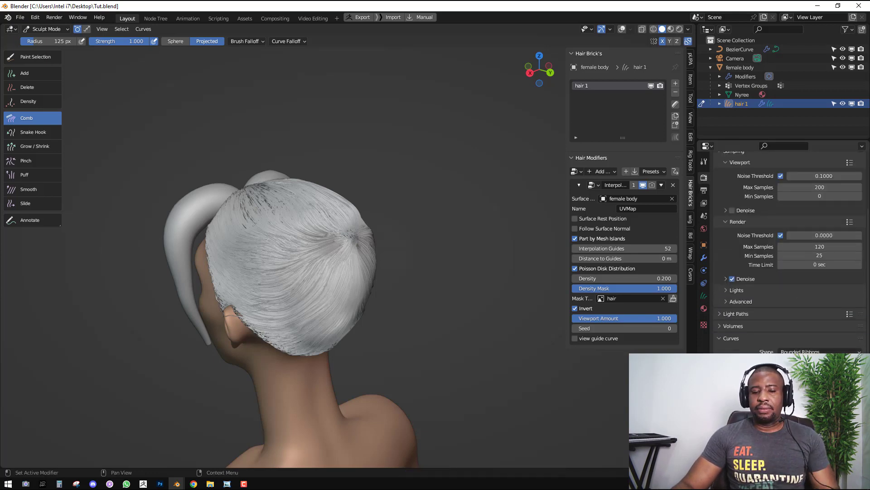
Comb the gathered hair ends at the back of the head into a tighter tip
{"action": "middle_click_drag", "start_coordinate": [360, 253], "coordinate": [435, 254]}
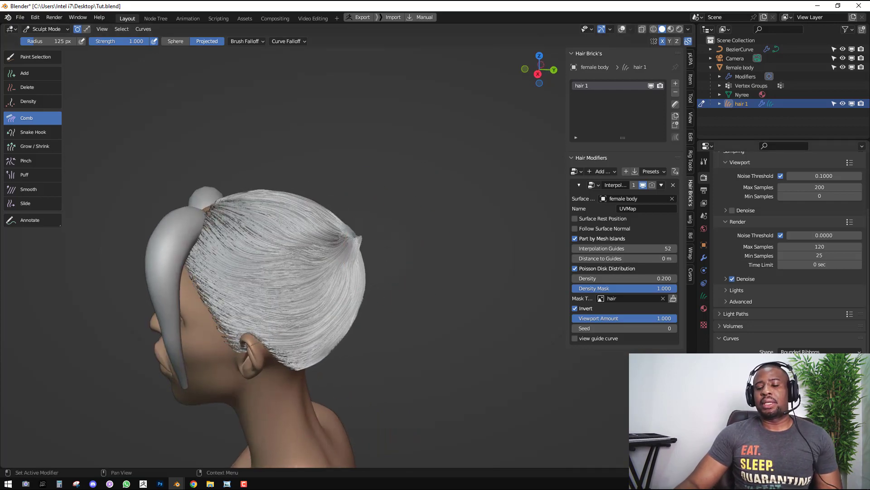
{"action": "middle_click_drag", "start_coordinate": [331, 222], "coordinate": [349, 265]}
{"action": "scroll", "coordinate": [349, 265], "scroll_direction": "up", "scroll_amount": 4}
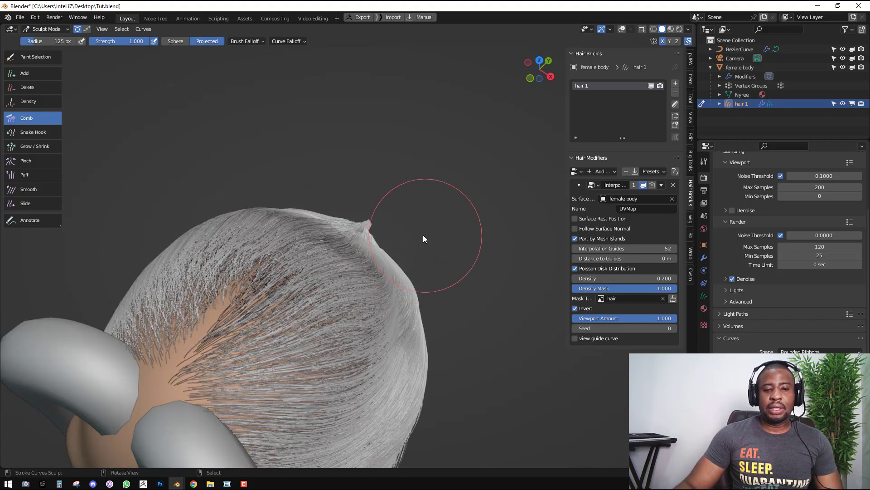
{"action": "mouse_move", "coordinate": [417, 230]}
{"action": "middle_mouse_down"}
{"action": "mouse_move", "coordinate": [461, 275]}
{"action": "mouse_move", "coordinate": [418, 257]}
{"action": "mouse_move", "coordinate": [413, 230]}
{"action": "mouse_move", "coordinate": [354, 191]}
{"action": "mouse_move", "coordinate": [338, 223]}
{"action": "mouse_move", "coordinate": [277, 238]}
{"action": "mouse_move", "coordinate": [371, 198]}
{"action": "mouse_move", "coordinate": [336, 191]}
{"action": "middle_mouse_up"}
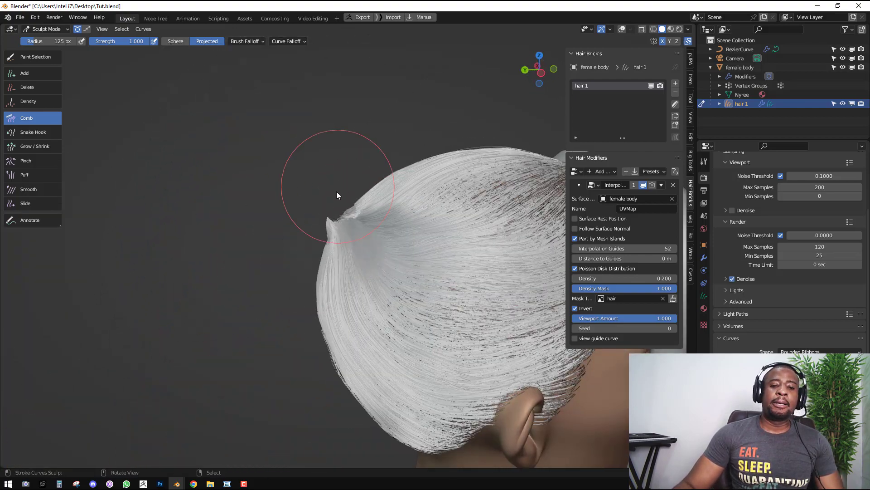
{"action": "left_click_drag", "start_coordinate": [291, 294], "coordinate": [306, 272]}
{"action": "scroll", "coordinate": [310, 257], "scroll_direction": "up", "scroll_amount": 2}
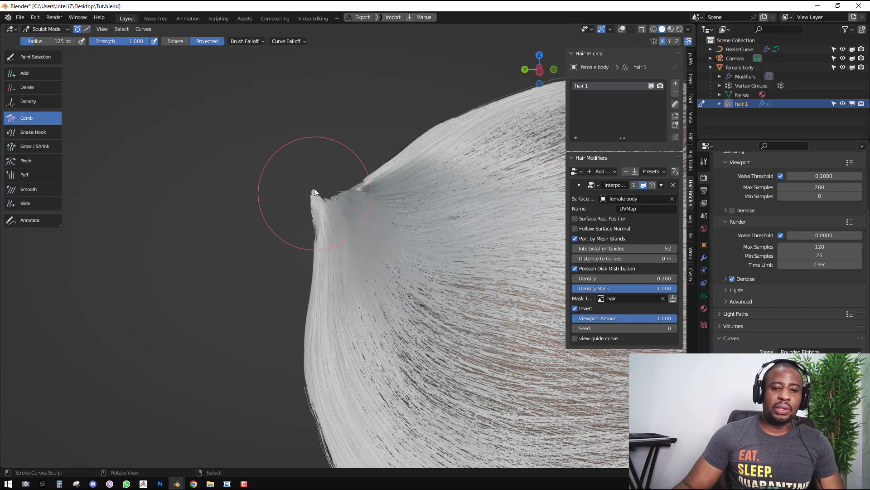
{"action": "left_click_drag", "start_coordinate": [322, 165], "coordinate": [303, 176]}
{"action": "scroll", "coordinate": [317, 183], "scroll_direction": "down", "scroll_amount": 4}
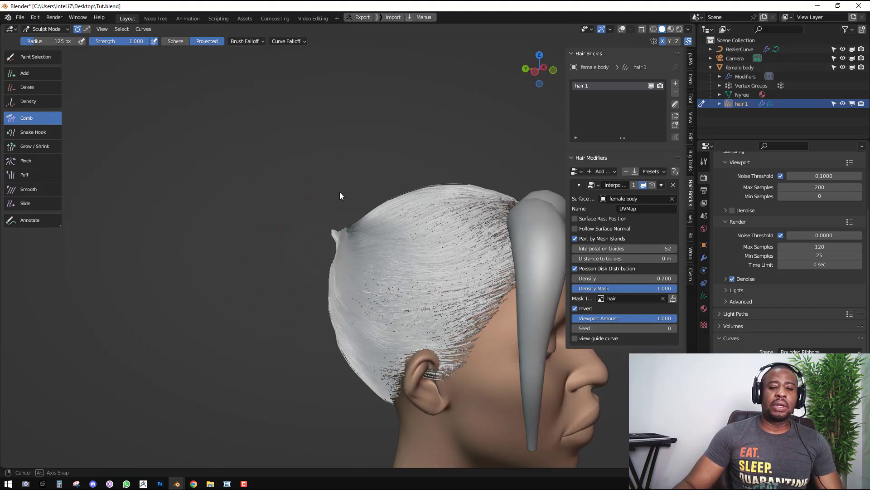
Enlarge the Comb brush radius to 168 px and comb the hair on top of the head back toward the gathering point
{"action": "middle_click_drag", "start_coordinate": [339, 192], "coordinate": [431, 209]}
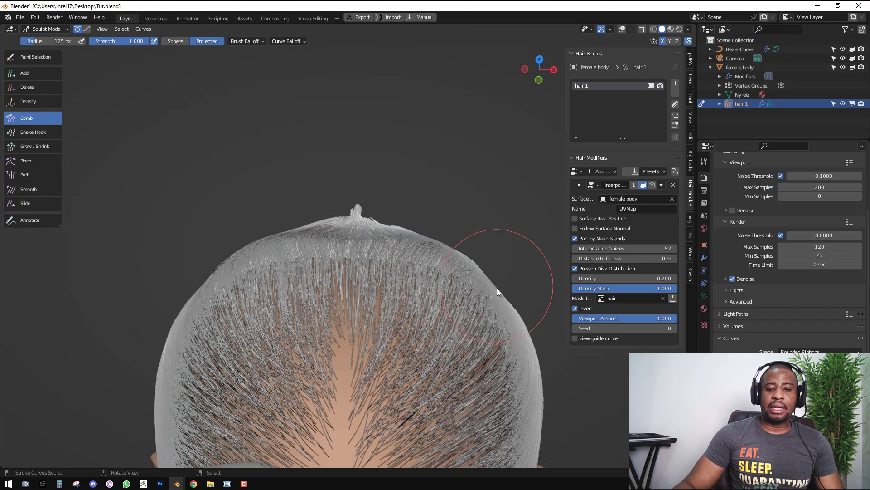
{"action": "scroll", "coordinate": [497, 284], "scroll_direction": "down", "scroll_amount": 5}
{"action": "mouse_move", "coordinate": [495, 281]}
{"action": "middle_mouse_down"}
{"action": "mouse_move", "coordinate": [434, 235]}
{"action": "mouse_move", "coordinate": [365, 243]}
{"action": "mouse_move", "coordinate": [342, 219]}
{"action": "mouse_move", "coordinate": [272, 228]}
{"action": "mouse_move", "coordinate": [277, 222]}
{"action": "middle_mouse_up"}
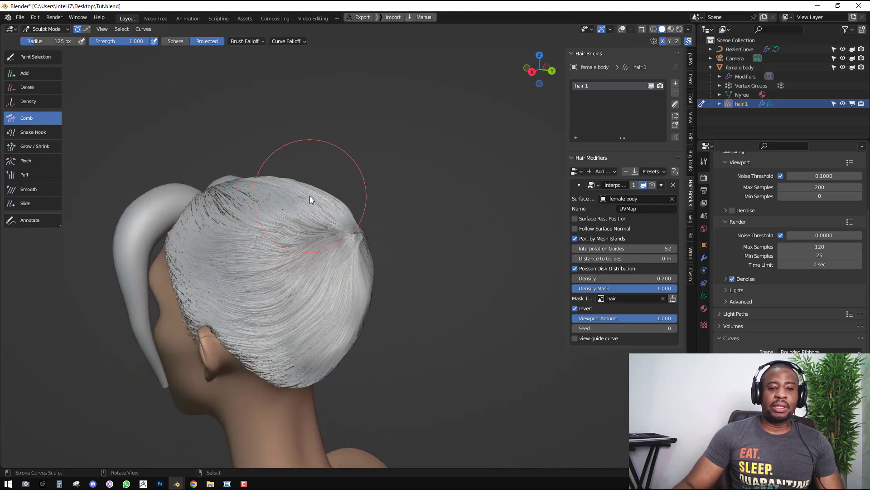
{"action": "key", "text": "f"}
{"action": "left_click", "coordinate": [328, 200]}
{"action": "middle_click_drag", "start_coordinate": [328, 200], "coordinate": [312, 194]}
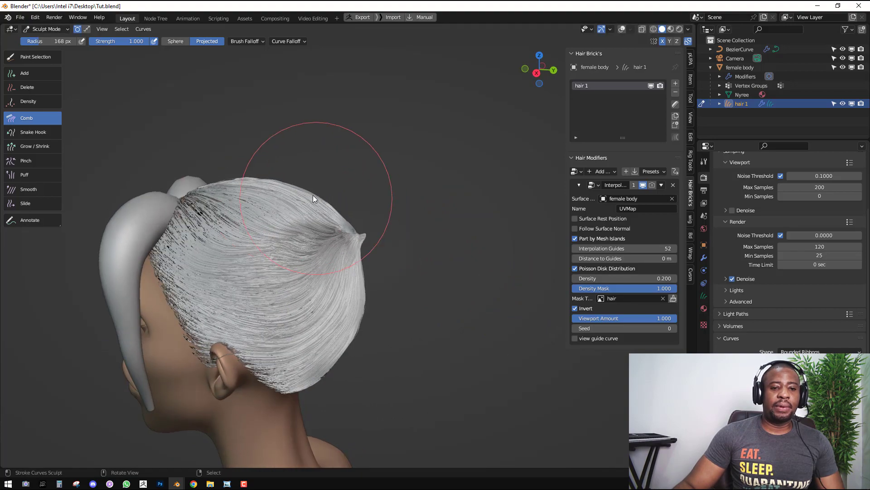
{"action": "mouse_move", "coordinate": [263, 177]}
{"action": "middle_mouse_down"}
{"action": "mouse_move", "coordinate": [293, 193]}
{"action": "mouse_move", "coordinate": [225, 192]}
{"action": "middle_mouse_up"}
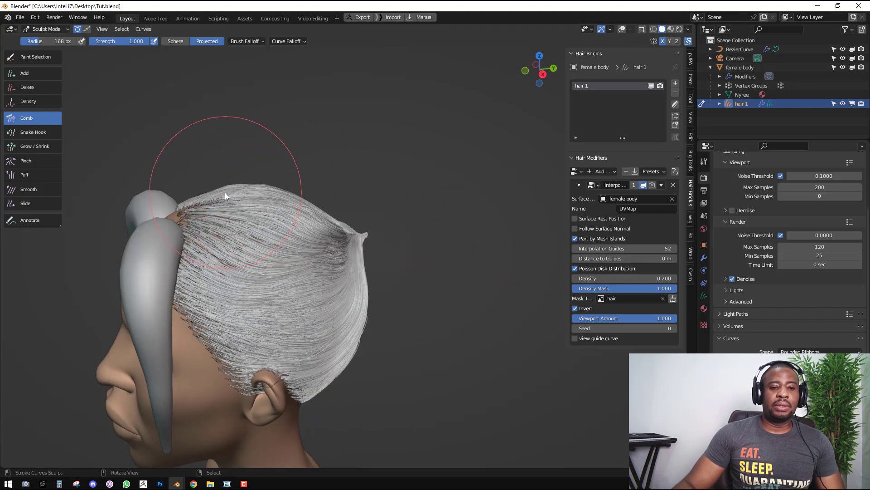
{"action": "left_click_drag", "start_coordinate": [224, 189], "coordinate": [308, 201]}
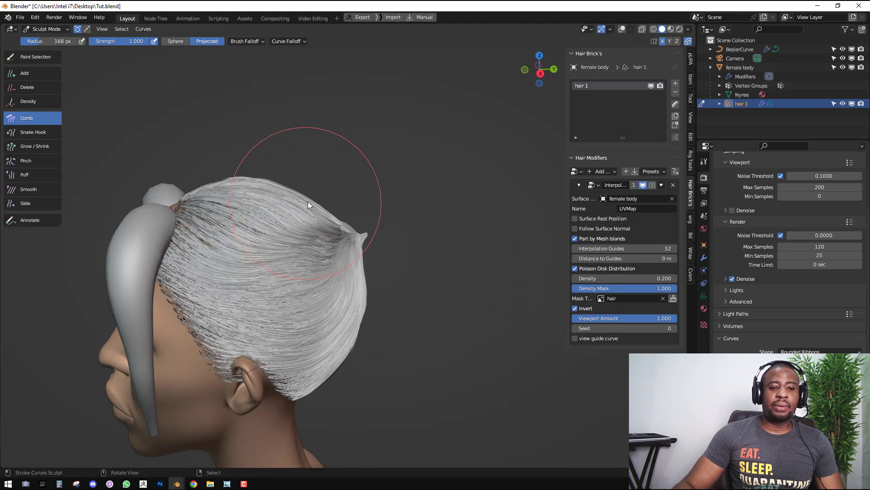
{"action": "mouse_move", "coordinate": [308, 201]}
{"action": "middle_mouse_down"}
{"action": "mouse_move", "coordinate": [377, 229]}
{"action": "mouse_move", "coordinate": [393, 222]}
{"action": "mouse_move", "coordinate": [499, 241]}
{"action": "mouse_move", "coordinate": [441, 244]}
{"action": "mouse_move", "coordinate": [377, 280]}
{"action": "middle_mouse_up"}
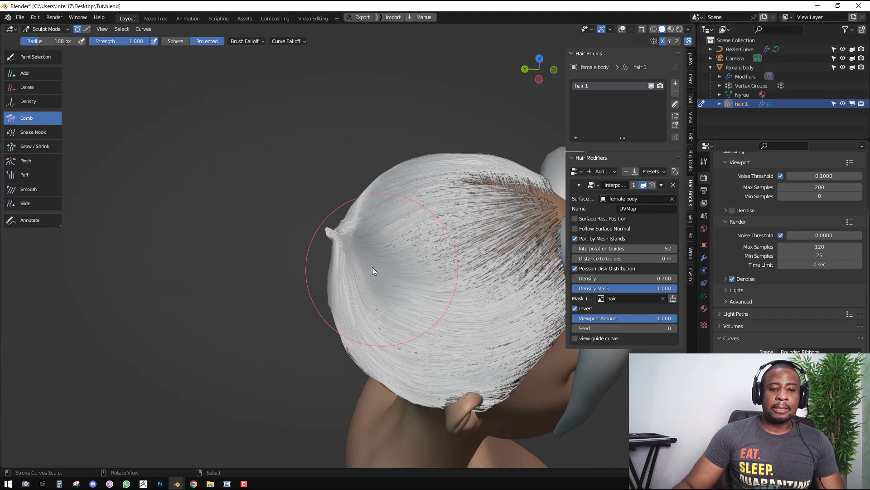
Switch to Object Mode, deselect everything and examine the combed hair around the ear from the side
{"action": "key", "text": "KP_1"}
{"action": "mouse_move", "coordinate": [353, 244]}
{"action": "middle_mouse_down"}
{"action": "mouse_move", "coordinate": [284, 195]}
{"action": "mouse_move", "coordinate": [394, 233]}
{"action": "mouse_move", "coordinate": [426, 275]}
{"action": "mouse_move", "coordinate": [454, 273]}
{"action": "mouse_move", "coordinate": [370, 256]}
{"action": "mouse_move", "coordinate": [305, 257]}
{"action": "mouse_move", "coordinate": [380, 246]}
{"action": "middle_mouse_up"}
{"action": "key", "text": "ctrl+Tab"}
{"action": "left_click", "coordinate": [265, 256]}
{"action": "key", "text": "alt+a"}
{"action": "mouse_move", "coordinate": [426, 271]}
{"action": "middle_mouse_down"}
{"action": "mouse_move", "coordinate": [350, 267]}
{"action": "mouse_move", "coordinate": [319, 311]}
{"action": "mouse_move", "coordinate": [181, 316]}
{"action": "mouse_move", "coordinate": [431, 315]}
{"action": "mouse_move", "coordinate": [414, 320]}
{"action": "middle_mouse_up"}
{"action": "scroll", "coordinate": [414, 319], "scroll_direction": "up", "scroll_amount": 2}
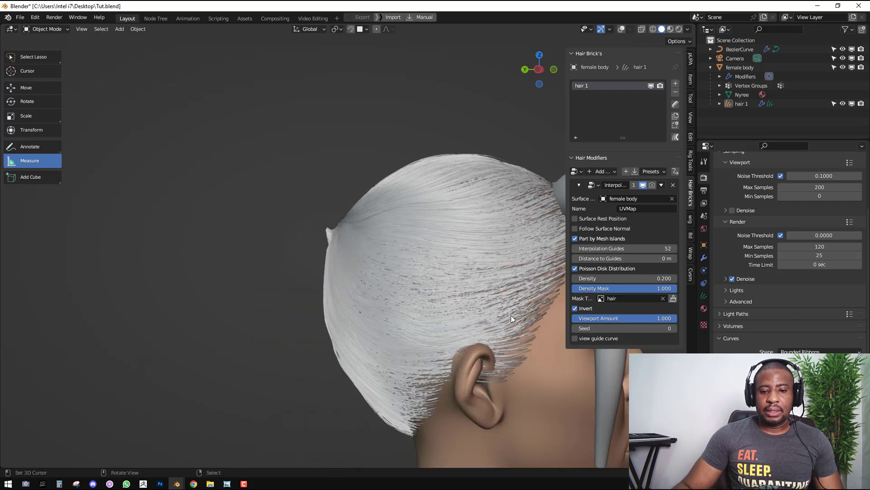
{"action": "middle_click_drag", "start_coordinate": [535, 310], "coordinate": [434, 284], "text": "shift"}
Turn off the Interpolate modifier's viewport display and resume sculpting the hair 1 guides near the ear
{"action": "left_click", "coordinate": [643, 185]}
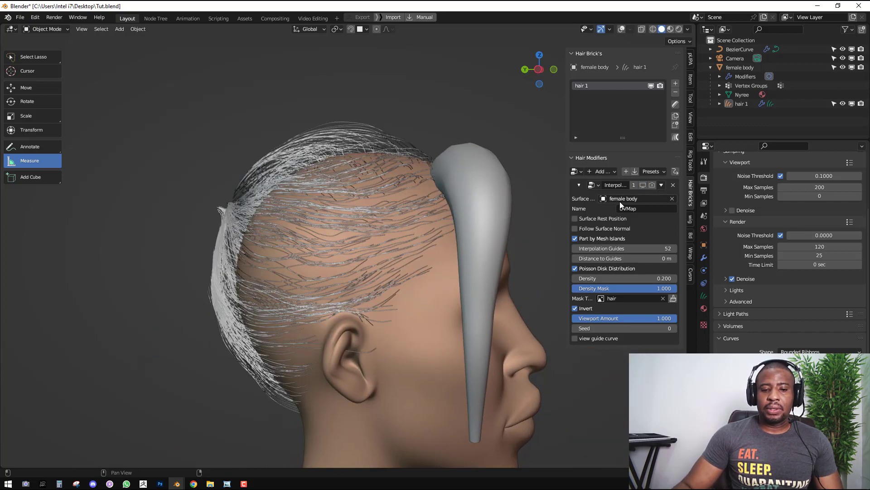
{"action": "left_click", "coordinate": [675, 105]}
{"action": "mouse_move", "coordinate": [408, 222]}
{"action": "middle_mouse_down"}
{"action": "mouse_move", "coordinate": [231, 288]}
{"action": "mouse_move", "coordinate": [194, 254]}
{"action": "mouse_move", "coordinate": [461, 276]}
{"action": "mouse_move", "coordinate": [354, 259]}
{"action": "middle_mouse_up"}
{"action": "scroll", "coordinate": [461, 276], "scroll_direction": "up", "scroll_amount": 3}
{"action": "scroll", "coordinate": [356, 260], "scroll_direction": "up", "scroll_amount": 1}
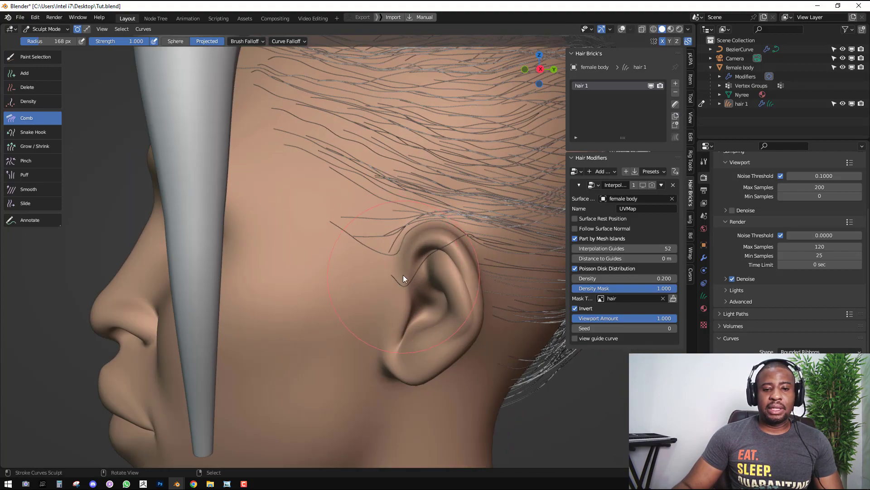
Comb the stray guides in front of the ear up over it using the Sphere brush shape with a 106 px radius
{"action": "key", "text": "shift+space"}
{"action": "left_click", "coordinate": [389, 266]}
{"action": "key", "text": "f"}
{"action": "left_click", "coordinate": [402, 260]}
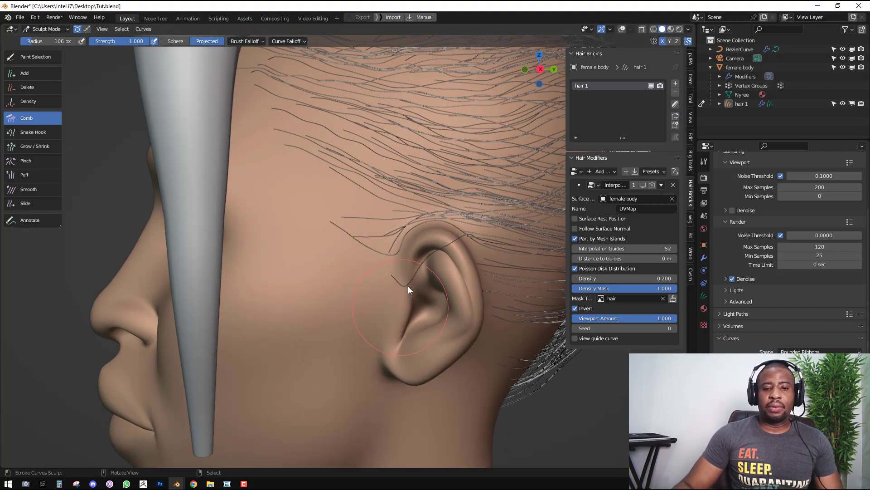
{"action": "mouse_move", "coordinate": [408, 286]}
{"action": "left_mouse_down"}
{"action": "mouse_move", "coordinate": [417, 262]}
{"action": "mouse_move", "coordinate": [387, 230]}
{"action": "mouse_move", "coordinate": [424, 221]}
{"action": "left_mouse_up"}
{"action": "key", "text": "ctrl+z"}
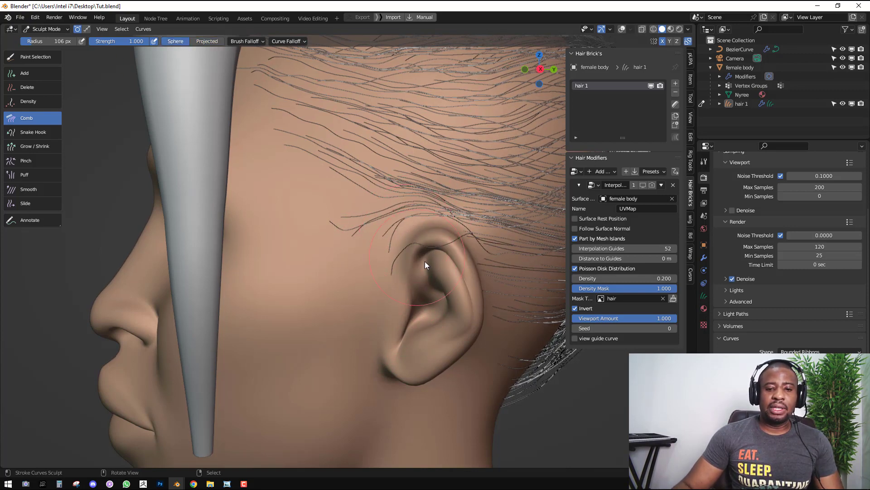
{"action": "mouse_move", "coordinate": [426, 261]}
{"action": "left_mouse_down"}
{"action": "mouse_move", "coordinate": [442, 230]}
{"action": "mouse_move", "coordinate": [420, 249]}
{"action": "mouse_move", "coordinate": [395, 224]}
{"action": "left_mouse_up"}
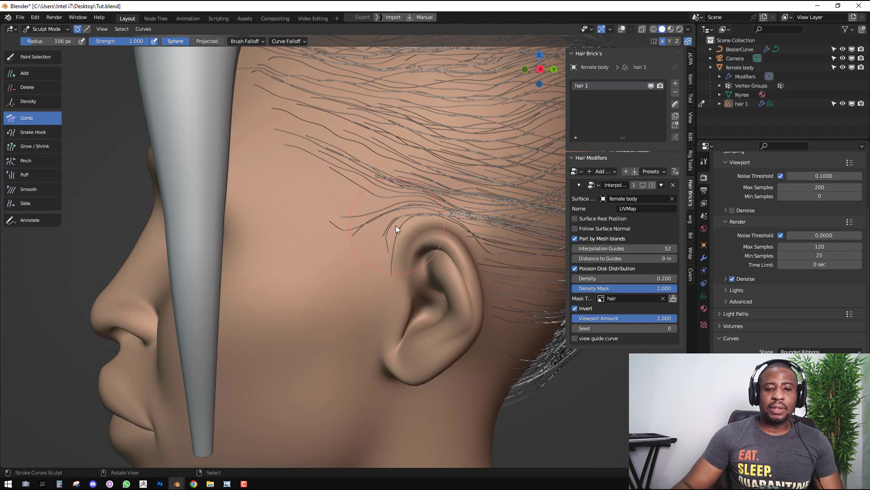
{"action": "mouse_move", "coordinate": [455, 220]}
{"action": "middle_mouse_down"}
{"action": "mouse_move", "coordinate": [483, 259]}
{"action": "mouse_move", "coordinate": [518, 262]}
{"action": "mouse_move", "coordinate": [503, 270]}
{"action": "mouse_move", "coordinate": [422, 246]}
{"action": "middle_mouse_up"}
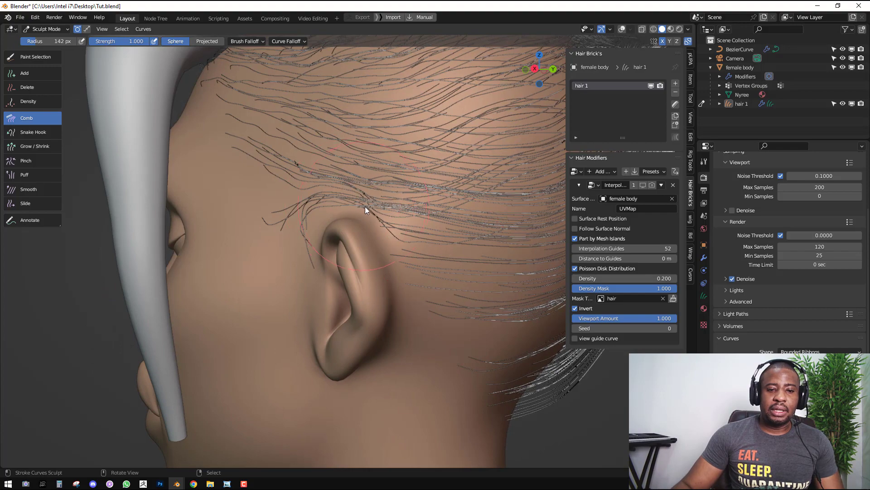
Toggle the Interpolate modifier's viewport display to examine the sideburn hair against its guides in front of the ear
{"action": "left_click", "coordinate": [643, 185]}
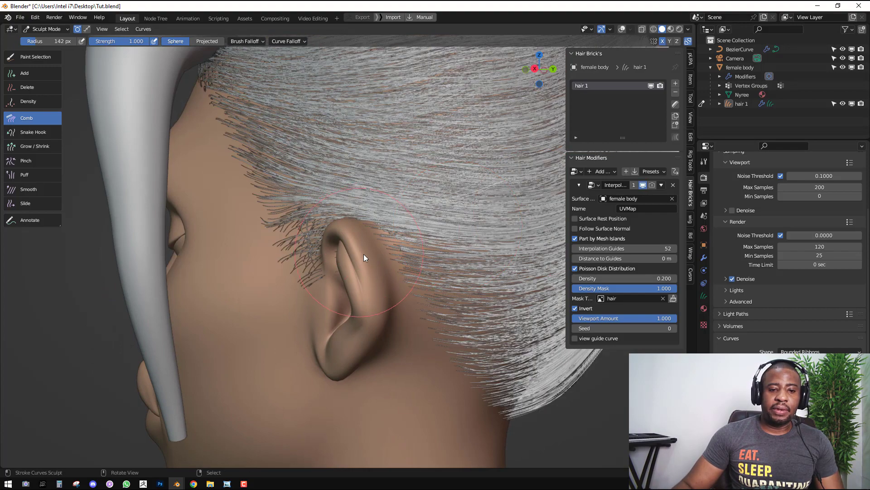
{"action": "middle_click_drag", "start_coordinate": [363, 254], "coordinate": [507, 267]}
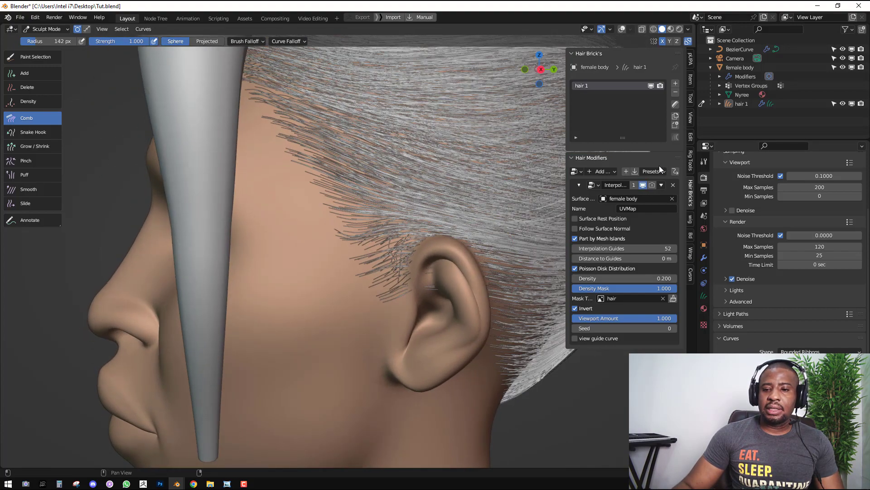
{"action": "left_click", "coordinate": [643, 185]}
{"action": "scroll", "coordinate": [391, 291], "scroll_direction": "down", "scroll_amount": 5}
{"action": "middle_click_drag", "start_coordinate": [391, 291], "coordinate": [375, 241]}
{"action": "scroll", "coordinate": [399, 271], "scroll_direction": "up", "scroll_amount": 2}
{"action": "left_click", "coordinate": [643, 185]}
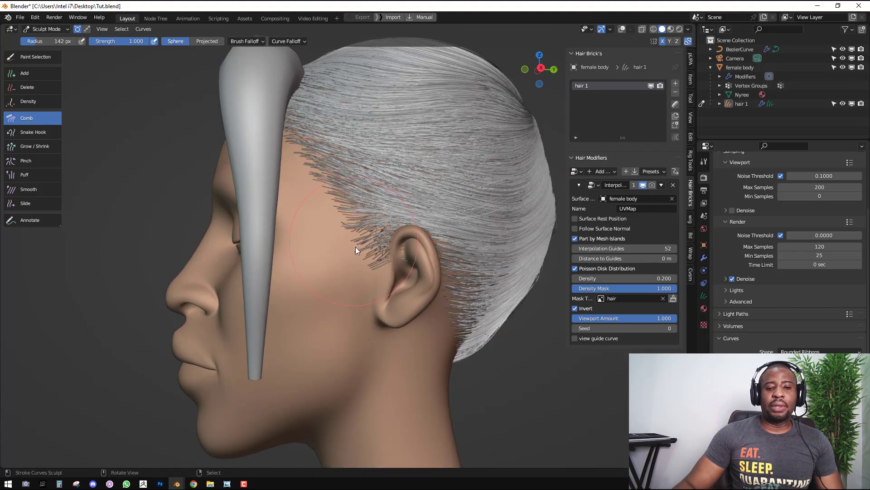
{"action": "scroll", "coordinate": [371, 251], "scroll_direction": "up", "scroll_amount": 2}
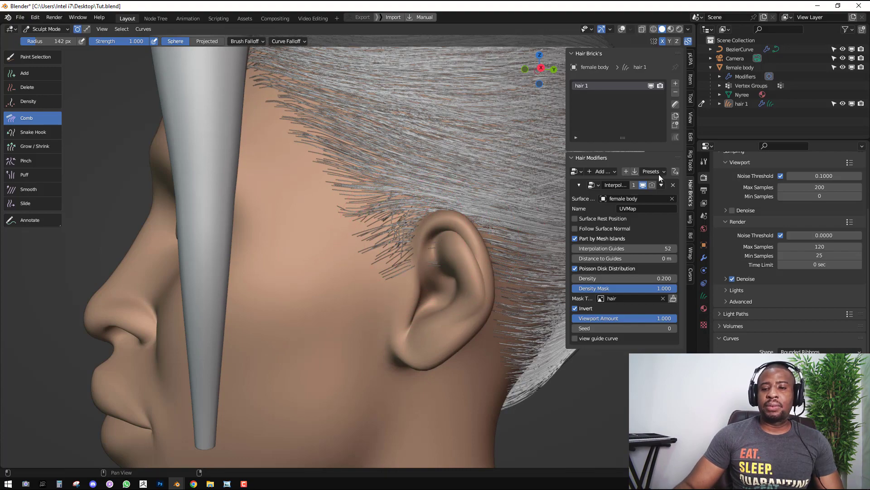
{"action": "left_click", "coordinate": [642, 185]}
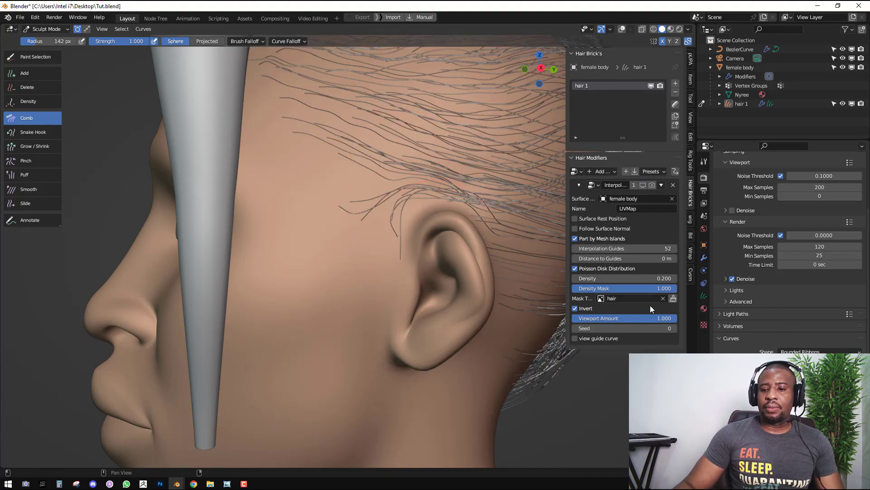
Open the hair mask texture for painting, show the viewport overlays and annotate strand lines across the sideburn area beside the ear
{"action": "left_click", "coordinate": [674, 299]}
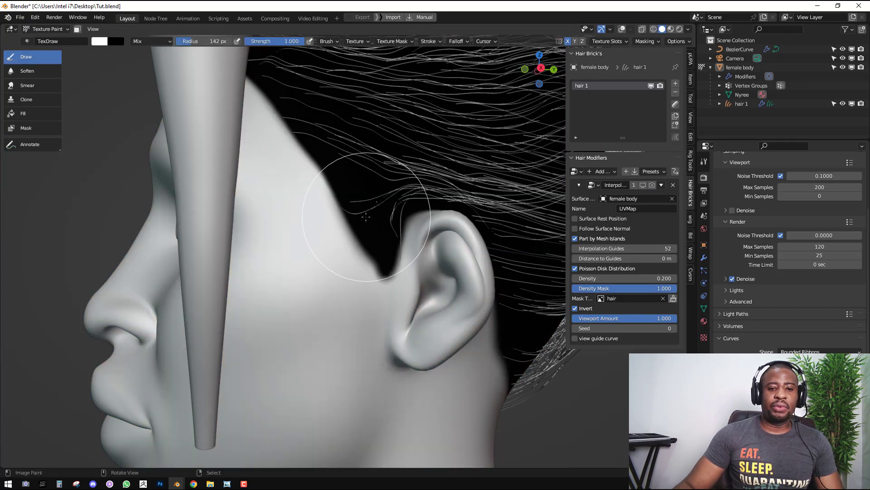
{"action": "key", "text": "alt+shift+z"}
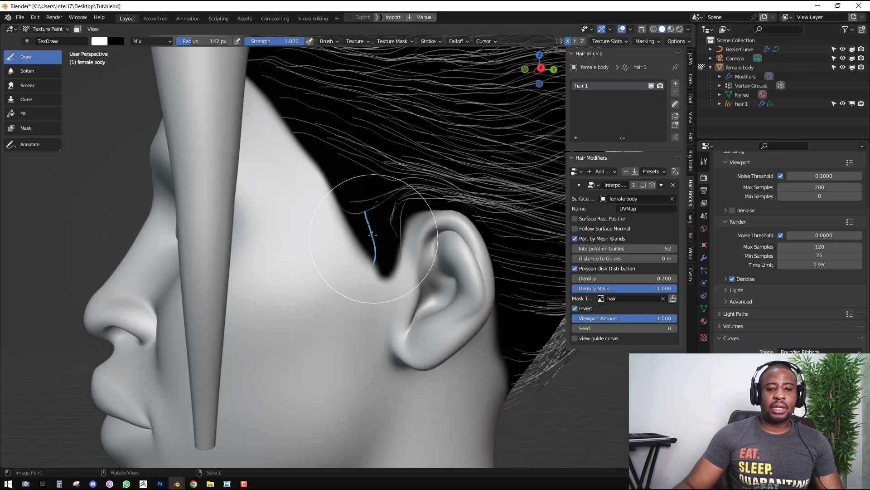
{"action": "mouse_move", "coordinate": [362, 214]}
{"action": "left_mouse_down"}
{"action": "mouse_move", "coordinate": [363, 301]}
{"action": "mouse_move", "coordinate": [386, 245]}
{"action": "mouse_move", "coordinate": [387, 300]}
{"action": "left_mouse_up"}
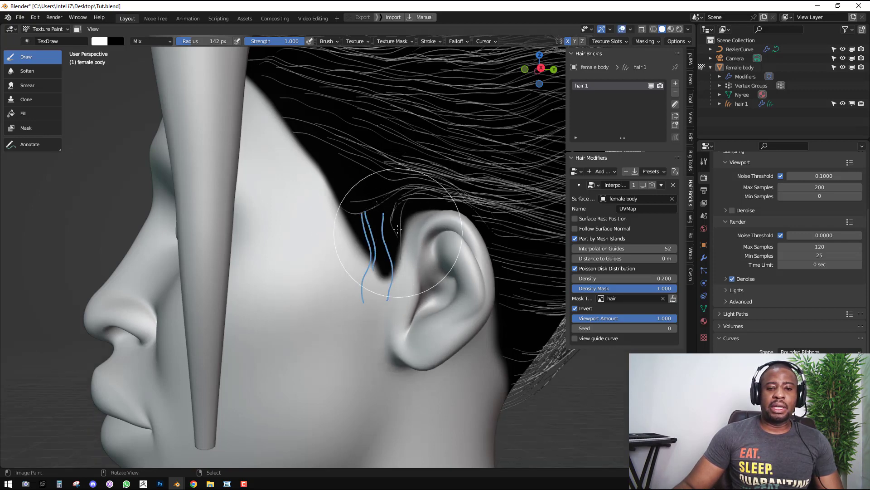
{"action": "left_click_drag", "start_coordinate": [399, 211], "coordinate": [412, 285]}
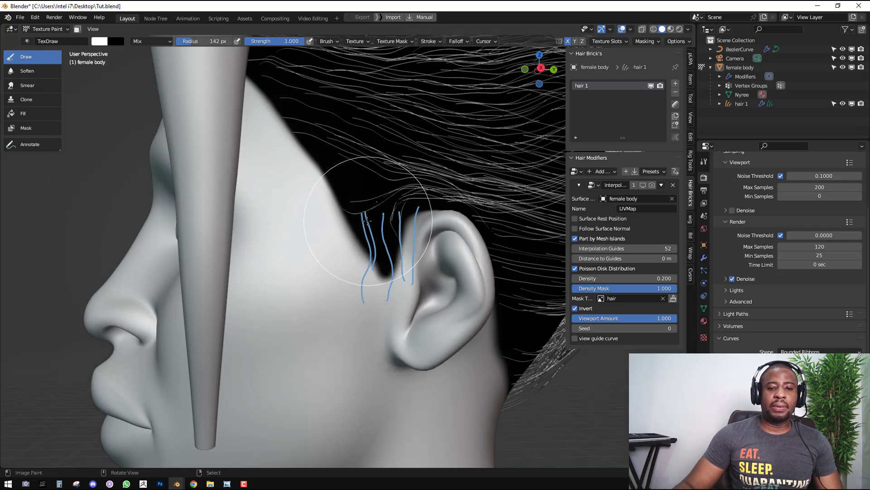
{"action": "left_click_drag", "start_coordinate": [363, 220], "coordinate": [367, 292]}
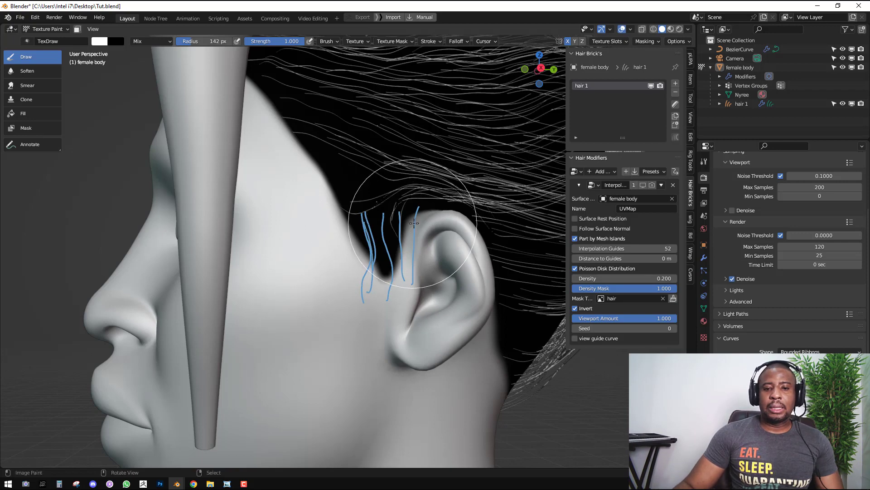
Leave Texture Paint for Object Mode, resume sculpting hair 1 and activate the Add brush
{"action": "key", "text": "ctrl+Tab"}
{"action": "left_click", "coordinate": [270, 249]}
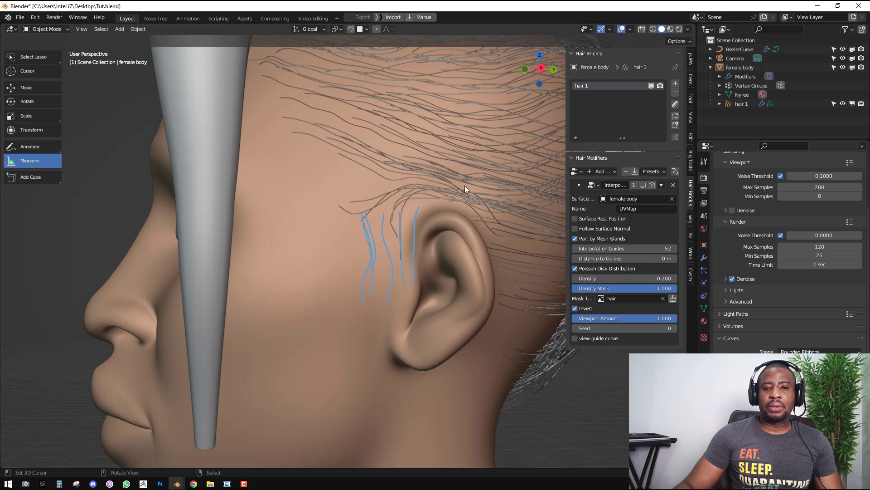
{"action": "left_click", "coordinate": [676, 105]}
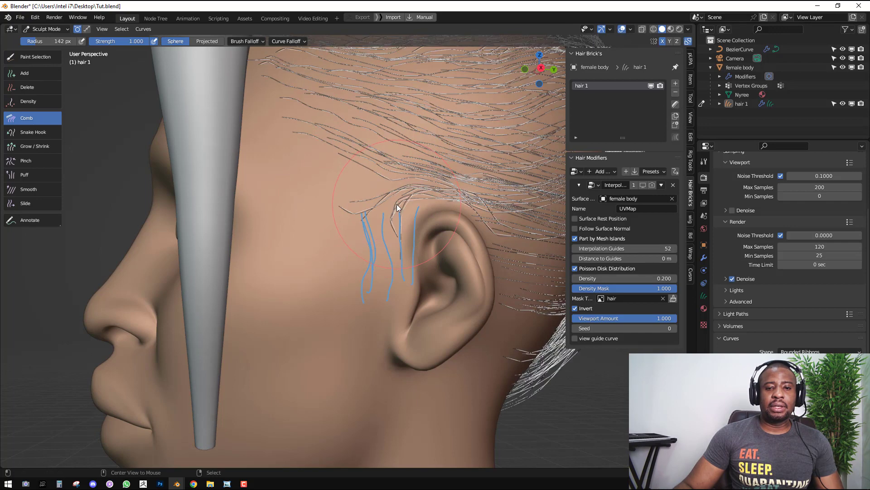
{"action": "key", "text": "shift+space"}
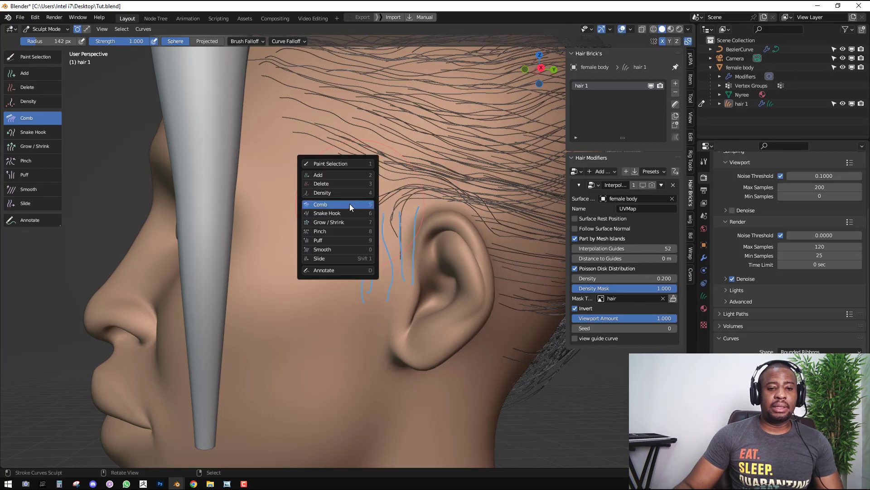
{"action": "left_click", "coordinate": [330, 175]}
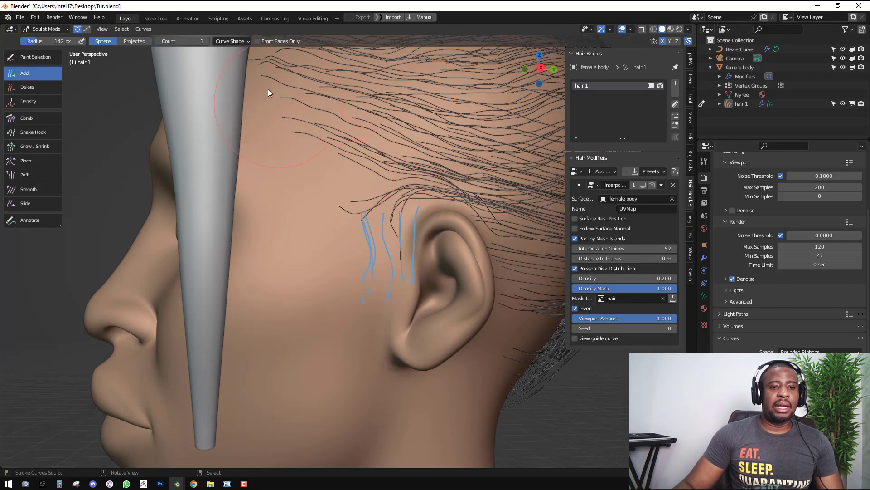
Check the Add brush's curve shape settings and try adding a single guide curve on the temple
{"action": "left_click", "coordinate": [231, 41]}
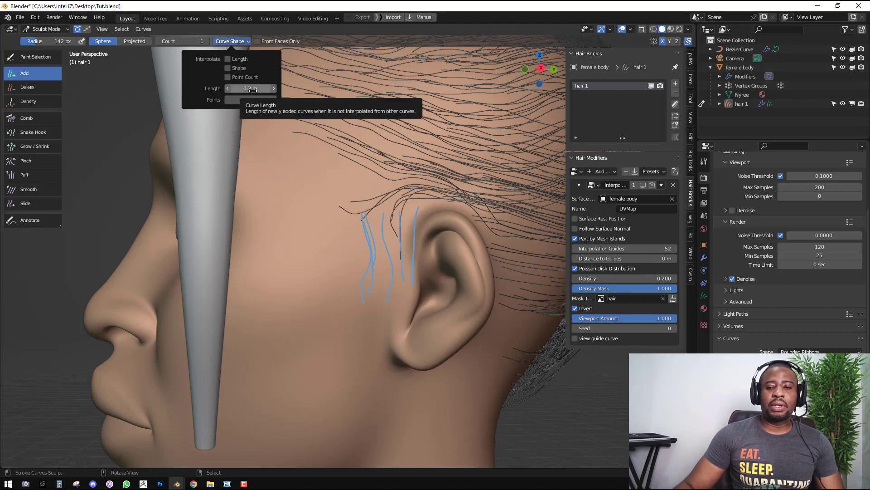
{"action": "left_click", "coordinate": [319, 250]}
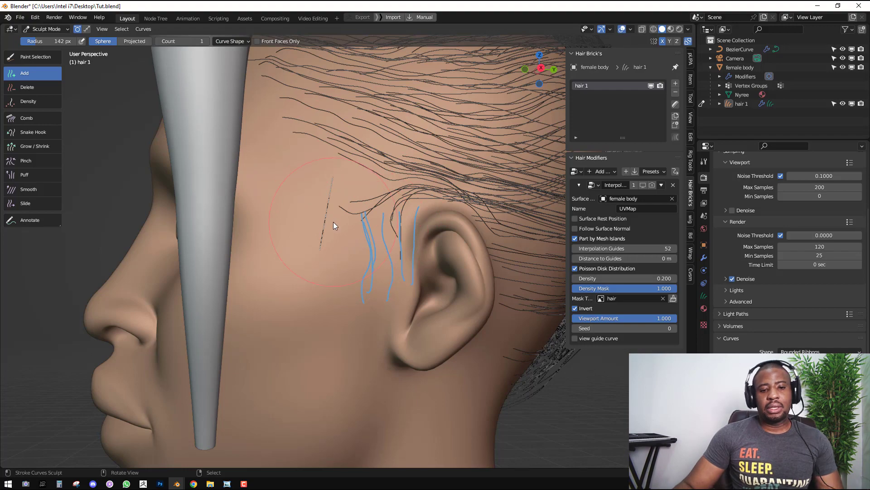
{"action": "mouse_move", "coordinate": [345, 225]}
{"action": "middle_mouse_down"}
{"action": "mouse_move", "coordinate": [349, 293]}
{"action": "mouse_move", "coordinate": [335, 291]}
{"action": "mouse_move", "coordinate": [373, 231]}
{"action": "middle_mouse_up"}
{"action": "middle_click_drag", "start_coordinate": [357, 200], "coordinate": [233, 53]}
Set the Add brush's curve length to 0.05 m
{"action": "left_click", "coordinate": [232, 41]}
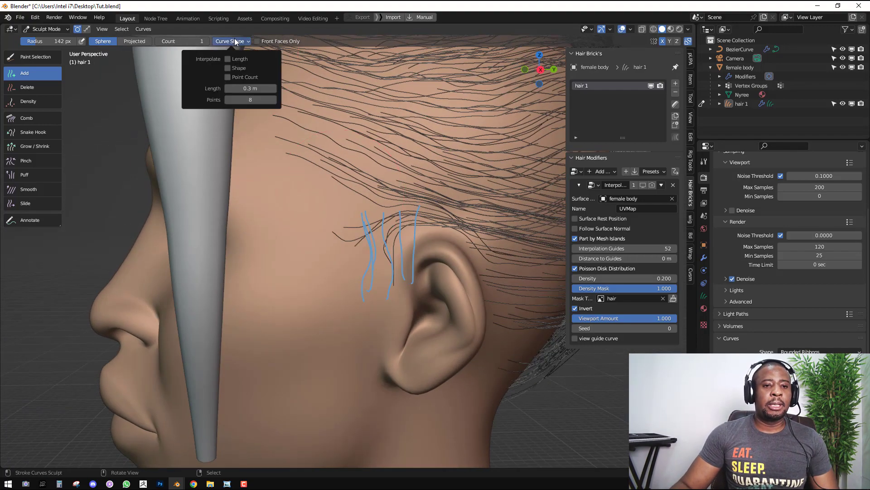
{"action": "left_click", "coordinate": [248, 89]}
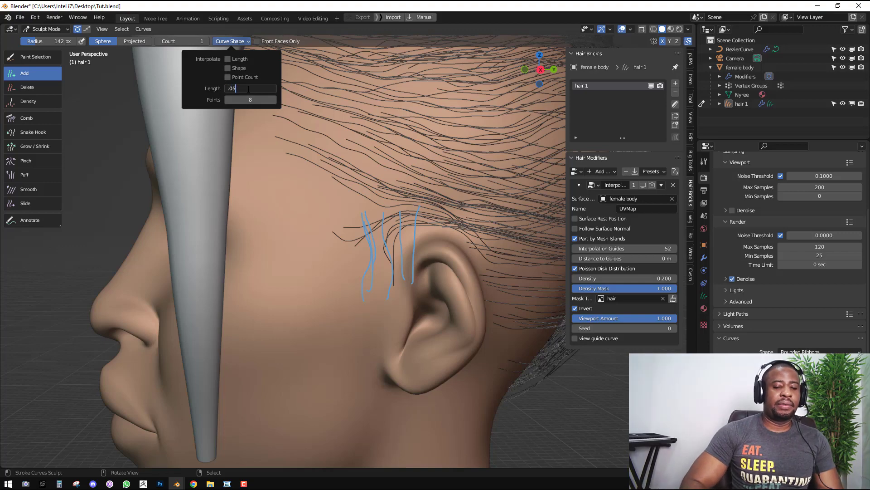
{"action": "type", "text": ".05"}
{"action": "key", "text": "Return"}
{"action": "middle_click_drag", "start_coordinate": [364, 237], "coordinate": [419, 229]}
Adjust the Add brush's curve length and add several short guide curves across the annotated sideburn area in front of the ear
{"action": "left_click", "coordinate": [230, 41]}
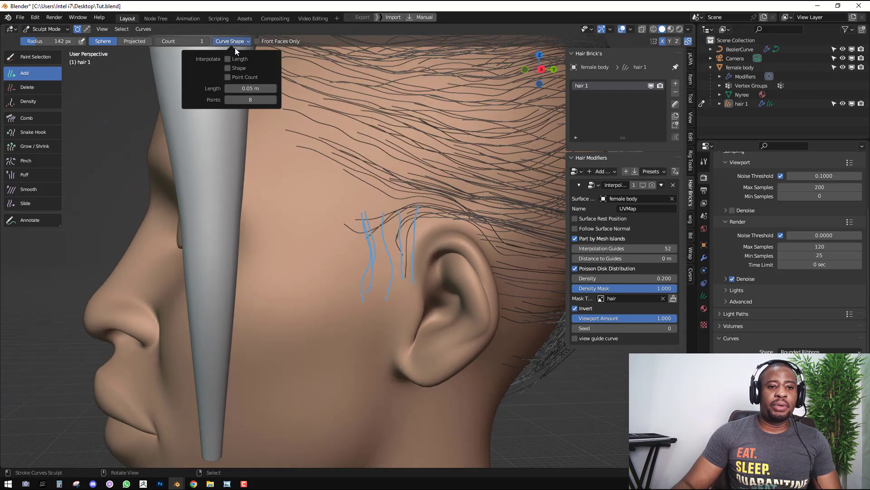
{"action": "double_click", "coordinate": [253, 89]}
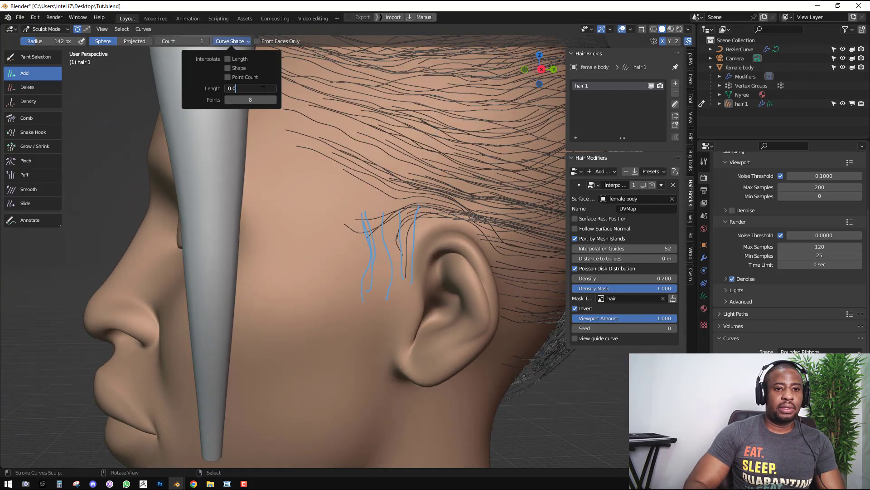
{"action": "key", "text": "Return"}
{"action": "middle_click_drag", "start_coordinate": [366, 210], "coordinate": [385, 230]}
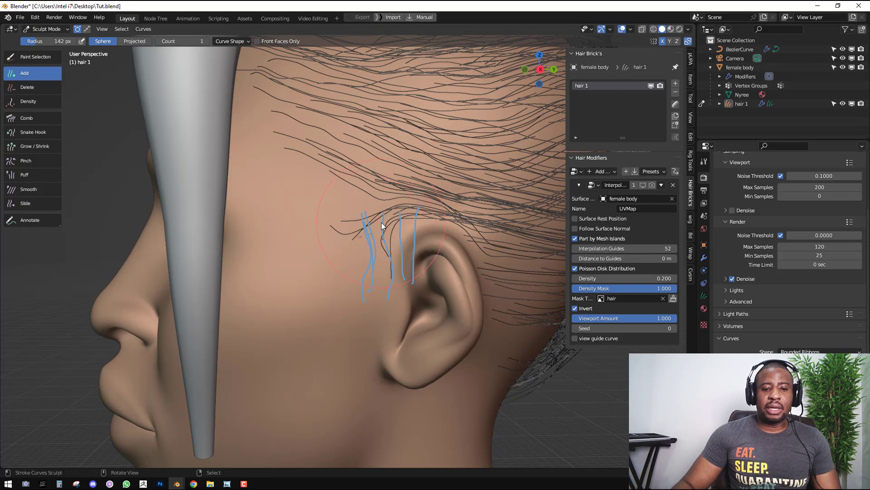
{"action": "left_click", "coordinate": [392, 236]}
{"action": "left_click", "coordinate": [408, 231]}
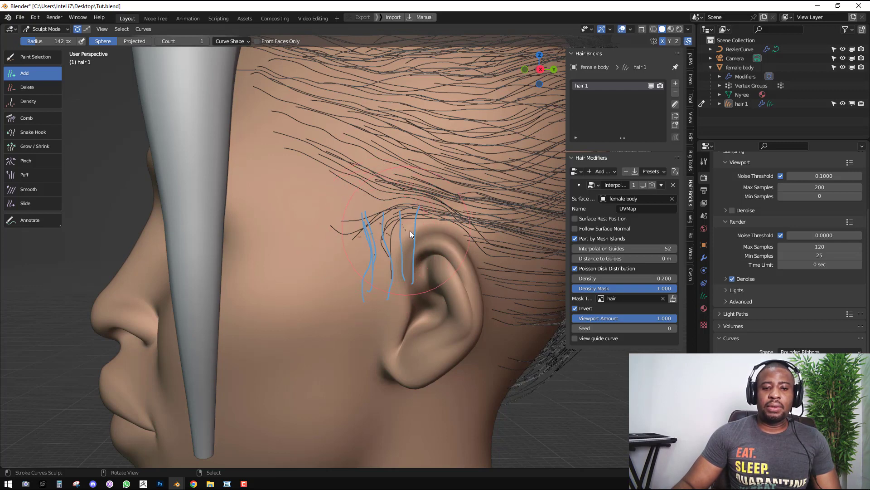
{"action": "left_click", "coordinate": [415, 227]}
{"action": "left_click", "coordinate": [399, 247]}
{"action": "left_click", "coordinate": [397, 264]}
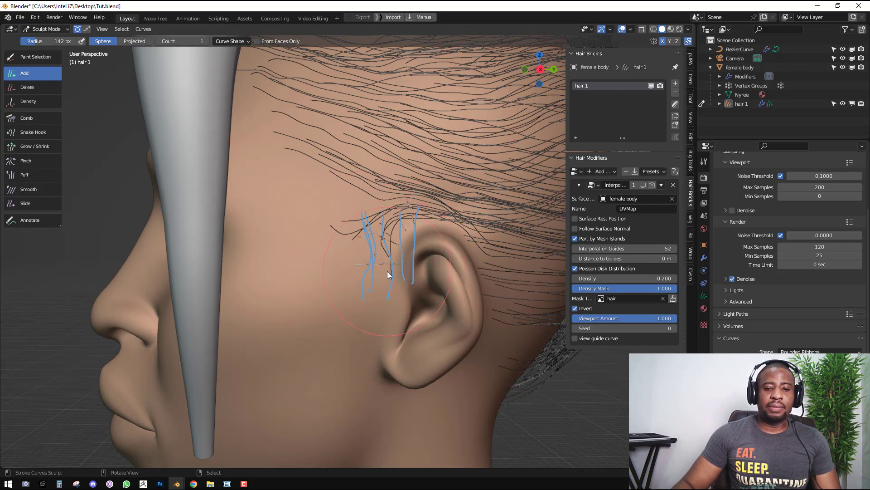
Comb the new sideburn guides downward in front of the ear with the Comb brush, and hide the viewport overlays
{"action": "key", "text": "shift+space"}
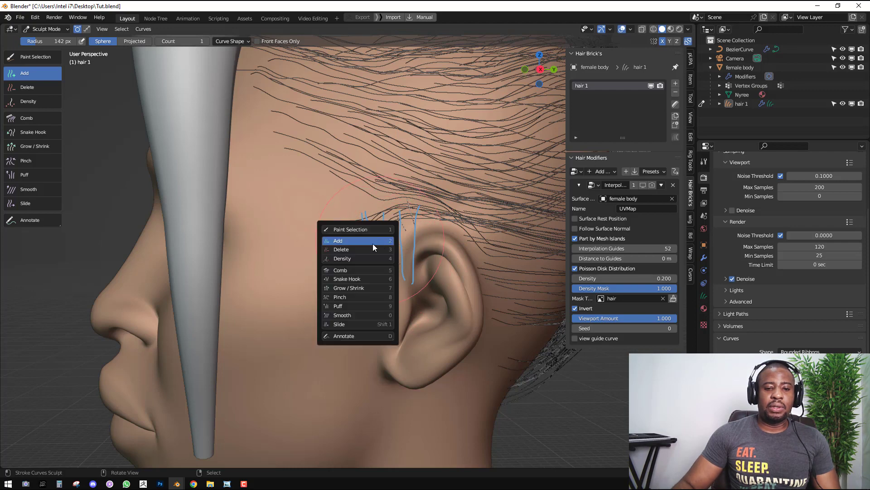
{"action": "left_click", "coordinate": [358, 270]}
{"action": "mouse_move", "coordinate": [387, 205]}
{"action": "left_mouse_down"}
{"action": "mouse_move", "coordinate": [368, 289]}
{"action": "mouse_move", "coordinate": [377, 318]}
{"action": "left_mouse_up"}
{"action": "key", "text": "shift+alt+z"}
Refine the sideburn guides with further Comb strokes so they sweep down along the front edge of the ear
{"action": "scroll", "coordinate": [403, 297], "scroll_direction": "down", "scroll_amount": 1}
{"action": "middle_click_drag", "start_coordinate": [407, 296], "coordinate": [429, 295]}
{"action": "scroll", "coordinate": [435, 272], "scroll_direction": "up", "scroll_amount": 2}
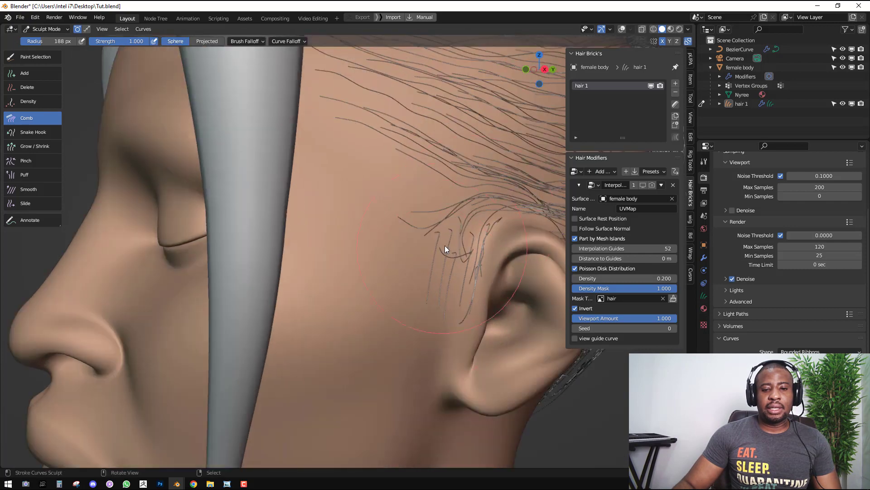
{"action": "left_click_drag", "start_coordinate": [444, 246], "coordinate": [433, 327]}
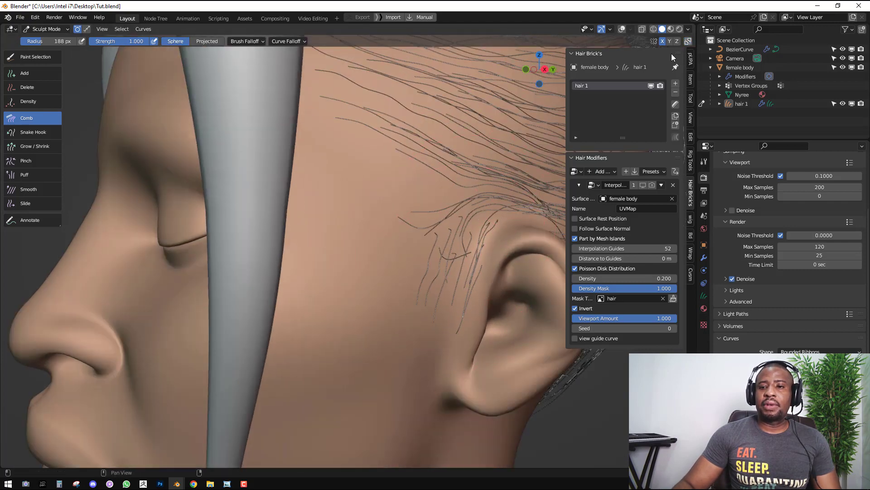
{"action": "left_click_drag", "start_coordinate": [472, 247], "coordinate": [452, 316]}
{"action": "middle_click_drag", "start_coordinate": [499, 257], "coordinate": [489, 257]}
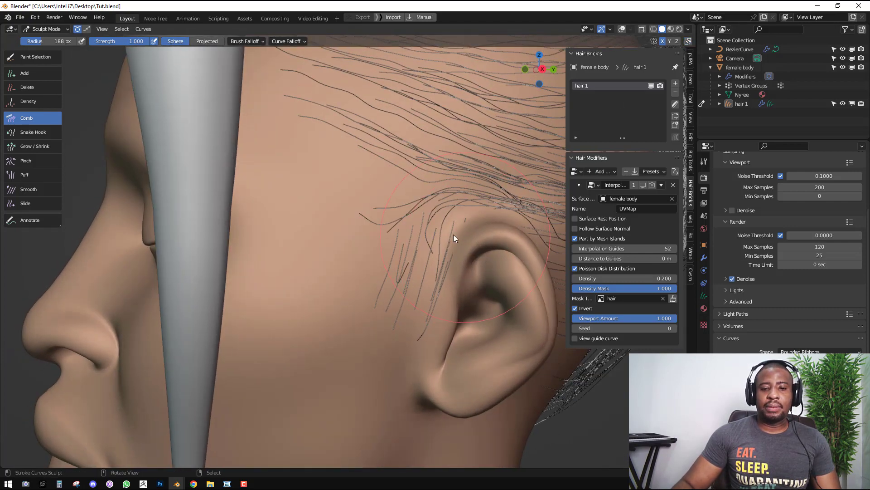
{"action": "mouse_move", "coordinate": [453, 237]}
{"action": "left_mouse_down"}
{"action": "mouse_move", "coordinate": [455, 253]}
{"action": "mouse_move", "coordinate": [437, 276]}
{"action": "left_mouse_up"}
{"action": "middle_click_drag", "start_coordinate": [437, 276], "coordinate": [386, 258]}
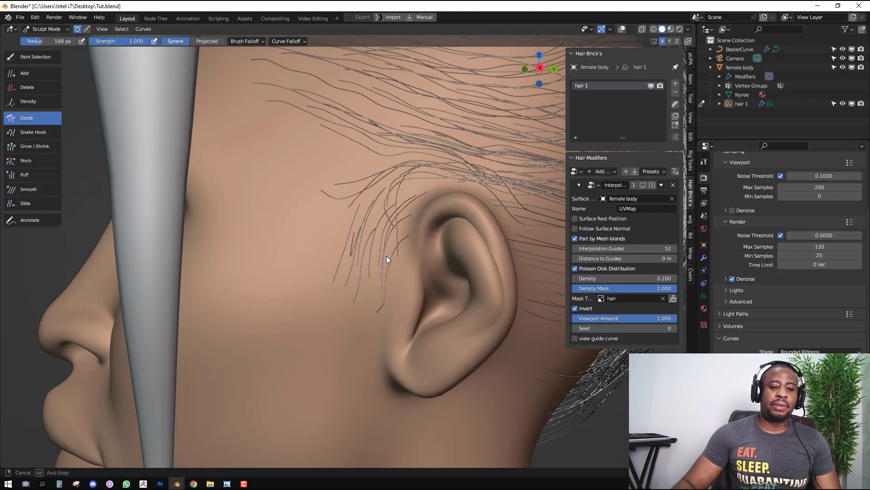
Comb the guide hairs in front of the ear into sideburns using a 133 px brush
{"action": "key", "text": "f"}
{"action": "left_click", "coordinate": [394, 265]}
{"action": "mouse_move", "coordinate": [385, 276]}
{"action": "left_mouse_down"}
{"action": "mouse_move", "coordinate": [341, 290]}
{"action": "mouse_move", "coordinate": [323, 278]}
{"action": "mouse_move", "coordinate": [360, 263]}
{"action": "left_mouse_up"}
{"action": "mouse_move", "coordinate": [371, 194]}
{"action": "left_mouse_down"}
{"action": "mouse_move", "coordinate": [391, 205]}
{"action": "mouse_move", "coordinate": [398, 257]}
{"action": "left_mouse_up"}
{"action": "scroll", "coordinate": [381, 279], "scroll_direction": "down", "scroll_amount": 6}
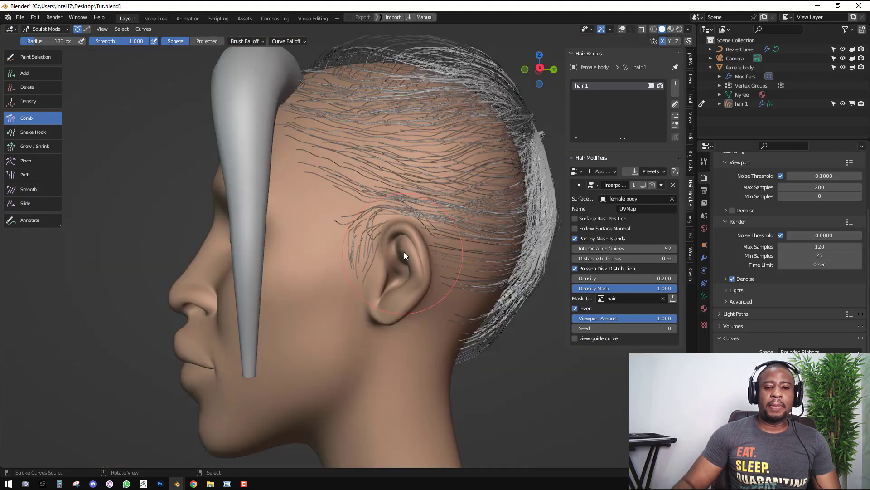
{"action": "mouse_move", "coordinate": [404, 251]}
{"action": "middle_mouse_down"}
{"action": "mouse_move", "coordinate": [453, 268]}
{"action": "mouse_move", "coordinate": [436, 262]}
{"action": "mouse_move", "coordinate": [450, 244]}
{"action": "middle_mouse_up"}
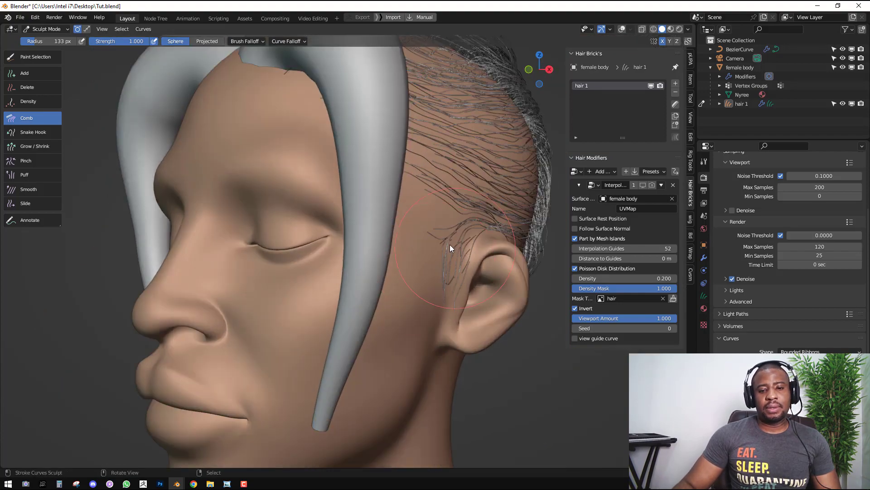
{"action": "scroll", "coordinate": [449, 244], "scroll_direction": "up", "scroll_amount": 5}
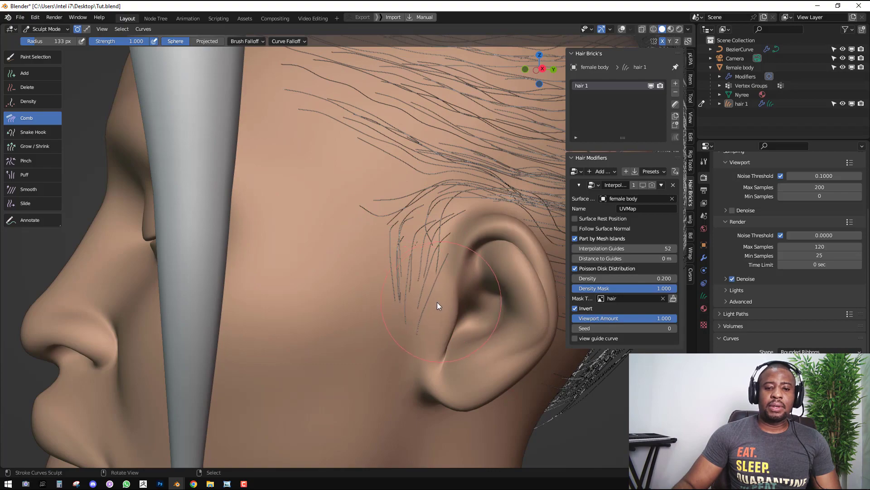
{"action": "middle_click_drag", "start_coordinate": [440, 246], "coordinate": [385, 282]}
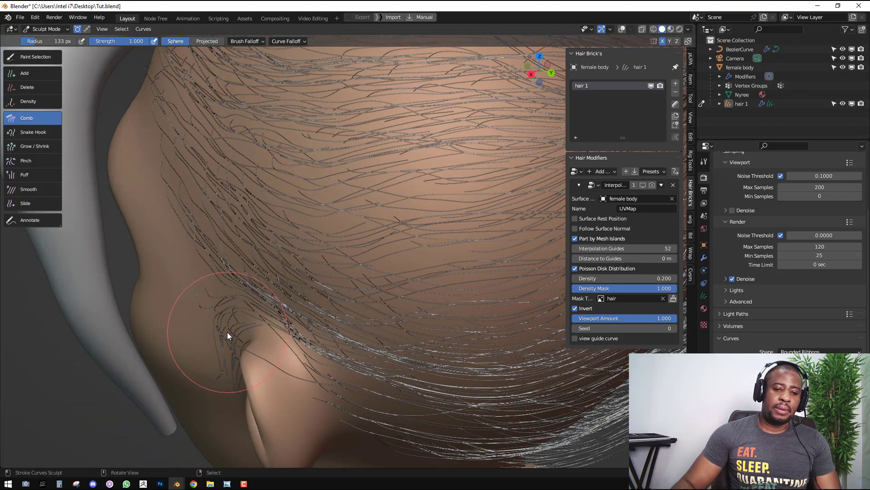
{"action": "mouse_move", "coordinate": [231, 331]}
{"action": "middle_mouse_down"}
{"action": "mouse_move", "coordinate": [258, 263]}
{"action": "mouse_move", "coordinate": [425, 272]}
{"action": "middle_mouse_up"}
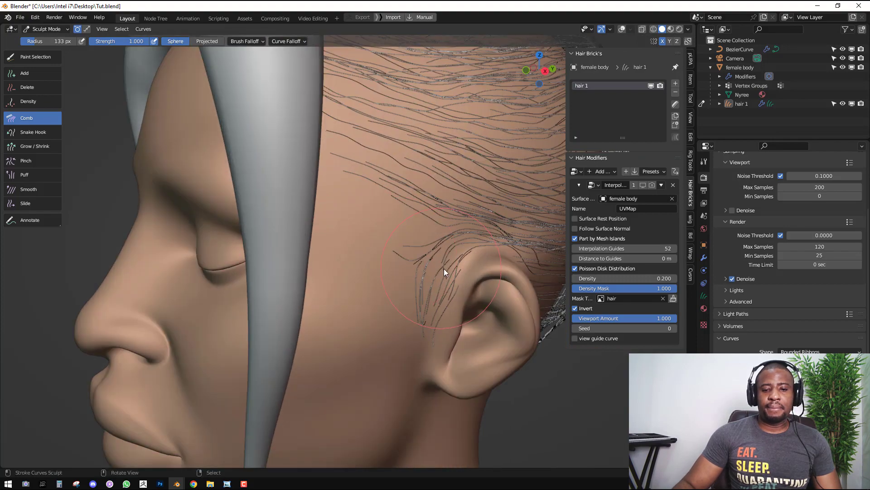
{"action": "scroll", "coordinate": [453, 271], "scroll_direction": "down", "scroll_amount": 5}
Return to Object Mode and enable the interpolation modifier's viewport display for hair 1
{"action": "key", "text": "ctrl+Tab"}
{"action": "left_click", "coordinate": [381, 265]}
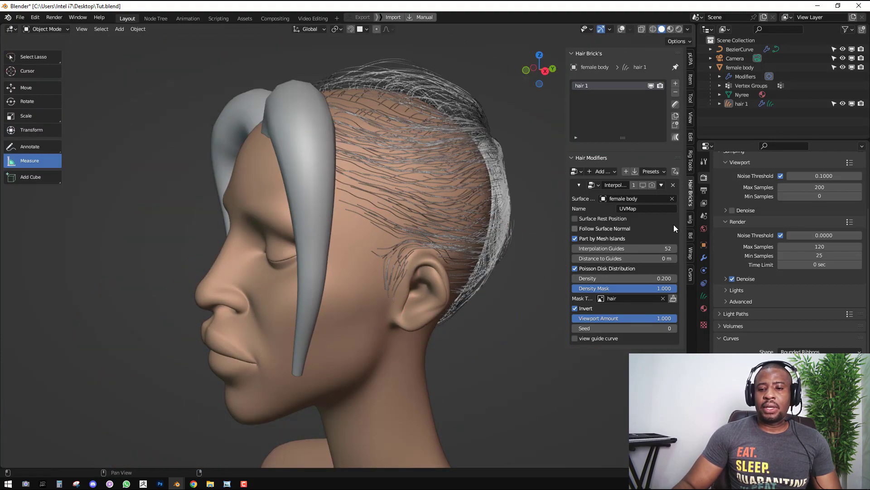
{"action": "left_click", "coordinate": [642, 185]}
{"action": "scroll", "coordinate": [341, 249], "scroll_direction": "up", "scroll_amount": 5}
{"action": "middle_click_drag", "start_coordinate": [333, 231], "coordinate": [481, 219]}
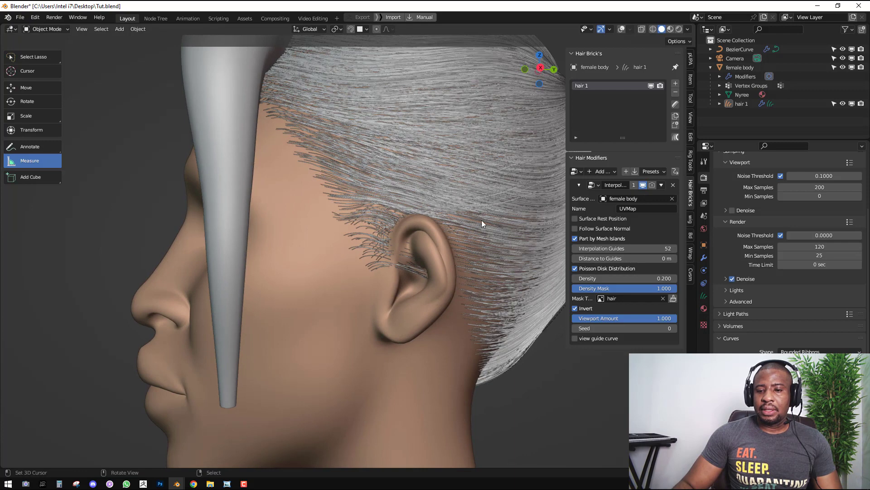
Try Interpolation Guides values of 20, 8 and 4 on the hair 1 interpolation modifier
{"action": "left_click", "coordinate": [659, 248]}
{"action": "key", "text": "Return"}
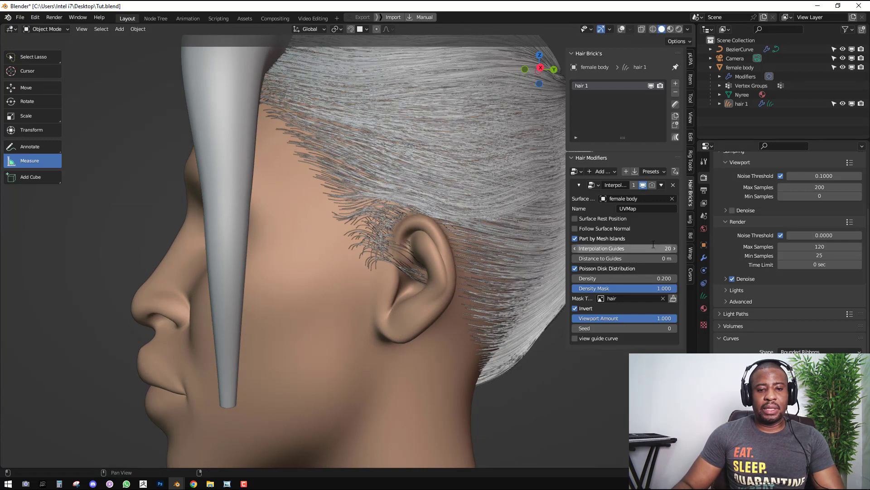
{"action": "left_click_drag", "start_coordinate": [654, 249], "coordinate": [635, 259]}
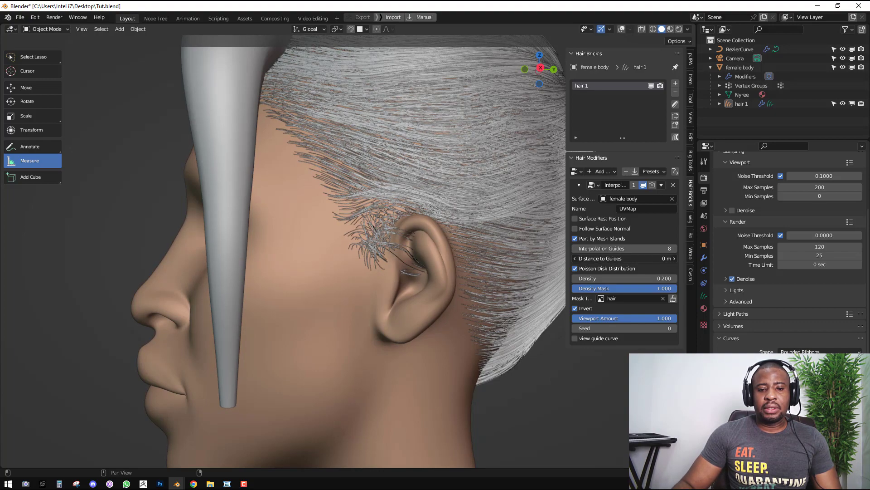
{"action": "double_click", "coordinate": [635, 248]}
{"action": "type", "text": "2"}
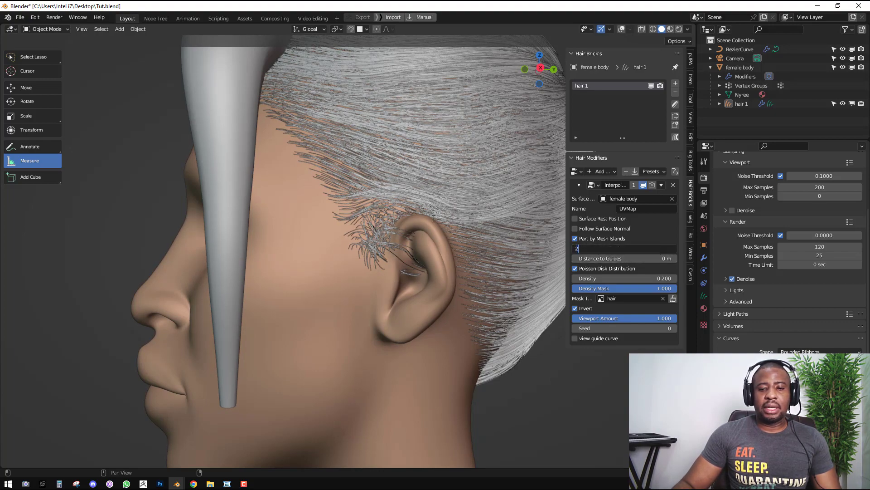
{"action": "key", "text": "BackSpace"}
{"action": "type", "text": "4"}
{"action": "key", "text": "Return"}
{"action": "middle_click_drag", "start_coordinate": [472, 214], "coordinate": [472, 163]}
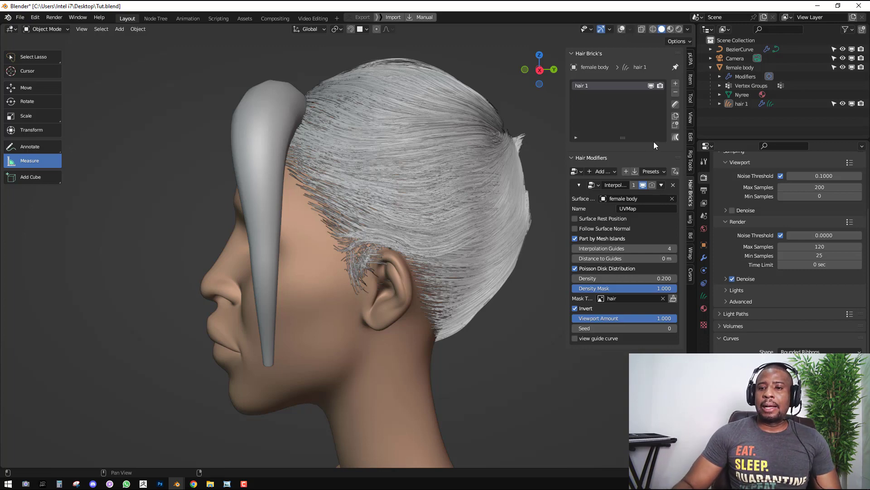
{"action": "left_click", "coordinate": [675, 105]}
{"action": "scroll", "coordinate": [317, 283], "scroll_direction": "up", "scroll_amount": 3}
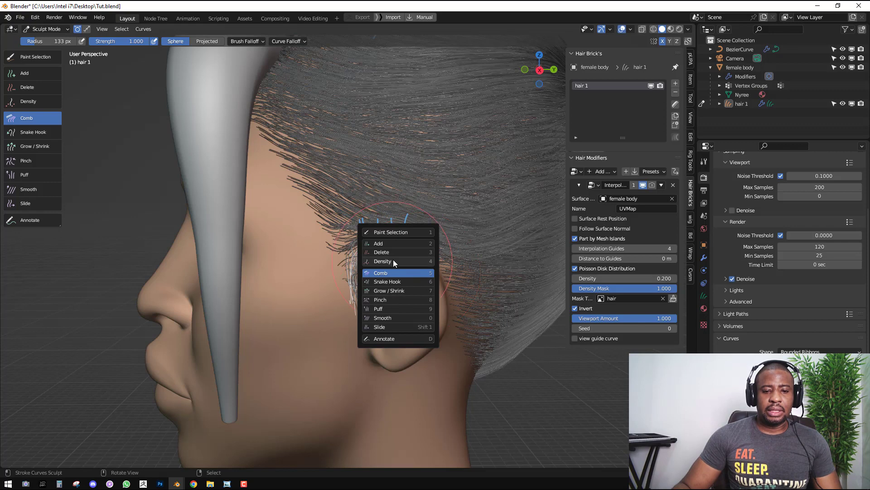
{"action": "left_click", "coordinate": [398, 252]}
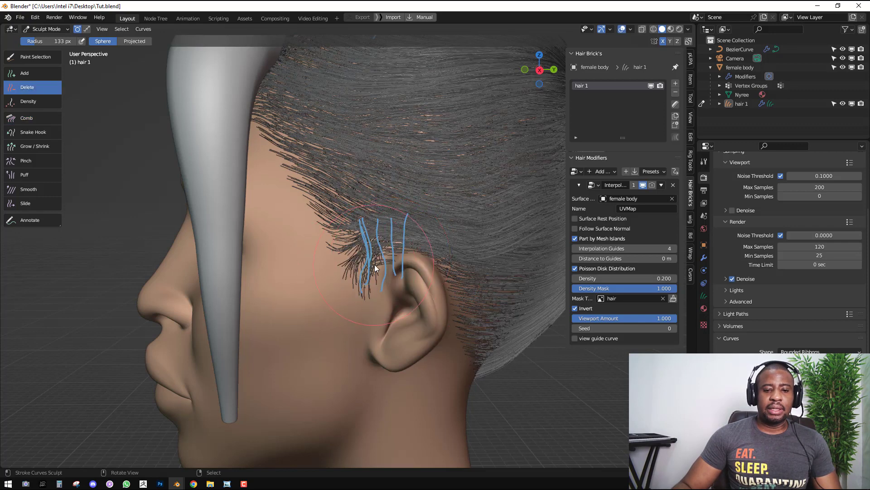
{"action": "key", "text": "ctrl+Tab"}
{"action": "left_click", "coordinate": [331, 252]}
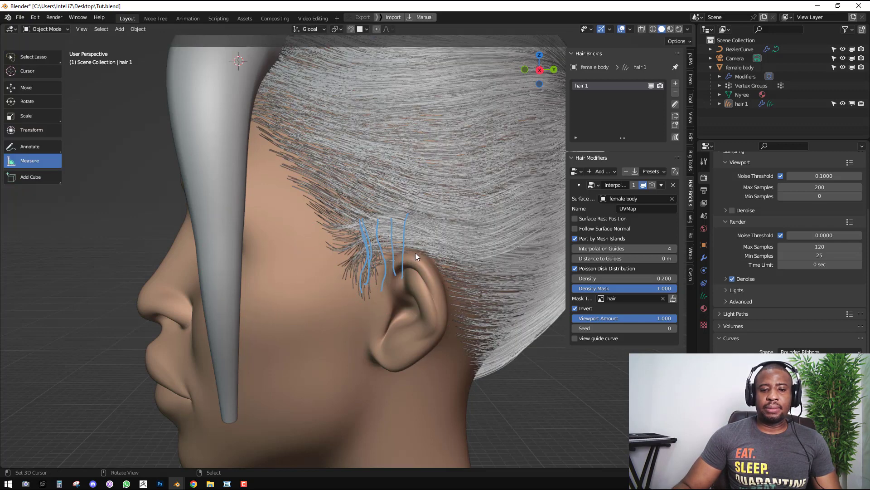
Set the Interpolation Guides of hair 1 to 50
{"action": "left_click", "coordinate": [660, 248]}
{"action": "type", "text": "50"}
{"action": "key", "text": "Return"}
{"action": "middle_click_drag", "start_coordinate": [363, 290], "coordinate": [426, 277]}
{"action": "scroll", "coordinate": [425, 276], "scroll_direction": "up", "scroll_amount": 5}
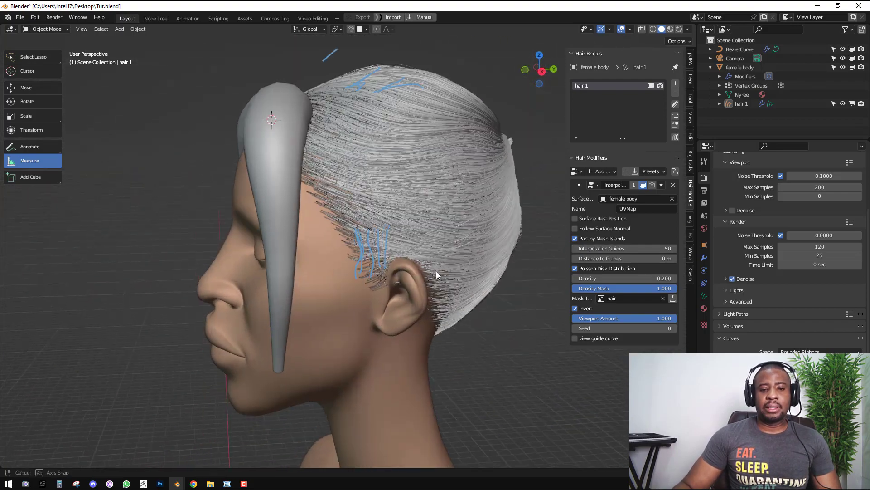
{"action": "scroll", "coordinate": [405, 268], "scroll_direction": "up", "scroll_amount": 2}
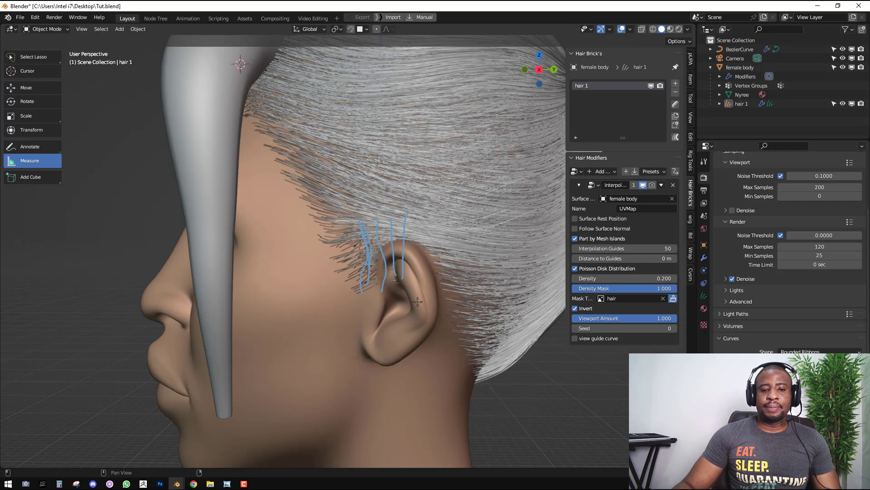
Paint white over the sideburn area of the hair density mask in front of the ear, using a 46 px brush
{"action": "key", "text": "ctrl+Tab"}
{"action": "key", "text": "shift+space"}
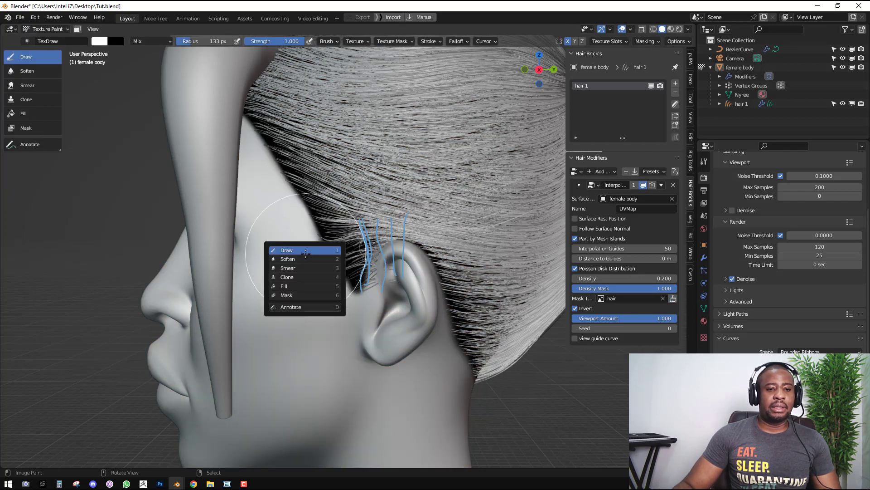
{"action": "left_click", "coordinate": [306, 250]}
{"action": "key", "text": "f"}
{"action": "left_click", "coordinate": [292, 275]}
{"action": "left_click_drag", "start_coordinate": [344, 271], "coordinate": [363, 290]}
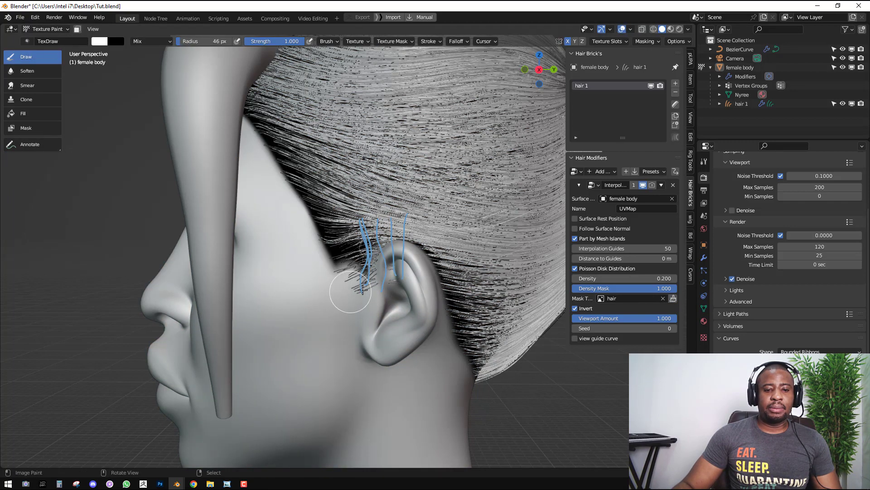
{"action": "key", "text": "ctrl+z"}
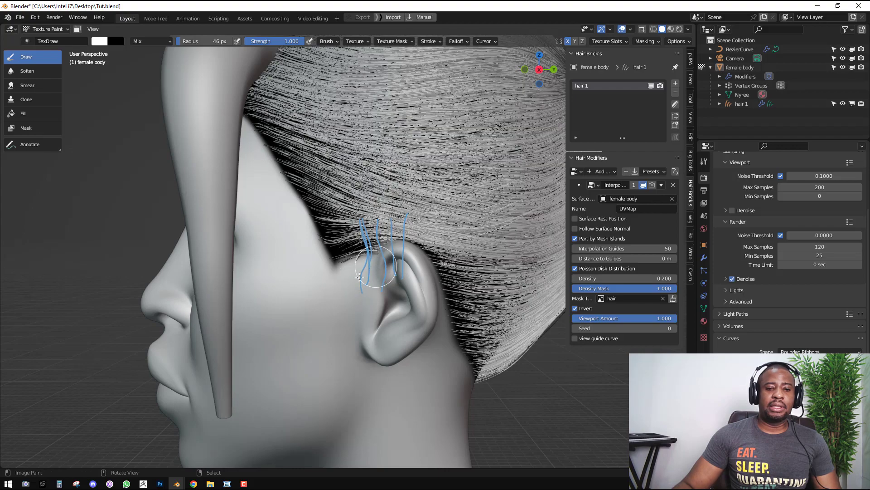
{"action": "middle_click_drag", "start_coordinate": [342, 285], "coordinate": [460, 288]}
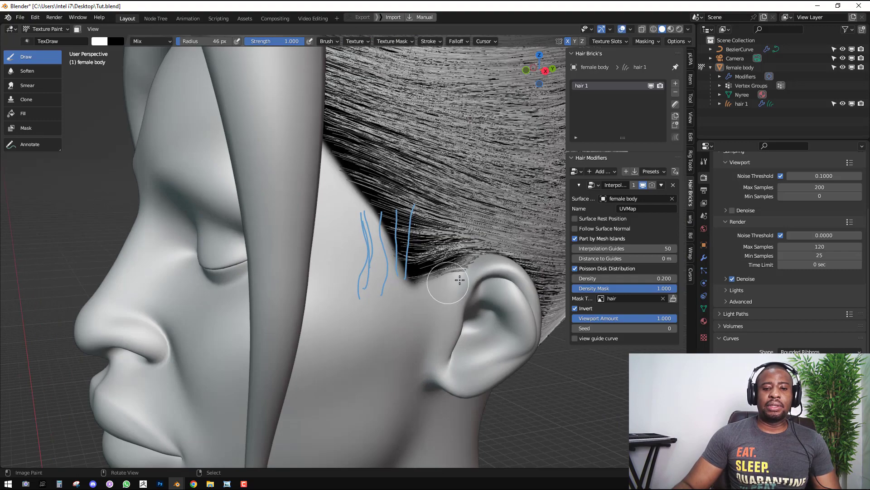
Return to Object Mode with viewport overlays hidden and save the file
{"action": "key", "text": "q"}
{"action": "key", "text": "ctrl+Tab"}
{"action": "left_click", "coordinate": [461, 233]}
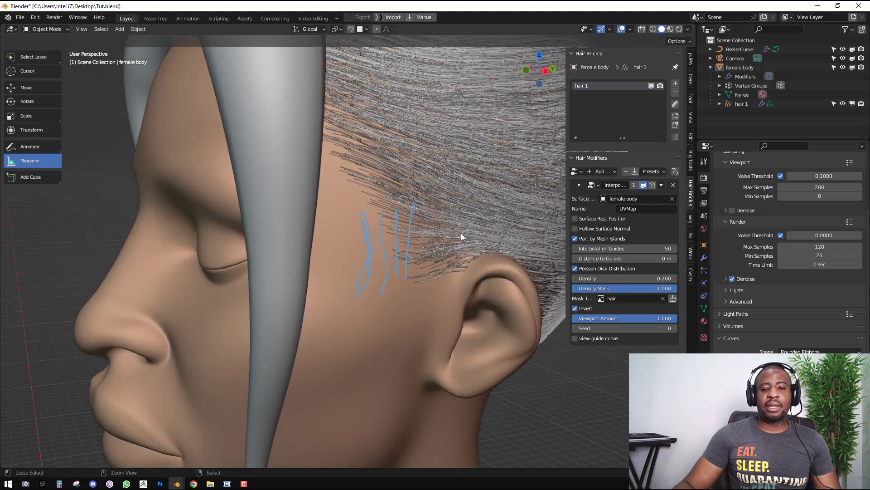
{"action": "middle_click_drag", "start_coordinate": [461, 233], "coordinate": [390, 248]}
{"action": "scroll", "coordinate": [391, 248], "scroll_direction": "up", "scroll_amount": 3}
{"action": "middle_click_drag", "start_coordinate": [392, 203], "coordinate": [352, 208]}
{"action": "scroll", "coordinate": [381, 194], "scroll_direction": "down", "scroll_amount": 4}
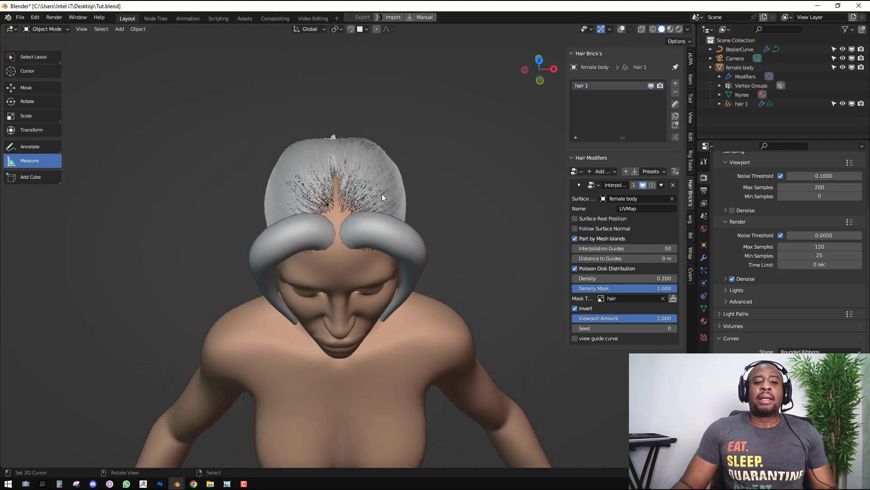
{"action": "key", "text": "ctrl+s"}
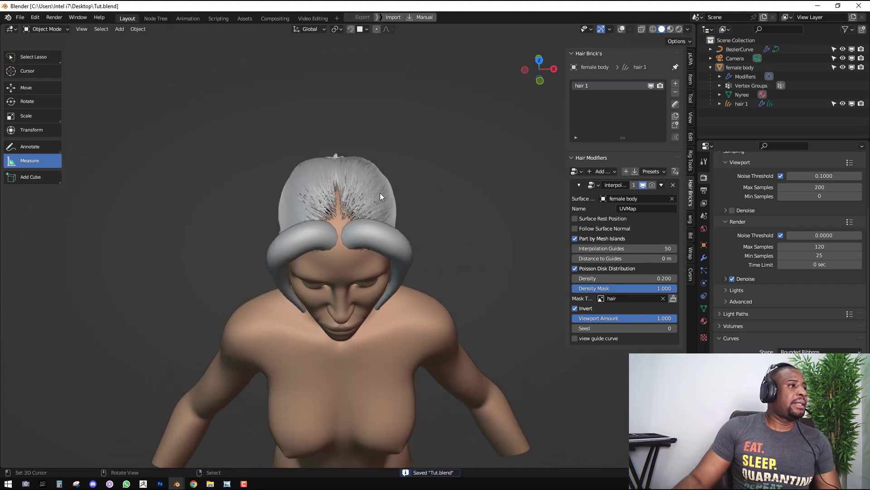
Add a new hair curves object named bangs to the female body
{"action": "middle_click_drag", "start_coordinate": [386, 188], "coordinate": [415, 173]}
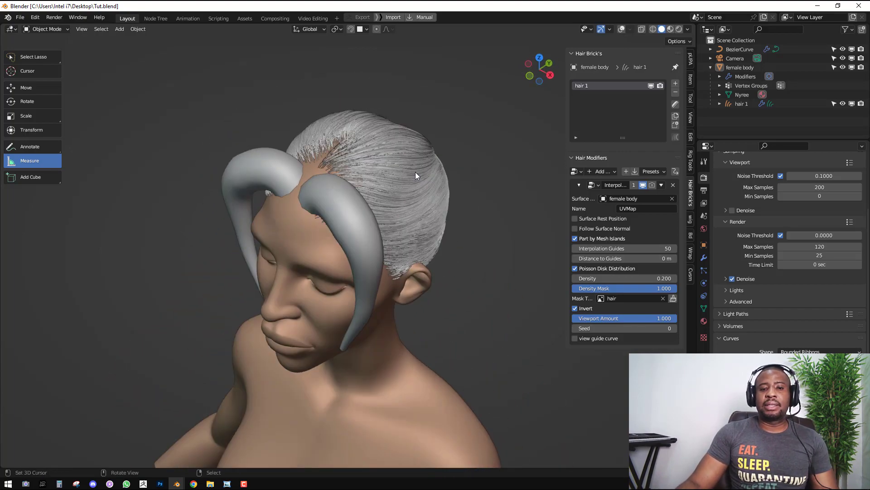
{"action": "middle_click_drag", "start_coordinate": [318, 180], "coordinate": [341, 176]}
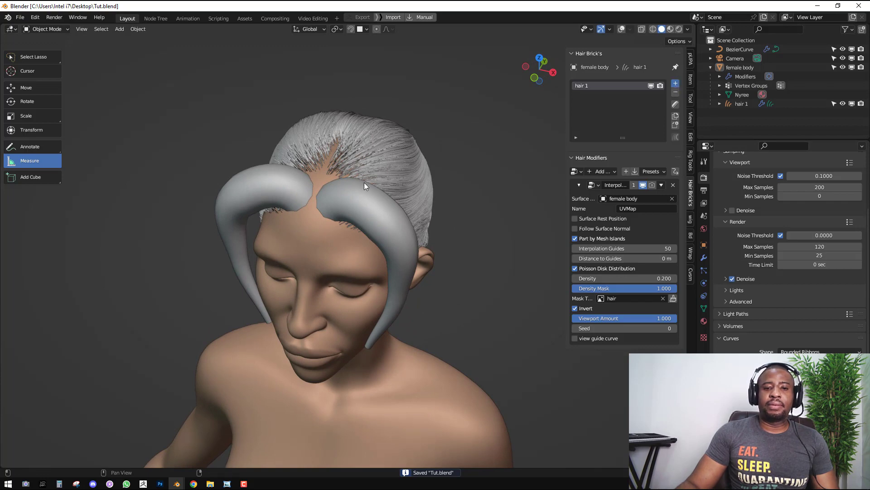
{"action": "key", "text": "shift+a"}
{"action": "left_click", "coordinate": [403, 132]}
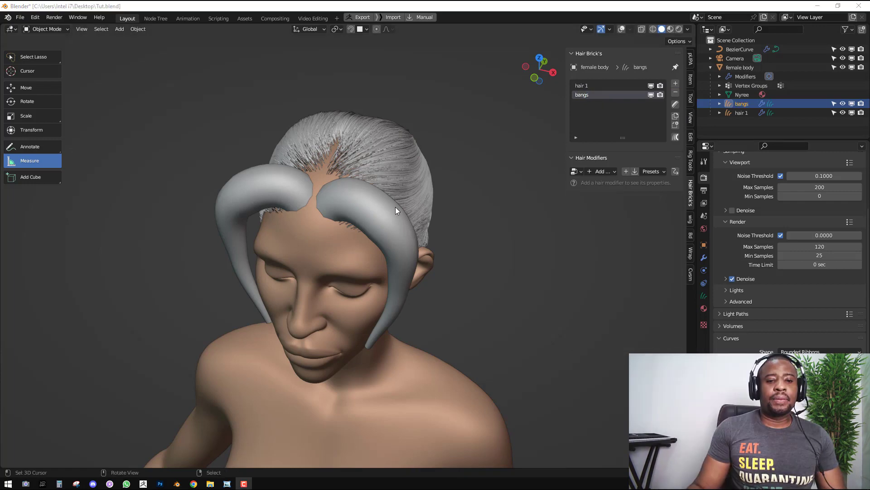
Add a Generate Hair Curves modifier to the bangs
{"action": "scroll", "coordinate": [396, 208], "scroll_direction": "up", "scroll_amount": 4}
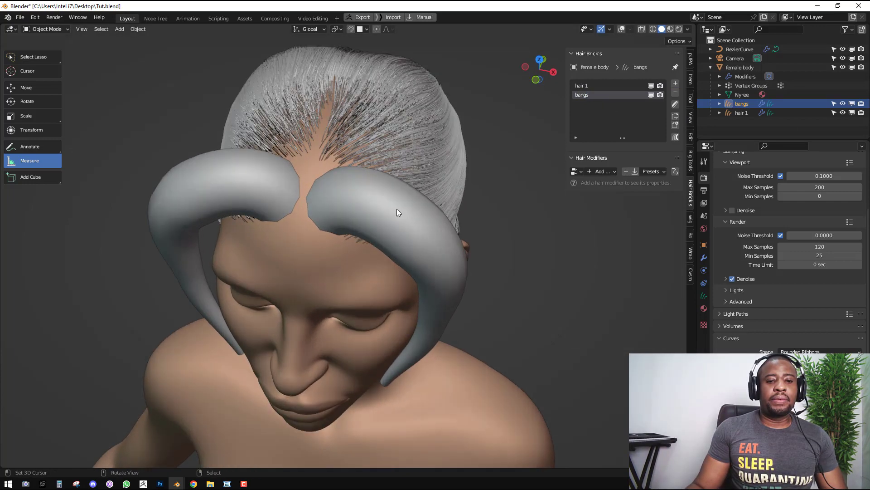
{"action": "left_click", "coordinate": [600, 172]}
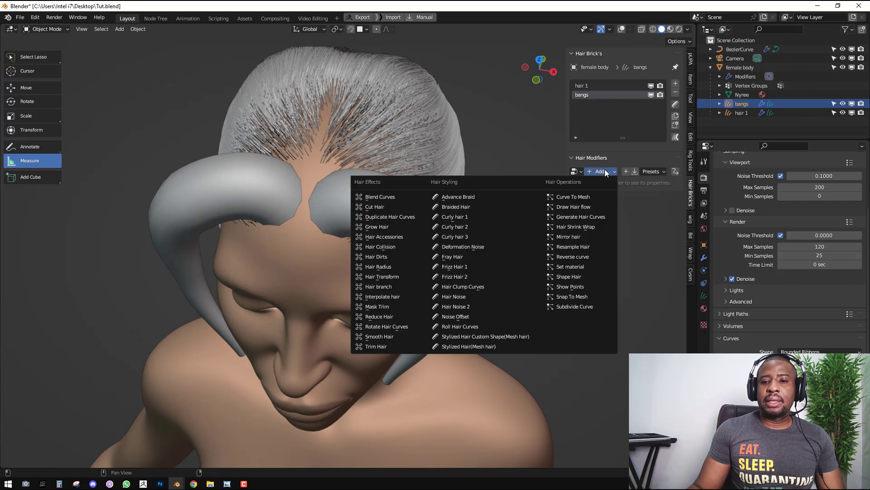
{"action": "left_click", "coordinate": [585, 216]}
{"action": "middle_click_drag", "start_coordinate": [404, 230], "coordinate": [439, 196]}
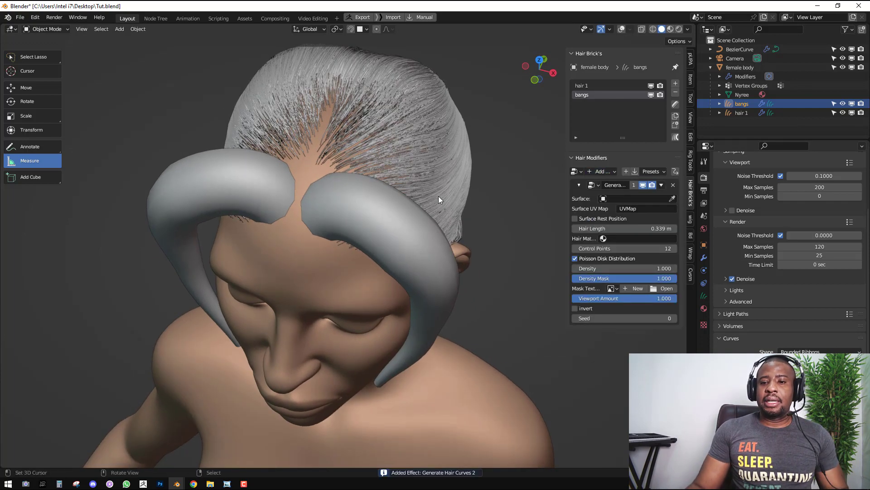
Create a white 4096 × 4096 px mask texture named bangs for the modifier and invert the mask
{"action": "left_click", "coordinate": [637, 288]}
{"action": "left_click", "coordinate": [659, 303]}
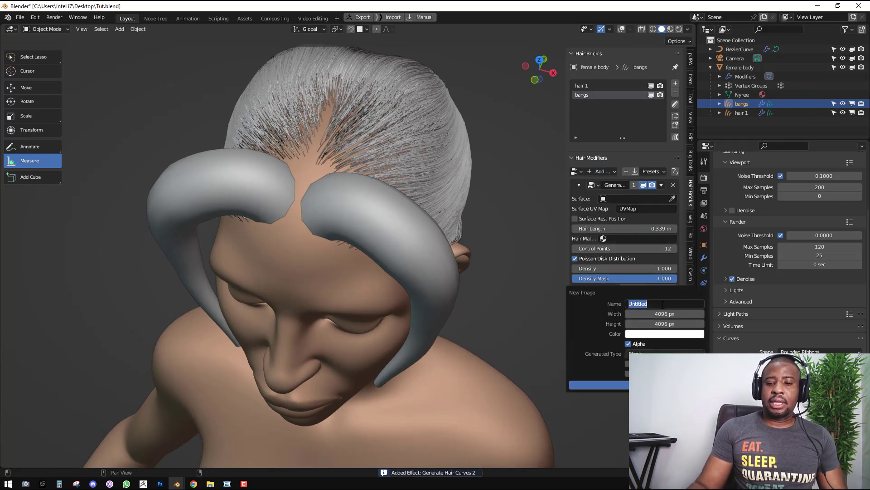
{"action": "key", "text": "Return"}
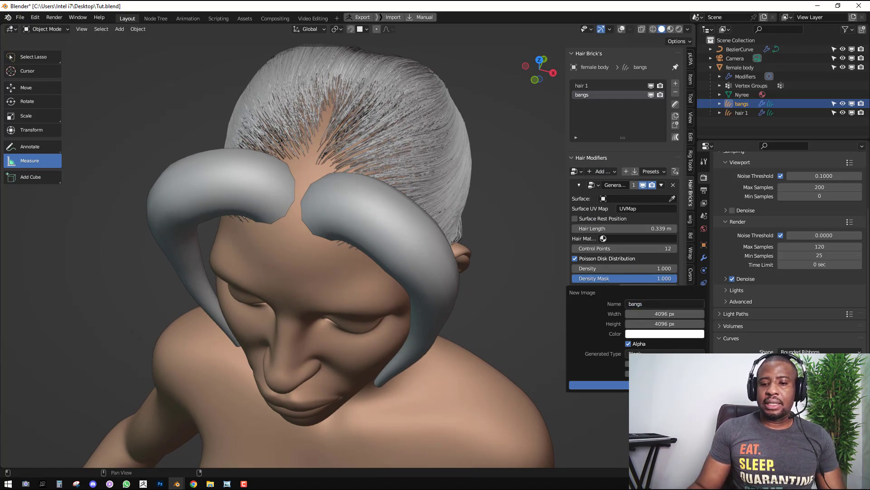
{"action": "left_click", "coordinate": [636, 385]}
{"action": "left_click", "coordinate": [575, 309]}
{"action": "middle_click_drag", "start_coordinate": [467, 282], "coordinate": [435, 245]}
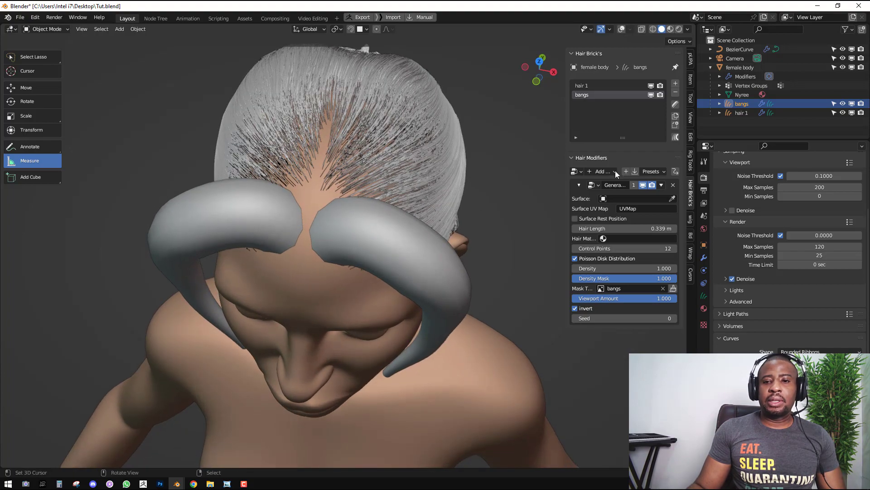
Open the bangs mask for texture painting, switch the brush to black and dab a spot on each side of the parting at the front hairline
{"action": "left_click", "coordinate": [673, 289]}
{"action": "scroll", "coordinate": [371, 221], "scroll_direction": "up", "scroll_amount": 2}
{"action": "middle_click_drag", "start_coordinate": [335, 187], "coordinate": [346, 211], "text": "shift"}
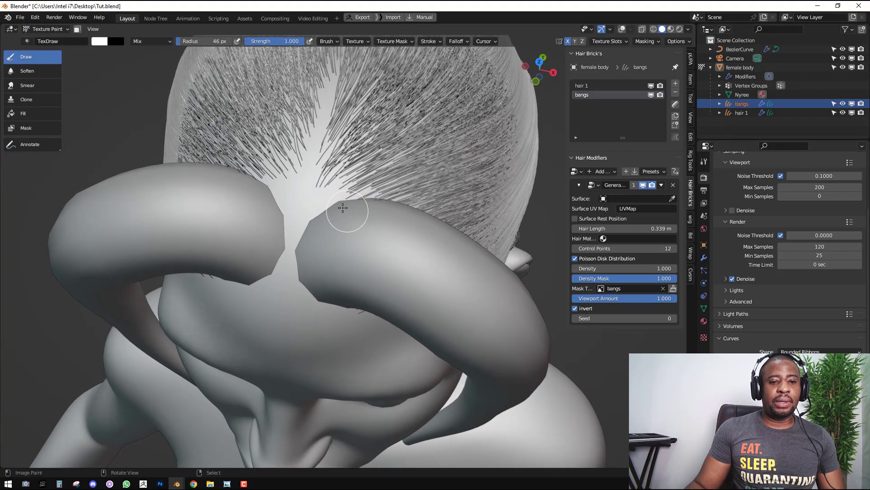
{"action": "right_click", "coordinate": [350, 104]}
{"action": "left_click_drag", "start_coordinate": [350, 76], "coordinate": [350, 85]}
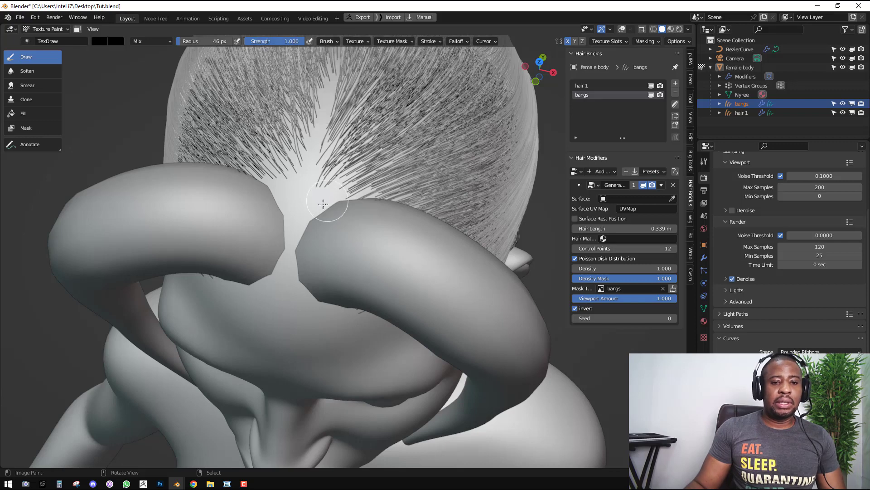
{"action": "scroll", "coordinate": [325, 203], "scroll_direction": "up", "scroll_amount": 1}
{"action": "left_click_drag", "start_coordinate": [306, 167], "coordinate": [317, 173]}
{"action": "left_click_drag", "start_coordinate": [272, 163], "coordinate": [326, 174]}
{"action": "left_click_drag", "start_coordinate": [268, 161], "coordinate": [256, 160]}
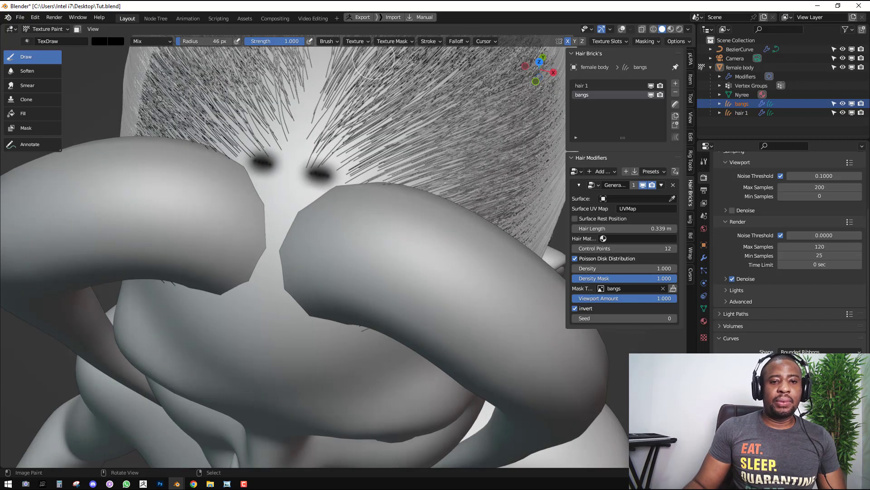
Set the brush falloff to the smooth curve preset and paint black bands down both sides of the central parting
{"action": "left_click", "coordinate": [456, 42]}
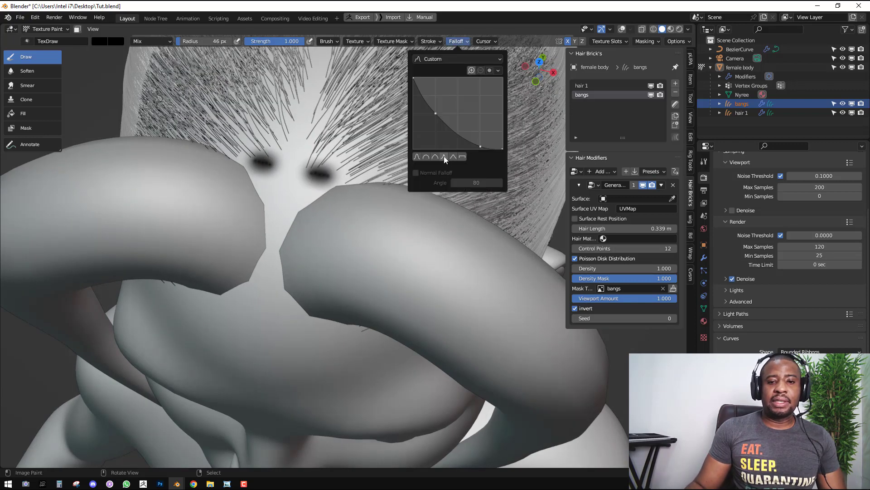
{"action": "left_click", "coordinate": [418, 157]}
{"action": "left_click_drag", "start_coordinate": [313, 179], "coordinate": [333, 181]}
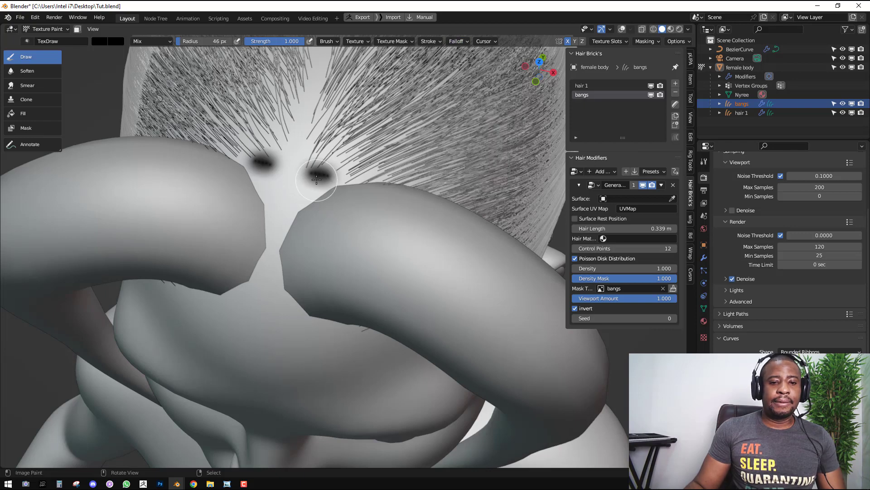
{"action": "left_click_drag", "start_coordinate": [247, 160], "coordinate": [267, 168]}
{"action": "mouse_move", "coordinate": [317, 174]}
{"action": "left_mouse_down"}
{"action": "mouse_move", "coordinate": [347, 183]}
{"action": "mouse_move", "coordinate": [317, 172]}
{"action": "mouse_move", "coordinate": [334, 178]}
{"action": "mouse_move", "coordinate": [306, 208]}
{"action": "mouse_move", "coordinate": [317, 188]}
{"action": "mouse_move", "coordinate": [301, 200]}
{"action": "mouse_move", "coordinate": [290, 254]}
{"action": "mouse_move", "coordinate": [296, 284]}
{"action": "left_mouse_up"}
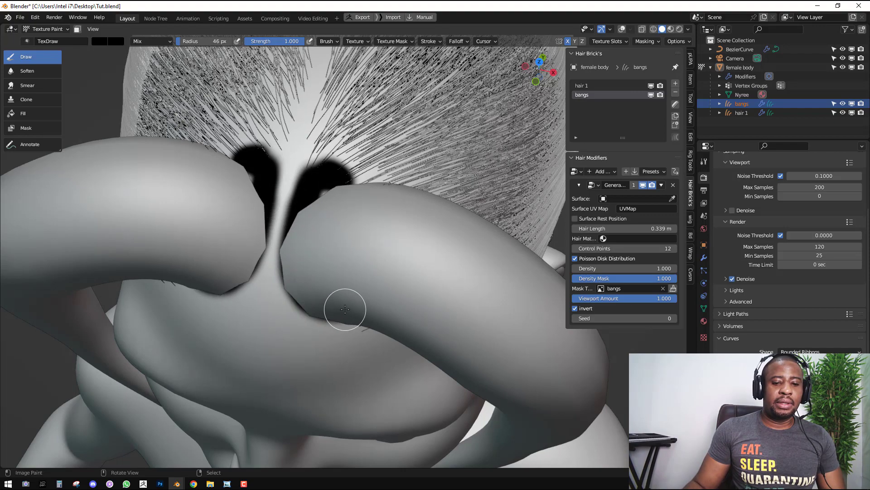
Hide the BezierCurve horns and fill in the black mask patches on both sides of the front hairline
{"action": "mouse_move", "coordinate": [344, 307]}
{"action": "middle_mouse_down"}
{"action": "mouse_move", "coordinate": [317, 294]}
{"action": "mouse_move", "coordinate": [327, 290]}
{"action": "middle_mouse_up"}
{"action": "left_click", "coordinate": [852, 49]}
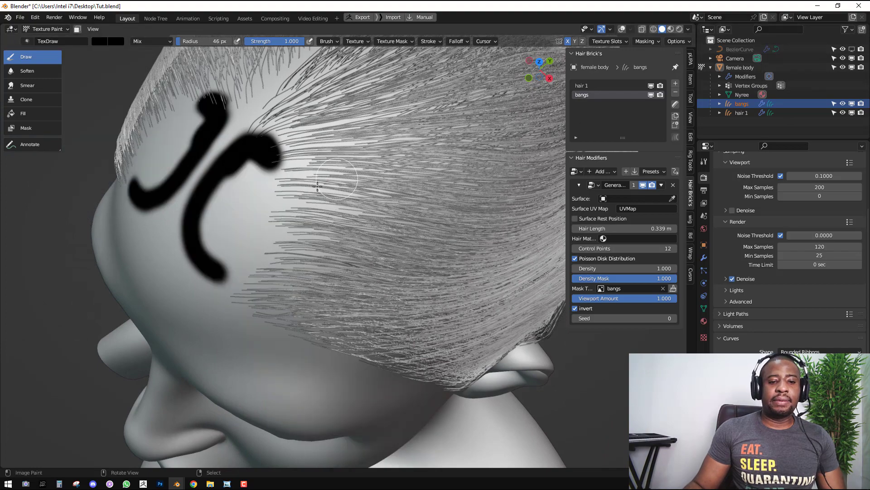
{"action": "mouse_move", "coordinate": [225, 272]}
{"action": "left_mouse_down"}
{"action": "mouse_move", "coordinate": [219, 285]}
{"action": "mouse_move", "coordinate": [275, 240]}
{"action": "mouse_move", "coordinate": [271, 204]}
{"action": "mouse_move", "coordinate": [292, 166]}
{"action": "mouse_move", "coordinate": [278, 145]}
{"action": "mouse_move", "coordinate": [267, 188]}
{"action": "mouse_move", "coordinate": [251, 174]}
{"action": "mouse_move", "coordinate": [227, 188]}
{"action": "mouse_move", "coordinate": [211, 218]}
{"action": "mouse_move", "coordinate": [229, 257]}
{"action": "mouse_move", "coordinate": [253, 226]}
{"action": "mouse_move", "coordinate": [247, 180]}
{"action": "mouse_move", "coordinate": [210, 206]}
{"action": "mouse_move", "coordinate": [224, 237]}
{"action": "mouse_move", "coordinate": [237, 198]}
{"action": "mouse_move", "coordinate": [239, 230]}
{"action": "left_mouse_up"}
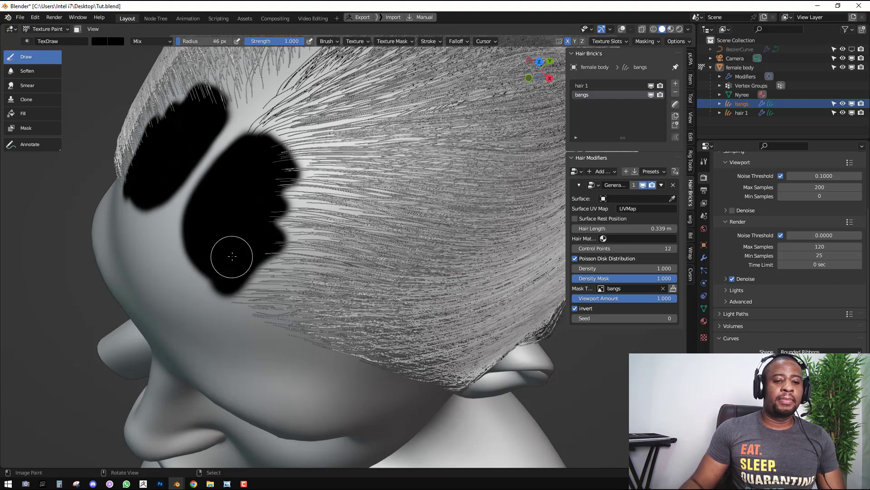
Widen the two black mask patches into the hair and even out their outer and lower edges
{"action": "middle_click_drag", "start_coordinate": [232, 257], "coordinate": [272, 204]}
{"action": "scroll", "coordinate": [301, 159], "scroll_direction": "up", "scroll_amount": 2}
{"action": "mouse_move", "coordinate": [301, 160]}
{"action": "left_mouse_down"}
{"action": "mouse_move", "coordinate": [310, 225]}
{"action": "mouse_move", "coordinate": [301, 249]}
{"action": "mouse_move", "coordinate": [310, 171]}
{"action": "mouse_move", "coordinate": [318, 244]}
{"action": "left_mouse_up"}
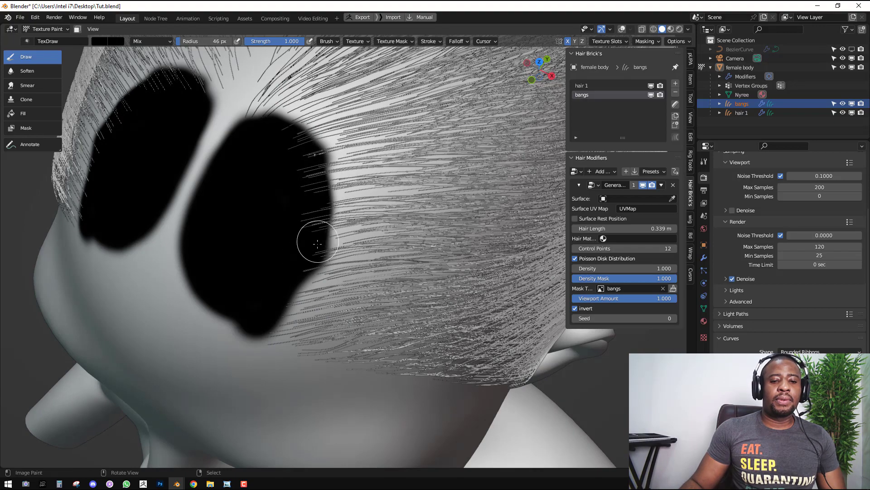
{"action": "scroll", "coordinate": [317, 243], "scroll_direction": "down", "scroll_amount": 3}
{"action": "middle_click_drag", "start_coordinate": [310, 245], "coordinate": [355, 226]}
{"action": "scroll", "coordinate": [350, 225], "scroll_direction": "up", "scroll_amount": 3}
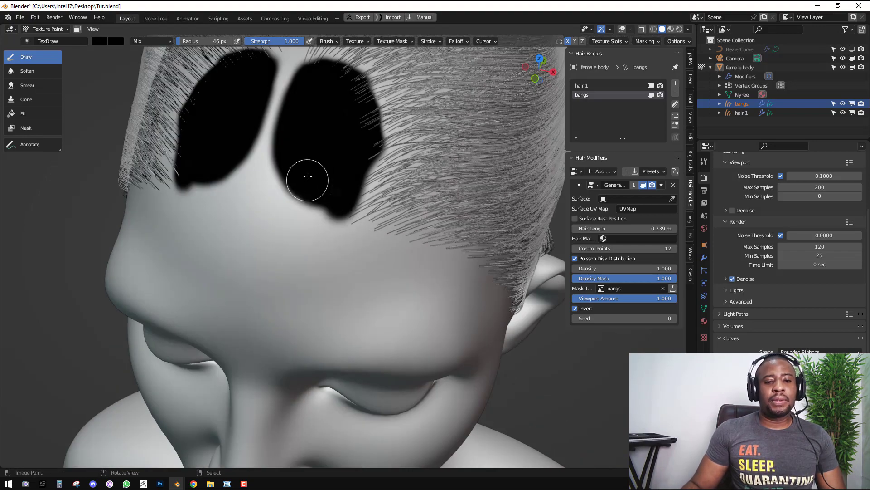
{"action": "left_click_drag", "start_coordinate": [301, 176], "coordinate": [330, 203]}
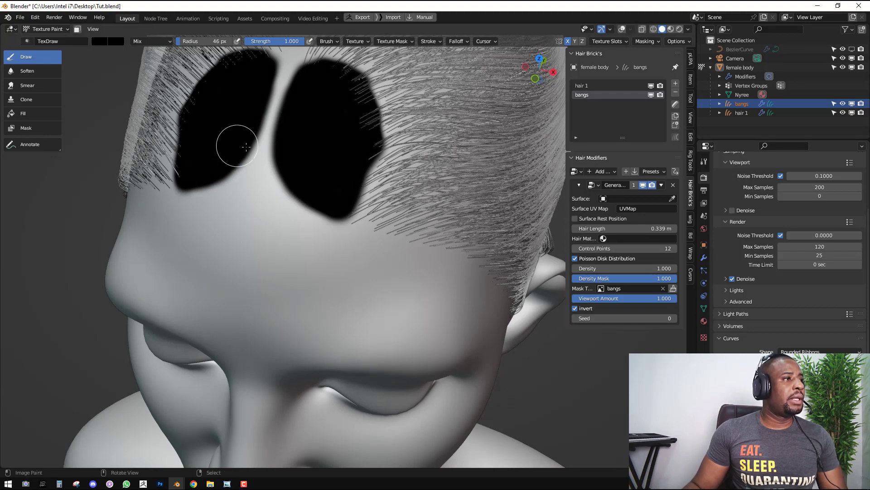
Reduce the brush radius to 23 px and extend the black mask along both edges of the central parting
{"action": "scroll", "coordinate": [290, 155], "scroll_direction": "up", "scroll_amount": 4}
{"action": "scroll", "coordinate": [272, 128], "scroll_direction": "down", "scroll_amount": 3}
{"action": "key", "text": "f"}
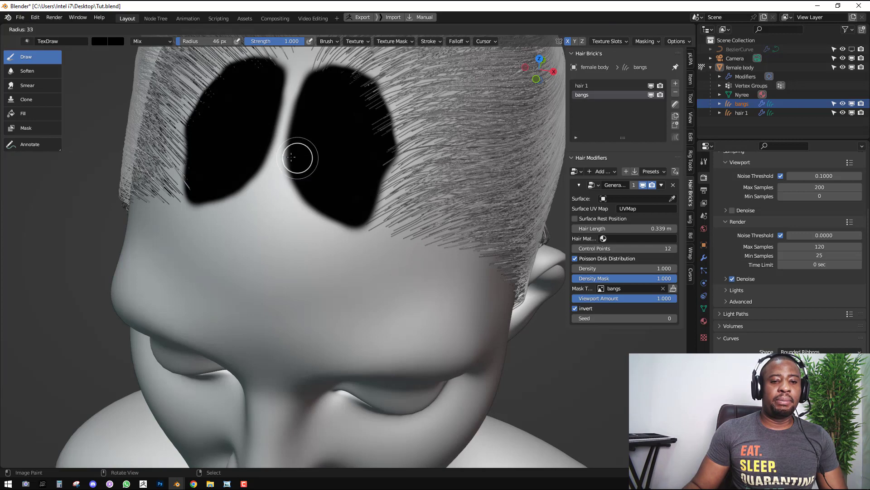
{"action": "left_click", "coordinate": [293, 157]}
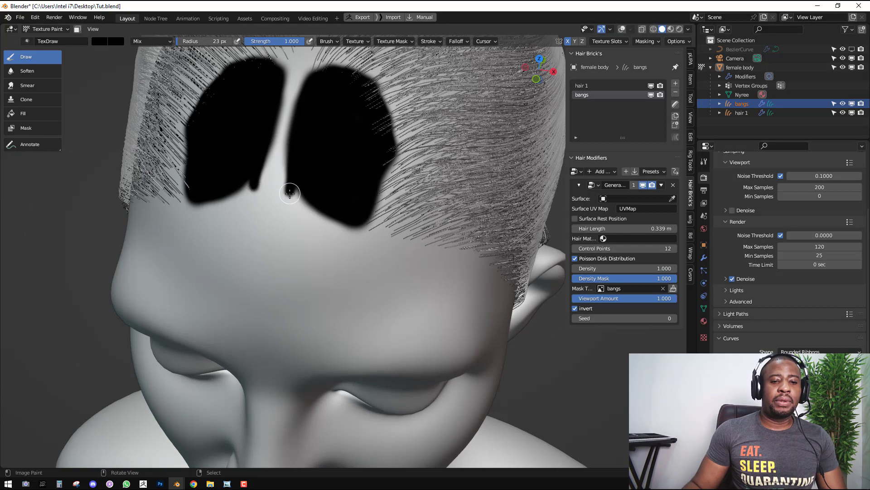
{"action": "mouse_move", "coordinate": [291, 193]}
{"action": "left_mouse_down"}
{"action": "mouse_move", "coordinate": [301, 140]}
{"action": "mouse_move", "coordinate": [291, 145]}
{"action": "left_mouse_up"}
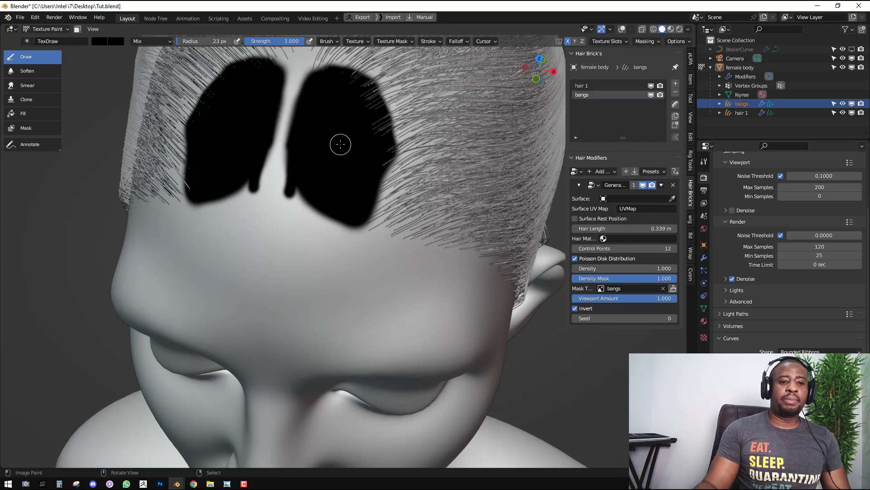
{"action": "mouse_move", "coordinate": [297, 120]}
{"action": "left_mouse_down"}
{"action": "mouse_move", "coordinate": [301, 93]}
{"action": "mouse_move", "coordinate": [288, 161]}
{"action": "mouse_move", "coordinate": [287, 152]}
{"action": "mouse_move", "coordinate": [295, 194]}
{"action": "mouse_move", "coordinate": [360, 220]}
{"action": "mouse_move", "coordinate": [321, 207]}
{"action": "mouse_move", "coordinate": [282, 174]}
{"action": "mouse_move", "coordinate": [309, 80]}
{"action": "left_mouse_up"}
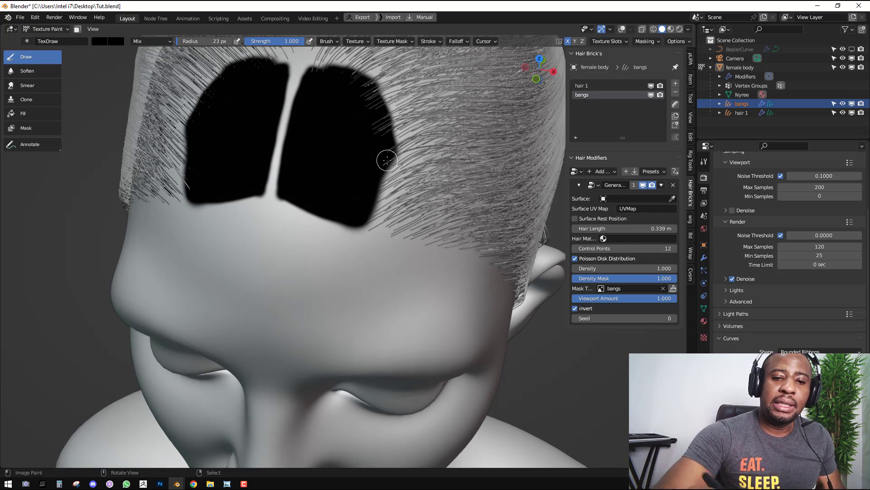
Extend the mask's outer lower corners with black and return to Object Mode
{"action": "mouse_move", "coordinate": [387, 160]}
{"action": "left_mouse_down"}
{"action": "mouse_move", "coordinate": [380, 207]}
{"action": "mouse_move", "coordinate": [365, 221]}
{"action": "mouse_move", "coordinate": [376, 217]}
{"action": "mouse_move", "coordinate": [352, 214]}
{"action": "mouse_move", "coordinate": [369, 214]}
{"action": "left_mouse_up"}
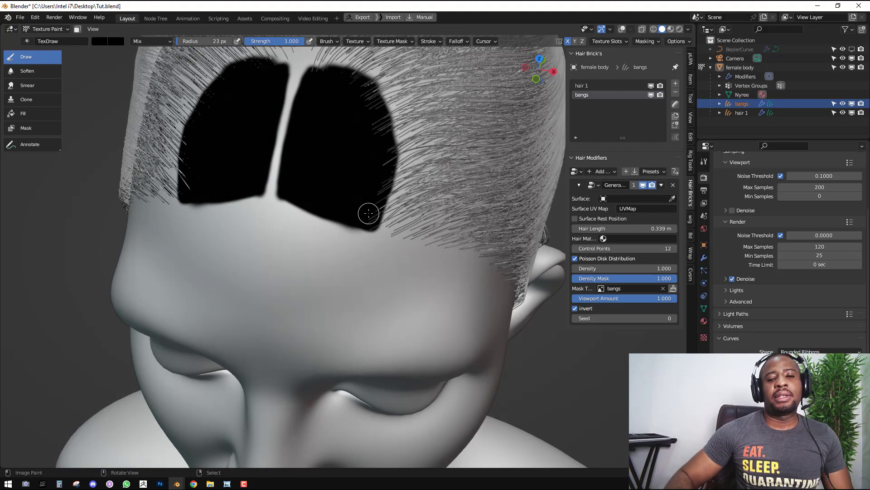
{"action": "scroll", "coordinate": [344, 212], "scroll_direction": "down", "scroll_amount": 5}
{"action": "middle_click_drag", "start_coordinate": [345, 211], "coordinate": [405, 203]}
{"action": "key", "text": "q"}
{"action": "key", "text": "ctrl+Tab"}
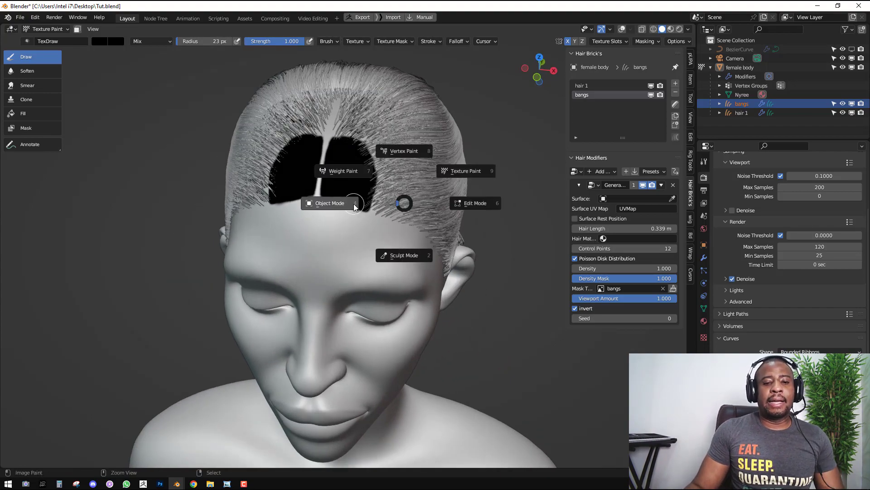
{"action": "left_click", "coordinate": [354, 207]}
Re-enter Texture Paint, return to Object Mode and assign female body as the Generate Hair Curves surface
{"action": "key", "text": "ctrl+Tab"}
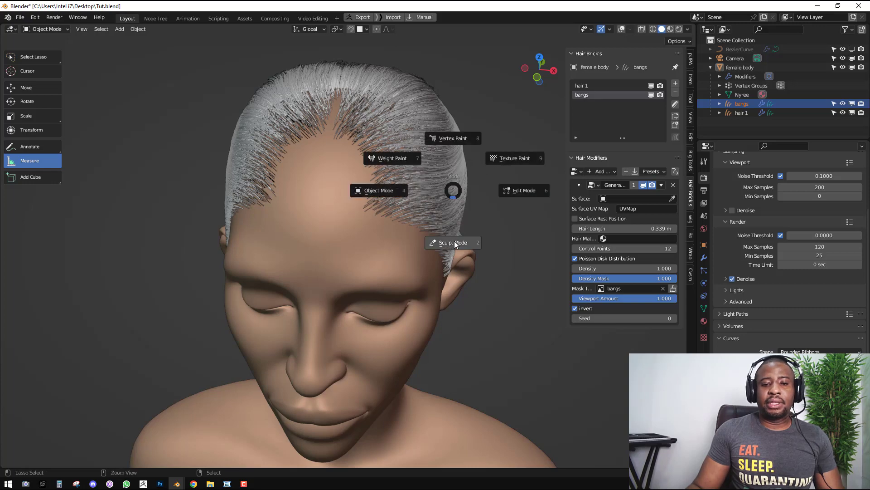
{"action": "left_click", "coordinate": [508, 157]}
{"action": "key", "text": "ctrl+Tab"}
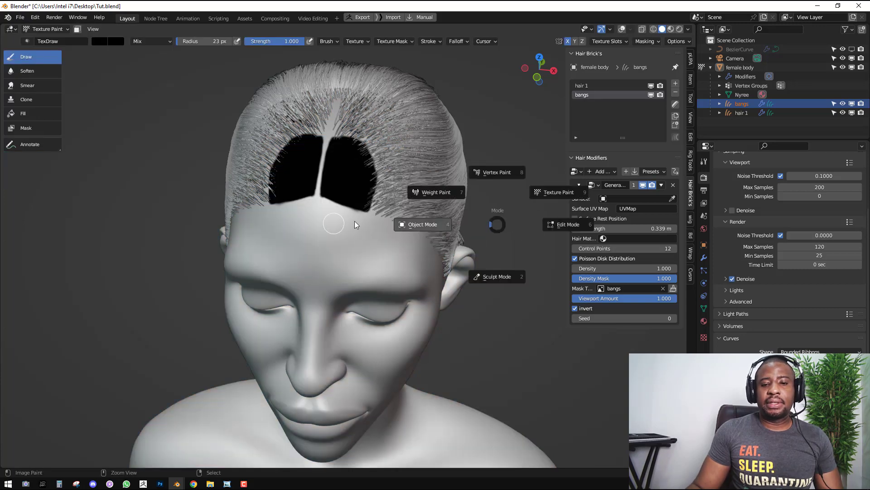
{"action": "left_click", "coordinate": [354, 224]}
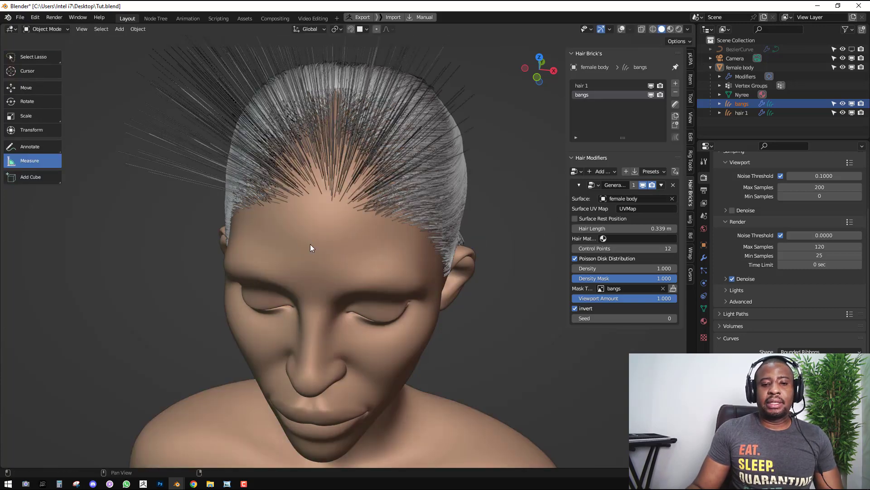
Set the bangs' hair length to 0.8 m and their control points to 20
{"action": "middle_click_drag", "start_coordinate": [310, 245], "coordinate": [396, 223]}
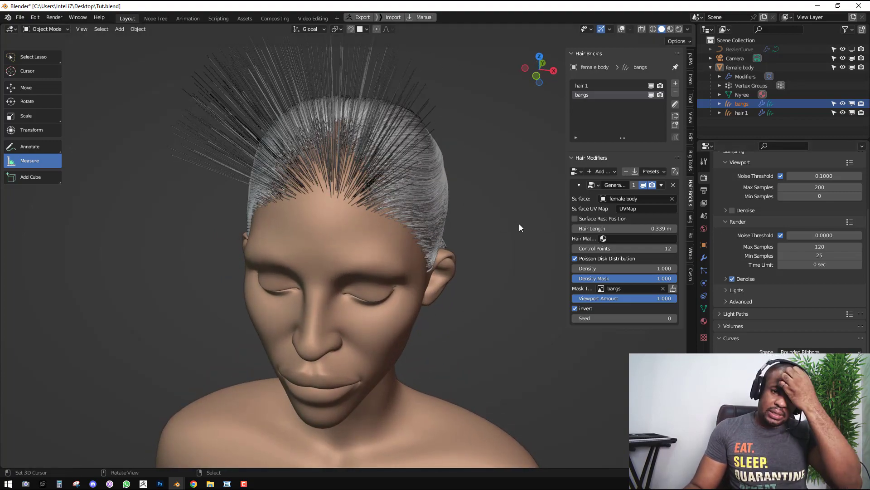
{"action": "left_click", "coordinate": [650, 228]}
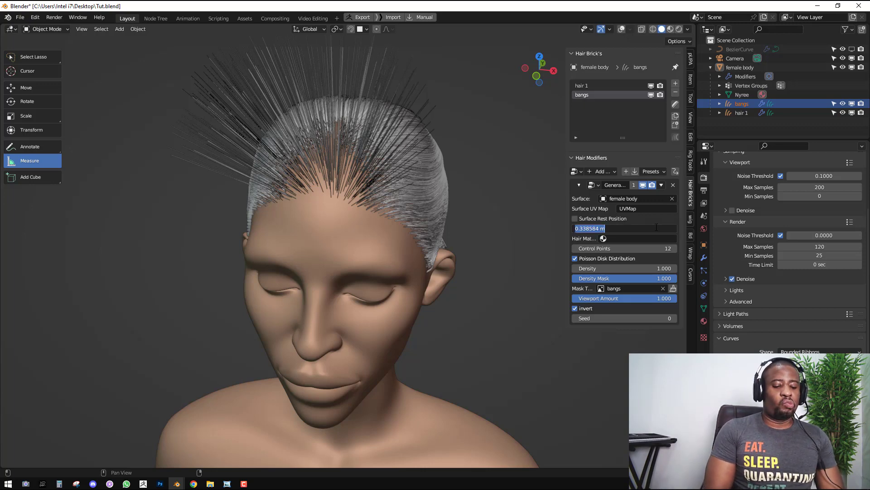
{"action": "type", "text": "0.8"}
{"action": "key", "text": "Return"}
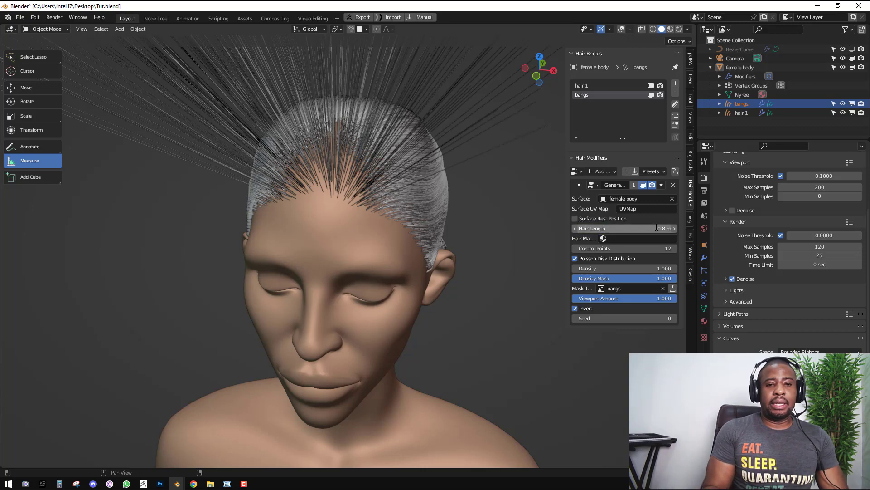
{"action": "middle_click_drag", "start_coordinate": [340, 214], "coordinate": [376, 199]}
{"action": "scroll", "coordinate": [369, 211], "scroll_direction": "up", "scroll_amount": 4}
{"action": "middle_click_drag", "start_coordinate": [368, 169], "coordinate": [356, 146]}
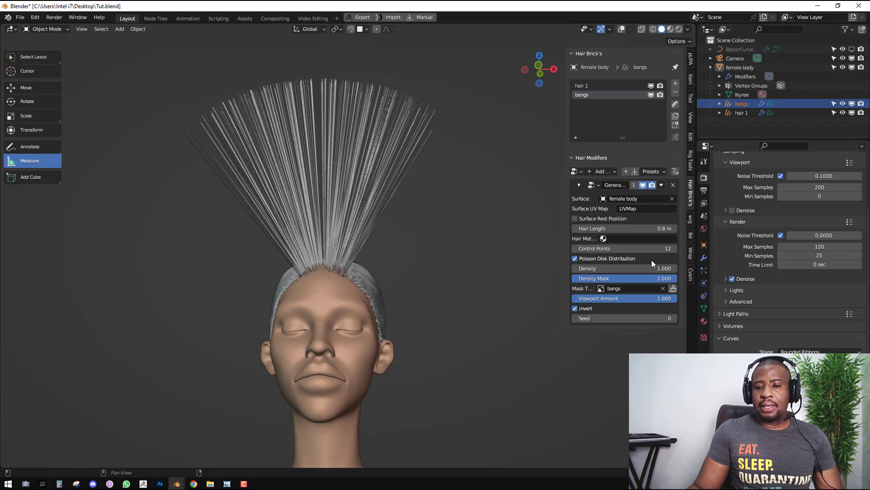
{"action": "left_click", "coordinate": [660, 248]}
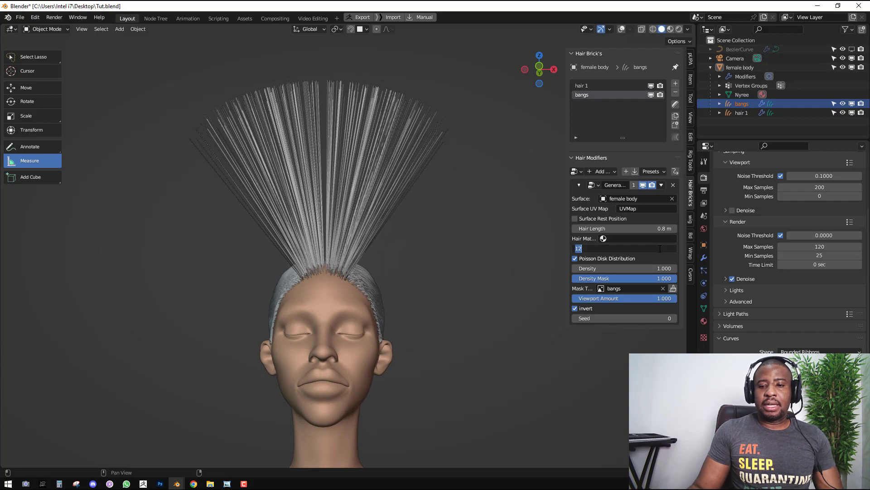
{"action": "type", "text": "20"}
{"action": "key", "text": "Return"}
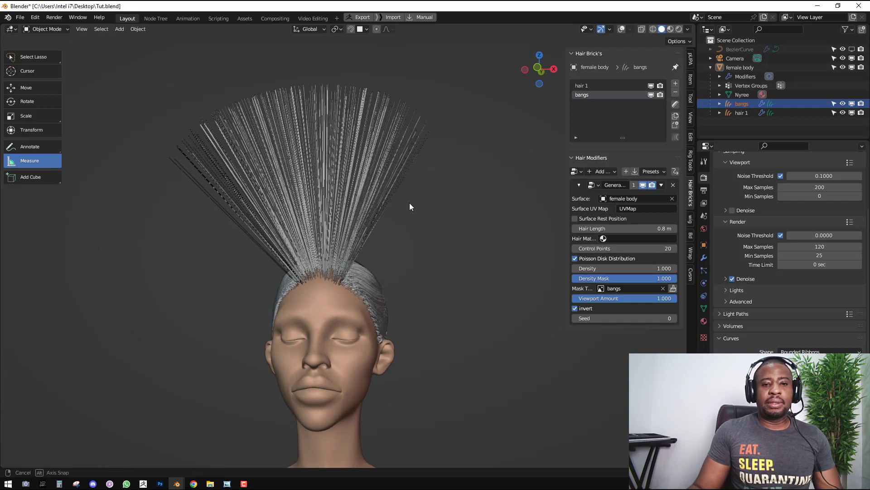
Try a density of 0.5 for the bangs, settle on 0.3, and apply the Generate Hair Curves modifier
{"action": "left_click", "coordinate": [658, 268]}
{"action": "type", "text": ".5"}
{"action": "key", "text": "Return"}
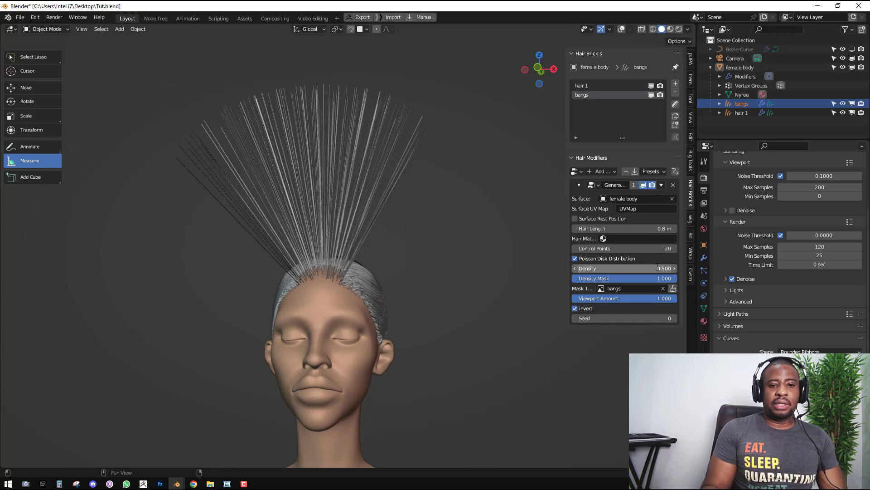
{"action": "left_click", "coordinate": [657, 268]}
{"action": "type", "text": ".3"}
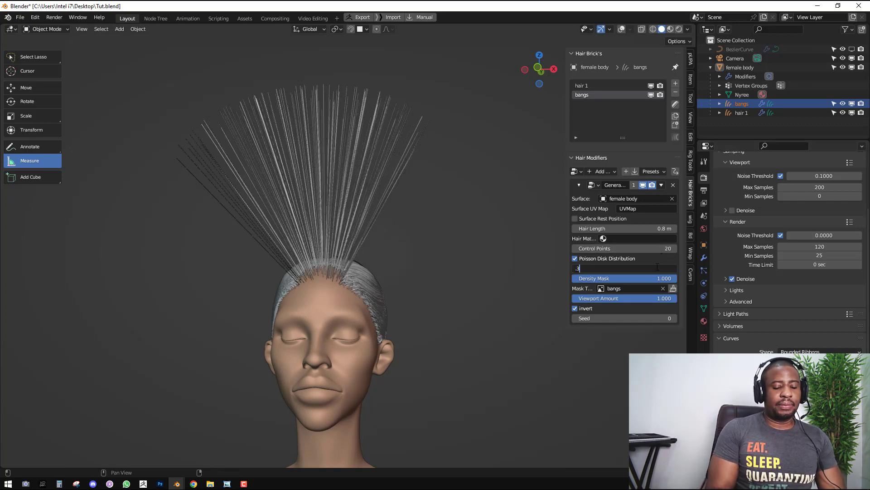
{"action": "key", "text": "Return"}
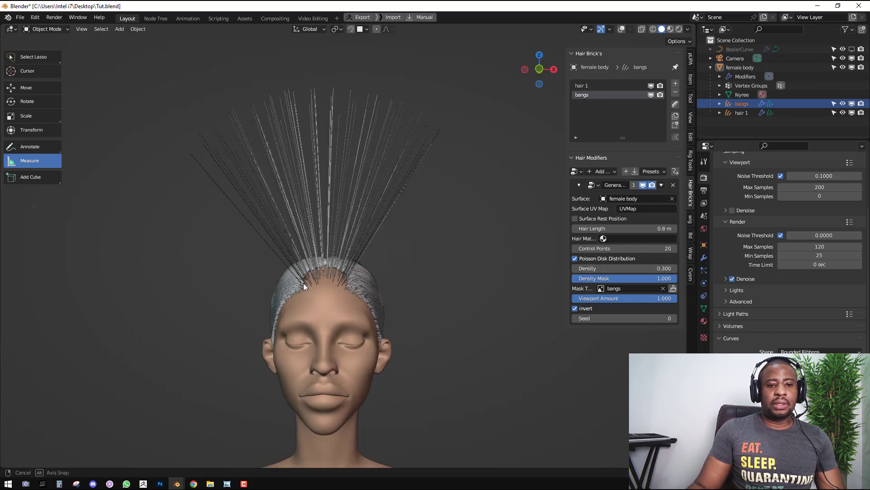
{"action": "left_click", "coordinate": [662, 184]}
{"action": "left_click", "coordinate": [674, 198]}
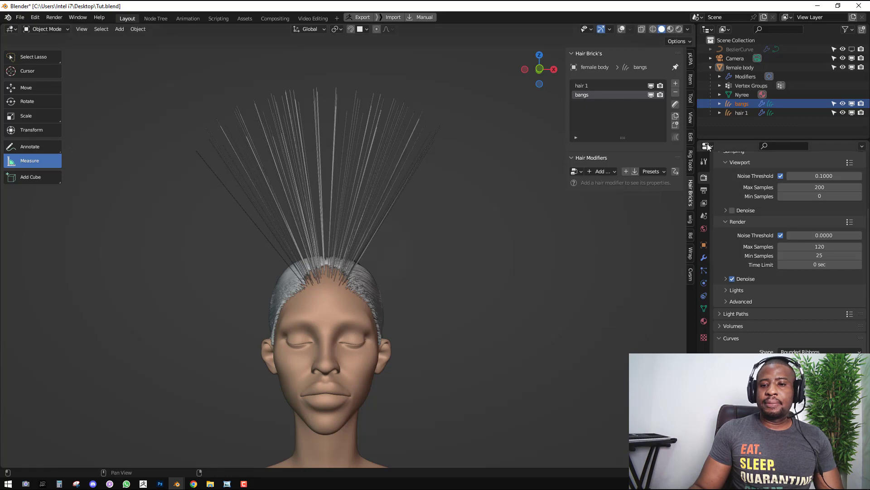
{"action": "left_click", "coordinate": [675, 105]}
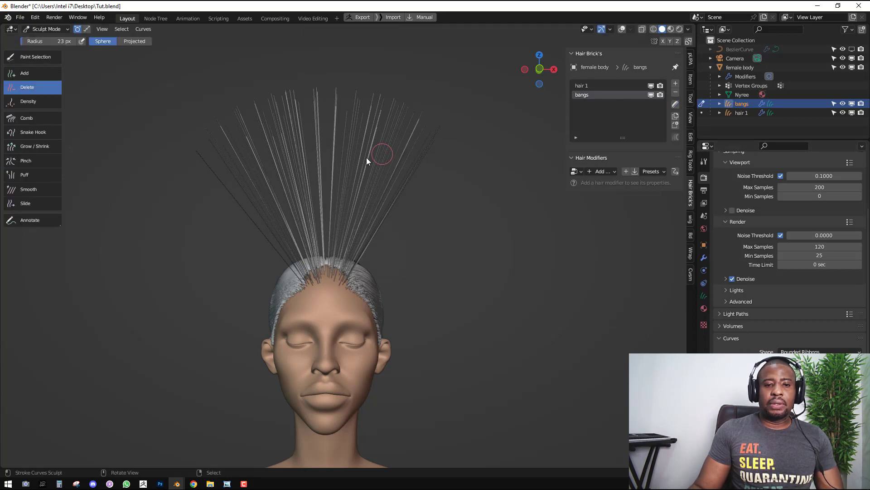
{"action": "key", "text": "shift+space"}
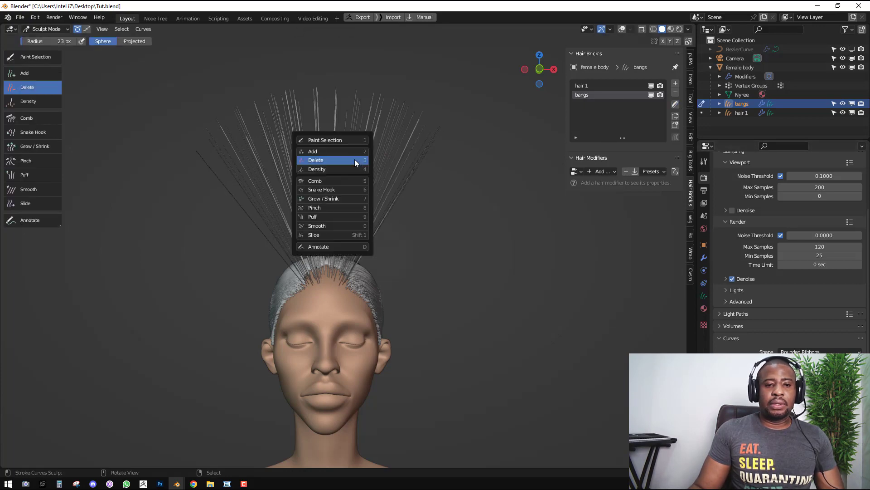
{"action": "left_click", "coordinate": [321, 181]}
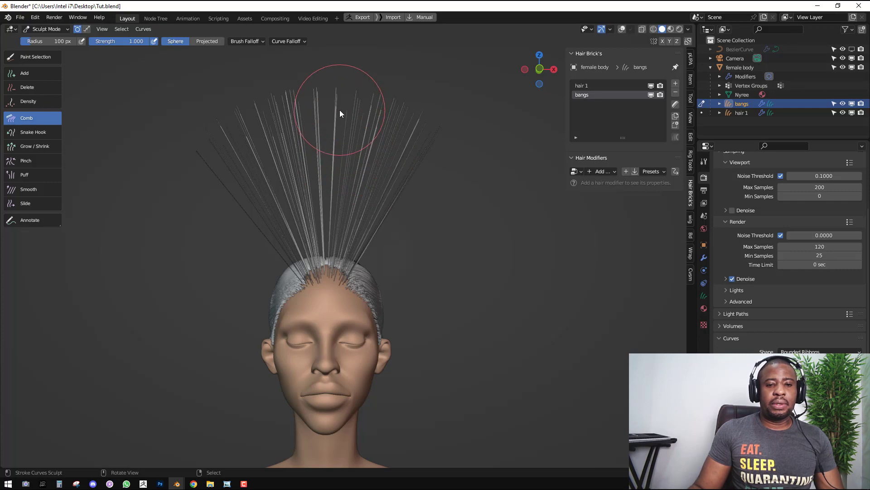
{"action": "left_click", "coordinate": [270, 180]}
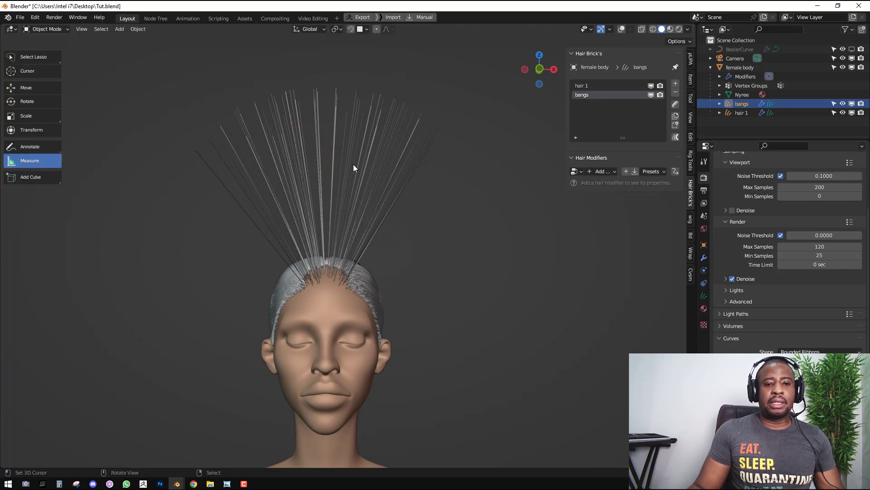
Select the bangs' guide curves on one half of the head in Edit Mode, then return to Object Mode
{"action": "key", "text": "Tab"}
{"action": "key", "text": "alt+a"}
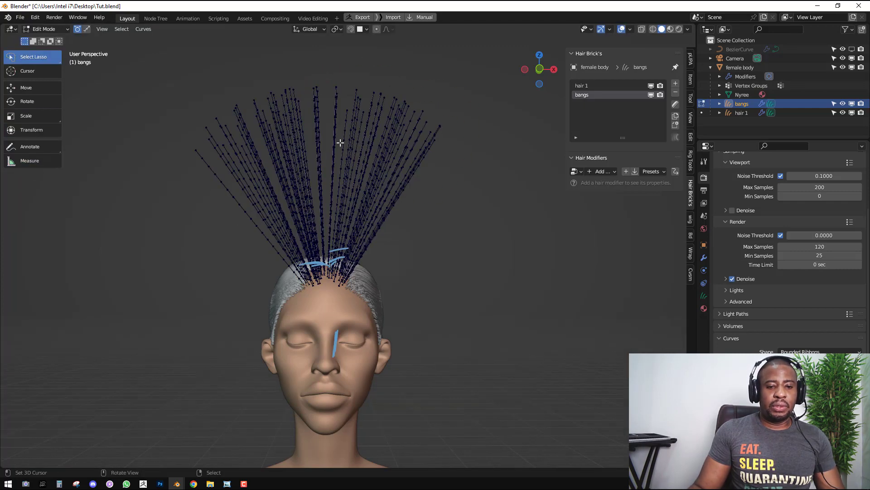
{"action": "key", "text": "b"}
{"action": "left_click_drag", "start_coordinate": [325, 73], "coordinate": [472, 353]}
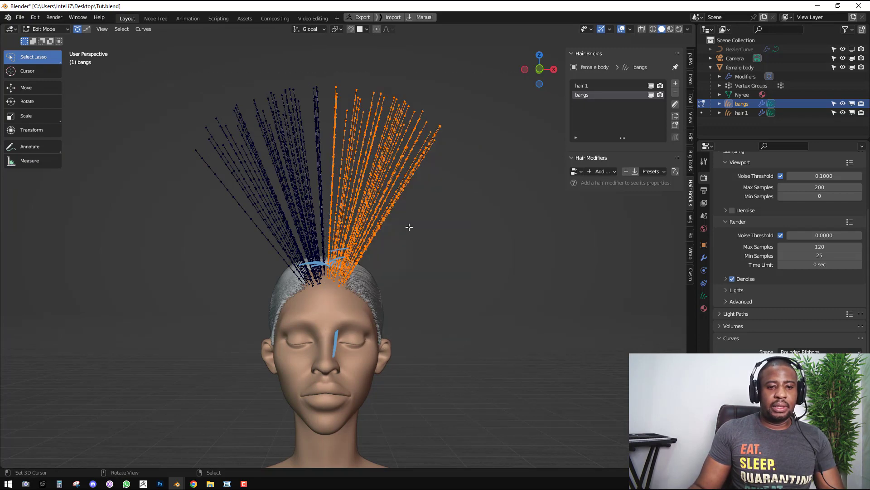
{"action": "key", "text": "r"}
{"action": "right_click", "coordinate": [457, 146]}
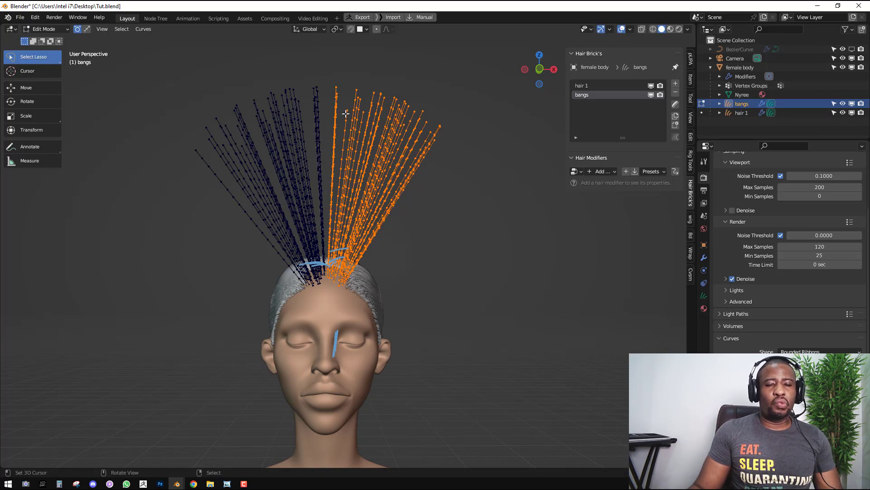
{"action": "key", "text": "Tab"}
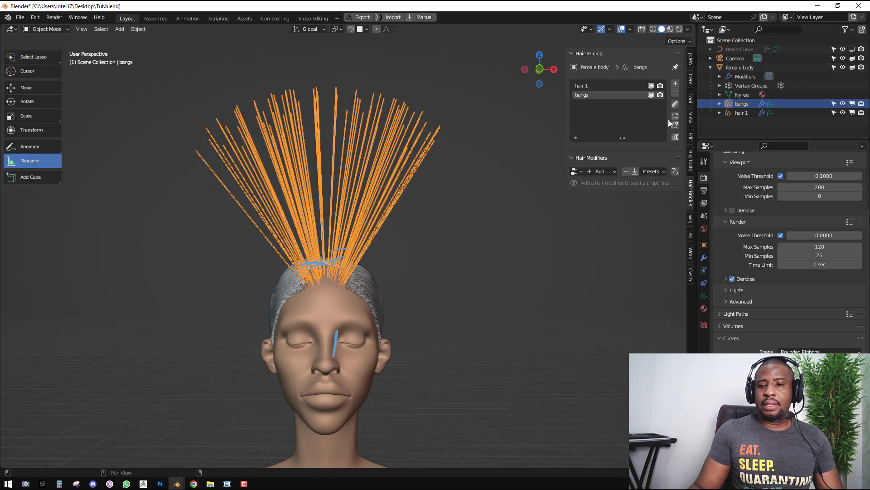
Sculpt the bangs with X symmetry and a Projected Comb brush, sweeping the selected curves outward and down to the side
{"action": "left_click", "coordinate": [675, 105]}
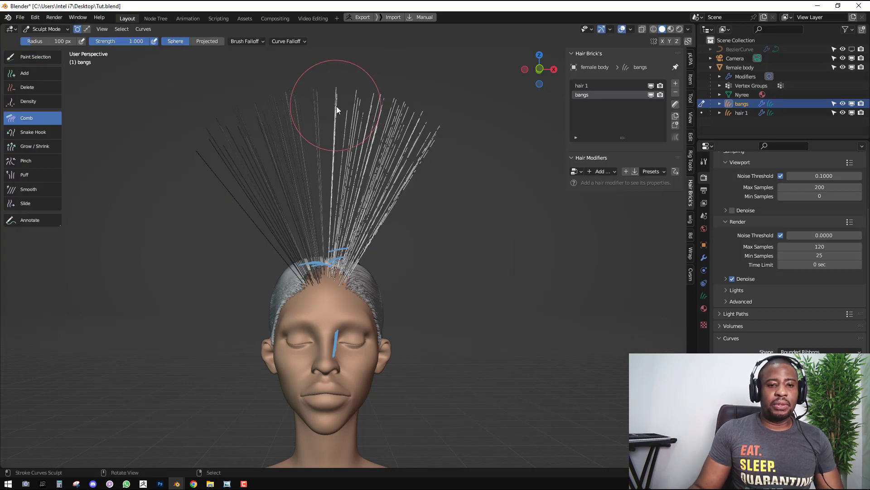
{"action": "left_click_drag", "start_coordinate": [347, 107], "coordinate": [351, 98]}
{"action": "key", "text": "Tab"}
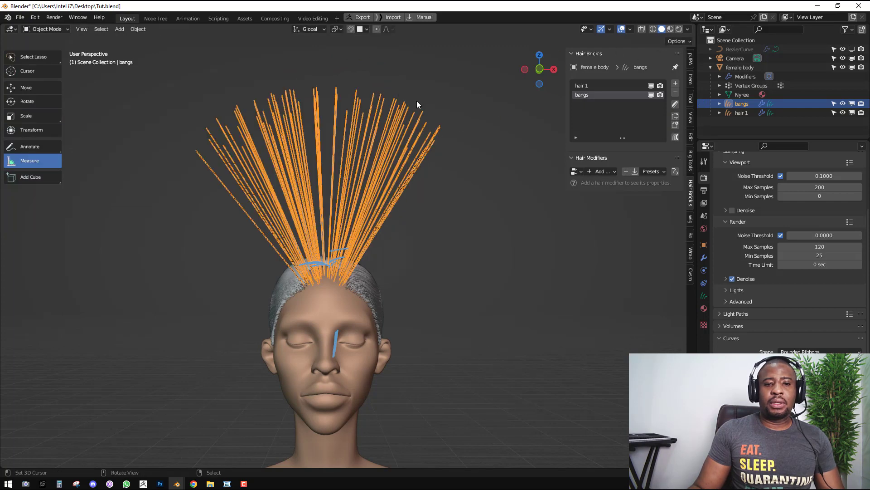
{"action": "left_click", "coordinate": [676, 104]}
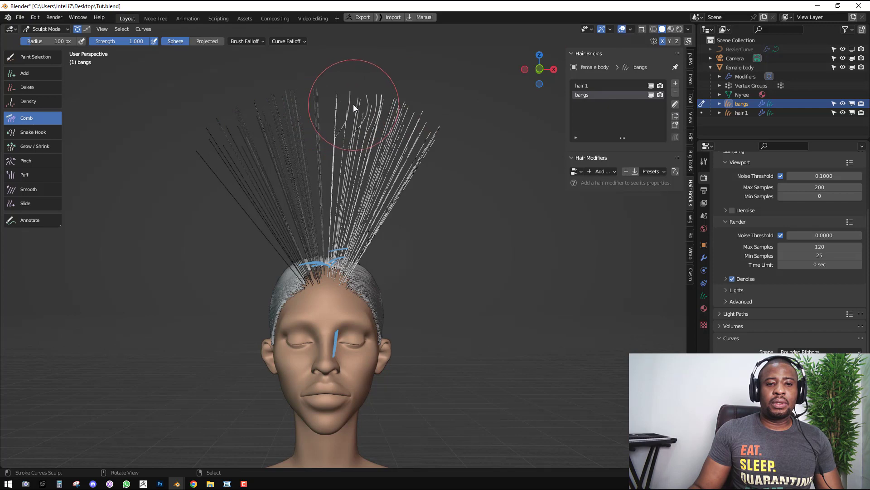
{"action": "left_click", "coordinate": [215, 41]}
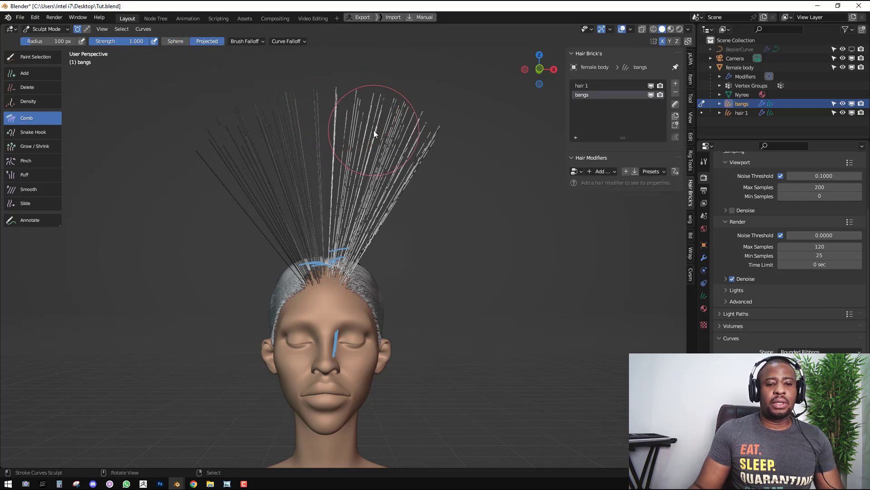
{"action": "mouse_move", "coordinate": [336, 92]}
{"action": "left_mouse_down"}
{"action": "mouse_move", "coordinate": [354, 91]}
{"action": "mouse_move", "coordinate": [340, 117]}
{"action": "mouse_move", "coordinate": [354, 113]}
{"action": "mouse_move", "coordinate": [365, 132]}
{"action": "mouse_move", "coordinate": [350, 165]}
{"action": "mouse_move", "coordinate": [367, 162]}
{"action": "mouse_move", "coordinate": [345, 180]}
{"action": "mouse_move", "coordinate": [363, 183]}
{"action": "mouse_move", "coordinate": [344, 214]}
{"action": "mouse_move", "coordinate": [391, 211]}
{"action": "mouse_move", "coordinate": [349, 238]}
{"action": "mouse_move", "coordinate": [374, 234]}
{"action": "mouse_move", "coordinate": [466, 141]}
{"action": "left_mouse_up"}
{"action": "scroll", "coordinate": [374, 197], "scroll_direction": "down", "scroll_amount": 3}
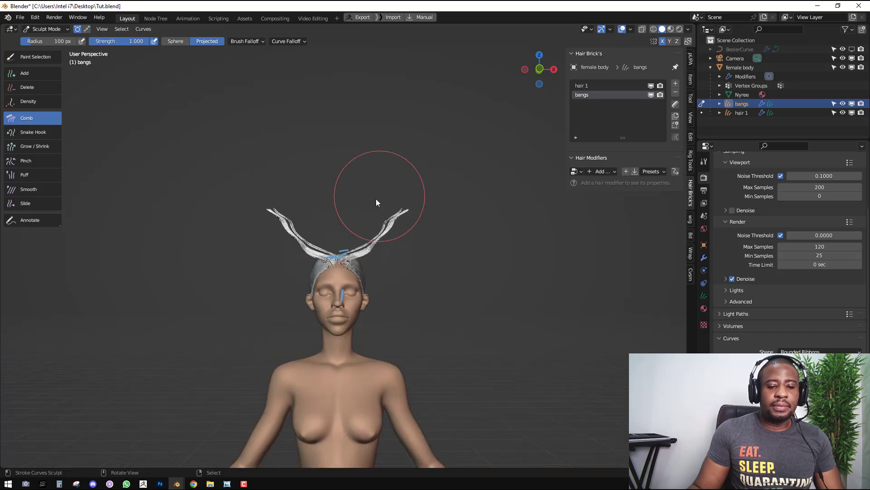
Enlarge the Comb brush radius to 250 px and sweep the bangs outward and down from a raised viewpoint
{"action": "mouse_move", "coordinate": [374, 197]}
{"action": "middle_mouse_down"}
{"action": "mouse_move", "coordinate": [400, 261]}
{"action": "mouse_move", "coordinate": [418, 258]}
{"action": "mouse_move", "coordinate": [362, 211]}
{"action": "middle_mouse_up"}
{"action": "scroll", "coordinate": [408, 254], "scroll_direction": "up", "scroll_amount": 1}
{"action": "scroll", "coordinate": [397, 247], "scroll_direction": "up", "scroll_amount": 1}
{"action": "key", "text": "f"}
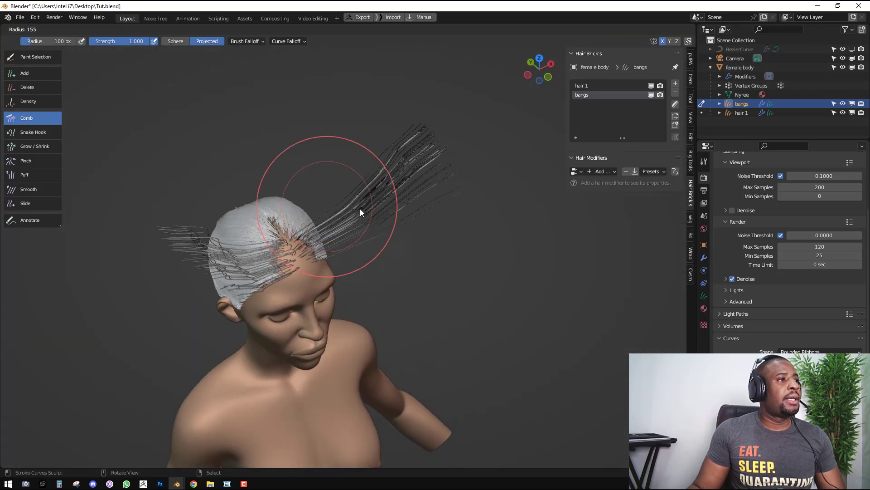
{"action": "left_click", "coordinate": [404, 207]}
{"action": "mouse_move", "coordinate": [342, 126]}
{"action": "left_mouse_down"}
{"action": "mouse_move", "coordinate": [388, 163]}
{"action": "mouse_move", "coordinate": [417, 233]}
{"action": "left_mouse_up"}
{"action": "mouse_move", "coordinate": [418, 233]}
{"action": "middle_mouse_down"}
{"action": "mouse_move", "coordinate": [298, 219]}
{"action": "mouse_move", "coordinate": [421, 249]}
{"action": "mouse_move", "coordinate": [322, 181]}
{"action": "middle_mouse_up"}
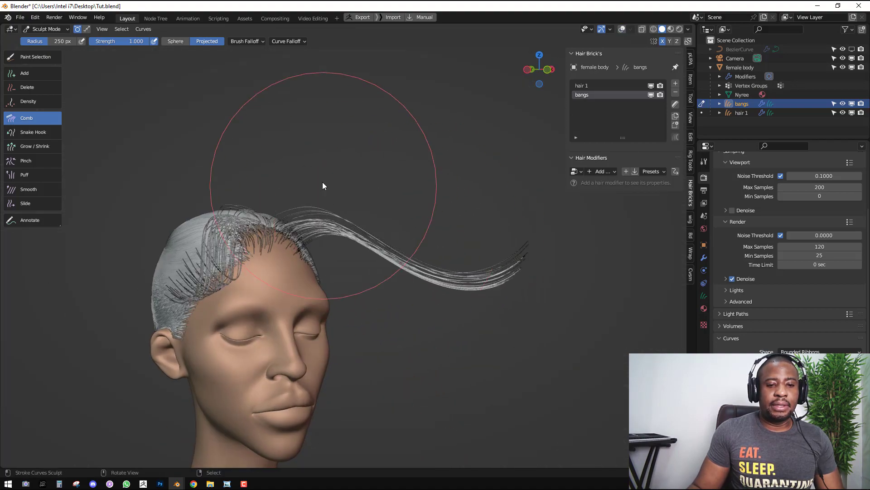
Comb the bangs down past the cheeks so both mirrored strands frame the face
{"action": "scroll", "coordinate": [268, 135], "scroll_direction": "up", "scroll_amount": 2}
{"action": "scroll", "coordinate": [349, 189], "scroll_direction": "up", "scroll_amount": 2}
{"action": "left_click_drag", "start_coordinate": [348, 189], "coordinate": [479, 327]}
{"action": "scroll", "coordinate": [405, 225], "scroll_direction": "down", "scroll_amount": 3}
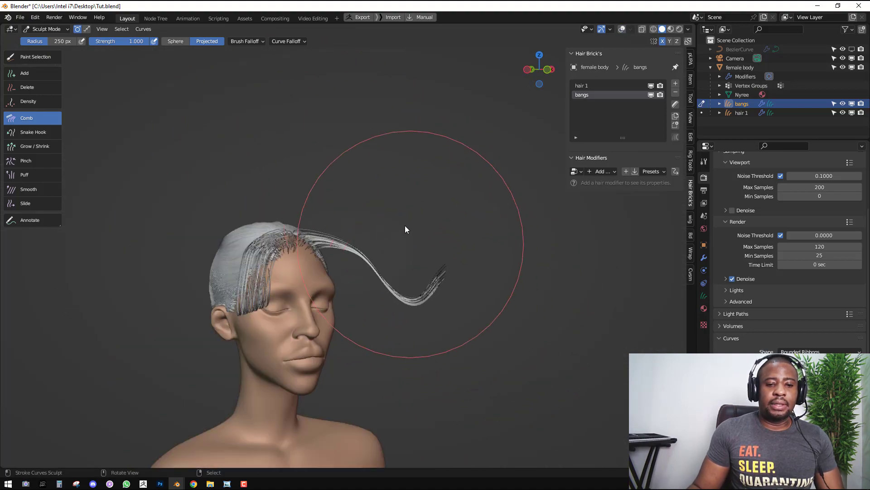
{"action": "left_click_drag", "start_coordinate": [405, 225], "coordinate": [394, 319]}
{"action": "mouse_move", "coordinate": [394, 319]}
{"action": "middle_mouse_down"}
{"action": "mouse_move", "coordinate": [367, 239]}
{"action": "mouse_move", "coordinate": [289, 217]}
{"action": "middle_mouse_up"}
{"action": "scroll", "coordinate": [368, 239], "scroll_direction": "up", "scroll_amount": 2}
{"action": "mouse_move", "coordinate": [289, 216]}
{"action": "left_mouse_down"}
{"action": "mouse_move", "coordinate": [291, 319]}
{"action": "mouse_move", "coordinate": [279, 327]}
{"action": "mouse_move", "coordinate": [319, 350]}
{"action": "left_mouse_up"}
{"action": "mouse_move", "coordinate": [319, 354]}
{"action": "middle_mouse_down"}
{"action": "mouse_move", "coordinate": [413, 289]}
{"action": "mouse_move", "coordinate": [384, 267]}
{"action": "mouse_move", "coordinate": [352, 278]}
{"action": "middle_mouse_up"}
{"action": "mouse_move", "coordinate": [351, 278]}
{"action": "left_mouse_down"}
{"action": "mouse_move", "coordinate": [383, 320]}
{"action": "mouse_move", "coordinate": [396, 308]}
{"action": "left_mouse_up"}
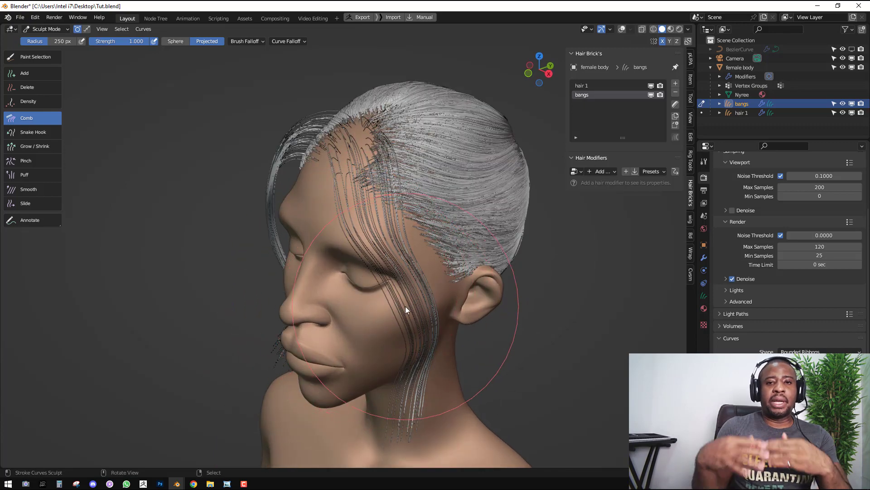
Add a Duplicate Hair Curves modifier to the bangs and set its radius to 0.0124 m
{"action": "left_click", "coordinate": [600, 172]}
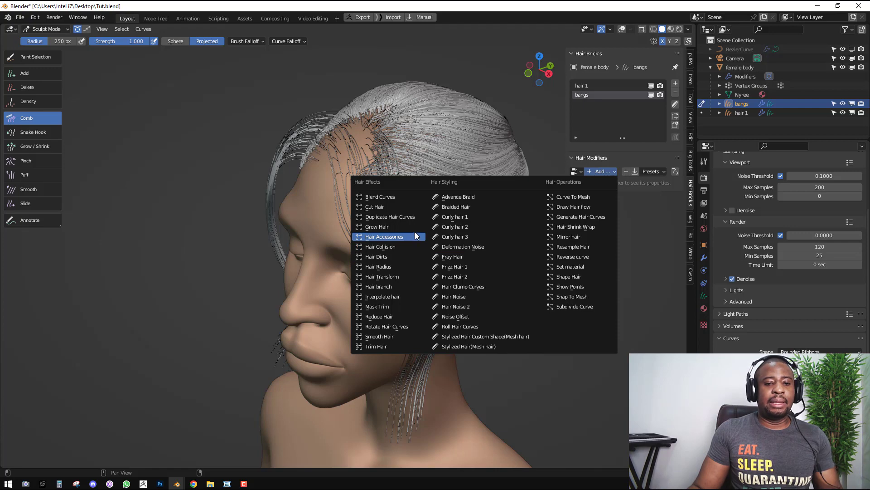
{"action": "left_click", "coordinate": [412, 216]}
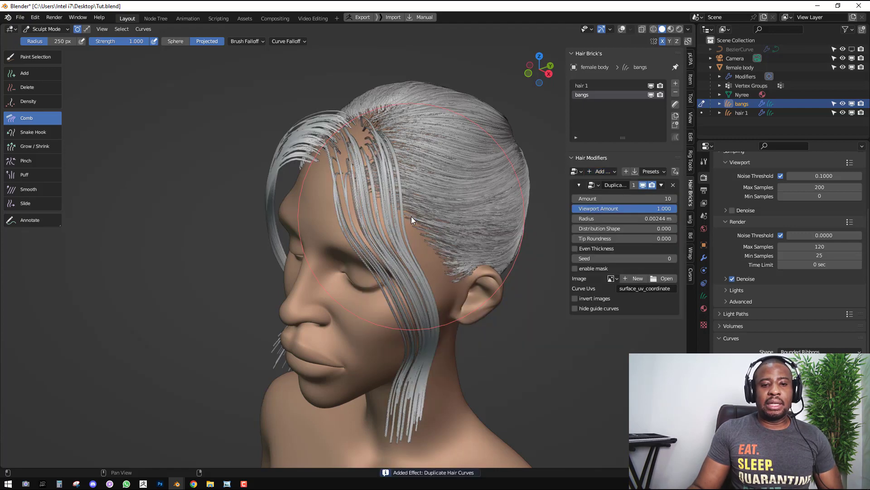
{"action": "middle_click_drag", "start_coordinate": [412, 216], "coordinate": [455, 219]}
{"action": "left_click_drag", "start_coordinate": [648, 218], "coordinate": [627, 218]}
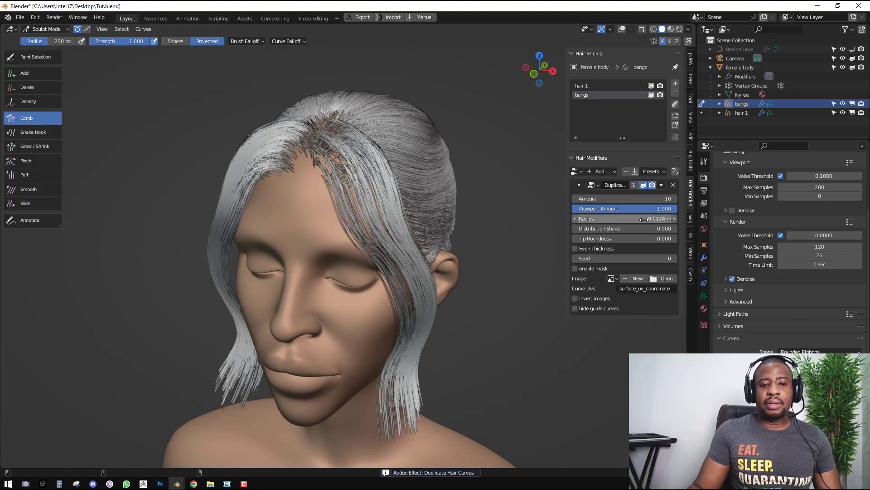
Comb the thickened bangs inward along the cheeks and jaw from the front view
{"action": "mouse_move", "coordinate": [375, 251]}
{"action": "middle_mouse_down"}
{"action": "mouse_move", "coordinate": [331, 247]}
{"action": "mouse_move", "coordinate": [336, 251]}
{"action": "middle_mouse_up"}
{"action": "key", "text": "KP_1"}
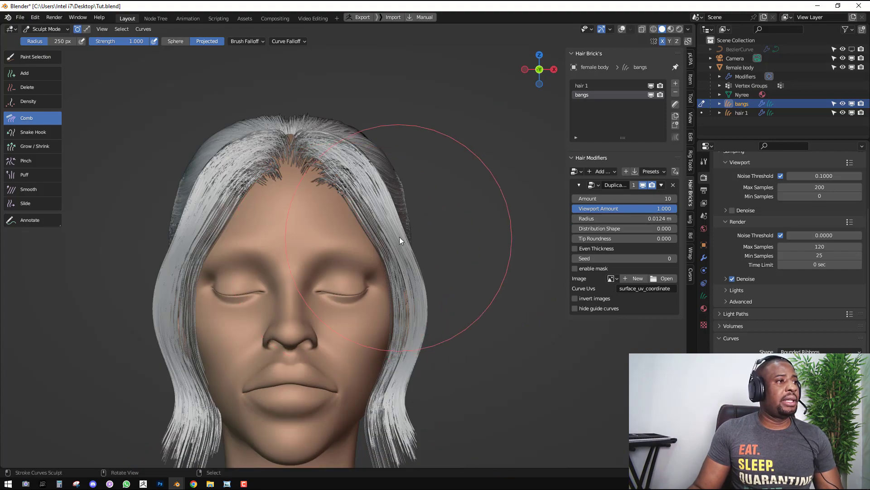
{"action": "left_click_drag", "start_coordinate": [413, 227], "coordinate": [382, 363]}
{"action": "left_click_drag", "start_coordinate": [414, 349], "coordinate": [380, 394]}
{"action": "scroll", "coordinate": [382, 297], "scroll_direction": "down", "scroll_amount": 2}
{"action": "mouse_move", "coordinate": [382, 298]}
{"action": "middle_mouse_down"}
{"action": "mouse_move", "coordinate": [316, 312]}
{"action": "mouse_move", "coordinate": [440, 239]}
{"action": "mouse_move", "coordinate": [393, 287]}
{"action": "middle_mouse_up"}
{"action": "key", "text": "KP_1"}
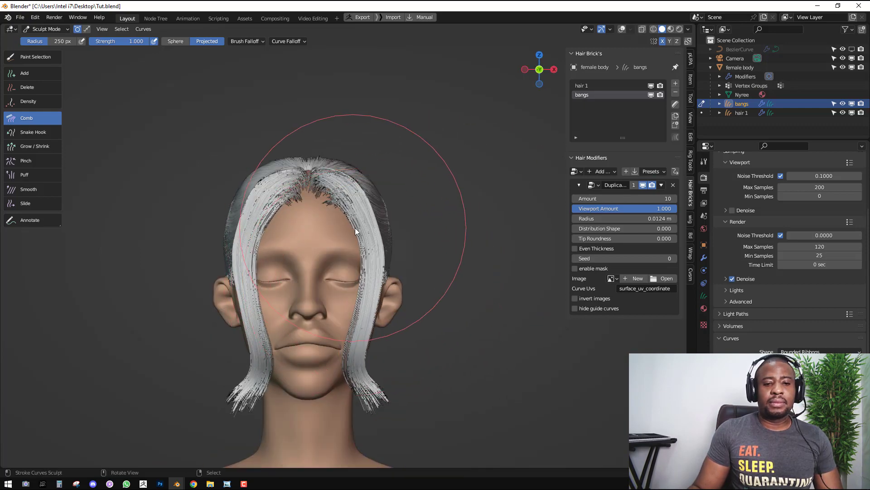
Reduce the Comb brush radius to 98 px and brush the lower bangs away from the mouth and downward
{"action": "middle_click_drag", "start_coordinate": [373, 317], "coordinate": [361, 257], "text": "shift"}
{"action": "key", "text": "f"}
{"action": "left_click", "coordinate": [320, 252]}
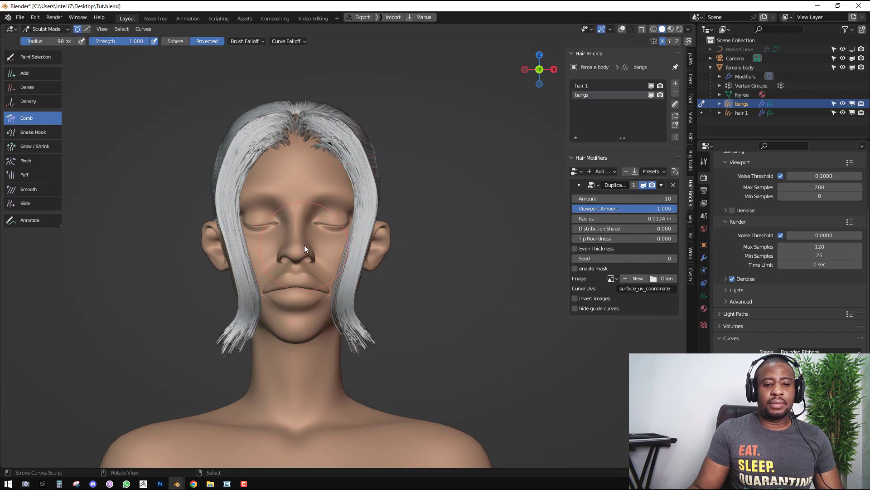
{"action": "mouse_move", "coordinate": [307, 254]}
{"action": "left_mouse_down"}
{"action": "mouse_move", "coordinate": [348, 313]}
{"action": "mouse_move", "coordinate": [351, 337]}
{"action": "mouse_move", "coordinate": [386, 313]}
{"action": "left_mouse_up"}
{"action": "middle_click_drag", "start_coordinate": [434, 294], "coordinate": [404, 277]}
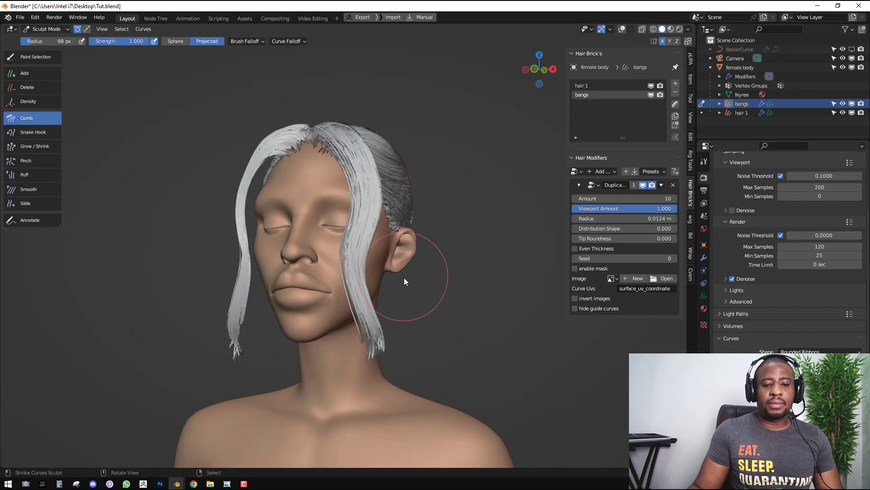
{"action": "left_click_drag", "start_coordinate": [404, 277], "coordinate": [382, 339]}
Gather the lower ends of the bangs with the Pinch brush at a 117 px radius
{"action": "key", "text": "shift+space"}
{"action": "left_click", "coordinate": [406, 274]}
{"action": "mouse_move", "coordinate": [405, 274]}
{"action": "left_mouse_down"}
{"action": "mouse_move", "coordinate": [372, 292]}
{"action": "mouse_move", "coordinate": [358, 325]}
{"action": "left_mouse_up"}
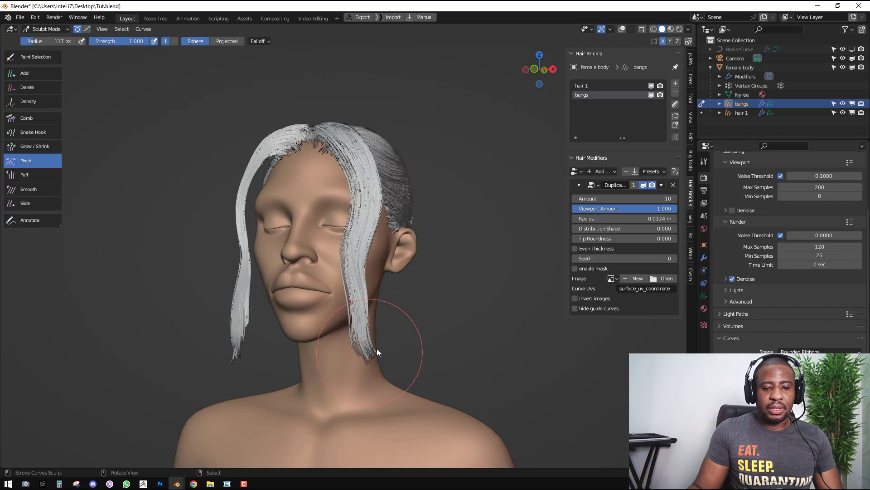
Switch back to the Comb brush and bend the bangs' lower lengths outward beside the jaw with the tips curving in
{"action": "key", "text": "shift+space"}
{"action": "left_click", "coordinate": [388, 190]}
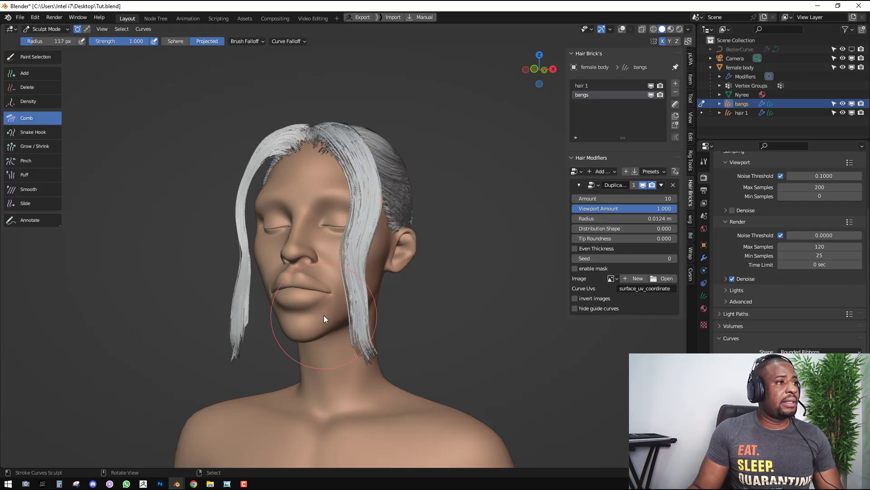
{"action": "middle_click_drag", "start_coordinate": [316, 298], "coordinate": [320, 294]}
{"action": "mouse_move", "coordinate": [321, 301]}
{"action": "left_mouse_down"}
{"action": "mouse_move", "coordinate": [346, 312]}
{"action": "mouse_move", "coordinate": [451, 297]}
{"action": "mouse_move", "coordinate": [396, 366]}
{"action": "mouse_move", "coordinate": [314, 327]}
{"action": "mouse_move", "coordinate": [340, 336]}
{"action": "mouse_move", "coordinate": [354, 359]}
{"action": "mouse_move", "coordinate": [318, 386]}
{"action": "mouse_move", "coordinate": [341, 375]}
{"action": "left_mouse_up"}
{"action": "scroll", "coordinate": [340, 338], "scroll_direction": "up", "scroll_amount": 2}
{"action": "left_click_drag", "start_coordinate": [394, 415], "coordinate": [377, 412]}
{"action": "scroll", "coordinate": [362, 277], "scroll_direction": "down", "scroll_amount": 4}
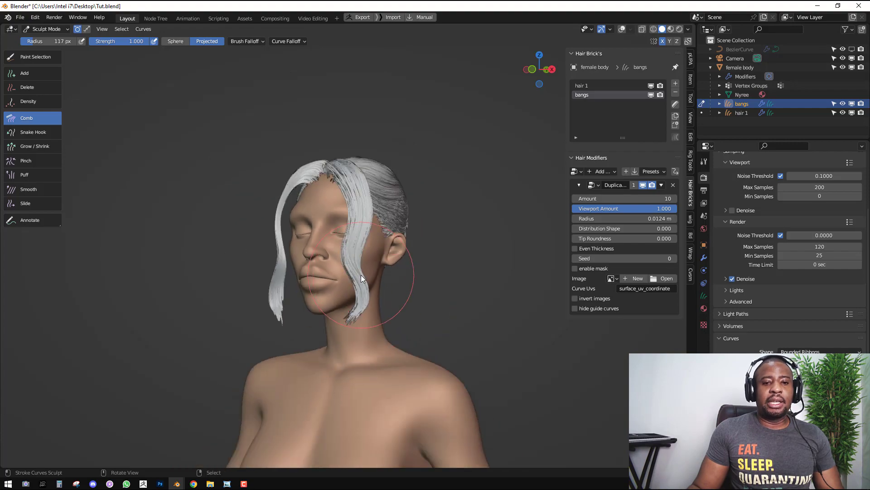
Set the Comb brush radius to 153 px and comb the bangs back toward the ear from the side
{"action": "mouse_move", "coordinate": [361, 274]}
{"action": "middle_mouse_down"}
{"action": "mouse_move", "coordinate": [403, 280]}
{"action": "mouse_move", "coordinate": [401, 263]}
{"action": "mouse_move", "coordinate": [274, 267]}
{"action": "mouse_move", "coordinate": [355, 287]}
{"action": "mouse_move", "coordinate": [383, 261]}
{"action": "mouse_move", "coordinate": [455, 230]}
{"action": "mouse_move", "coordinate": [393, 233]}
{"action": "mouse_move", "coordinate": [335, 287]}
{"action": "mouse_move", "coordinate": [358, 216]}
{"action": "mouse_move", "coordinate": [347, 205]}
{"action": "middle_mouse_up"}
{"action": "scroll", "coordinate": [401, 263], "scroll_direction": "up", "scroll_amount": 1}
{"action": "key", "text": "f"}
{"action": "left_click", "coordinate": [373, 268]}
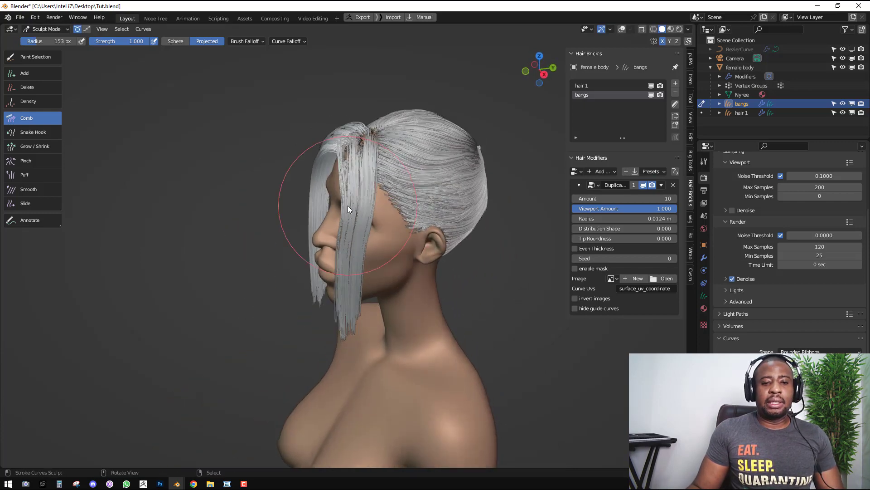
{"action": "mouse_move", "coordinate": [333, 257]}
{"action": "left_mouse_down"}
{"action": "mouse_move", "coordinate": [344, 266]}
{"action": "mouse_move", "coordinate": [355, 224]}
{"action": "mouse_move", "coordinate": [362, 224]}
{"action": "mouse_move", "coordinate": [363, 258]}
{"action": "mouse_move", "coordinate": [371, 203]}
{"action": "mouse_move", "coordinate": [370, 211]}
{"action": "left_mouse_up"}
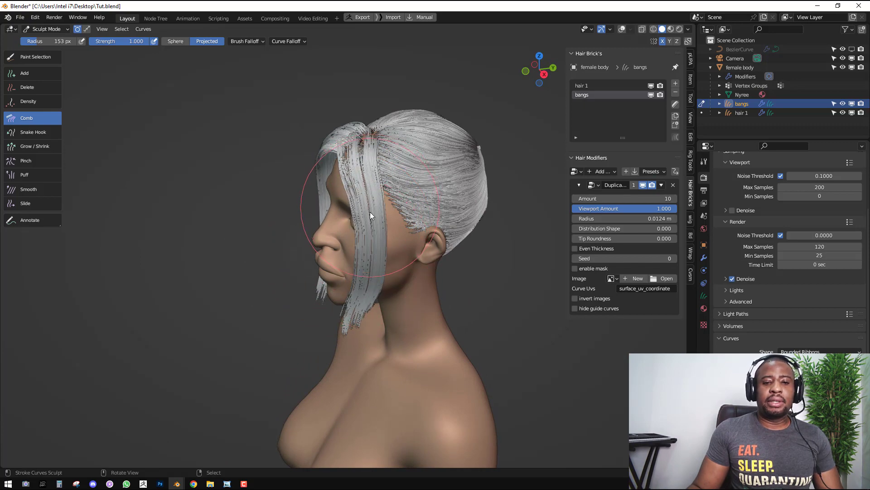
{"action": "mouse_move", "coordinate": [370, 211]}
{"action": "middle_mouse_down"}
{"action": "mouse_move", "coordinate": [423, 205]}
{"action": "mouse_move", "coordinate": [439, 178]}
{"action": "mouse_move", "coordinate": [372, 201]}
{"action": "mouse_move", "coordinate": [341, 276]}
{"action": "mouse_move", "coordinate": [396, 257]}
{"action": "mouse_move", "coordinate": [383, 227]}
{"action": "mouse_move", "coordinate": [393, 218]}
{"action": "middle_mouse_up"}
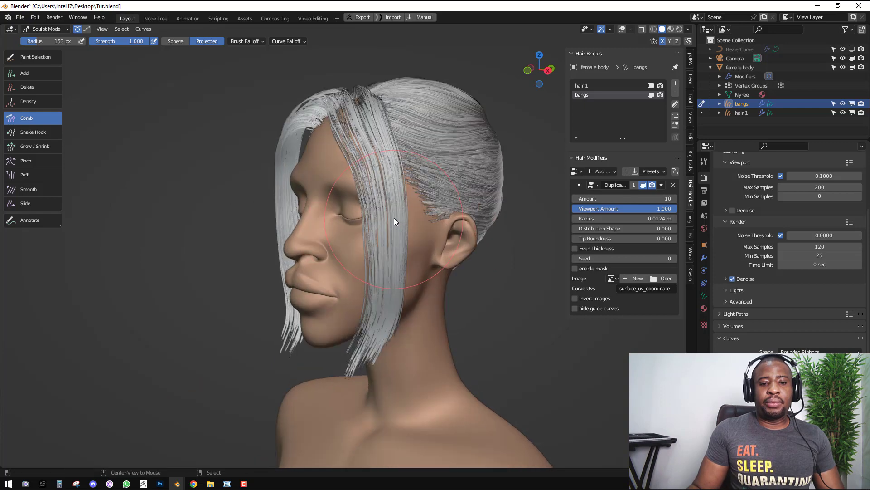
Add a Resample Hair modifier to the bangs and apply it
{"action": "left_click", "coordinate": [608, 172]}
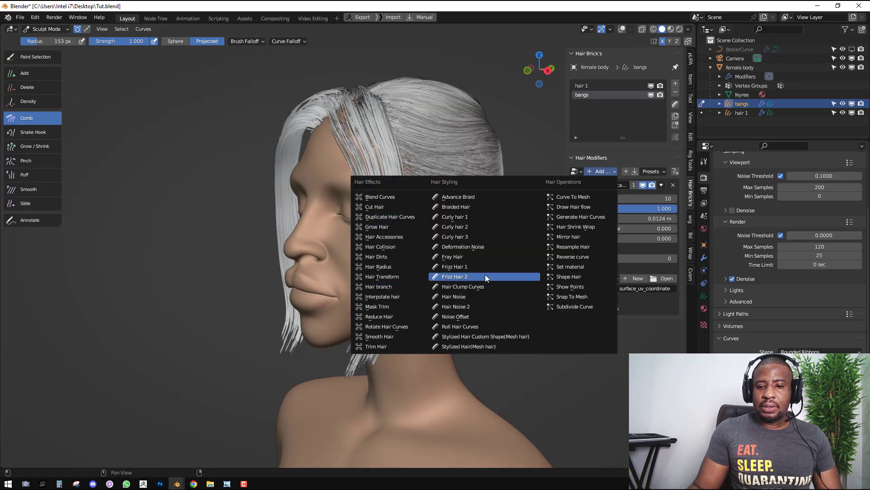
{"action": "left_click", "coordinate": [582, 248]}
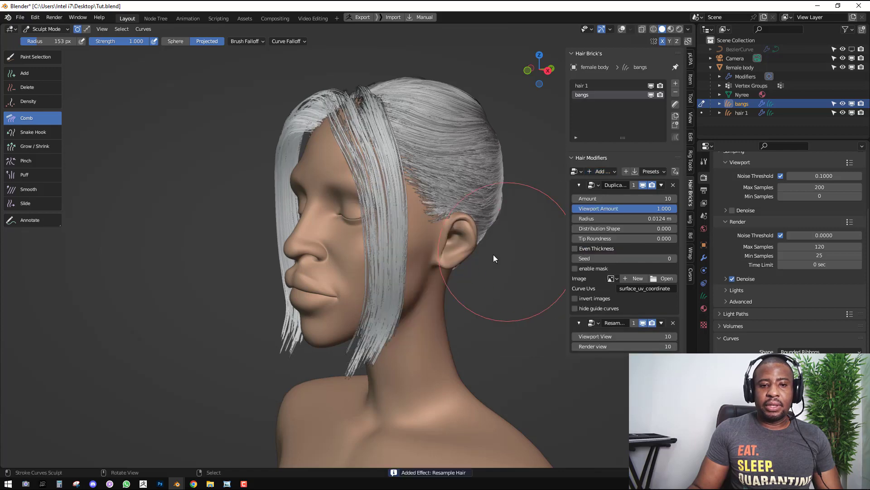
{"action": "mouse_move", "coordinate": [652, 337]}
{"action": "left_mouse_down"}
{"action": "mouse_move", "coordinate": [637, 337]}
{"action": "mouse_move", "coordinate": [657, 337]}
{"action": "left_mouse_up"}
{"action": "middle_click_drag", "start_coordinate": [351, 194], "coordinate": [403, 224]}
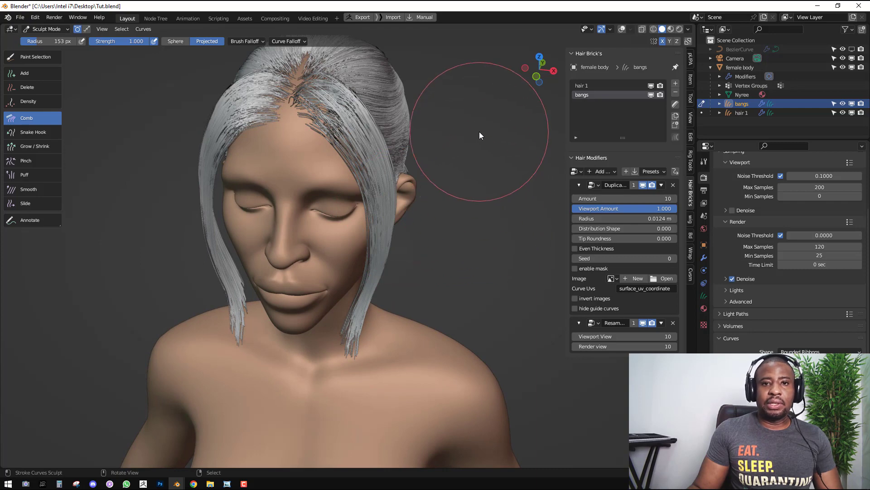
{"action": "left_click", "coordinate": [661, 323]}
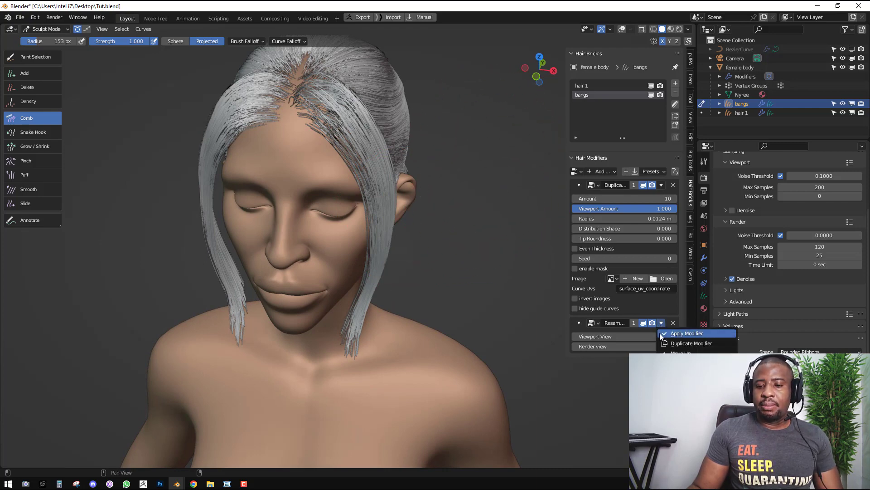
{"action": "left_click", "coordinate": [698, 333]}
Set the Comb brush radius to 216 px and curve the bangs' tips forward beneath the jaw
{"action": "middle_click_drag", "start_coordinate": [370, 161], "coordinate": [341, 149]}
{"action": "mouse_move", "coordinate": [399, 185]}
{"action": "middle_mouse_down"}
{"action": "mouse_move", "coordinate": [371, 185]}
{"action": "mouse_move", "coordinate": [379, 186]}
{"action": "middle_mouse_up"}
{"action": "key", "text": "f"}
{"action": "left_click", "coordinate": [409, 190]}
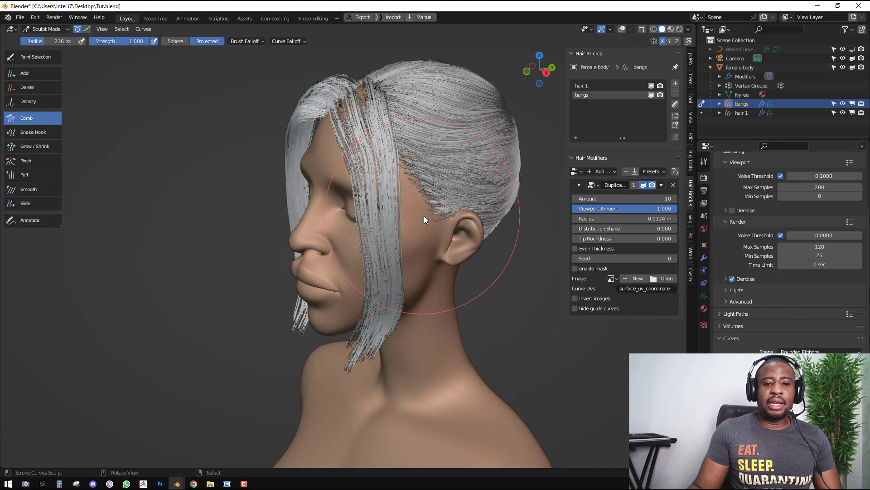
{"action": "middle_click_drag", "start_coordinate": [436, 290], "coordinate": [433, 268]}
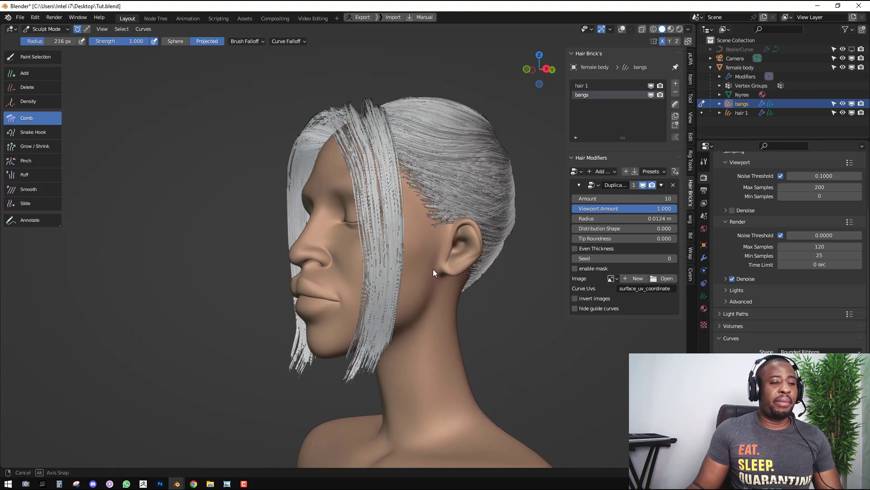
{"action": "scroll", "coordinate": [433, 269], "scroll_direction": "up", "scroll_amount": 2}
{"action": "left_click_drag", "start_coordinate": [442, 385], "coordinate": [395, 415]}
{"action": "middle_click_drag", "start_coordinate": [369, 347], "coordinate": [408, 281]}
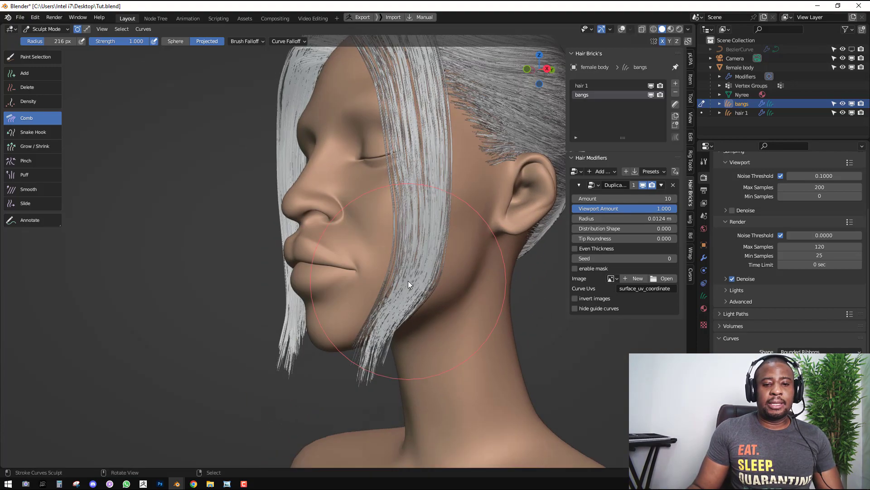
Reduce the Comb brush radius to 144 px and refine the bangs' lower ends around the jaw with several strokes
{"action": "key", "text": "f"}
{"action": "left_click", "coordinate": [373, 290]}
{"action": "left_click_drag", "start_coordinate": [374, 286], "coordinate": [399, 309]}
{"action": "mouse_move", "coordinate": [341, 282]}
{"action": "left_mouse_down"}
{"action": "mouse_move", "coordinate": [368, 328]}
{"action": "mouse_move", "coordinate": [442, 350]}
{"action": "mouse_move", "coordinate": [413, 379]}
{"action": "mouse_move", "coordinate": [386, 377]}
{"action": "left_mouse_up"}
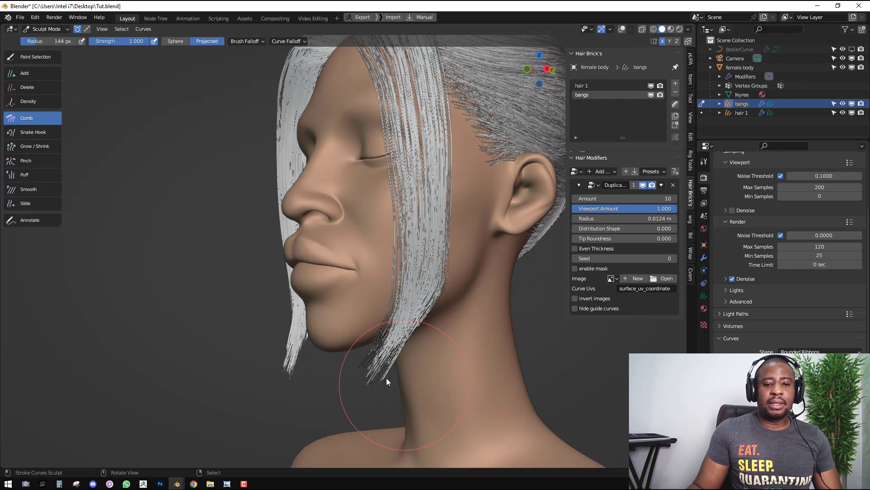
{"action": "mouse_move", "coordinate": [320, 303]}
{"action": "left_mouse_down"}
{"action": "mouse_move", "coordinate": [341, 325]}
{"action": "mouse_move", "coordinate": [384, 330]}
{"action": "mouse_move", "coordinate": [393, 341]}
{"action": "left_mouse_up"}
{"action": "left_click_drag", "start_coordinate": [488, 346], "coordinate": [422, 374]}
{"action": "scroll", "coordinate": [413, 245], "scroll_direction": "down", "scroll_amount": 2}
{"action": "mouse_move", "coordinate": [403, 186]}
{"action": "middle_mouse_down"}
{"action": "mouse_move", "coordinate": [407, 181]}
{"action": "mouse_move", "coordinate": [383, 190]}
{"action": "middle_mouse_up"}
{"action": "middle_click_drag", "start_coordinate": [421, 112], "coordinate": [418, 144], "text": "shift"}
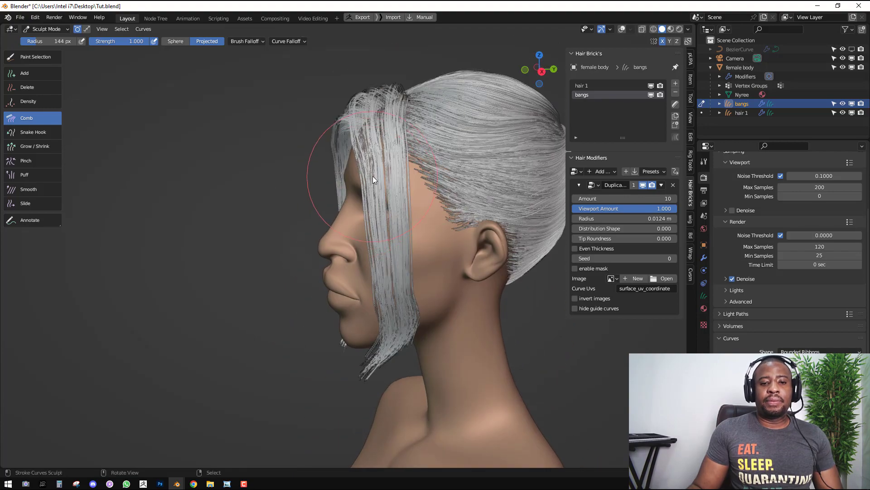
Hide the bangs' duplicate modifier in the viewport and comb the strands beside the eye
{"action": "left_click_drag", "start_coordinate": [372, 176], "coordinate": [369, 187]}
{"action": "mouse_move", "coordinate": [407, 152]}
{"action": "middle_mouse_down"}
{"action": "mouse_move", "coordinate": [445, 160]}
{"action": "mouse_move", "coordinate": [419, 160]}
{"action": "middle_mouse_up"}
{"action": "scroll", "coordinate": [417, 154], "scroll_direction": "up", "scroll_amount": 1}
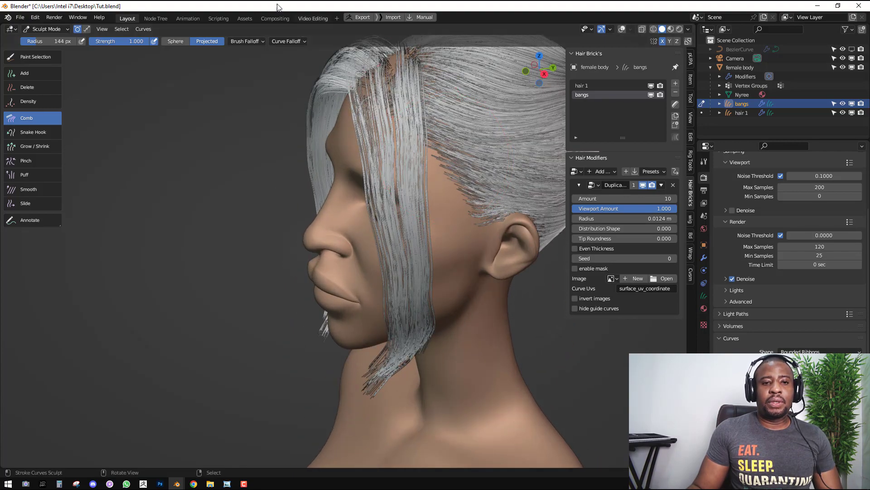
{"action": "left_click", "coordinate": [643, 184]}
{"action": "middle_click_drag", "start_coordinate": [423, 118], "coordinate": [415, 193]}
{"action": "scroll", "coordinate": [472, 178], "scroll_direction": "up", "scroll_amount": 2}
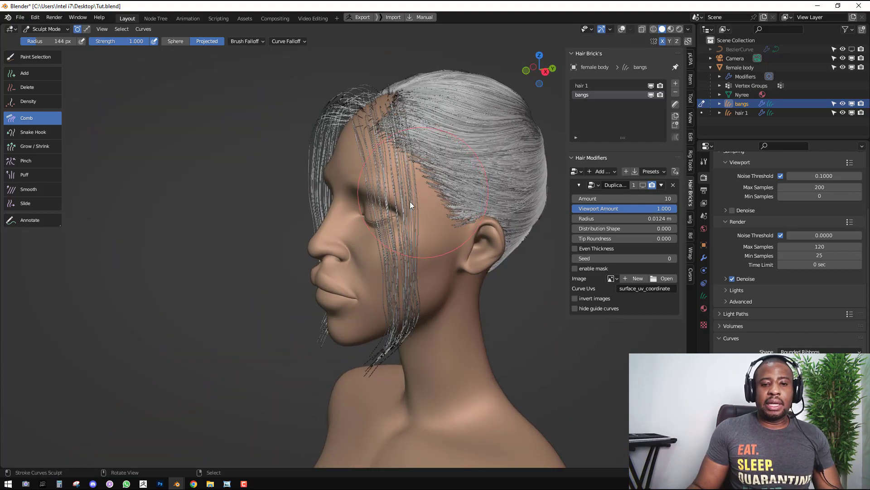
{"action": "mouse_move", "coordinate": [404, 229]}
{"action": "left_mouse_down"}
{"action": "mouse_move", "coordinate": [401, 267]}
{"action": "mouse_move", "coordinate": [399, 206]}
{"action": "left_mouse_up"}
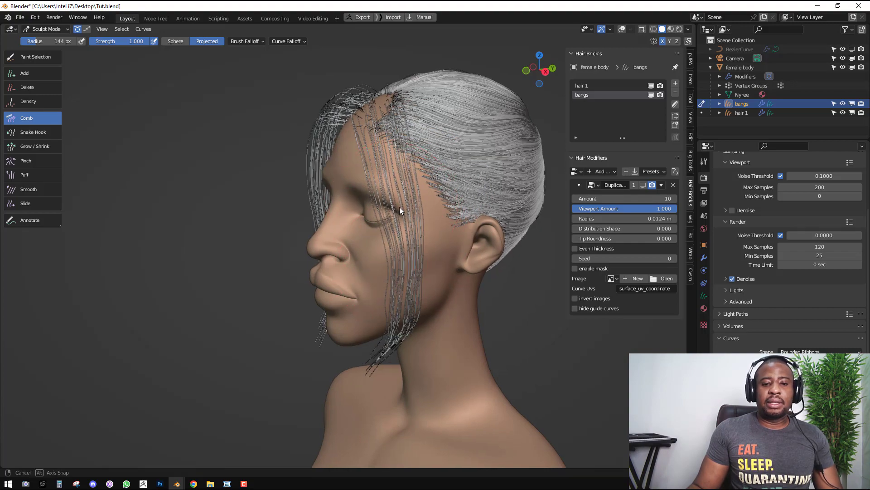
Set the Comb brush radius to 191 px and comb the upper bangs outward along the hairline from the front
{"action": "mouse_move", "coordinate": [399, 207]}
{"action": "middle_mouse_down"}
{"action": "mouse_move", "coordinate": [465, 198]}
{"action": "mouse_move", "coordinate": [448, 193]}
{"action": "mouse_move", "coordinate": [406, 240]}
{"action": "mouse_move", "coordinate": [424, 235]}
{"action": "mouse_move", "coordinate": [354, 212]}
{"action": "mouse_move", "coordinate": [398, 216]}
{"action": "mouse_move", "coordinate": [302, 237]}
{"action": "mouse_move", "coordinate": [357, 162]}
{"action": "middle_mouse_up"}
{"action": "scroll", "coordinate": [357, 162], "scroll_direction": "up", "scroll_amount": 1}
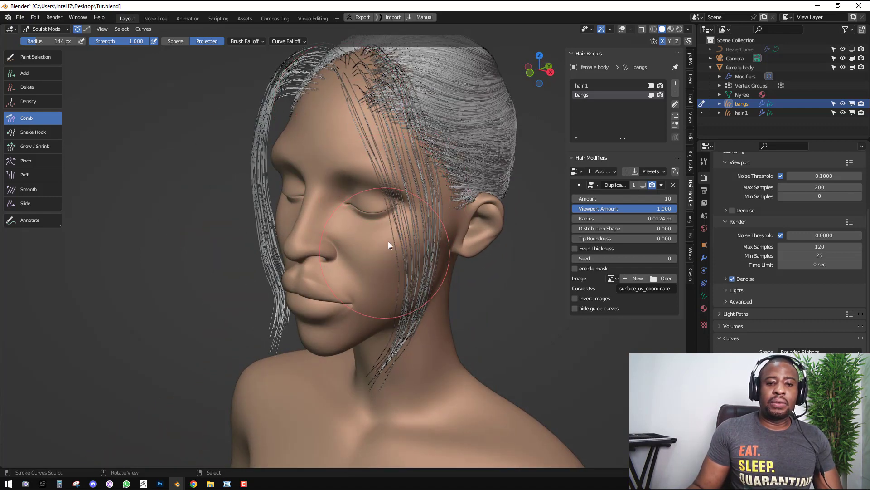
{"action": "middle_click_drag", "start_coordinate": [388, 241], "coordinate": [382, 157]}
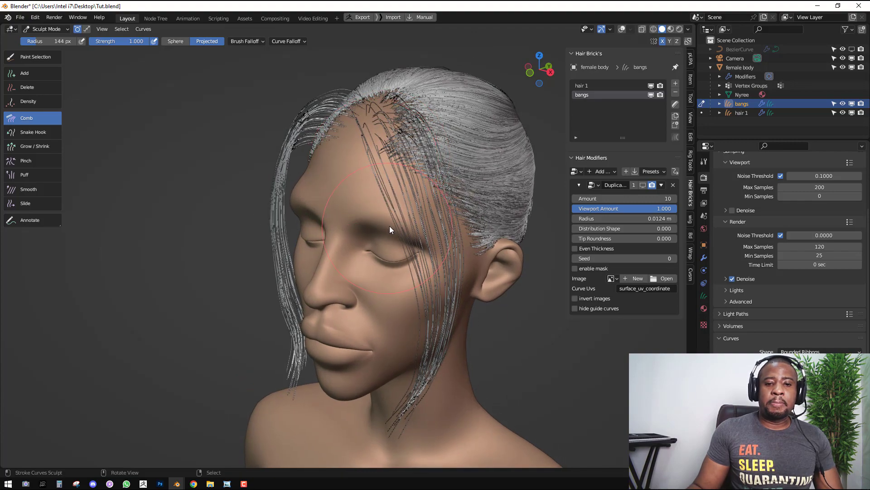
{"action": "middle_click_drag", "start_coordinate": [390, 226], "coordinate": [433, 179]}
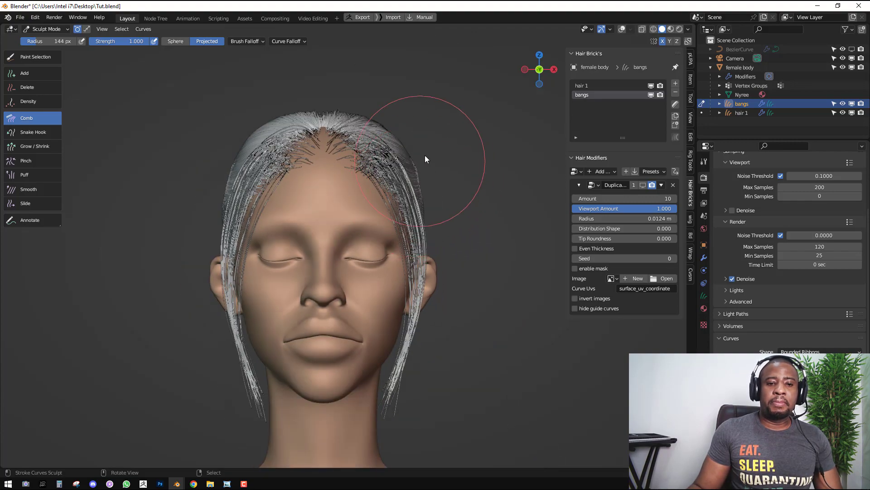
{"action": "scroll", "coordinate": [426, 154], "scroll_direction": "down", "scroll_amount": 3}
{"action": "middle_click_drag", "start_coordinate": [413, 168], "coordinate": [314, 174]}
{"action": "scroll", "coordinate": [422, 145], "scroll_direction": "up", "scroll_amount": 2}
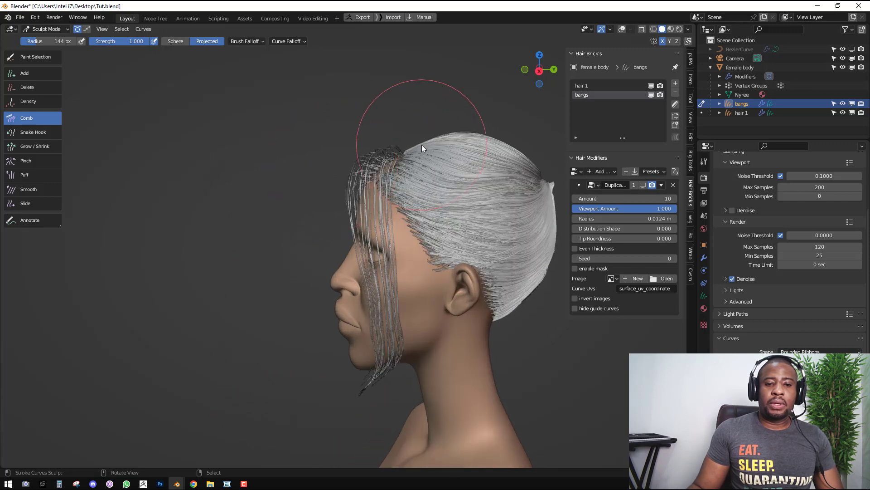
{"action": "middle_click_drag", "start_coordinate": [422, 145], "coordinate": [457, 149]}
{"action": "key", "text": "KP_1"}
{"action": "scroll", "coordinate": [394, 154], "scroll_direction": "up", "scroll_amount": 2}
{"action": "key", "text": "f"}
{"action": "left_click", "coordinate": [386, 152]}
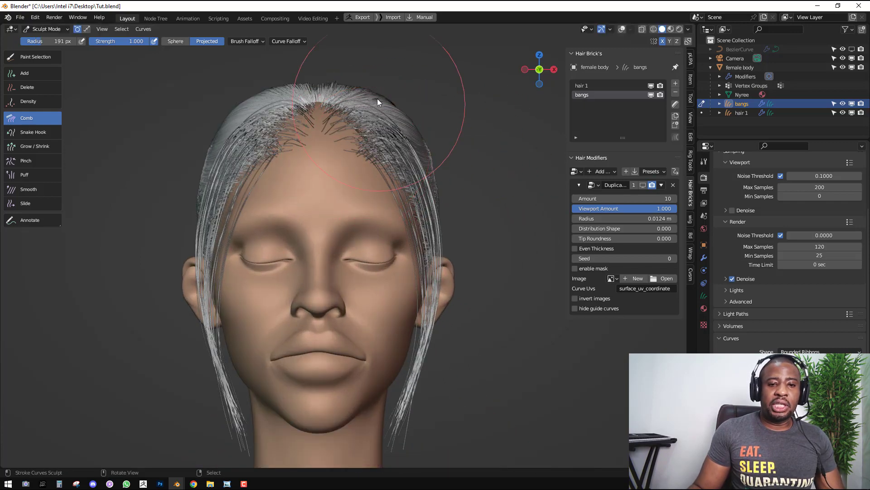
{"action": "mouse_move", "coordinate": [377, 99]}
{"action": "left_mouse_down"}
{"action": "mouse_move", "coordinate": [390, 101]}
{"action": "mouse_move", "coordinate": [411, 133]}
{"action": "left_mouse_up"}
Comb the bangs' lower ends inward toward the neck in the front view
{"action": "scroll", "coordinate": [421, 158], "scroll_direction": "down", "scroll_amount": 2}
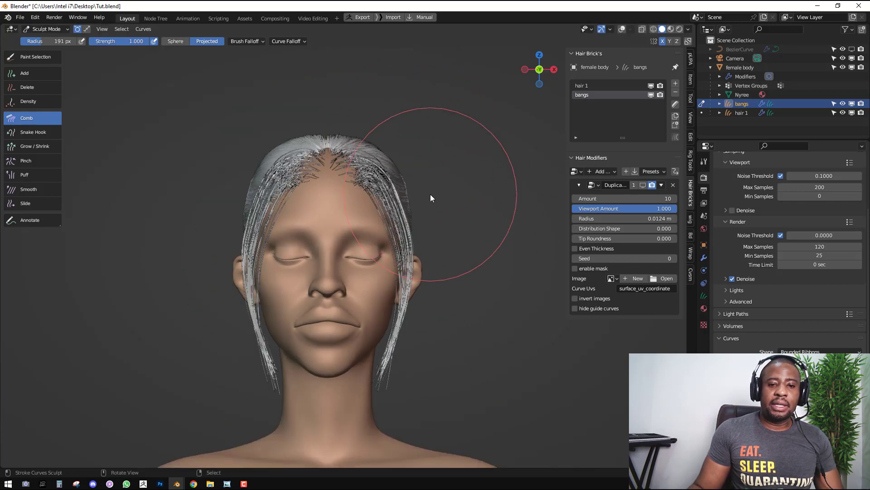
{"action": "middle_click_drag", "start_coordinate": [447, 222], "coordinate": [459, 178], "text": "shift"}
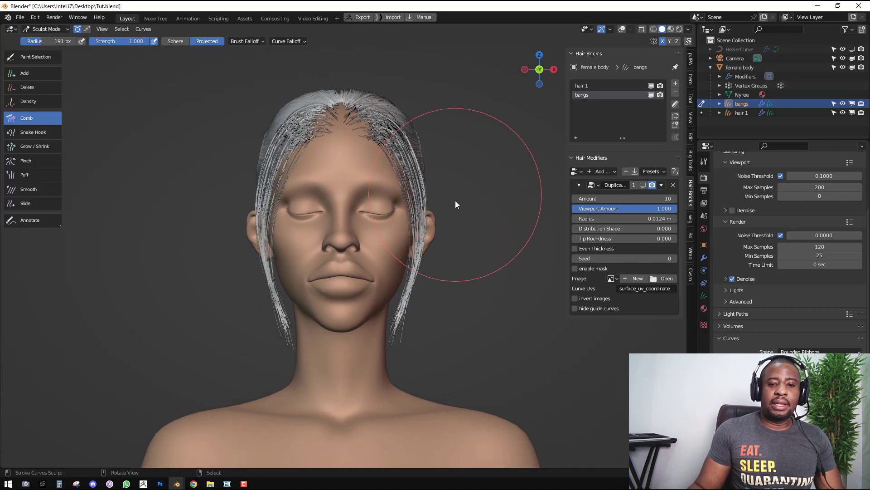
{"action": "left_click_drag", "start_coordinate": [452, 268], "coordinate": [446, 280]}
{"action": "left_click_drag", "start_coordinate": [443, 310], "coordinate": [432, 318]}
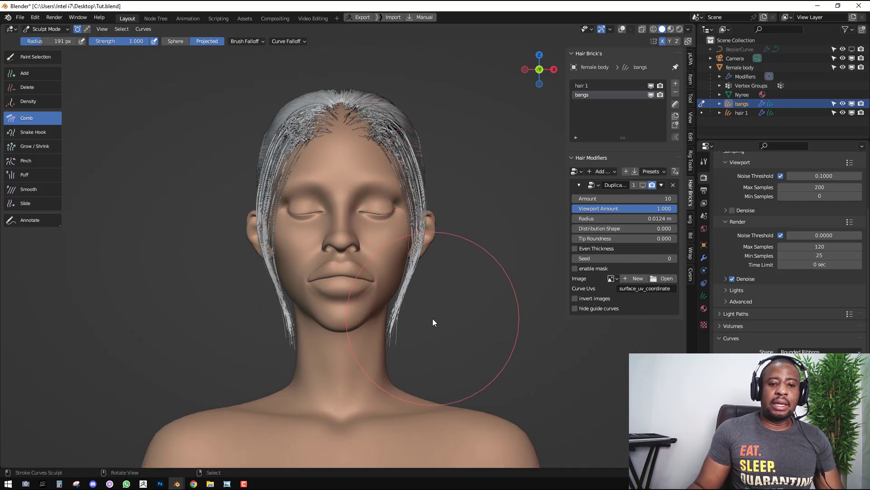
Switch the bangs to Object Mode and save the file as Tut.blend
{"action": "mouse_move", "coordinate": [465, 223]}
{"action": "middle_mouse_down"}
{"action": "mouse_move", "coordinate": [366, 235]}
{"action": "mouse_move", "coordinate": [431, 238]}
{"action": "mouse_move", "coordinate": [440, 222]}
{"action": "mouse_move", "coordinate": [496, 193]}
{"action": "mouse_move", "coordinate": [488, 195]}
{"action": "middle_mouse_up"}
{"action": "key", "text": "ctrl+Tab"}
{"action": "left_click", "coordinate": [365, 224]}
{"action": "scroll", "coordinate": [488, 195], "scroll_direction": "down", "scroll_amount": 2}
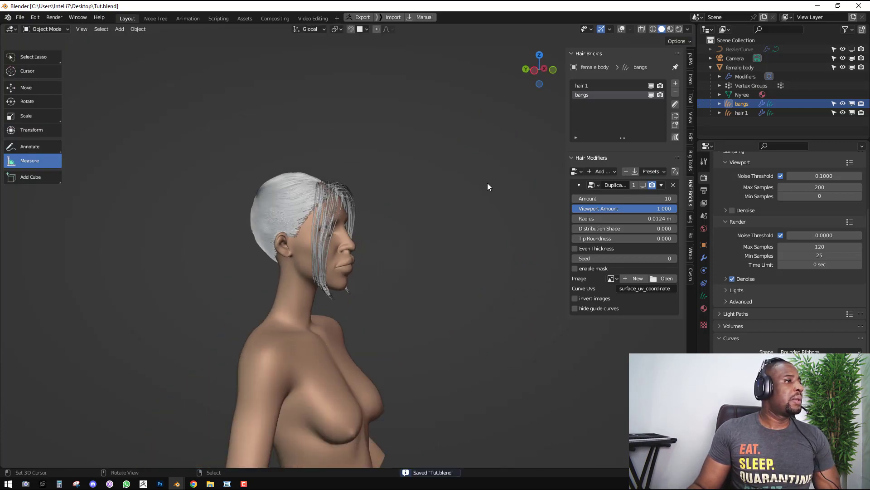
Deselect everything and show the viewport overlays to inspect the hair from both sides
{"action": "scroll", "coordinate": [460, 175], "scroll_direction": "up", "scroll_amount": 3}
{"action": "middle_click_drag", "start_coordinate": [333, 186], "coordinate": [312, 184]}
{"action": "key", "text": "alt+a"}
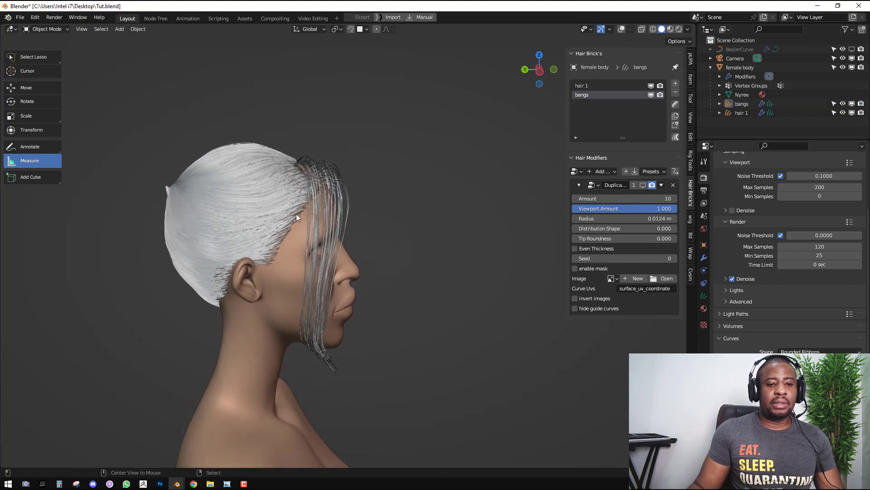
{"action": "key", "text": "shift+alt+z"}
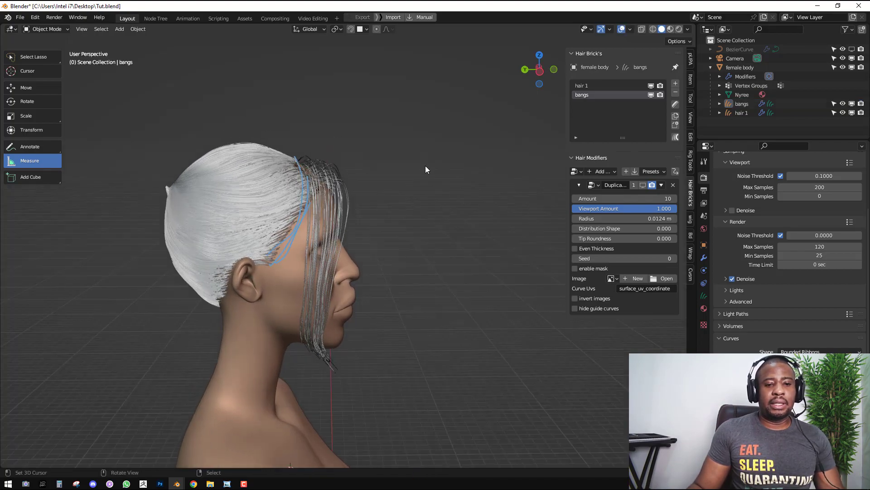
{"action": "mouse_move", "coordinate": [425, 170]}
{"action": "middle_mouse_down"}
{"action": "mouse_move", "coordinate": [268, 194]}
{"action": "mouse_move", "coordinate": [434, 165]}
{"action": "mouse_move", "coordinate": [422, 164]}
{"action": "middle_mouse_up"}
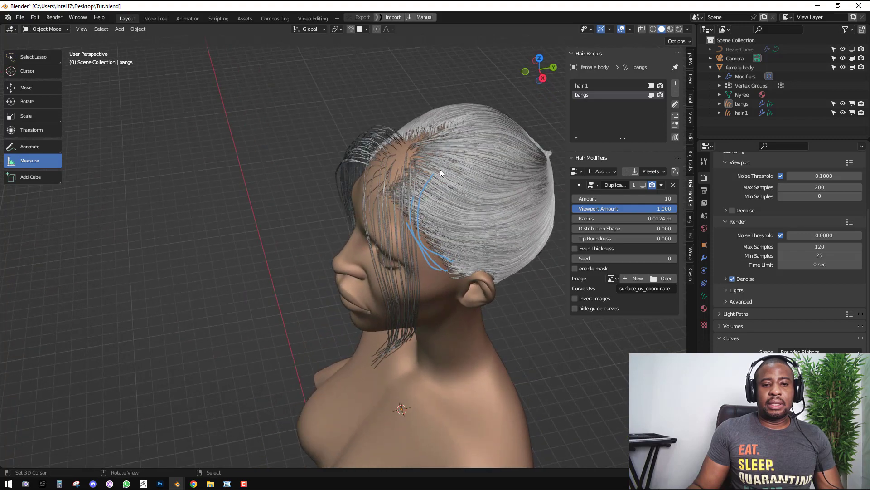
{"action": "middle_click_drag", "start_coordinate": [443, 191], "coordinate": [461, 181]}
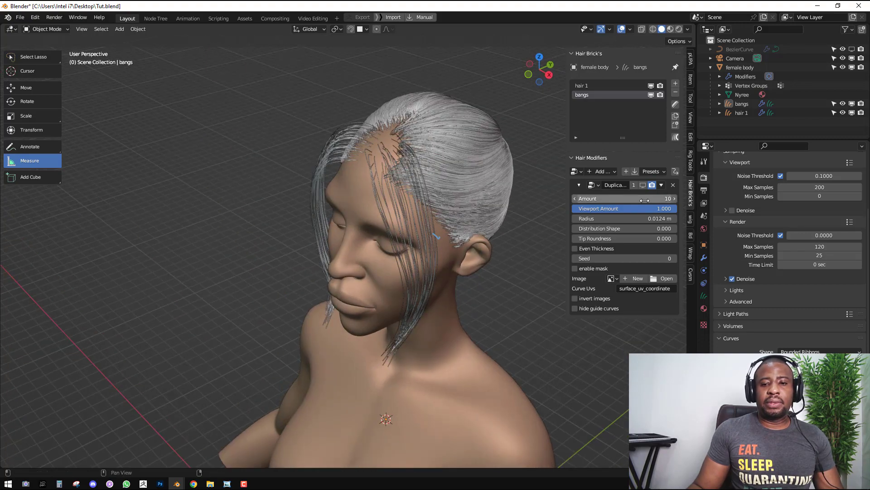
Return the bangs to Sculpt Mode and activate the Add brush
{"action": "left_click", "coordinate": [676, 105]}
{"action": "middle_click_drag", "start_coordinate": [436, 213], "coordinate": [452, 189]}
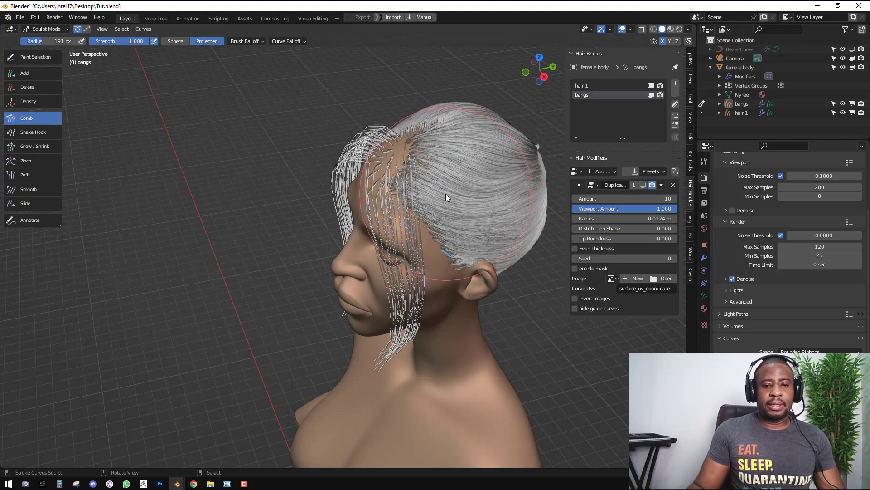
{"action": "middle_click_drag", "start_coordinate": [450, 187], "coordinate": [421, 185]}
{"action": "key", "text": "shift+space"}
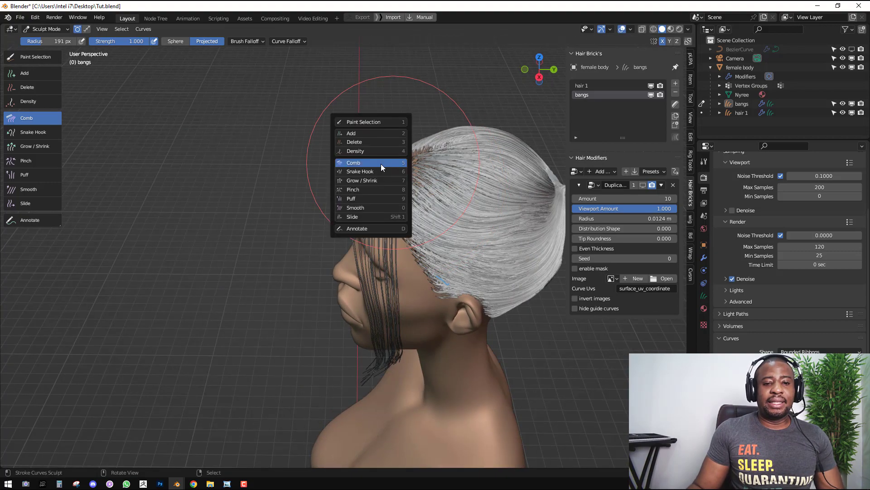
{"action": "left_click", "coordinate": [361, 135]}
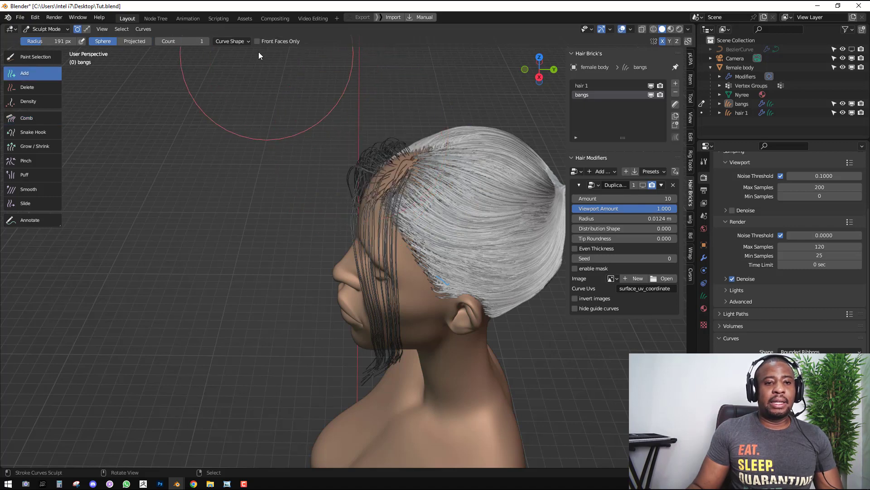
Enable Length, Shape and Point Count interpolation in the Add brush's curve shape settings
{"action": "left_click", "coordinate": [247, 41]}
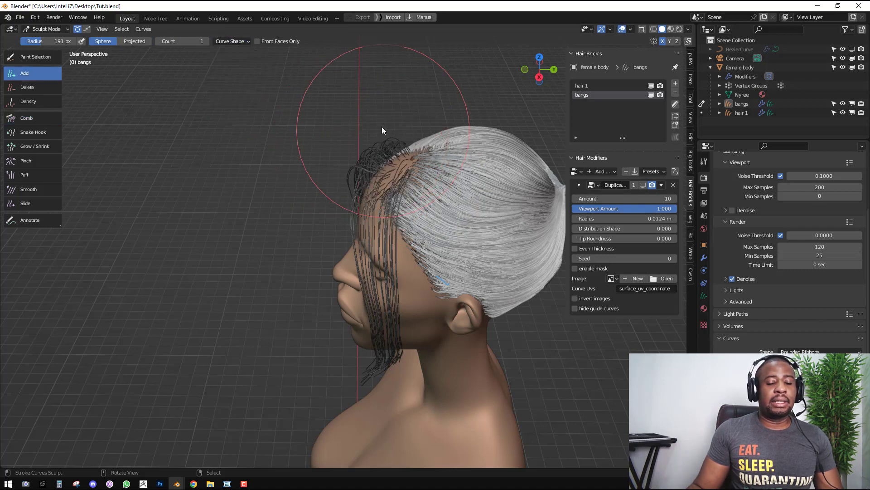
{"action": "key", "text": "shift+space"}
{"action": "left_click", "coordinate": [375, 120]}
{"action": "left_click", "coordinate": [239, 41]}
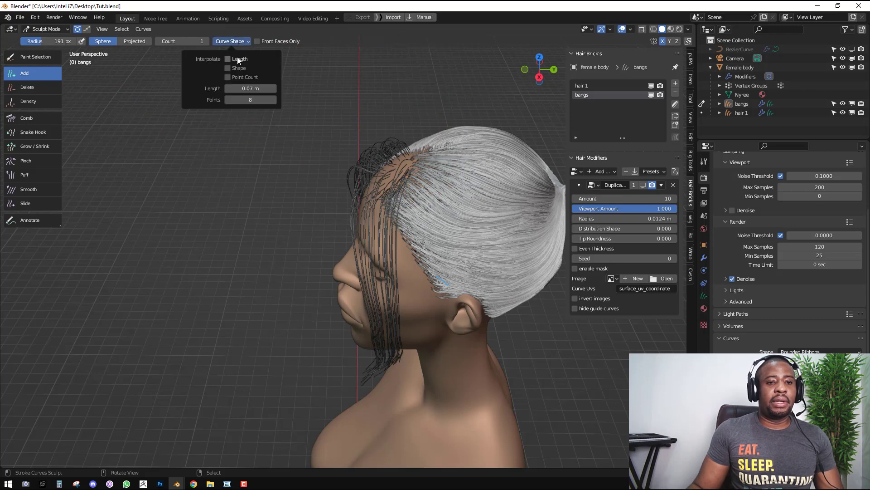
{"action": "left_click", "coordinate": [236, 59]}
{"action": "left_click", "coordinate": [233, 68]}
{"action": "left_click", "coordinate": [232, 76]}
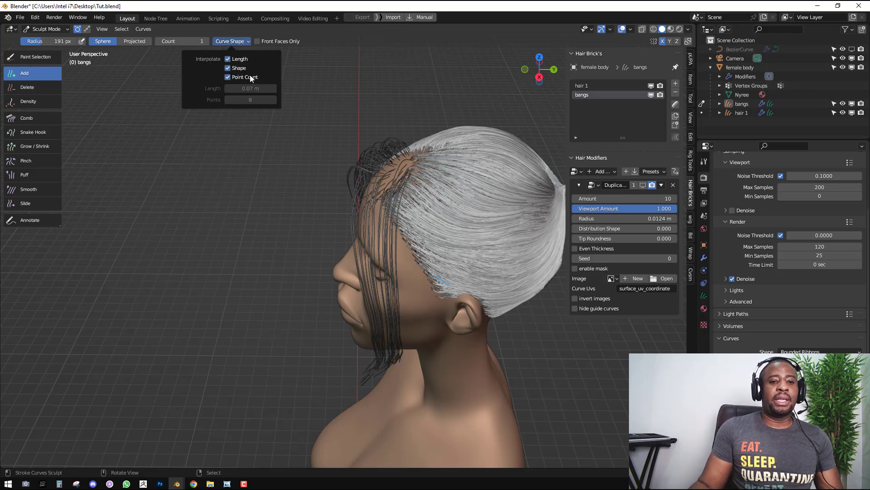
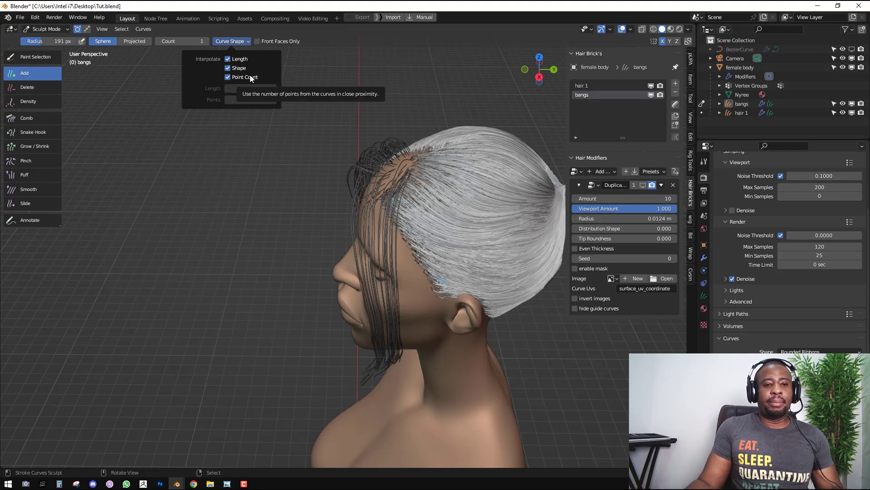
Add new strands to the bangs near the hairline at the top of the forehead
{"action": "scroll", "coordinate": [390, 143], "scroll_direction": "up", "scroll_amount": 2}
{"action": "middle_click_drag", "start_coordinate": [390, 143], "coordinate": [428, 182]}
{"action": "mouse_move", "coordinate": [442, 119]}
{"action": "left_mouse_down"}
{"action": "mouse_move", "coordinate": [469, 100]}
{"action": "mouse_move", "coordinate": [434, 121]}
{"action": "mouse_move", "coordinate": [456, 108]}
{"action": "left_mouse_up"}
Try to fill in the bangs with the Density brush, then undo the stroke
{"action": "key", "text": "shift+space"}
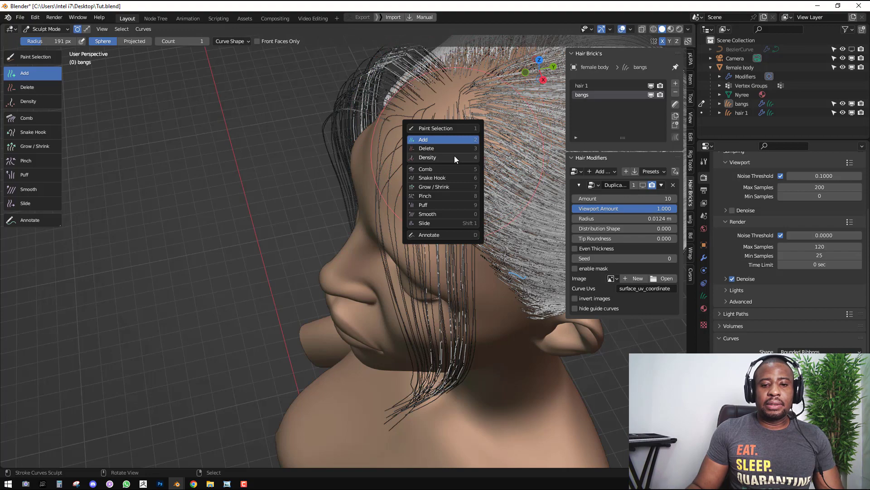
{"action": "left_click", "coordinate": [432, 159]}
{"action": "mouse_move", "coordinate": [431, 159]}
{"action": "middle_mouse_down"}
{"action": "mouse_move", "coordinate": [460, 189]}
{"action": "mouse_move", "coordinate": [435, 203]}
{"action": "middle_mouse_up"}
{"action": "middle_click_drag", "start_coordinate": [482, 221], "coordinate": [448, 210]}
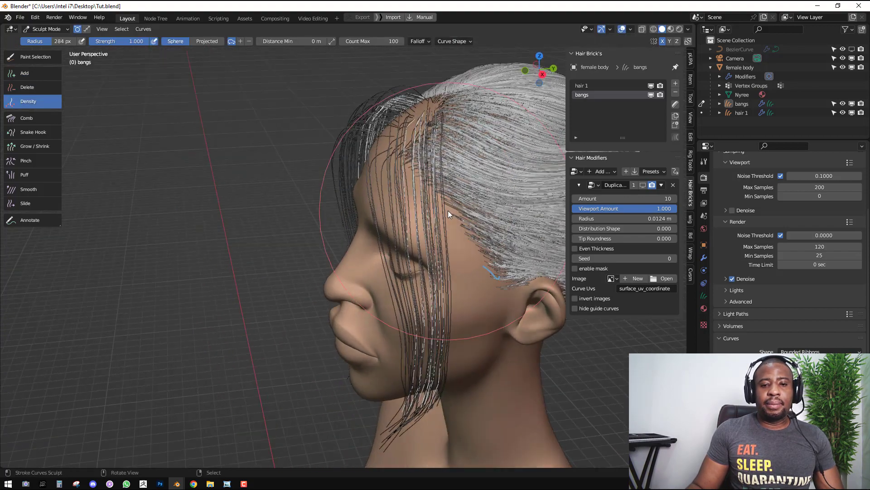
{"action": "mouse_move", "coordinate": [448, 210]}
{"action": "left_mouse_down"}
{"action": "mouse_move", "coordinate": [415, 257]}
{"action": "mouse_move", "coordinate": [430, 264]}
{"action": "mouse_move", "coordinate": [426, 188]}
{"action": "left_mouse_up"}
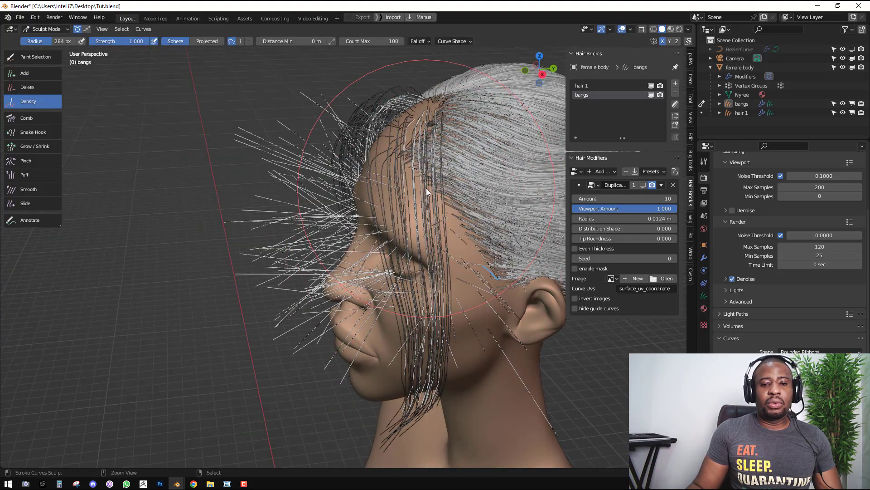
{"action": "key", "text": "ctrl+z"}
Set the Comb brush radius to 280 px and comb the rear side strands of the bangs back toward the ear and neck
{"action": "key", "text": "shift+space"}
{"action": "left_click", "coordinate": [417, 191]}
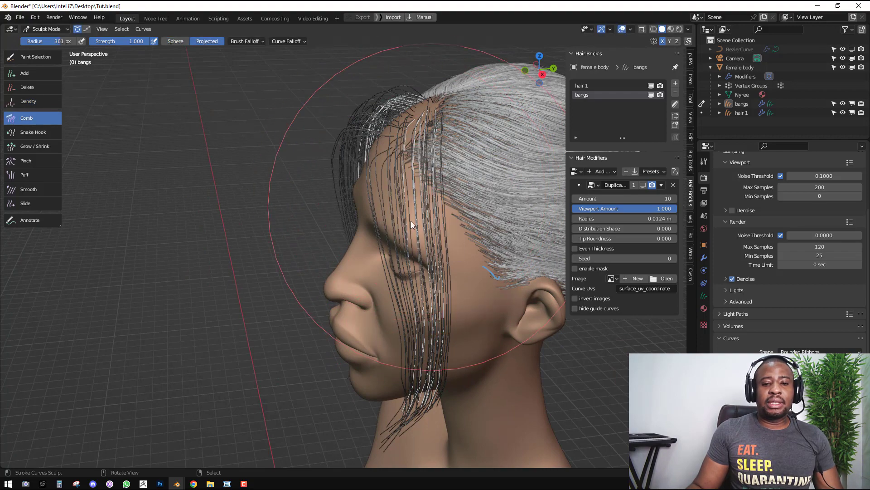
{"action": "key", "text": "f"}
{"action": "left_click", "coordinate": [438, 172]}
{"action": "mouse_move", "coordinate": [438, 173]}
{"action": "middle_mouse_down"}
{"action": "mouse_move", "coordinate": [456, 187]}
{"action": "mouse_move", "coordinate": [449, 195]}
{"action": "mouse_move", "coordinate": [461, 206]}
{"action": "middle_mouse_up"}
{"action": "key", "text": "f"}
{"action": "left_click", "coordinate": [424, 202]}
{"action": "mouse_move", "coordinate": [412, 324]}
{"action": "left_mouse_down"}
{"action": "mouse_move", "coordinate": [420, 350]}
{"action": "mouse_move", "coordinate": [461, 243]}
{"action": "mouse_move", "coordinate": [428, 173]}
{"action": "mouse_move", "coordinate": [426, 179]}
{"action": "left_mouse_up"}
{"action": "scroll", "coordinate": [459, 235], "scroll_direction": "up", "scroll_amount": 2}
{"action": "middle_click_drag", "start_coordinate": [457, 245], "coordinate": [456, 175], "text": "shift"}
{"action": "left_click_drag", "start_coordinate": [440, 292], "coordinate": [474, 313]}
{"action": "left_click_drag", "start_coordinate": [434, 154], "coordinate": [447, 160]}
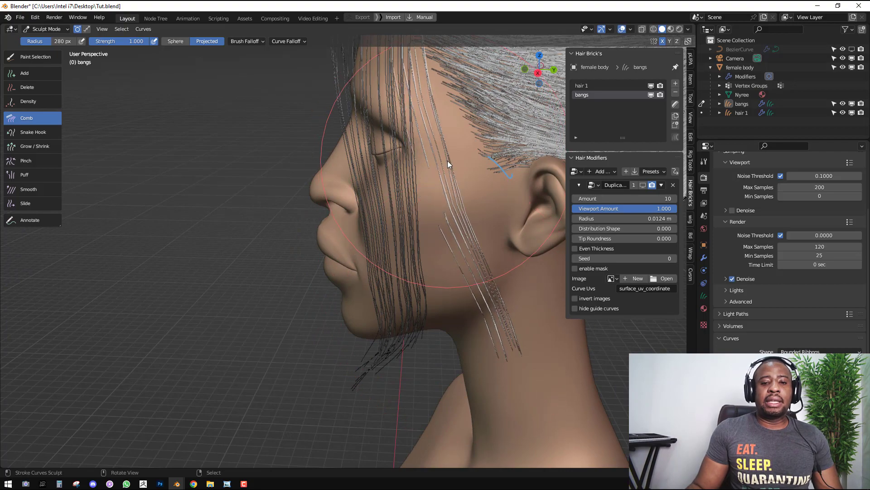
Examine how the combed side strands sit against the cheek and ear from the side and from behind
{"action": "mouse_move", "coordinate": [458, 173]}
{"action": "middle_mouse_down"}
{"action": "mouse_move", "coordinate": [400, 203]}
{"action": "mouse_move", "coordinate": [338, 254]}
{"action": "middle_mouse_up"}
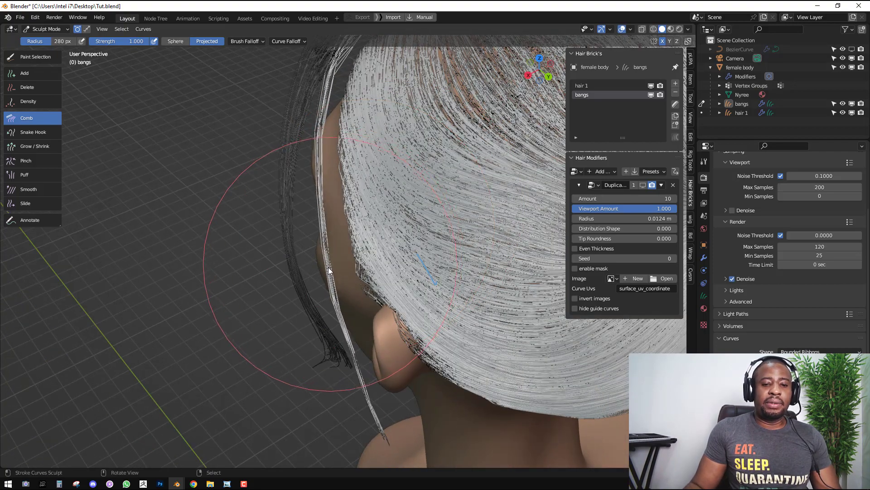
{"action": "middle_click_drag", "start_coordinate": [396, 225], "coordinate": [441, 155]}
{"action": "scroll", "coordinate": [457, 142], "scroll_direction": "down", "scroll_amount": 3}
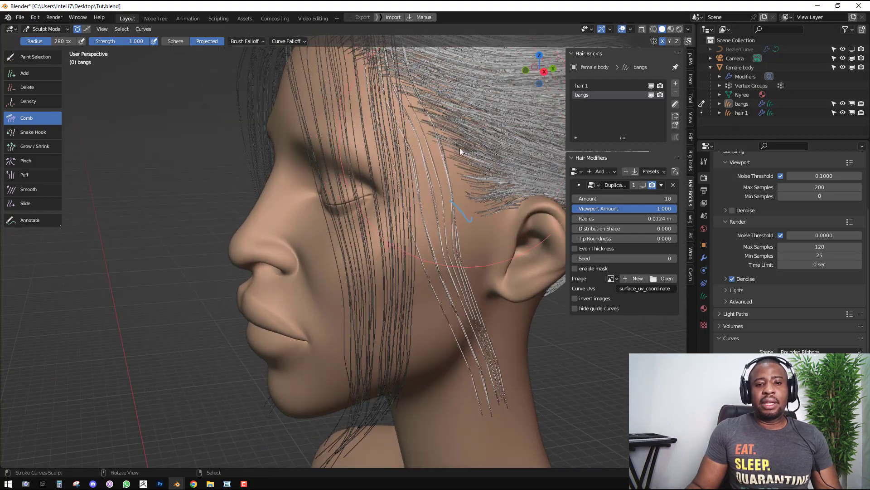
{"action": "middle_click_drag", "start_coordinate": [502, 241], "coordinate": [368, 228]}
{"action": "scroll", "coordinate": [358, 223], "scroll_direction": "up", "scroll_amount": 4}
{"action": "scroll", "coordinate": [335, 189], "scroll_direction": "down", "scroll_amount": 4}
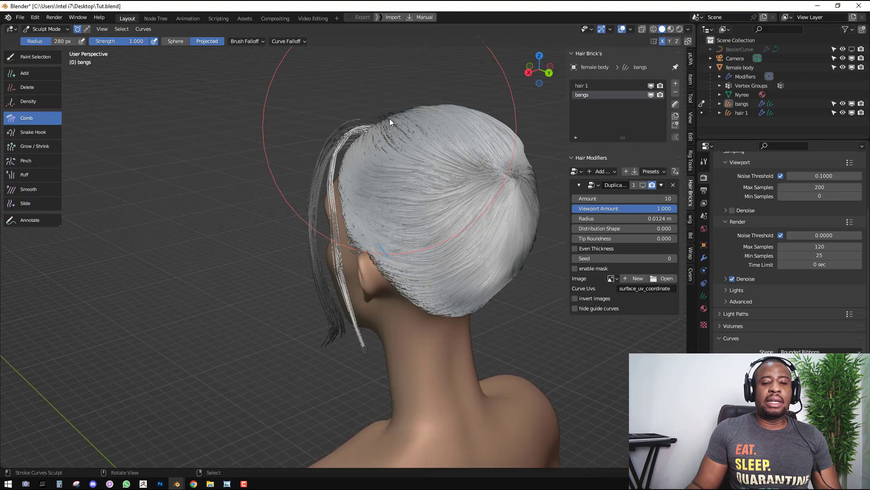
{"action": "middle_click_drag", "start_coordinate": [390, 118], "coordinate": [439, 140]}
{"action": "middle_click_drag", "start_coordinate": [379, 141], "coordinate": [433, 126]}
{"action": "scroll", "coordinate": [429, 145], "scroll_direction": "up", "scroll_amount": 4}
{"action": "middle_click_drag", "start_coordinate": [423, 163], "coordinate": [377, 185]}
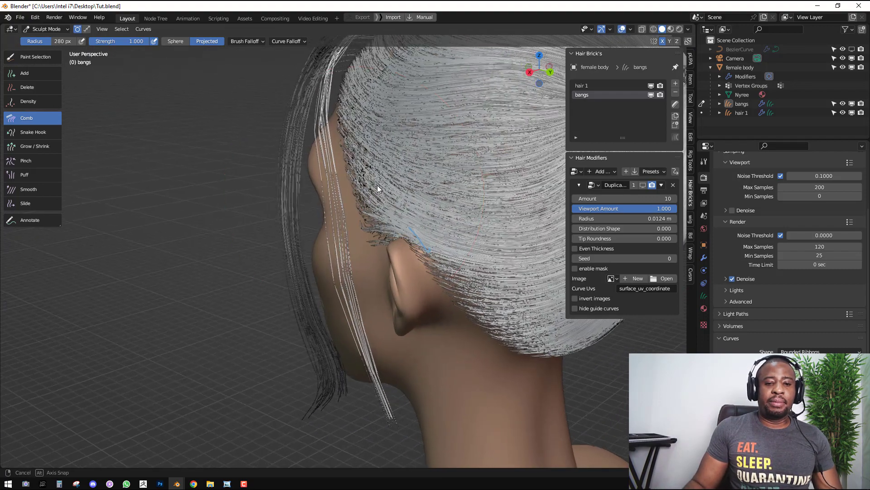
Set the Comb brush radius to 214 px and adjust the loose side strands' distance from the cheek from behind
{"action": "key", "text": "f"}
{"action": "left_click", "coordinate": [314, 197]}
{"action": "mouse_move", "coordinate": [314, 216]}
{"action": "left_mouse_down"}
{"action": "mouse_move", "coordinate": [366, 186]}
{"action": "mouse_move", "coordinate": [388, 246]}
{"action": "left_mouse_up"}
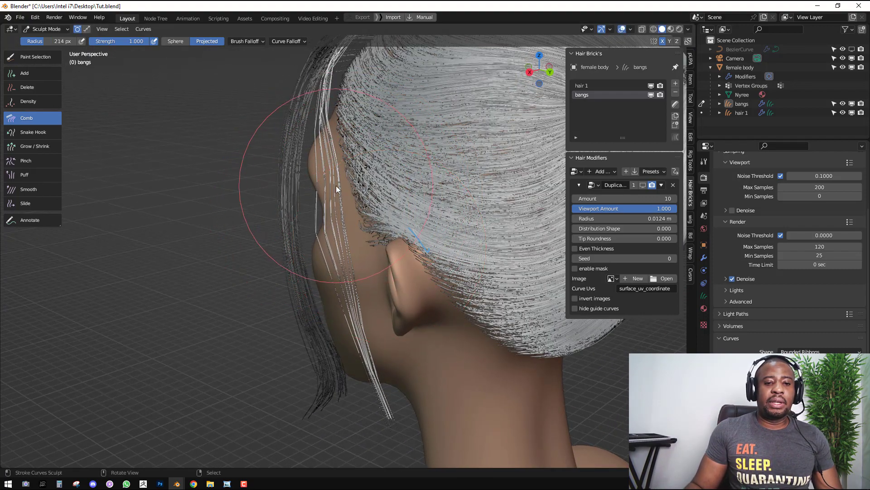
{"action": "left_click_drag", "start_coordinate": [336, 186], "coordinate": [323, 192]}
Shorten the loose strands in front of the ear with the Grow/Shrink brush
{"action": "scroll", "coordinate": [348, 276], "scroll_direction": "down", "scroll_amount": 2}
{"action": "middle_click_drag", "start_coordinate": [347, 277], "coordinate": [422, 254]}
{"action": "key", "text": "shift+space"}
{"action": "left_click", "coordinate": [408, 272]}
{"action": "mouse_move", "coordinate": [452, 306]}
{"action": "left_mouse_down"}
{"action": "mouse_move", "coordinate": [444, 324]}
{"action": "mouse_move", "coordinate": [437, 298]}
{"action": "left_mouse_up"}
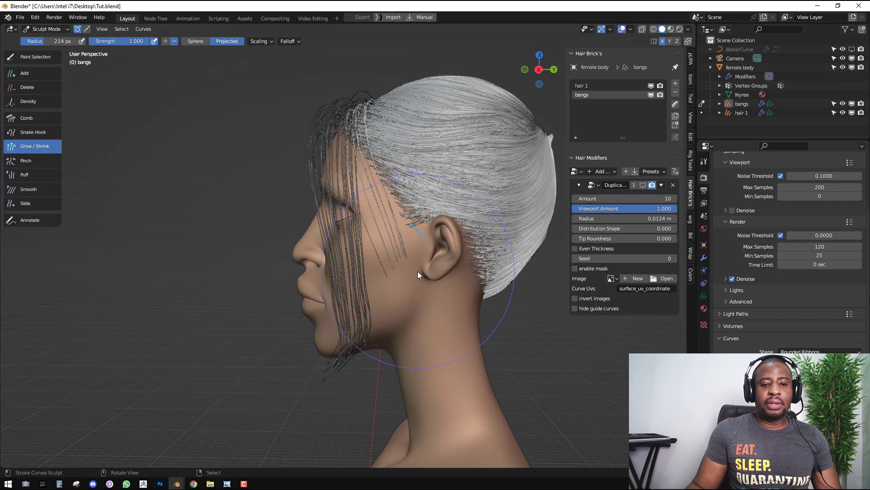
Comb the loose side strands with an 86 px brush, the front ones toward the cheek and the rear ones back toward the ear
{"action": "key", "text": "shift+space"}
{"action": "left_click", "coordinate": [431, 175]}
{"action": "key", "text": "f"}
{"action": "left_click", "coordinate": [337, 240]}
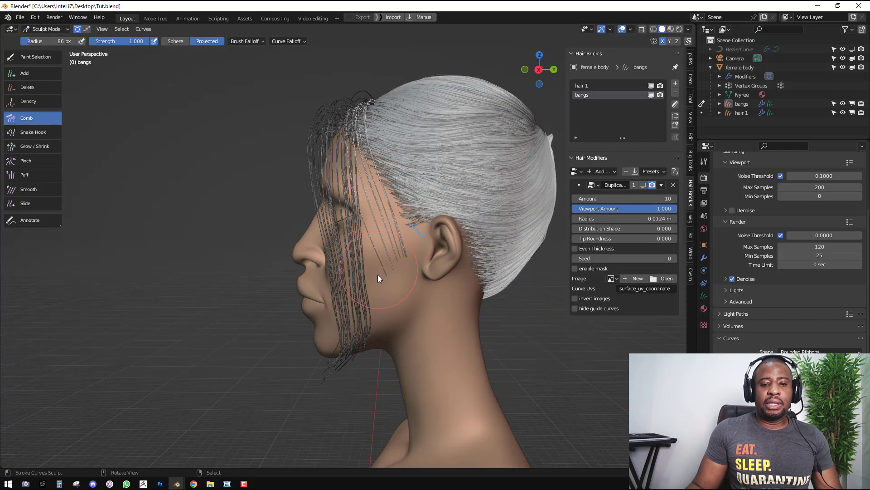
{"action": "left_click_drag", "start_coordinate": [379, 265], "coordinate": [358, 290]}
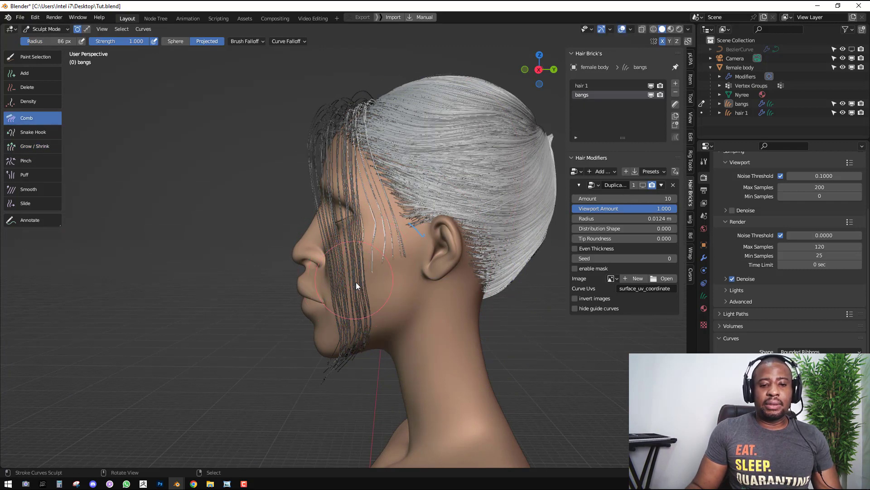
{"action": "scroll", "coordinate": [413, 255], "scroll_direction": "up", "scroll_amount": 2}
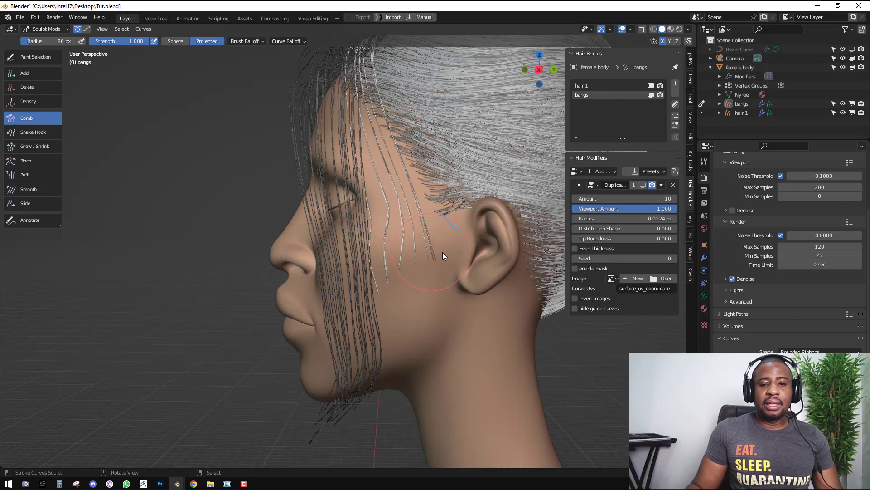
{"action": "left_click_drag", "start_coordinate": [452, 211], "coordinate": [459, 212]}
{"action": "left_click_drag", "start_coordinate": [434, 176], "coordinate": [458, 181]}
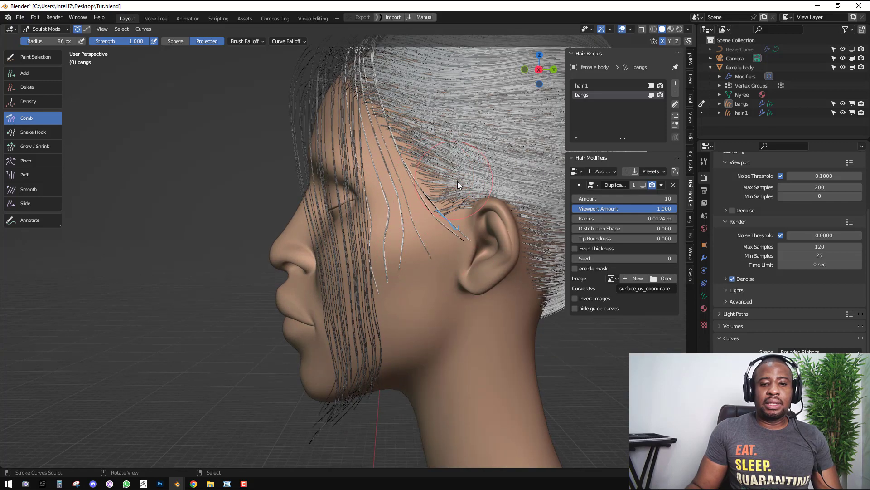
Hide the viewport overlays and shorten the rear side strands near the ear with the Grow/Shrink brush
{"action": "key", "text": "shift+space"}
{"action": "left_click", "coordinate": [447, 243]}
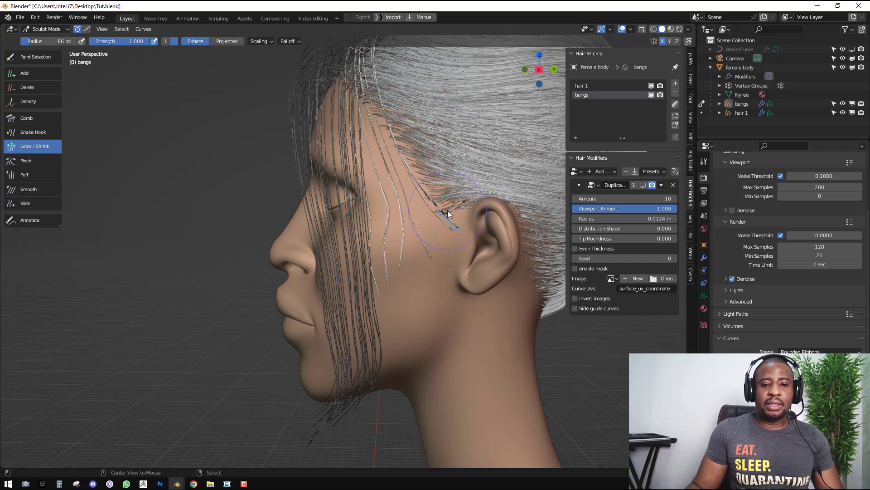
{"action": "key", "text": "alt+shift+z"}
{"action": "mouse_move", "coordinate": [461, 234]}
{"action": "left_mouse_down"}
{"action": "mouse_move", "coordinate": [436, 204]}
{"action": "mouse_move", "coordinate": [415, 242]}
{"action": "mouse_move", "coordinate": [407, 203]}
{"action": "left_mouse_up"}
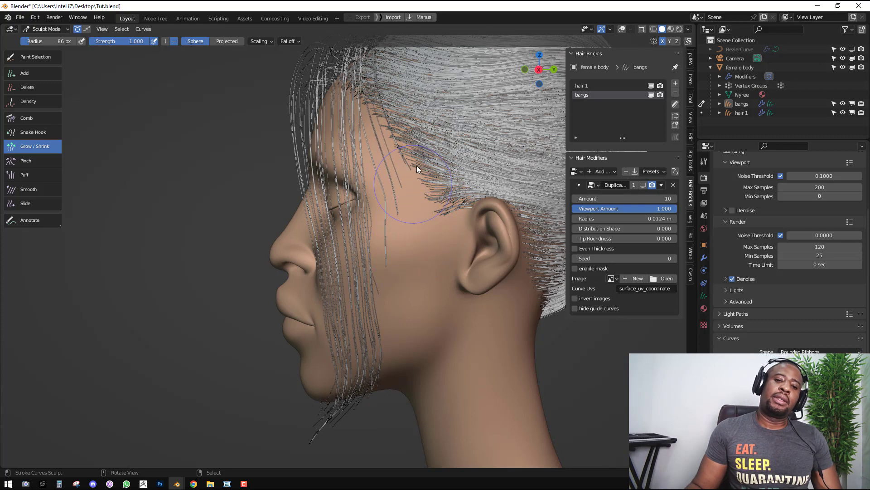
Set the Comb brush radius to 139 px and comb the shortened strands at the temple and cheek
{"action": "key", "text": "shift+space"}
{"action": "left_click", "coordinate": [426, 159]}
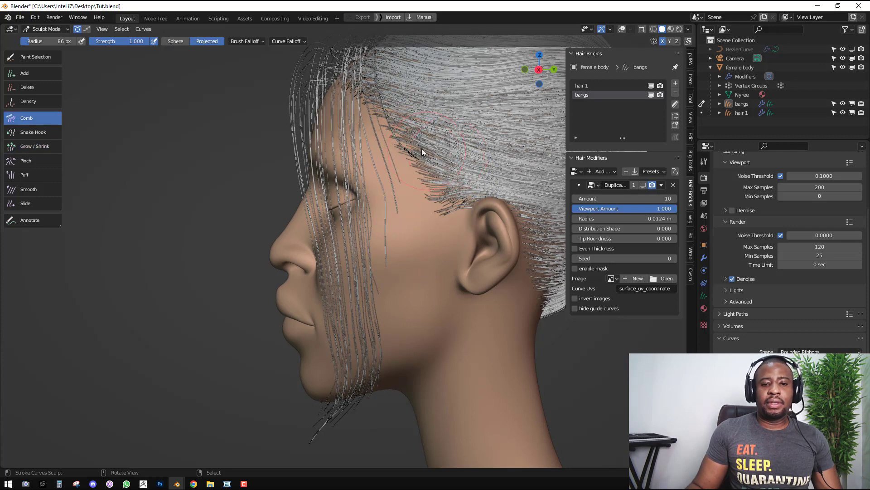
{"action": "mouse_move", "coordinate": [442, 132]}
{"action": "middle_mouse_down"}
{"action": "mouse_move", "coordinate": [398, 165]}
{"action": "mouse_move", "coordinate": [363, 118]}
{"action": "middle_mouse_up"}
{"action": "key", "text": "f"}
{"action": "left_click", "coordinate": [421, 164]}
{"action": "middle_click_drag", "start_coordinate": [385, 192], "coordinate": [414, 197]}
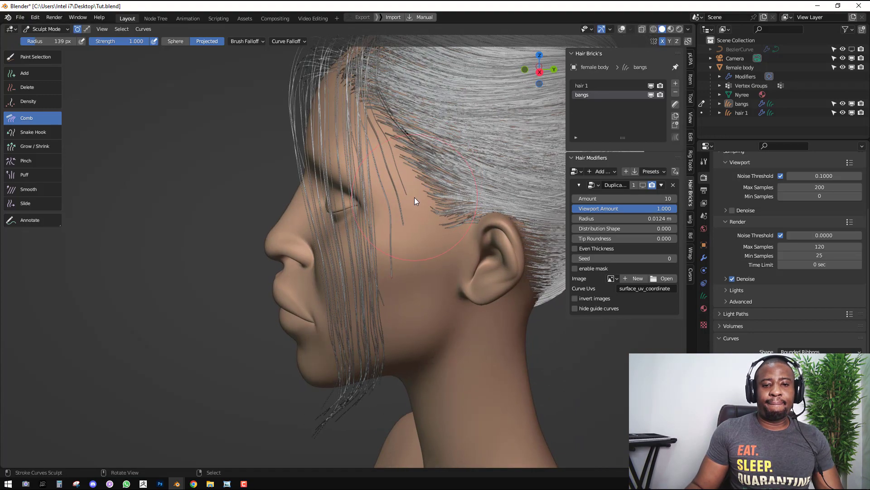
{"action": "mouse_move", "coordinate": [414, 197]}
{"action": "left_mouse_down"}
{"action": "mouse_move", "coordinate": [474, 232]}
{"action": "mouse_move", "coordinate": [415, 221]}
{"action": "mouse_move", "coordinate": [414, 236]}
{"action": "mouse_move", "coordinate": [424, 193]}
{"action": "left_mouse_up"}
{"action": "mouse_move", "coordinate": [418, 260]}
{"action": "left_mouse_down"}
{"action": "mouse_move", "coordinate": [441, 183]}
{"action": "mouse_move", "coordinate": [429, 246]}
{"action": "left_mouse_up"}
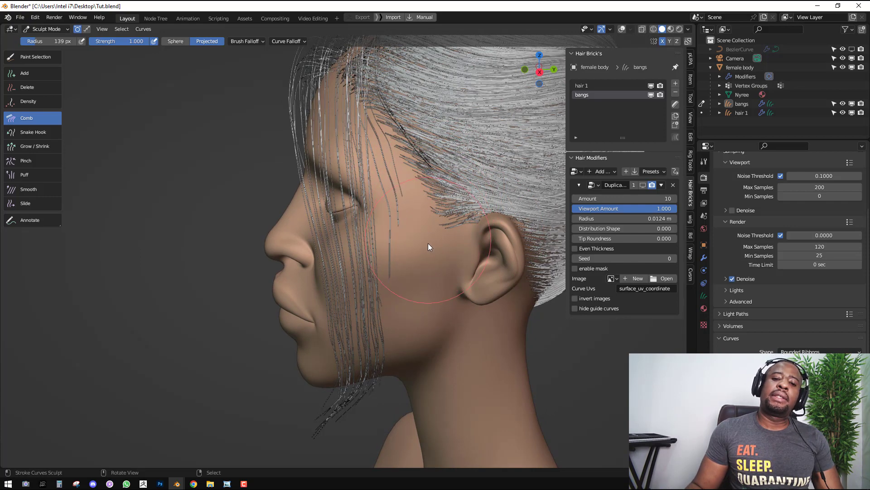
Return the bangs from Sculpt Mode to Object Mode and save the file
{"action": "scroll", "coordinate": [427, 271], "scroll_direction": "down", "scroll_amount": 3}
{"action": "middle_click_drag", "start_coordinate": [431, 263], "coordinate": [381, 168]}
{"action": "key", "text": "ctrl+Tab"}
{"action": "left_click", "coordinate": [432, 193]}
{"action": "key", "text": "ctrl+s"}
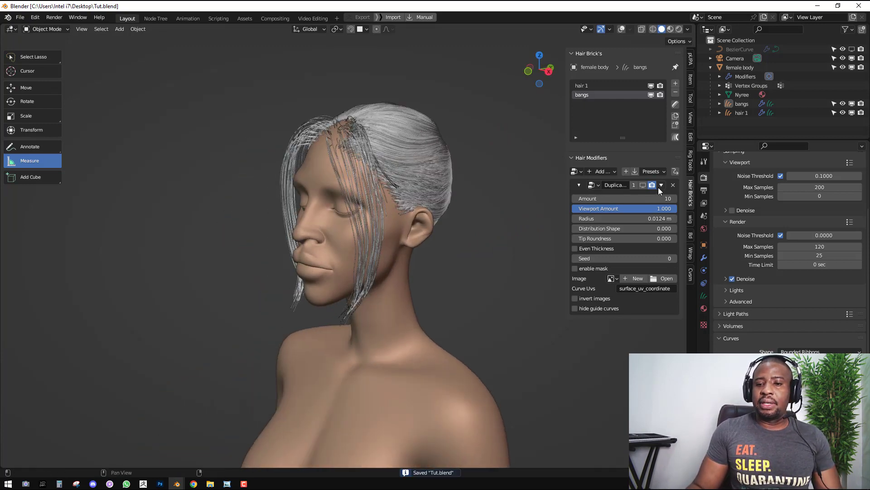
Replace the bangs' duplicate modifier with an Interpolate hair modifier and save the file
{"action": "left_click", "coordinate": [673, 184]}
{"action": "left_click", "coordinate": [607, 173]}
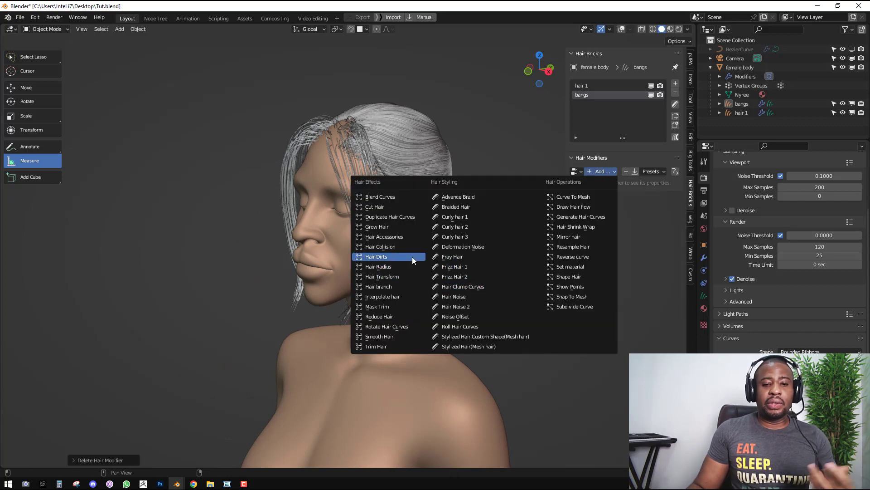
{"action": "left_click", "coordinate": [393, 296]}
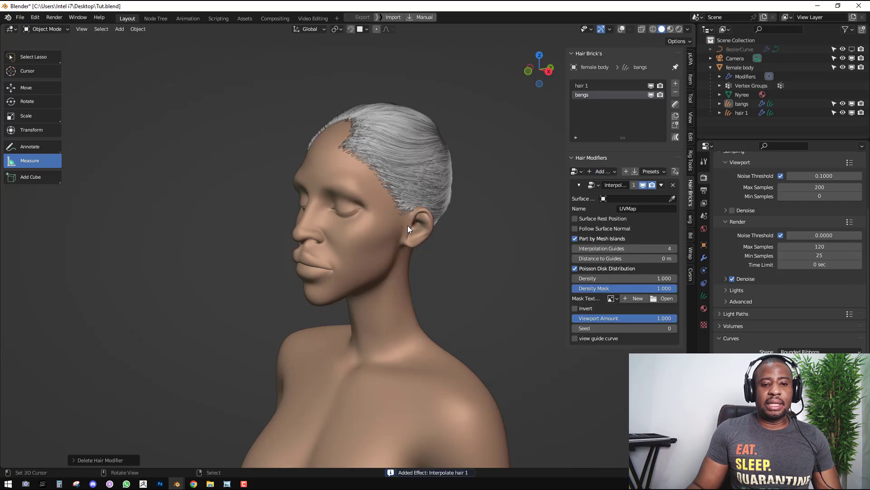
{"action": "key", "text": "ctrl+s"}
Give the Interpolate hair modifier the inverted bangs image as mask texture and female body as its surface
{"action": "left_click", "coordinate": [609, 298]}
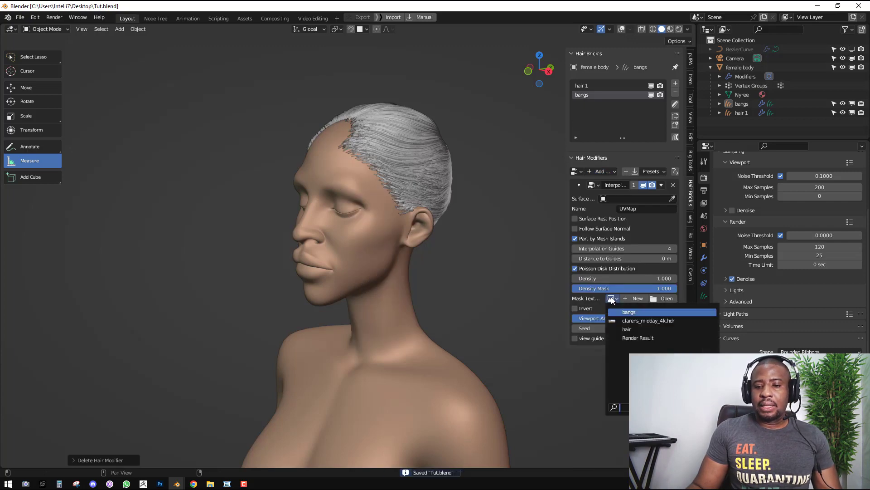
{"action": "left_click", "coordinate": [625, 313]}
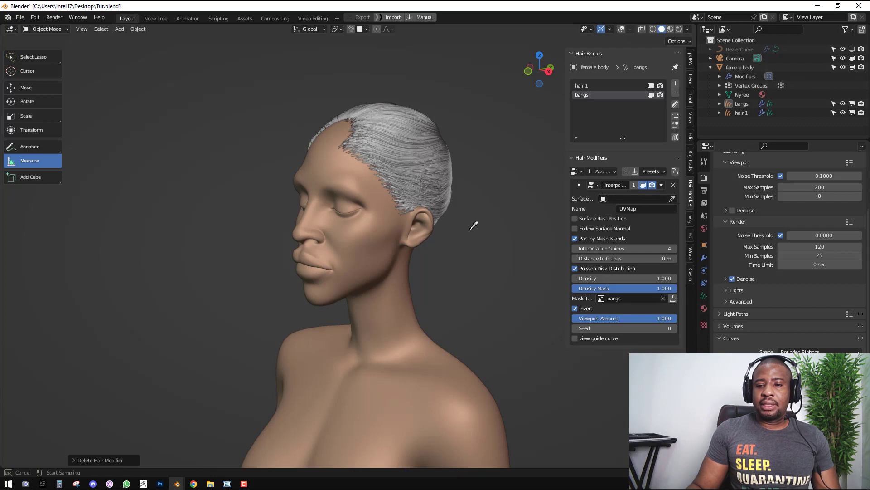
{"action": "left_click", "coordinate": [361, 229]}
{"action": "middle_click_drag", "start_coordinate": [362, 229], "coordinate": [384, 212]}
{"action": "scroll", "coordinate": [451, 227], "scroll_direction": "up", "scroll_amount": 1}
{"action": "middle_click_drag", "start_coordinate": [454, 228], "coordinate": [471, 228]}
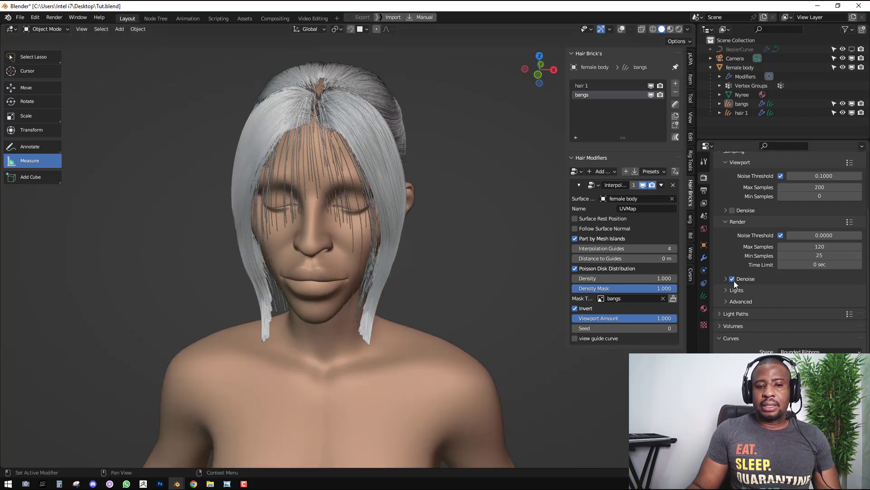
Try Interpolation Guides values of 50 and 1 on the bangs
{"action": "left_click", "coordinate": [662, 248]}
{"action": "type", "text": "5"}
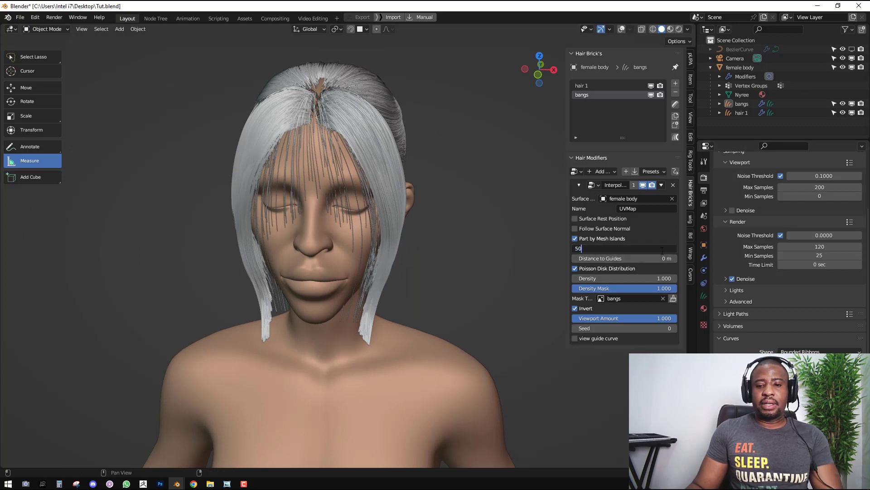
{"action": "type", "text": "0"}
{"action": "key", "text": "Return"}
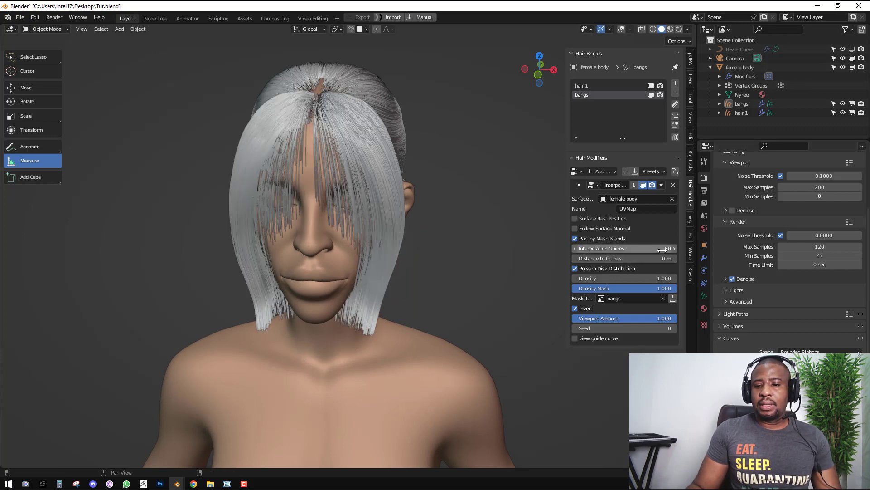
{"action": "left_click", "coordinate": [612, 249]}
{"action": "type", "text": "1"}
{"action": "key", "text": "Return"}
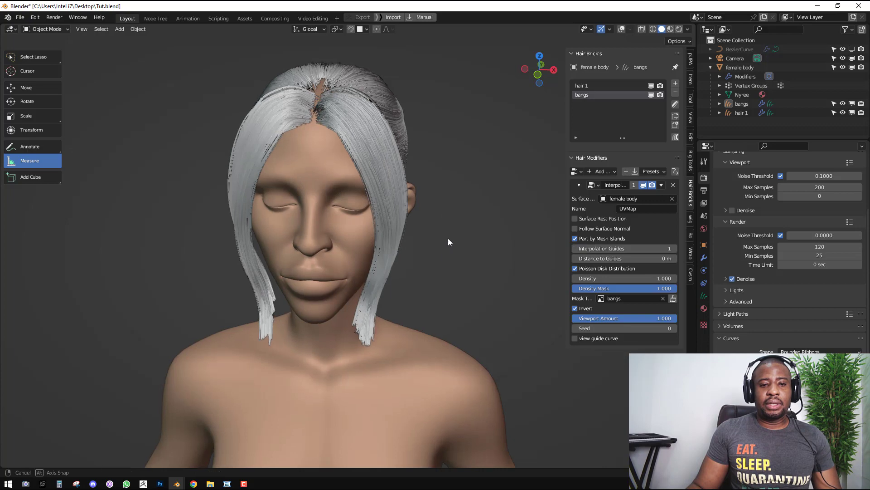
Try an Interpolation Guides value of 2 and check the bangs at an angle
{"action": "middle_click_drag", "start_coordinate": [448, 238], "coordinate": [456, 230]}
{"action": "left_click", "coordinate": [644, 249]}
{"action": "type", "text": "2"}
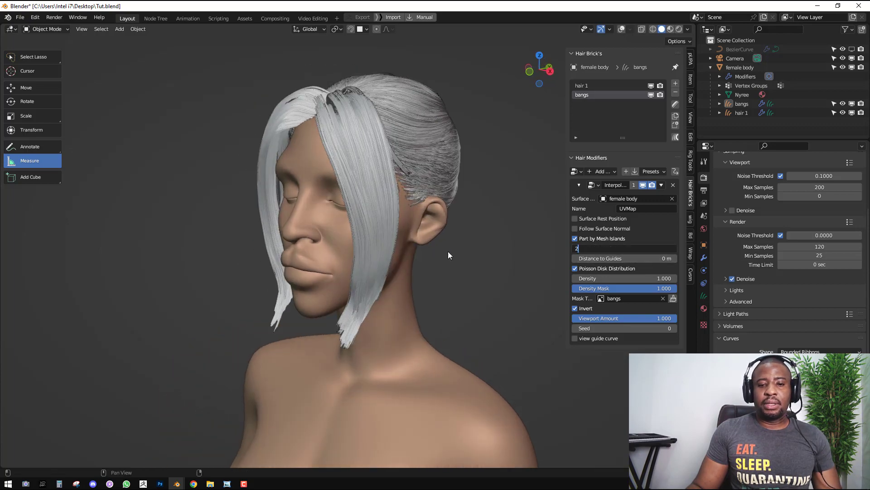
{"action": "key", "text": "Return"}
{"action": "middle_click_drag", "start_coordinate": [447, 252], "coordinate": [471, 252]}
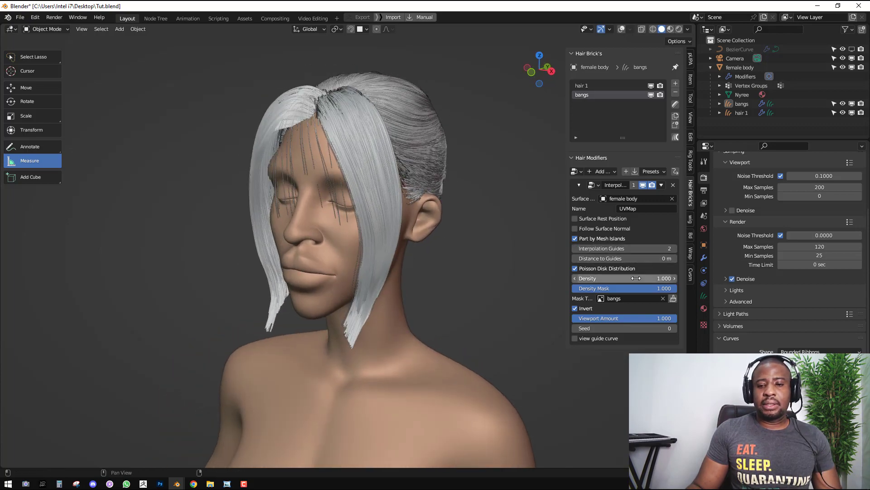
Set the bangs' Interpolation Guides to 3
{"action": "left_click", "coordinate": [644, 249]}
{"action": "type", "text": "3"}
{"action": "key", "text": "Return"}
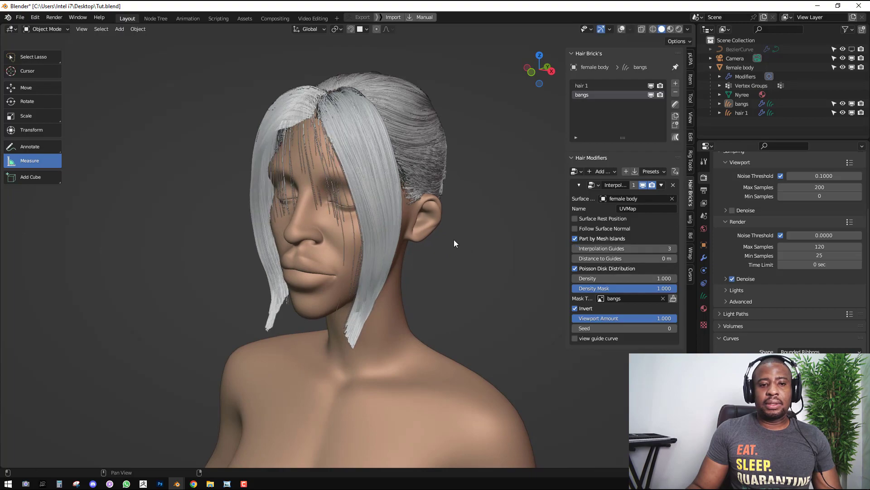
Set the Interpolate hair density to 0.4 and check the bangs from the side and front
{"action": "middle_click_drag", "start_coordinate": [407, 232], "coordinate": [422, 210]}
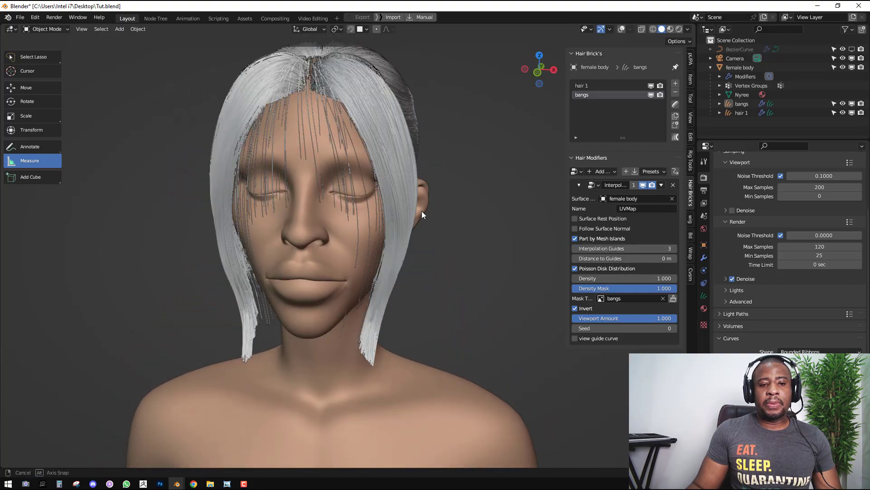
{"action": "left_click", "coordinate": [673, 278]}
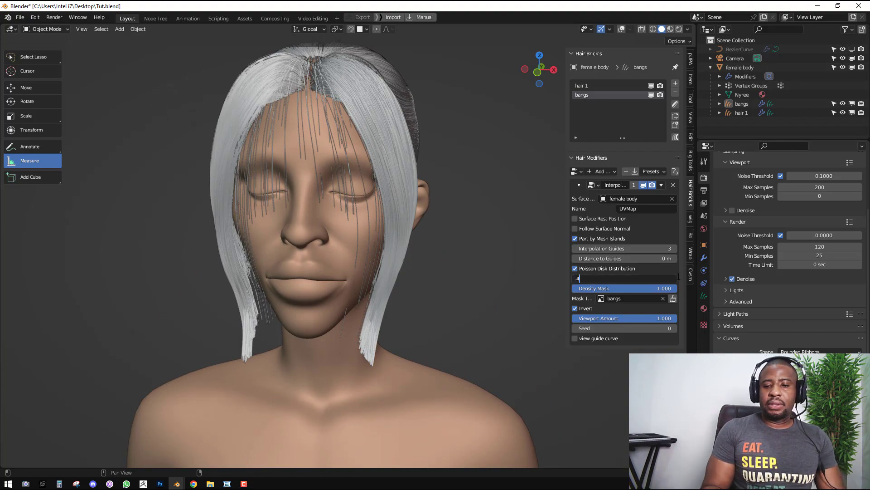
{"action": "key", "text": "Return"}
{"action": "scroll", "coordinate": [459, 263], "scroll_direction": "down", "scroll_amount": 5}
{"action": "scroll", "coordinate": [446, 272], "scroll_direction": "up", "scroll_amount": 3}
{"action": "middle_click_drag", "start_coordinate": [379, 248], "coordinate": [357, 288]}
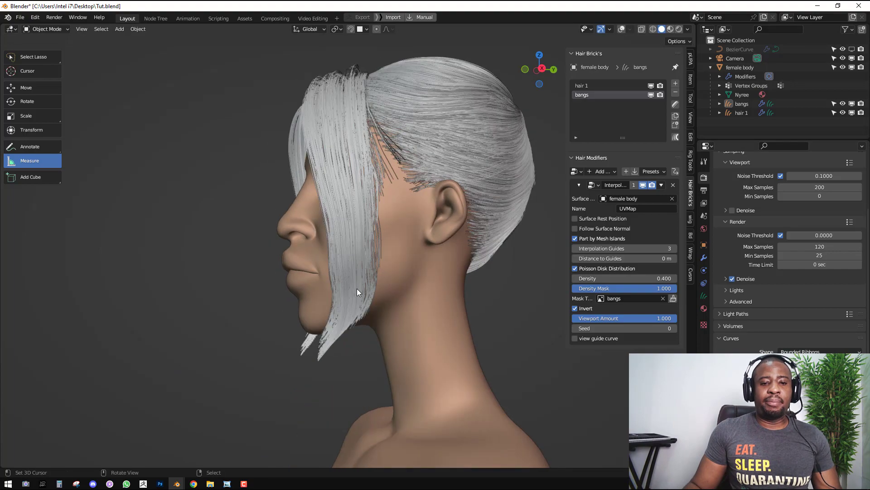
{"action": "middle_click_drag", "start_coordinate": [361, 320], "coordinate": [627, 214]}
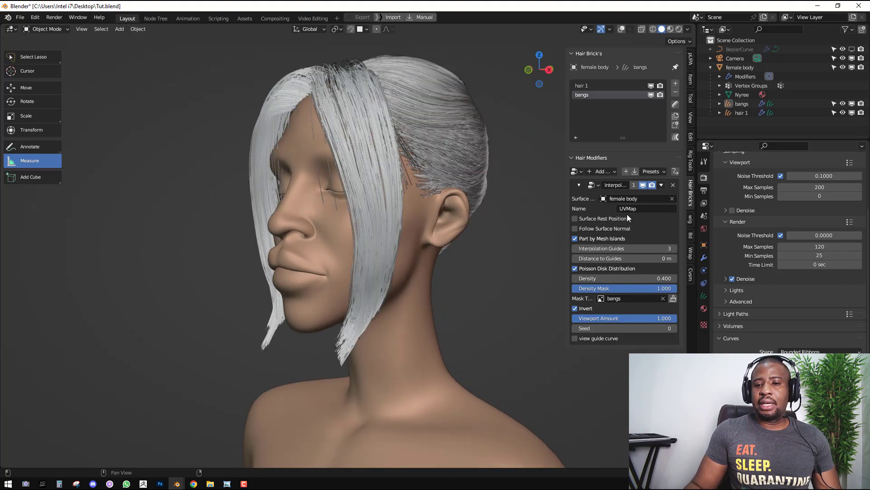
Add a Hair Clump Curves modifier to the bangs and turn off its viewport display
{"action": "left_click", "coordinate": [579, 185]}
{"action": "left_click", "coordinate": [603, 171]}
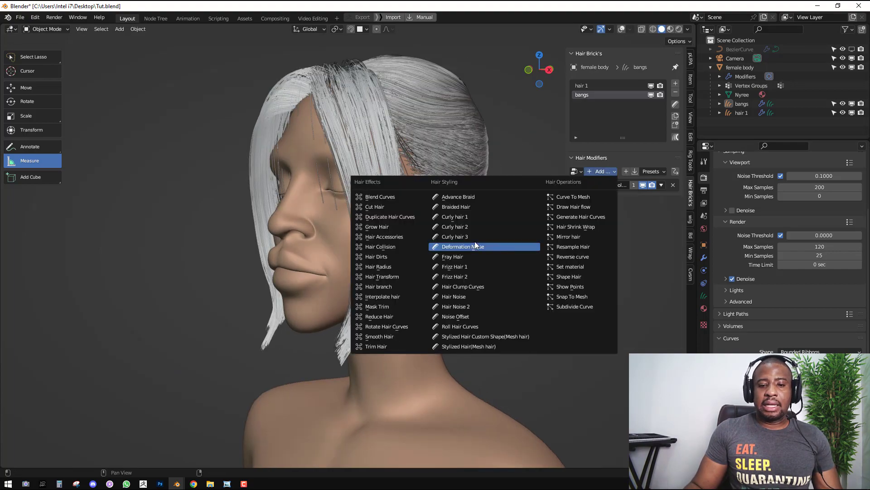
{"action": "left_click", "coordinate": [471, 288]}
{"action": "middle_click_drag", "start_coordinate": [306, 249], "coordinate": [420, 254]}
{"action": "middle_click_drag", "start_coordinate": [377, 170], "coordinate": [399, 217], "text": "shift"}
{"action": "left_click", "coordinate": [580, 200]}
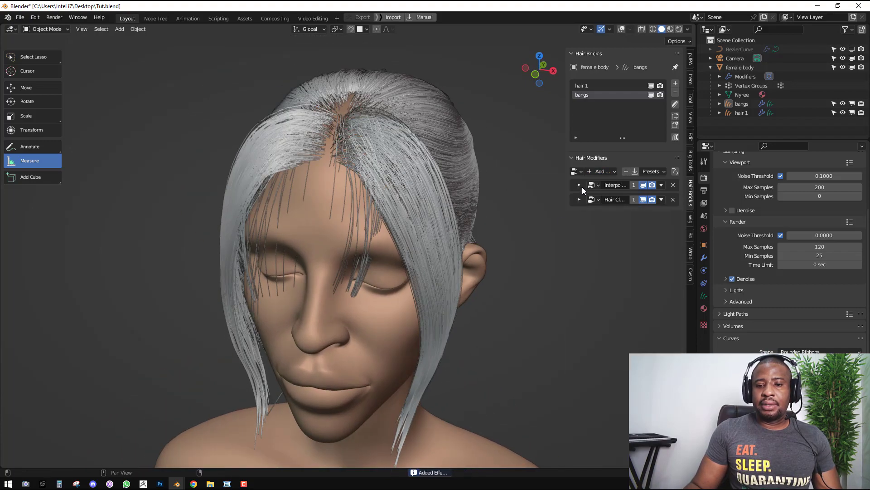
{"action": "left_click", "coordinate": [643, 200]}
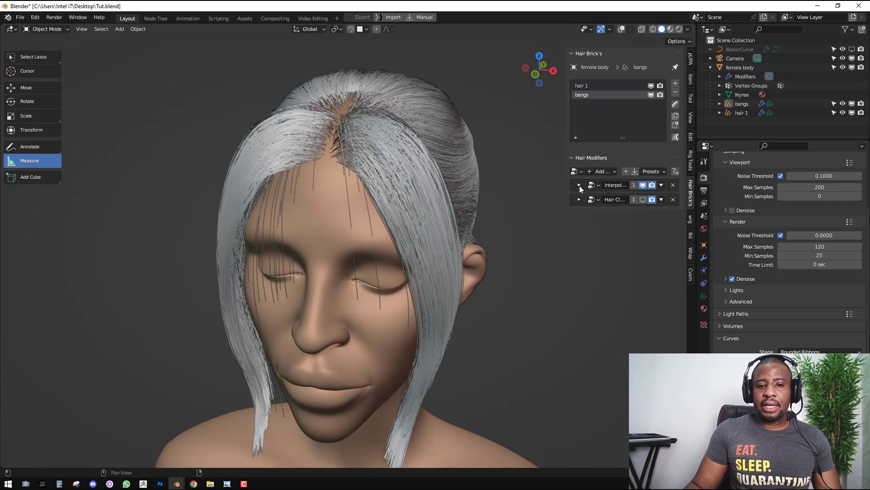
Try Interpolation Guides of 2 in the bangs' Interpolate hair modifier, check the face from the front, and undo the change
{"action": "left_click", "coordinate": [579, 185]}
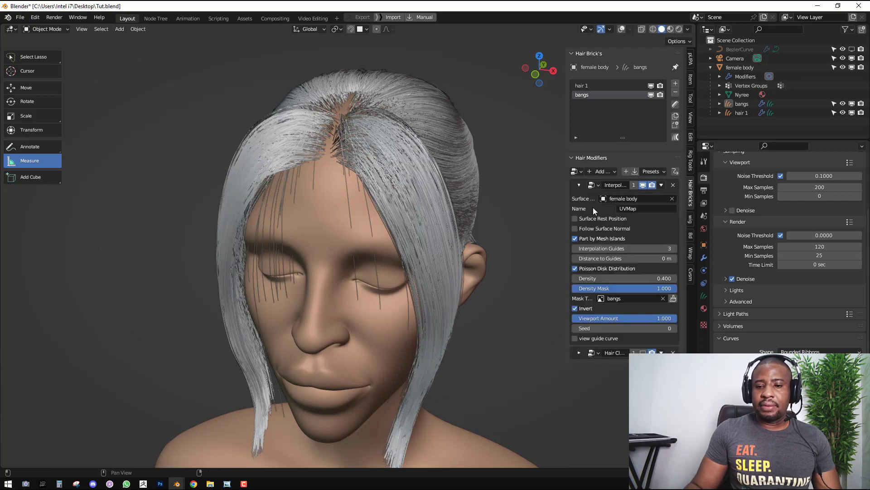
{"action": "left_click", "coordinate": [597, 268]}
{"action": "left_click", "coordinate": [597, 268]}
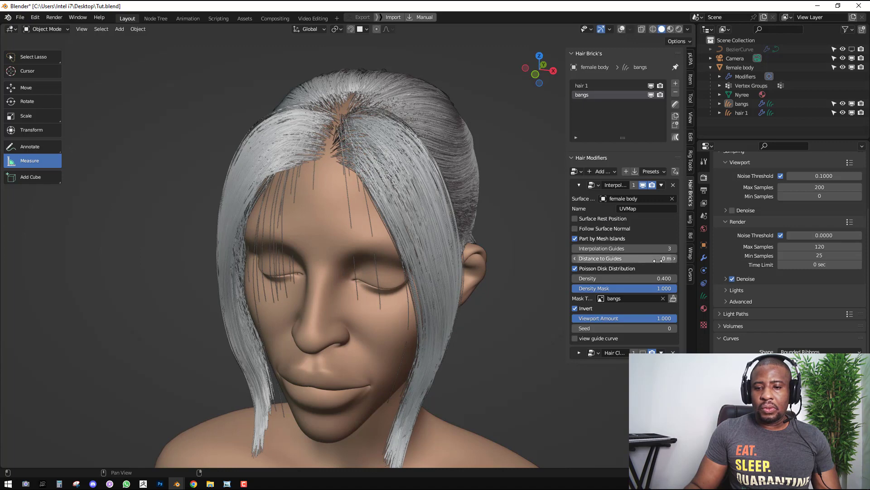
{"action": "left_click_drag", "start_coordinate": [657, 260], "coordinate": [666, 260]}
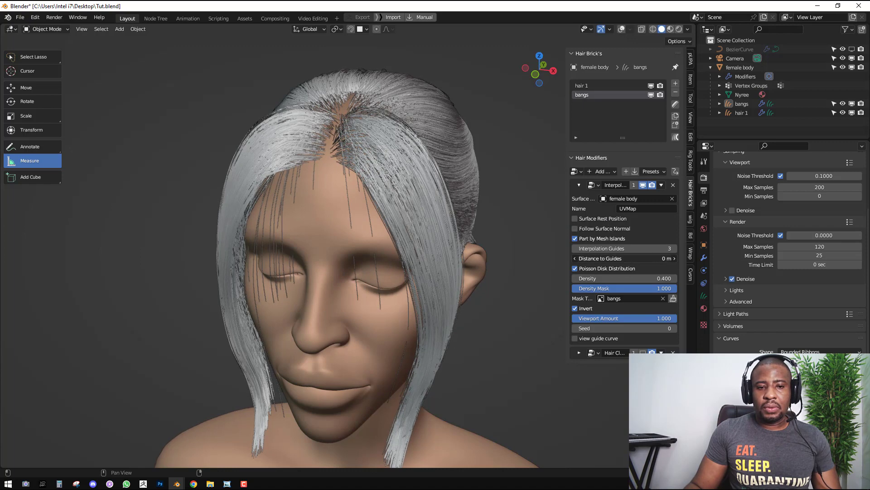
{"action": "type", "text": "2"}
{"action": "key", "text": "Return"}
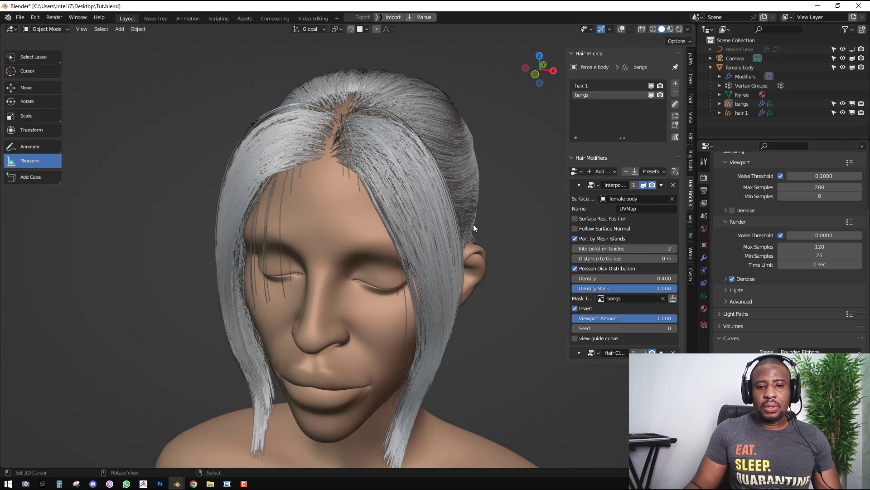
{"action": "middle_click_drag", "start_coordinate": [473, 226], "coordinate": [498, 225]}
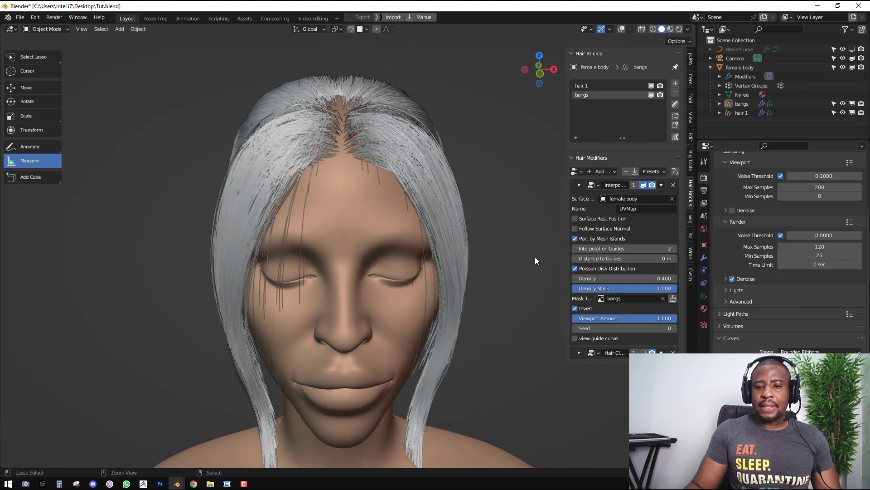
{"action": "key", "text": "ctrl+z"}
{"action": "scroll", "coordinate": [502, 245], "scroll_direction": "down", "scroll_amount": 2}
{"action": "middle_click_drag", "start_coordinate": [527, 231], "coordinate": [513, 229]}
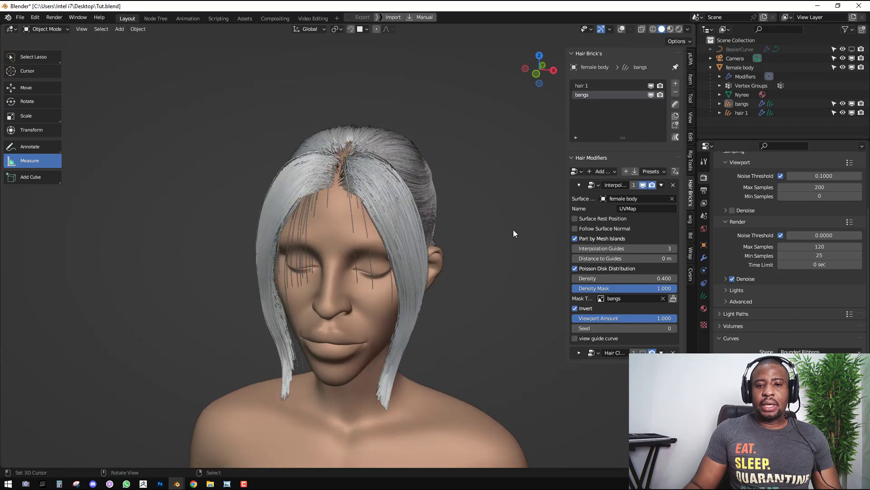
Split the 3D viewport, switch the new area to the Geometry Node Editor, and enter the nested Clump Hair Curves group
{"action": "left_click_drag", "start_coordinate": [696, 27], "coordinate": [358, 136]}
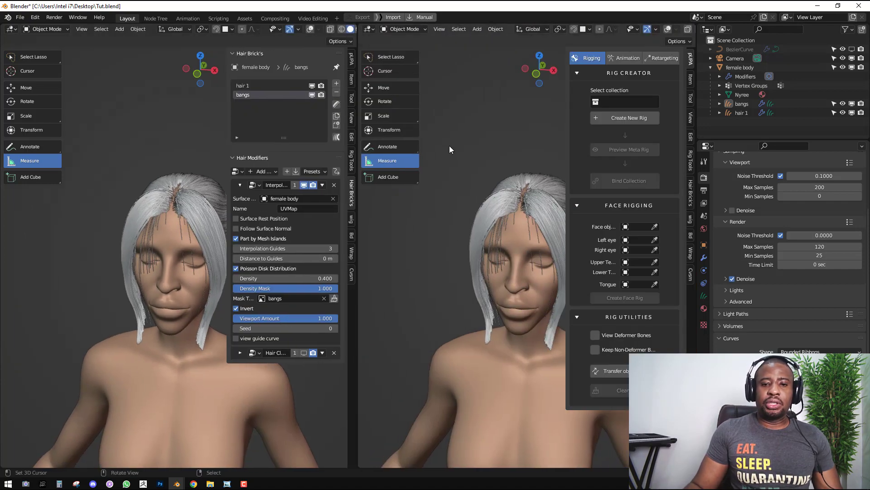
{"action": "key", "text": "shift+F3"}
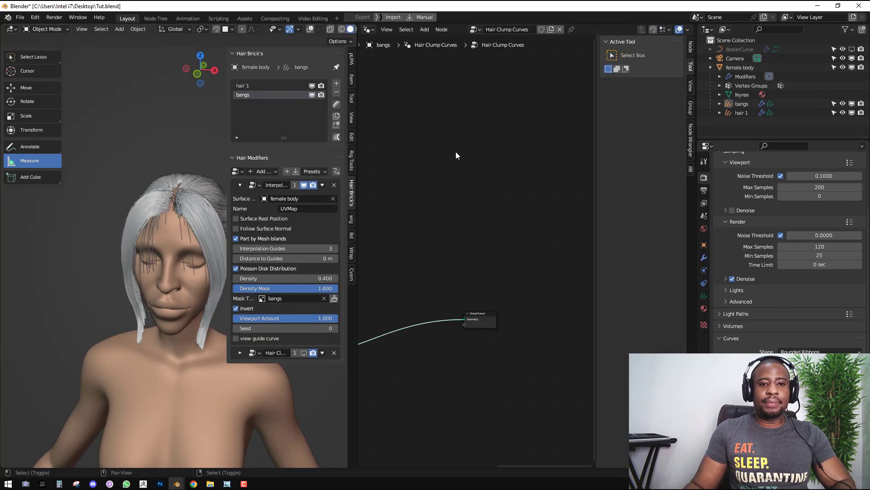
{"action": "middle_click_drag", "start_coordinate": [394, 291], "coordinate": [521, 209]}
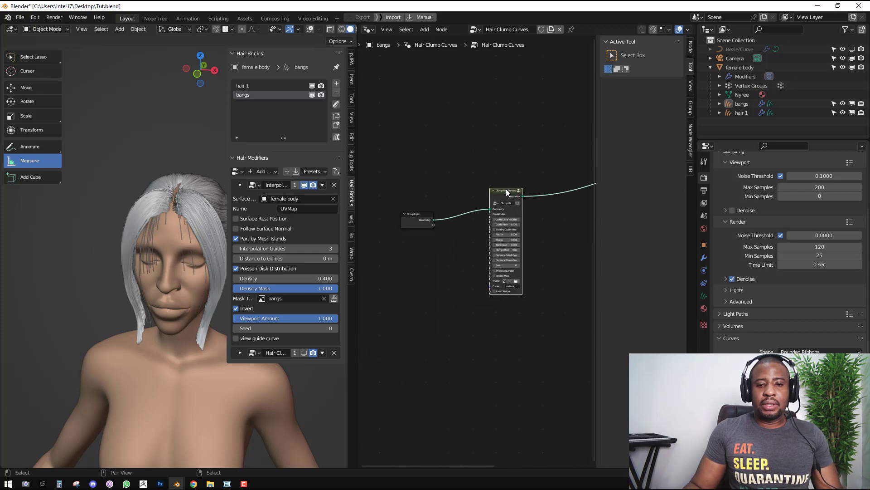
{"action": "key", "text": "Tab"}
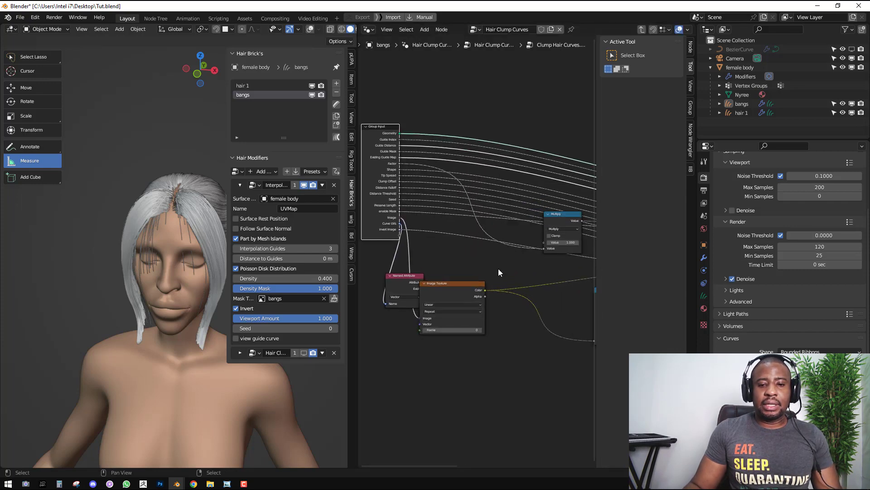
Move the black stop of the Color Ramp in the clump group's image mask branch to position 0.135
{"action": "middle_click_drag", "start_coordinate": [498, 272], "coordinate": [485, 273]}
{"action": "left_click_drag", "start_coordinate": [443, 285], "coordinate": [445, 284]}
{"action": "middle_click_drag", "start_coordinate": [486, 281], "coordinate": [449, 272]}
{"action": "scroll", "coordinate": [478, 249], "scroll_direction": "up", "scroll_amount": 4}
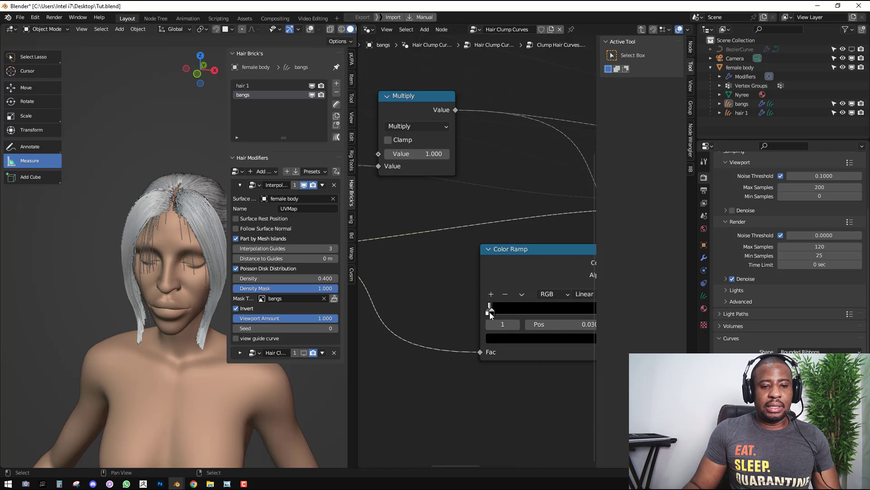
{"action": "mouse_move", "coordinate": [488, 311]}
{"action": "left_mouse_down"}
{"action": "mouse_move", "coordinate": [518, 312]}
{"action": "mouse_move", "coordinate": [504, 311]}
{"action": "left_mouse_up"}
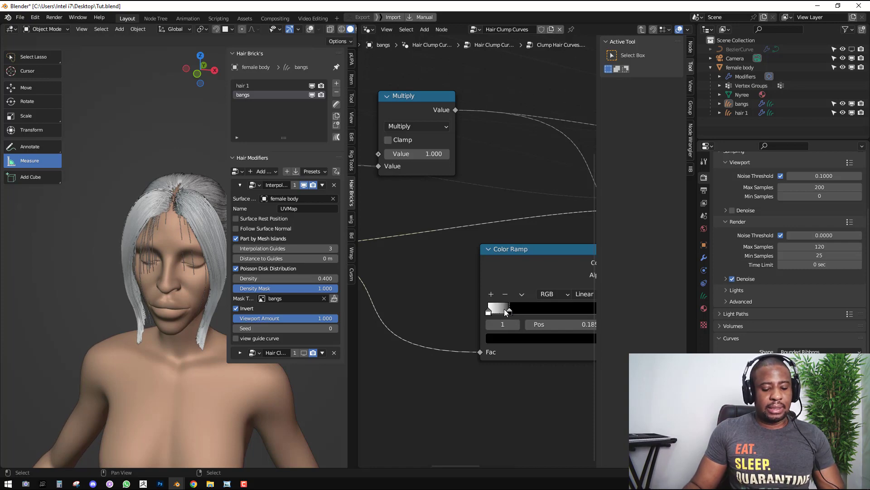
{"action": "key", "text": "n"}
Follow the mask nodes from Switch back to the Group Input and move the Image Texture node clear of the Named Attribute node
{"action": "middle_click_drag", "start_coordinate": [630, 260], "coordinate": [507, 292]}
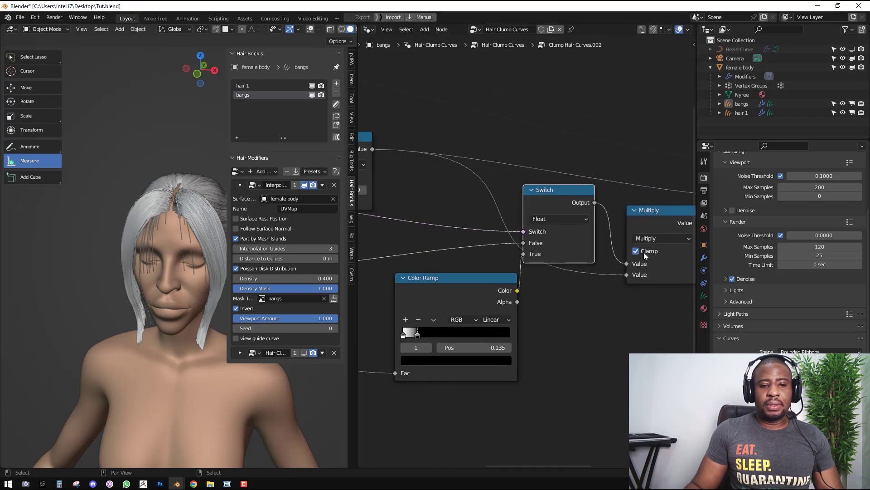
{"action": "middle_click_drag", "start_coordinate": [644, 252], "coordinate": [623, 220]}
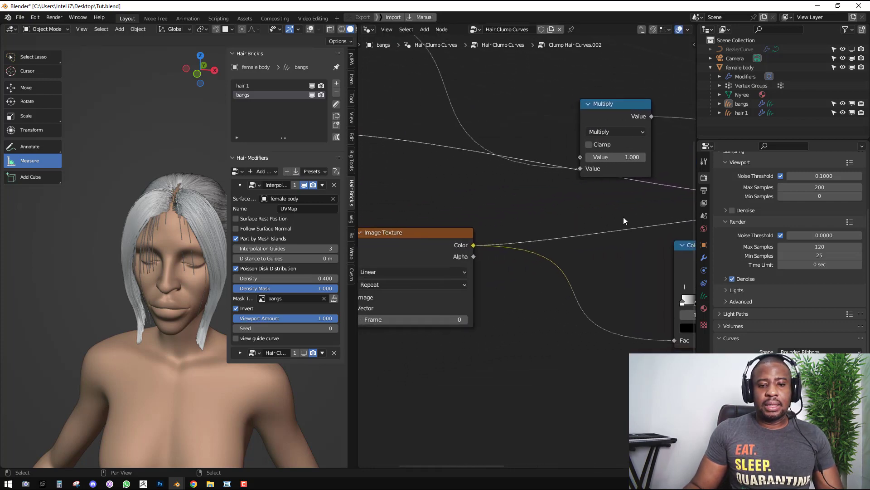
{"action": "scroll", "coordinate": [544, 249], "scroll_direction": "down", "scroll_amount": 1}
{"action": "middle_click_drag", "start_coordinate": [463, 298], "coordinate": [535, 290]}
{"action": "left_click_drag", "start_coordinate": [535, 239], "coordinate": [569, 235]}
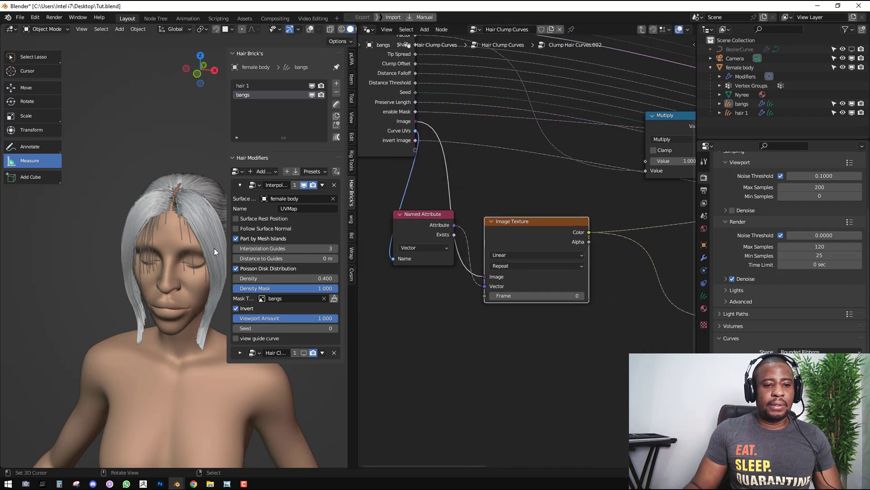
{"action": "left_click_drag", "start_coordinate": [356, 28], "coordinate": [498, 90]}
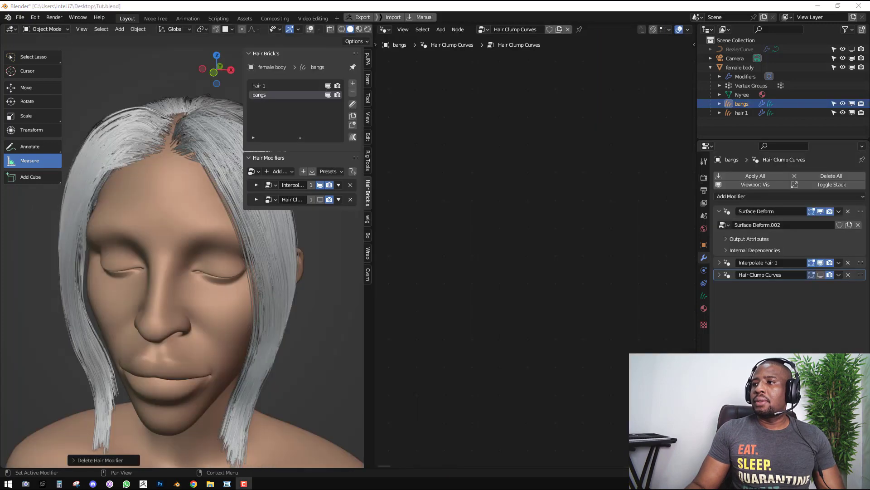
Try Interpolation Guides of 2 in the bangs' Interpolate hair modifier and return the setting to 1
{"action": "middle_click_drag", "start_coordinate": [221, 336], "coordinate": [241, 320]}
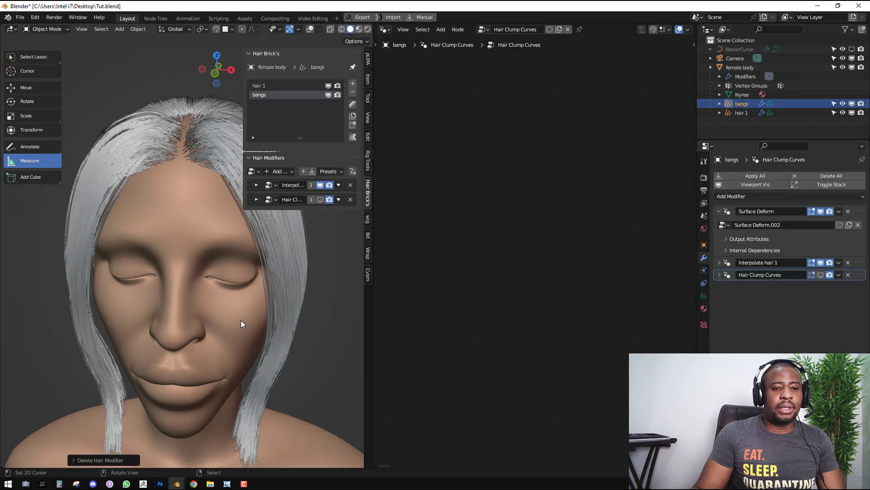
{"action": "left_click", "coordinate": [256, 185]}
{"action": "left_click", "coordinate": [303, 249]}
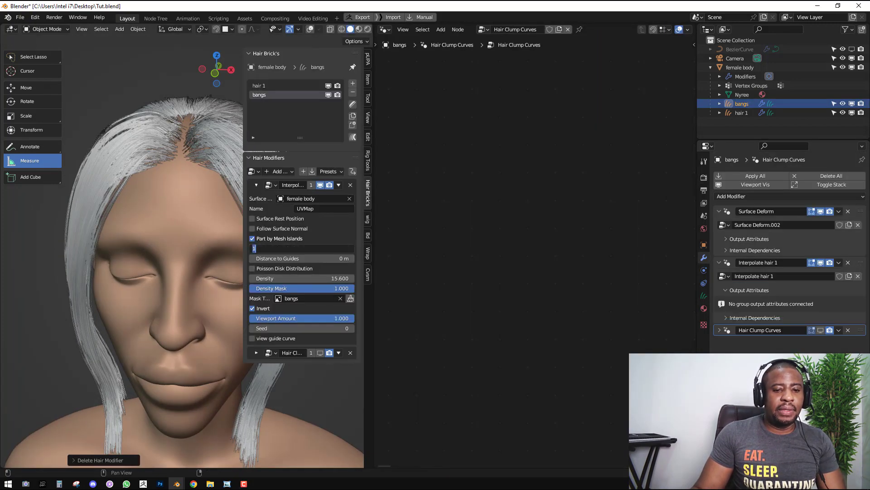
{"action": "key", "text": "Return"}
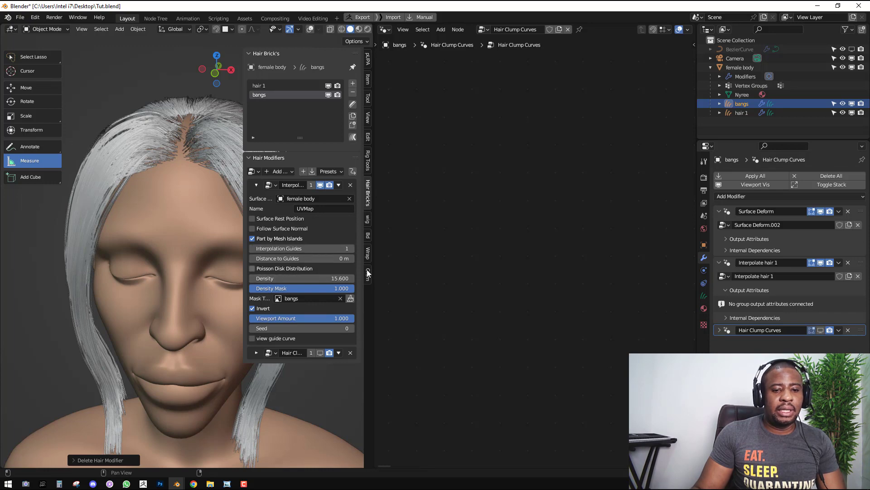
{"action": "middle_click_drag", "start_coordinate": [108, 247], "coordinate": [205, 238]}
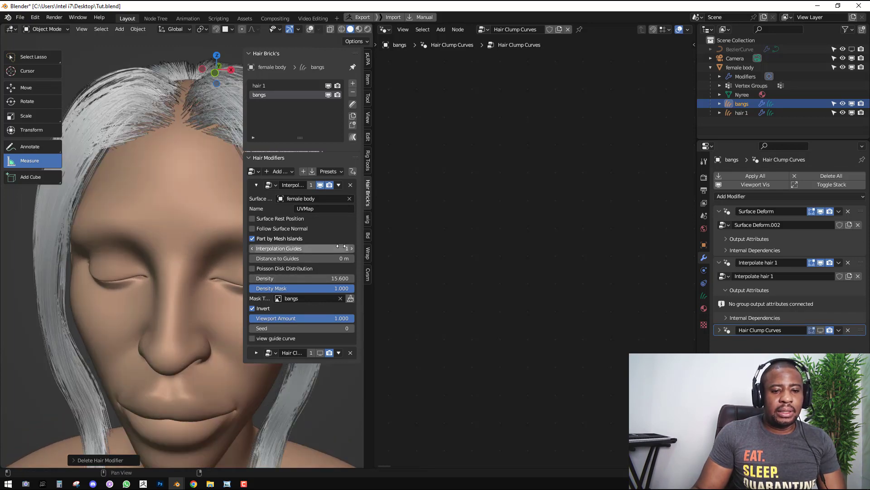
{"action": "left_click", "coordinate": [352, 249]}
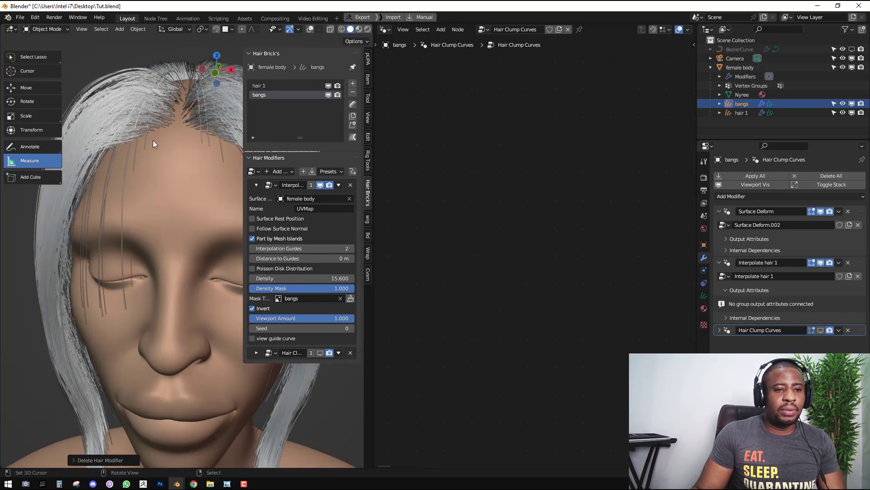
{"action": "left_click", "coordinate": [251, 250]}
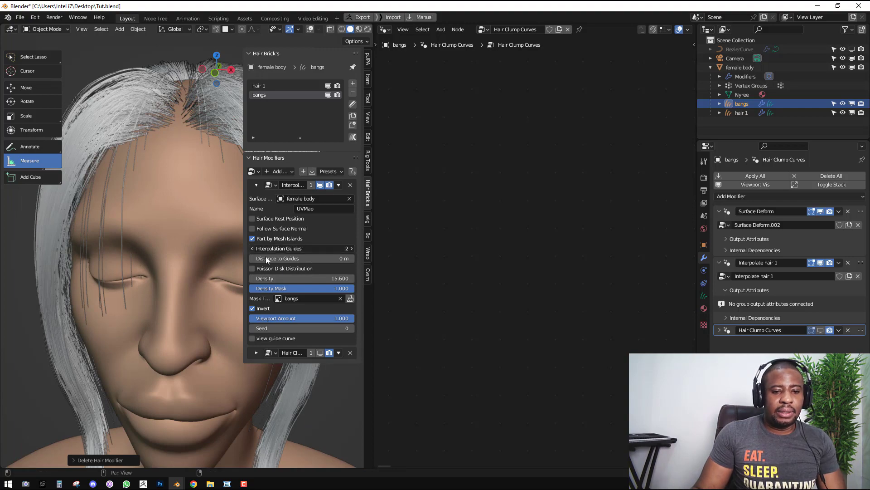
Check the bangs from the side and from below, and replace their Hair Clump Curves modifier with a Smooth Hair effect
{"action": "middle_click_drag", "start_coordinate": [238, 245], "coordinate": [173, 232]}
{"action": "scroll", "coordinate": [173, 232], "scroll_direction": "up", "scroll_amount": 2}
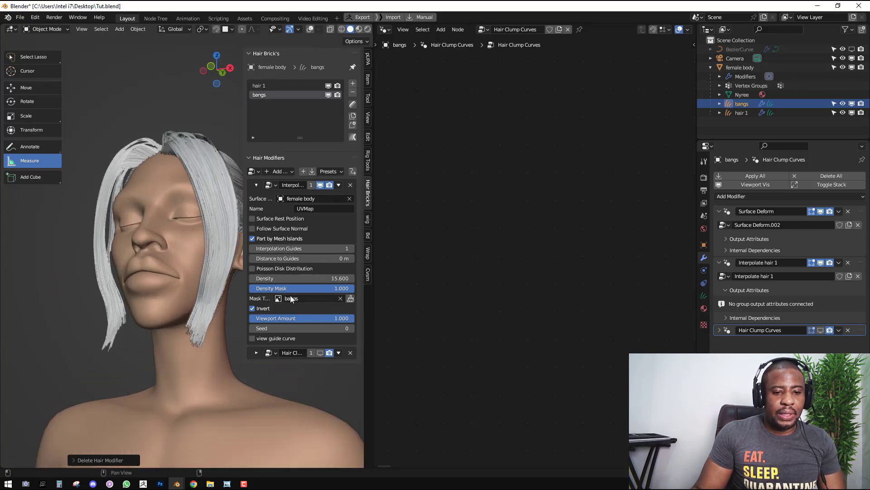
{"action": "middle_click_drag", "start_coordinate": [180, 247], "coordinate": [203, 231]}
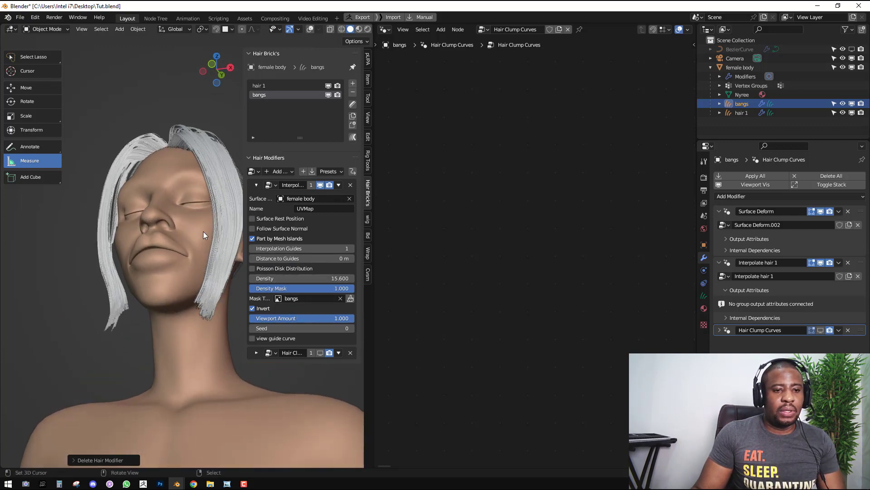
{"action": "left_click", "coordinate": [349, 353]}
{"action": "left_click", "coordinate": [285, 172]}
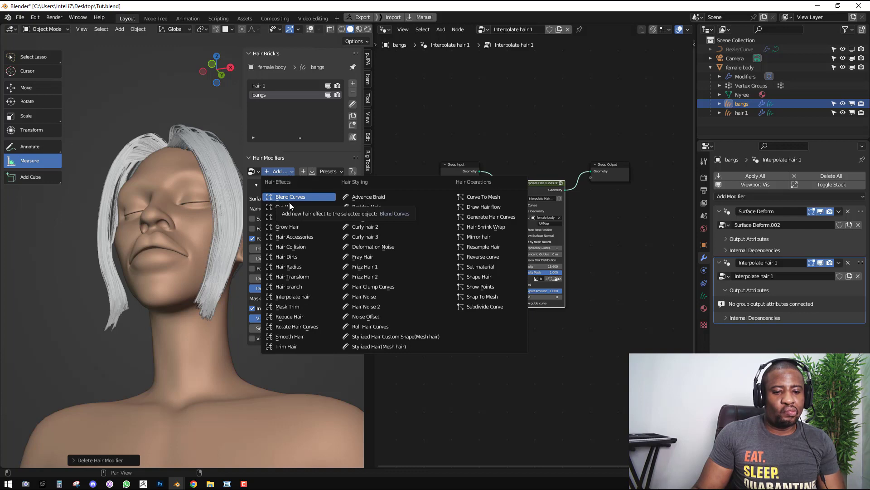
{"action": "left_click", "coordinate": [318, 336]}
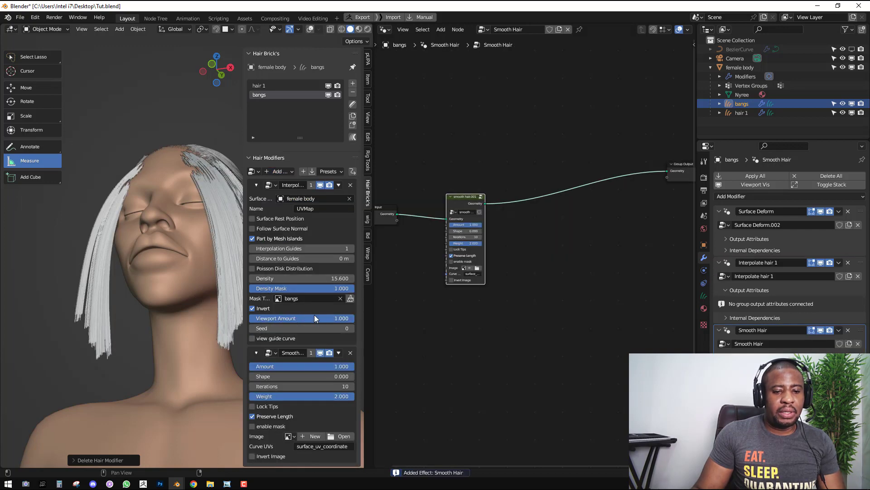
Set the Smooth Hair modifier's Amount to 0.2
{"action": "left_click", "coordinate": [330, 365]}
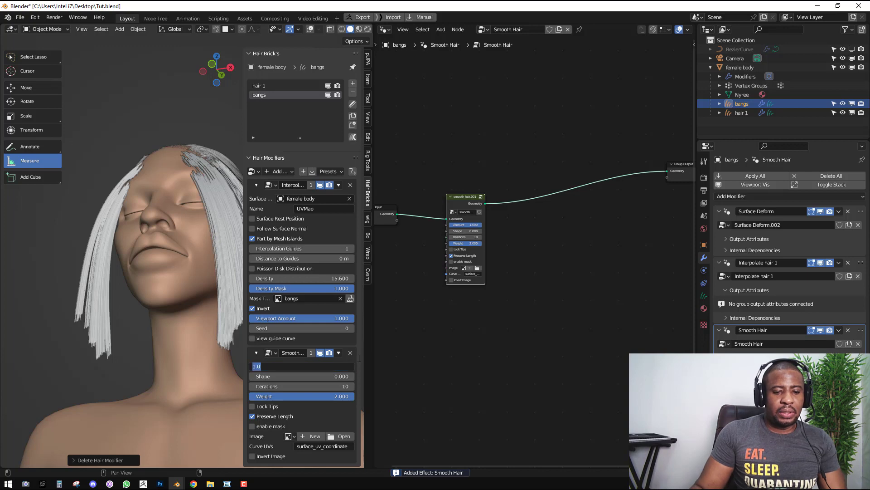
{"action": "key", "text": "BackSpace"}
{"action": "type", "text": ".2"}
{"action": "key", "text": "Return"}
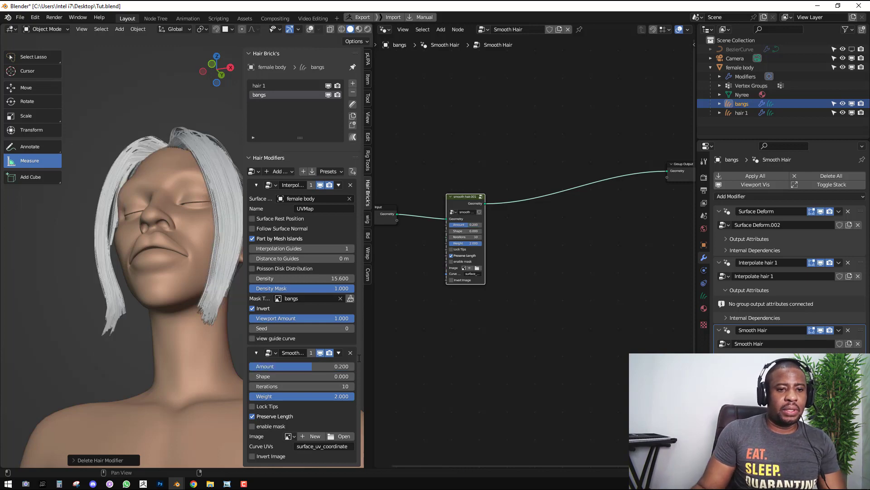
Try replacing the bangs' Smooth Hair modifier with a Blend Curves effect
{"action": "left_click", "coordinate": [350, 353]}
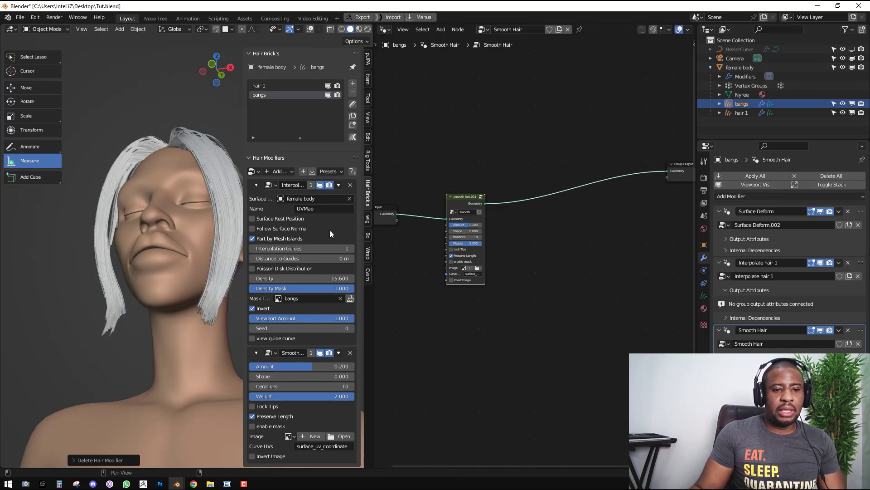
{"action": "left_click", "coordinate": [277, 175]}
{"action": "left_click", "coordinate": [287, 196]}
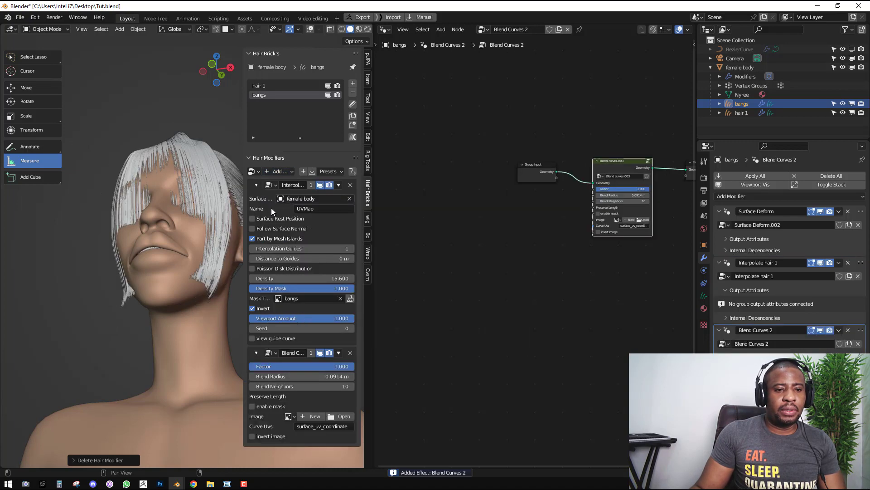
Set the Blend Curves effect's Blend Radius to 0.02 m and Blend Neighbors to 3, and check the bangs from the side
{"action": "left_click", "coordinate": [336, 376]}
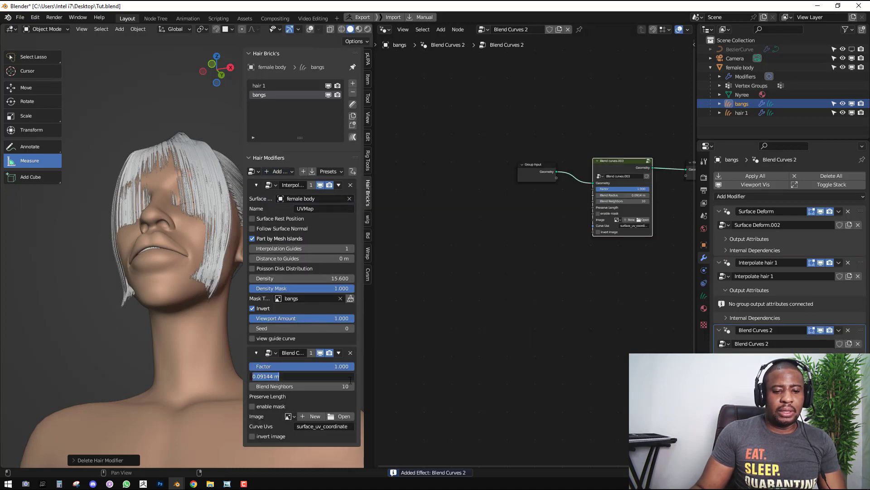
{"action": "type", "text": ".02"}
{"action": "key", "text": "Return"}
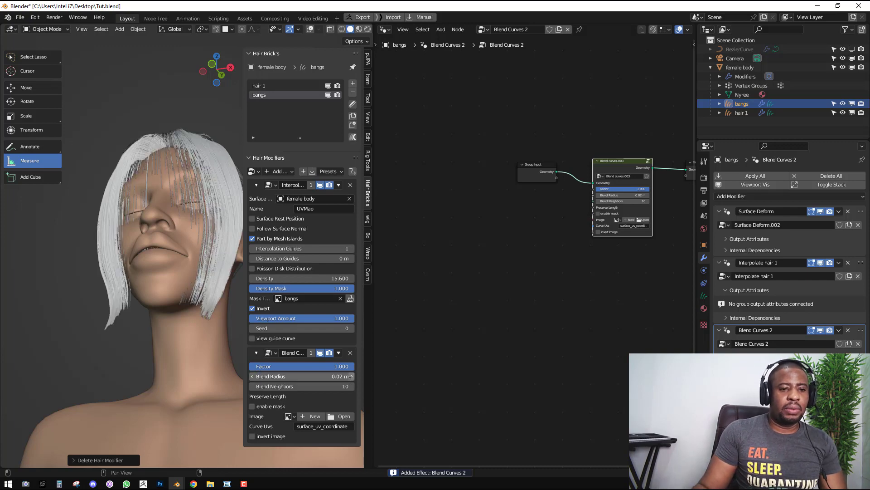
{"action": "left_click", "coordinate": [336, 386]}
{"action": "type", "text": "3"}
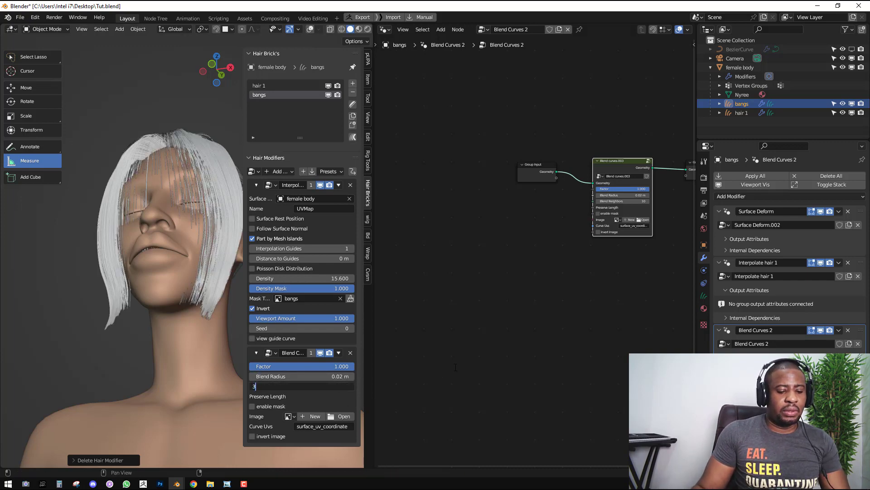
{"action": "key", "text": "Return"}
{"action": "middle_click_drag", "start_coordinate": [168, 260], "coordinate": [136, 213]}
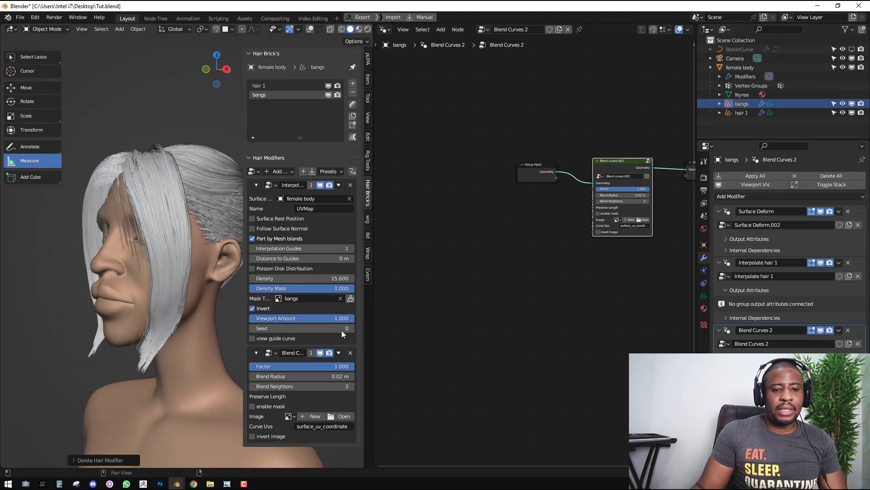
Remove the Blend Curves and Interpolate hair modifiers from the bangs and try a Duplicate Hair Curves effect instead
{"action": "left_click", "coordinate": [350, 353]}
{"action": "middle_click_drag", "start_coordinate": [189, 263], "coordinate": [207, 263]}
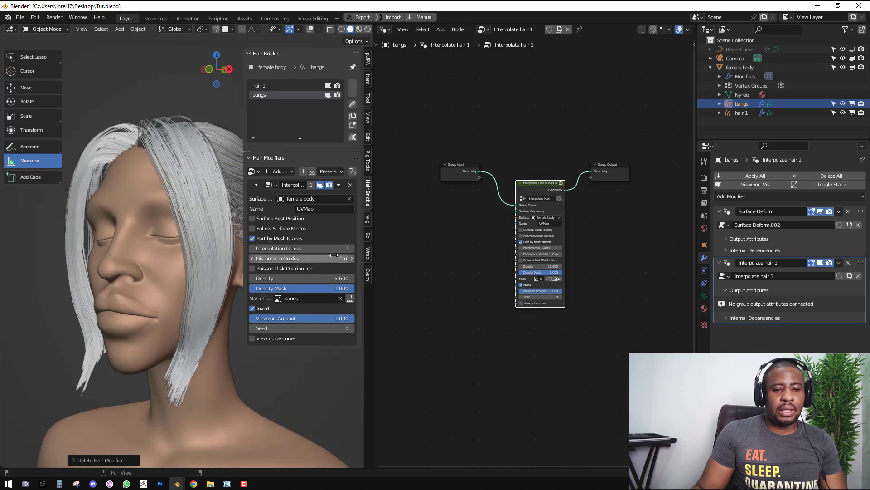
{"action": "left_click", "coordinate": [350, 184]}
{"action": "left_click", "coordinate": [279, 171]}
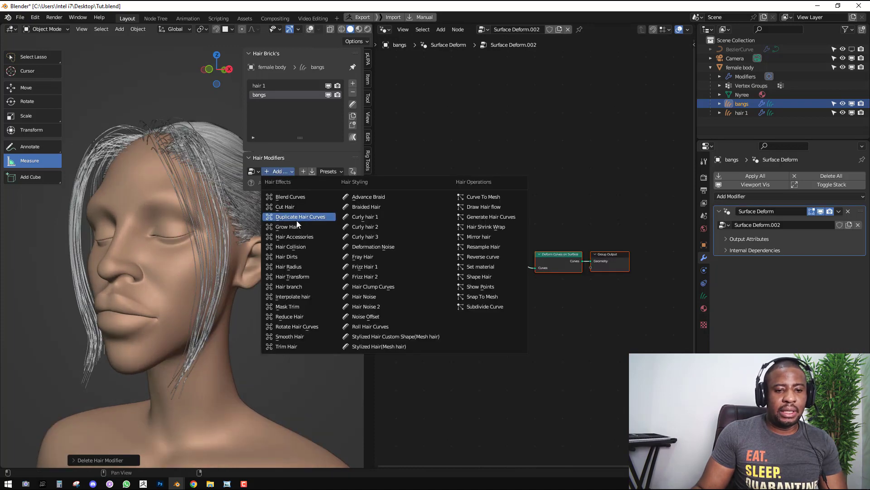
{"action": "left_click", "coordinate": [308, 216]}
Set the Duplicate Hair Curves Amount to 78, enable Even Thickness, and reduce the Radius to about 0.00244 m
{"action": "left_click_drag", "start_coordinate": [310, 219], "coordinate": [354, 199]}
{"action": "left_click", "coordinate": [276, 247]}
{"action": "key", "text": "KP_1"}
{"action": "mouse_move", "coordinate": [181, 220]}
{"action": "middle_mouse_down"}
{"action": "mouse_move", "coordinate": [212, 229]}
{"action": "mouse_move", "coordinate": [167, 230]}
{"action": "middle_mouse_up"}
{"action": "scroll", "coordinate": [168, 230], "scroll_direction": "up", "scroll_amount": 2}
{"action": "left_click_drag", "start_coordinate": [333, 219], "coordinate": [312, 220]}
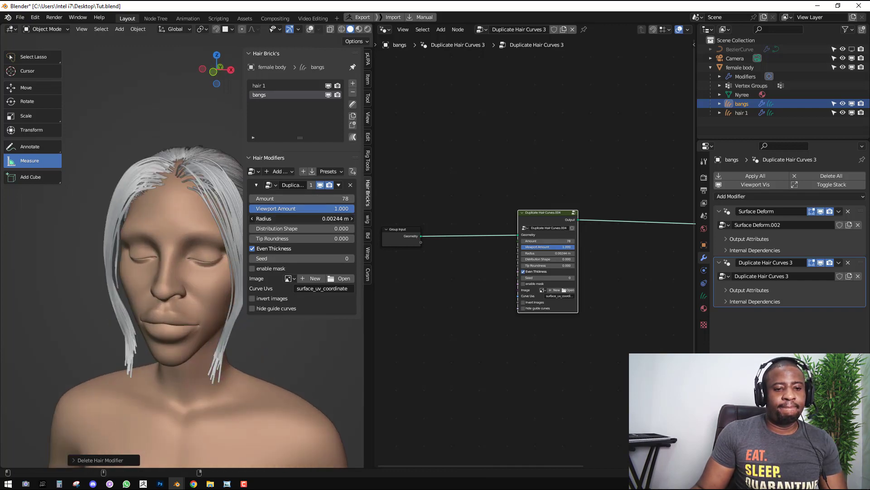
Undo the Duplicate Hair Curves and Blend Curves trials back to the bangs' Interpolate hair and Smooth Hair modifiers
{"action": "middle_click_drag", "start_coordinate": [167, 290], "coordinate": [202, 285]}
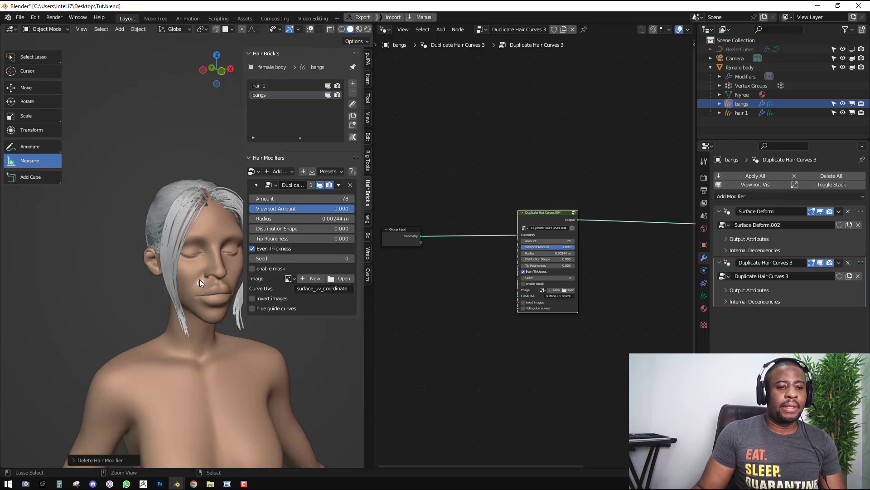
{"action": "key", "text": "ctrl+z"}
{"action": "key", "text": "ctrl+z"}
{"action": "key", "text": "ctrl+z"}
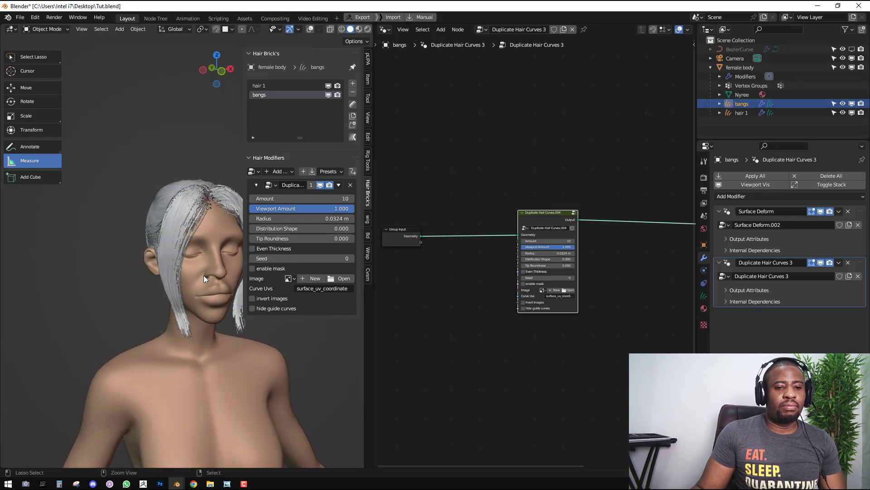
{"action": "key", "text": "ctrl+z"}
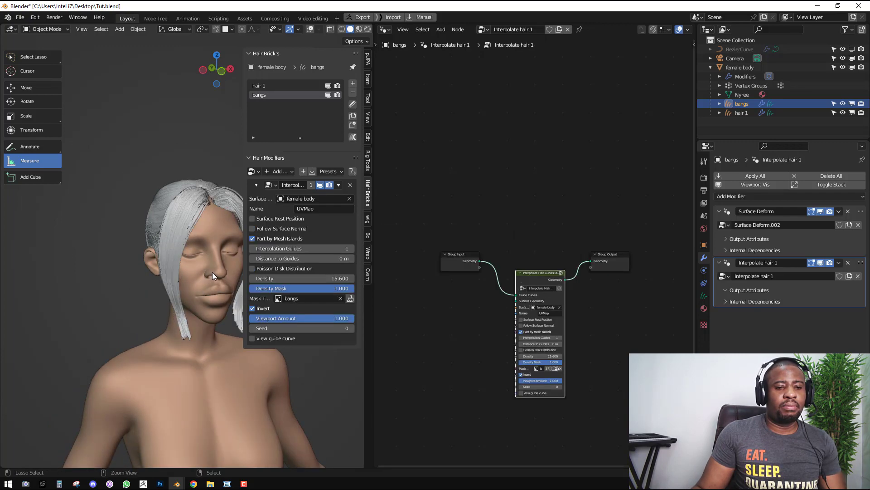
{"action": "key", "text": "ctrl+z"}
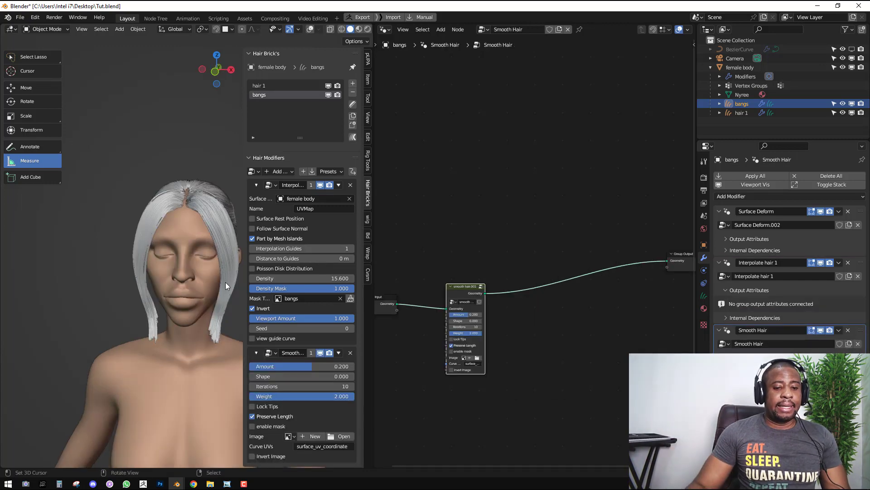
Try removing the Smooth Hair modifier from the bangs, inspect the parting, and undo the removal
{"action": "middle_click_drag", "start_coordinate": [225, 282], "coordinate": [174, 240]}
{"action": "key", "text": "KP_1"}
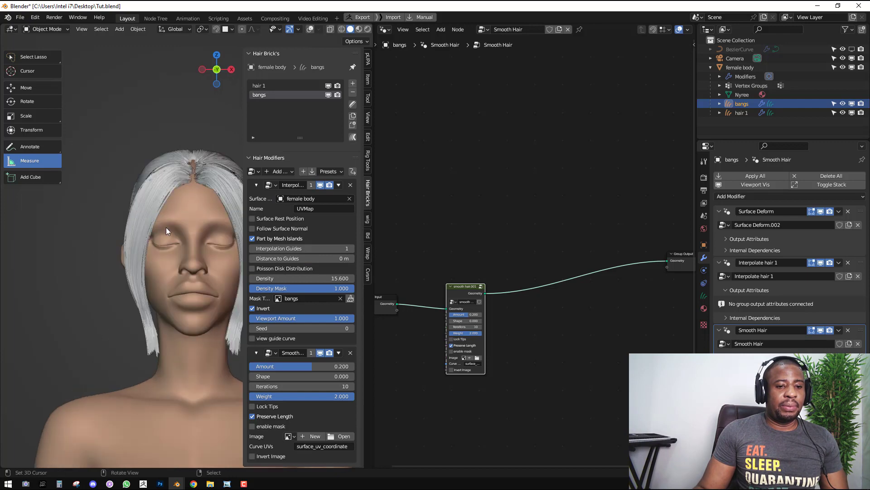
{"action": "middle_click_drag", "start_coordinate": [158, 192], "coordinate": [167, 214]}
{"action": "scroll", "coordinate": [154, 208], "scroll_direction": "up", "scroll_amount": 8}
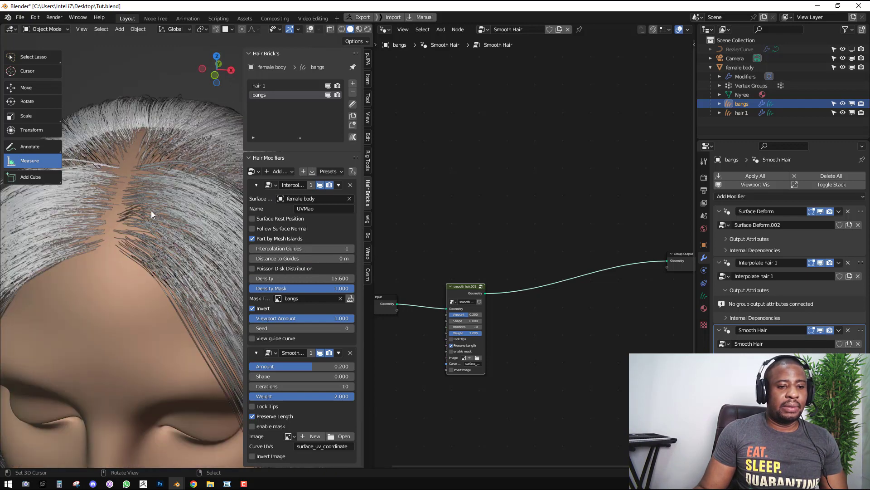
{"action": "left_click", "coordinate": [257, 184]}
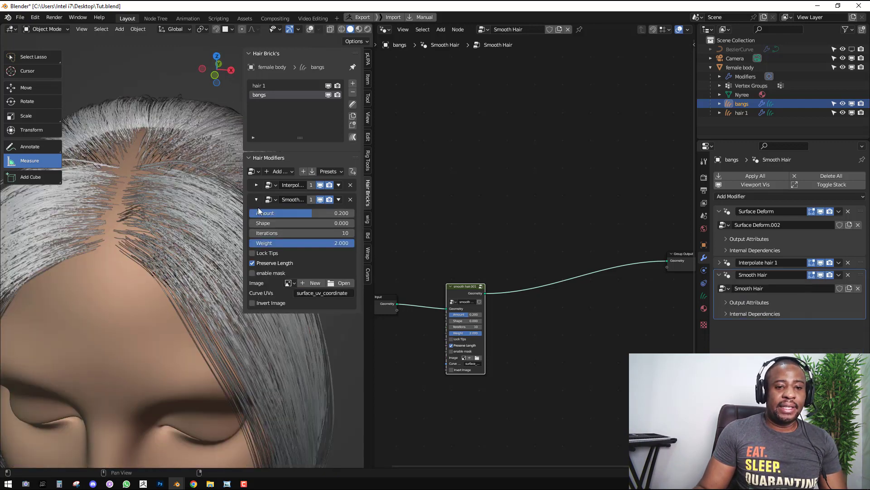
{"action": "left_click", "coordinate": [350, 200]}
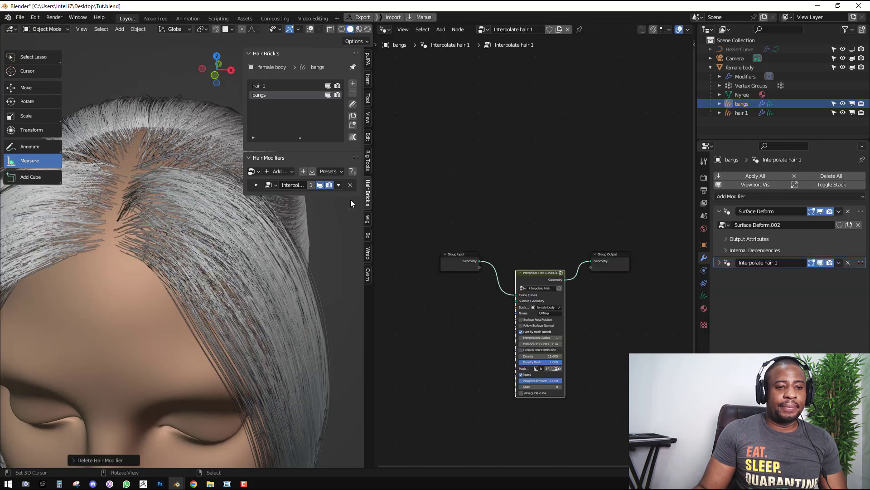
{"action": "scroll", "coordinate": [149, 245], "scroll_direction": "down", "scroll_amount": 6}
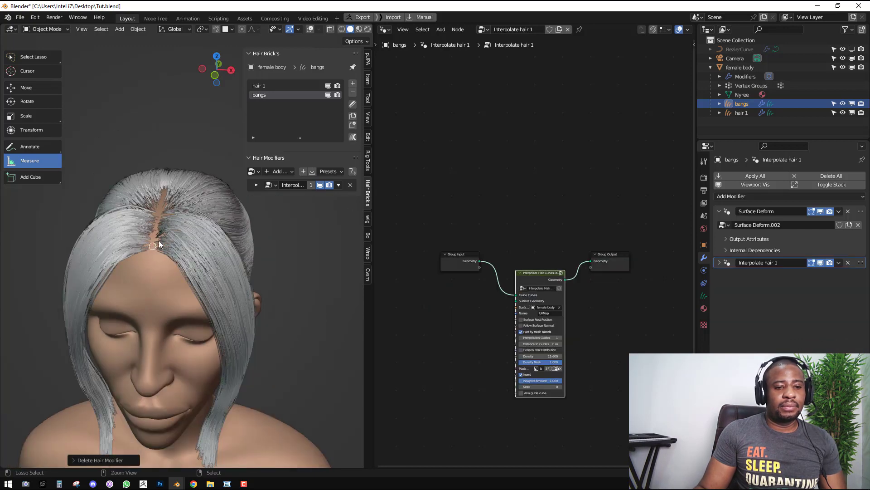
{"action": "key", "text": "ctrl+z"}
Inspect the bangs around the parting and set the Smooth Hair modifier's Amount to 0.3
{"action": "middle_click_drag", "start_coordinate": [176, 244], "coordinate": [133, 246]}
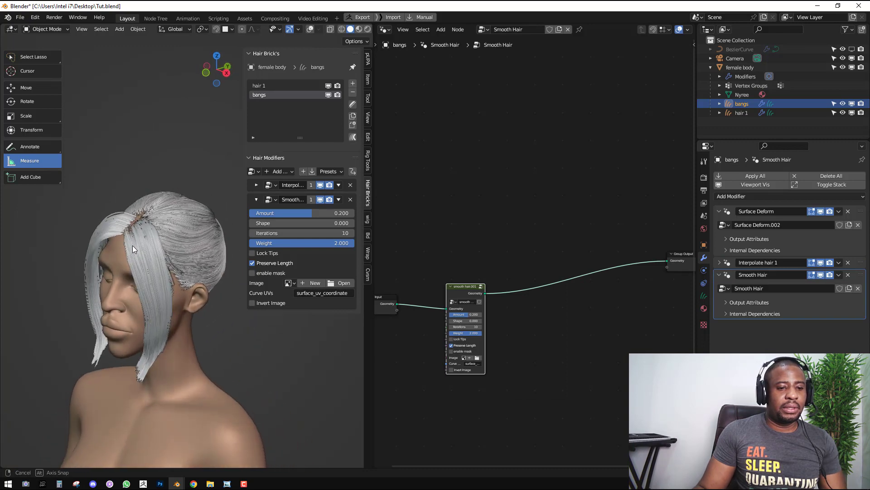
{"action": "scroll", "coordinate": [167, 265], "scroll_direction": "up", "scroll_amount": 4}
{"action": "middle_click_drag", "start_coordinate": [167, 268], "coordinate": [190, 245]}
{"action": "middle_click_drag", "start_coordinate": [136, 272], "coordinate": [105, 281]}
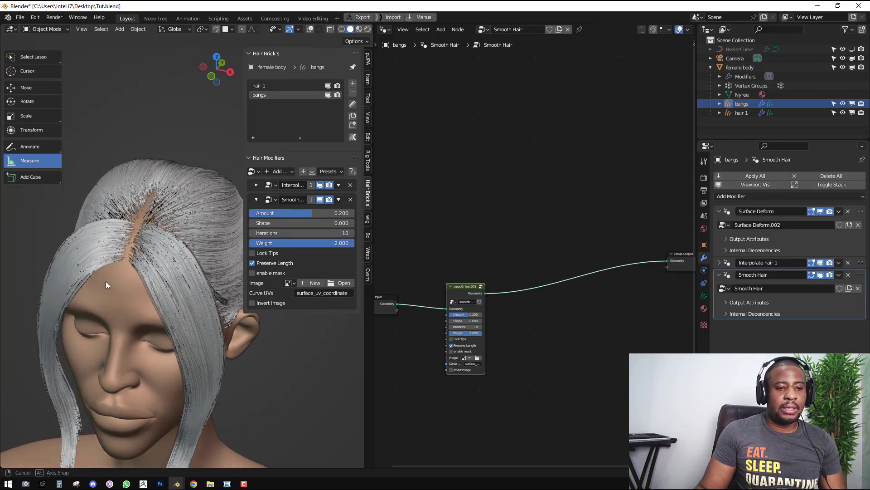
{"action": "scroll", "coordinate": [123, 262], "scroll_direction": "up", "scroll_amount": 2}
{"action": "scroll", "coordinate": [123, 262], "scroll_direction": "up", "scroll_amount": 2}
{"action": "left_click", "coordinate": [348, 213]}
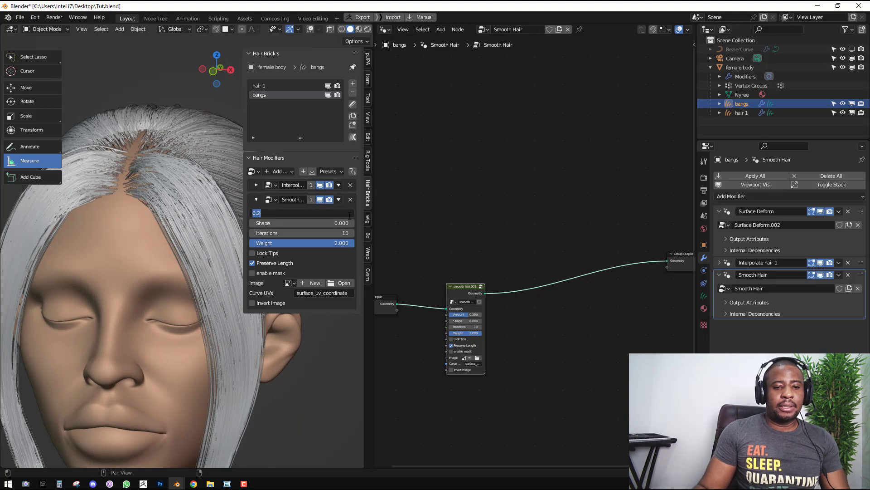
{"action": "type", "text": ".3"}
{"action": "key", "text": "Return"}
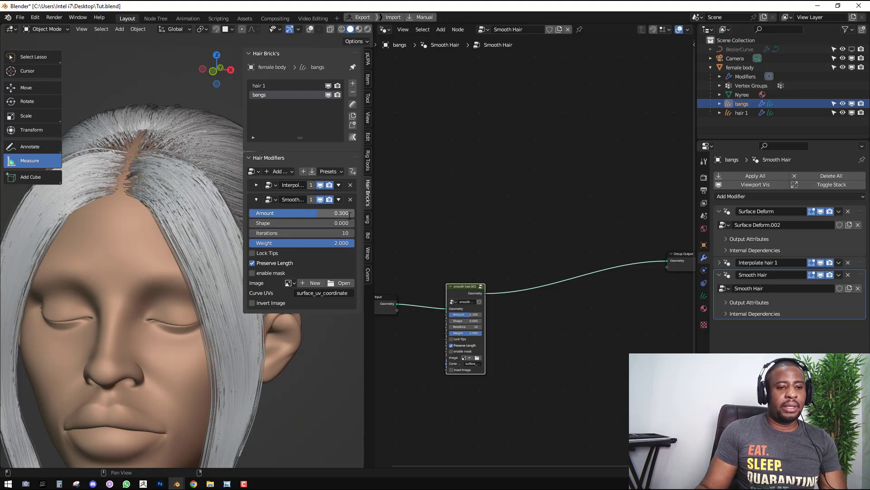
Remove the Smooth Hair modifier from the bangs and set the Interpolate hair modifier's Interpolation Guides to 2
{"action": "scroll", "coordinate": [120, 263], "scroll_direction": "down", "scroll_amount": 4}
{"action": "middle_click_drag", "start_coordinate": [157, 269], "coordinate": [178, 255]}
{"action": "scroll", "coordinate": [118, 264], "scroll_direction": "down", "scroll_amount": 3}
{"action": "scroll", "coordinate": [181, 254], "scroll_direction": "up", "scroll_amount": 3}
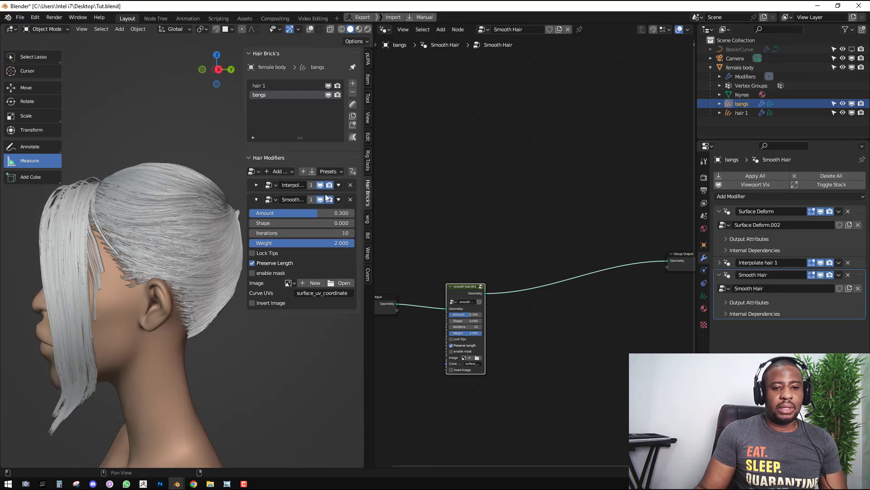
{"action": "left_click", "coordinate": [256, 185]}
{"action": "left_click", "coordinate": [256, 185]}
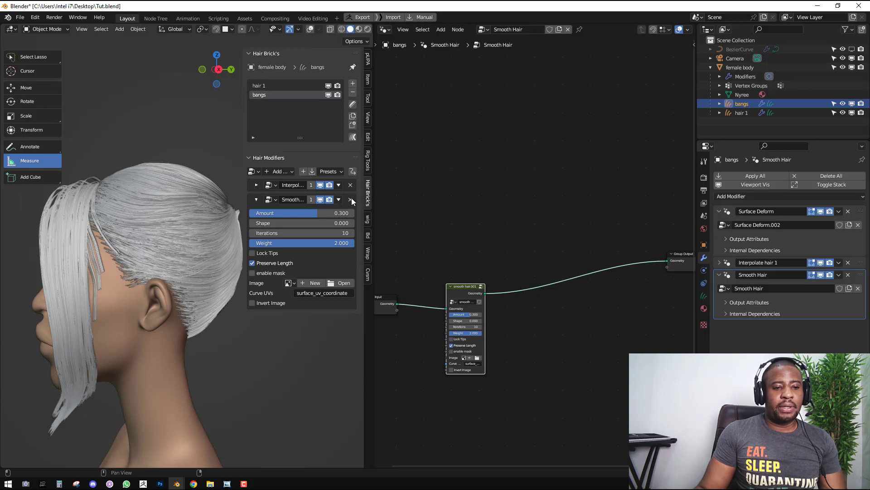
{"action": "left_click", "coordinate": [351, 200]}
{"action": "left_click", "coordinate": [256, 184]}
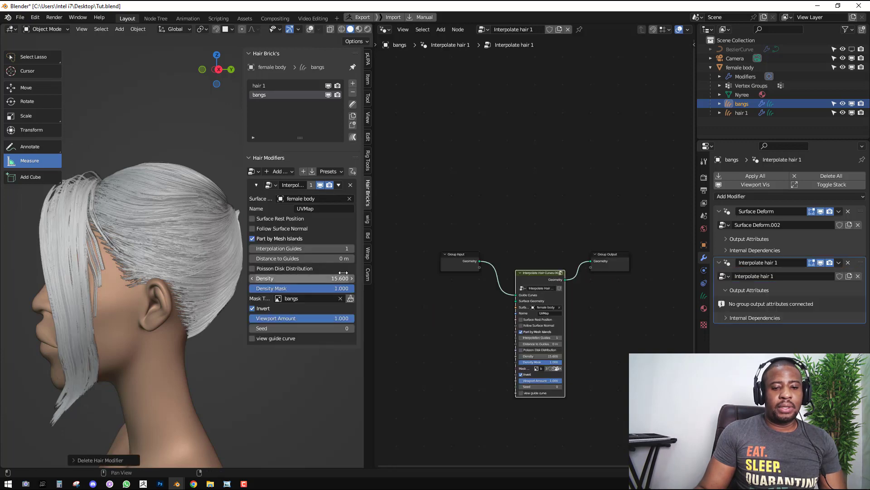
{"action": "left_click", "coordinate": [350, 248]}
{"action": "mouse_move", "coordinate": [154, 263]}
{"action": "middle_mouse_down"}
{"action": "mouse_move", "coordinate": [195, 251]}
{"action": "mouse_move", "coordinate": [198, 268]}
{"action": "mouse_move", "coordinate": [135, 273]}
{"action": "mouse_move", "coordinate": [161, 282]}
{"action": "mouse_move", "coordinate": [148, 263]}
{"action": "middle_mouse_up"}
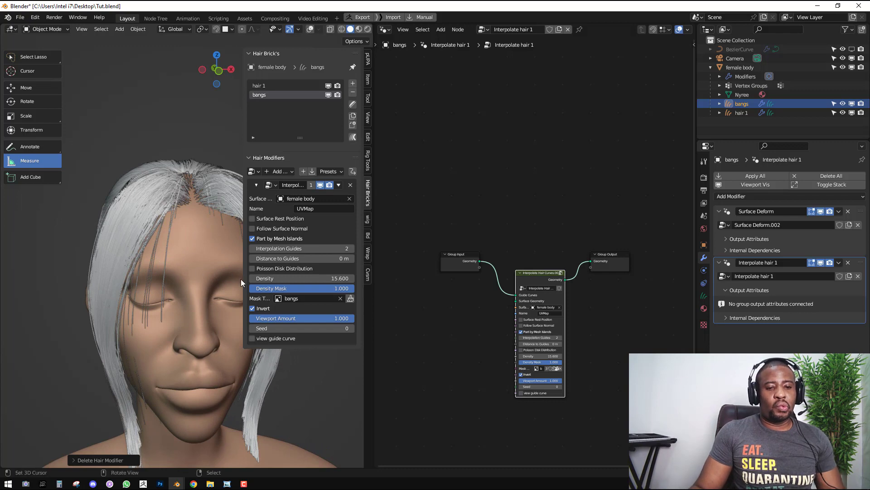
{"action": "left_click", "coordinate": [314, 298]}
{"action": "left_click", "coordinate": [314, 313]}
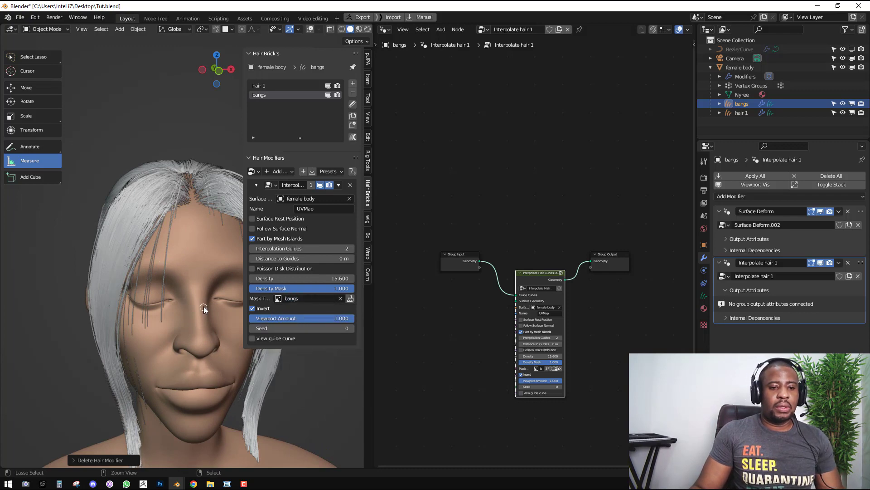
Add a Trim Hair effect to the bangs and assign the bangs image to it
{"action": "left_click", "coordinate": [257, 184]}
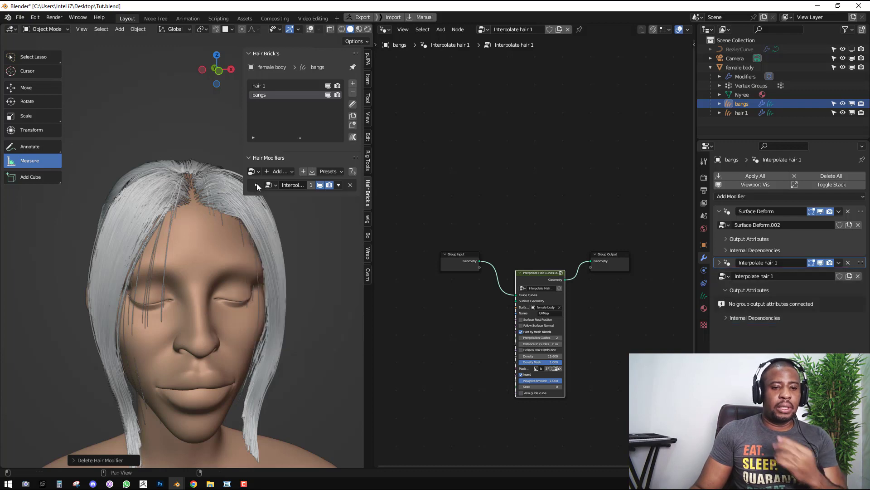
{"action": "left_click", "coordinate": [278, 171]}
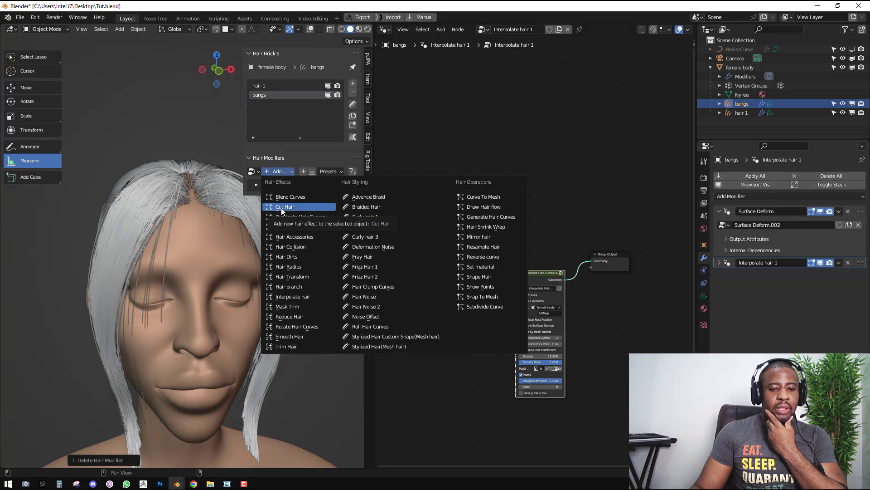
{"action": "left_click", "coordinate": [289, 347]}
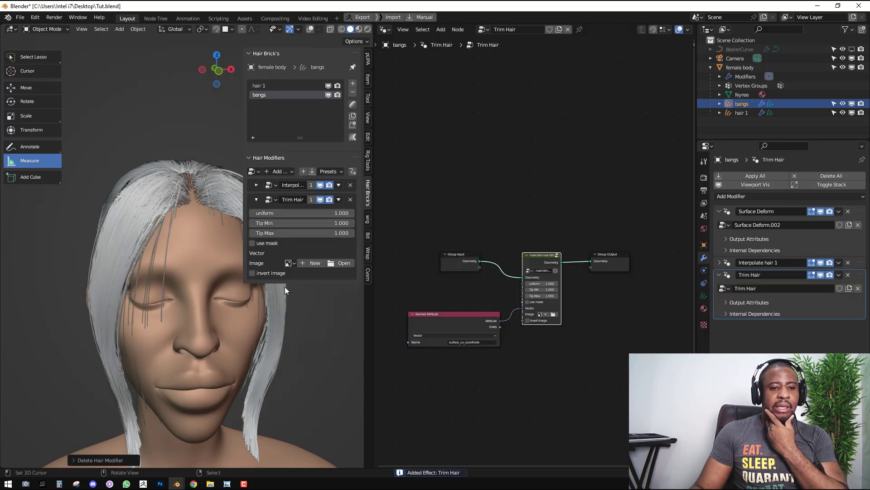
{"action": "left_click", "coordinate": [289, 263]}
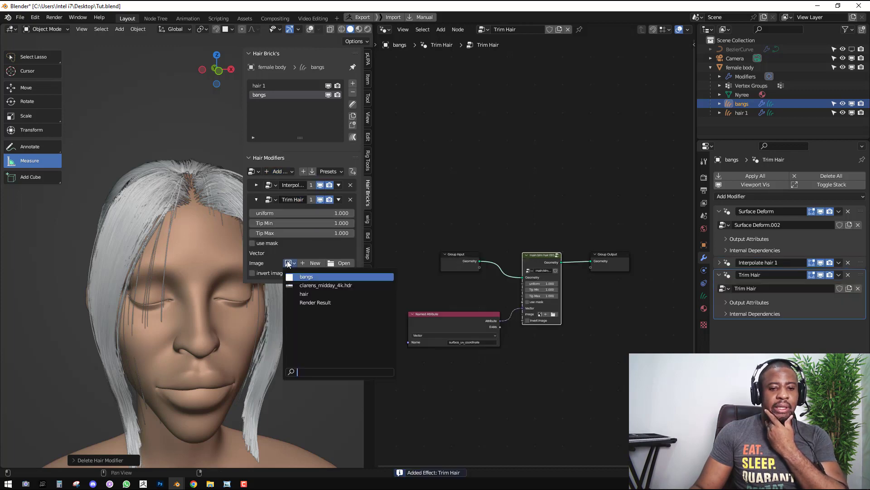
{"action": "left_click", "coordinate": [309, 277]}
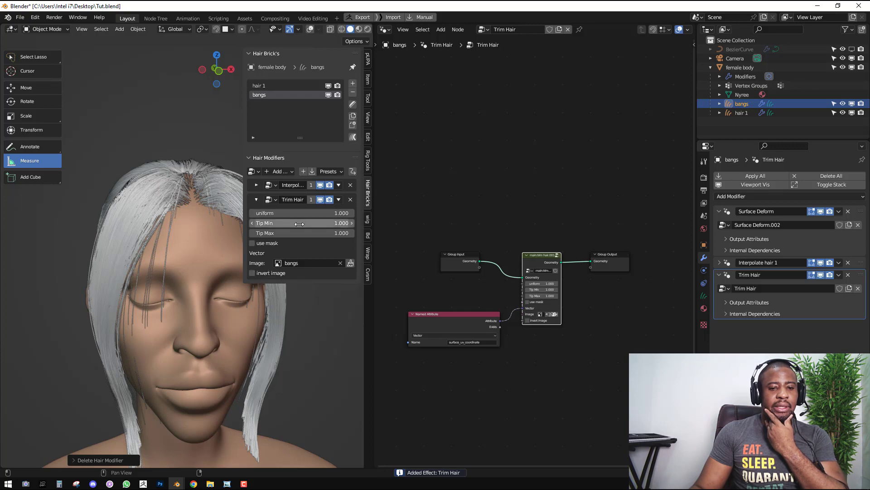
Set the Trim Hair uniform value to 0.2 and enable its mask, comparing the bangs with the mask on and off
{"action": "left_click", "coordinate": [317, 213]}
{"action": "type", "text": ".2"}
{"action": "key", "text": "Return"}
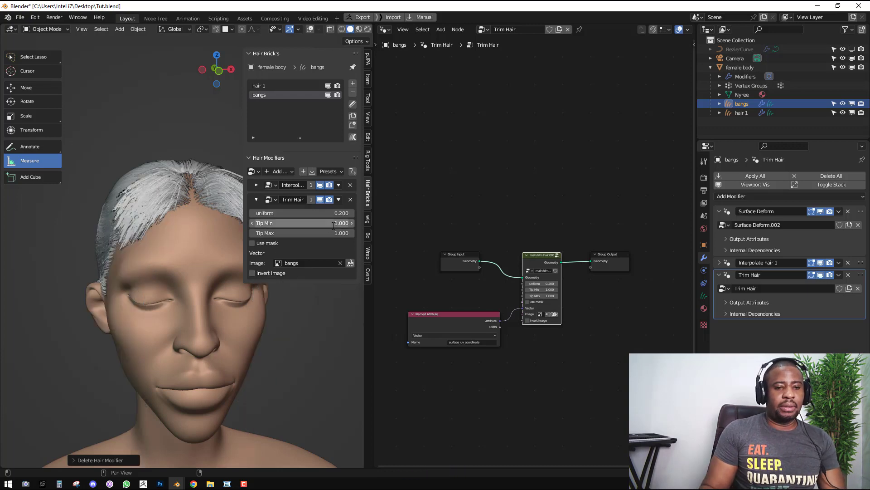
{"action": "left_click", "coordinate": [268, 244]}
{"action": "middle_click_drag", "start_coordinate": [153, 246], "coordinate": [162, 244]}
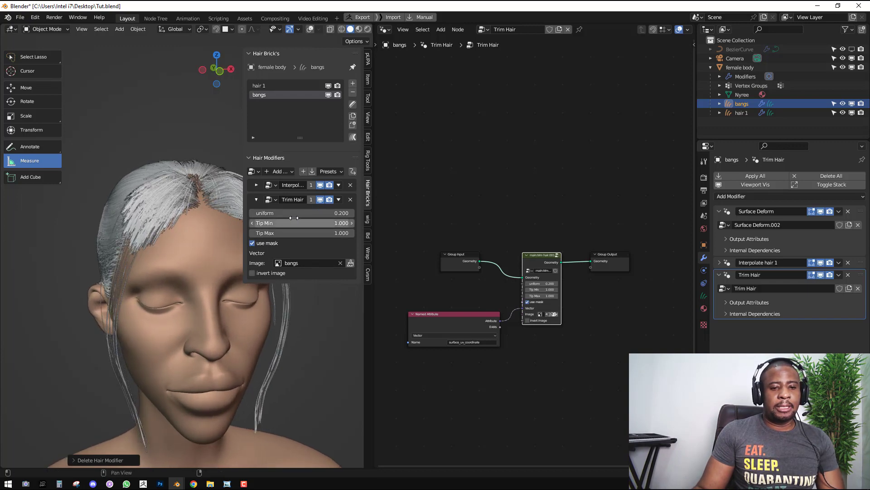
{"action": "left_click", "coordinate": [260, 245]}
{"action": "left_click", "coordinate": [259, 245]}
{"action": "left_click", "coordinate": [260, 245]}
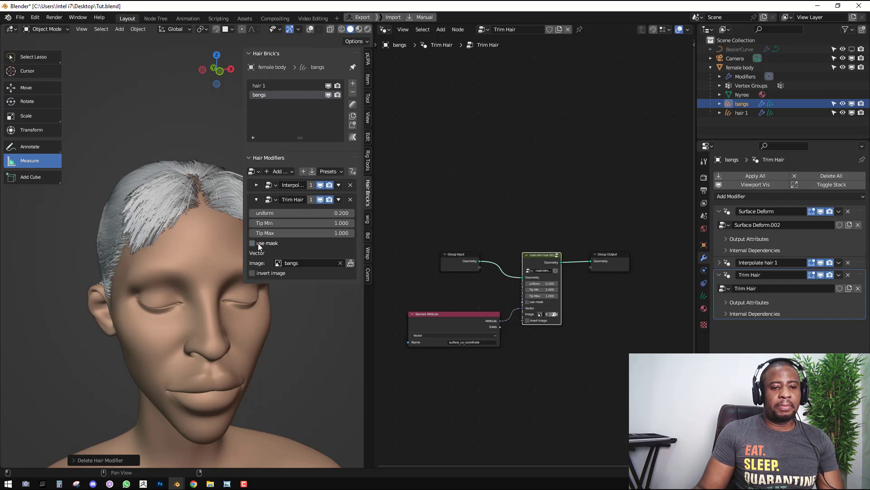
{"action": "left_click", "coordinate": [259, 243]}
Set the Trim Hair uniform value to 0.6 and compare the bangs with and without the mask
{"action": "left_click", "coordinate": [341, 213]}
{"action": "key", "text": "BackSpace"}
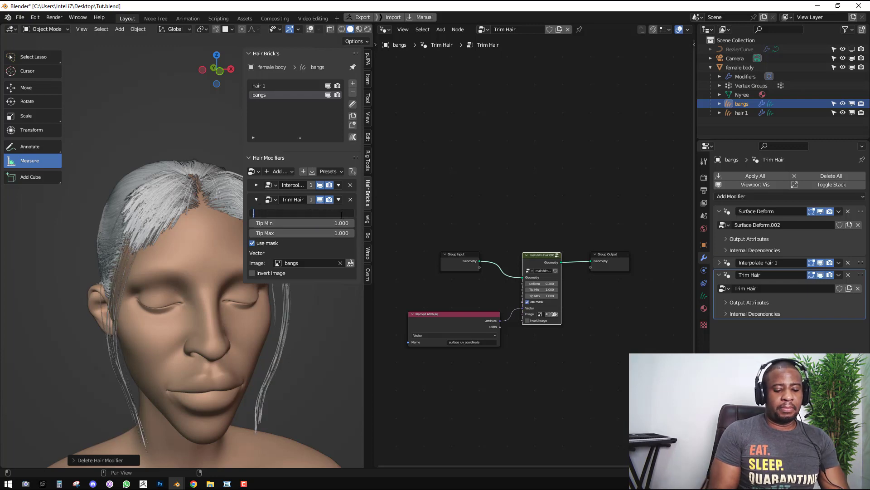
{"action": "type", "text": ".6"}
{"action": "key", "text": "Return"}
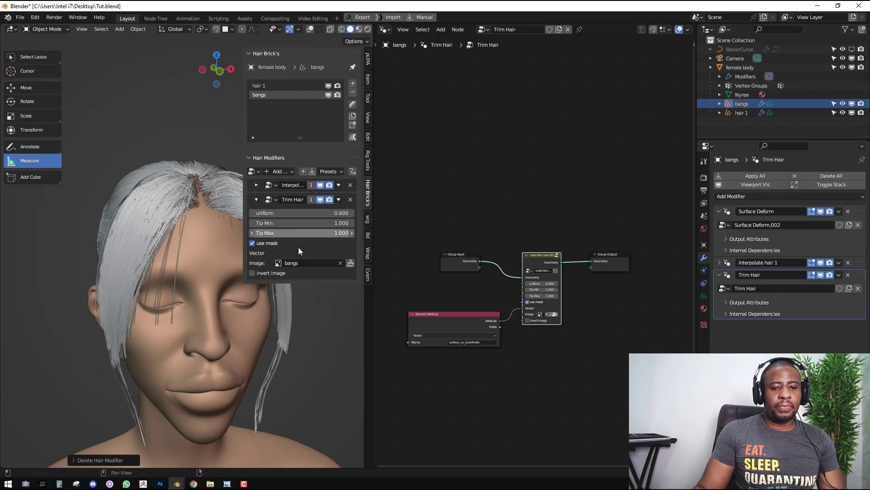
{"action": "left_click", "coordinate": [263, 245]}
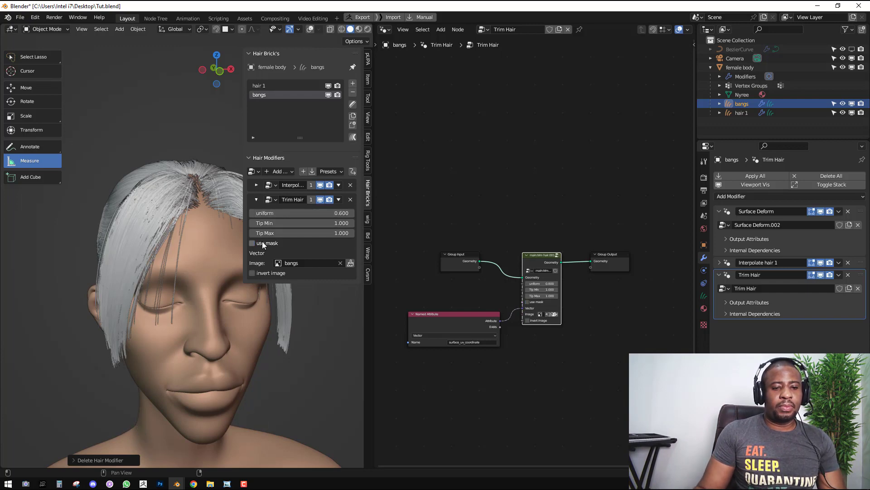
{"action": "left_click", "coordinate": [265, 243]}
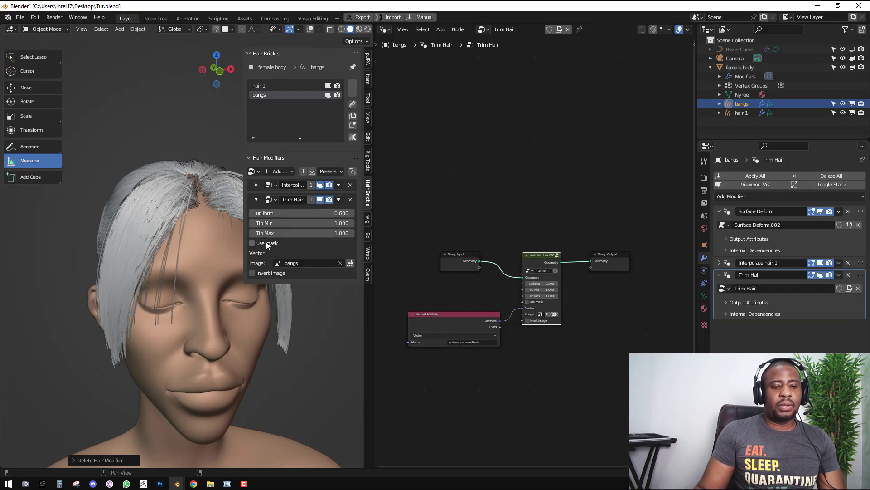
Invert the Trim Hair mask image, set uniform to 0.2, and turn the inversion back off
{"action": "left_click", "coordinate": [259, 273]}
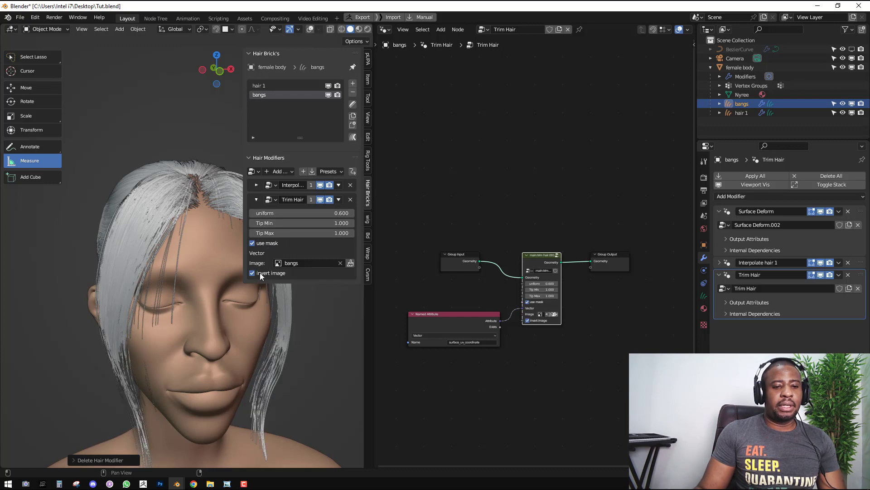
{"action": "left_click", "coordinate": [333, 211]}
{"action": "key", "text": "BackSpace"}
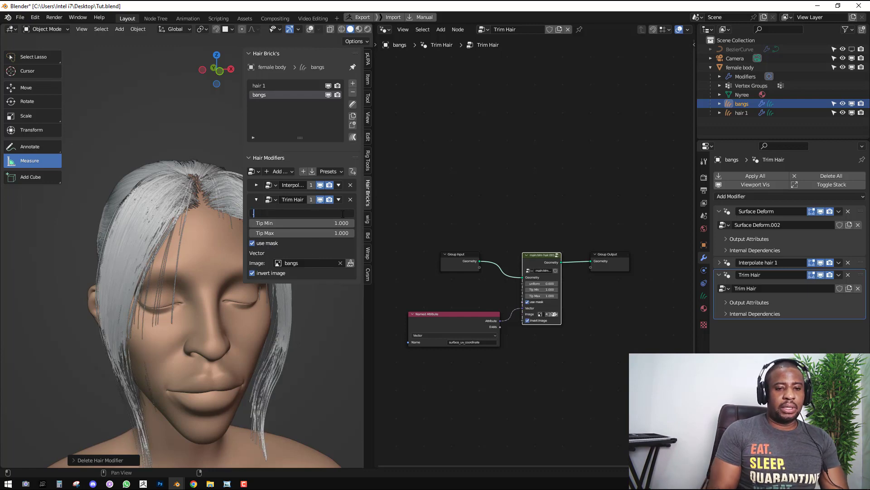
{"action": "type", "text": ".2"}
{"action": "key", "text": "Return"}
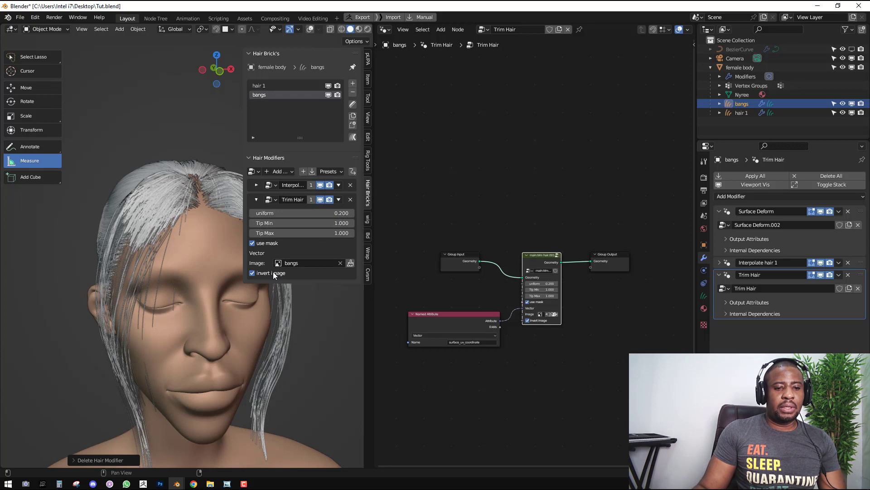
{"action": "left_click", "coordinate": [253, 273]}
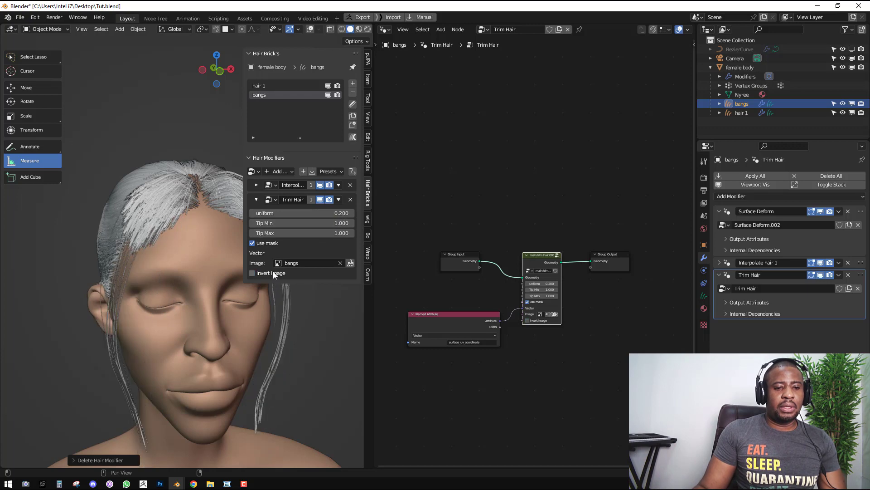
Replace the Trim Hair modifier with a Cut Hair effect that uses the bangs image as its mask
{"action": "left_click", "coordinate": [350, 200]}
{"action": "left_click", "coordinate": [278, 171]}
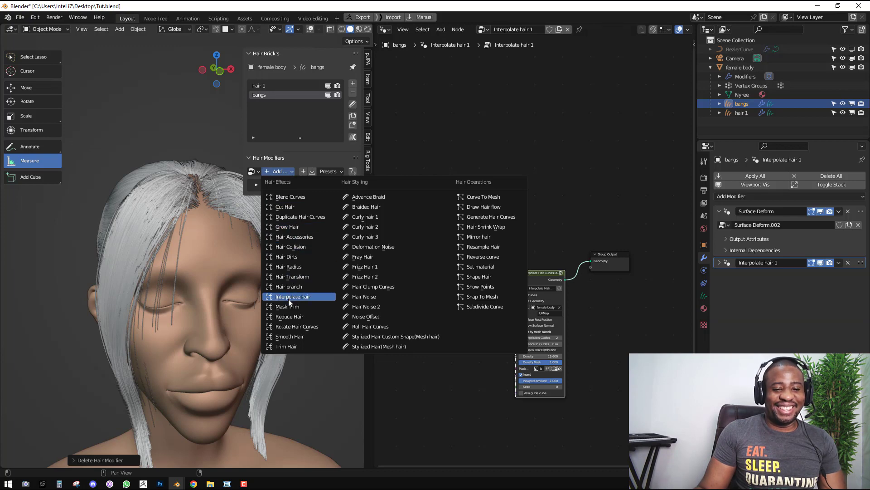
{"action": "left_click", "coordinate": [309, 207]}
{"action": "left_click", "coordinate": [289, 233]}
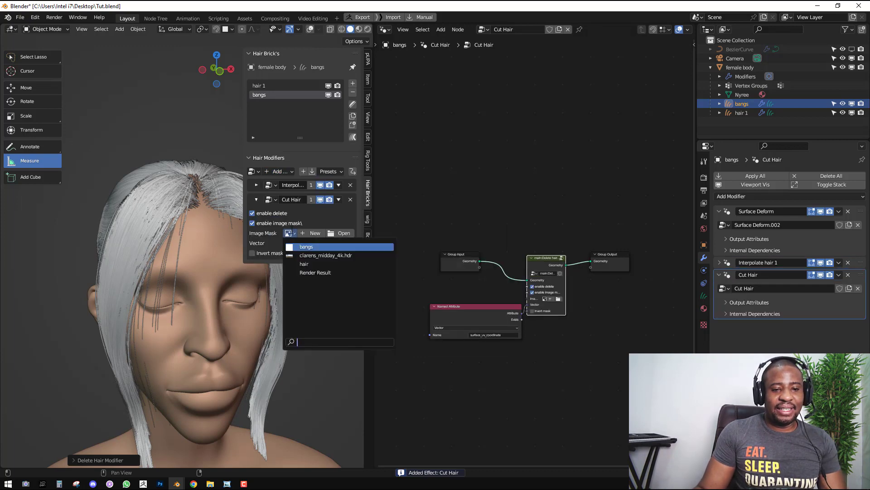
{"action": "left_click", "coordinate": [316, 246]}
Compare the bangs with Cut Hair hidden and shown, try its inverted mask, and reopen the Interpolate hair settings
{"action": "middle_click_drag", "start_coordinate": [232, 242], "coordinate": [168, 258]}
{"action": "left_click", "coordinate": [322, 200]}
{"action": "left_click", "coordinate": [322, 200]}
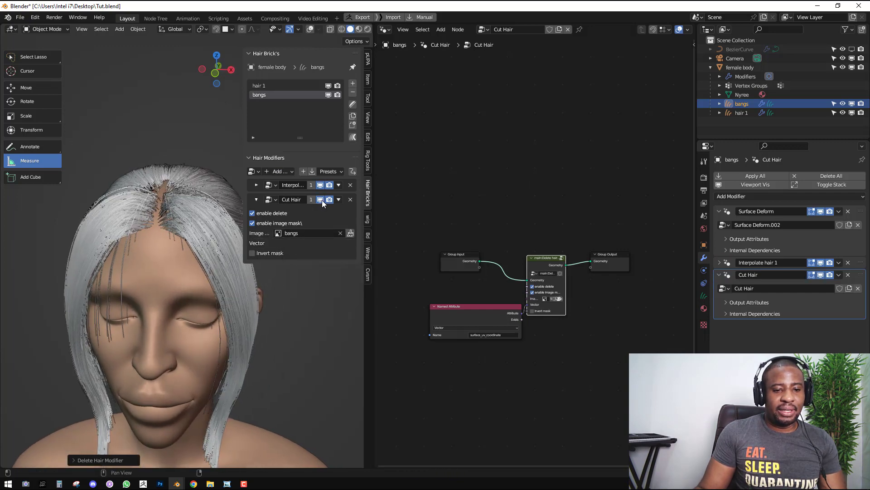
{"action": "left_click", "coordinate": [270, 253]}
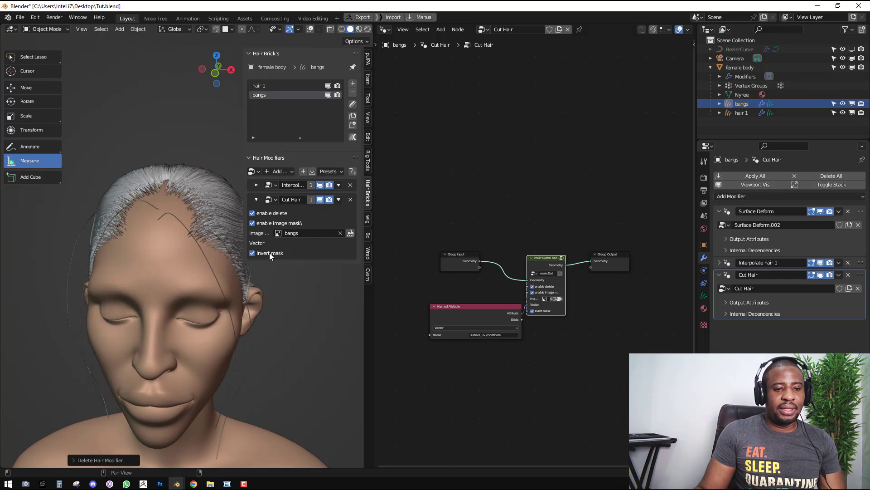
{"action": "left_click", "coordinate": [269, 253]}
{"action": "left_click", "coordinate": [256, 185]}
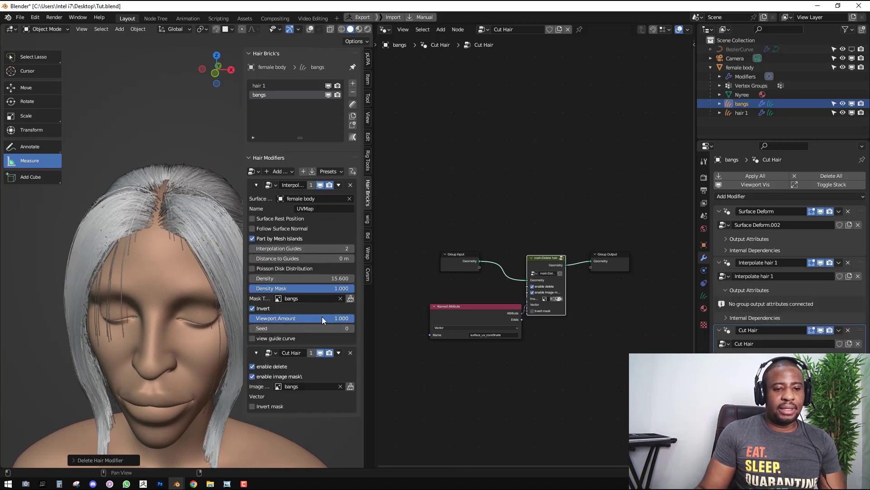
Remove the Cut Hair modifier from the bangs and set the Interpolation Guides to 1
{"action": "left_click", "coordinate": [350, 352]}
{"action": "left_click", "coordinate": [330, 248]}
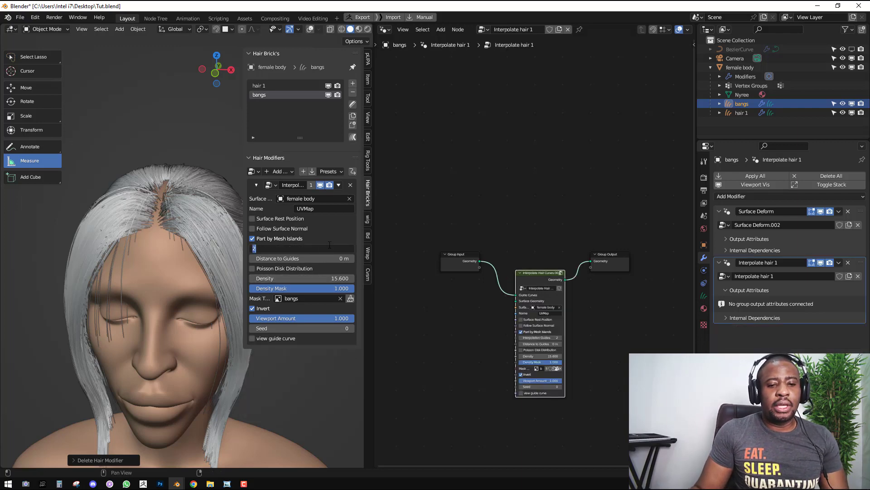
{"action": "type", "text": "1"}
{"action": "key", "text": "Return"}
{"action": "middle_click_drag", "start_coordinate": [188, 289], "coordinate": [168, 279]}
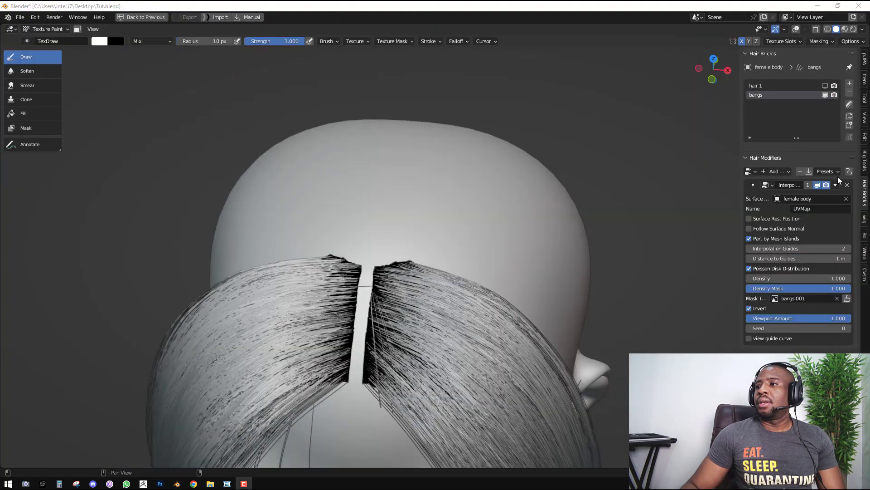
Try dabbing white paint on the bangs mask beside the parting where stray strands grow, and undo the dabs
{"action": "middle_click_drag", "start_coordinate": [386, 294], "coordinate": [385, 263]}
{"action": "scroll", "coordinate": [386, 264], "scroll_direction": "up", "scroll_amount": 2}
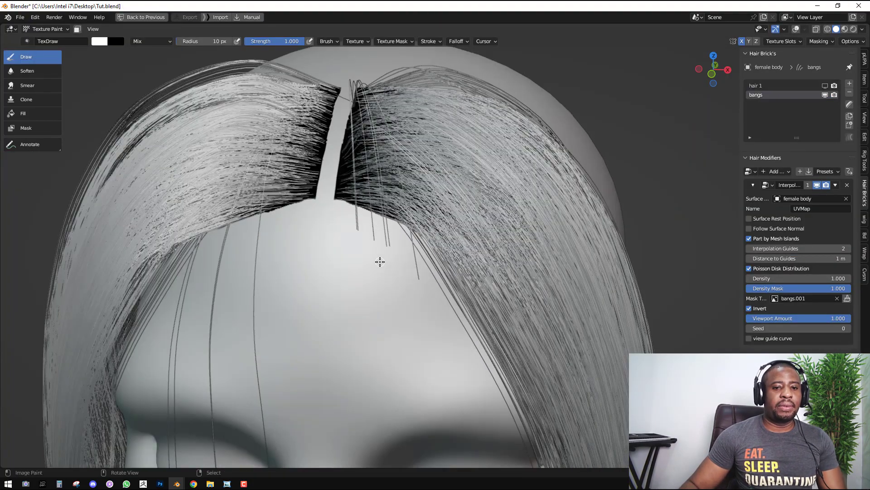
{"action": "middle_click_drag", "start_coordinate": [245, 158], "coordinate": [264, 171]}
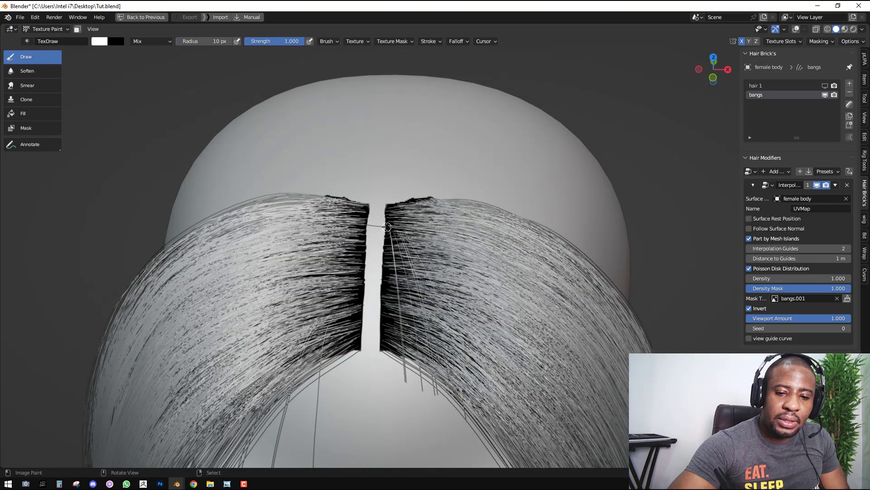
{"action": "left_click", "coordinate": [390, 229]}
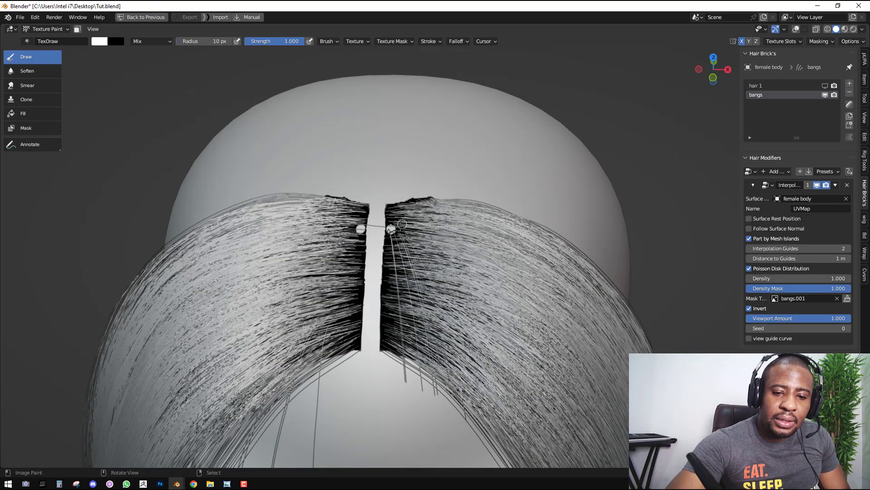
{"action": "left_click", "coordinate": [392, 230]}
{"action": "left_click", "coordinate": [390, 231]}
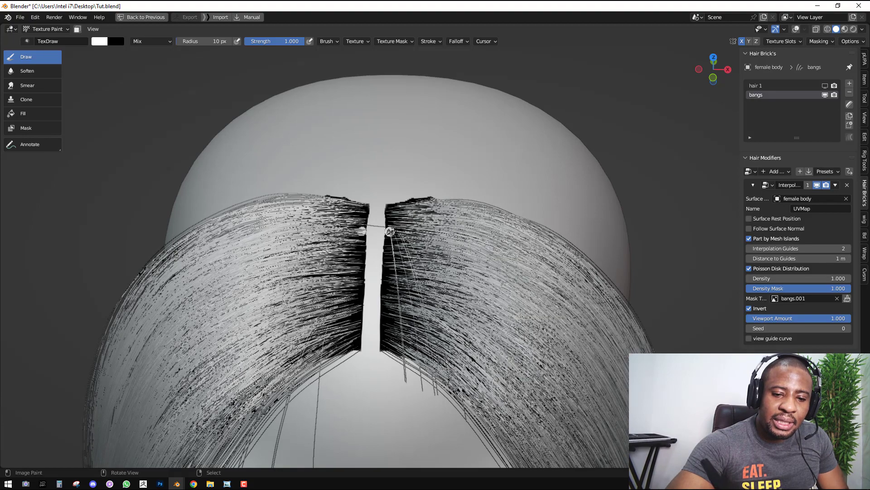
{"action": "left_click", "coordinate": [389, 231]}
{"action": "key", "text": "ctrl+z"}
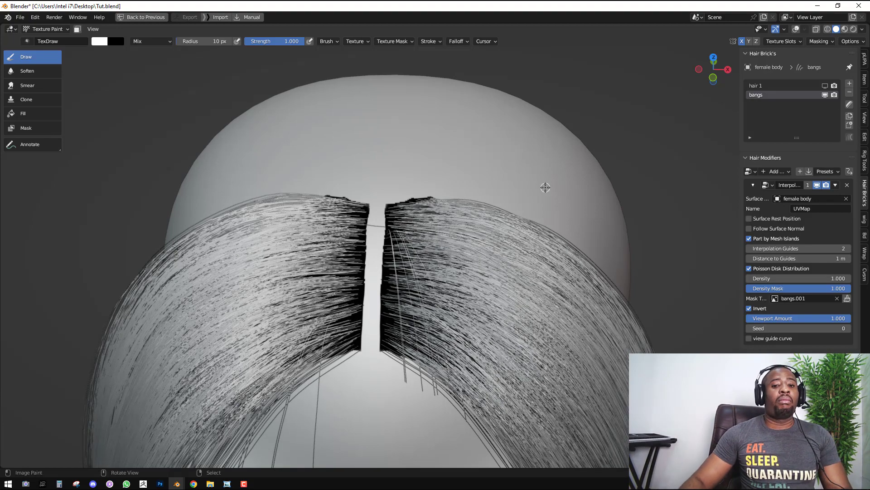
Return to Object Mode and apply the interpolate hair modifier to the bangs
{"action": "key", "text": "KP_1"}
{"action": "scroll", "coordinate": [497, 175], "scroll_direction": "down", "scroll_amount": 4}
{"action": "key", "text": "ctrl+Tab"}
{"action": "left_click", "coordinate": [380, 187]}
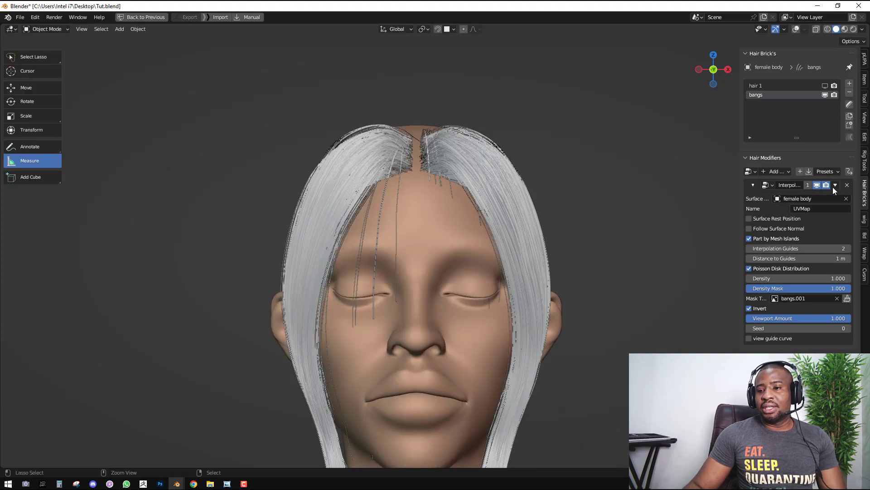
{"action": "left_click", "coordinate": [835, 185]}
{"action": "left_click", "coordinate": [818, 195]}
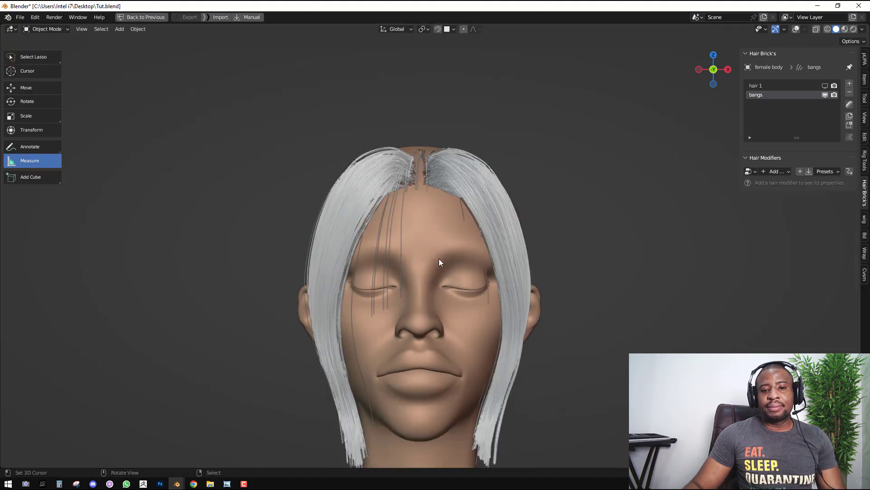
In Edit Mode, select the stray bangs strands over the forehead and eyes, extend the selection to linked points, and delete them
{"action": "middle_click_drag", "start_coordinate": [438, 262], "coordinate": [647, 208]}
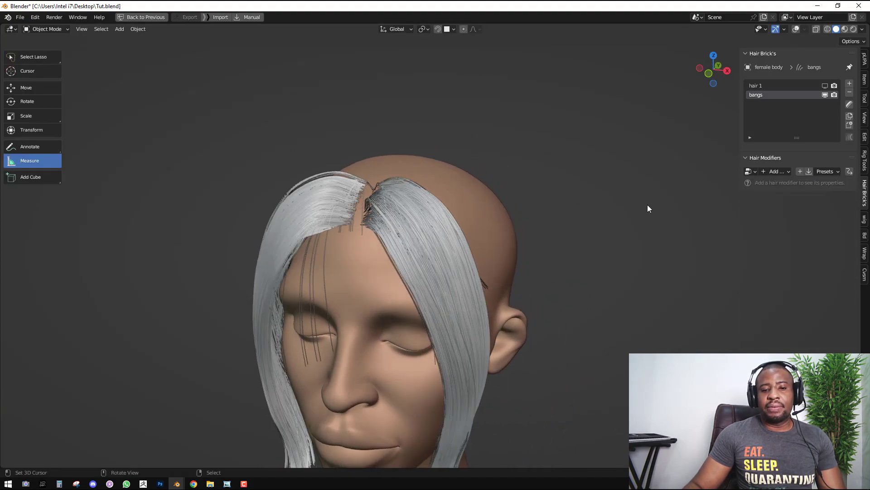
{"action": "key", "text": "Tab"}
{"action": "key", "text": "alt+shift+z"}
{"action": "middle_click_drag", "start_coordinate": [386, 222], "coordinate": [400, 264]}
{"action": "key", "text": "Tab"}
{"action": "left_click", "coordinate": [424, 220]}
{"action": "key", "text": "Tab"}
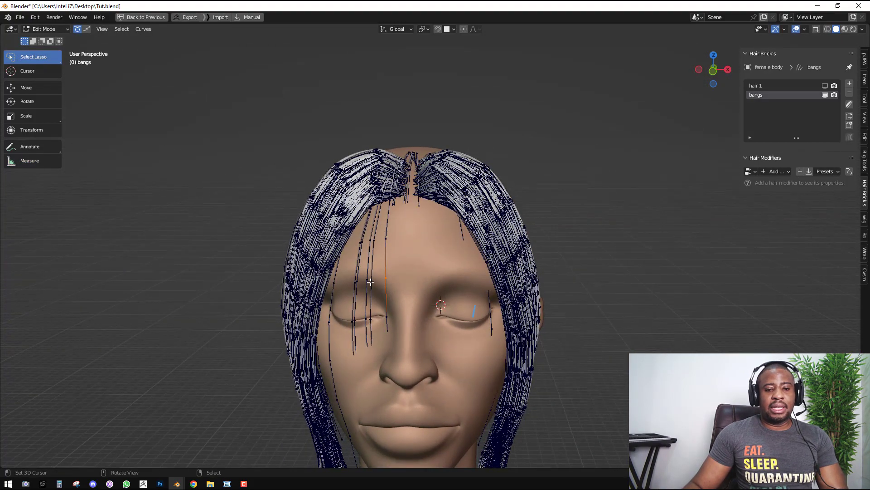
{"action": "middle_click_drag", "start_coordinate": [373, 280], "coordinate": [402, 241]}
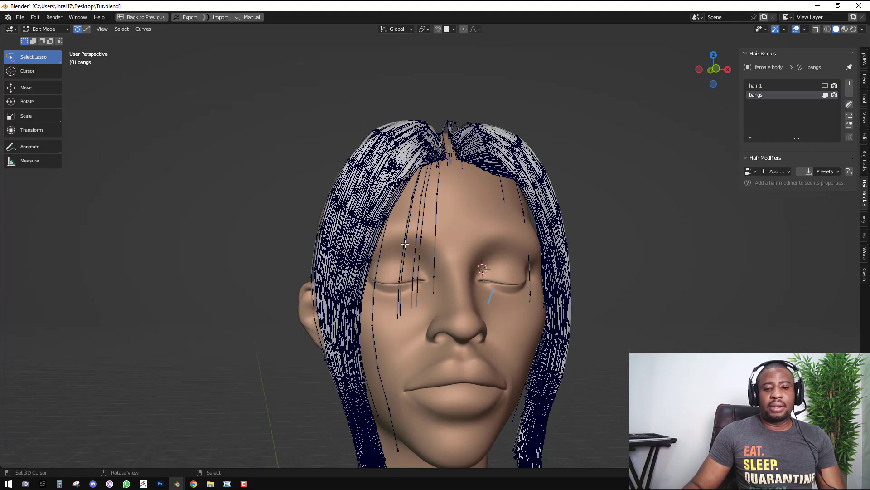
{"action": "mouse_move", "coordinate": [405, 244]}
{"action": "left_mouse_down", "text": "shift"}
{"action": "mouse_move", "coordinate": [426, 200]}
{"action": "mouse_move", "coordinate": [393, 253]}
{"action": "left_mouse_up", "text": "shift"}
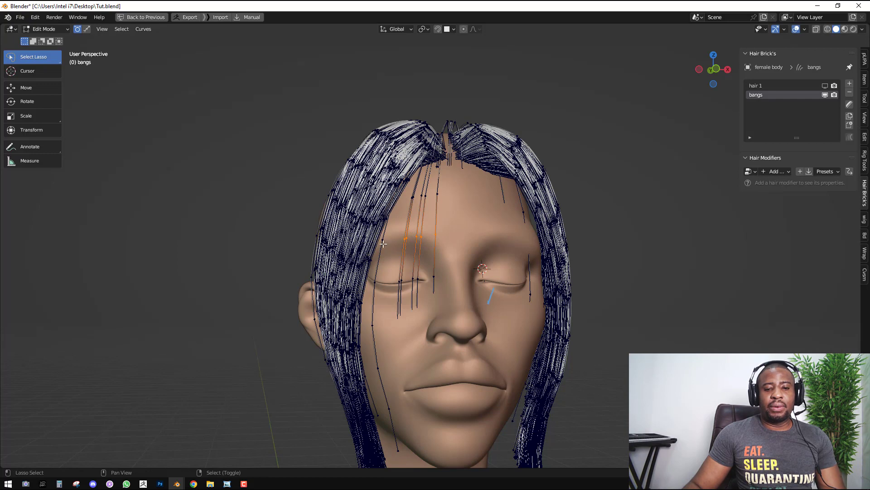
{"action": "middle_click_drag", "start_coordinate": [435, 217], "coordinate": [452, 222]}
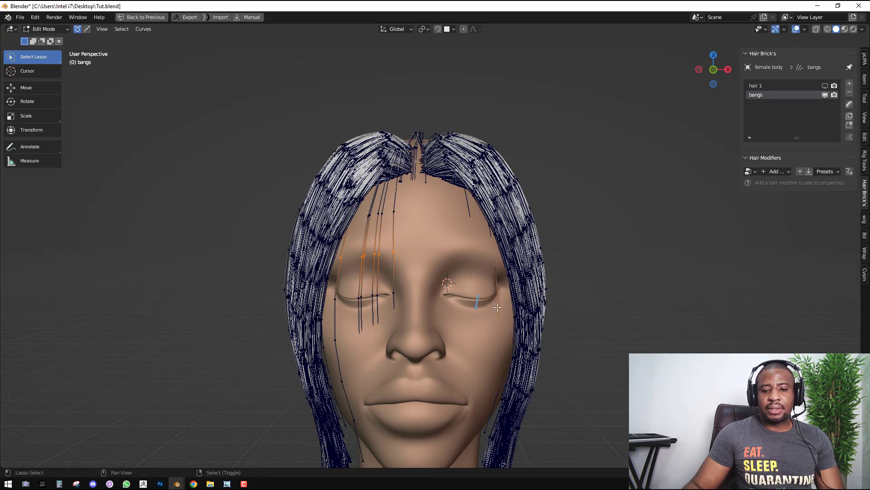
{"action": "key", "text": "shift+z"}
{"action": "key", "text": "c"}
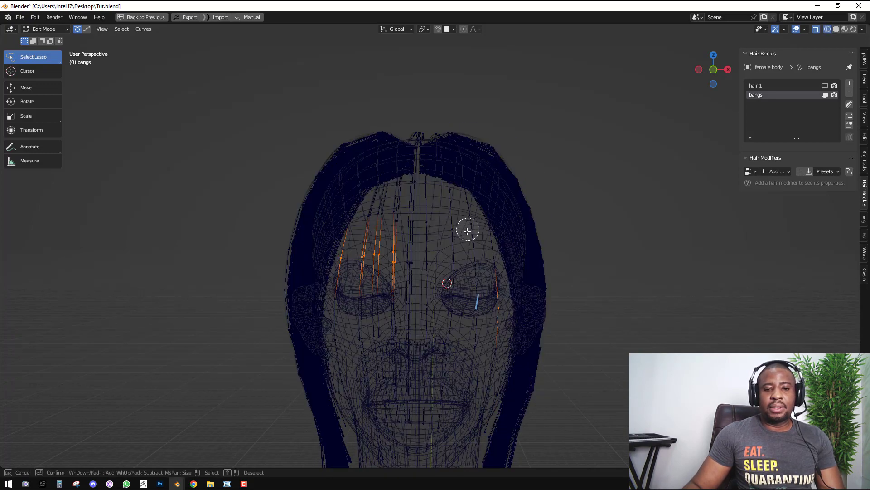
{"action": "mouse_move", "coordinate": [467, 232]}
{"action": "left_mouse_down"}
{"action": "mouse_move", "coordinate": [416, 258]}
{"action": "mouse_move", "coordinate": [406, 230]}
{"action": "mouse_move", "coordinate": [431, 236]}
{"action": "left_mouse_up"}
{"action": "key", "text": "Escape"}
{"action": "key", "text": "q"}
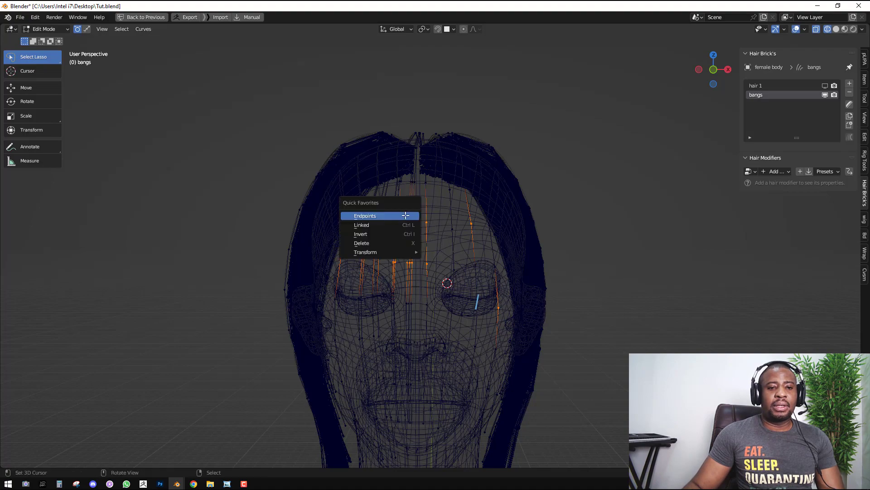
{"action": "left_click", "coordinate": [389, 225]}
{"action": "key", "text": "h"}
{"action": "key", "text": "shift+z"}
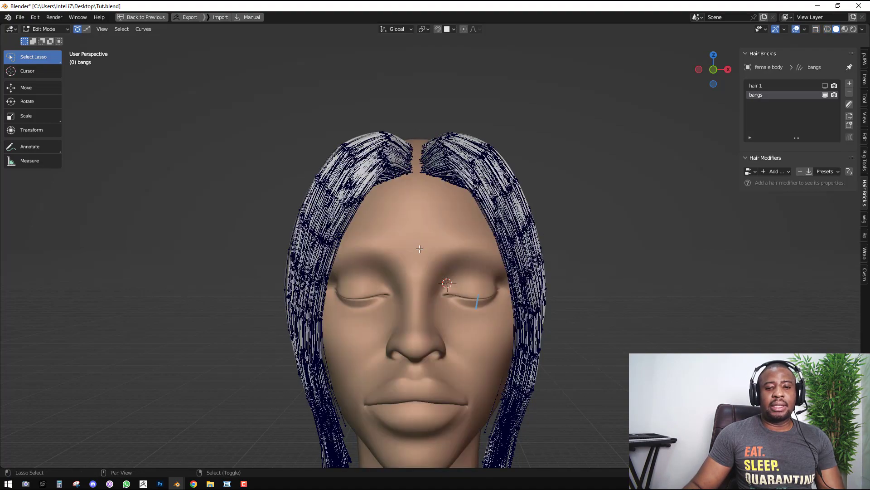
Leave Edit Mode and show hair 1 in the viewport again together with the bangs
{"action": "middle_click_drag", "start_coordinate": [461, 233], "coordinate": [367, 249]}
{"action": "middle_click_drag", "start_coordinate": [355, 279], "coordinate": [551, 249]}
{"action": "key", "text": "Tab"}
{"action": "scroll", "coordinate": [551, 248], "scroll_direction": "down", "scroll_amount": 3}
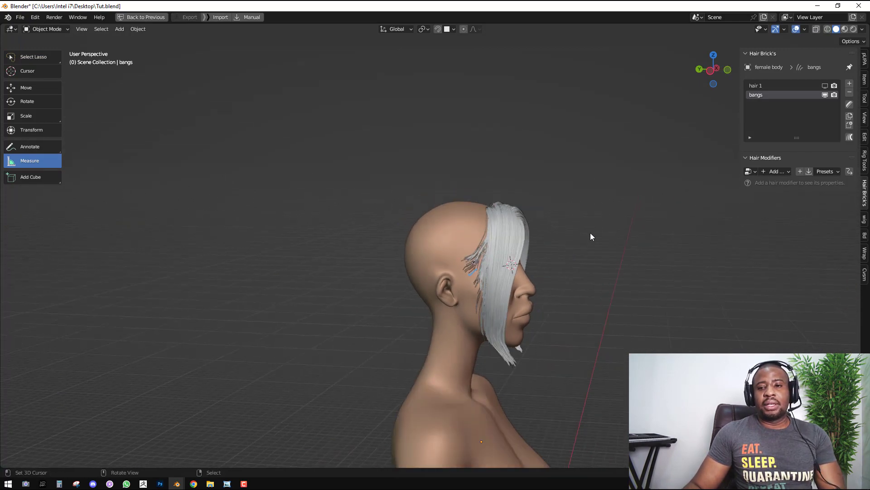
{"action": "left_click", "coordinate": [826, 86]}
{"action": "key", "text": "KP_1"}
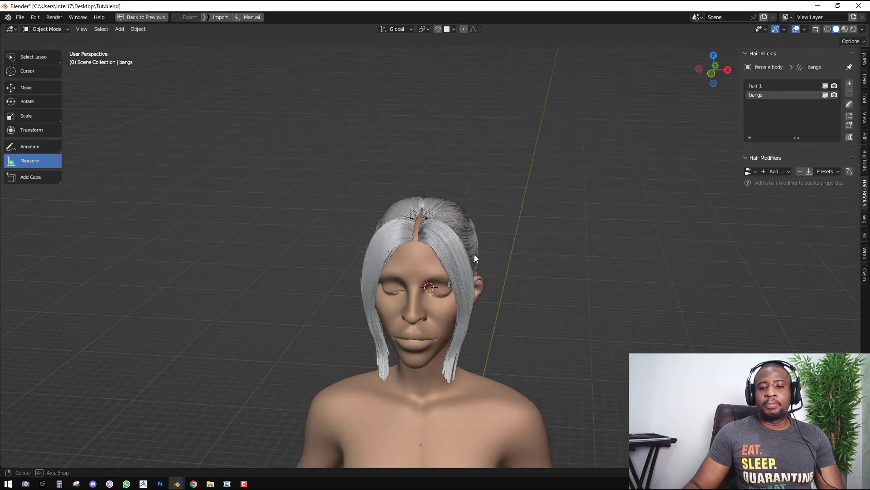
{"action": "scroll", "coordinate": [474, 252], "scroll_direction": "up", "scroll_amount": 5}
{"action": "middle_click_drag", "start_coordinate": [470, 224], "coordinate": [399, 235]}
Switch the bangs to Sculpt Mode and choose the Density brush for the parting area
{"action": "left_click", "coordinate": [418, 252]}
{"action": "scroll", "coordinate": [424, 255], "scroll_direction": "up", "scroll_amount": 2}
{"action": "key", "text": "alt+a"}
{"action": "right_click", "coordinate": [443, 249]}
{"action": "key", "text": "alt+a"}
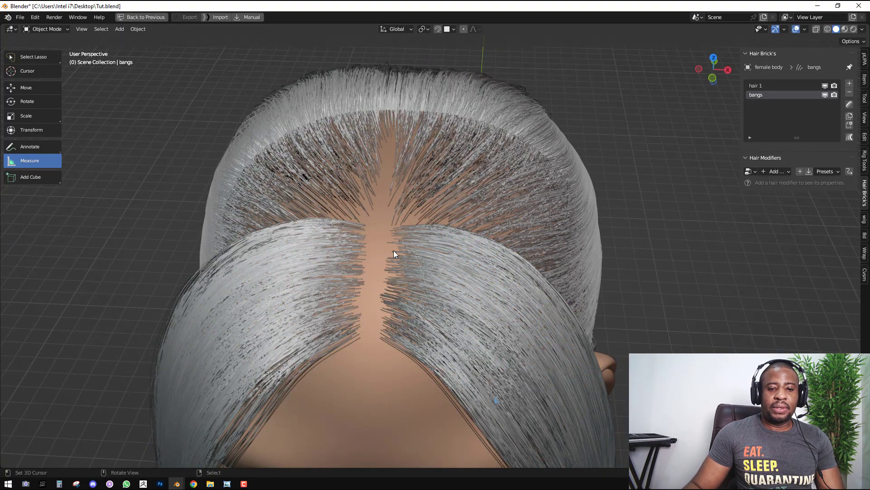
{"action": "right_click", "coordinate": [455, 275]}
{"action": "key", "text": "ctrl+Tab"}
{"action": "left_click", "coordinate": [464, 325]}
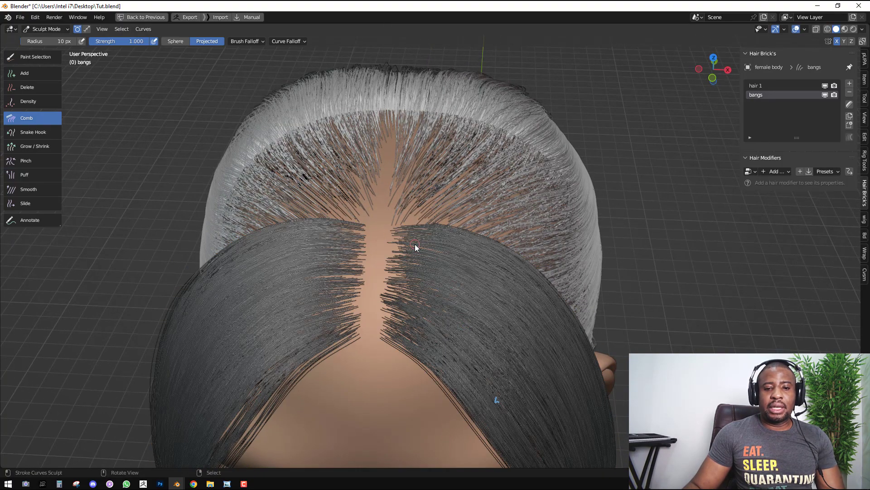
{"action": "scroll", "coordinate": [353, 232], "scroll_direction": "up", "scroll_amount": 3}
{"action": "key", "text": "shift+space"}
{"action": "left_click", "coordinate": [337, 228]}
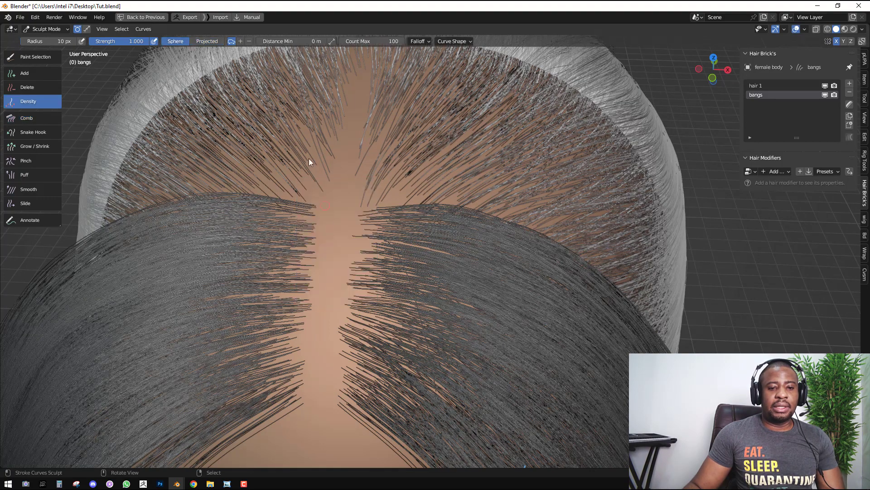
Review the Density brush's curve shape options and set its radius to 21 px
{"action": "left_click", "coordinate": [421, 40]}
{"action": "left_click", "coordinate": [439, 41]}
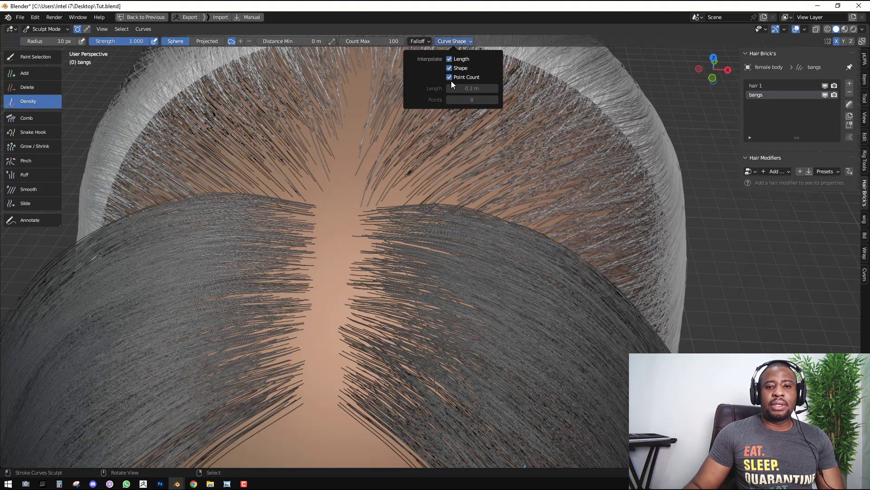
{"action": "key", "text": "f"}
{"action": "left_click", "coordinate": [369, 227]}
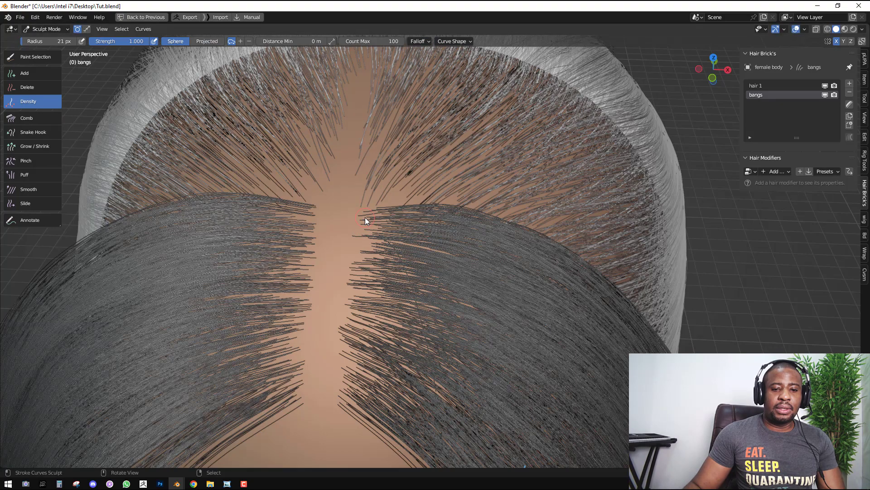
Try thickening the bangs along the parting with a Density stroke from crown to forehead, and undo it
{"action": "mouse_move", "coordinate": [364, 219]}
{"action": "left_mouse_down"}
{"action": "mouse_move", "coordinate": [340, 312]}
{"action": "mouse_move", "coordinate": [338, 396]}
{"action": "left_mouse_up"}
{"action": "scroll", "coordinate": [371, 363], "scroll_direction": "down", "scroll_amount": 5}
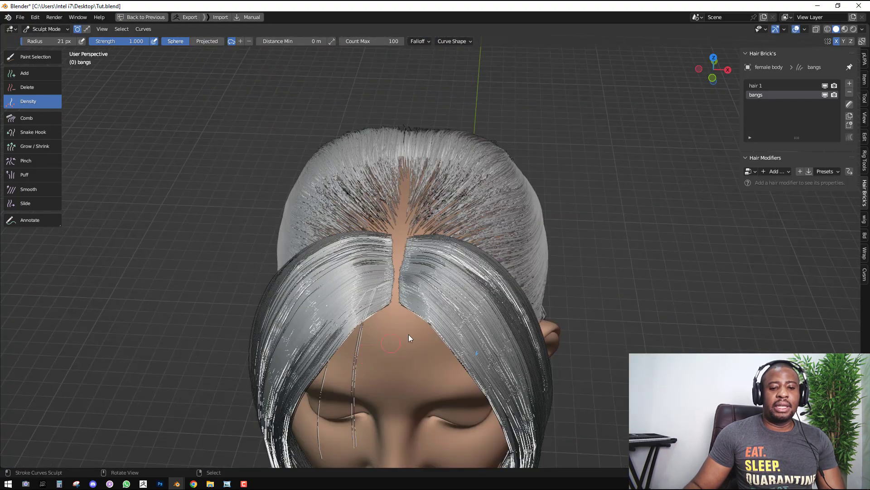
{"action": "mouse_move", "coordinate": [409, 334]}
{"action": "middle_mouse_down"}
{"action": "mouse_move", "coordinate": [463, 297]}
{"action": "mouse_move", "coordinate": [489, 259]}
{"action": "mouse_move", "coordinate": [504, 261]}
{"action": "mouse_move", "coordinate": [448, 261]}
{"action": "mouse_move", "coordinate": [450, 271]}
{"action": "mouse_move", "coordinate": [493, 271]}
{"action": "middle_mouse_up"}
{"action": "middle_click_drag", "start_coordinate": [478, 219], "coordinate": [398, 64], "text": "ctrl"}
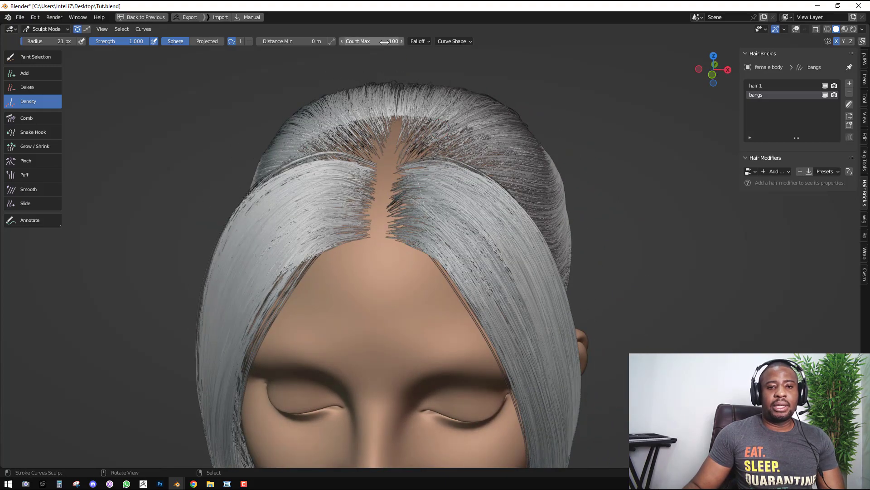
Set the Density brush's Count Max to 20 and paint extra bangs strands along both edges of the parting
{"action": "left_click", "coordinate": [384, 41]}
{"action": "type", "text": "20"}
{"action": "key", "text": "Return"}
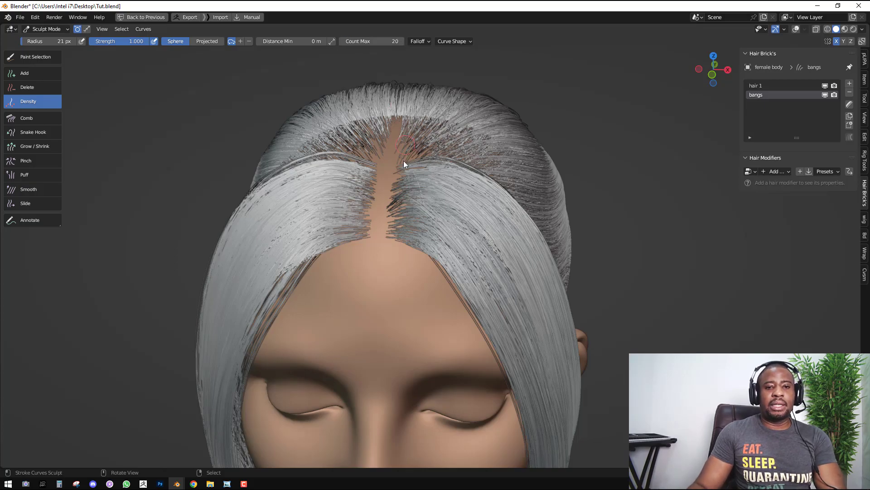
{"action": "scroll", "coordinate": [408, 172], "scroll_direction": "up", "scroll_amount": 4}
{"action": "scroll", "coordinate": [414, 224], "scroll_direction": "down", "scroll_amount": 4}
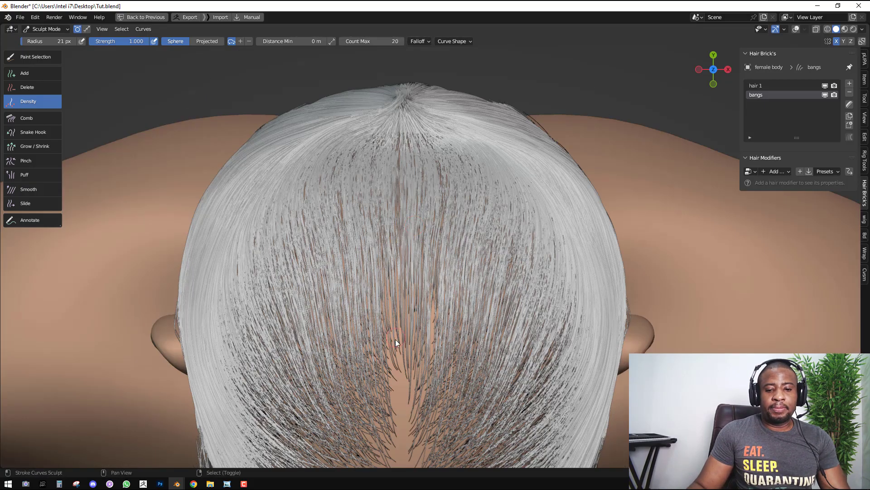
{"action": "middle_click_drag", "start_coordinate": [396, 339], "coordinate": [380, 157]}
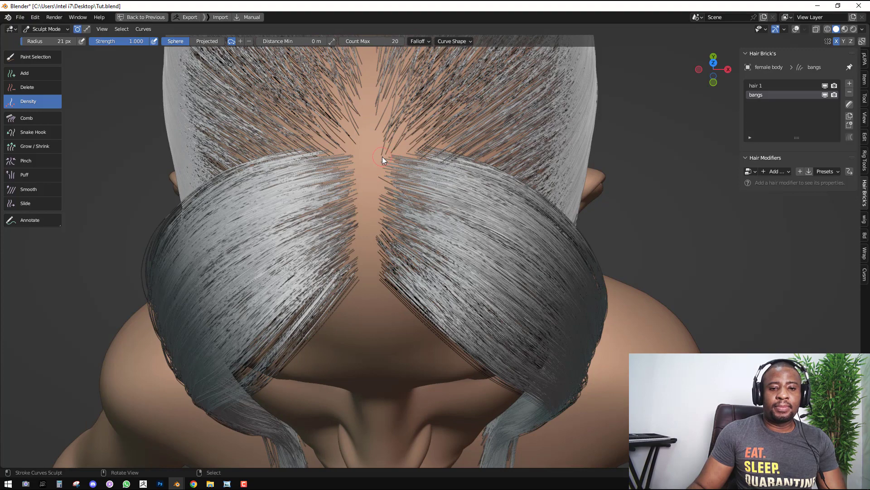
{"action": "left_click_drag", "start_coordinate": [382, 156], "coordinate": [380, 273]}
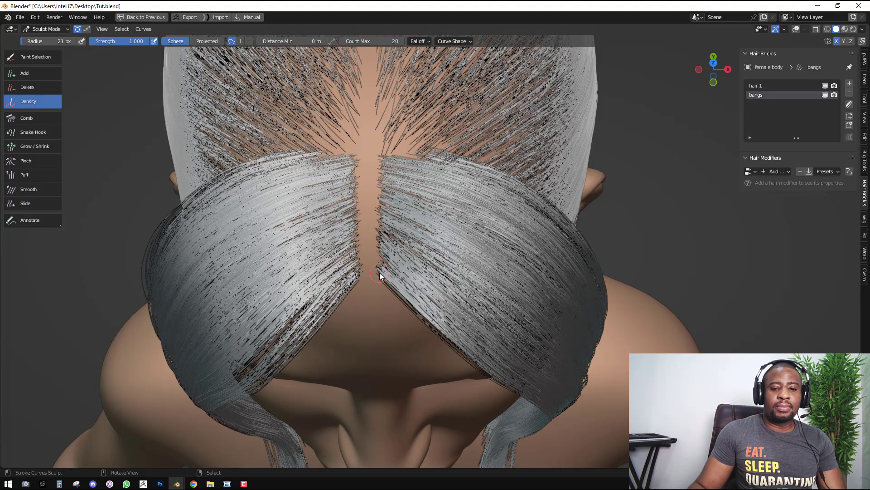
{"action": "left_click_drag", "start_coordinate": [381, 175], "coordinate": [379, 264]}
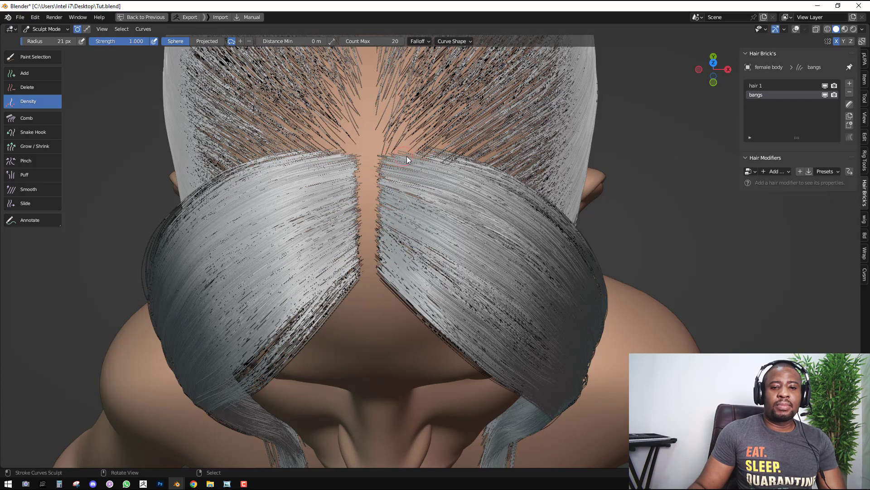
Switch the bangs sculpting to the Comb brush for the strands at the side of the head
{"action": "middle_click_drag", "start_coordinate": [411, 157], "coordinate": [337, 159]}
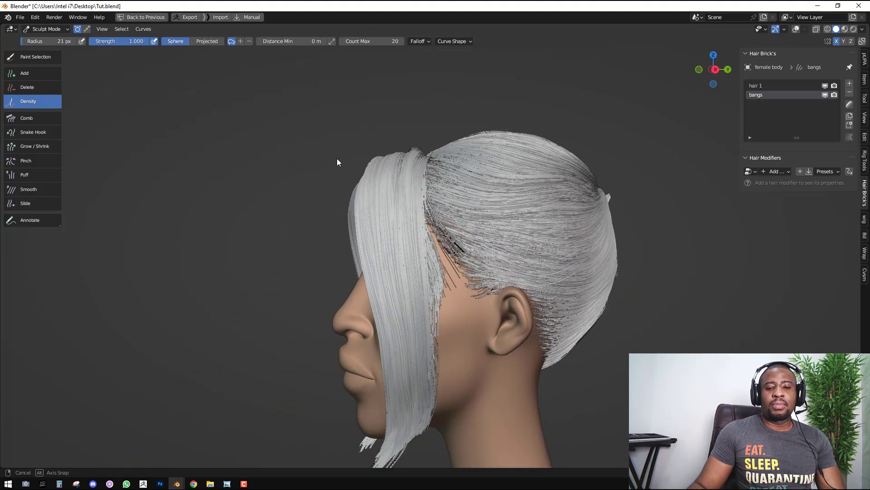
{"action": "middle_click_drag", "start_coordinate": [458, 208], "coordinate": [469, 202]}
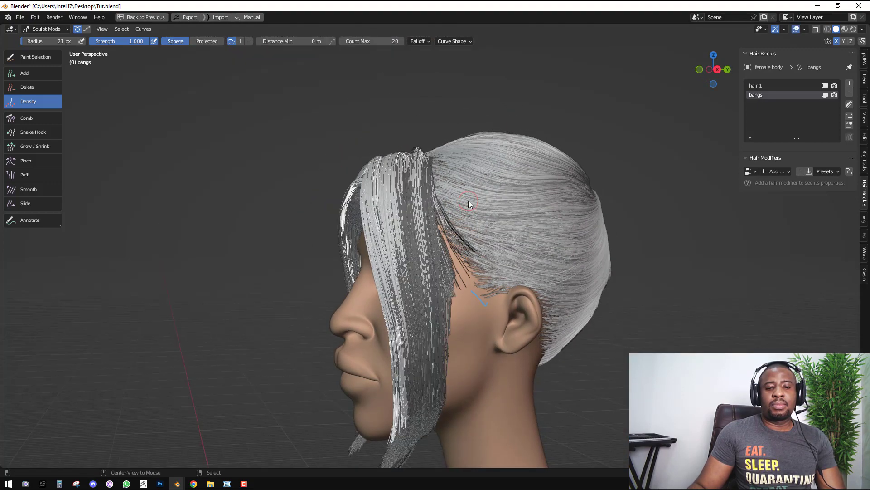
{"action": "key", "text": "shift+space"}
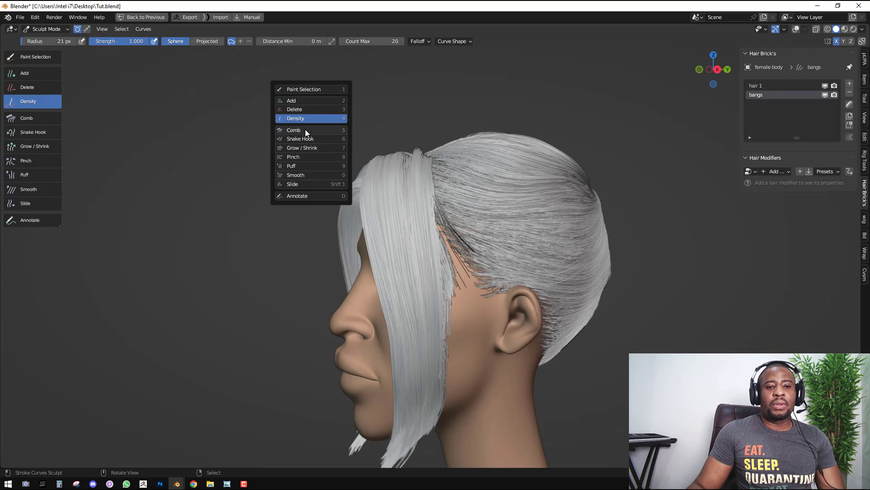
{"action": "left_click", "coordinate": [305, 130]}
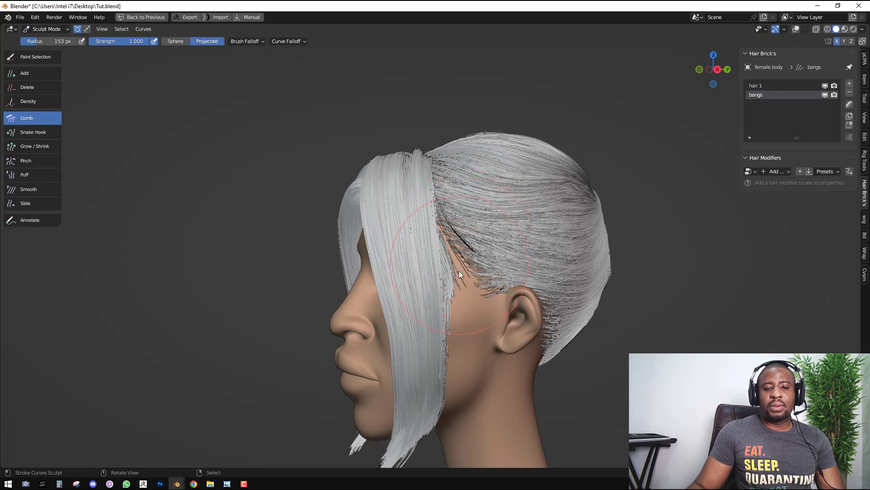
Return the bangs to Object Mode and add a Hair Clump Curves modifier
{"action": "key", "text": "KP_1"}
{"action": "key", "text": "ctrl+Tab"}
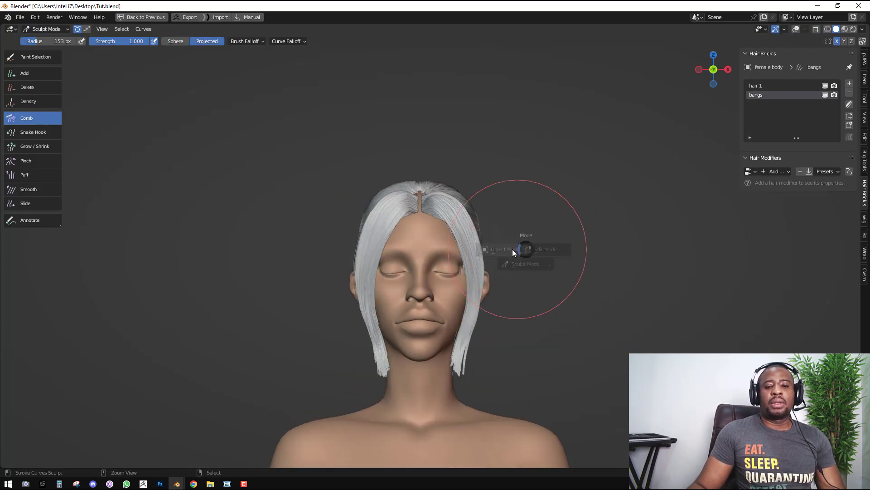
{"action": "left_click", "coordinate": [448, 271]}
{"action": "middle_click_drag", "start_coordinate": [449, 271], "coordinate": [738, 194]}
{"action": "left_click", "coordinate": [771, 171]}
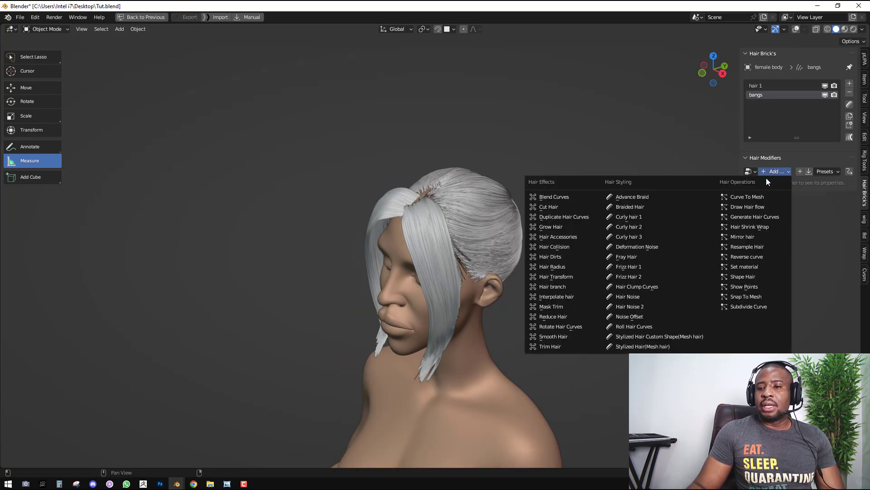
{"action": "left_click", "coordinate": [648, 287]}
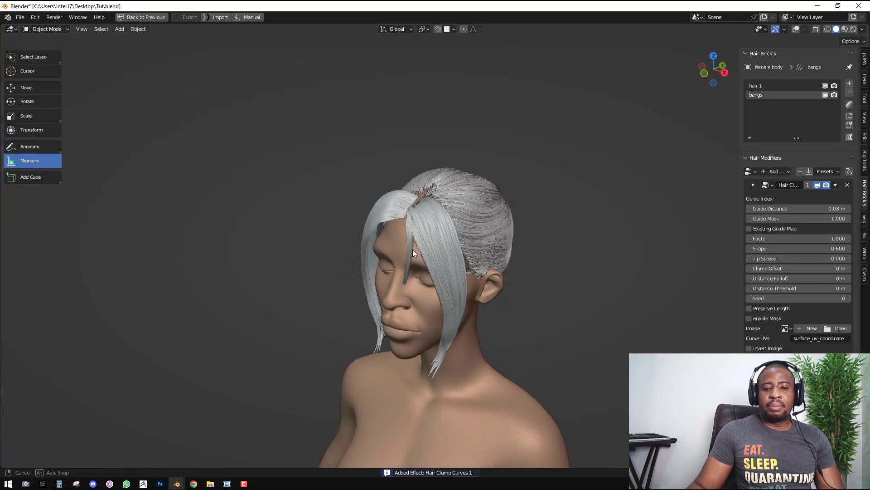
Compare the bangs with the clump modifier's viewport display off and on, from the front and side
{"action": "middle_click_drag", "start_coordinate": [413, 250], "coordinate": [469, 240]}
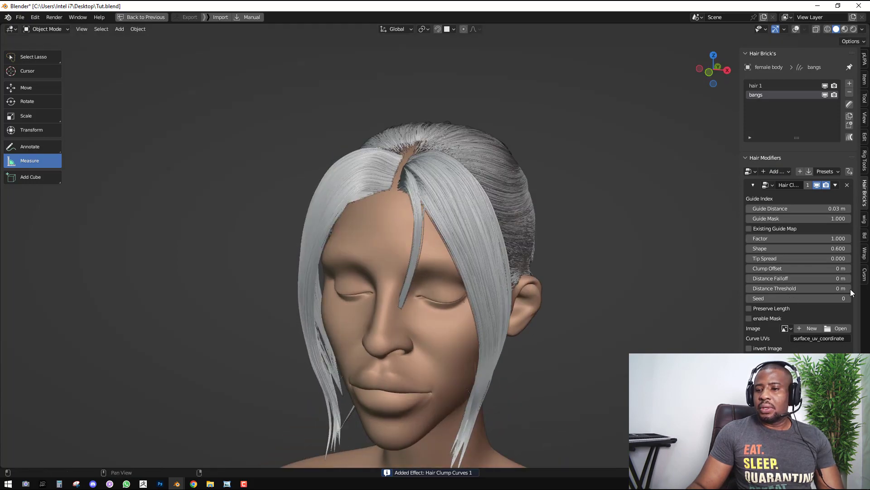
{"action": "left_click", "coordinate": [817, 186]}
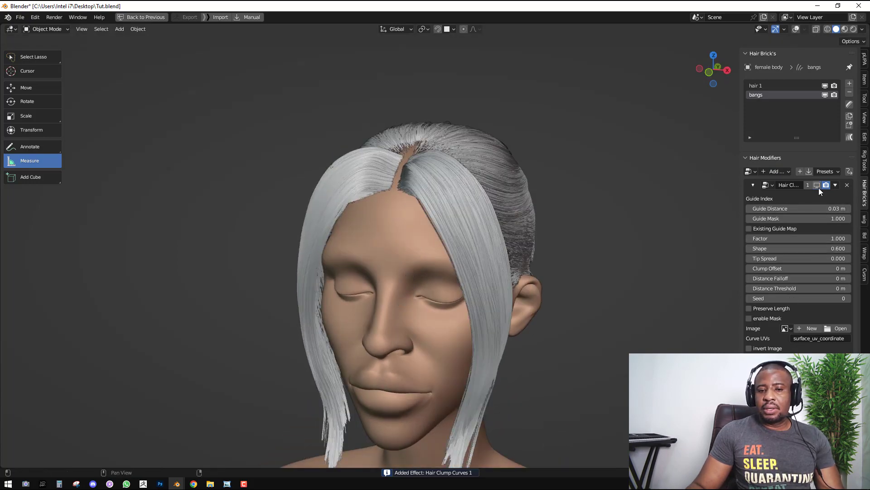
{"action": "left_click", "coordinate": [817, 186]}
{"action": "middle_click_drag", "start_coordinate": [423, 249], "coordinate": [418, 243]}
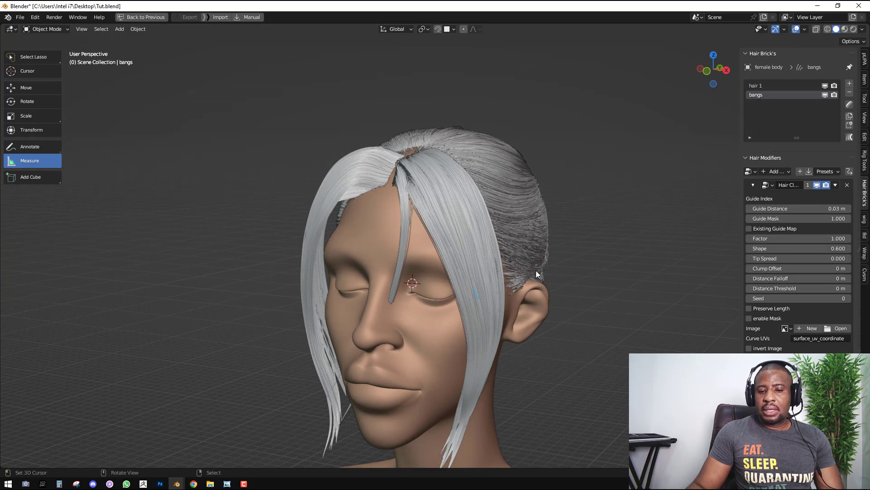
Lower the clump modifier's Guide Distance to form finer clumps in the bangs, and collapse its settings
{"action": "left_click", "coordinate": [770, 229]}
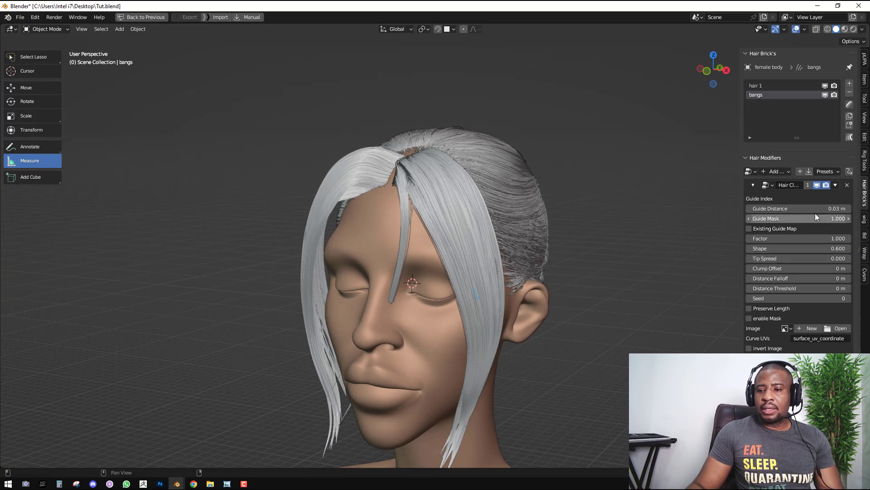
{"action": "mouse_move", "coordinate": [815, 208]}
{"action": "left_mouse_down"}
{"action": "mouse_move", "coordinate": [788, 208]}
{"action": "mouse_move", "coordinate": [819, 208]}
{"action": "mouse_move", "coordinate": [790, 208]}
{"action": "mouse_move", "coordinate": [801, 208]}
{"action": "left_mouse_up"}
{"action": "mouse_move", "coordinate": [498, 281]}
{"action": "middle_mouse_down"}
{"action": "mouse_move", "coordinate": [489, 286]}
{"action": "mouse_move", "coordinate": [552, 301]}
{"action": "mouse_move", "coordinate": [541, 298]}
{"action": "mouse_move", "coordinate": [584, 294]}
{"action": "mouse_move", "coordinate": [494, 301]}
{"action": "mouse_move", "coordinate": [387, 292]}
{"action": "mouse_move", "coordinate": [476, 289]}
{"action": "mouse_move", "coordinate": [483, 280]}
{"action": "mouse_move", "coordinate": [482, 298]}
{"action": "mouse_move", "coordinate": [476, 285]}
{"action": "mouse_move", "coordinate": [487, 283]}
{"action": "middle_mouse_up"}
{"action": "scroll", "coordinate": [475, 289], "scroll_direction": "up", "scroll_amount": 3}
{"action": "left_click", "coordinate": [753, 185]}
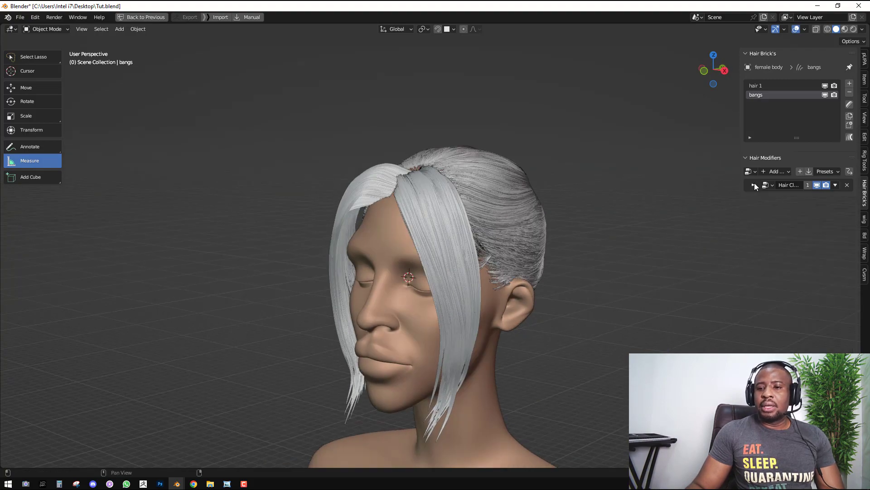
{"action": "middle_click_drag", "start_coordinate": [603, 213], "coordinate": [558, 227]}
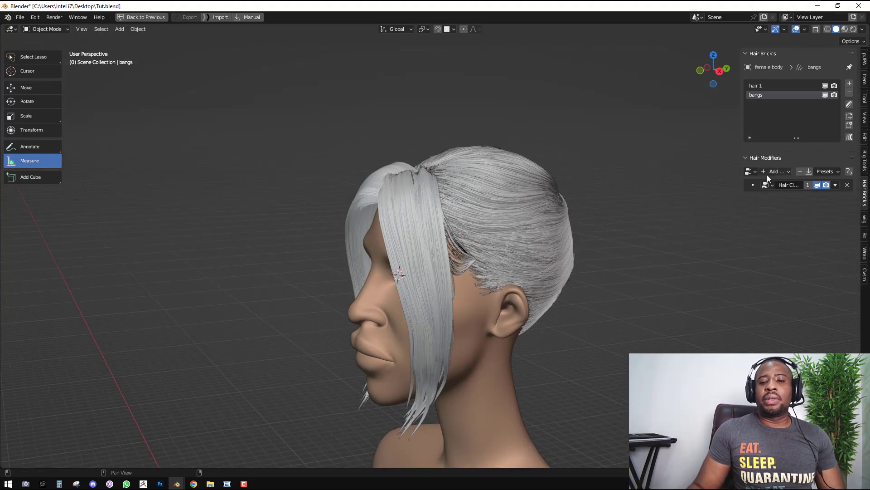
Add a Reduce Hair modifier to the bangs and set remove hair to -0.380
{"action": "left_click", "coordinate": [773, 171]}
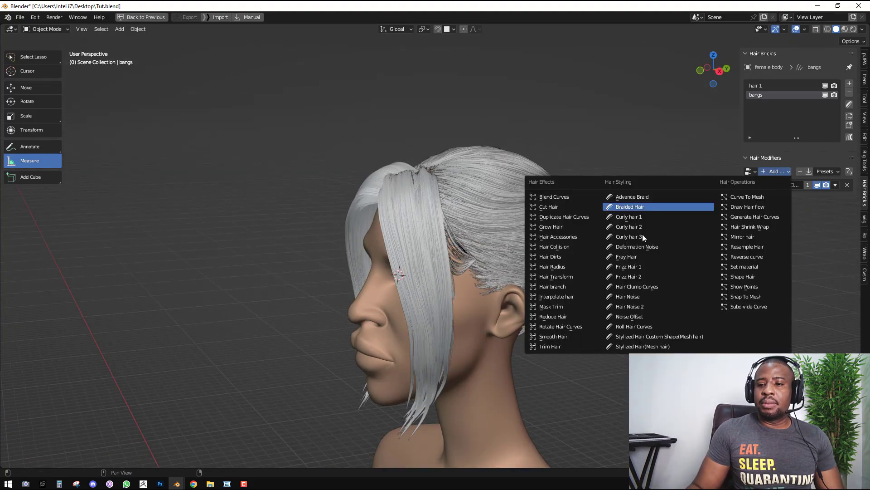
{"action": "left_click", "coordinate": [566, 317]}
{"action": "middle_click_drag", "start_coordinate": [562, 313], "coordinate": [750, 233]}
{"action": "mouse_move", "coordinate": [793, 215]}
{"action": "left_mouse_down"}
{"action": "mouse_move", "coordinate": [802, 215]}
{"action": "mouse_move", "coordinate": [785, 215]}
{"action": "left_mouse_up"}
{"action": "middle_click_drag", "start_coordinate": [361, 200], "coordinate": [544, 203]}
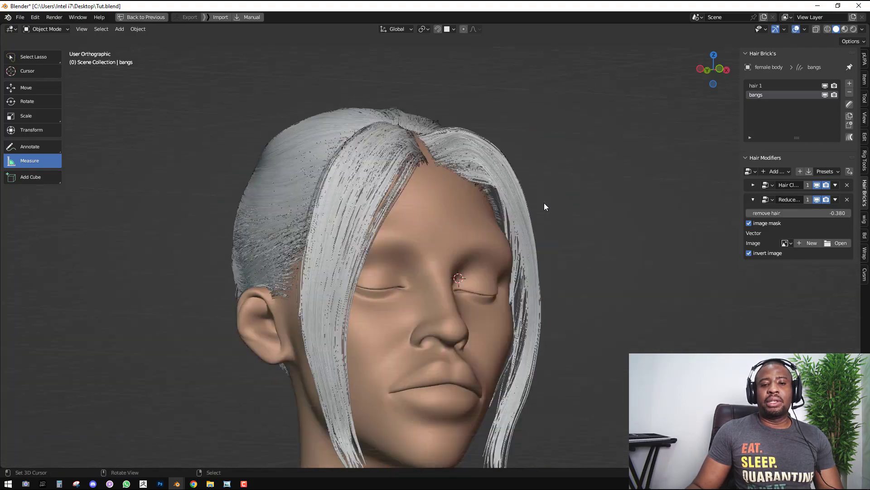
Examine the thinned bangs from the front and both sides of the head, and save the file
{"action": "key", "text": "KP_1"}
{"action": "scroll", "coordinate": [496, 247], "scroll_direction": "down", "scroll_amount": 6}
{"action": "middle_click_drag", "start_coordinate": [497, 246], "coordinate": [447, 242]}
{"action": "scroll", "coordinate": [462, 263], "scroll_direction": "up", "scroll_amount": 3}
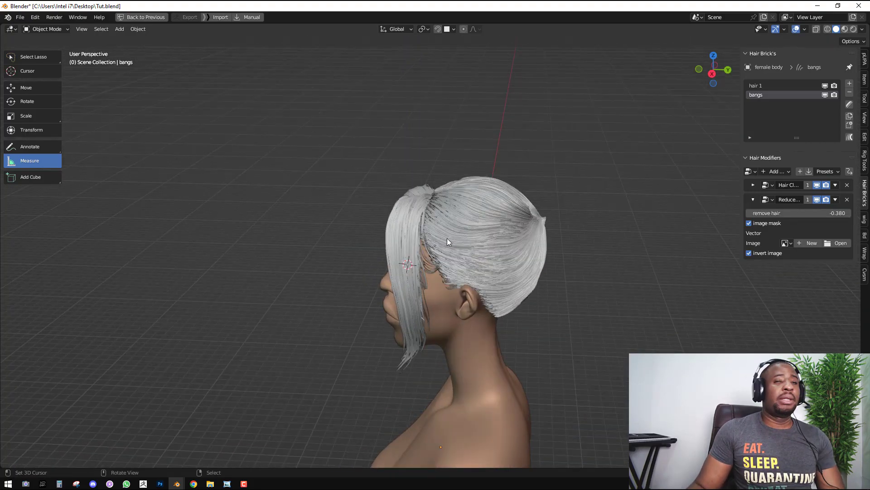
{"action": "middle_click_drag", "start_coordinate": [523, 240], "coordinate": [377, 218]}
{"action": "key", "text": "ctrl+s"}
{"action": "middle_click_drag", "start_coordinate": [464, 231], "coordinate": [453, 200]}
{"action": "middle_click_drag", "start_coordinate": [425, 249], "coordinate": [401, 249]}
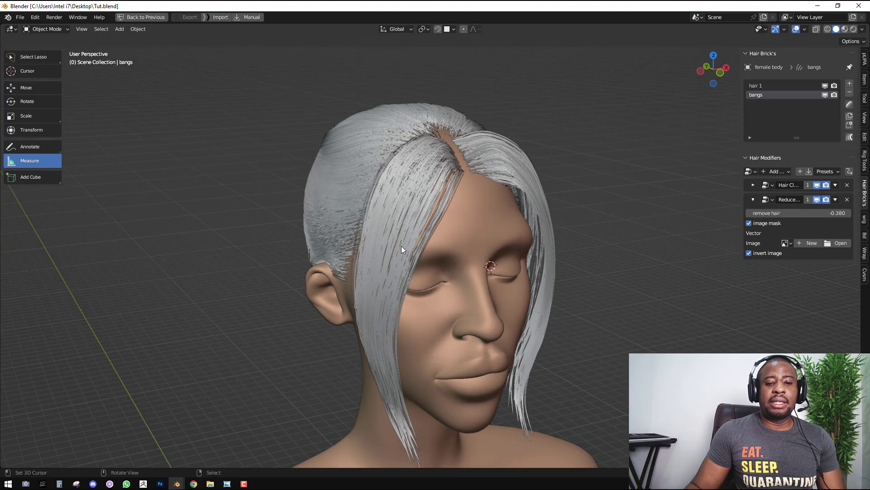
{"action": "middle_click_drag", "start_coordinate": [591, 189], "coordinate": [469, 218]}
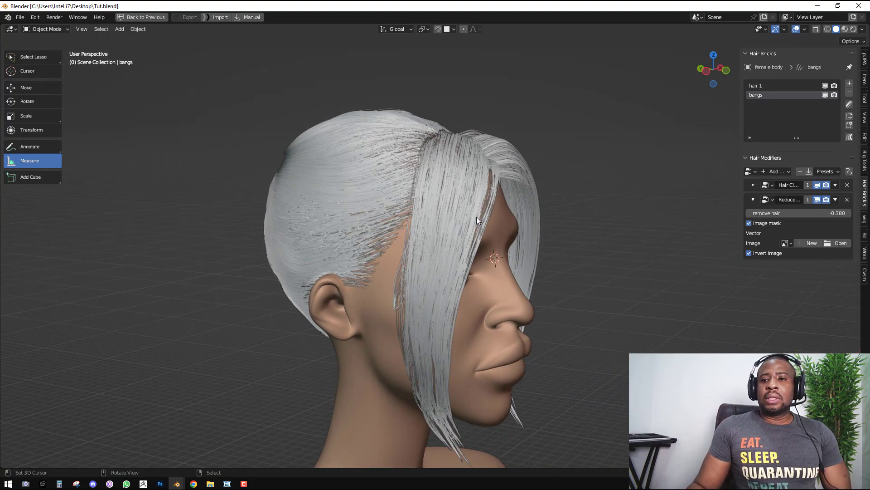
{"action": "middle_click_drag", "start_coordinate": [439, 216], "coordinate": [385, 229]}
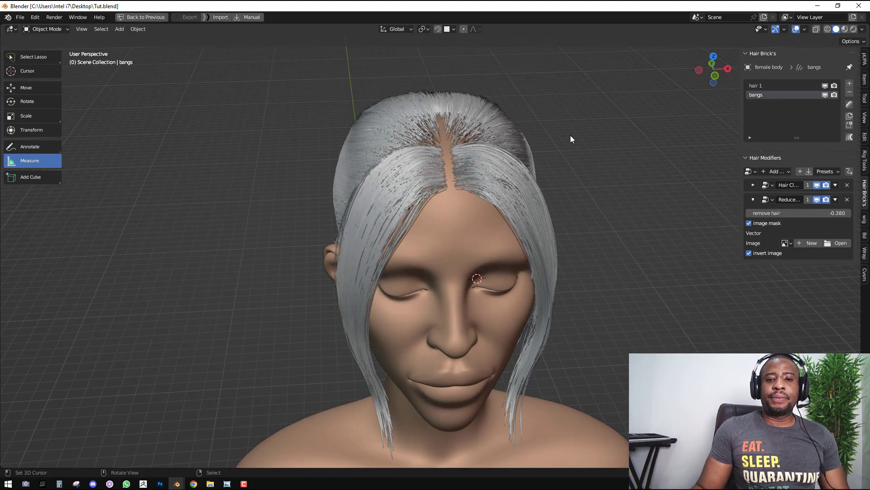
Add a third hair layer to the female body and name it pony
{"action": "middle_click_drag", "start_coordinate": [571, 138], "coordinate": [755, 94]}
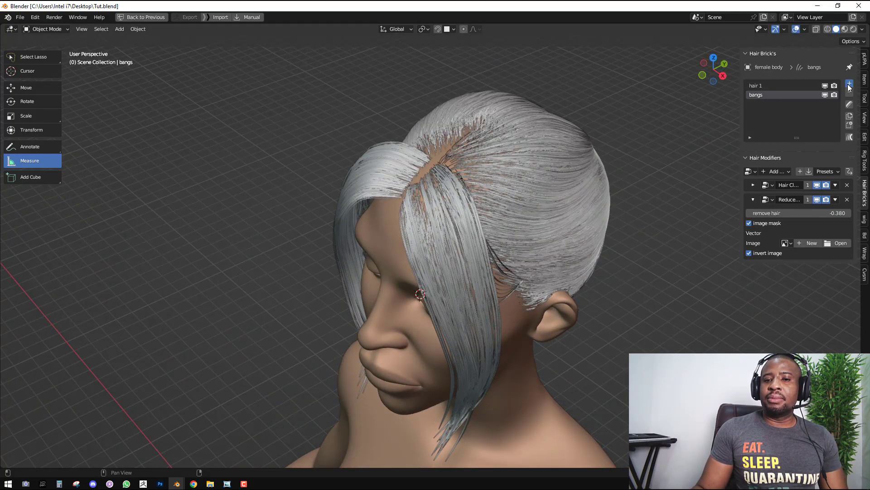
{"action": "middle_click_drag", "start_coordinate": [562, 184], "coordinate": [748, 122]}
{"action": "double_click", "coordinate": [774, 104]}
{"action": "type", "text": "pony"}
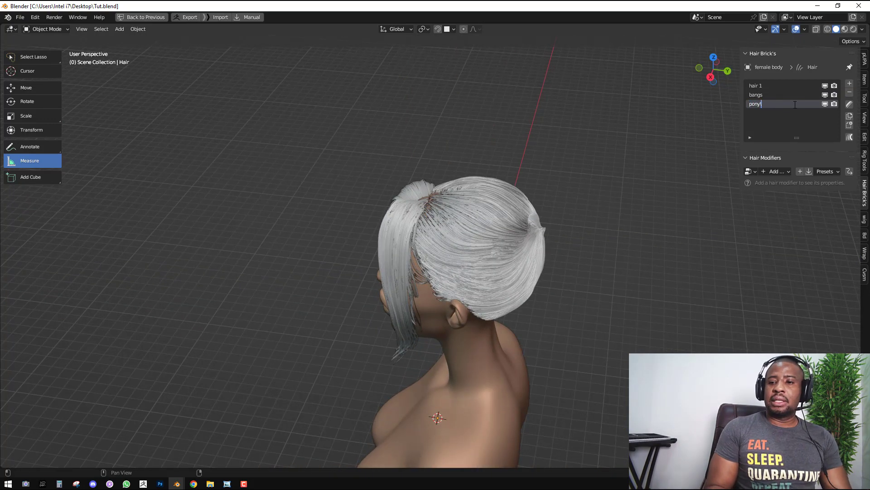
{"action": "key", "text": "Return"}
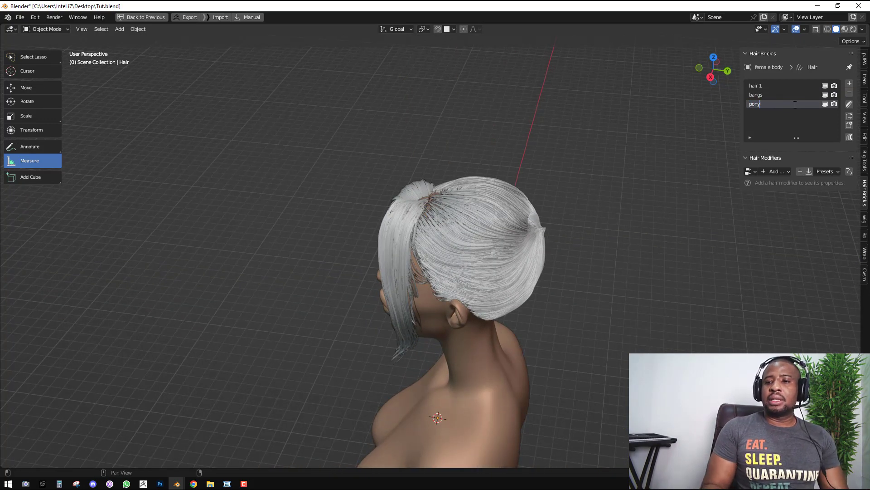
Add a Generate Hair Curves modifier to the pony layer and set its density to 0.4
{"action": "left_click", "coordinate": [776, 172]}
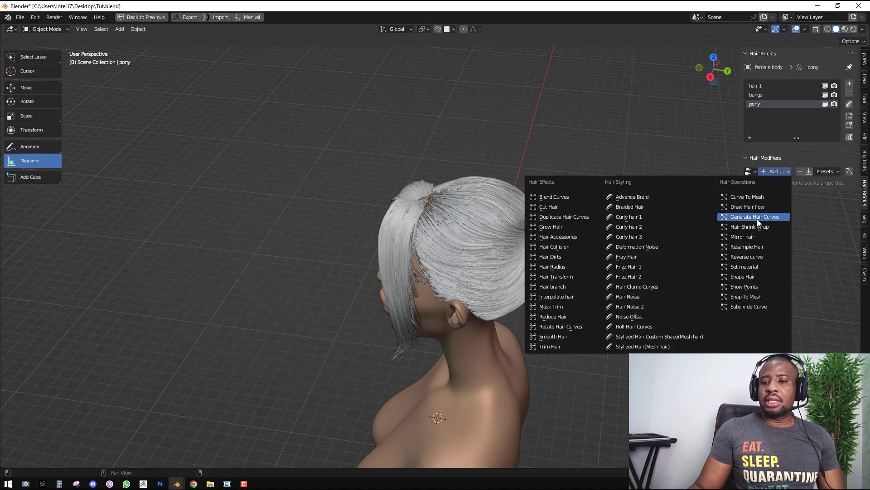
{"action": "left_click", "coordinate": [757, 217]}
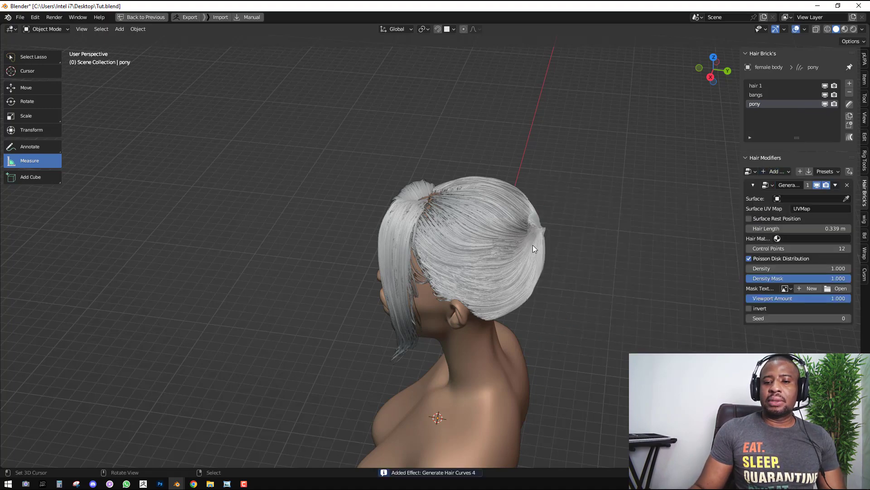
{"action": "middle_click_drag", "start_coordinate": [532, 245], "coordinate": [517, 229]}
{"action": "left_click", "coordinate": [828, 268]}
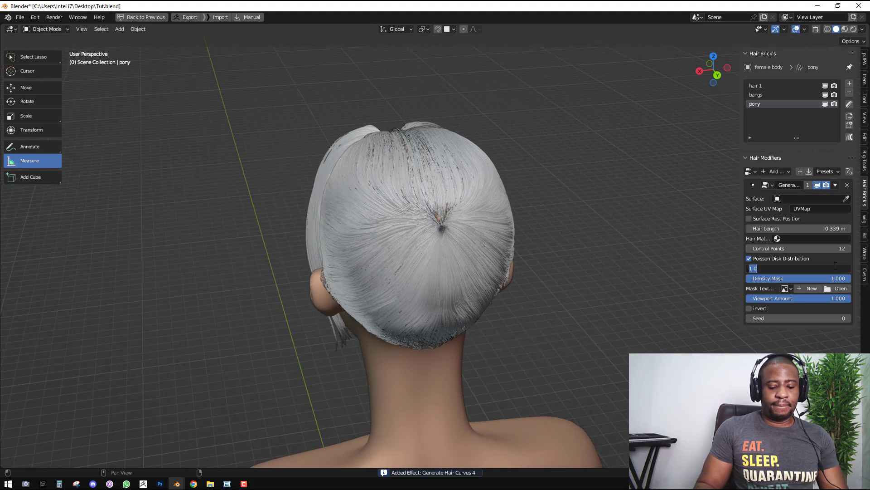
{"action": "type", "text": ".4"}
{"action": "key", "text": "Return"}
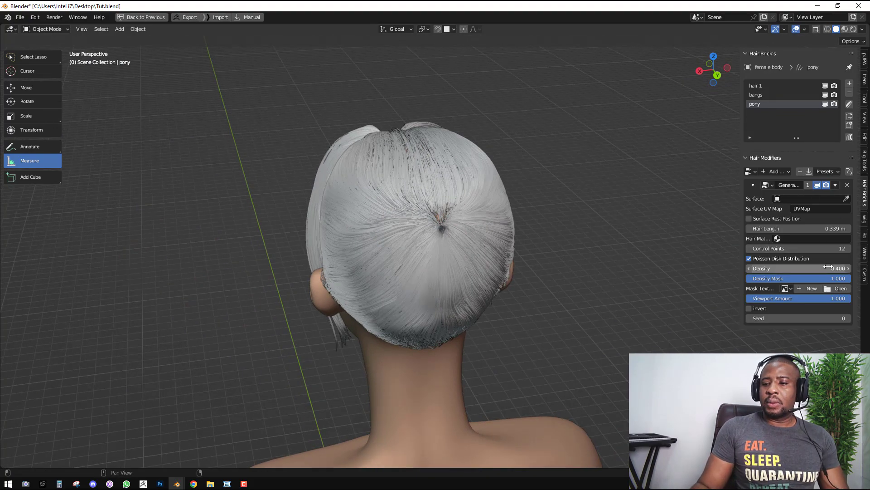
Create a new 4096 × 4096 px mask texture named pony for the generated hair curves
{"action": "left_click", "coordinate": [804, 288]}
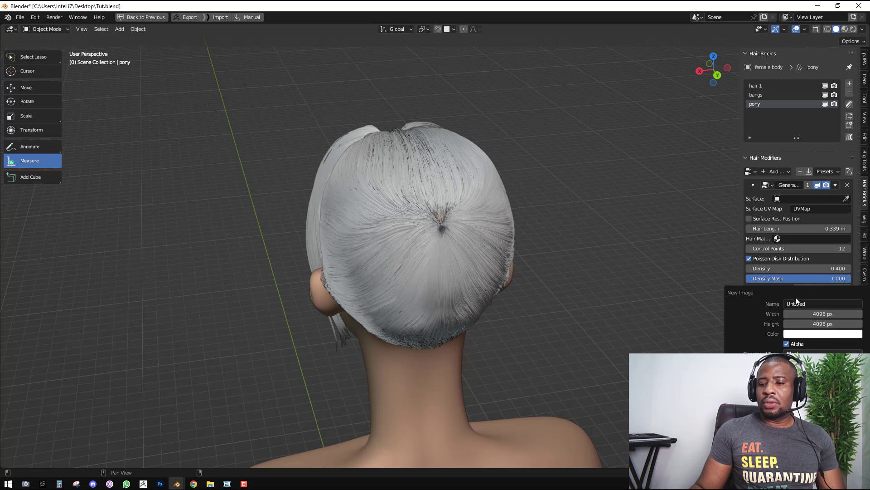
{"action": "left_click", "coordinate": [796, 303]}
{"action": "type", "text": "pony"}
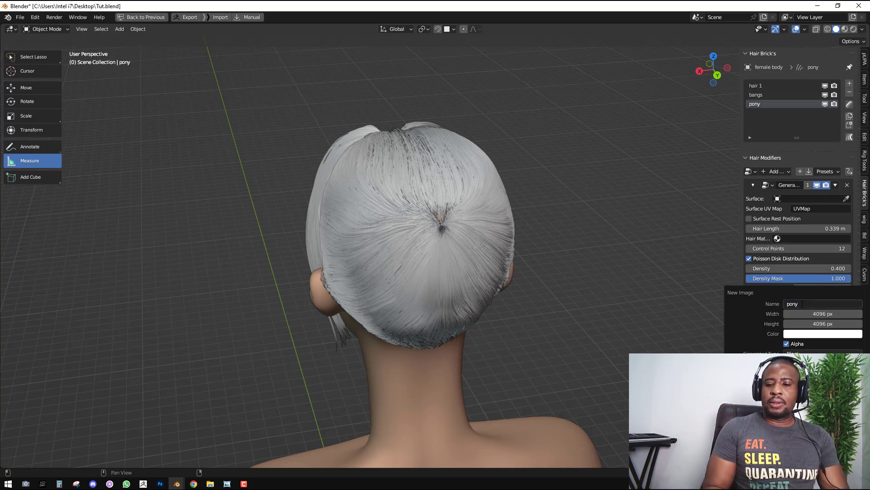
{"action": "key", "text": "Return"}
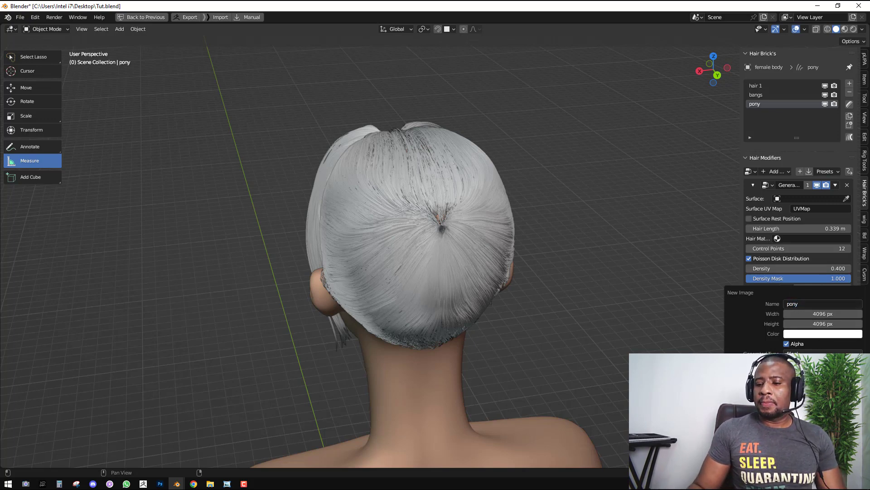
{"action": "left_click", "coordinate": [830, 384]}
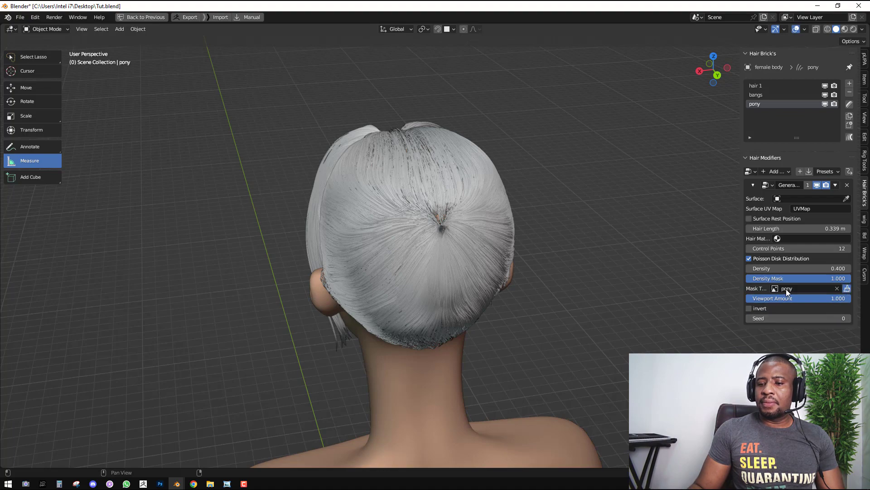
Start painting the pony mask on the body with a black brush of 67 px radius
{"action": "left_click", "coordinate": [847, 289]}
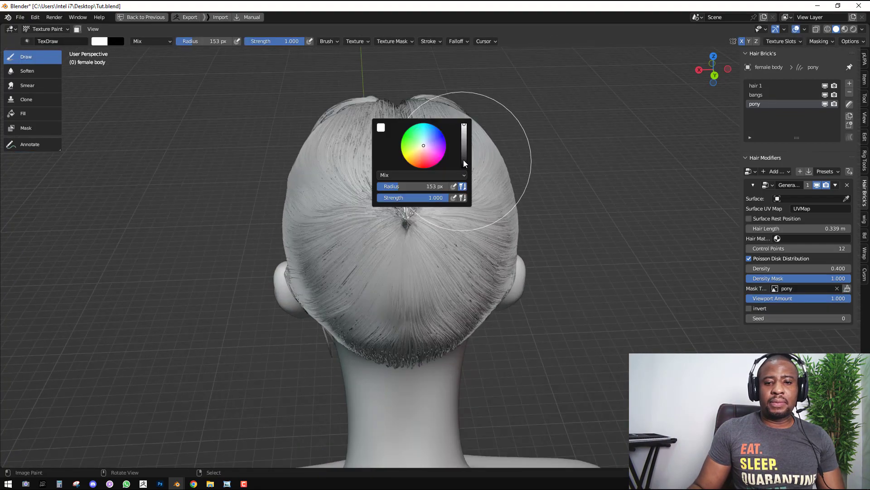
{"action": "left_click_drag", "start_coordinate": [464, 163], "coordinate": [464, 169]}
{"action": "key", "text": "f"}
{"action": "left_click", "coordinate": [459, 189]}
Paint a round black mask patch on the back of the head with an 88 px brush, hiding the hair 1 and bangs layers
{"action": "scroll", "coordinate": [410, 216], "scroll_direction": "up", "scroll_amount": 3}
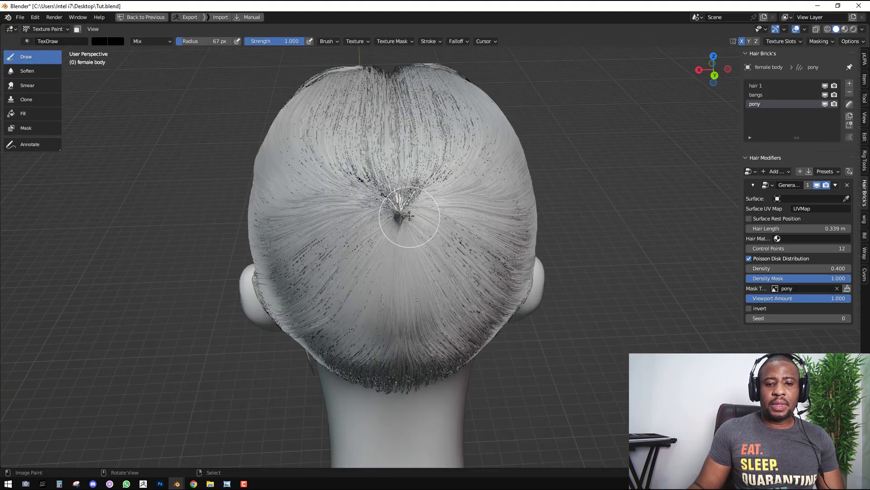
{"action": "scroll", "coordinate": [409, 216], "scroll_direction": "up", "scroll_amount": 1}
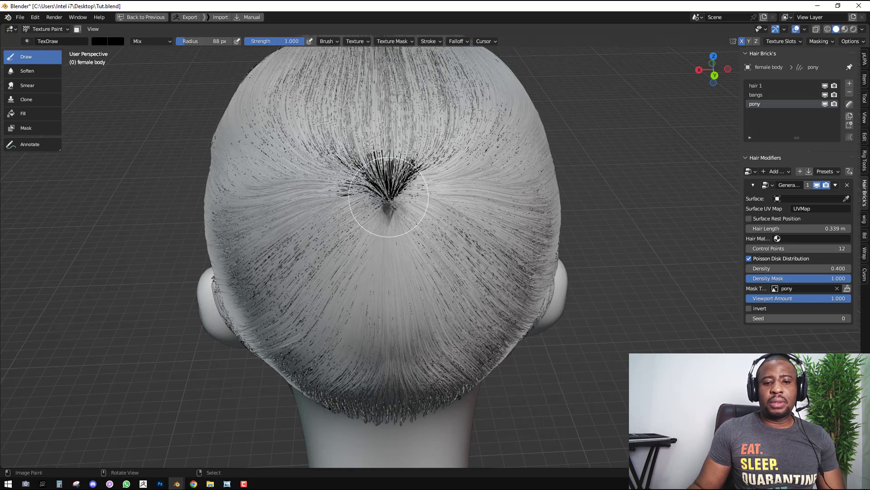
{"action": "left_click", "coordinate": [825, 86]}
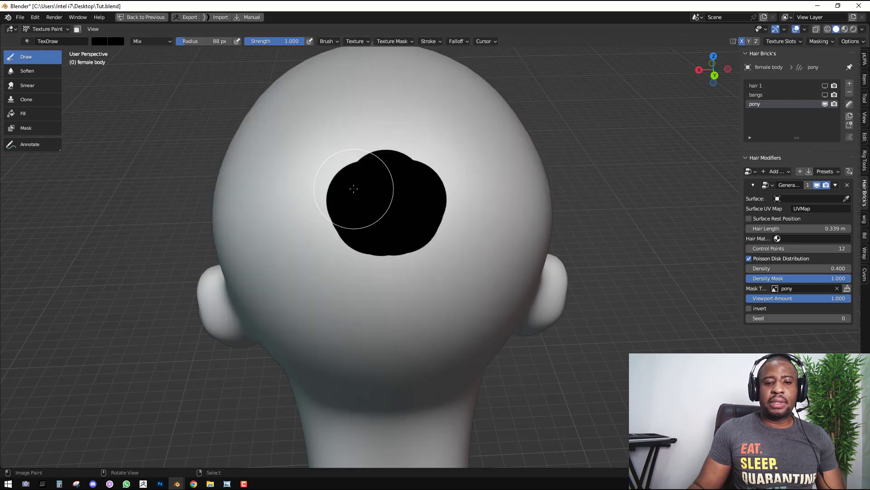
{"action": "left_click_drag", "start_coordinate": [364, 191], "coordinate": [377, 180]}
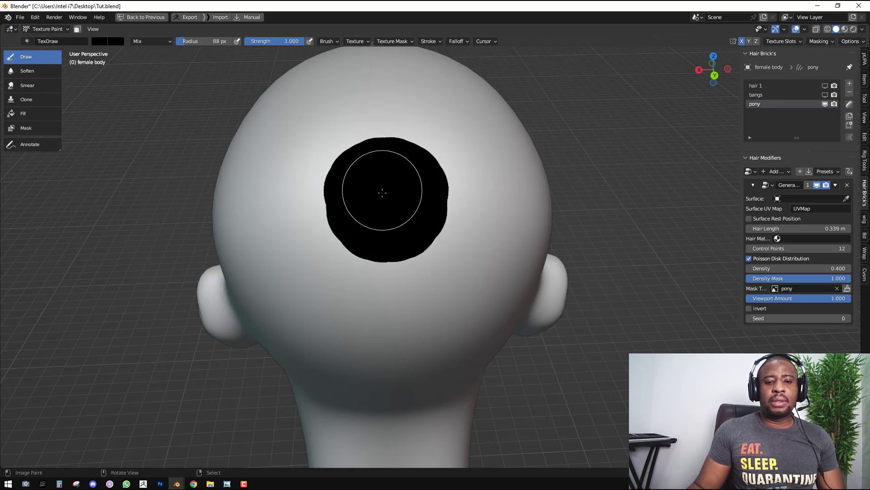
Trim the black pony mask patch on the back of the head into a smaller round shape with a white 88 px brush
{"action": "middle_click_drag", "start_coordinate": [382, 192], "coordinate": [414, 278]}
{"action": "key", "text": "x"}
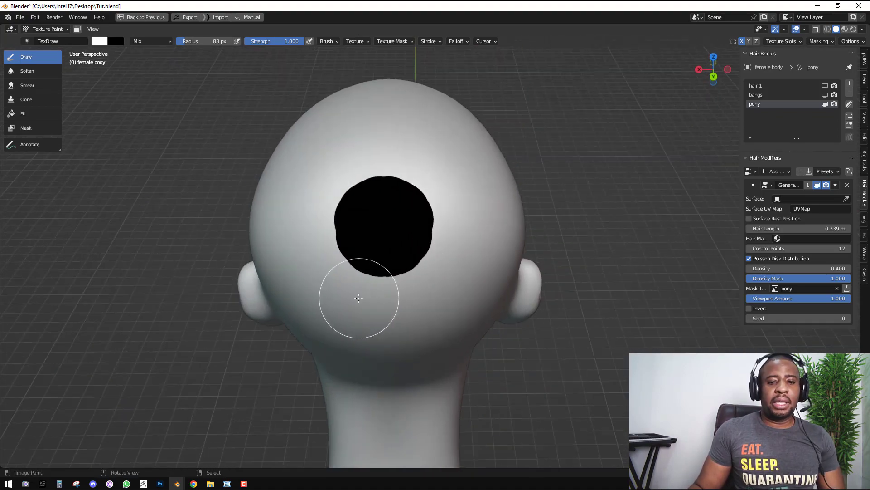
{"action": "scroll", "coordinate": [301, 295], "scroll_direction": "up", "scroll_amount": 1}
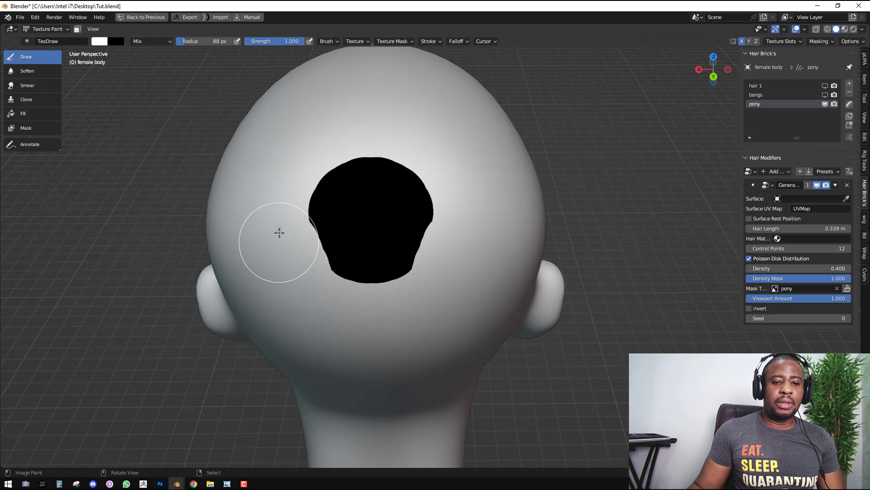
{"action": "mouse_move", "coordinate": [279, 233]}
{"action": "left_mouse_down"}
{"action": "mouse_move", "coordinate": [297, 171]}
{"action": "mouse_move", "coordinate": [328, 149]}
{"action": "left_mouse_up"}
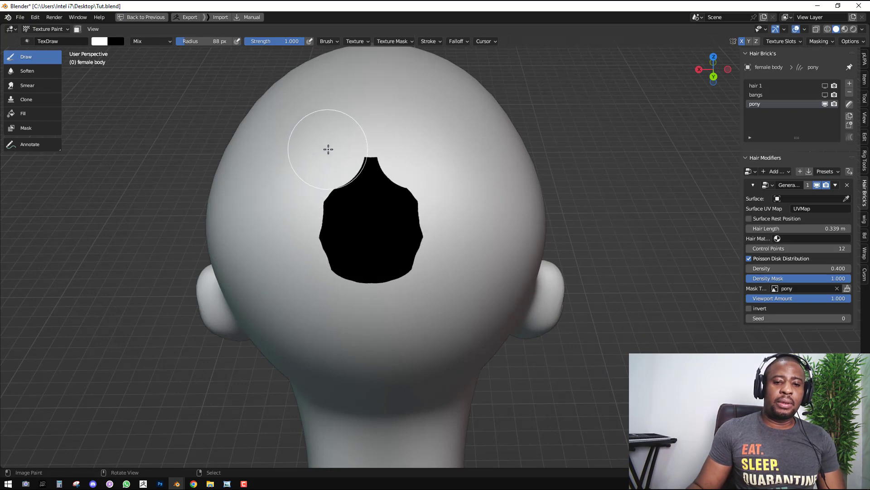
{"action": "left_click", "coordinate": [825, 86]}
{"action": "left_click", "coordinate": [825, 86]}
{"action": "scroll", "coordinate": [382, 88], "scroll_direction": "up", "scroll_amount": 3}
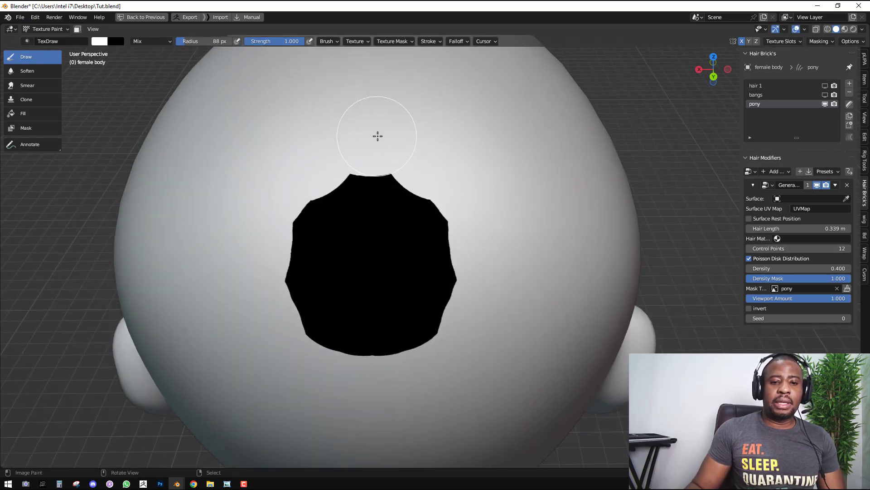
{"action": "mouse_move", "coordinate": [454, 176]}
{"action": "left_mouse_down"}
{"action": "mouse_move", "coordinate": [480, 210]}
{"action": "mouse_move", "coordinate": [488, 258]}
{"action": "mouse_move", "coordinate": [478, 297]}
{"action": "mouse_move", "coordinate": [423, 349]}
{"action": "mouse_move", "coordinate": [385, 361]}
{"action": "left_mouse_up"}
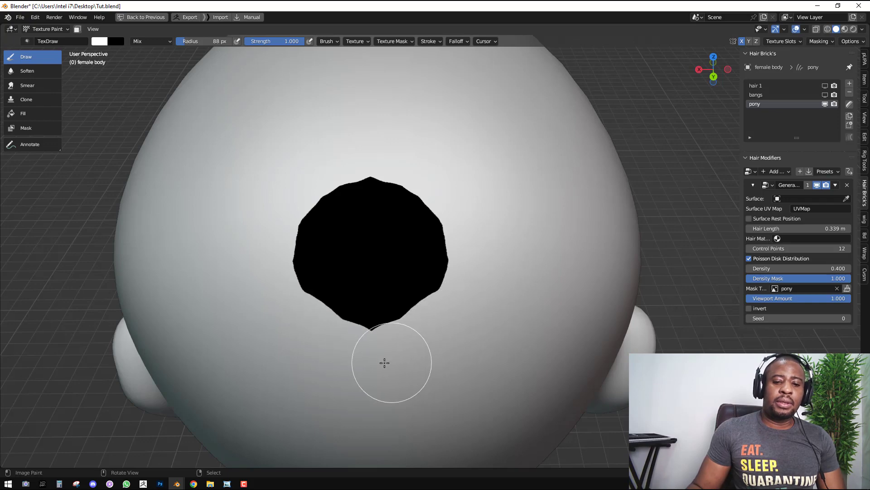
Touch up the lower edge of the pony mask patch with black paint
{"action": "key", "text": "x"}
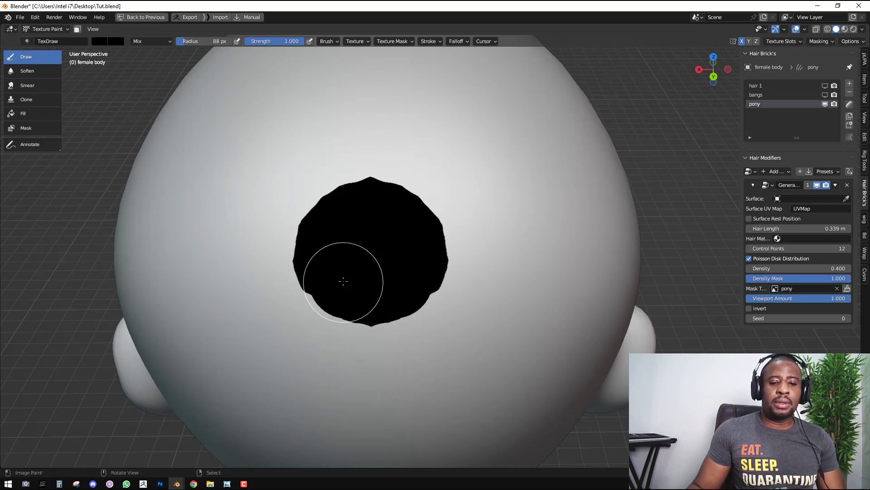
{"action": "left_click_drag", "start_coordinate": [342, 279], "coordinate": [369, 287]}
{"action": "scroll", "coordinate": [385, 281], "scroll_direction": "down", "scroll_amount": 4}
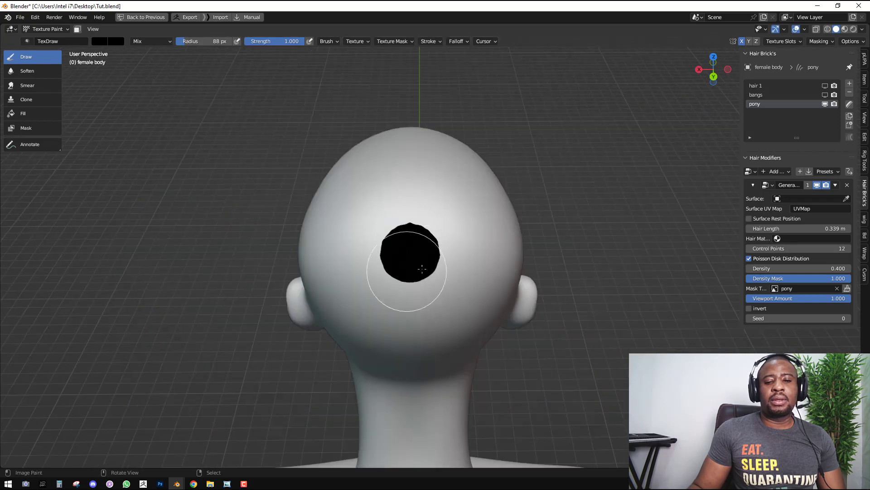
Save all painted images and return to Object Mode
{"action": "mouse_move", "coordinate": [399, 274]}
{"action": "middle_mouse_down"}
{"action": "mouse_move", "coordinate": [498, 261]}
{"action": "mouse_move", "coordinate": [521, 240]}
{"action": "middle_mouse_up"}
{"action": "key", "text": "q"}
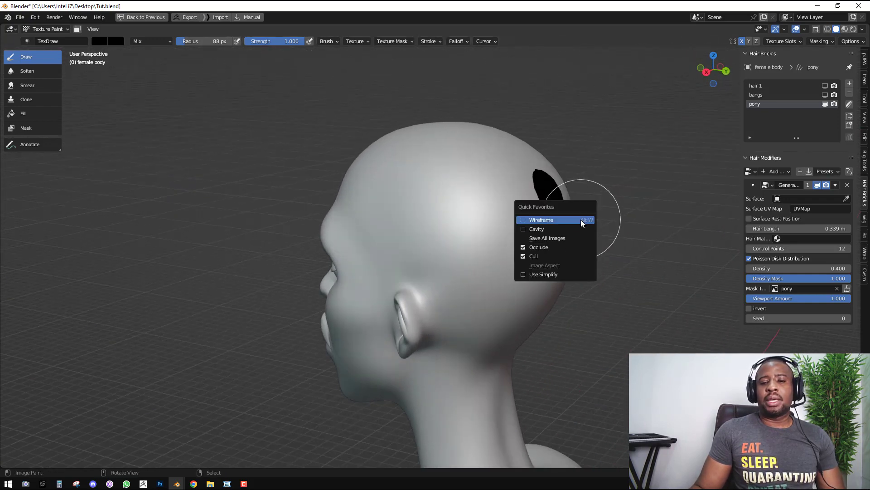
{"action": "left_click", "coordinate": [565, 238]}
{"action": "key", "text": "ctrl+Tab"}
{"action": "left_click", "coordinate": [426, 239]}
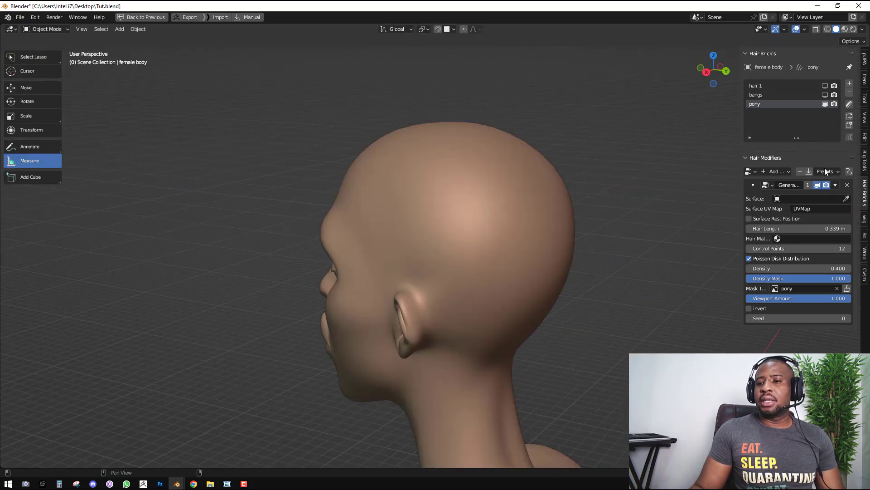
Show the bangs and hair 1 layers in the viewport again
{"action": "left_click", "coordinate": [825, 95]}
{"action": "left_click", "coordinate": [825, 85]}
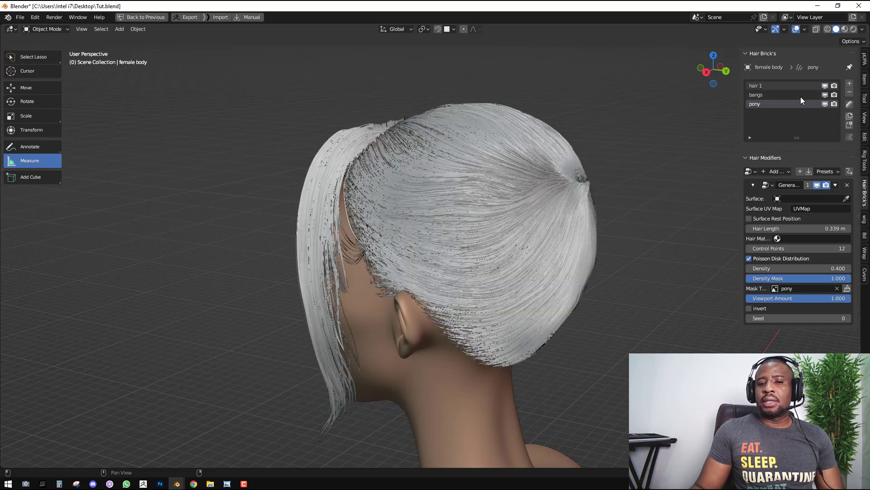
{"action": "middle_click_drag", "start_coordinate": [535, 213], "coordinate": [557, 236]}
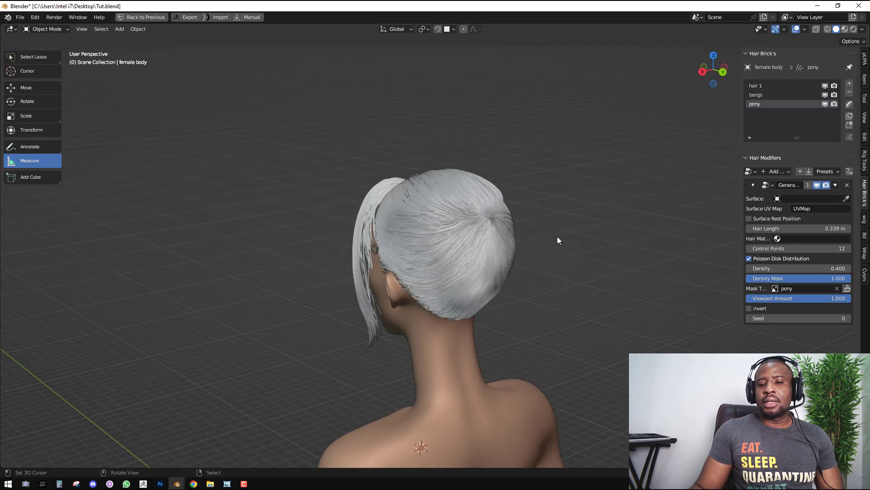
Invert the pony mask and set female body as the surface of the generated hair curves
{"action": "left_click", "coordinate": [845, 199]}
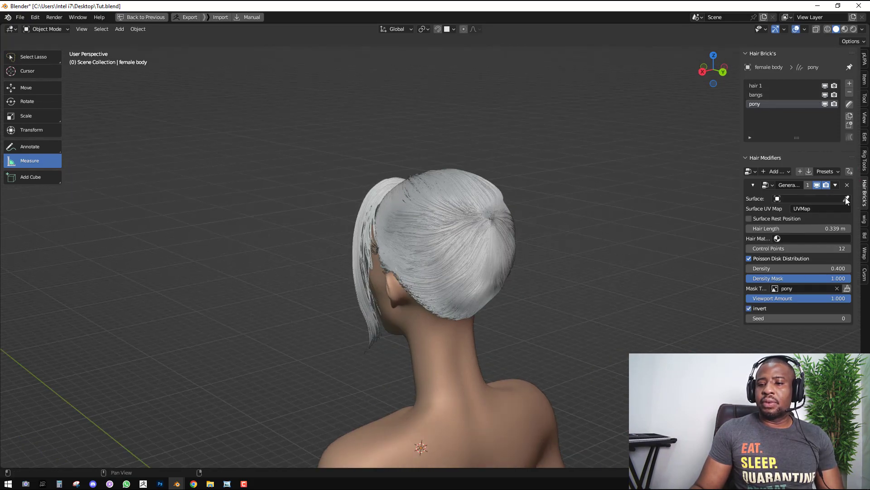
{"action": "left_click", "coordinate": [472, 322]}
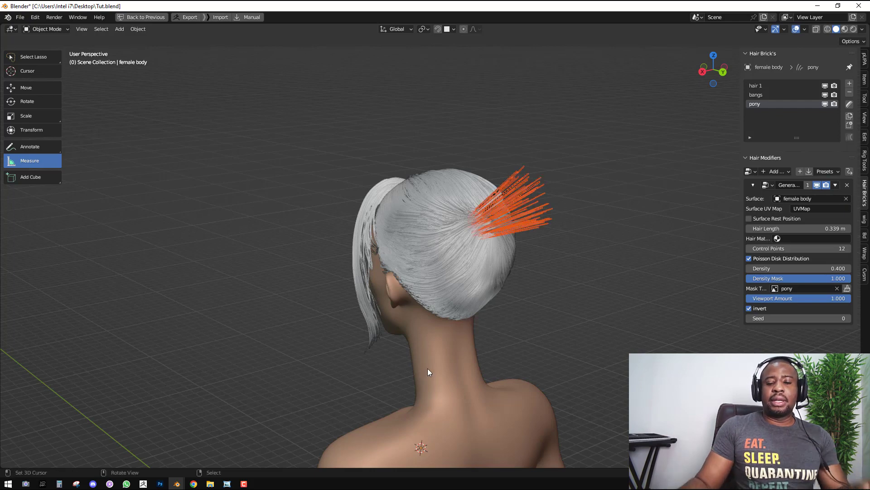
{"action": "middle_click_drag", "start_coordinate": [428, 368], "coordinate": [589, 194]}
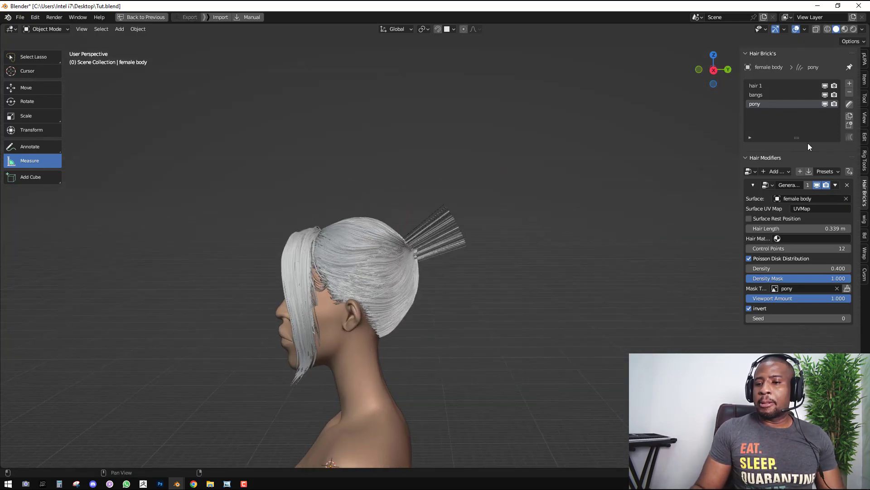
Try hair lengths of 3 m and 2 m for the pony curves
{"action": "middle_click_drag", "start_coordinate": [486, 227], "coordinate": [522, 222]}
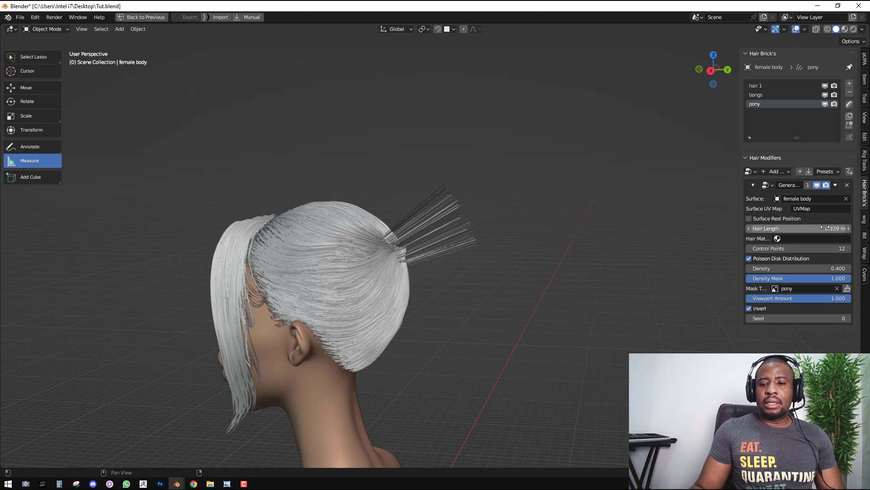
{"action": "type", "text": "3"}
{"action": "key", "text": "Return"}
{"action": "scroll", "coordinate": [540, 274], "scroll_direction": "down", "scroll_amount": 5}
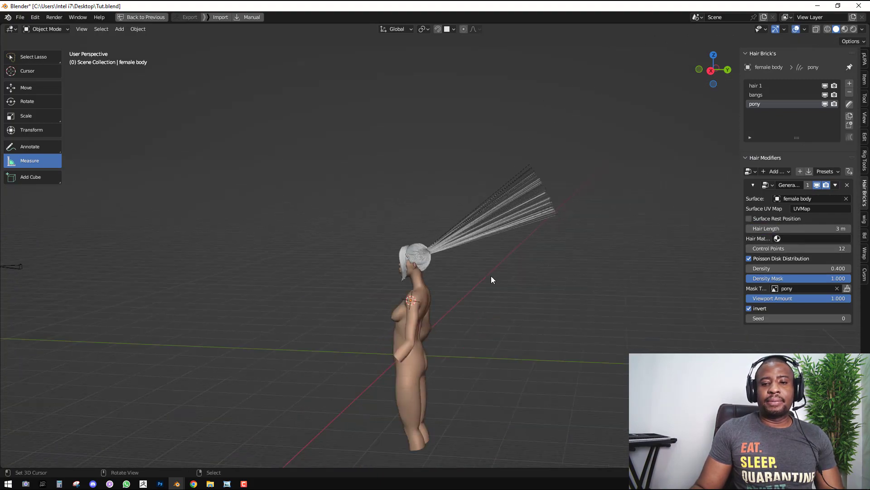
{"action": "left_click", "coordinate": [829, 229]}
{"action": "type", "text": "2"}
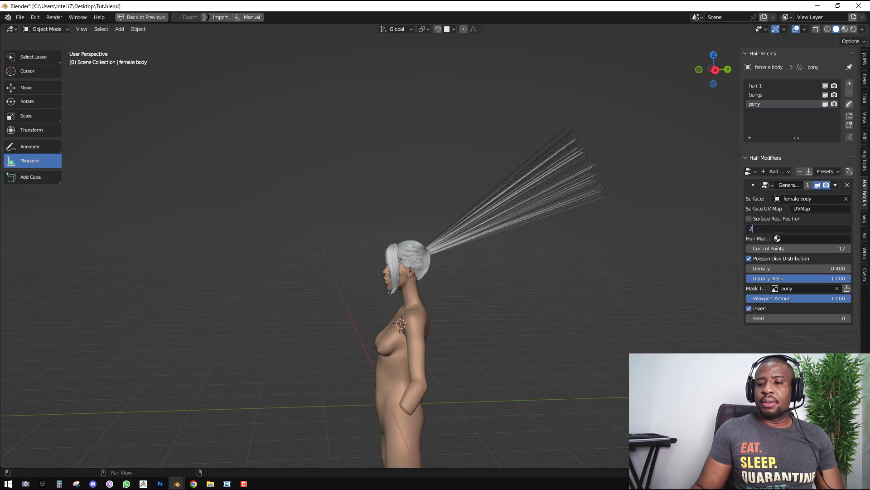
{"action": "key", "text": "Return"}
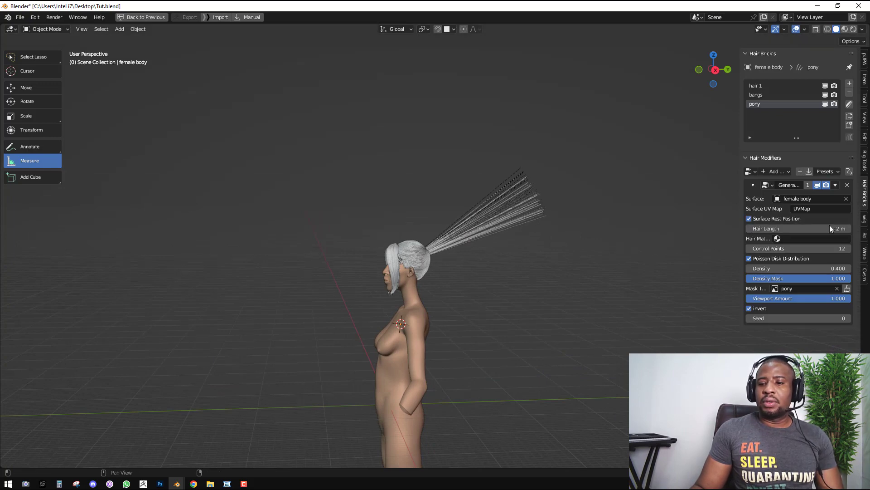
Set the pony's hair length to 1.5 m and turn off Surface Rest Position
{"action": "left_click", "coordinate": [830, 227]}
{"action": "type", "text": "1.5"}
{"action": "key", "text": "Return"}
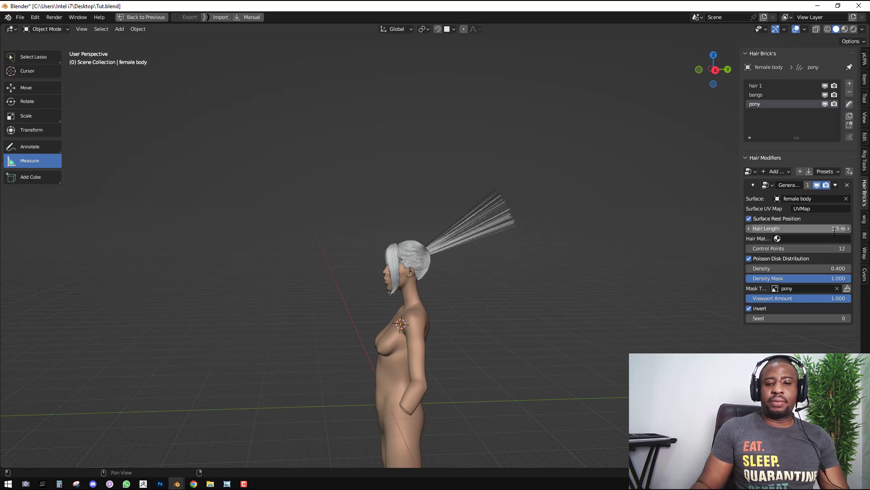
{"action": "left_click", "coordinate": [784, 216]}
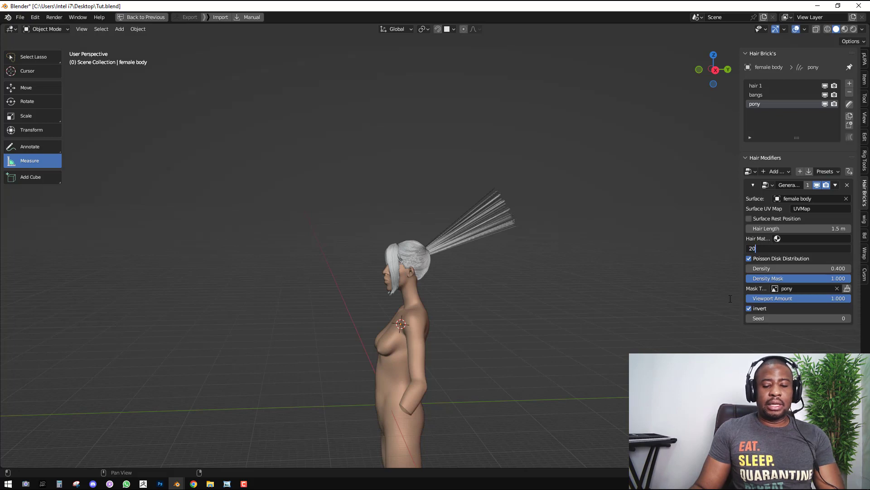
Set the pony curves' control points to 20 and apply the Generate Hair Curves modifier
{"action": "key", "text": "Return"}
{"action": "scroll", "coordinate": [545, 241], "scroll_direction": "up", "scroll_amount": 2}
{"action": "middle_click_drag", "start_coordinate": [547, 247], "coordinate": [590, 234]}
{"action": "left_click", "coordinate": [835, 185]}
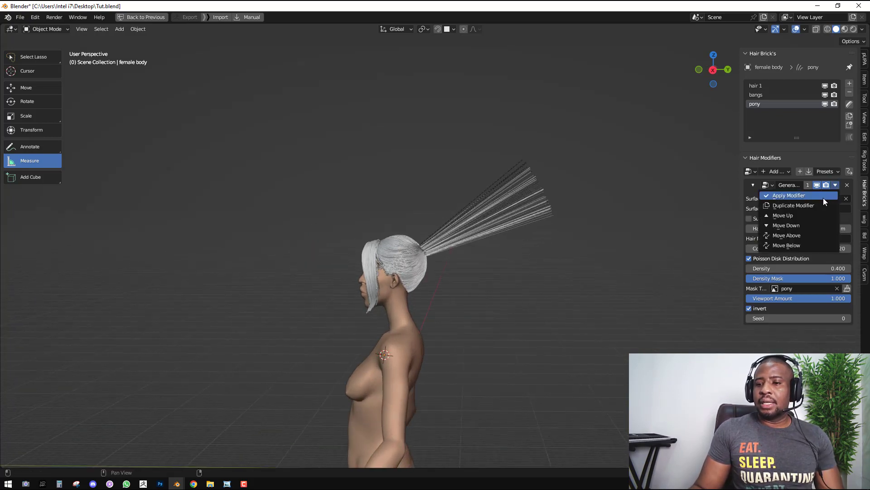
{"action": "left_click", "coordinate": [823, 198]}
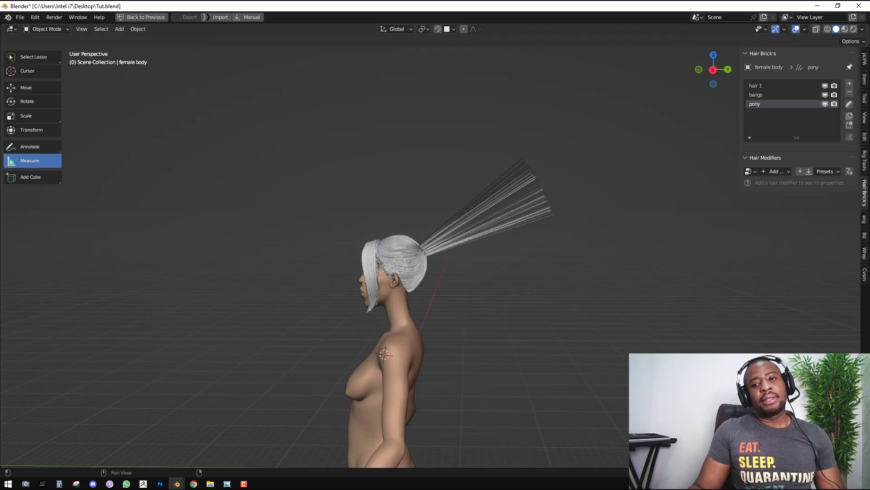
Enter Sculpt Mode on the pony hair curves and hide the viewport overlays
{"action": "left_click", "coordinate": [849, 104]}
{"action": "middle_click_drag", "start_coordinate": [520, 230], "coordinate": [439, 247]}
{"action": "scroll", "coordinate": [476, 240], "scroll_direction": "up", "scroll_amount": 3}
{"action": "key", "text": "shift+alt+z"}
{"action": "scroll", "coordinate": [429, 243], "scroll_direction": "up", "scroll_amount": 2}
Slide the pony strands' roots from all sides into a tight cluster at the hair's gathering point with an 88 px Slide brush
{"action": "key", "text": "shift+space"}
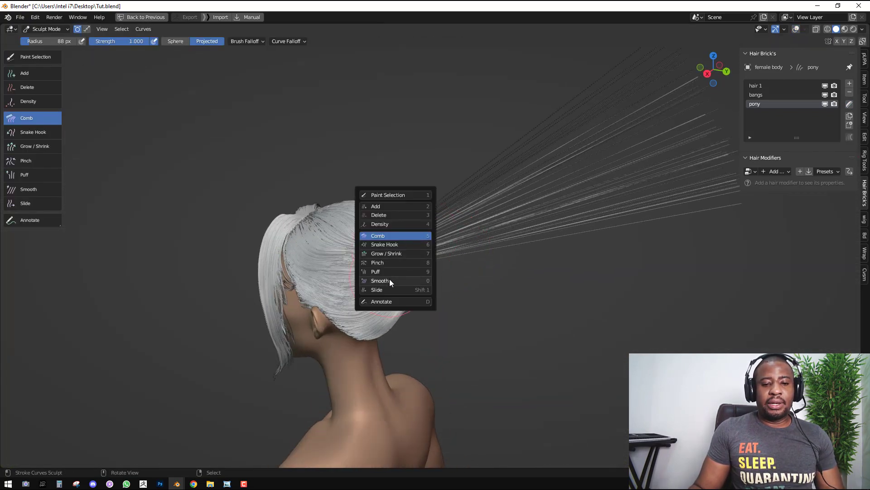
{"action": "left_click", "coordinate": [381, 289]}
{"action": "middle_click_drag", "start_coordinate": [263, 136], "coordinate": [343, 194]}
{"action": "scroll", "coordinate": [342, 194], "scroll_direction": "up", "scroll_amount": 4}
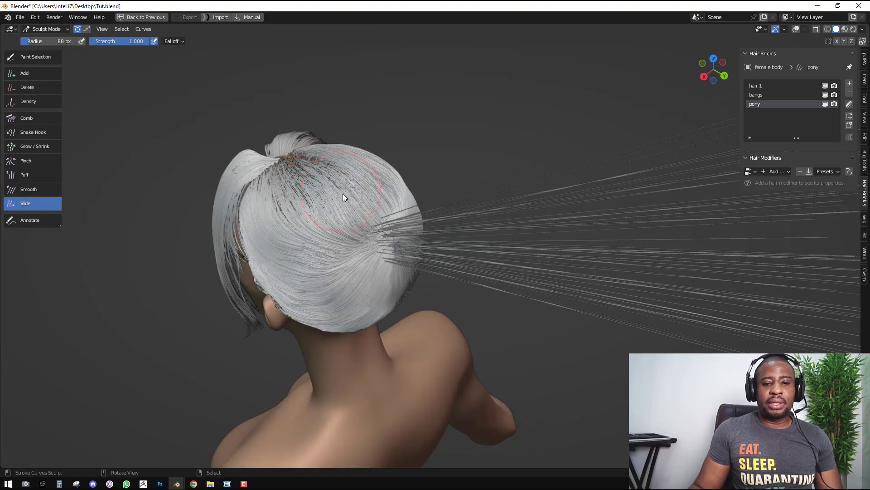
{"action": "left_click_drag", "start_coordinate": [335, 199], "coordinate": [350, 218]}
{"action": "mouse_move", "coordinate": [350, 218]}
{"action": "middle_mouse_down"}
{"action": "mouse_move", "coordinate": [330, 186]}
{"action": "mouse_move", "coordinate": [341, 236]}
{"action": "mouse_move", "coordinate": [427, 240]}
{"action": "mouse_move", "coordinate": [431, 274]}
{"action": "mouse_move", "coordinate": [420, 274]}
{"action": "middle_mouse_up"}
{"action": "left_click_drag", "start_coordinate": [421, 274], "coordinate": [448, 252]}
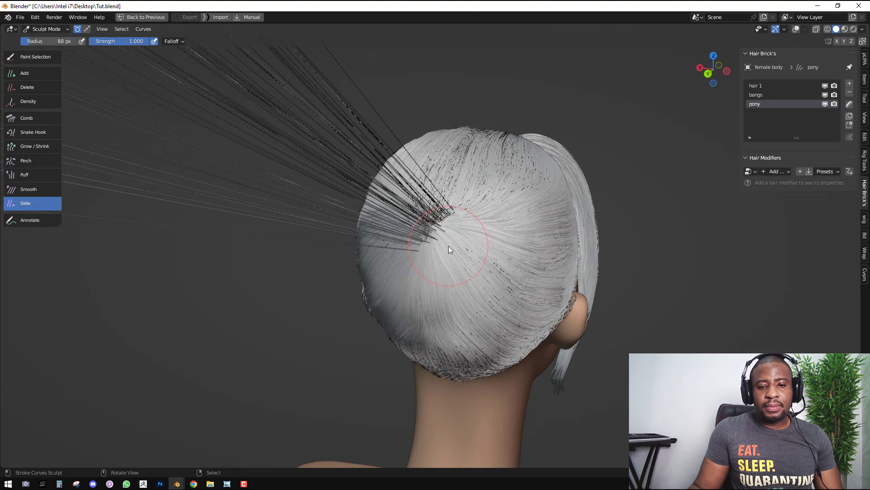
{"action": "middle_click_drag", "start_coordinate": [448, 246], "coordinate": [458, 252]}
{"action": "mouse_move", "coordinate": [459, 252]}
{"action": "left_mouse_down"}
{"action": "mouse_move", "coordinate": [397, 262]}
{"action": "mouse_move", "coordinate": [399, 254]}
{"action": "left_mouse_up"}
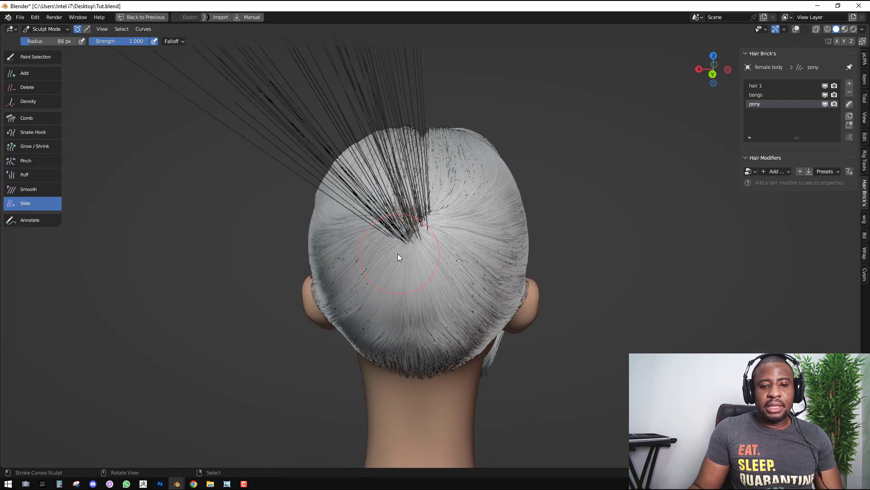
{"action": "middle_click_drag", "start_coordinate": [398, 254], "coordinate": [357, 254]}
{"action": "left_click_drag", "start_coordinate": [357, 254], "coordinate": [365, 247]}
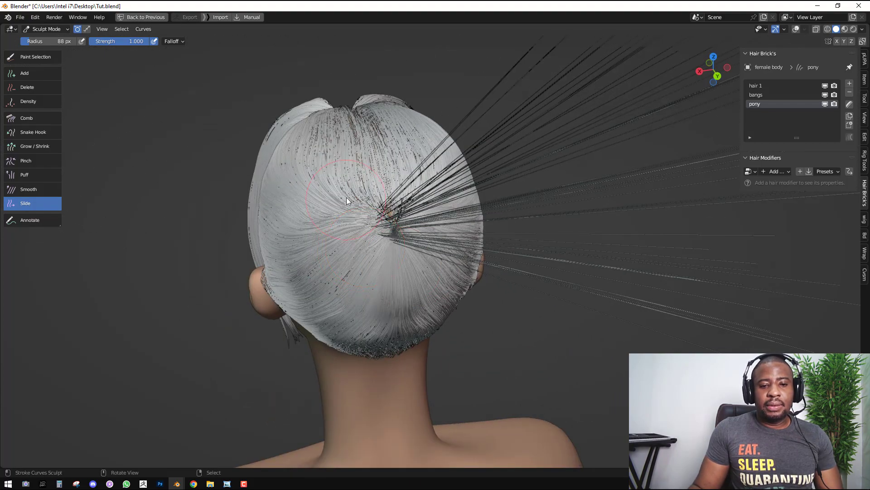
{"action": "left_click_drag", "start_coordinate": [347, 197], "coordinate": [367, 198]}
{"action": "middle_click_drag", "start_coordinate": [367, 198], "coordinate": [454, 249]}
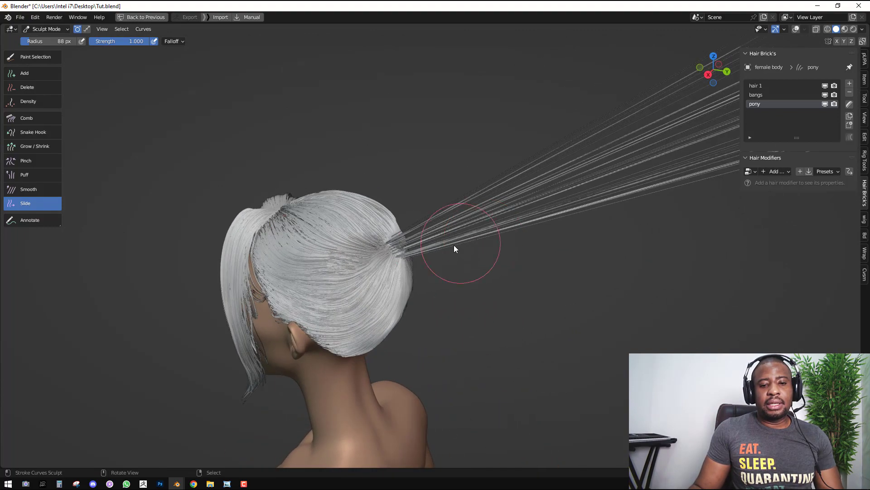
Choose the Comb brush, set its radius to 355 px and enable X mirroring
{"action": "middle_click_drag", "start_coordinate": [389, 227], "coordinate": [513, 204]}
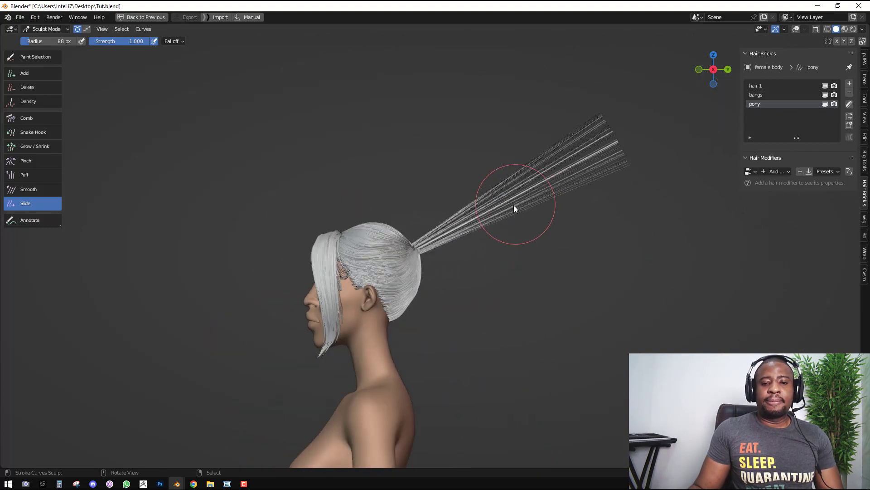
{"action": "key", "text": "shift+space"}
{"action": "left_click", "coordinate": [476, 153]}
{"action": "key", "text": "f"}
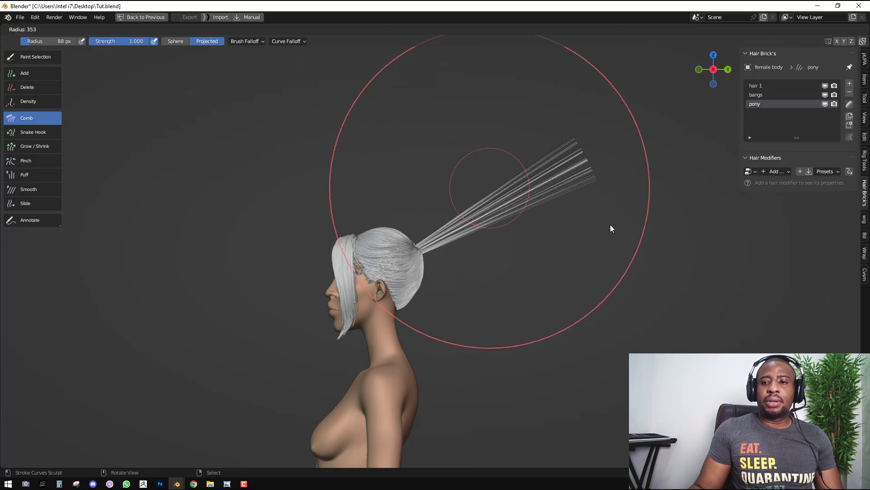
{"action": "left_click", "coordinate": [618, 229]}
{"action": "left_click", "coordinate": [837, 42]}
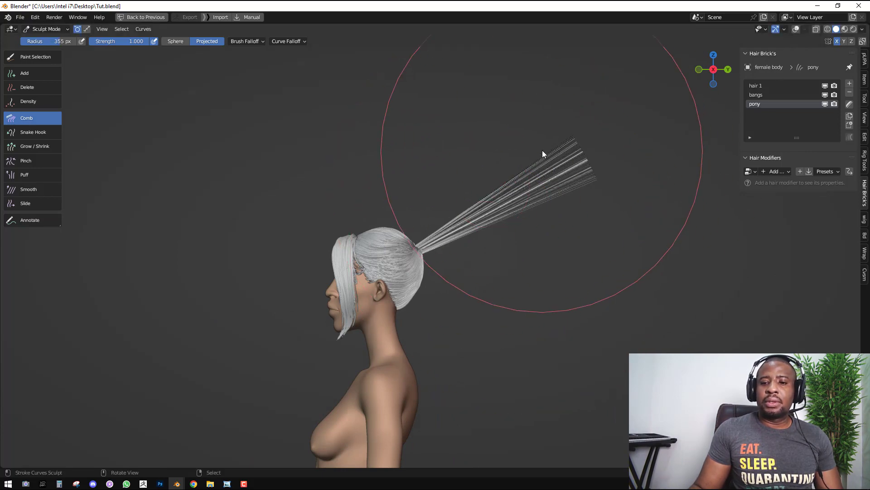
Comb the pony strands downward into an arching ponytail behind the head
{"action": "mouse_move", "coordinate": [543, 151]}
{"action": "left_mouse_down"}
{"action": "mouse_move", "coordinate": [602, 247]}
{"action": "mouse_move", "coordinate": [579, 274]}
{"action": "mouse_move", "coordinate": [572, 305]}
{"action": "left_mouse_up"}
{"action": "scroll", "coordinate": [572, 301], "scroll_direction": "up", "scroll_amount": 3}
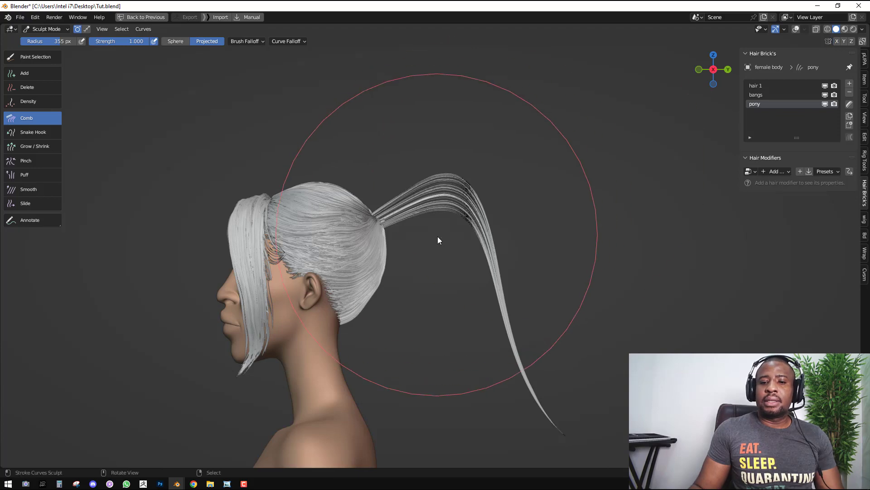
{"action": "mouse_move", "coordinate": [437, 236]}
{"action": "left_mouse_down"}
{"action": "mouse_move", "coordinate": [474, 301]}
{"action": "mouse_move", "coordinate": [479, 252]}
{"action": "left_mouse_up"}
{"action": "scroll", "coordinate": [480, 247], "scroll_direction": "up", "scroll_amount": 2}
{"action": "middle_click_drag", "start_coordinate": [483, 243], "coordinate": [479, 228], "text": "ctrl"}
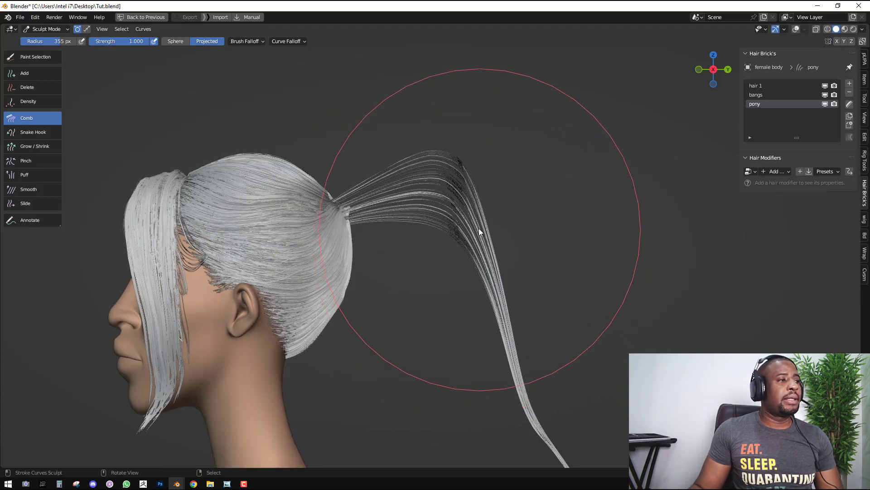
Comb the ponytail's upper bend closer to the head with a 289 px brush
{"action": "key", "text": "f"}
{"action": "left_click", "coordinate": [449, 230]}
{"action": "left_click_drag", "start_coordinate": [433, 240], "coordinate": [431, 230]}
{"action": "mouse_move", "coordinate": [467, 152]}
{"action": "left_mouse_down"}
{"action": "mouse_move", "coordinate": [485, 150]}
{"action": "mouse_move", "coordinate": [506, 265]}
{"action": "mouse_move", "coordinate": [406, 214]}
{"action": "left_mouse_up"}
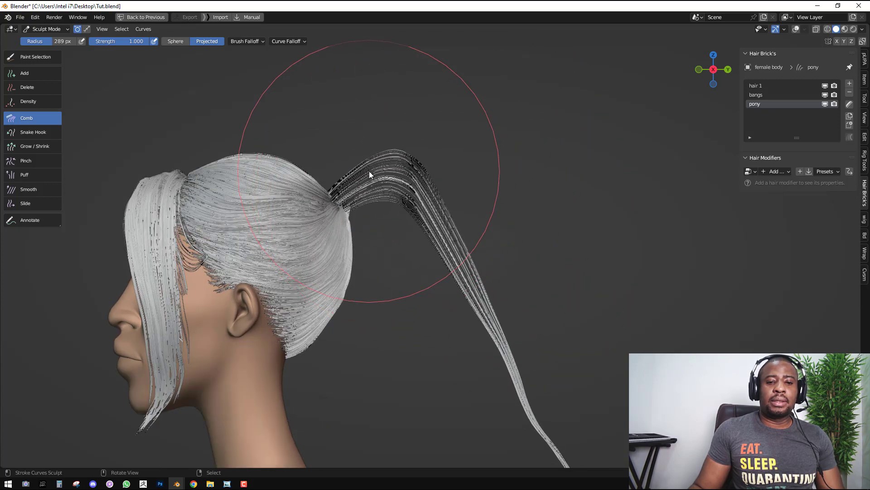
Comb the ponytail's upper bend closer to the head with the Comb brush reduced to a 168 px radius
{"action": "key", "text": "f"}
{"action": "left_click", "coordinate": [367, 186]}
{"action": "key", "text": "f"}
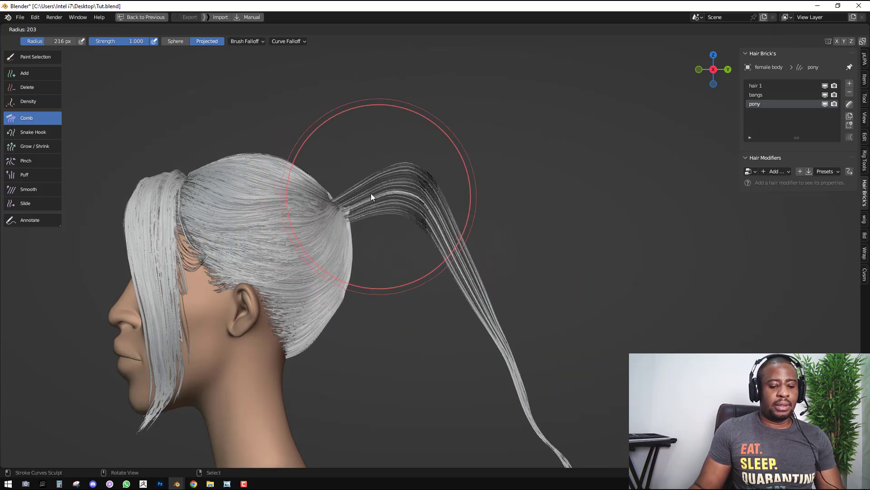
{"action": "left_click", "coordinate": [371, 193]}
{"action": "mouse_move", "coordinate": [385, 183]}
{"action": "left_mouse_down"}
{"action": "mouse_move", "coordinate": [370, 157]}
{"action": "mouse_move", "coordinate": [361, 179]}
{"action": "left_mouse_up"}
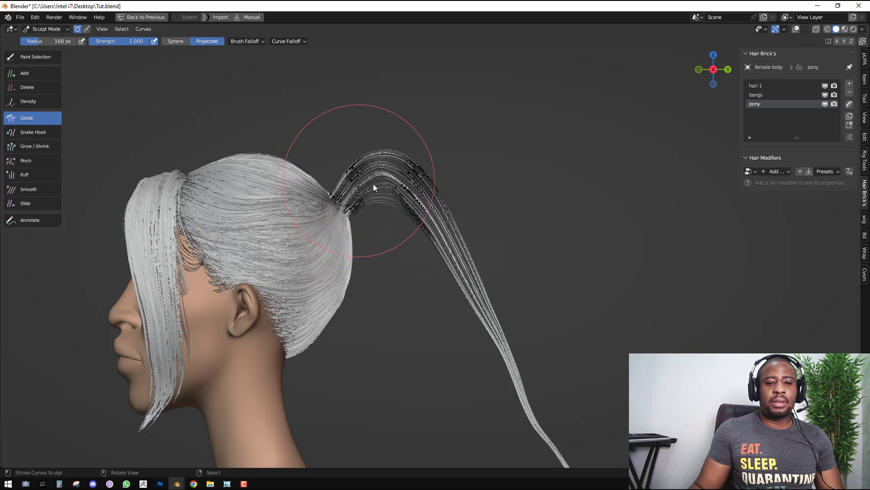
Comb the ponytail's arch upward in side view so it rises more steeply from the gathering point
{"action": "key", "text": "KP_1"}
{"action": "scroll", "coordinate": [409, 193], "scroll_direction": "down", "scroll_amount": 2}
{"action": "key", "text": "KP_3"}
{"action": "mouse_move", "coordinate": [380, 219]}
{"action": "left_mouse_down"}
{"action": "mouse_move", "coordinate": [412, 180]}
{"action": "mouse_move", "coordinate": [405, 195]}
{"action": "mouse_move", "coordinate": [409, 183]}
{"action": "mouse_move", "coordinate": [385, 181]}
{"action": "left_mouse_up"}
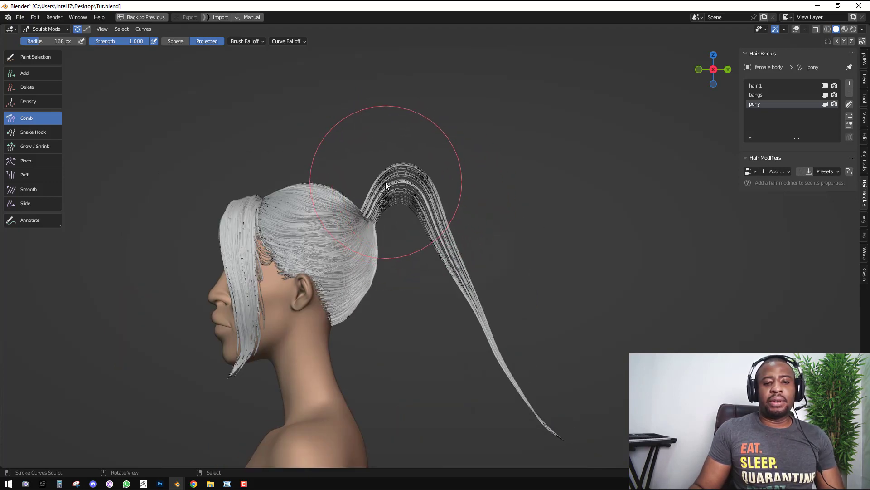
{"action": "scroll", "coordinate": [403, 221], "scroll_direction": "up", "scroll_amount": 2}
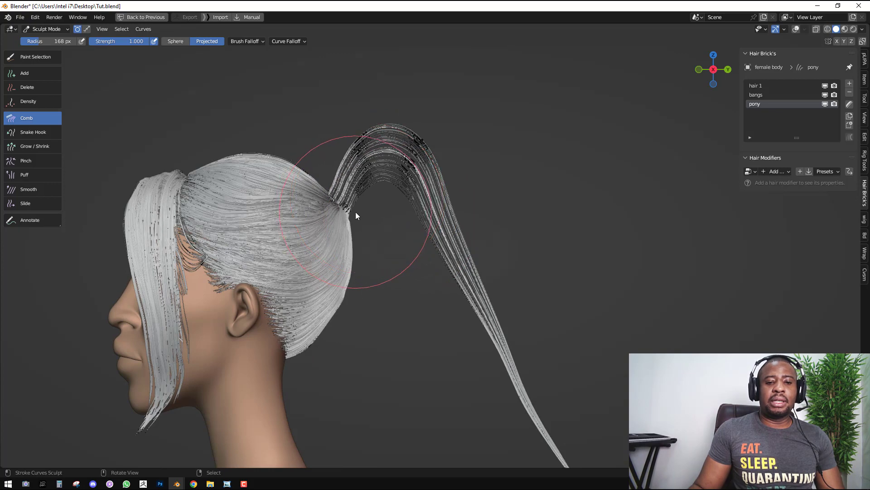
Comb the ponytail's trailing length toward the neck so it hangs nearly straight down behind the head
{"action": "scroll", "coordinate": [404, 218], "scroll_direction": "down", "scroll_amount": 2}
{"action": "scroll", "coordinate": [404, 218], "scroll_direction": "down", "scroll_amount": 1}
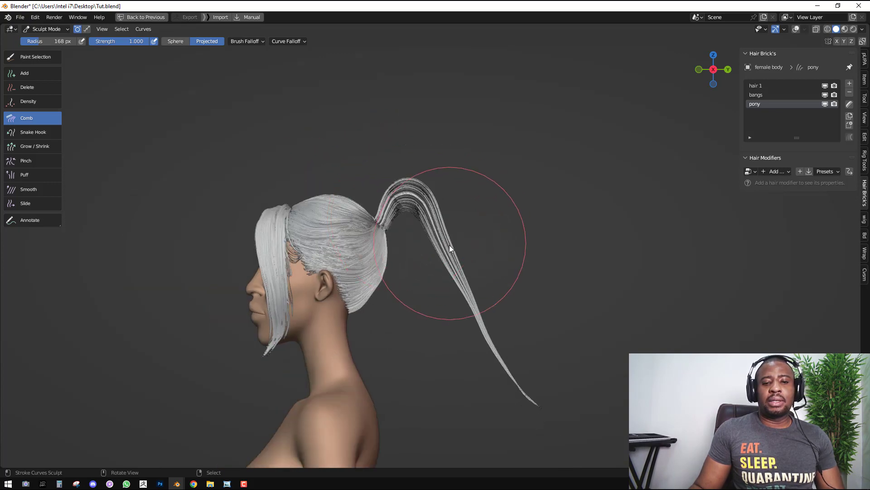
{"action": "middle_click_drag", "start_coordinate": [460, 326], "coordinate": [452, 288], "text": "shift"}
{"action": "scroll", "coordinate": [447, 232], "scroll_direction": "up", "scroll_amount": 1}
{"action": "mouse_move", "coordinate": [422, 233]}
{"action": "left_mouse_down"}
{"action": "mouse_move", "coordinate": [415, 247]}
{"action": "mouse_move", "coordinate": [411, 232]}
{"action": "mouse_move", "coordinate": [433, 214]}
{"action": "mouse_move", "coordinate": [480, 221]}
{"action": "mouse_move", "coordinate": [476, 317]}
{"action": "mouse_move", "coordinate": [489, 328]}
{"action": "left_mouse_up"}
{"action": "scroll", "coordinate": [467, 347], "scroll_direction": "down", "scroll_amount": 2}
{"action": "mouse_move", "coordinate": [445, 365]}
{"action": "left_mouse_down"}
{"action": "mouse_move", "coordinate": [453, 270]}
{"action": "mouse_move", "coordinate": [443, 258]}
{"action": "mouse_move", "coordinate": [433, 305]}
{"action": "mouse_move", "coordinate": [451, 219]}
{"action": "mouse_move", "coordinate": [439, 226]}
{"action": "mouse_move", "coordinate": [423, 160]}
{"action": "left_mouse_up"}
Comb the inner strands of the ponytail's bend slightly toward the gathering point with a 72 px brush
{"action": "middle_click_drag", "start_coordinate": [419, 200], "coordinate": [379, 295], "text": "shift"}
{"action": "scroll", "coordinate": [378, 295], "scroll_direction": "up", "scroll_amount": 2}
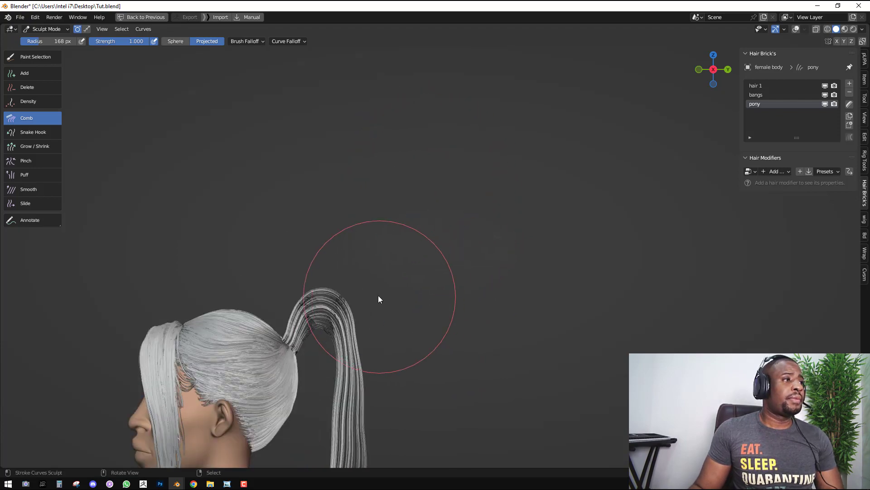
{"action": "key", "text": "f"}
{"action": "left_click", "coordinate": [333, 289]}
{"action": "mouse_move", "coordinate": [323, 325]}
{"action": "left_mouse_down"}
{"action": "mouse_move", "coordinate": [316, 322]}
{"action": "mouse_move", "coordinate": [313, 333]}
{"action": "left_mouse_up"}
Comb the front edge of the rising ponytail base inward with a 105 px brush
{"action": "scroll", "coordinate": [314, 333], "scroll_direction": "up", "scroll_amount": 1}
{"action": "key", "text": "f"}
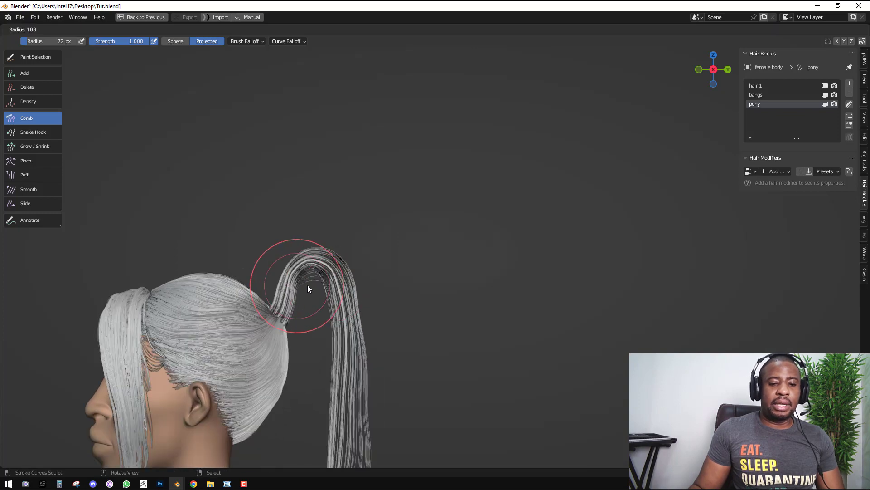
{"action": "left_click", "coordinate": [308, 285]}
{"action": "left_click_drag", "start_coordinate": [273, 268], "coordinate": [295, 274]}
Switch the pony hair curves to Edit Mode and deselect all their points
{"action": "scroll", "coordinate": [358, 299], "scroll_direction": "down", "scroll_amount": 3}
{"action": "middle_click_drag", "start_coordinate": [349, 321], "coordinate": [394, 284], "text": "shift"}
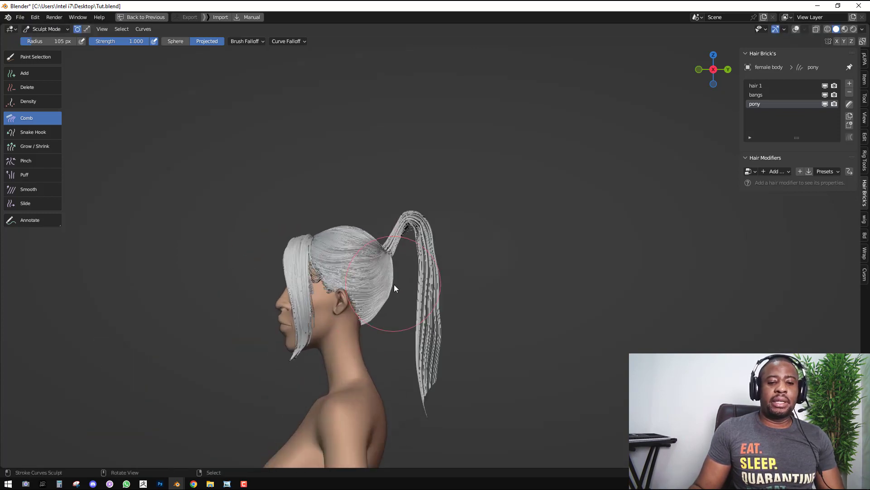
{"action": "scroll", "coordinate": [394, 284], "scroll_direction": "up", "scroll_amount": 2}
{"action": "key", "text": "ctrl+Tab"}
{"action": "key", "text": "Tab"}
{"action": "key", "text": "alt+a"}
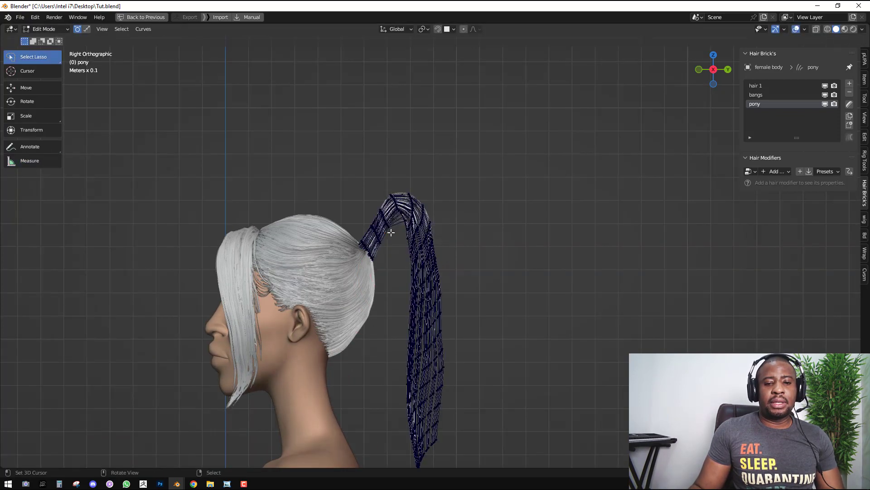
Lasso-select the ponytail's root section in see-through display, invert the selection, and restore the solid display
{"action": "mouse_move", "coordinate": [390, 205]}
{"action": "left_mouse_down"}
{"action": "mouse_move", "coordinate": [340, 286]}
{"action": "mouse_move", "coordinate": [389, 278]}
{"action": "left_mouse_up"}
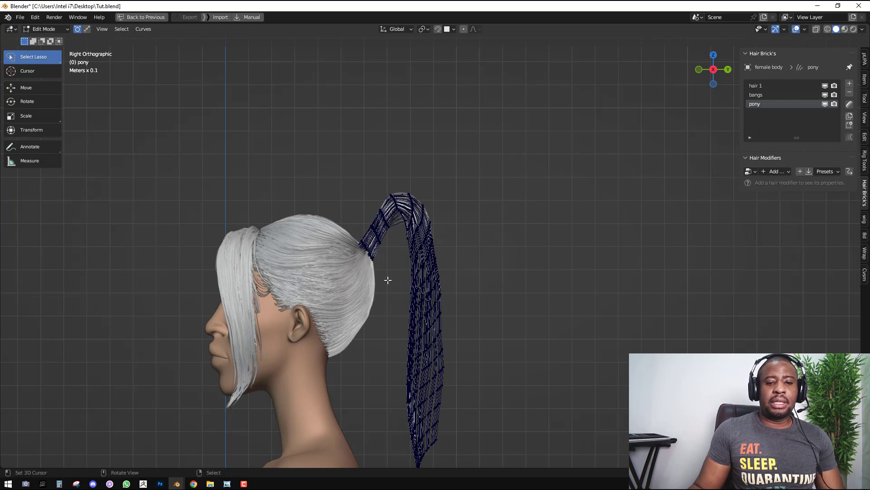
{"action": "key", "text": "alt+z"}
{"action": "mouse_move", "coordinate": [397, 226]}
{"action": "left_mouse_down"}
{"action": "mouse_move", "coordinate": [318, 339]}
{"action": "mouse_move", "coordinate": [375, 295]}
{"action": "left_mouse_up"}
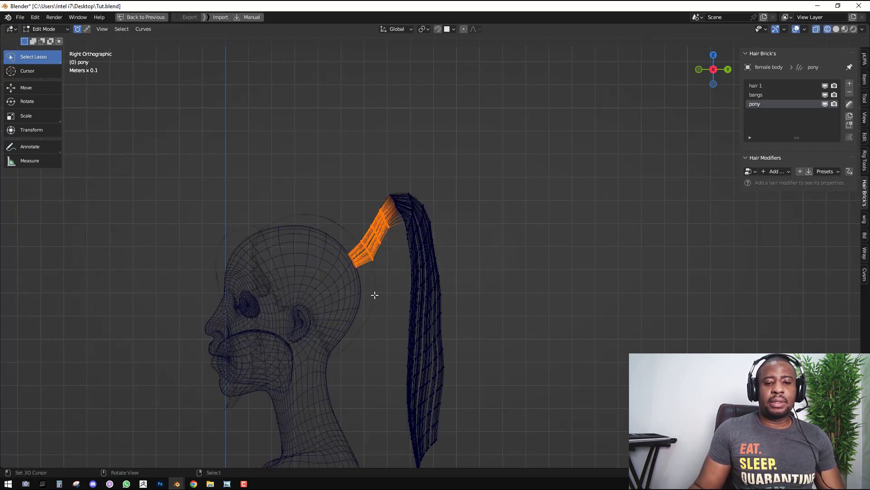
{"action": "key", "text": "ctrl+i"}
{"action": "key", "text": "alt+z"}
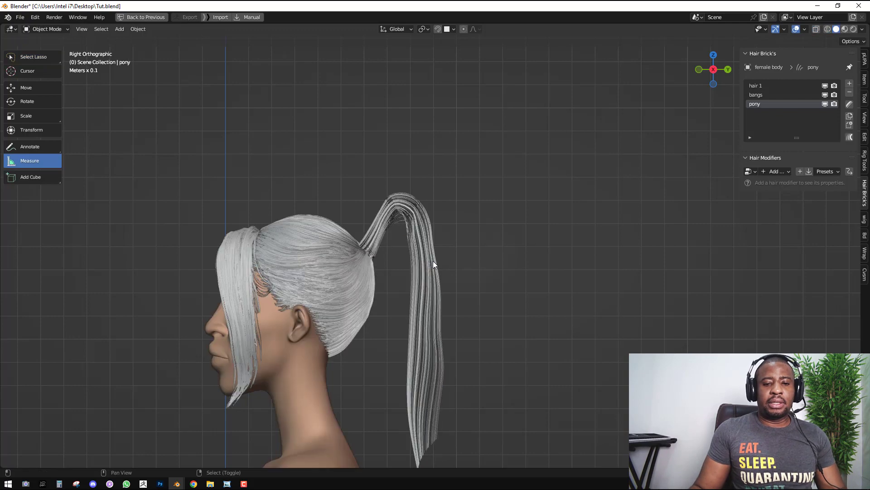
Put the ponytail in Sculpt Mode, set the Comb brush radius to 185 px, and comb its arch and length downward in side view
{"action": "key", "text": "ctrl+Tab"}
{"action": "left_click", "coordinate": [453, 350]}
{"action": "left_click_drag", "start_coordinate": [403, 205], "coordinate": [404, 218]}
{"action": "middle_click_drag", "start_coordinate": [431, 237], "coordinate": [421, 207], "text": "shift"}
{"action": "key", "text": "f"}
{"action": "left_click", "coordinate": [449, 209]}
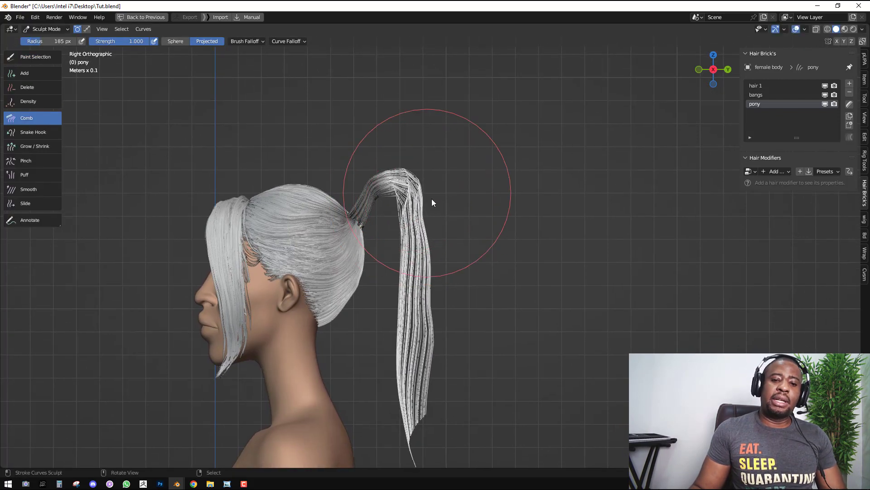
{"action": "left_click_drag", "start_coordinate": [431, 199], "coordinate": [439, 275]}
{"action": "scroll", "coordinate": [431, 263], "scroll_direction": "up", "scroll_amount": 1}
{"action": "left_click_drag", "start_coordinate": [410, 204], "coordinate": [408, 346]}
From the back view, comb the ponytail wider behind the head and gather its lower strands to a point
{"action": "scroll", "coordinate": [399, 319], "scroll_direction": "down", "scroll_amount": 3}
{"action": "key", "text": "ctrl+KP_1"}
{"action": "scroll", "coordinate": [455, 279], "scroll_direction": "up", "scroll_amount": 2}
{"action": "left_click_drag", "start_coordinate": [454, 279], "coordinate": [479, 300]}
{"action": "left_click_drag", "start_coordinate": [394, 291], "coordinate": [362, 334]}
{"action": "left_click_drag", "start_coordinate": [393, 255], "coordinate": [373, 289]}
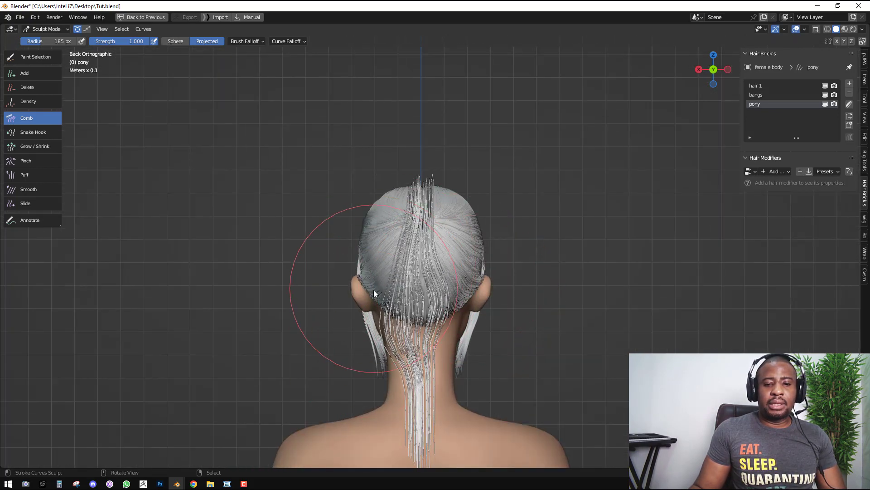
{"action": "middle_click_drag", "start_coordinate": [413, 320], "coordinate": [392, 251], "text": "shift"}
{"action": "mouse_move", "coordinate": [408, 276]}
{"action": "left_mouse_down"}
{"action": "mouse_move", "coordinate": [419, 300]}
{"action": "mouse_move", "coordinate": [416, 341]}
{"action": "left_mouse_up"}
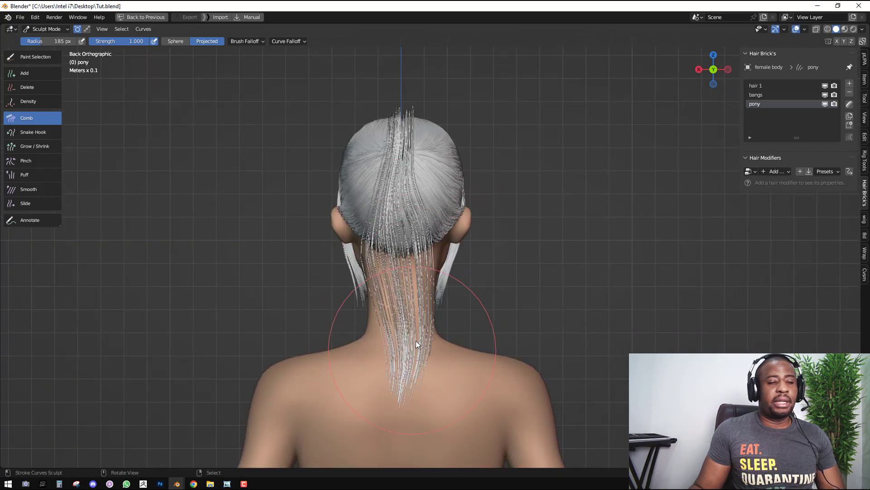
{"action": "middle_click_drag", "start_coordinate": [415, 341], "coordinate": [426, 285], "text": "shift"}
{"action": "left_click_drag", "start_coordinate": [461, 277], "coordinate": [445, 317]}
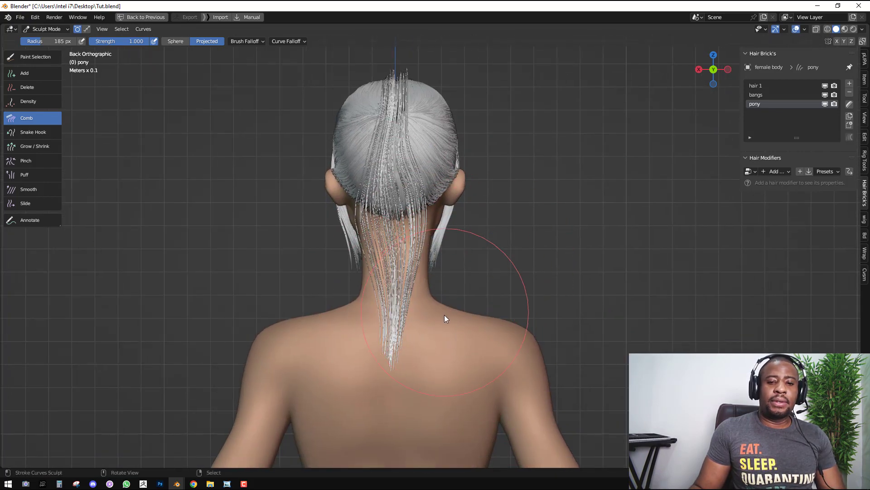
In the right side view, comb the ponytail's middle outward on both sides and bring its tips together
{"action": "key", "text": "KP_3"}
{"action": "scroll", "coordinate": [453, 263], "scroll_direction": "up", "scroll_amount": 2}
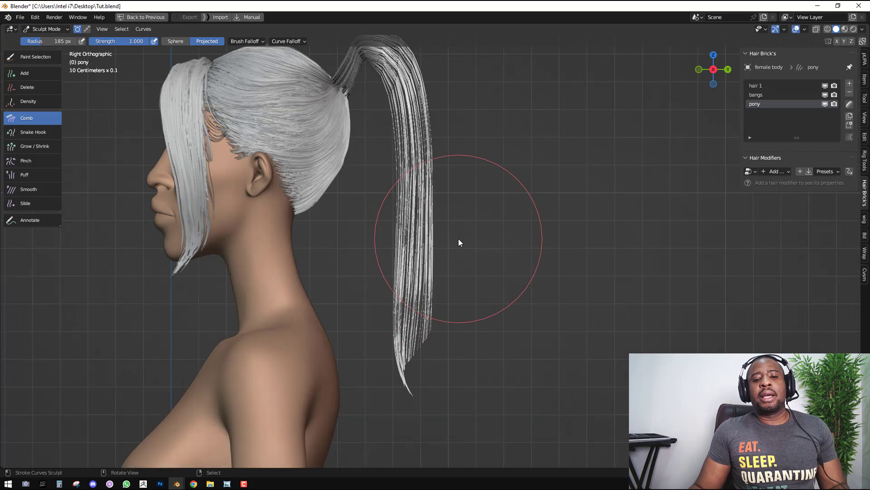
{"action": "mouse_move", "coordinate": [471, 231]}
{"action": "left_mouse_down"}
{"action": "mouse_move", "coordinate": [472, 281]}
{"action": "mouse_move", "coordinate": [492, 286]}
{"action": "left_mouse_up"}
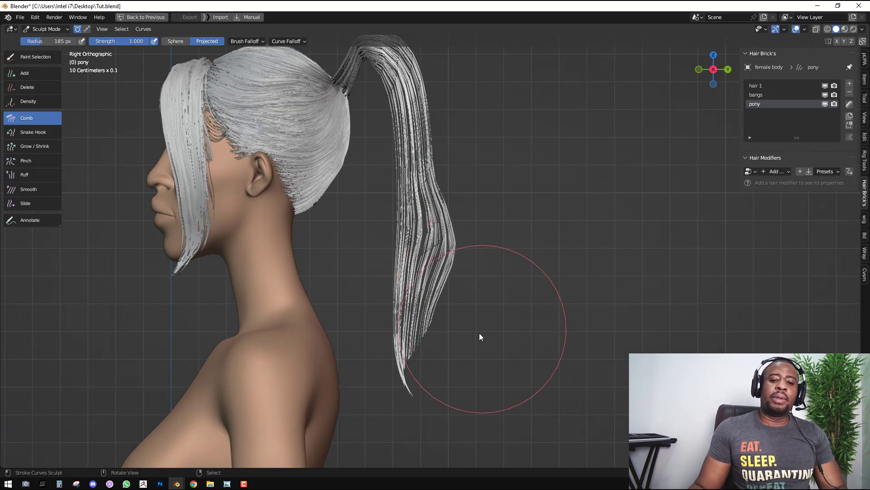
{"action": "left_click_drag", "start_coordinate": [384, 242], "coordinate": [366, 242]}
{"action": "left_click_drag", "start_coordinate": [376, 199], "coordinate": [364, 213]}
{"action": "mouse_move", "coordinate": [379, 156]}
{"action": "left_mouse_down"}
{"action": "mouse_move", "coordinate": [368, 304]}
{"action": "mouse_move", "coordinate": [390, 373]}
{"action": "left_mouse_up"}
{"action": "left_click_drag", "start_coordinate": [512, 329], "coordinate": [466, 375]}
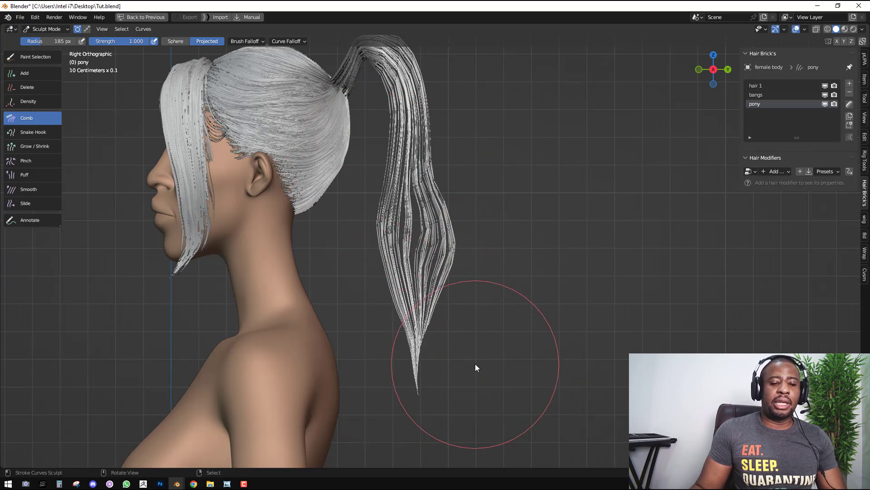
From the back view, comb the ponytail tips into a narrow point and save the file
{"action": "key", "text": "ctrl+KP_1"}
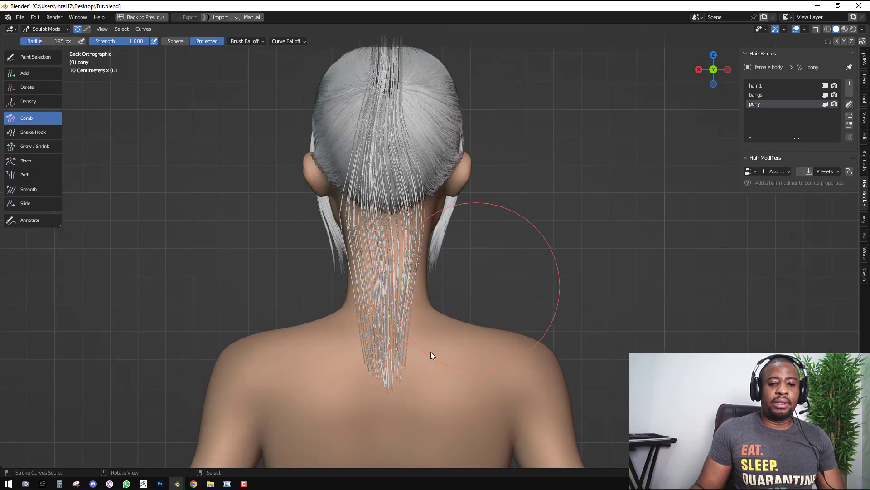
{"action": "left_click_drag", "start_coordinate": [430, 352], "coordinate": [455, 291]}
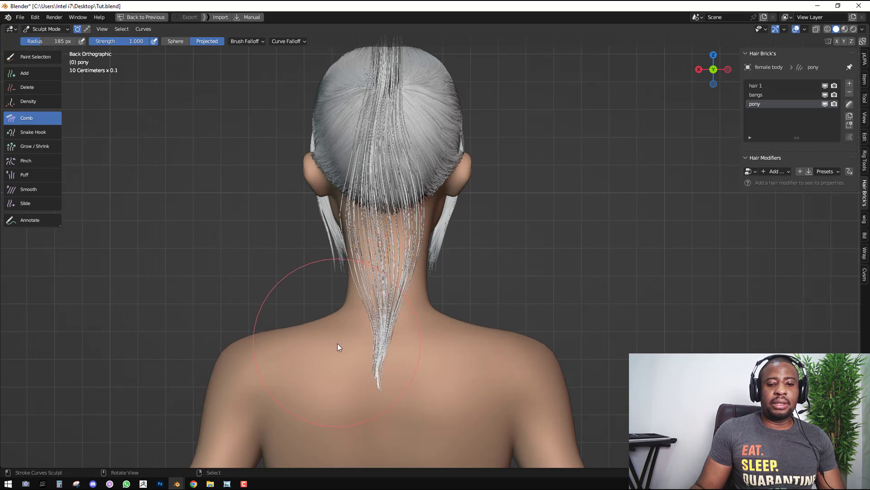
{"action": "scroll", "coordinate": [427, 277], "scroll_direction": "down", "scroll_amount": 3}
{"action": "middle_click_drag", "start_coordinate": [427, 277], "coordinate": [395, 276]}
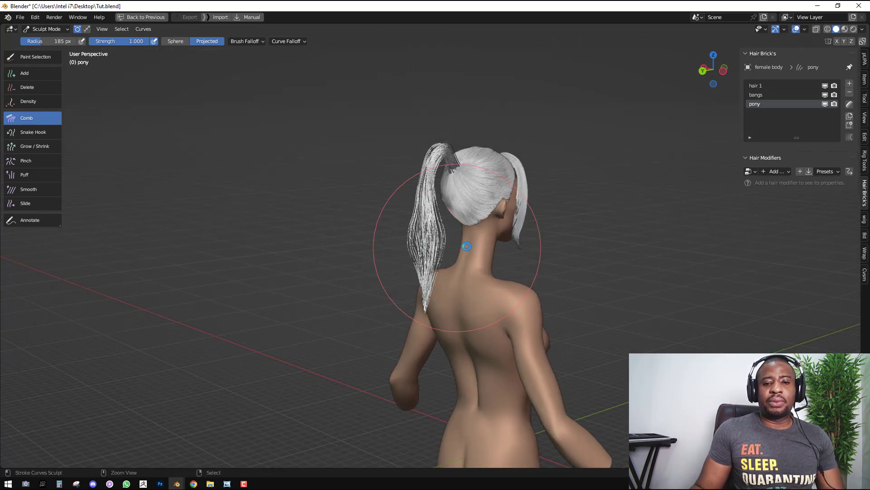
{"action": "key", "text": "ctrl+s"}
Comb the ponytail's upper arch from a rear three-quarter angle to reshape its curve near the root
{"action": "mouse_move", "coordinate": [490, 232]}
{"action": "middle_mouse_down"}
{"action": "mouse_move", "coordinate": [451, 233]}
{"action": "mouse_move", "coordinate": [465, 213]}
{"action": "middle_mouse_up"}
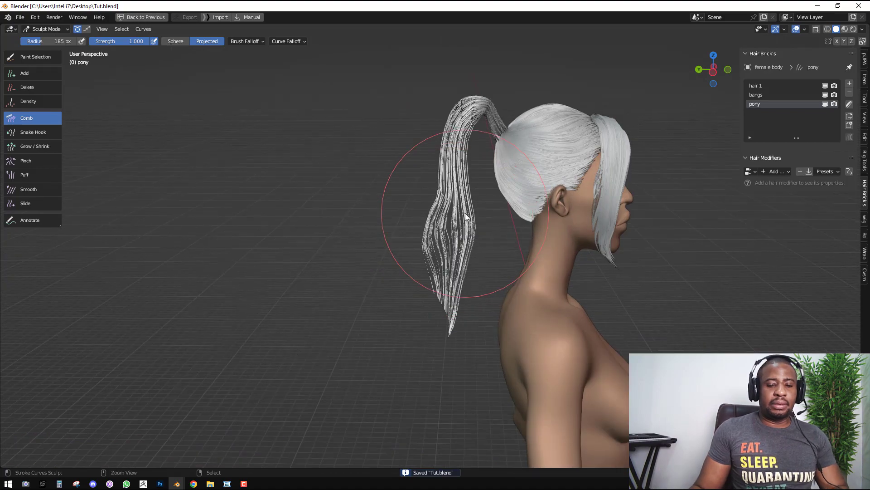
{"action": "scroll", "coordinate": [506, 137], "scroll_direction": "up", "scroll_amount": 1}
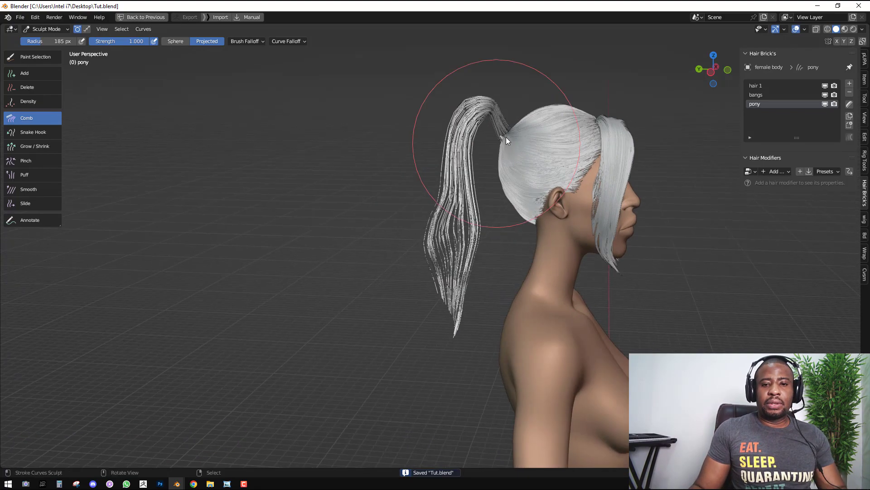
{"action": "left_click", "coordinate": [519, 105]}
{"action": "middle_click_drag", "start_coordinate": [511, 102], "coordinate": [491, 142], "text": "shift"}
{"action": "scroll", "coordinate": [487, 142], "scroll_direction": "up", "scroll_amount": 1}
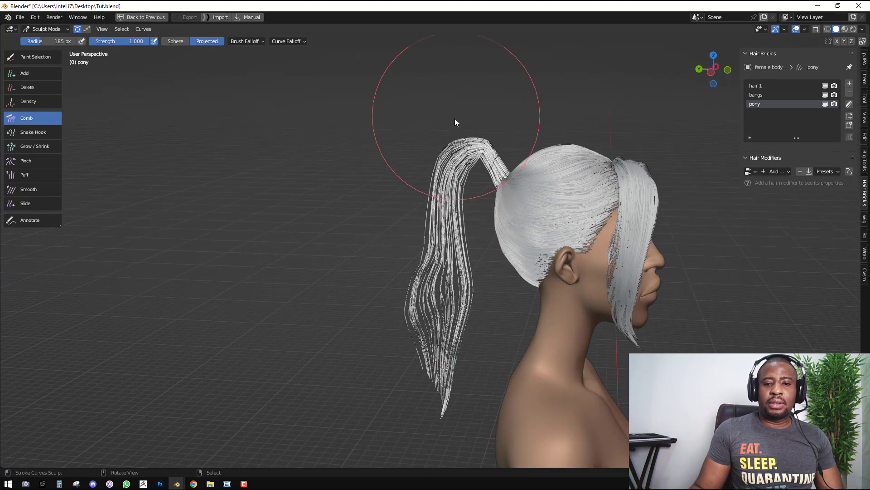
{"action": "scroll", "coordinate": [505, 102], "scroll_direction": "up", "scroll_amount": 1}
{"action": "mouse_move", "coordinate": [485, 85]}
{"action": "left_mouse_down"}
{"action": "mouse_move", "coordinate": [412, 122]}
{"action": "mouse_move", "coordinate": [410, 136]}
{"action": "mouse_move", "coordinate": [431, 134]}
{"action": "left_mouse_up"}
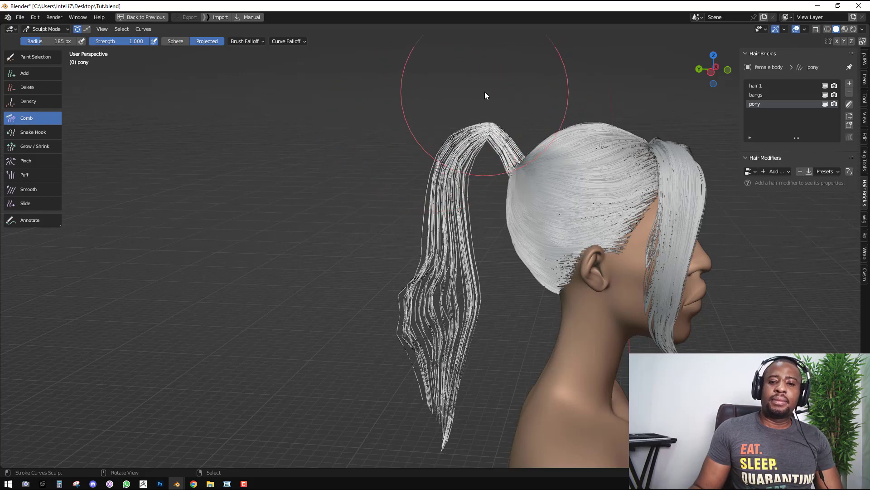
{"action": "left_click_drag", "start_coordinate": [483, 89], "coordinate": [472, 108]}
Switch the ponytail curves from sculpting to Edit Mode in the right side view
{"action": "key", "text": "KP_1"}
{"action": "scroll", "coordinate": [491, 124], "scroll_direction": "down", "scroll_amount": 2}
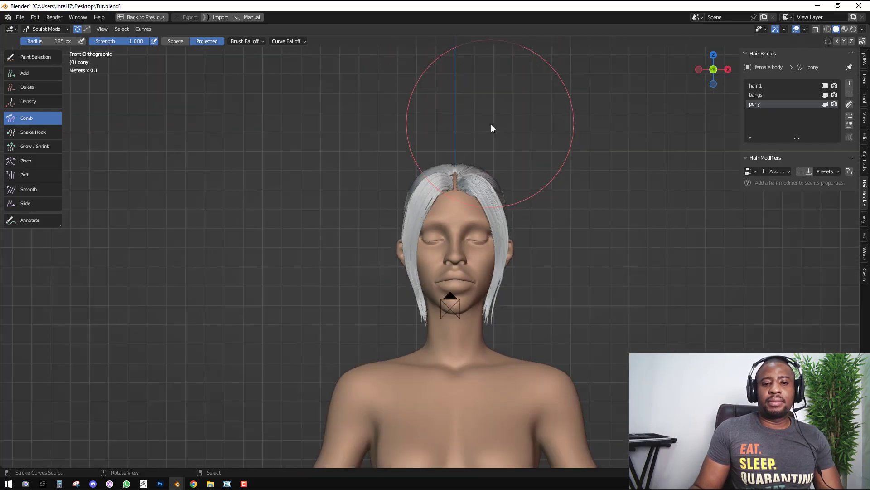
{"action": "key", "text": "KP_3"}
{"action": "key", "text": "ctrl+Tab"}
{"action": "left_click", "coordinate": [398, 165]}
{"action": "scroll", "coordinate": [422, 172], "scroll_direction": "up", "scroll_amount": 2}
{"action": "key", "text": "Tab"}
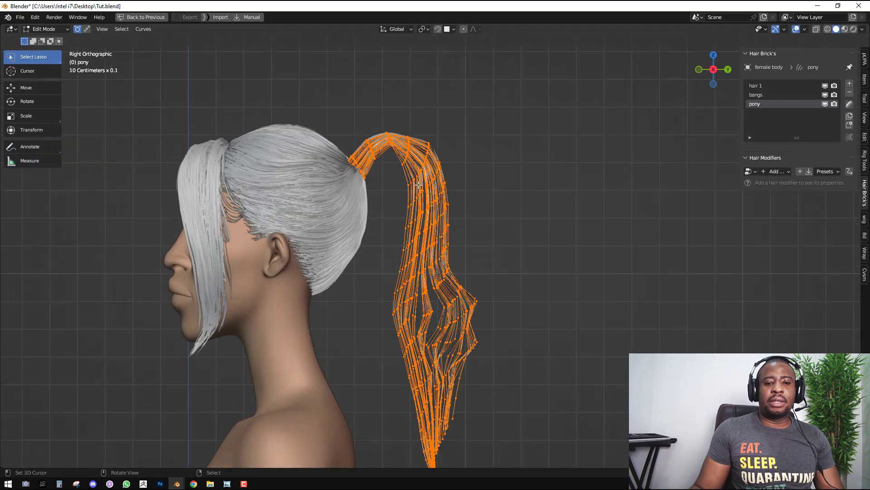
Try to rotate the whole ponytail outward and reposition it on the head in side view
{"action": "key", "text": "r"}
{"action": "left_click", "coordinate": [443, 141]}
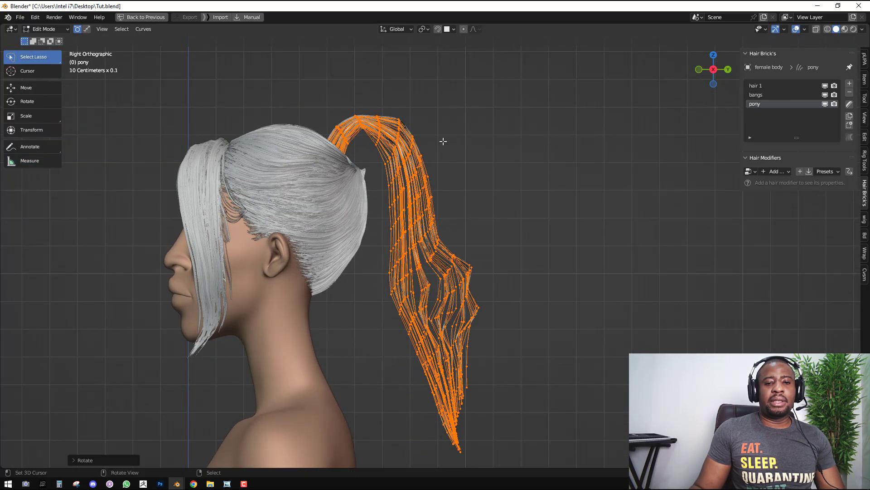
{"action": "key", "text": "g"}
{"action": "key", "text": "g"}
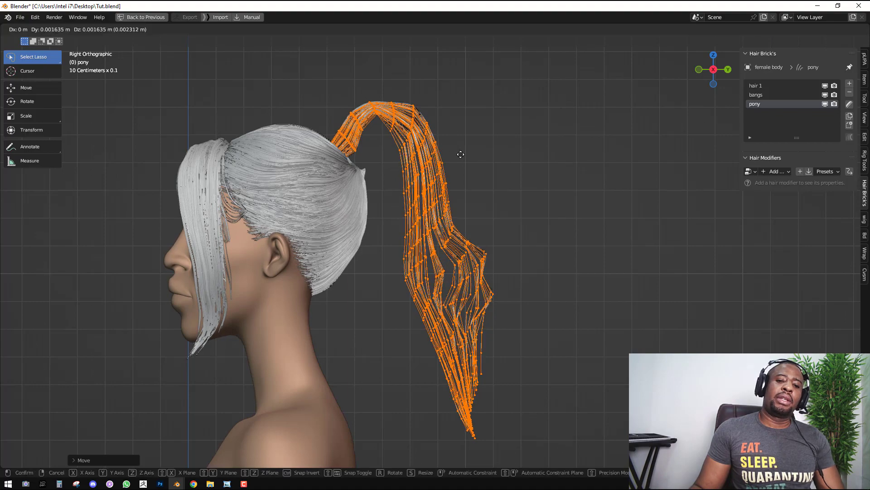
{"action": "left_click", "coordinate": [471, 163]}
{"action": "key", "text": "r"}
{"action": "left_click", "coordinate": [466, 162]}
Try to reposition the ponytail in front view and tilt it upward with a trackball rotation
{"action": "key", "text": "KP_1"}
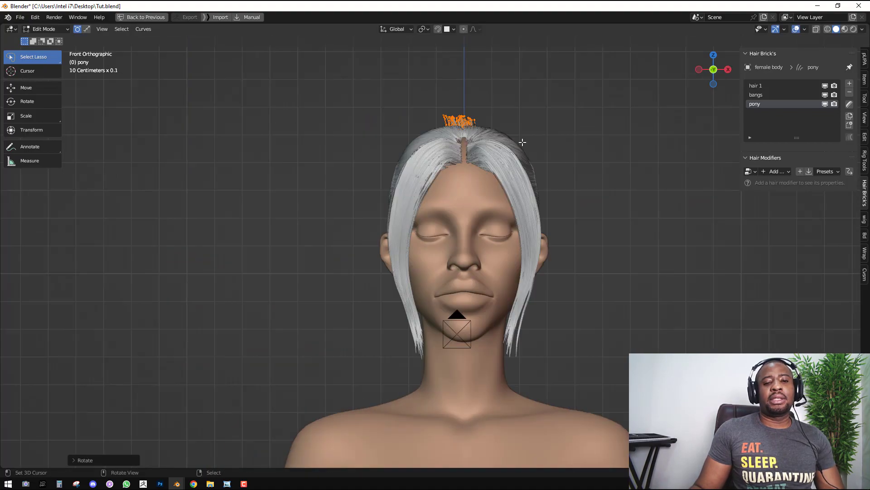
{"action": "key", "text": "g"}
{"action": "left_click", "coordinate": [504, 117]}
{"action": "key", "text": "r"}
{"action": "key", "text": "r"}
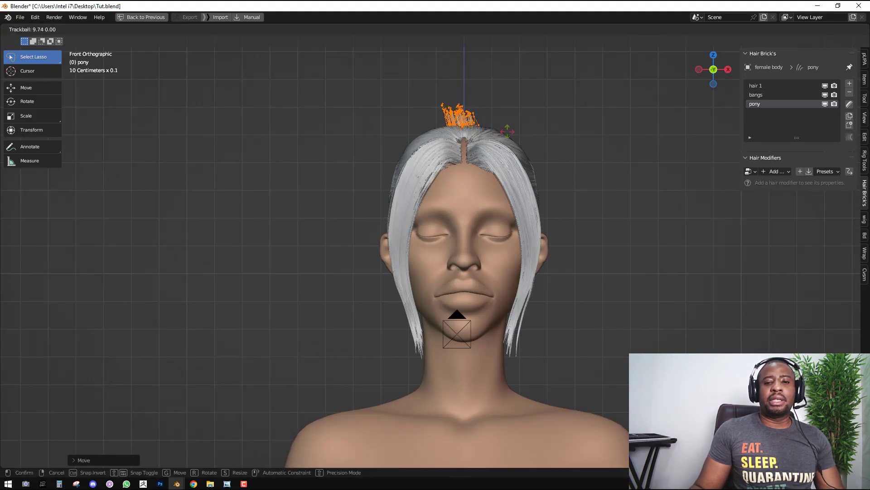
{"action": "left_click", "coordinate": [507, 131]}
Try to move and rotate the ponytail again in side view so its root meets the gathered hair
{"action": "key", "text": "KP_3"}
{"action": "key", "text": "g"}
{"action": "left_click", "coordinate": [414, 117]}
{"action": "key", "text": "r"}
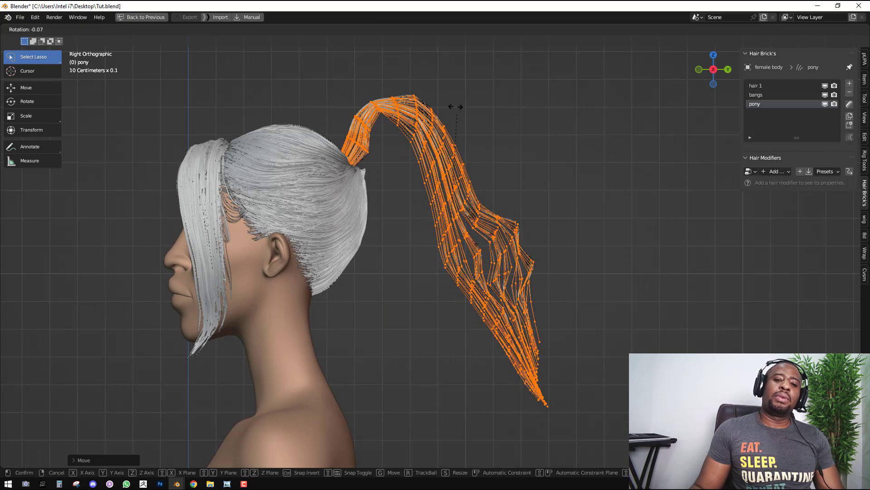
{"action": "left_click", "coordinate": [449, 109]}
{"action": "key", "text": "g"}
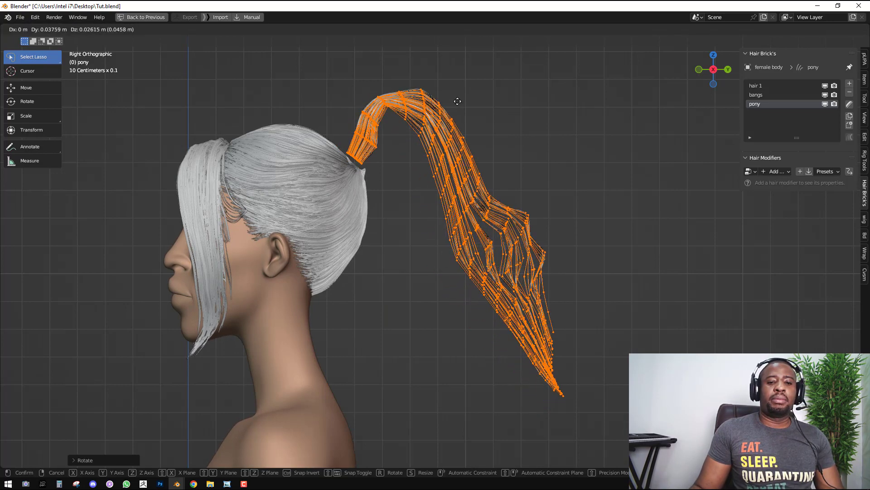
{"action": "left_click", "coordinate": [450, 109]}
Undo the recent moves and rotations of the ponytail and return to editing it in side view
{"action": "key", "text": "KP_1"}
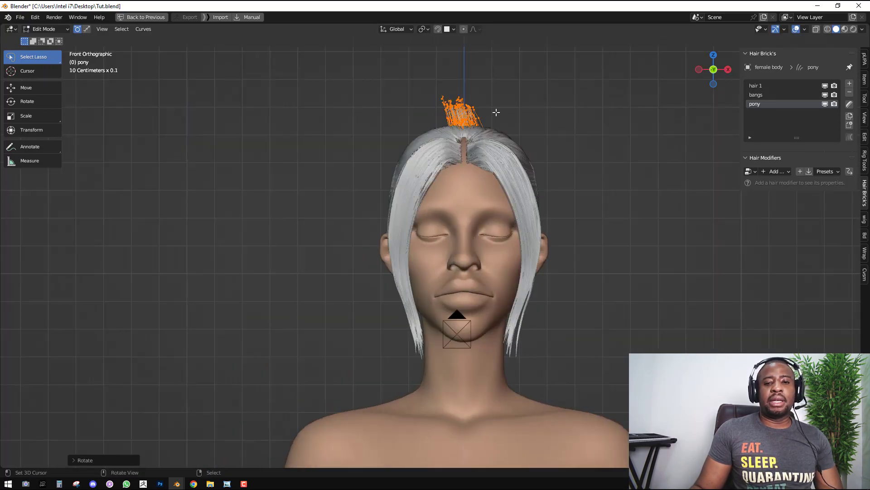
{"action": "key", "text": "ctrl+z"}
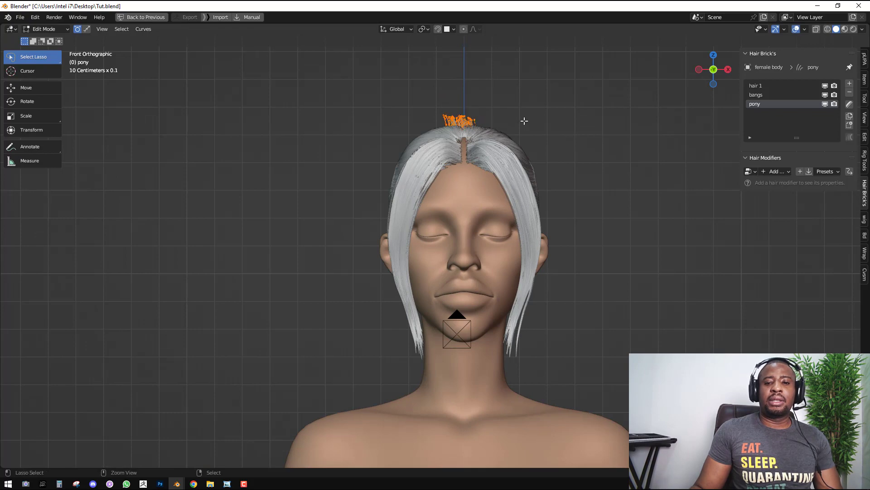
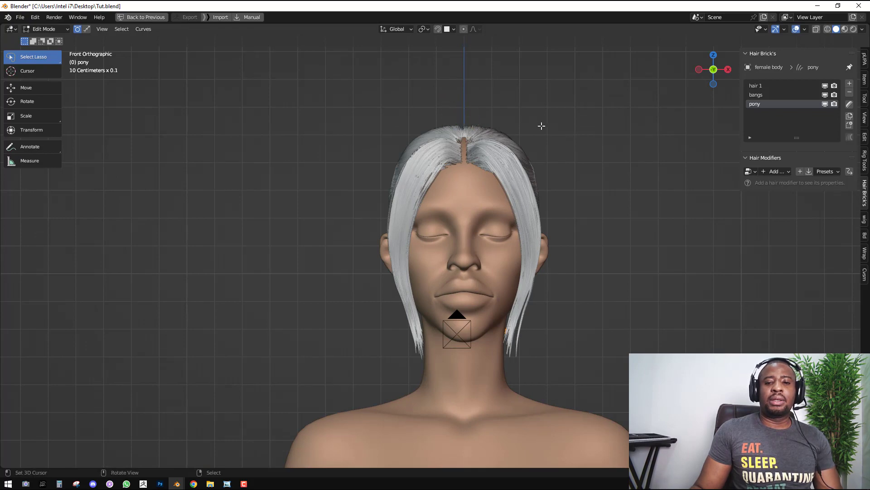
{"action": "key", "text": "KP_3"}
{"action": "key", "text": "ctrl+z"}
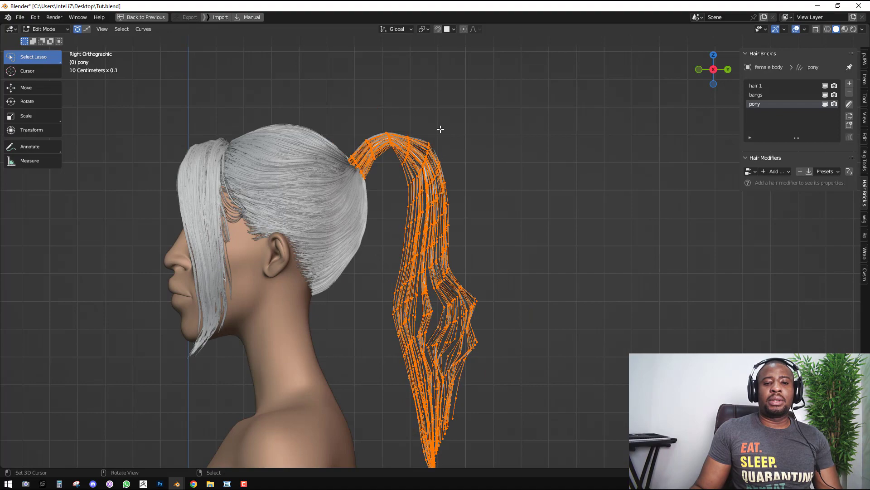
{"action": "key", "text": "KP_1"}
{"action": "key", "text": "KP_3"}
{"action": "key", "text": "Tab"}
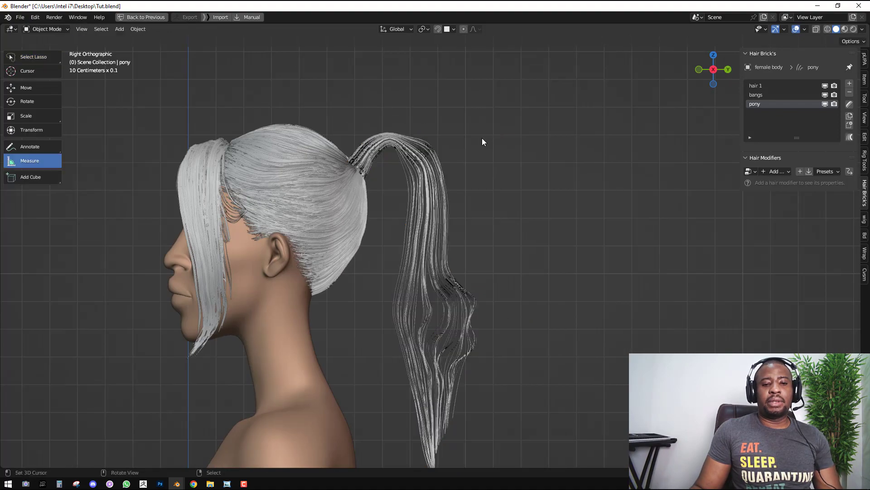
{"action": "key", "text": "Tab"}
Move the whole ponytail slightly upward against the back of the head and deselect all its points
{"action": "scroll", "coordinate": [423, 143], "scroll_direction": "up", "scroll_amount": 2}
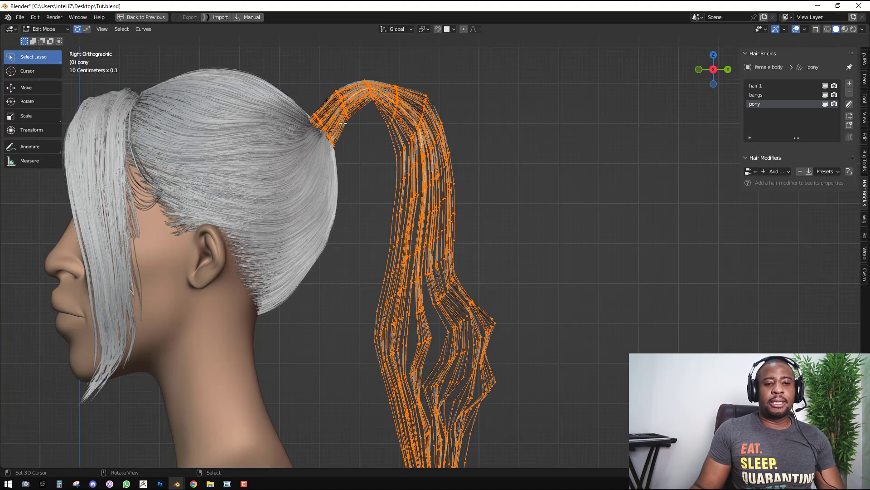
{"action": "key", "text": "g"}
{"action": "left_click", "coordinate": [344, 121]}
{"action": "key", "text": "alt+a"}
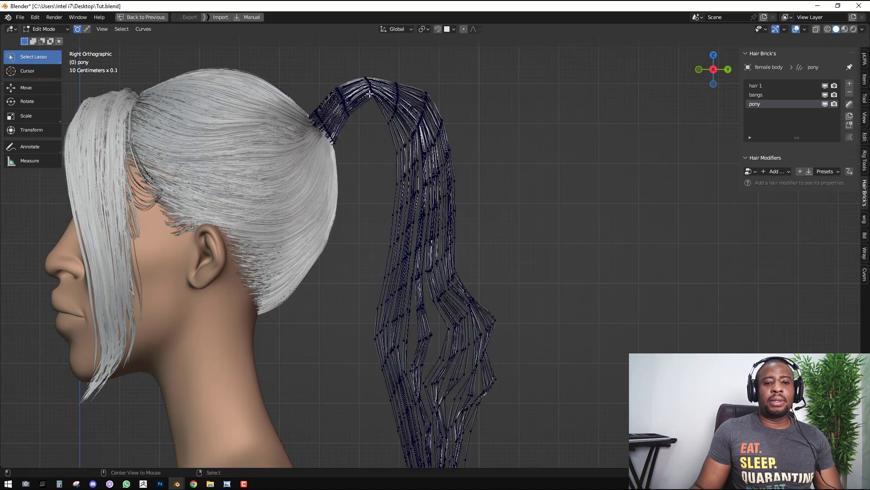
In wireframe display, select the control points at the ponytail's crest and move them upward
{"action": "left_click_drag", "start_coordinate": [371, 97], "coordinate": [365, 78]}
{"action": "key", "text": "shift+z"}
{"action": "key", "text": "c"}
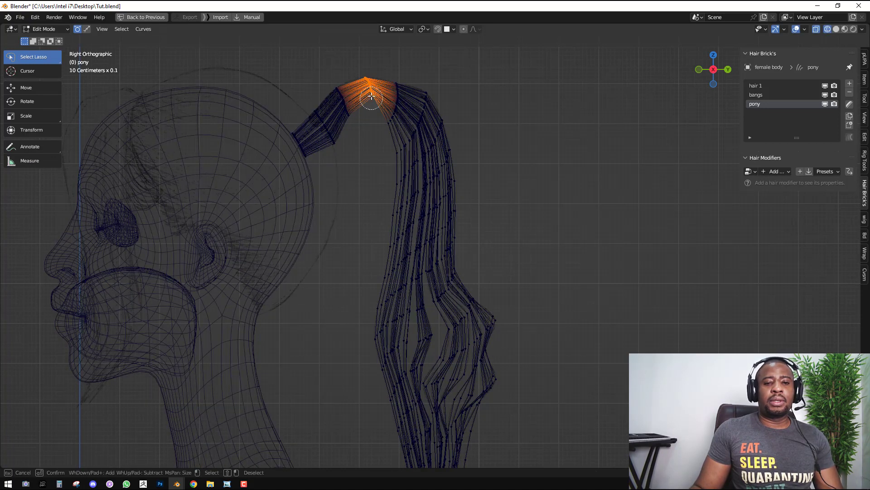
{"action": "key", "text": "g"}
{"action": "left_click", "coordinate": [370, 59]}
Circle-select the control points between the root and the crest and move them upward
{"action": "key", "text": "alt+a"}
{"action": "key", "text": "c"}
{"action": "left_click_drag", "start_coordinate": [350, 113], "coordinate": [340, 92]}
{"action": "right_click", "coordinate": [342, 96]}
{"action": "key", "text": "g"}
{"action": "left_click", "coordinate": [345, 68]}
Circle-select the control points just behind the ponytail's crest and move them upward to level the arch
{"action": "key", "text": "alt+a"}
{"action": "key", "text": "c"}
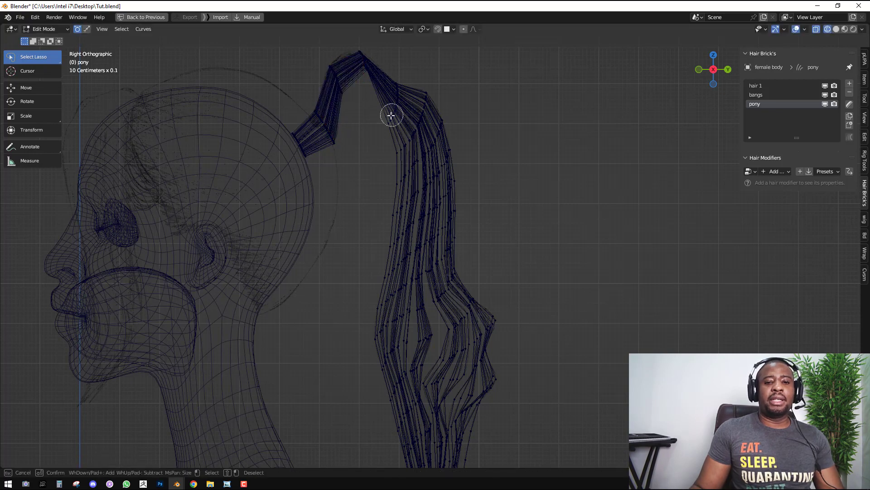
{"action": "left_click_drag", "start_coordinate": [390, 116], "coordinate": [398, 85]}
{"action": "right_click", "coordinate": [389, 114]}
{"action": "key", "text": "g"}
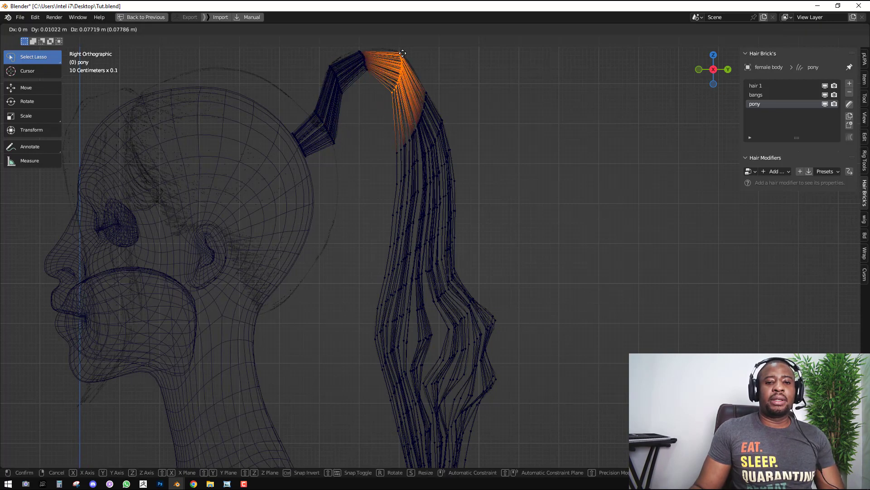
{"action": "left_click", "coordinate": [403, 53]}
Reselect the control points at the ponytail's rear bend and reposition them to widen and round the arch
{"action": "key", "text": "alt+a"}
{"action": "scroll", "coordinate": [407, 114], "scroll_direction": "down", "scroll_amount": 3}
{"action": "mouse_move", "coordinate": [413, 129]}
{"action": "left_mouse_down"}
{"action": "mouse_move", "coordinate": [544, 344]}
{"action": "mouse_move", "coordinate": [387, 414]}
{"action": "mouse_move", "coordinate": [393, 150]}
{"action": "mouse_move", "coordinate": [413, 134]}
{"action": "left_mouse_up"}
{"action": "key", "text": "g"}
{"action": "left_click", "coordinate": [456, 225]}
{"action": "key", "text": "alt+a"}
{"action": "right_click", "coordinate": [414, 134]}
{"action": "scroll", "coordinate": [412, 132], "scroll_direction": "up", "scroll_amount": 2}
{"action": "key", "text": "g"}
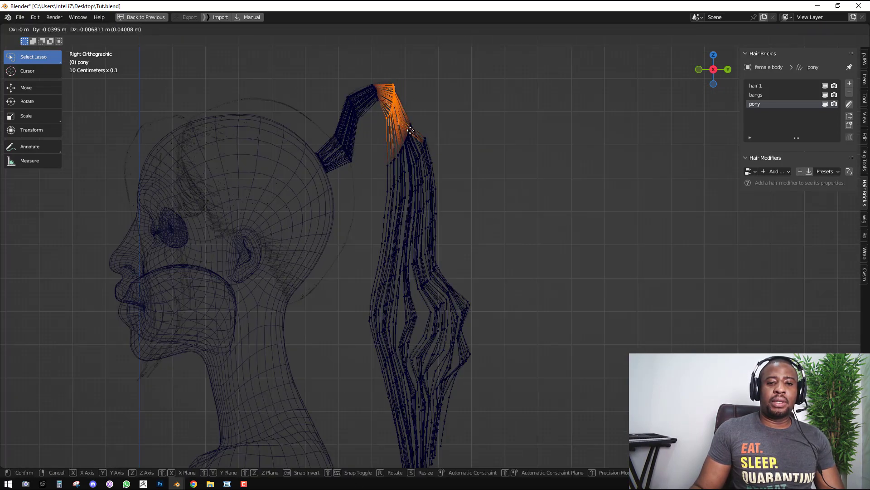
{"action": "left_click", "coordinate": [418, 128]}
{"action": "key", "text": "c"}
{"action": "right_click", "coordinate": [416, 127]}
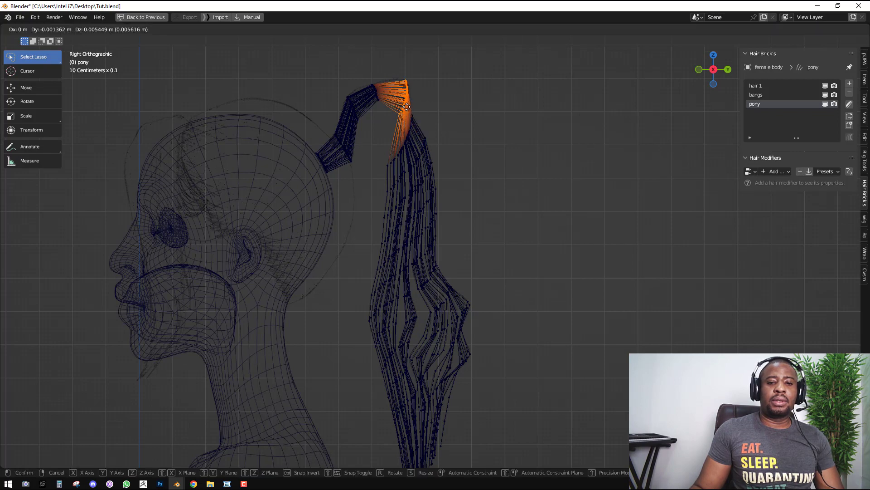
Leave point editing, restore the solid display and enter Sculpt Mode on the pony hair
{"action": "key", "text": "Tab"}
{"action": "middle_click_drag", "start_coordinate": [422, 111], "coordinate": [488, 151]}
{"action": "scroll", "coordinate": [467, 127], "scroll_direction": "down", "scroll_amount": 2}
{"action": "key", "text": "shift+z"}
{"action": "scroll", "coordinate": [491, 142], "scroll_direction": "up", "scroll_amount": 2}
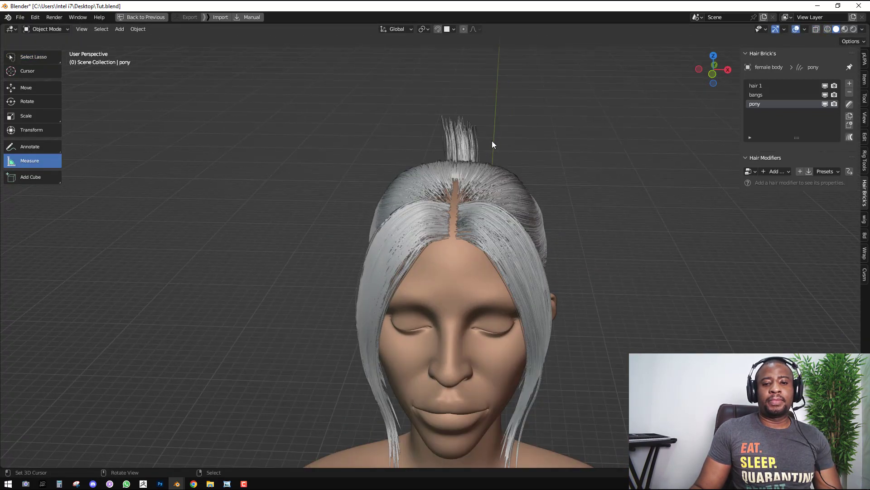
{"action": "left_click", "coordinate": [850, 105]}
In side view, comb the ponytail's crest and the inner strands beneath it into a smoother arch
{"action": "scroll", "coordinate": [458, 96], "scroll_direction": "up", "scroll_amount": 3}
{"action": "middle_click_drag", "start_coordinate": [534, 90], "coordinate": [481, 194]}
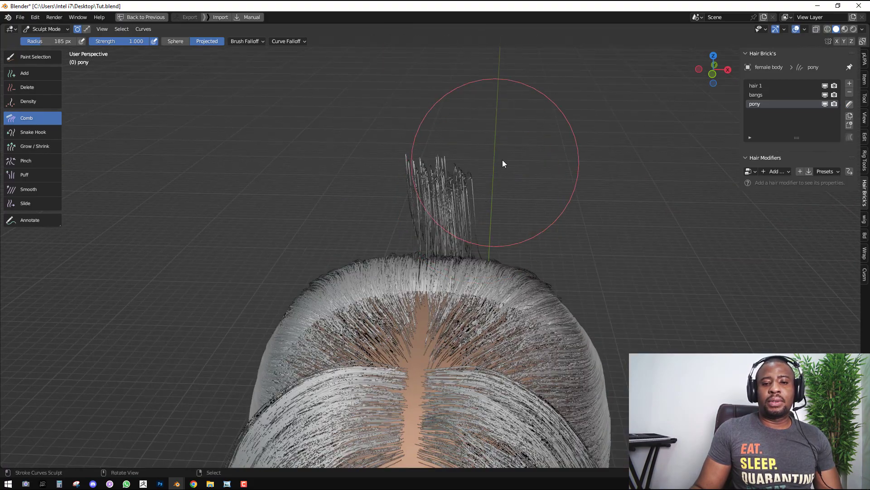
{"action": "key", "text": "KP_1"}
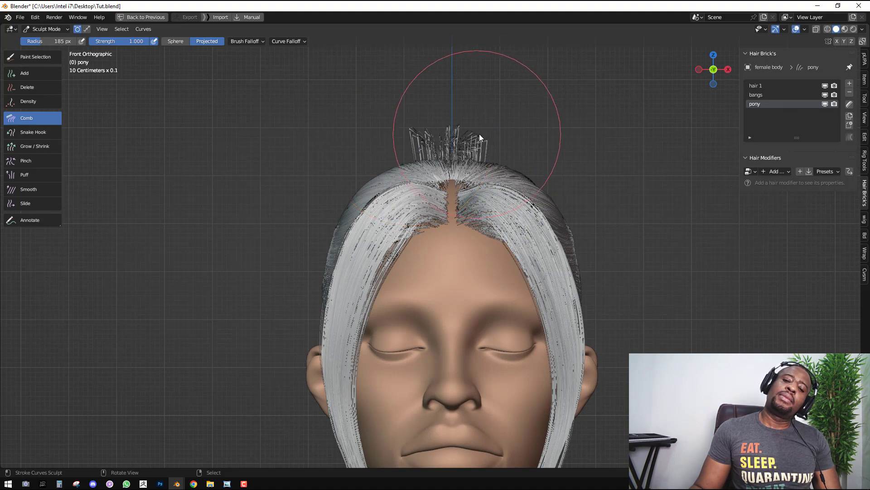
{"action": "key", "text": "KP_3"}
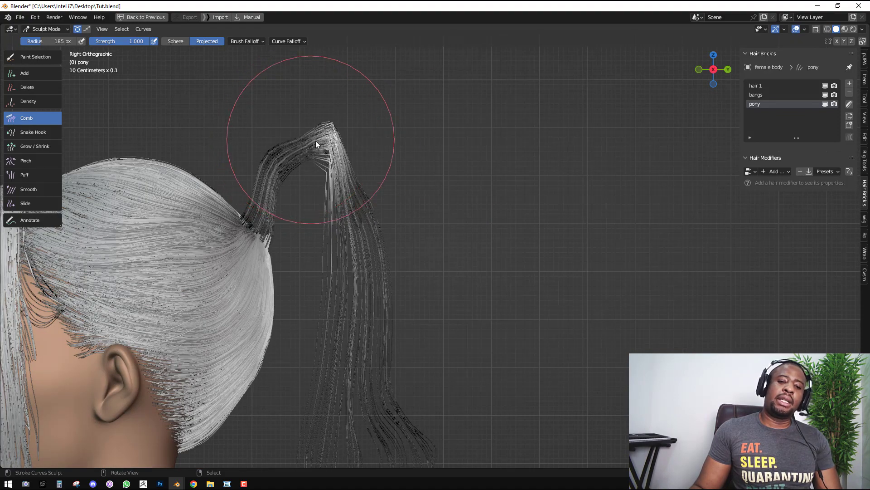
{"action": "mouse_move", "coordinate": [345, 148]}
{"action": "left_mouse_down"}
{"action": "mouse_move", "coordinate": [316, 153]}
{"action": "mouse_move", "coordinate": [282, 139]}
{"action": "left_mouse_up"}
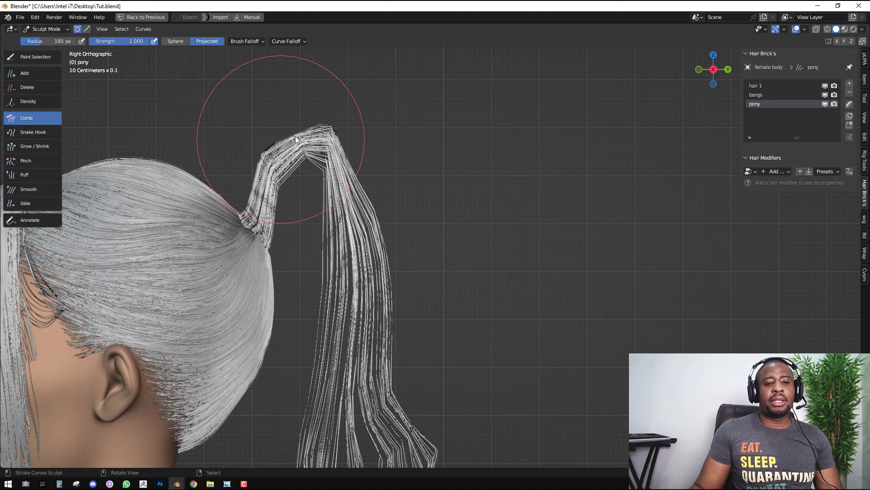
{"action": "scroll", "coordinate": [299, 136], "scroll_direction": "up", "scroll_amount": 3}
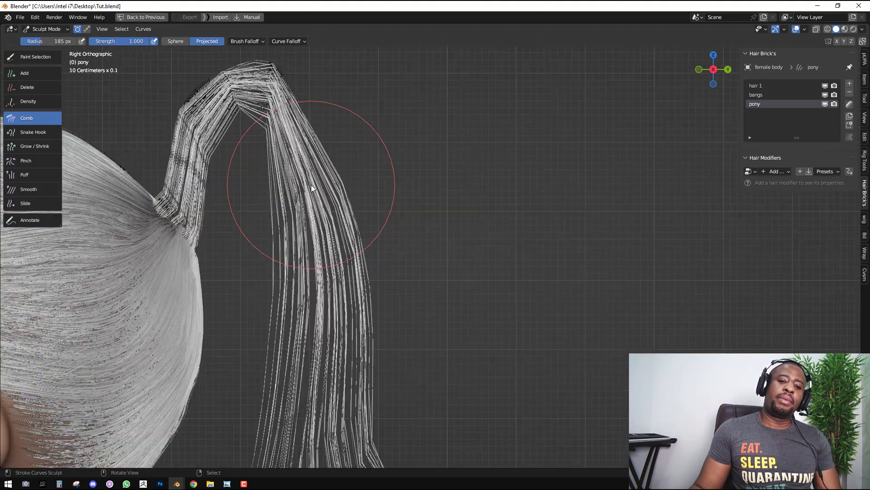
{"action": "mouse_move", "coordinate": [250, 140]}
{"action": "left_mouse_down"}
{"action": "mouse_move", "coordinate": [244, 154]}
{"action": "mouse_move", "coordinate": [222, 124]}
{"action": "mouse_move", "coordinate": [246, 131]}
{"action": "mouse_move", "coordinate": [248, 148]}
{"action": "mouse_move", "coordinate": [246, 141]}
{"action": "left_mouse_up"}
{"action": "scroll", "coordinate": [254, 148], "scroll_direction": "down", "scroll_amount": 4}
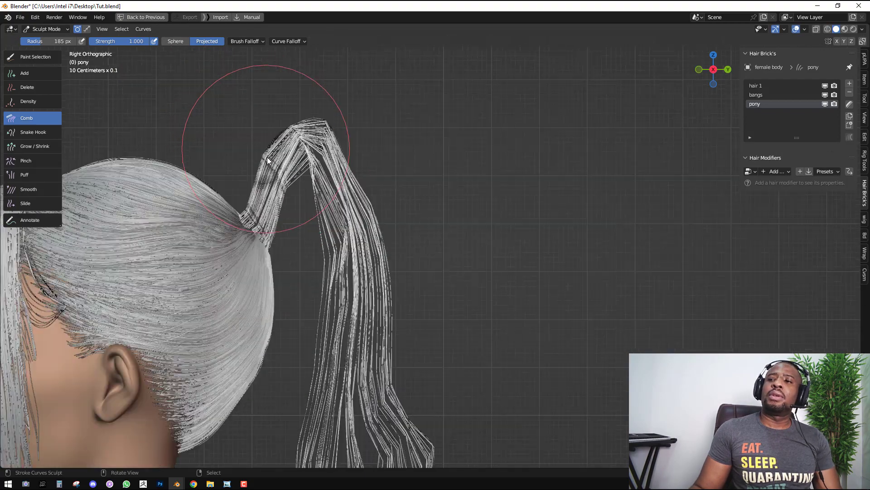
Reduce the Comb radius to 97 px and comb the strands just behind the ponytail's crest in side view
{"action": "mouse_move", "coordinate": [267, 157]}
{"action": "middle_mouse_down"}
{"action": "mouse_move", "coordinate": [328, 220]}
{"action": "mouse_move", "coordinate": [415, 232]}
{"action": "middle_mouse_up"}
{"action": "key", "text": "KP_1"}
{"action": "scroll", "coordinate": [499, 181], "scroll_direction": "up", "scroll_amount": 5}
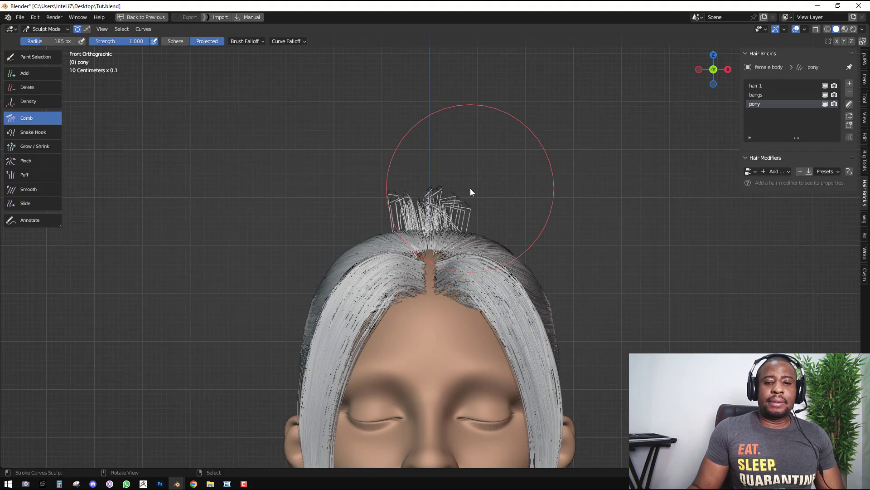
{"action": "scroll", "coordinate": [469, 188], "scroll_direction": "up", "scroll_amount": 3}
{"action": "key", "text": "f"}
{"action": "left_click", "coordinate": [436, 168]}
{"action": "key", "text": "KP_3"}
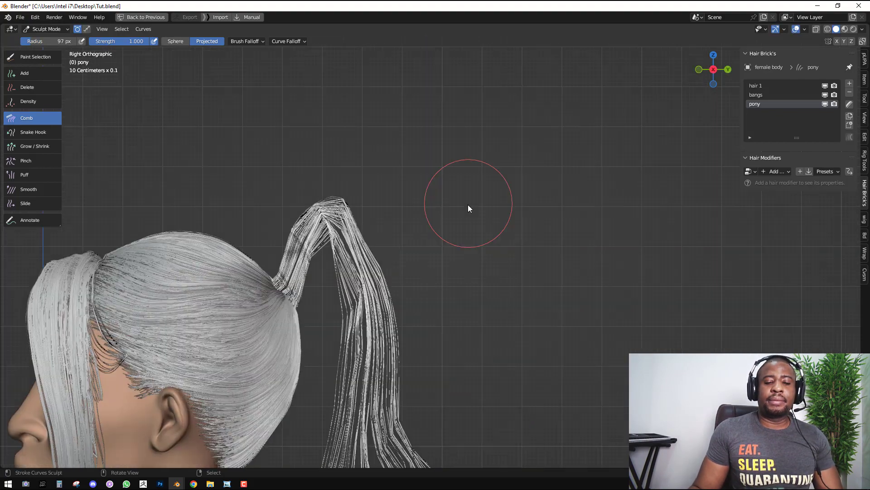
{"action": "scroll", "coordinate": [317, 233], "scroll_direction": "down", "scroll_amount": 2}
{"action": "mouse_move", "coordinate": [364, 249]}
{"action": "left_mouse_down"}
{"action": "mouse_move", "coordinate": [378, 244]}
{"action": "mouse_move", "coordinate": [366, 238]}
{"action": "left_mouse_up"}
Set the Comb radius to 172 px, check the ponytail in Object Mode, and comb its crest again in side view
{"action": "key", "text": "f"}
{"action": "left_click", "coordinate": [386, 233]}
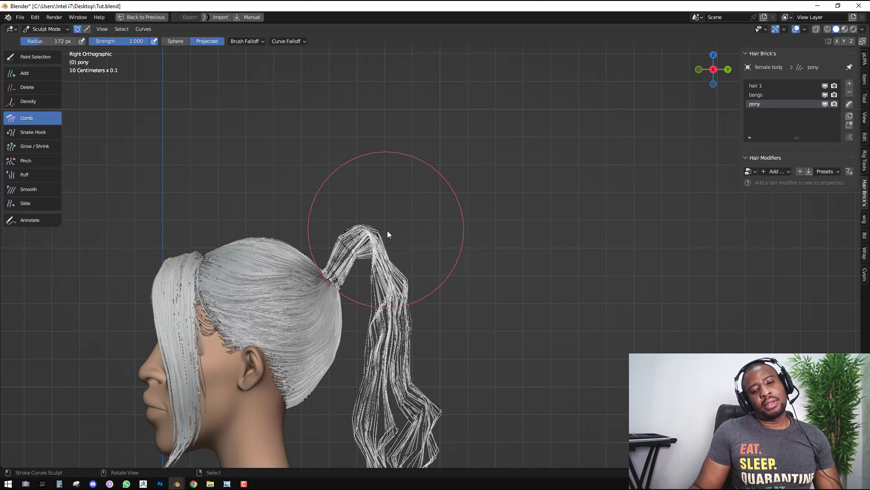
{"action": "mouse_move", "coordinate": [394, 233]}
{"action": "middle_mouse_down"}
{"action": "mouse_move", "coordinate": [369, 268]}
{"action": "mouse_move", "coordinate": [494, 271]}
{"action": "mouse_move", "coordinate": [471, 229]}
{"action": "mouse_move", "coordinate": [443, 231]}
{"action": "middle_mouse_up"}
{"action": "key", "text": "ctrl+Tab"}
{"action": "left_click", "coordinate": [396, 277]}
{"action": "scroll", "coordinate": [471, 228], "scroll_direction": "up", "scroll_amount": 2}
{"action": "key", "text": "ctrl+Tab"}
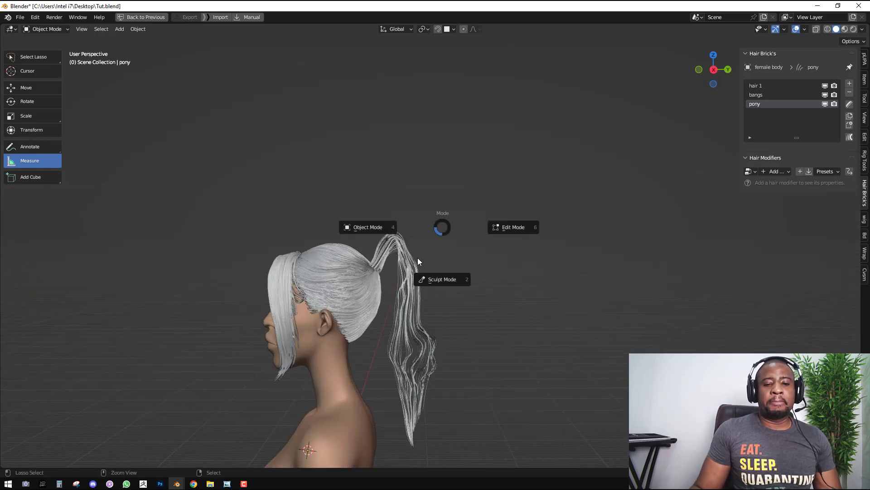
{"action": "left_click", "coordinate": [419, 261]}
{"action": "key", "text": "KP_3"}
{"action": "left_click_drag", "start_coordinate": [390, 241], "coordinate": [382, 238]}
{"action": "middle_click_drag", "start_coordinate": [381, 238], "coordinate": [382, 144], "text": "shift"}
Set the Comb radius to 232 px, hide the viewport overlays and comb the ponytail's hanging length and crest
{"action": "key", "text": "f"}
{"action": "left_click", "coordinate": [438, 221]}
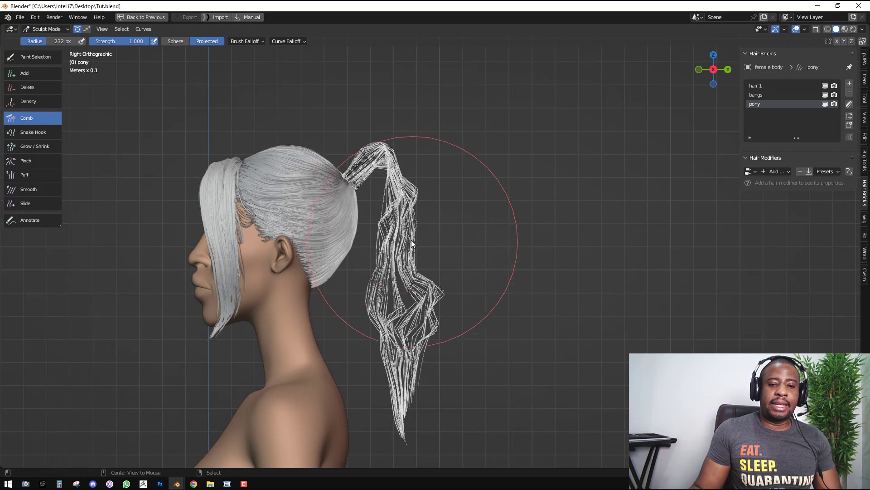
{"action": "key", "text": "shift+alt+z"}
{"action": "mouse_move", "coordinate": [415, 258]}
{"action": "left_mouse_down"}
{"action": "mouse_move", "coordinate": [401, 396]}
{"action": "mouse_move", "coordinate": [409, 348]}
{"action": "mouse_move", "coordinate": [410, 364]}
{"action": "left_mouse_up"}
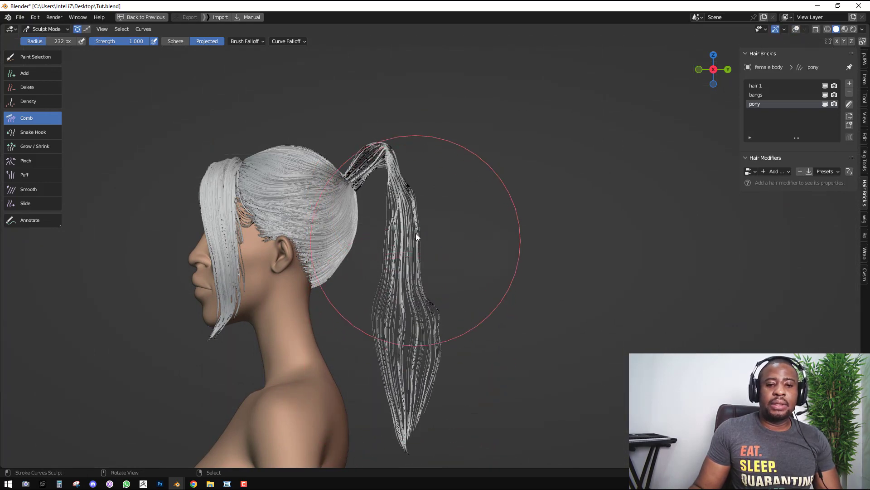
{"action": "left_click_drag", "start_coordinate": [396, 144], "coordinate": [397, 153]}
{"action": "scroll", "coordinate": [422, 166], "scroll_direction": "up", "scroll_amount": 2}
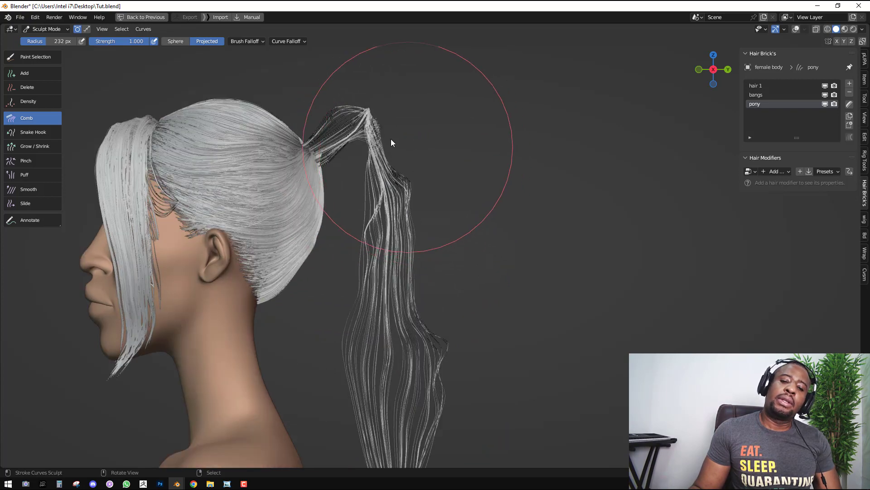
Set the Comb radius to 117 px and comb the strands around the ponytail's crest
{"action": "key", "text": "f"}
{"action": "left_click", "coordinate": [356, 99]}
{"action": "mouse_move", "coordinate": [358, 121]}
{"action": "left_mouse_down"}
{"action": "mouse_move", "coordinate": [382, 111]}
{"action": "mouse_move", "coordinate": [410, 135]}
{"action": "left_mouse_up"}
Smooth the ponytail's arch and hanging length using the Smooth brush with Projected falloff
{"action": "key", "text": "shift+space"}
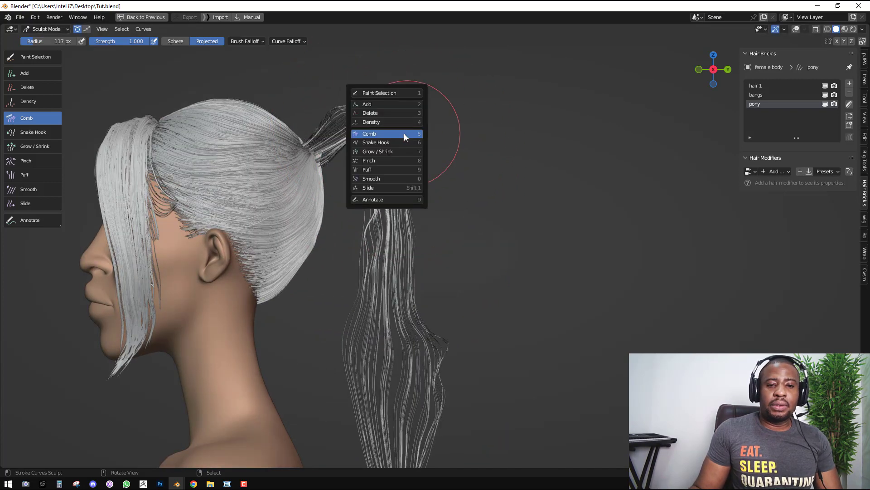
{"action": "left_click", "coordinate": [379, 178]}
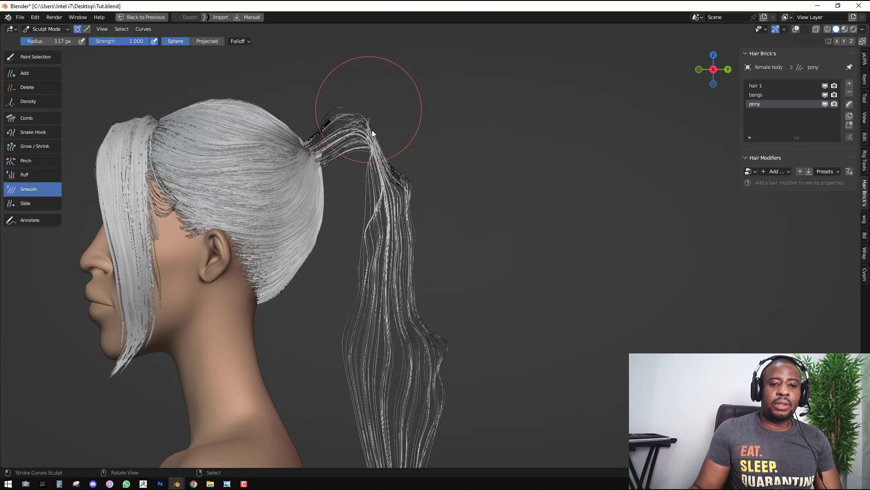
{"action": "middle_click_drag", "start_coordinate": [363, 135], "coordinate": [215, 69]}
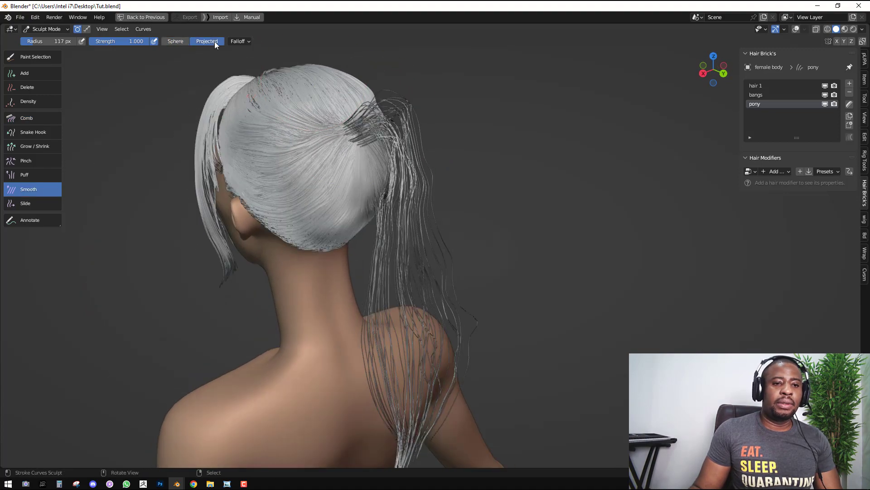
{"action": "key", "text": "KP_3"}
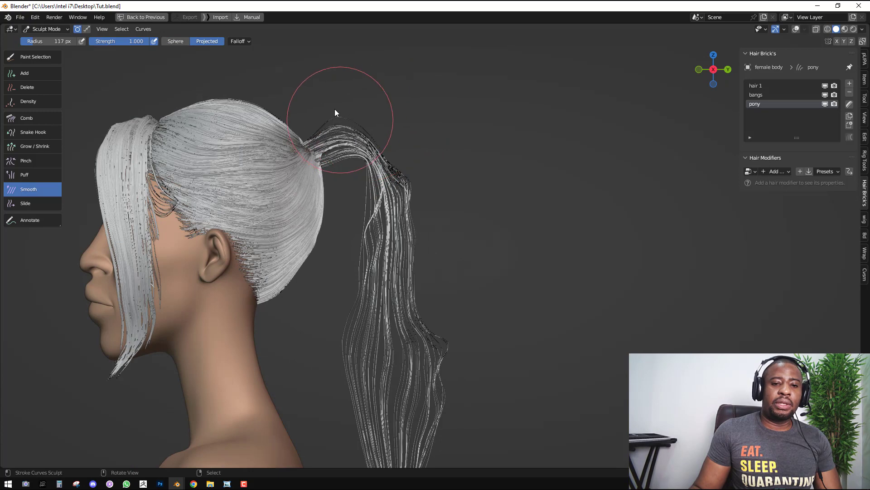
{"action": "mouse_move", "coordinate": [335, 112]}
{"action": "left_mouse_down"}
{"action": "mouse_move", "coordinate": [364, 121]}
{"action": "mouse_move", "coordinate": [371, 158]}
{"action": "mouse_move", "coordinate": [396, 176]}
{"action": "left_mouse_up"}
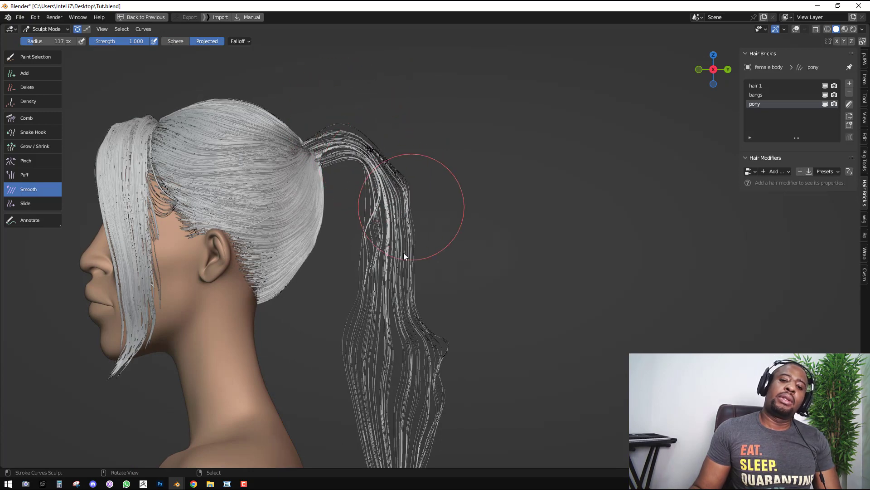
{"action": "scroll", "coordinate": [398, 216], "scroll_direction": "down", "scroll_amount": 5}
{"action": "mouse_move", "coordinate": [393, 216]}
{"action": "left_mouse_down"}
{"action": "mouse_move", "coordinate": [424, 247]}
{"action": "mouse_move", "coordinate": [418, 312]}
{"action": "mouse_move", "coordinate": [420, 288]}
{"action": "mouse_move", "coordinate": [450, 268]}
{"action": "left_mouse_up"}
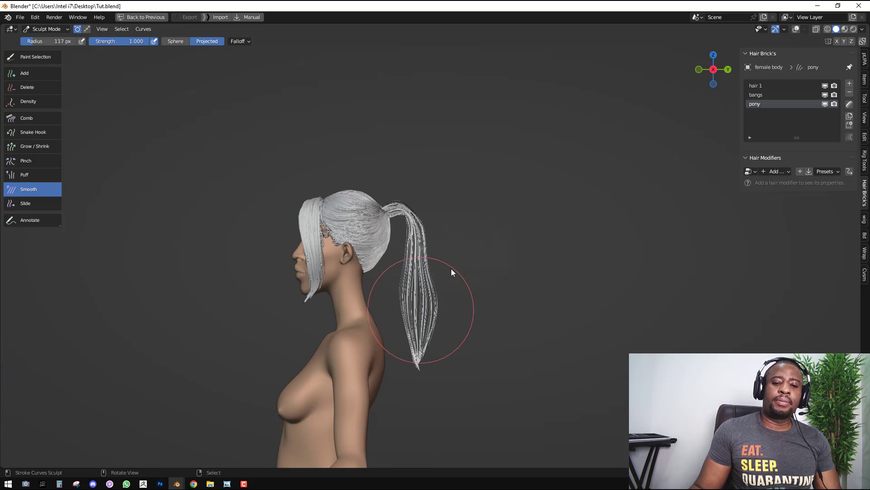
From behind, use the Comb brush to gather the ponytail's tips into a single point
{"action": "middle_click_drag", "start_coordinate": [450, 269], "coordinate": [379, 265]}
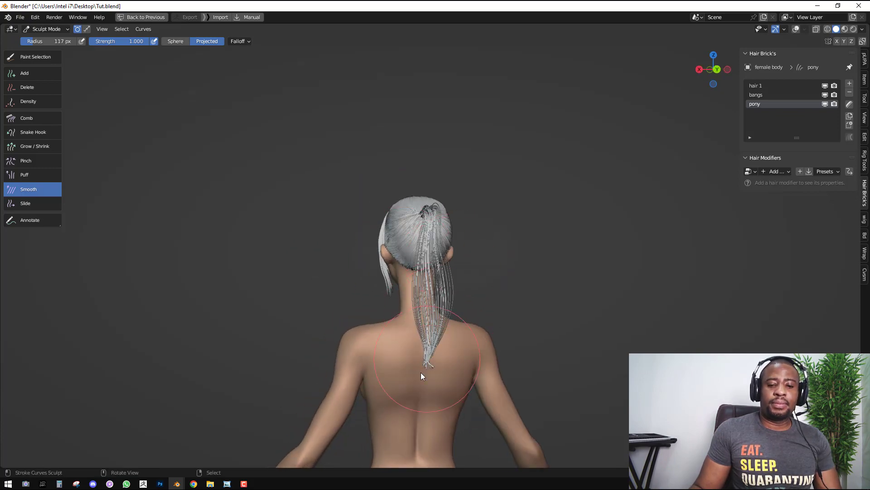
{"action": "scroll", "coordinate": [460, 235], "scroll_direction": "up", "scroll_amount": 3}
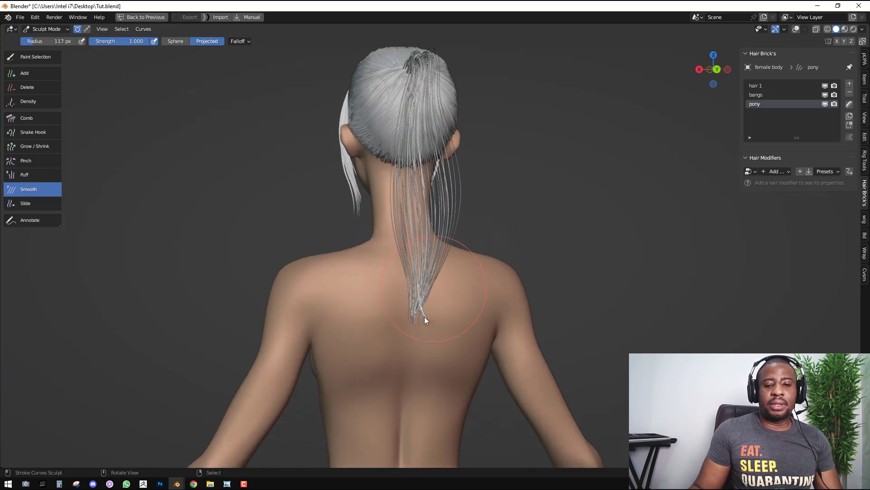
{"action": "key", "text": "shift+space"}
{"action": "left_click", "coordinate": [386, 159]}
{"action": "scroll", "coordinate": [495, 336], "scroll_direction": "up", "scroll_amount": 2}
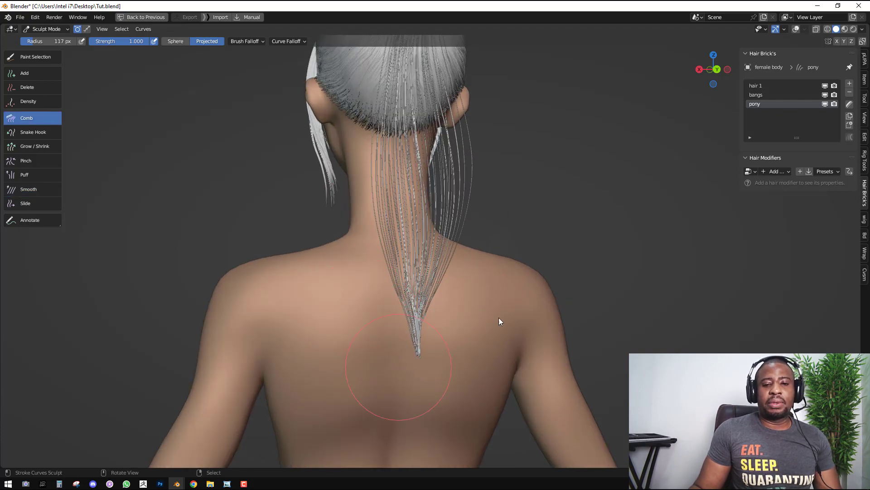
Return to Object Mode, inspect the finished ponytail from several sides and save the file
{"action": "key", "text": "KP_3"}
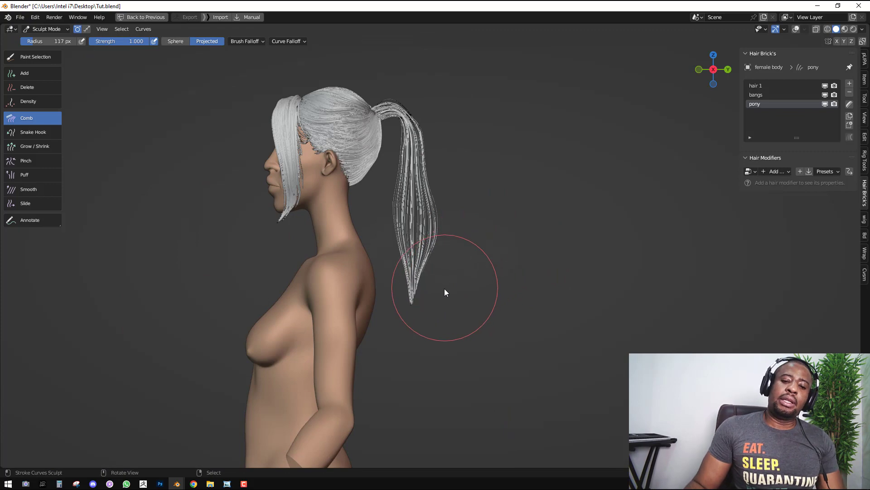
{"action": "middle_click_drag", "start_coordinate": [451, 274], "coordinate": [478, 266]}
{"action": "key", "text": "ctrl+Tab"}
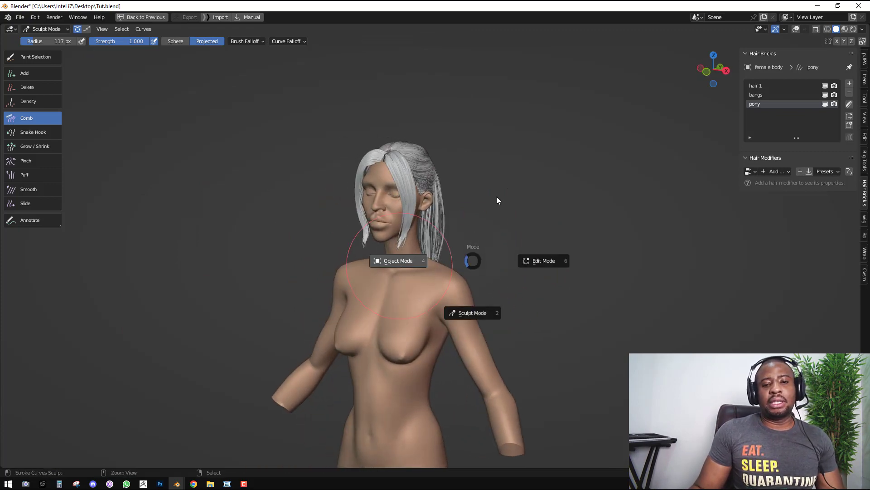
{"action": "left_click", "coordinate": [399, 262]}
{"action": "middle_click_drag", "start_coordinate": [496, 197], "coordinate": [712, 119]}
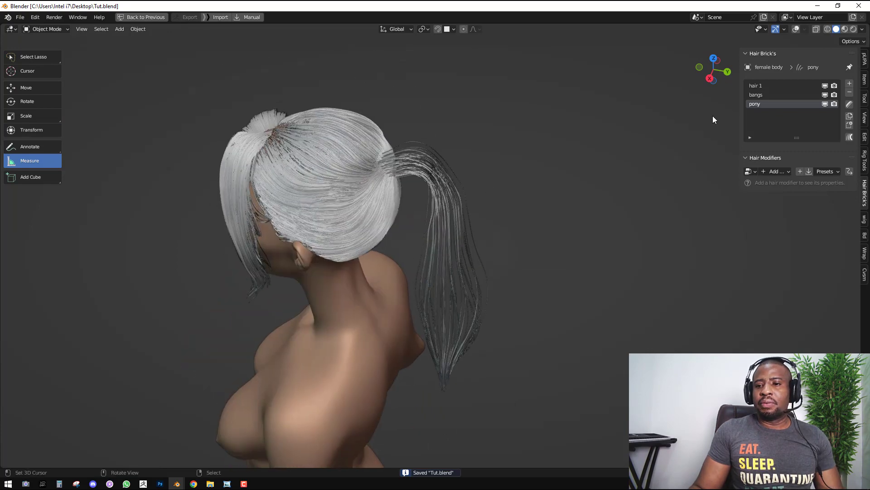
{"action": "left_click", "coordinate": [772, 173]}
{"action": "left_click", "coordinate": [563, 224]}
{"action": "left_click", "coordinate": [784, 170]}
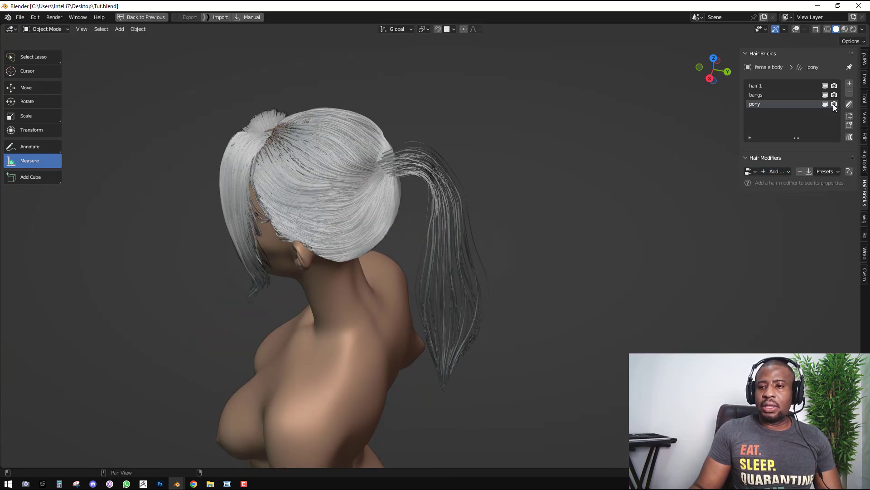
Hide the hair 1 and bangs systems in the viewport, leaving only the pony hair displayed
{"action": "left_click", "coordinate": [825, 94]}
{"action": "left_click", "coordinate": [825, 85]}
{"action": "middle_click_drag", "start_coordinate": [543, 141], "coordinate": [715, 146]}
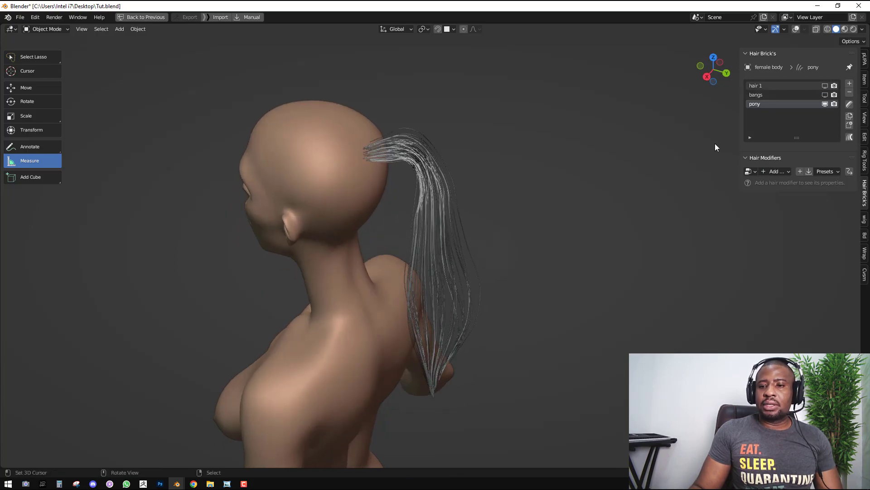
Add an Interpolate hair modifier to the pony hair and turn off the modifier's viewport display
{"action": "left_click", "coordinate": [780, 173]}
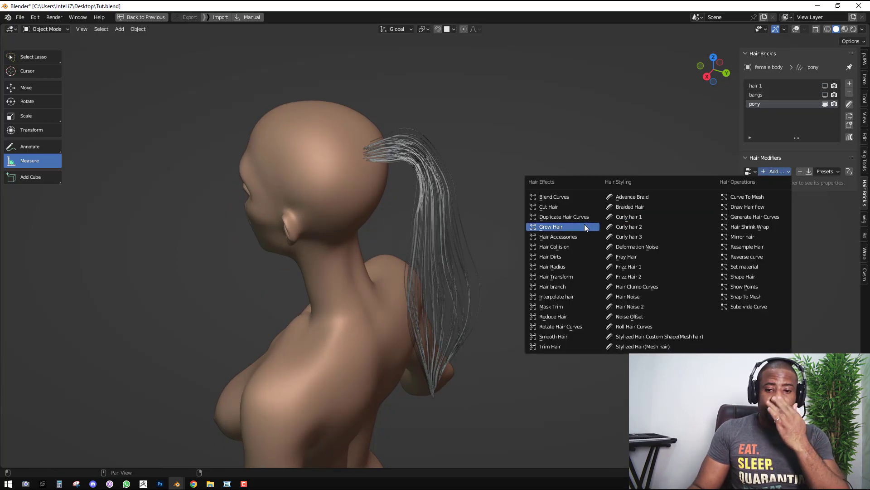
{"action": "left_click", "coordinate": [559, 296]}
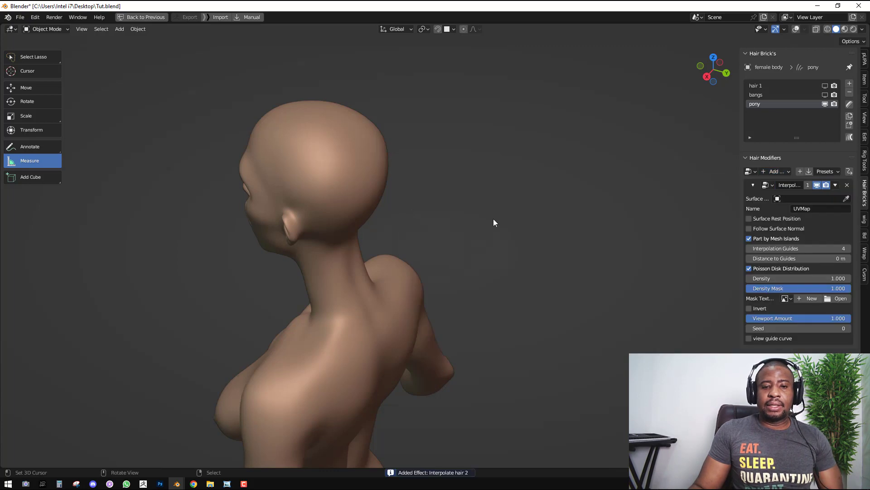
{"action": "left_click", "coordinate": [816, 186]}
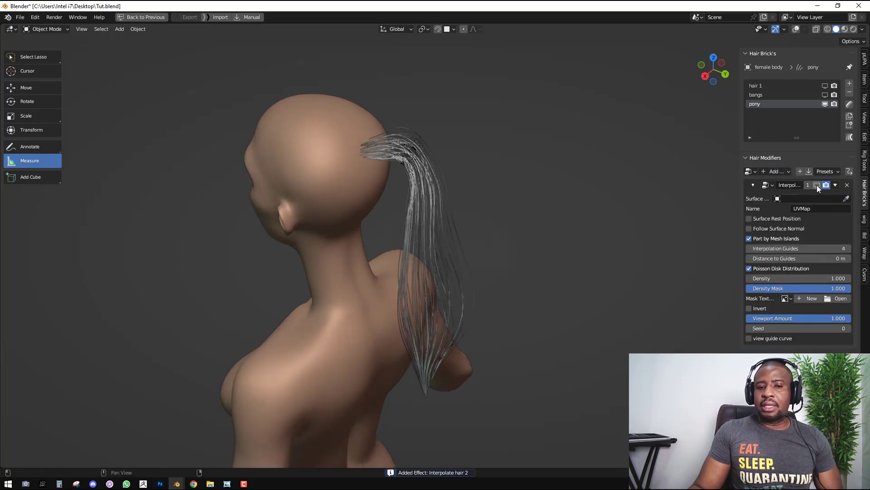
Assign the pony image as the Interpolate hair modifier's mask texture and show the viewport overlays
{"action": "middle_click_drag", "start_coordinate": [598, 217], "coordinate": [531, 228]}
{"action": "left_click", "coordinate": [790, 299]}
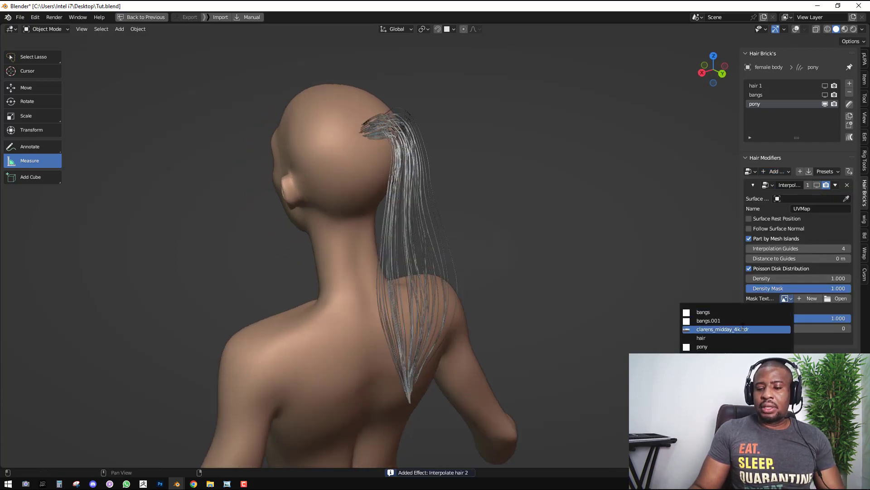
{"action": "left_click", "coordinate": [766, 347]}
{"action": "middle_click_drag", "start_coordinate": [667, 276], "coordinate": [551, 250]}
{"action": "key", "text": "shift+alt+z"}
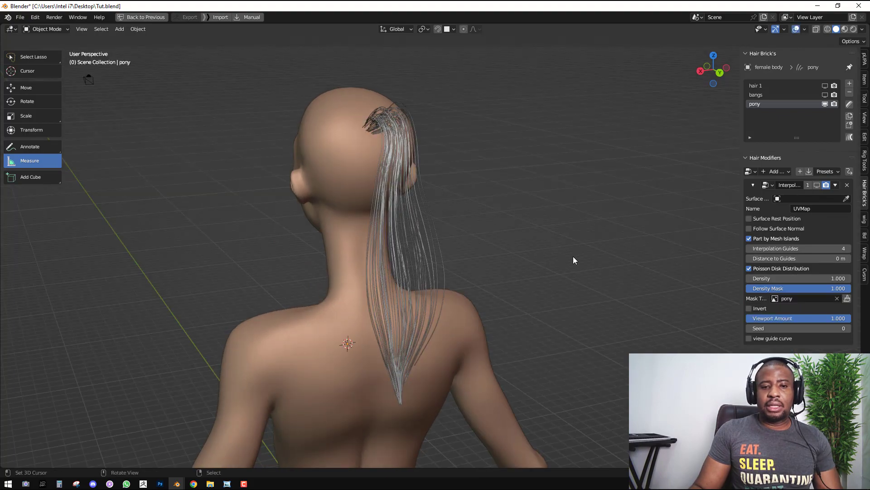
Open the pony mask for texture painting, switch the brush colour to white and give it a rounded falloff curve
{"action": "left_click", "coordinate": [847, 299]}
{"action": "scroll", "coordinate": [451, 259], "scroll_direction": "up", "scroll_amount": 3}
{"action": "mouse_move", "coordinate": [429, 174]}
{"action": "middle_mouse_down", "text": "shift"}
{"action": "mouse_move", "coordinate": [451, 258]}
{"action": "mouse_move", "coordinate": [400, 191]}
{"action": "middle_mouse_up", "text": "shift"}
{"action": "key", "text": "shift+space"}
{"action": "scroll", "coordinate": [408, 164], "scroll_direction": "up", "scroll_amount": 6}
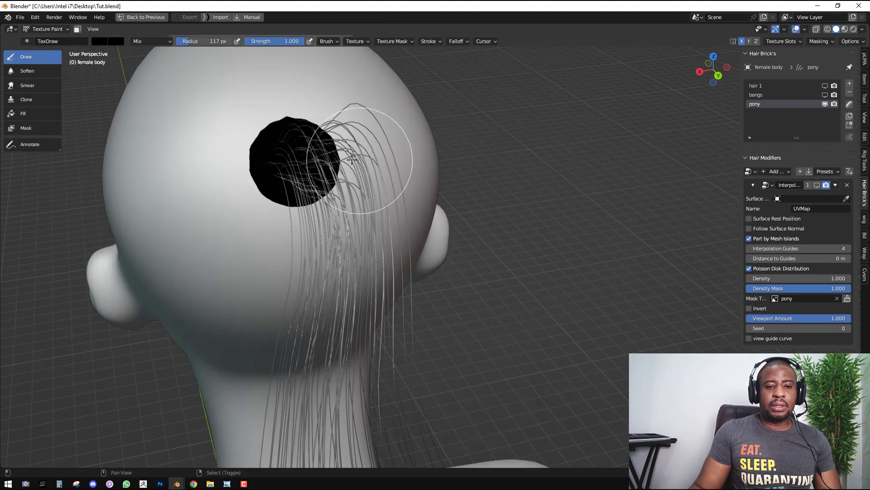
{"action": "scroll", "coordinate": [409, 167], "scroll_direction": "up", "scroll_amount": 3}
{"action": "key", "text": "s"}
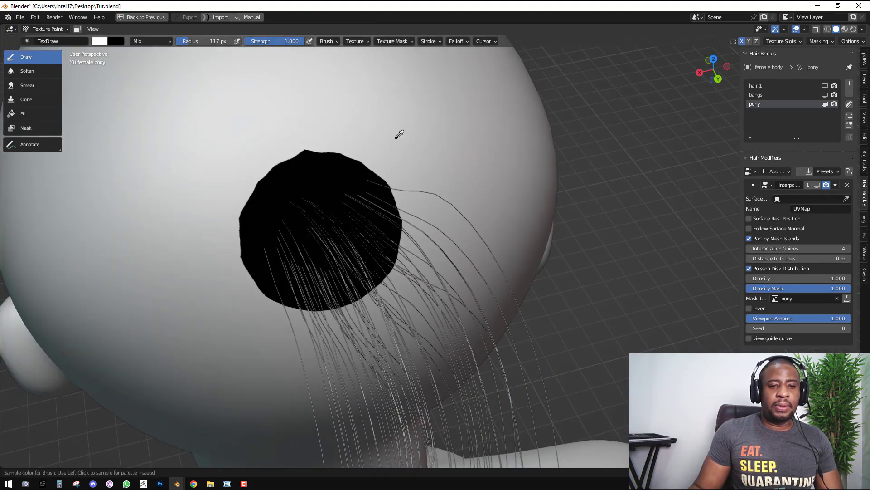
{"action": "left_click_drag", "start_coordinate": [327, 117], "coordinate": [305, 129]}
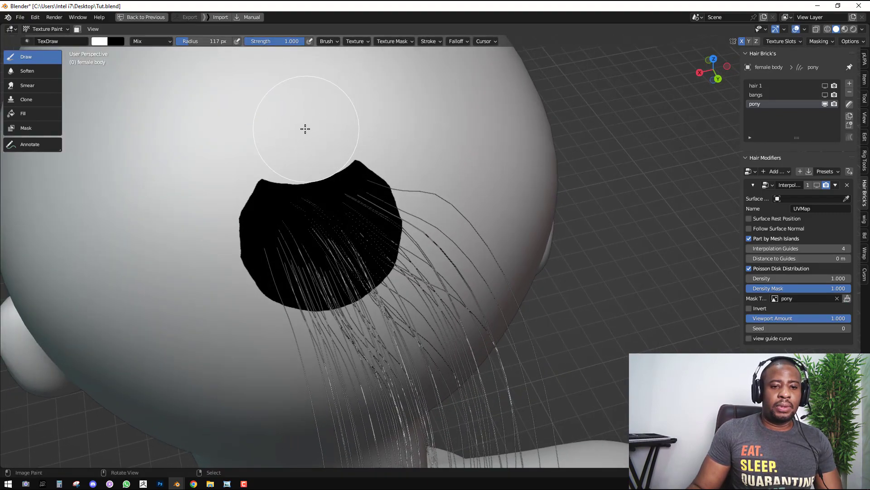
{"action": "key", "text": "ctrl+z"}
{"action": "left_click", "coordinate": [460, 42]}
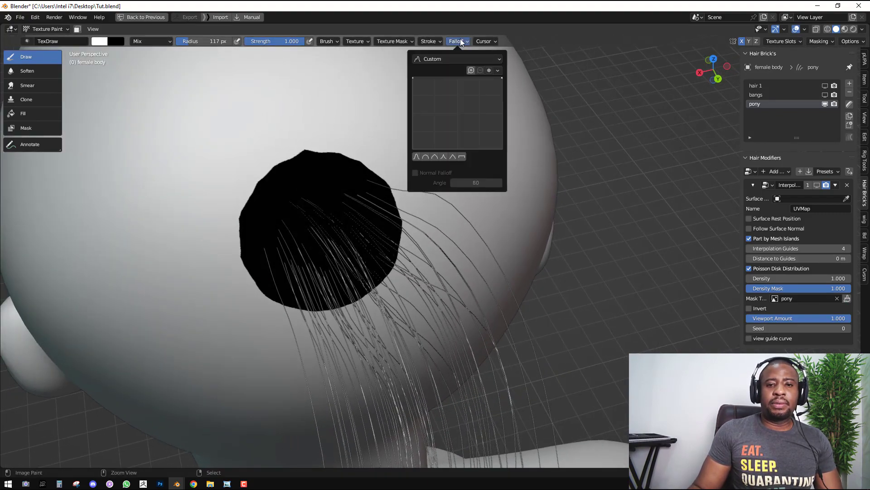
{"action": "left_click", "coordinate": [425, 156]}
Paint white around the edges of the black patch on the back of the head to shrink and soften it
{"action": "mouse_move", "coordinate": [312, 114]}
{"action": "left_mouse_down"}
{"action": "mouse_move", "coordinate": [293, 117]}
{"action": "mouse_move", "coordinate": [245, 150]}
{"action": "mouse_move", "coordinate": [239, 141]}
{"action": "left_mouse_up"}
{"action": "left_click_drag", "start_coordinate": [215, 176], "coordinate": [203, 291]}
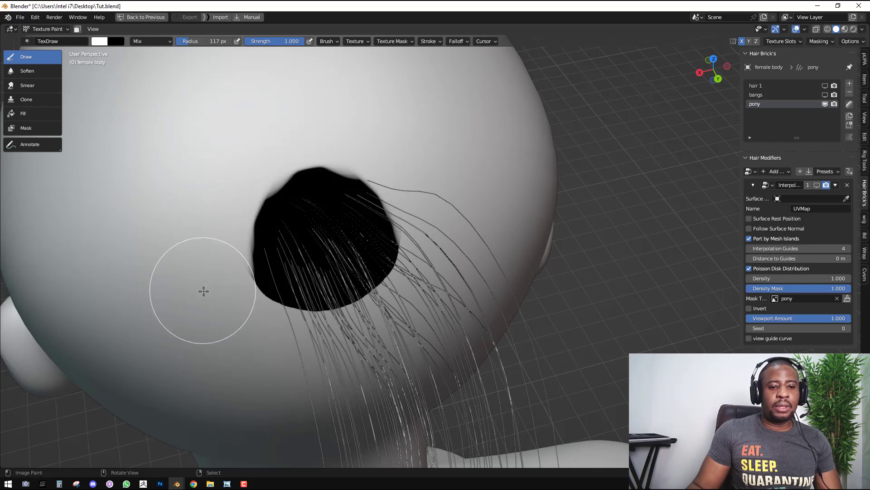
{"action": "mouse_move", "coordinate": [224, 322]}
{"action": "left_mouse_down"}
{"action": "mouse_move", "coordinate": [272, 348]}
{"action": "mouse_move", "coordinate": [349, 351]}
{"action": "mouse_move", "coordinate": [258, 326]}
{"action": "mouse_move", "coordinate": [223, 286]}
{"action": "mouse_move", "coordinate": [213, 243]}
{"action": "mouse_move", "coordinate": [228, 180]}
{"action": "left_mouse_up"}
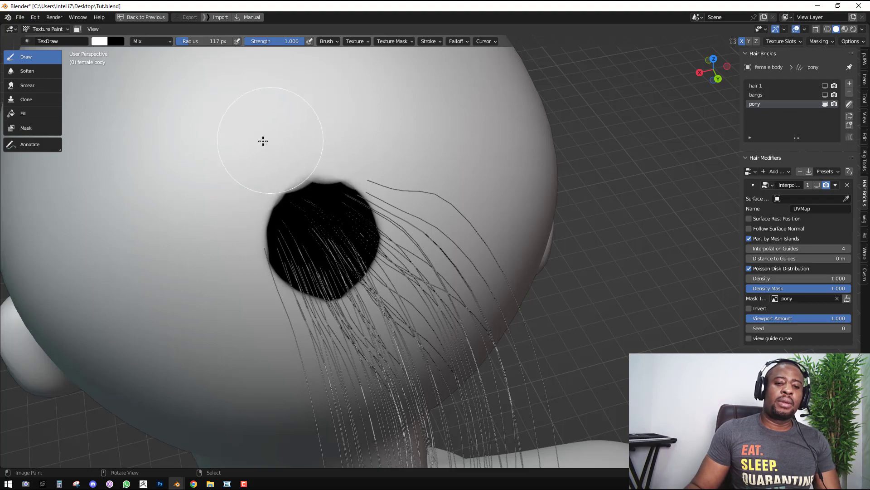
{"action": "scroll", "coordinate": [299, 204], "scroll_direction": "down", "scroll_amount": 2}
{"action": "middle_click_drag", "start_coordinate": [331, 240], "coordinate": [343, 253]}
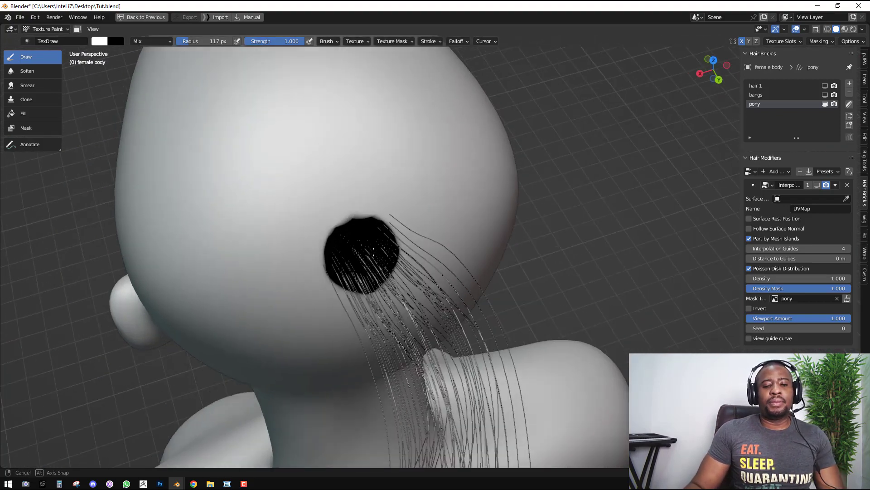
{"action": "scroll", "coordinate": [353, 227], "scroll_direction": "up", "scroll_amount": 2}
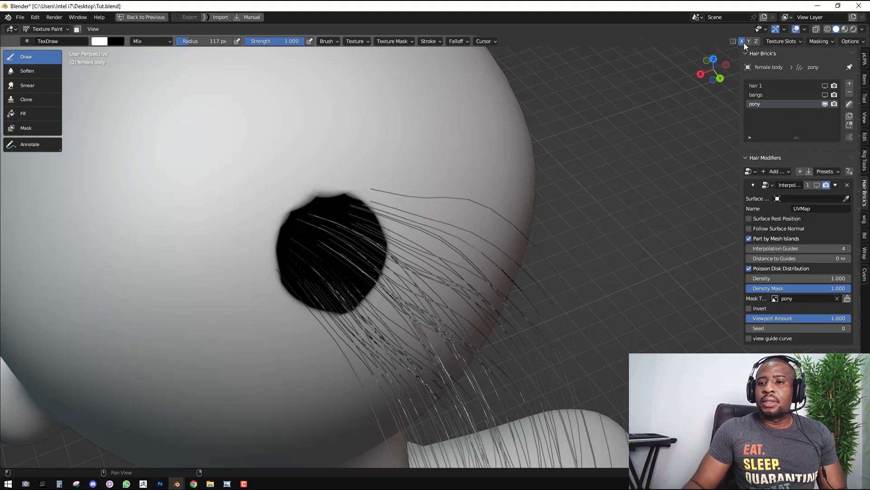
With X symmetry off, paint black around the patch to make it a larger soft-edged circle, and save all images
{"action": "key", "text": "s"}
{"action": "middle_click_drag", "start_coordinate": [362, 234], "coordinate": [348, 220]}
{"action": "mouse_move", "coordinate": [330, 204]}
{"action": "left_mouse_down"}
{"action": "mouse_move", "coordinate": [344, 186]}
{"action": "mouse_move", "coordinate": [333, 216]}
{"action": "mouse_move", "coordinate": [312, 225]}
{"action": "mouse_move", "coordinate": [350, 202]}
{"action": "mouse_move", "coordinate": [301, 177]}
{"action": "left_mouse_up"}
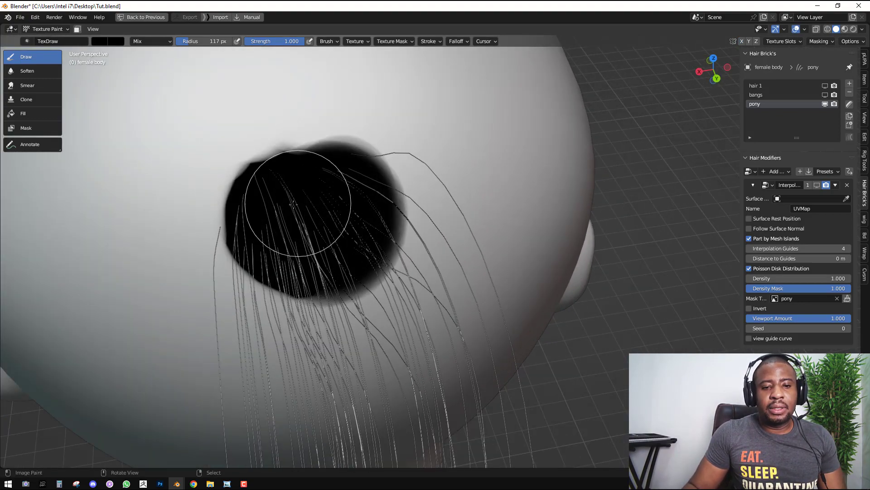
{"action": "mouse_move", "coordinate": [301, 177]}
{"action": "middle_mouse_down"}
{"action": "mouse_move", "coordinate": [303, 207]}
{"action": "mouse_move", "coordinate": [291, 192]}
{"action": "middle_mouse_up"}
{"action": "mouse_move", "coordinate": [292, 193]}
{"action": "left_mouse_down"}
{"action": "mouse_move", "coordinate": [284, 233]}
{"action": "mouse_move", "coordinate": [303, 258]}
{"action": "mouse_move", "coordinate": [306, 170]}
{"action": "mouse_move", "coordinate": [277, 207]}
{"action": "left_mouse_up"}
{"action": "key", "text": "q"}
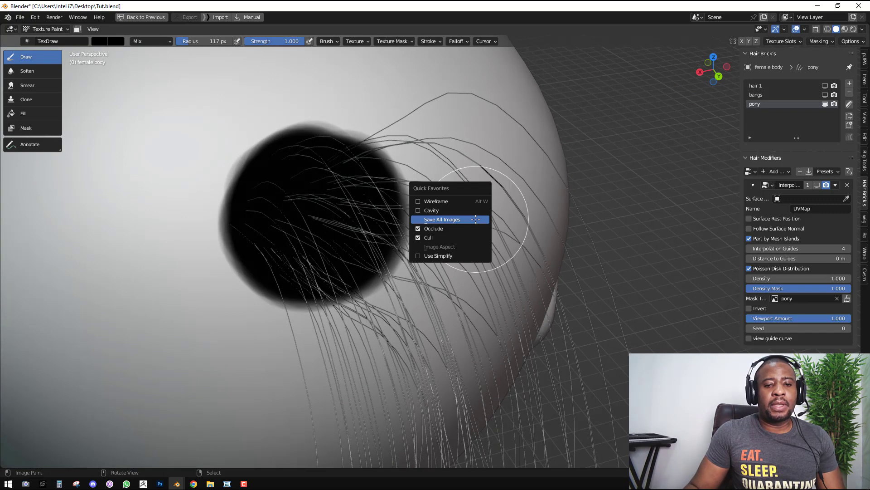
{"action": "left_click", "coordinate": [487, 219]}
Return to Object Mode, re-enable the Interpolate modifier's viewport display, invert its mask and set female body as its surface
{"action": "scroll", "coordinate": [494, 232], "scroll_direction": "down", "scroll_amount": 3}
{"action": "key", "text": "ctrl+Tab"}
{"action": "left_click", "coordinate": [393, 243]}
{"action": "scroll", "coordinate": [466, 262], "scroll_direction": "down", "scroll_amount": 3}
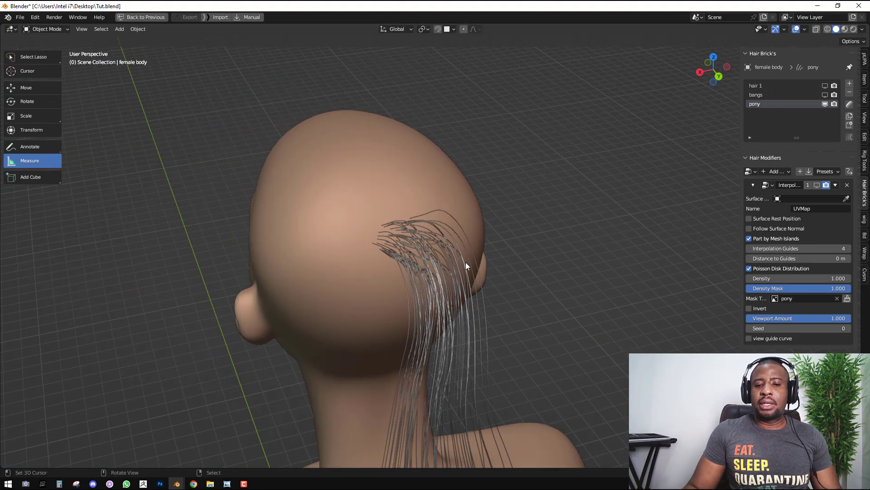
{"action": "middle_click_drag", "start_coordinate": [466, 262], "coordinate": [518, 263]}
{"action": "left_click", "coordinate": [816, 185]}
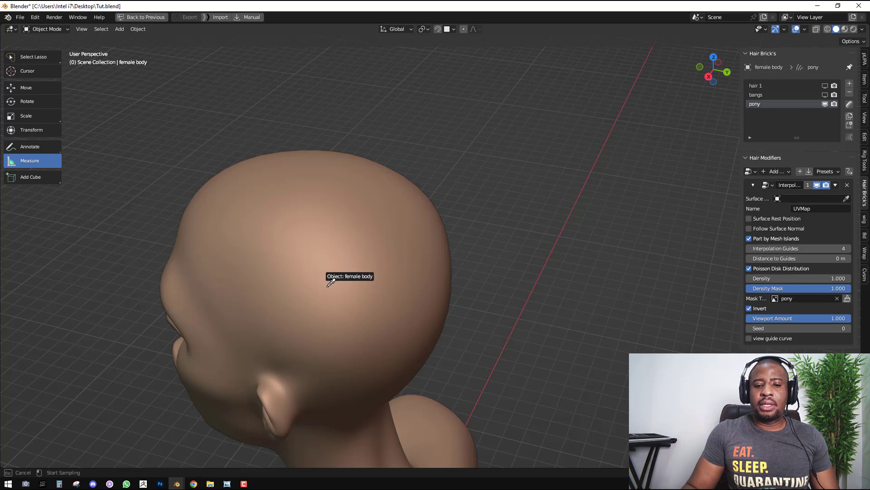
Show the bangs and hair 1 systems in the viewport again
{"action": "left_click", "coordinate": [826, 94]}
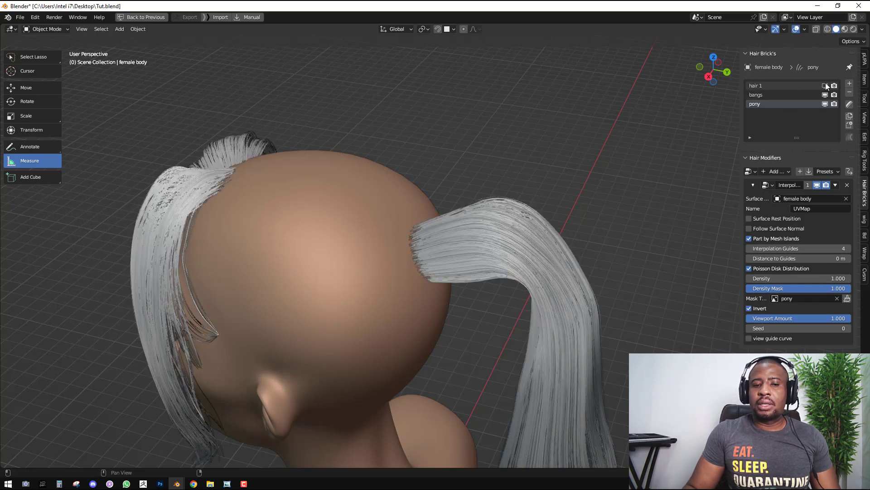
{"action": "left_click", "coordinate": [825, 83]}
{"action": "scroll", "coordinate": [481, 300], "scroll_direction": "down", "scroll_amount": 3}
{"action": "middle_click_drag", "start_coordinate": [480, 300], "coordinate": [625, 251]}
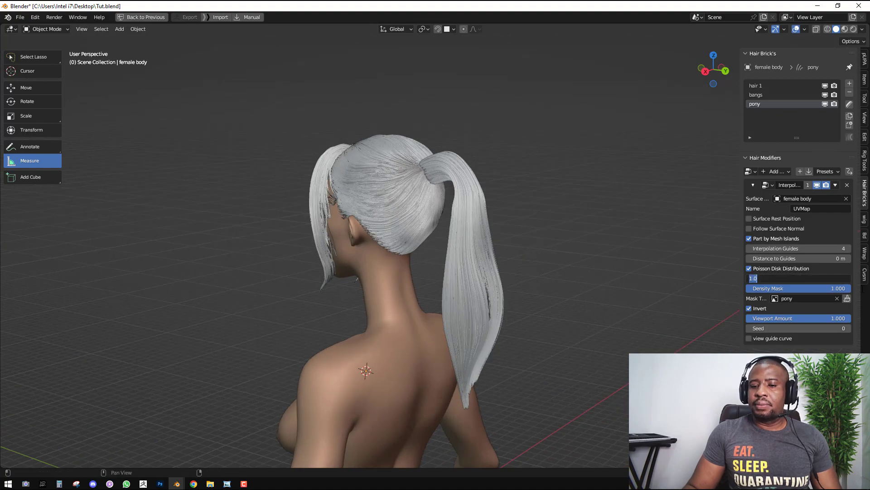
Set the pony interpolation density to 0.3 and inspect the ponytail from the side
{"action": "key", "text": "Return"}
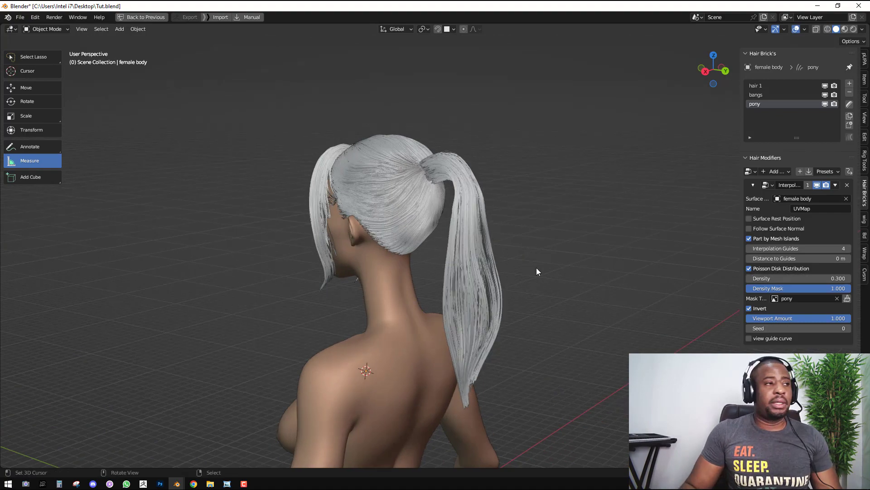
{"action": "middle_click_drag", "start_coordinate": [478, 246], "coordinate": [437, 233]}
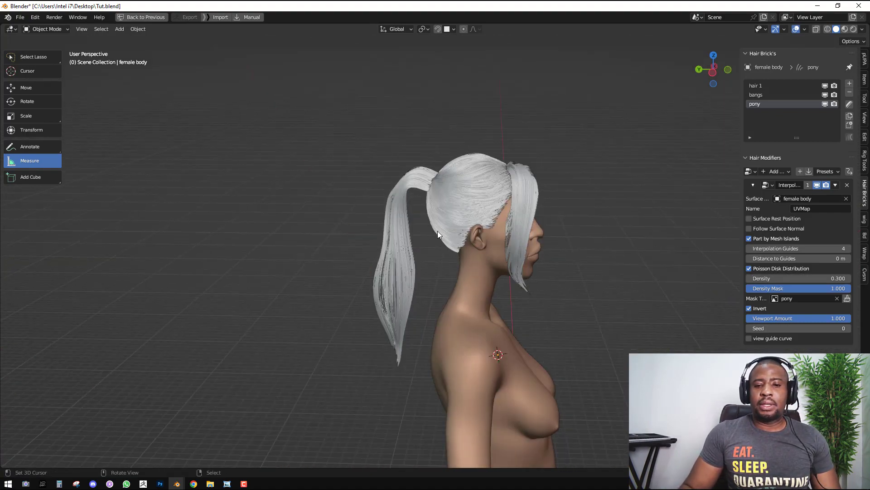
{"action": "middle_click_drag", "start_coordinate": [532, 214], "coordinate": [516, 211]}
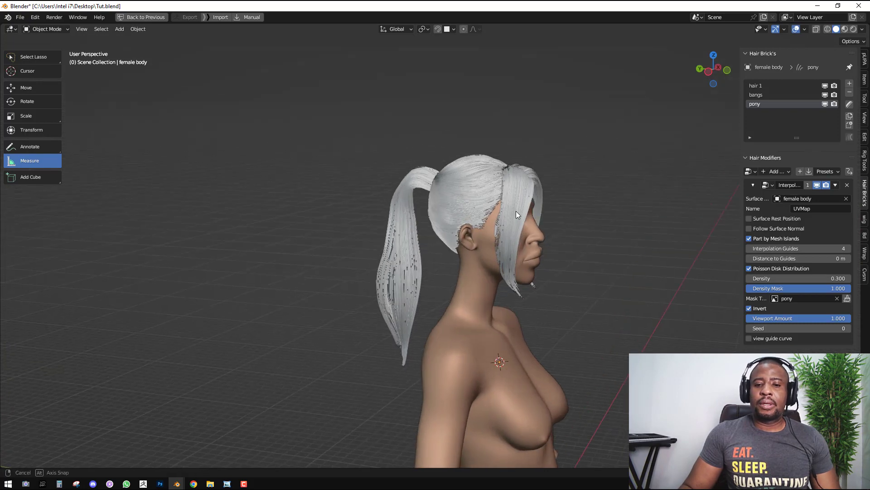
Add a Hair Clump Curves modifier to the pony hair and inspect the ponytail from behind
{"action": "left_click", "coordinate": [777, 171]}
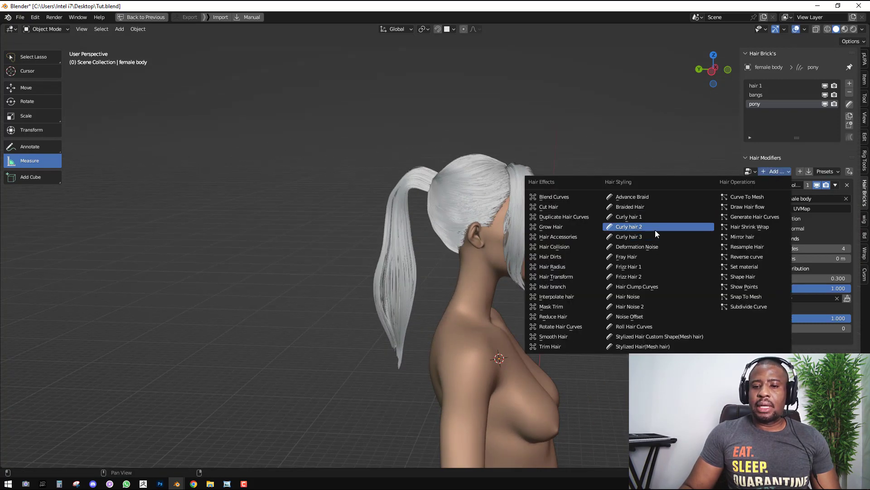
{"action": "left_click", "coordinate": [647, 285]}
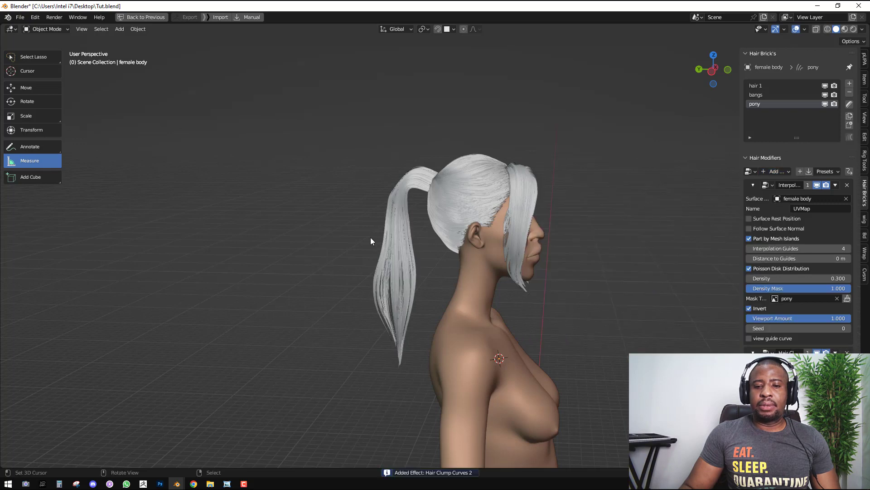
{"action": "middle_click_drag", "start_coordinate": [371, 239], "coordinate": [505, 247]}
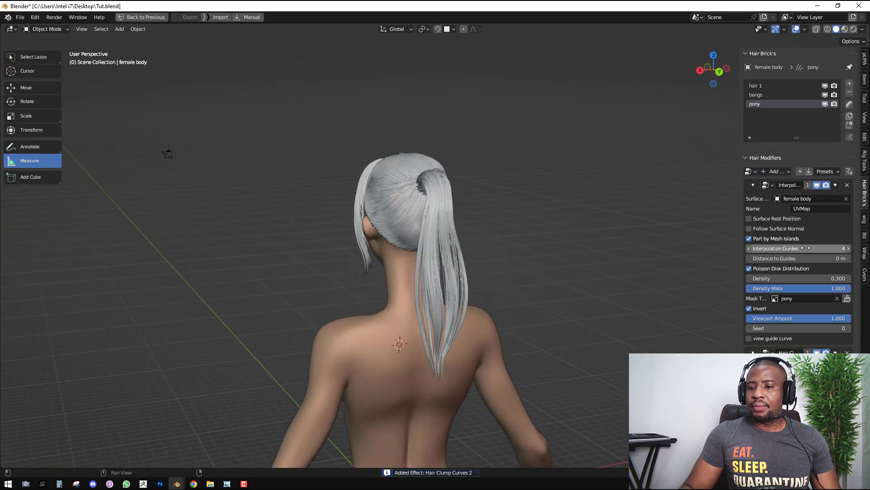
Set the pony interpolation density to 0.5, check the hair from the side and save the file
{"action": "left_click", "coordinate": [833, 276]}
{"action": "type", "text": ".5"}
{"action": "key", "text": "Return"}
{"action": "middle_click_drag", "start_coordinate": [635, 260], "coordinate": [512, 295]}
{"action": "middle_click_drag", "start_coordinate": [522, 293], "coordinate": [477, 255]}
{"action": "key", "text": "ctrl+s"}
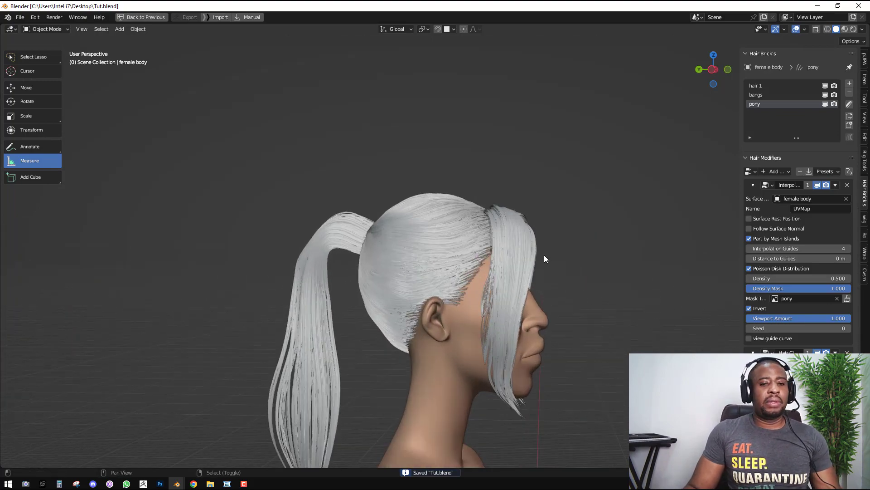
Add a new hair system to the female body and rename it bady
{"action": "middle_click_drag", "start_coordinate": [545, 258], "coordinate": [533, 229]}
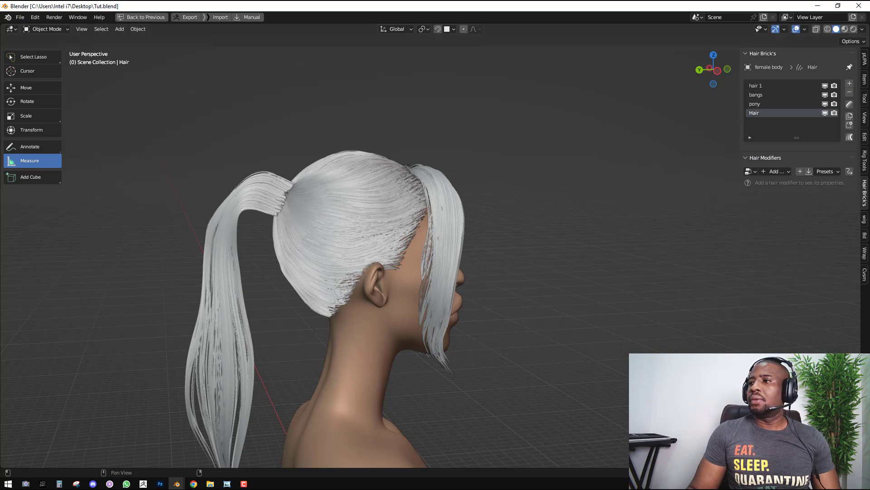
{"action": "middle_click_drag", "start_coordinate": [551, 176], "coordinate": [471, 186]}
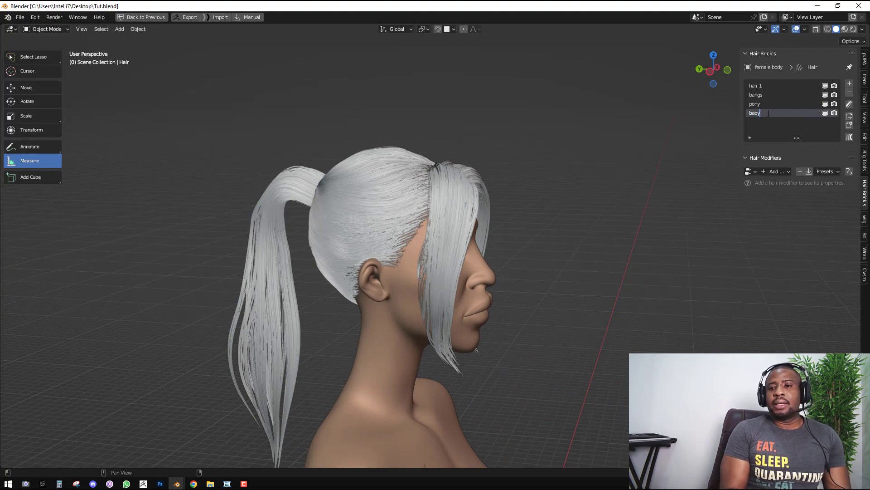
{"action": "key", "text": "Return"}
Enter Sculpt Mode on the bady hair and hide the bangs system in the viewport
{"action": "key", "text": "ctrl+Tab"}
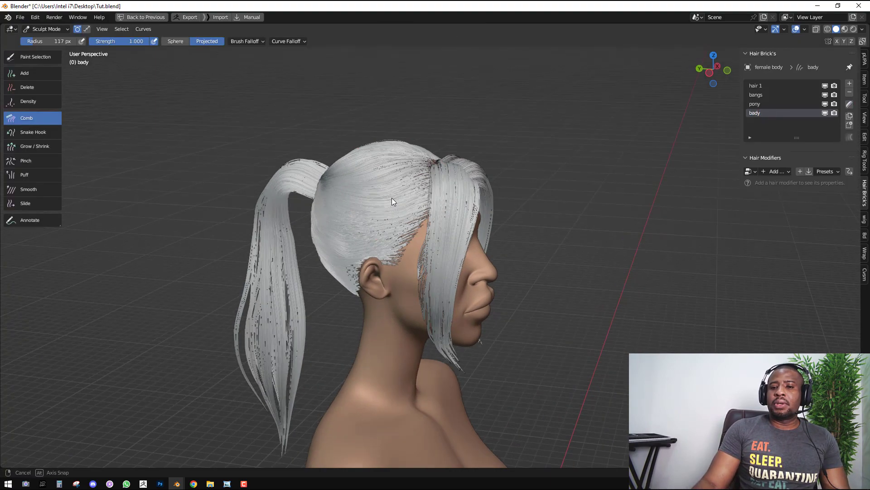
{"action": "middle_click_drag", "start_coordinate": [392, 198], "coordinate": [517, 179]}
{"action": "key", "text": "shift+space"}
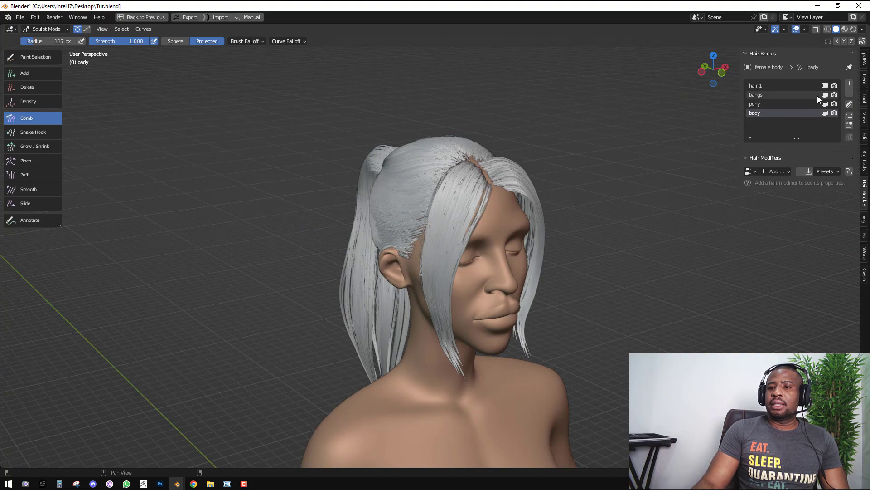
{"action": "left_click", "coordinate": [825, 95]}
Choose the Density brush, turn off length, shape and point count interpolation, and enter a shorter curve length
{"action": "key", "text": "shift+space"}
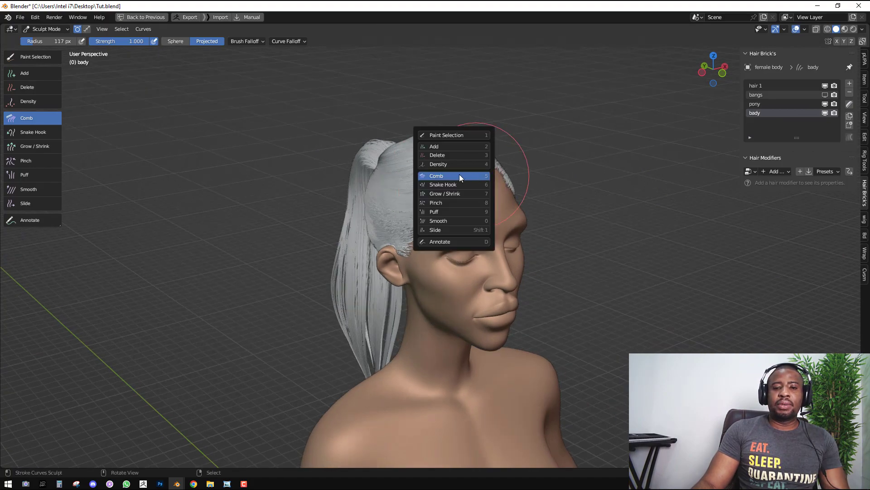
{"action": "left_click", "coordinate": [454, 165]}
{"action": "left_click", "coordinate": [440, 41]}
{"action": "left_click_drag", "start_coordinate": [449, 78], "coordinate": [453, 68]}
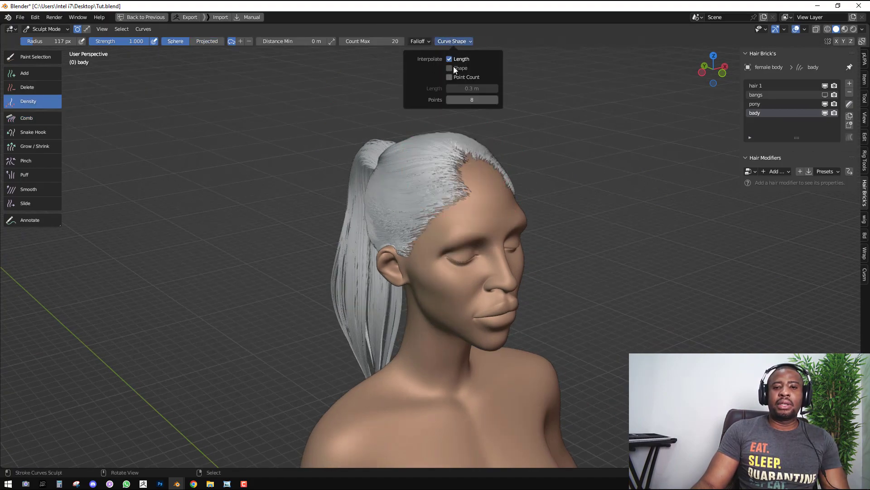
{"action": "left_click", "coordinate": [482, 88]}
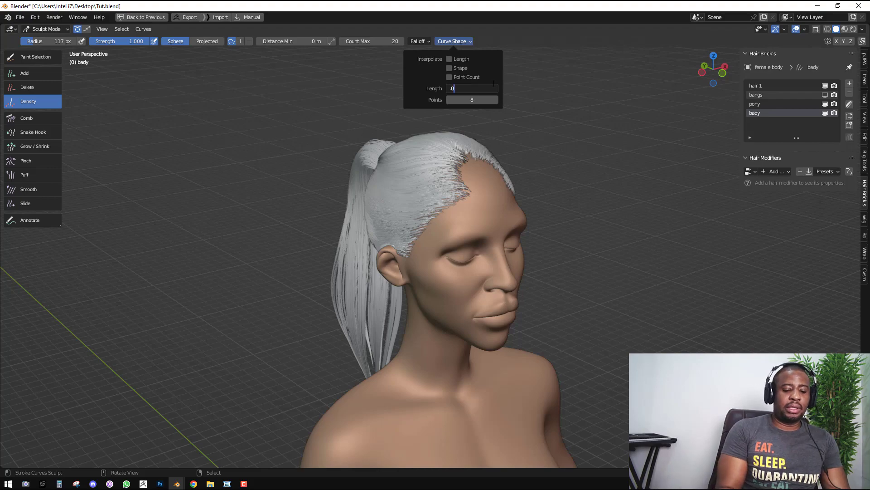
{"action": "key", "text": "Return"}
Reduce the brush radius to 16 px, try adding curves on the forehead and undo the stroke
{"action": "key", "text": "f"}
{"action": "left_click", "coordinate": [474, 156]}
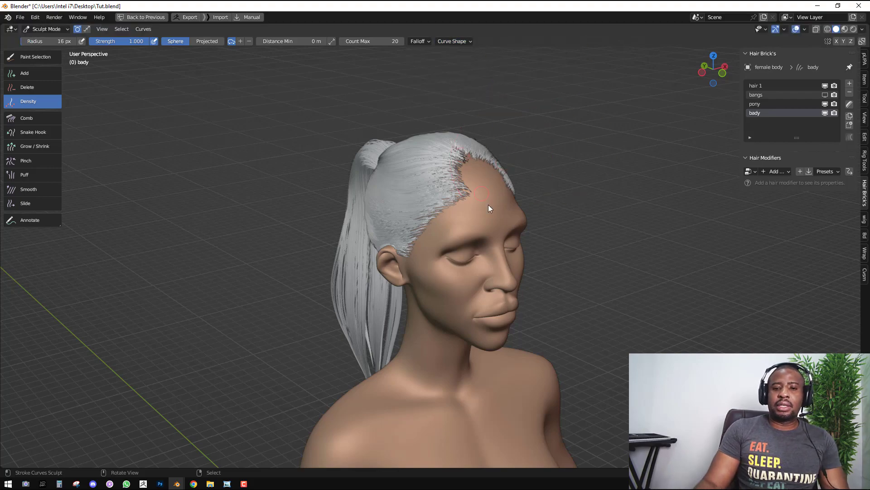
{"action": "scroll", "coordinate": [490, 199], "scroll_direction": "up", "scroll_amount": 3}
{"action": "left_click", "coordinate": [491, 190]}
{"action": "mouse_move", "coordinate": [491, 190]}
{"action": "middle_mouse_down"}
{"action": "mouse_move", "coordinate": [565, 174]}
{"action": "mouse_move", "coordinate": [554, 156]}
{"action": "mouse_move", "coordinate": [493, 165]}
{"action": "middle_mouse_up"}
{"action": "key", "text": "ctrl+z"}
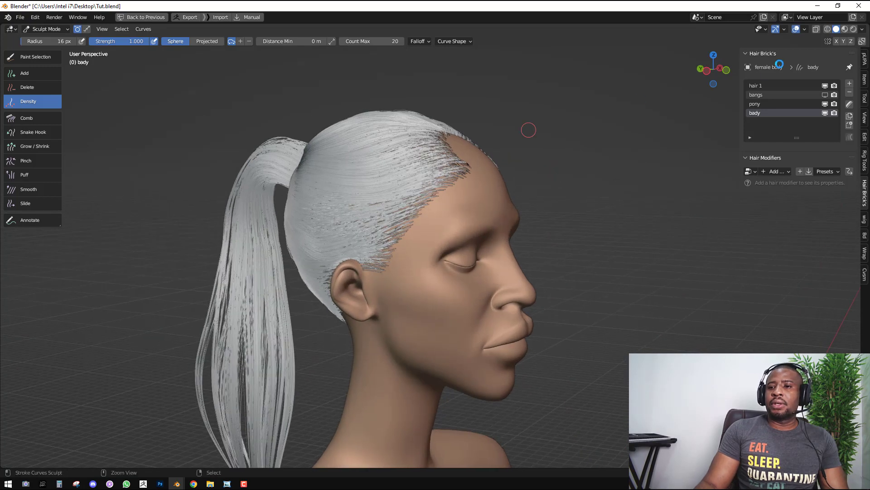
Save the file, then turn on X symmetry and set the Density brush's maximum count to 10
{"action": "key", "text": "ctrl+s"}
{"action": "left_click", "coordinate": [835, 43]}
{"action": "left_click", "coordinate": [365, 41]}
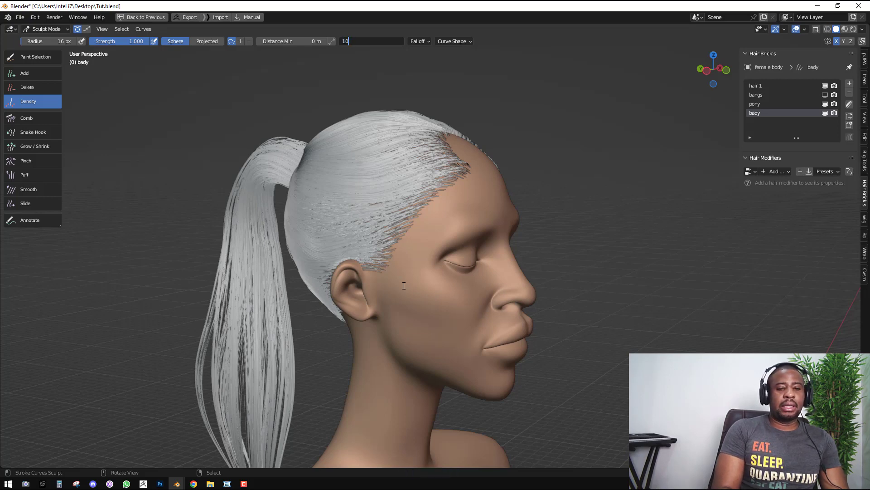
{"action": "key", "text": "Return"}
Leave and re-enter Sculpt Mode on the bady hair, and set the Density brush radius to 39 px facing the forehead
{"action": "key", "text": "ctrl+Tab"}
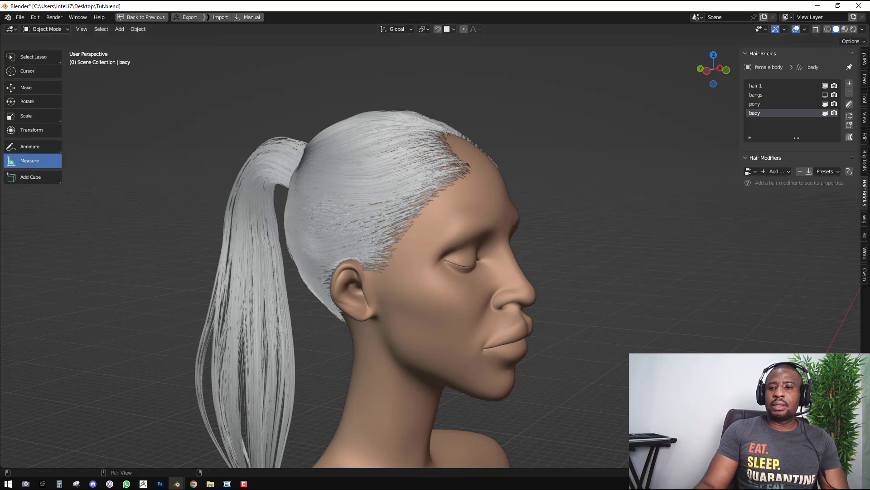
{"action": "left_click", "coordinate": [850, 105]}
{"action": "mouse_move", "coordinate": [404, 180]}
{"action": "middle_mouse_down"}
{"action": "mouse_move", "coordinate": [423, 187]}
{"action": "mouse_move", "coordinate": [533, 159]}
{"action": "mouse_move", "coordinate": [507, 161]}
{"action": "middle_mouse_up"}
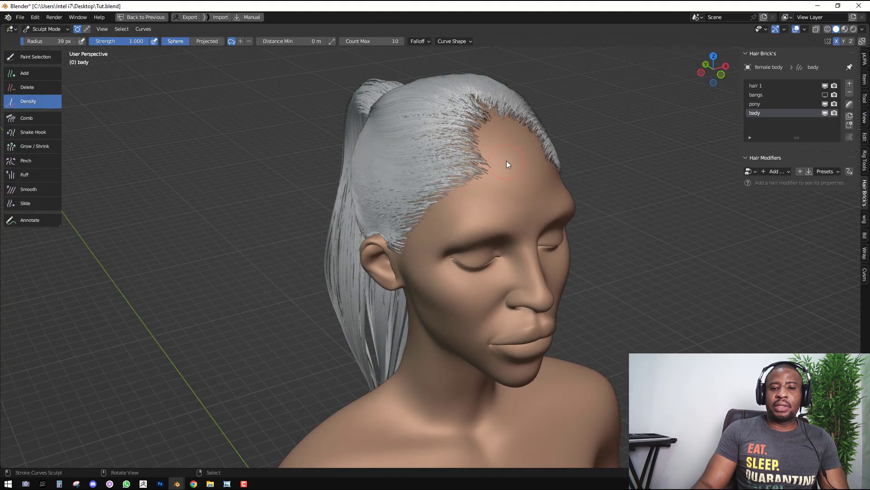
Set the Density brush radius to 54 px and shorten the length for new curves in the curve shape settings
{"action": "key", "text": "f"}
{"action": "left_click", "coordinate": [468, 181]}
{"action": "middle_click_drag", "start_coordinate": [468, 180], "coordinate": [463, 202]}
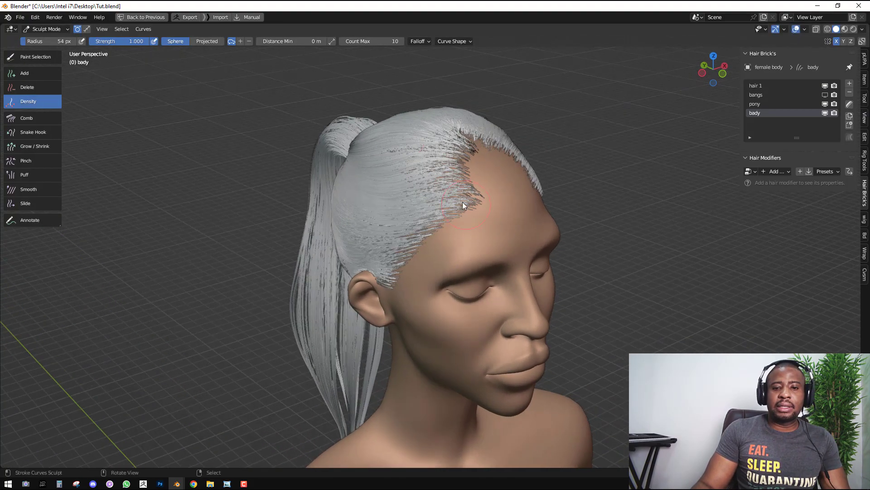
{"action": "left_click", "coordinate": [442, 41]}
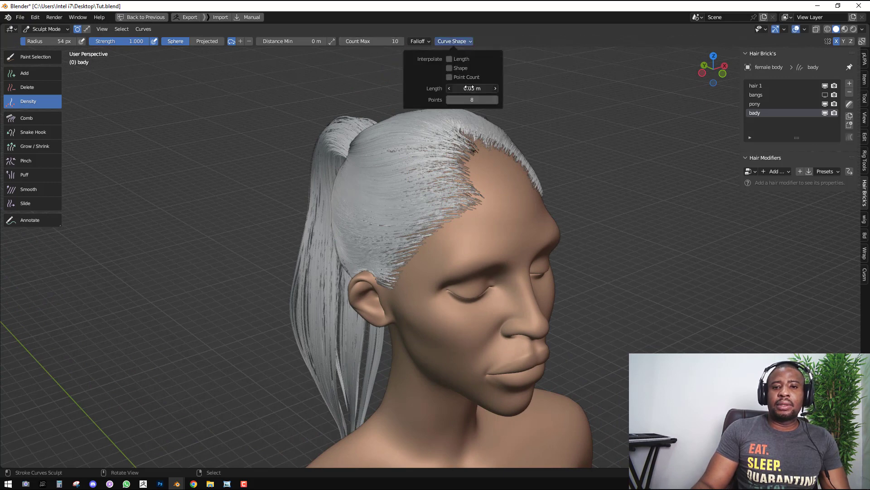
{"action": "left_click", "coordinate": [469, 88]}
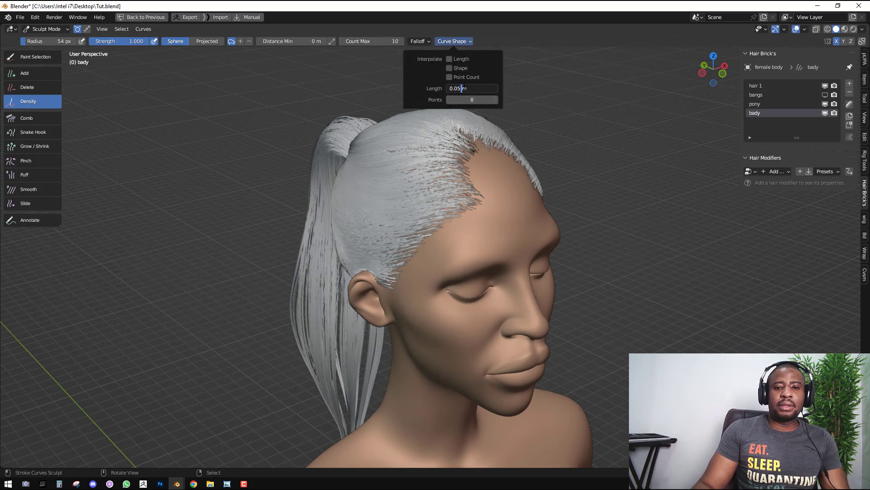
{"action": "type", "text": "2"}
{"action": "key", "text": "Return"}
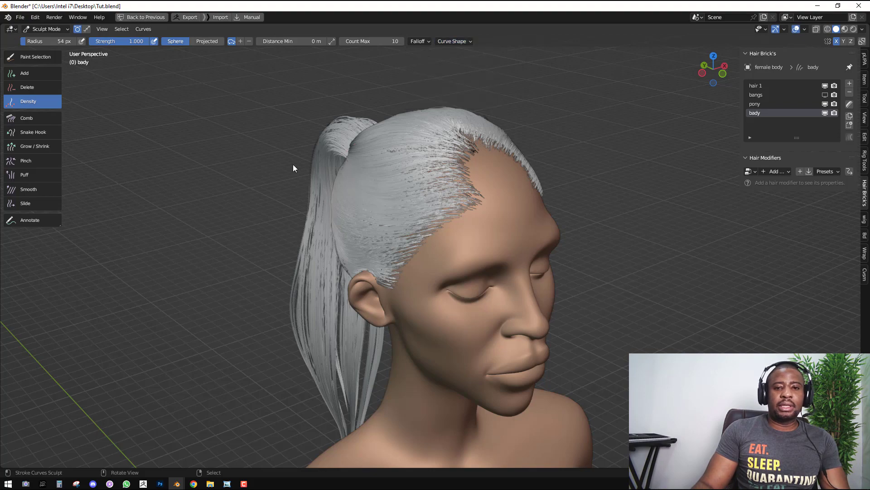
Paint short baby hairs with the Density brush along the hairline from the forehead down to the temple
{"action": "scroll", "coordinate": [468, 212], "scroll_direction": "up", "scroll_amount": 5}
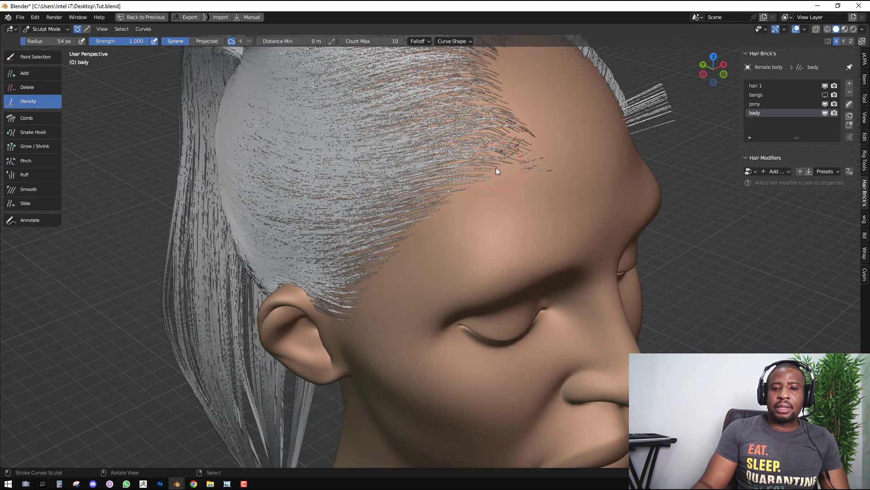
{"action": "middle_click_drag", "start_coordinate": [469, 186], "coordinate": [486, 181]}
{"action": "left_click_drag", "start_coordinate": [474, 182], "coordinate": [428, 216]}
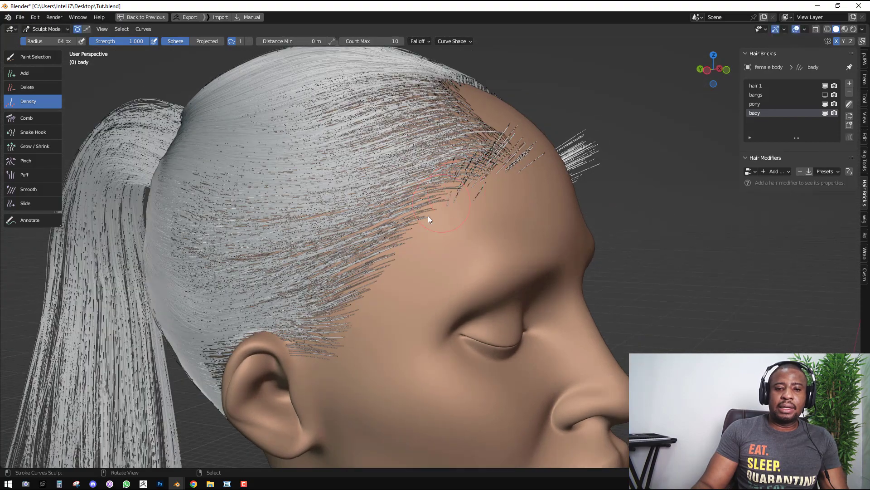
{"action": "middle_click_drag", "start_coordinate": [385, 279], "coordinate": [468, 189]}
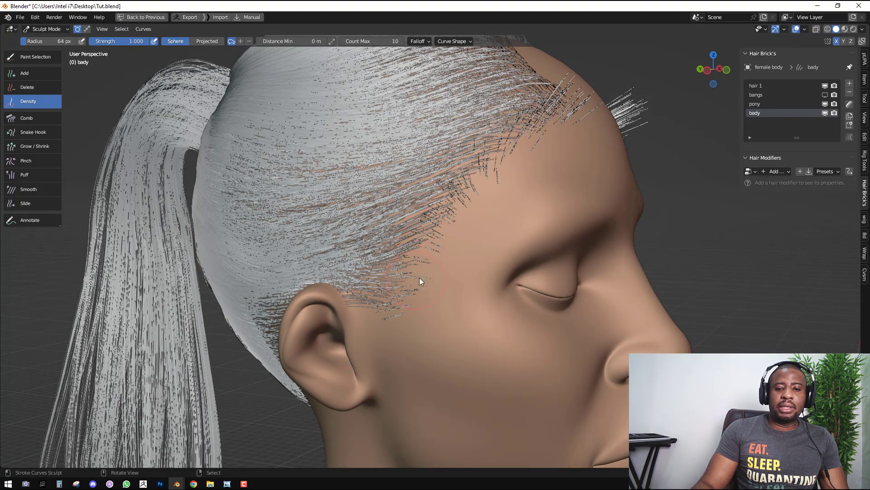
{"action": "middle_click_drag", "start_coordinate": [434, 231], "coordinate": [420, 229]}
Choose the Comb brush, try combing the temple baby hairs back toward the ear and undo the stroke
{"action": "key", "text": "shift+space"}
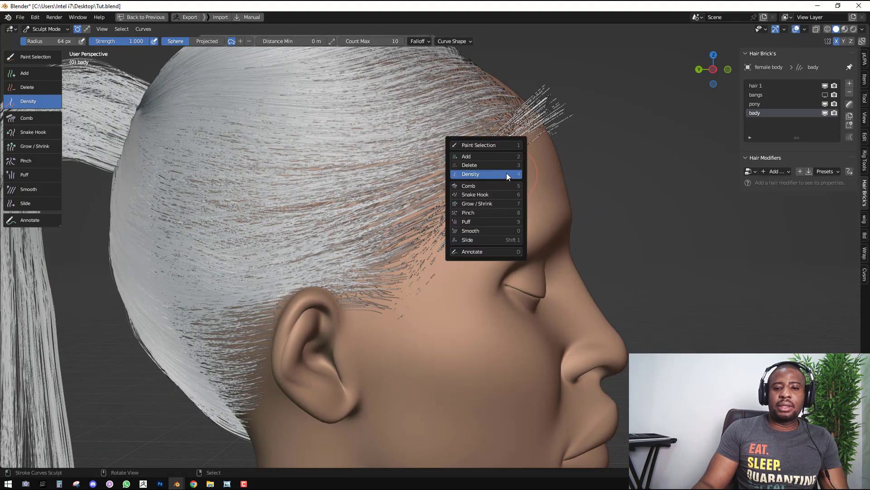
{"action": "left_click", "coordinate": [481, 187]}
{"action": "mouse_move", "coordinate": [495, 219]}
{"action": "left_mouse_down"}
{"action": "mouse_move", "coordinate": [421, 272]}
{"action": "mouse_move", "coordinate": [375, 276]}
{"action": "left_mouse_up"}
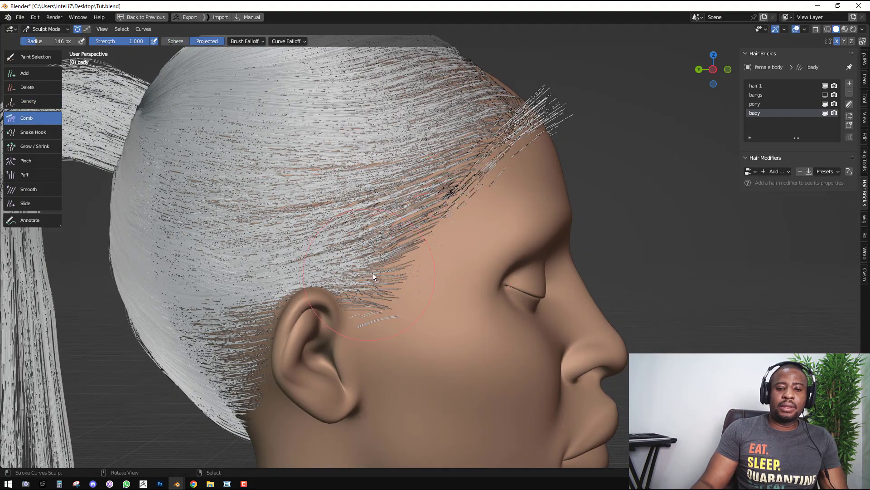
{"action": "key", "text": "ctrl+z"}
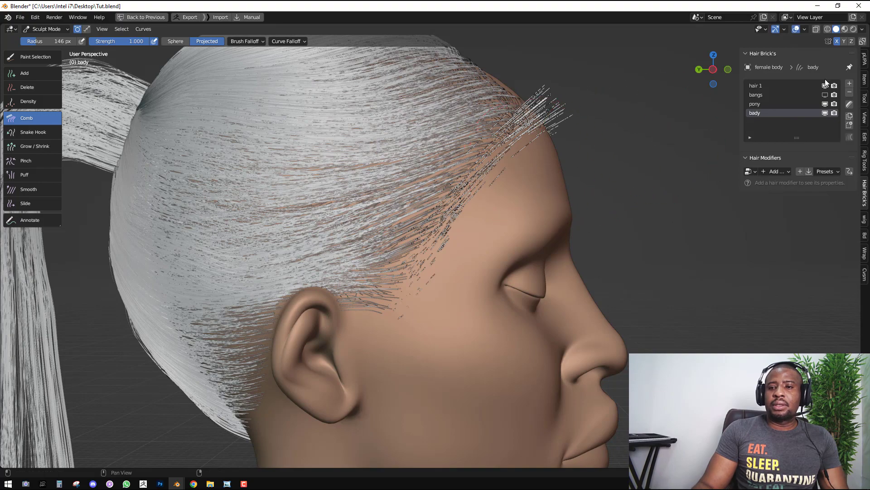
Try combing the temple baby hairs with curve surface collision enabled, and turn the collision off again
{"action": "left_click", "coordinate": [862, 42]}
{"action": "mouse_move", "coordinate": [431, 236]}
{"action": "left_mouse_down"}
{"action": "mouse_move", "coordinate": [424, 270]}
{"action": "mouse_move", "coordinate": [388, 279]}
{"action": "mouse_move", "coordinate": [456, 260]}
{"action": "left_mouse_up"}
{"action": "mouse_move", "coordinate": [455, 259]}
{"action": "middle_mouse_down"}
{"action": "mouse_move", "coordinate": [415, 261]}
{"action": "mouse_move", "coordinate": [491, 266]}
{"action": "mouse_move", "coordinate": [406, 275]}
{"action": "middle_mouse_up"}
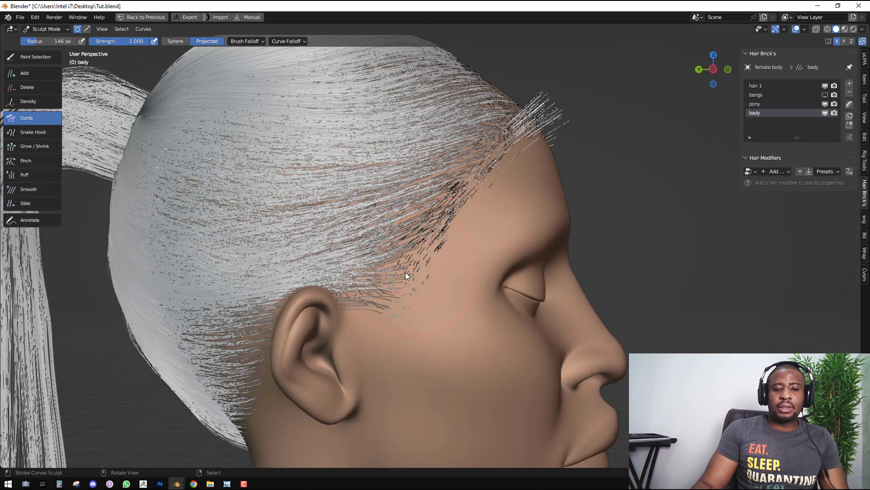
{"action": "middle_click_drag", "start_coordinate": [521, 231], "coordinate": [510, 228]}
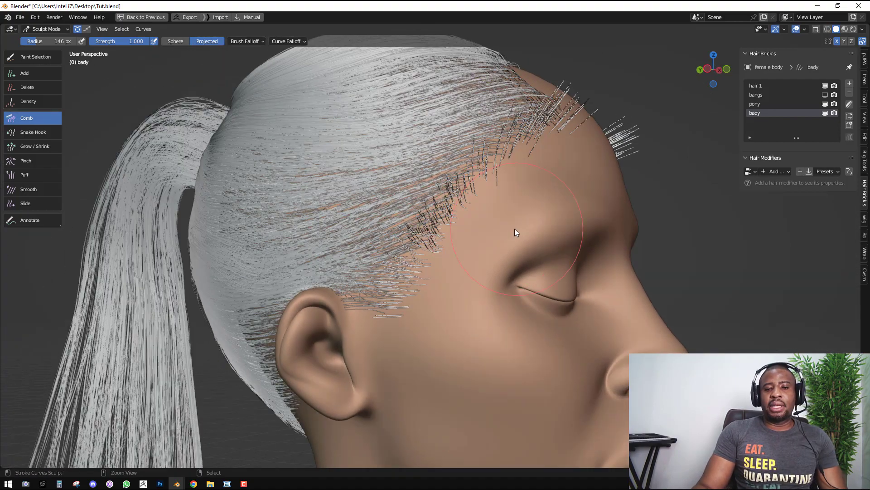
{"action": "scroll", "coordinate": [515, 229], "scroll_direction": "down", "scroll_amount": 2}
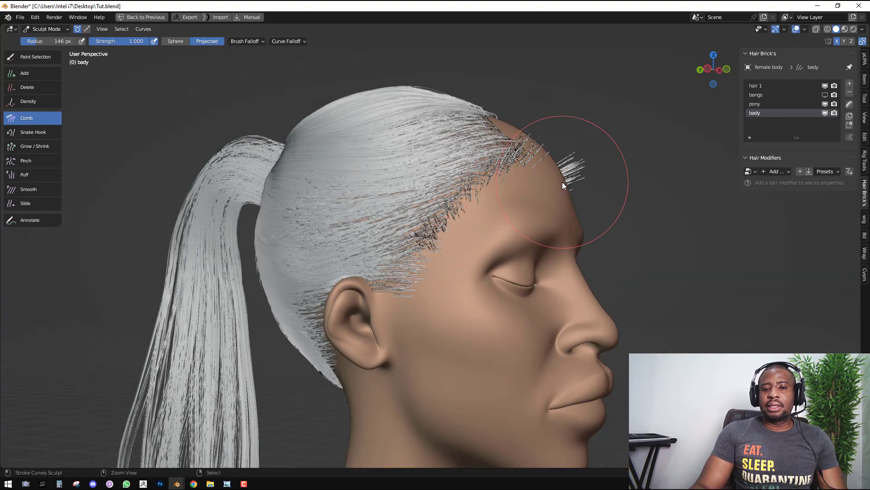
{"action": "left_click", "coordinate": [864, 40]}
Add a Hair Collision modifier to the bady hair with the female body as its collision object
{"action": "middle_click_drag", "start_coordinate": [457, 211], "coordinate": [492, 219]}
{"action": "scroll", "coordinate": [423, 200], "scroll_direction": "up", "scroll_amount": 2}
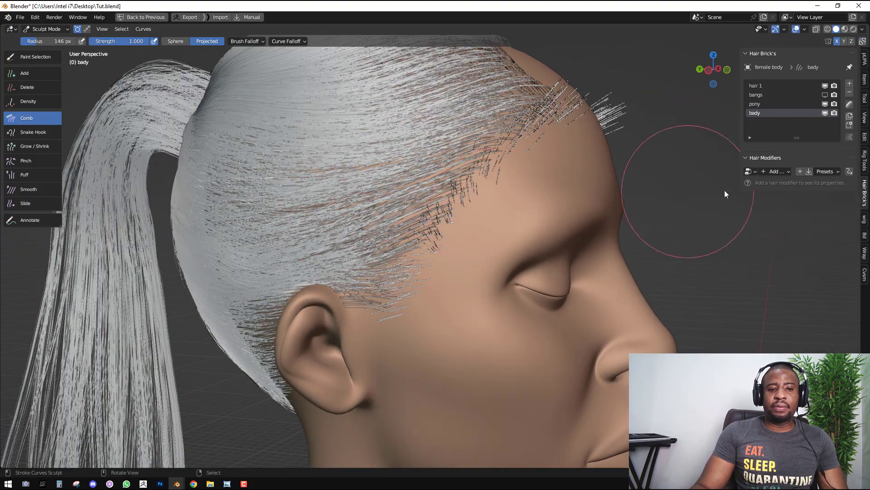
{"action": "left_click", "coordinate": [776, 171]}
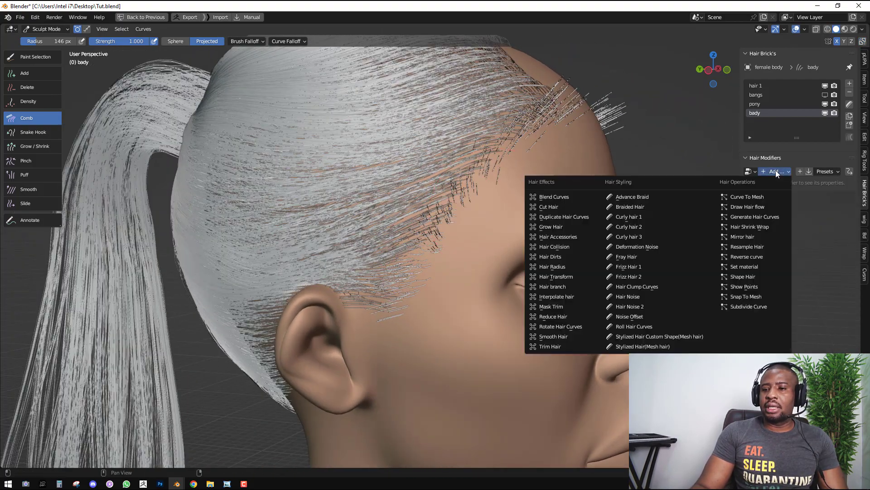
{"action": "left_click", "coordinate": [572, 246]}
{"action": "left_click", "coordinate": [847, 198]}
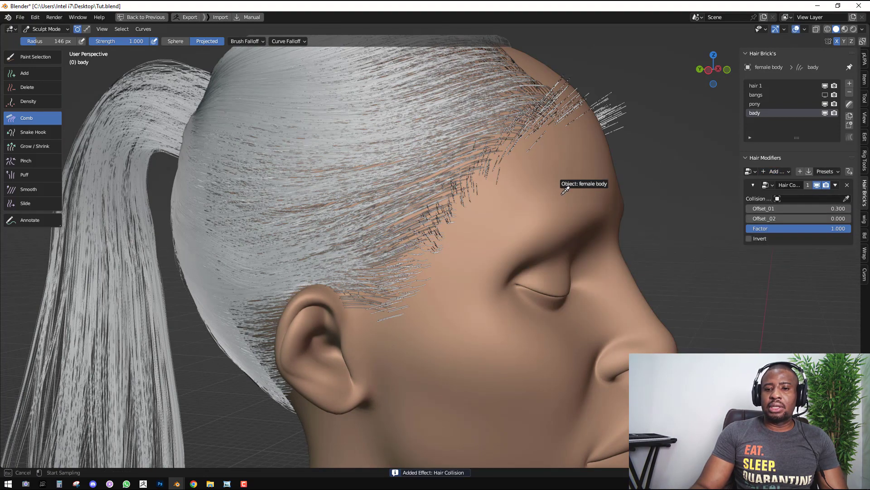
{"action": "left_click", "coordinate": [510, 184]}
Comb the baby hairs at the temple back from the forehead and down toward the front of the ear
{"action": "left_click_drag", "start_coordinate": [517, 178], "coordinate": [449, 188]}
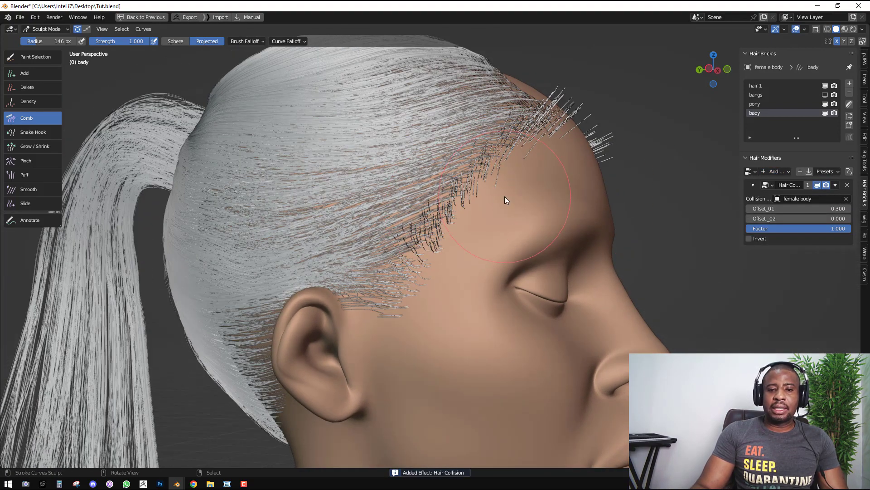
{"action": "mouse_move", "coordinate": [505, 197]}
{"action": "left_mouse_down"}
{"action": "mouse_move", "coordinate": [446, 209]}
{"action": "mouse_move", "coordinate": [404, 238]}
{"action": "mouse_move", "coordinate": [440, 236]}
{"action": "mouse_move", "coordinate": [437, 270]}
{"action": "left_mouse_up"}
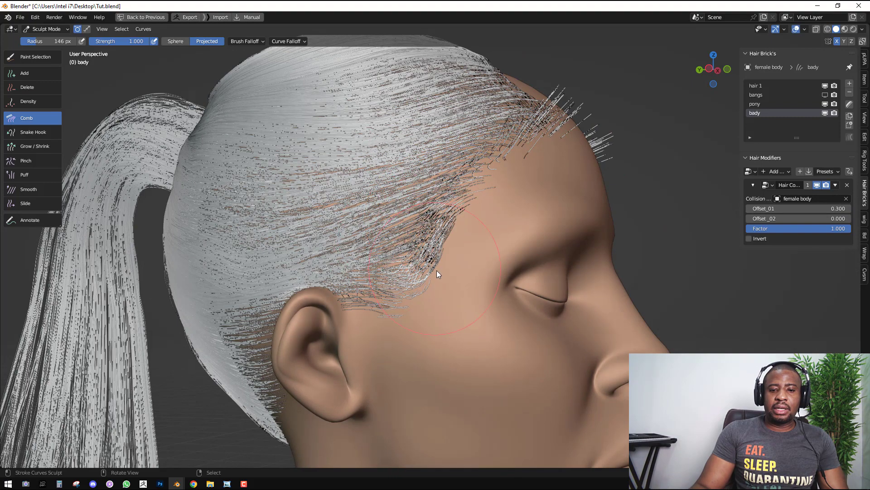
{"action": "middle_click_drag", "start_coordinate": [431, 272], "coordinate": [392, 297]}
{"action": "left_click_drag", "start_coordinate": [392, 297], "coordinate": [383, 333]}
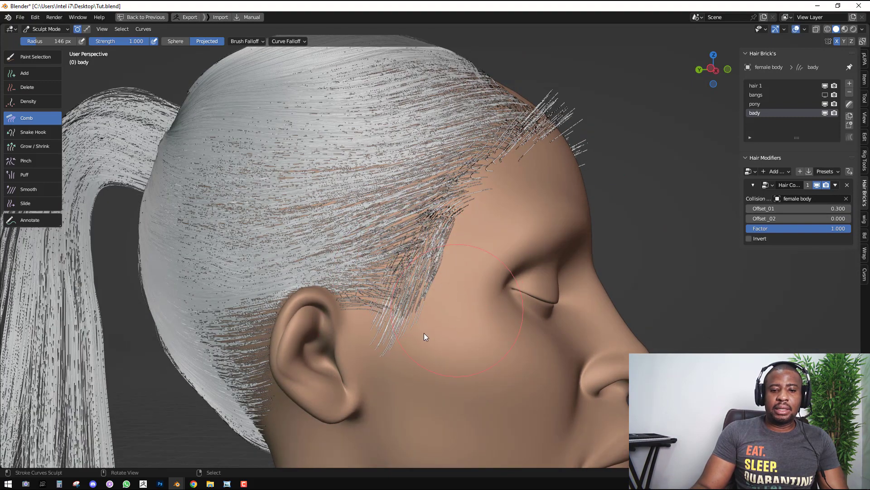
{"action": "middle_click_drag", "start_coordinate": [398, 344], "coordinate": [355, 249]}
{"action": "mouse_move", "coordinate": [355, 248]}
{"action": "left_mouse_down"}
{"action": "mouse_move", "coordinate": [349, 263]}
{"action": "mouse_move", "coordinate": [426, 199]}
{"action": "left_mouse_up"}
Comb the protruding baby hairs at the forehead corner down and back against the hairline
{"action": "mouse_move", "coordinate": [481, 173]}
{"action": "middle_mouse_down"}
{"action": "mouse_move", "coordinate": [467, 190]}
{"action": "mouse_move", "coordinate": [515, 115]}
{"action": "mouse_move", "coordinate": [575, 110]}
{"action": "middle_mouse_up"}
{"action": "mouse_move", "coordinate": [575, 110]}
{"action": "left_mouse_down"}
{"action": "mouse_move", "coordinate": [509, 174]}
{"action": "mouse_move", "coordinate": [513, 190]}
{"action": "left_mouse_up"}
{"action": "middle_click_drag", "start_coordinate": [512, 190], "coordinate": [542, 165]}
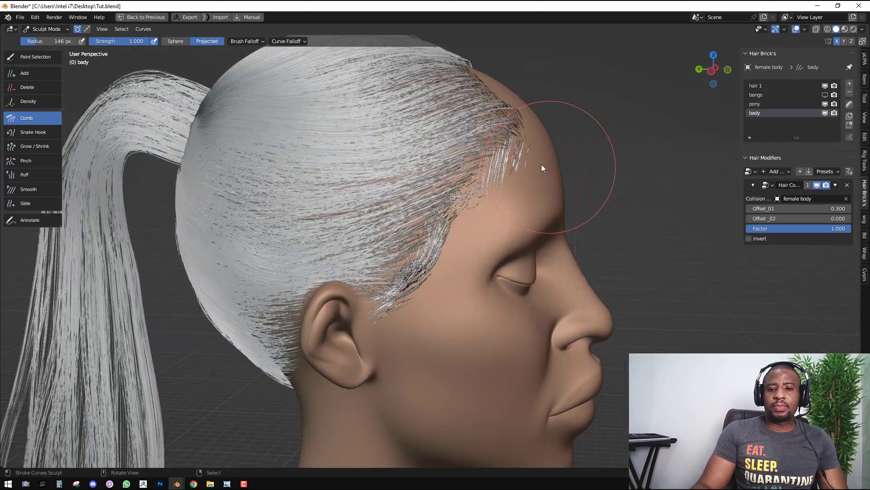
{"action": "left_click_drag", "start_coordinate": [543, 168], "coordinate": [454, 186]}
{"action": "left_click_drag", "start_coordinate": [509, 188], "coordinate": [471, 211]}
Refine the flow of the baby hairs between the forehead corner and the ear with closer Comb strokes
{"action": "middle_click_drag", "start_coordinate": [493, 206], "coordinate": [514, 207]}
{"action": "scroll", "coordinate": [514, 206], "scroll_direction": "up", "scroll_amount": 2}
{"action": "left_click_drag", "start_coordinate": [472, 169], "coordinate": [450, 159]}
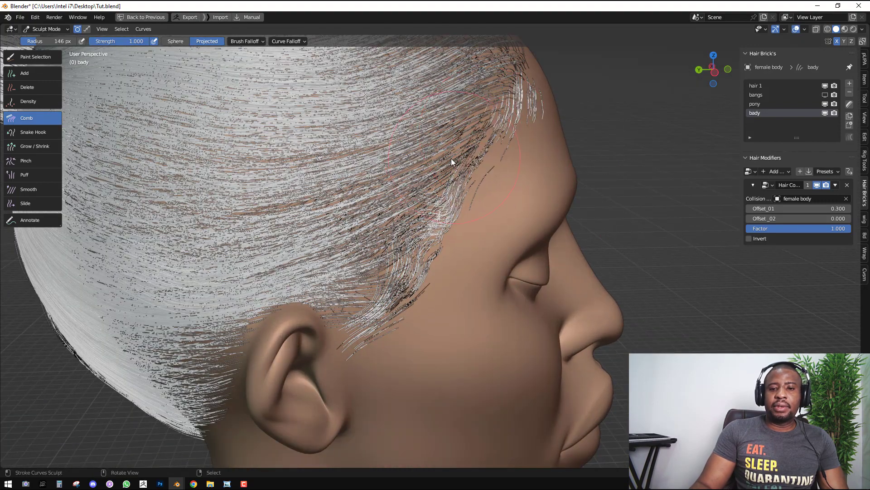
{"action": "mouse_move", "coordinate": [505, 150]}
{"action": "left_mouse_down"}
{"action": "mouse_move", "coordinate": [478, 222]}
{"action": "mouse_move", "coordinate": [385, 207]}
{"action": "mouse_move", "coordinate": [437, 175]}
{"action": "mouse_move", "coordinate": [412, 181]}
{"action": "mouse_move", "coordinate": [520, 159]}
{"action": "mouse_move", "coordinate": [505, 188]}
{"action": "mouse_move", "coordinate": [472, 208]}
{"action": "mouse_move", "coordinate": [474, 231]}
{"action": "left_mouse_up"}
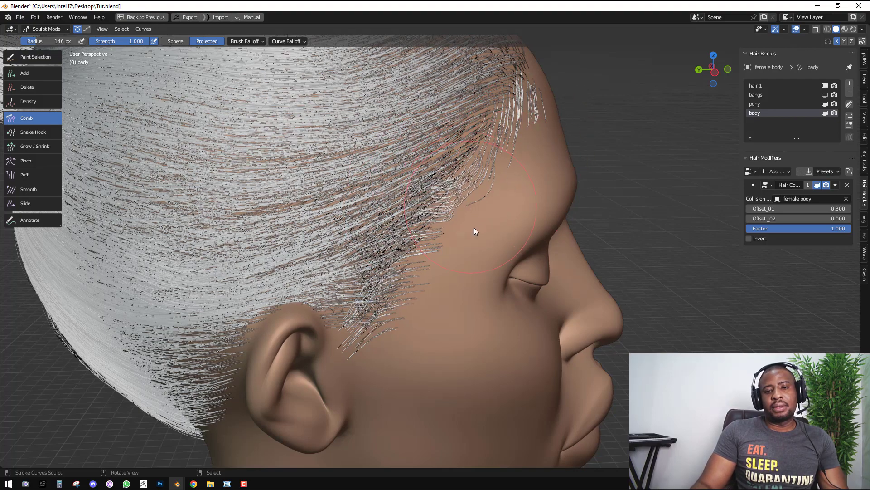
{"action": "middle_click_drag", "start_coordinate": [474, 231], "coordinate": [497, 203]}
{"action": "left_click_drag", "start_coordinate": [455, 203], "coordinate": [407, 273]}
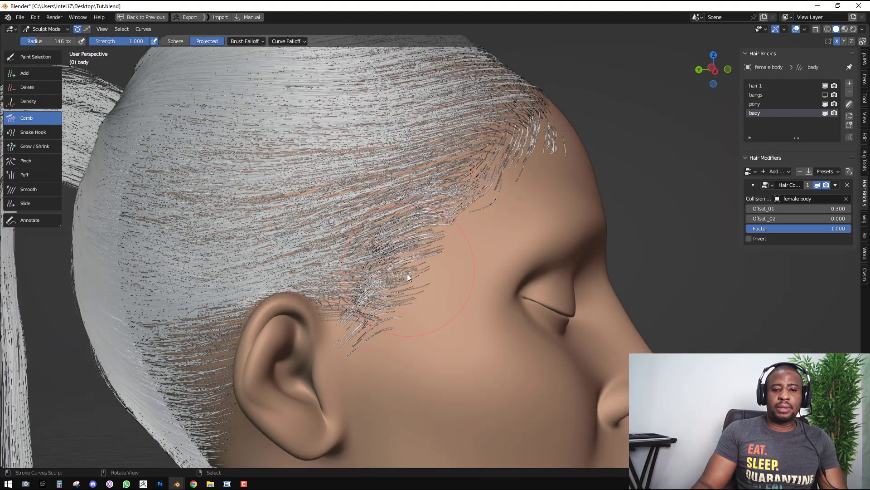
Add a Hair Clump Curves modifier to the bady hair and set its guide distance to 0.005 m
{"action": "left_click", "coordinate": [775, 171]}
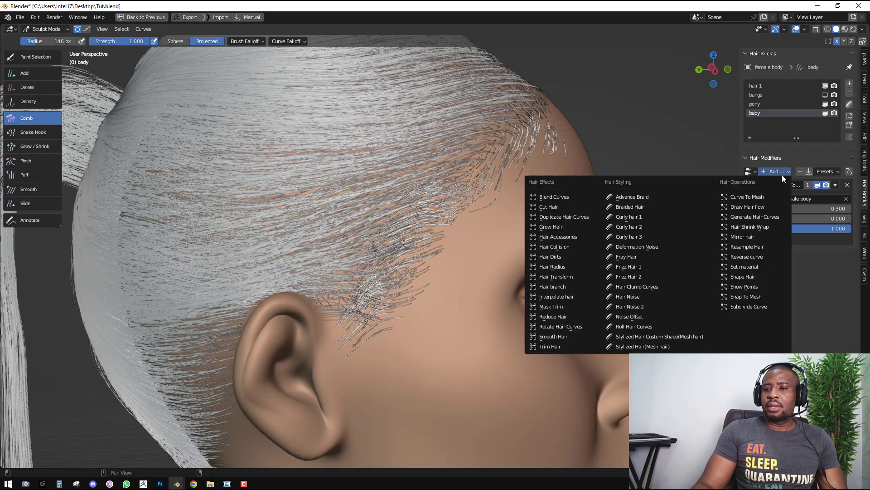
{"action": "left_click", "coordinate": [648, 287]}
{"action": "middle_click_drag", "start_coordinate": [538, 243], "coordinate": [508, 236]}
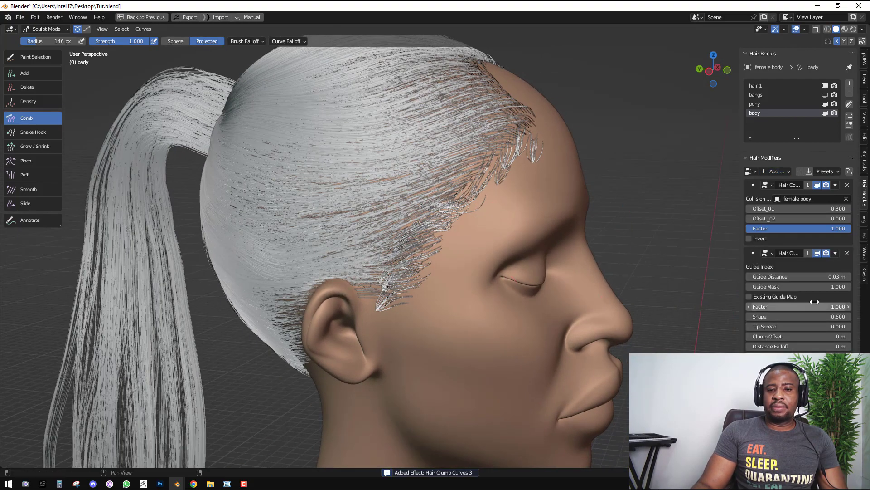
{"action": "left_click", "coordinate": [829, 275]}
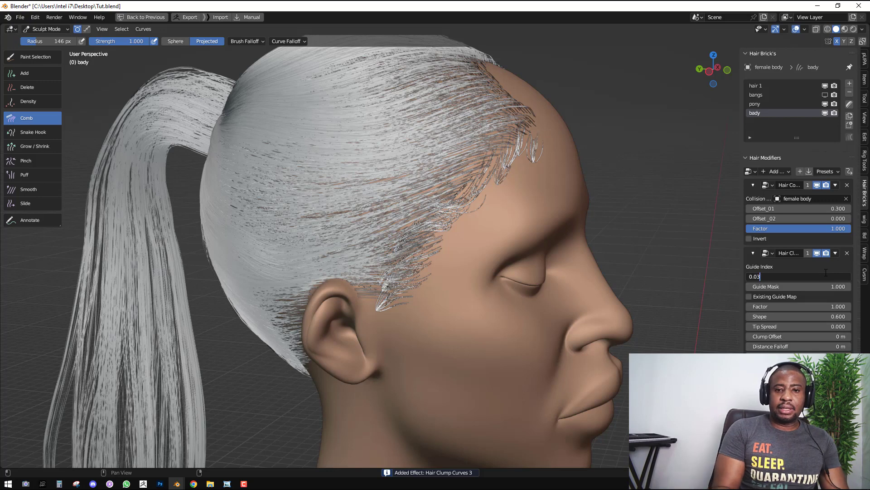
{"action": "type", "text": "0.005"}
{"action": "key", "text": "Return"}
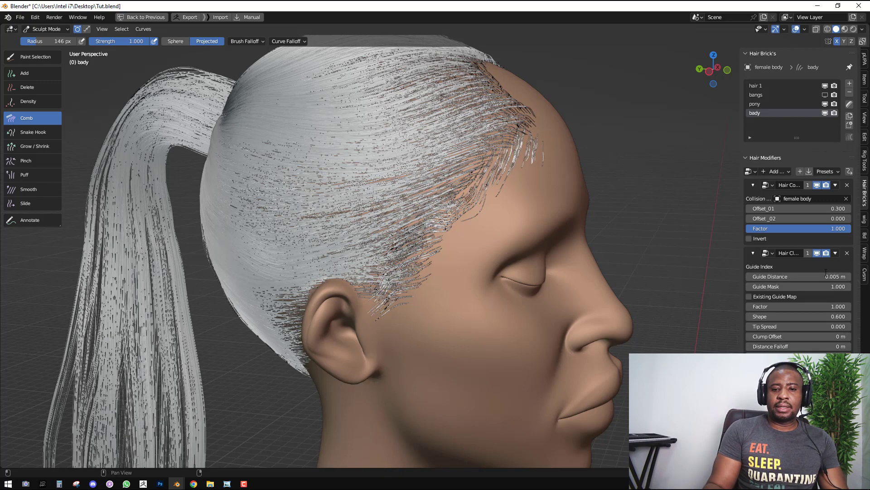
Switch the bady hair to Object Mode and try clump guide distances of 0.008 m and 0.002 m
{"action": "key", "text": "ctrl+Tab"}
{"action": "left_click", "coordinate": [813, 277]}
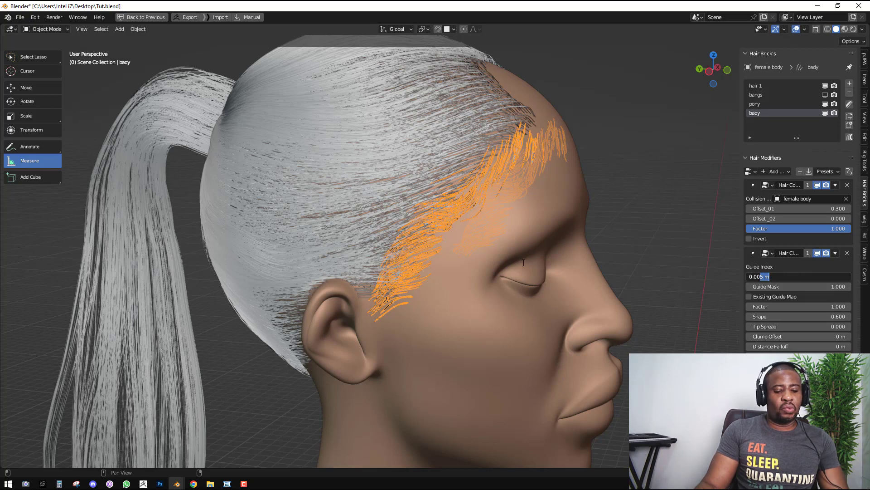
{"action": "type", "text": "8"}
{"action": "key", "text": "Return"}
{"action": "left_click", "coordinate": [782, 276]}
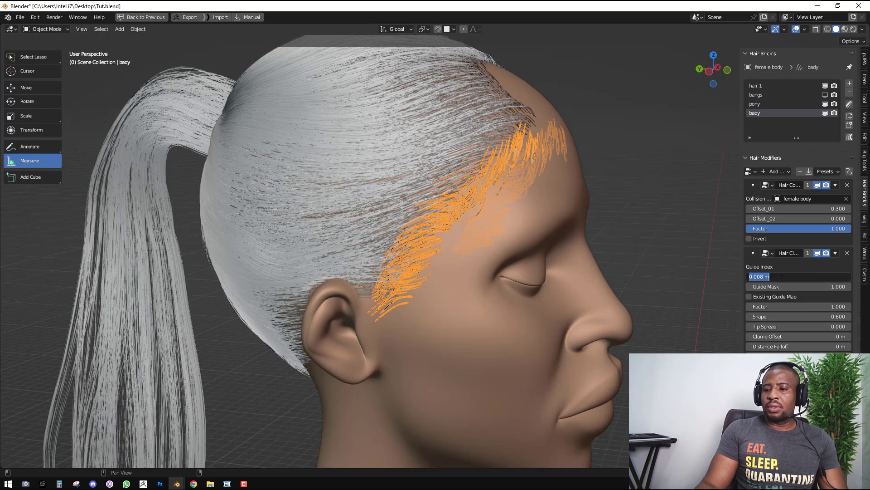
{"action": "type", "text": "2"}
{"action": "key", "text": "Return"}
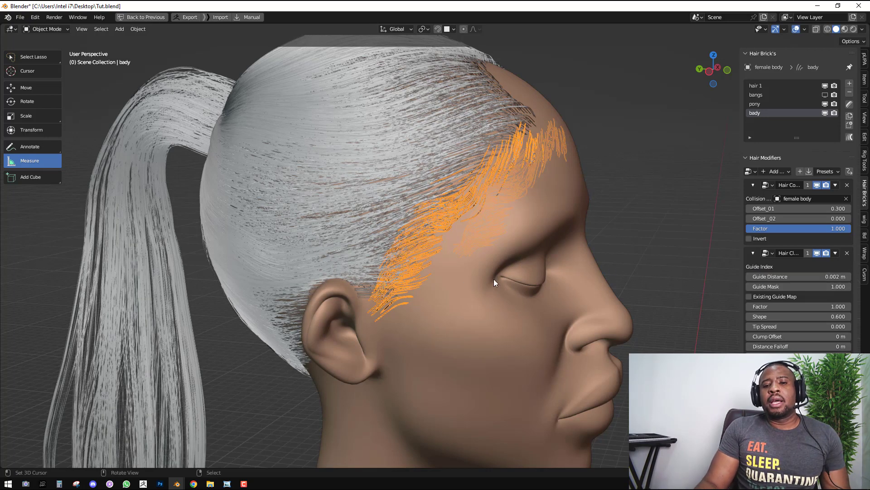
Set the clump guide distance of the baby hairs to 0.006 m
{"action": "middle_click_drag", "start_coordinate": [494, 279], "coordinate": [671, 292]}
{"action": "left_click", "coordinate": [780, 276]}
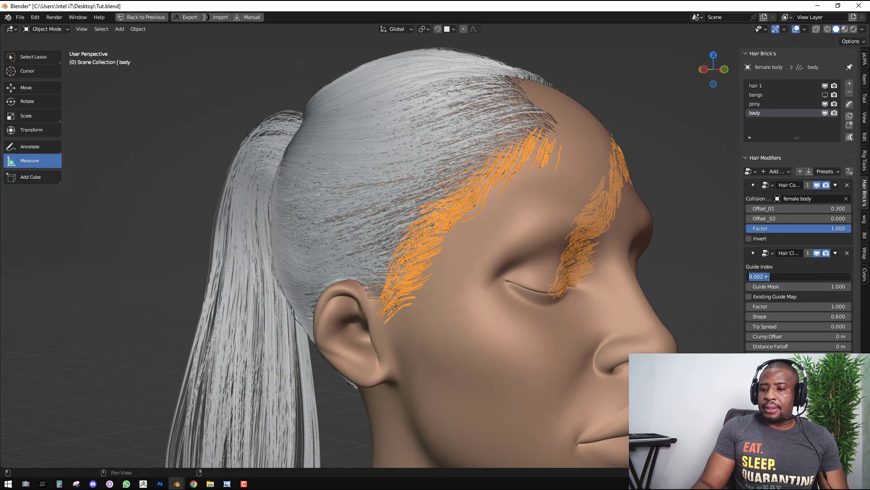
{"action": "type", "text": "6"}
{"action": "key", "text": "Return"}
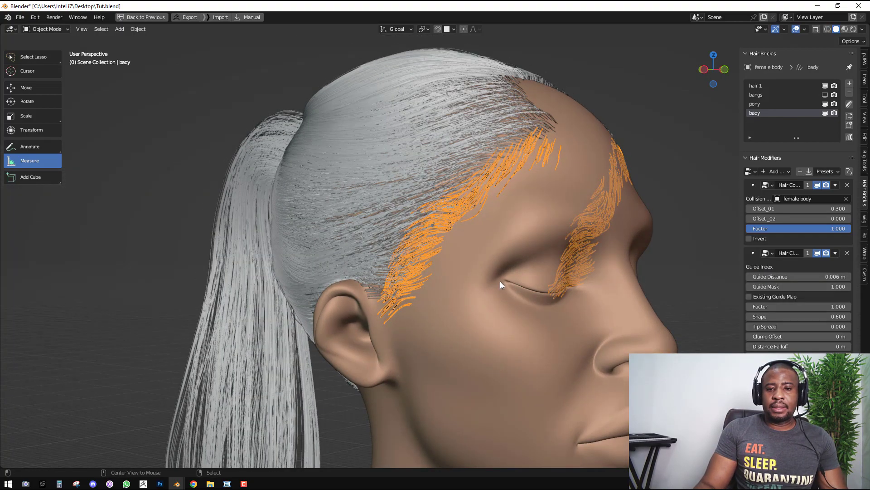
Set the clump guide distance to 0.02 m and raise the clump factor to 1.390
{"action": "middle_click_drag", "start_coordinate": [500, 281], "coordinate": [527, 276]}
{"action": "left_click", "coordinate": [766, 276]}
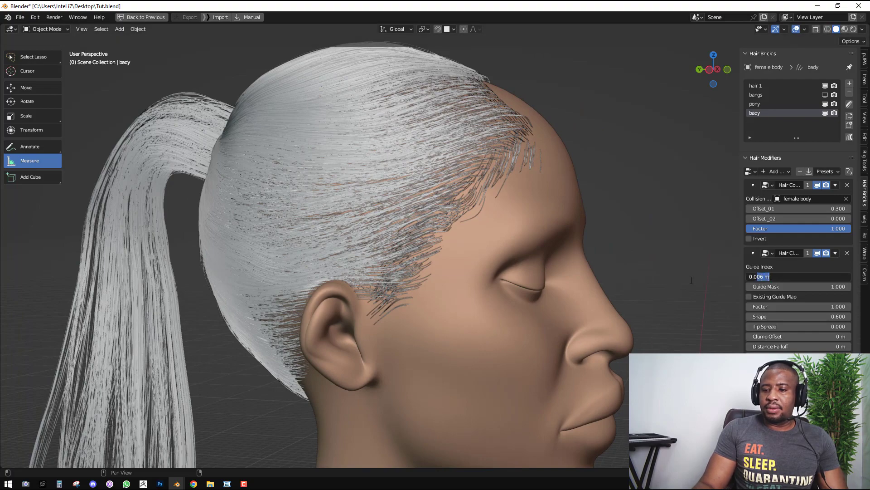
{"action": "type", "text": "2"}
{"action": "key", "text": "Return"}
{"action": "middle_click_drag", "start_coordinate": [518, 274], "coordinate": [551, 277]}
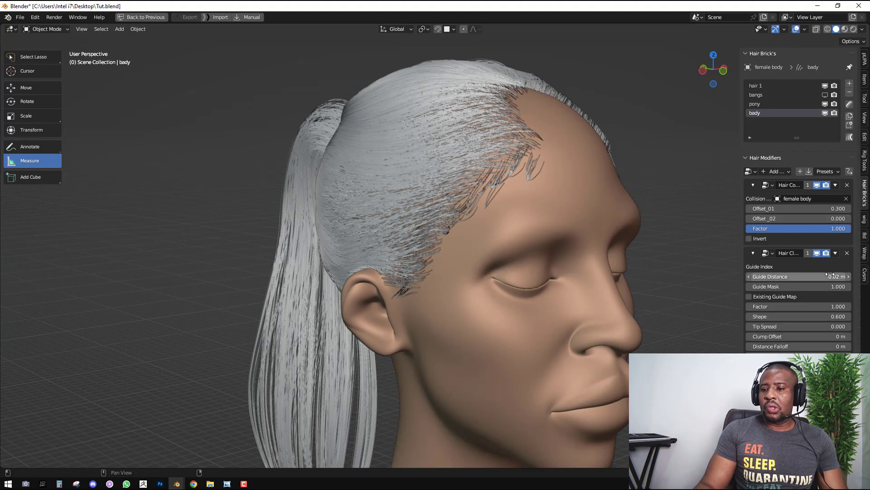
{"action": "left_click_drag", "start_coordinate": [816, 306], "coordinate": [794, 324]}
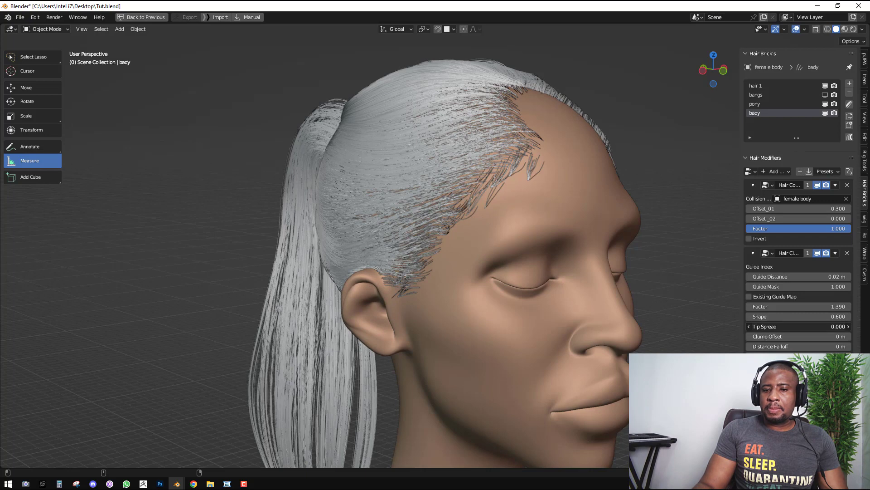
Set the clump guide distance of the baby hairs to 0.008 m and put the bady hair into Sculpt Mode
{"action": "double_click", "coordinate": [820, 277]}
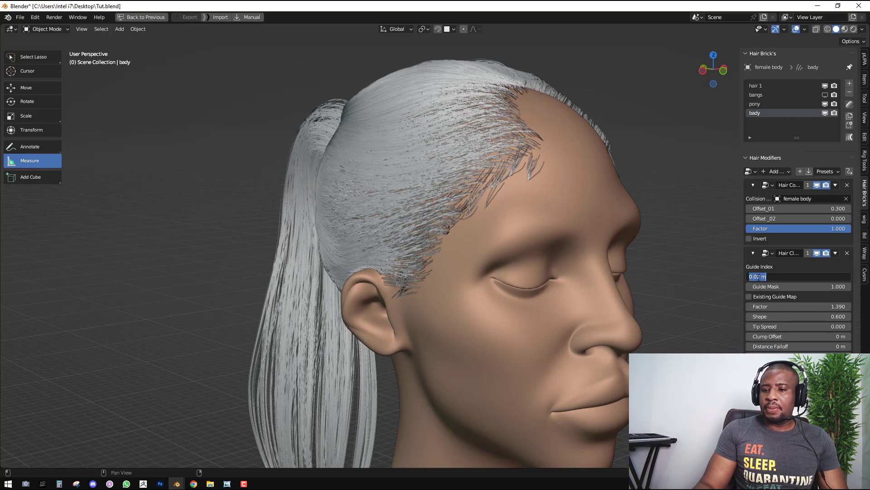
{"action": "type", "text": "08"}
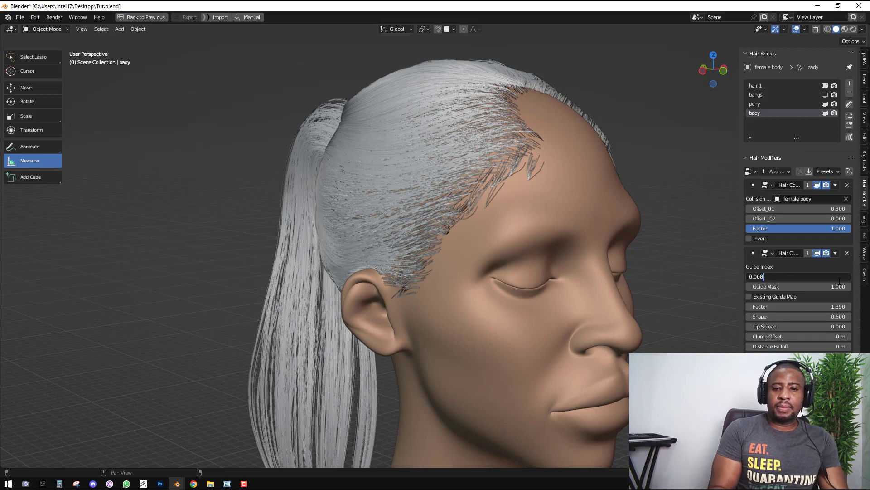
{"action": "key", "text": "Return"}
{"action": "left_click", "coordinate": [849, 105]}
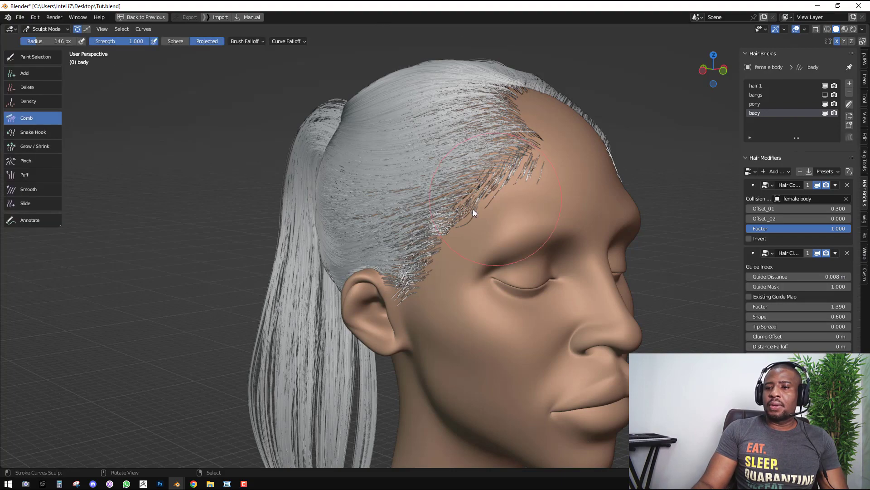
{"action": "mouse_move", "coordinate": [447, 221]}
{"action": "middle_mouse_down"}
{"action": "mouse_move", "coordinate": [495, 220]}
{"action": "mouse_move", "coordinate": [501, 177]}
{"action": "mouse_move", "coordinate": [209, 90]}
{"action": "middle_mouse_up"}
{"action": "key", "text": "ctrl+Tab"}
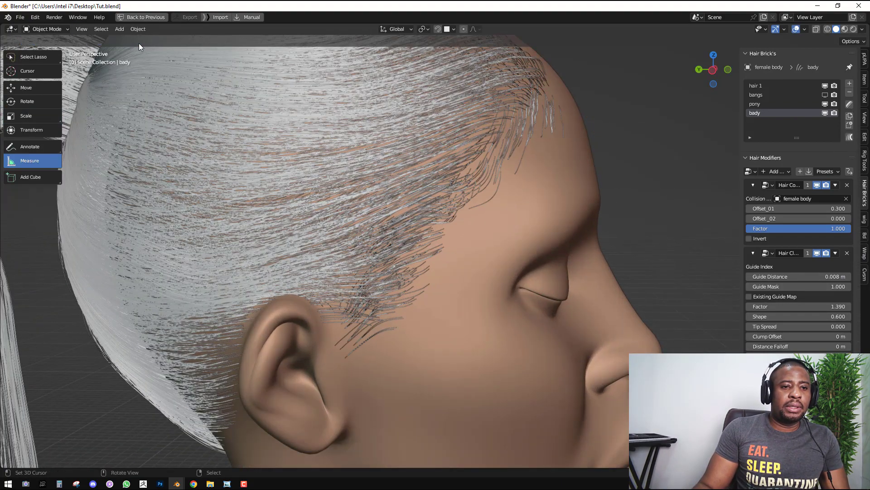
{"action": "left_click", "coordinate": [849, 104]}
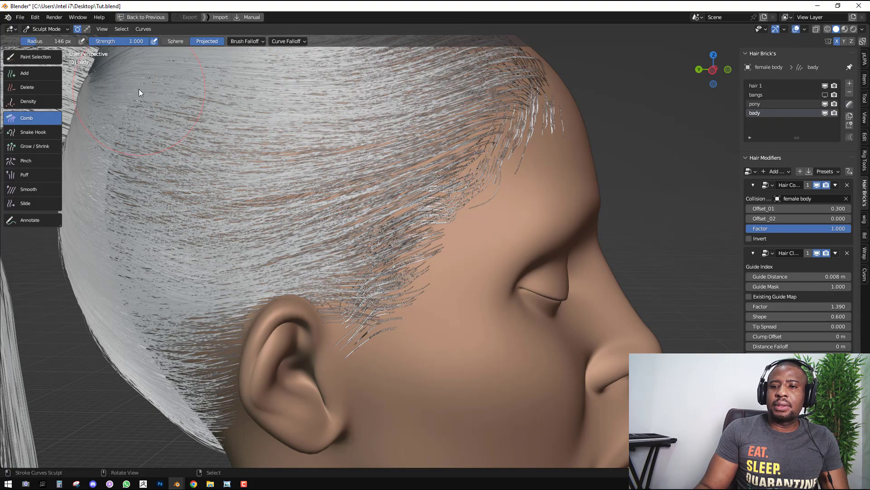
Set the Comb brush strength to 0.570 with the Sphere falloff and comb the baby hairs along the temple hairline
{"action": "left_click_drag", "start_coordinate": [137, 39], "coordinate": [112, 39]}
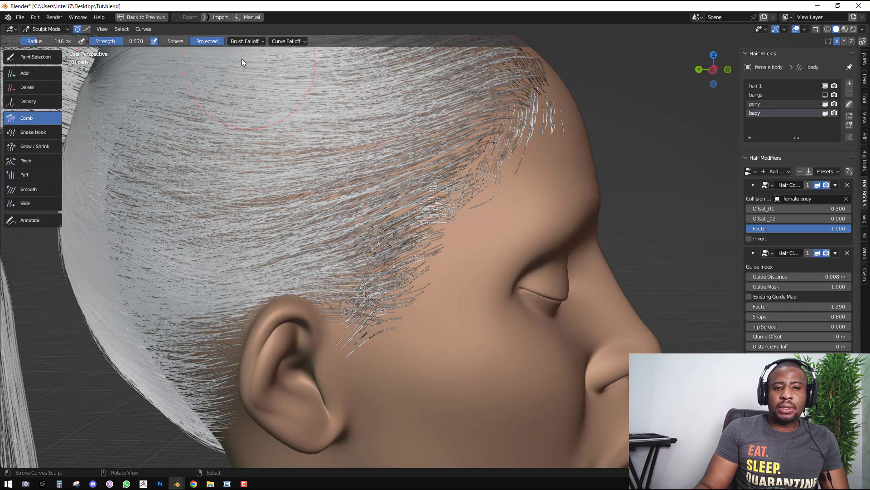
{"action": "left_click_drag", "start_coordinate": [457, 194], "coordinate": [414, 203]}
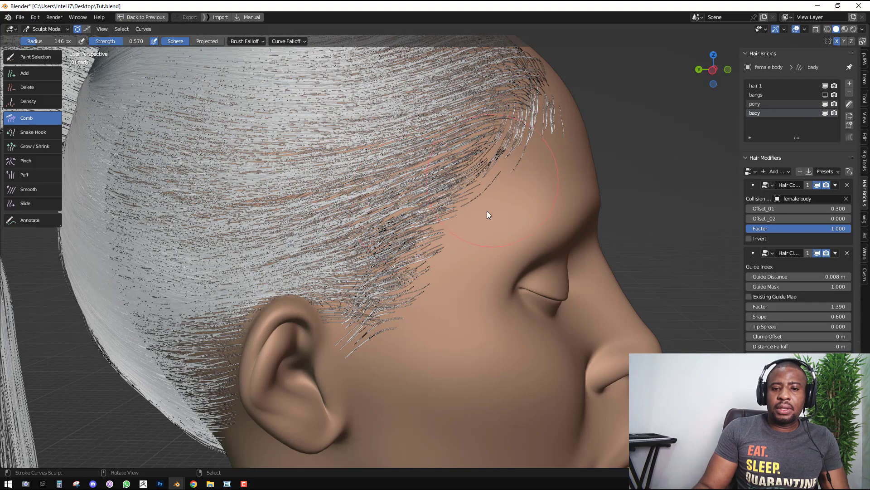
{"action": "mouse_move", "coordinate": [487, 210]}
{"action": "left_mouse_down"}
{"action": "mouse_move", "coordinate": [464, 205]}
{"action": "mouse_move", "coordinate": [424, 220]}
{"action": "left_mouse_up"}
{"action": "mouse_move", "coordinate": [463, 242]}
{"action": "left_mouse_down"}
{"action": "mouse_move", "coordinate": [474, 213]}
{"action": "mouse_move", "coordinate": [431, 250]}
{"action": "mouse_move", "coordinate": [477, 196]}
{"action": "left_mouse_up"}
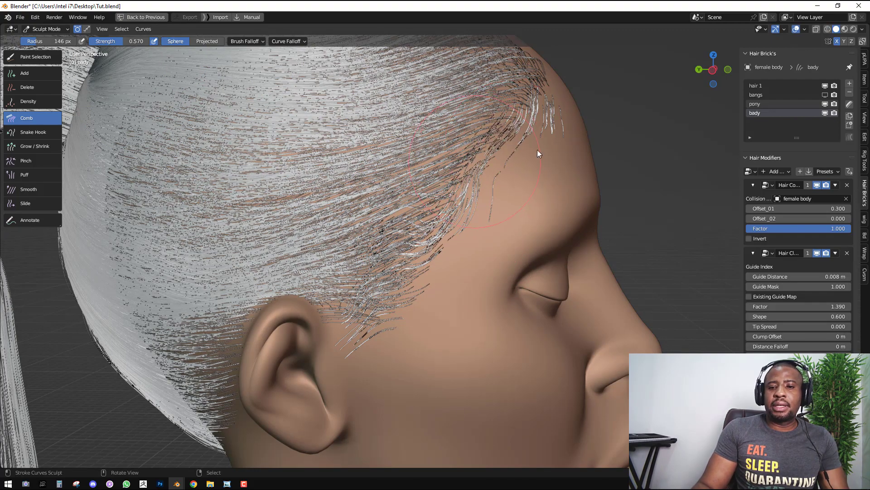
{"action": "middle_click_drag", "start_coordinate": [537, 149], "coordinate": [562, 127]}
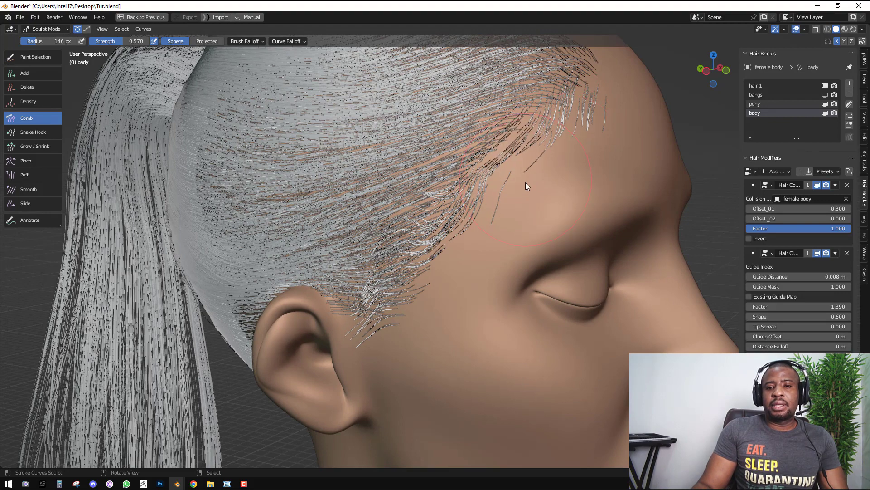
{"action": "scroll", "coordinate": [455, 251], "scroll_direction": "down", "scroll_amount": 2}
{"action": "middle_click_drag", "start_coordinate": [456, 250], "coordinate": [472, 192]}
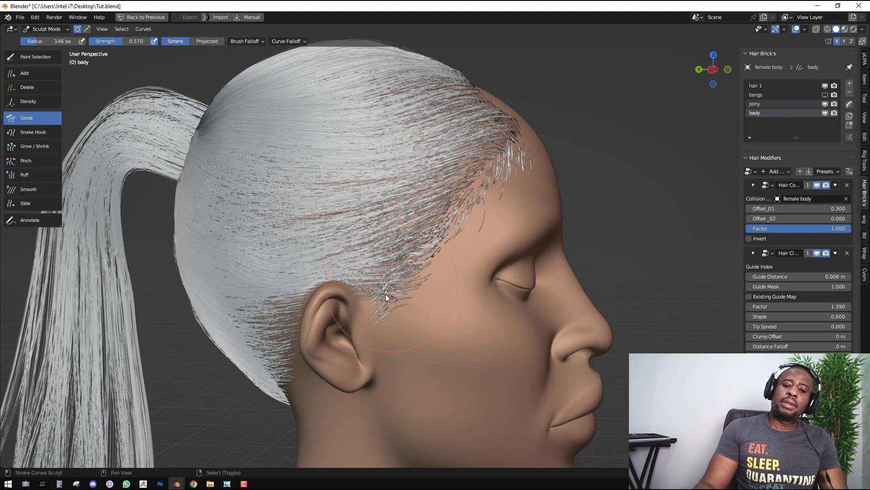
Comb the baby hairs just in front of the top of the ear along the hairline
{"action": "scroll", "coordinate": [421, 224], "scroll_direction": "up", "scroll_amount": 2}
{"action": "left_click_drag", "start_coordinate": [431, 236], "coordinate": [364, 214]}
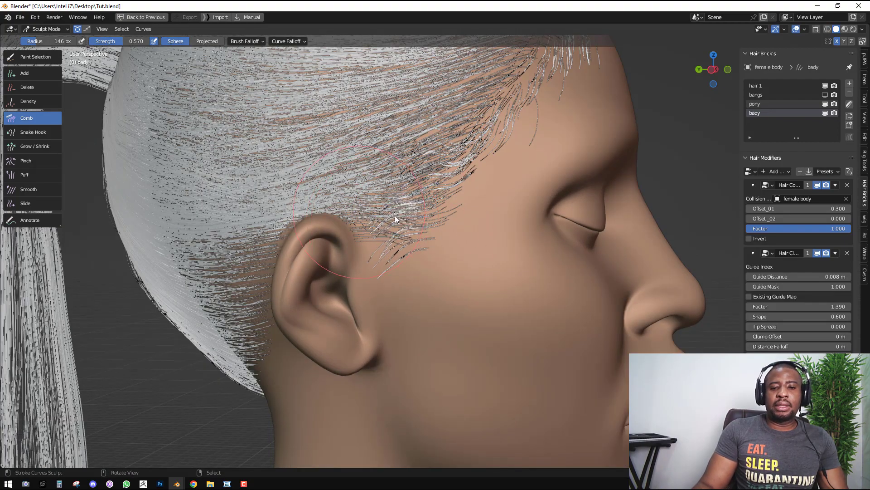
{"action": "left_click_drag", "start_coordinate": [424, 206], "coordinate": [388, 202]}
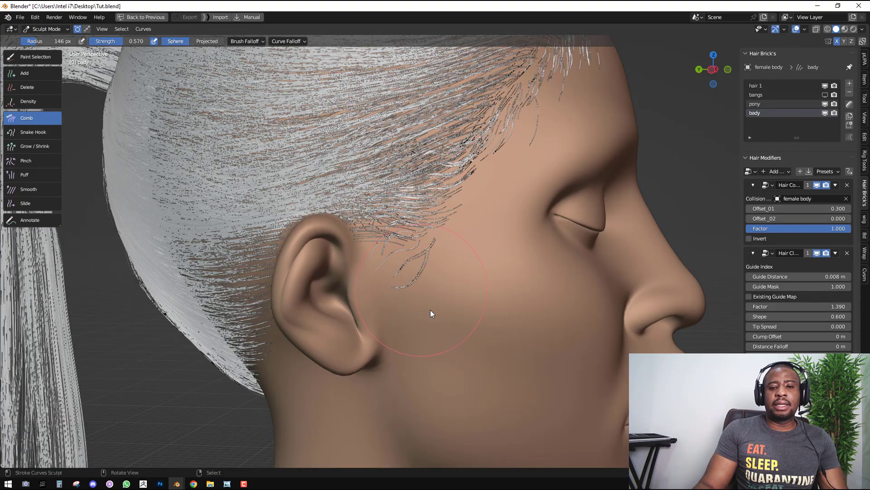
{"action": "scroll", "coordinate": [487, 237], "scroll_direction": "down", "scroll_amount": 3}
{"action": "left_click_drag", "start_coordinate": [488, 238], "coordinate": [486, 212]}
Add more baby hairs in front of the ear as a sideburn using the Density brush with a 73 px radius
{"action": "key", "text": "shift+space"}
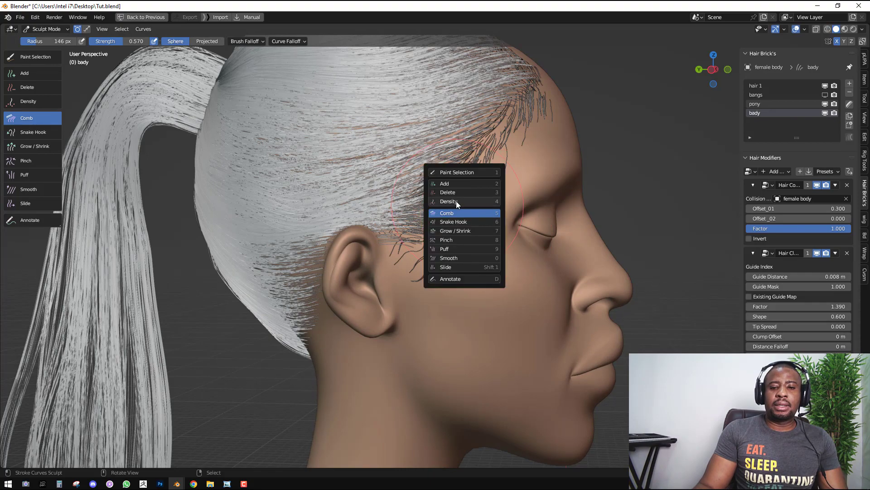
{"action": "left_click", "coordinate": [455, 204]}
{"action": "scroll", "coordinate": [431, 255], "scroll_direction": "up", "scroll_amount": 2}
{"action": "key", "text": "f"}
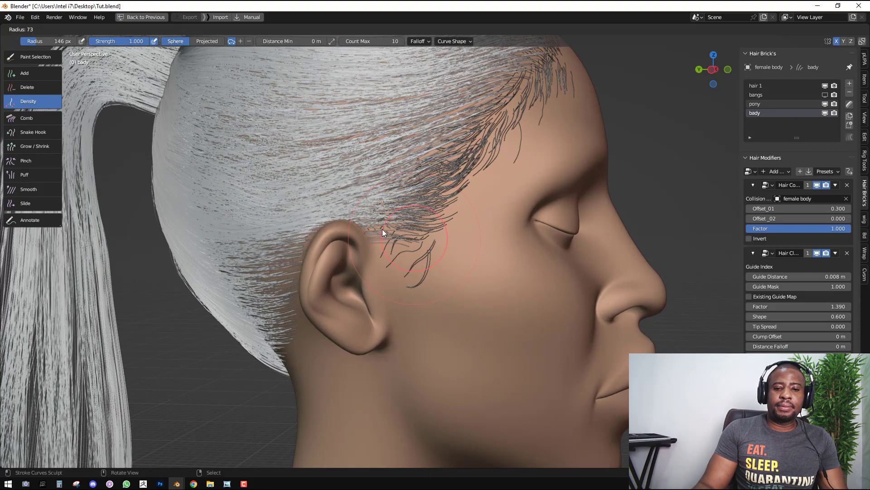
{"action": "left_click", "coordinate": [382, 230]}
{"action": "mouse_move", "coordinate": [397, 255]}
{"action": "left_mouse_down"}
{"action": "mouse_move", "coordinate": [409, 263]}
{"action": "mouse_move", "coordinate": [401, 232]}
{"action": "mouse_move", "coordinate": [415, 311]}
{"action": "mouse_move", "coordinate": [417, 293]}
{"action": "left_mouse_up"}
{"action": "mouse_move", "coordinate": [418, 289]}
{"action": "middle_mouse_down"}
{"action": "mouse_move", "coordinate": [399, 276]}
{"action": "mouse_move", "coordinate": [420, 279]}
{"action": "middle_mouse_up"}
{"action": "left_click_drag", "start_coordinate": [409, 257], "coordinate": [407, 276]}
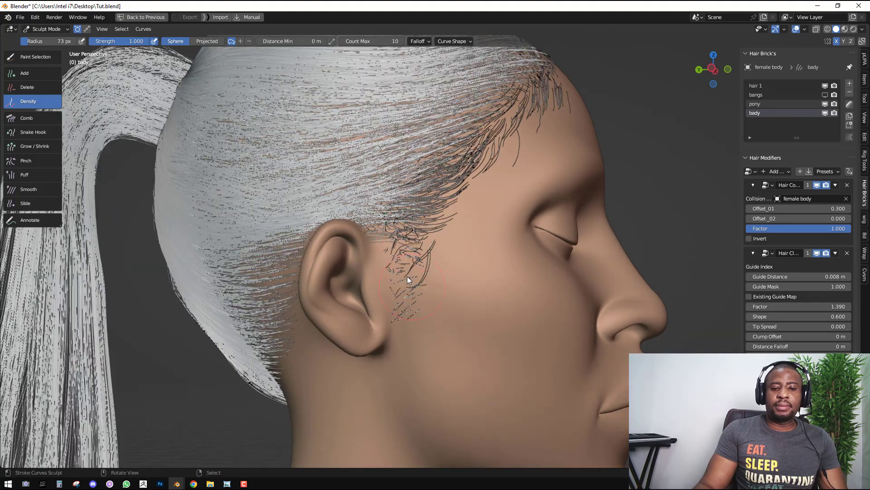
{"action": "left_click", "coordinate": [455, 41]}
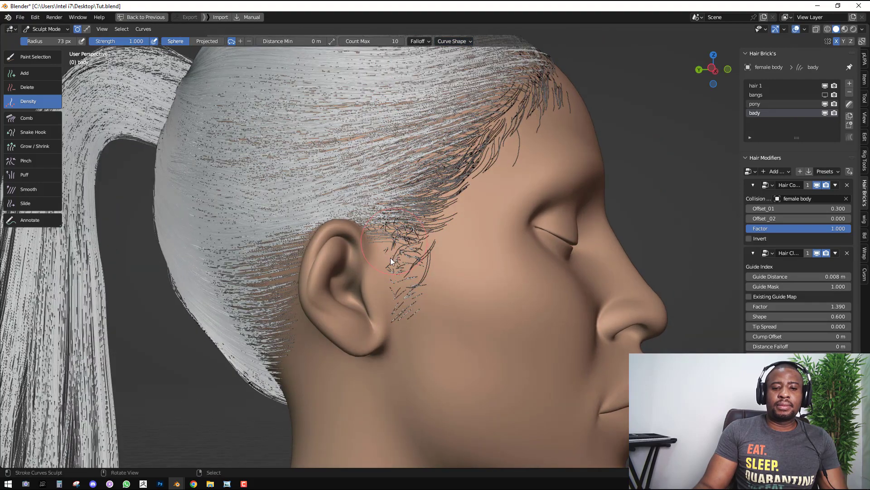
{"action": "mouse_move", "coordinate": [397, 293]}
{"action": "middle_mouse_down"}
{"action": "mouse_move", "coordinate": [439, 289]}
{"action": "mouse_move", "coordinate": [398, 251]}
{"action": "mouse_move", "coordinate": [424, 243]}
{"action": "mouse_move", "coordinate": [406, 244]}
{"action": "middle_mouse_up"}
Comb the new sideburn hairs downward with a 118 px Comb brush, changing its falloff to Projected
{"action": "key", "text": "shift+space"}
{"action": "left_click", "coordinate": [411, 237]}
{"action": "key", "text": "f"}
{"action": "left_click", "coordinate": [430, 245]}
{"action": "left_click_drag", "start_coordinate": [405, 226], "coordinate": [415, 323]}
{"action": "left_click_drag", "start_coordinate": [396, 211], "coordinate": [405, 313]}
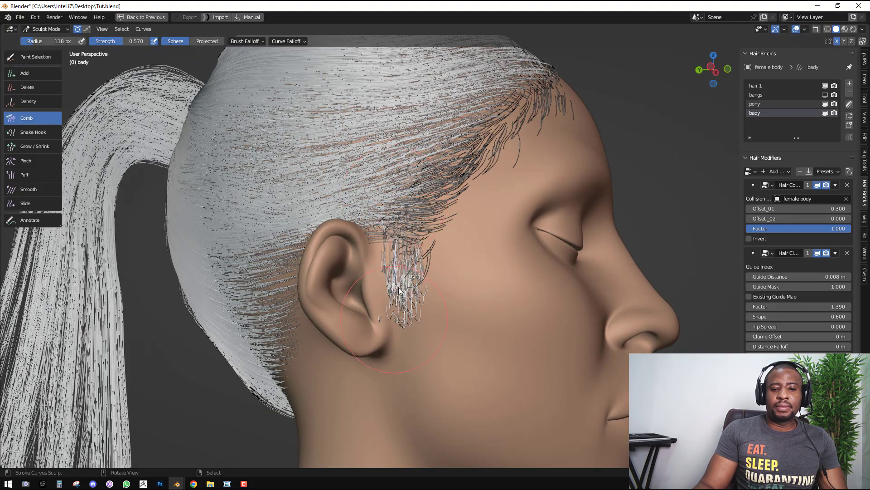
{"action": "left_click_drag", "start_coordinate": [396, 256], "coordinate": [409, 341]}
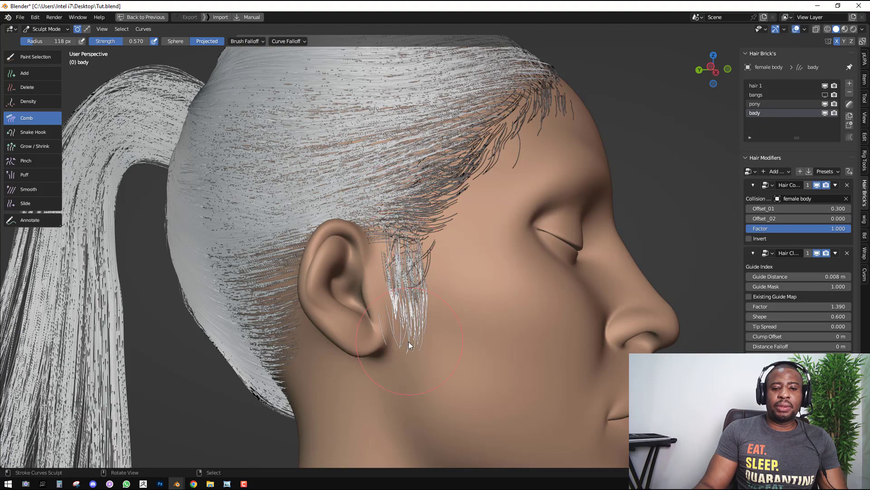
{"action": "middle_click_drag", "start_coordinate": [417, 252], "coordinate": [437, 230]}
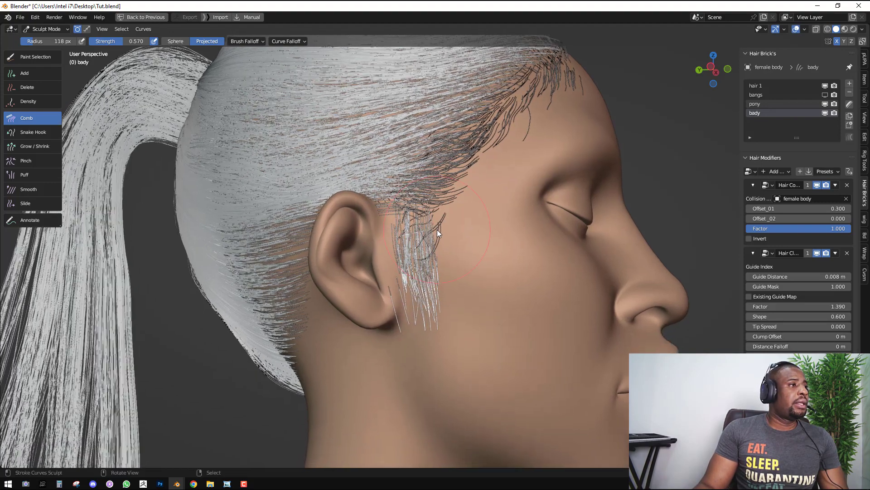
Comb the sideburn hairs from side and front angles so they follow the face beside the ear
{"action": "scroll", "coordinate": [437, 229], "scroll_direction": "up", "scroll_amount": 2}
{"action": "mouse_move", "coordinate": [415, 216]}
{"action": "left_mouse_down"}
{"action": "mouse_move", "coordinate": [377, 254]}
{"action": "mouse_move", "coordinate": [392, 191]}
{"action": "mouse_move", "coordinate": [369, 227]}
{"action": "mouse_move", "coordinate": [448, 253]}
{"action": "left_mouse_up"}
{"action": "mouse_move", "coordinate": [448, 253]}
{"action": "middle_mouse_down"}
{"action": "mouse_move", "coordinate": [430, 249]}
{"action": "mouse_move", "coordinate": [447, 308]}
{"action": "middle_mouse_up"}
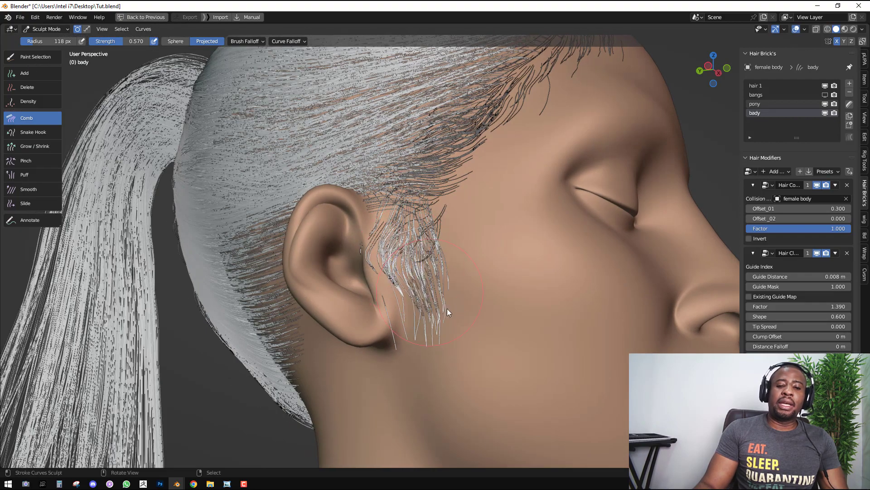
{"action": "left_click_drag", "start_coordinate": [446, 308], "coordinate": [418, 293]}
{"action": "middle_click_drag", "start_coordinate": [443, 327], "coordinate": [426, 282]}
{"action": "mouse_move", "coordinate": [427, 282]}
{"action": "left_mouse_down"}
{"action": "mouse_move", "coordinate": [458, 240]}
{"action": "mouse_move", "coordinate": [434, 271]}
{"action": "mouse_move", "coordinate": [442, 223]}
{"action": "mouse_move", "coordinate": [426, 225]}
{"action": "left_mouse_up"}
{"action": "mouse_move", "coordinate": [425, 225]}
{"action": "middle_mouse_down"}
{"action": "mouse_move", "coordinate": [376, 262]}
{"action": "mouse_move", "coordinate": [403, 254]}
{"action": "middle_mouse_up"}
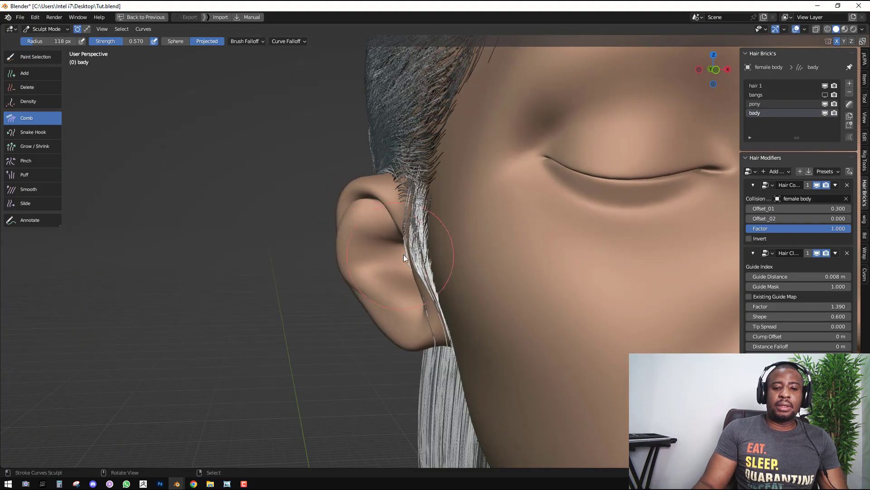
{"action": "mouse_move", "coordinate": [403, 255]}
{"action": "left_mouse_down"}
{"action": "mouse_move", "coordinate": [361, 285]}
{"action": "mouse_move", "coordinate": [402, 284]}
{"action": "mouse_move", "coordinate": [350, 344]}
{"action": "mouse_move", "coordinate": [357, 366]}
{"action": "mouse_move", "coordinate": [370, 341]}
{"action": "mouse_move", "coordinate": [367, 262]}
{"action": "mouse_move", "coordinate": [323, 236]}
{"action": "mouse_move", "coordinate": [365, 254]}
{"action": "mouse_move", "coordinate": [350, 240]}
{"action": "mouse_move", "coordinate": [392, 338]}
{"action": "mouse_move", "coordinate": [422, 309]}
{"action": "mouse_move", "coordinate": [439, 338]}
{"action": "mouse_move", "coordinate": [438, 315]}
{"action": "left_mouse_up"}
{"action": "scroll", "coordinate": [415, 279], "scroll_direction": "down", "scroll_amount": 4}
{"action": "middle_click_drag", "start_coordinate": [415, 279], "coordinate": [482, 275]}
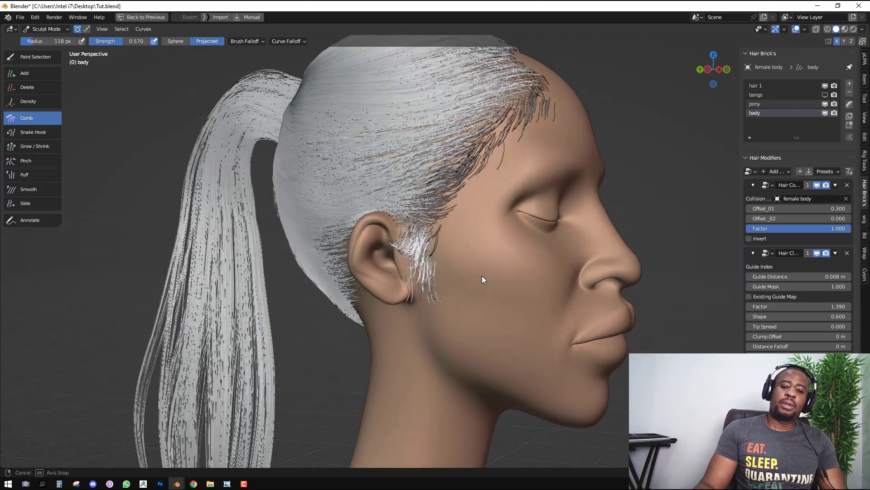
{"action": "scroll", "coordinate": [454, 286], "scroll_direction": "up", "scroll_amount": 5}
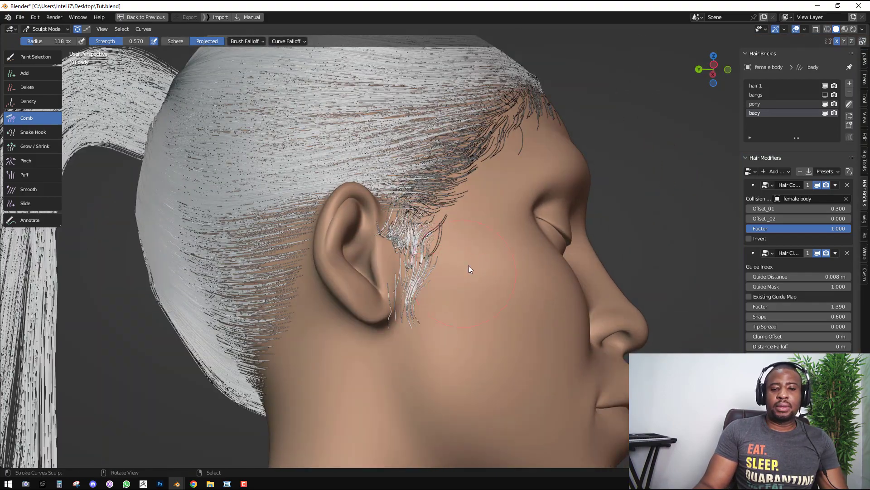
Shift the roots of the sideburn hairs in front of the ear with the Slide brush
{"action": "key", "text": "shift+space"}
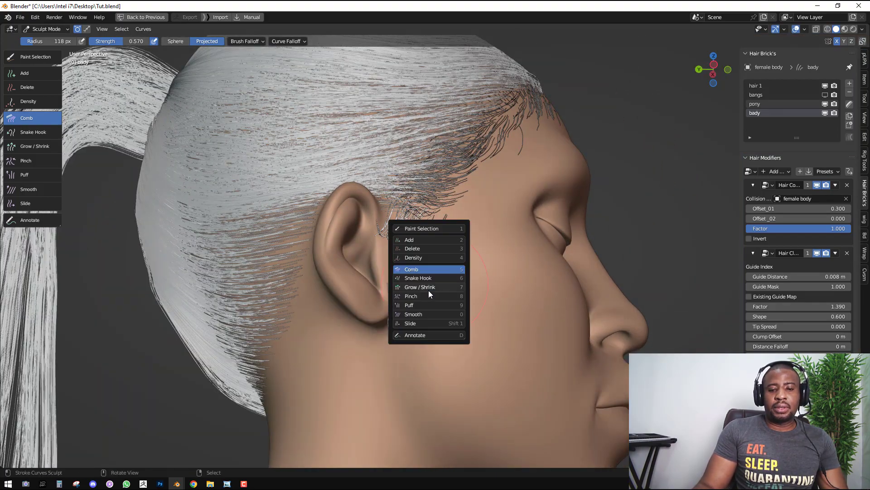
{"action": "left_click", "coordinate": [422, 323]}
{"action": "scroll", "coordinate": [485, 262], "scroll_direction": "up", "scroll_amount": 3}
{"action": "left_click_drag", "start_coordinate": [442, 276], "coordinate": [429, 241]}
{"action": "scroll", "coordinate": [440, 285], "scroll_direction": "down", "scroll_amount": 5}
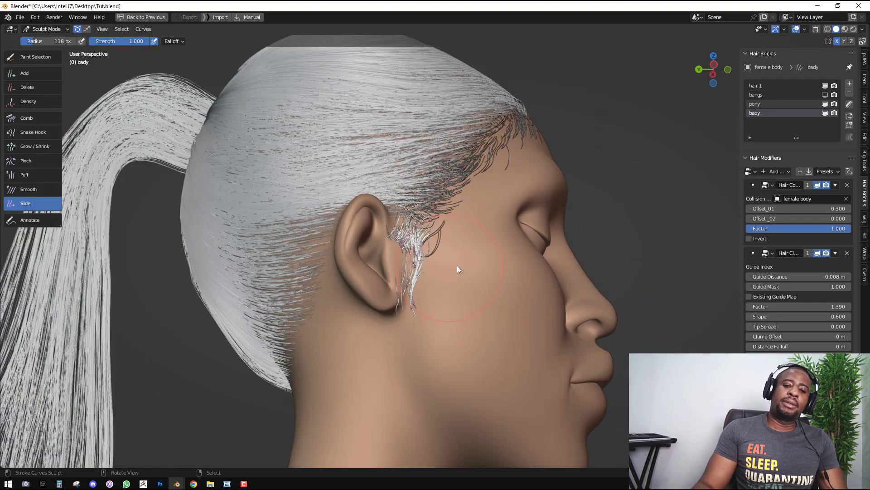
Comb the sideburn hairs beside the ear from the front view with the Comb brush
{"action": "mouse_move", "coordinate": [457, 265]}
{"action": "middle_mouse_down"}
{"action": "mouse_move", "coordinate": [373, 299]}
{"action": "mouse_move", "coordinate": [473, 260]}
{"action": "mouse_move", "coordinate": [505, 259]}
{"action": "mouse_move", "coordinate": [449, 255]}
{"action": "middle_mouse_up"}
{"action": "key", "text": "shift+space"}
{"action": "left_click", "coordinate": [411, 195]}
{"action": "scroll", "coordinate": [469, 317], "scroll_direction": "up", "scroll_amount": 5}
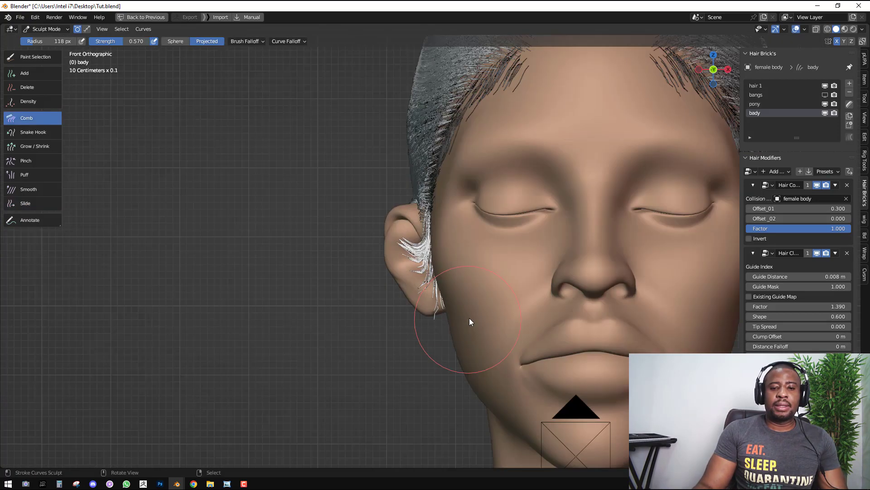
{"action": "mouse_move", "coordinate": [429, 275]}
{"action": "left_mouse_down"}
{"action": "mouse_move", "coordinate": [429, 294]}
{"action": "mouse_move", "coordinate": [412, 290]}
{"action": "mouse_move", "coordinate": [418, 278]}
{"action": "left_mouse_up"}
{"action": "scroll", "coordinate": [418, 278], "scroll_direction": "down", "scroll_amount": 5}
{"action": "middle_click_drag", "start_coordinate": [418, 278], "coordinate": [502, 295]}
{"action": "scroll", "coordinate": [432, 295], "scroll_direction": "up", "scroll_amount": 3}
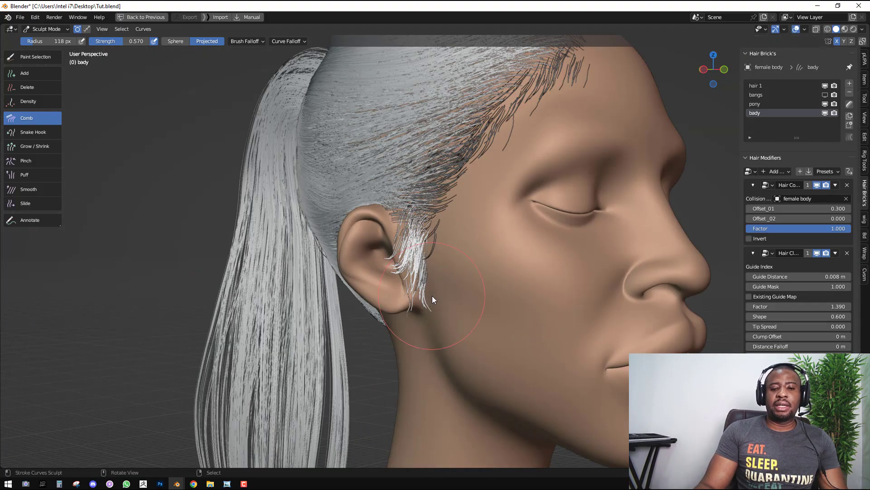
{"action": "middle_click_drag", "start_coordinate": [432, 296], "coordinate": [455, 293]}
{"action": "scroll", "coordinate": [458, 286], "scroll_direction": "down", "scroll_amount": 3}
{"action": "scroll", "coordinate": [459, 284], "scroll_direction": "up", "scroll_amount": 3}
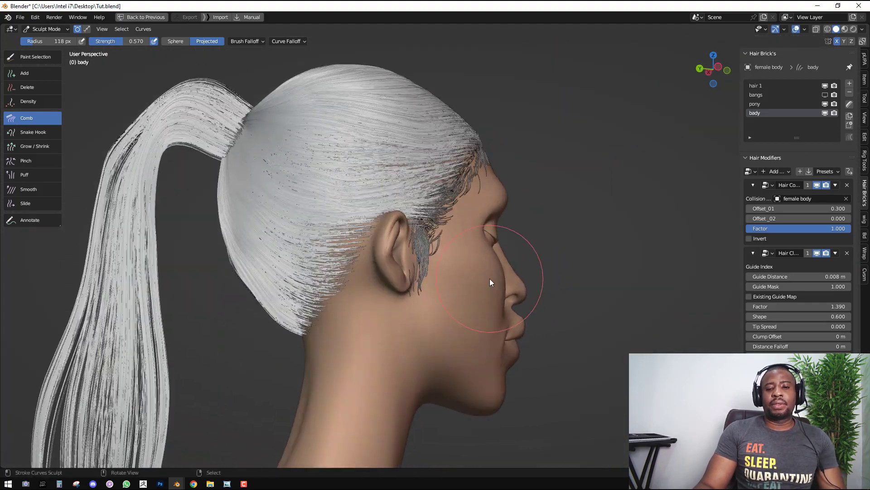
Add baby hairs along the hairline behind the ear using the Density brush with a 53 px radius
{"action": "key", "text": "shift+space"}
{"action": "left_click", "coordinate": [450, 239]}
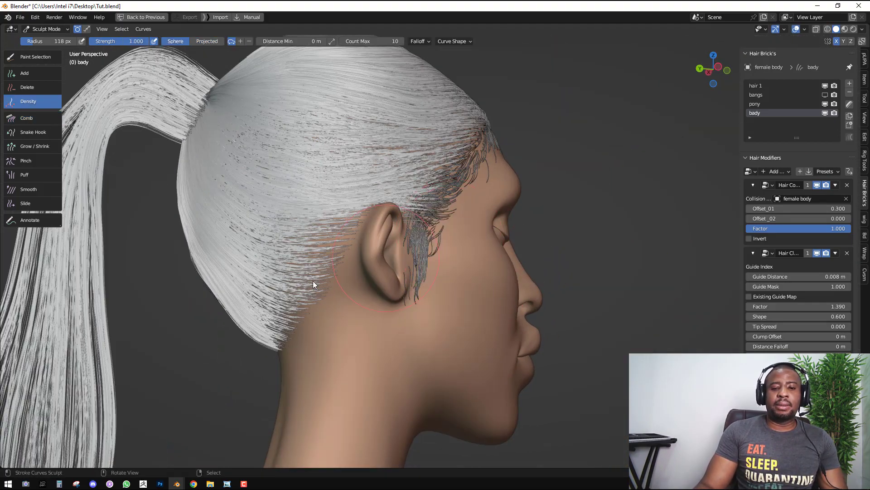
{"action": "middle_click_drag", "start_coordinate": [313, 281], "coordinate": [370, 245]}
{"action": "key", "text": "f"}
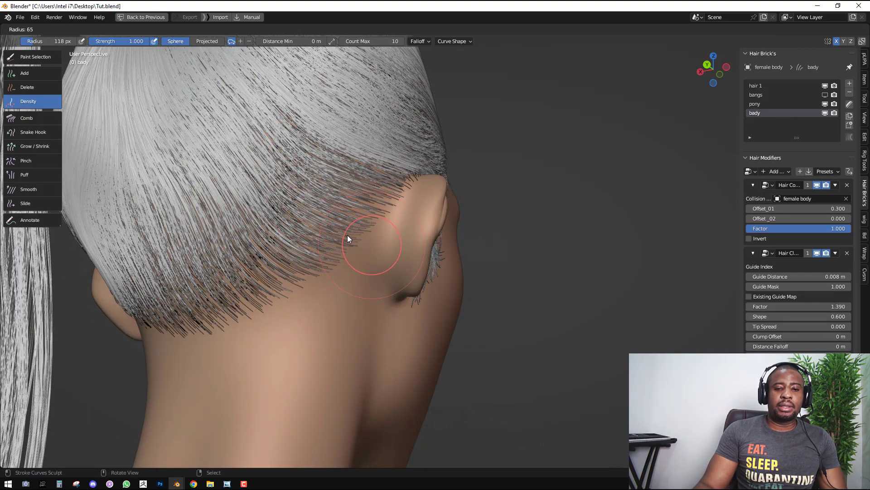
{"action": "left_click", "coordinate": [347, 234]}
{"action": "left_click_drag", "start_coordinate": [384, 213], "coordinate": [348, 259]}
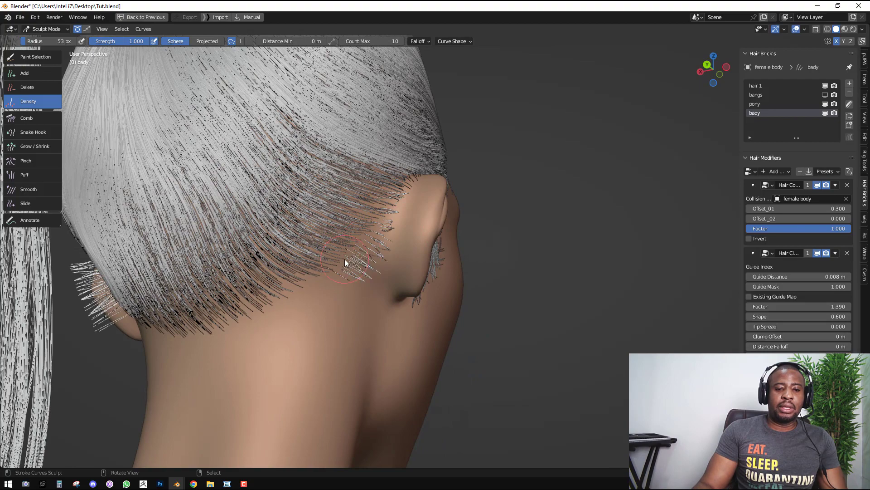
Enlarge the Density brush to 72 px and extend the baby hairs along the nape hairline
{"action": "key", "text": "f"}
{"action": "left_click", "coordinate": [361, 246]}
{"action": "left_click_drag", "start_coordinate": [285, 301], "coordinate": [276, 311]}
{"action": "middle_click_drag", "start_coordinate": [277, 311], "coordinate": [303, 273]}
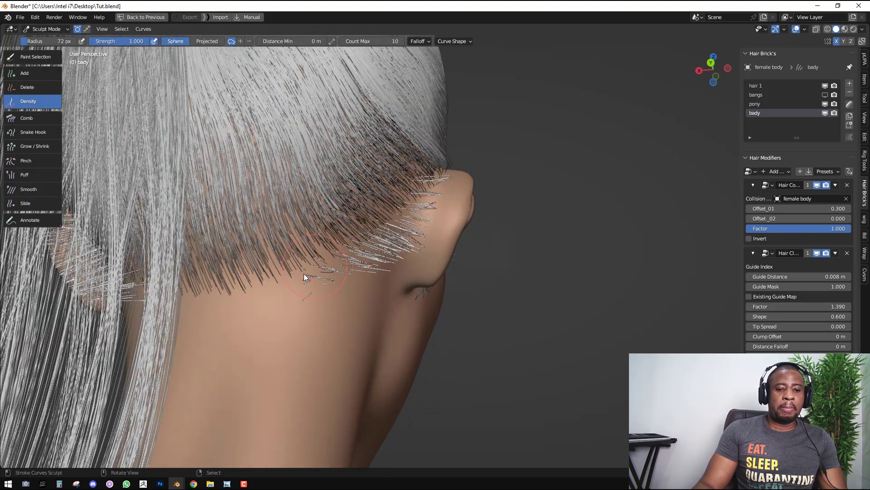
{"action": "left_click_drag", "start_coordinate": [303, 273], "coordinate": [246, 296]}
{"action": "middle_click_drag", "start_coordinate": [246, 295], "coordinate": [243, 275]}
{"action": "left_click_drag", "start_coordinate": [243, 276], "coordinate": [195, 303]}
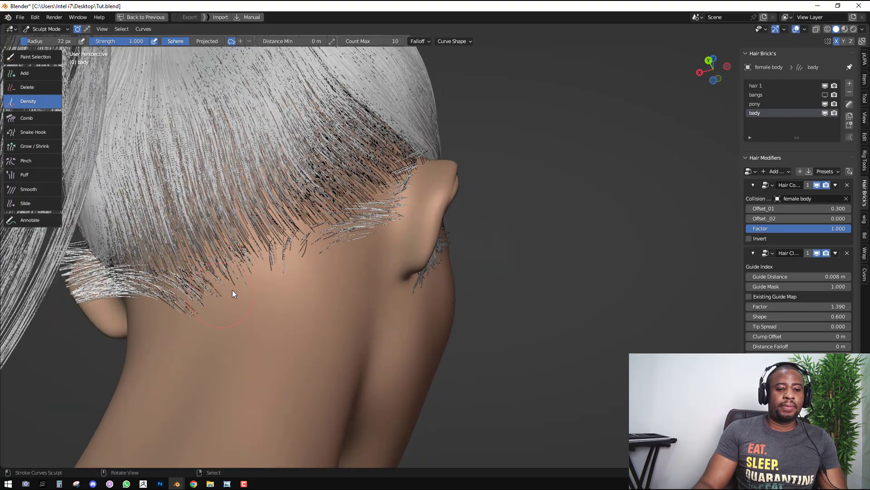
{"action": "middle_click_drag", "start_coordinate": [320, 250], "coordinate": [353, 223]}
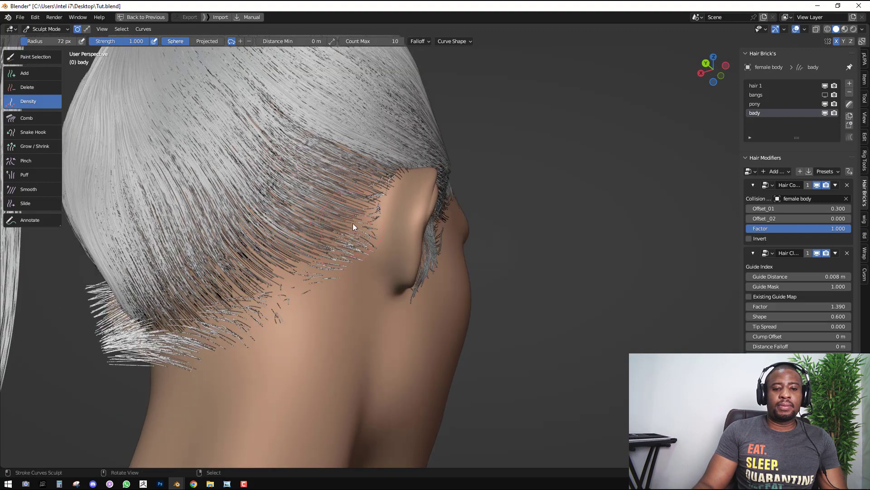
Comb the new baby hairs behind the ear and along the nape downward with the Comb brush at a 109 px radius
{"action": "key", "text": "shift+space"}
{"action": "left_click", "coordinate": [320, 278]}
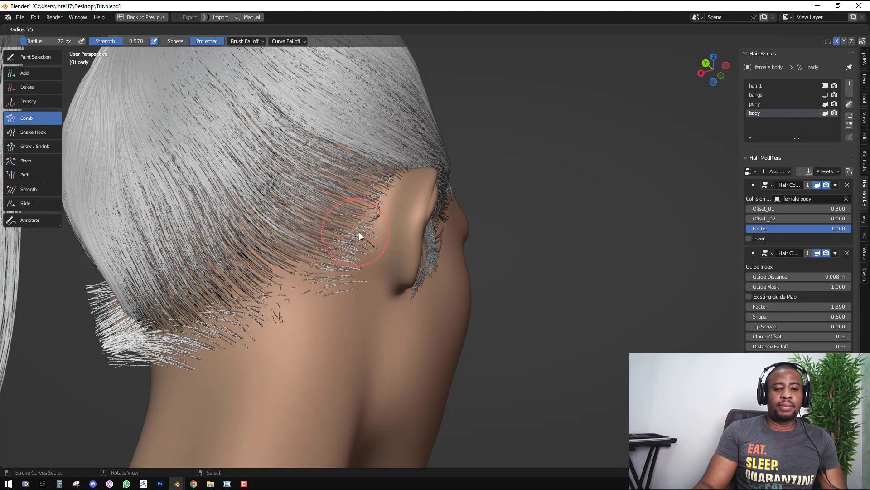
{"action": "mouse_move", "coordinate": [388, 175]}
{"action": "left_mouse_down"}
{"action": "mouse_move", "coordinate": [360, 272]}
{"action": "mouse_move", "coordinate": [313, 334]}
{"action": "left_mouse_up"}
{"action": "middle_click_drag", "start_coordinate": [313, 334], "coordinate": [297, 321]}
{"action": "left_click_drag", "start_coordinate": [296, 321], "coordinate": [340, 263]}
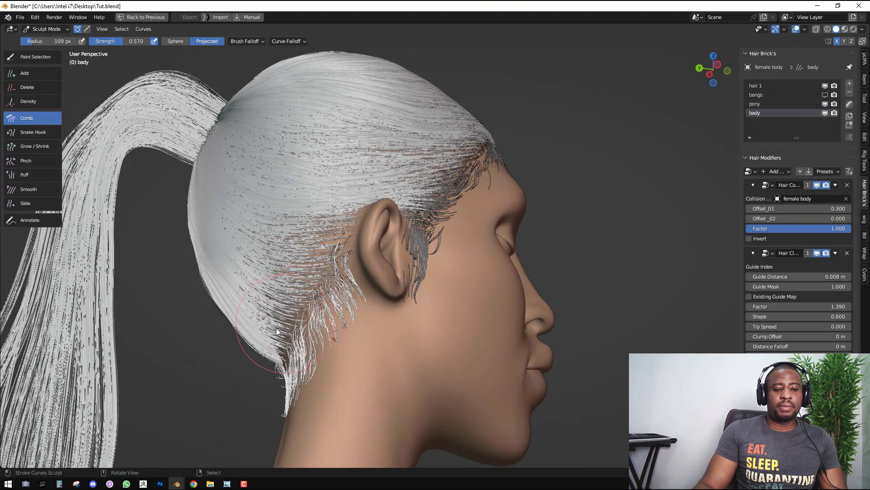
Refine the direction of the baby hairs behind the ear with further Comb strokes toward the neck
{"action": "left_click_drag", "start_coordinate": [301, 300], "coordinate": [318, 335]}
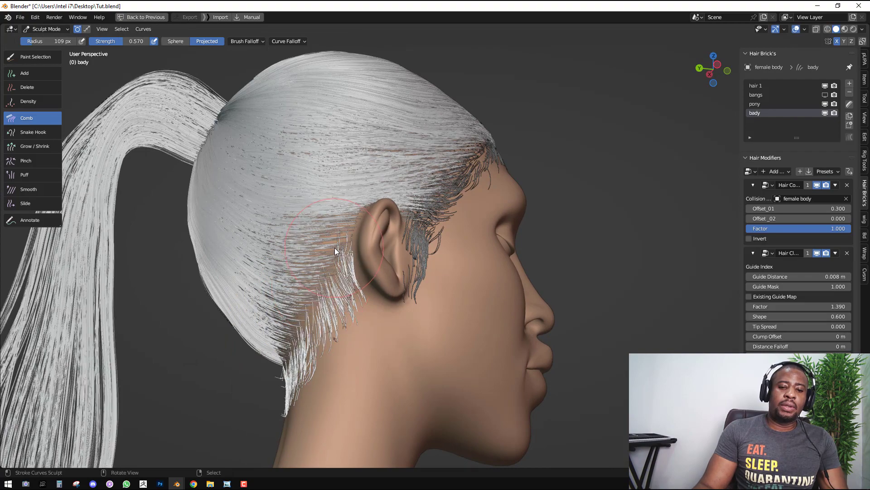
{"action": "left_click_drag", "start_coordinate": [338, 252], "coordinate": [361, 285]}
{"action": "middle_click_drag", "start_coordinate": [359, 280], "coordinate": [372, 285]}
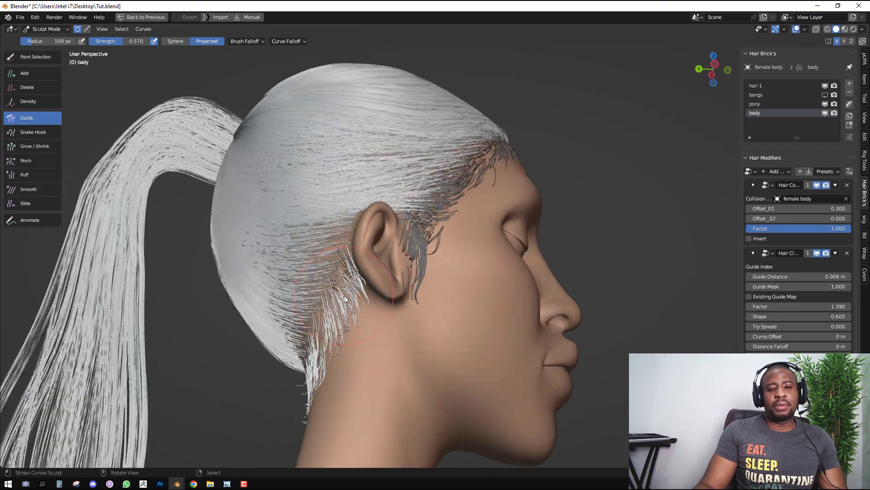
{"action": "left_click_drag", "start_coordinate": [345, 297], "coordinate": [364, 336]}
{"action": "middle_click_drag", "start_coordinate": [364, 336], "coordinate": [383, 320]}
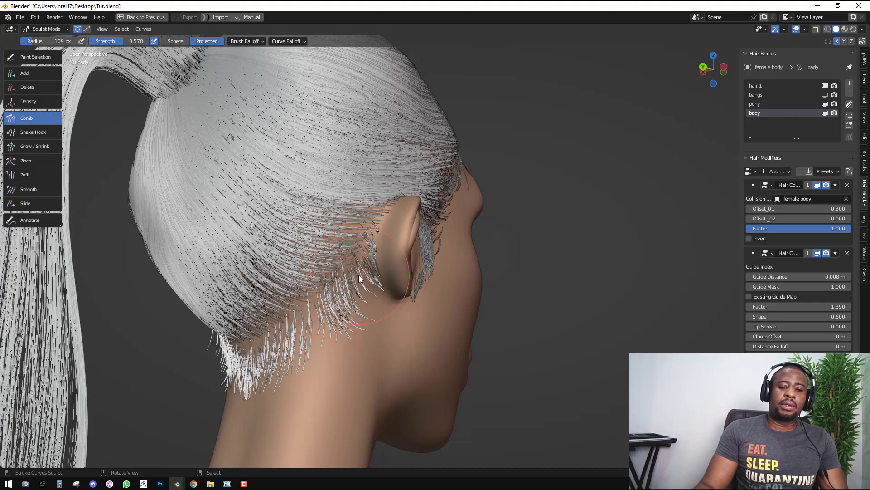
{"action": "mouse_move", "coordinate": [358, 274]}
{"action": "middle_mouse_down"}
{"action": "mouse_move", "coordinate": [295, 308]}
{"action": "mouse_move", "coordinate": [356, 319]}
{"action": "mouse_move", "coordinate": [405, 295]}
{"action": "mouse_move", "coordinate": [372, 313]}
{"action": "middle_mouse_up"}
{"action": "scroll", "coordinate": [325, 318], "scroll_direction": "down", "scroll_amount": 4}
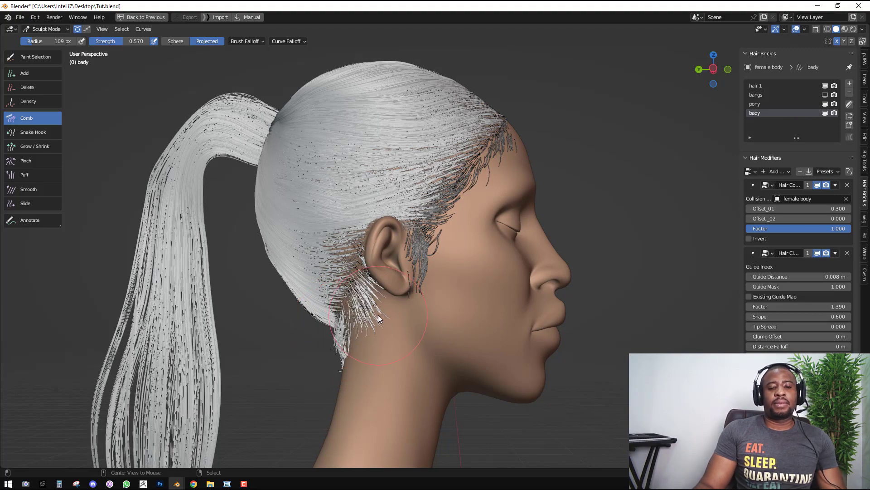
Fill in more baby hairs along the nape and behind the ear using the Density brush with a 30 px radius
{"action": "middle_click_drag", "start_coordinate": [376, 301], "coordinate": [417, 287]}
{"action": "key", "text": "shift+space"}
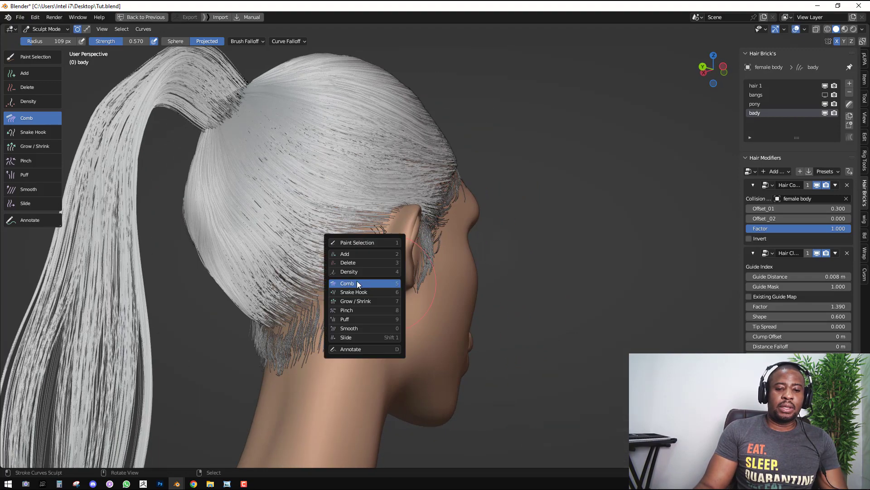
{"action": "left_click", "coordinate": [358, 272]}
{"action": "key", "text": "f"}
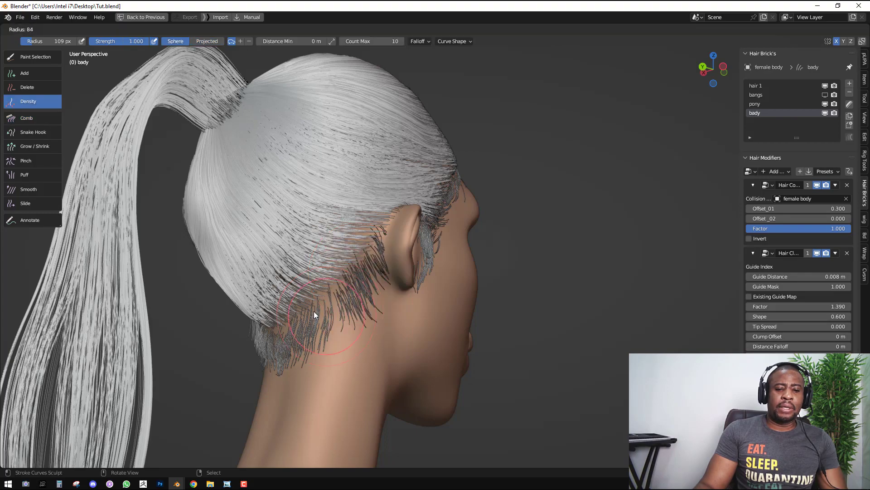
{"action": "left_click", "coordinate": [326, 288]}
{"action": "left_click_drag", "start_coordinate": [319, 304], "coordinate": [374, 238]}
{"action": "middle_click_drag", "start_coordinate": [373, 238], "coordinate": [334, 279]}
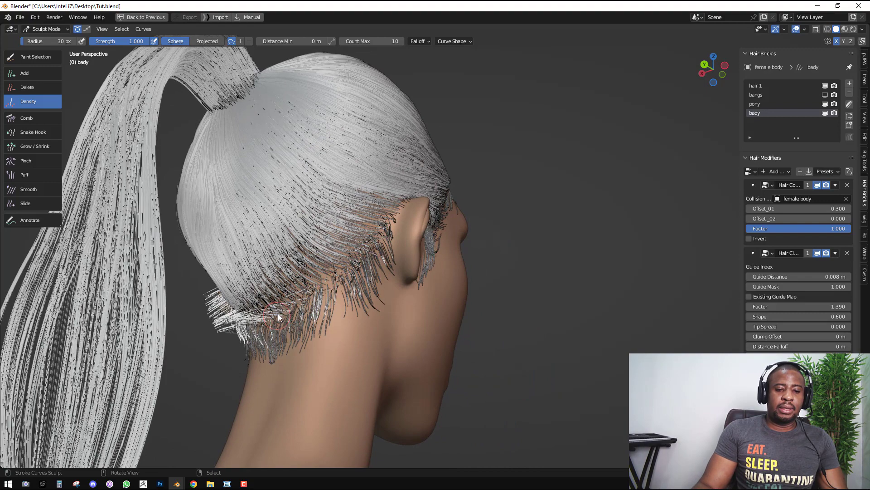
Comb the added nape and behind-ear hairs down into the existing ones with the Comb brush at a 111 px radius
{"action": "key", "text": "shift+space"}
{"action": "left_click", "coordinate": [330, 274]}
{"action": "middle_click_drag", "start_coordinate": [330, 274], "coordinate": [304, 284]}
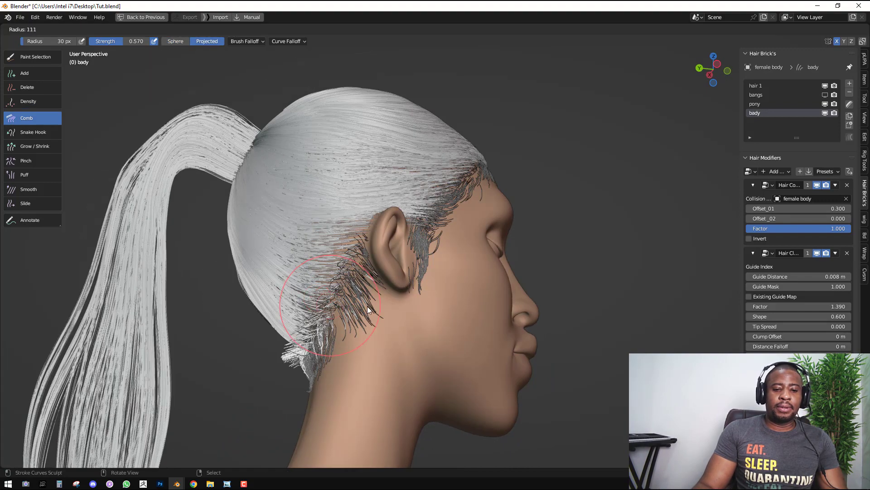
{"action": "middle_click_drag", "start_coordinate": [367, 306], "coordinate": [365, 331]}
{"action": "mouse_move", "coordinate": [310, 312]}
{"action": "left_mouse_down"}
{"action": "mouse_move", "coordinate": [321, 323]}
{"action": "mouse_move", "coordinate": [349, 313]}
{"action": "left_mouse_up"}
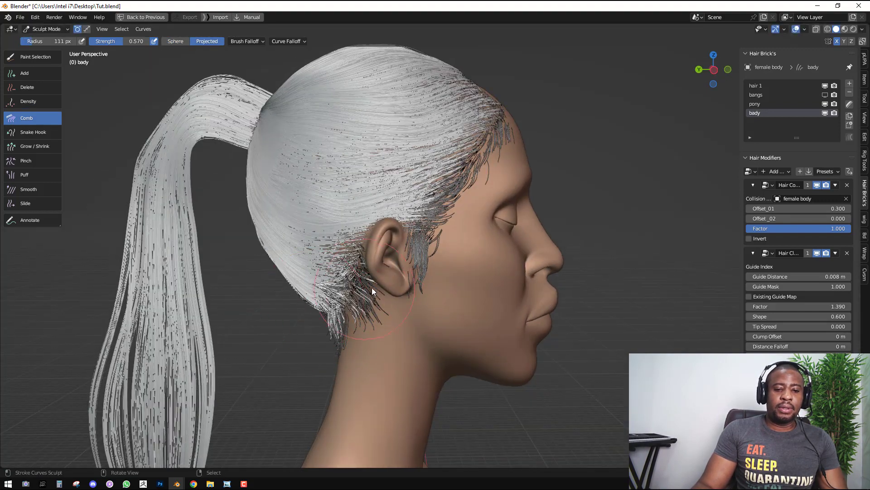
{"action": "left_click_drag", "start_coordinate": [321, 274], "coordinate": [349, 285]}
{"action": "mouse_move", "coordinate": [333, 278]}
{"action": "middle_mouse_down"}
{"action": "mouse_move", "coordinate": [393, 240]}
{"action": "mouse_move", "coordinate": [361, 250]}
{"action": "middle_mouse_up"}
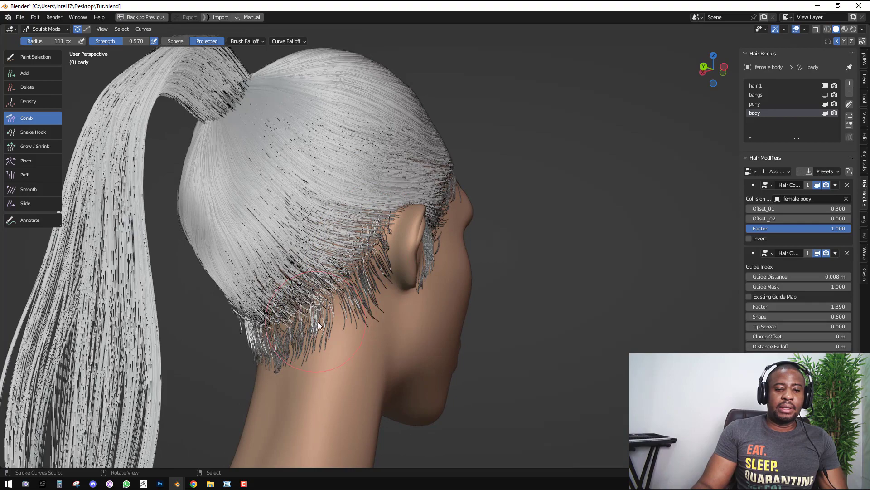
{"action": "middle_click_drag", "start_coordinate": [317, 322], "coordinate": [353, 270]}
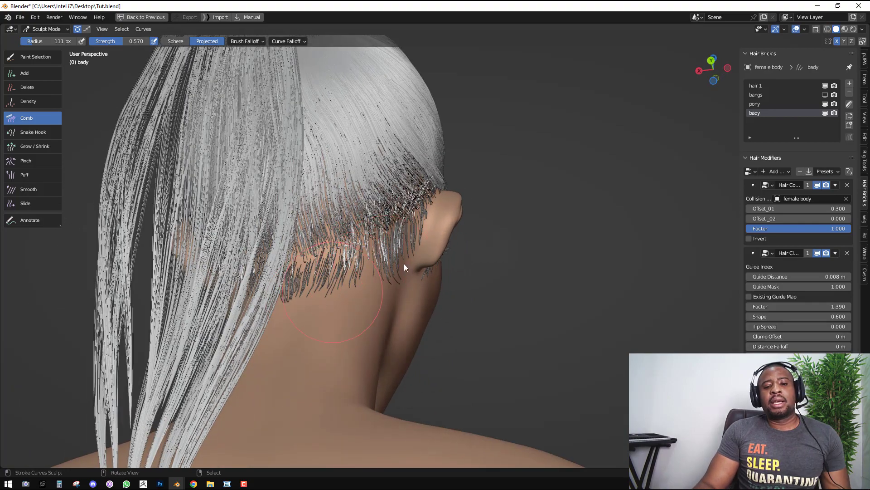
Show the bangs in the viewport and add baby hairs at the forehead parting with the Density brush at a 42 px radius
{"action": "middle_click_drag", "start_coordinate": [406, 264], "coordinate": [506, 211]}
{"action": "left_click_drag", "start_coordinate": [507, 212], "coordinate": [540, 193]}
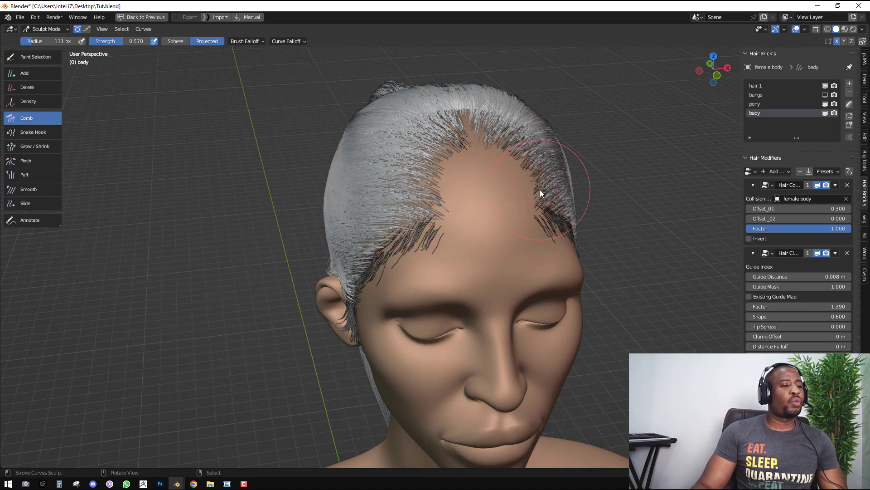
{"action": "left_click", "coordinate": [825, 95]}
{"action": "key", "text": "shift+space"}
{"action": "left_click", "coordinate": [461, 194]}
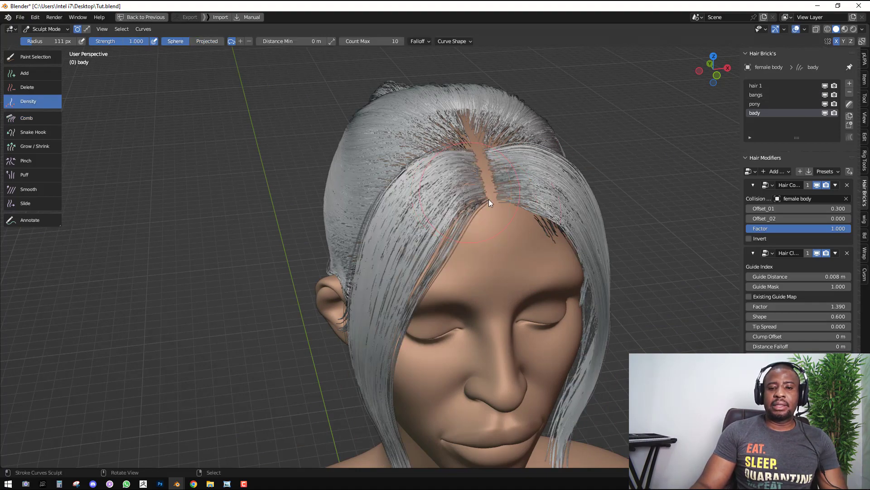
{"action": "scroll", "coordinate": [504, 197], "scroll_direction": "up", "scroll_amount": 2}
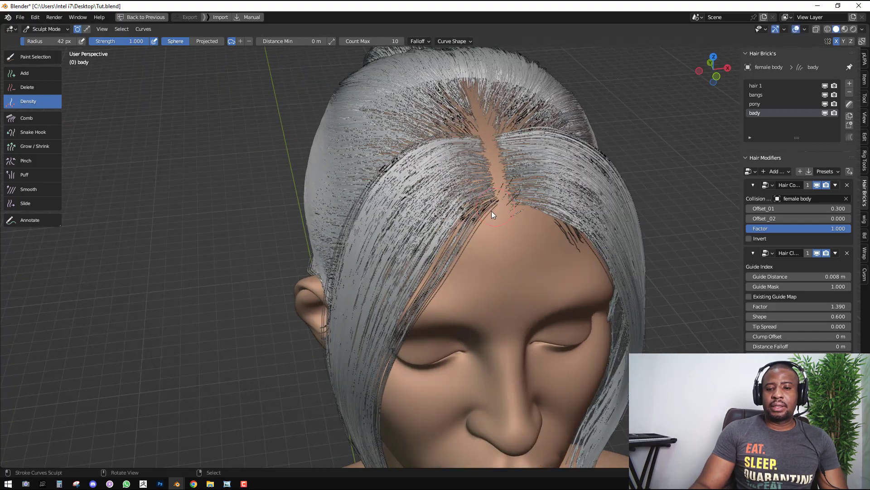
{"action": "mouse_move", "coordinate": [491, 212]}
{"action": "middle_mouse_down"}
{"action": "mouse_move", "coordinate": [491, 189]}
{"action": "mouse_move", "coordinate": [466, 170]}
{"action": "middle_mouse_up"}
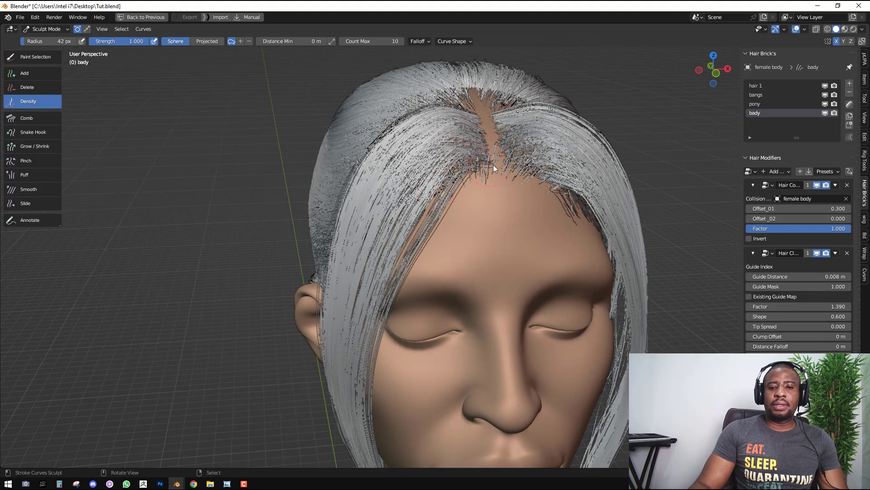
Comb the forehead baby hairs outward from the parting along the bangs with the Comb brush at a 78 px radius
{"action": "key", "text": "shift+space"}
{"action": "left_click", "coordinate": [460, 178]}
{"action": "left_click_drag", "start_coordinate": [499, 147], "coordinate": [456, 191]}
{"action": "key", "text": "f"}
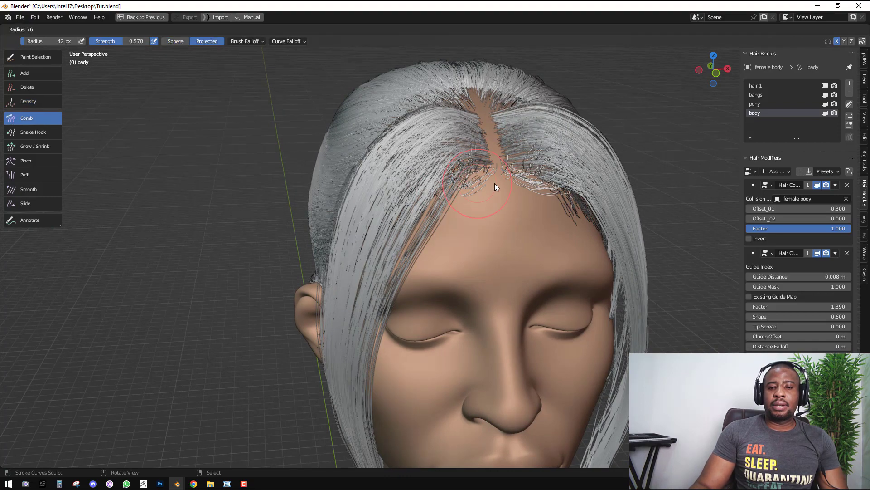
{"action": "left_click", "coordinate": [496, 183]}
{"action": "left_click_drag", "start_coordinate": [485, 160], "coordinate": [436, 189]}
{"action": "middle_click_drag", "start_coordinate": [458, 184], "coordinate": [524, 170]}
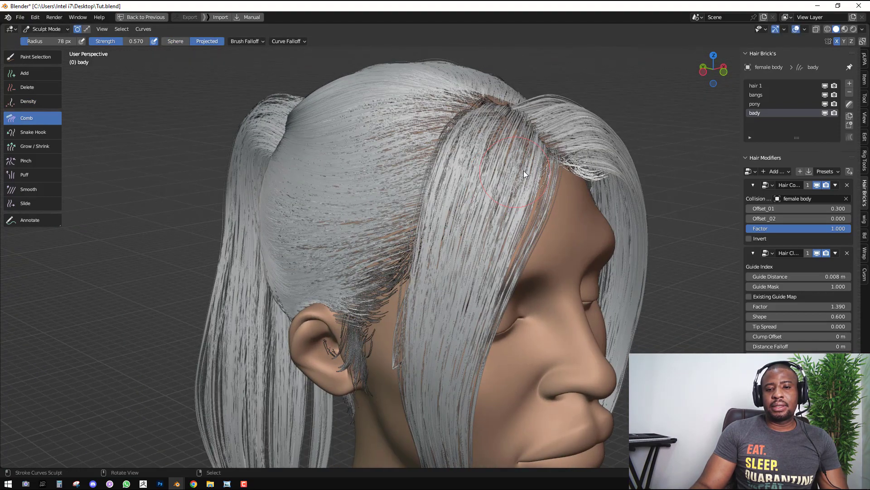
{"action": "middle_click_drag", "start_coordinate": [497, 206], "coordinate": [514, 186]}
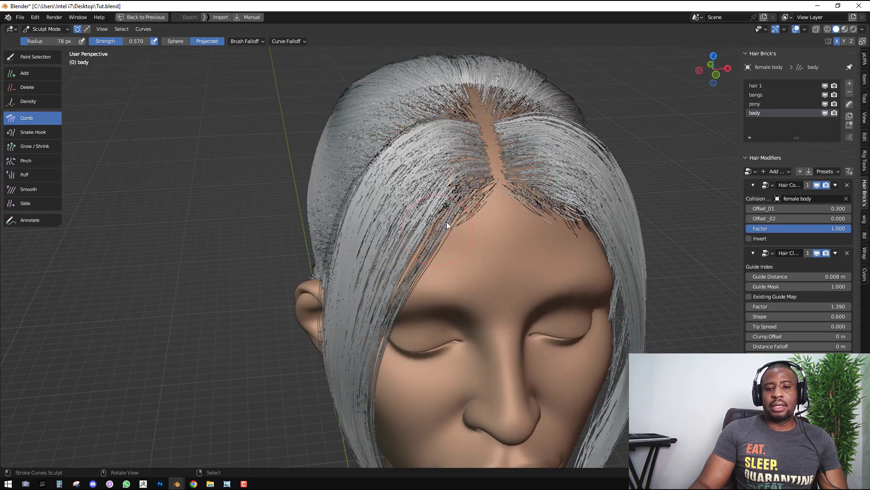
{"action": "middle_click_drag", "start_coordinate": [449, 187], "coordinate": [466, 221]}
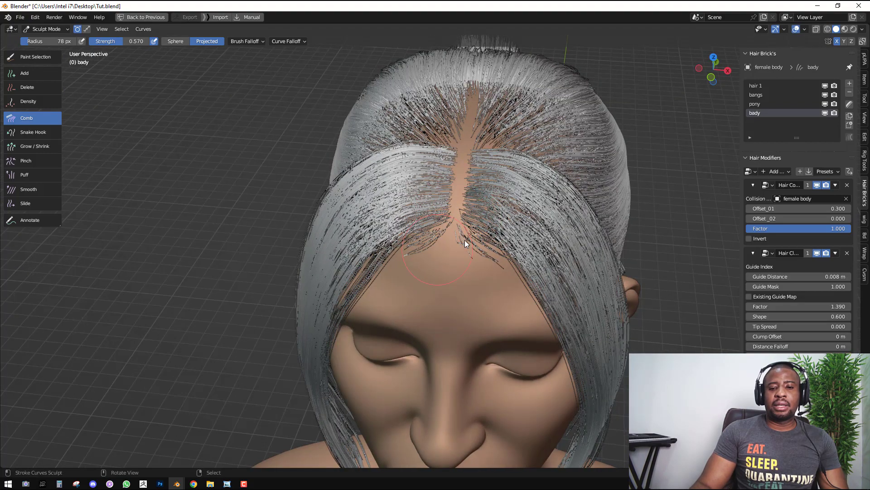
Shorten the forehead baby hairs with the Grow / Shrink brush in shrink mode, lowering its strength to 0.437
{"action": "key", "text": "shift+space"}
{"action": "left_click", "coordinate": [442, 257]}
{"action": "middle_click_drag", "start_coordinate": [444, 258], "coordinate": [252, 81]}
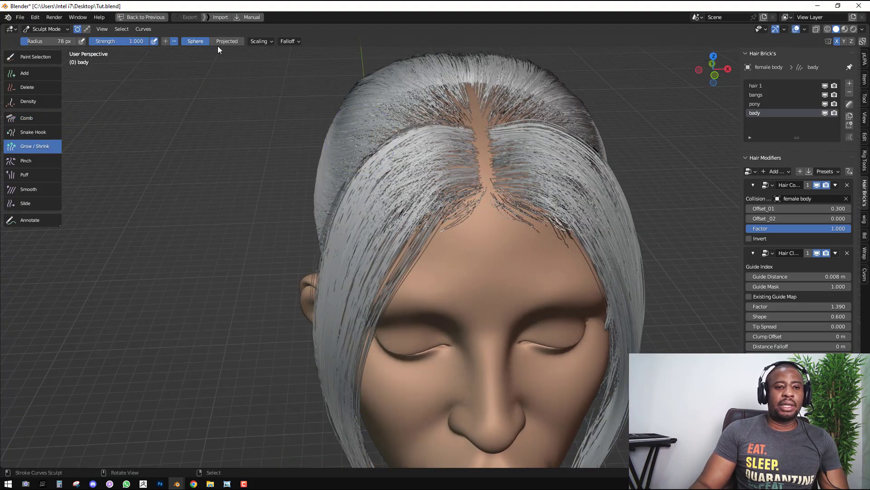
{"action": "left_click_drag", "start_coordinate": [442, 225], "coordinate": [486, 204]}
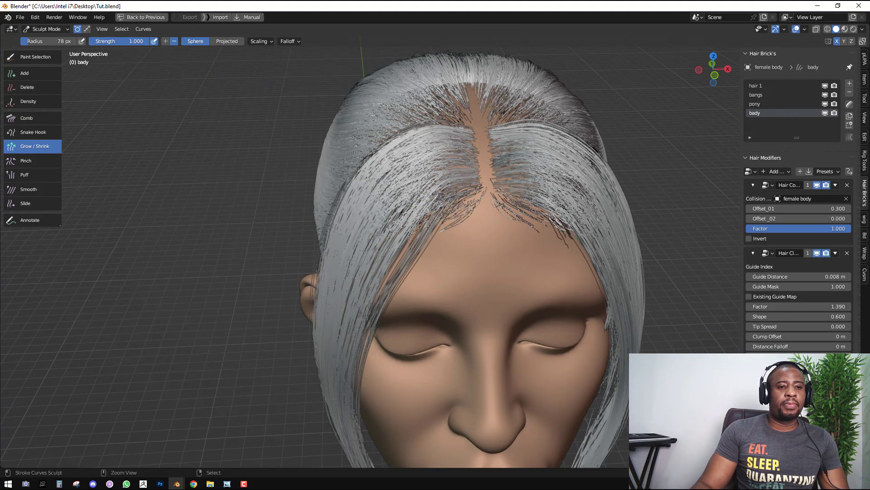
{"action": "left_click_drag", "start_coordinate": [136, 41], "coordinate": [116, 41]}
{"action": "scroll", "coordinate": [456, 223], "scroll_direction": "up", "scroll_amount": 3}
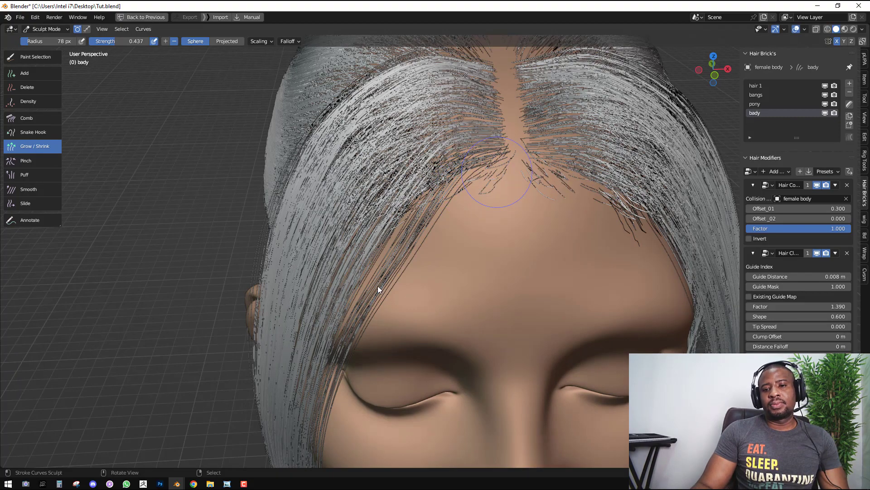
Shrink the baby hairs along the temple, behind the ear and at the nape with the Grow / Shrink brush
{"action": "middle_click_drag", "start_coordinate": [377, 285], "coordinate": [453, 257]}
{"action": "scroll", "coordinate": [499, 235], "scroll_direction": "up", "scroll_amount": 3}
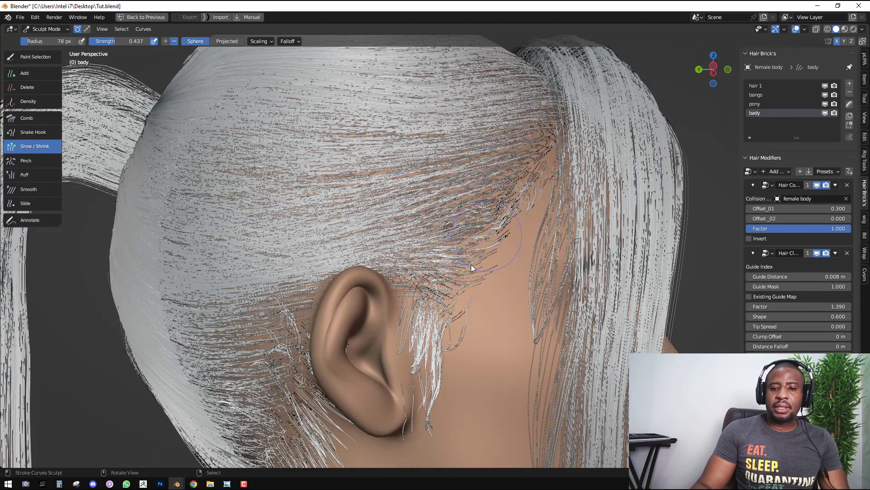
{"action": "scroll", "coordinate": [544, 172], "scroll_direction": "down", "scroll_amount": 4}
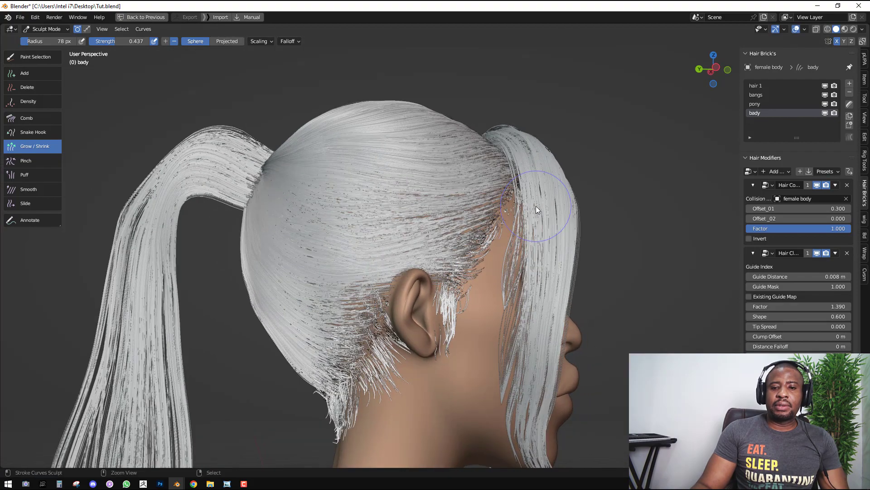
{"action": "middle_click_drag", "start_coordinate": [459, 271], "coordinate": [470, 194]}
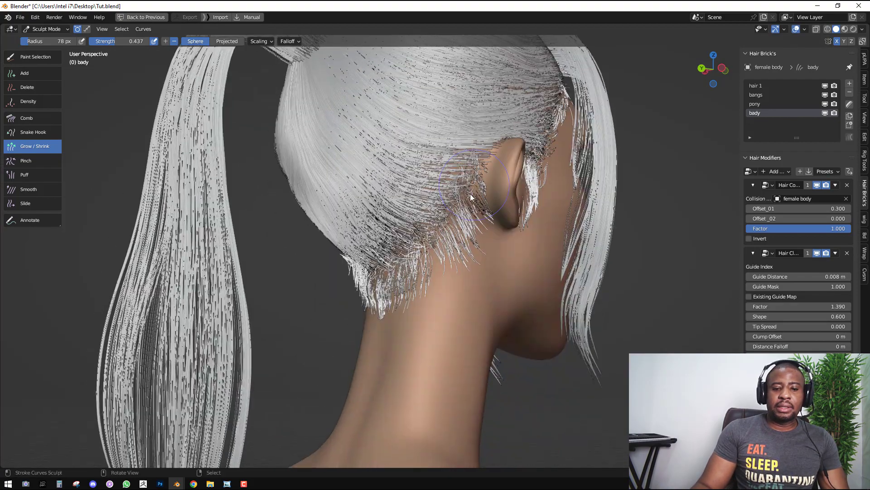
{"action": "scroll", "coordinate": [470, 194], "scroll_direction": "up", "scroll_amount": 3}
{"action": "left_click_drag", "start_coordinate": [388, 319], "coordinate": [369, 323]}
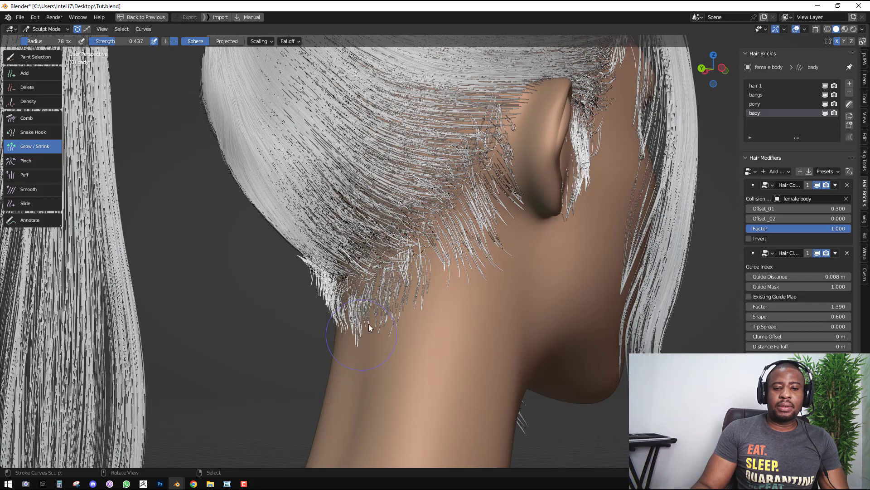
{"action": "scroll", "coordinate": [489, 202], "scroll_direction": "down", "scroll_amount": 5}
{"action": "middle_click_drag", "start_coordinate": [486, 203], "coordinate": [510, 198]}
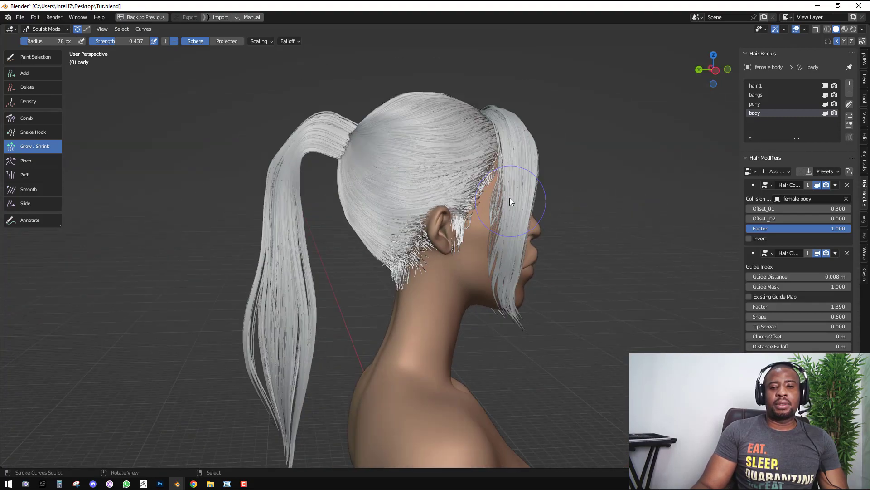
Set the Grow / Shrink brush to grow with the Sphere falloff and lengthen the baby hairs along the temple hairline
{"action": "left_click", "coordinate": [228, 41]}
{"action": "left_click", "coordinate": [197, 43]}
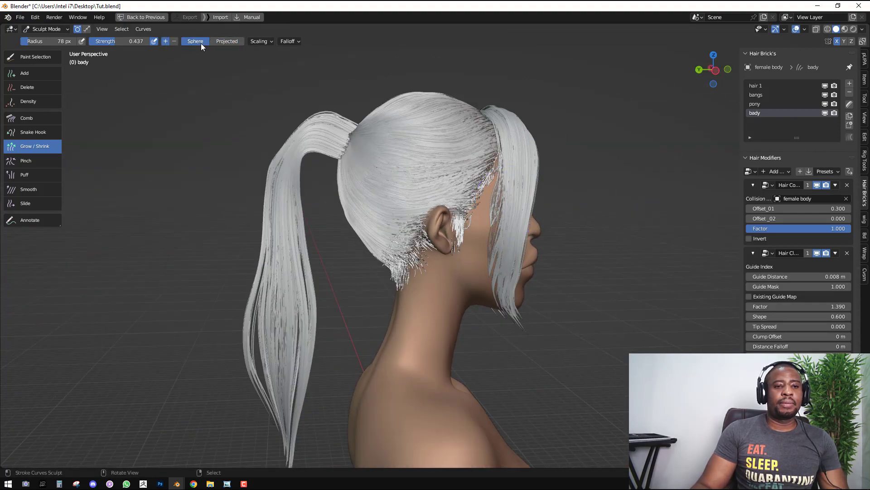
{"action": "scroll", "coordinate": [530, 182], "scroll_direction": "up", "scroll_amount": 3}
{"action": "left_click_drag", "start_coordinate": [542, 110], "coordinate": [532, 161]}
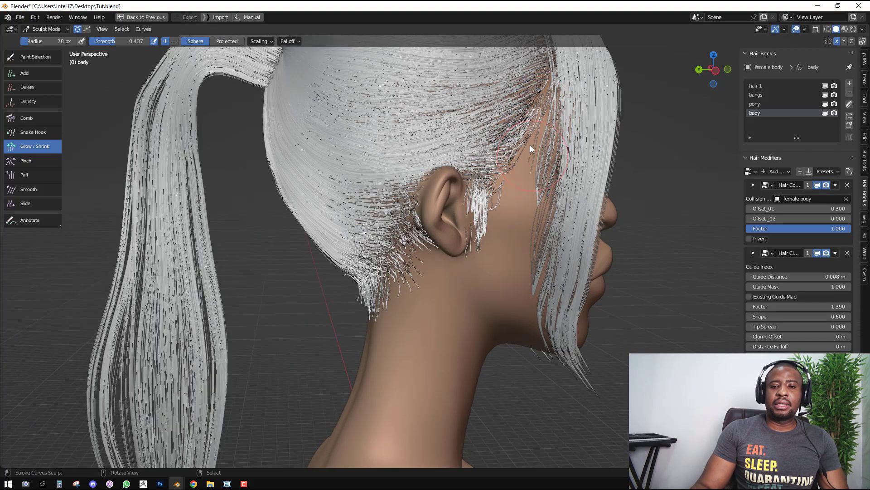
{"action": "mouse_move", "coordinate": [518, 170]}
{"action": "middle_mouse_down"}
{"action": "mouse_move", "coordinate": [350, 163]}
{"action": "mouse_move", "coordinate": [447, 145]}
{"action": "mouse_move", "coordinate": [466, 183]}
{"action": "mouse_move", "coordinate": [421, 182]}
{"action": "mouse_move", "coordinate": [431, 204]}
{"action": "mouse_move", "coordinate": [526, 181]}
{"action": "middle_mouse_up"}
Switch the baby hair object from Sculpt Mode to Object Mode and replace the Measure tool with the Move tool
{"action": "key", "text": "ctrl+Tab"}
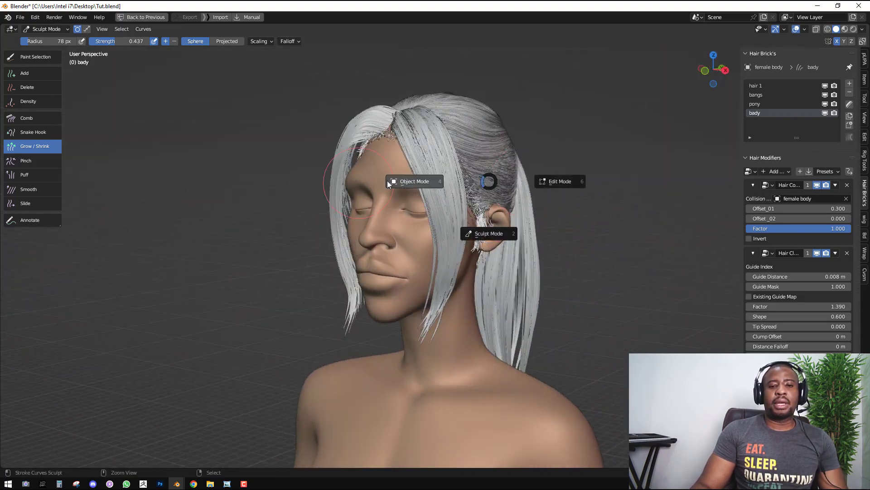
{"action": "left_click", "coordinate": [439, 167]}
{"action": "middle_click_drag", "start_coordinate": [425, 179], "coordinate": [383, 148]}
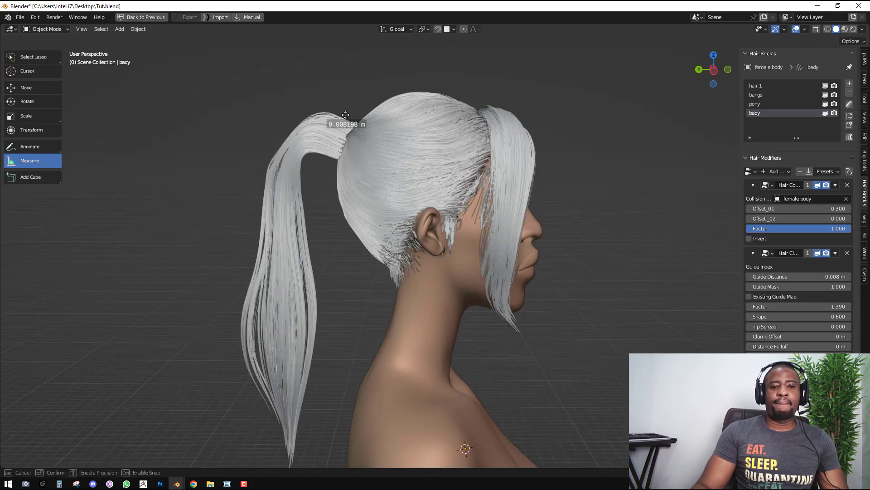
{"action": "left_click_drag", "start_coordinate": [348, 115], "coordinate": [347, 93]}
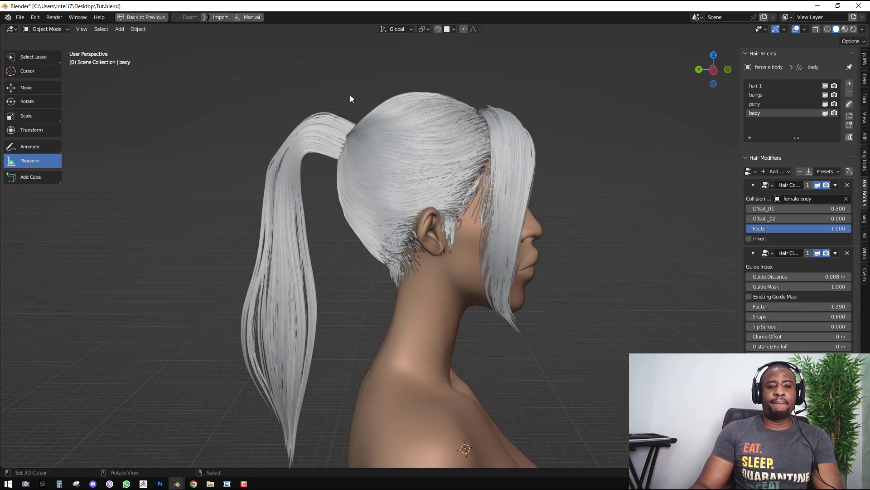
{"action": "key", "text": "shift+space"}
{"action": "key", "text": "g"}
Deselect all objects and save the Blender file
{"action": "middle_click_drag", "start_coordinate": [369, 114], "coordinate": [546, 143]}
{"action": "left_click", "coordinate": [472, 99]}
{"action": "key", "text": "alt+a"}
{"action": "scroll", "coordinate": [550, 149], "scroll_direction": "down", "scroll_amount": 2}
{"action": "key", "text": "ctrl+s"}
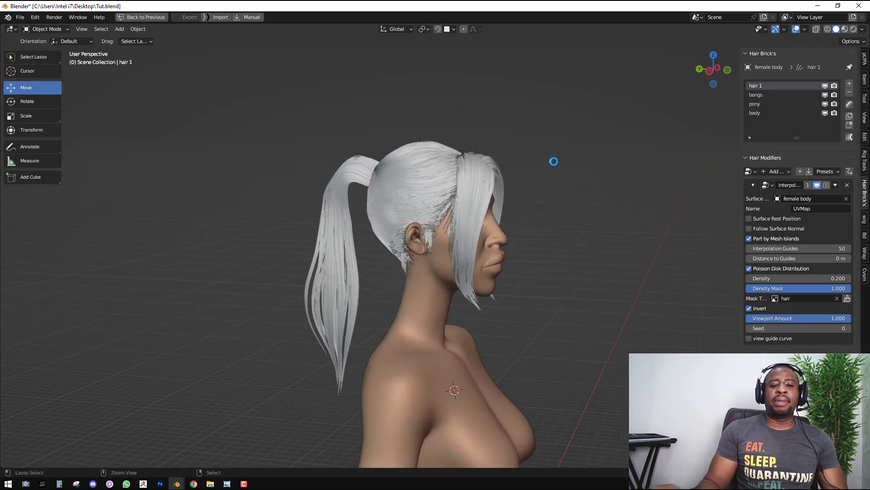
Collapse hair 1's Interpolate hair modifier and set the curves shape type to Strip
{"action": "middle_click_drag", "start_coordinate": [624, 154], "coordinate": [540, 169]}
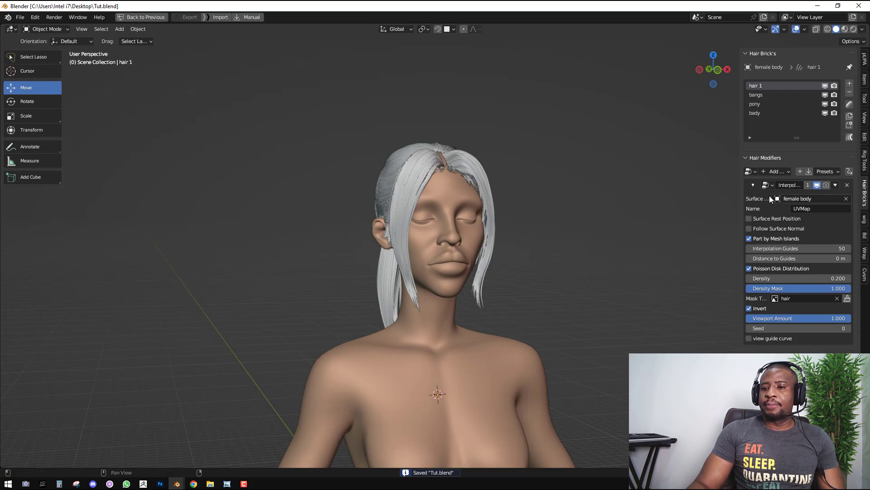
{"action": "left_click", "coordinate": [753, 184]}
{"action": "key", "text": "q"}
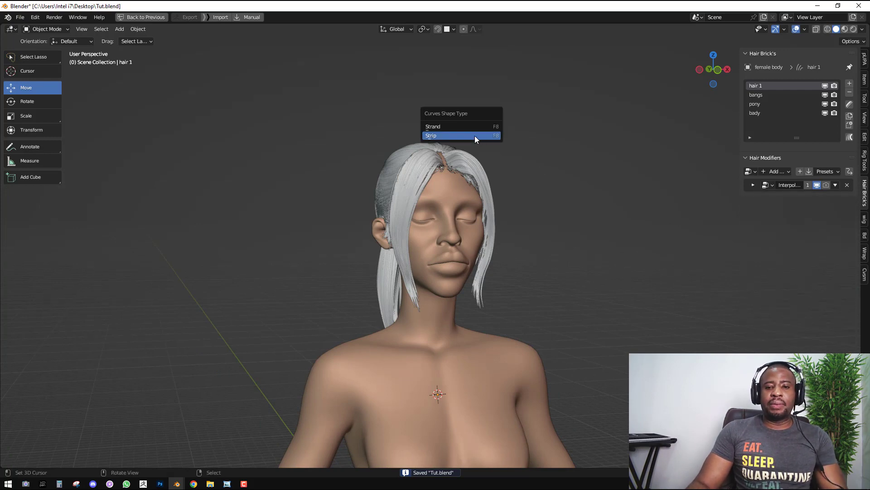
{"action": "left_click", "coordinate": [474, 136]}
{"action": "middle_click_drag", "start_coordinate": [544, 159], "coordinate": [451, 176]}
{"action": "scroll", "coordinate": [513, 168], "scroll_direction": "up", "scroll_amount": 2}
{"action": "scroll", "coordinate": [513, 168], "scroll_direction": "down", "scroll_amount": 1}
{"action": "middle_click_drag", "start_coordinate": [513, 168], "coordinate": [483, 166]}
{"action": "scroll", "coordinate": [467, 167], "scroll_direction": "up", "scroll_amount": 1}
Add a Hair Radius modifier to the hair 1 curves
{"action": "left_click", "coordinate": [779, 170]}
{"action": "left_click", "coordinate": [612, 234]}
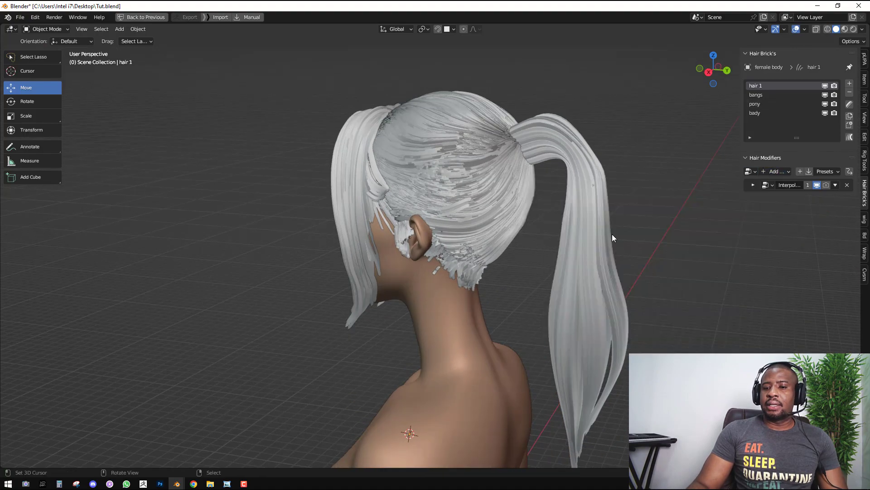
{"action": "left_click", "coordinate": [775, 172]}
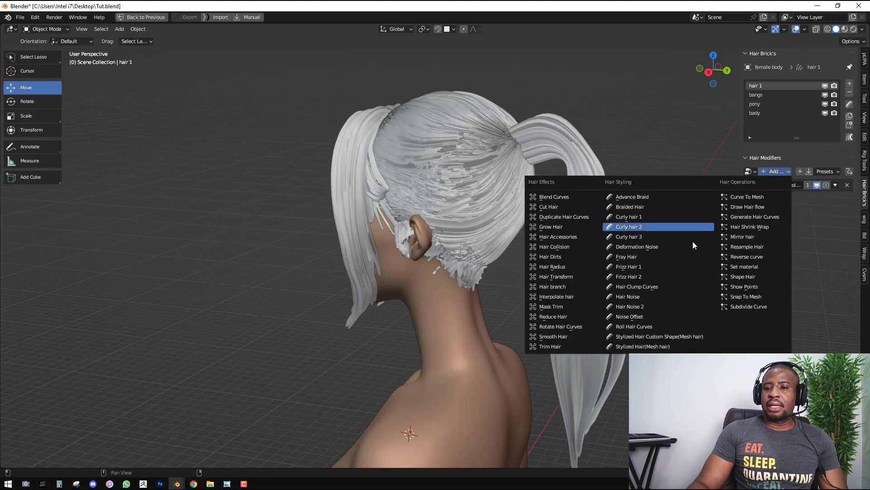
{"action": "left_click", "coordinate": [564, 267]}
{"action": "scroll", "coordinate": [549, 207], "scroll_direction": "up", "scroll_amount": 2}
{"action": "middle_click_drag", "start_coordinate": [549, 208], "coordinate": [482, 199]}
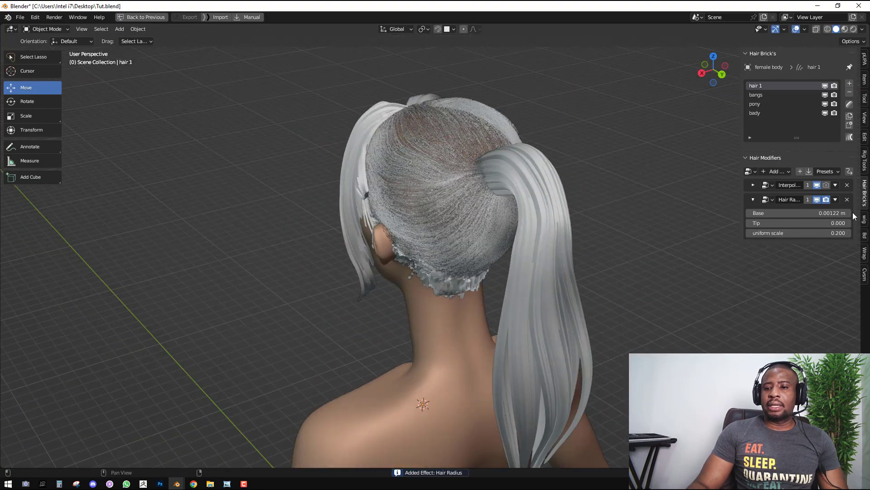
Widen the hair settings sidebar and rename hair 1's Hair Radius modifier to "main hair raduis"
{"action": "left_click_drag", "start_coordinate": [740, 198], "coordinate": [670, 198]}
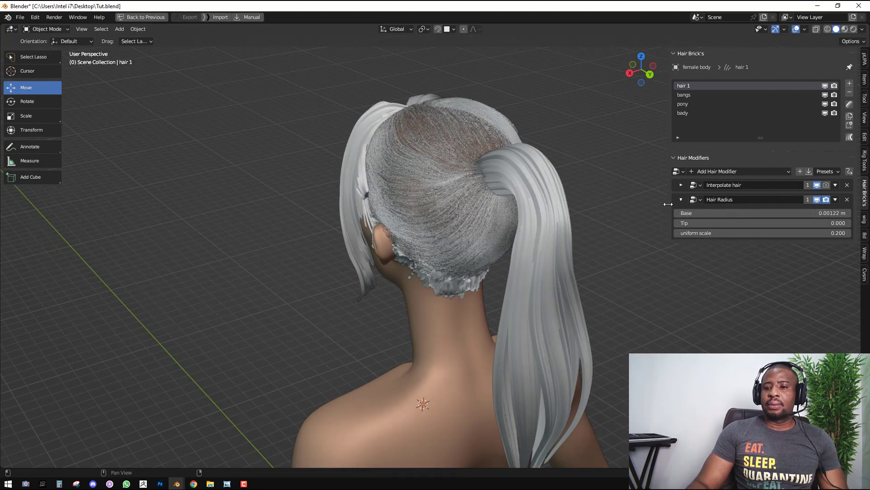
{"action": "double_click", "coordinate": [749, 199]}
{"action": "type", "text": "man"}
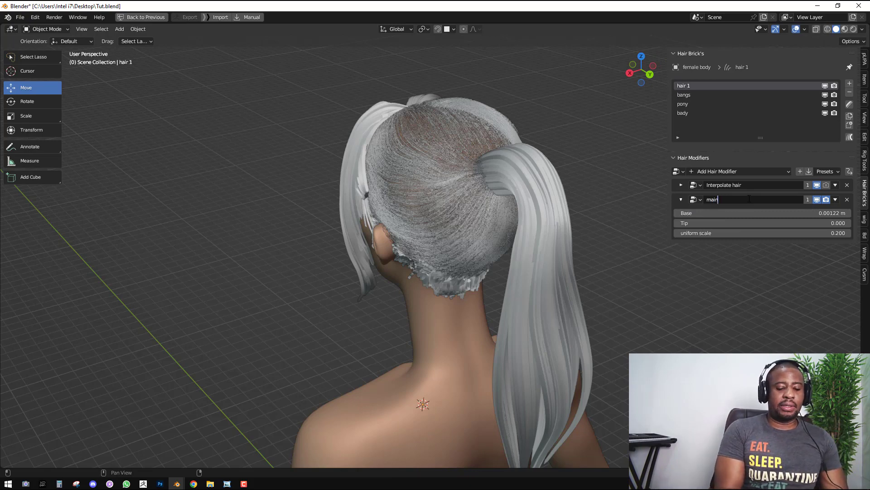
{"action": "type", "text": "hair raduis"}
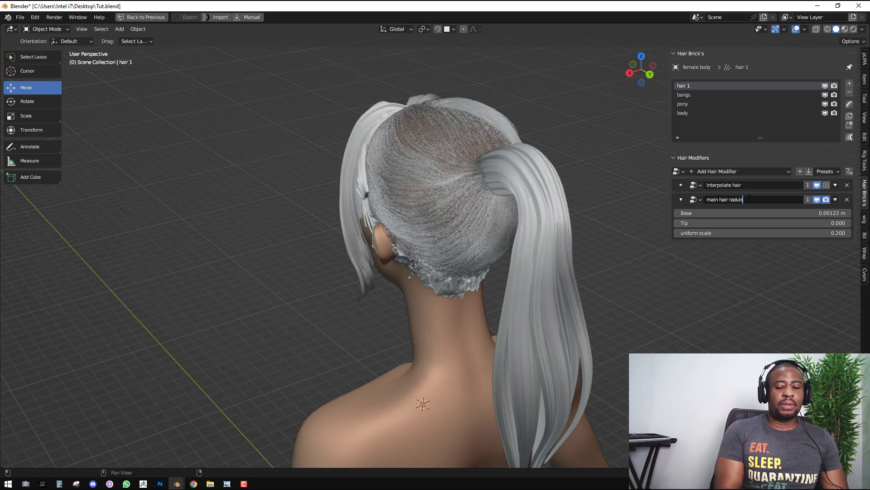
{"action": "key", "text": "Return"}
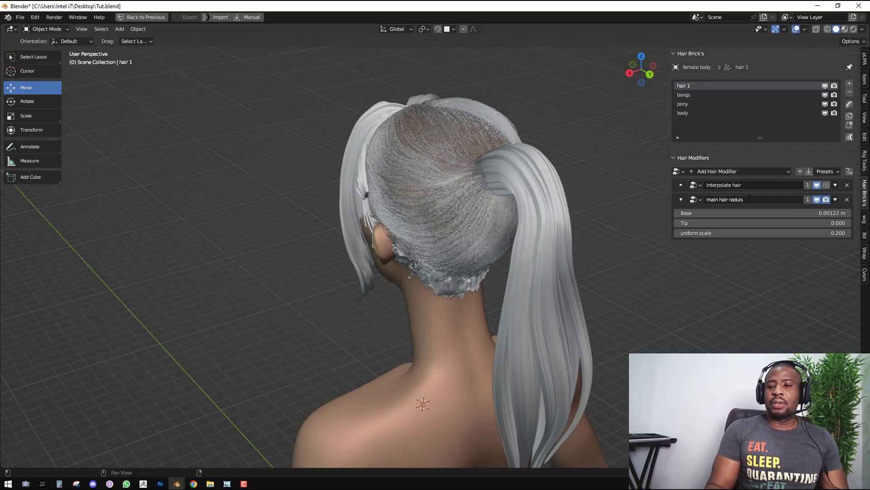
Add a Hair Radius modifier to the bangs and link it to the shared "main hair raduis" node group
{"action": "left_click", "coordinate": [696, 94]}
{"action": "left_click", "coordinate": [727, 171]}
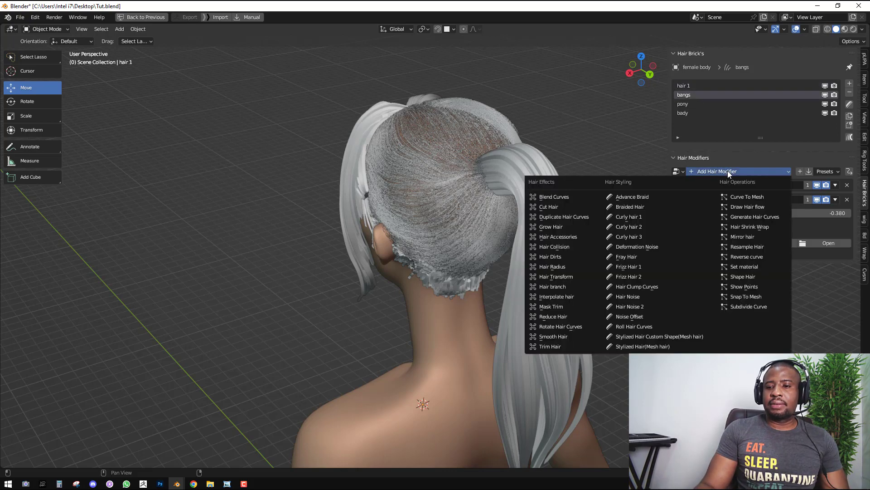
{"action": "left_click", "coordinate": [567, 268]}
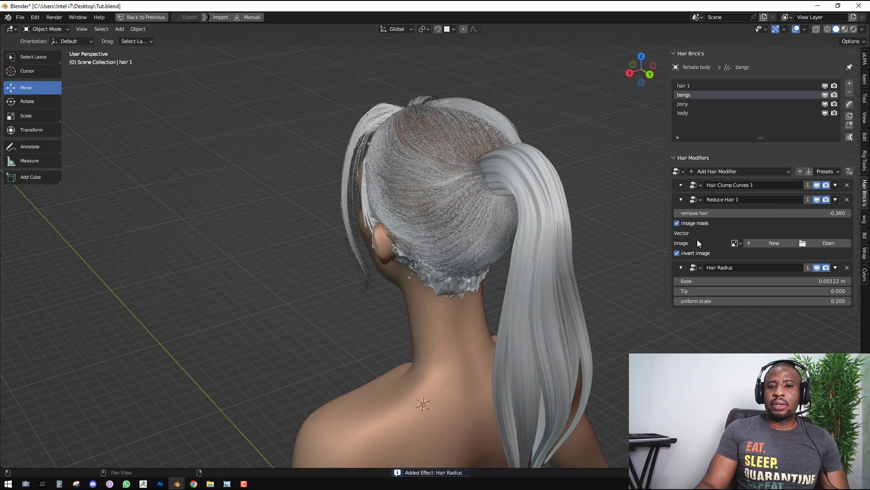
{"action": "left_click", "coordinate": [694, 267]}
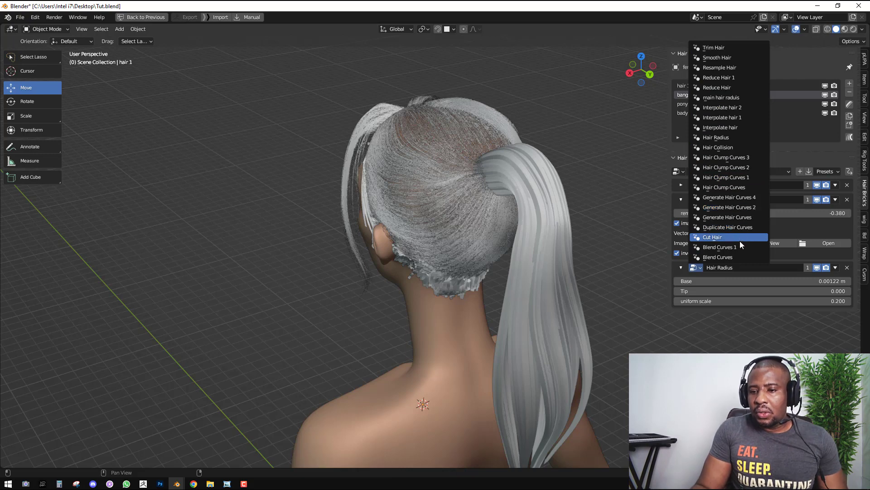
{"action": "left_click", "coordinate": [731, 97]}
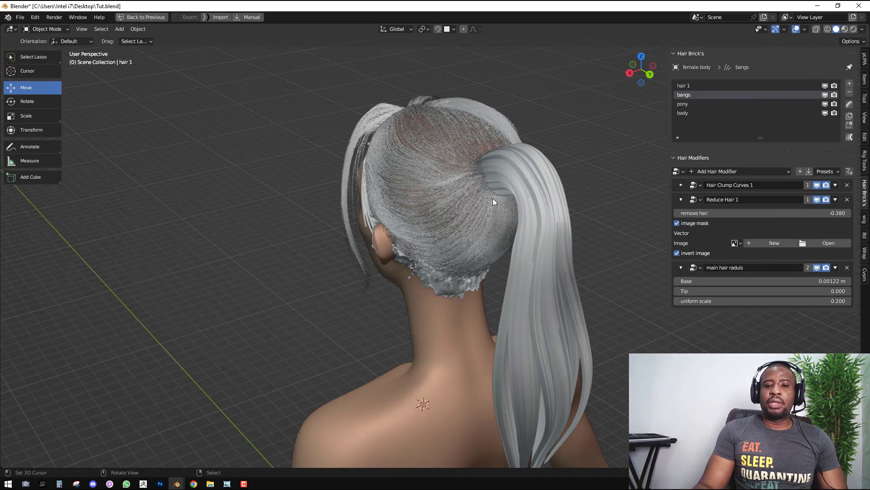
{"action": "middle_click_drag", "start_coordinate": [493, 198], "coordinate": [399, 150]}
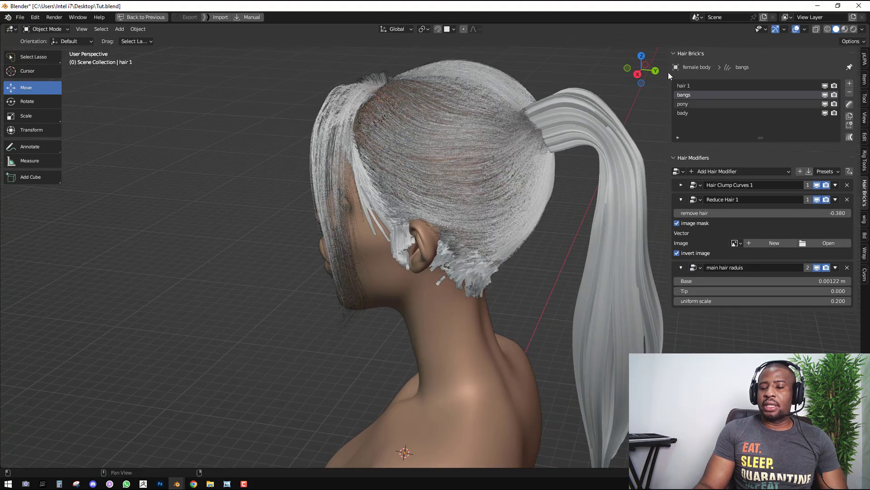
Add a Hair Radius modifier to the pony curves and link it to the shared "main hair raduis" node group
{"action": "left_click", "coordinate": [692, 104]}
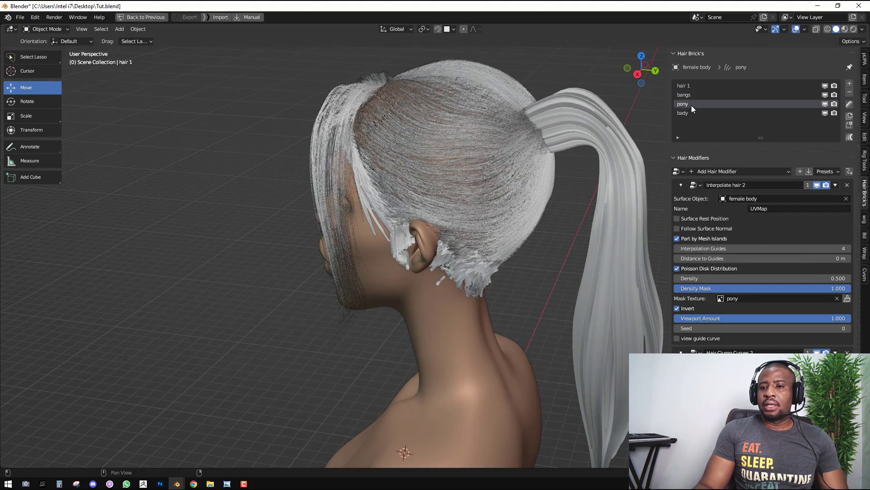
{"action": "left_click", "coordinate": [681, 185]}
{"action": "left_click", "coordinate": [681, 200]}
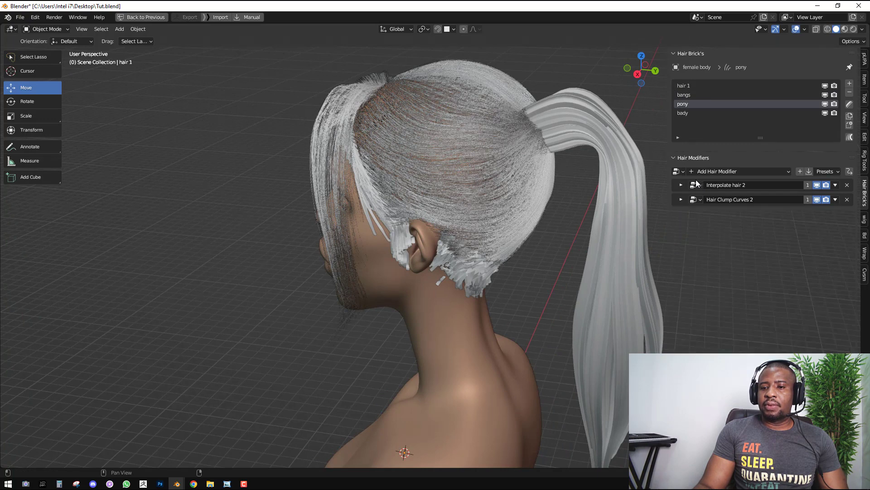
{"action": "left_click", "coordinate": [702, 172]}
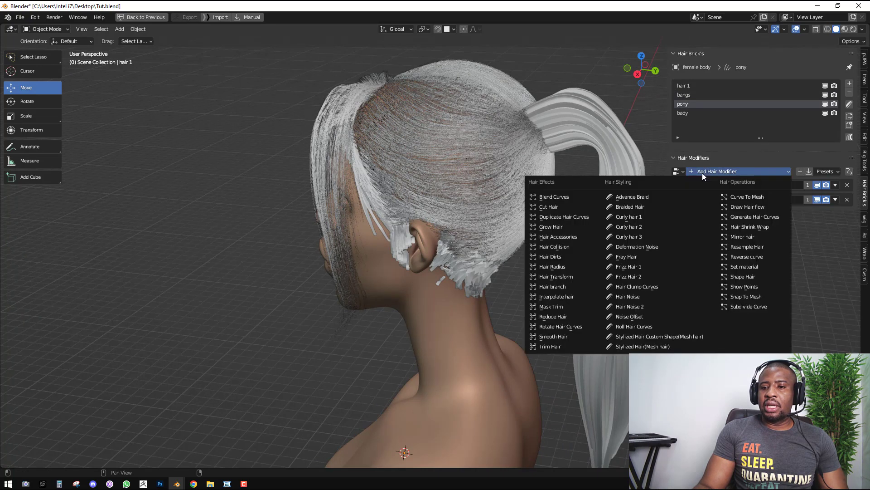
{"action": "left_click", "coordinate": [569, 266]}
{"action": "left_click", "coordinate": [693, 219]}
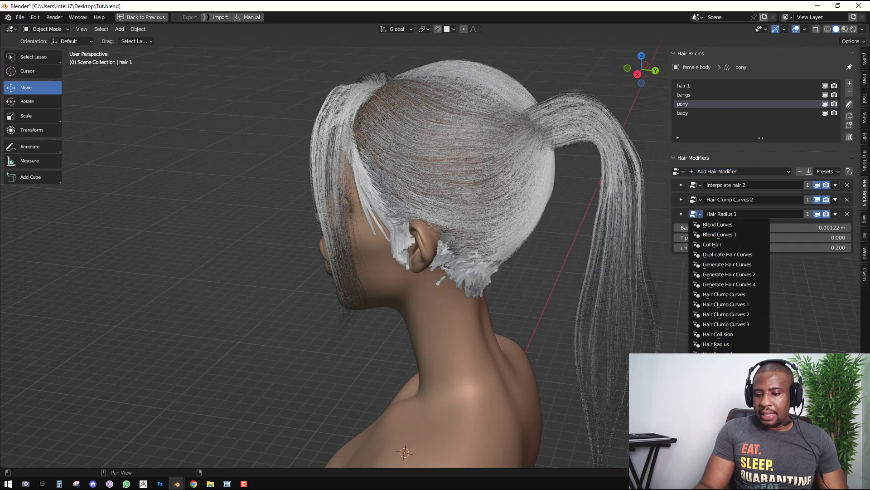
{"action": "left_click", "coordinate": [725, 394]}
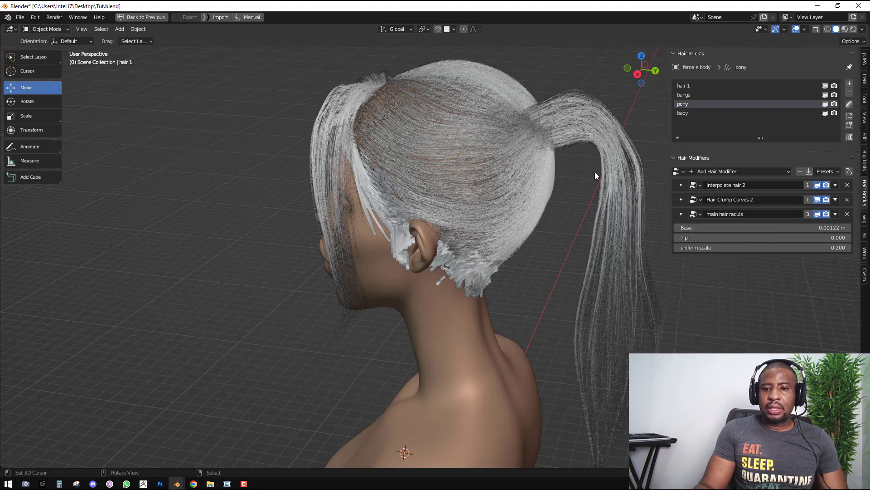
{"action": "middle_click_drag", "start_coordinate": [436, 179], "coordinate": [467, 176]}
{"action": "scroll", "coordinate": [467, 175], "scroll_direction": "down", "scroll_amount": 3}
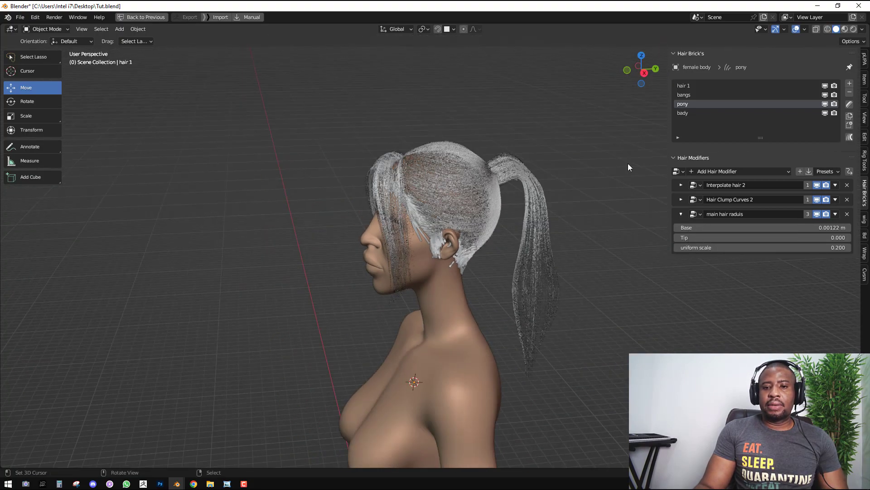
Add a separate Hair Radius modifier to the bady baby hair curves, collapsing their existing collision and clump modifiers
{"action": "left_click", "coordinate": [716, 114]}
{"action": "left_click", "coordinate": [681, 186]}
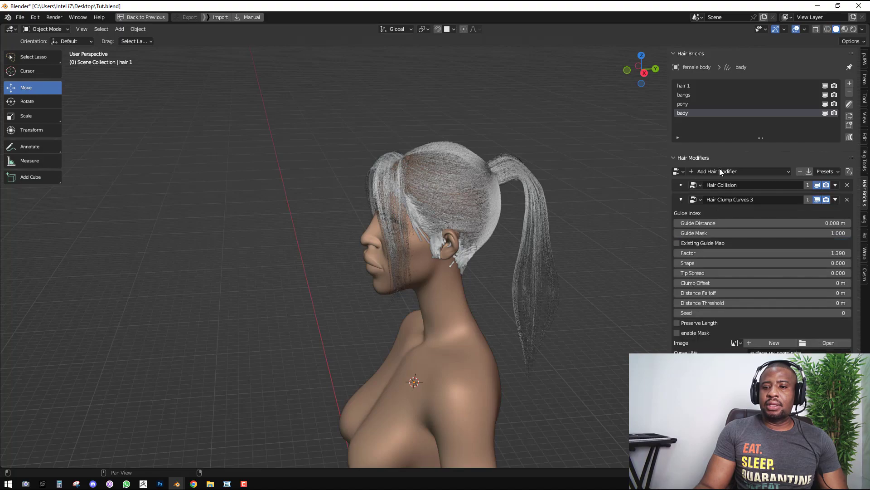
{"action": "left_click", "coordinate": [682, 200]}
{"action": "left_click", "coordinate": [709, 171]}
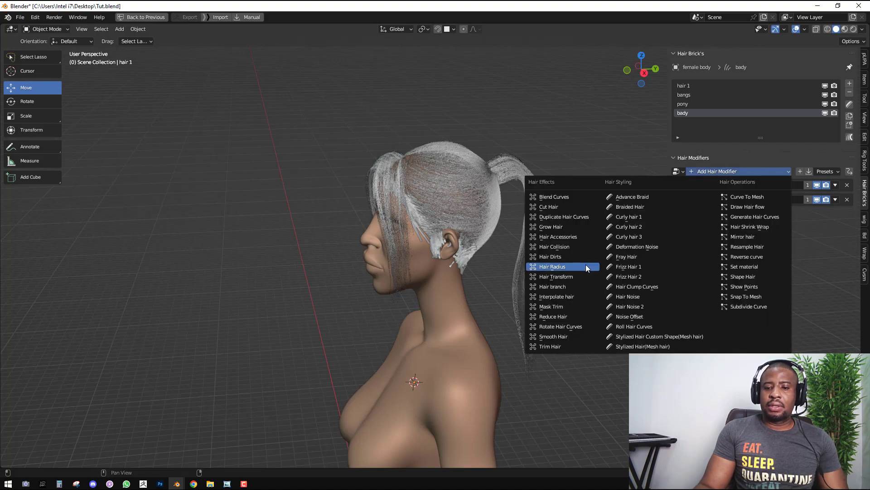
{"action": "left_click", "coordinate": [586, 265]}
{"action": "middle_click_drag", "start_coordinate": [472, 222], "coordinate": [513, 195]}
{"action": "scroll", "coordinate": [512, 195], "scroll_direction": "up", "scroll_amount": 3}
{"action": "middle_click_drag", "start_coordinate": [551, 170], "coordinate": [498, 162]}
{"action": "scroll", "coordinate": [499, 162], "scroll_direction": "down", "scroll_amount": 3}
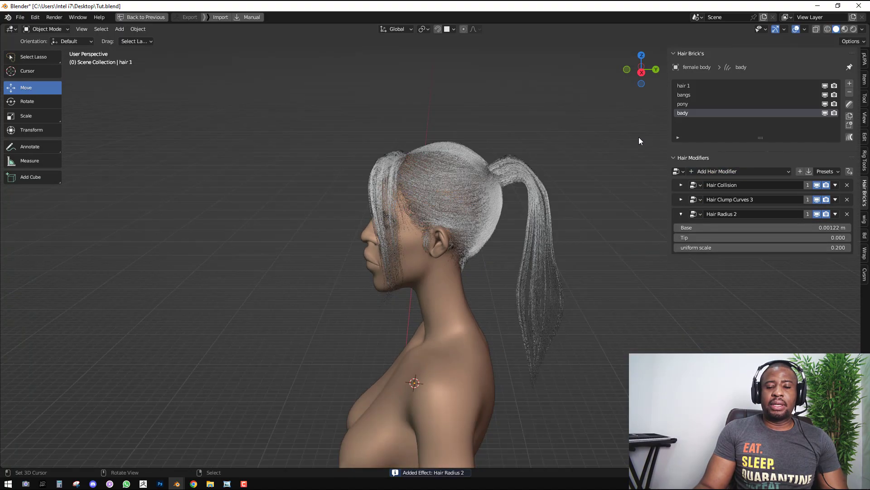
Check the hairstyle from the front and save the Blender file
{"action": "middle_click_drag", "start_coordinate": [449, 223], "coordinate": [543, 218]}
{"action": "scroll", "coordinate": [543, 218], "scroll_direction": "up", "scroll_amount": 2}
{"action": "key", "text": "KP_1"}
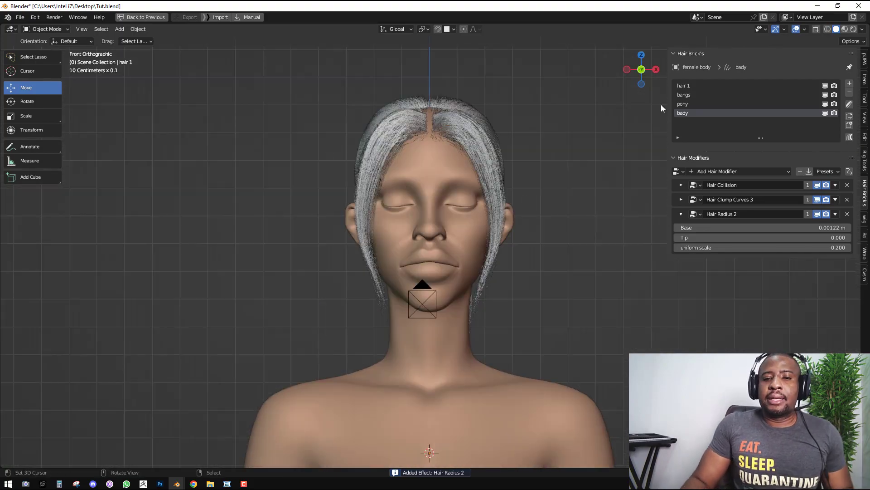
{"action": "middle_click_drag", "start_coordinate": [450, 173], "coordinate": [529, 181]}
{"action": "key", "text": "ctrl+s"}
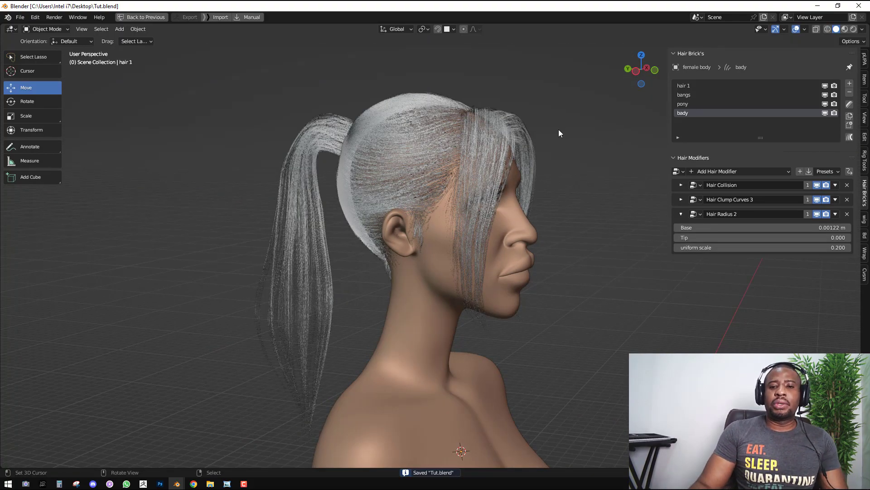
Select the hair 1 curves and examine the hair strand thickness from the side and the front
{"action": "middle_click_drag", "start_coordinate": [559, 129], "coordinate": [438, 125]}
{"action": "scroll", "coordinate": [438, 125], "scroll_direction": "down", "scroll_amount": 3}
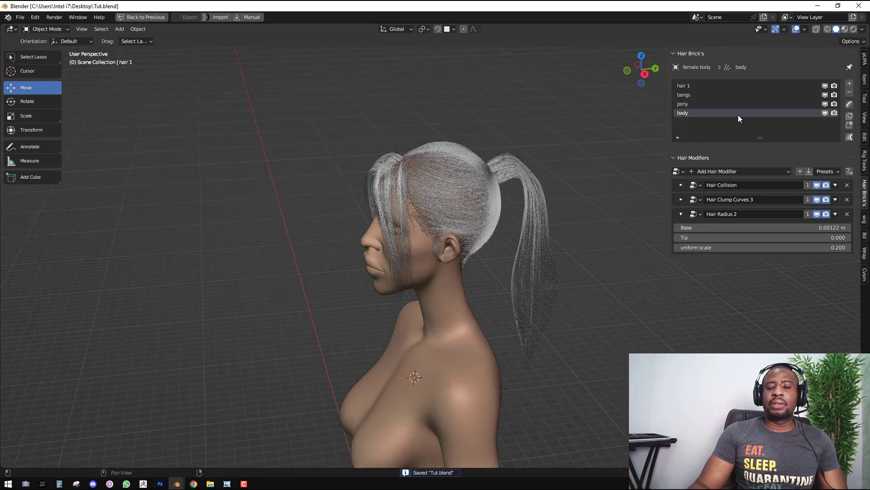
{"action": "left_click", "coordinate": [719, 84]}
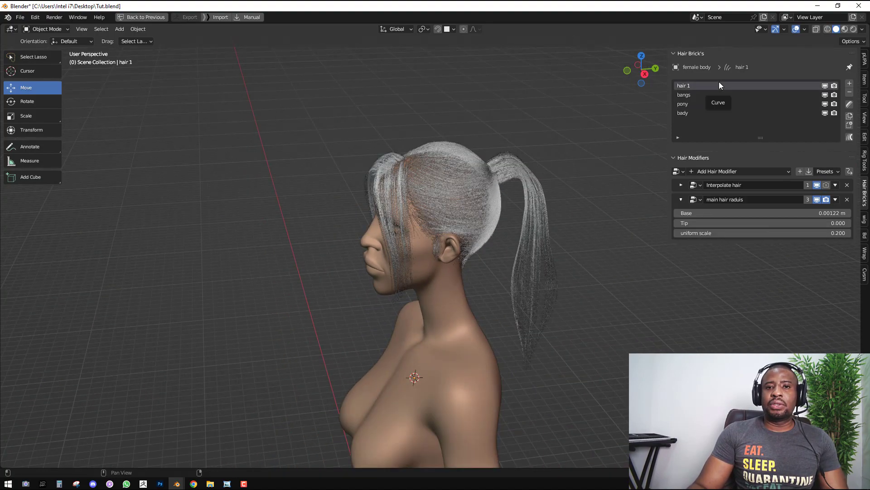
{"action": "middle_click_drag", "start_coordinate": [566, 144], "coordinate": [542, 141]}
{"action": "scroll", "coordinate": [548, 143], "scroll_direction": "up", "scroll_amount": 2}
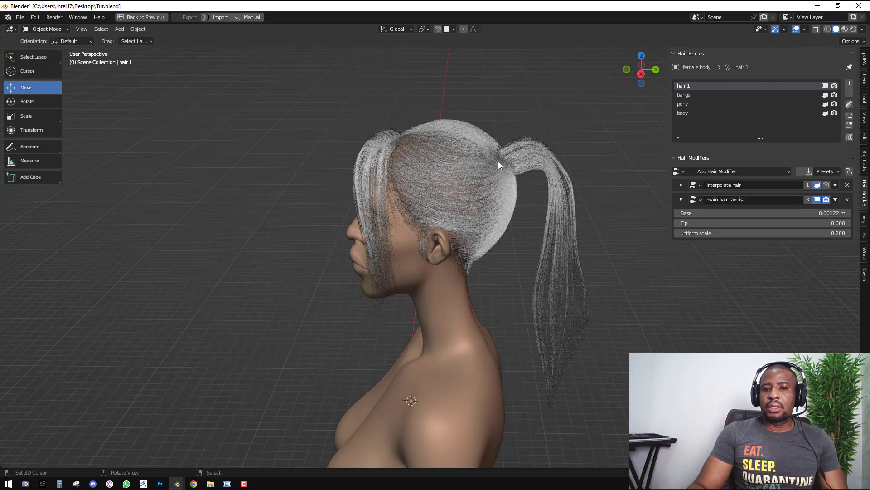
{"action": "middle_click_drag", "start_coordinate": [499, 162], "coordinate": [559, 140]}
{"action": "scroll", "coordinate": [555, 152], "scroll_direction": "down", "scroll_amount": 5}
{"action": "key", "text": "KP_1"}
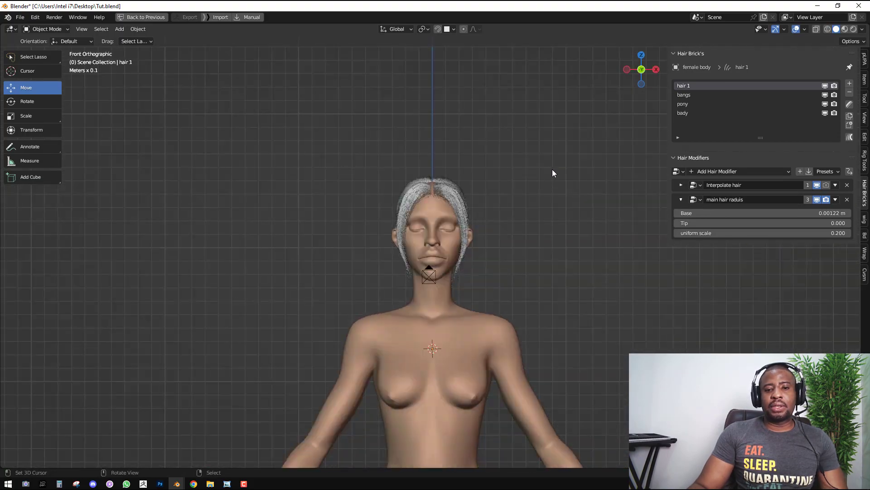
{"action": "scroll", "coordinate": [544, 162], "scroll_direction": "up", "scroll_amount": 4}
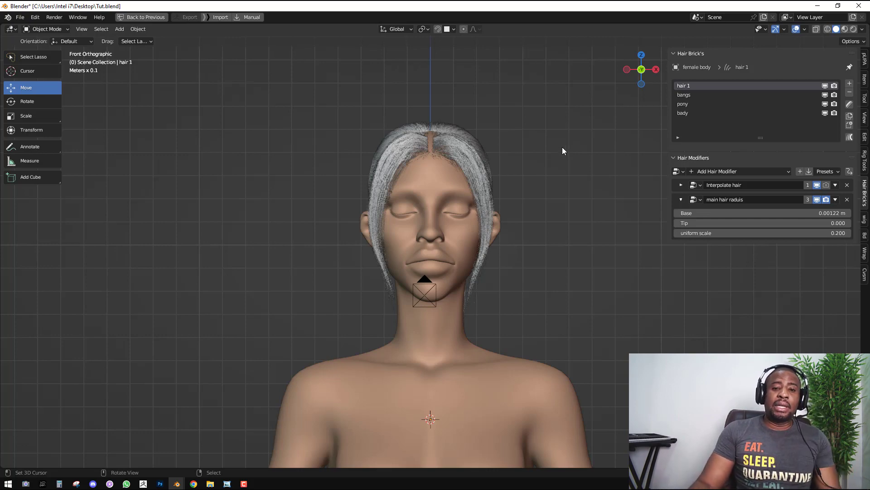
{"action": "middle_click_drag", "start_coordinate": [563, 150], "coordinate": [607, 185]}
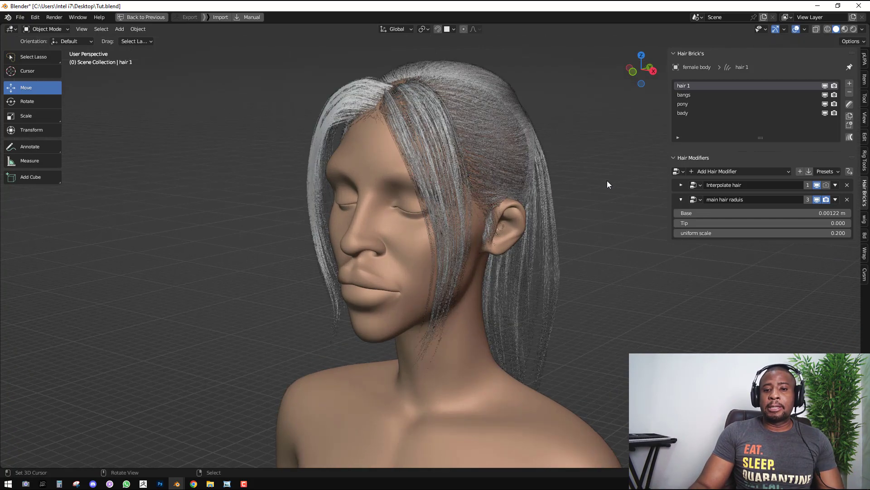
Try a uniform scale of 0.3 in the shared "main hair raduis" modifier
{"action": "left_click", "coordinate": [816, 235]}
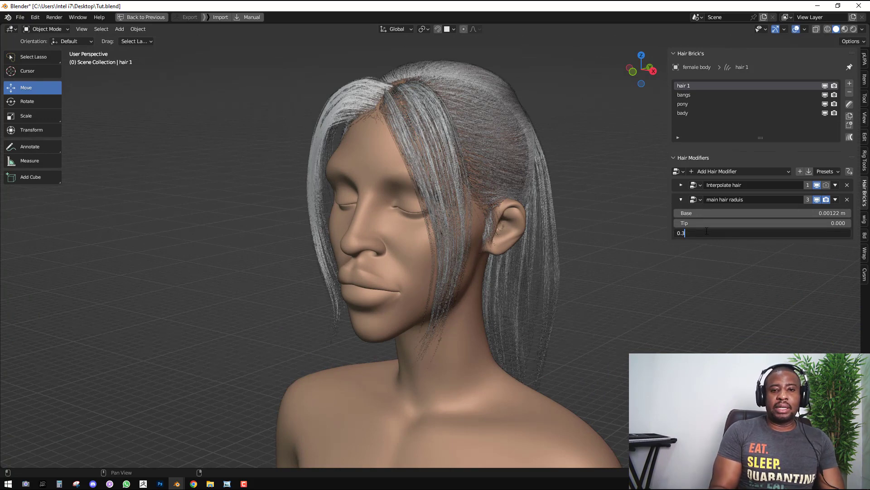
{"action": "type", "text": "0.3"}
{"action": "key", "text": "Return"}
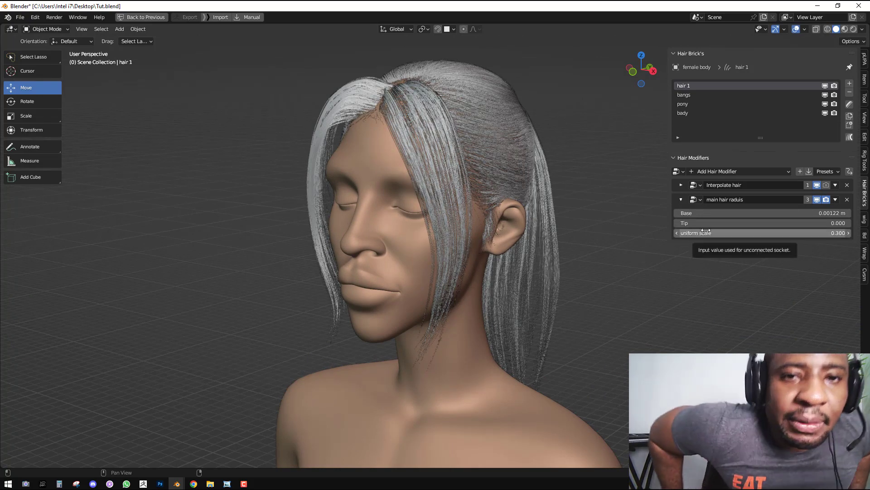
Set the uniform scale of the shared "main hair raduis" modifier to 0.4
{"action": "left_click", "coordinate": [706, 231]}
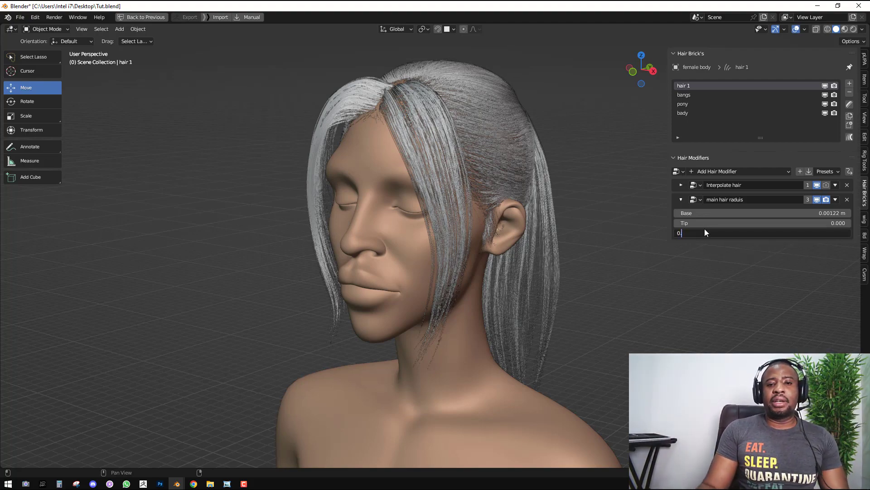
{"action": "type", "text": ".4"}
{"action": "key", "text": "Return"}
{"action": "middle_click_drag", "start_coordinate": [555, 228], "coordinate": [516, 192]}
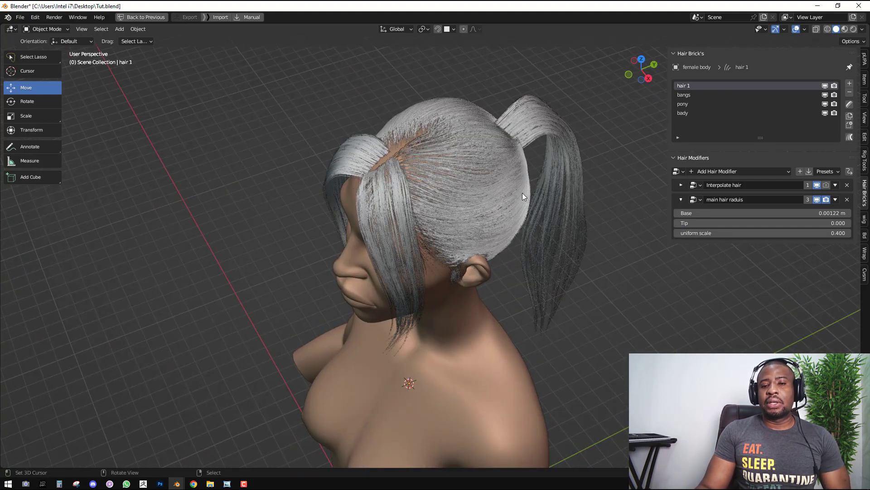
Select the main scalp hair and try a density of 1 in its Interpolate hair modifier
{"action": "left_click", "coordinate": [523, 194]}
{"action": "left_click", "coordinate": [680, 185]}
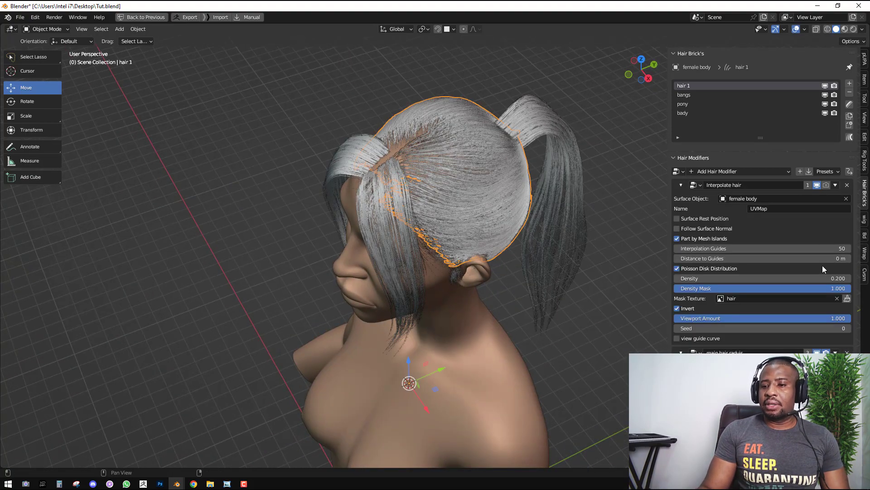
{"action": "left_click", "coordinate": [821, 278]}
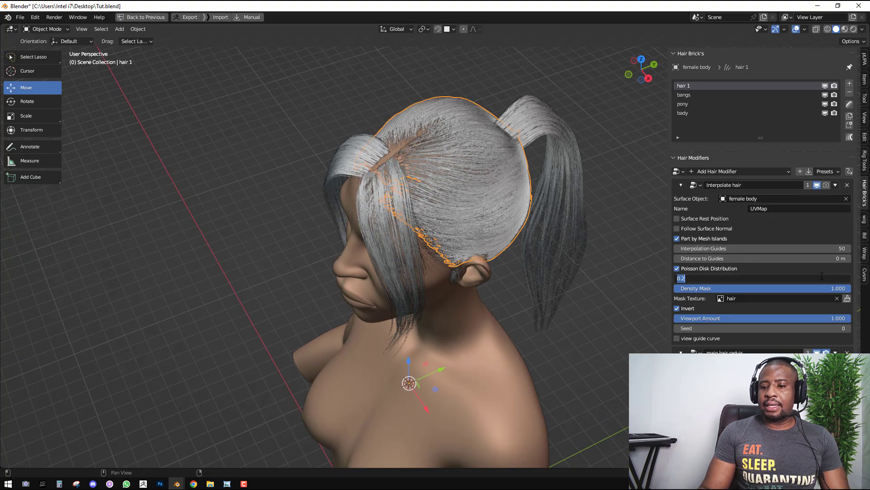
{"action": "key", "text": "Return"}
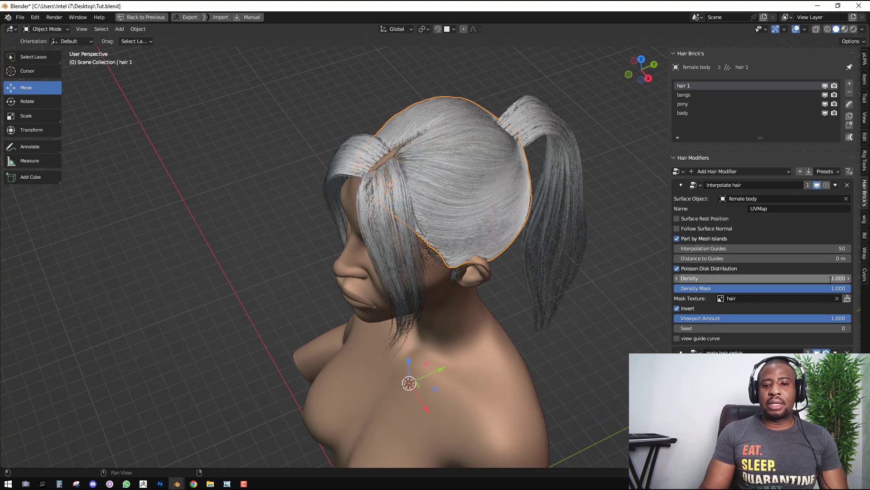
{"action": "middle_click_drag", "start_coordinate": [559, 232], "coordinate": [557, 189]}
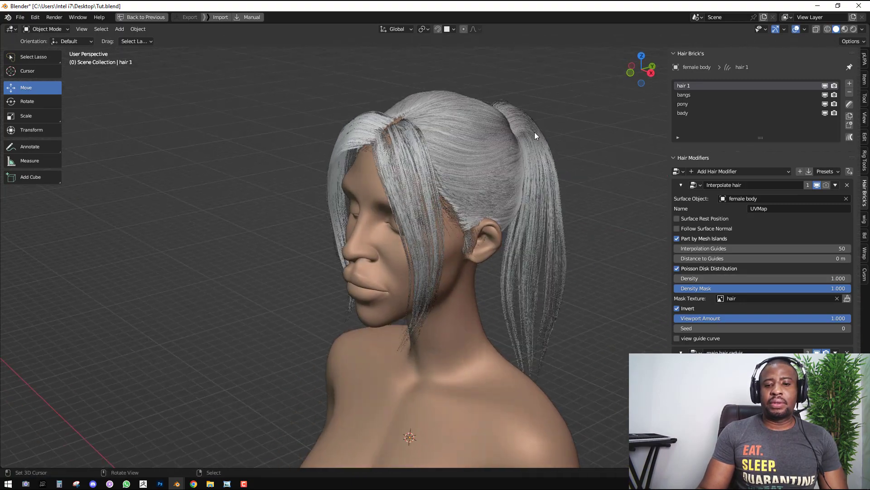
Select the ponytail curves and set the density in their Interpolate hair 2 modifier to 1
{"action": "middle_click_drag", "start_coordinate": [537, 134], "coordinate": [529, 158]}
{"action": "left_click", "coordinate": [529, 159]}
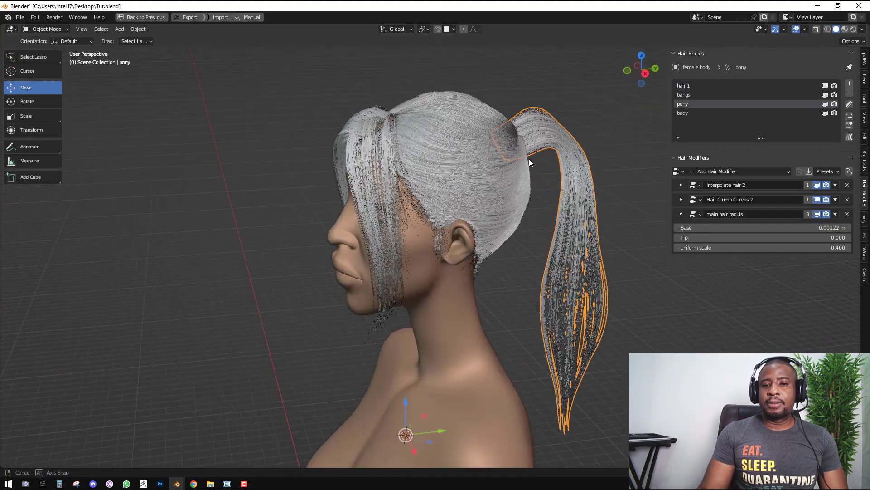
{"action": "left_click", "coordinate": [682, 212]}
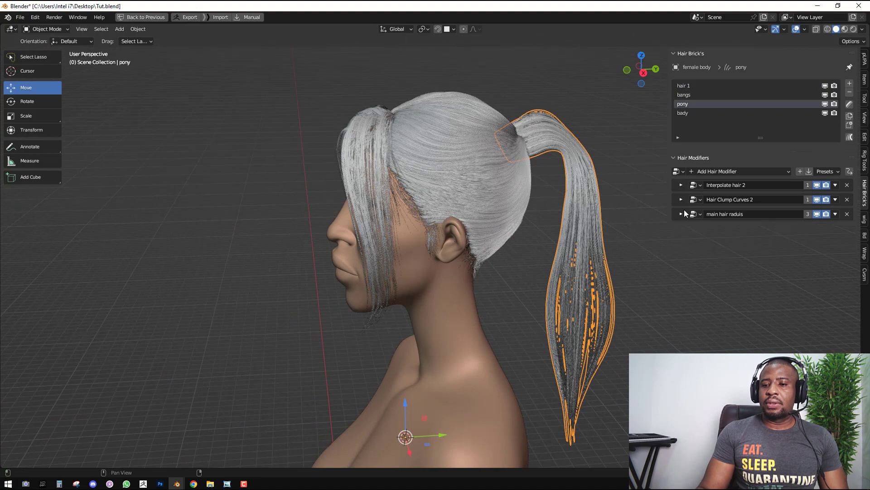
{"action": "left_click", "coordinate": [681, 185]}
{"action": "left_click", "coordinate": [834, 278]}
{"action": "type", "text": "1"}
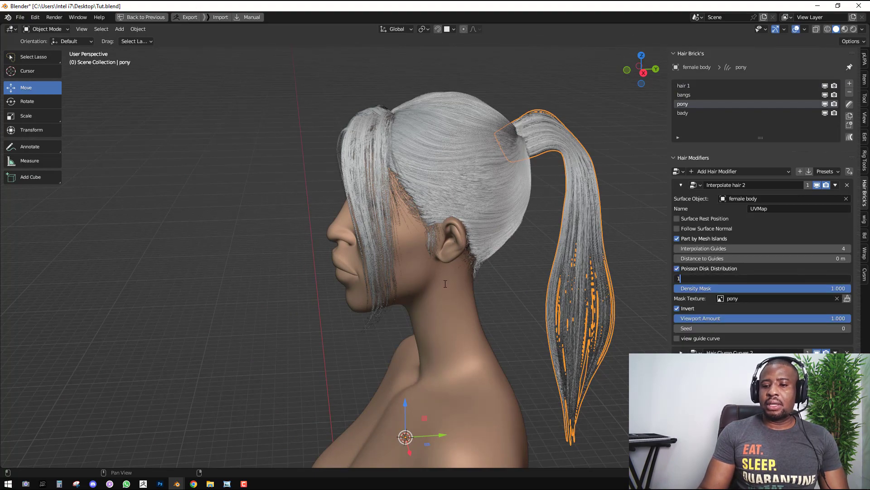
{"action": "key", "text": "Return"}
{"action": "middle_click_drag", "start_coordinate": [481, 279], "coordinate": [585, 257]}
Try a ponytail density of 2 and check the fullness from the side
{"action": "left_click", "coordinate": [770, 279]}
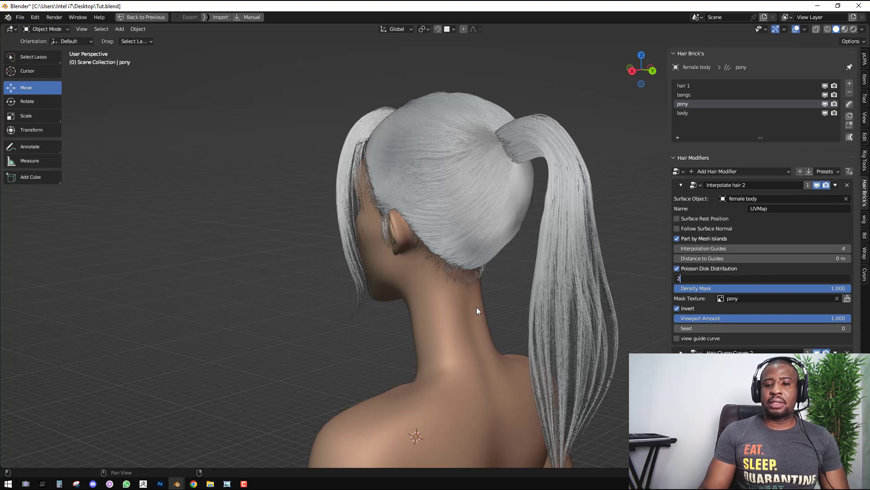
{"action": "type", "text": "2"}
{"action": "key", "text": "Return"}
{"action": "middle_click_drag", "start_coordinate": [475, 309], "coordinate": [571, 287]}
{"action": "scroll", "coordinate": [572, 287], "scroll_direction": "up", "scroll_amount": 2}
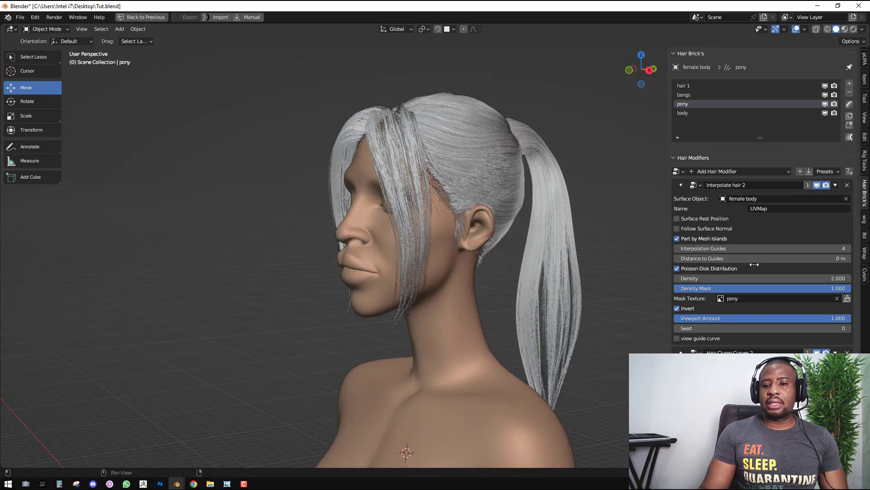
Set the ponytail's Interpolate hair 2 density to 3 and check the fuller ponytail
{"action": "left_click", "coordinate": [830, 279]}
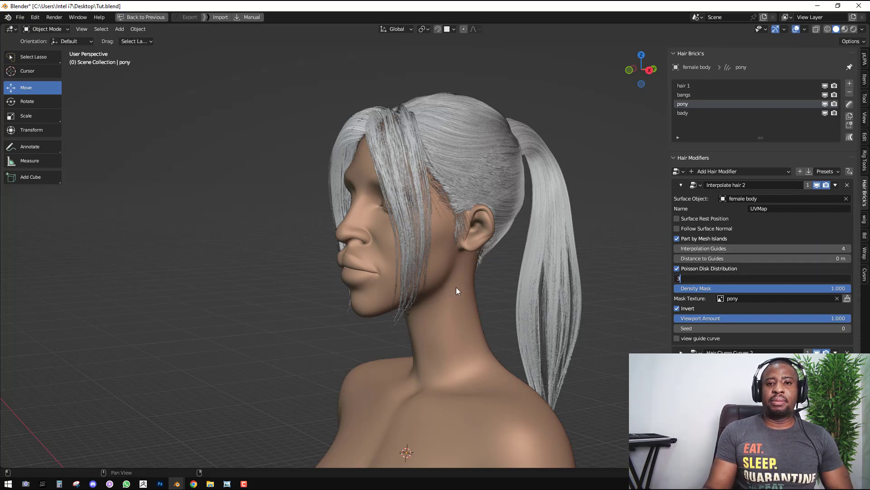
{"action": "type", "text": "3"}
{"action": "key", "text": "Return"}
{"action": "scroll", "coordinate": [456, 287], "scroll_direction": "down", "scroll_amount": 2}
{"action": "middle_click_drag", "start_coordinate": [456, 286], "coordinate": [398, 219]}
{"action": "scroll", "coordinate": [441, 265], "scroll_direction": "up", "scroll_amount": 3}
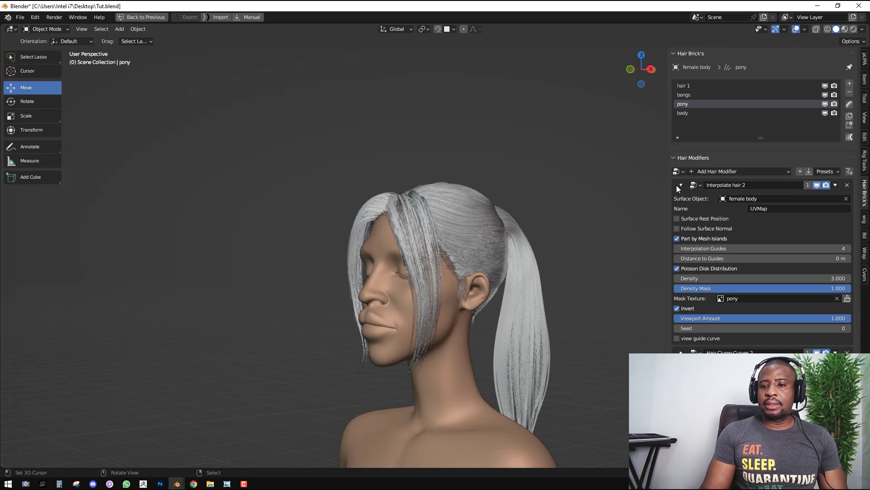
Thicken the bangs by setting remove hair to -1.030 in their Reduce Hair 1 modifier
{"action": "left_click", "coordinate": [684, 94]}
{"action": "left_click", "coordinate": [681, 200]}
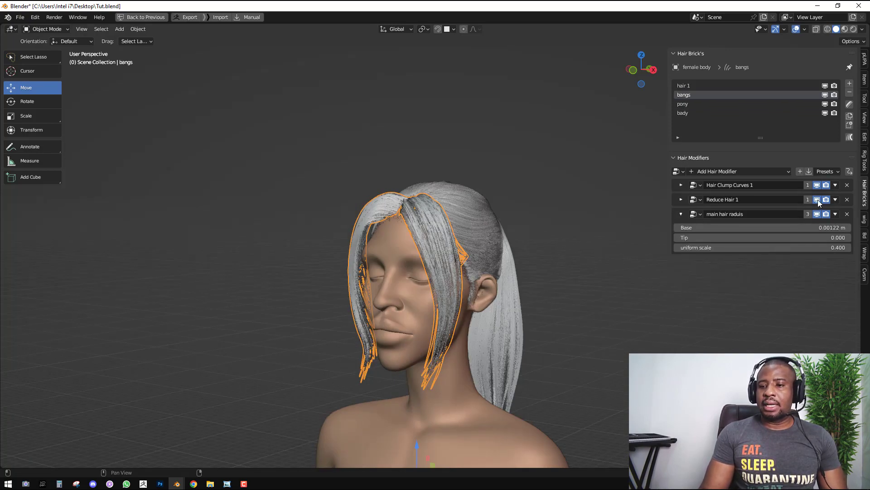
{"action": "left_click", "coordinate": [681, 200]}
{"action": "scroll", "coordinate": [461, 231], "scroll_direction": "up", "scroll_amount": 4}
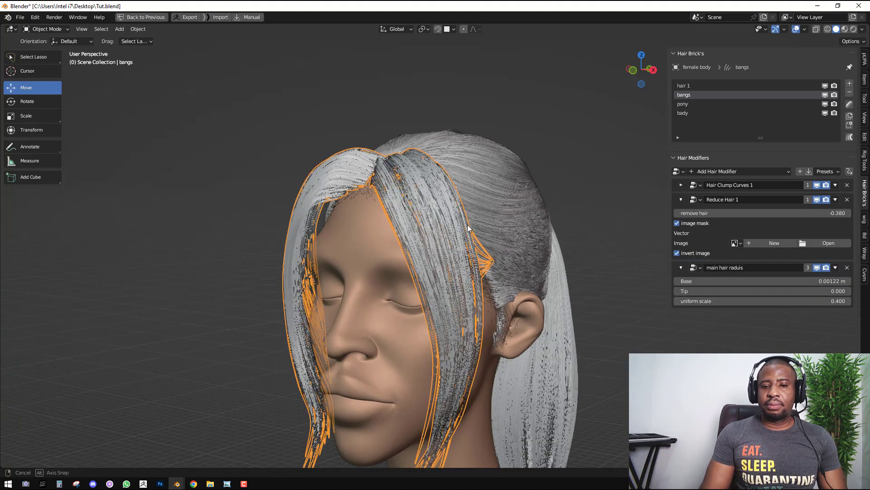
{"action": "left_click_drag", "start_coordinate": [748, 213], "coordinate": [719, 213]}
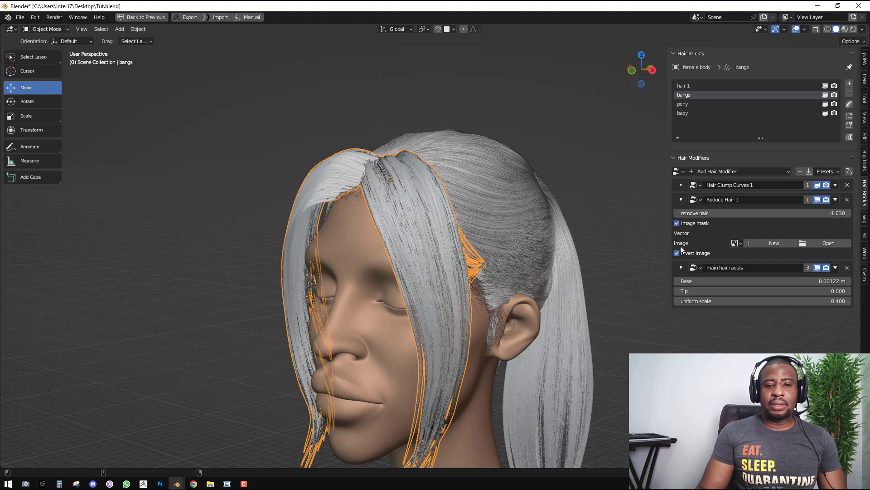
{"action": "key", "text": "shift+alt+z"}
{"action": "middle_click_drag", "start_coordinate": [526, 261], "coordinate": [475, 259]}
{"action": "scroll", "coordinate": [422, 178], "scroll_direction": "up", "scroll_amount": 2}
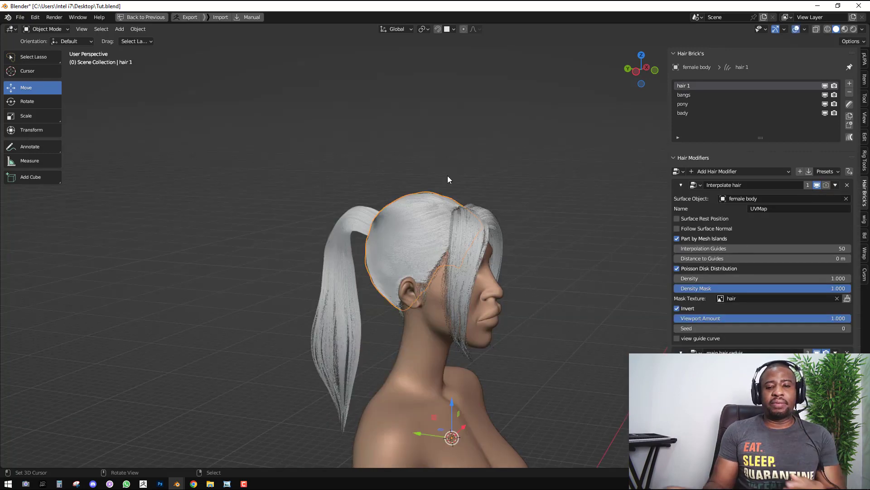
Try a density of 0.6 in the Interpolate hair modifier of hair 1
{"action": "left_click", "coordinate": [803, 277]}
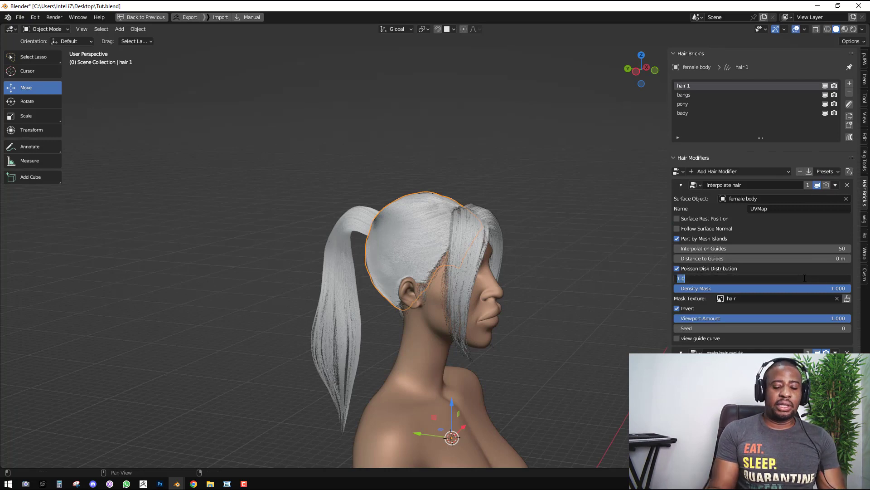
{"action": "key", "text": "Return"}
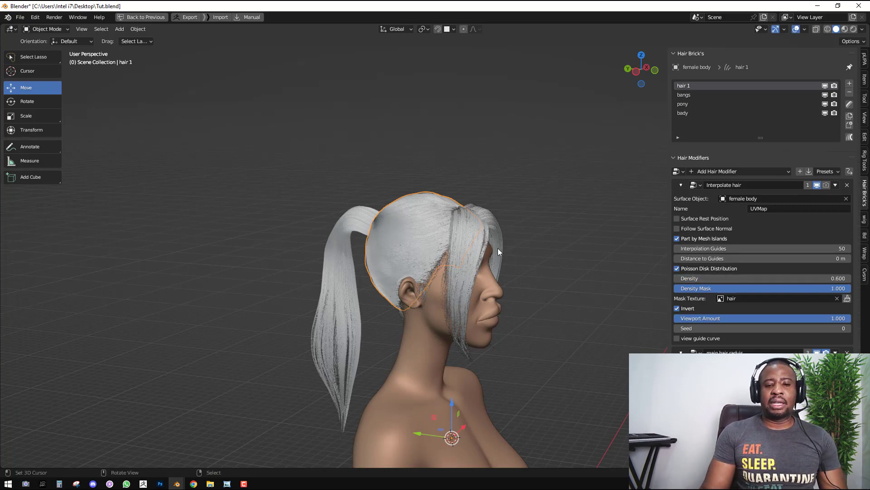
{"action": "middle_click_drag", "start_coordinate": [513, 250], "coordinate": [499, 278]}
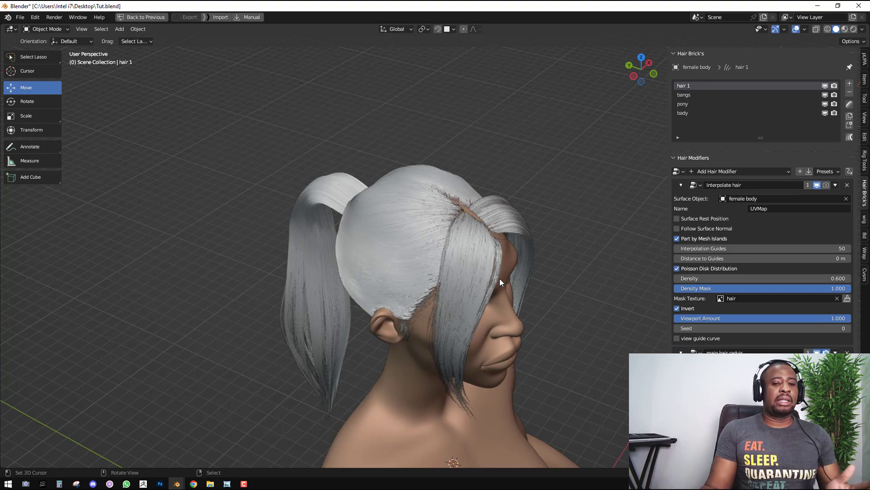
{"action": "middle_click_drag", "start_coordinate": [459, 257], "coordinate": [459, 216]}
Set the Interpolate hair density of hair 1 to 0.5 and check the hairstyle from the front and side
{"action": "left_click", "coordinate": [839, 279]}
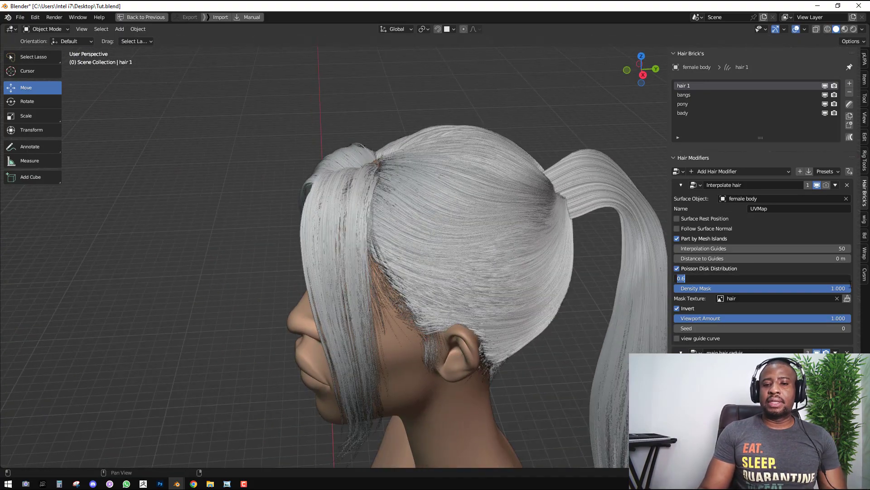
{"action": "type", "text": ".5"}
{"action": "key", "text": "Return"}
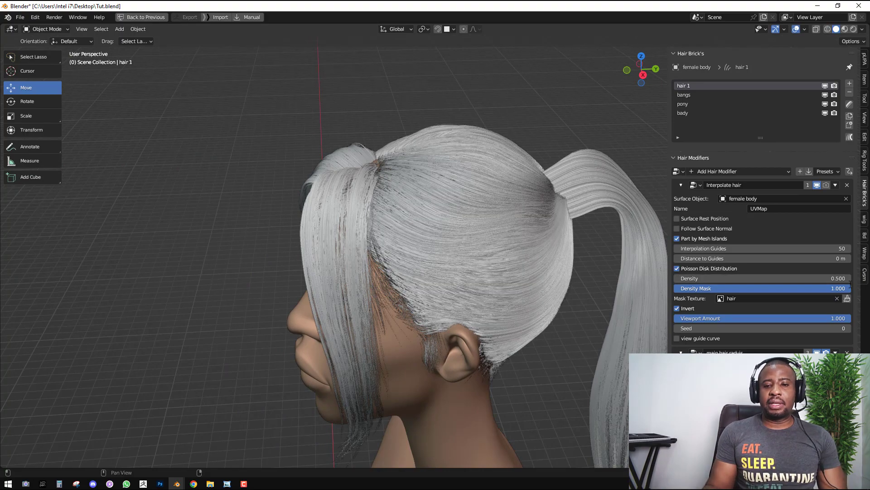
{"action": "middle_click_drag", "start_coordinate": [605, 283], "coordinate": [389, 216]}
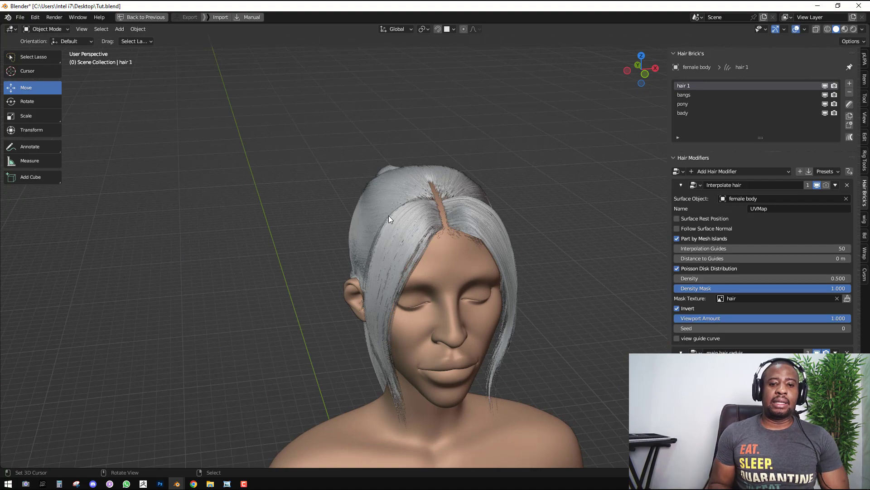
{"action": "middle_click_drag", "start_coordinate": [410, 197], "coordinate": [466, 186]}
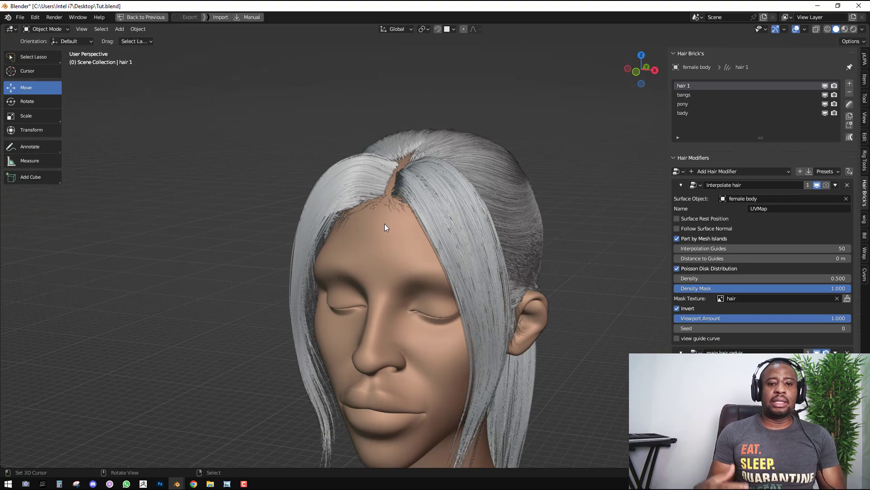
{"action": "middle_click_drag", "start_coordinate": [384, 224], "coordinate": [489, 264]}
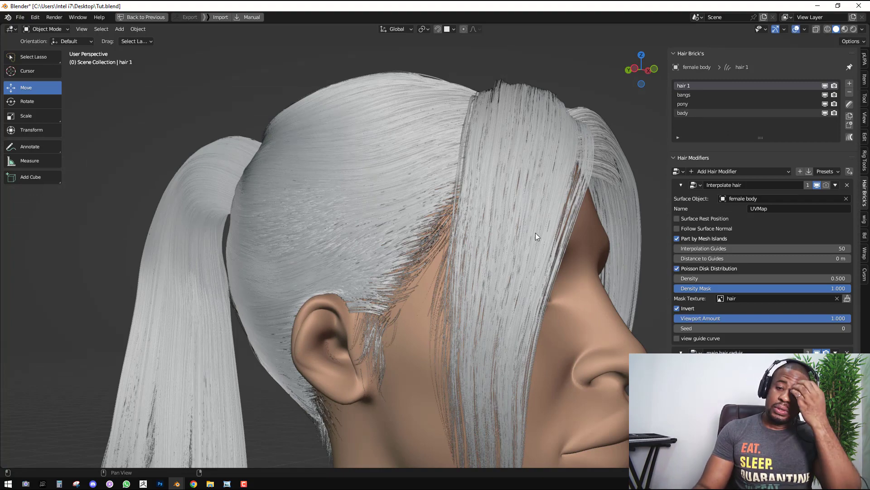
Add a Duplicate Hair Curves modifier to the bady baby hairs
{"action": "left_click", "coordinate": [715, 171]}
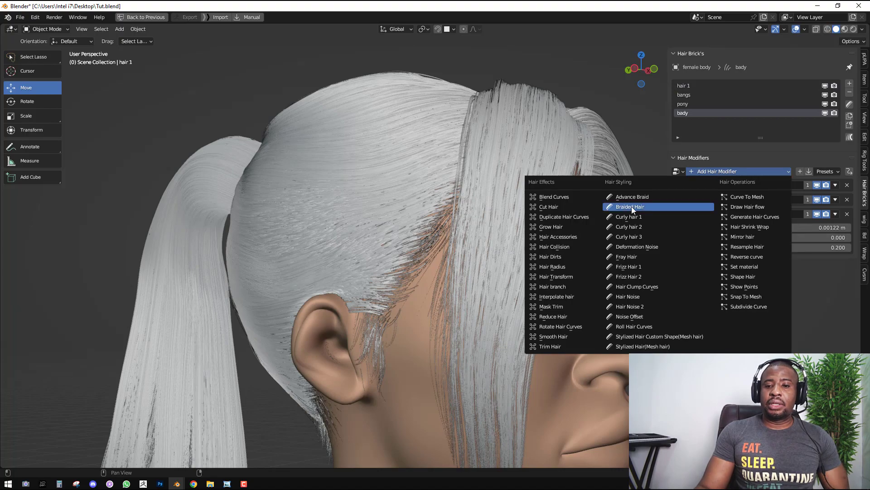
{"action": "middle_click_drag", "start_coordinate": [391, 237], "coordinate": [446, 186]}
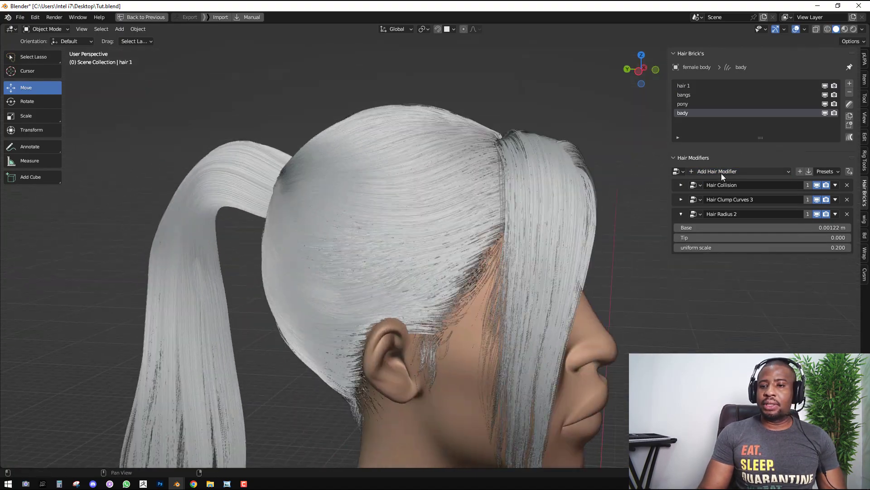
{"action": "left_click", "coordinate": [722, 173]}
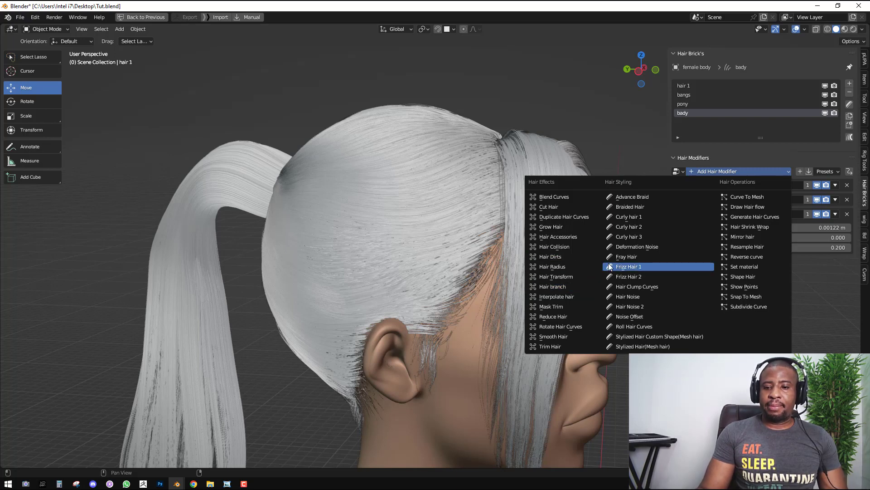
{"action": "left_click", "coordinate": [572, 217]}
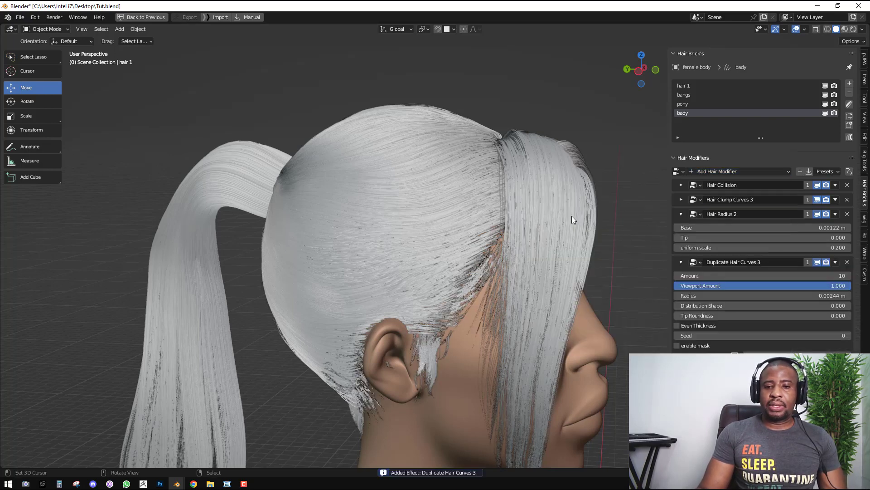
Collapse the bady modifiers and move Duplicate Hair Curves 3 up above Hair Clump Curves 3
{"action": "left_click_drag", "start_coordinate": [681, 218], "coordinate": [788, 229]}
{"action": "left_click", "coordinate": [836, 229]}
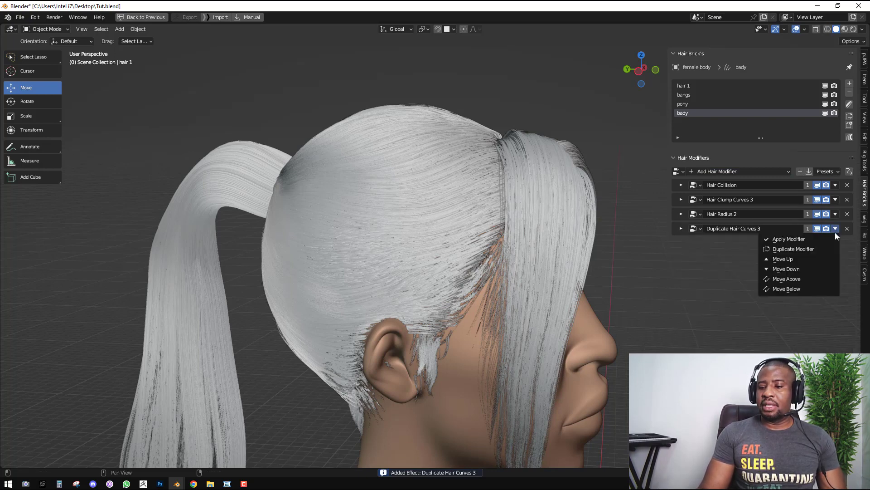
{"action": "left_click", "coordinate": [803, 261]}
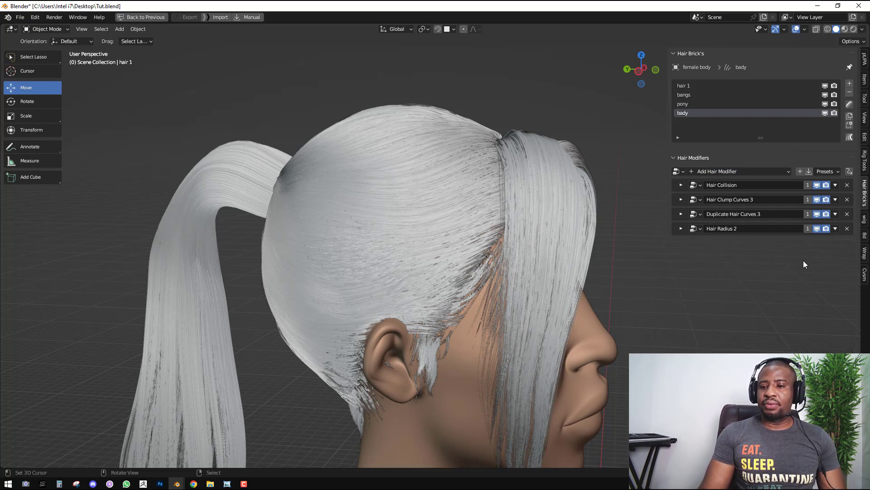
{"action": "left_click", "coordinate": [836, 214]}
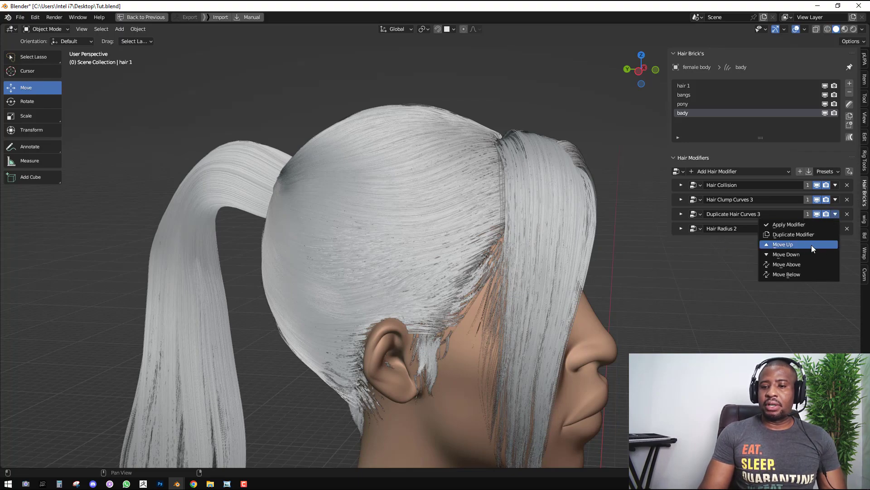
{"action": "left_click", "coordinate": [811, 245]}
{"action": "middle_click_drag", "start_coordinate": [456, 312], "coordinate": [585, 285]}
{"action": "scroll", "coordinate": [586, 284], "scroll_direction": "up", "scroll_amount": 4}
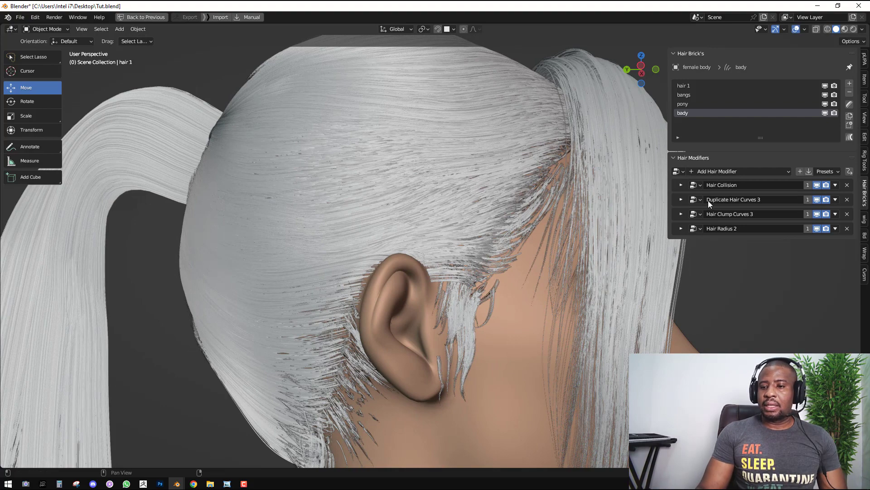
Enable Even Thickness in the bady Duplicate Hair Curves 3 modifier and set its radius to 0.006 m
{"action": "left_click", "coordinate": [680, 200]}
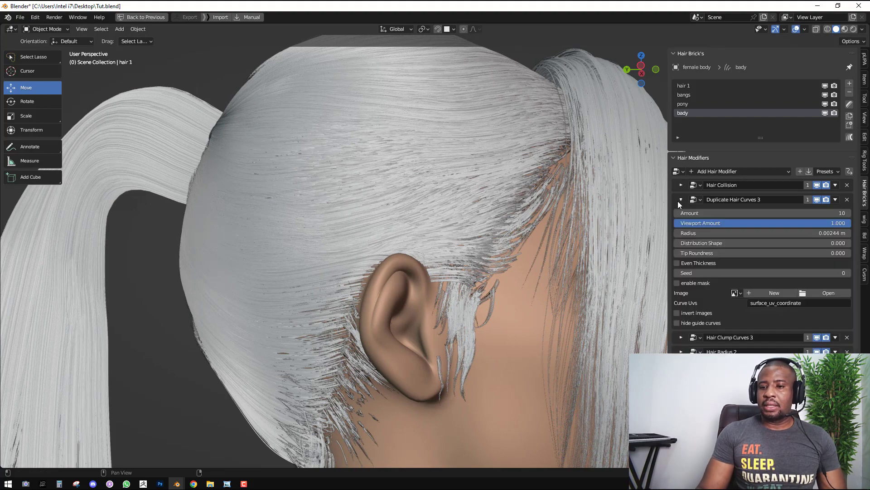
{"action": "left_click", "coordinate": [703, 263]}
{"action": "left_click", "coordinate": [756, 233]}
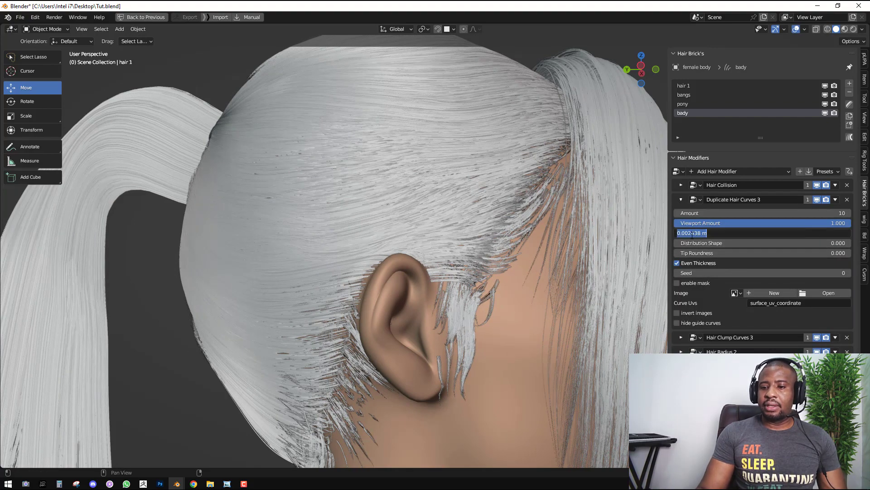
{"action": "key", "text": "Return"}
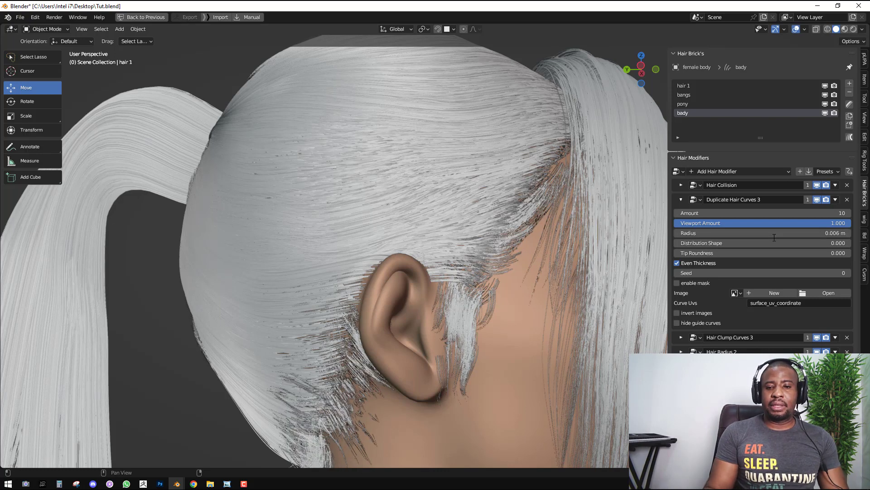
Try a radius of 0.008 m in Duplicate Hair Curves 3 and check the hairline around the ear
{"action": "left_click", "coordinate": [774, 233]}
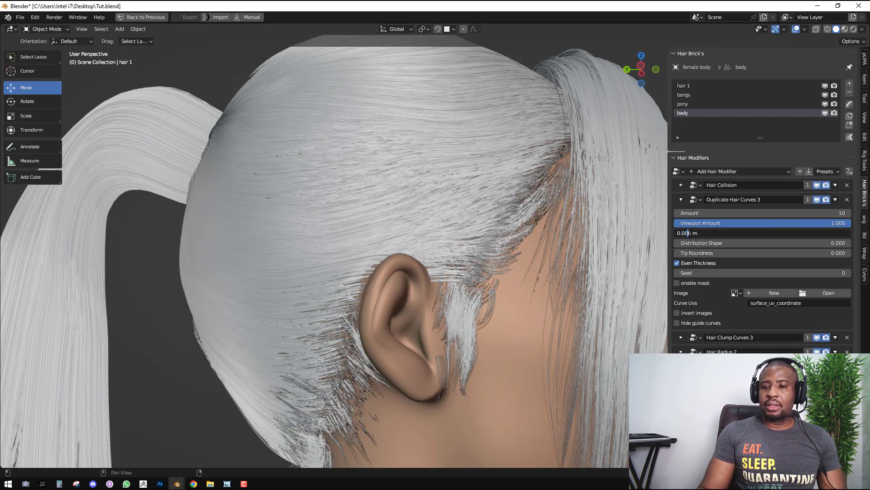
{"action": "key", "text": "Return"}
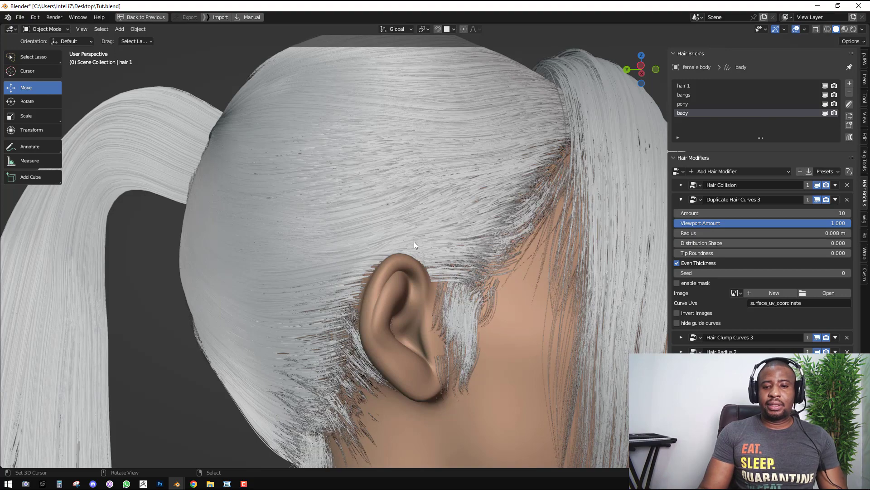
{"action": "scroll", "coordinate": [416, 242], "scroll_direction": "down", "scroll_amount": 7}
{"action": "middle_click_drag", "start_coordinate": [430, 269], "coordinate": [465, 274]}
{"action": "scroll", "coordinate": [466, 275], "scroll_direction": "up", "scroll_amount": 3}
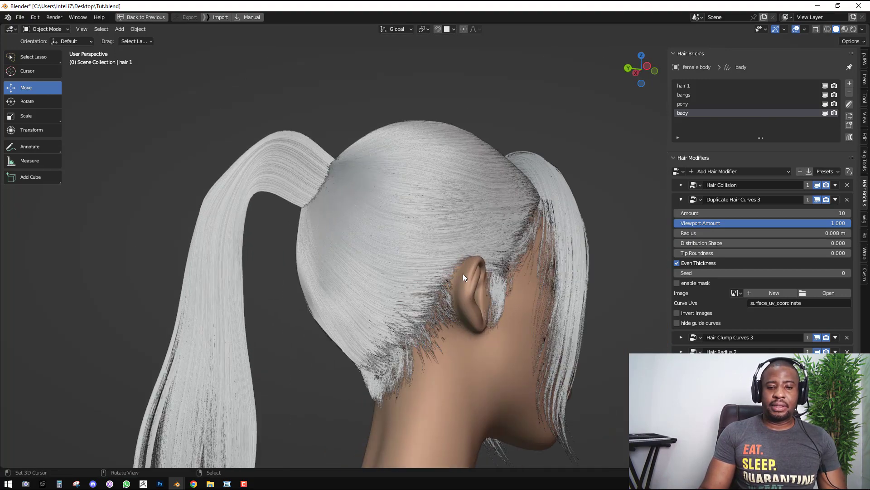
Set the Duplicate Hair Curves 3 radius to 0.01 m and inspect the baby hairs around the ear and nape
{"action": "double_click", "coordinate": [826, 233]}
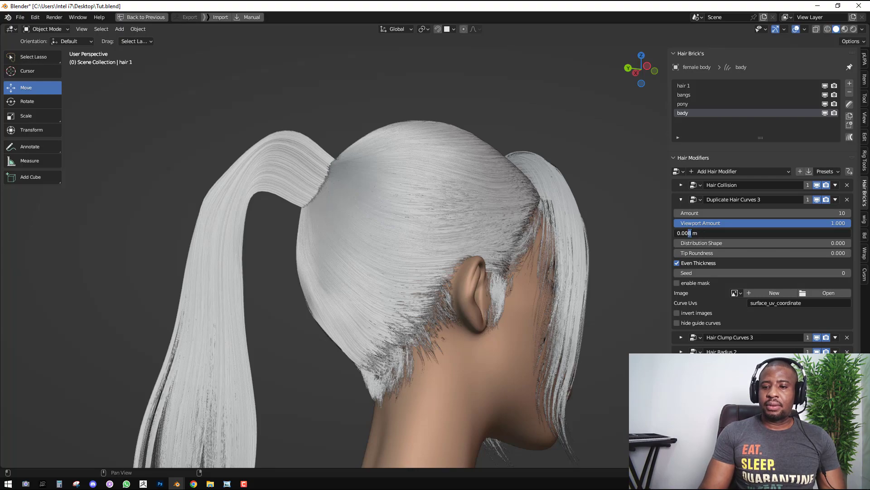
{"action": "key", "text": "Return"}
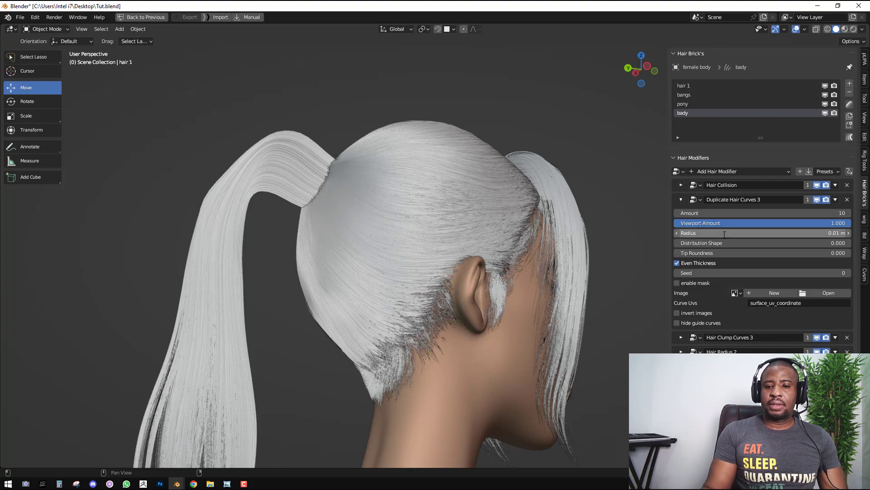
{"action": "scroll", "coordinate": [461, 297], "scroll_direction": "up", "scroll_amount": 5}
{"action": "middle_click_drag", "start_coordinate": [514, 293], "coordinate": [595, 268]}
{"action": "scroll", "coordinate": [597, 265], "scroll_direction": "up", "scroll_amount": 2}
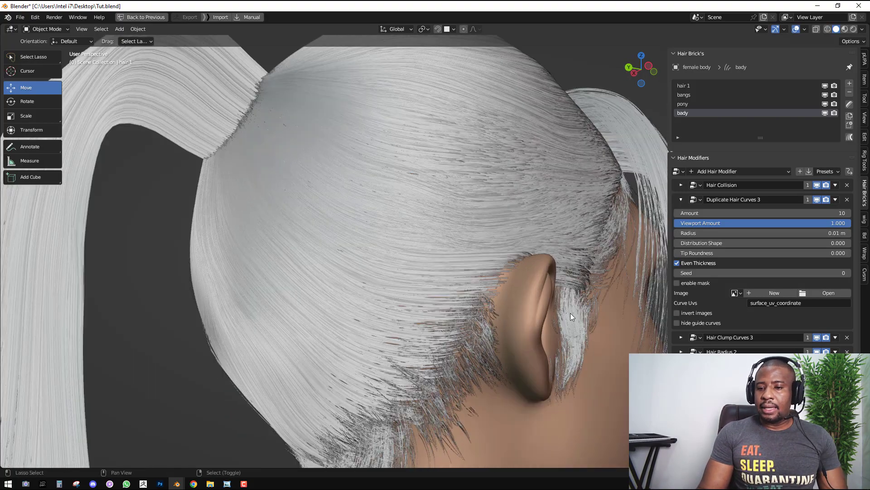
{"action": "middle_click_drag", "start_coordinate": [571, 313], "coordinate": [649, 254]}
{"action": "middle_click_drag", "start_coordinate": [579, 252], "coordinate": [622, 233]}
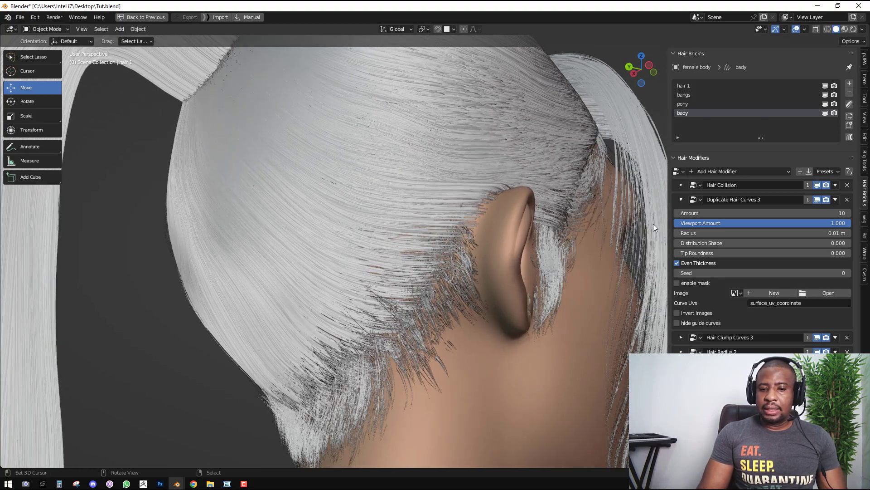
{"action": "middle_click_drag", "start_coordinate": [552, 244], "coordinate": [474, 268]}
Set the Duplicate Hair Curves 3 amount to 3 for the bady baby hairs and check the side profile
{"action": "left_click", "coordinate": [796, 212]}
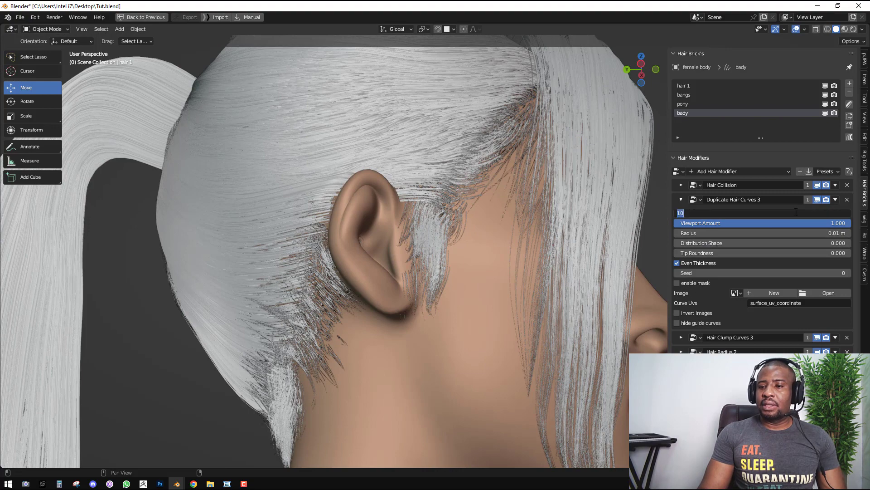
{"action": "key", "text": "Return"}
{"action": "scroll", "coordinate": [463, 281], "scroll_direction": "down", "scroll_amount": 2}
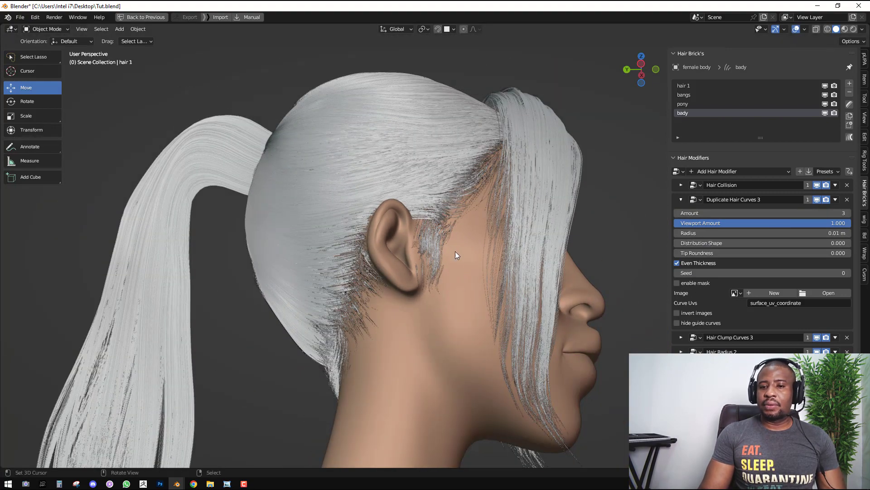
{"action": "middle_click_drag", "start_coordinate": [459, 254], "coordinate": [454, 248]}
Make hair 1 the active hair and inspect the hairstyle from the back and both sides
{"action": "left_click", "coordinate": [430, 81]}
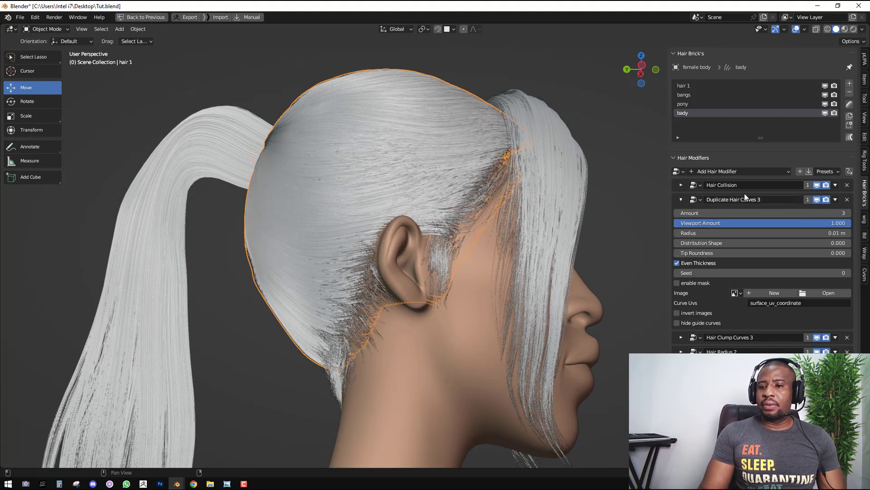
{"action": "middle_click_drag", "start_coordinate": [454, 109], "coordinate": [539, 120]}
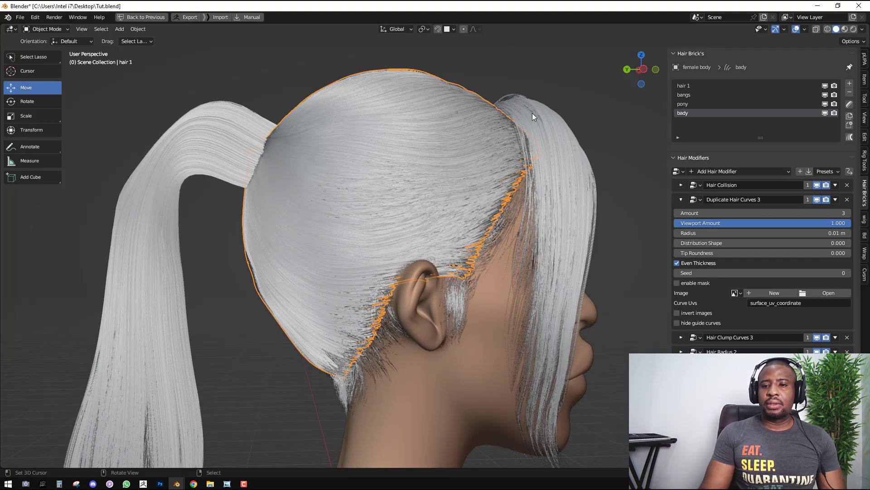
{"action": "left_click", "coordinate": [533, 111]}
{"action": "middle_click_drag", "start_coordinate": [533, 112], "coordinate": [571, 116]}
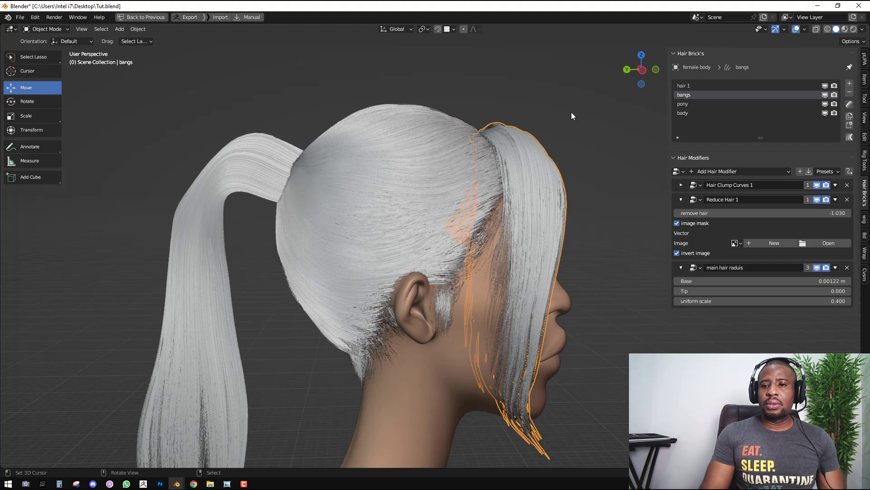
{"action": "left_click", "coordinate": [432, 121]}
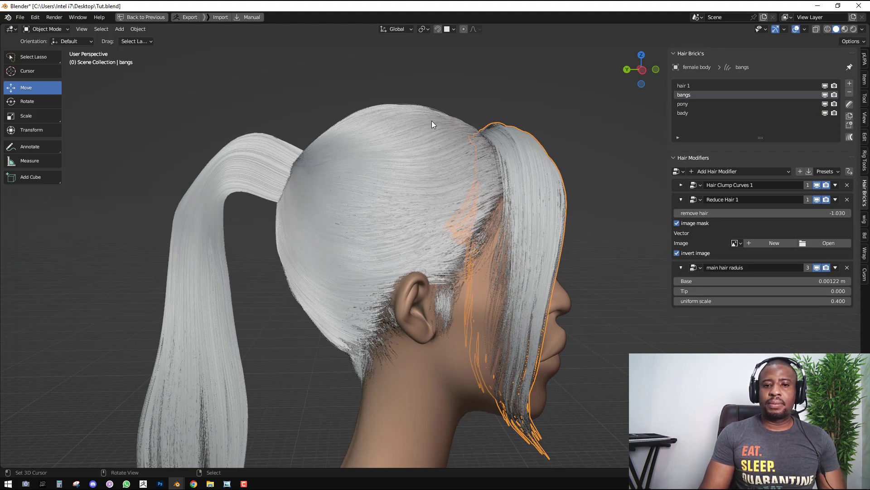
{"action": "middle_click_drag", "start_coordinate": [432, 120], "coordinate": [620, 197]}
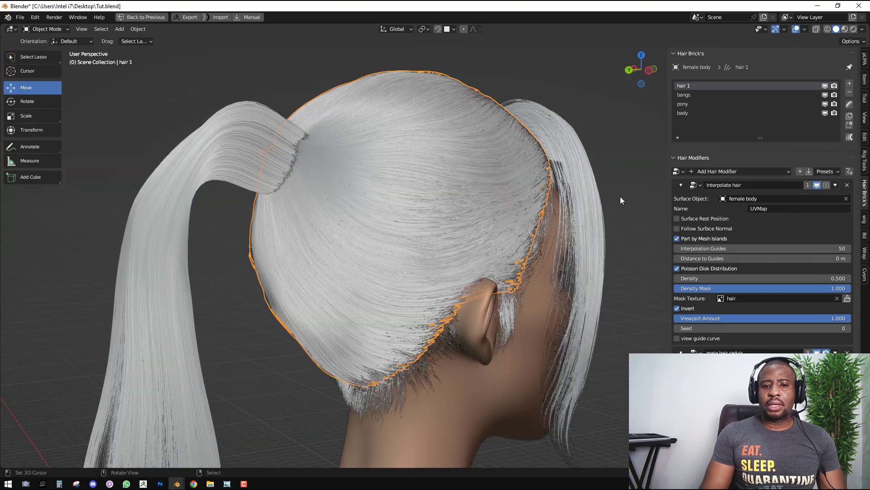
{"action": "middle_click_drag", "start_coordinate": [357, 197], "coordinate": [433, 185]}
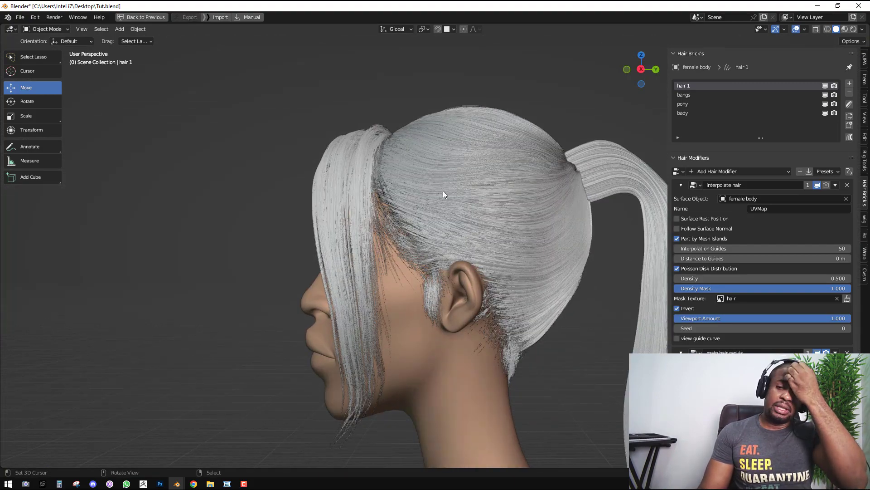
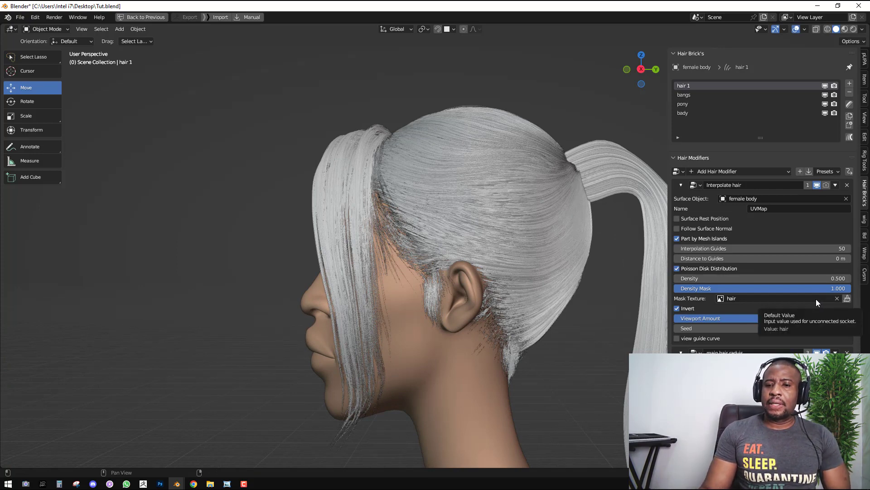
Try a density of 0.4 in the Interpolate hair modifier of hair 1 and check the back of the head
{"action": "left_click", "coordinate": [807, 278]}
{"action": "key", "text": "BackSpace"}
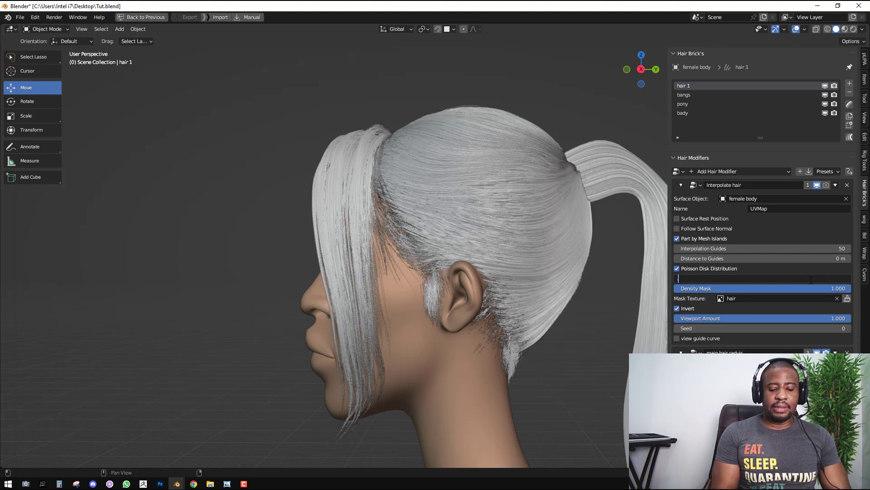
{"action": "type", "text": ".4"}
{"action": "key", "text": "Return"}
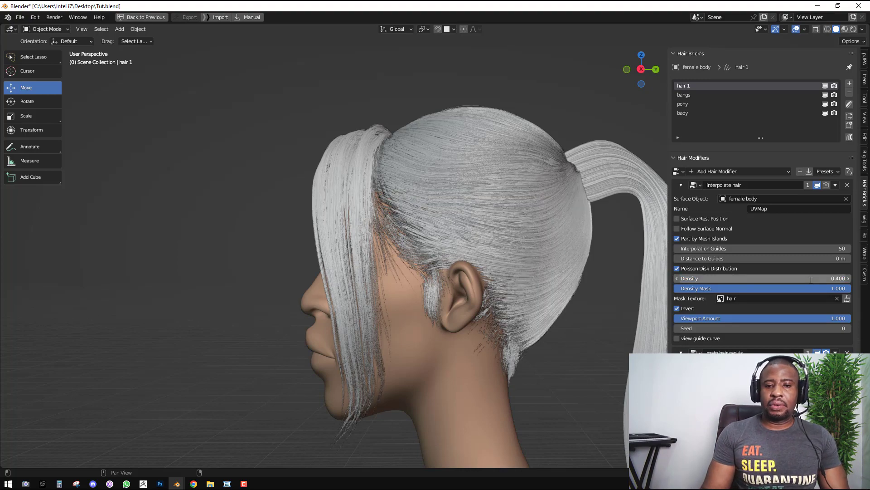
{"action": "middle_click_drag", "start_coordinate": [439, 281], "coordinate": [450, 287]}
Try an Interpolate hair density of 0.3 on hair 1 and check the scalp coverage from several sides
{"action": "left_click", "coordinate": [805, 278]}
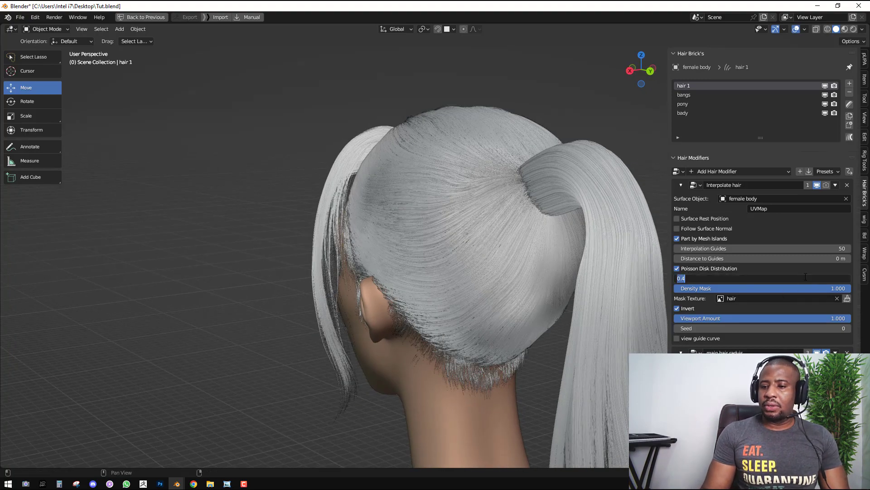
{"action": "type", "text": ".3"}
{"action": "key", "text": "Return"}
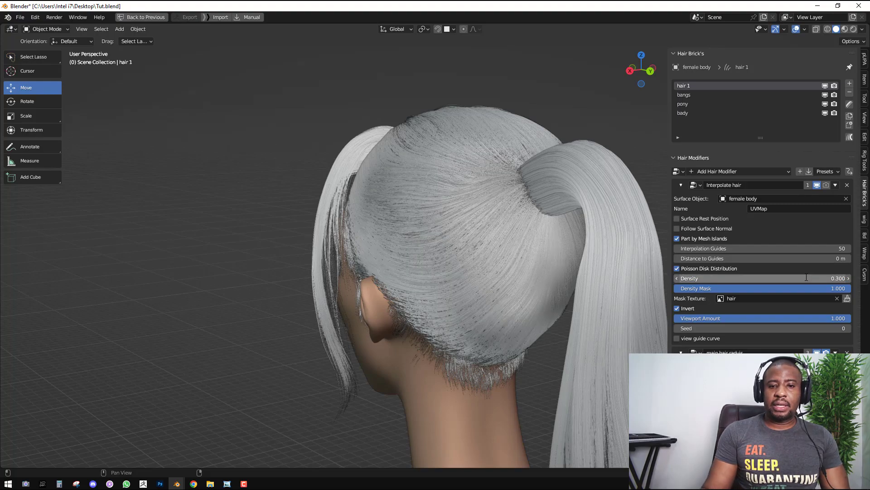
{"action": "middle_click_drag", "start_coordinate": [453, 209], "coordinate": [516, 210]}
{"action": "scroll", "coordinate": [500, 204], "scroll_direction": "up", "scroll_amount": 5}
{"action": "scroll", "coordinate": [473, 214], "scroll_direction": "down", "scroll_amount": 5}
{"action": "scroll", "coordinate": [548, 202], "scroll_direction": "up", "scroll_amount": 3}
{"action": "scroll", "coordinate": [539, 195], "scroll_direction": "down", "scroll_amount": 1}
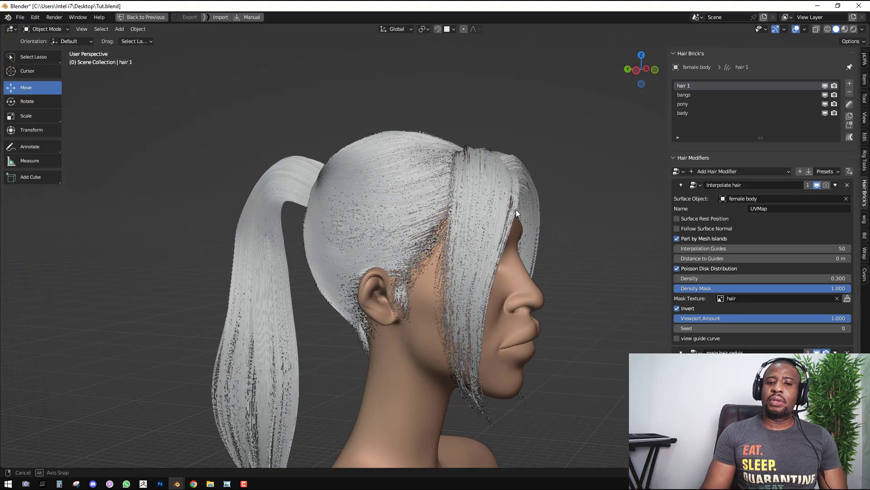
{"action": "scroll", "coordinate": [512, 203], "scroll_direction": "up", "scroll_amount": 2}
Try an Interpolate hair density of 0.2 on hair 1 and check the scalp from behind
{"action": "left_click", "coordinate": [809, 278]}
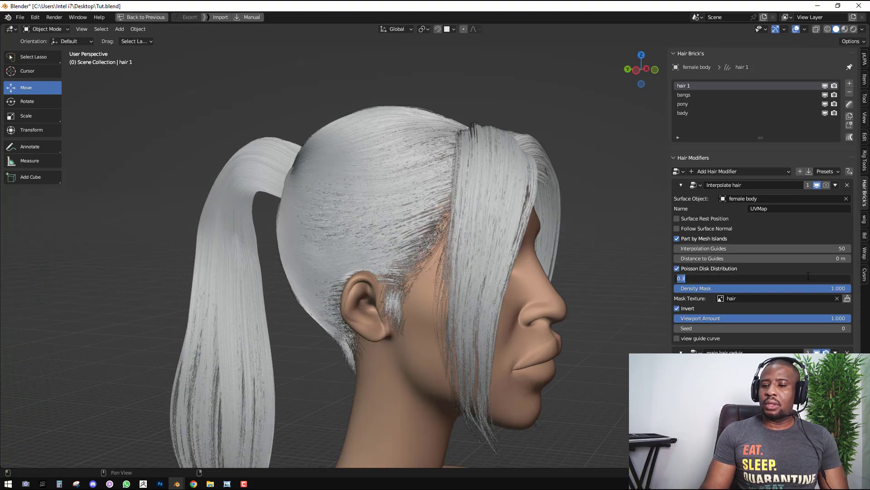
{"action": "type", "text": ".2"}
{"action": "key", "text": "Return"}
{"action": "middle_click_drag", "start_coordinate": [449, 240], "coordinate": [377, 235]}
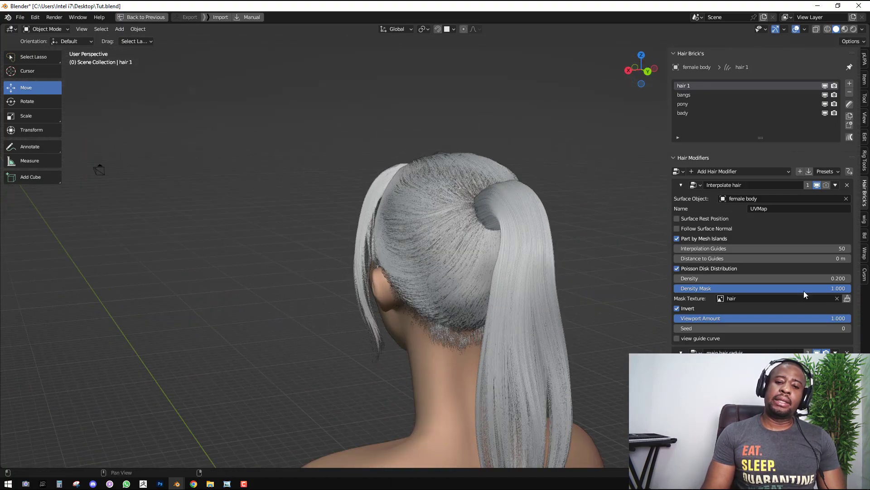
Set the Interpolate hair density of hair 1 to 0.25 and check the hairstyle from the front
{"action": "left_click", "coordinate": [829, 278]}
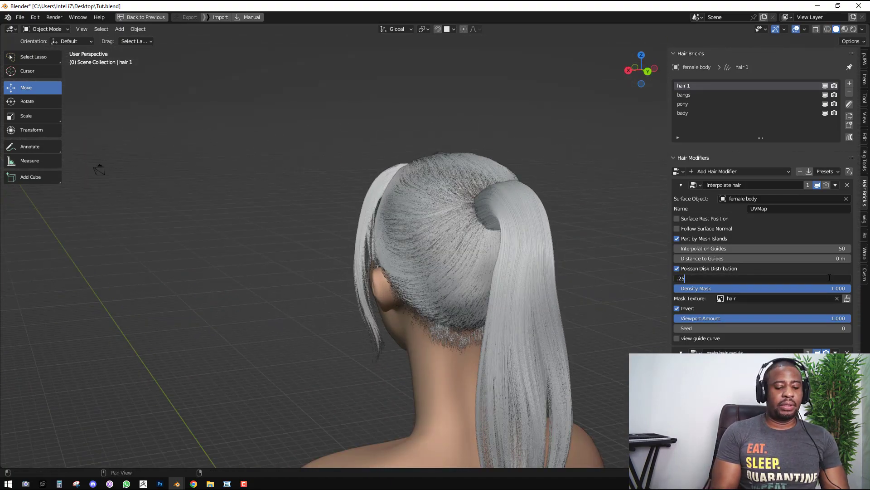
{"action": "key", "text": "Return"}
{"action": "middle_click_drag", "start_coordinate": [389, 291], "coordinate": [536, 261]}
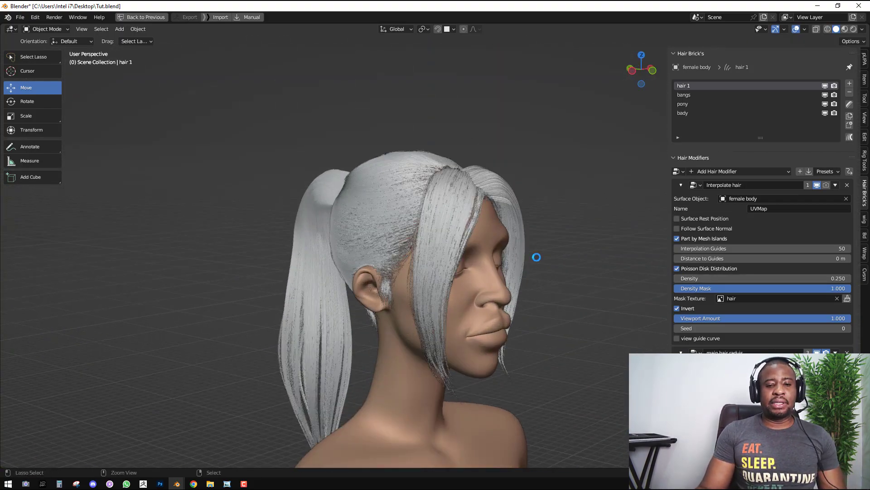
Reframe the camera to a three-quarter view of the character using Lock Camera to View, then save the file
{"action": "key", "text": "KP_0"}
{"action": "key", "text": "q"}
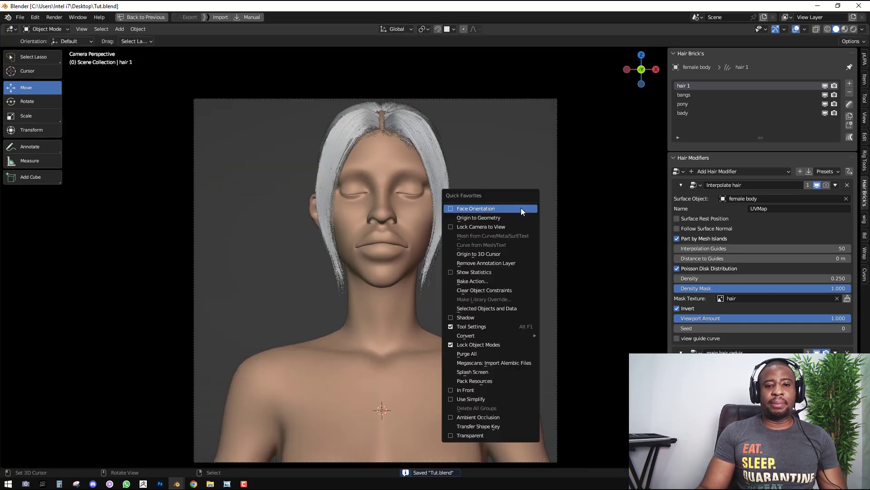
{"action": "left_click", "coordinate": [499, 227]}
{"action": "middle_click_drag", "start_coordinate": [345, 263], "coordinate": [430, 266]}
{"action": "key", "text": "q"}
{"action": "left_click", "coordinate": [477, 208]}
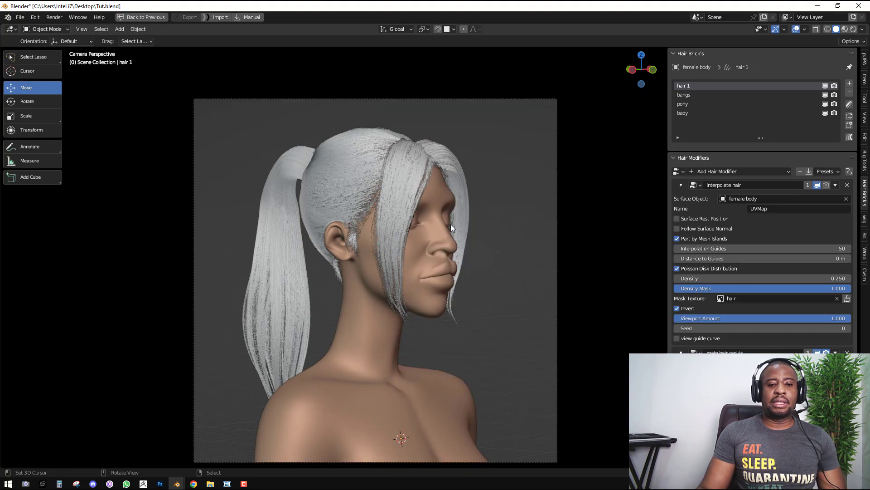
{"action": "key", "text": "ctrl+s"}
Preview the hairstyle through the camera in Rendered shading
{"action": "key", "text": "z"}
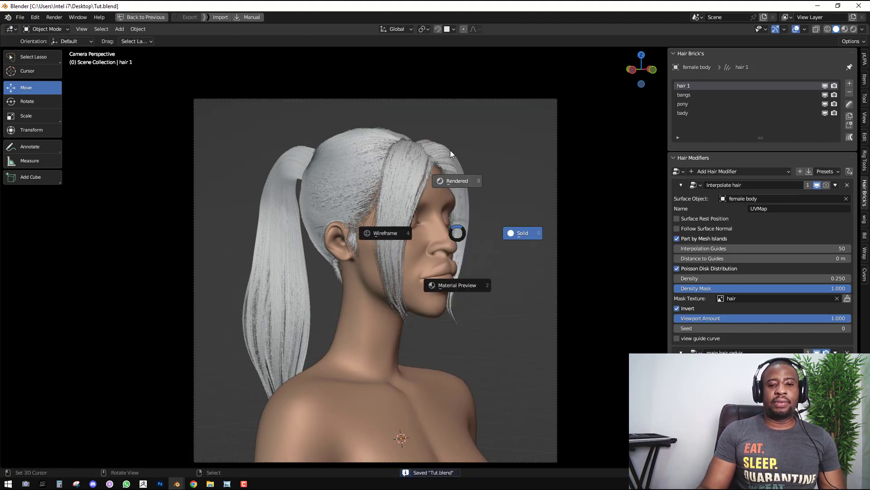
{"action": "left_click", "coordinate": [450, 150]}
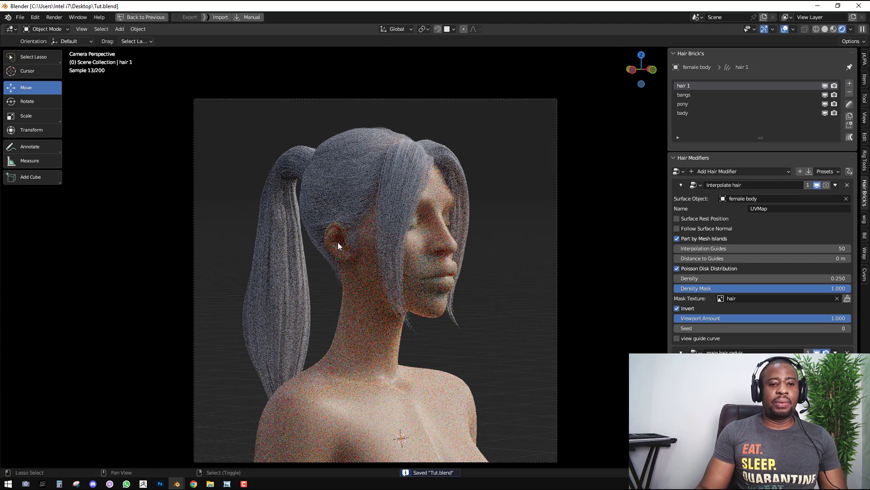
{"action": "middle_click_drag", "start_coordinate": [338, 242], "coordinate": [322, 216], "text": "shift"}
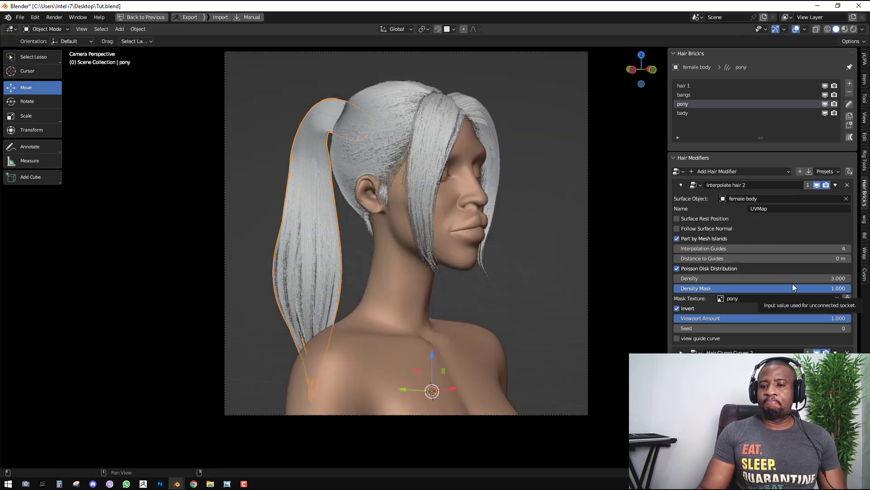
Set the density of the pony hair's Interpolate hair 2 modifier to 2
{"action": "left_click", "coordinate": [796, 278]}
{"action": "type", "text": "2"}
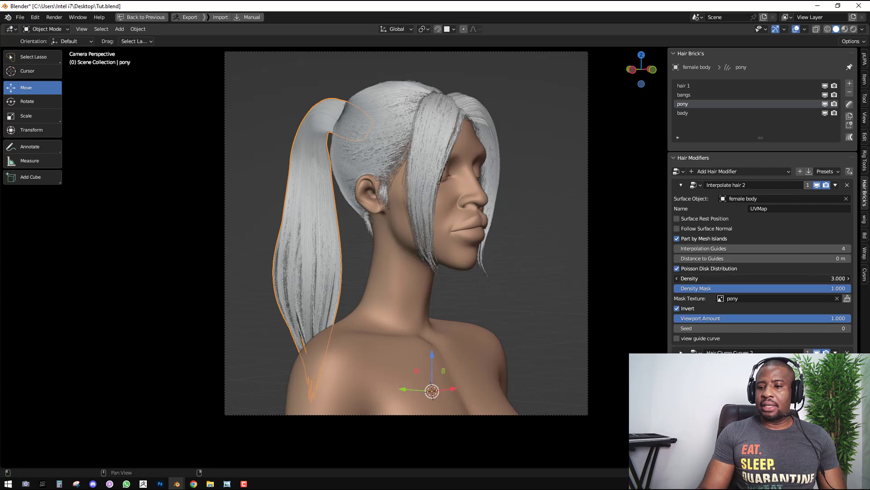
{"action": "left_click", "coordinate": [420, 214]}
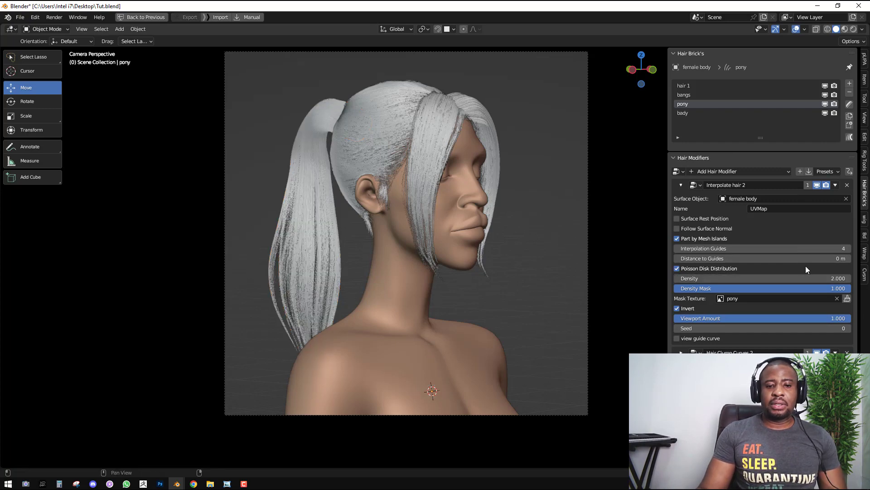
Set the density of the pony hair's Interpolate hair 2 modifier to 1
{"action": "left_click", "coordinate": [806, 278]}
{"action": "type", "text": "1"}
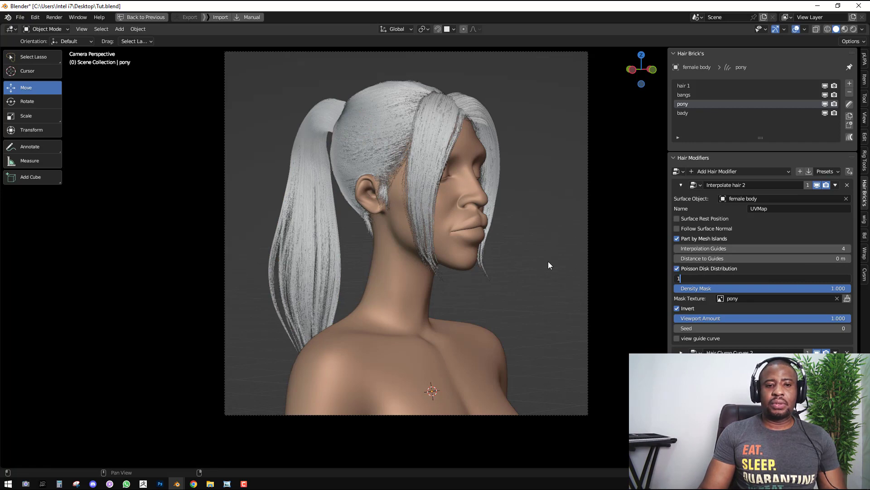
{"action": "left_click", "coordinate": [549, 262]}
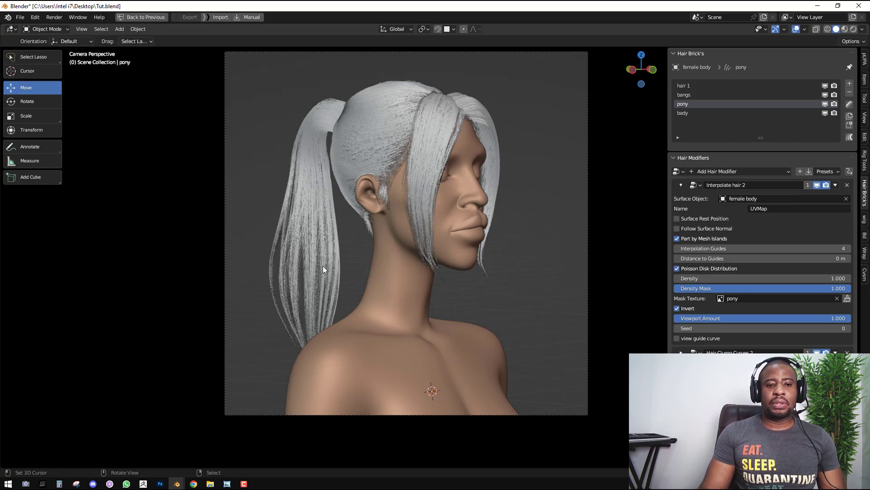
Enter Sculpt Mode on the pony hair in a back view and set the brush radius to 136 px
{"action": "left_click", "coordinate": [330, 244]}
{"action": "middle_click_drag", "start_coordinate": [330, 244], "coordinate": [430, 257]}
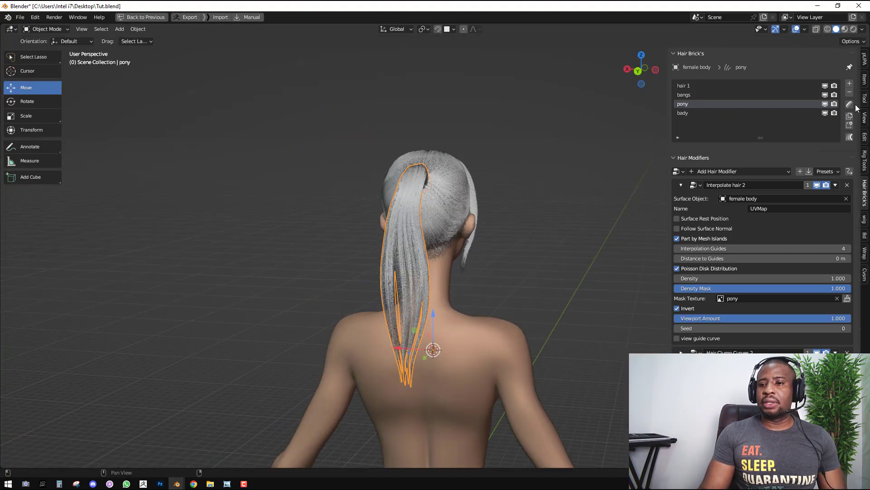
{"action": "left_click", "coordinate": [850, 105]}
{"action": "scroll", "coordinate": [474, 268], "scroll_direction": "up", "scroll_amount": 4}
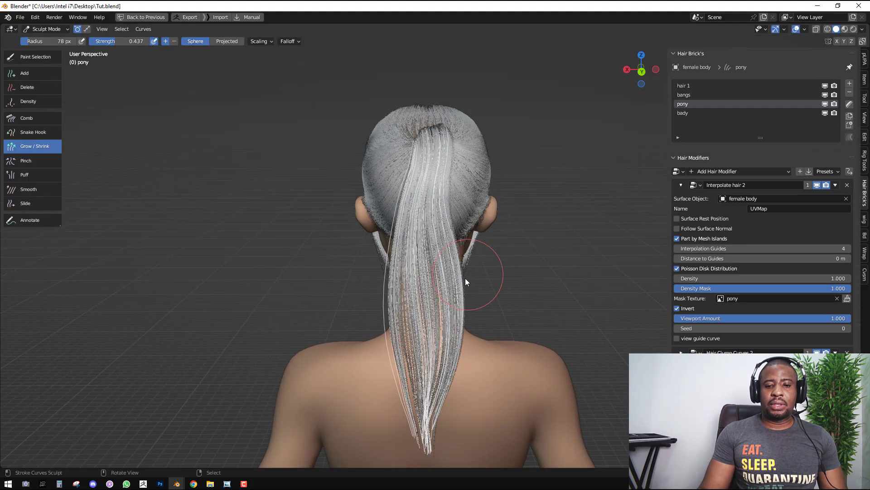
{"action": "key", "text": "f"}
{"action": "left_click", "coordinate": [471, 316]}
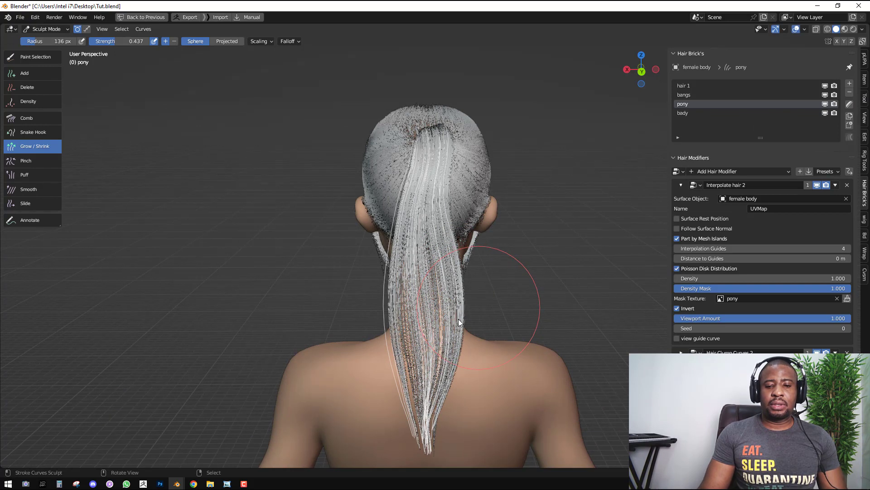
Hide bangs and hair 1 in the viewport and turn off the viewport display of the pony's Interpolate hair 2 modifier
{"action": "left_click", "coordinate": [825, 94]}
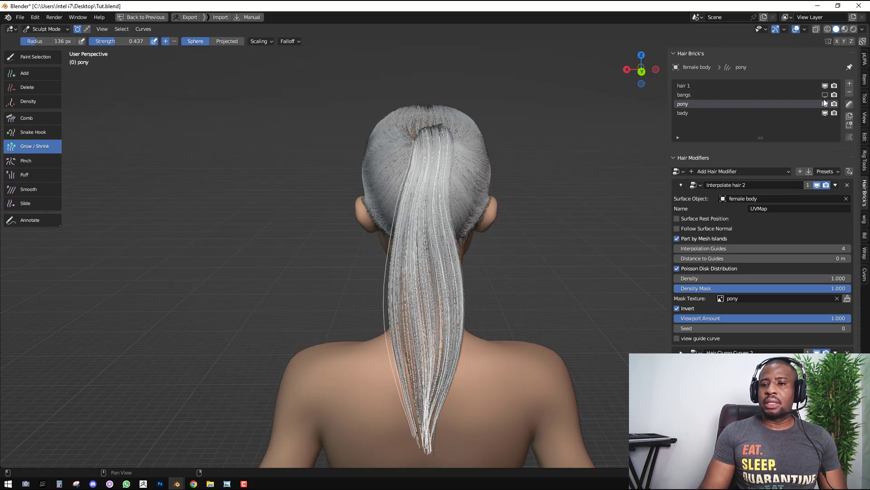
{"action": "left_click", "coordinate": [825, 86]}
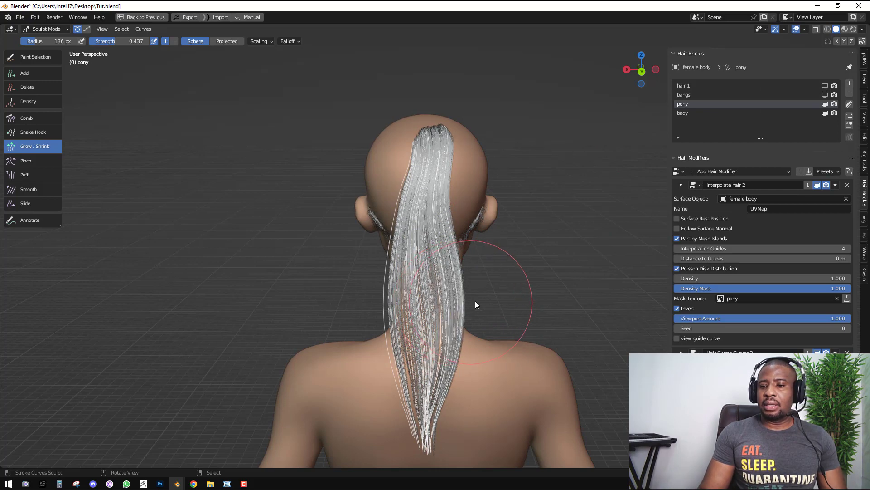
{"action": "left_click", "coordinate": [818, 184]}
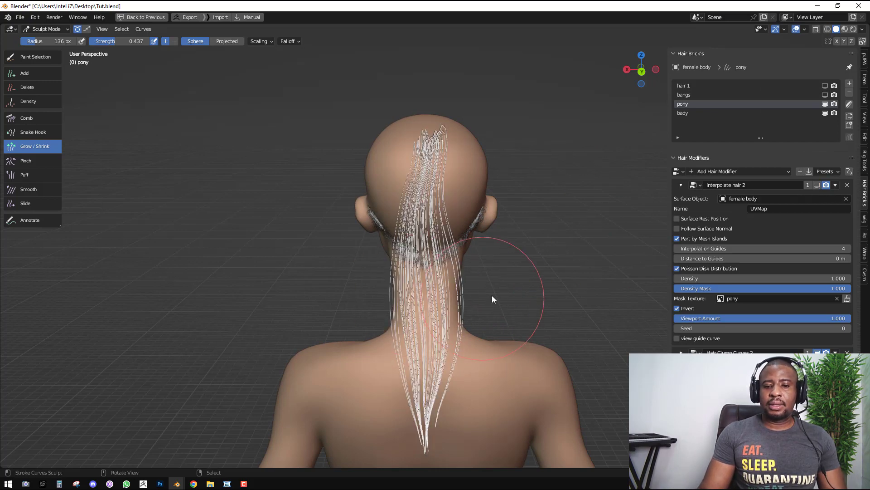
Comb the ponytail's guide curves inward from both sides in the back view with the Comb brush
{"action": "key", "text": "shift+space"}
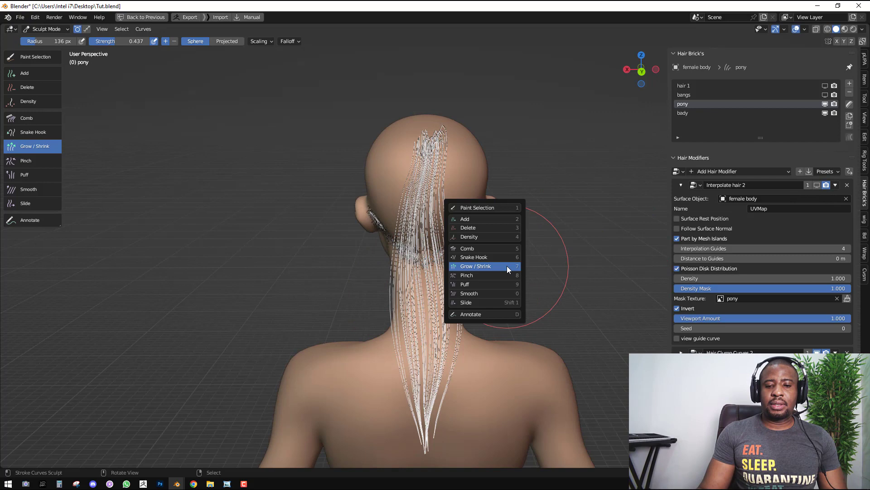
{"action": "left_click", "coordinate": [480, 249]}
{"action": "left_click_drag", "start_coordinate": [466, 306], "coordinate": [458, 308]}
{"action": "mouse_move", "coordinate": [479, 269]}
{"action": "left_mouse_down"}
{"action": "mouse_move", "coordinate": [461, 280]}
{"action": "mouse_move", "coordinate": [457, 357]}
{"action": "mouse_move", "coordinate": [446, 357]}
{"action": "left_mouse_up"}
{"action": "left_click_drag", "start_coordinate": [373, 317], "coordinate": [398, 319]}
{"action": "left_click_drag", "start_coordinate": [378, 280], "coordinate": [399, 289]}
{"action": "left_click_drag", "start_coordinate": [383, 341], "coordinate": [411, 362]}
{"action": "scroll", "coordinate": [483, 282], "scroll_direction": "up", "scroll_amount": 2}
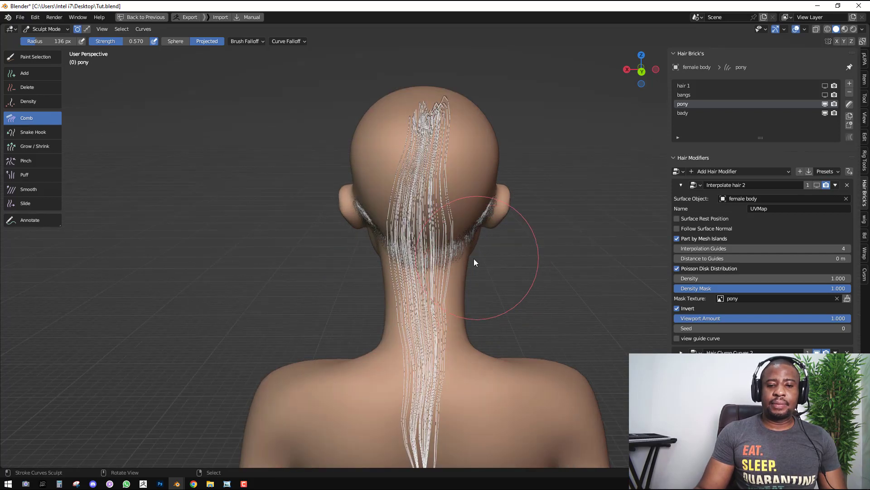
{"action": "left_click_drag", "start_coordinate": [370, 246], "coordinate": [389, 260]}
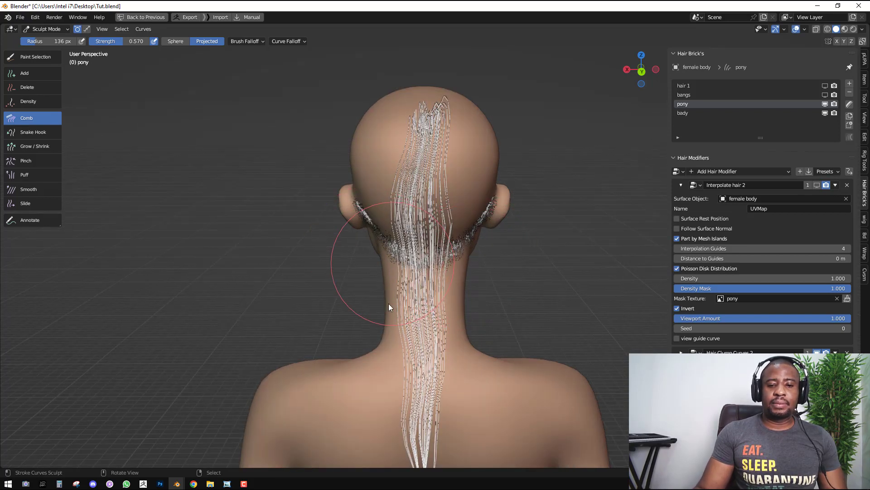
{"action": "left_click_drag", "start_coordinate": [388, 304], "coordinate": [399, 335]}
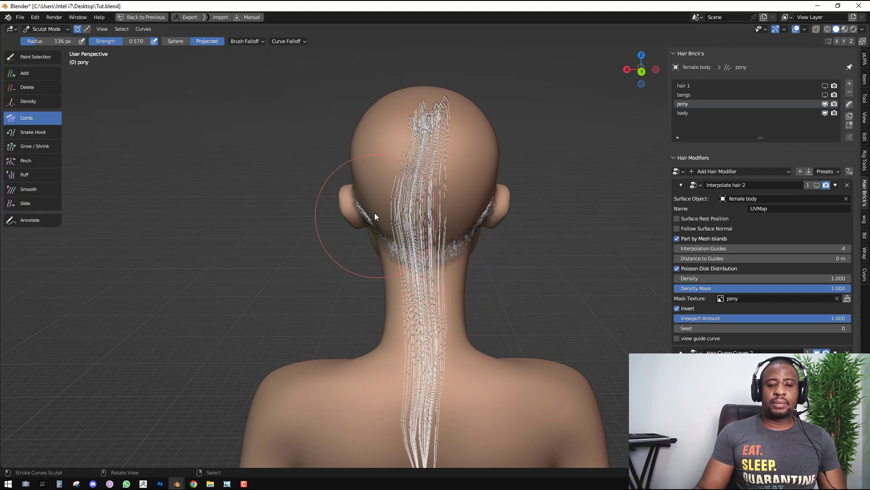
{"action": "left_click_drag", "start_coordinate": [377, 213], "coordinate": [397, 289]}
Enlarge the Comb radius to 220 px and comb the lower ponytail toward the character's upper back in side view
{"action": "mouse_move", "coordinate": [397, 289]}
{"action": "middle_mouse_down"}
{"action": "mouse_move", "coordinate": [357, 264]}
{"action": "mouse_move", "coordinate": [303, 265]}
{"action": "mouse_move", "coordinate": [318, 287]}
{"action": "middle_mouse_up"}
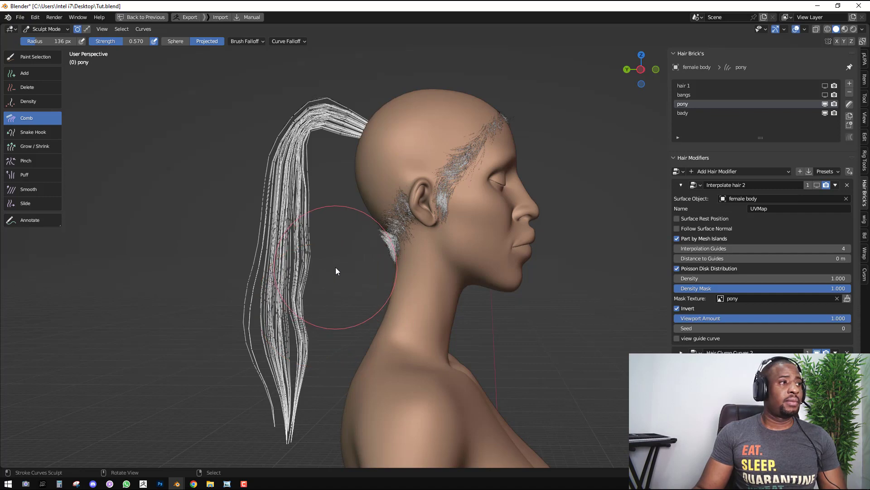
{"action": "key", "text": "f"}
{"action": "left_click", "coordinate": [357, 284]}
{"action": "scroll", "coordinate": [325, 262], "scroll_direction": "down", "scroll_amount": 2}
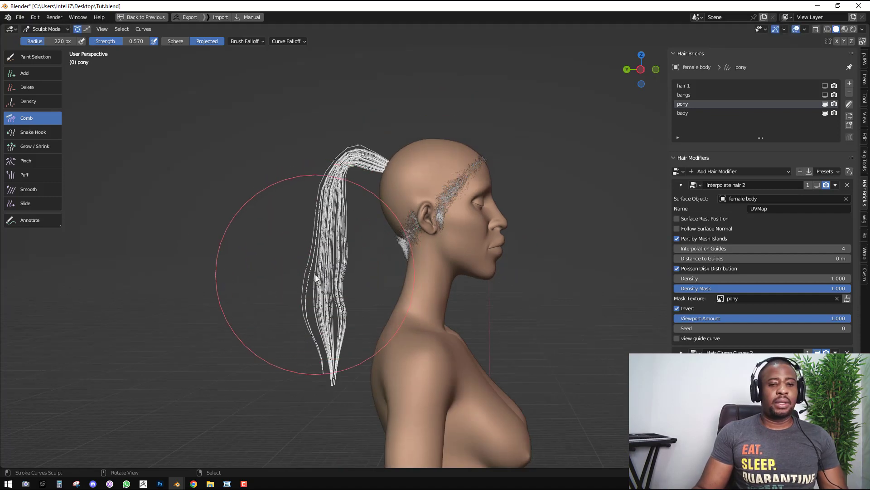
{"action": "mouse_move", "coordinate": [298, 261]}
{"action": "left_mouse_down"}
{"action": "mouse_move", "coordinate": [340, 286]}
{"action": "mouse_move", "coordinate": [322, 319]}
{"action": "mouse_move", "coordinate": [349, 370]}
{"action": "left_mouse_up"}
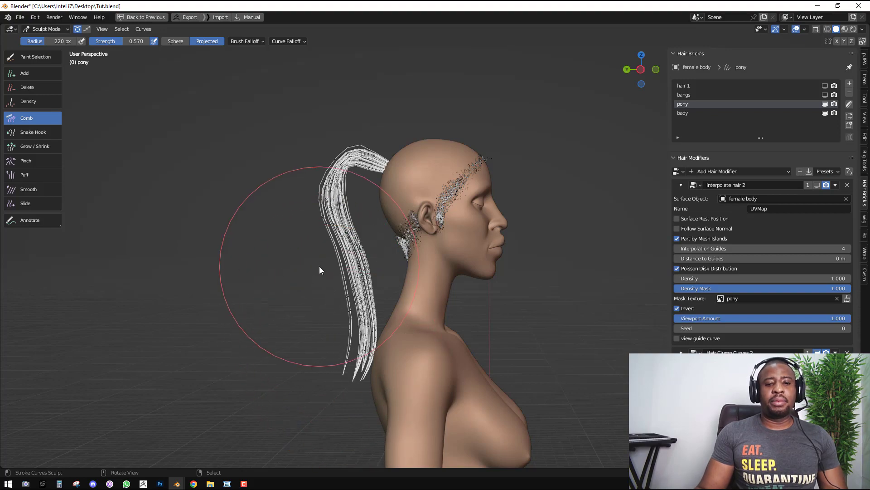
{"action": "mouse_move", "coordinate": [319, 265]}
{"action": "left_mouse_down"}
{"action": "mouse_move", "coordinate": [339, 278]}
{"action": "mouse_move", "coordinate": [336, 297]}
{"action": "left_mouse_up"}
Comb the ponytail from the opposite side with a 159 px radius, curving its middle toward the neck and gathering the ends
{"action": "mouse_move", "coordinate": [336, 298]}
{"action": "middle_mouse_down"}
{"action": "mouse_move", "coordinate": [447, 307]}
{"action": "mouse_move", "coordinate": [505, 296]}
{"action": "mouse_move", "coordinate": [418, 283]}
{"action": "middle_mouse_up"}
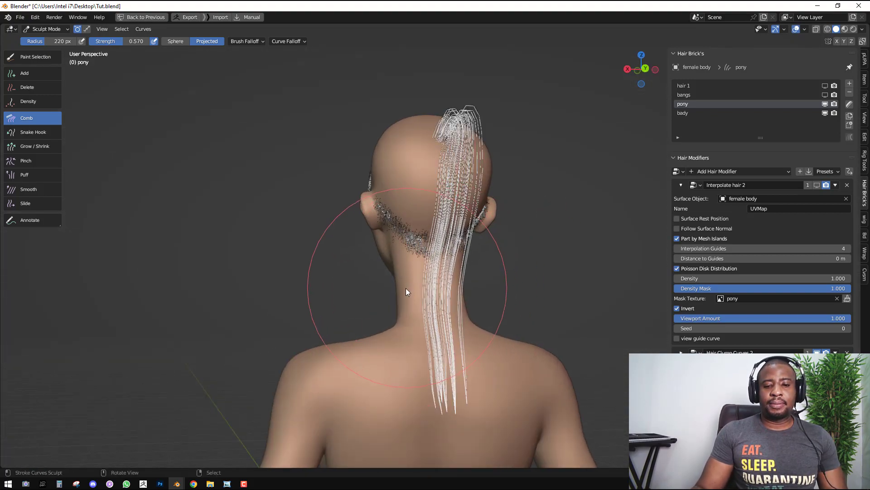
{"action": "middle_click_drag", "start_coordinate": [489, 286], "coordinate": [493, 257]}
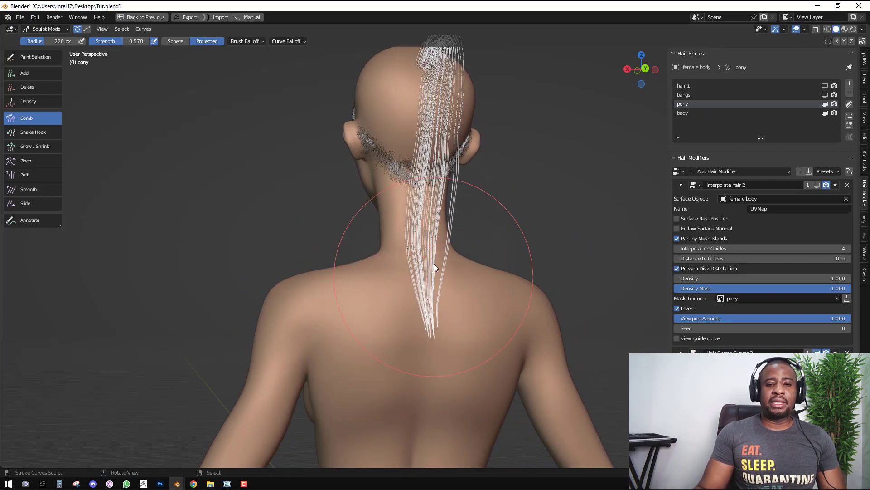
{"action": "middle_click_drag", "start_coordinate": [433, 263], "coordinate": [569, 238], "text": "alt"}
{"action": "middle_click_drag", "start_coordinate": [545, 204], "coordinate": [443, 226], "text": "shift"}
{"action": "scroll", "coordinate": [428, 226], "scroll_direction": "up", "scroll_amount": 1}
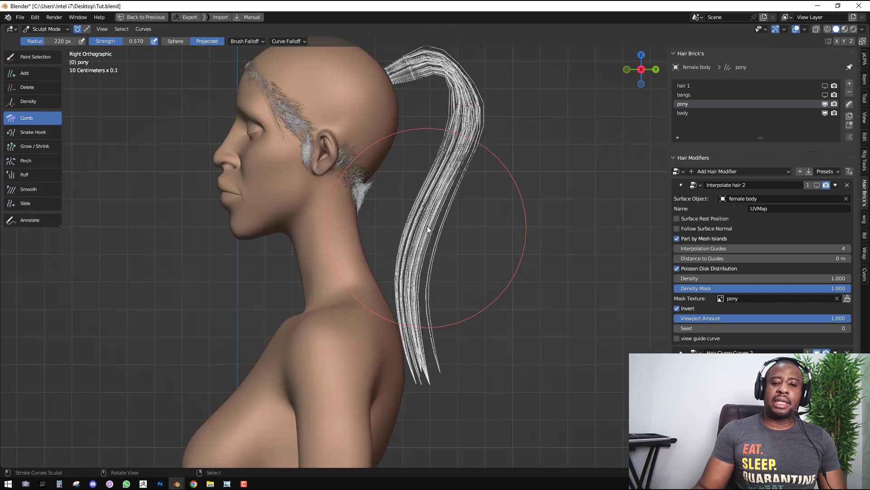
{"action": "mouse_move", "coordinate": [396, 217]}
{"action": "left_mouse_down"}
{"action": "mouse_move", "coordinate": [459, 239]}
{"action": "mouse_move", "coordinate": [504, 285]}
{"action": "left_mouse_up"}
{"action": "key", "text": "f"}
{"action": "left_click", "coordinate": [434, 243]}
{"action": "left_click_drag", "start_coordinate": [436, 243], "coordinate": [465, 250]}
{"action": "left_click_drag", "start_coordinate": [484, 311], "coordinate": [428, 343]}
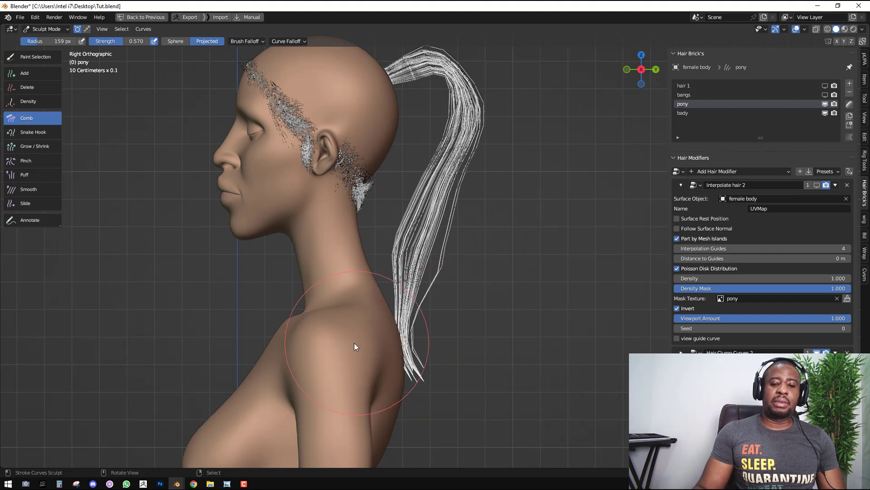
{"action": "left_click_drag", "start_coordinate": [355, 342], "coordinate": [390, 372]}
{"action": "mouse_move", "coordinate": [404, 305]}
{"action": "left_mouse_down"}
{"action": "mouse_move", "coordinate": [388, 277]}
{"action": "mouse_move", "coordinate": [379, 287]}
{"action": "left_mouse_up"}
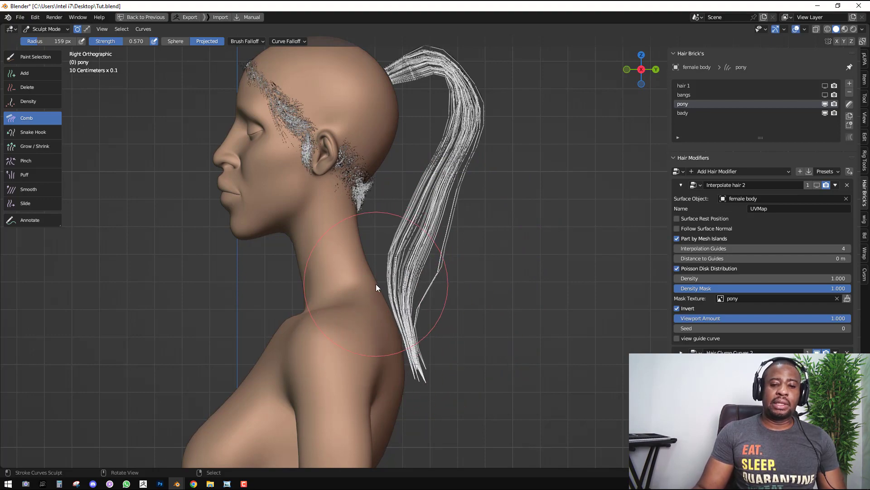
Reduce the Comb radius to 81 px and comb the loose outer strands of the lower ponytail in toward the bundle
{"action": "mouse_move", "coordinate": [378, 287]}
{"action": "middle_mouse_down"}
{"action": "mouse_move", "coordinate": [474, 214]}
{"action": "mouse_move", "coordinate": [329, 217]}
{"action": "mouse_move", "coordinate": [459, 218]}
{"action": "mouse_move", "coordinate": [412, 227]}
{"action": "mouse_move", "coordinate": [418, 263]}
{"action": "middle_mouse_up"}
{"action": "key", "text": "f"}
{"action": "left_click", "coordinate": [381, 268]}
{"action": "mouse_move", "coordinate": [403, 265]}
{"action": "left_mouse_down"}
{"action": "mouse_move", "coordinate": [433, 288]}
{"action": "mouse_move", "coordinate": [444, 279]}
{"action": "left_mouse_up"}
{"action": "left_click_drag", "start_coordinate": [416, 236], "coordinate": [435, 254]}
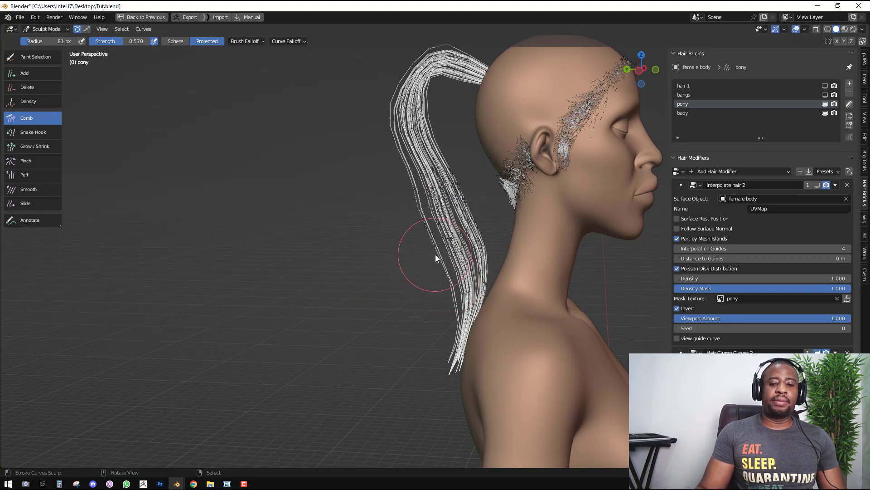
Set the Comb radius to 127 px and refine the ponytail's middle curve from the side
{"action": "key", "text": "f"}
{"action": "left_click", "coordinate": [484, 232]}
{"action": "mouse_move", "coordinate": [450, 216]}
{"action": "left_mouse_down"}
{"action": "mouse_move", "coordinate": [460, 215]}
{"action": "mouse_move", "coordinate": [465, 235]}
{"action": "mouse_move", "coordinate": [465, 228]}
{"action": "left_mouse_up"}
{"action": "mouse_move", "coordinate": [465, 229]}
{"action": "middle_mouse_down"}
{"action": "mouse_move", "coordinate": [456, 221]}
{"action": "mouse_move", "coordinate": [497, 228]}
{"action": "mouse_move", "coordinate": [516, 242]}
{"action": "mouse_move", "coordinate": [502, 237]}
{"action": "mouse_move", "coordinate": [499, 251]}
{"action": "middle_mouse_up"}
{"action": "key", "text": "KP_1"}
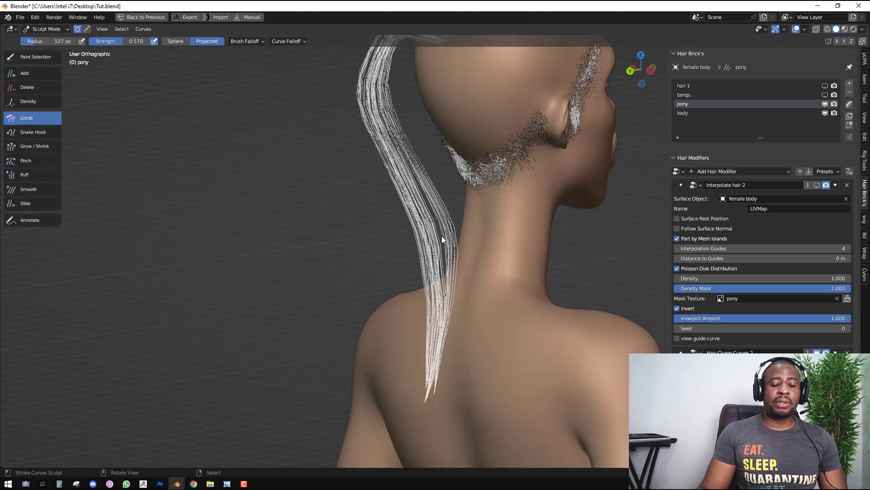
{"action": "key", "text": "KP_3"}
{"action": "left_click_drag", "start_coordinate": [405, 226], "coordinate": [397, 223]}
Comb the lower ponytail strands from the back, using a 158 px radius for the middle and the tips
{"action": "middle_click_drag", "start_coordinate": [500, 191], "coordinate": [424, 229]}
{"action": "scroll", "coordinate": [436, 227], "scroll_direction": "up", "scroll_amount": 4}
{"action": "mouse_move", "coordinate": [401, 245]}
{"action": "left_mouse_down"}
{"action": "mouse_move", "coordinate": [403, 296]}
{"action": "mouse_move", "coordinate": [420, 290]}
{"action": "mouse_move", "coordinate": [408, 310]}
{"action": "left_mouse_up"}
{"action": "key", "text": "f"}
{"action": "left_click", "coordinate": [427, 271]}
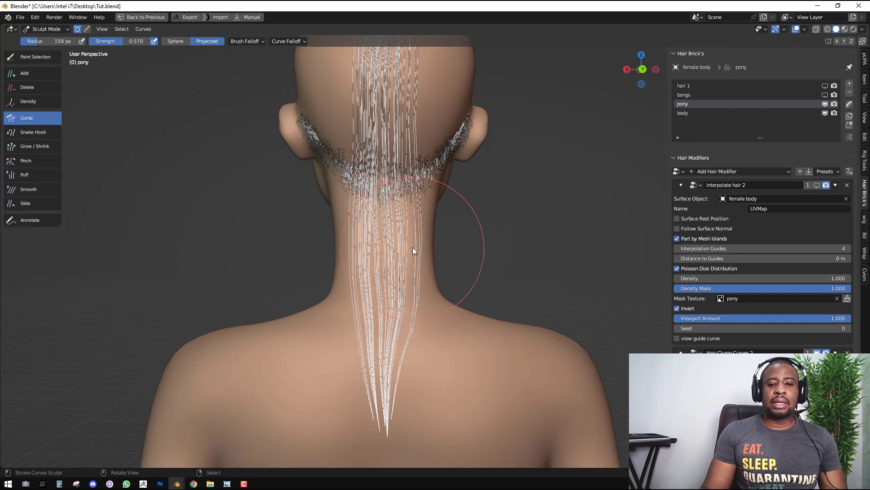
{"action": "left_click_drag", "start_coordinate": [412, 246], "coordinate": [418, 247]}
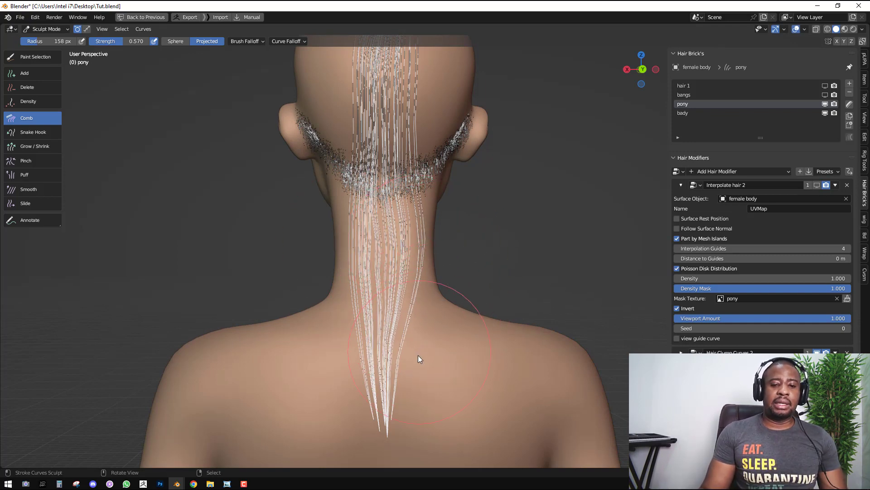
{"action": "mouse_move", "coordinate": [388, 342]}
{"action": "left_mouse_down"}
{"action": "mouse_move", "coordinate": [390, 364]}
{"action": "mouse_move", "coordinate": [356, 413]}
{"action": "left_mouse_up"}
Switch the Comb brush to Sphere shape and comb the outer strands inward along the ponytail's rear edge
{"action": "mouse_move", "coordinate": [365, 423]}
{"action": "middle_mouse_down"}
{"action": "mouse_move", "coordinate": [435, 283]}
{"action": "mouse_move", "coordinate": [366, 271]}
{"action": "mouse_move", "coordinate": [439, 248]}
{"action": "middle_mouse_up"}
{"action": "scroll", "coordinate": [439, 249], "scroll_direction": "up", "scroll_amount": 3}
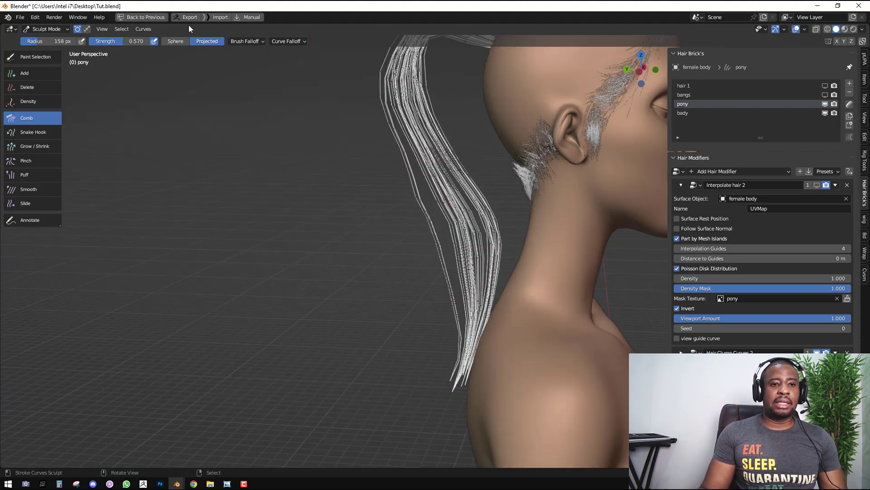
{"action": "left_click", "coordinate": [173, 42]}
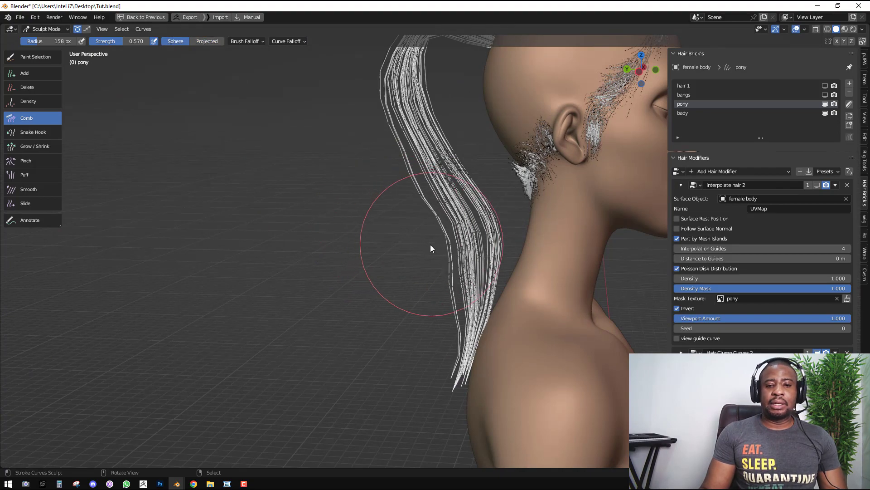
{"action": "left_click_drag", "start_coordinate": [438, 293], "coordinate": [413, 240]}
{"action": "left_click_drag", "start_coordinate": [399, 208], "coordinate": [423, 214]}
Comb the inner ponytail strands behind the neck to even out their bend
{"action": "middle_click_drag", "start_coordinate": [428, 219], "coordinate": [460, 222]}
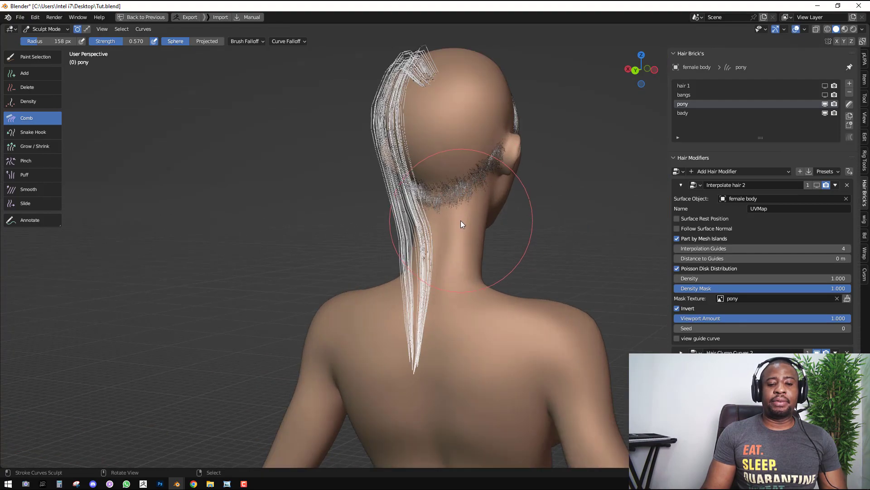
{"action": "scroll", "coordinate": [442, 235], "scroll_direction": "up", "scroll_amount": 3}
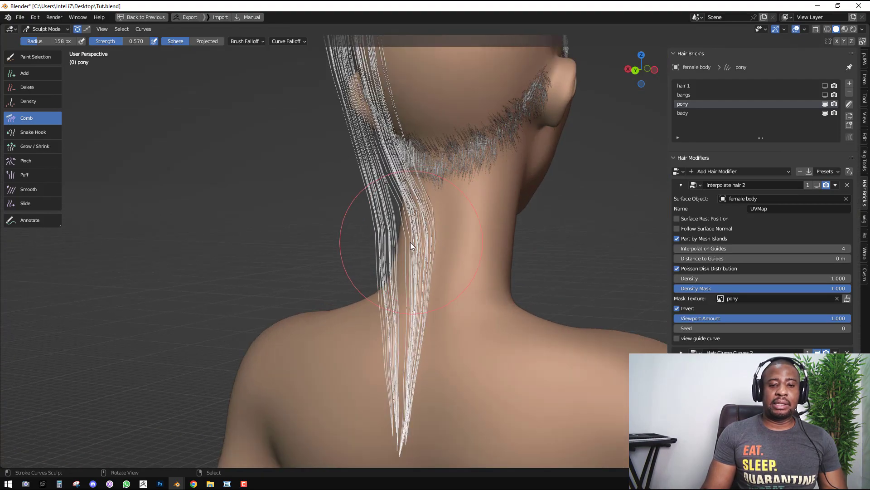
{"action": "mouse_move", "coordinate": [401, 260]}
{"action": "left_mouse_down"}
{"action": "mouse_move", "coordinate": [423, 235]}
{"action": "mouse_move", "coordinate": [417, 257]}
{"action": "left_mouse_up"}
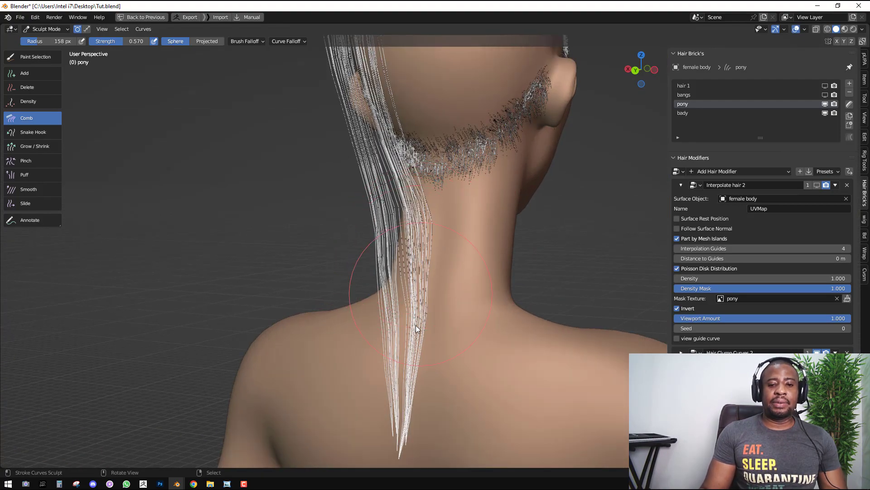
{"action": "scroll", "coordinate": [415, 327], "scroll_direction": "down", "scroll_amount": 5}
{"action": "middle_click_drag", "start_coordinate": [440, 253], "coordinate": [475, 252]}
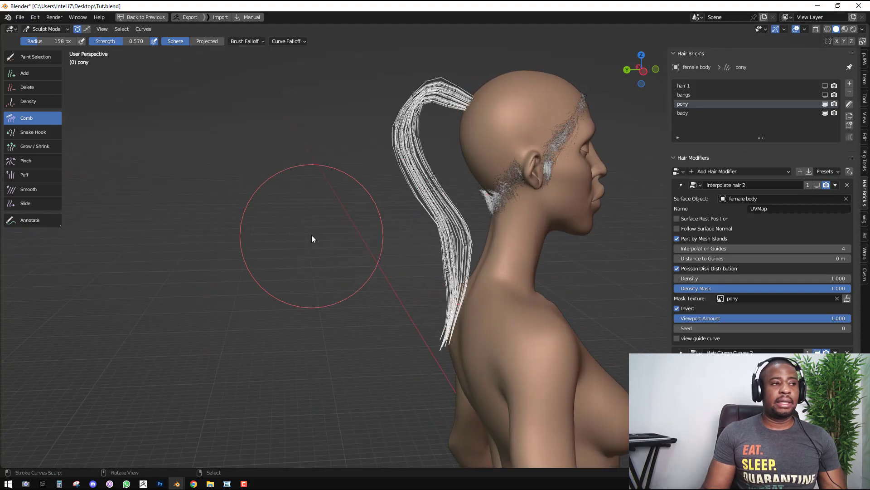
Pull the ponytail's tips downward with the Snake Hook brush at a 213 px radius and Projected shape
{"action": "middle_click_drag", "start_coordinate": [311, 236], "coordinate": [426, 187]}
{"action": "key", "text": "shift+space"}
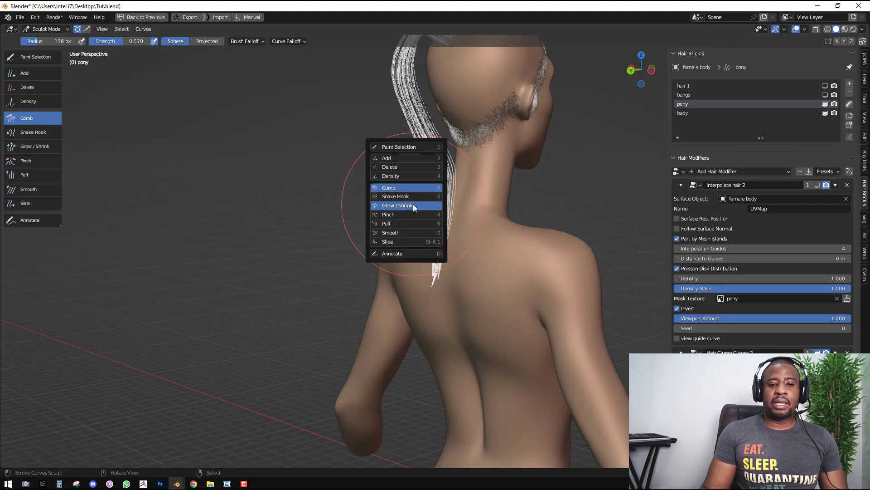
{"action": "left_click", "coordinate": [413, 206]}
{"action": "key", "text": "shift+space"}
{"action": "left_click", "coordinate": [351, 136]}
{"action": "middle_click_drag", "start_coordinate": [403, 214], "coordinate": [431, 220]}
{"action": "key", "text": "f"}
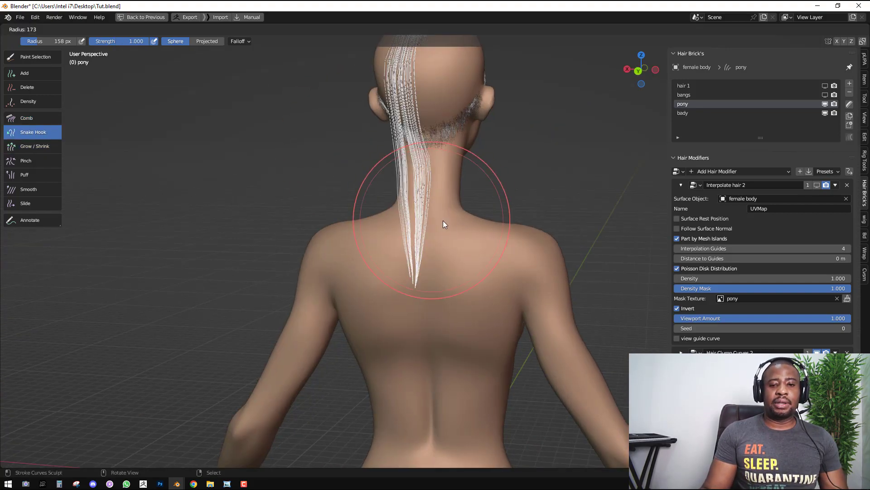
{"action": "left_click", "coordinate": [460, 226]}
{"action": "left_click_drag", "start_coordinate": [416, 236], "coordinate": [414, 294]}
{"action": "left_click", "coordinate": [207, 40]}
{"action": "key", "text": "ctrl+z"}
{"action": "middle_click_drag", "start_coordinate": [418, 283], "coordinate": [341, 280]}
{"action": "scroll", "coordinate": [530, 224], "scroll_direction": "down", "scroll_amount": 2}
Return to Object Mode and restore viewport display of bangs, hair 1 and the pony's interpolation modifier, making that modifier unique
{"action": "key", "text": "ctrl+Tab"}
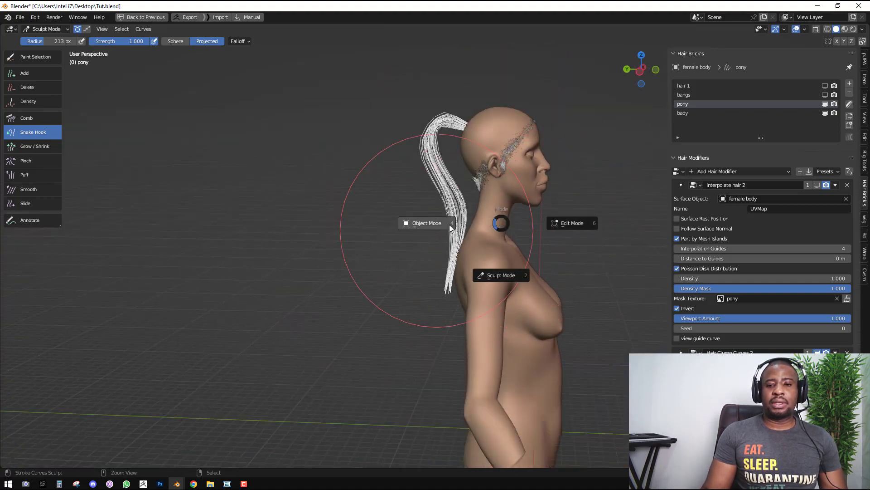
{"action": "left_click", "coordinate": [450, 227]}
{"action": "left_click", "coordinate": [825, 94]}
{"action": "left_click", "coordinate": [825, 86]}
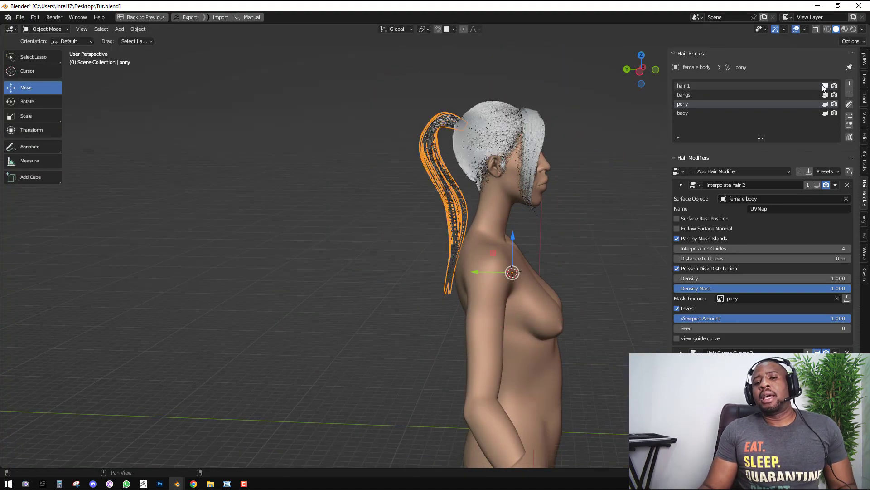
{"action": "left_click", "coordinate": [404, 155]}
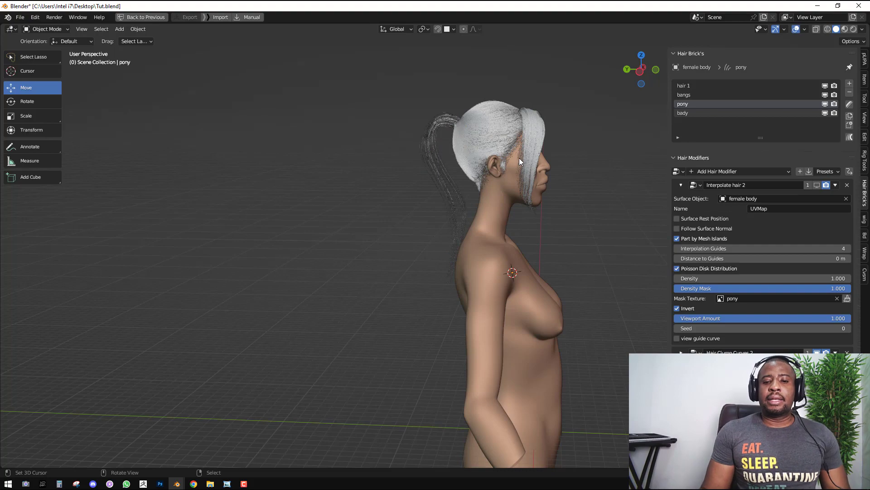
{"action": "left_click", "coordinate": [811, 184]}
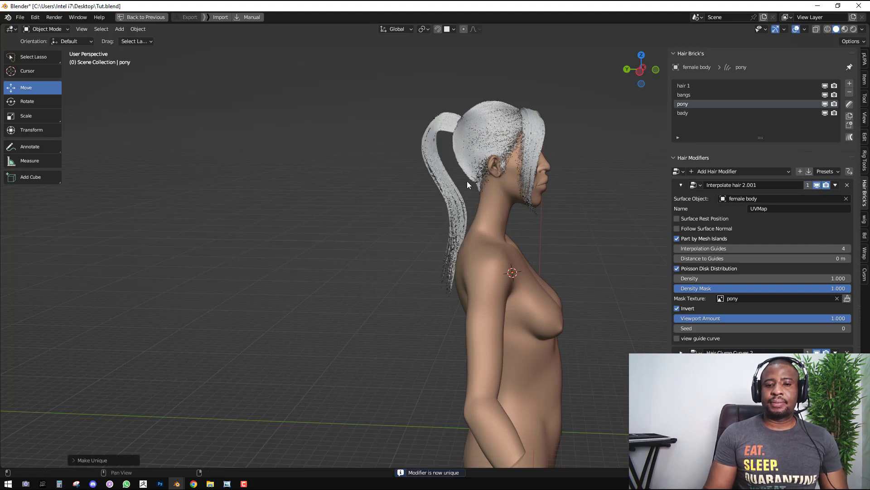
Inspect the combed ponytail's shape and tips up close from the side
{"action": "scroll", "coordinate": [445, 196], "scroll_direction": "up", "scroll_amount": 3}
{"action": "middle_click_drag", "start_coordinate": [478, 191], "coordinate": [494, 226]}
{"action": "scroll", "coordinate": [468, 228], "scroll_direction": "up", "scroll_amount": 5}
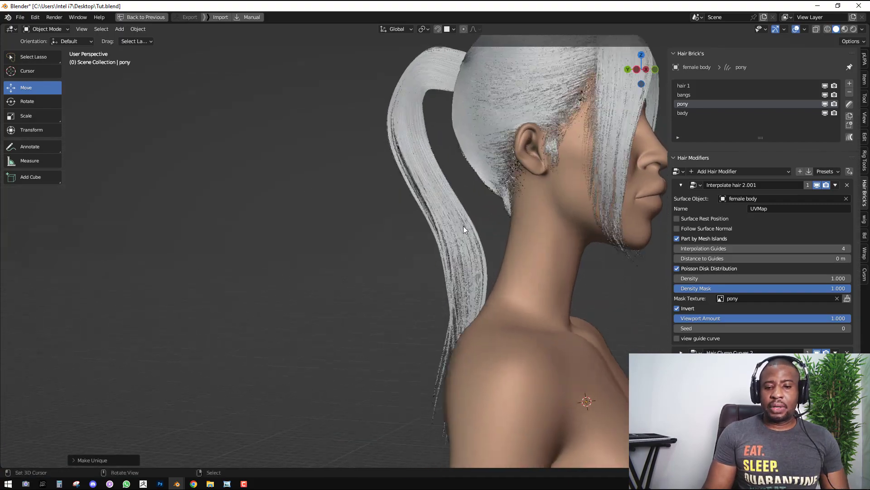
{"action": "middle_click_drag", "start_coordinate": [529, 180], "coordinate": [512, 166], "text": "shift"}
{"action": "scroll", "coordinate": [458, 209], "scroll_direction": "down", "scroll_amount": 2}
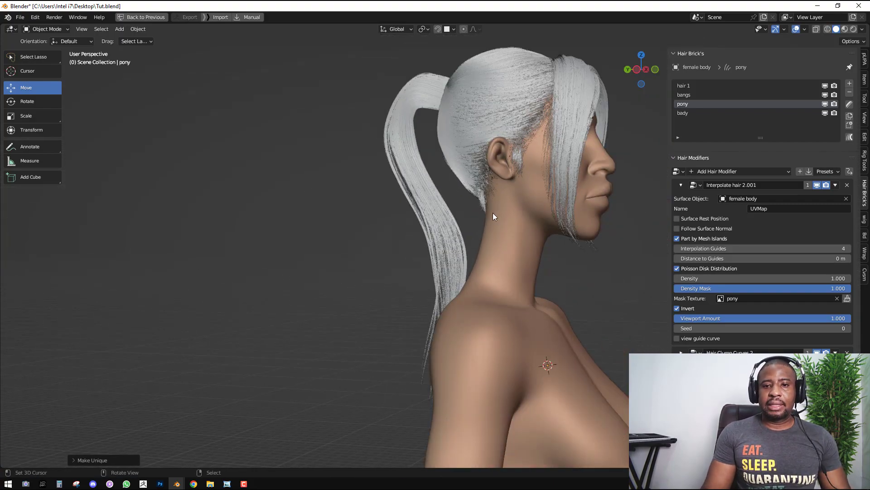
{"action": "scroll", "coordinate": [494, 212], "scroll_direction": "up", "scroll_amount": 2}
{"action": "middle_click_drag", "start_coordinate": [504, 211], "coordinate": [446, 207], "text": "shift"}
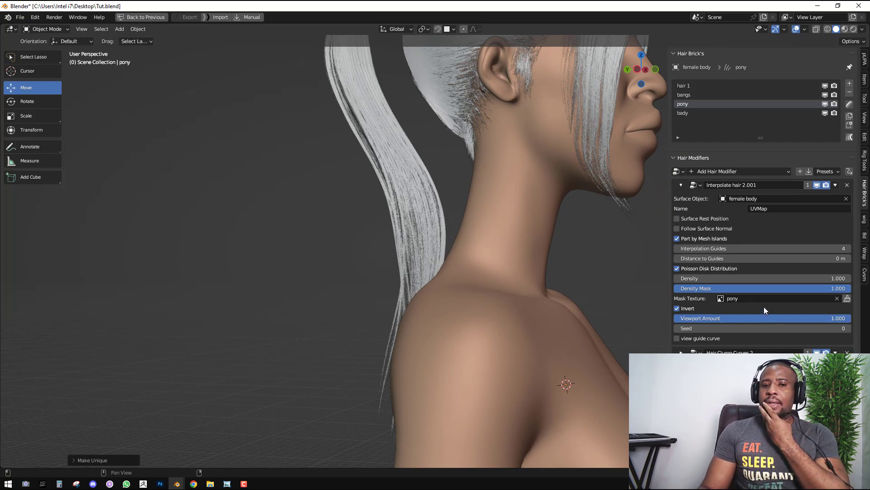
Collapse the Interpolate hair 2.001 modifier, hide the hair 1 and bangs hair systems in the viewport, and view the ponytail from the side
{"action": "left_click", "coordinate": [681, 184]}
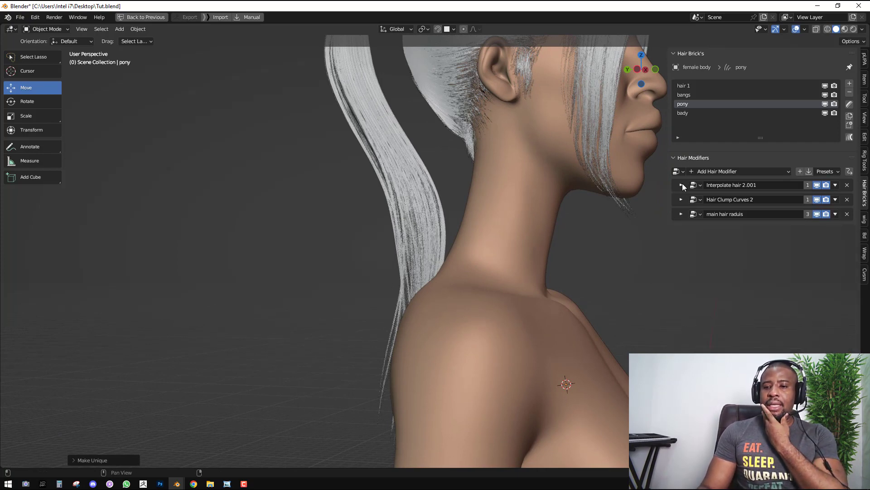
{"action": "left_click", "coordinate": [825, 95]}
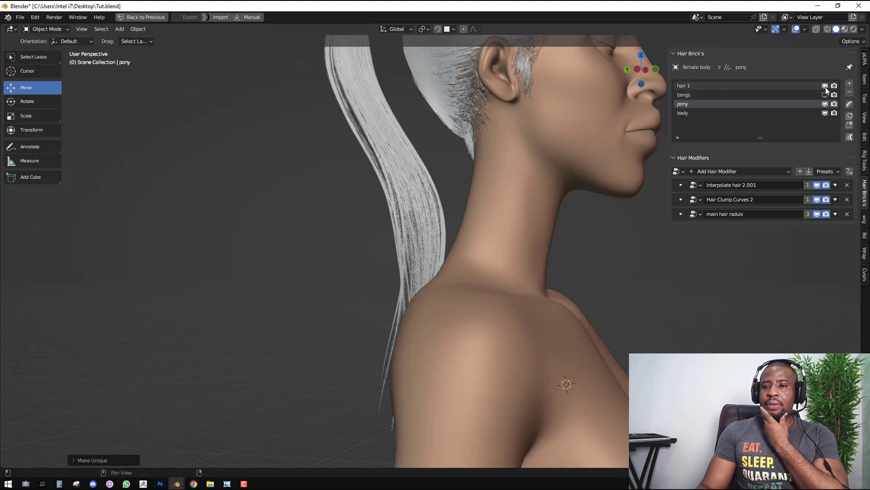
{"action": "left_click", "coordinate": [825, 85]}
{"action": "middle_click_drag", "start_coordinate": [549, 197], "coordinate": [553, 295]}
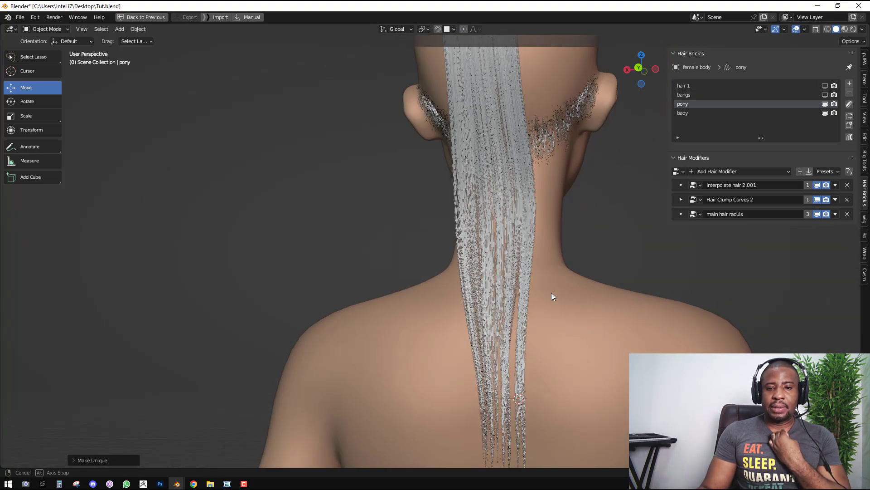
{"action": "scroll", "coordinate": [511, 290], "scroll_direction": "down", "scroll_amount": 2}
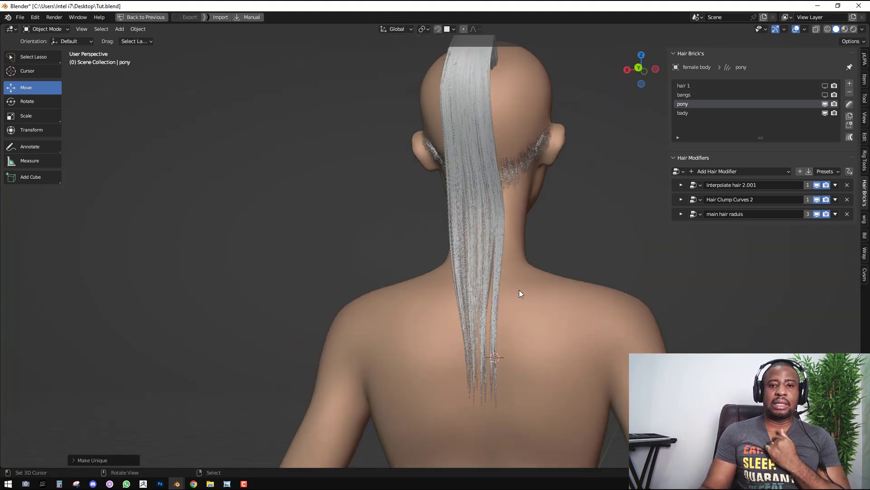
{"action": "mouse_move", "coordinate": [573, 207]}
{"action": "middle_mouse_down"}
{"action": "mouse_move", "coordinate": [388, 207]}
{"action": "mouse_move", "coordinate": [435, 218]}
{"action": "middle_mouse_up"}
{"action": "key", "text": "F8"}
{"action": "left_click", "coordinate": [540, 151]}
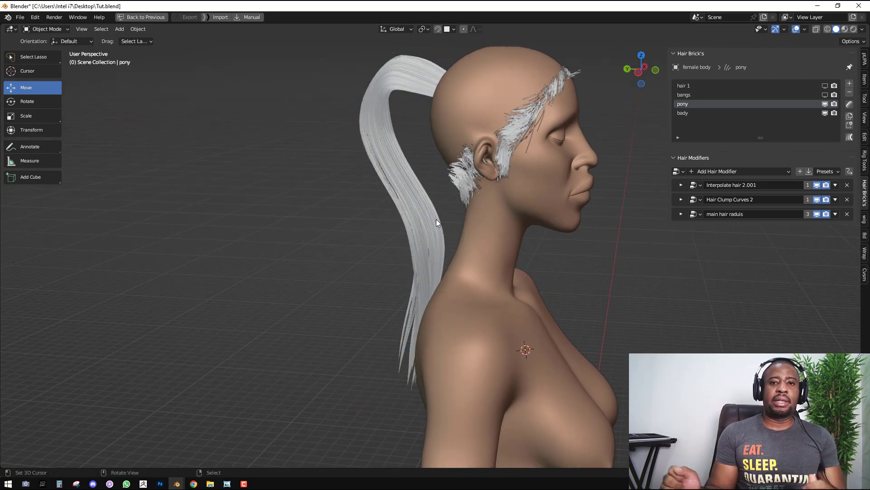
{"action": "right_click", "coordinate": [431, 218]}
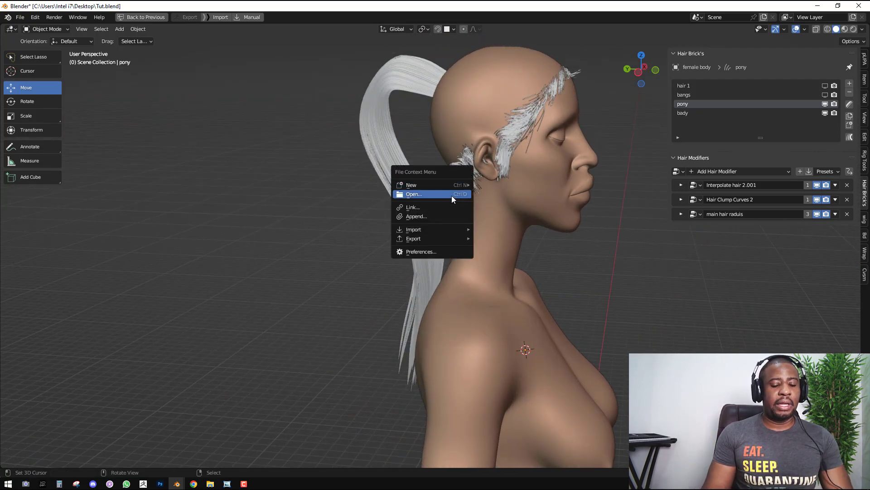
{"action": "right_click", "coordinate": [499, 125]}
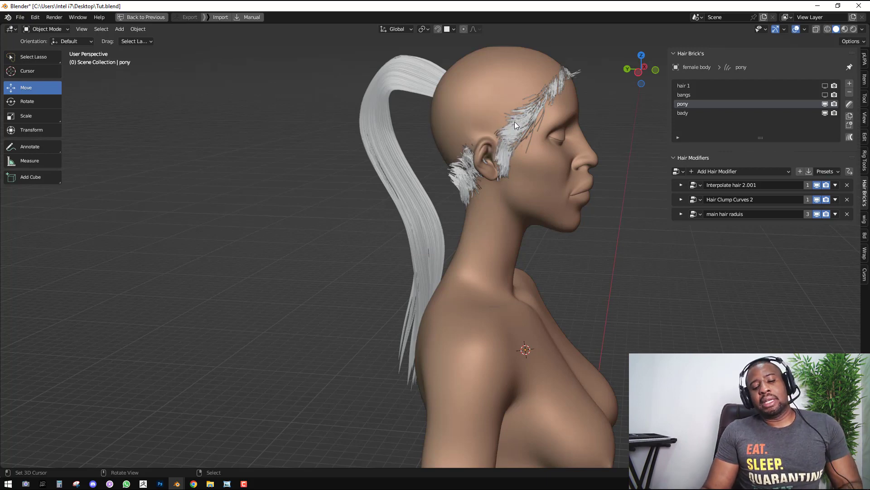
{"action": "key", "text": "q"}
{"action": "left_click", "coordinate": [497, 134]}
Expand the pony's main hair raduis modifier and make it unique to this hair system
{"action": "scroll", "coordinate": [473, 201], "scroll_direction": "up", "scroll_amount": 2}
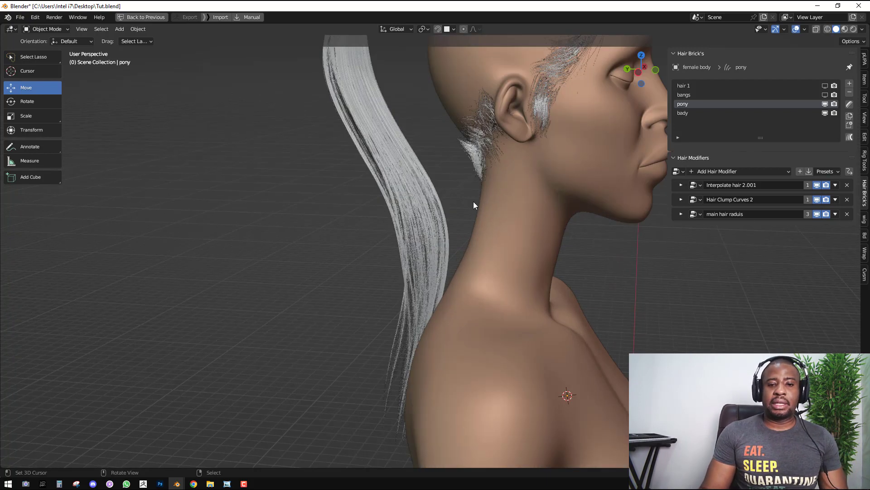
{"action": "left_click", "coordinate": [681, 214]}
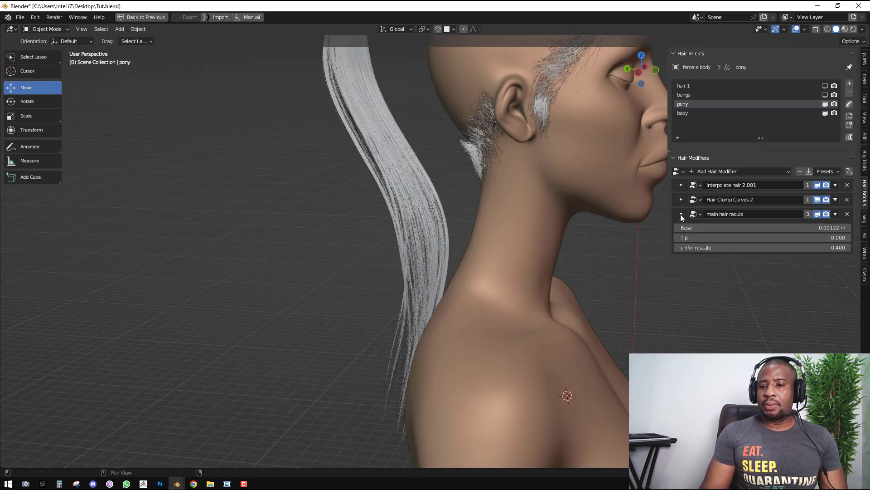
{"action": "left_click", "coordinate": [807, 217]}
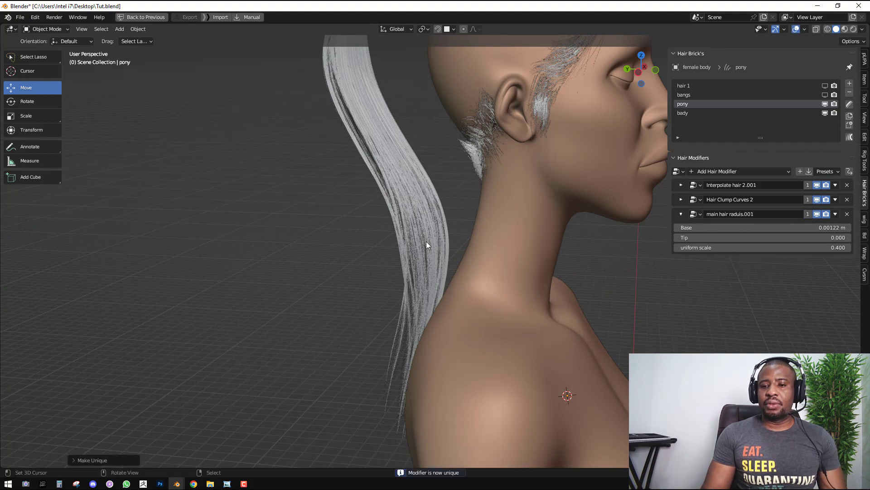
Try a Tip value of -0.120 on the pony's hair radius modifier and set it back to 0
{"action": "scroll", "coordinate": [427, 241], "scroll_direction": "up", "scroll_amount": 1}
{"action": "middle_click_drag", "start_coordinate": [438, 237], "coordinate": [455, 232]}
{"action": "middle_click_drag", "start_coordinate": [519, 216], "coordinate": [507, 203], "text": "shift"}
{"action": "middle_click_drag", "start_coordinate": [499, 157], "coordinate": [506, 116]}
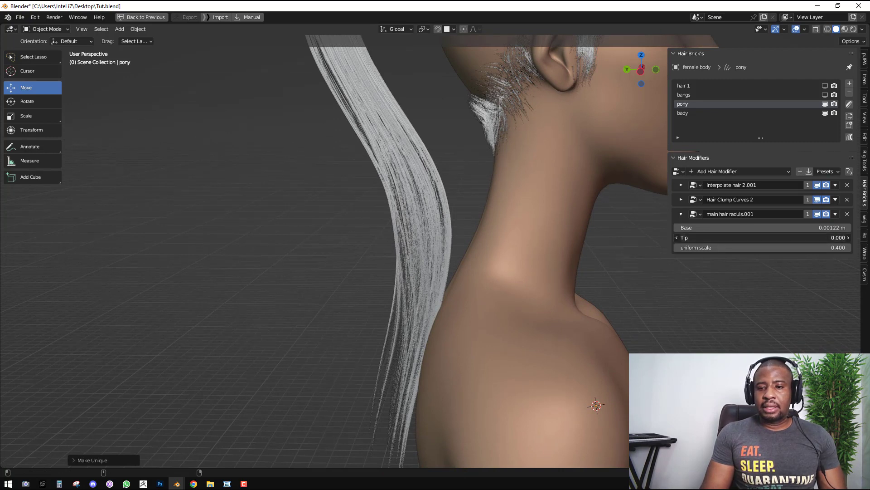
{"action": "mouse_move", "coordinate": [761, 237]}
{"action": "left_mouse_down"}
{"action": "mouse_move", "coordinate": [788, 237]}
{"action": "mouse_move", "coordinate": [747, 237]}
{"action": "left_mouse_up"}
{"action": "left_click", "coordinate": [790, 227]}
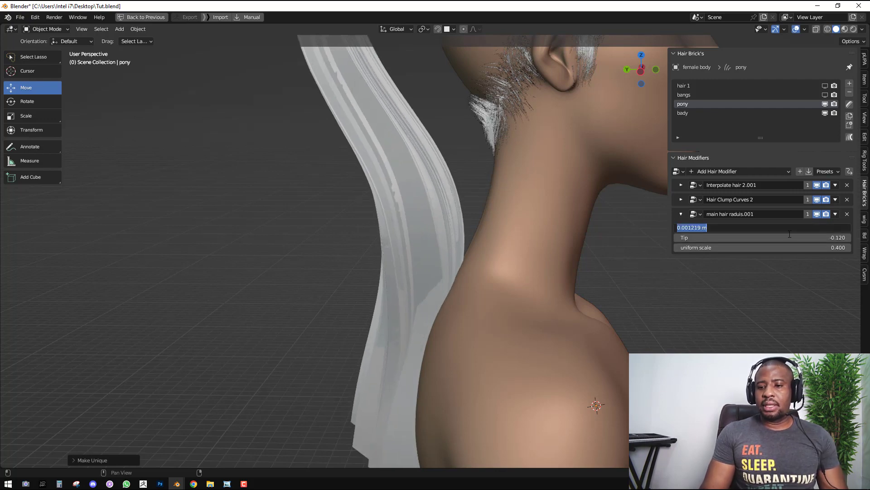
{"action": "left_click", "coordinate": [784, 238]}
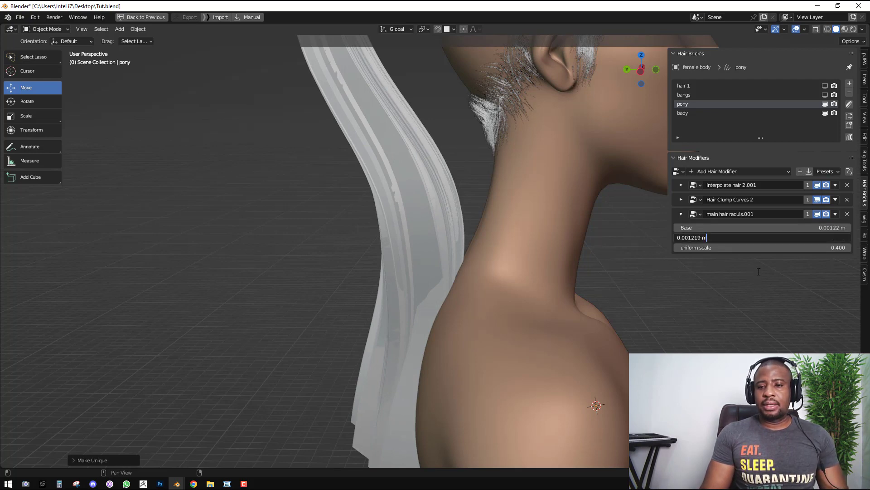
{"action": "key", "text": "Escape"}
{"action": "left_click", "coordinate": [779, 237]}
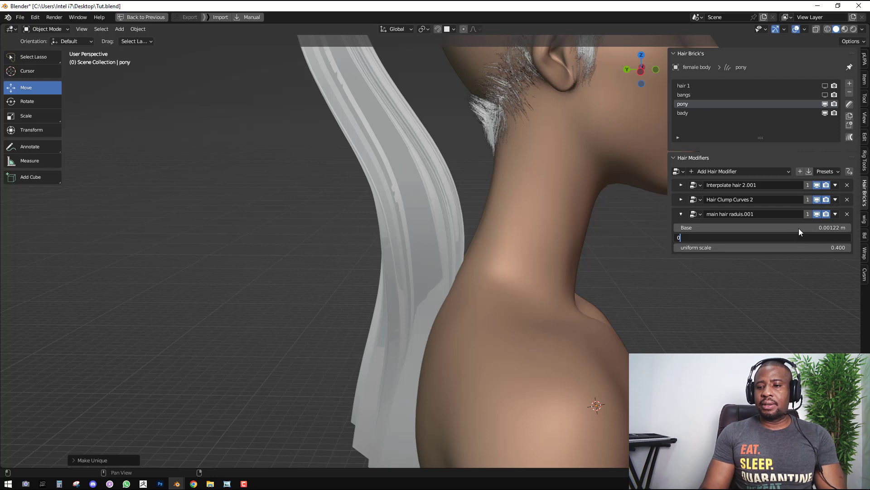
{"action": "type", "text": "0"}
Set the Base radius of the pony's hair to 0.003 m and inspect the ponytail's thickness
{"action": "left_click", "coordinate": [799, 228]}
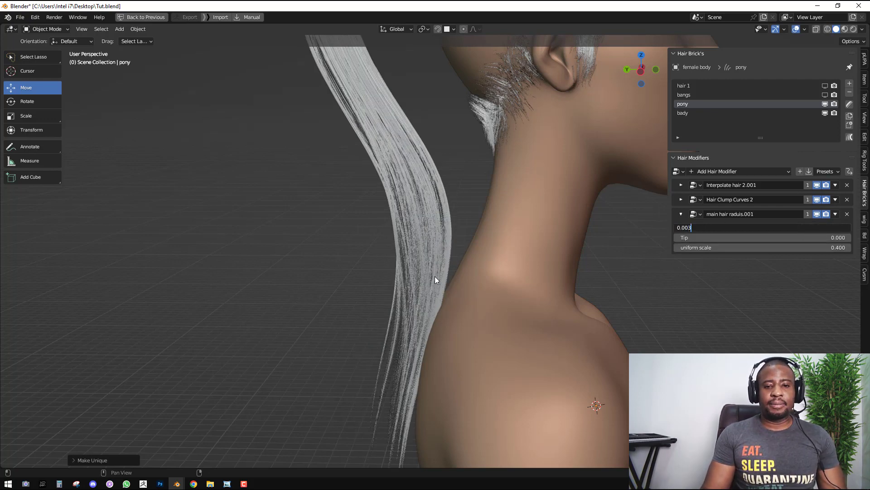
{"action": "key", "text": "Return"}
{"action": "middle_click_drag", "start_coordinate": [437, 276], "coordinate": [373, 264]}
{"action": "scroll", "coordinate": [409, 282], "scroll_direction": "up", "scroll_amount": 2}
{"action": "scroll", "coordinate": [441, 296], "scroll_direction": "up", "scroll_amount": 2}
{"action": "scroll", "coordinate": [375, 268], "scroll_direction": "down", "scroll_amount": 3}
Set the Base radius of the pony's hair to 0.002 m
{"action": "left_click", "coordinate": [691, 229]}
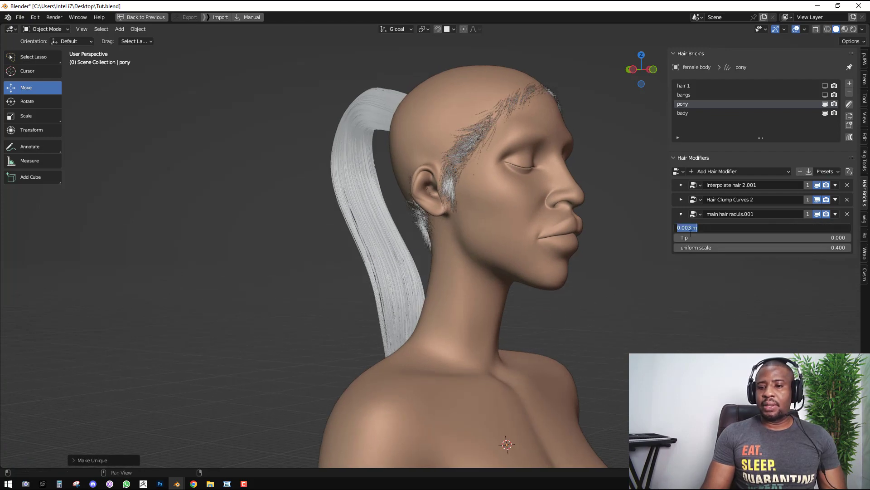
{"action": "type", "text": "0.002"}
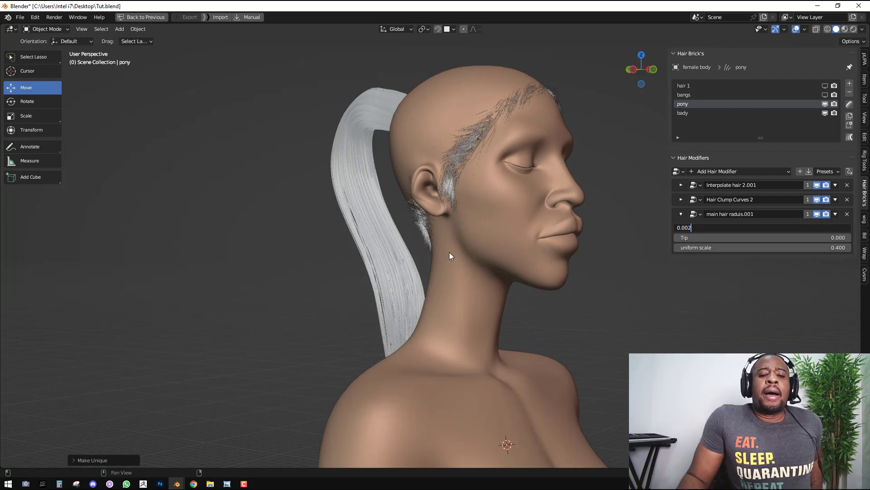
{"action": "key", "text": "Return"}
Show the bangs and hair 1 hair systems again in camera view and save the file
{"action": "left_click", "coordinate": [825, 95]}
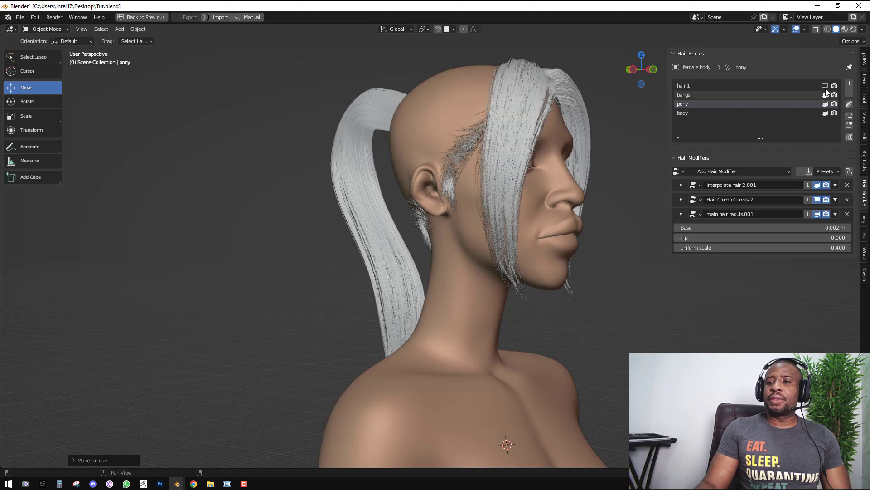
{"action": "left_click", "coordinate": [825, 85]}
{"action": "middle_click_drag", "start_coordinate": [342, 251], "coordinate": [347, 246]}
{"action": "key", "text": "KP_0"}
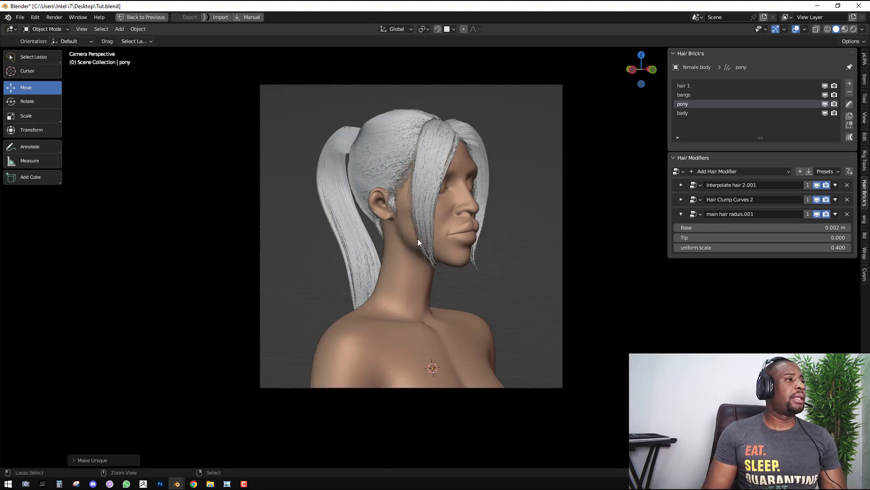
{"action": "key", "text": "ctrl+s"}
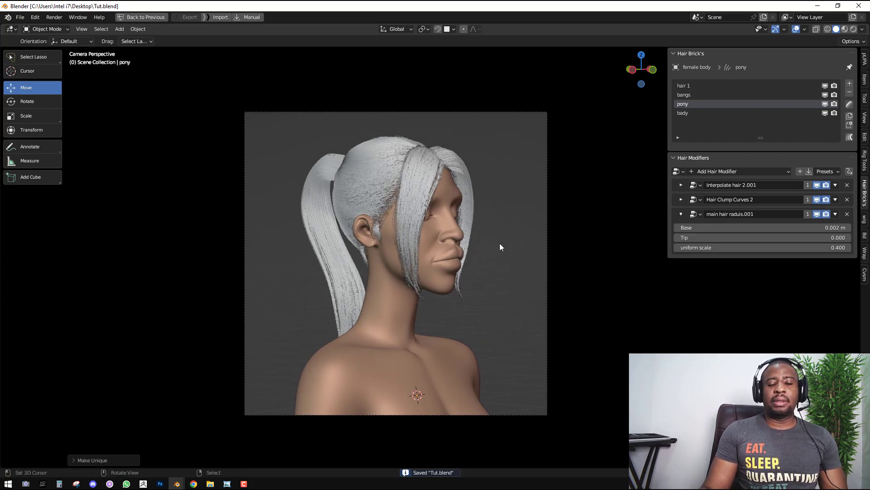
Rotate the environment HDRI in a rendered preview and return the viewport to solid shading
{"action": "key", "text": "z"}
{"action": "left_click", "coordinate": [503, 167]}
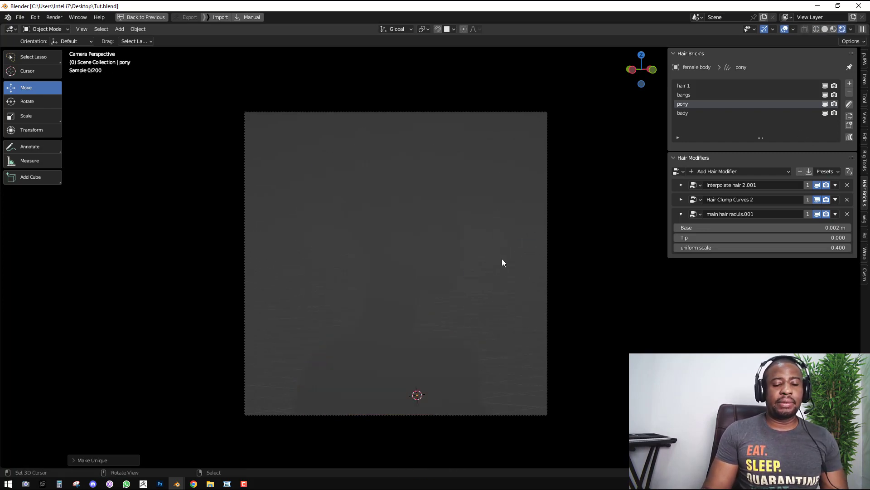
{"action": "left_click_drag", "start_coordinate": [480, 277], "coordinate": [360, 279], "text": "ctrl+alt"}
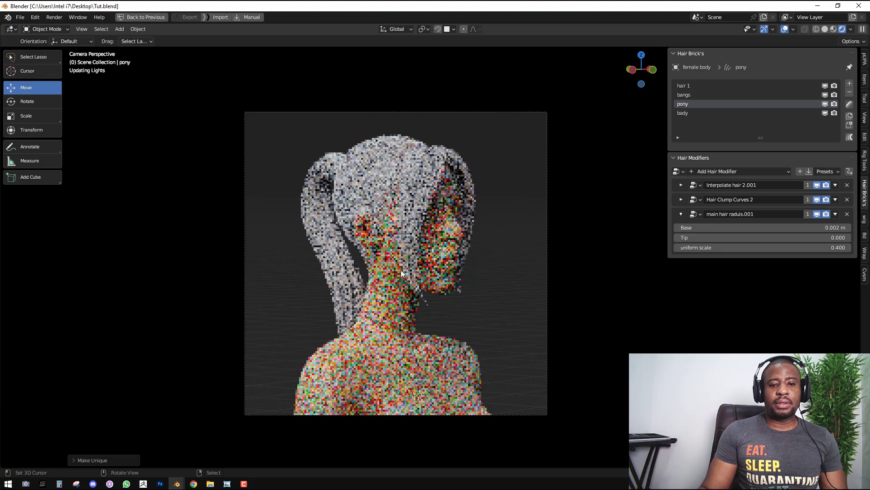
{"action": "key", "text": "z"}
{"action": "left_click", "coordinate": [592, 261]}
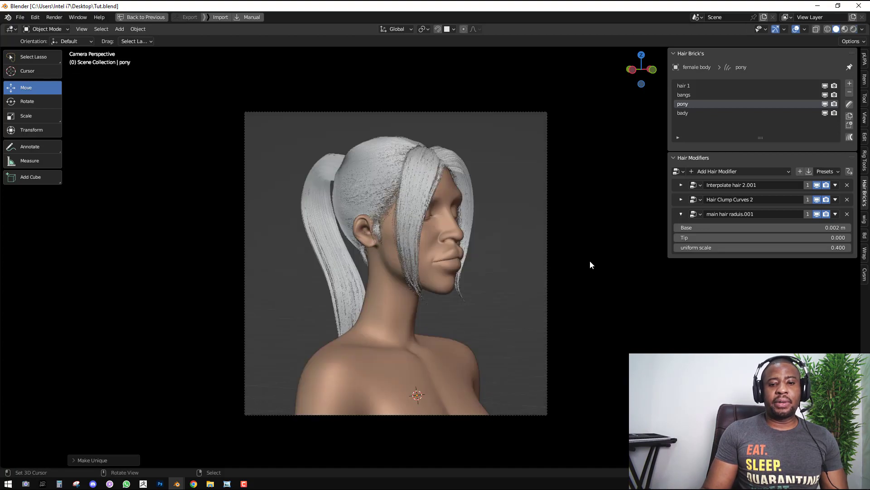
Restore the multi-editor layout with the viewport's sidebar hidden and display the World properties
{"action": "key", "text": "ctrl+space"}
{"action": "left_click", "coordinate": [704, 307]}
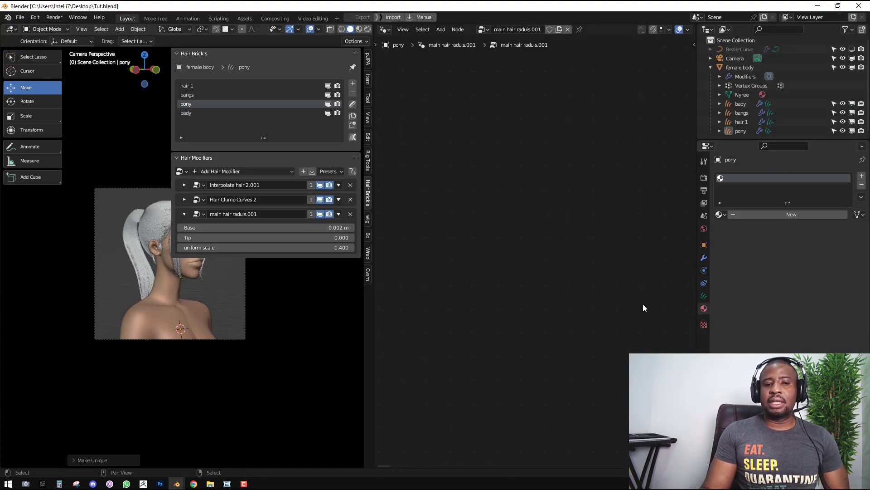
{"action": "key", "text": "n"}
{"action": "left_click", "coordinate": [704, 228]}
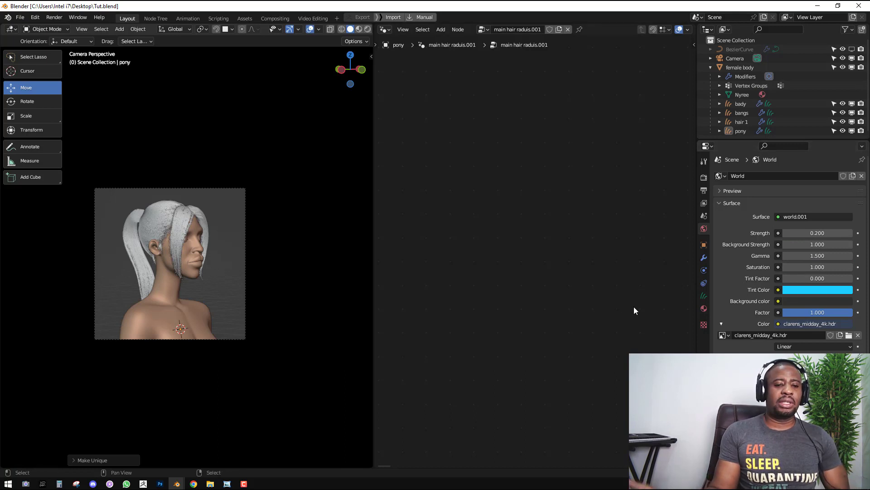
{"action": "middle_click_drag", "start_coordinate": [215, 255], "coordinate": [254, 249], "text": "shift"}
{"action": "scroll", "coordinate": [254, 249], "scroll_direction": "up", "scroll_amount": 1}
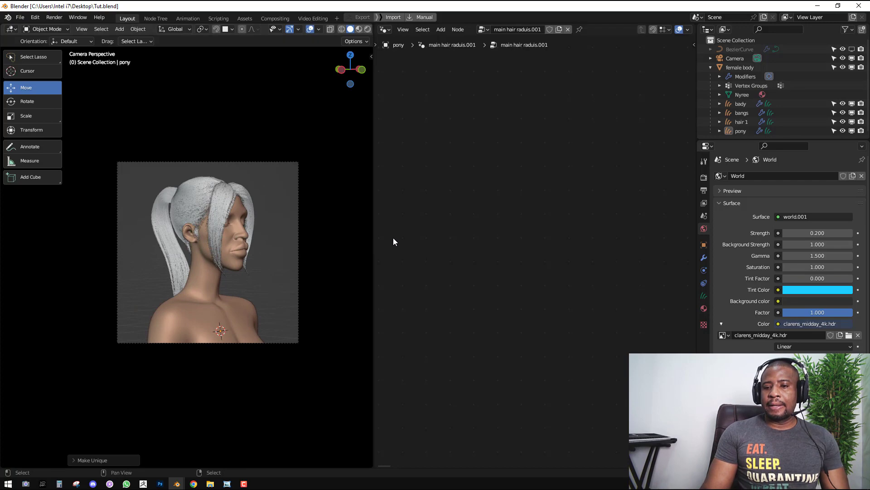
Search the add-on preferences for "rot" and examine the settings and hotkey of the Rotate an HDRI add-on
{"action": "key", "text": "F4"}
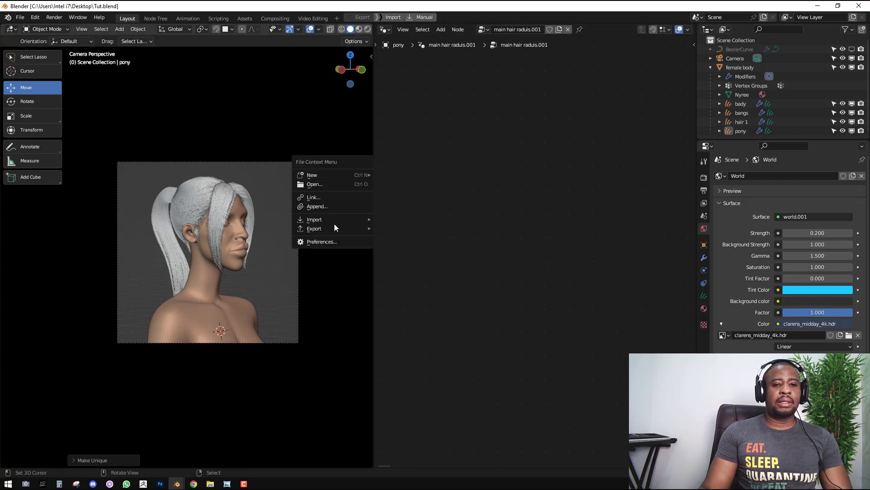
{"action": "left_click", "coordinate": [324, 242]}
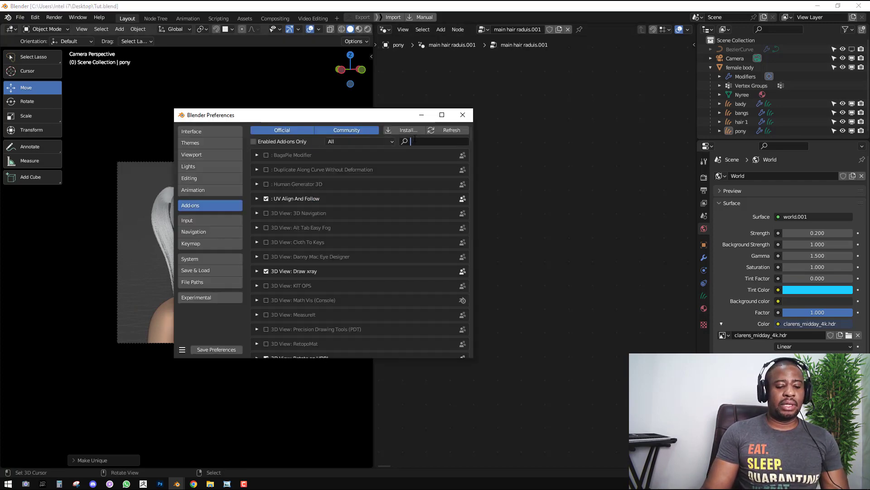
{"action": "type", "text": "rot"}
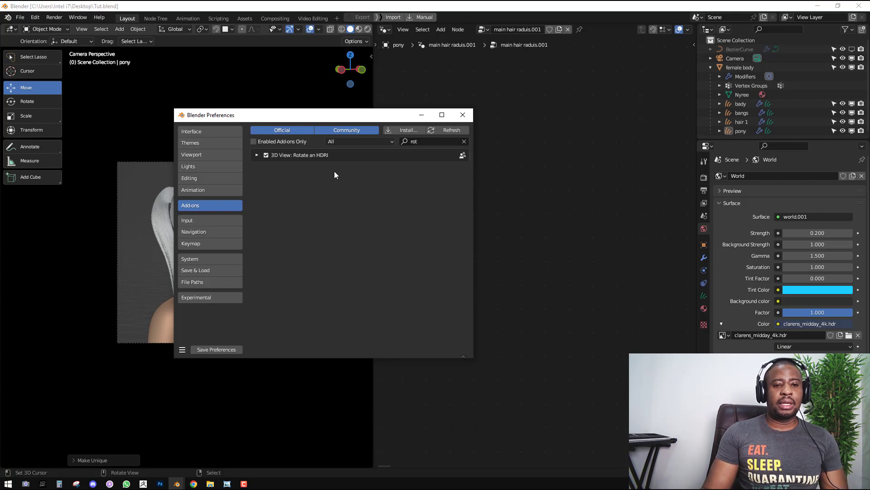
{"action": "left_click", "coordinate": [256, 155]}
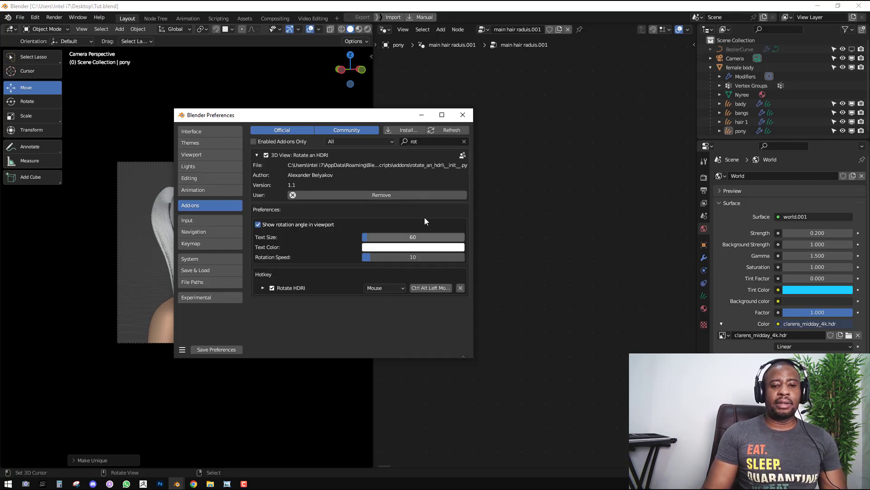
{"action": "left_click", "coordinate": [463, 115]}
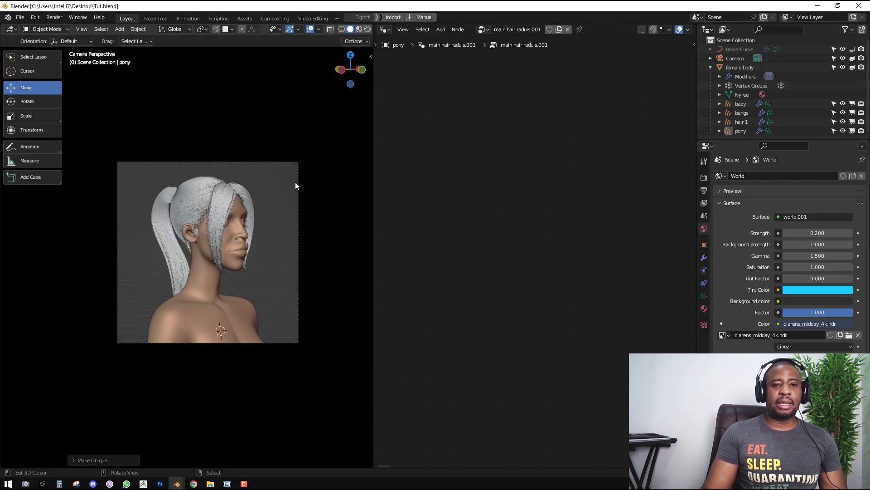
Switch the camera view to rendered shading and rotate the environment HDRI to change the lighting on the head
{"action": "key", "text": "z"}
{"action": "left_click", "coordinate": [266, 137]}
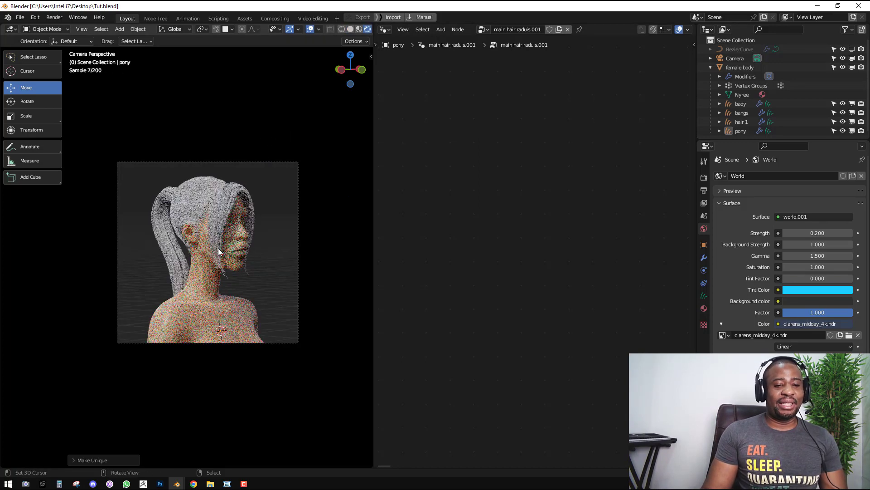
{"action": "left_click_drag", "start_coordinate": [217, 235], "coordinate": [199, 235], "text": "ctrl+alt"}
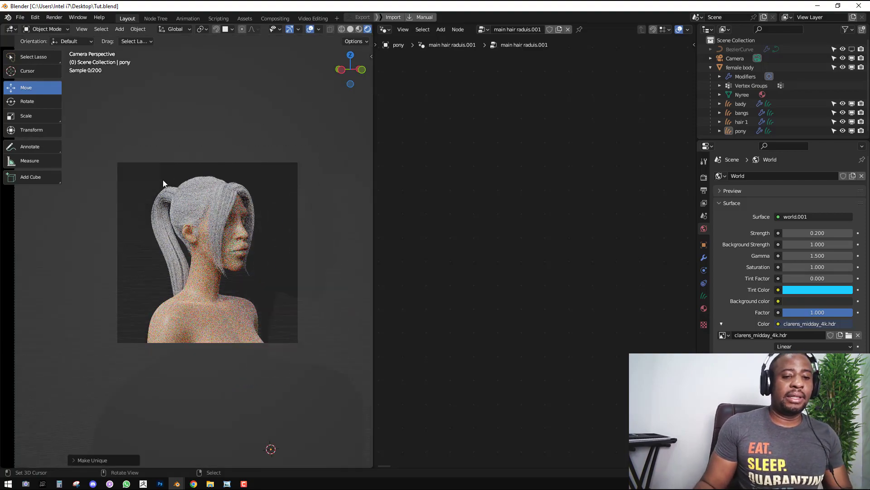
Select the bangs hair object in the rendered view and fit the whole camera frame in the viewport
{"action": "scroll", "coordinate": [301, 92], "scroll_direction": "up", "scroll_amount": 5}
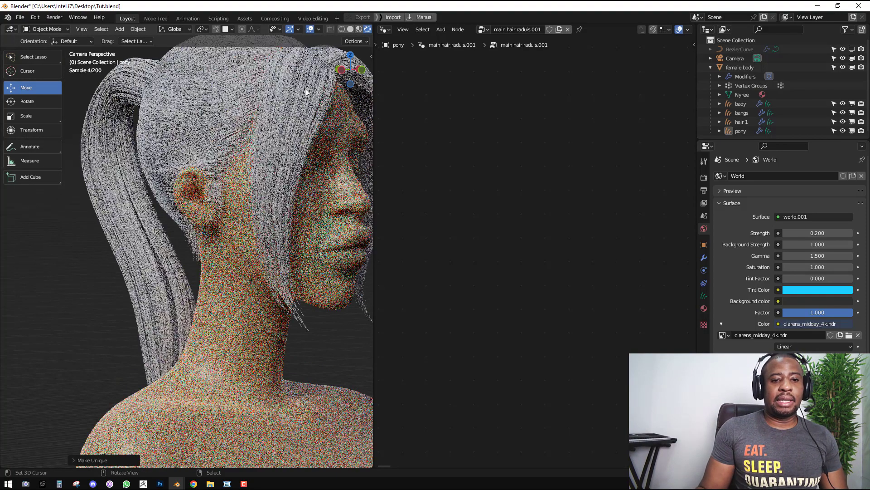
{"action": "left_click", "coordinate": [307, 100]}
{"action": "key", "text": "Home"}
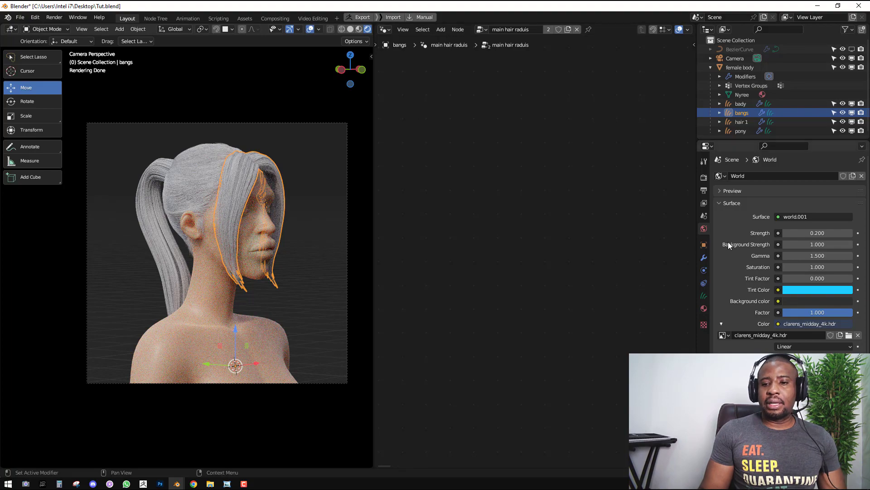
Create a new material on the bangs hair and set its base color to a saturated orange
{"action": "left_click", "coordinate": [704, 309]}
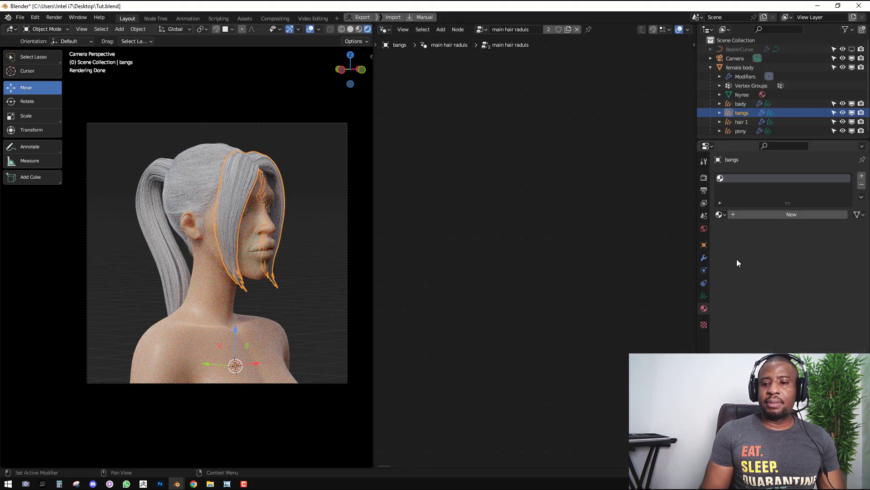
{"action": "left_click", "coordinate": [761, 212]}
{"action": "left_click", "coordinate": [810, 294]}
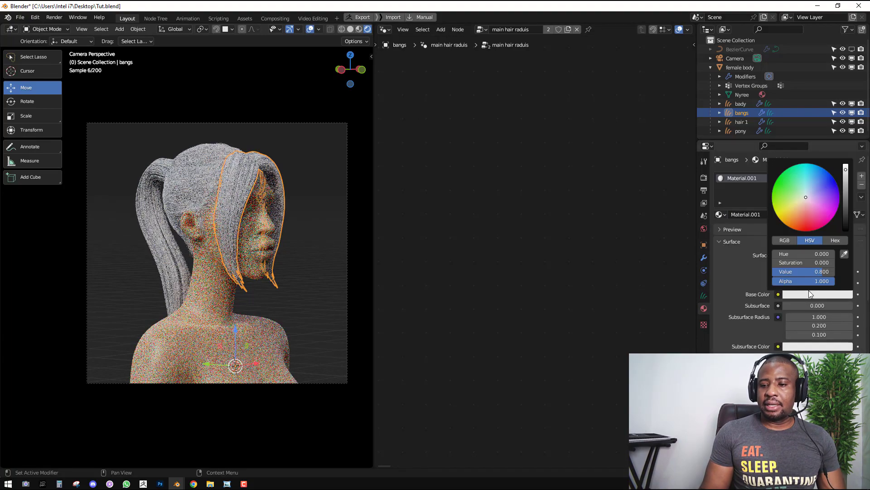
{"action": "left_click", "coordinate": [798, 229]}
{"action": "left_click_drag", "start_coordinate": [800, 221], "coordinate": [792, 228]}
{"action": "key", "text": "alt+a"}
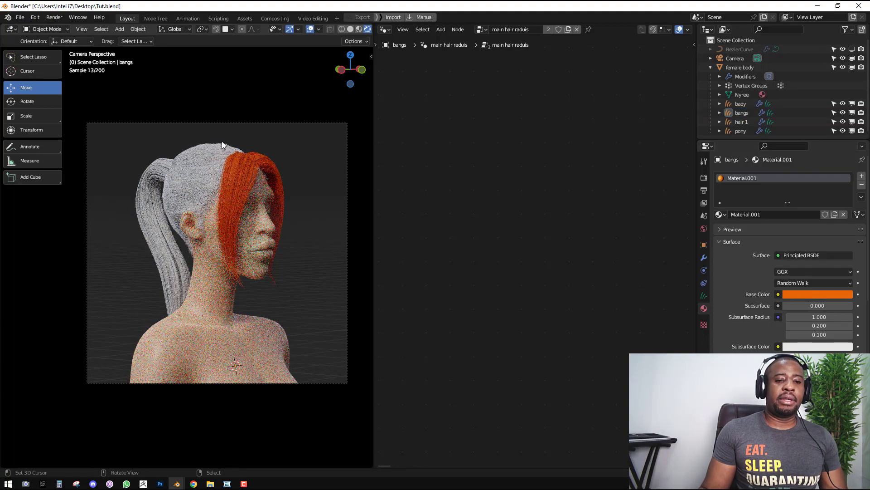
Switch to solid shading and link the bangs' material to the hair 1 and pony objects
{"action": "left_click", "coordinate": [225, 146]}
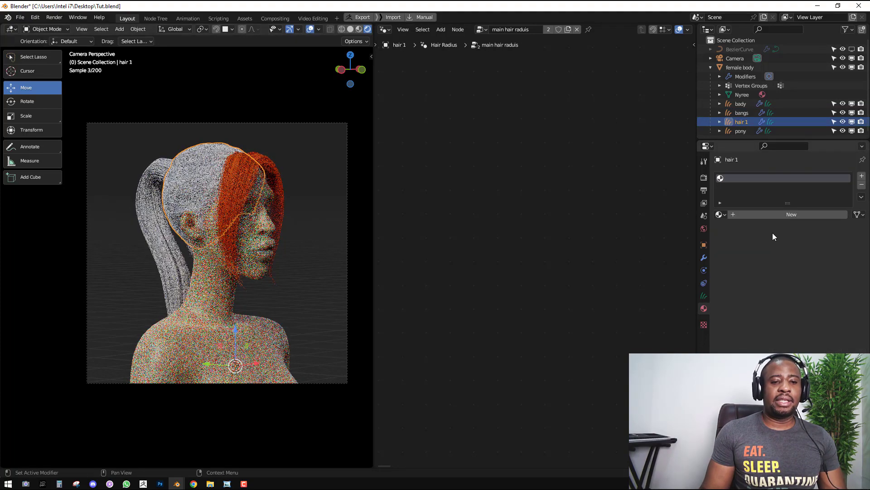
{"action": "key", "text": "z"}
{"action": "left_click", "coordinate": [390, 219]}
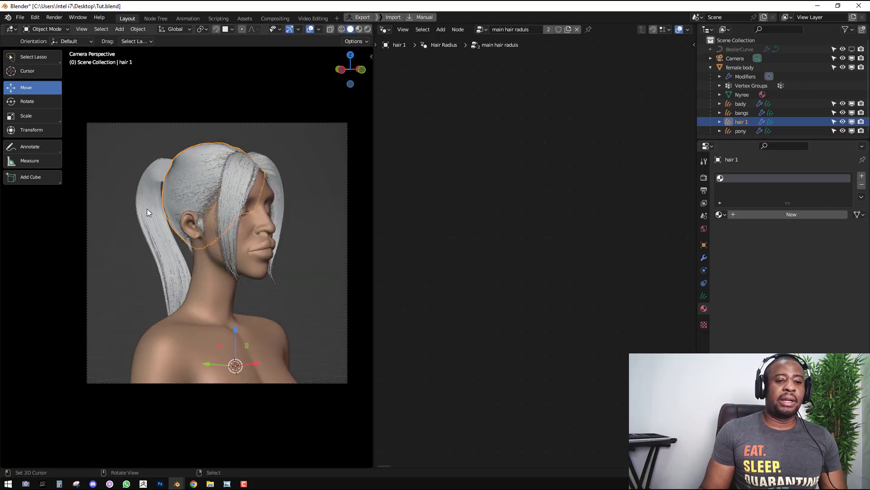
{"action": "left_click", "coordinate": [185, 157]}
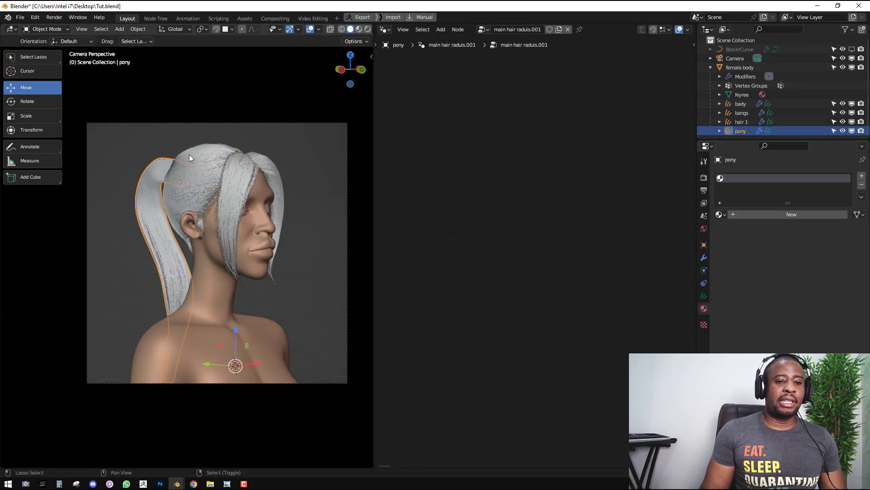
{"action": "left_click", "coordinate": [241, 157], "text": "shift"}
{"action": "key", "text": "ctrl+l"}
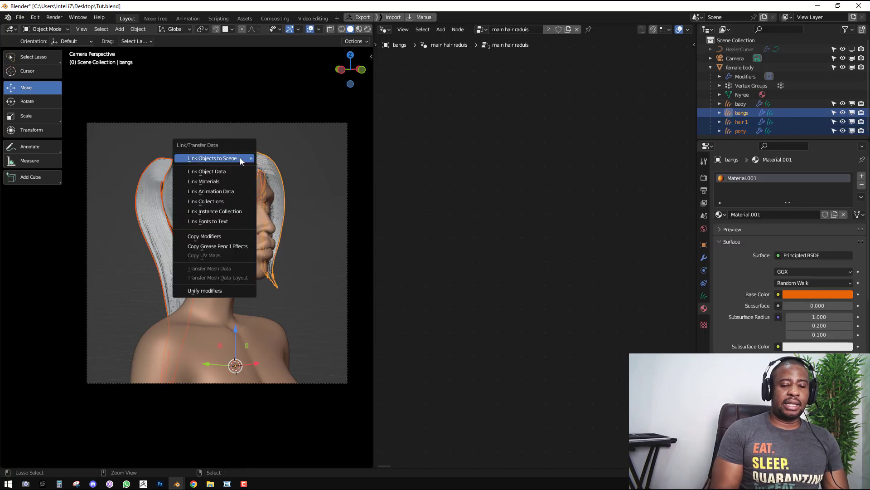
{"action": "left_click", "coordinate": [224, 181]}
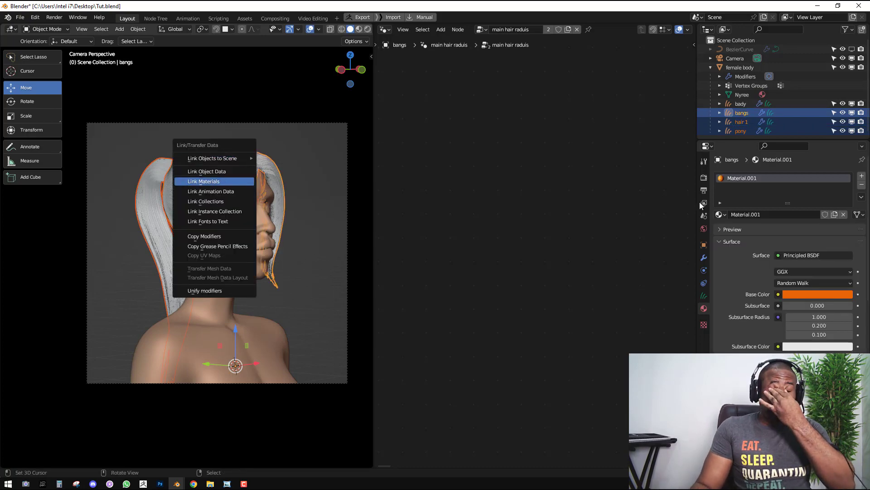
Set the shared hair material's viewport display color to orange and its base color to a lighter orange
{"action": "left_click", "coordinate": [736, 243]}
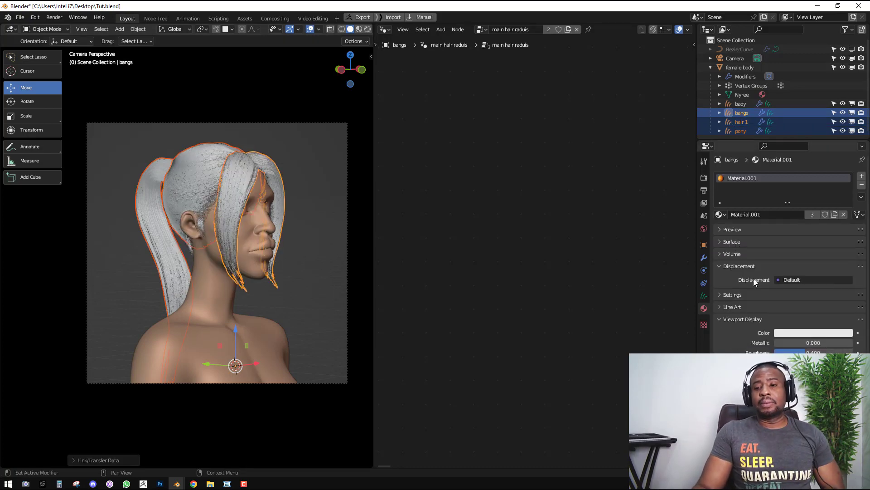
{"action": "left_click", "coordinate": [811, 332]}
{"action": "left_click_drag", "start_coordinate": [805, 262], "coordinate": [797, 256]}
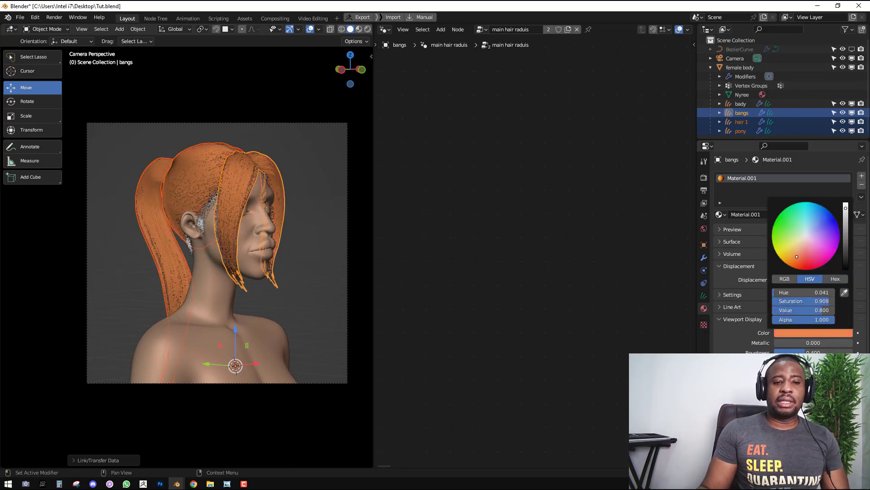
{"action": "left_click", "coordinate": [731, 241]}
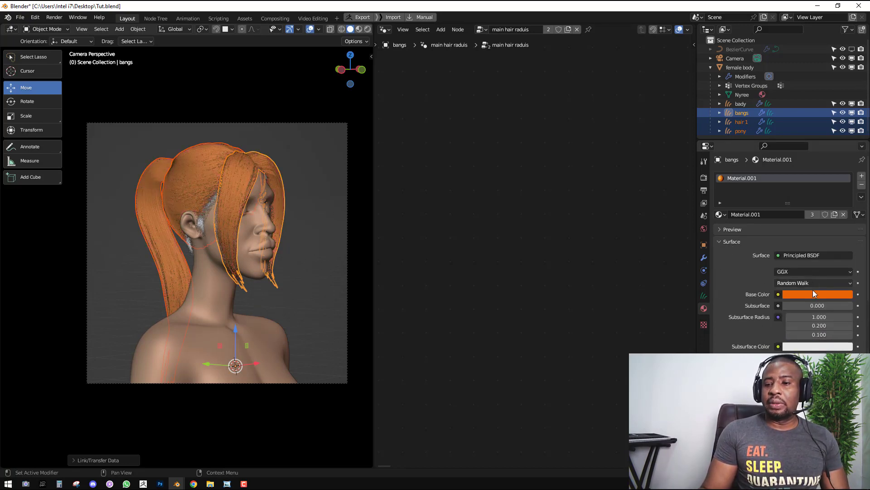
{"action": "left_click", "coordinate": [814, 294]}
{"action": "left_click", "coordinate": [796, 218]}
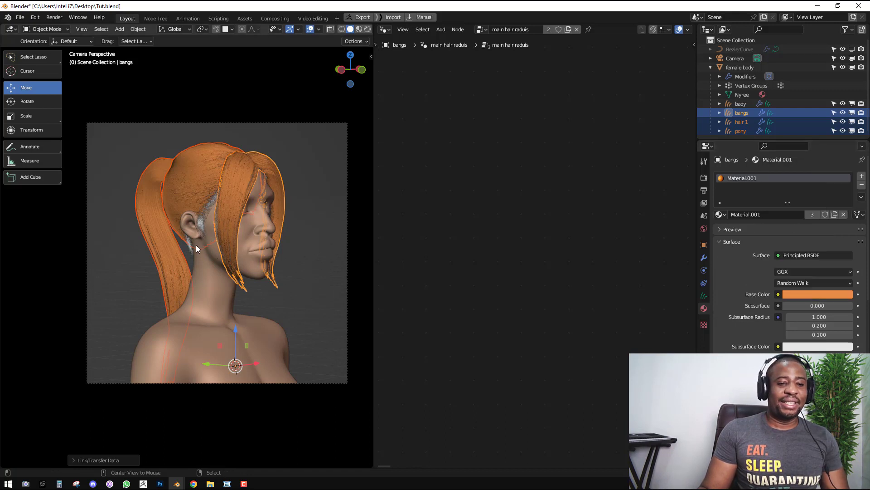
Link the hair 1 material to the fine baby hair around the ear, leaving nothing selected
{"action": "left_click", "coordinate": [199, 226]}
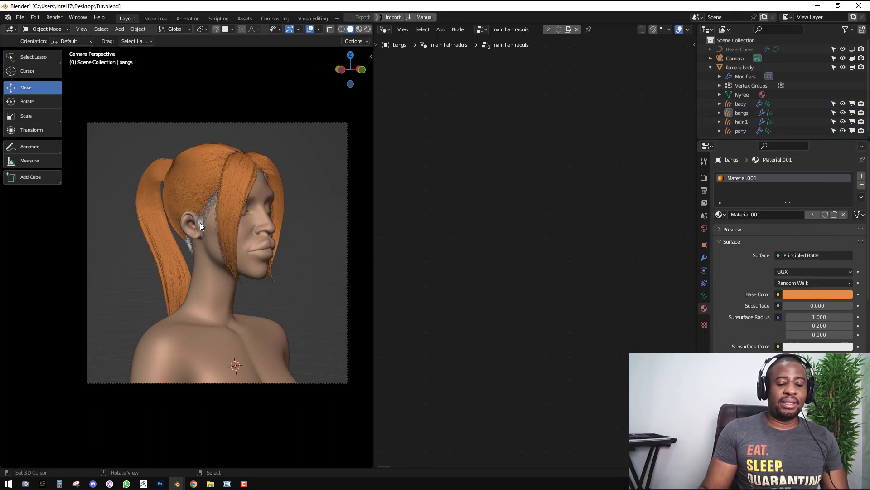
{"action": "left_click", "coordinate": [201, 227]}
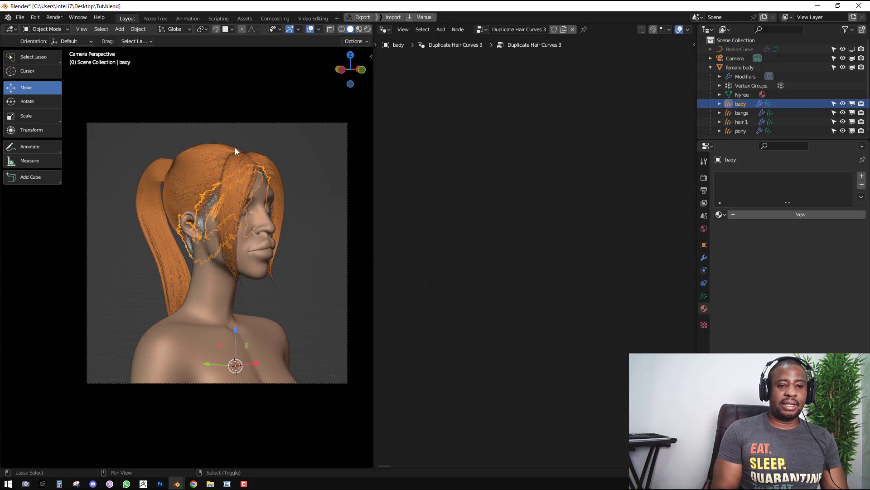
{"action": "left_click", "coordinate": [235, 148], "text": "shift"}
{"action": "key", "text": "ctrl+l"}
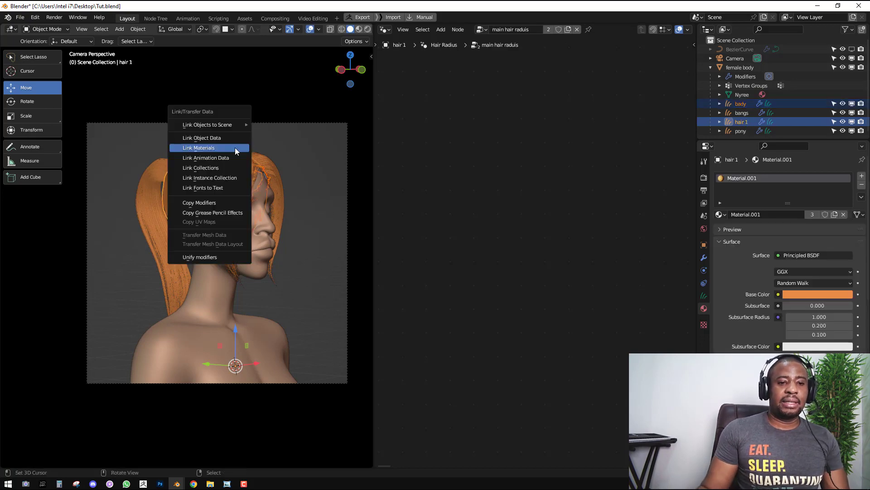
{"action": "left_click", "coordinate": [235, 148]}
{"action": "key", "text": "alt+a"}
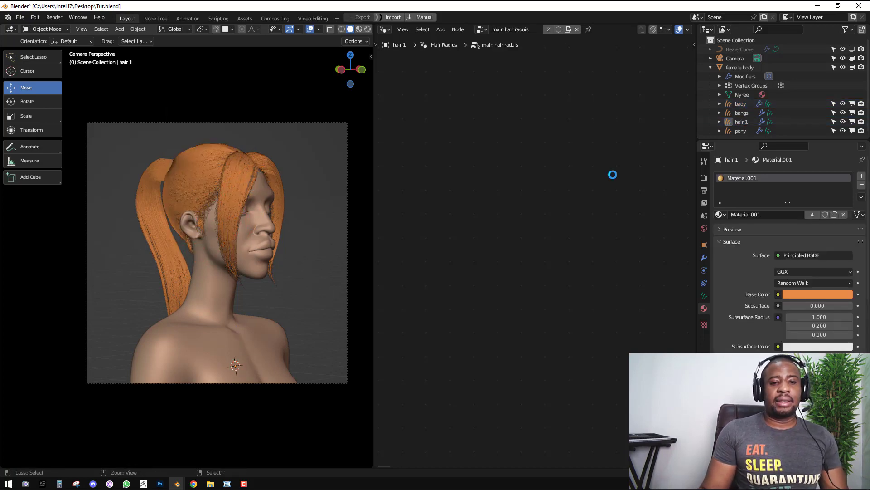
Save the file and render the side camera view, enlarging the image area to inspect the hair strands
{"action": "key", "text": "ctrl+s"}
{"action": "key", "text": "F12"}
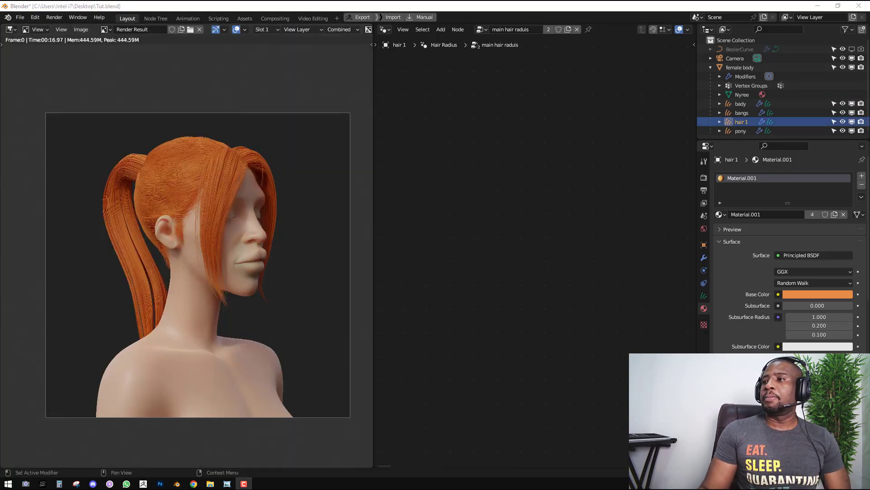
{"action": "middle_click_drag", "start_coordinate": [262, 181], "coordinate": [256, 161]}
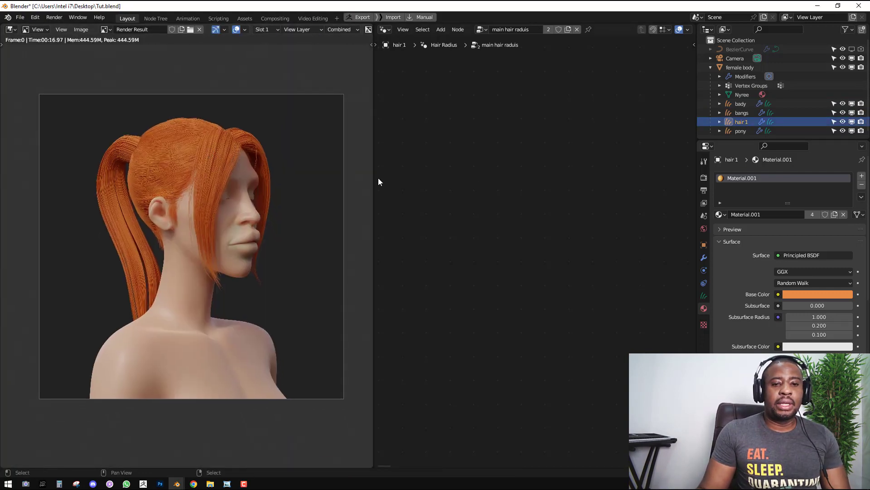
{"action": "left_click_drag", "start_coordinate": [374, 180], "coordinate": [499, 182]}
{"action": "scroll", "coordinate": [222, 176], "scroll_direction": "up", "scroll_amount": 4}
{"action": "scroll", "coordinate": [222, 176], "scroll_direction": "down", "scroll_amount": 3}
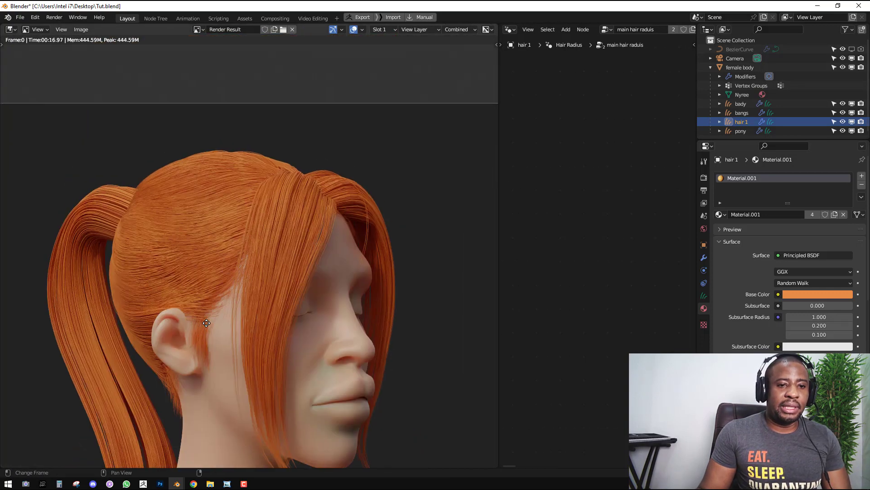
{"action": "scroll", "coordinate": [243, 256], "scroll_direction": "up", "scroll_amount": 2}
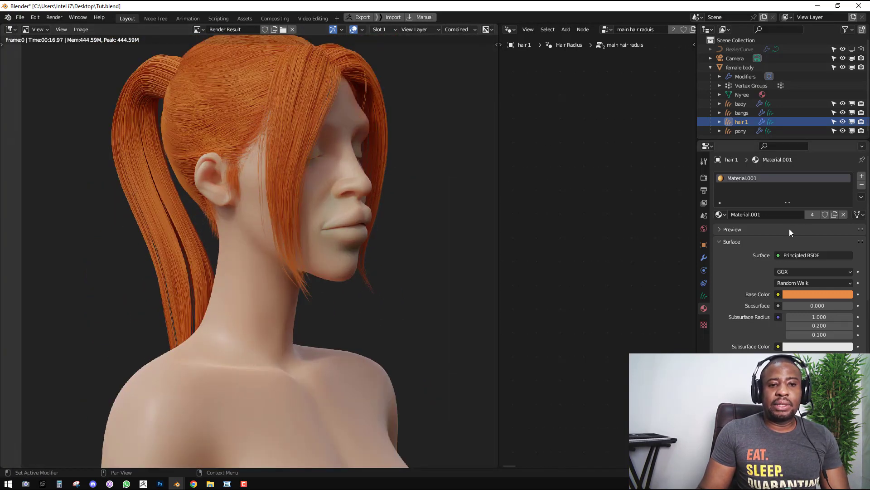
Examine the output resolution and the Cycles sampling settings alongside the rendered hair
{"action": "left_click", "coordinate": [703, 190]}
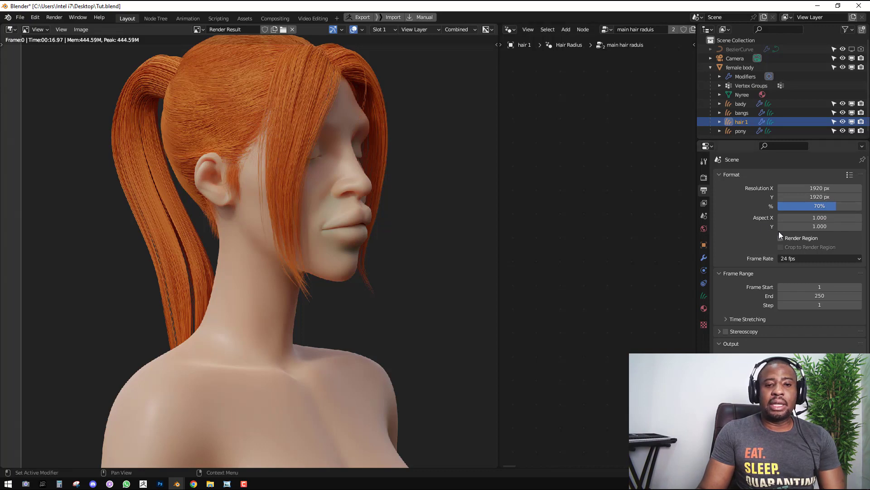
{"action": "left_click", "coordinate": [705, 178]}
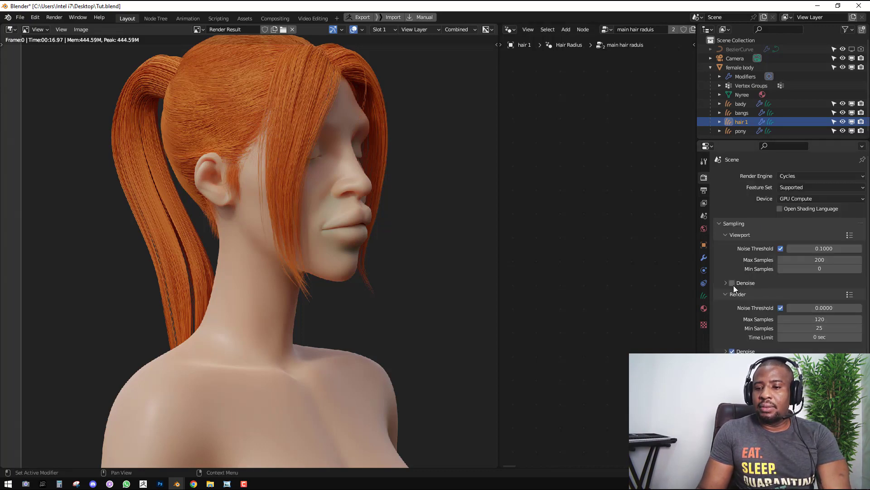
{"action": "scroll", "coordinate": [733, 285], "scroll_direction": "down", "scroll_amount": 2}
{"action": "middle_click_drag", "start_coordinate": [313, 132], "coordinate": [311, 141]}
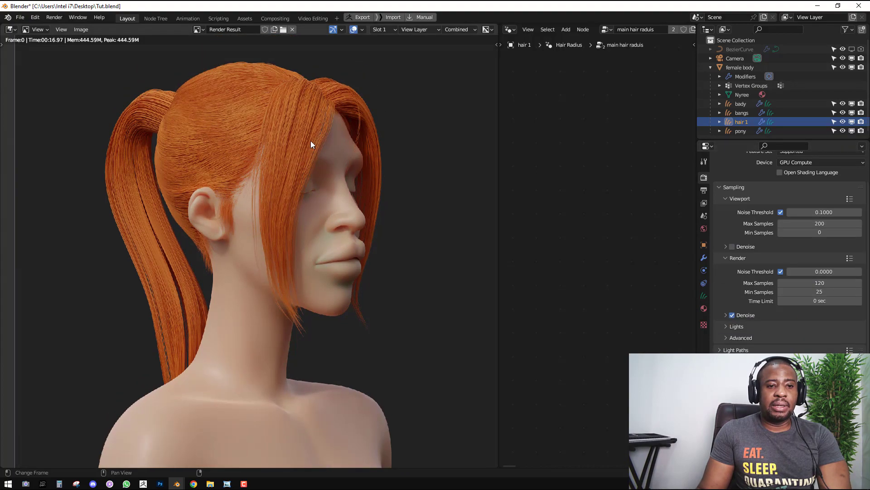
{"action": "scroll", "coordinate": [321, 69], "scroll_direction": "up", "scroll_amount": 3}
{"action": "scroll", "coordinate": [295, 211], "scroll_direction": "down", "scroll_amount": 3}
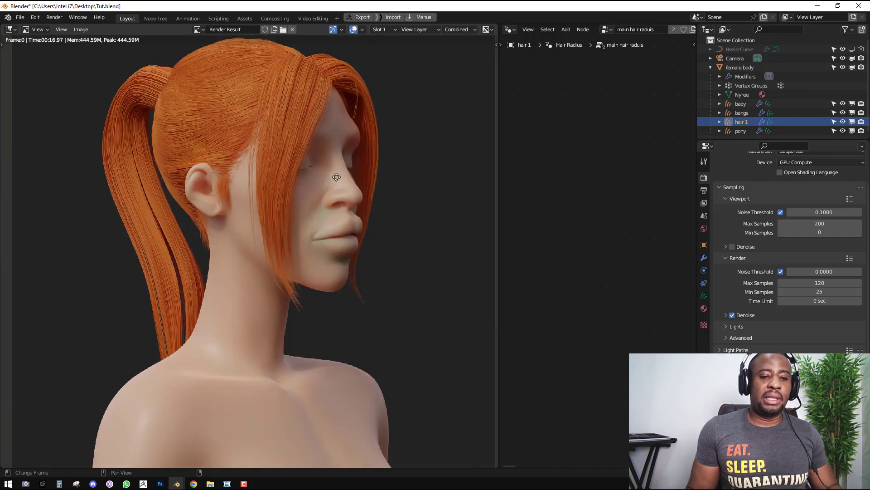
Leave the render result, lock the camera to the view and turn it to face the front of the head
{"action": "key", "text": "Escape"}
{"action": "right_click", "coordinate": [341, 179]}
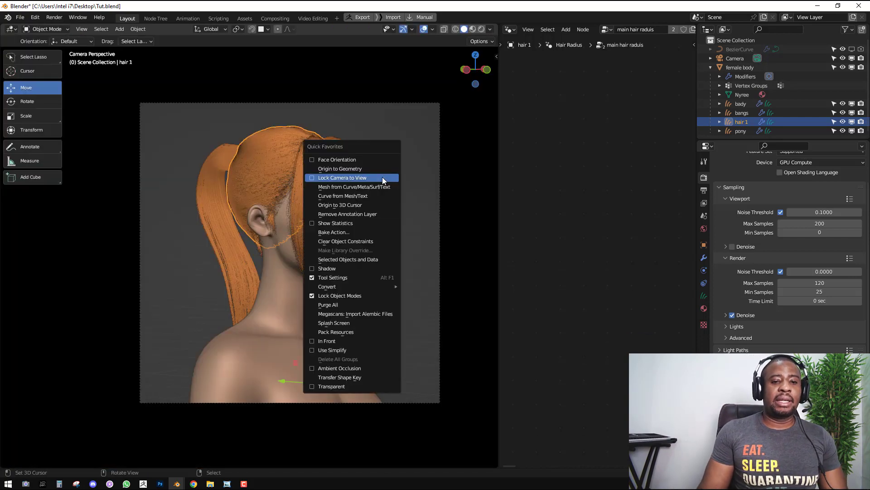
{"action": "left_click", "coordinate": [382, 175]}
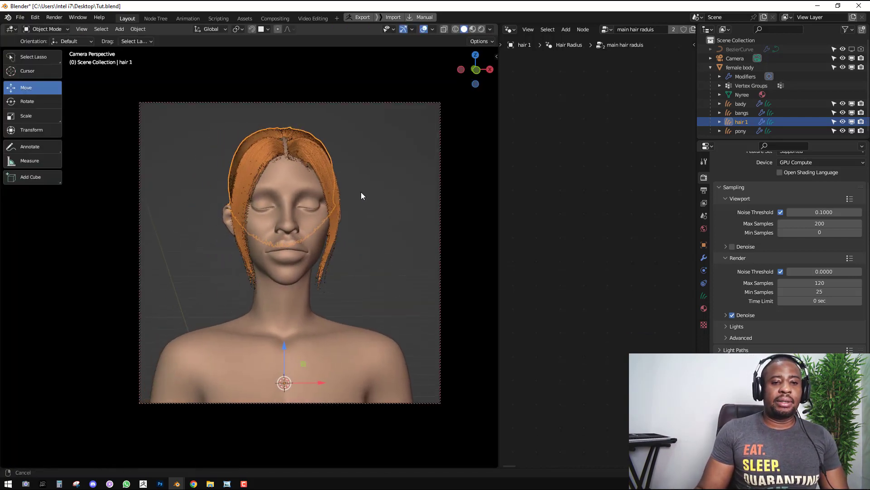
{"action": "left_click", "coordinate": [334, 159]}
Preview the front view in rendered shading and rotate the environment HDRI to light the face
{"action": "key", "text": "z"}
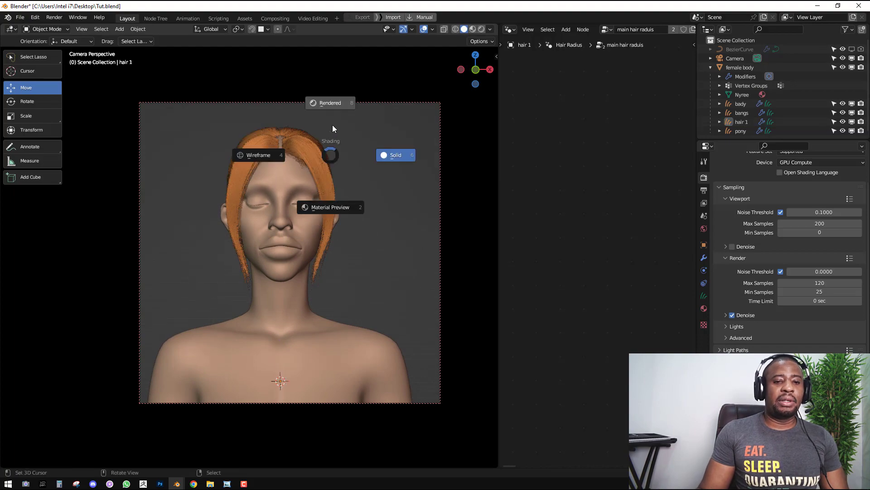
{"action": "left_click", "coordinate": [332, 124]}
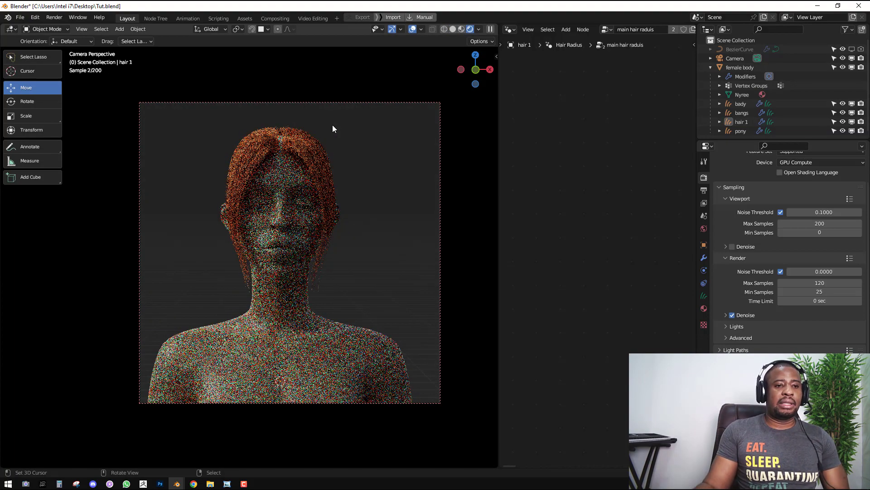
{"action": "left_click_drag", "start_coordinate": [234, 239], "coordinate": [271, 244], "text": "ctrl+alt"}
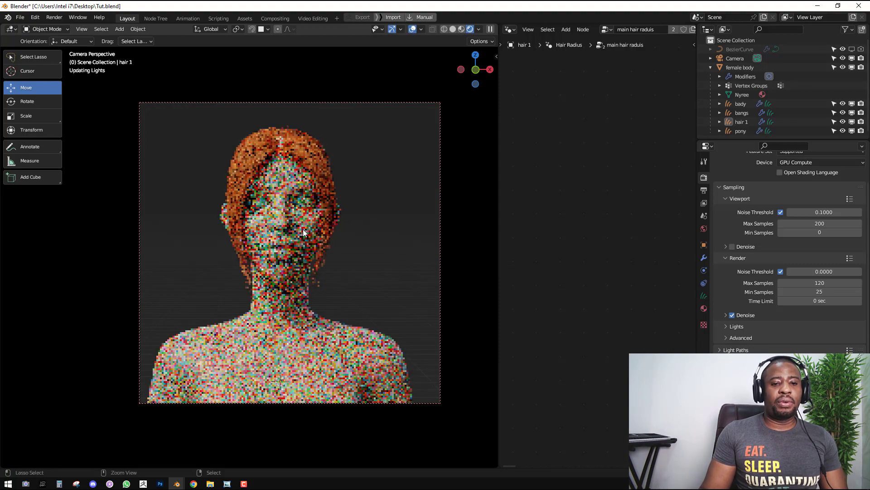
Return the viewport to solid shading and render the front camera view, inspecting the hair parting up close
{"action": "key", "text": "z"}
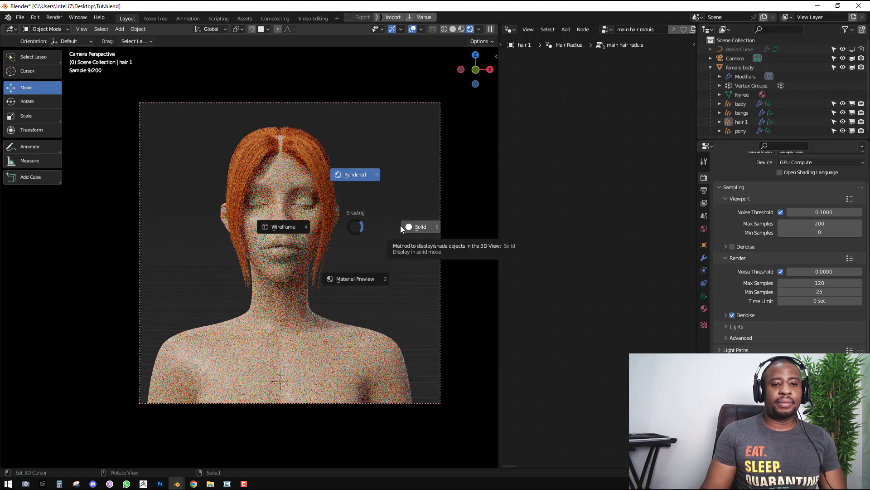
{"action": "left_click", "coordinate": [404, 226]}
{"action": "key", "text": "F12"}
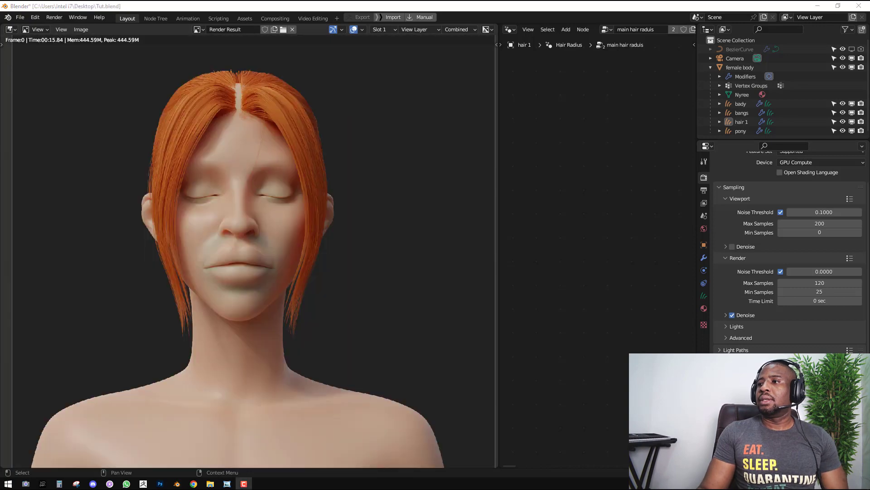
{"action": "scroll", "coordinate": [242, 88], "scroll_direction": "up", "scroll_amount": 3}
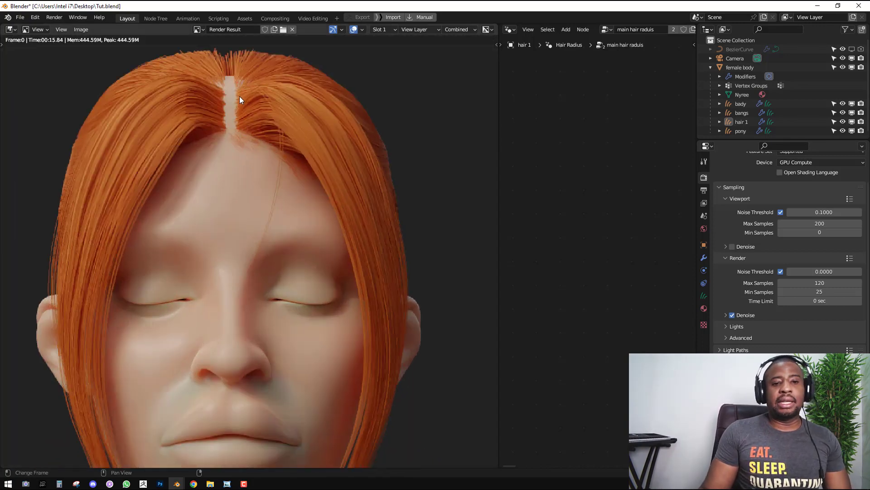
{"action": "scroll", "coordinate": [239, 97], "scroll_direction": "down", "scroll_amount": 2}
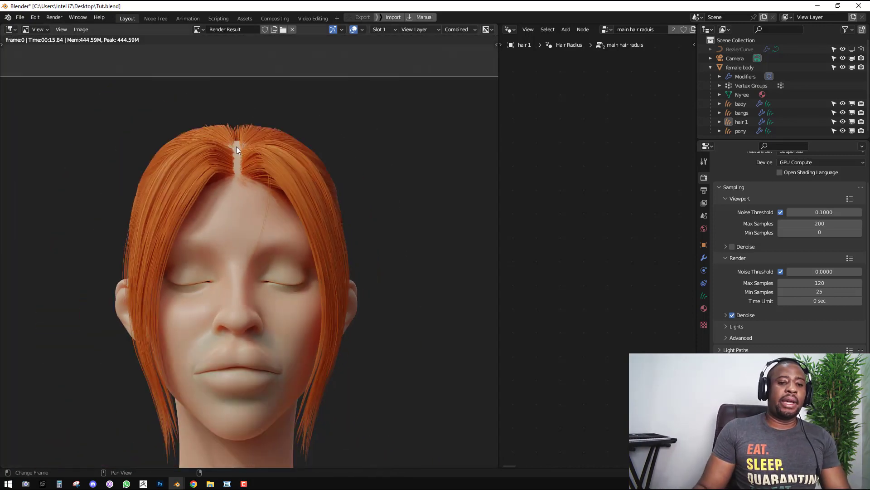
{"action": "scroll", "coordinate": [276, 200], "scroll_direction": "down", "scroll_amount": 2}
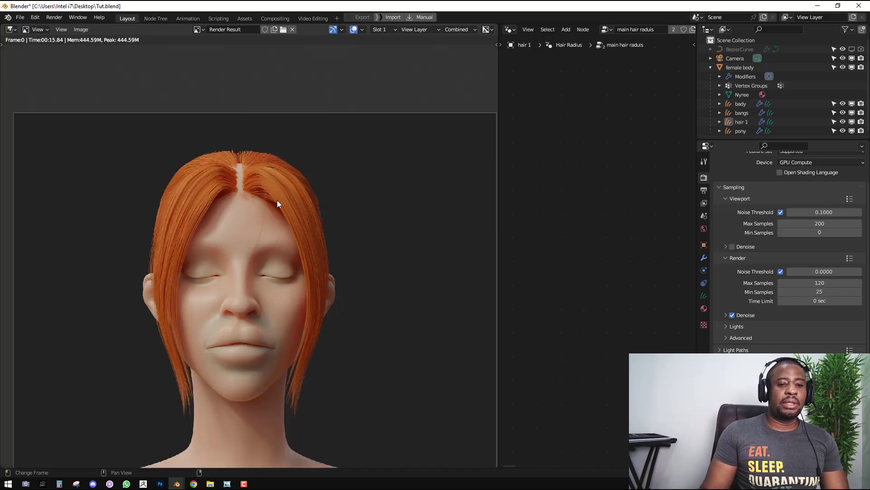
{"action": "scroll", "coordinate": [271, 190], "scroll_direction": "up", "scroll_amount": 3}
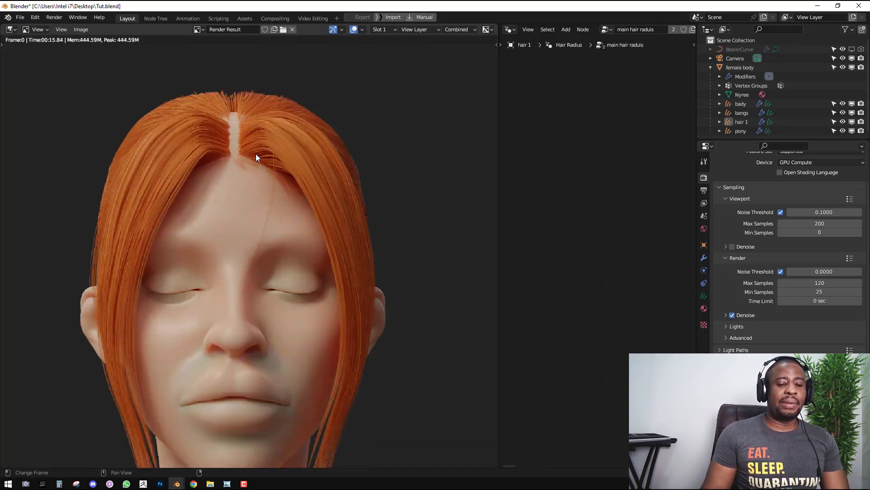
Leave the render result, select the hair 1 curves from above and set up texture painting of their hair mask on the head
{"action": "key", "text": "Escape"}
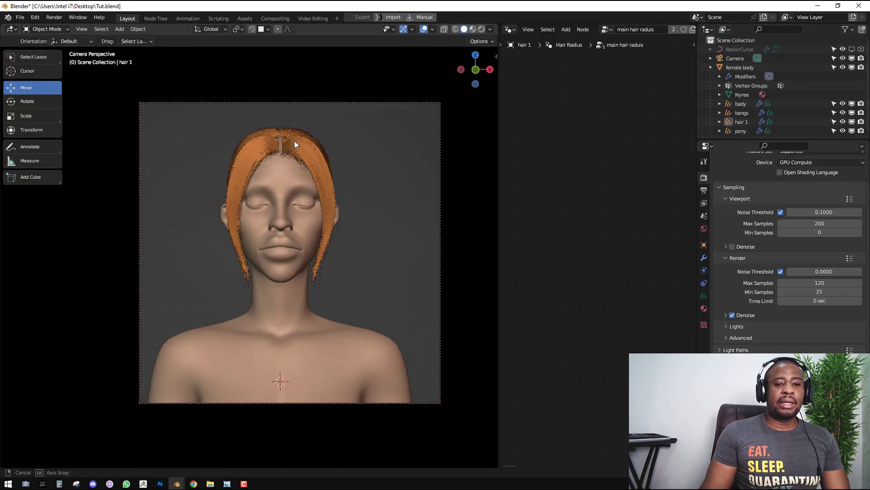
{"action": "middle_click_drag", "start_coordinate": [298, 140], "coordinate": [306, 178]}
{"action": "scroll", "coordinate": [275, 159], "scroll_direction": "up", "scroll_amount": 4}
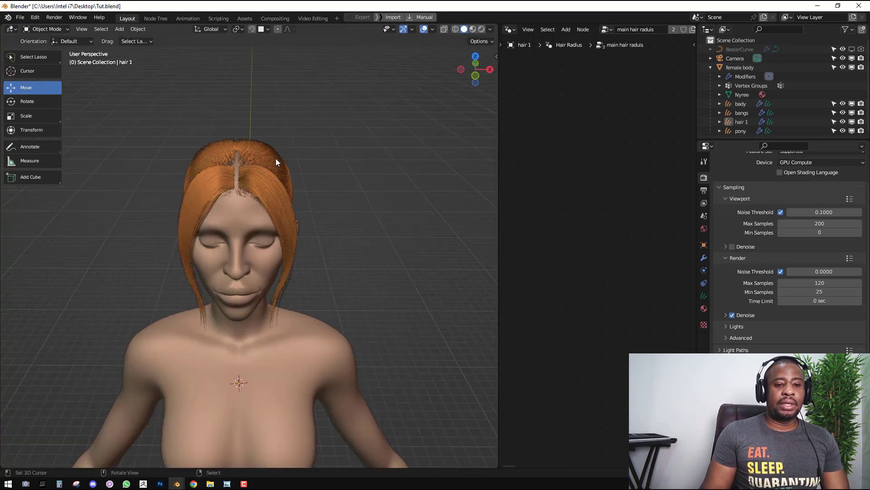
{"action": "left_click", "coordinate": [269, 148]}
{"action": "middle_click_drag", "start_coordinate": [266, 151], "coordinate": [285, 195]}
{"action": "scroll", "coordinate": [254, 193], "scroll_direction": "up", "scroll_amount": 3}
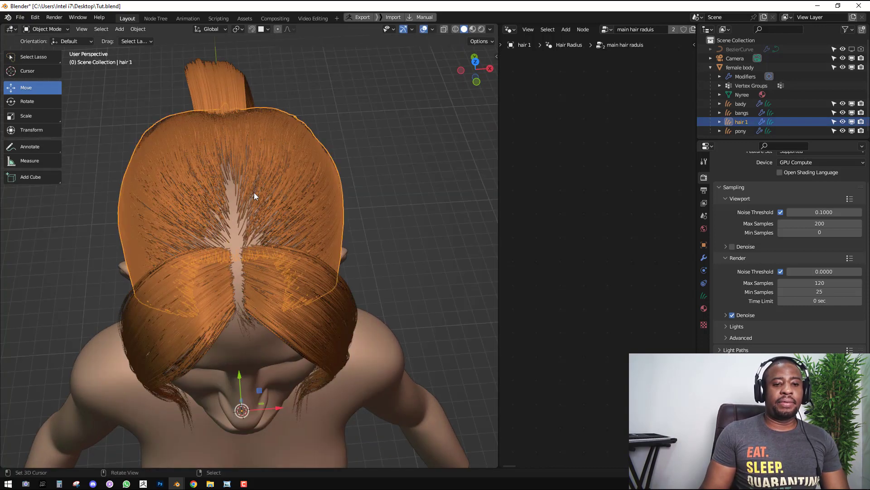
{"action": "key", "text": "n"}
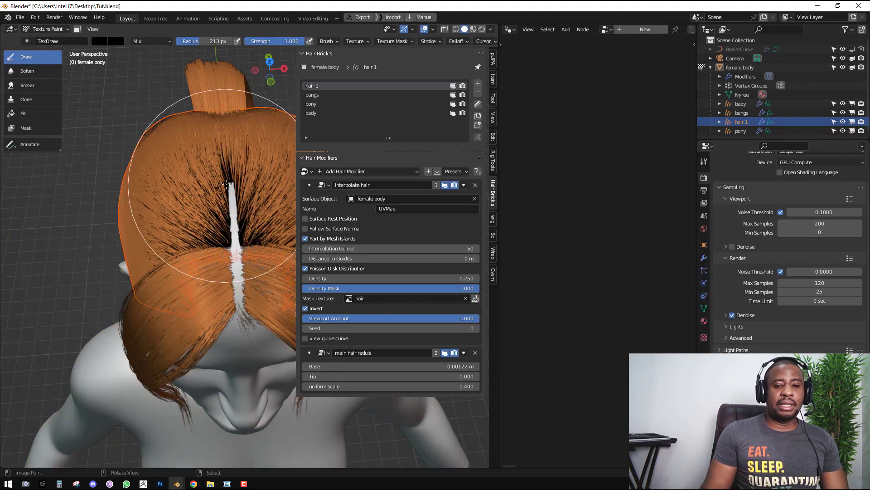
Try painting white on the hair 1 mask around the parting with a 57 px brush, and undo the stroke
{"action": "scroll", "coordinate": [232, 169], "scroll_direction": "down", "scroll_amount": 3}
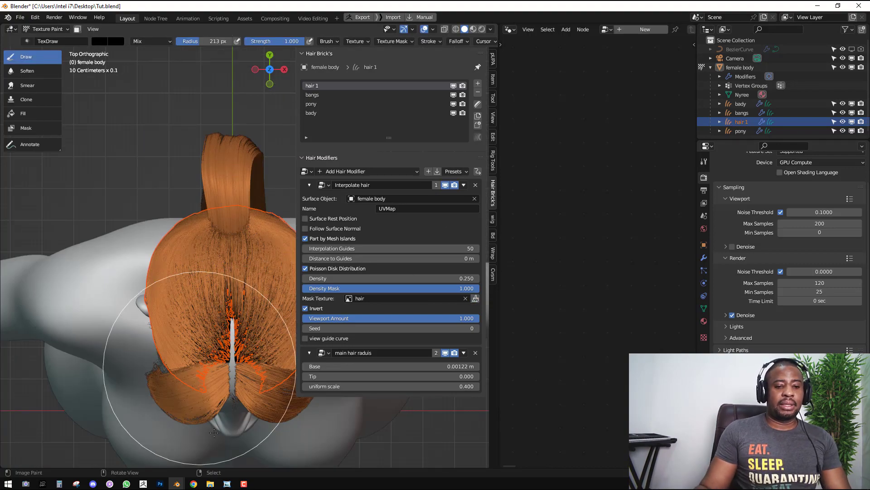
{"action": "scroll", "coordinate": [223, 394], "scroll_direction": "up", "scroll_amount": 4}
{"action": "mouse_move", "coordinate": [222, 394]}
{"action": "middle_mouse_down"}
{"action": "mouse_move", "coordinate": [193, 295]}
{"action": "mouse_move", "coordinate": [176, 302]}
{"action": "middle_mouse_up"}
{"action": "key", "text": "f"}
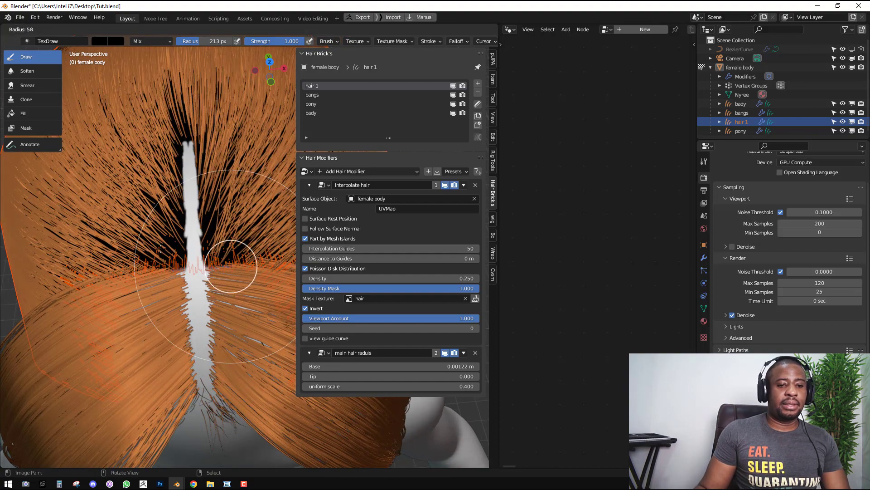
{"action": "left_click", "coordinate": [257, 266]}
{"action": "key", "text": "x"}
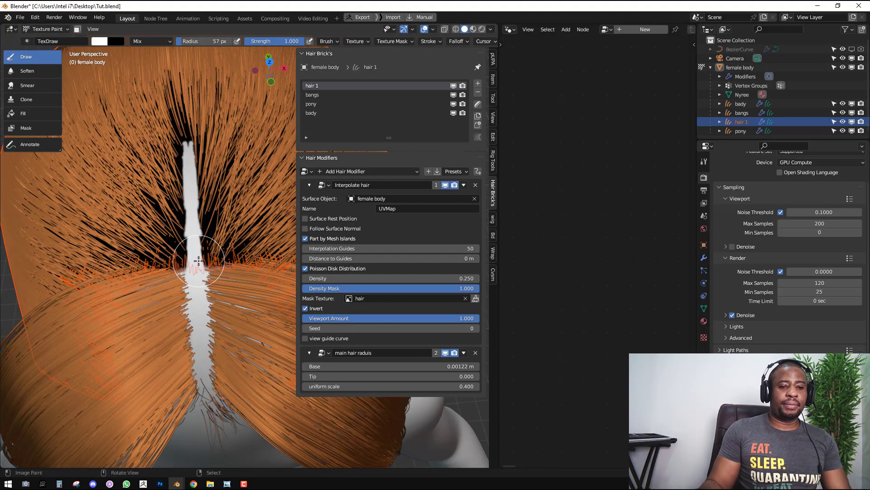
{"action": "left_click_drag", "start_coordinate": [199, 261], "coordinate": [204, 260]}
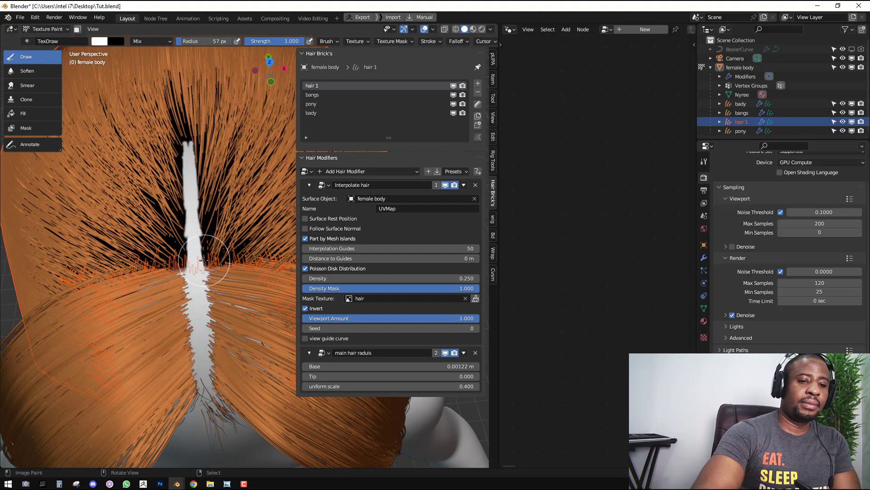
{"action": "left_click", "coordinate": [267, 193]}
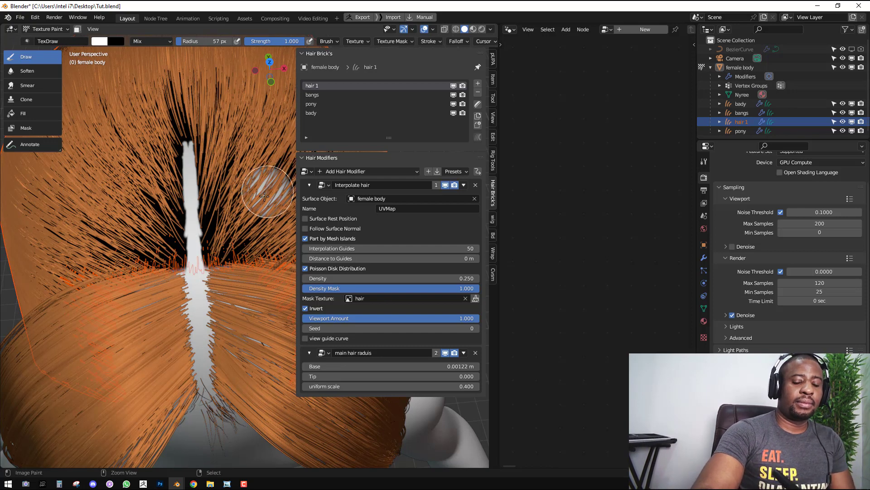
{"action": "key", "text": "ctrl+z"}
Paint black with a 7 px brush along both edges of the hair 1 mask's parting line to narrow it, in an enlarged viewport
{"action": "key", "text": "f"}
{"action": "left_click", "coordinate": [265, 193]}
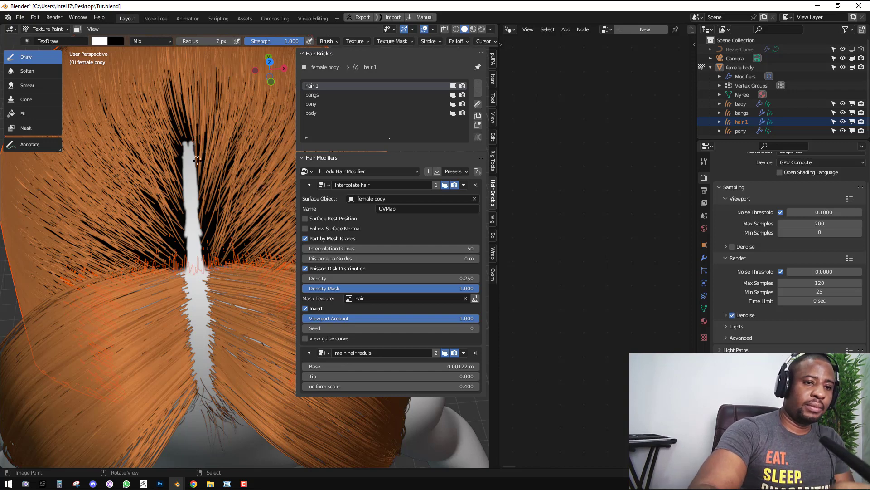
{"action": "key", "text": "x"}
{"action": "left_click_drag", "start_coordinate": [192, 138], "coordinate": [196, 161]}
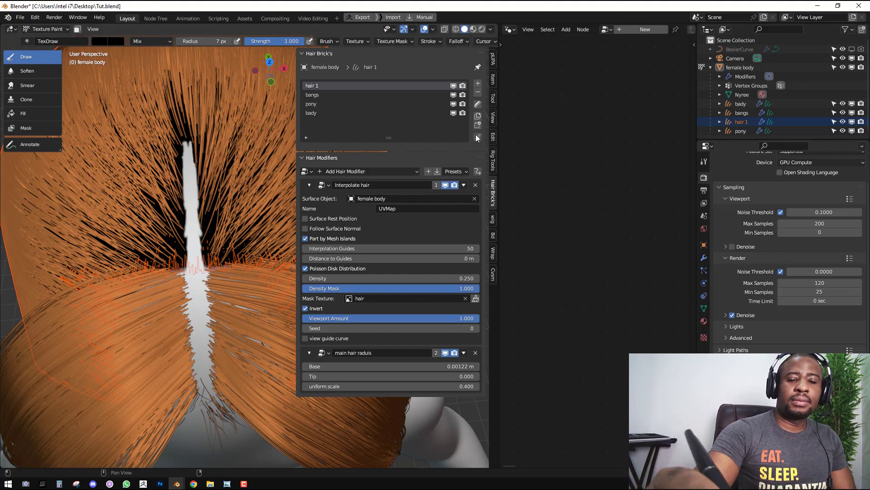
{"action": "key", "text": "ctrl+space"}
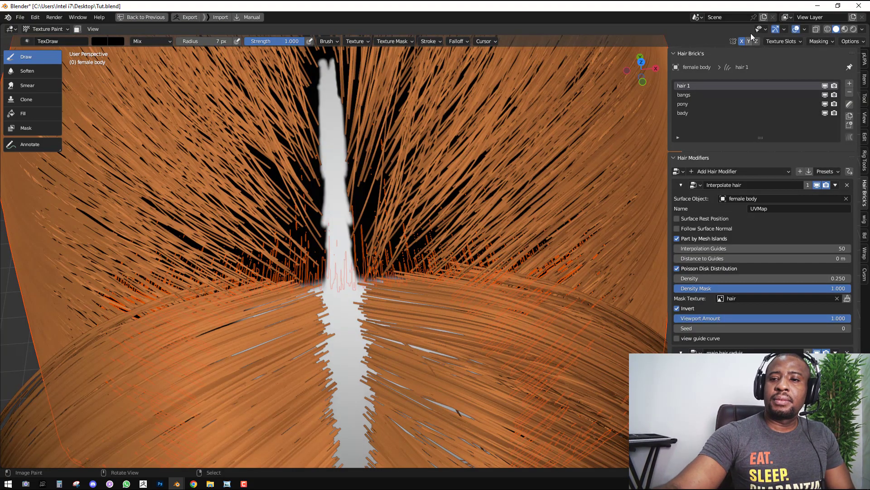
{"action": "left_click_drag", "start_coordinate": [333, 60], "coordinate": [346, 198]}
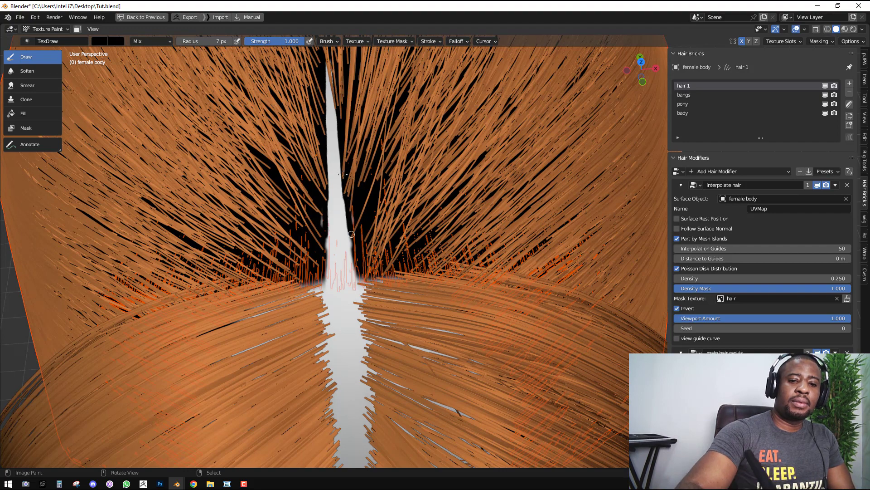
{"action": "left_click_drag", "start_coordinate": [351, 233], "coordinate": [349, 281]}
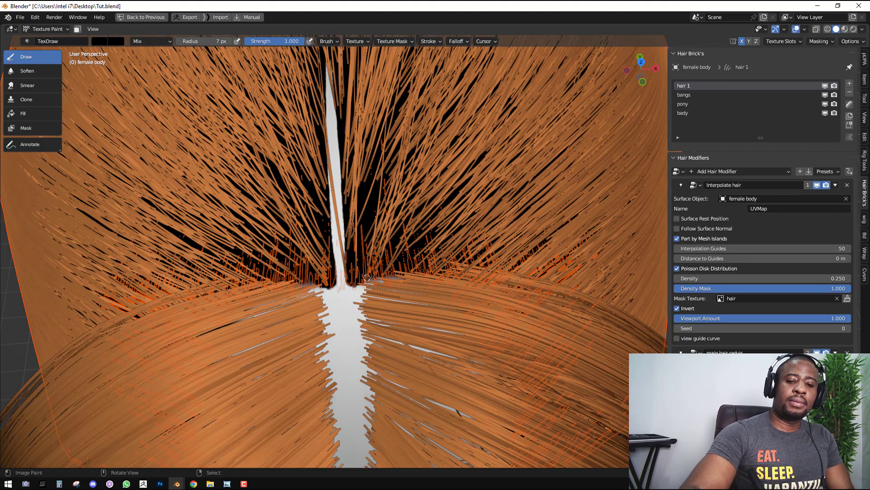
Save all painted images and return to Object Mode
{"action": "scroll", "coordinate": [369, 250], "scroll_direction": "down", "scroll_amount": 4}
{"action": "middle_click_drag", "start_coordinate": [379, 263], "coordinate": [383, 248]}
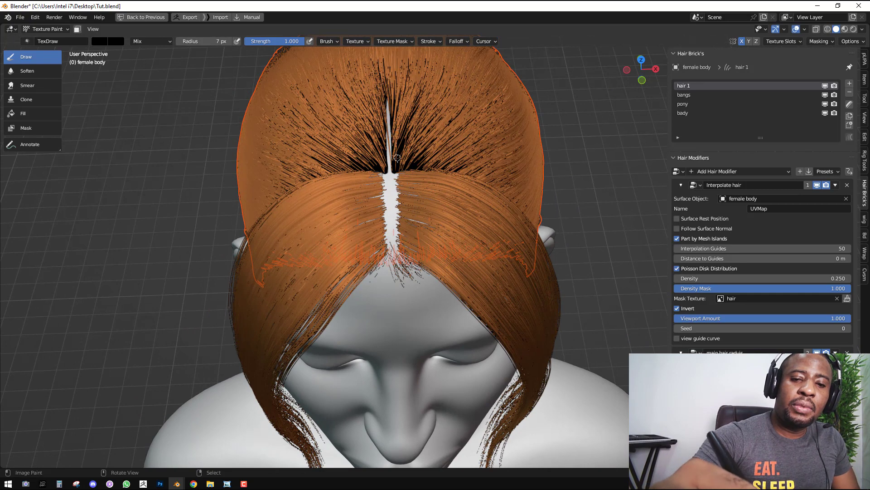
{"action": "key", "text": "q"}
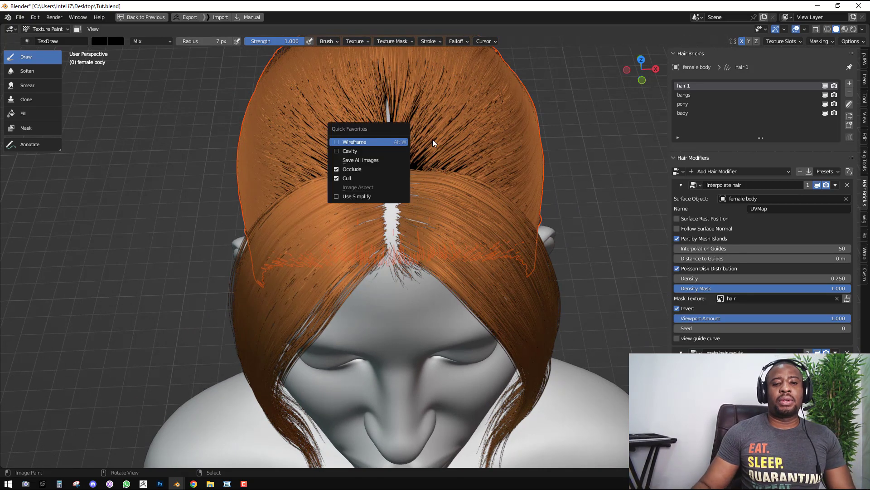
{"action": "left_click", "coordinate": [396, 160]}
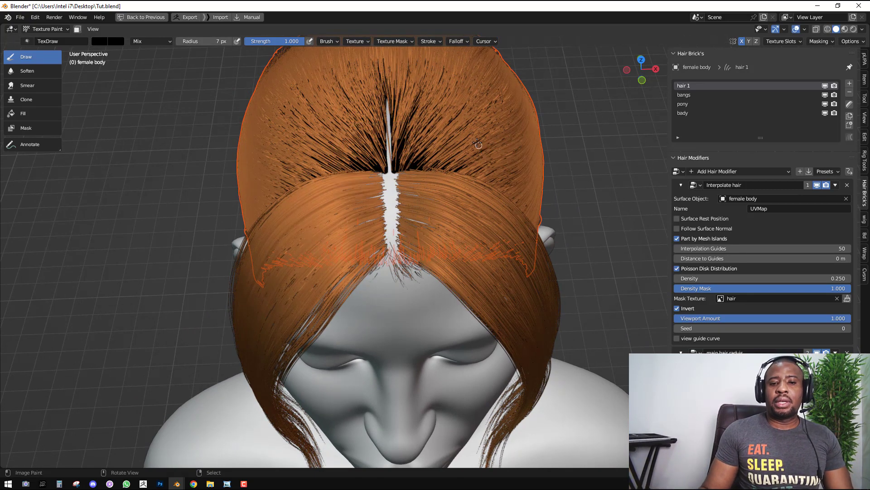
{"action": "key", "text": "ctrl+Tab"}
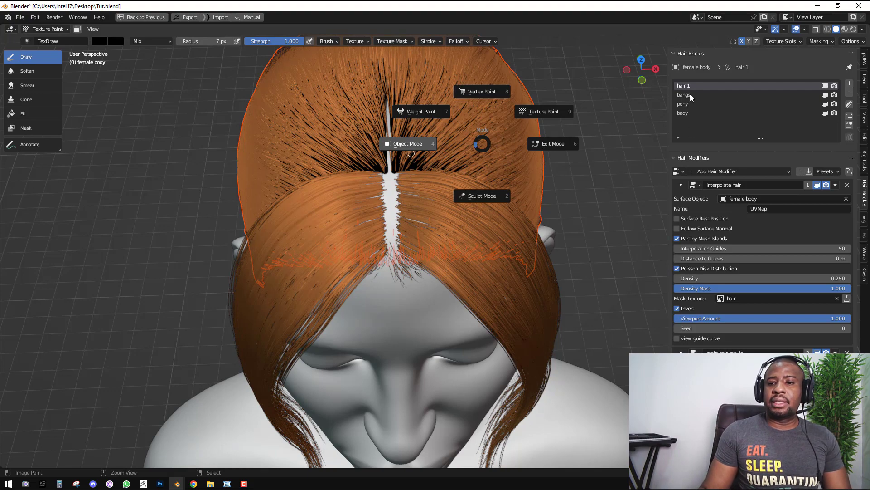
{"action": "left_click", "coordinate": [411, 154]}
Enter Sculpt Mode on the bangs with no curves selected, choose the Density brush and open its curve shape options
{"action": "left_click", "coordinate": [689, 95]}
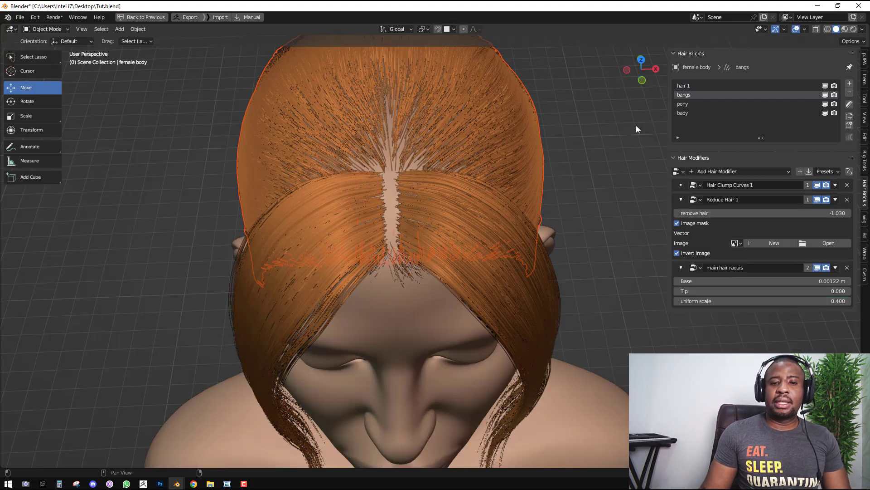
{"action": "middle_click_drag", "start_coordinate": [402, 251], "coordinate": [425, 237]}
{"action": "key", "text": "alt+a"}
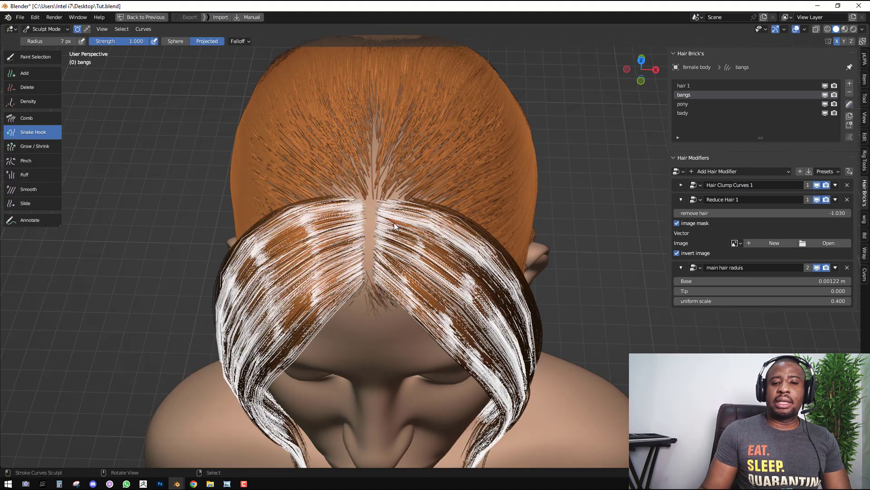
{"action": "key", "text": "shift+space"}
{"action": "left_click", "coordinate": [361, 201]}
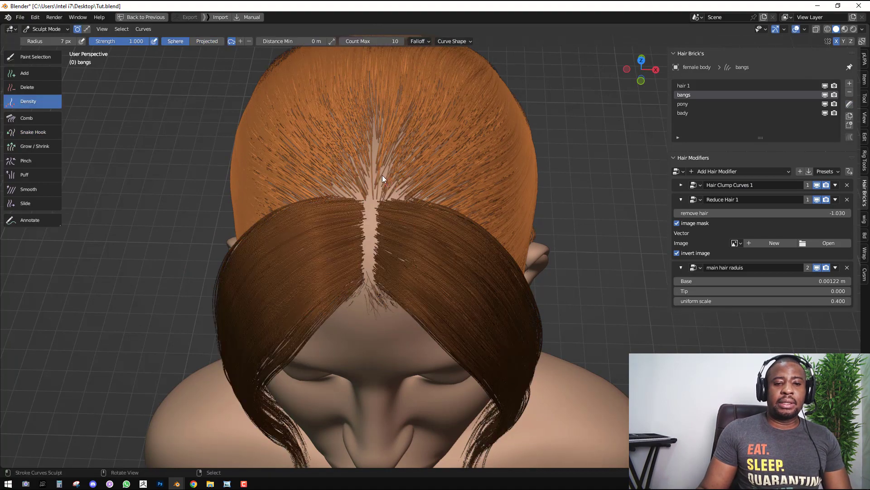
{"action": "left_click", "coordinate": [445, 40]}
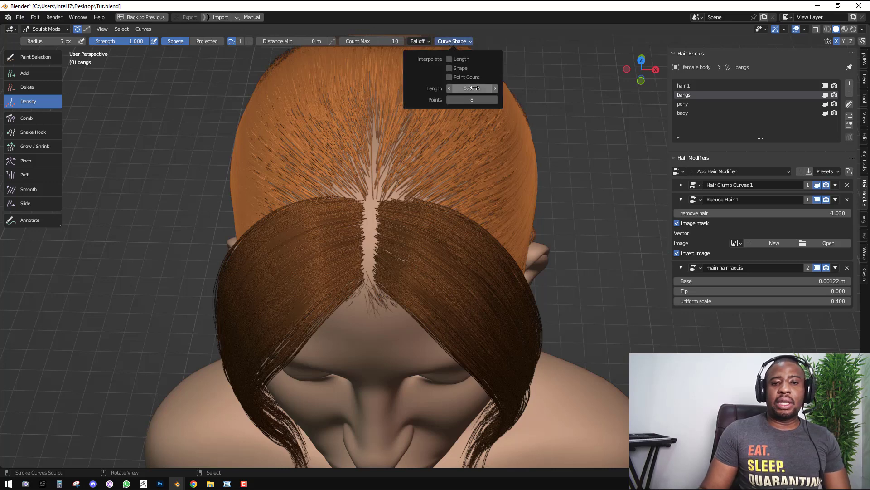
{"action": "scroll", "coordinate": [396, 221], "scroll_direction": "up", "scroll_amount": 3}
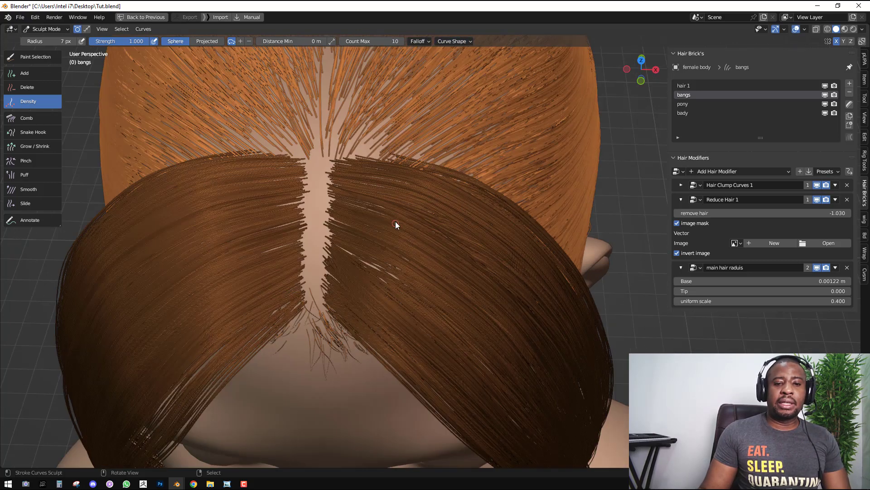
Add strands along the bangs' centre parting with a 14 px Density brush, redoing the first stroke, and return to Object Mode
{"action": "key", "text": "f"}
{"action": "left_click", "coordinate": [330, 161]}
{"action": "left_click_drag", "start_coordinate": [328, 161], "coordinate": [328, 177]}
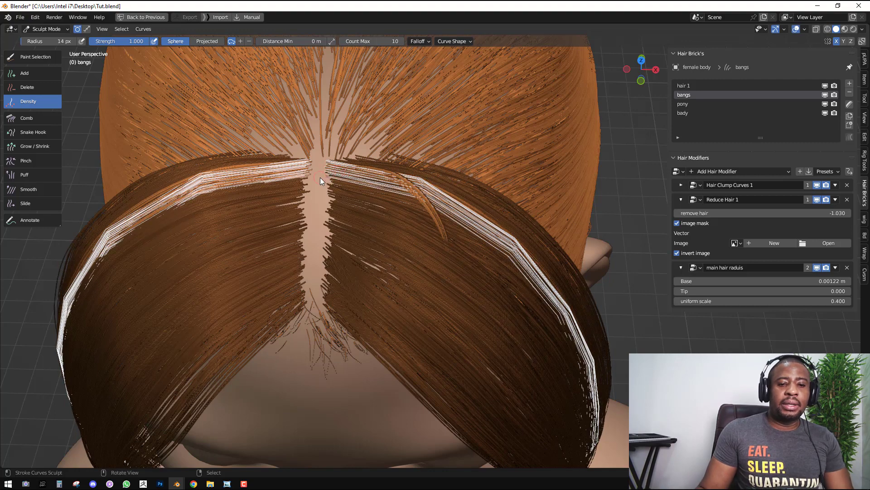
{"action": "key", "text": "ctrl+z"}
{"action": "left_click_drag", "start_coordinate": [325, 165], "coordinate": [323, 310]}
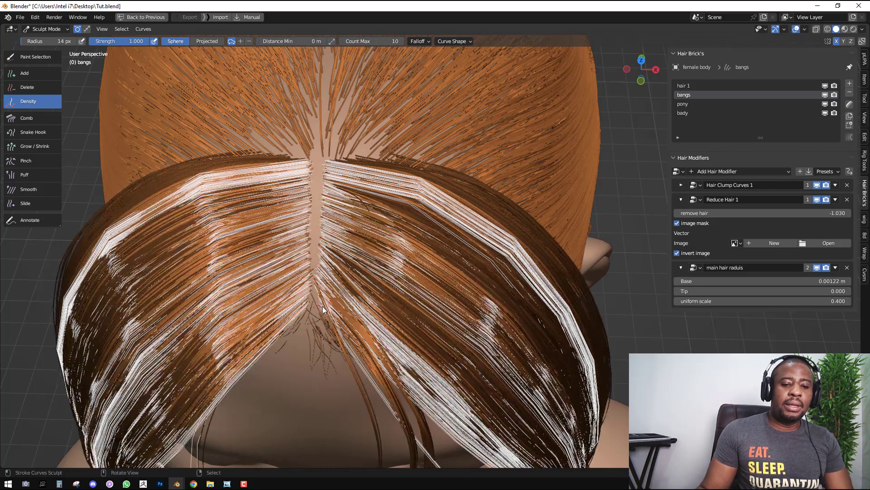
{"action": "scroll", "coordinate": [333, 287], "scroll_direction": "down", "scroll_amount": 6}
{"action": "middle_click_drag", "start_coordinate": [431, 255], "coordinate": [445, 216]}
{"action": "scroll", "coordinate": [445, 217], "scroll_direction": "up", "scroll_amount": 1}
{"action": "key", "text": "ctrl+Tab"}
{"action": "left_click", "coordinate": [362, 220]}
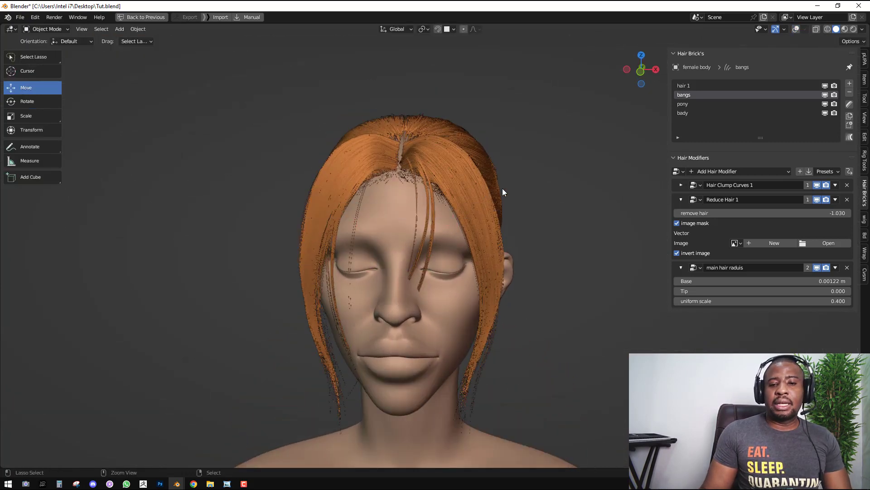
Move the bangs' Hair Clump Curves 1 modifier down below Reduce Hair 1
{"action": "scroll", "coordinate": [508, 189], "scroll_direction": "up", "scroll_amount": 2}
{"action": "left_click", "coordinate": [680, 199]}
{"action": "left_click", "coordinate": [680, 185]}
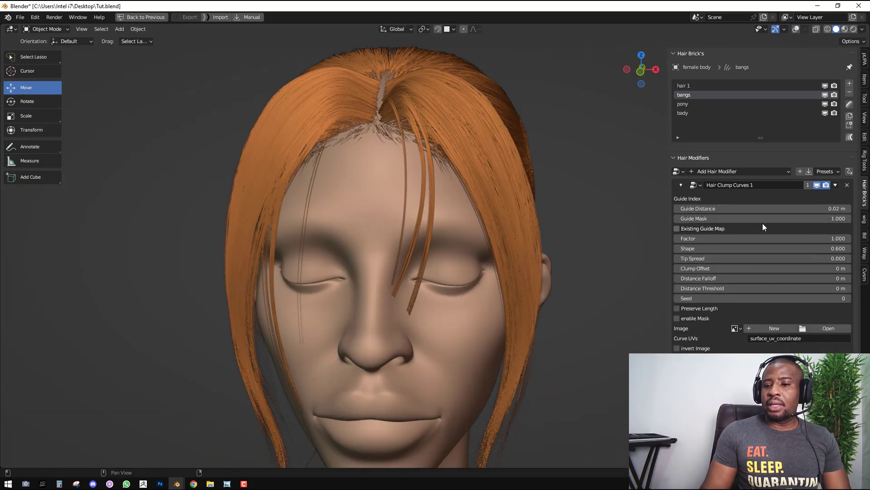
{"action": "left_click", "coordinate": [681, 185]}
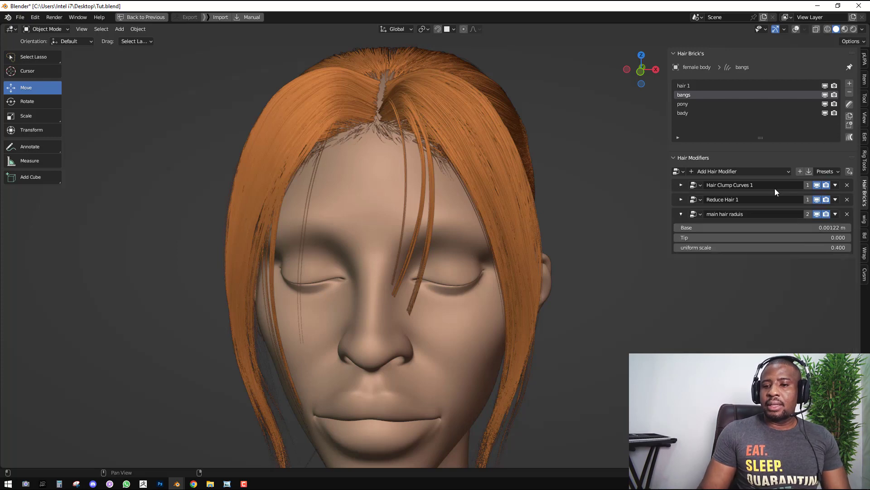
{"action": "left_click", "coordinate": [836, 185]}
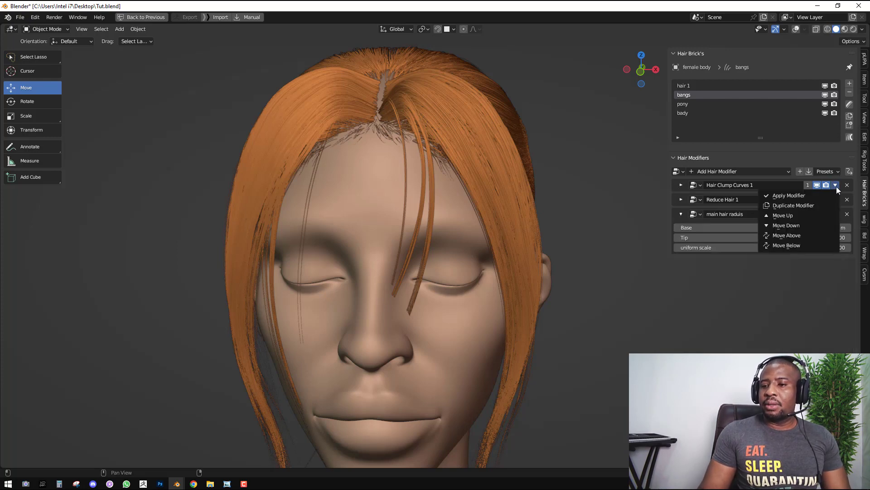
{"action": "left_click", "coordinate": [806, 227]}
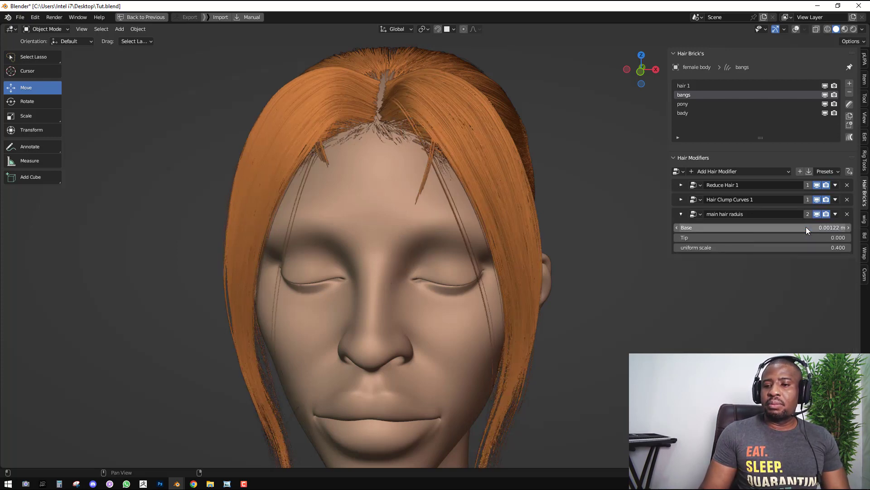
Try guide distances of 0.025 m, 0.017 m and 0 m for the bangs' clump modifier, and disable it in the viewport
{"action": "left_click", "coordinate": [681, 200]}
{"action": "left_click", "coordinate": [708, 223]}
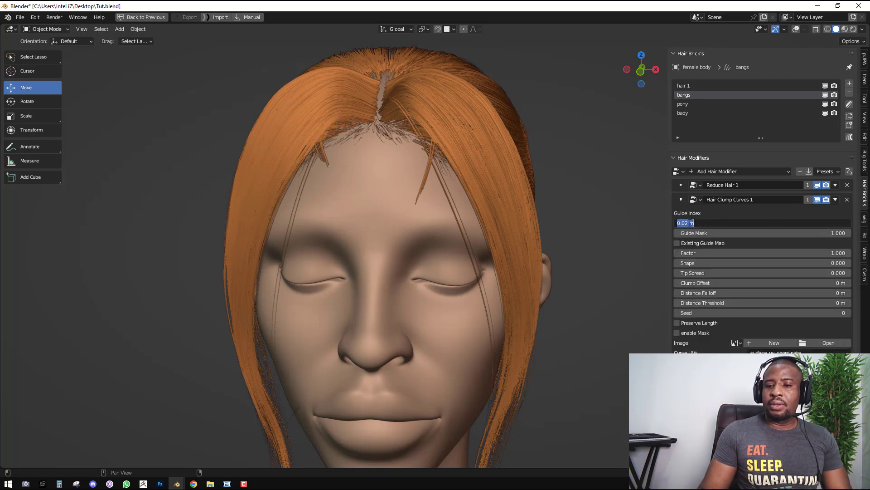
{"action": "key", "text": "Return"}
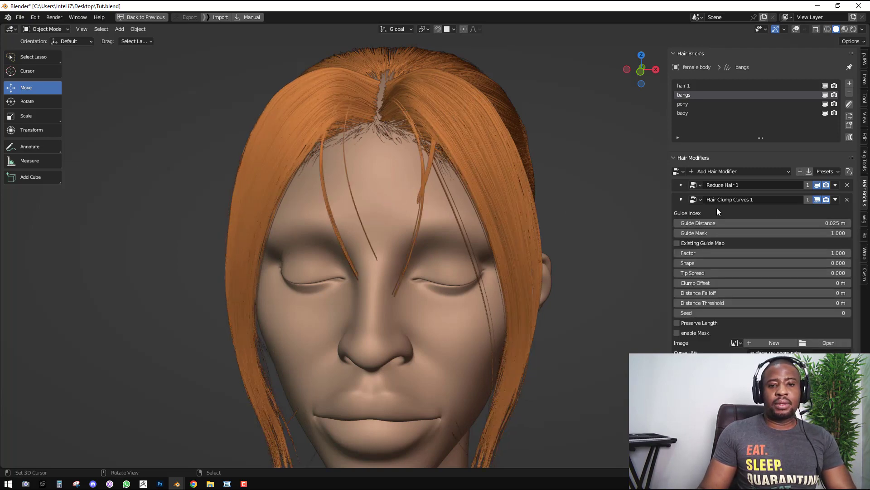
{"action": "left_click", "coordinate": [707, 222]}
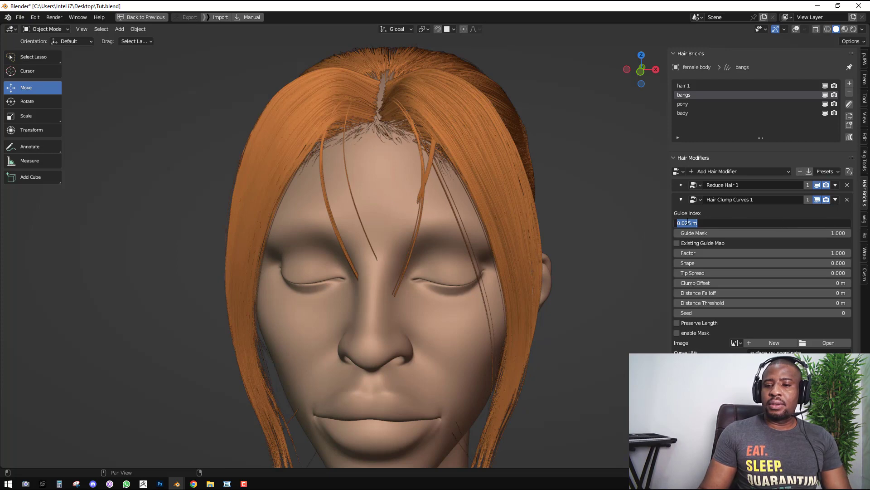
{"action": "key", "text": "Return"}
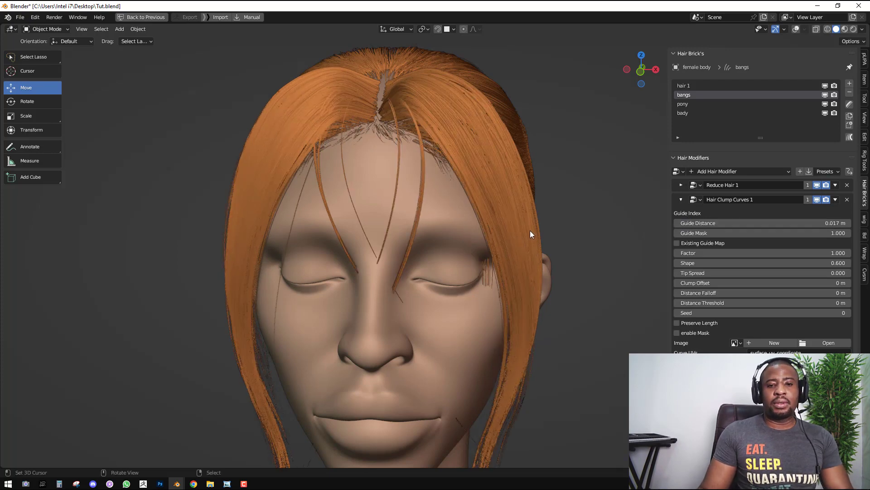
{"action": "left_click_drag", "start_coordinate": [784, 223], "coordinate": [743, 222]}
{"action": "left_click", "coordinate": [817, 199]}
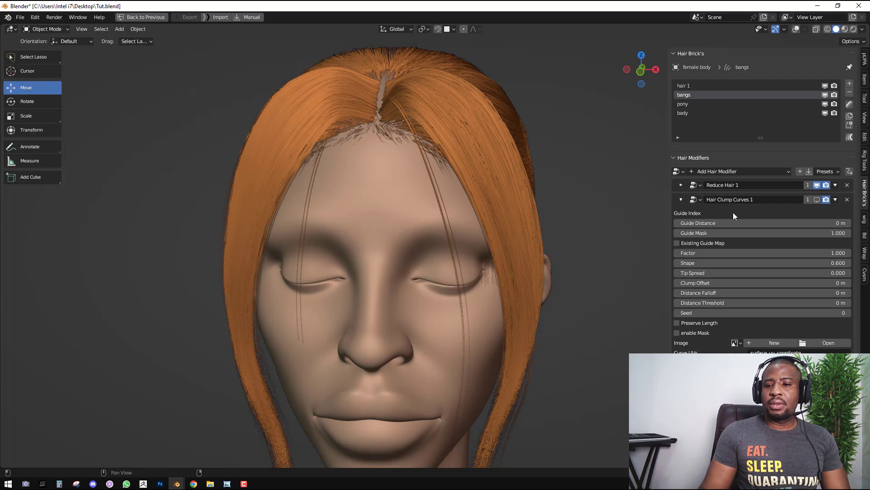
Enter Edit Mode on the bangs, circle-select the stray strands hanging over the forehead, extend to the linked curves and delete them
{"action": "mouse_move", "coordinate": [400, 246]}
{"action": "middle_mouse_down"}
{"action": "mouse_move", "coordinate": [389, 249]}
{"action": "mouse_move", "coordinate": [394, 241]}
{"action": "middle_mouse_up"}
{"action": "key", "text": "Tab"}
{"action": "key", "text": "alt+shift+z"}
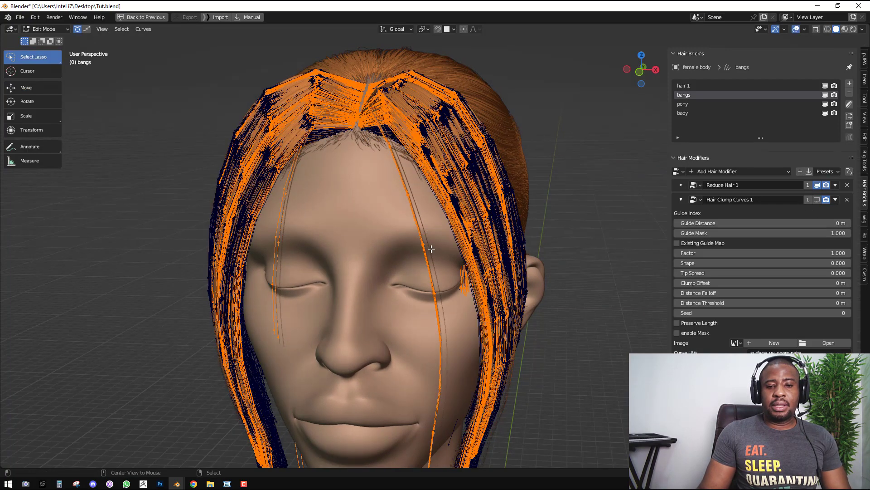
{"action": "key", "text": "alt+a"}
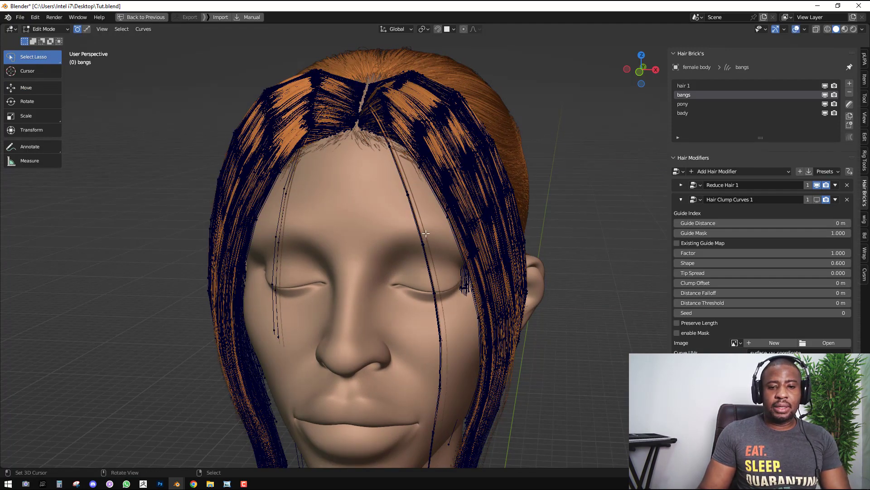
{"action": "key", "text": "c"}
{"action": "left_click_drag", "start_coordinate": [423, 248], "coordinate": [411, 202]}
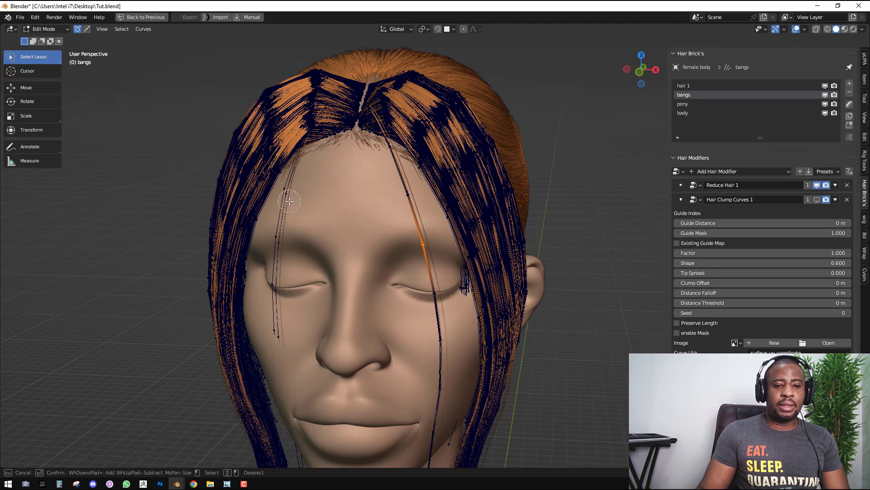
{"action": "key", "text": "shift+z"}
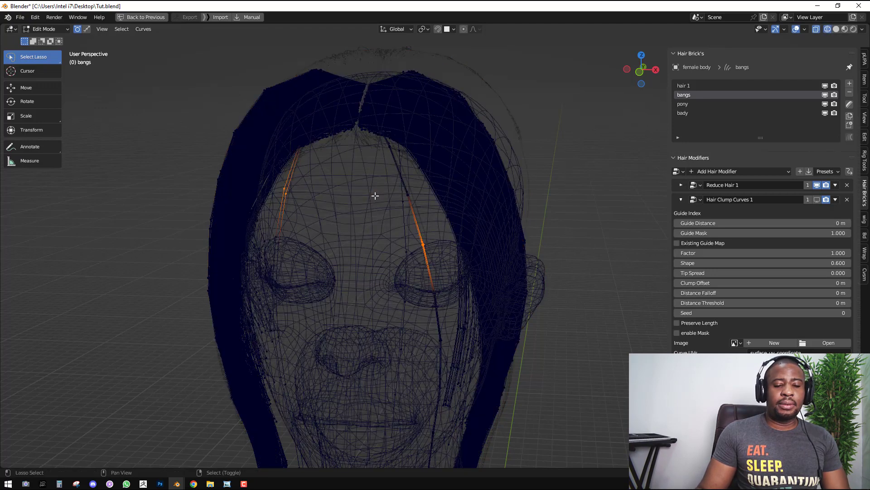
{"action": "key", "text": "shift+z"}
{"action": "key", "text": "alt+a"}
{"action": "key", "text": "ctrl+z"}
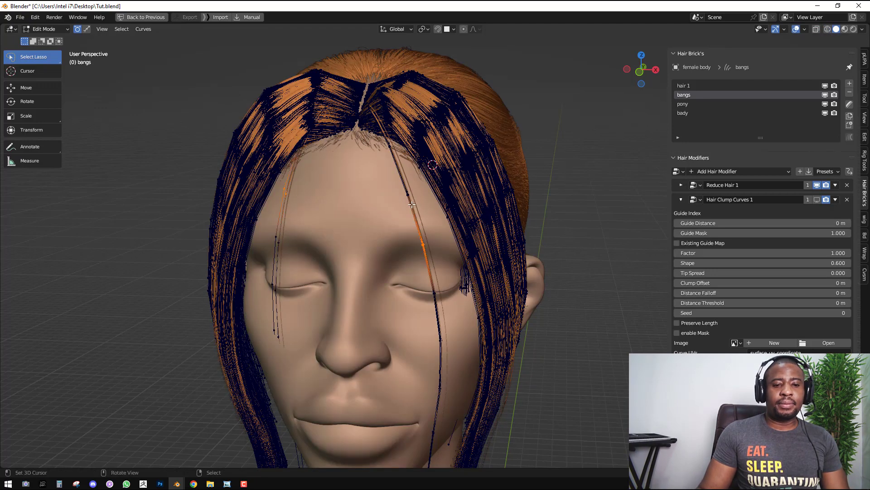
{"action": "key", "text": "q"}
{"action": "left_click", "coordinate": [403, 209]}
{"action": "key", "text": "x"}
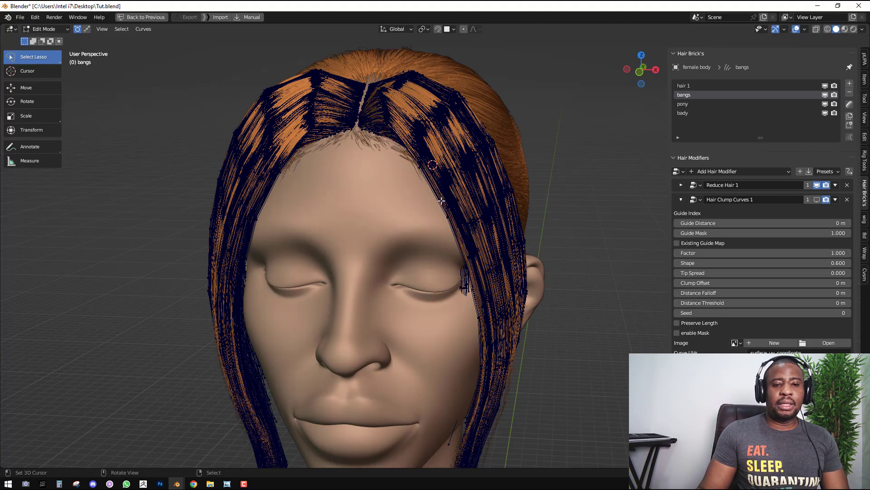
Delete the stray short bangs strands beside the outer eye corner, including their linked points, and return to Object Mode
{"action": "scroll", "coordinate": [450, 218], "scroll_direction": "up", "scroll_amount": 3}
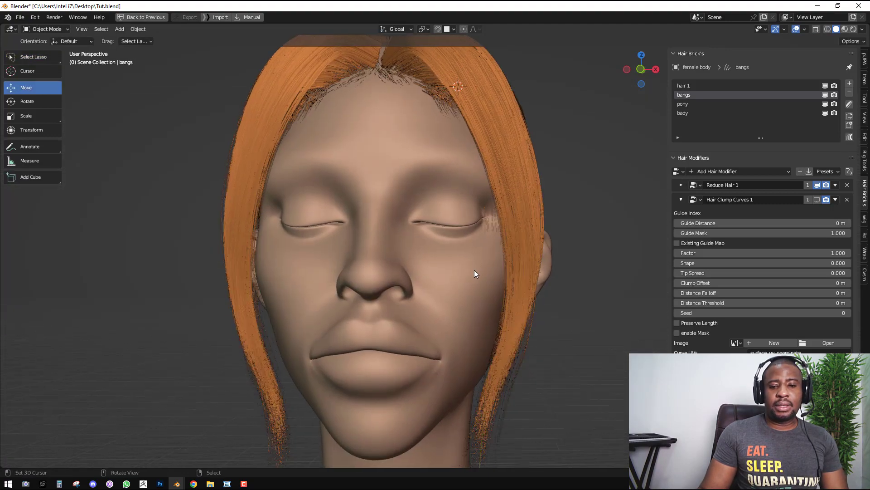
{"action": "key", "text": "c"}
{"action": "mouse_move", "coordinate": [494, 223]}
{"action": "left_mouse_down"}
{"action": "mouse_move", "coordinate": [504, 206]}
{"action": "mouse_move", "coordinate": [503, 229]}
{"action": "left_mouse_up"}
{"action": "right_click", "coordinate": [503, 230]}
{"action": "key", "text": "x"}
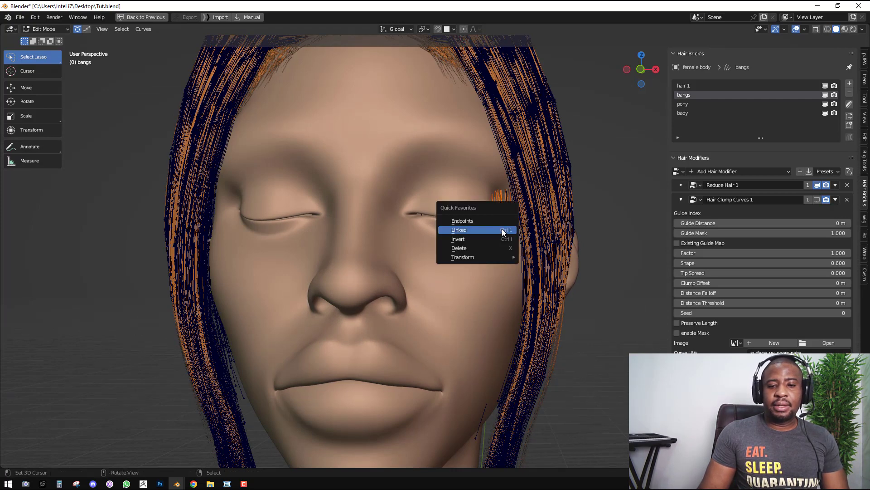
{"action": "left_click", "coordinate": [501, 230]}
{"action": "key", "text": "x"}
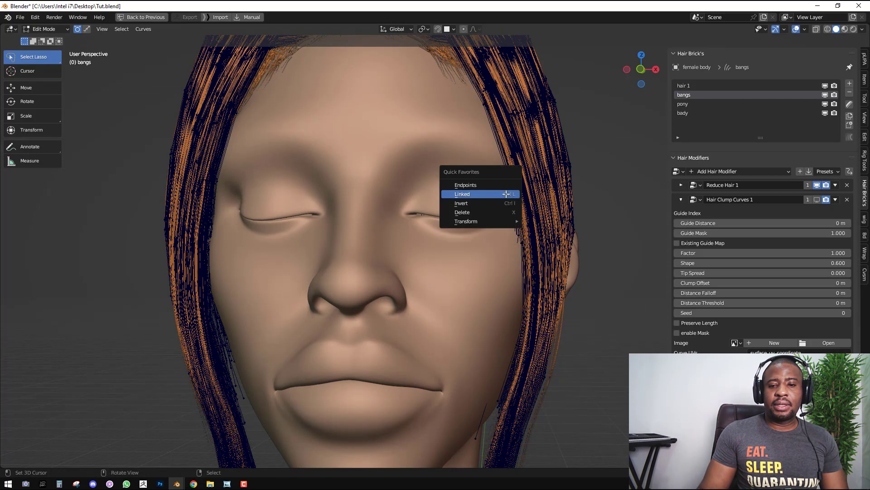
{"action": "left_click", "coordinate": [506, 193]}
{"action": "scroll", "coordinate": [420, 248], "scroll_direction": "down", "scroll_amount": 4}
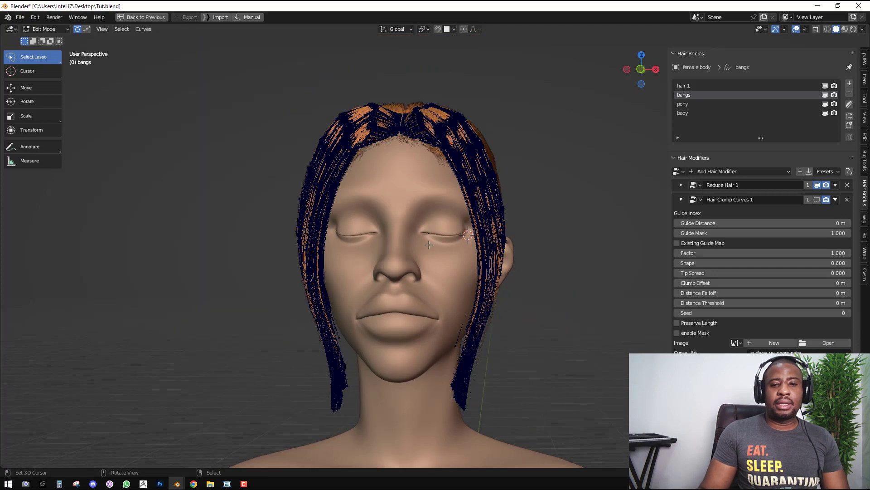
{"action": "key", "text": "ctrl+Tab"}
{"action": "left_click", "coordinate": [455, 211]}
{"action": "scroll", "coordinate": [449, 204], "scroll_direction": "up", "scroll_amount": 2}
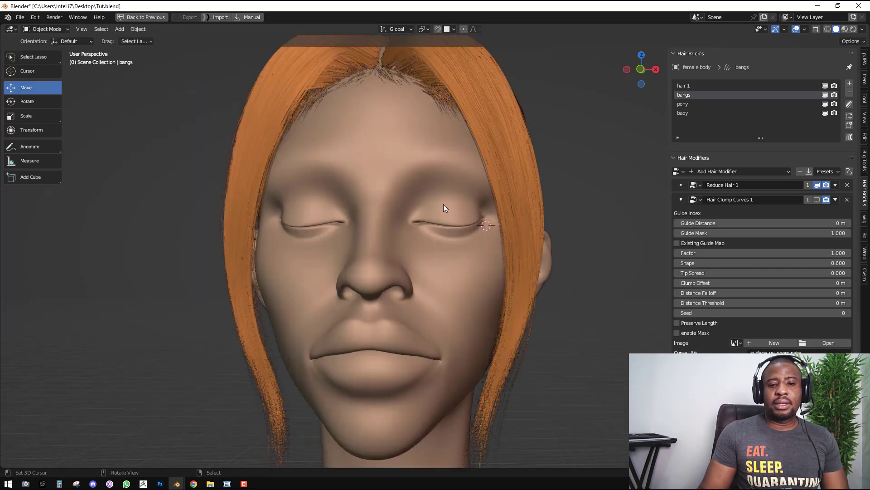
Re-enable the bangs' Hair Clump Curves 1 modifier in the viewport and set its guide distance to 0.02 m
{"action": "left_click", "coordinate": [818, 199]}
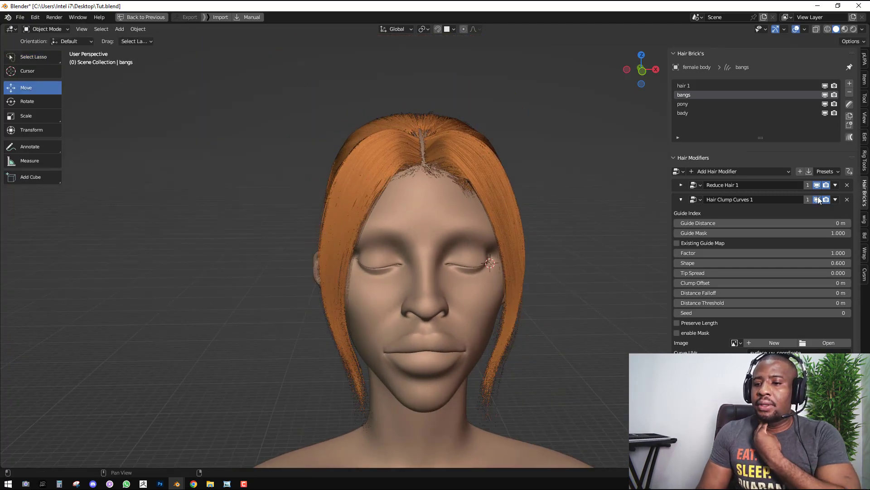
{"action": "middle_click_drag", "start_coordinate": [542, 254], "coordinate": [501, 244]}
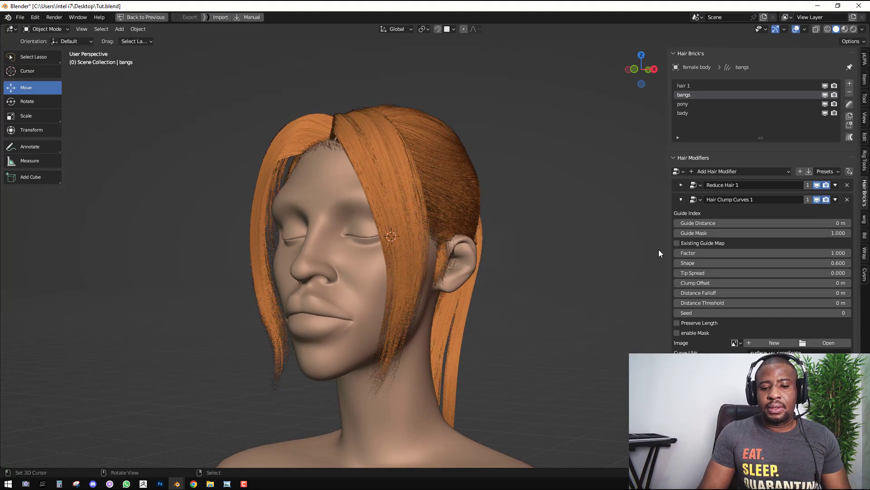
{"action": "left_click", "coordinate": [817, 221]}
{"action": "key", "text": "BackSpace"}
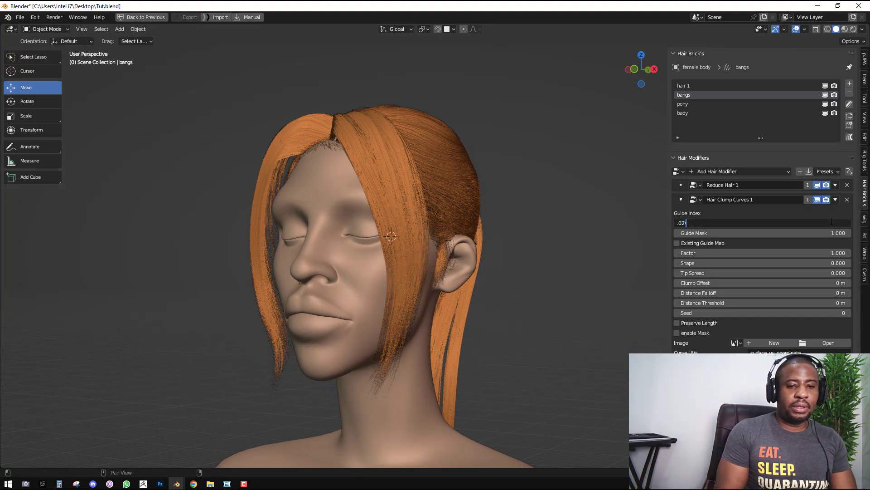
{"action": "type", "text": ".02"}
{"action": "key", "text": "Return"}
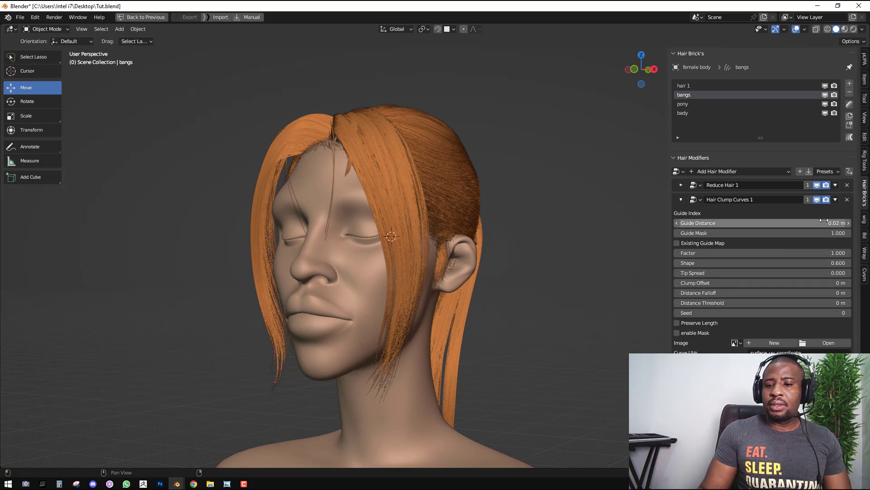
Try guide distances of 0 m and 0.01 m for the bangs' clumping, and settle on 0.007 m
{"action": "left_click_drag", "start_coordinate": [824, 221], "coordinate": [733, 221]}
{"action": "left_click", "coordinate": [758, 222]}
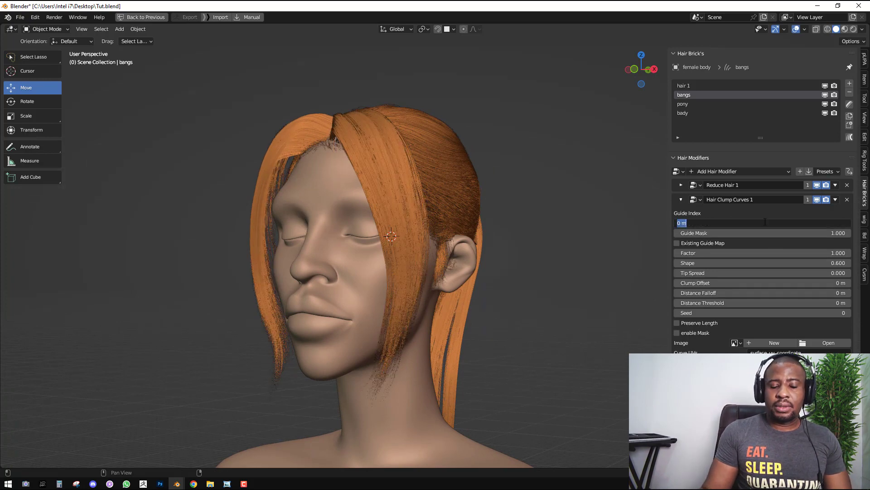
{"action": "type", "text": ".01"}
{"action": "key", "text": "Return"}
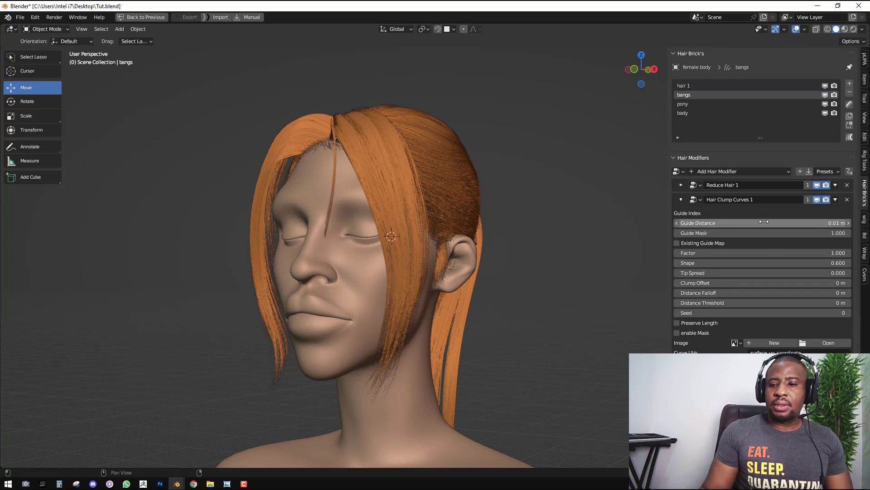
{"action": "left_click", "coordinate": [764, 221]}
{"action": "key", "text": "End"}
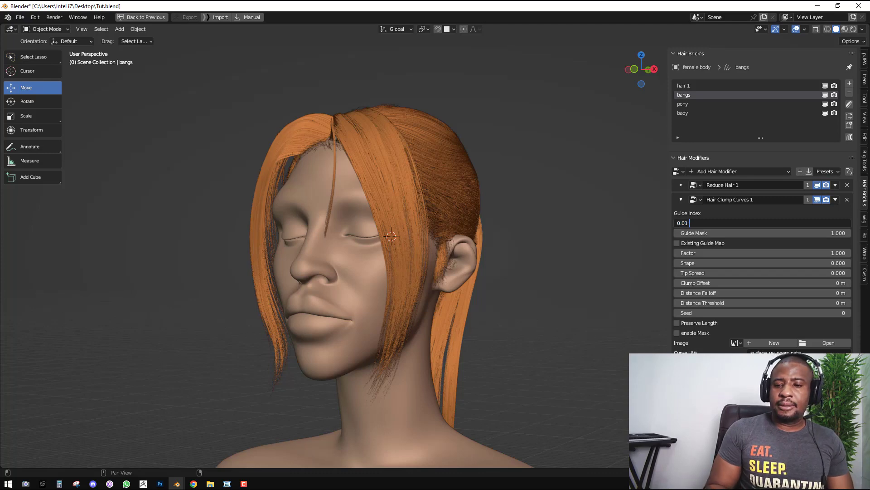
{"action": "key", "text": "Return"}
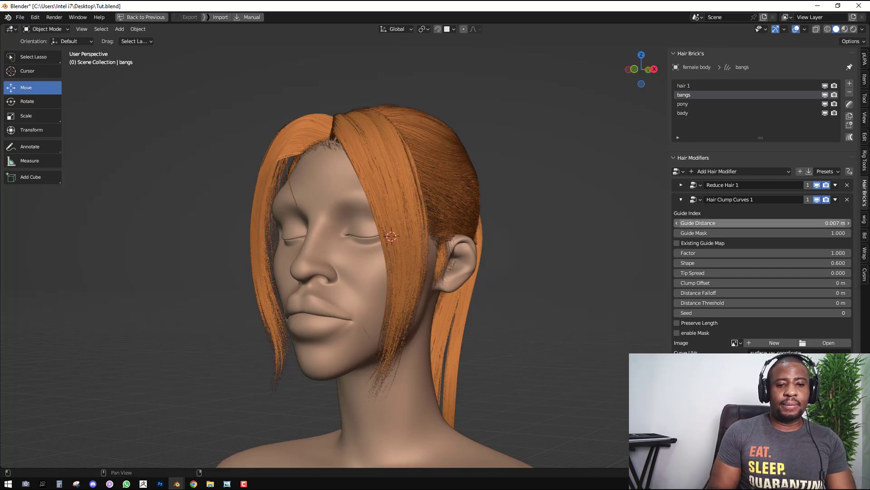
Try a clump Shape of 0.970 on the bangs and settle on 0.100, checking from the front and side
{"action": "middle_click_drag", "start_coordinate": [380, 223], "coordinate": [376, 239]}
{"action": "scroll", "coordinate": [396, 194], "scroll_direction": "up", "scroll_amount": 2}
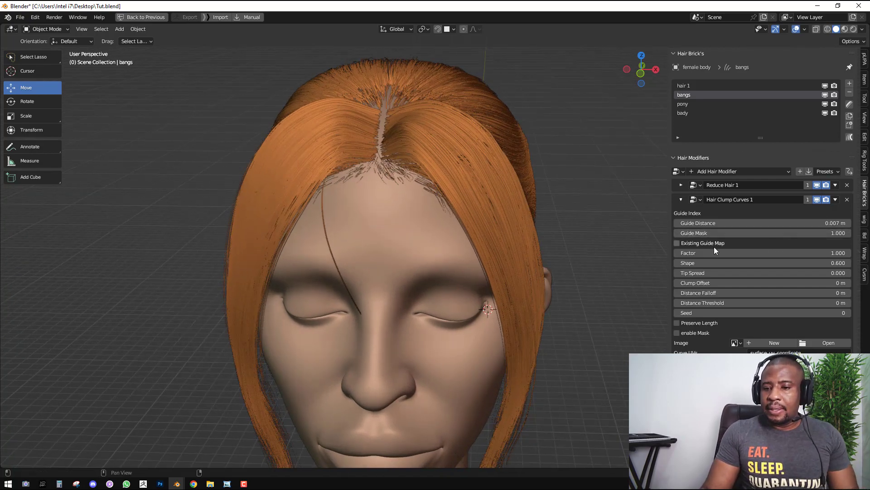
{"action": "left_click_drag", "start_coordinate": [736, 263], "coordinate": [779, 263]}
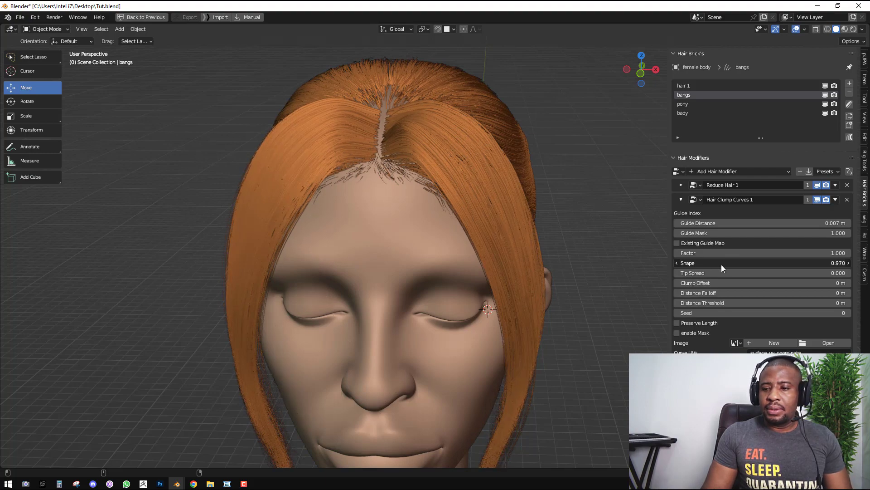
{"action": "scroll", "coordinate": [402, 301], "scroll_direction": "down", "scroll_amount": 3}
{"action": "middle_click_drag", "start_coordinate": [402, 301], "coordinate": [364, 273]}
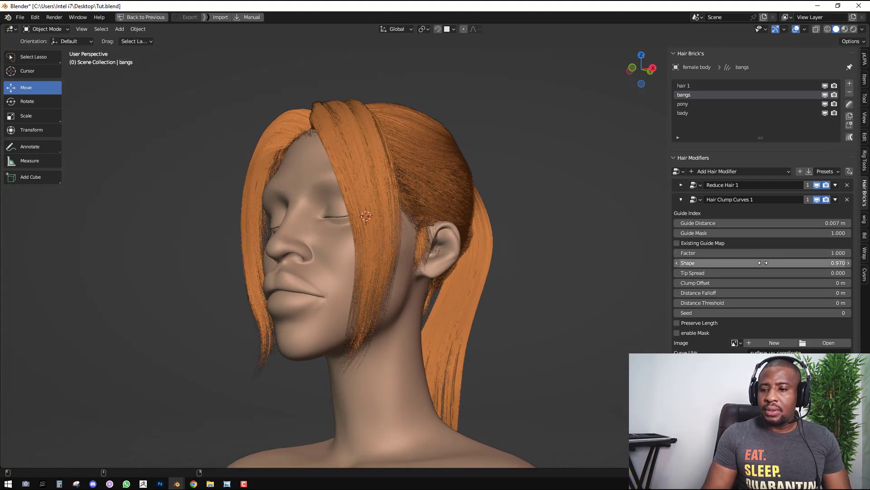
{"action": "left_click_drag", "start_coordinate": [763, 263], "coordinate": [666, 263]}
{"action": "middle_click_drag", "start_coordinate": [358, 196], "coordinate": [434, 191]}
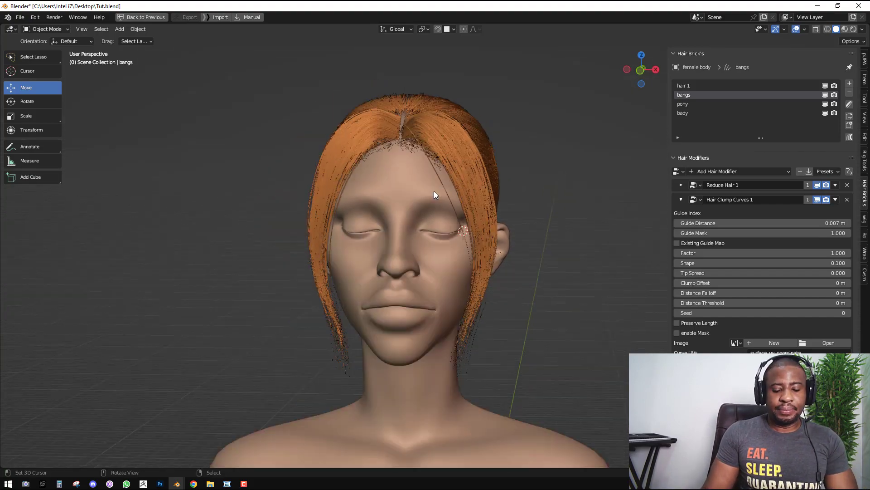
Render the hairstyle from the camera view into render Slot 2, keeping the previous render in Slot 1
{"action": "key", "text": "KP_0"}
{"action": "key", "text": "F12"}
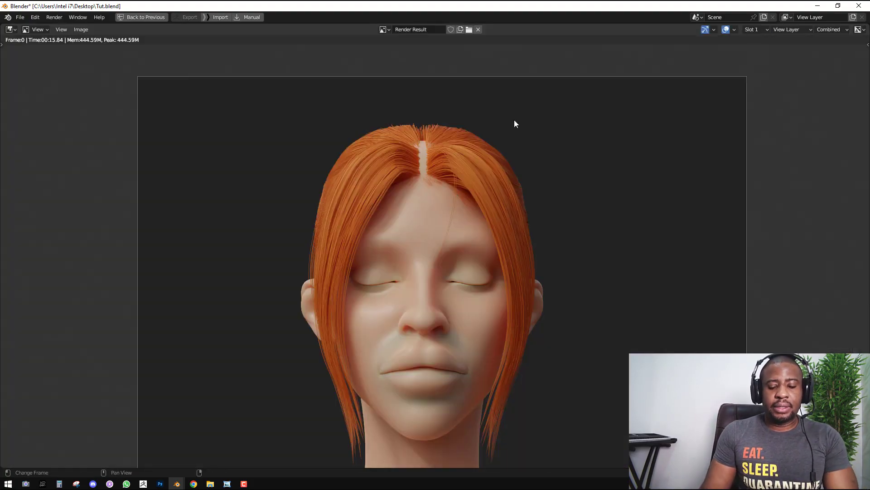
{"action": "left_click", "coordinate": [757, 31]}
{"action": "left_click", "coordinate": [753, 46]}
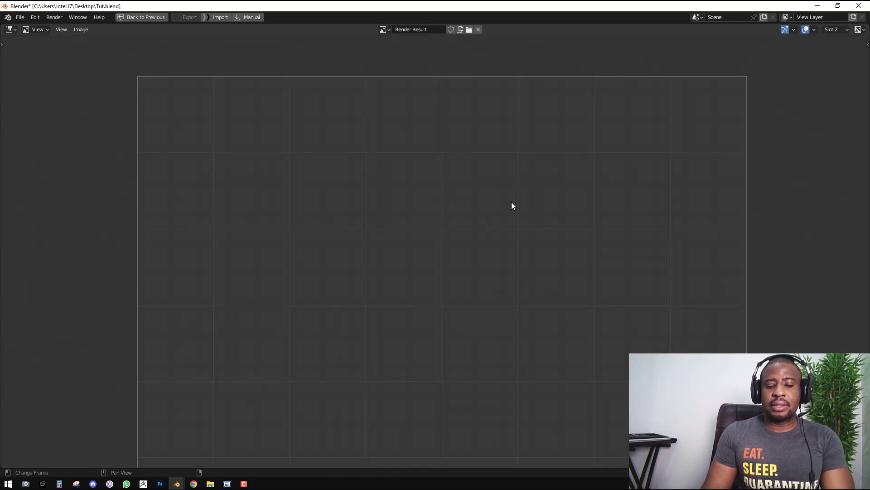
{"action": "key", "text": "F12"}
Compare the Slot 1 and Slot 2 renders around the parting and bangs, and close the render view
{"action": "key", "text": "1"}
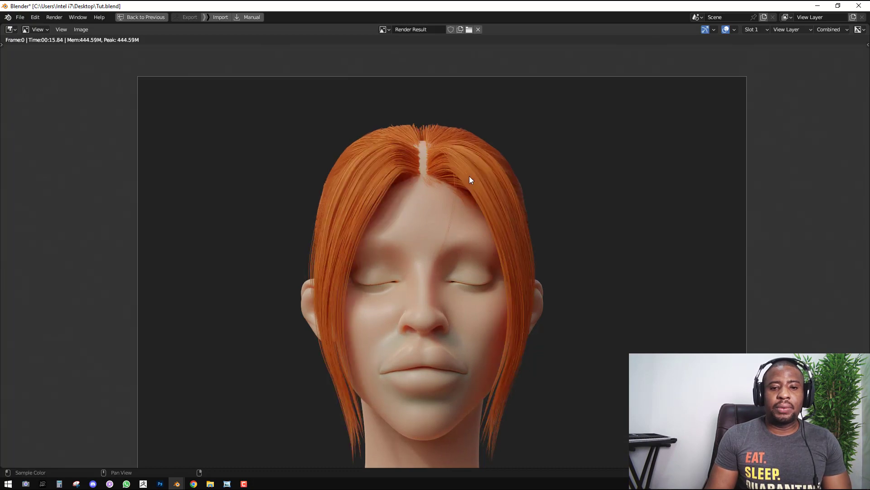
{"action": "scroll", "coordinate": [469, 175], "scroll_direction": "up", "scroll_amount": 3}
{"action": "middle_click_drag", "start_coordinate": [432, 162], "coordinate": [427, 166]}
{"action": "key", "text": "2"}
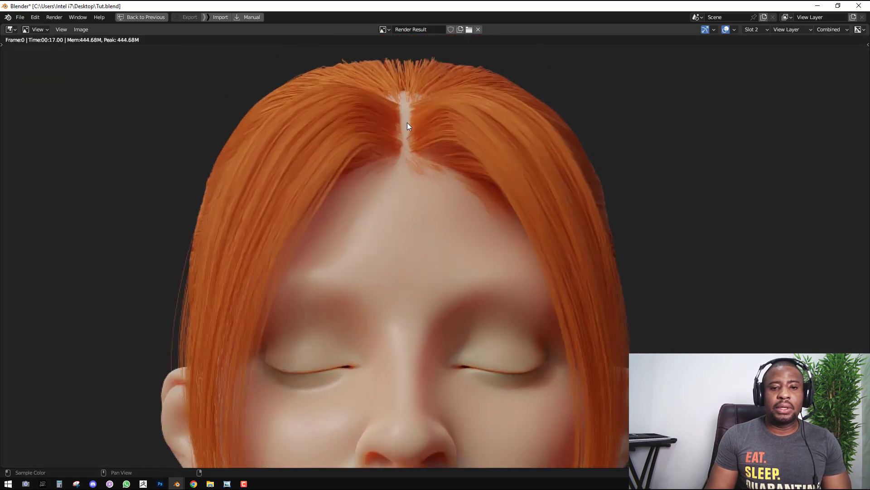
{"action": "middle_click_drag", "start_coordinate": [412, 114], "coordinate": [409, 156]}
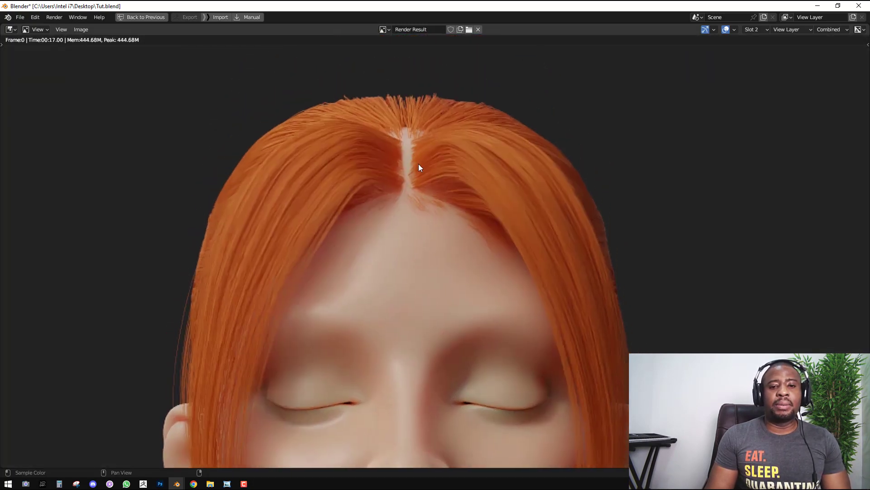
{"action": "scroll", "coordinate": [436, 197], "scroll_direction": "down", "scroll_amount": 6}
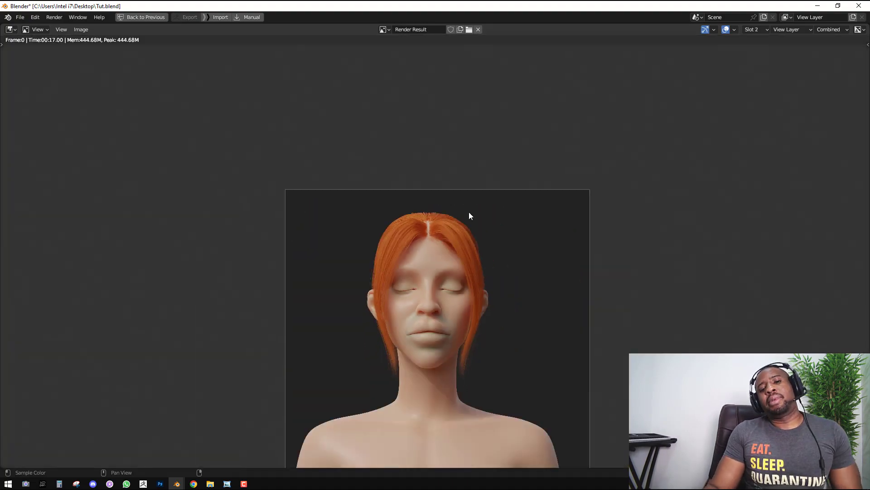
{"action": "scroll", "coordinate": [455, 240], "scroll_direction": "up", "scroll_amount": 3}
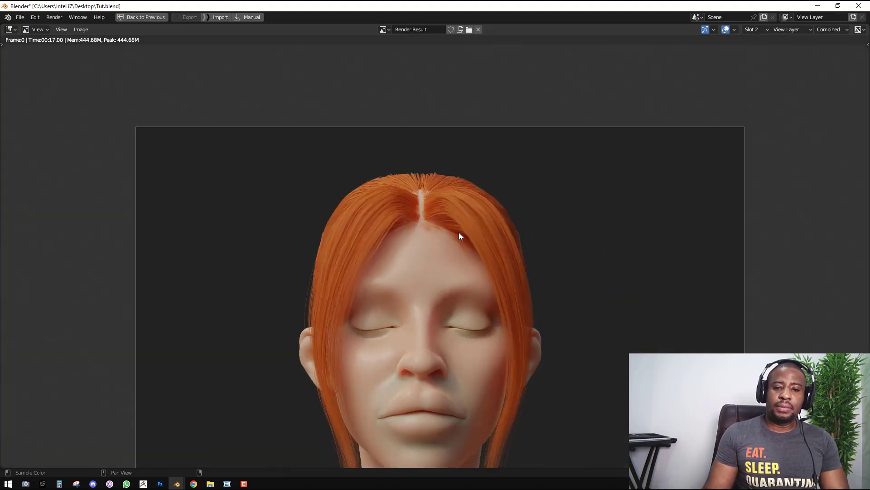
{"action": "key", "text": "Escape"}
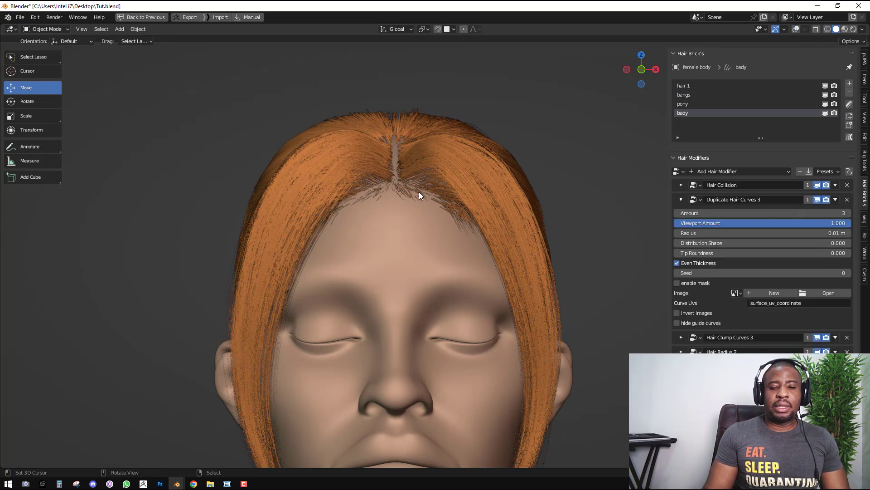
Enter Sculpt Mode on the bady curves and lengthen the short hairline strands with a 64 px Grow / Shrink brush
{"action": "key", "text": "alt+shift+z"}
{"action": "key", "text": "alt+shift+z"}
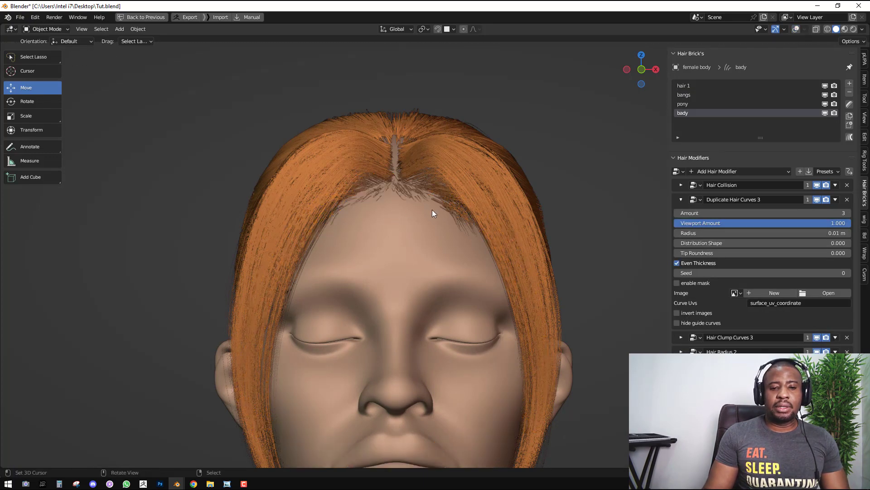
{"action": "key", "text": "ctrl+Tab"}
{"action": "left_click", "coordinate": [434, 268]}
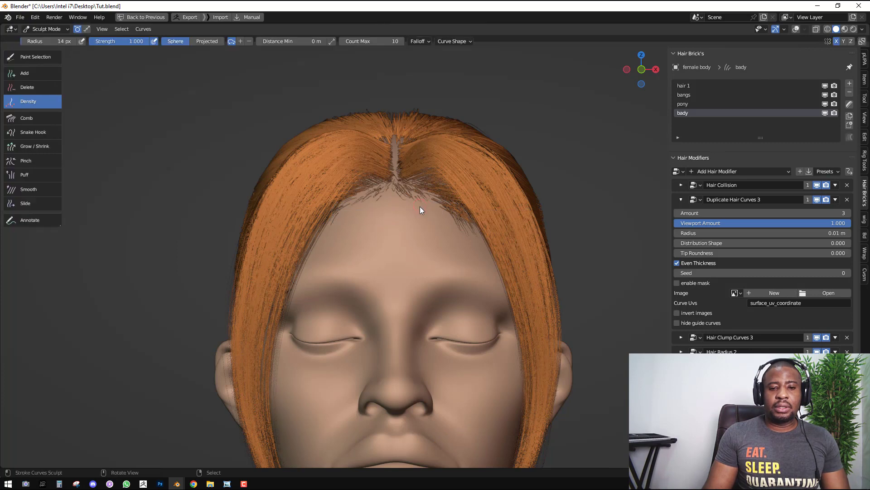
{"action": "key", "text": "shift+space"}
{"action": "left_click", "coordinate": [394, 236]}
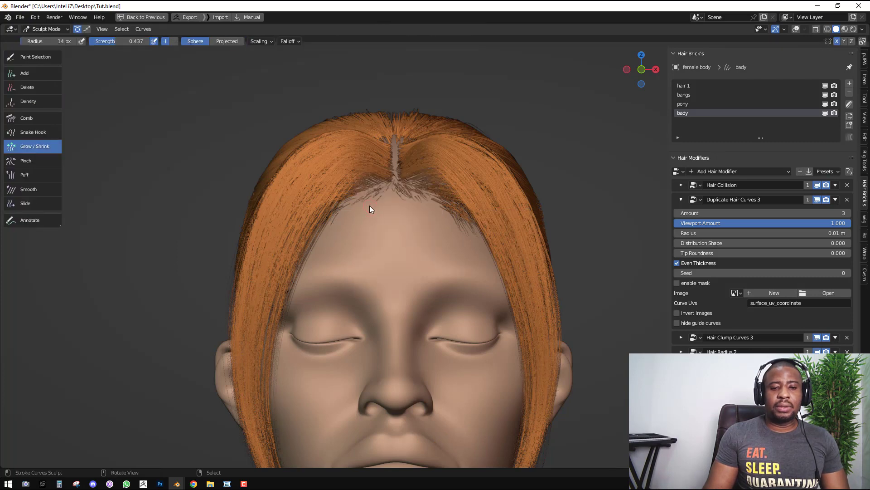
{"action": "mouse_move", "coordinate": [423, 210]}
{"action": "left_mouse_down"}
{"action": "mouse_move", "coordinate": [420, 203]}
{"action": "mouse_move", "coordinate": [435, 202]}
{"action": "mouse_move", "coordinate": [462, 215]}
{"action": "left_mouse_up"}
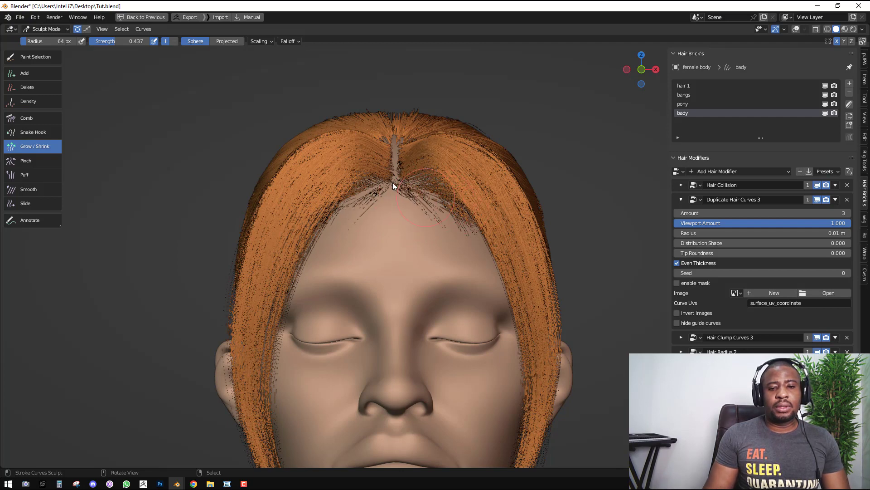
Adjust the length of the short hairline strands beside the parting with the 64 px Grow / Shrink brush
{"action": "scroll", "coordinate": [466, 216], "scroll_direction": "up", "scroll_amount": 4}
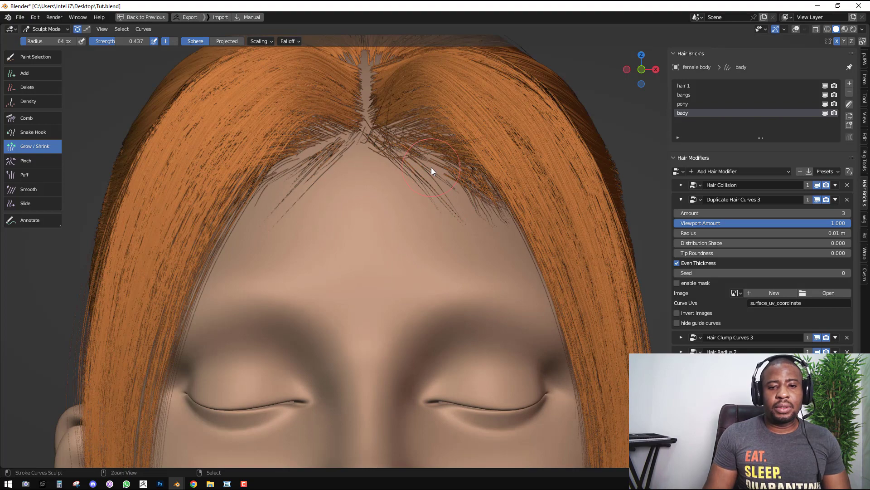
{"action": "scroll", "coordinate": [447, 164], "scroll_direction": "down", "scroll_amount": 2}
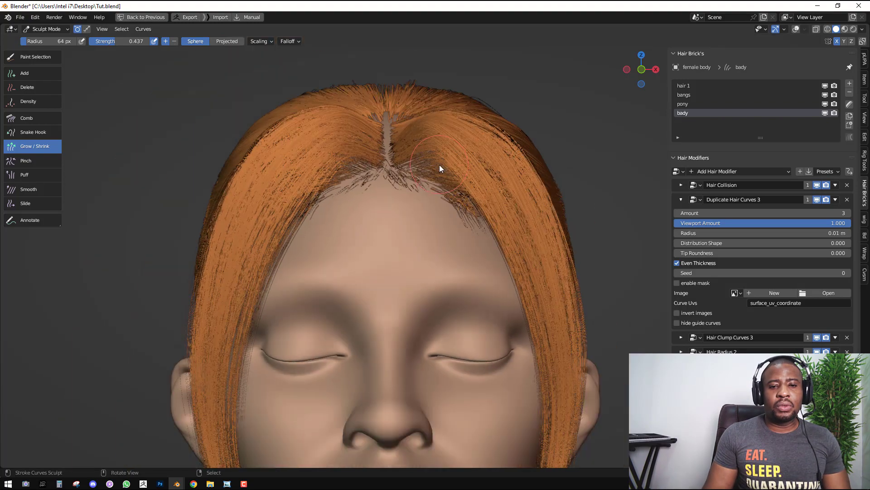
{"action": "mouse_move", "coordinate": [407, 167]}
{"action": "left_mouse_down"}
{"action": "mouse_move", "coordinate": [443, 194]}
{"action": "mouse_move", "coordinate": [445, 211]}
{"action": "mouse_move", "coordinate": [406, 184]}
{"action": "mouse_move", "coordinate": [414, 178]}
{"action": "left_mouse_up"}
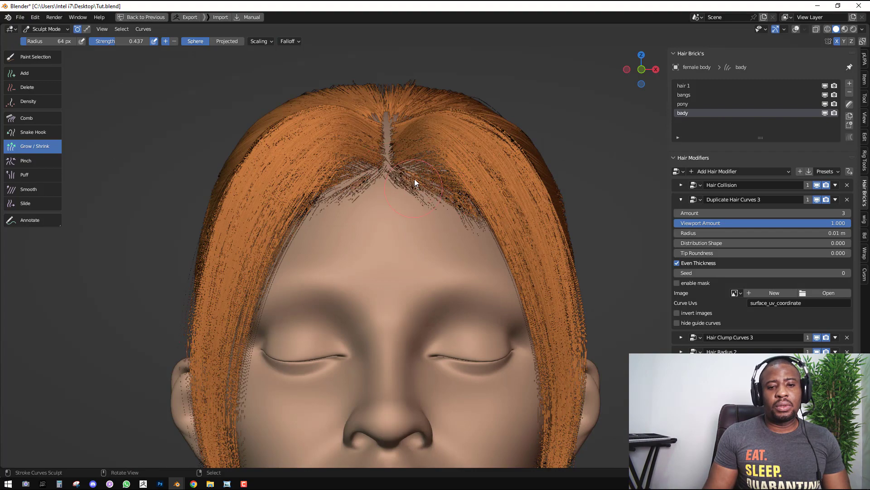
Comb the short hairline strands outward toward the bangs with the Comb brush enlarged to a 179 px radius
{"action": "key", "text": "shift+space"}
{"action": "left_click", "coordinate": [376, 159]}
{"action": "scroll", "coordinate": [430, 198], "scroll_direction": "up", "scroll_amount": 2}
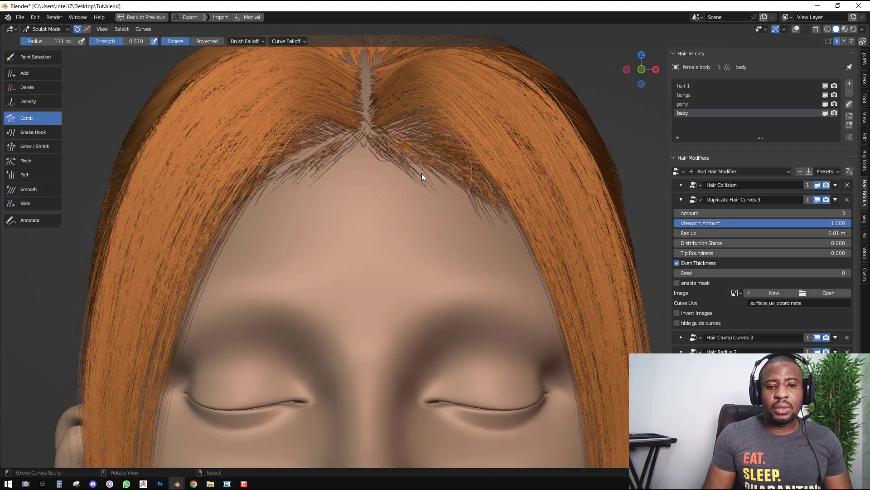
{"action": "key", "text": "shift+space"}
{"action": "left_click", "coordinate": [414, 175]}
{"action": "key", "text": "f"}
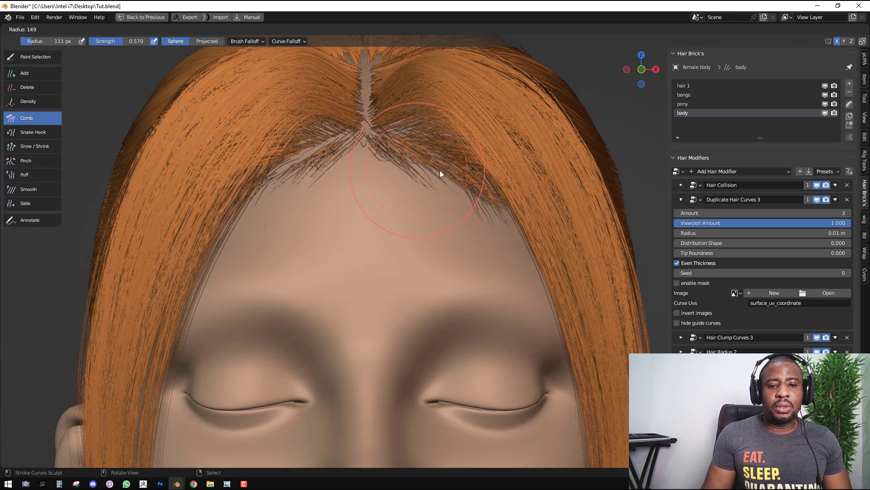
{"action": "left_click", "coordinate": [417, 153]}
{"action": "mouse_move", "coordinate": [417, 153]}
{"action": "left_mouse_down"}
{"action": "mouse_move", "coordinate": [457, 152]}
{"action": "mouse_move", "coordinate": [417, 151]}
{"action": "mouse_move", "coordinate": [417, 166]}
{"action": "mouse_move", "coordinate": [435, 163]}
{"action": "mouse_move", "coordinate": [466, 200]}
{"action": "mouse_move", "coordinate": [430, 155]}
{"action": "mouse_move", "coordinate": [440, 154]}
{"action": "left_mouse_up"}
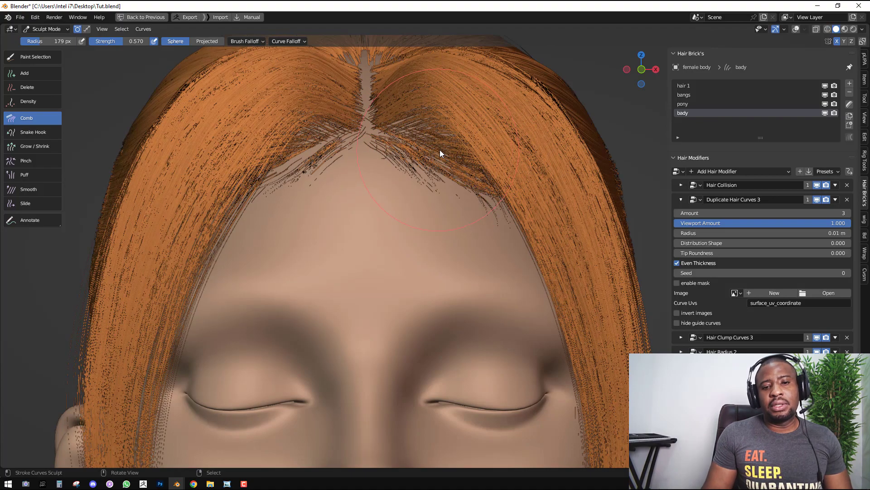
Comb the forehead hairline strands up toward the bangs from a raised front angle
{"action": "scroll", "coordinate": [453, 165], "scroll_direction": "down", "scroll_amount": 6}
{"action": "scroll", "coordinate": [468, 189], "scroll_direction": "up", "scroll_amount": 4}
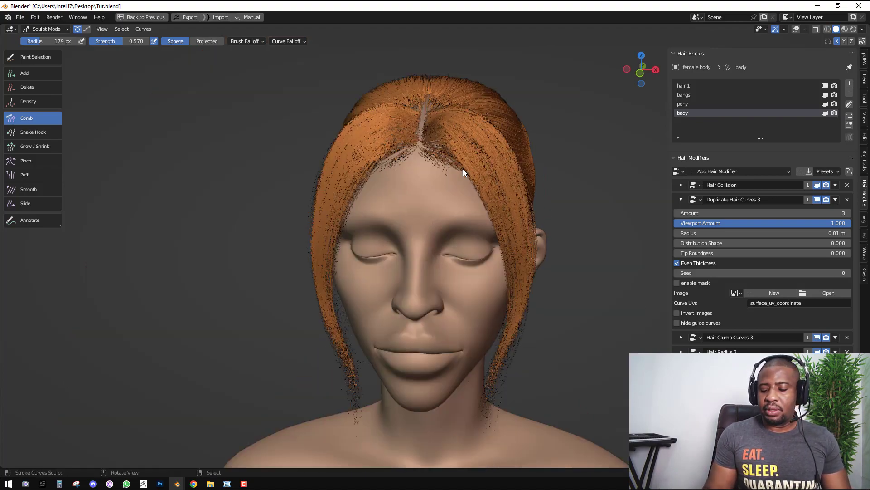
{"action": "scroll", "coordinate": [464, 169], "scroll_direction": "up", "scroll_amount": 5}
{"action": "middle_click_drag", "start_coordinate": [498, 129], "coordinate": [491, 154]}
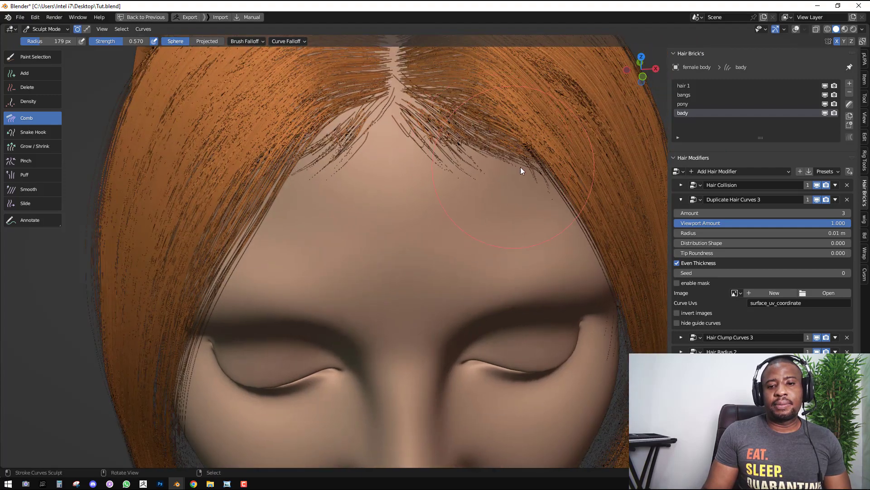
{"action": "mouse_move", "coordinate": [520, 166]}
{"action": "left_mouse_down"}
{"action": "mouse_move", "coordinate": [462, 186]}
{"action": "mouse_move", "coordinate": [519, 180]}
{"action": "mouse_move", "coordinate": [449, 149]}
{"action": "mouse_move", "coordinate": [460, 151]}
{"action": "mouse_move", "coordinate": [480, 115]}
{"action": "left_mouse_up"}
{"action": "middle_click_drag", "start_coordinate": [480, 115], "coordinate": [480, 200], "text": "ctrl"}
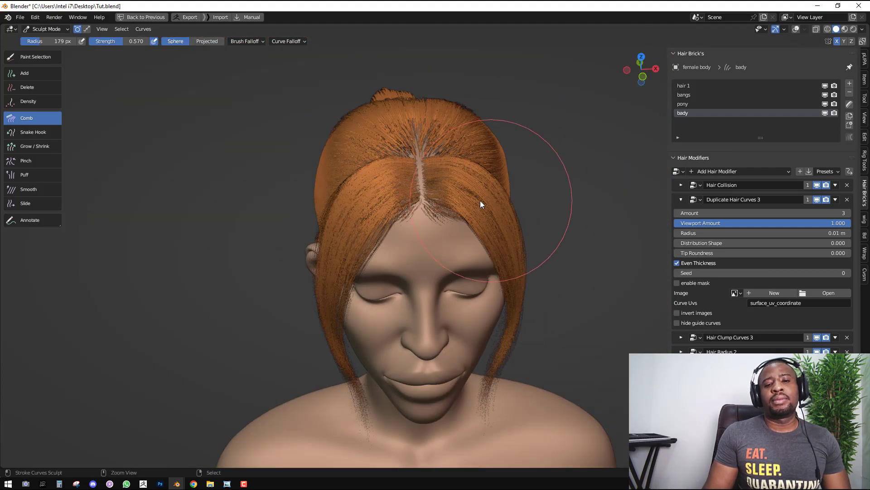
Leave Sculpt Mode and render the hairstyle from the front camera view into render Slot 1
{"action": "key", "text": "ctrl+Tab"}
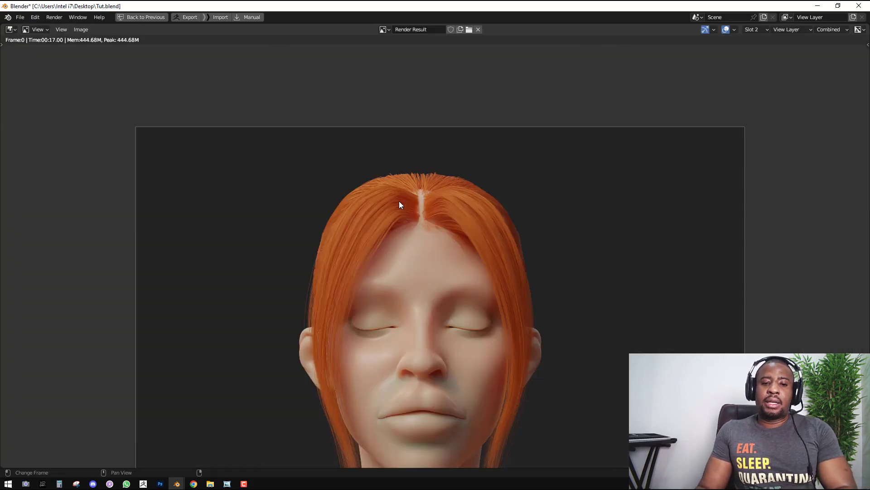
{"action": "left_click", "coordinate": [753, 29]}
{"action": "left_click", "coordinate": [756, 41]}
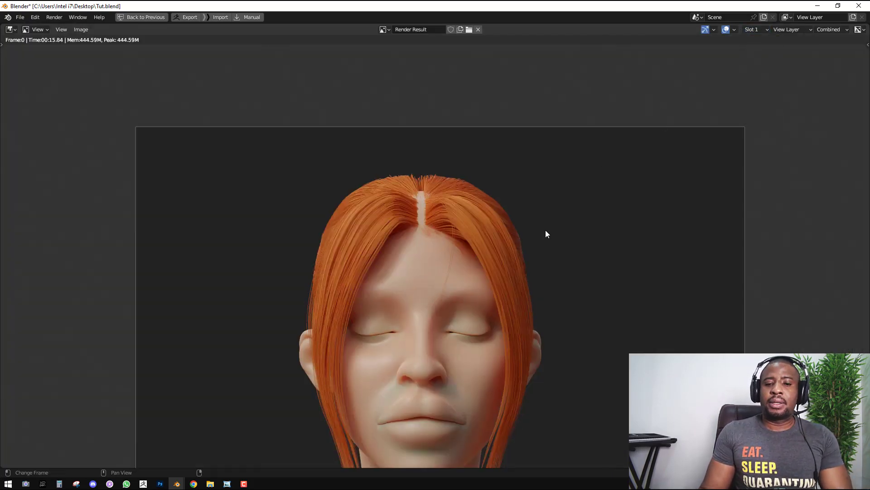
{"action": "key", "text": "F12"}
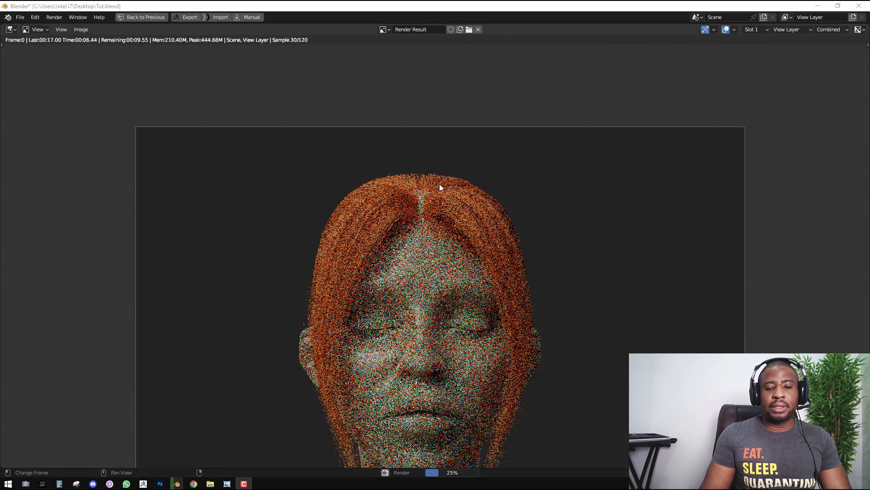
Examine the front render's parting, hairline and overall hairstyle as it resolves, and close the render view
{"action": "scroll", "coordinate": [442, 183], "scroll_direction": "up", "scroll_amount": 1}
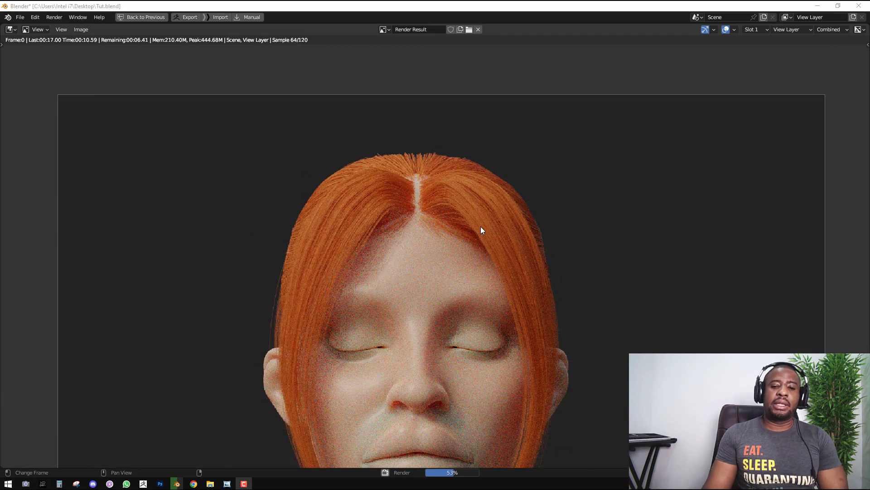
{"action": "scroll", "coordinate": [480, 227], "scroll_direction": "down", "scroll_amount": 4}
{"action": "scroll", "coordinate": [491, 235], "scroll_direction": "up", "scroll_amount": 4}
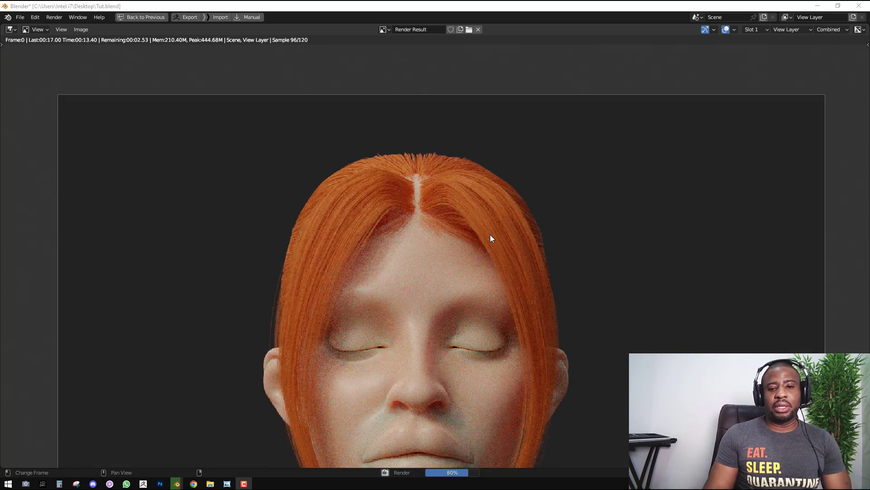
{"action": "scroll", "coordinate": [481, 237], "scroll_direction": "down", "scroll_amount": 2}
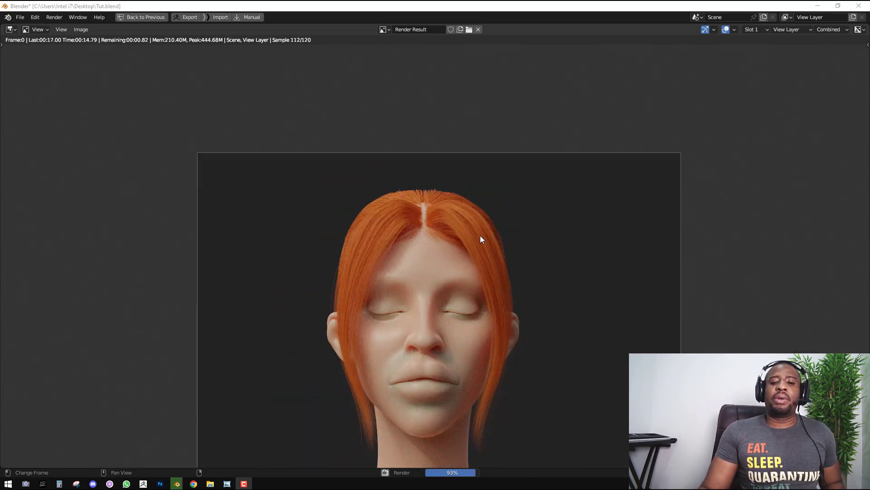
{"action": "middle_click_drag", "start_coordinate": [479, 244], "coordinate": [484, 176]}
{"action": "scroll", "coordinate": [497, 224], "scroll_direction": "down", "scroll_amount": 1}
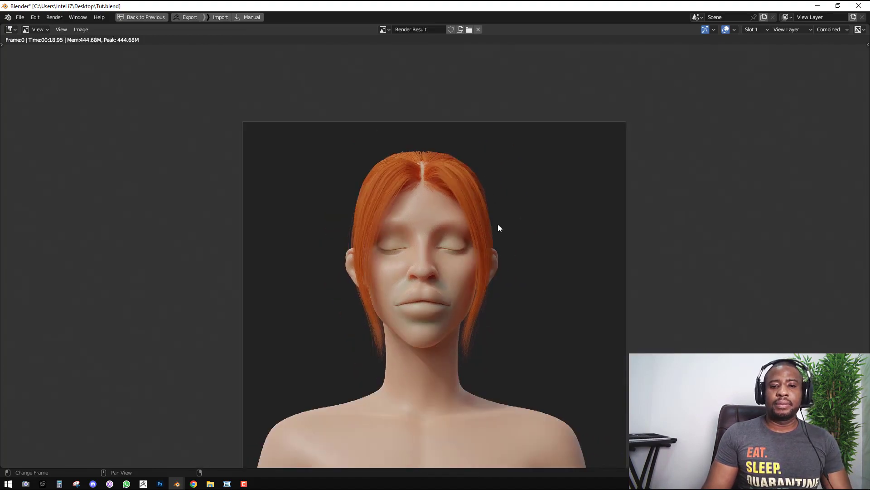
{"action": "middle_click_drag", "start_coordinate": [498, 224], "coordinate": [496, 209]}
{"action": "key", "text": "Escape"}
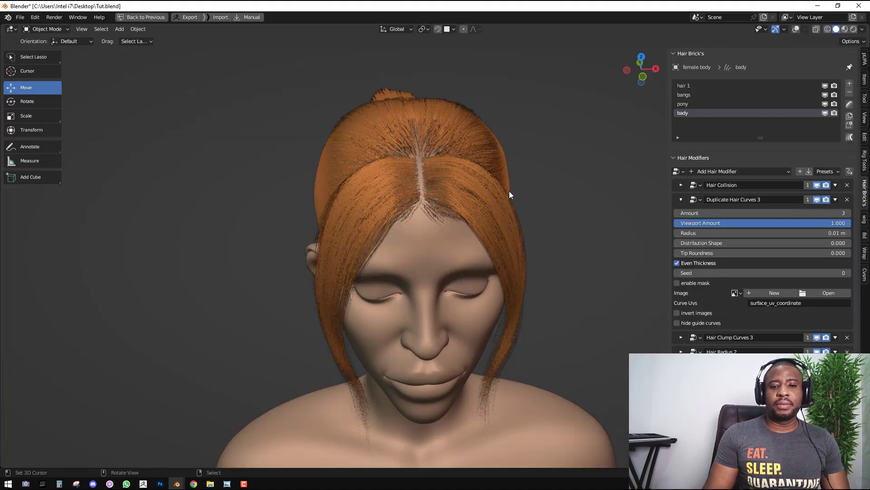
Enable Lock Camera to View, orbit the camera to the head's side profile, and preview it in Rendered shading
{"action": "key", "text": "KP_0"}
{"action": "key", "text": "q"}
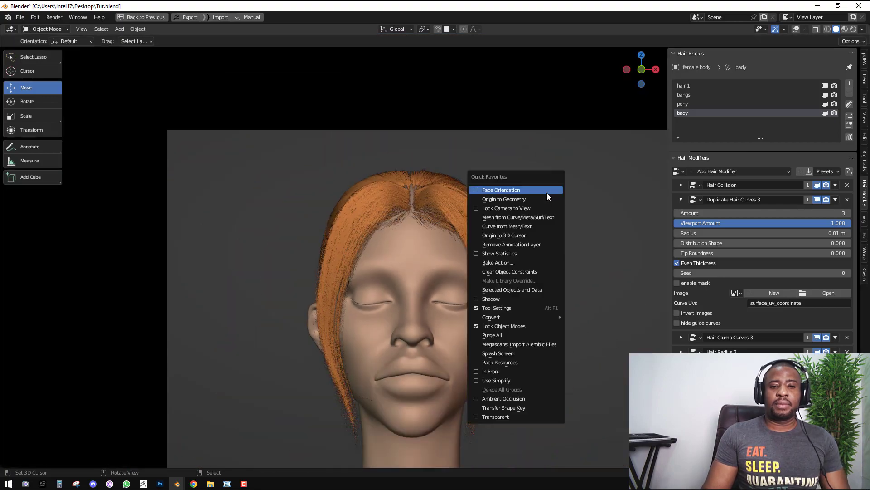
{"action": "left_click", "coordinate": [521, 210]}
{"action": "mouse_move", "coordinate": [521, 210]}
{"action": "middle_mouse_down"}
{"action": "mouse_move", "coordinate": [420, 238]}
{"action": "mouse_move", "coordinate": [475, 240]}
{"action": "mouse_move", "coordinate": [464, 240]}
{"action": "middle_mouse_up"}
{"action": "key", "text": "z"}
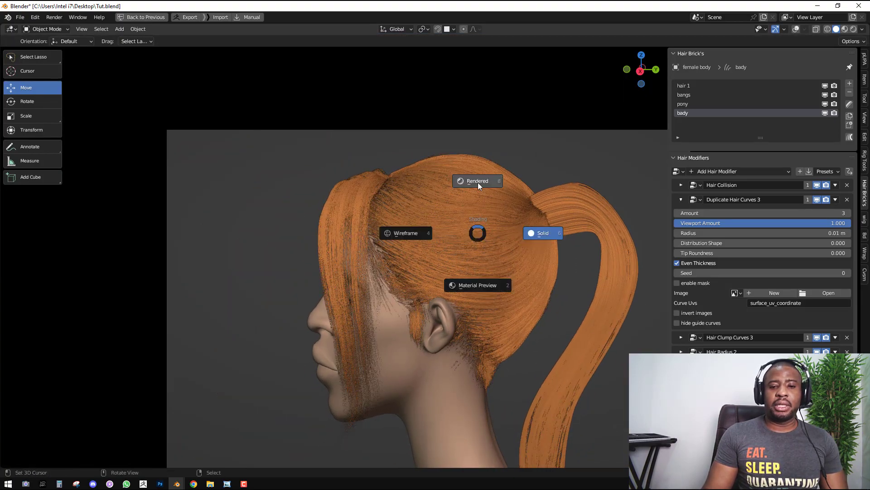
{"action": "left_click", "coordinate": [477, 182]}
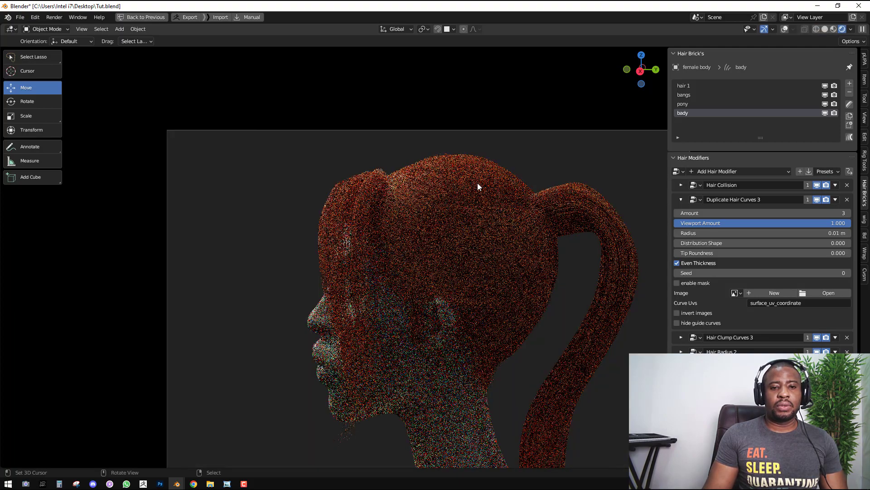
Rotate the HDRI lighting around the side profile and turn off Lock Camera to View
{"action": "left_click_drag", "start_coordinate": [347, 285], "coordinate": [436, 289], "text": "ctrl+alt"}
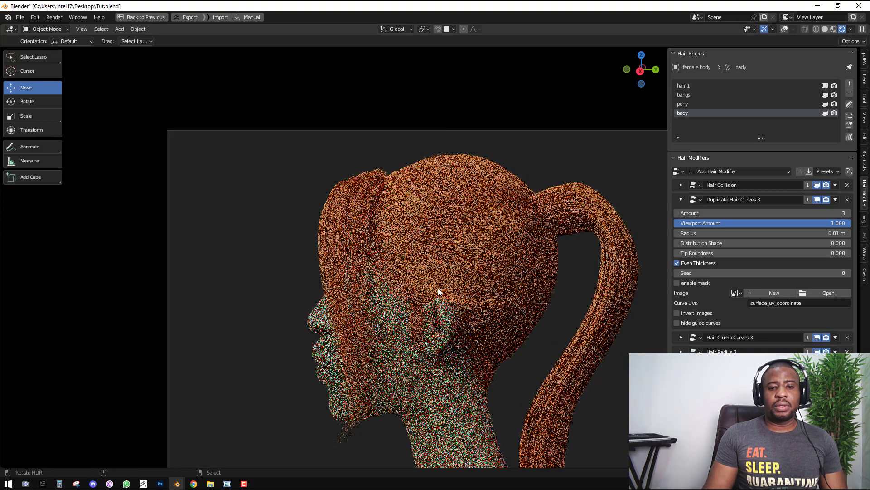
{"action": "left_click_drag", "start_coordinate": [378, 295], "coordinate": [409, 295], "text": "ctrl+alt"}
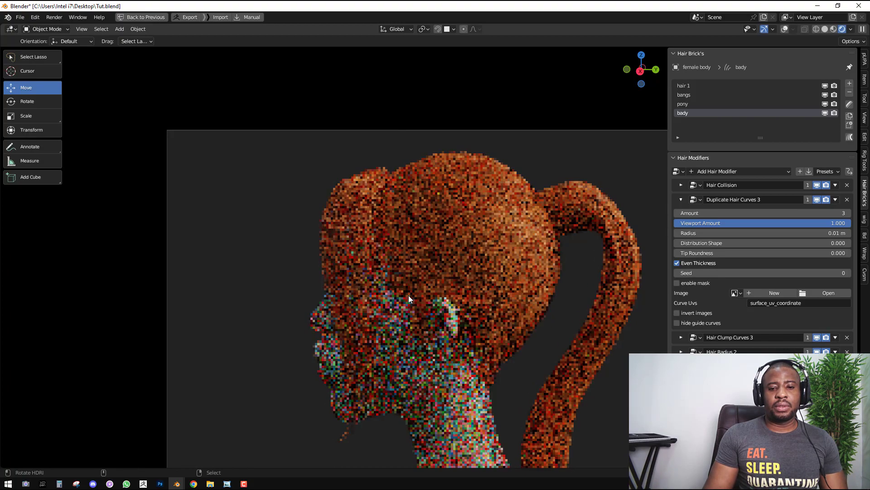
{"action": "left_click_drag", "start_coordinate": [462, 281], "coordinate": [361, 302], "text": "ctrl+alt"}
{"action": "key", "text": "q"}
{"action": "left_click", "coordinate": [474, 255]}
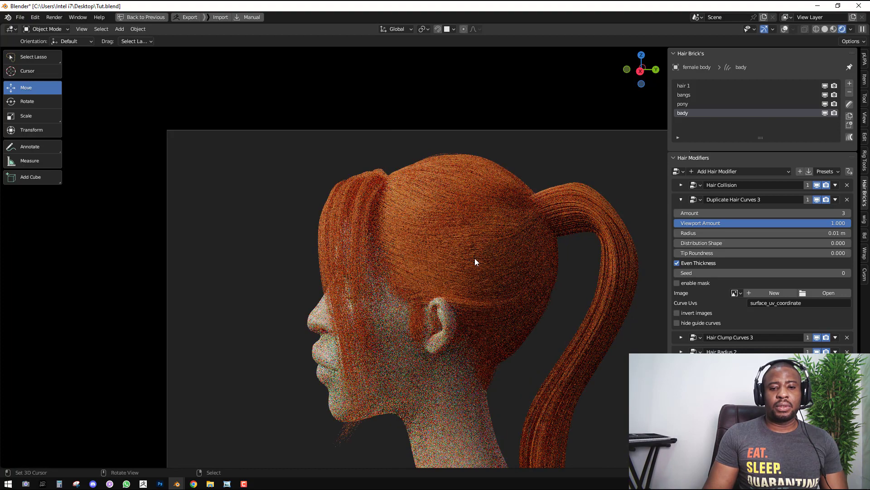
Return the viewport to Solid shading and render the side profile into Slot 1
{"action": "key", "text": "z"}
{"action": "left_click", "coordinate": [554, 270]}
{"action": "key", "text": "F12"}
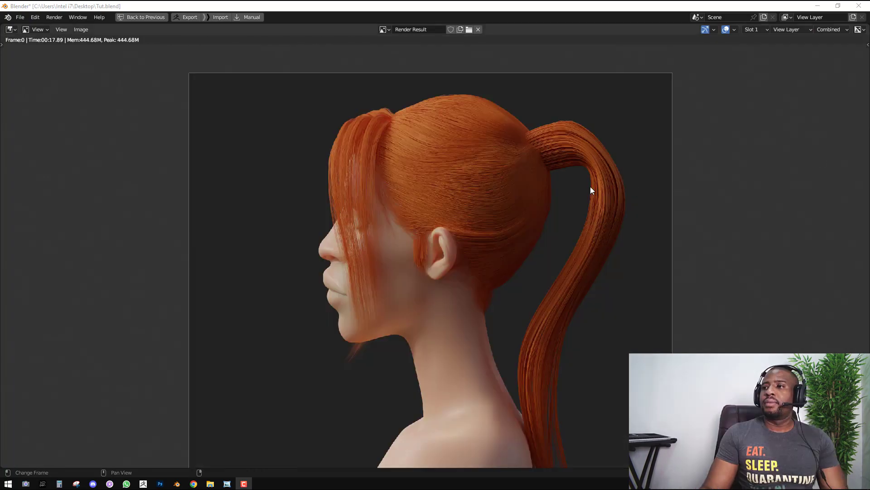
Examine the side-profile render around the bangs, ear, hairline and ponytail
{"action": "scroll", "coordinate": [577, 167], "scroll_direction": "up", "scroll_amount": 2}
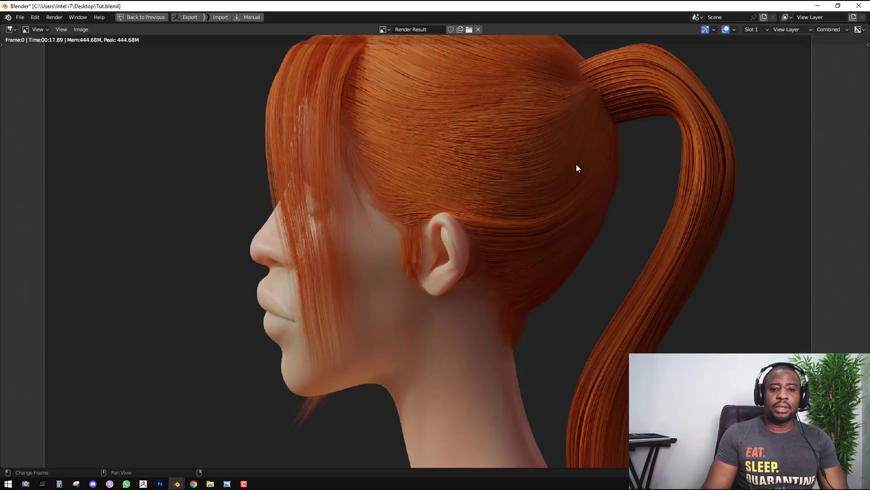
{"action": "scroll", "coordinate": [564, 163], "scroll_direction": "down", "scroll_amount": 1}
{"action": "middle_click_drag", "start_coordinate": [563, 163], "coordinate": [550, 179]}
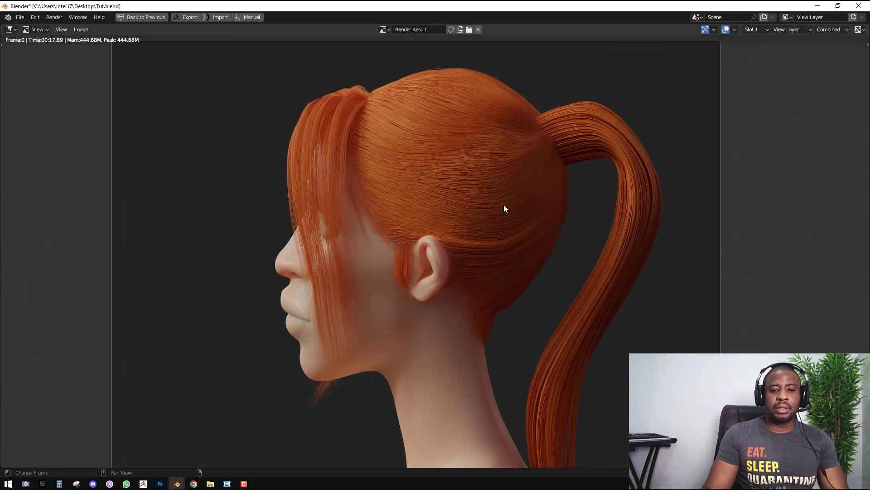
{"action": "scroll", "coordinate": [512, 227], "scroll_direction": "up", "scroll_amount": 2}
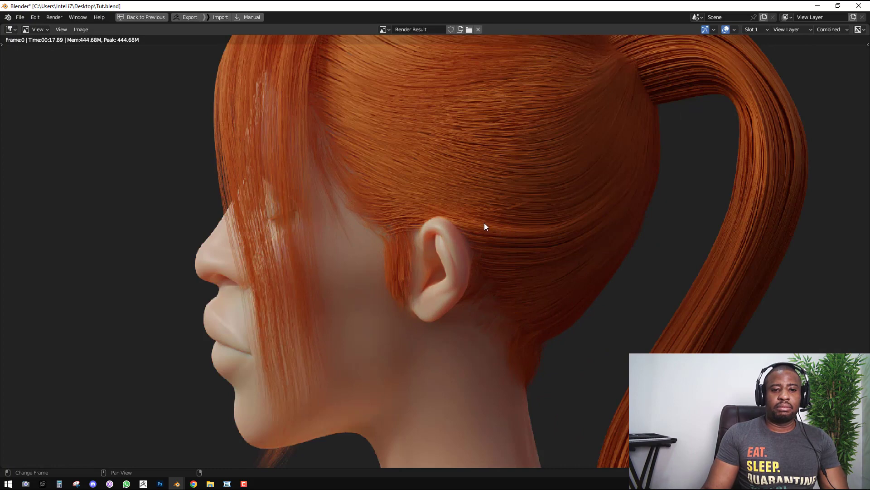
{"action": "scroll", "coordinate": [380, 245], "scroll_direction": "down", "scroll_amount": 2}
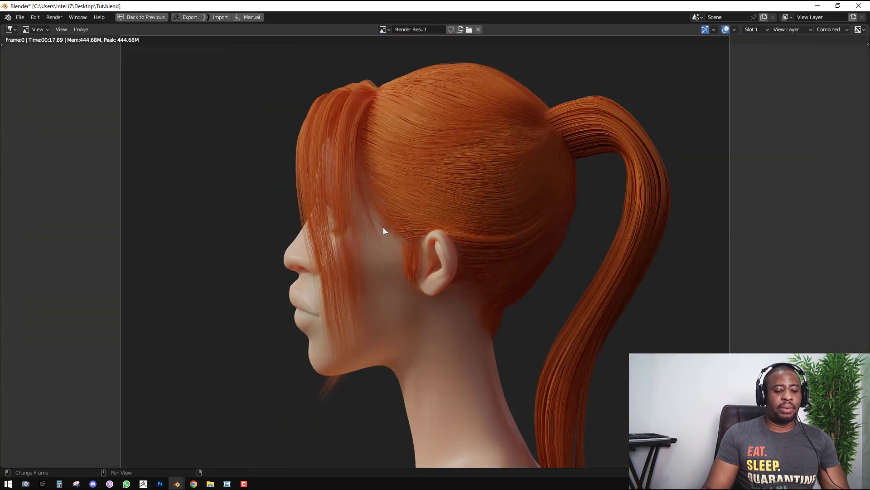
Circle the sideburn in front of the ear and the bangs with annotations on the render, and close it
{"action": "mouse_move", "coordinate": [401, 227]}
{"action": "left_mouse_down"}
{"action": "mouse_move", "coordinate": [415, 269]}
{"action": "mouse_move", "coordinate": [405, 223]}
{"action": "left_mouse_up"}
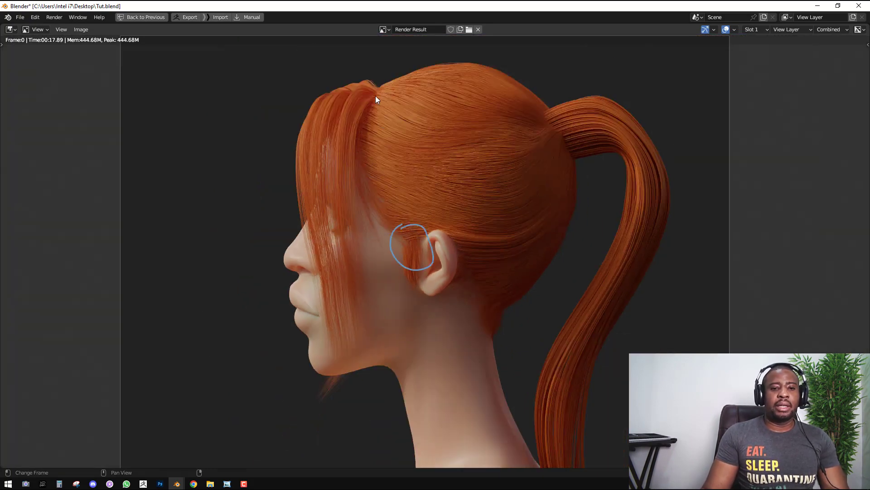
{"action": "mouse_move", "coordinate": [378, 85]}
{"action": "left_mouse_down"}
{"action": "mouse_move", "coordinate": [317, 262]}
{"action": "mouse_move", "coordinate": [372, 95]}
{"action": "left_mouse_up"}
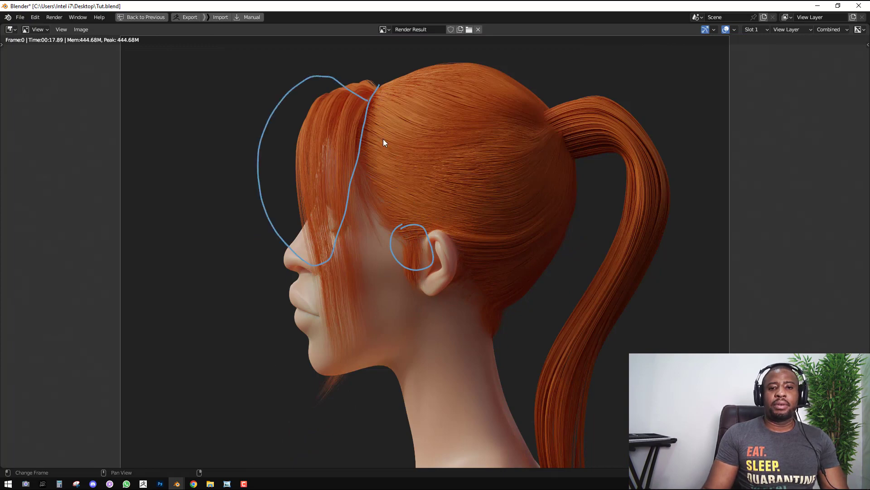
{"action": "scroll", "coordinate": [387, 186], "scroll_direction": "down", "scroll_amount": 4}
{"action": "scroll", "coordinate": [360, 177], "scroll_direction": "up", "scroll_amount": 3}
{"action": "key", "text": "Escape"}
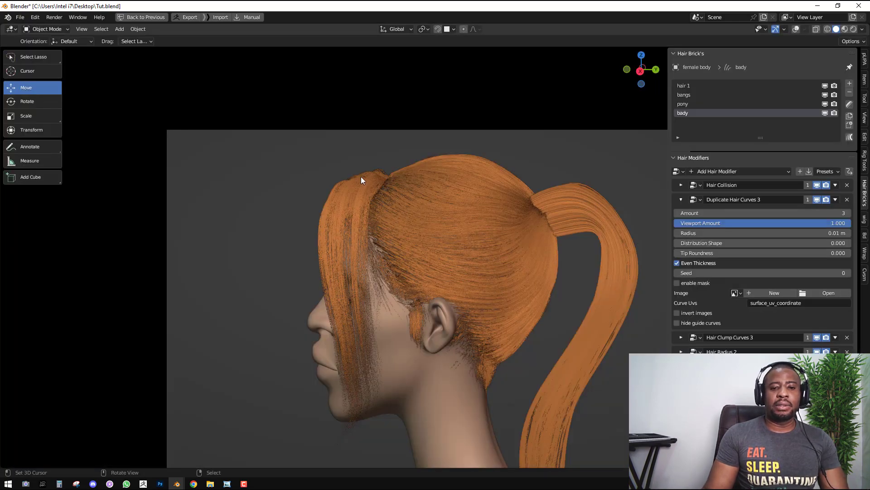
Remove the Reduce Hair 1 modifier from the bangs and render the side profile again in Slot 1
{"action": "left_click", "coordinate": [367, 181]}
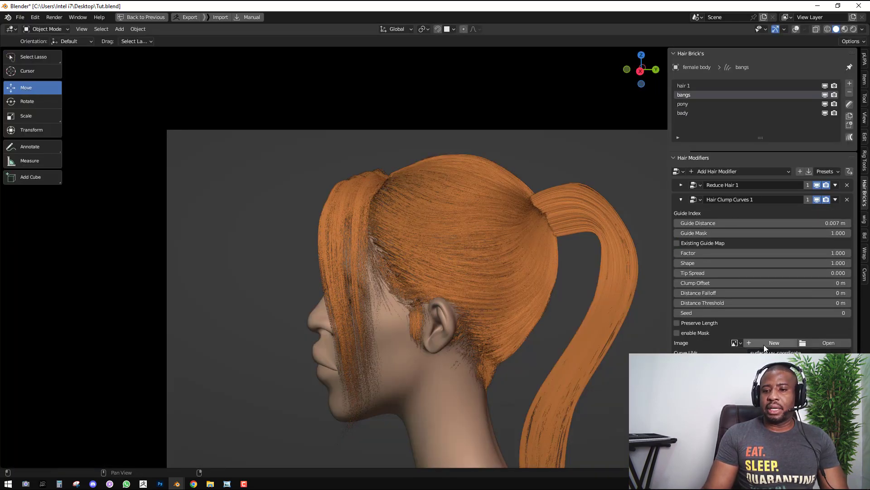
{"action": "left_click", "coordinate": [817, 185]}
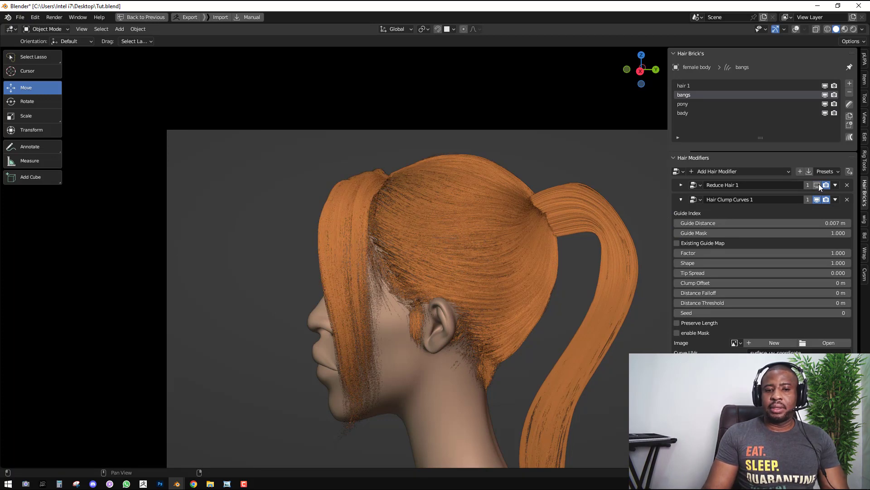
{"action": "left_click", "coordinate": [846, 185]}
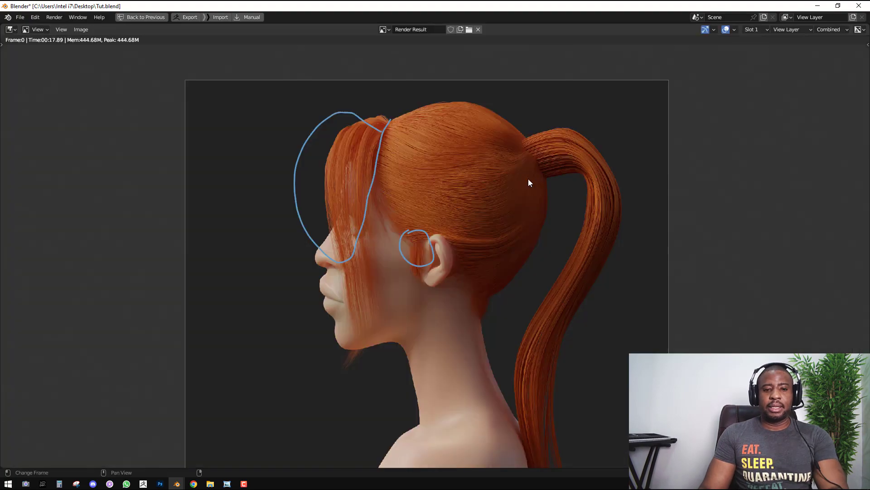
{"action": "key", "text": "F12"}
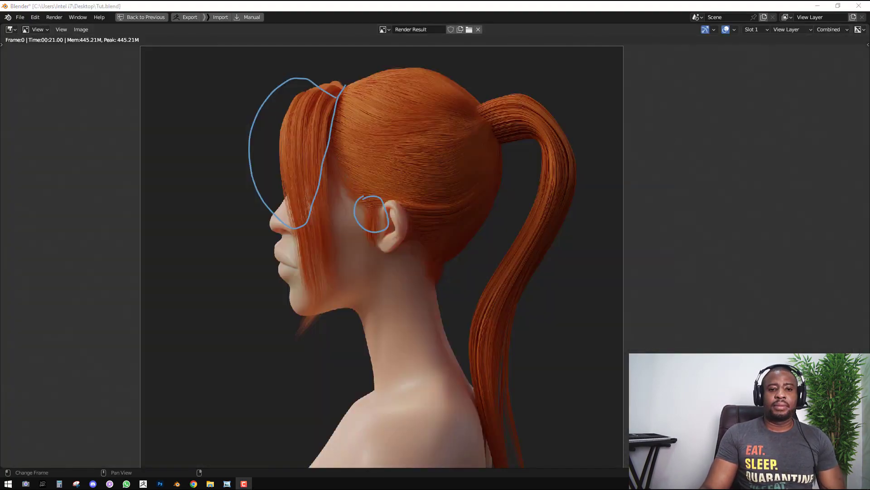
Compare the circled sideburn in front of the ear on the side render with the same area of the viewport
{"action": "middle_click_drag", "start_coordinate": [436, 261], "coordinate": [413, 270]}
{"action": "middle_click_drag", "start_coordinate": [389, 201], "coordinate": [374, 238]}
{"action": "scroll", "coordinate": [375, 240], "scroll_direction": "up", "scroll_amount": 1}
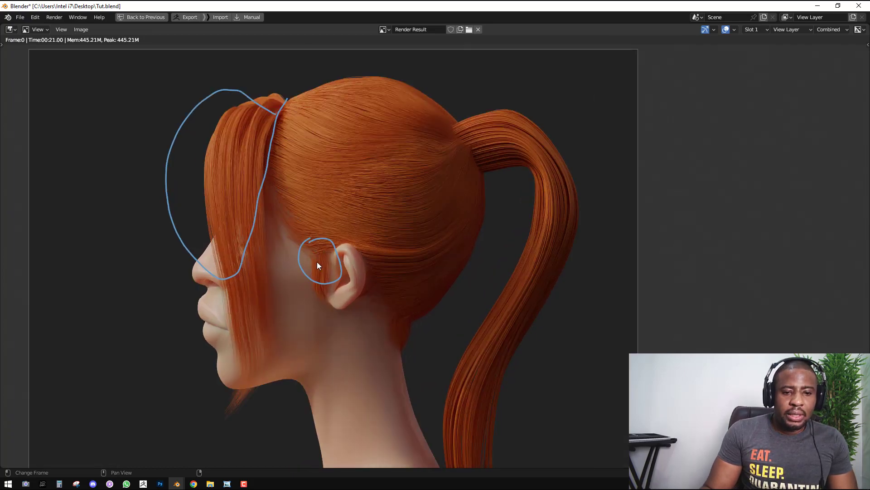
{"action": "key", "text": "Escape"}
{"action": "scroll", "coordinate": [390, 294], "scroll_direction": "up", "scroll_amount": 2}
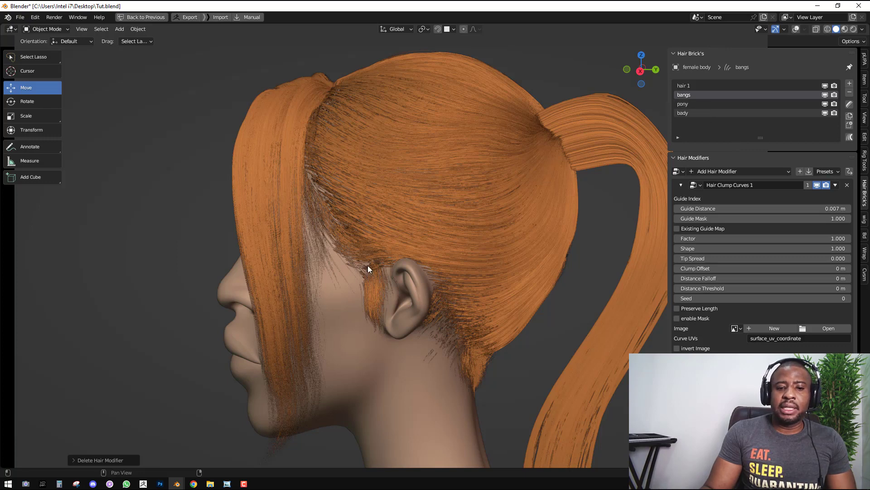
{"action": "key", "text": "F11"}
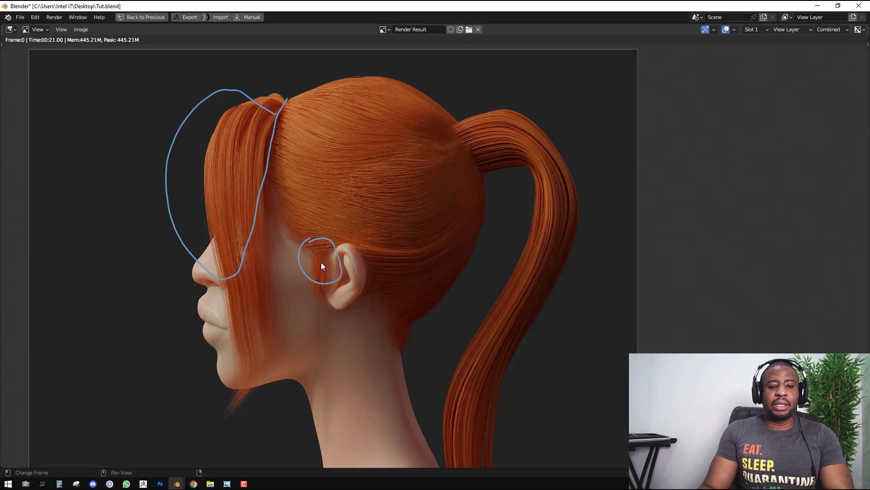
{"action": "key", "text": "Escape"}
Set the bady hair's Hair Clump Curves 3 modifier to a Factor of 3.470 and a Shape of 0.380
{"action": "middle_click_drag", "start_coordinate": [421, 282], "coordinate": [445, 222], "text": "shift"}
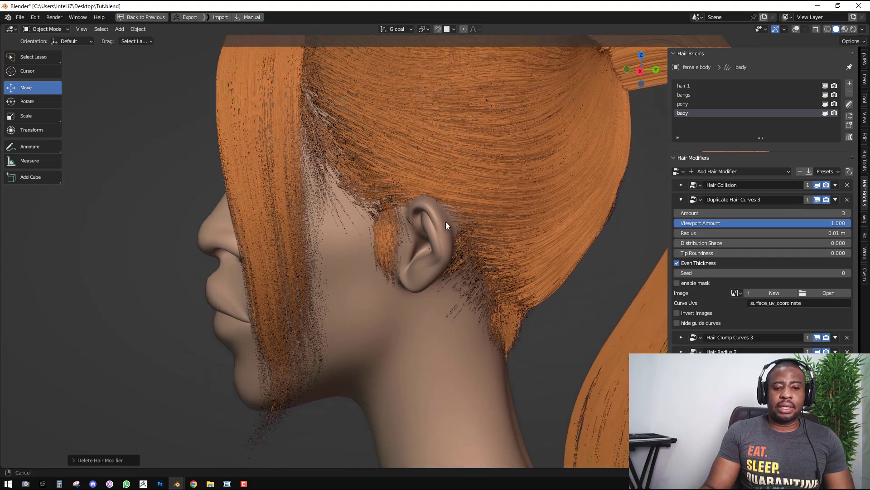
{"action": "scroll", "coordinate": [444, 221], "scroll_direction": "up", "scroll_amount": 2}
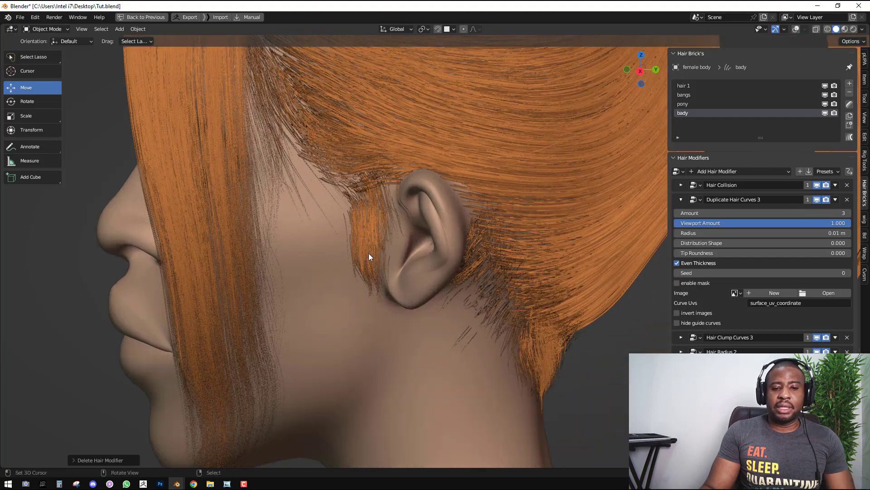
{"action": "left_click", "coordinate": [683, 200]}
{"action": "left_click", "coordinate": [680, 214]}
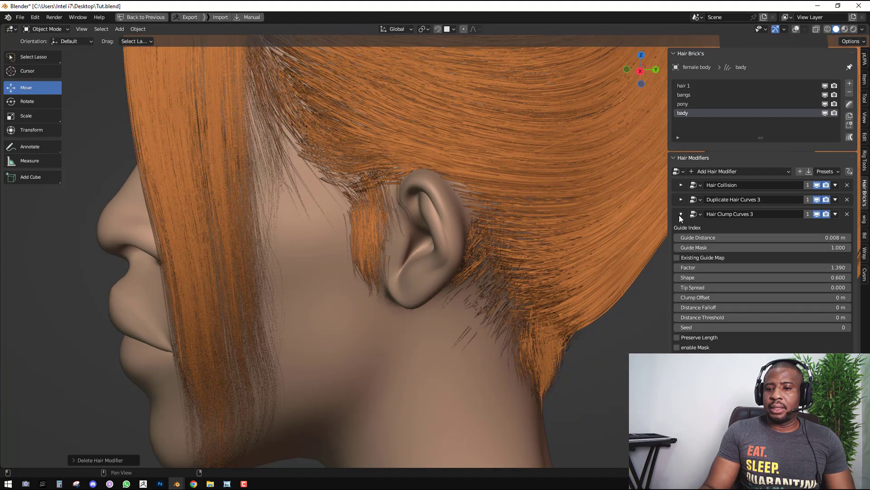
{"action": "left_click", "coordinate": [793, 268]}
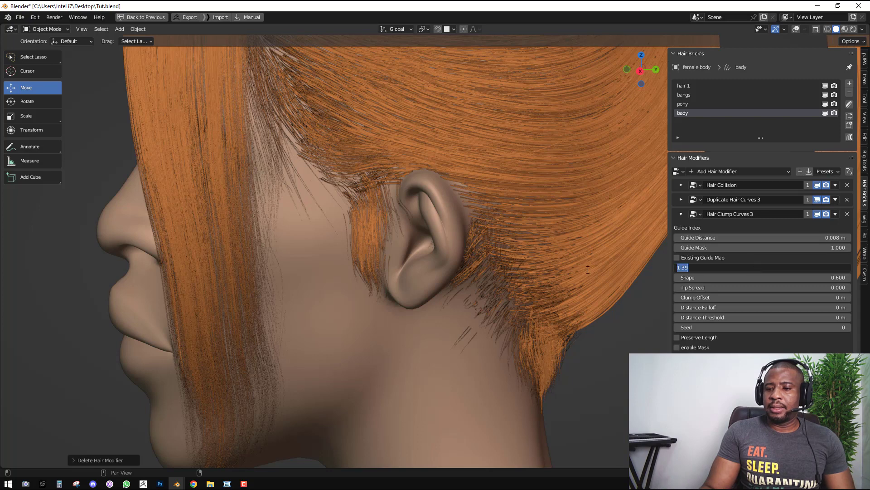
{"action": "type", "text": "1"}
{"action": "key", "text": "Return"}
{"action": "left_click_drag", "start_coordinate": [689, 267], "coordinate": [739, 267]}
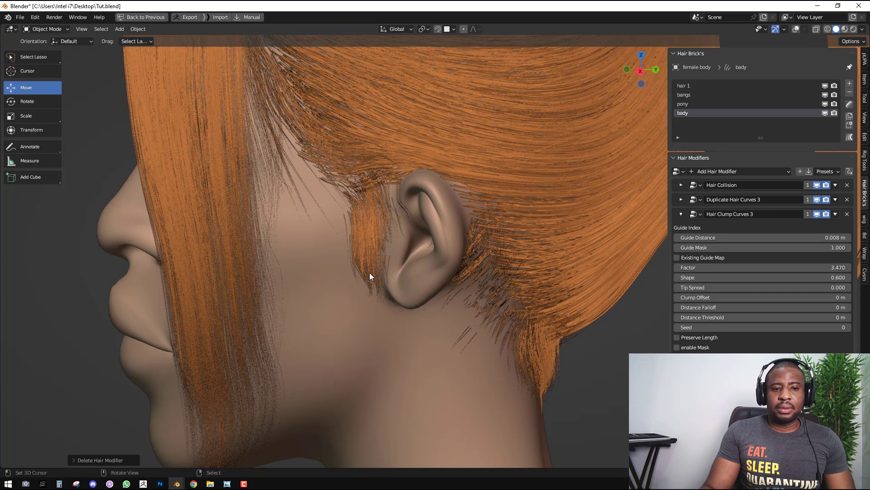
{"action": "scroll", "coordinate": [369, 278], "scroll_direction": "up", "scroll_amount": 3}
{"action": "mouse_move", "coordinate": [789, 277]}
{"action": "left_mouse_down"}
{"action": "mouse_move", "coordinate": [753, 278]}
{"action": "mouse_move", "coordinate": [778, 277]}
{"action": "left_mouse_up"}
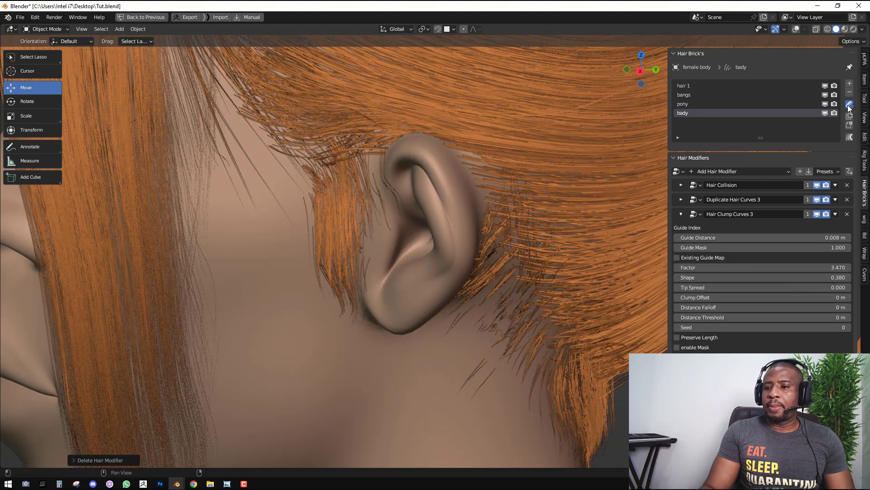
Sculpt extra hair along the bady hairline between the temple and the sideburn using the Density brush with a 64 px radius
{"action": "key", "text": "ctrl+Tab"}
{"action": "key", "text": "shift+space"}
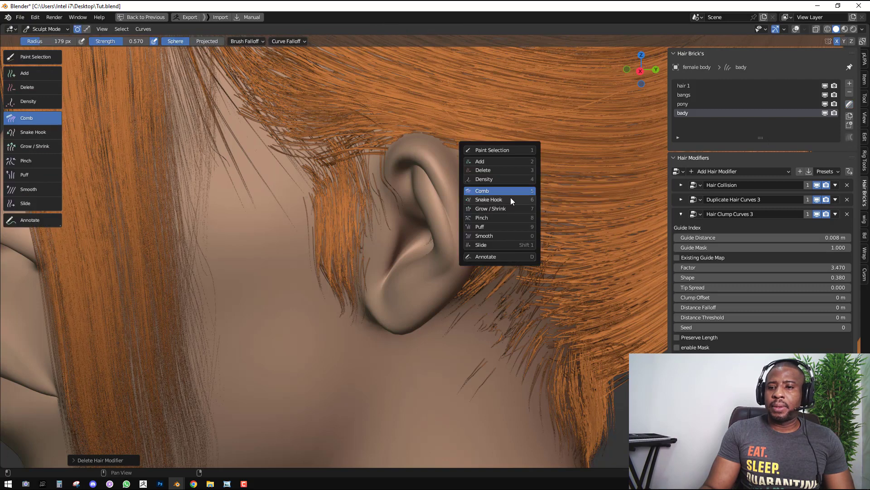
{"action": "left_click", "coordinate": [493, 179]}
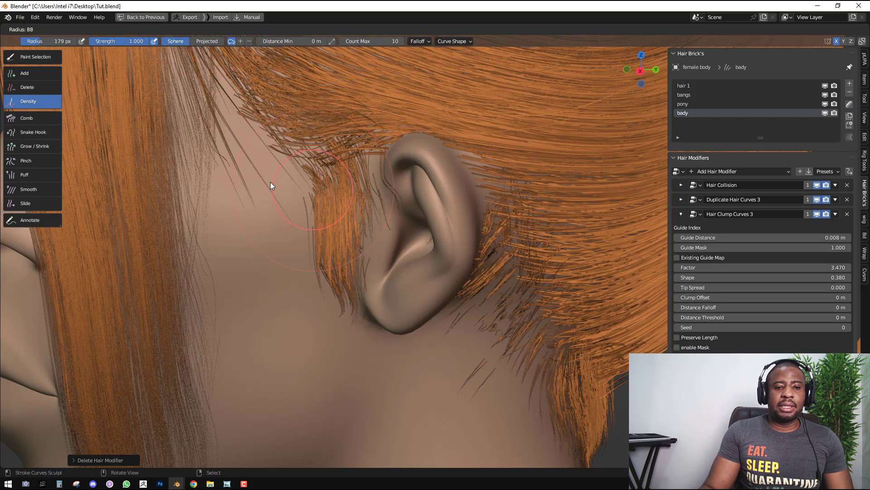
{"action": "left_click", "coordinate": [451, 42]}
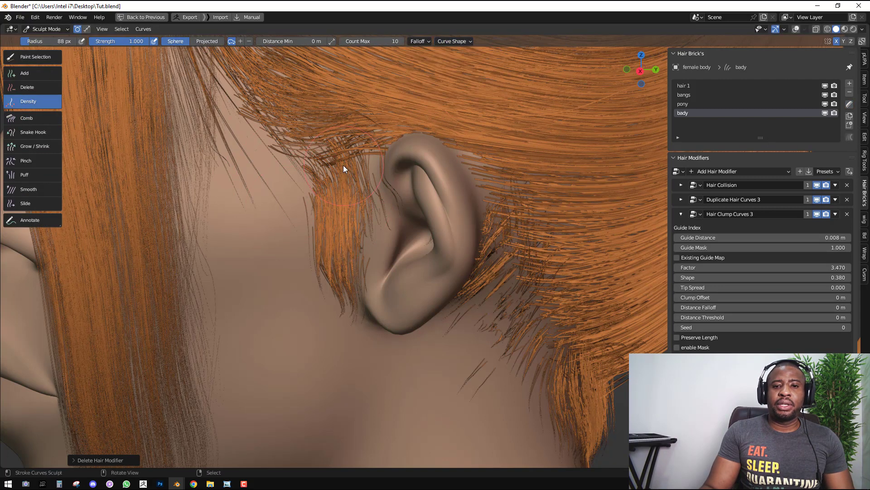
{"action": "key", "text": "f"}
{"action": "left_click", "coordinate": [291, 162]}
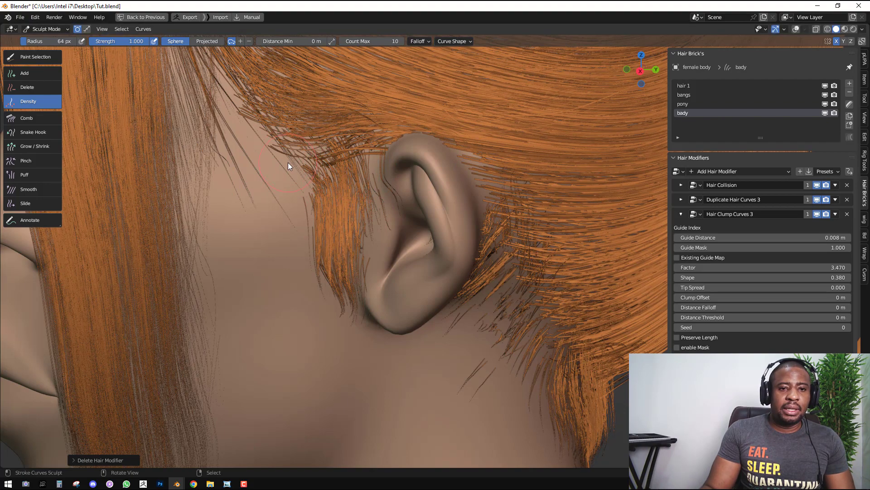
{"action": "mouse_move", "coordinate": [292, 161]}
{"action": "left_mouse_down"}
{"action": "mouse_move", "coordinate": [301, 167]}
{"action": "mouse_move", "coordinate": [305, 143]}
{"action": "mouse_move", "coordinate": [362, 144]}
{"action": "mouse_move", "coordinate": [306, 148]}
{"action": "mouse_move", "coordinate": [280, 126]}
{"action": "mouse_move", "coordinate": [283, 154]}
{"action": "mouse_move", "coordinate": [244, 122]}
{"action": "mouse_move", "coordinate": [222, 78]}
{"action": "mouse_move", "coordinate": [251, 141]}
{"action": "left_mouse_up"}
{"action": "scroll", "coordinate": [318, 157], "scroll_direction": "down", "scroll_amount": 4}
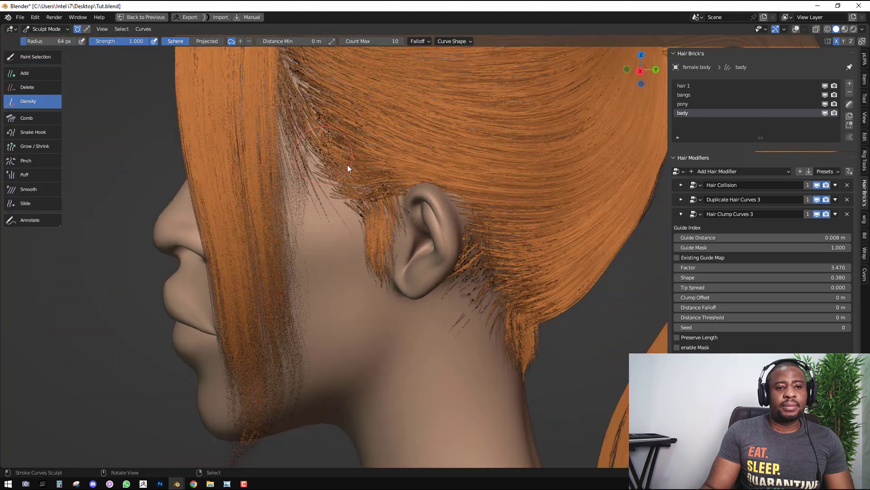
{"action": "key", "text": "ctrl+Tab"}
{"action": "left_click", "coordinate": [360, 171]}
Fill the gap above the sideburn in front of the ear with the Density brush at a 32 px radius, then leave Sculpt Mode
{"action": "scroll", "coordinate": [371, 174], "scroll_direction": "up", "scroll_amount": 5}
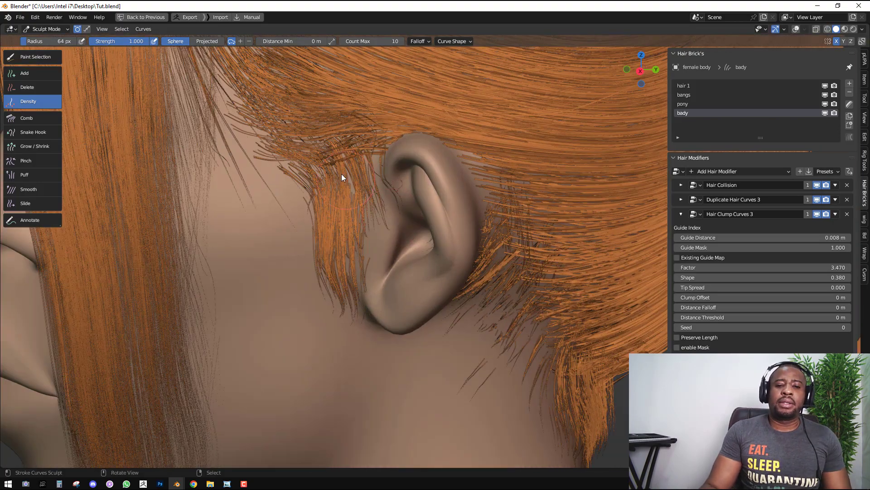
{"action": "key", "text": "f"}
{"action": "left_click", "coordinate": [287, 160]}
{"action": "mouse_move", "coordinate": [297, 172]}
{"action": "left_mouse_down"}
{"action": "mouse_move", "coordinate": [327, 152]}
{"action": "mouse_move", "coordinate": [322, 146]}
{"action": "mouse_move", "coordinate": [352, 140]}
{"action": "left_mouse_up"}
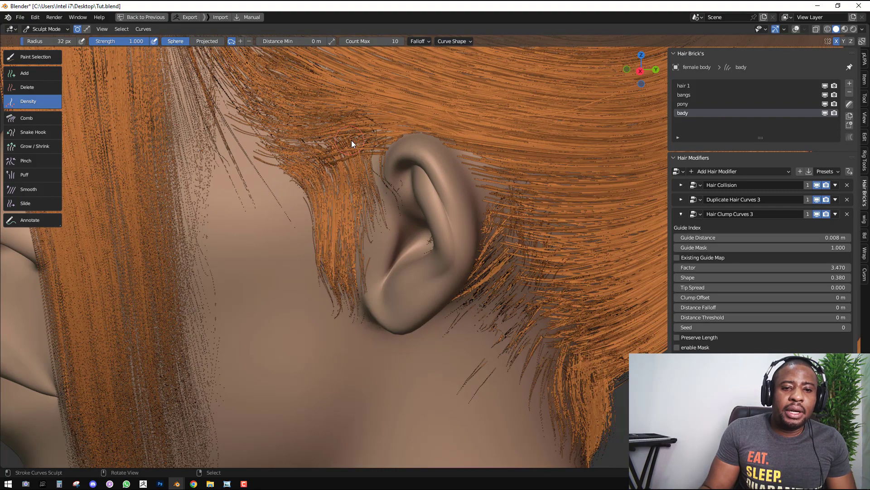
{"action": "scroll", "coordinate": [350, 144], "scroll_direction": "down", "scroll_amount": 2}
{"action": "left_click_drag", "start_coordinate": [349, 171], "coordinate": [366, 178]}
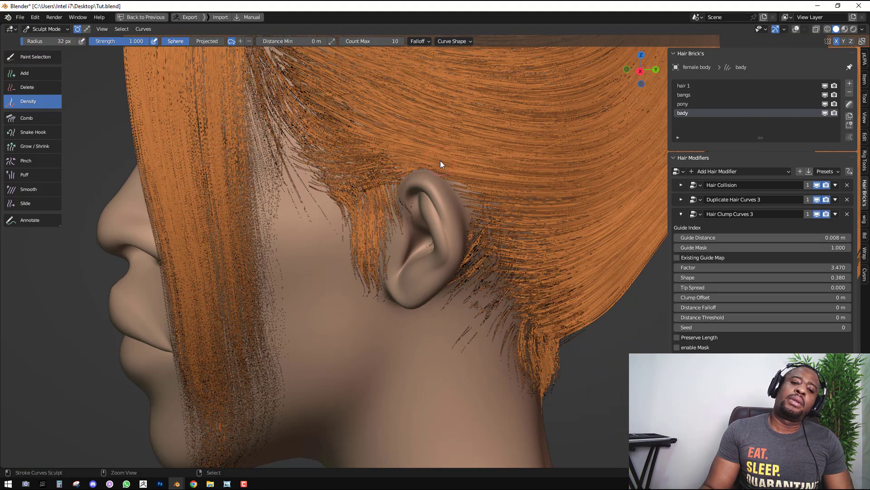
{"action": "key", "text": "ctrl+Tab"}
{"action": "left_click", "coordinate": [381, 170]}
Comb the sideburn strands down along the front of the ear with the Comb brush at a 96 px radius
{"action": "key", "text": "ctrl+Tab"}
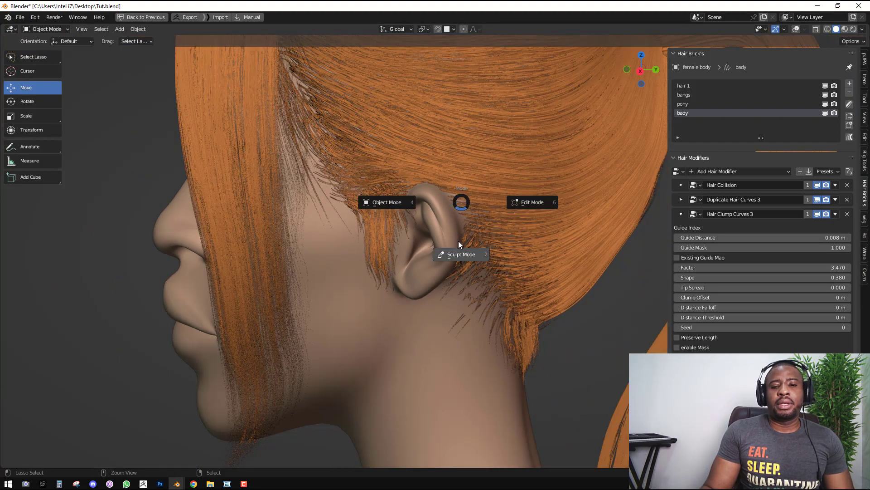
{"action": "left_click", "coordinate": [458, 241]}
{"action": "key", "text": "shift+space"}
{"action": "left_click", "coordinate": [401, 230]}
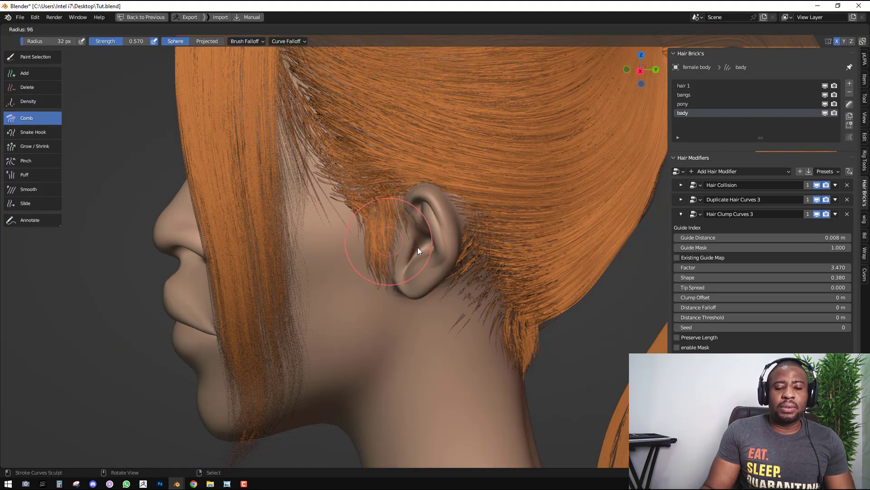
{"action": "scroll", "coordinate": [417, 246], "scroll_direction": "up", "scroll_amount": 3}
{"action": "mouse_move", "coordinate": [371, 260]}
{"action": "left_mouse_down"}
{"action": "mouse_move", "coordinate": [385, 265]}
{"action": "mouse_move", "coordinate": [371, 245]}
{"action": "mouse_move", "coordinate": [384, 245]}
{"action": "mouse_move", "coordinate": [362, 271]}
{"action": "left_mouse_up"}
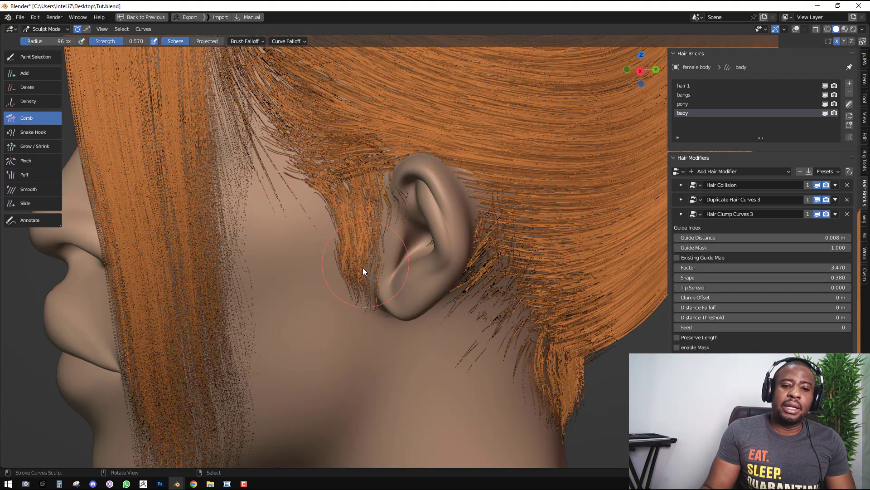
Comb the sideburn into a narrower tapering lock beside the ear using a Projected brush with a 156 px radius
{"action": "key", "text": "f"}
{"action": "left_click", "coordinate": [389, 256]}
{"action": "scroll", "coordinate": [406, 229], "scroll_direction": "up", "scroll_amount": 1}
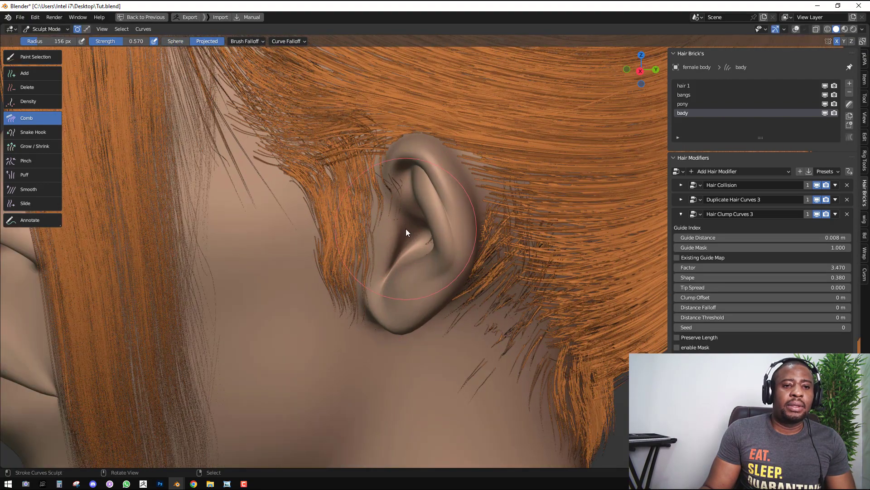
{"action": "mouse_move", "coordinate": [396, 244]}
{"action": "left_mouse_down"}
{"action": "mouse_move", "coordinate": [370, 256]}
{"action": "mouse_move", "coordinate": [281, 249]}
{"action": "mouse_move", "coordinate": [302, 242]}
{"action": "mouse_move", "coordinate": [334, 246]}
{"action": "mouse_move", "coordinate": [310, 254]}
{"action": "mouse_move", "coordinate": [395, 253]}
{"action": "mouse_move", "coordinate": [367, 266]}
{"action": "mouse_move", "coordinate": [283, 274]}
{"action": "mouse_move", "coordinate": [331, 299]}
{"action": "left_mouse_up"}
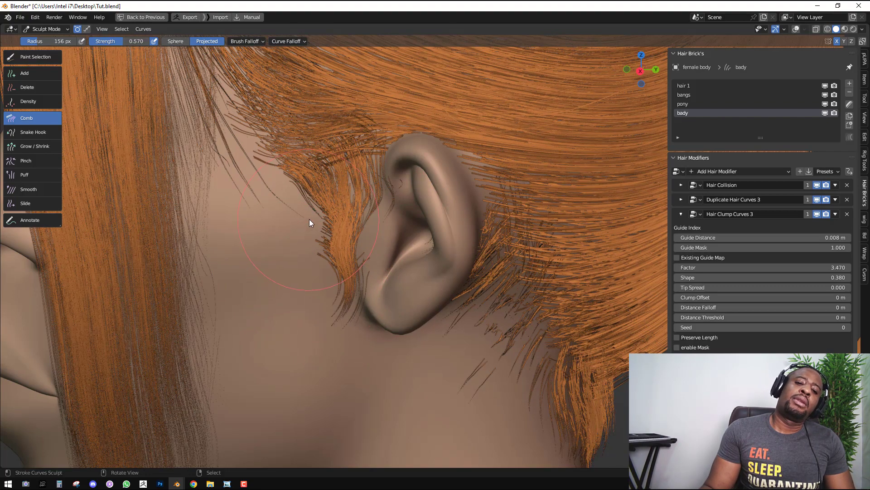
{"action": "scroll", "coordinate": [344, 229], "scroll_direction": "down", "scroll_amount": 5}
{"action": "scroll", "coordinate": [498, 222], "scroll_direction": "down", "scroll_amount": 4}
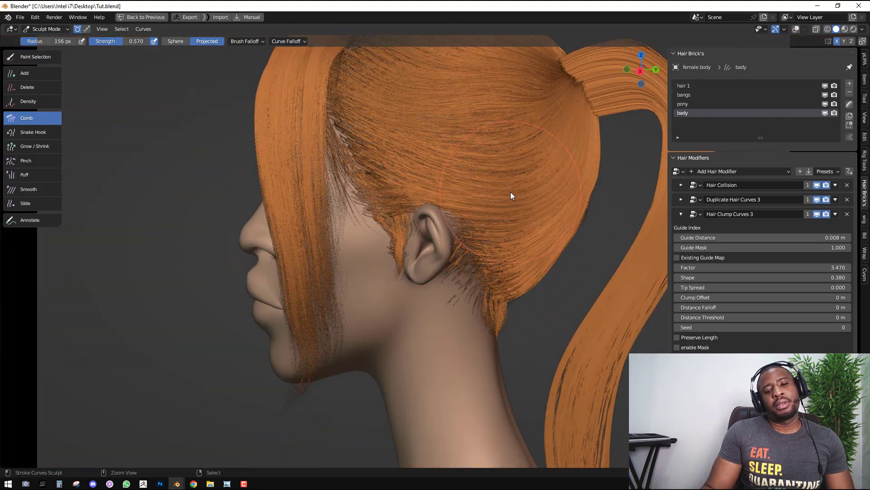
Return to Object Mode and the camera view, render the side profile again in Slot 1 and check the sideburn
{"action": "key", "text": "ctrl+Tab"}
{"action": "left_click", "coordinate": [429, 191]}
{"action": "key", "text": "KP_0"}
{"action": "scroll", "coordinate": [467, 186], "scroll_direction": "up", "scroll_amount": 3}
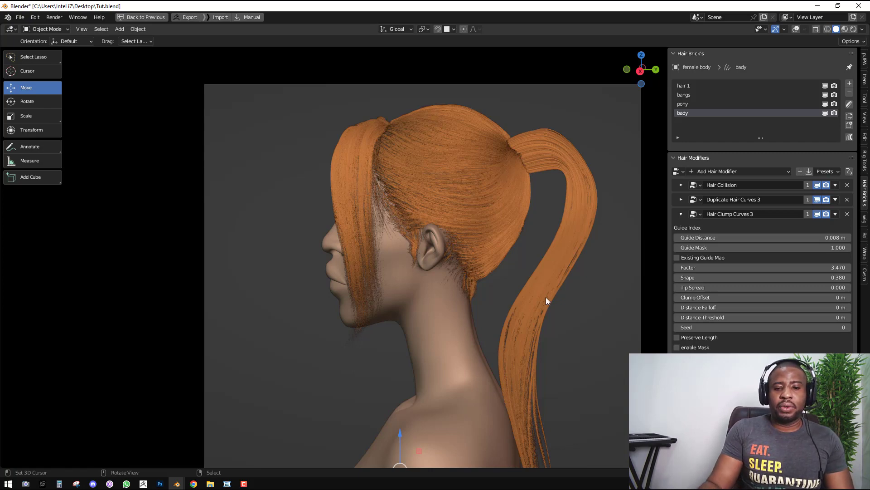
{"action": "scroll", "coordinate": [541, 295], "scroll_direction": "up", "scroll_amount": 2}
{"action": "key", "text": "F11"}
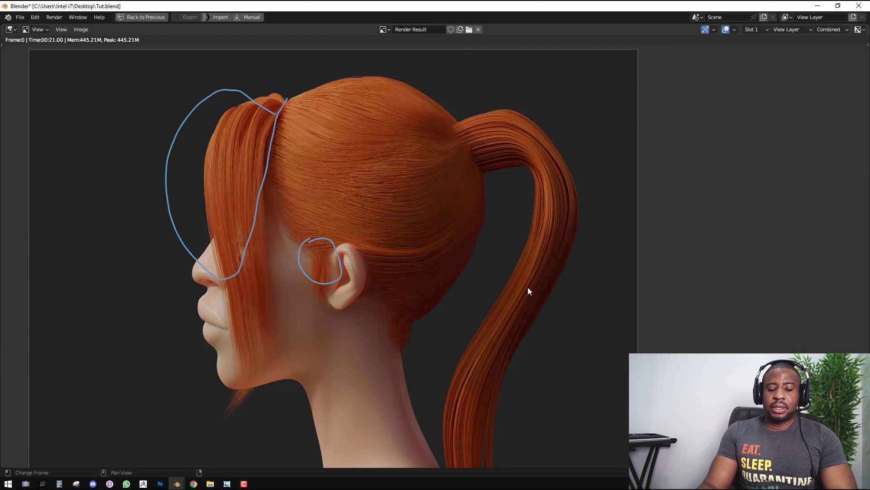
{"action": "key", "text": "F12"}
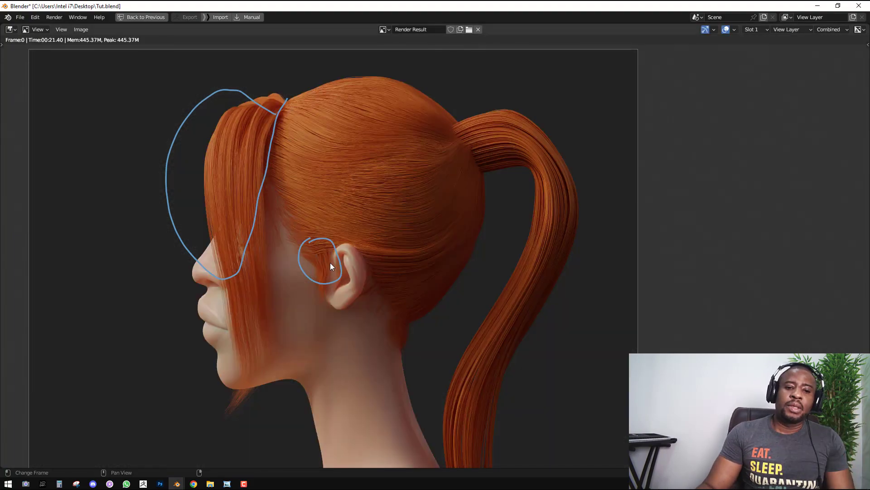
{"action": "scroll", "coordinate": [410, 262], "scroll_direction": "up", "scroll_amount": 2}
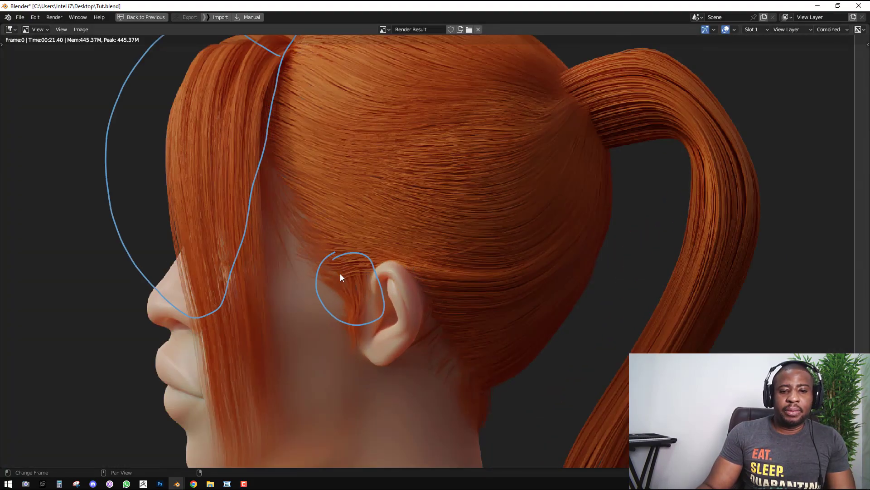
{"action": "scroll", "coordinate": [535, 238], "scroll_direction": "down", "scroll_amount": 5}
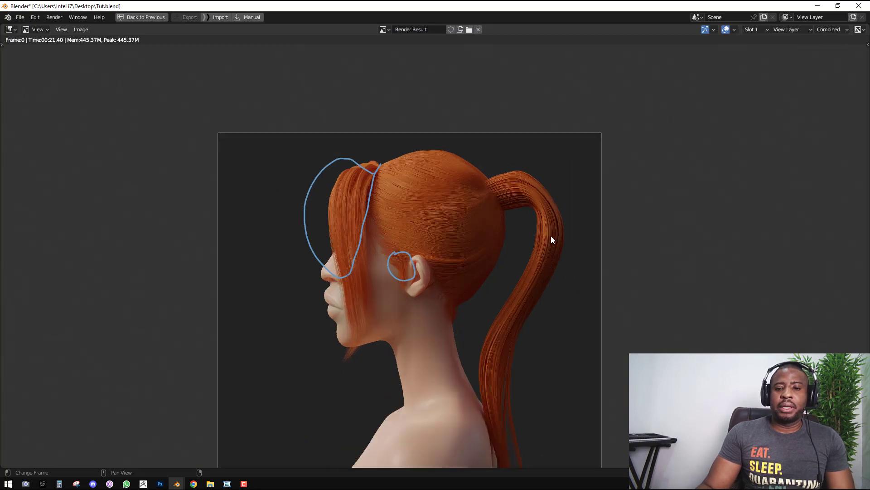
{"action": "key", "text": "Escape"}
Set the uniform scale of the pony hair's main hair raduis.001 modifier to 0.200
{"action": "scroll", "coordinate": [589, 190], "scroll_direction": "down", "scroll_amount": 2}
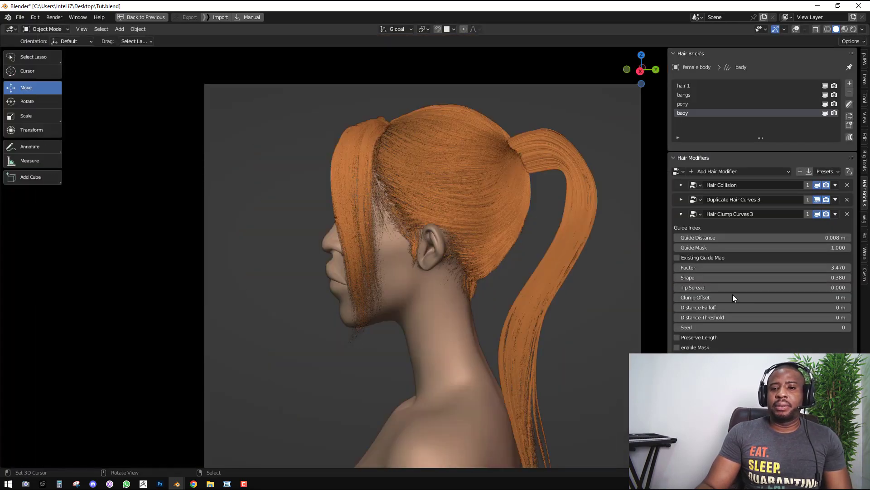
{"action": "left_click", "coordinate": [682, 104]}
{"action": "left_click", "coordinate": [795, 250]}
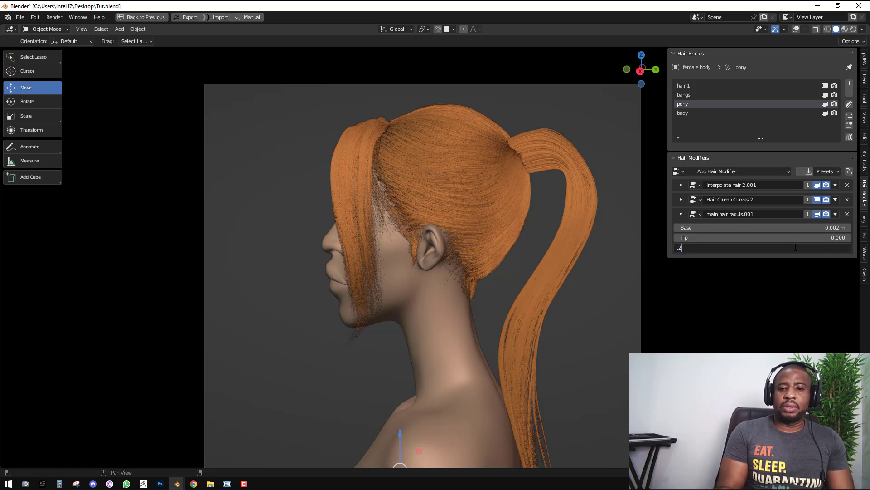
{"action": "key", "text": "Return"}
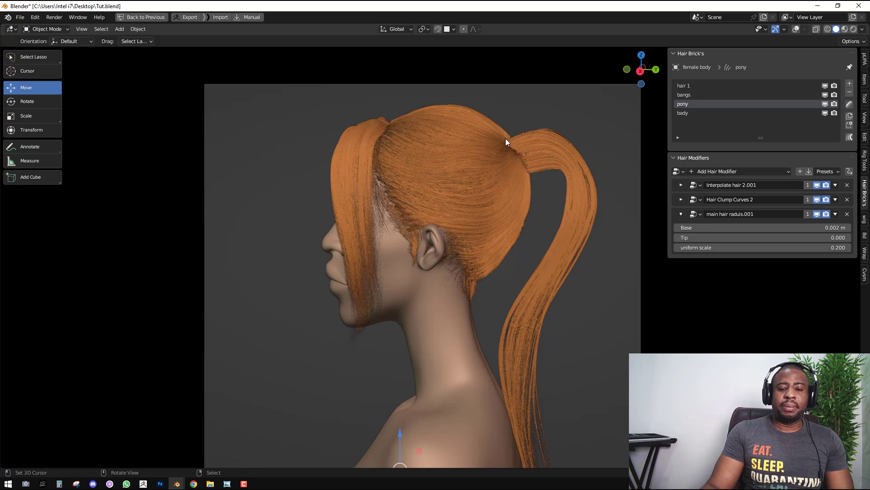
Show the viewport overlays and sketch loose flyaway strands as annotations over the upper curve of the ponytail
{"action": "key", "text": "shift+alt+z"}
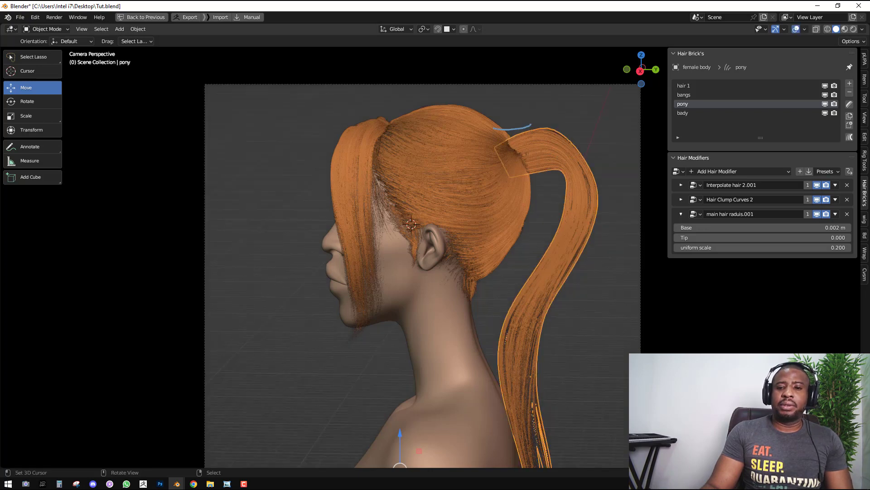
{"action": "key", "text": "s"}
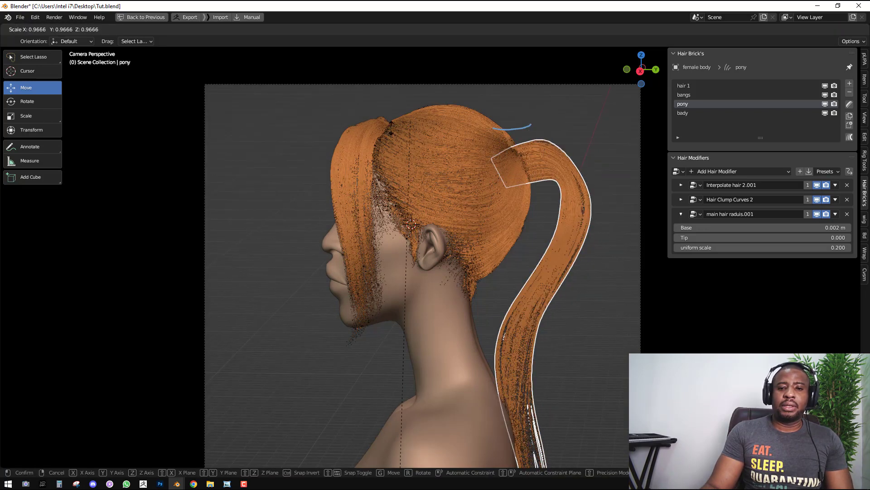
{"action": "left_click", "coordinate": [394, 127]}
{"action": "scroll", "coordinate": [530, 129], "scroll_direction": "down", "scroll_amount": 2}
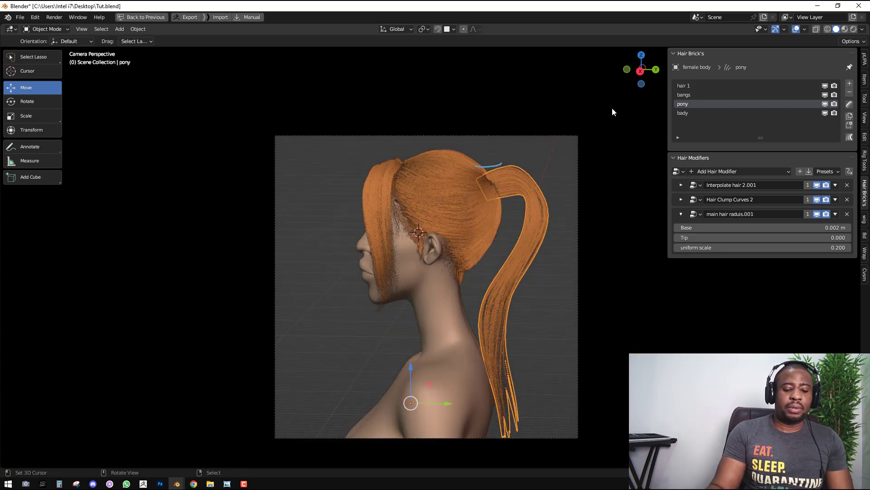
{"action": "mouse_move", "coordinate": [503, 166]}
{"action": "left_mouse_down"}
{"action": "mouse_move", "coordinate": [512, 162]}
{"action": "mouse_move", "coordinate": [527, 184]}
{"action": "mouse_move", "coordinate": [534, 215]}
{"action": "left_mouse_up"}
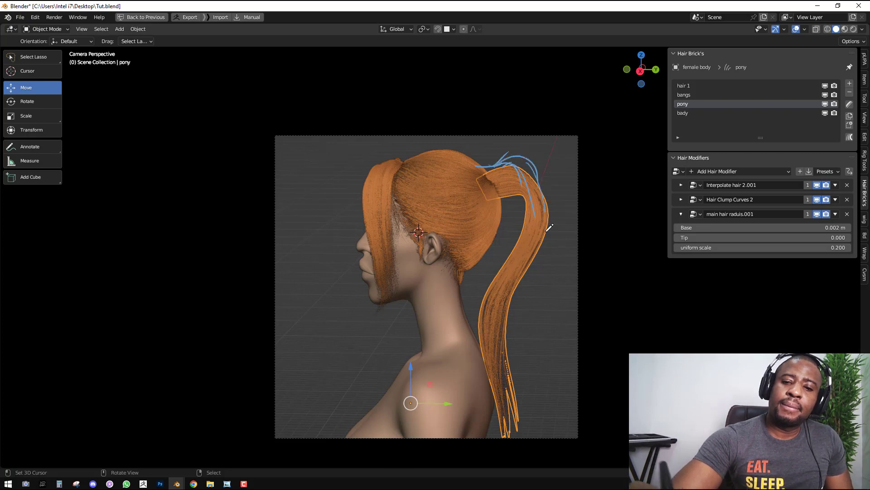
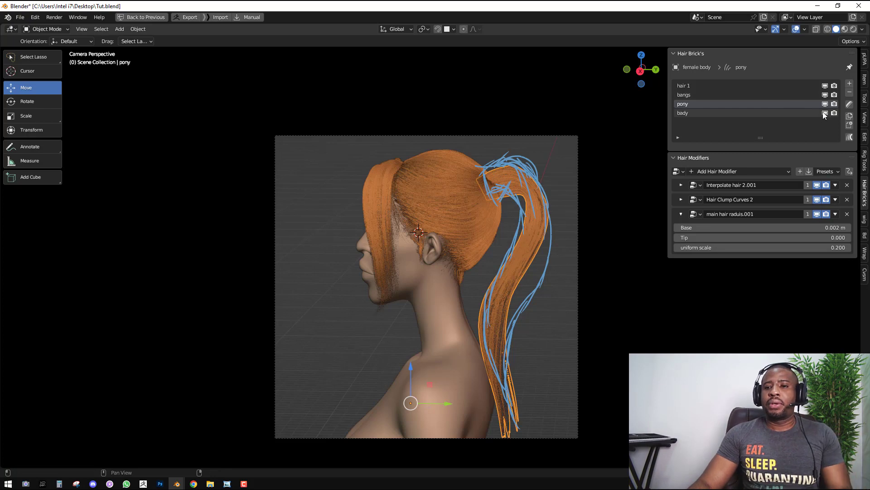
Enter Sculpt Mode on the pony hair with the Comb brush and turn off Interpolate hair 2.001 in the viewport
{"action": "left_click", "coordinate": [849, 105]}
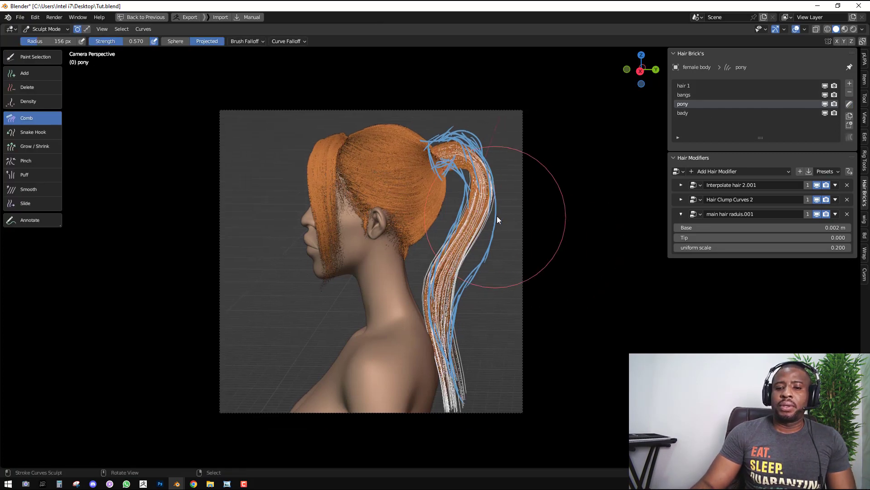
{"action": "scroll", "coordinate": [481, 223], "scroll_direction": "up", "scroll_amount": 3}
{"action": "key", "text": "shift+space"}
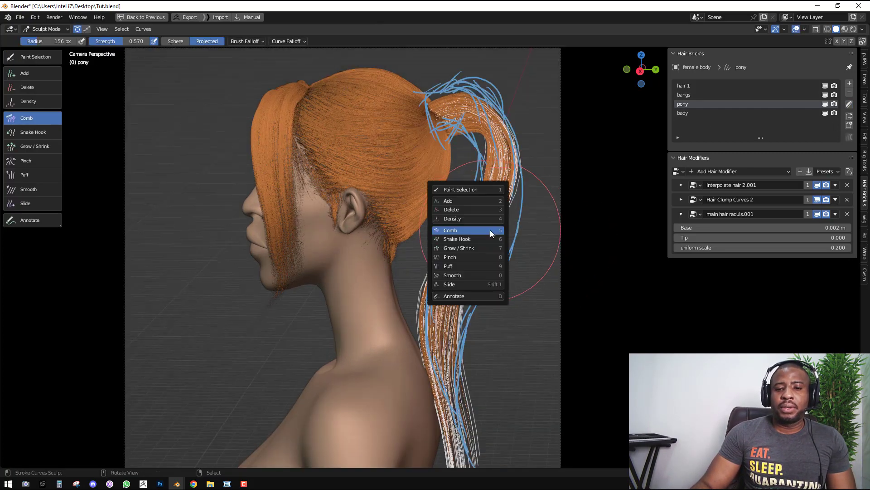
{"action": "left_click", "coordinate": [477, 231]}
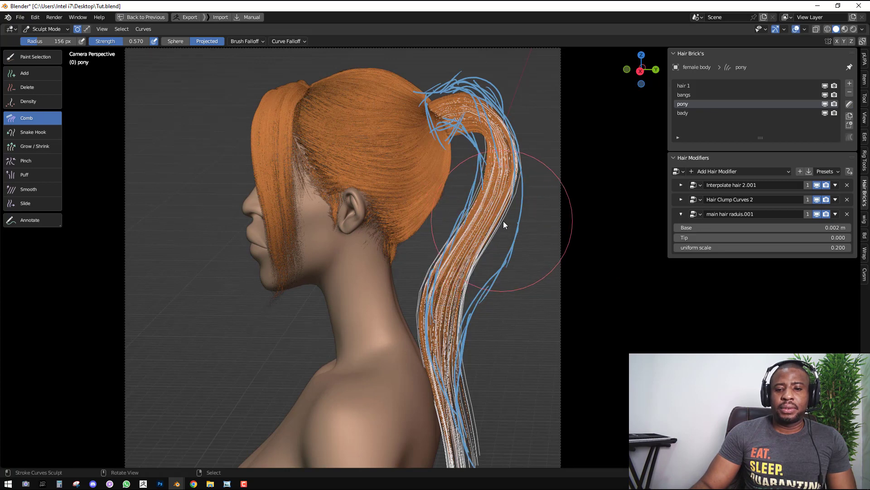
{"action": "left_click_drag", "start_coordinate": [512, 225], "coordinate": [511, 225]}
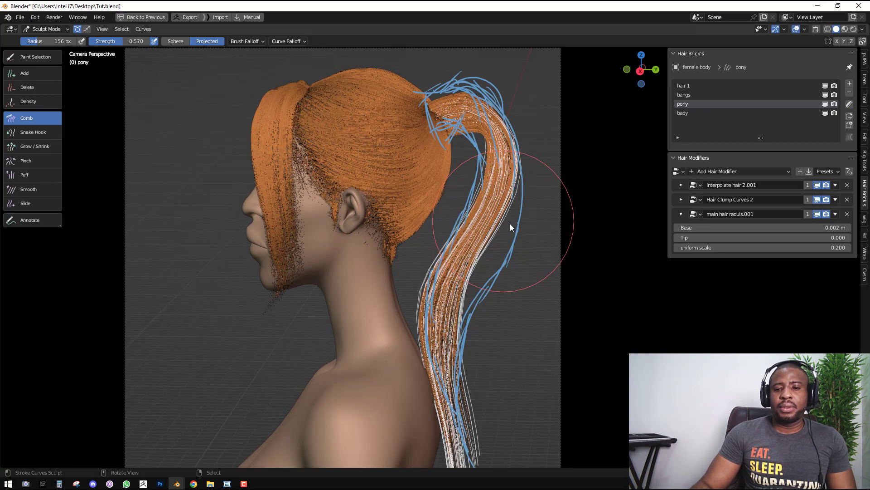
{"action": "left_click", "coordinate": [817, 185]}
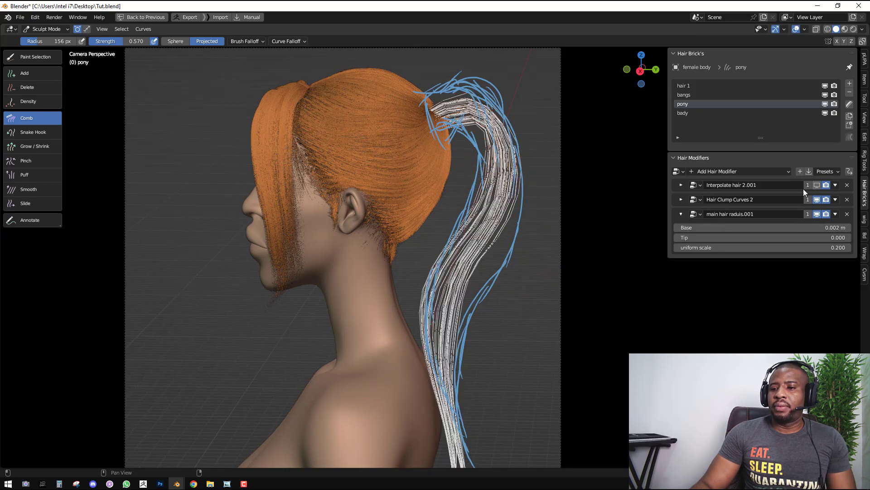
Comb the ponytail's guide strands outward to the annotated outline around its middle bend and beneath the upper curve
{"action": "scroll", "coordinate": [502, 254], "scroll_direction": "up", "scroll_amount": 2}
{"action": "left_click_drag", "start_coordinate": [518, 219], "coordinate": [531, 228]}
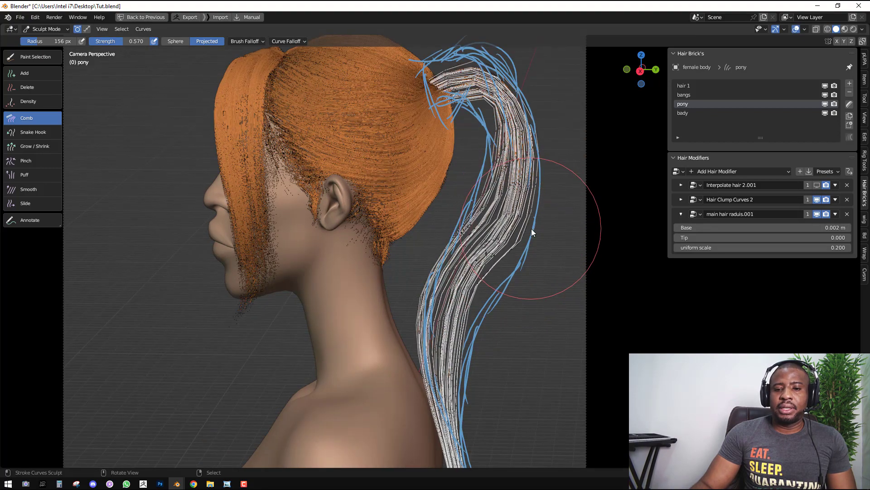
{"action": "left_click_drag", "start_coordinate": [492, 273], "coordinate": [502, 266]}
{"action": "left_click_drag", "start_coordinate": [526, 223], "coordinate": [537, 229]}
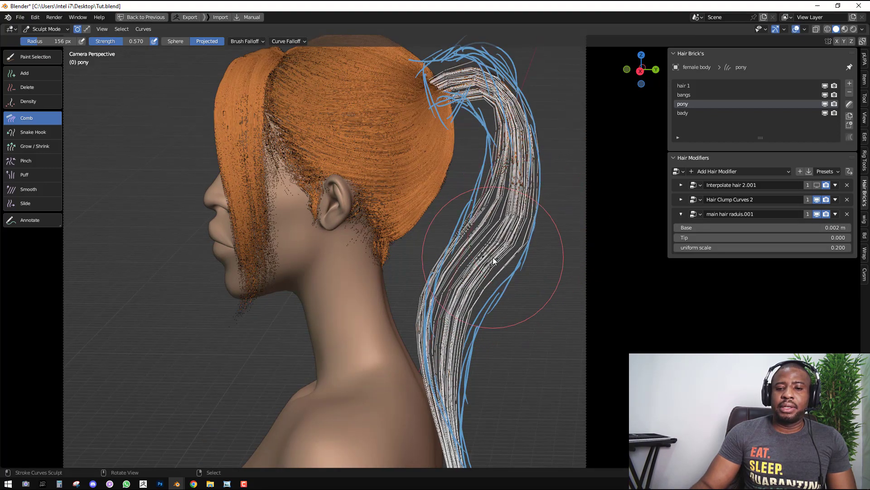
{"action": "left_click_drag", "start_coordinate": [491, 261], "coordinate": [497, 278]}
{"action": "scroll", "coordinate": [502, 207], "scroll_direction": "up", "scroll_amount": 4}
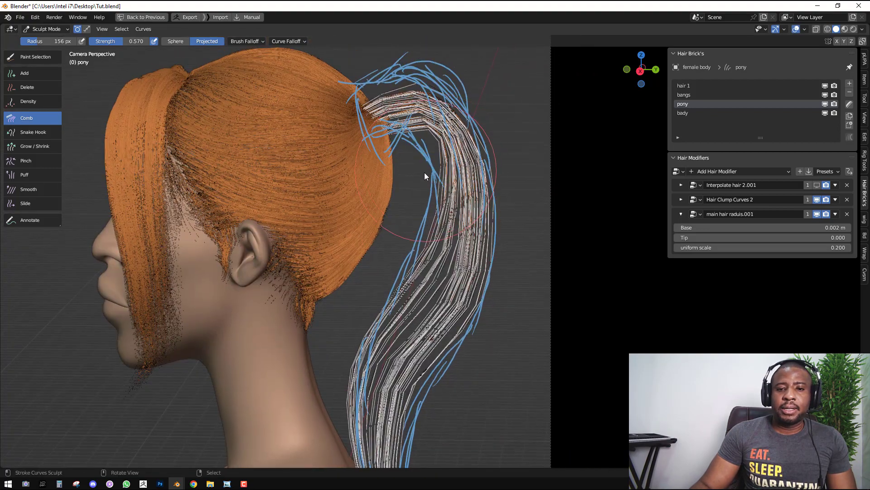
{"action": "mouse_move", "coordinate": [424, 175]}
{"action": "left_mouse_down"}
{"action": "mouse_move", "coordinate": [425, 156]}
{"action": "mouse_move", "coordinate": [416, 167]}
{"action": "mouse_move", "coordinate": [422, 154]}
{"action": "mouse_move", "coordinate": [411, 174]}
{"action": "left_mouse_up"}
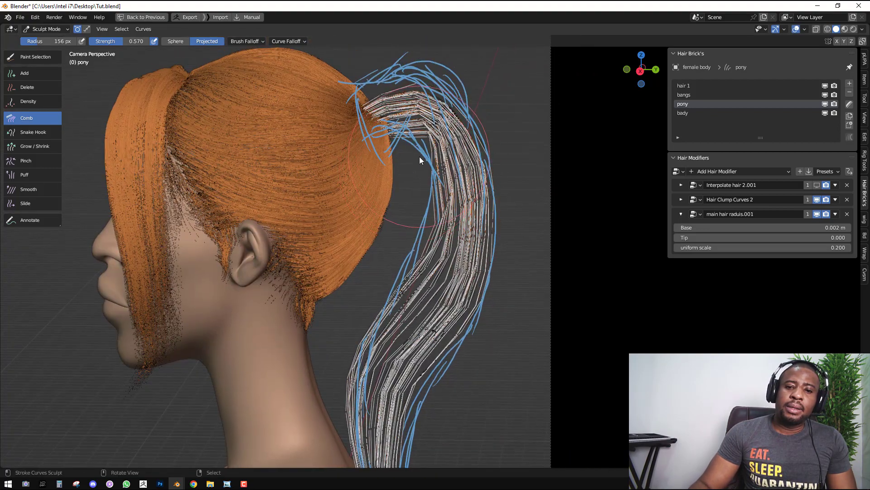
Add a Resample Hair modifier to the pony hair, set its viewport view to 30 and apply it
{"action": "left_click", "coordinate": [736, 170]}
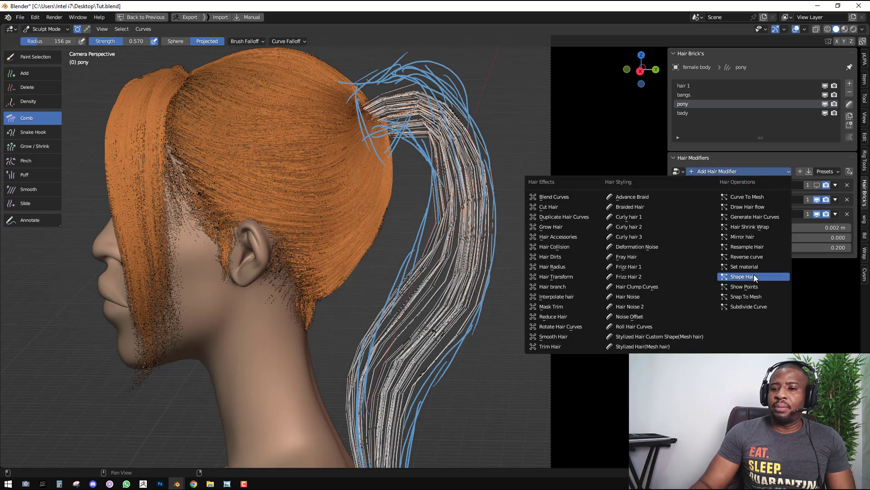
{"action": "left_click", "coordinate": [755, 248]}
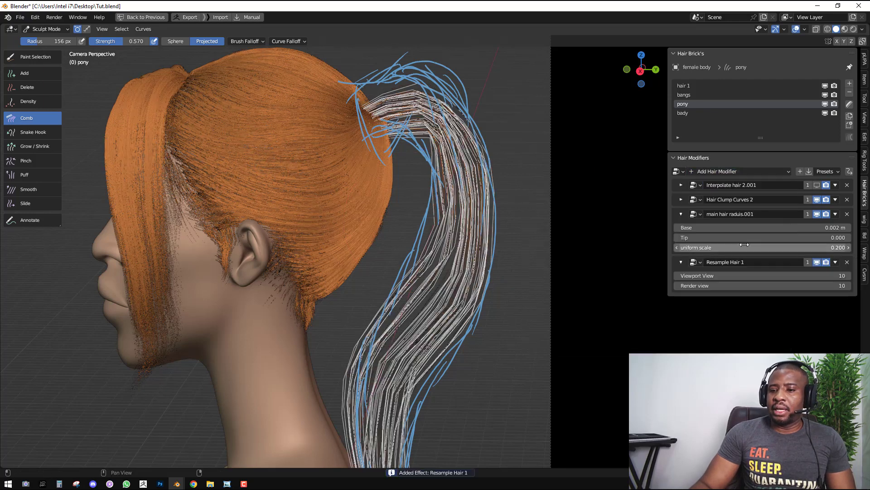
{"action": "double_click", "coordinate": [837, 275]}
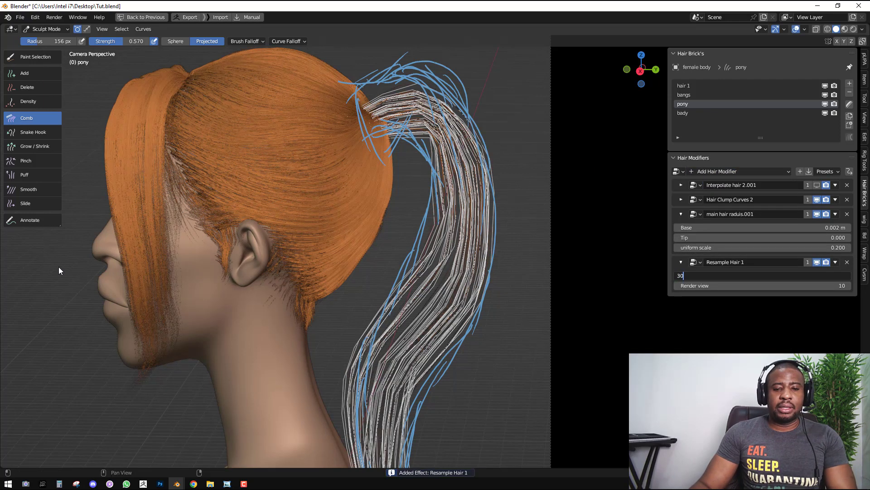
{"action": "key", "text": "Return"}
{"action": "left_click", "coordinate": [835, 262]}
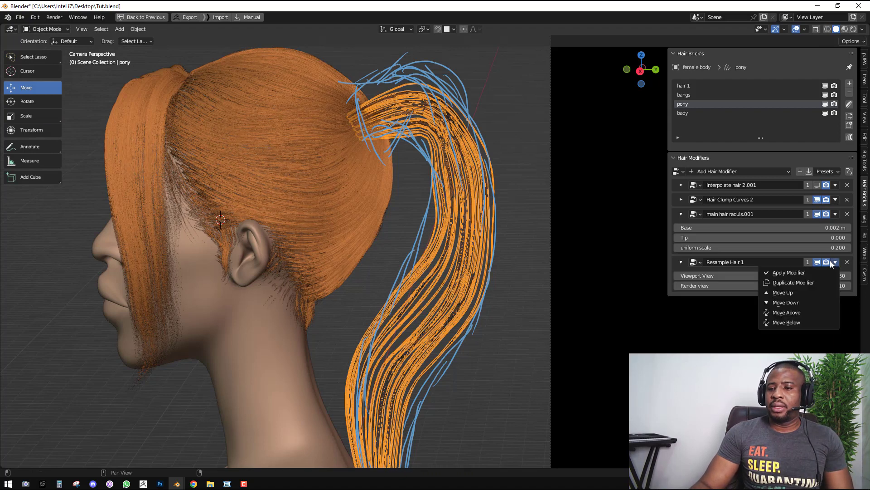
{"action": "left_click", "coordinate": [793, 273]}
Return to Sculpt Mode and comb the lower ponytail strands outward to the annotated back edge
{"action": "left_click", "coordinate": [849, 105]}
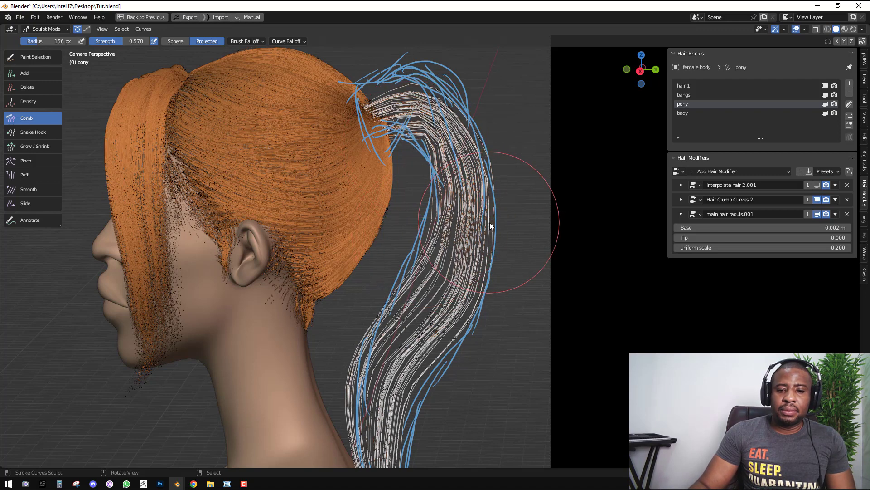
{"action": "middle_click_drag", "start_coordinate": [457, 345], "coordinate": [456, 261], "text": "shift"}
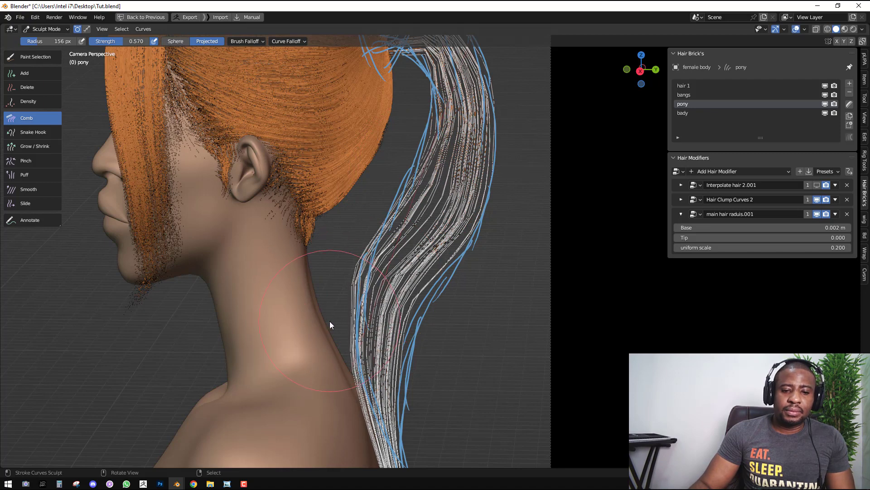
{"action": "middle_click_drag", "start_coordinate": [330, 321], "coordinate": [364, 234], "text": "shift"}
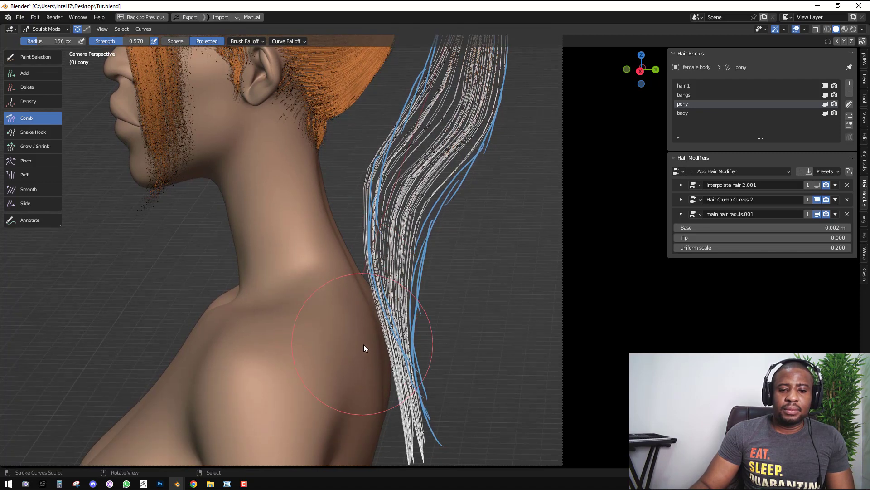
{"action": "mouse_move", "coordinate": [426, 210]}
{"action": "left_mouse_down"}
{"action": "mouse_move", "coordinate": [432, 200]}
{"action": "mouse_move", "coordinate": [441, 205]}
{"action": "left_mouse_up"}
{"action": "left_click_drag", "start_coordinate": [462, 161], "coordinate": [474, 133]}
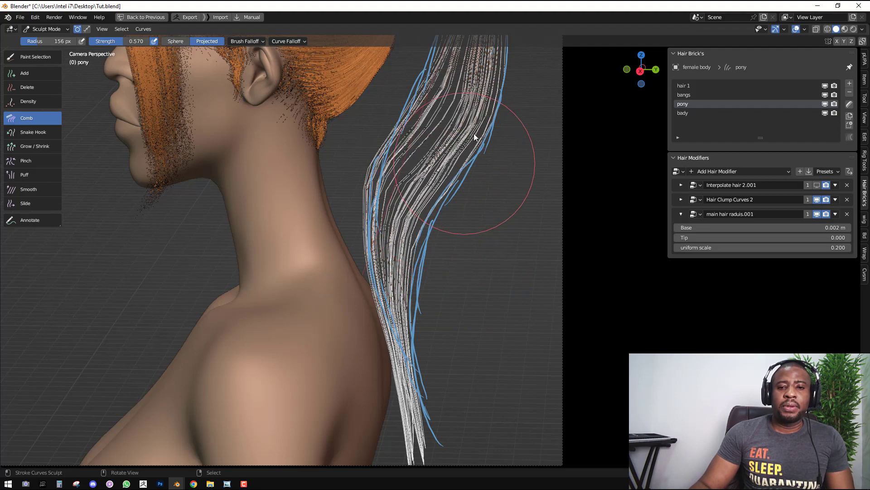
Comb the strands at the ponytail's root and upper curve up and outward to fill the annotated arch
{"action": "middle_click_drag", "start_coordinate": [474, 133], "coordinate": [447, 349], "text": "shift"}
{"action": "middle_click_drag", "start_coordinate": [427, 186], "coordinate": [392, 246], "text": "shift"}
{"action": "scroll", "coordinate": [390, 236], "scroll_direction": "up", "scroll_amount": 1}
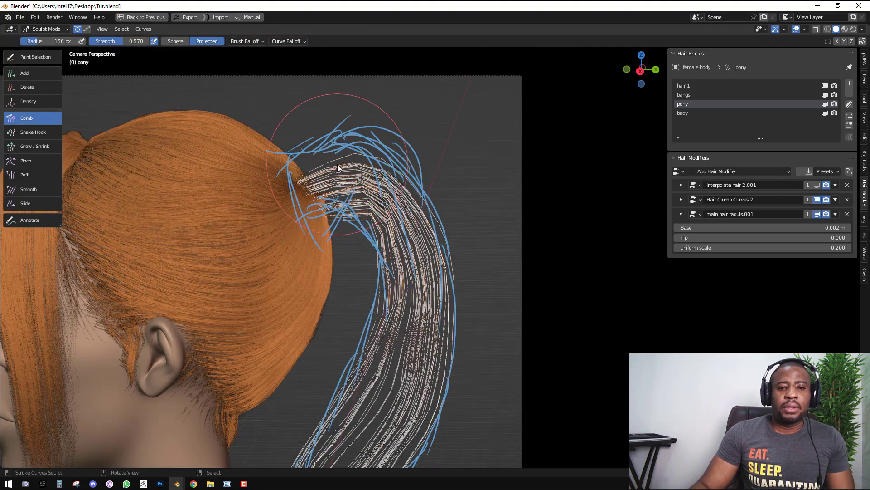
{"action": "left_click_drag", "start_coordinate": [337, 165], "coordinate": [328, 138]}
{"action": "left_click_drag", "start_coordinate": [382, 176], "coordinate": [392, 150]}
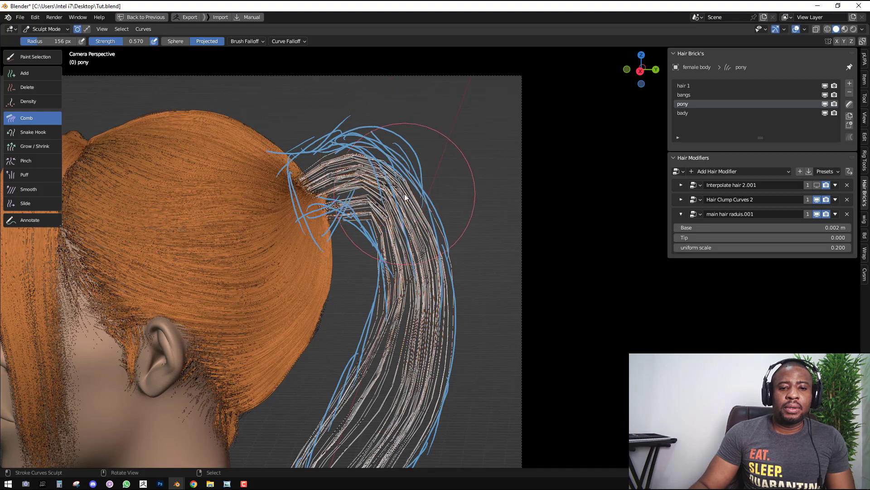
{"action": "mouse_move", "coordinate": [413, 202]}
{"action": "left_mouse_down"}
{"action": "mouse_move", "coordinate": [433, 194]}
{"action": "mouse_move", "coordinate": [442, 213]}
{"action": "left_mouse_up"}
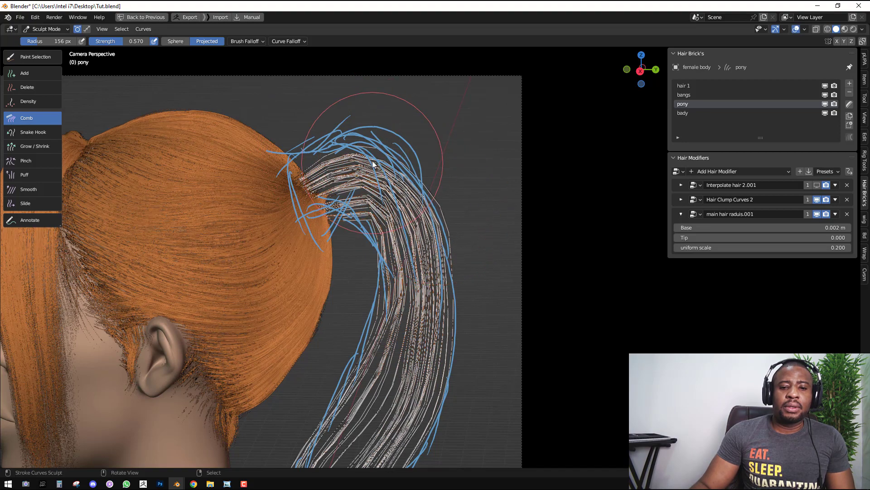
{"action": "mouse_move", "coordinate": [372, 160]}
{"action": "left_mouse_down"}
{"action": "mouse_move", "coordinate": [376, 137]}
{"action": "mouse_move", "coordinate": [398, 144]}
{"action": "mouse_move", "coordinate": [324, 137]}
{"action": "mouse_move", "coordinate": [305, 148]}
{"action": "left_mouse_up"}
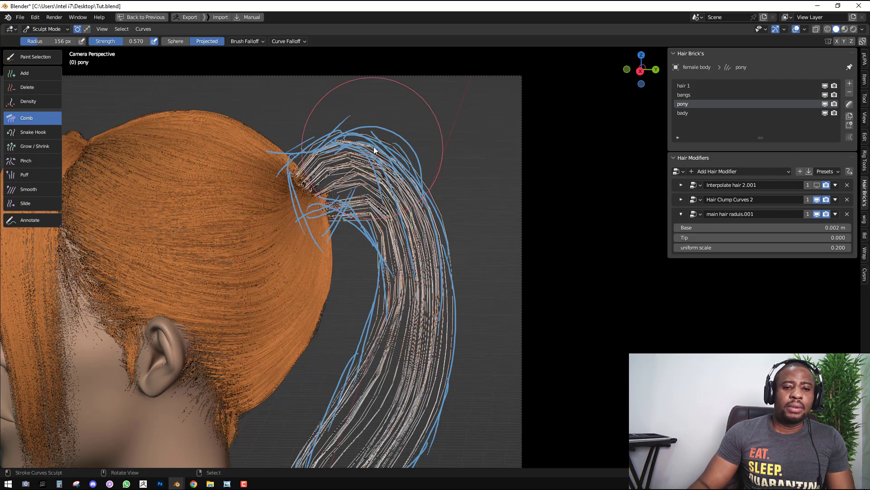
{"action": "left_click_drag", "start_coordinate": [374, 147], "coordinate": [382, 132]}
{"action": "left_click_drag", "start_coordinate": [403, 175], "coordinate": [414, 171]}
Comb the outer strands along the back of the ponytail's middle section outward to the annotated edge
{"action": "middle_click_drag", "start_coordinate": [427, 233], "coordinate": [435, 151], "text": "shift"}
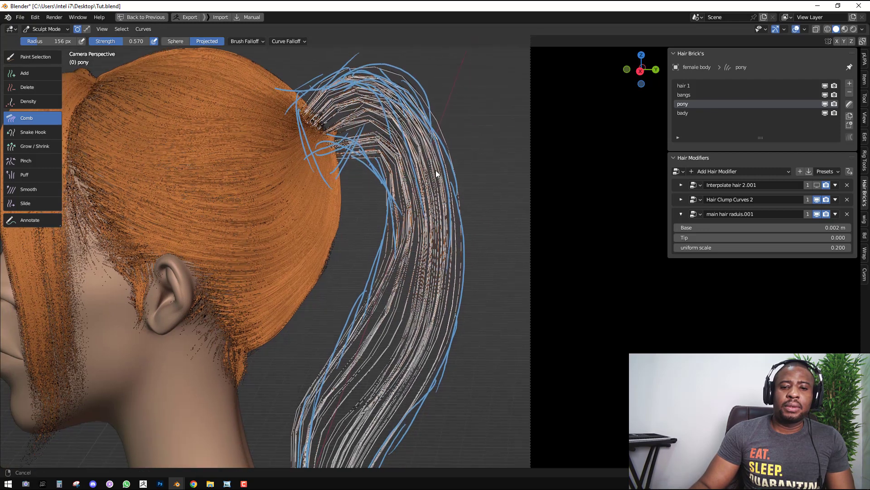
{"action": "left_click_drag", "start_coordinate": [455, 183], "coordinate": [459, 178]}
{"action": "left_click_drag", "start_coordinate": [451, 240], "coordinate": [455, 240]}
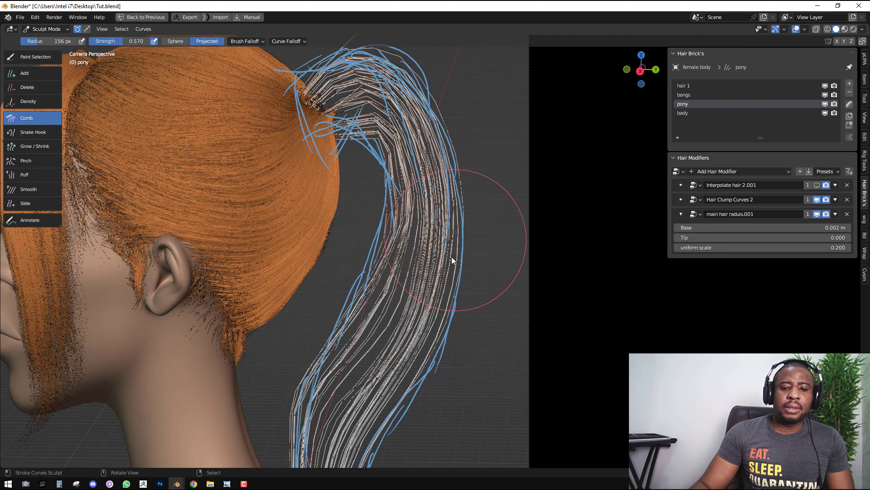
{"action": "middle_click_drag", "start_coordinate": [454, 299], "coordinate": [464, 246], "text": "shift"}
{"action": "left_click_drag", "start_coordinate": [464, 245], "coordinate": [466, 245]}
Return to Object Mode, hide the overlays and check the full interpolated ponytail's silhouette in the camera view
{"action": "key", "text": "ctrl+Tab"}
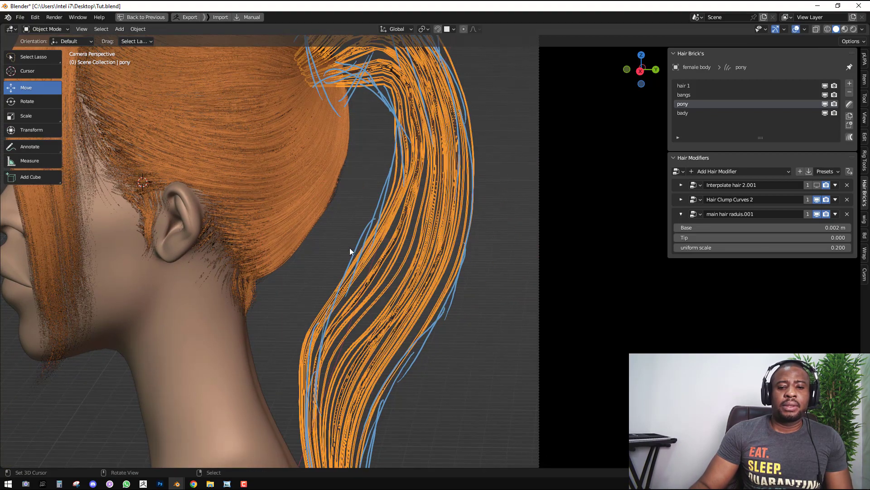
{"action": "key", "text": "shift+alt+z"}
{"action": "scroll", "coordinate": [385, 236], "scroll_direction": "down", "scroll_amount": 3}
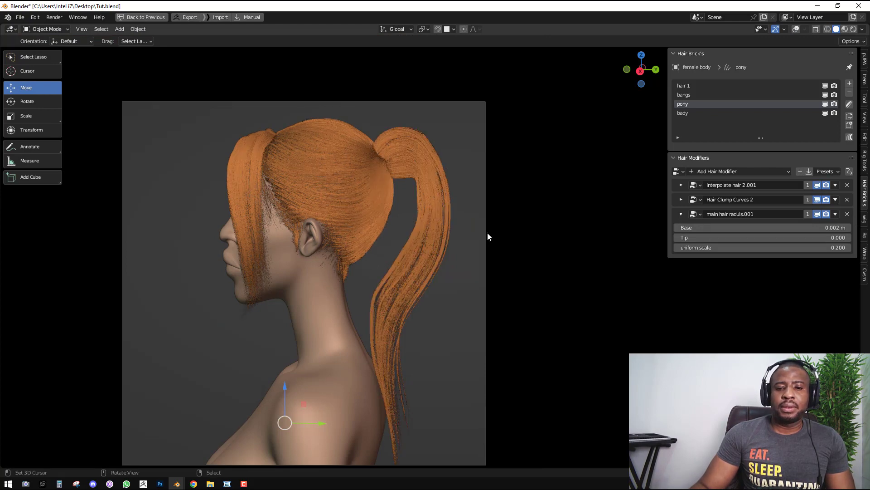
{"action": "scroll", "coordinate": [485, 237], "scroll_direction": "down", "scroll_amount": 5}
{"action": "scroll", "coordinate": [476, 241], "scroll_direction": "up", "scroll_amount": 3}
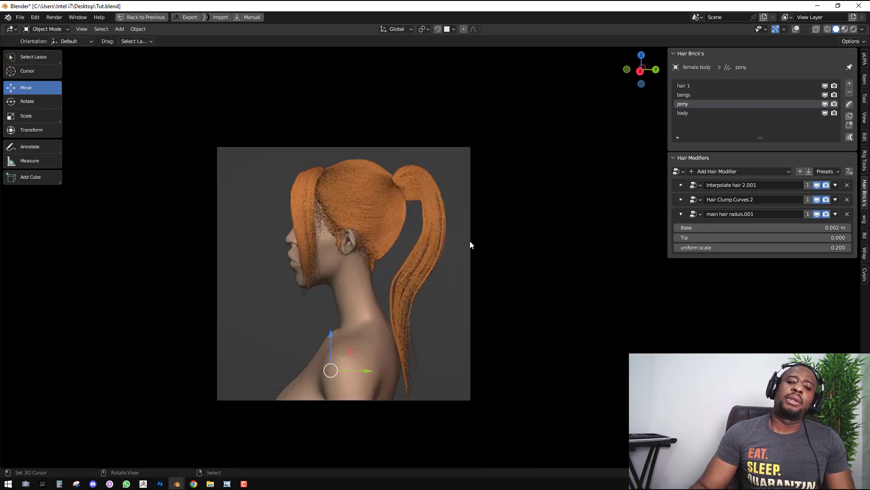
Turn off Interpolate hair 2.001's viewport display again and put the pony hair back in Sculpt Mode
{"action": "left_click", "coordinate": [817, 185]}
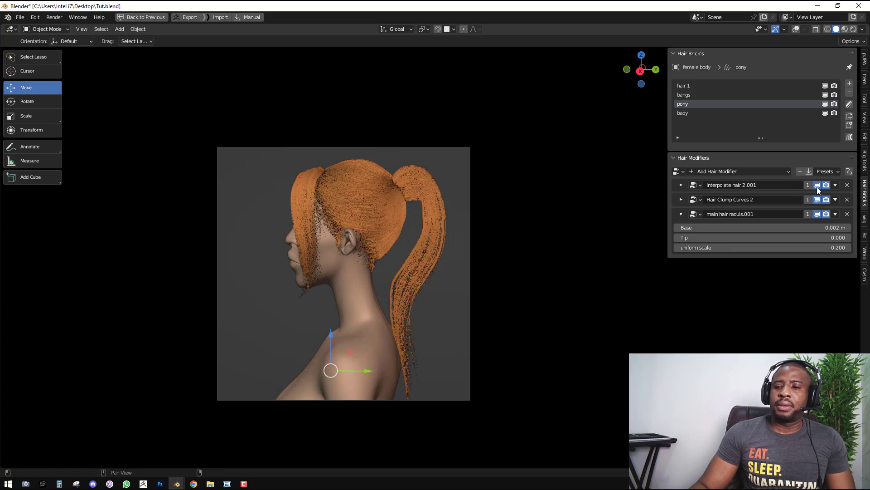
{"action": "left_click", "coordinate": [410, 300]}
{"action": "key", "text": "ctrl+Tab"}
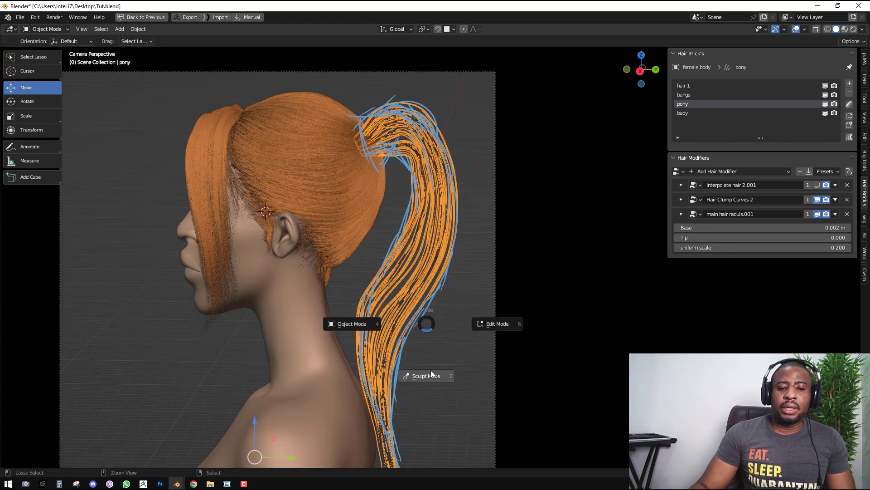
{"action": "left_click", "coordinate": [426, 373]}
Reduce the Comb brush radius to 103 px and comb the inner strands beneath the ponytail's upper curve near its root
{"action": "scroll", "coordinate": [425, 252], "scroll_direction": "up", "scroll_amount": 2}
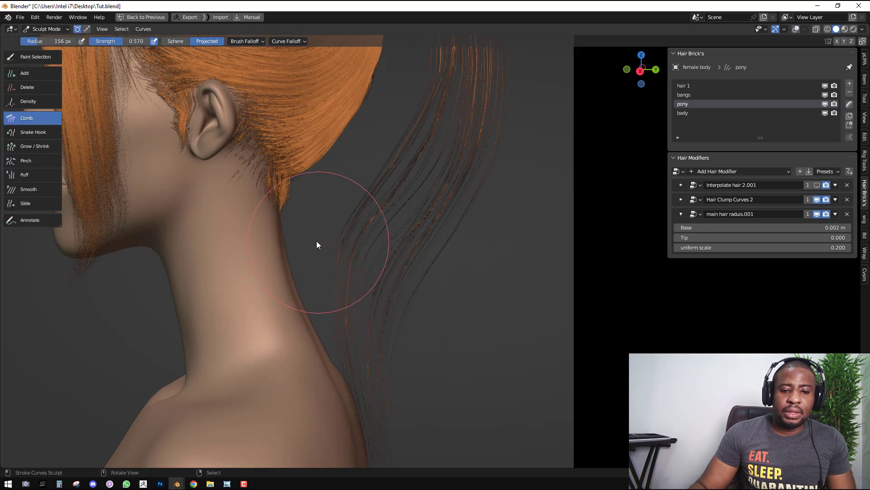
{"action": "left_click_drag", "start_coordinate": [316, 241], "coordinate": [323, 364]}
{"action": "middle_click_drag", "start_coordinate": [373, 239], "coordinate": [369, 330], "text": "shift"}
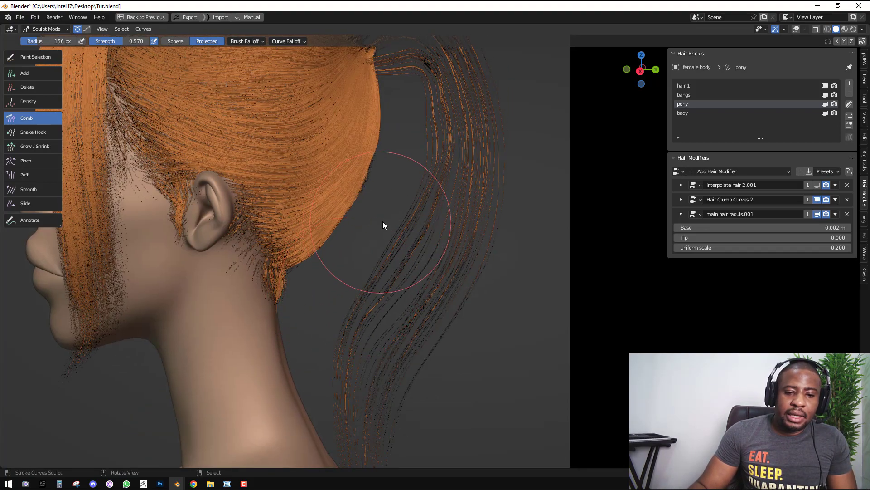
{"action": "scroll", "coordinate": [400, 218], "scroll_direction": "up", "scroll_amount": 2}
{"action": "middle_click_drag", "start_coordinate": [400, 218], "coordinate": [381, 271], "text": "shift"}
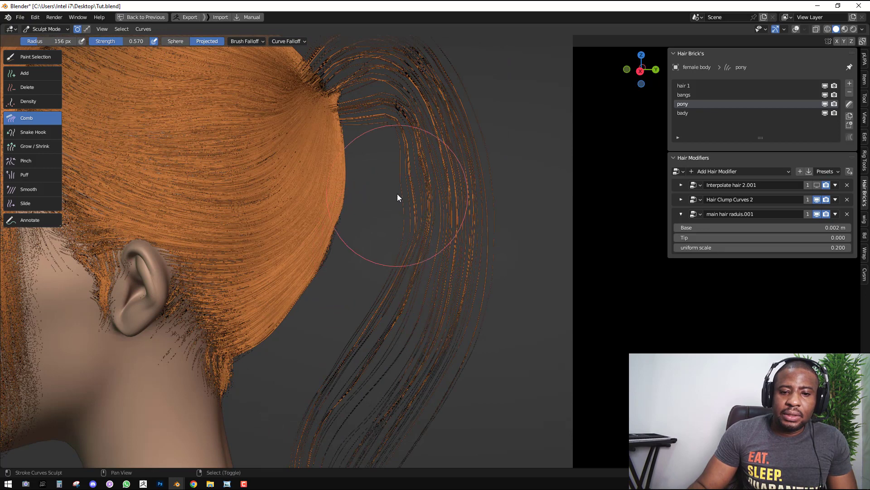
{"action": "middle_click_drag", "start_coordinate": [397, 194], "coordinate": [400, 237], "text": "shift"}
{"action": "key", "text": "f"}
{"action": "left_click", "coordinate": [375, 227]}
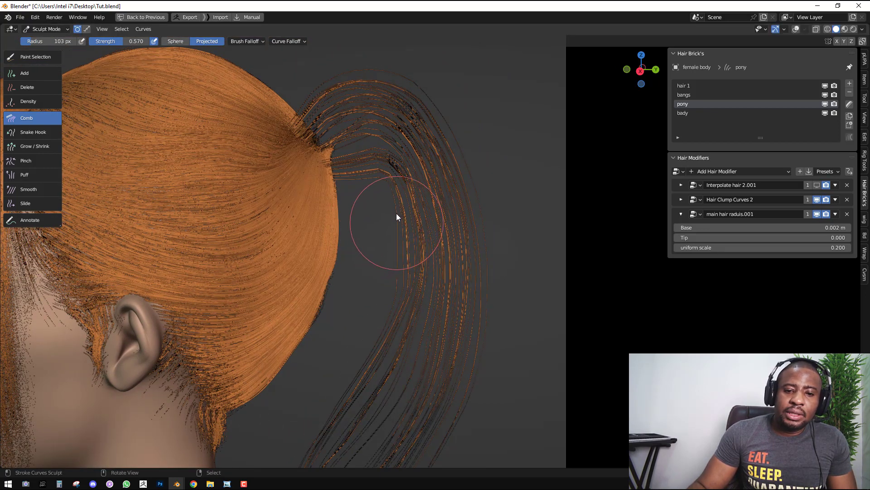
{"action": "mouse_move", "coordinate": [402, 200]}
{"action": "left_mouse_down"}
{"action": "mouse_move", "coordinate": [408, 272]}
{"action": "mouse_move", "coordinate": [410, 216]}
{"action": "mouse_move", "coordinate": [409, 235]}
{"action": "mouse_move", "coordinate": [374, 174]}
{"action": "mouse_move", "coordinate": [359, 170]}
{"action": "left_mouse_up"}
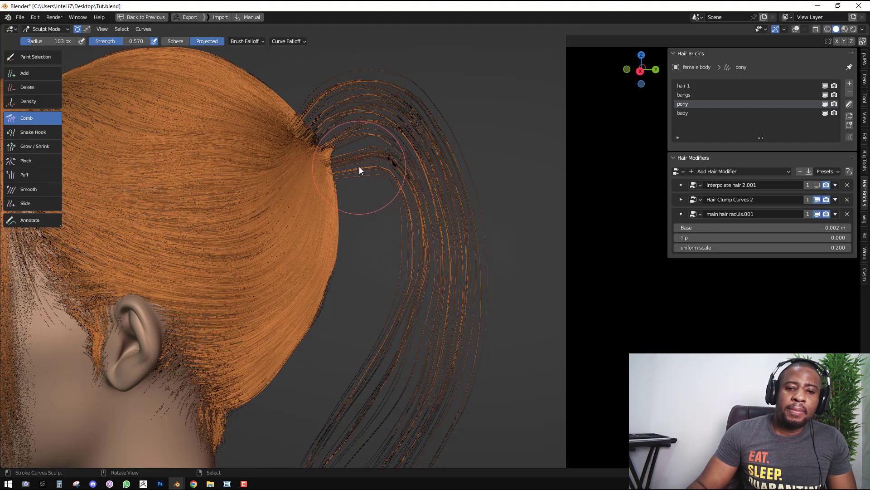
{"action": "scroll", "coordinate": [490, 247], "scroll_direction": "down", "scroll_amount": 3}
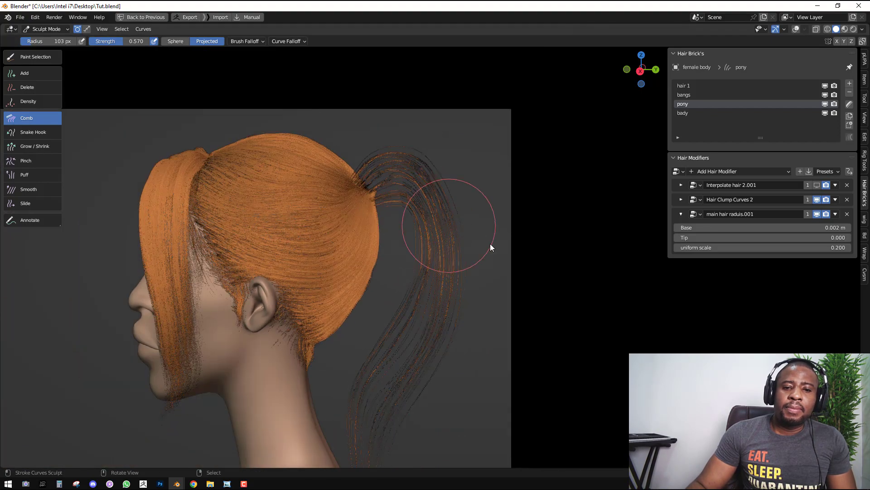
Return to Object Mode, show Interpolate hair 2.001 in the viewport and compare the full ponytail with the annotated outline
{"action": "key", "text": "ctrl+Tab"}
{"action": "left_click", "coordinate": [469, 249]}
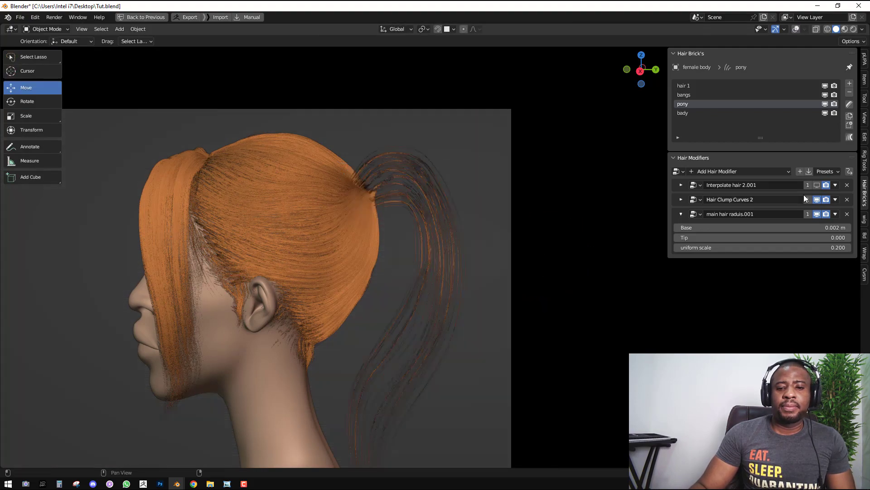
{"action": "scroll", "coordinate": [476, 244], "scroll_direction": "down", "scroll_amount": 4}
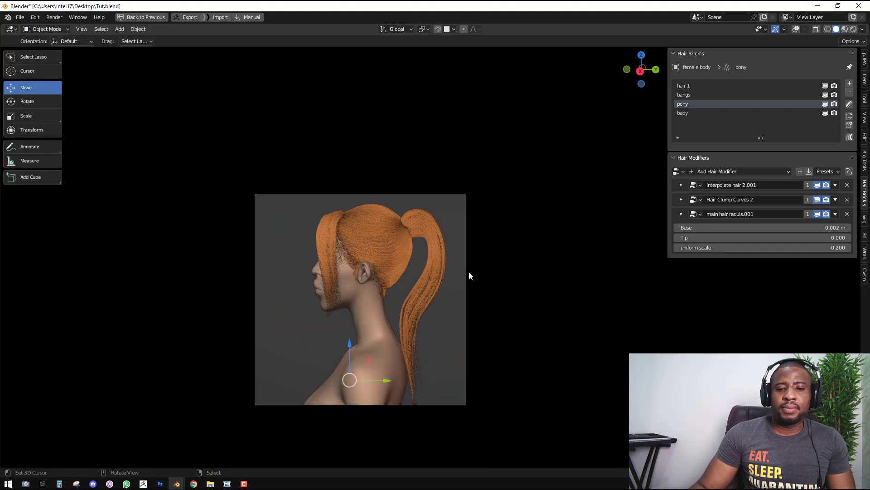
{"action": "middle_click_drag", "start_coordinate": [462, 271], "coordinate": [444, 233], "text": "shift"}
{"action": "scroll", "coordinate": [442, 222], "scroll_direction": "up", "scroll_amount": 2}
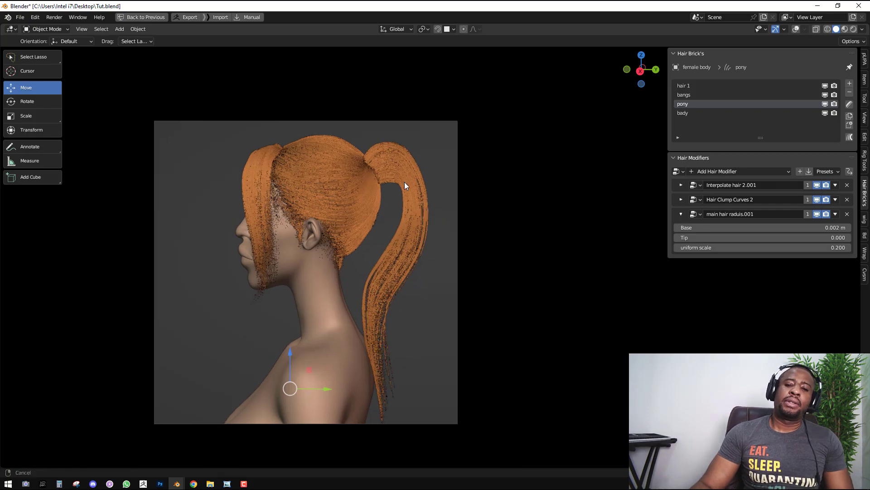
{"action": "scroll", "coordinate": [404, 183], "scroll_direction": "up", "scroll_amount": 1}
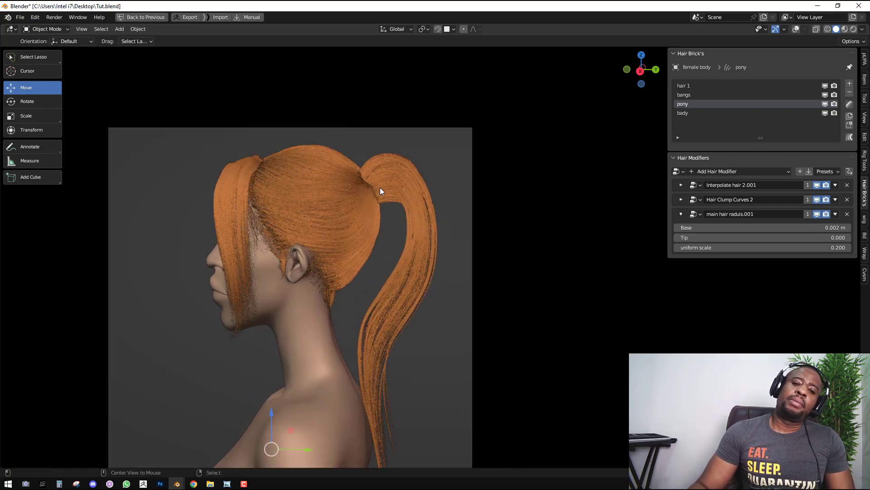
{"action": "key", "text": "shift+alt+z"}
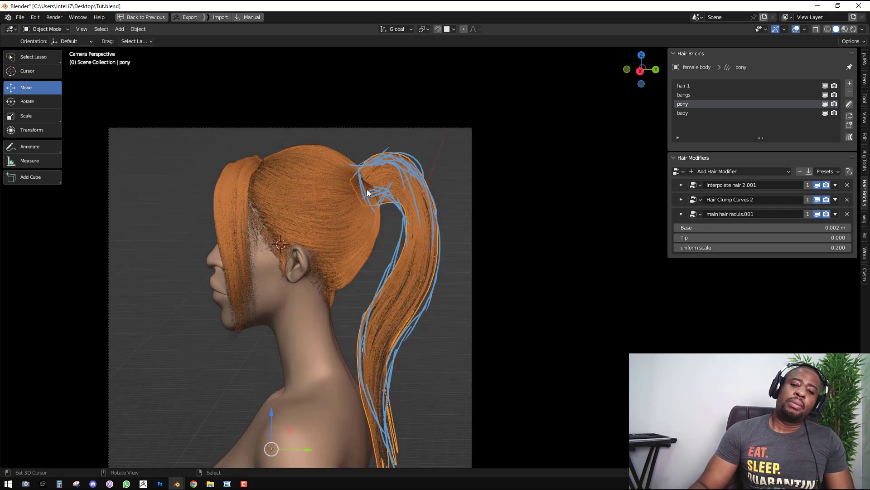
{"action": "key", "text": "shift+alt+z"}
{"action": "key", "text": "shift+alt+z"}
{"action": "key", "text": "shift+alt+z"}
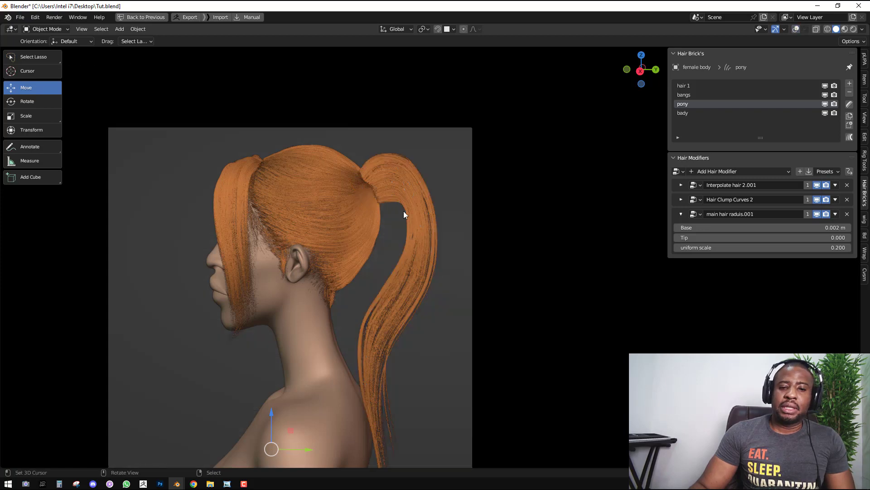
Open the pony mask texture for painting, hide the hair 1 and bangs layers, and inspect the mask spot behind the head
{"action": "left_click", "coordinate": [825, 104]}
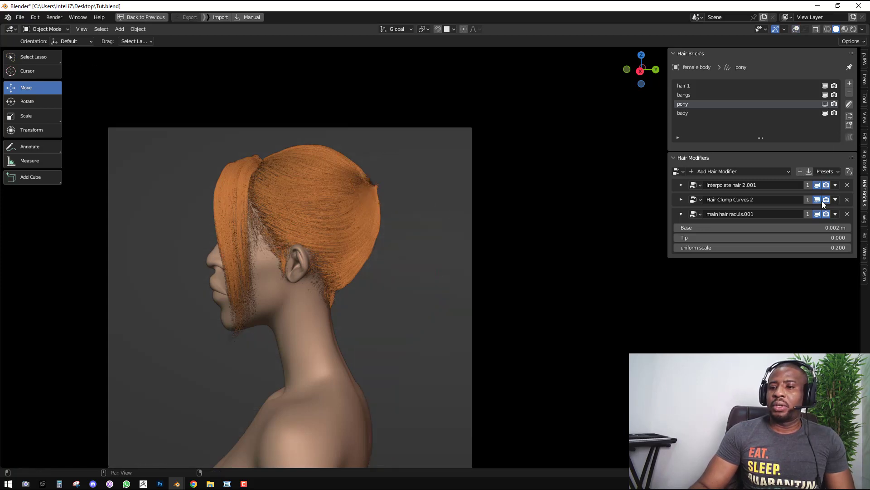
{"action": "left_click", "coordinate": [681, 185]}
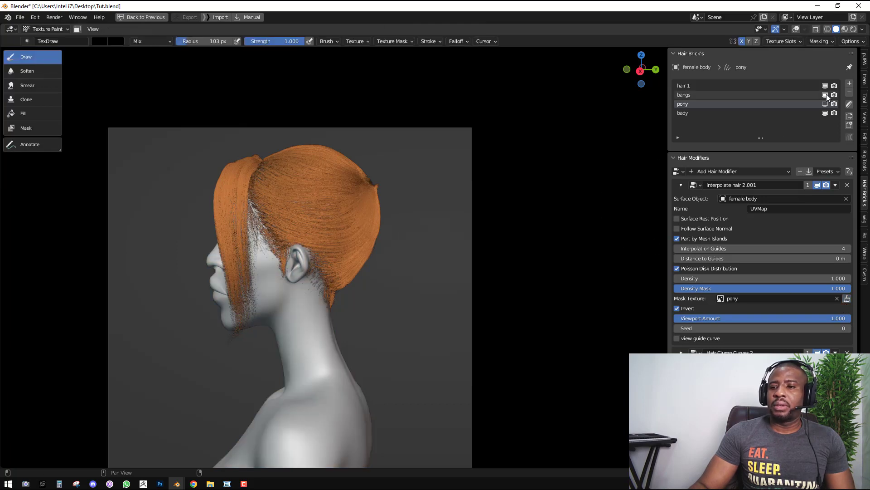
{"action": "left_click_drag", "start_coordinate": [825, 94], "coordinate": [826, 86]}
{"action": "middle_click_drag", "start_coordinate": [461, 193], "coordinate": [382, 231]}
{"action": "scroll", "coordinate": [381, 230], "scroll_direction": "up", "scroll_amount": 2}
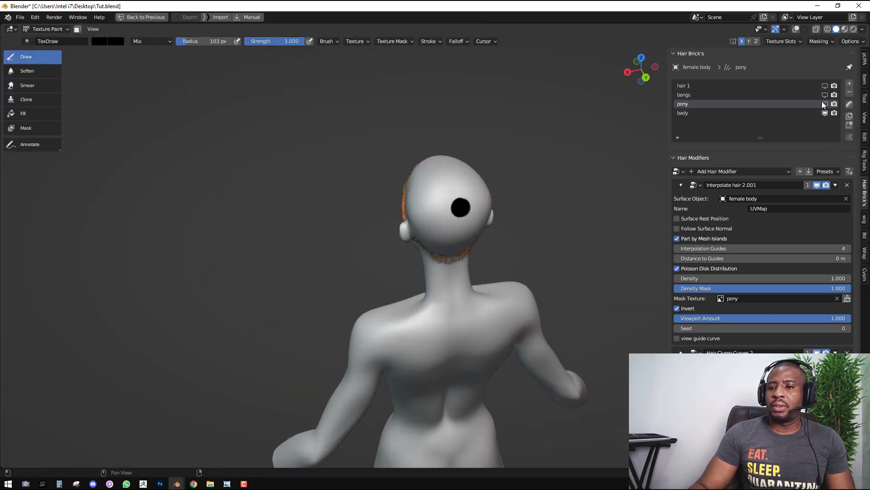
{"action": "middle_click_drag", "start_coordinate": [484, 248], "coordinate": [528, 155]}
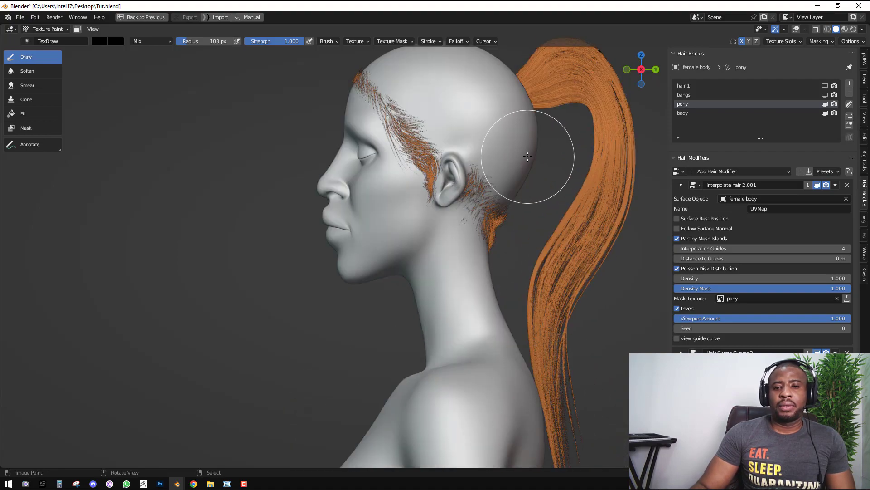
In the camera view, paint white with a 49 px brush over the lower edge of the pony mask at the ponytail's root
{"action": "key", "text": "KP_0"}
{"action": "scroll", "coordinate": [362, 245], "scroll_direction": "up", "scroll_amount": 2}
{"action": "key", "text": "alt+shift+z"}
{"action": "scroll", "coordinate": [349, 204], "scroll_direction": "up", "scroll_amount": 3}
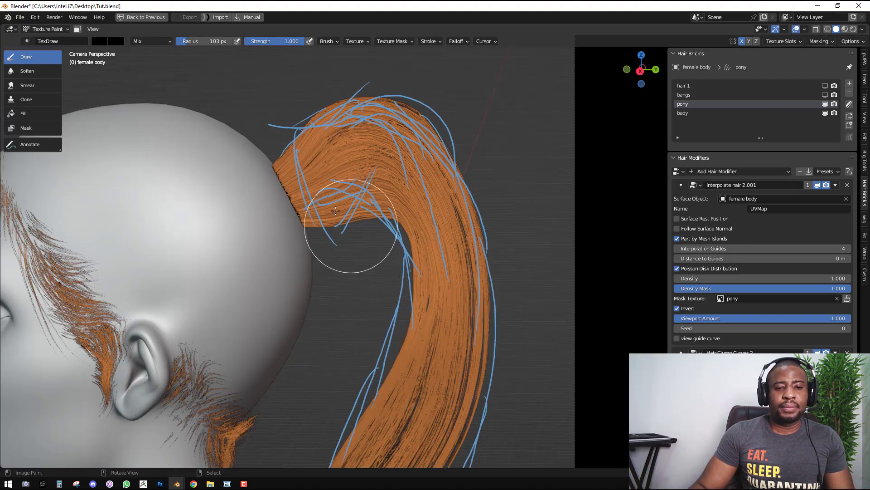
{"action": "key", "text": "x"}
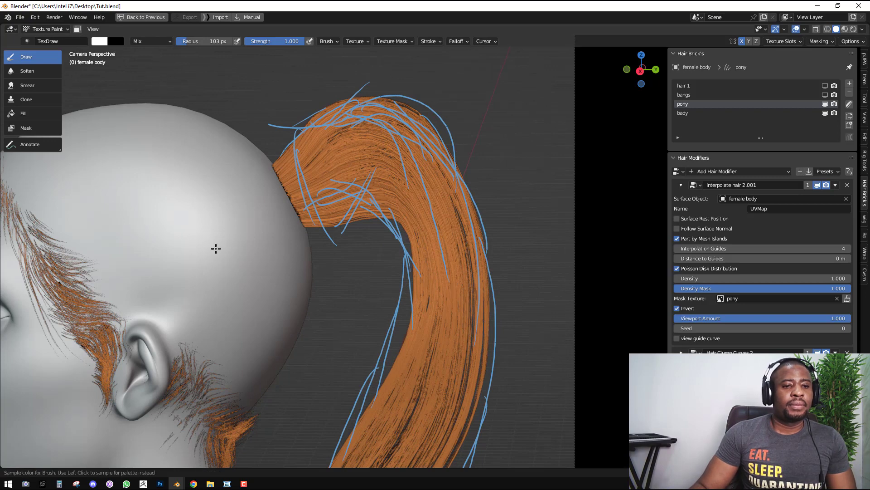
{"action": "key", "text": "f"}
{"action": "left_click", "coordinate": [297, 210]}
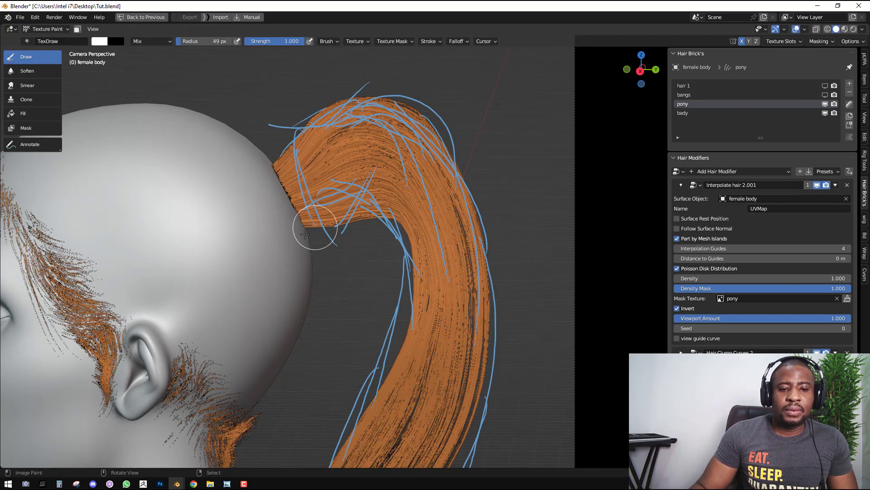
{"action": "left_click_drag", "start_coordinate": [305, 234], "coordinate": [310, 228]}
{"action": "scroll", "coordinate": [321, 226], "scroll_direction": "up", "scroll_amount": 2}
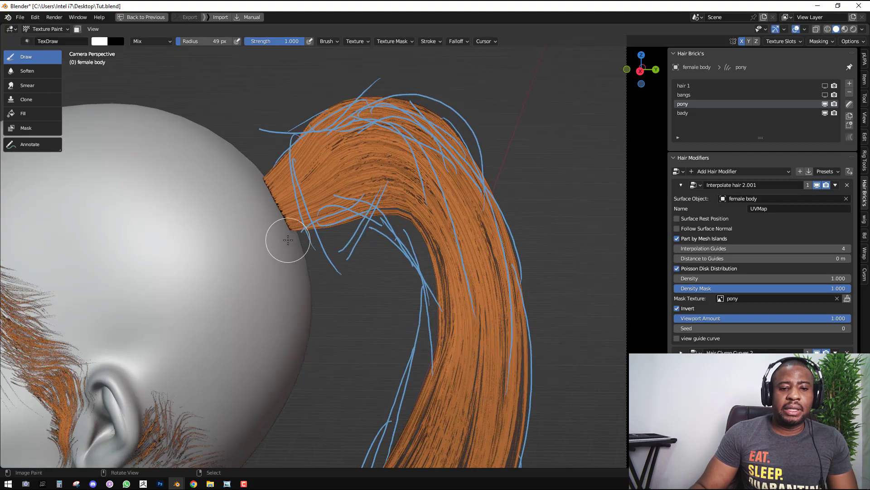
Leave Texture Paint, turn off Interpolate hair 2.001's viewport display and put the pony hair in Sculpt Mode
{"action": "mouse_move", "coordinate": [307, 243]}
{"action": "middle_mouse_down"}
{"action": "mouse_move", "coordinate": [398, 262]}
{"action": "mouse_move", "coordinate": [464, 236]}
{"action": "middle_mouse_up"}
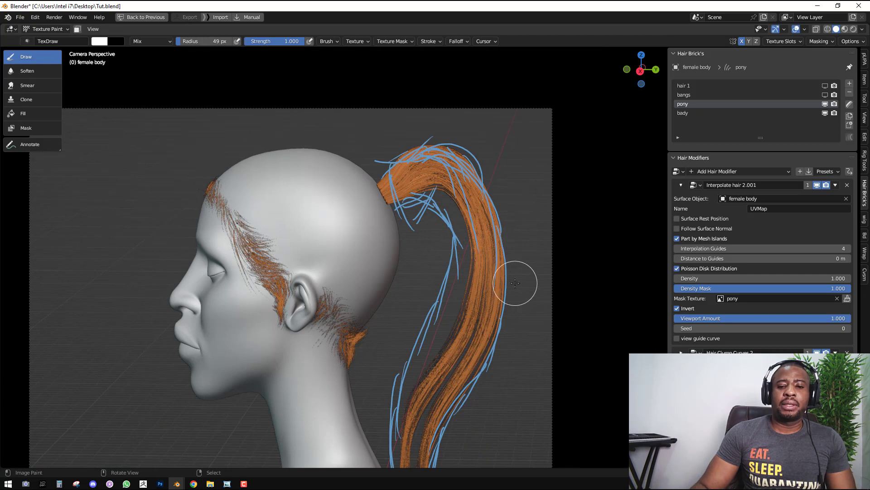
{"action": "key", "text": "shift+space"}
{"action": "key", "text": "ctrl+Tab"}
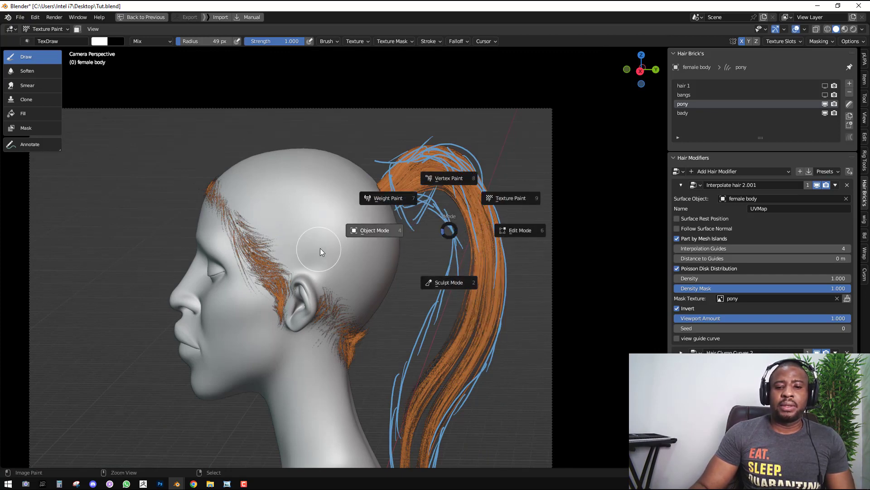
{"action": "key", "text": "4"}
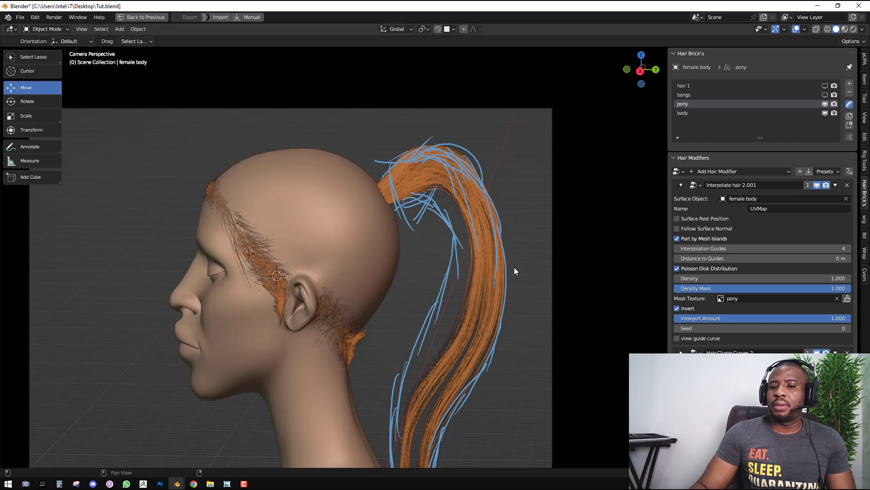
{"action": "left_click", "coordinate": [817, 185]}
{"action": "middle_click_drag", "start_coordinate": [454, 279], "coordinate": [449, 258], "text": "shift"}
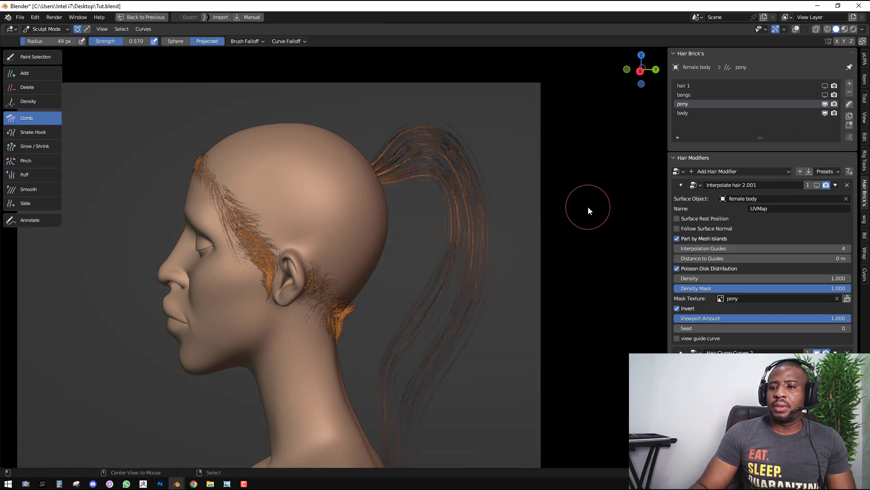
Show Interpolate hair 2.001 again, set its Viewport Amount to 0.2 and return the pony hair to Sculpt Mode
{"action": "left_click", "coordinate": [826, 104]}
{"action": "left_click", "coordinate": [825, 104]}
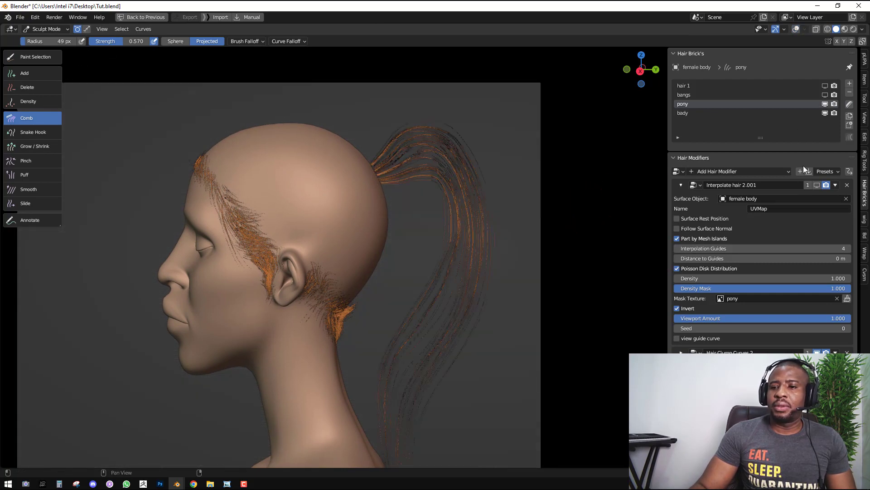
{"action": "left_click", "coordinate": [817, 185]}
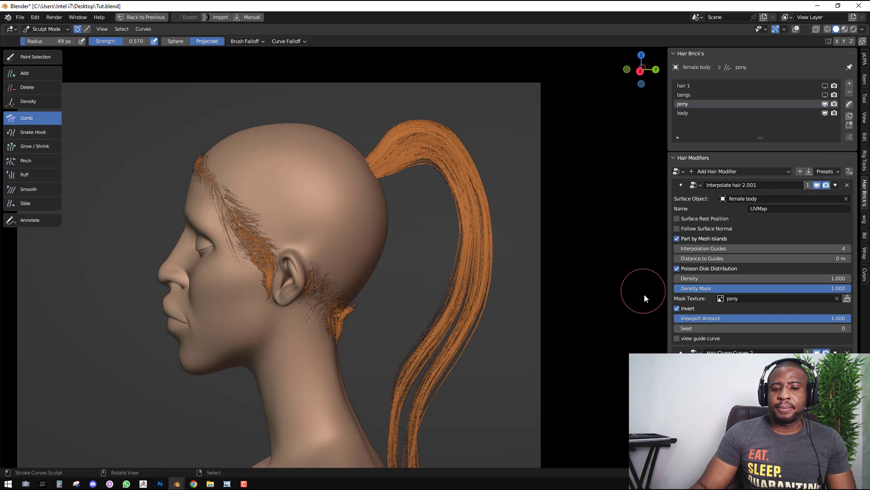
{"action": "key", "text": "shift+alt+z"}
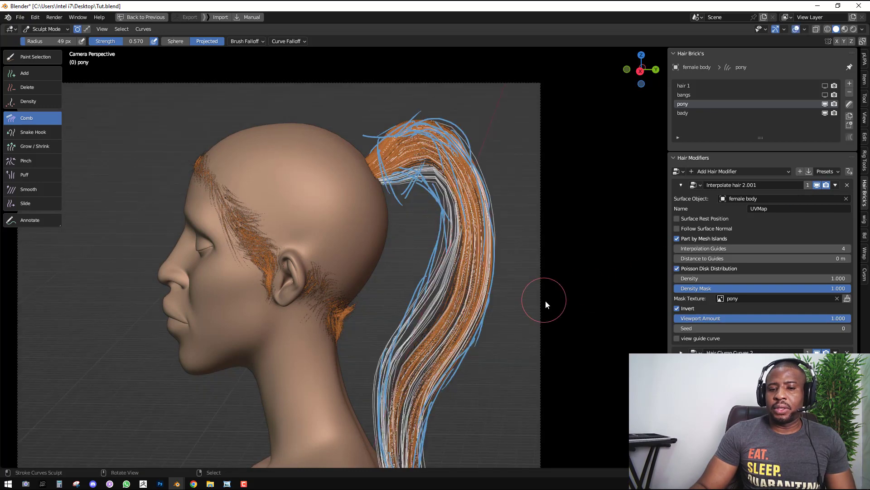
{"action": "left_click", "coordinate": [779, 317]}
{"action": "type", "text": ".2"}
{"action": "key", "text": "Return"}
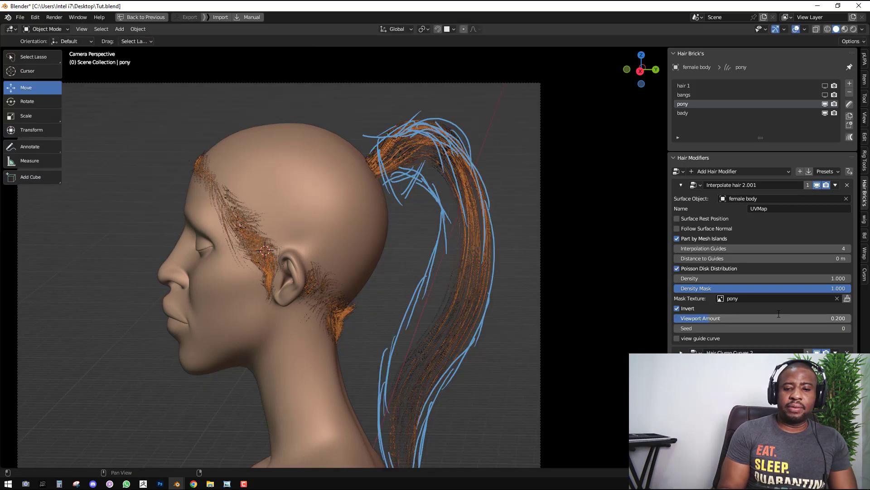
{"action": "left_click", "coordinate": [850, 111]}
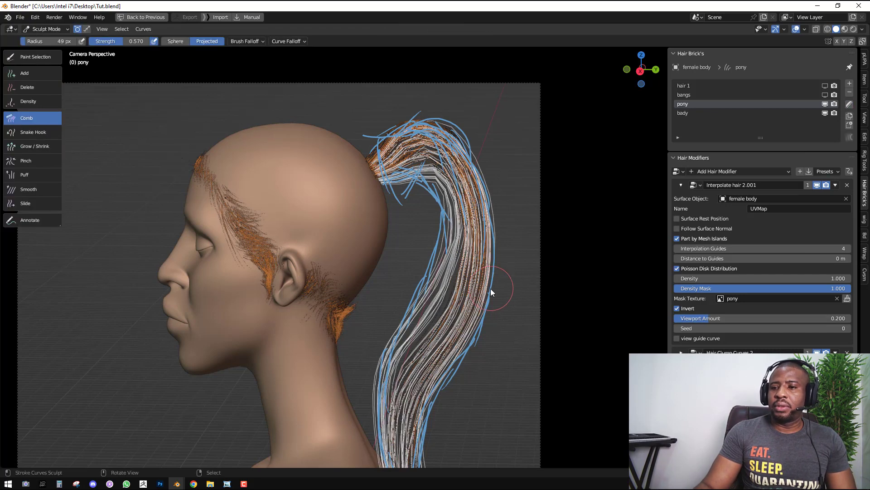
Hide the overlays and comb the inner strands of the ponytail's middle section toward the neck with a 125 px brush
{"action": "key", "text": "shift+alt+z"}
{"action": "mouse_move", "coordinate": [437, 296]}
{"action": "left_mouse_down"}
{"action": "mouse_move", "coordinate": [420, 299]}
{"action": "mouse_move", "coordinate": [457, 254]}
{"action": "mouse_move", "coordinate": [423, 271]}
{"action": "mouse_move", "coordinate": [435, 320]}
{"action": "mouse_move", "coordinate": [386, 328]}
{"action": "mouse_move", "coordinate": [441, 263]}
{"action": "mouse_move", "coordinate": [423, 269]}
{"action": "mouse_move", "coordinate": [423, 284]}
{"action": "mouse_move", "coordinate": [412, 283]}
{"action": "mouse_move", "coordinate": [413, 320]}
{"action": "mouse_move", "coordinate": [391, 334]}
{"action": "mouse_move", "coordinate": [402, 373]}
{"action": "left_mouse_up"}
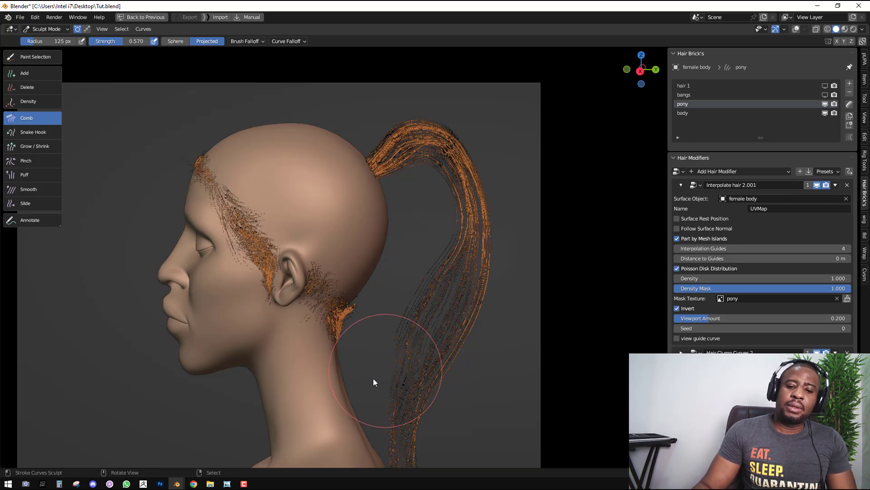
{"action": "middle_click_drag", "start_coordinate": [403, 363], "coordinate": [399, 265], "text": "shift"}
{"action": "scroll", "coordinate": [399, 264], "scroll_direction": "up", "scroll_amount": 1}
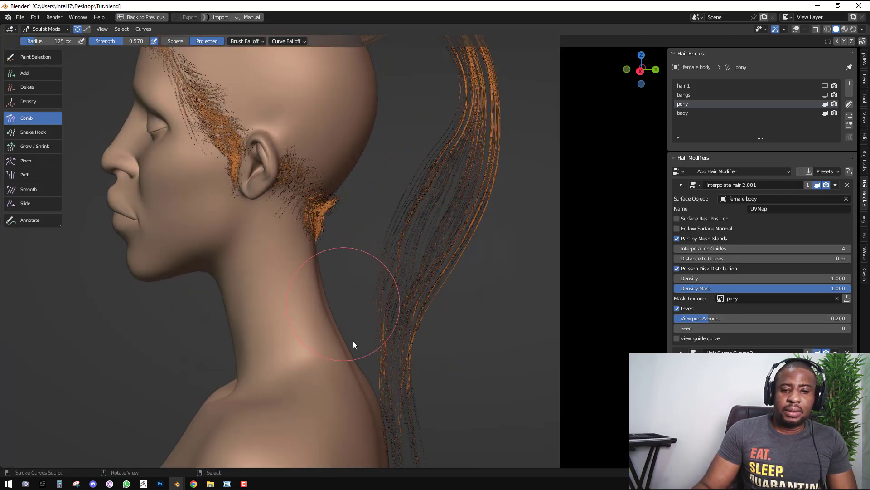
{"action": "scroll", "coordinate": [393, 304], "scroll_direction": "down", "scroll_amount": 5}
{"action": "scroll", "coordinate": [447, 254], "scroll_direction": "up", "scroll_amount": 5}
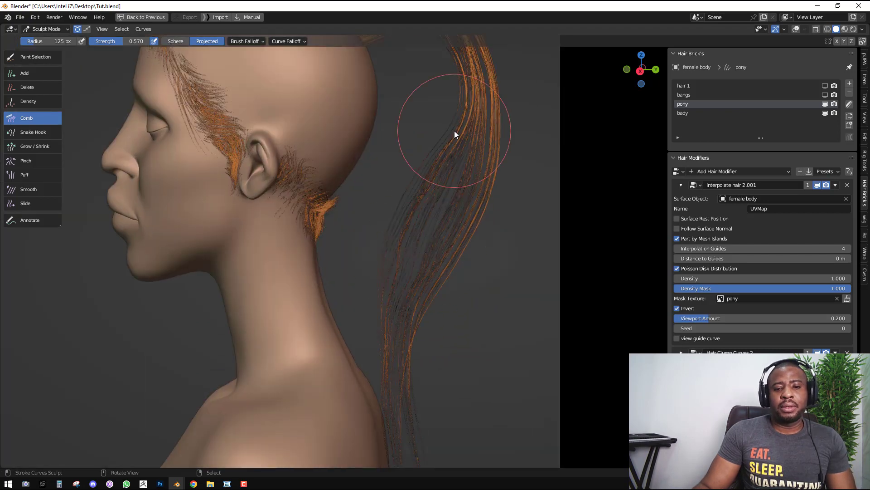
{"action": "middle_click_drag", "start_coordinate": [454, 131], "coordinate": [453, 196], "text": "shift"}
{"action": "mouse_move", "coordinate": [452, 196]}
{"action": "left_mouse_down"}
{"action": "mouse_move", "coordinate": [420, 175]}
{"action": "mouse_move", "coordinate": [436, 211]}
{"action": "mouse_move", "coordinate": [425, 215]}
{"action": "left_mouse_up"}
{"action": "scroll", "coordinate": [423, 211], "scroll_direction": "up", "scroll_amount": 3}
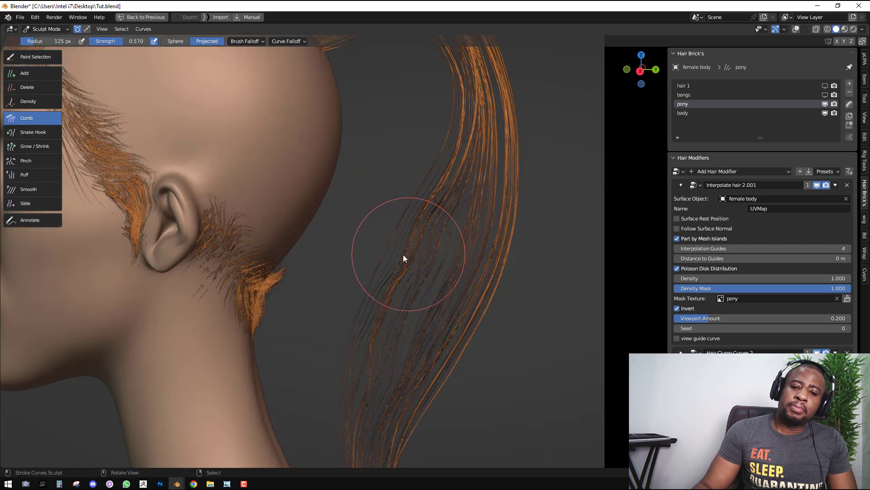
Reduce the Comb brush radius to 87 px and comb the ponytail's lower inner strands outward toward the neck
{"action": "key", "text": "f"}
{"action": "left_click", "coordinate": [407, 257]}
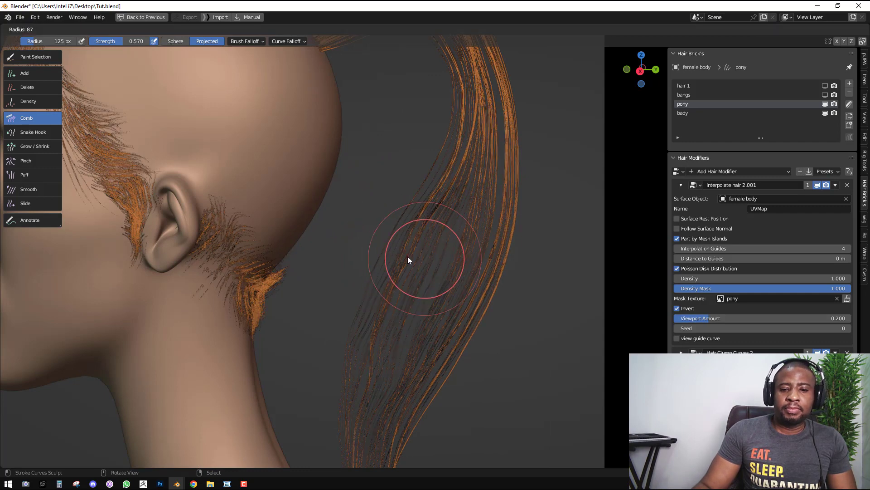
{"action": "scroll", "coordinate": [395, 255], "scroll_direction": "down", "scroll_amount": 3}
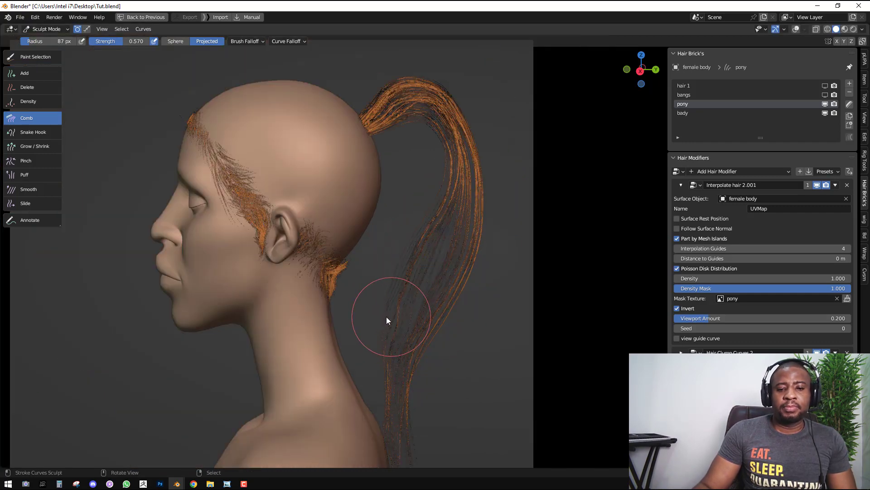
{"action": "scroll", "coordinate": [379, 321], "scroll_direction": "down", "scroll_amount": 3}
{"action": "middle_click_drag", "start_coordinate": [445, 262], "coordinate": [363, 257]}
{"action": "scroll", "coordinate": [425, 252], "scroll_direction": "up", "scroll_amount": 3}
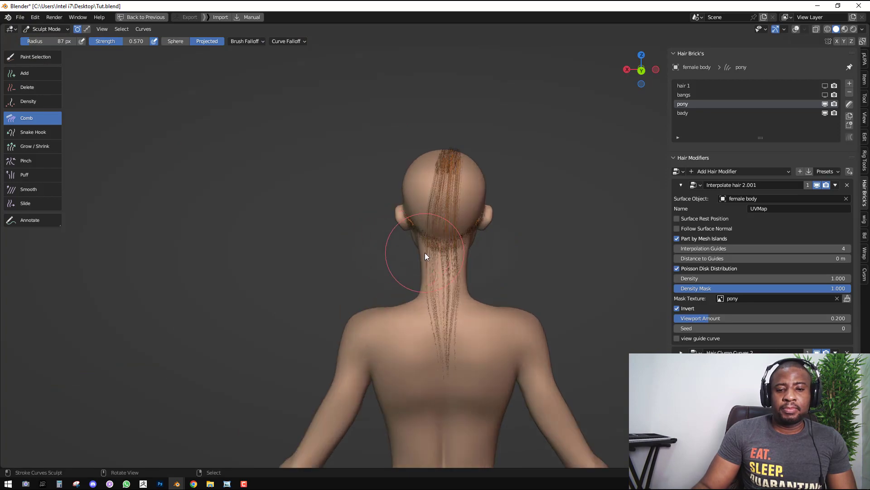
{"action": "middle_click_drag", "start_coordinate": [425, 253], "coordinate": [541, 251]}
{"action": "scroll", "coordinate": [540, 248], "scroll_direction": "up", "scroll_amount": 2}
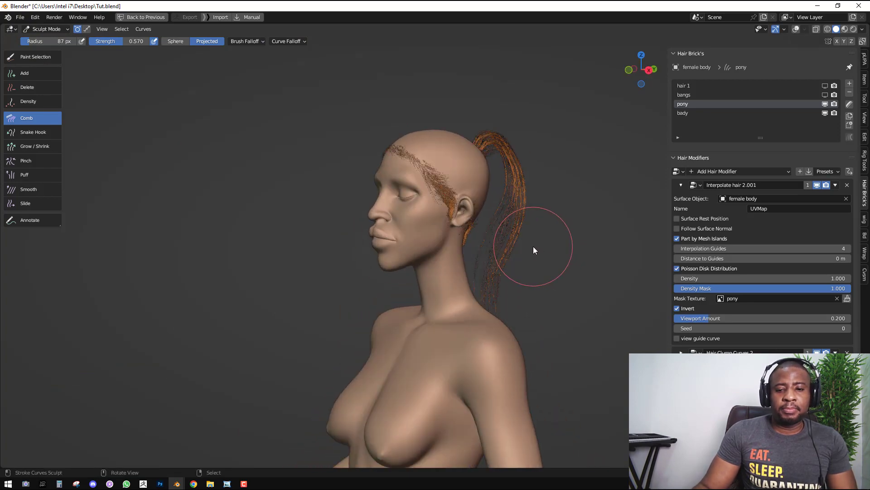
{"action": "scroll", "coordinate": [529, 240], "scroll_direction": "up", "scroll_amount": 2}
{"action": "mouse_move", "coordinate": [529, 237]}
{"action": "left_mouse_down"}
{"action": "mouse_move", "coordinate": [434, 280]}
{"action": "mouse_move", "coordinate": [379, 279]}
{"action": "mouse_move", "coordinate": [422, 225]}
{"action": "left_mouse_up"}
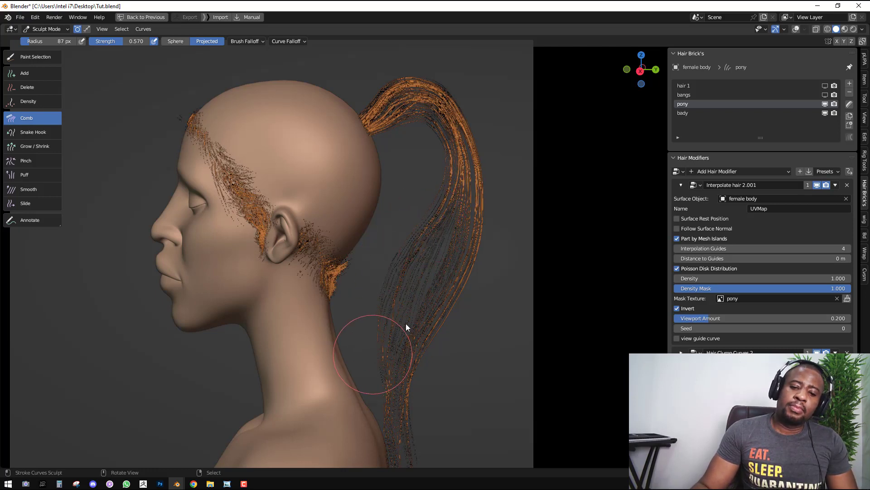
Return to Object Mode, set Interpolate hair 2.001's Viewport Amount to 1 and check the whole ponytail in the camera view
{"action": "key", "text": "ctrl+Tab"}
{"action": "left_click", "coordinate": [342, 320]}
{"action": "key", "text": "KP_0"}
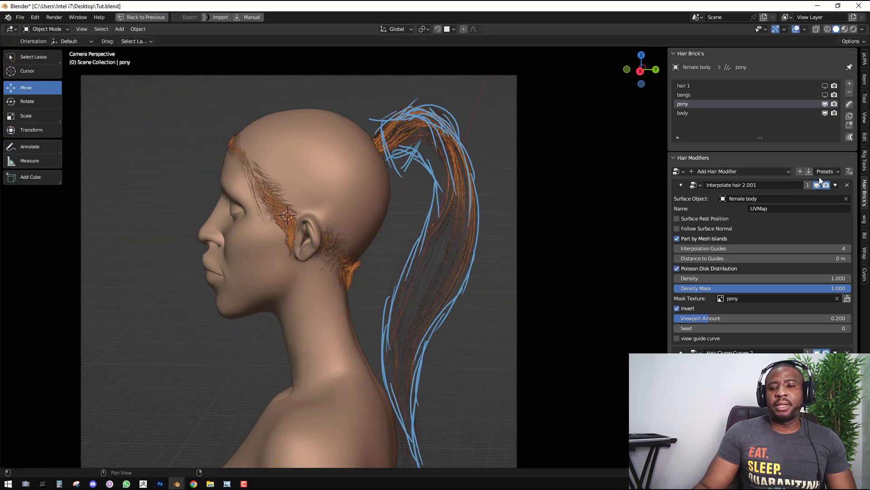
{"action": "left_click", "coordinate": [793, 318]}
{"action": "type", "text": "1"}
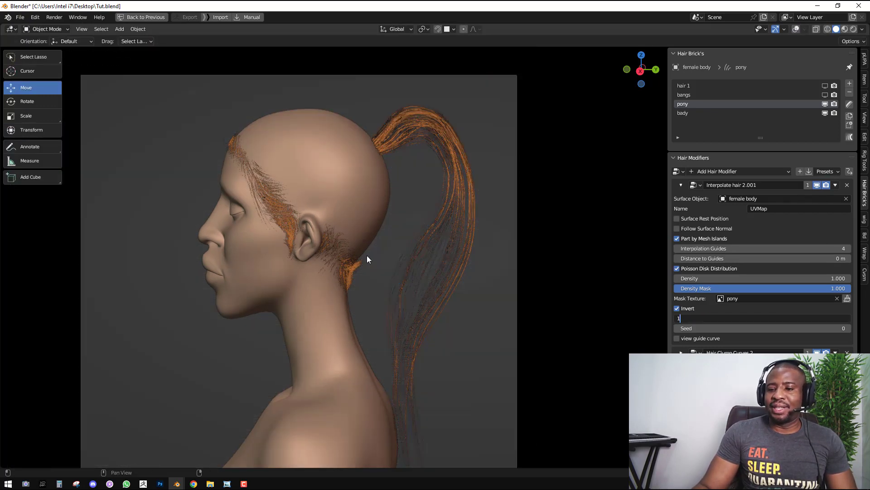
{"action": "key", "text": "Return"}
{"action": "scroll", "coordinate": [385, 247], "scroll_direction": "down", "scroll_amount": 2}
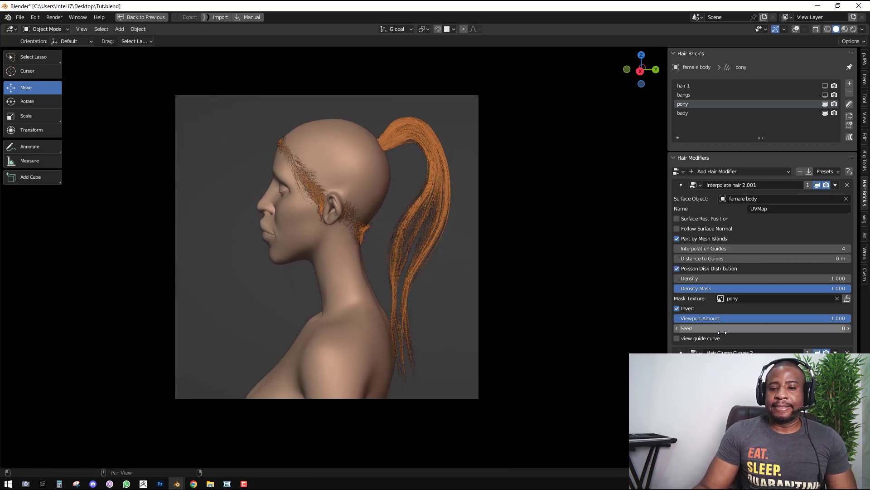
Enable view guide curve and set Interpolation Guides to 30 on the pony hair's Interpolate hair 2.001 modifier
{"action": "left_click", "coordinate": [695, 339]}
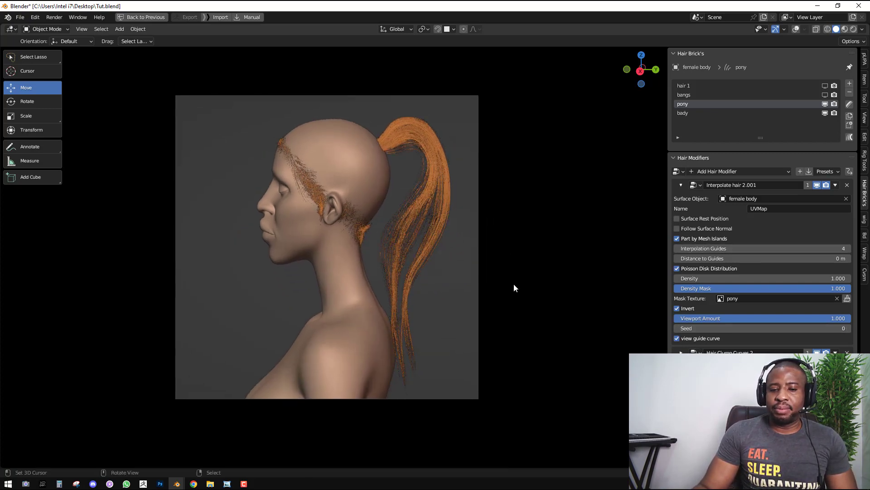
{"action": "scroll", "coordinate": [503, 278], "scroll_direction": "up", "scroll_amount": 2}
{"action": "scroll", "coordinate": [423, 237], "scroll_direction": "up", "scroll_amount": 1}
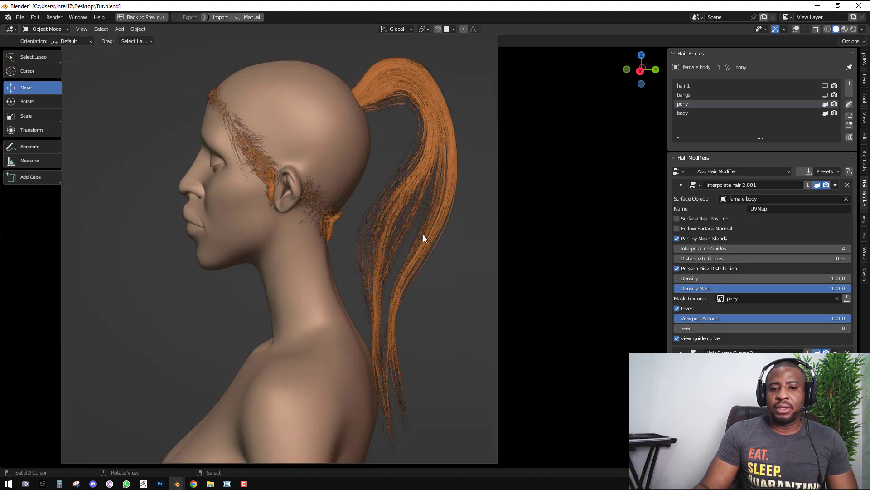
{"action": "middle_click_drag", "start_coordinate": [425, 221], "coordinate": [566, 219]}
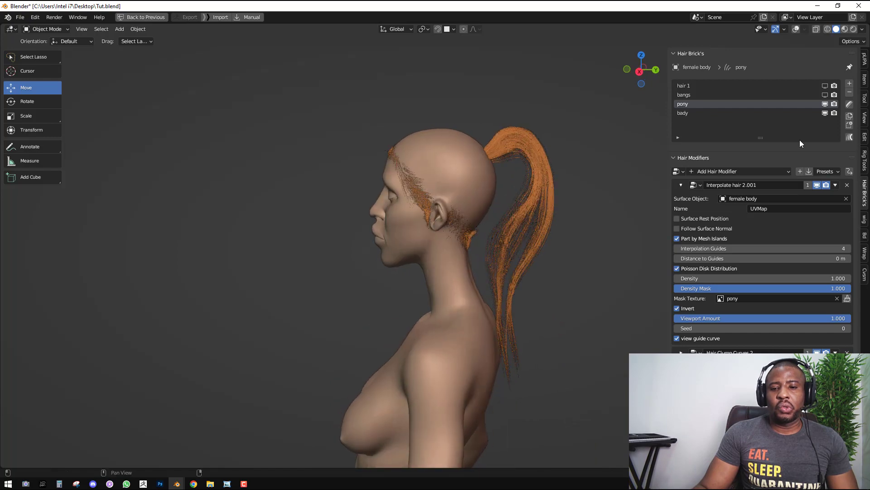
{"action": "left_click_drag", "start_coordinate": [762, 248], "coordinate": [816, 248]}
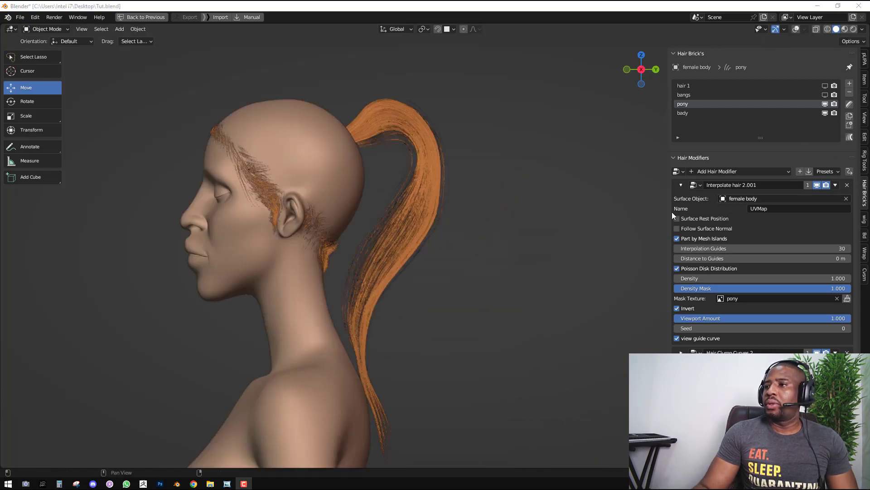
{"action": "middle_click_drag", "start_coordinate": [439, 270], "coordinate": [458, 304]}
Set Interpolate hair 2.001's Density to 2 and check the ponytail from the back and the side
{"action": "double_click", "coordinate": [828, 279]}
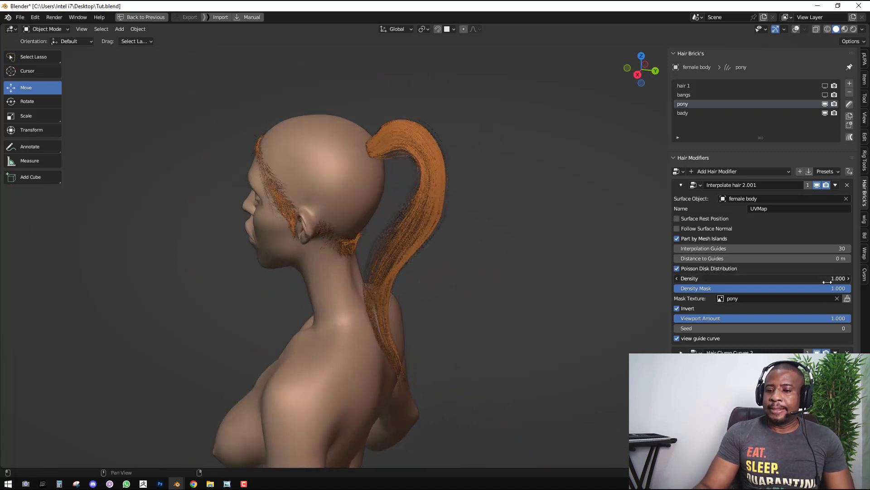
{"action": "type", "text": "2"}
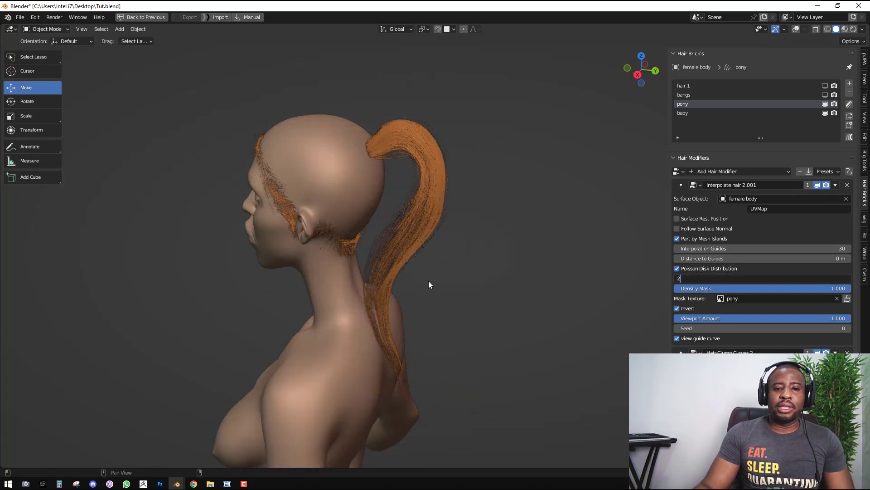
{"action": "key", "text": "Return"}
{"action": "middle_click_drag", "start_coordinate": [471, 274], "coordinate": [501, 258]}
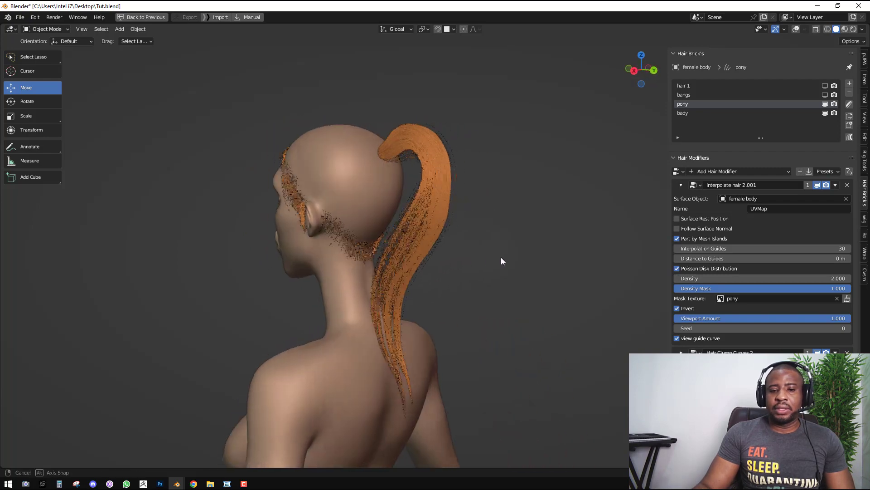
{"action": "middle_click_drag", "start_coordinate": [627, 298], "coordinate": [552, 282]}
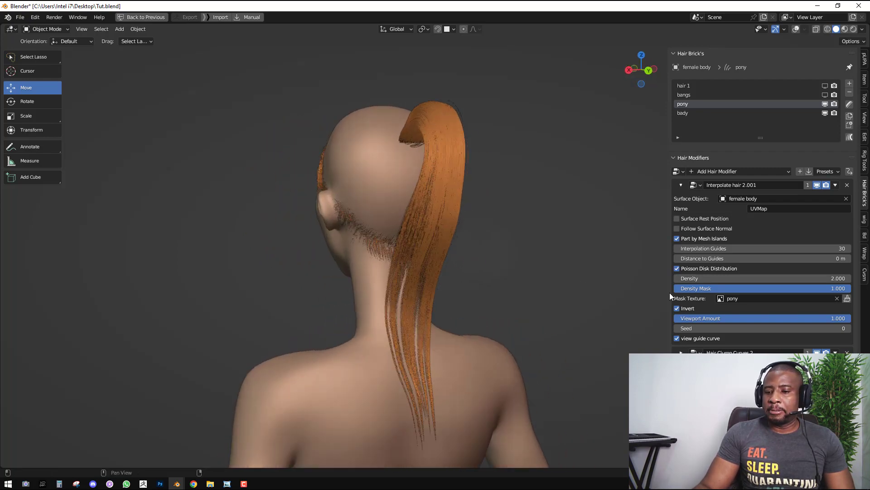
{"action": "scroll", "coordinate": [761, 199], "scroll_direction": "down", "scroll_amount": 1}
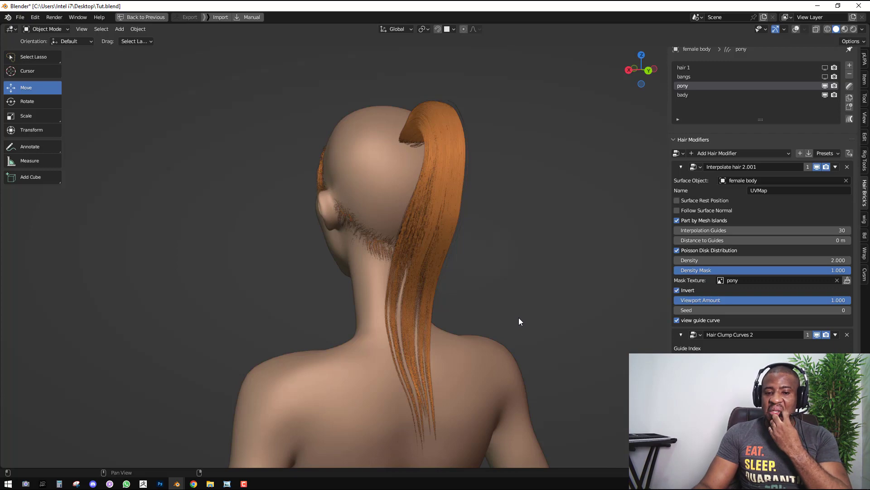
{"action": "middle_click_drag", "start_coordinate": [520, 321], "coordinate": [482, 272]}
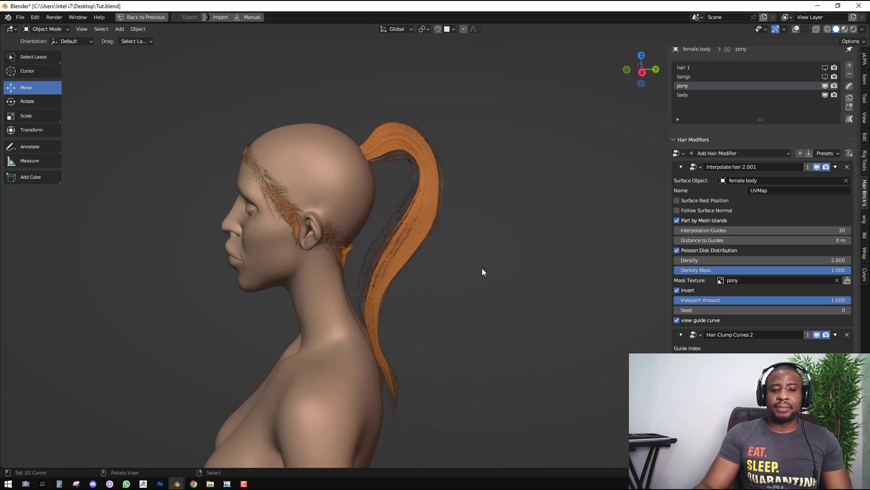
Return to the camera view and show the bangs and hair 1 systems in the viewport
{"action": "key", "text": "KP_0"}
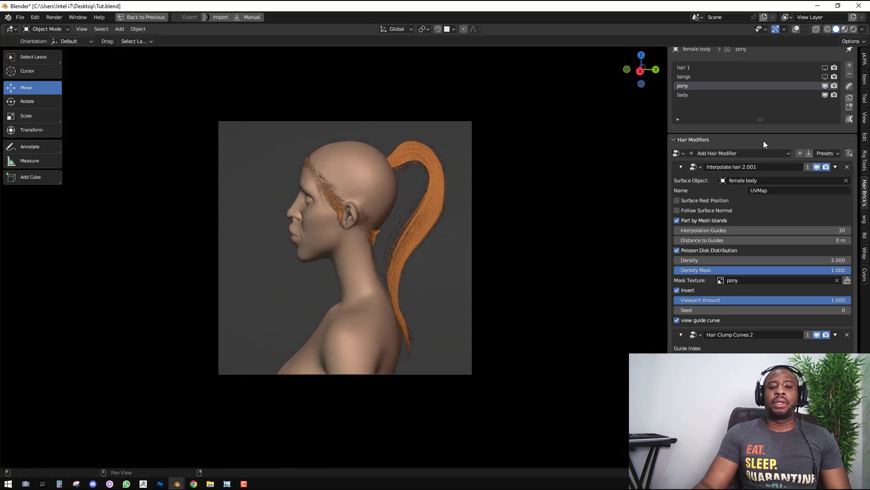
{"action": "left_click", "coordinate": [825, 77]}
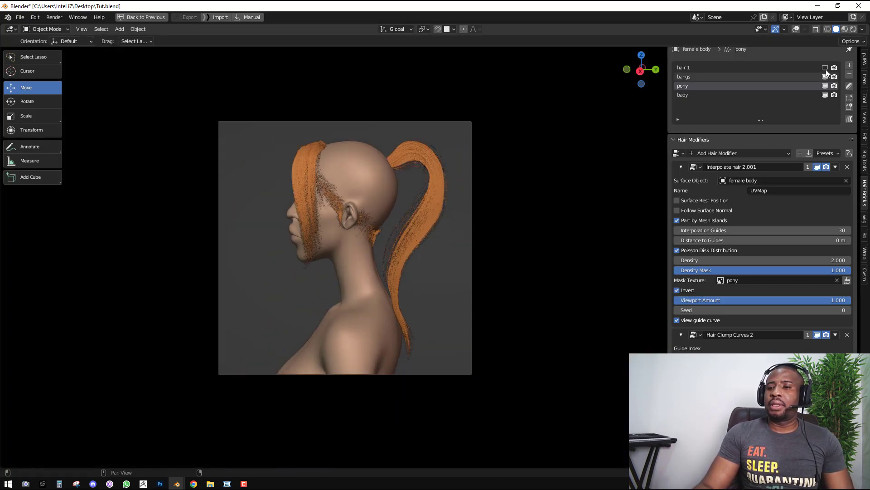
{"action": "left_click", "coordinate": [825, 68]}
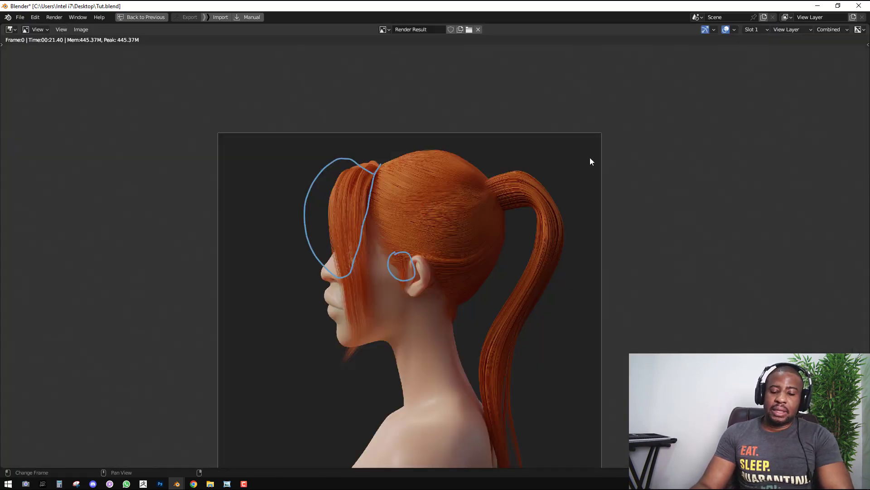
Render the camera view into Slot 2, inspect the ponytail up close and leave the render result
{"action": "scroll", "coordinate": [583, 154], "scroll_direction": "down", "scroll_amount": 2}
{"action": "left_click", "coordinate": [752, 30]}
{"action": "left_click", "coordinate": [763, 47]}
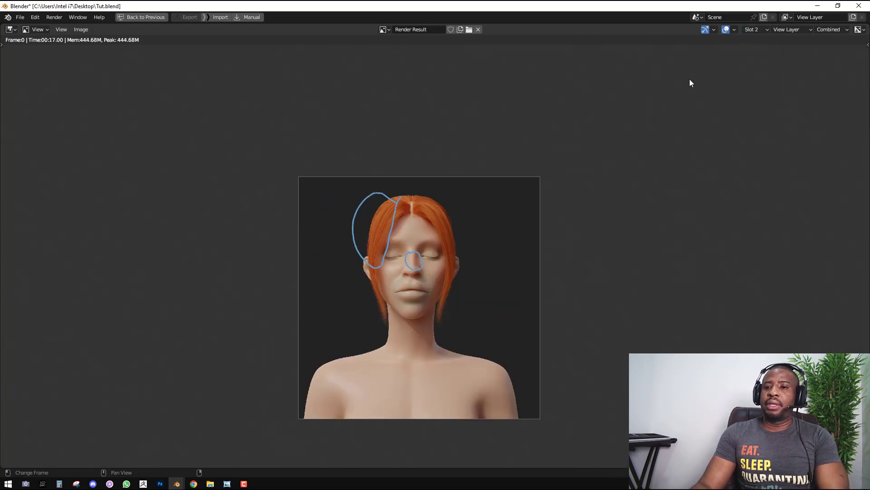
{"action": "key", "text": "F12"}
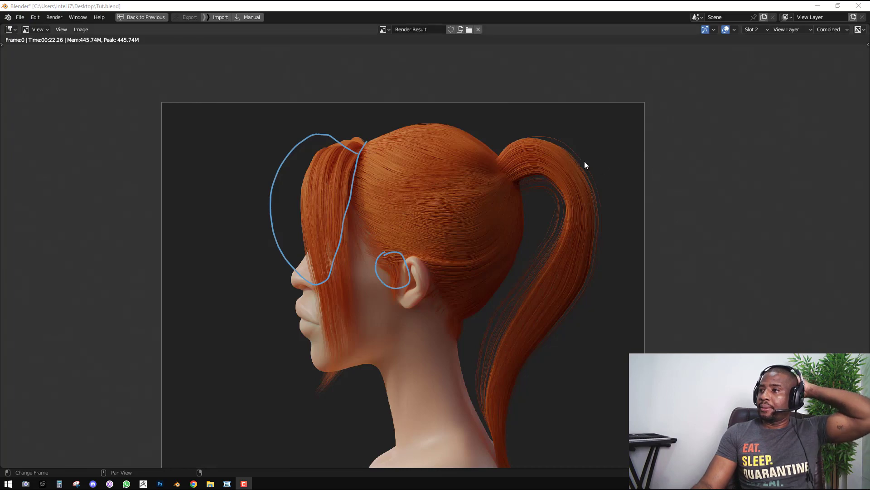
{"action": "scroll", "coordinate": [585, 164], "scroll_direction": "up", "scroll_amount": 2}
{"action": "scroll", "coordinate": [581, 154], "scroll_direction": "down", "scroll_amount": 3}
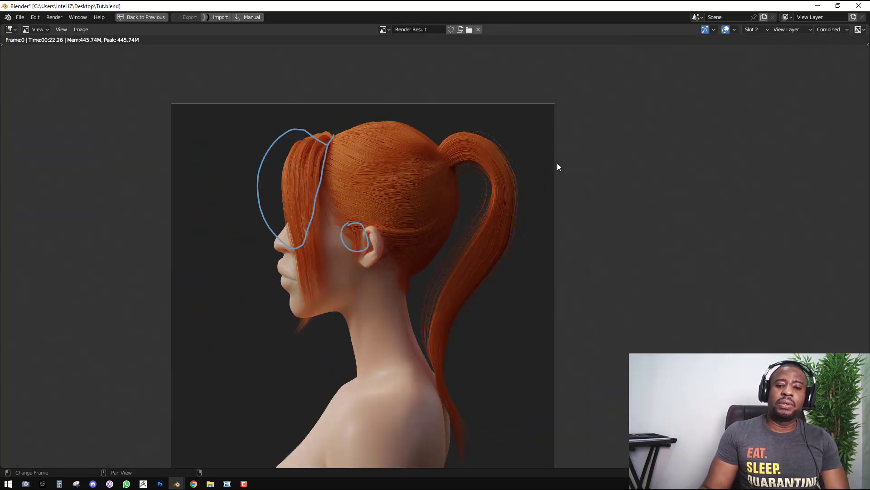
{"action": "scroll", "coordinate": [558, 167], "scroll_direction": "down", "scroll_amount": 2}
{"action": "key", "text": "Escape"}
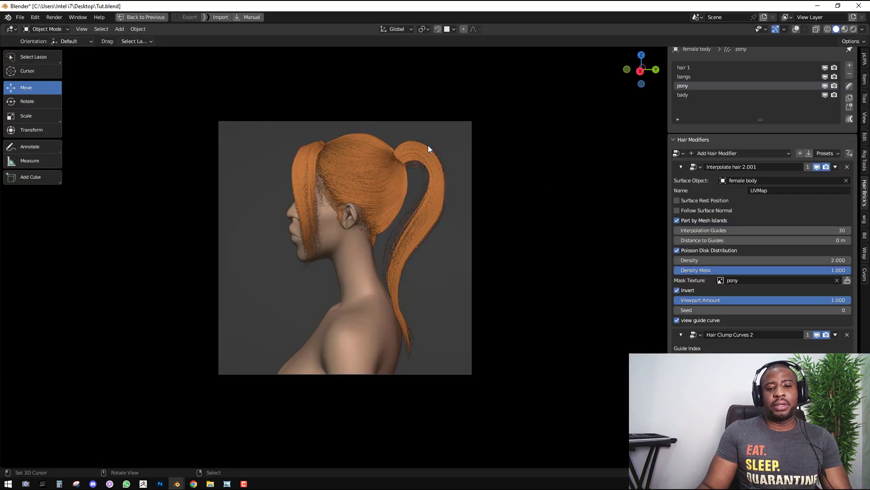
Add a mesh circle at the base of the ponytail
{"action": "key", "text": "shift+a"}
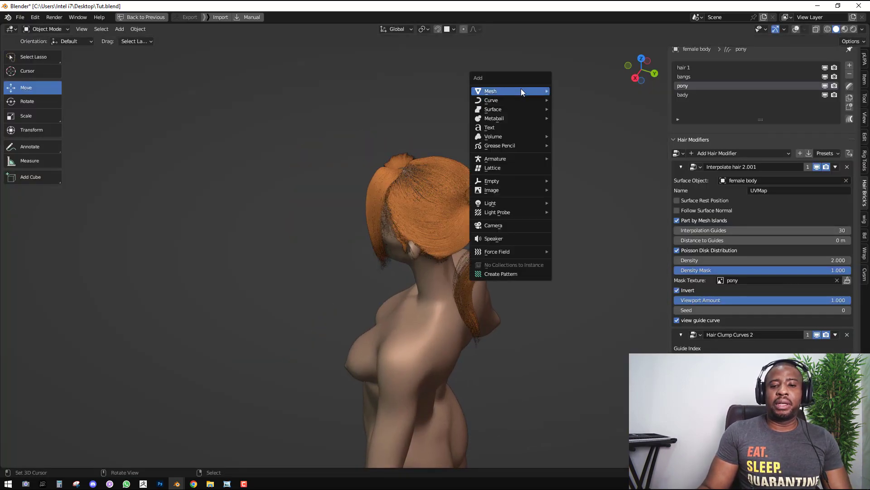
{"action": "mouse_move", "coordinate": [533, 92]}
{"action": "left_click", "coordinate": [570, 109]}
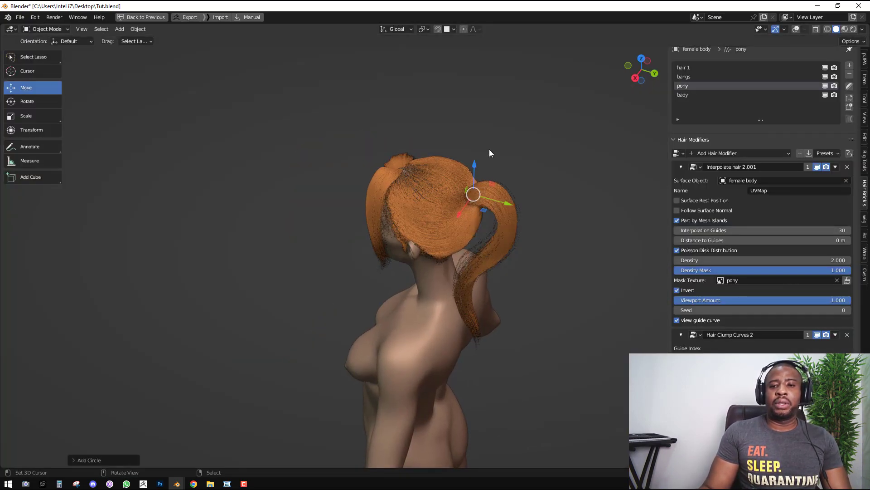
Move the circle into the empty space beside the head, enlarge it and put it in Edit Mode
{"action": "key", "text": "KP_1"}
{"action": "key", "text": "g"}
{"action": "left_click", "coordinate": [563, 153]}
{"action": "middle_click_drag", "start_coordinate": [573, 142], "coordinate": [509, 166]}
{"action": "key", "text": "s"}
{"action": "left_click", "coordinate": [617, 172]}
{"action": "key", "text": "Tab"}
{"action": "scroll", "coordinate": [508, 166], "scroll_direction": "up", "scroll_amount": 2}
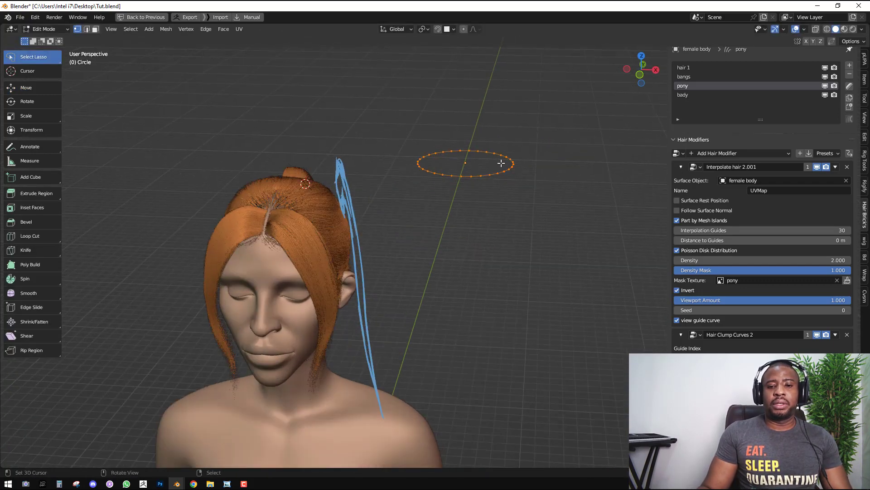
{"action": "scroll", "coordinate": [502, 163], "scroll_direction": "up", "scroll_amount": 2}
Try to apply Checker Deselect to the circle with all its vertices deselected
{"action": "key", "text": "alt+a"}
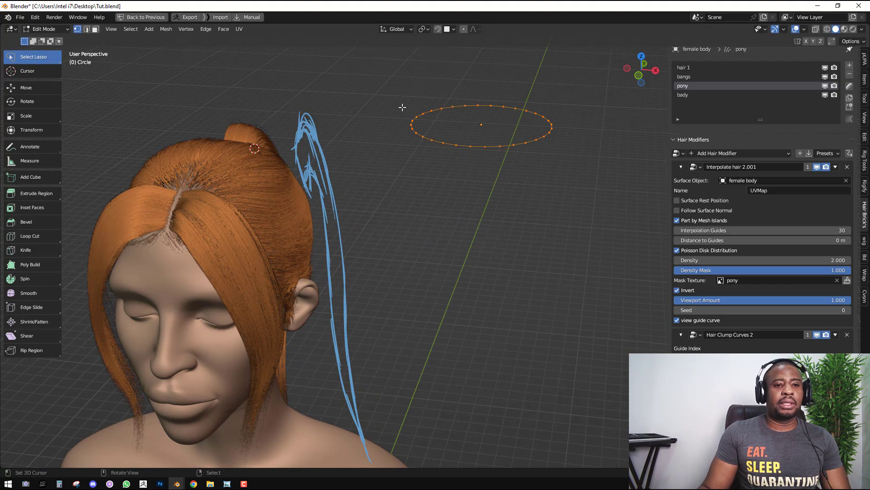
{"action": "key", "text": "alt+a"}
{"action": "key", "text": "F2"}
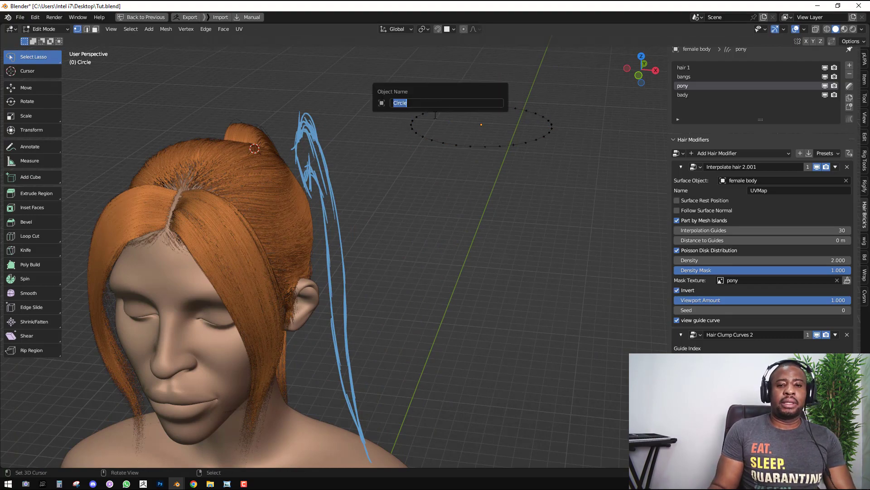
{"action": "key", "text": "Escape"}
{"action": "key", "text": "F3"}
{"action": "type", "text": "sele"}
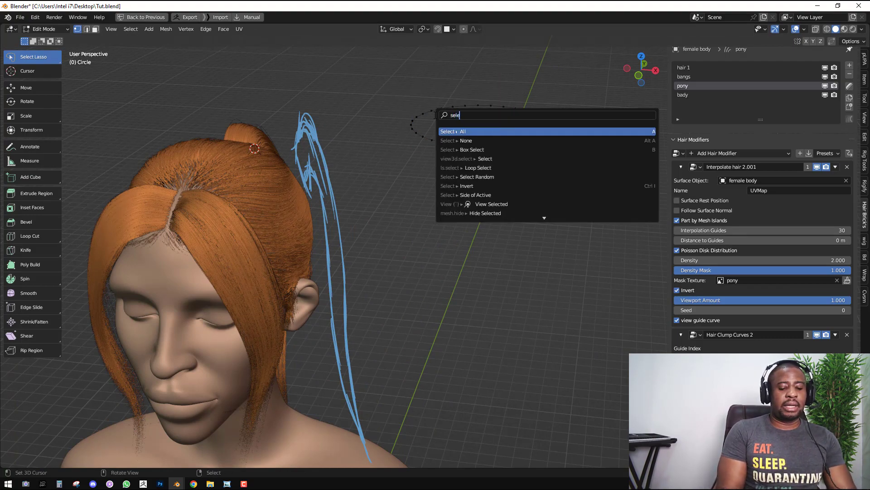
{"action": "type", "text": "ct ch"}
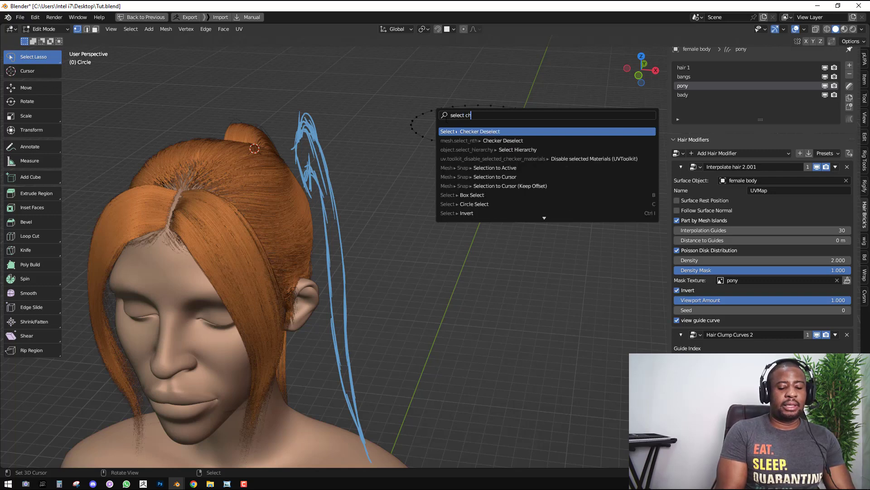
{"action": "left_click", "coordinate": [521, 140]}
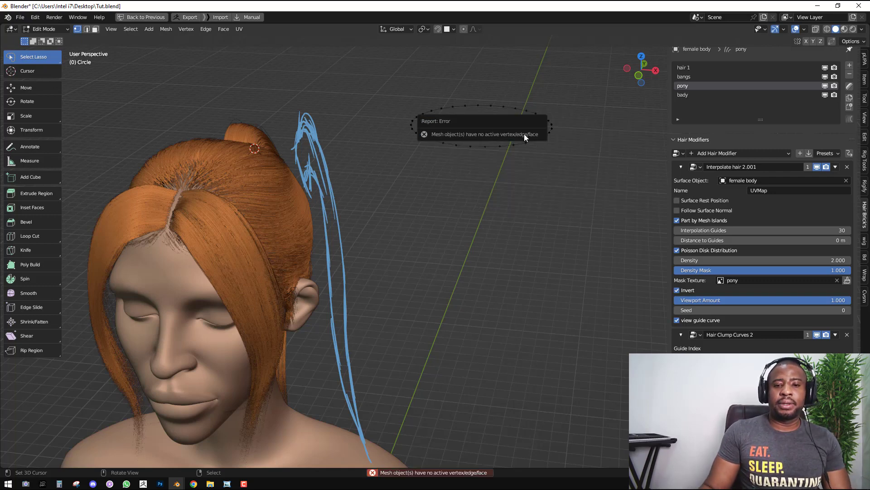
Select all the circle's vertices and apply Checker Deselect so that every second vertex stays selected
{"action": "key", "text": "a"}
{"action": "right_click", "coordinate": [490, 93]}
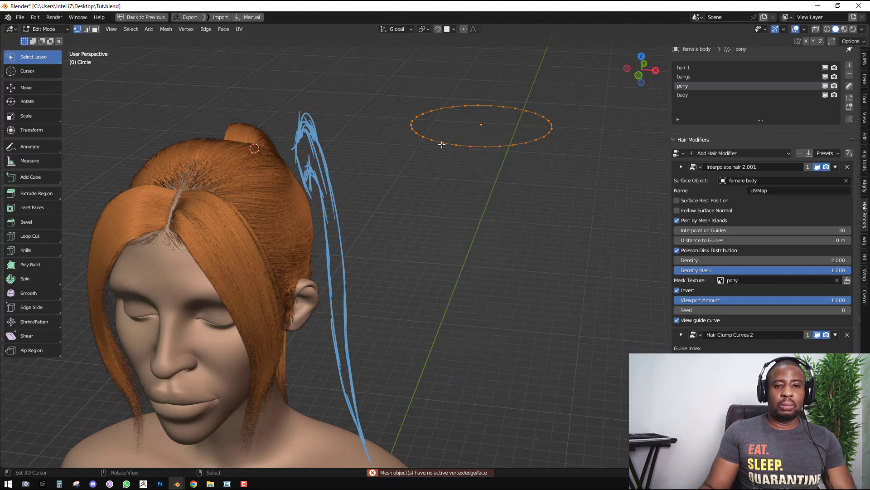
{"action": "key", "text": "F3"}
{"action": "left_click", "coordinate": [531, 153]}
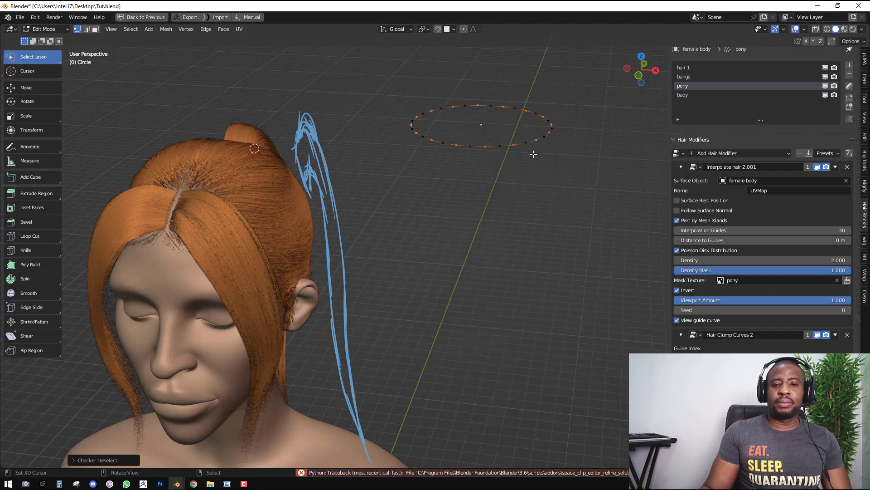
Raise the circle's alternate vertices slightly along Z to form a zigzag ring and return to Object Mode
{"action": "scroll", "coordinate": [533, 154], "scroll_direction": "up", "scroll_amount": 2}
{"action": "key", "text": "g"}
{"action": "key", "text": "z"}
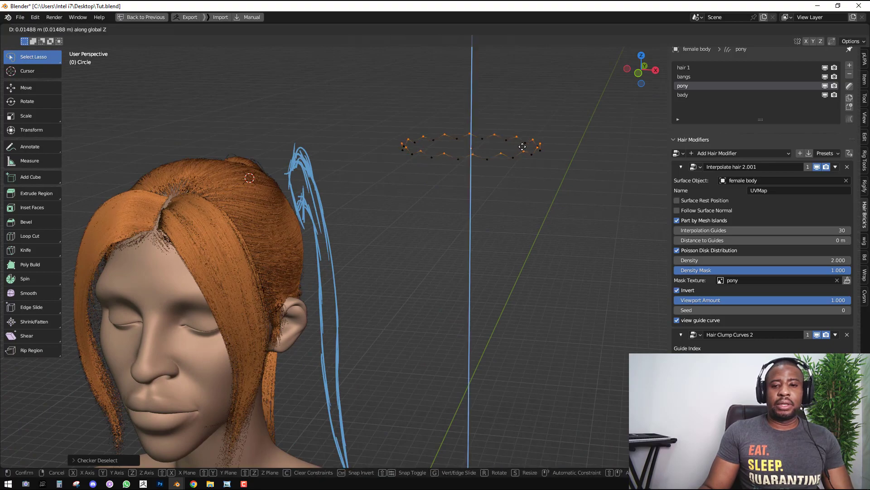
{"action": "left_click", "coordinate": [524, 147]}
{"action": "key", "text": "Tab"}
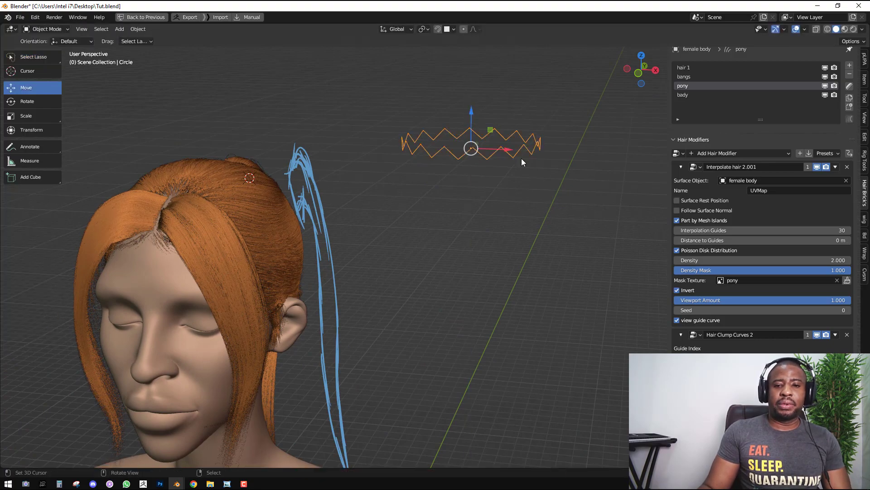
Restore the full workspace layout and smooth the zigzag circle with a level 1 Subdivision Surface modifier
{"action": "mouse_move", "coordinate": [522, 159]}
{"action": "middle_mouse_down"}
{"action": "mouse_move", "coordinate": [584, 160]}
{"action": "mouse_move", "coordinate": [526, 164]}
{"action": "middle_mouse_up"}
{"action": "key", "text": "ctrl+space"}
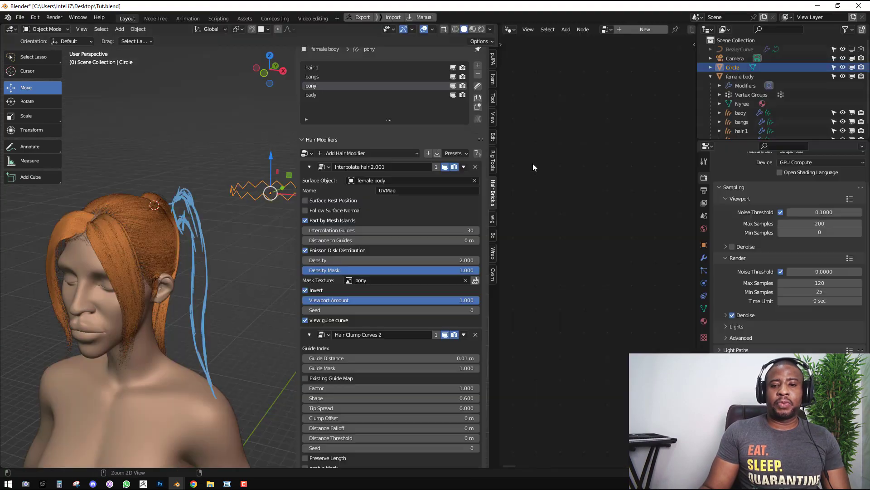
{"action": "middle_click_drag", "start_coordinate": [191, 197], "coordinate": [215, 189]}
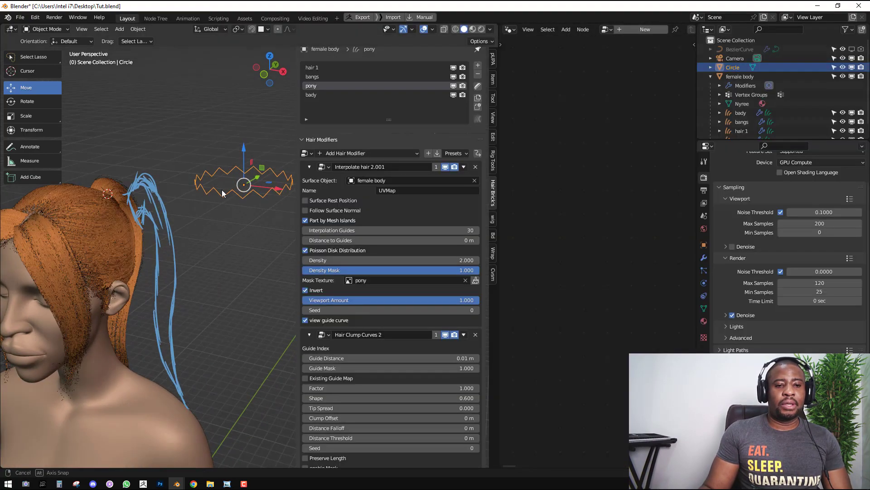
{"action": "key", "text": "q"}
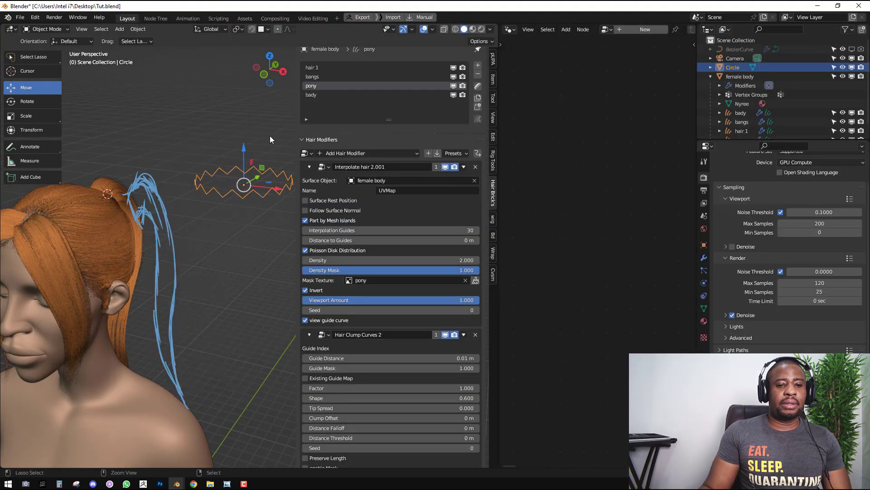
{"action": "key", "text": "ctrl+1"}
Convert the smoothed circle mesh to a curve and open its curve data properties
{"action": "key", "text": "q"}
{"action": "key", "text": "q"}
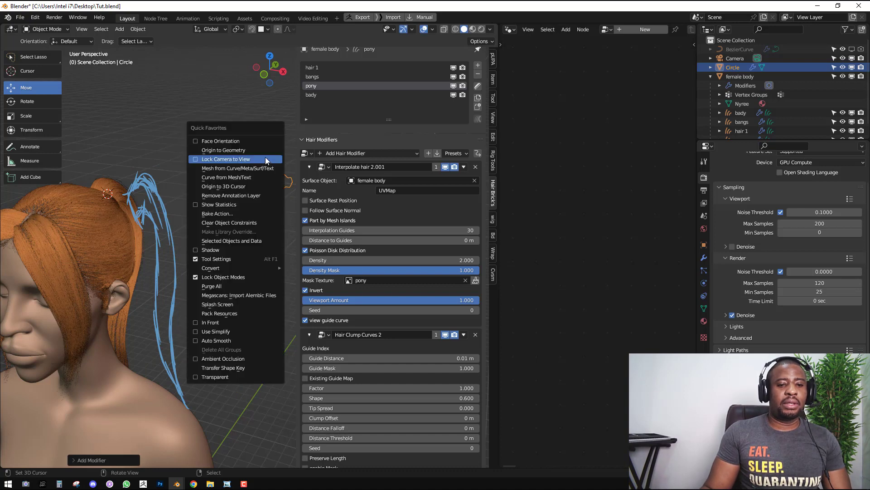
{"action": "left_click", "coordinate": [246, 178]}
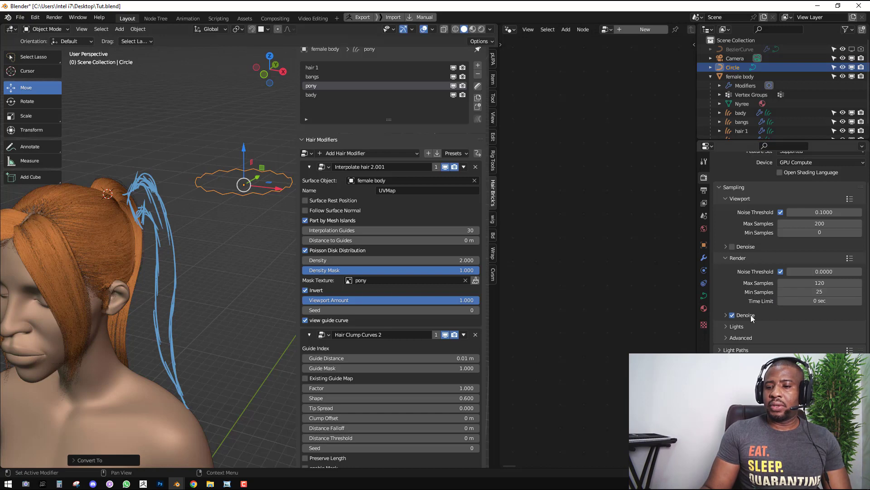
{"action": "left_click", "coordinate": [704, 296]}
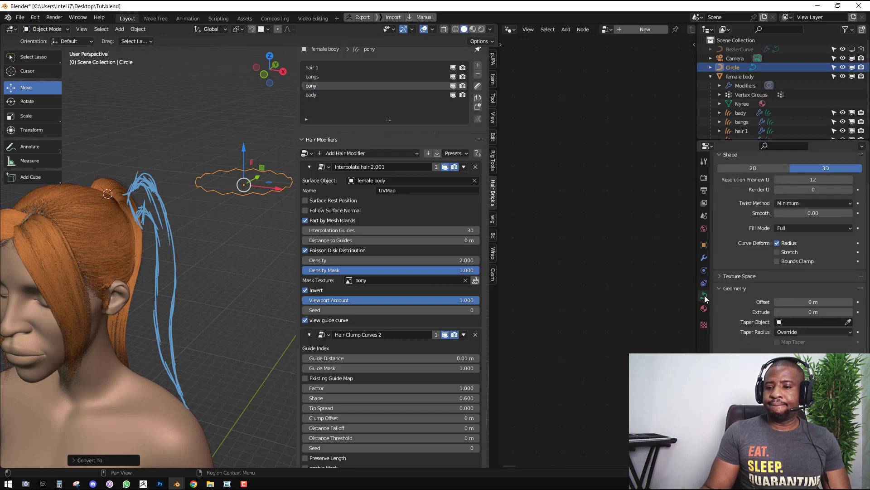
Thicken the circle curve into a round tube with bevel depth and adjust the ring's overall scale
{"action": "left_click_drag", "start_coordinate": [813, 381], "coordinate": [828, 381]}
{"action": "key", "text": "s"}
{"action": "key", "text": "z"}
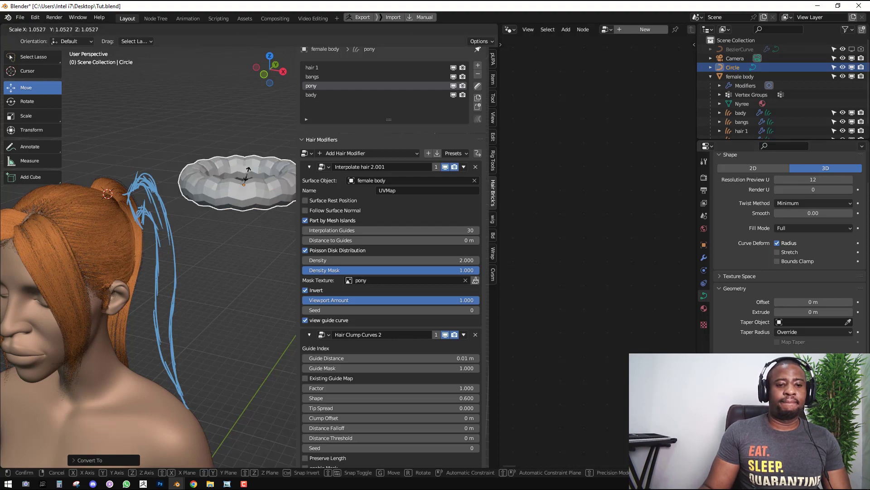
{"action": "left_click", "coordinate": [246, 170]}
{"action": "key", "text": "n"}
{"action": "middle_click_drag", "start_coordinate": [324, 171], "coordinate": [276, 187]}
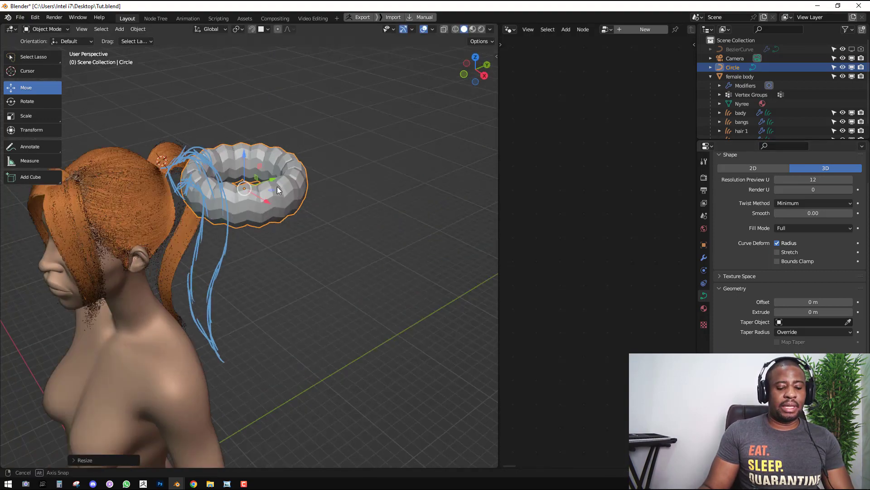
{"action": "scroll", "coordinate": [290, 185], "scroll_direction": "up", "scroll_amount": 3}
{"action": "key", "text": "s"}
{"action": "left_click", "coordinate": [279, 153]}
Rotate and move the tube ring so it wraps around the base of the ponytail
{"action": "key", "text": "KP_3"}
{"action": "middle_click_drag", "start_coordinate": [295, 144], "coordinate": [303, 188], "text": "shift"}
{"action": "key", "text": "r"}
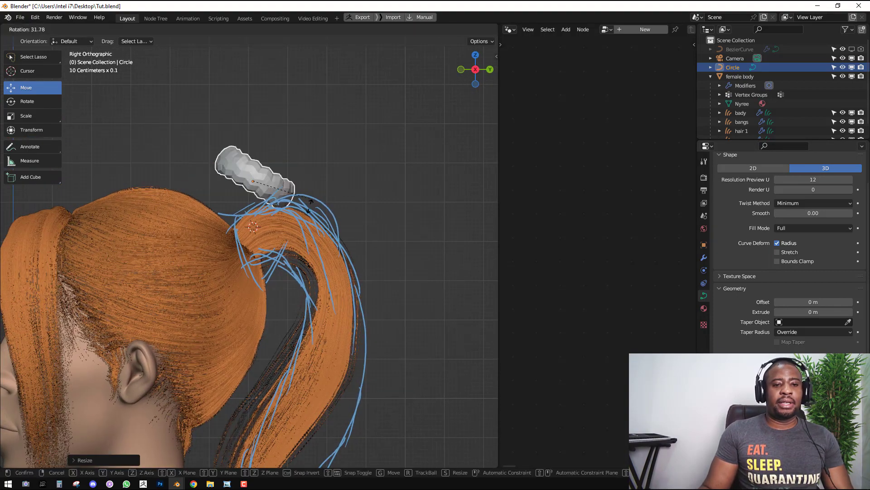
{"action": "left_click", "coordinate": [288, 232]}
{"action": "key", "text": "g"}
{"action": "left_click", "coordinate": [280, 282]}
{"action": "middle_click_drag", "start_coordinate": [286, 233], "coordinate": [372, 218]}
{"action": "key", "text": "g"}
{"action": "left_click", "coordinate": [439, 212]}
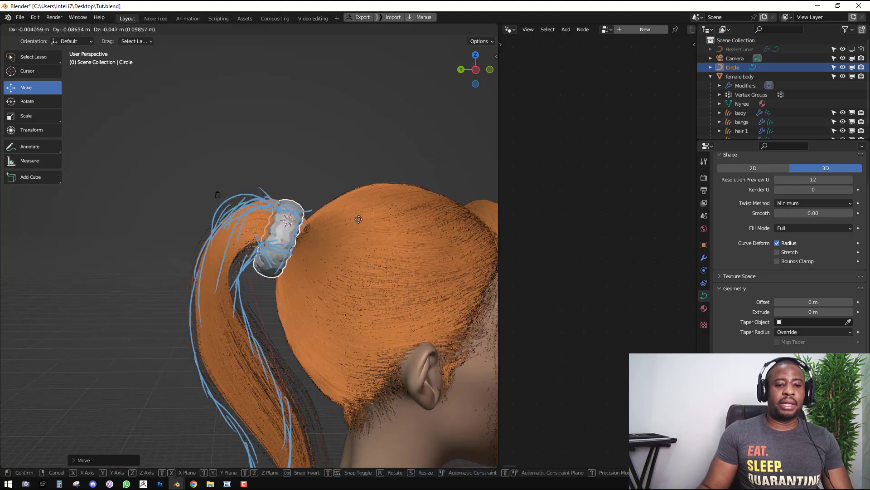
{"action": "key", "text": "r"}
{"action": "left_click", "coordinate": [333, 214]}
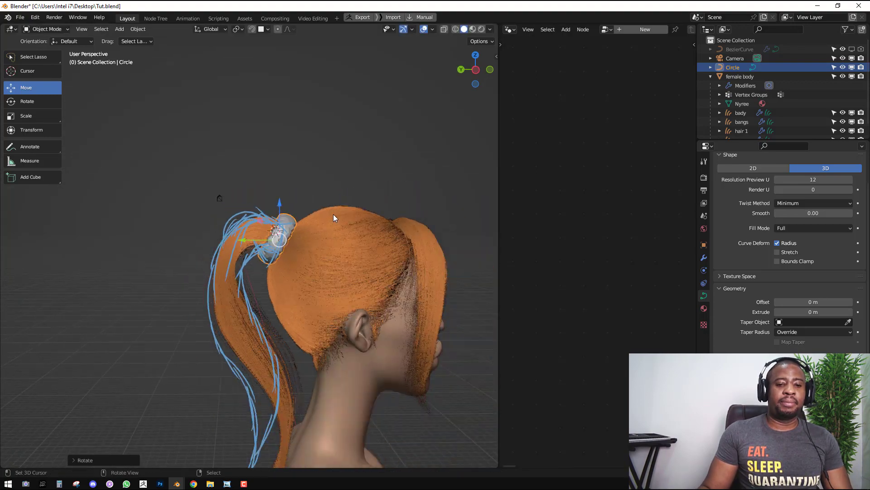
Hide the blue Note annotation layer drawn around the ponytail
{"action": "key", "text": "n"}
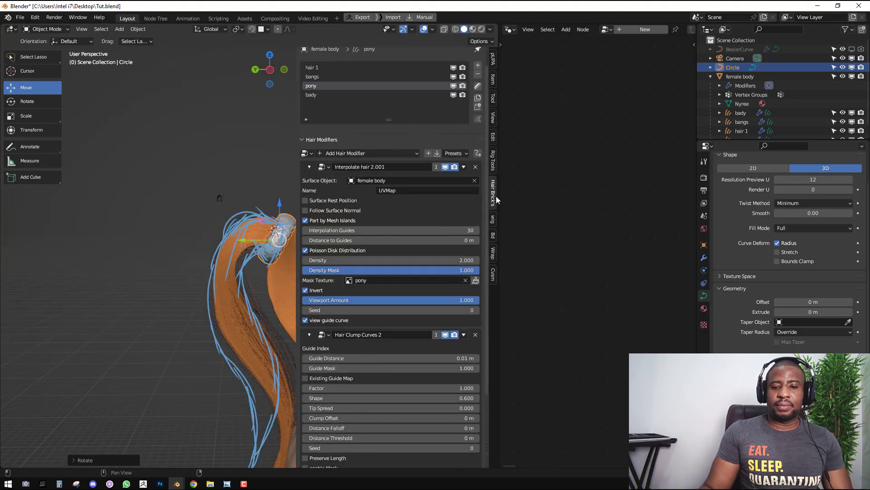
{"action": "left_click", "coordinate": [494, 121]}
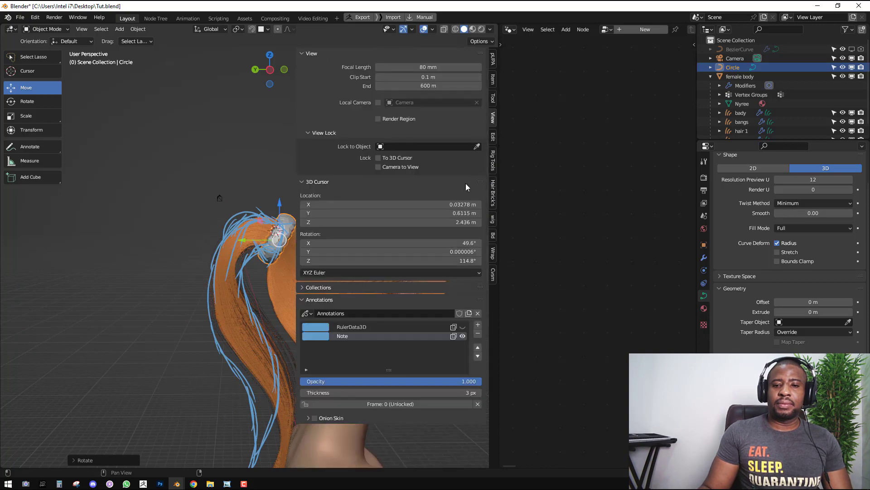
{"action": "left_click", "coordinate": [463, 336]}
{"action": "key", "text": "n"}
Increase the hair tie's bevel depth slightly and apply Shade Smooth to it
{"action": "middle_click_drag", "start_coordinate": [246, 260], "coordinate": [426, 274]}
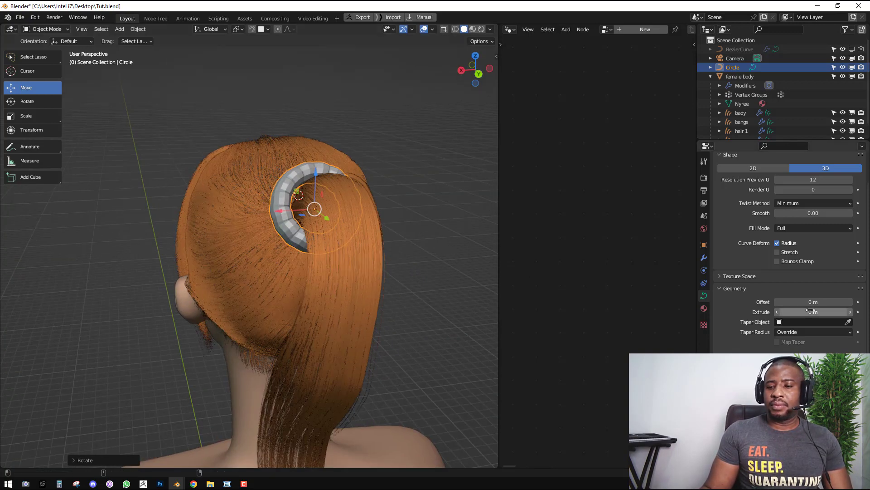
{"action": "mouse_move", "coordinate": [814, 380]}
{"action": "left_mouse_down"}
{"action": "mouse_move", "coordinate": [829, 380]}
{"action": "mouse_move", "coordinate": [818, 379]}
{"action": "left_mouse_up"}
{"action": "middle_click_drag", "start_coordinate": [335, 254], "coordinate": [385, 190]}
{"action": "right_click", "coordinate": [394, 172]}
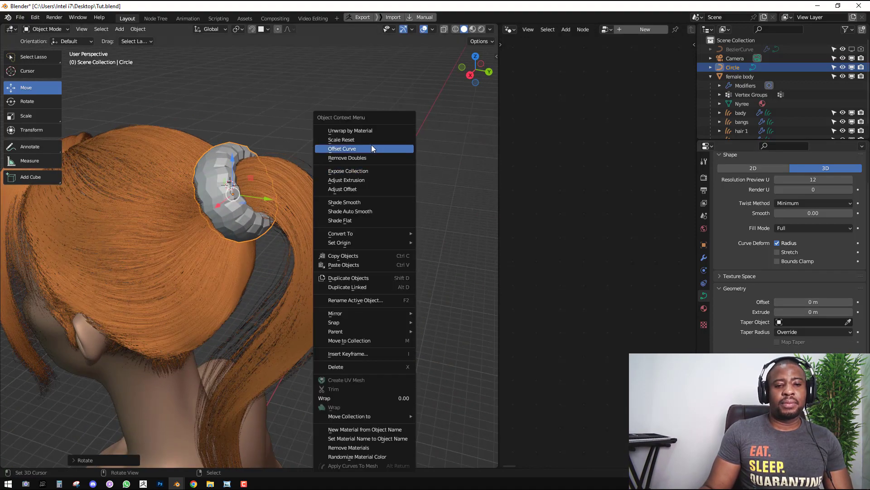
{"action": "key", "text": "q"}
{"action": "right_click", "coordinate": [410, 109]}
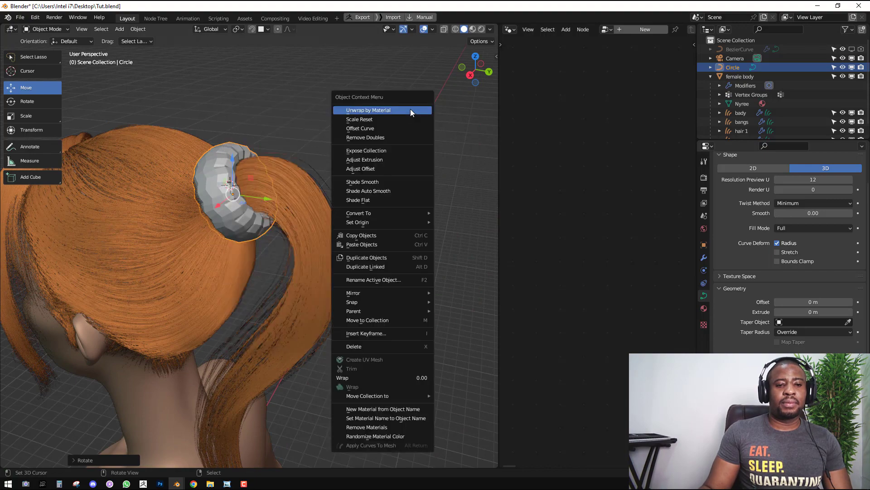
{"action": "left_click", "coordinate": [388, 184]}
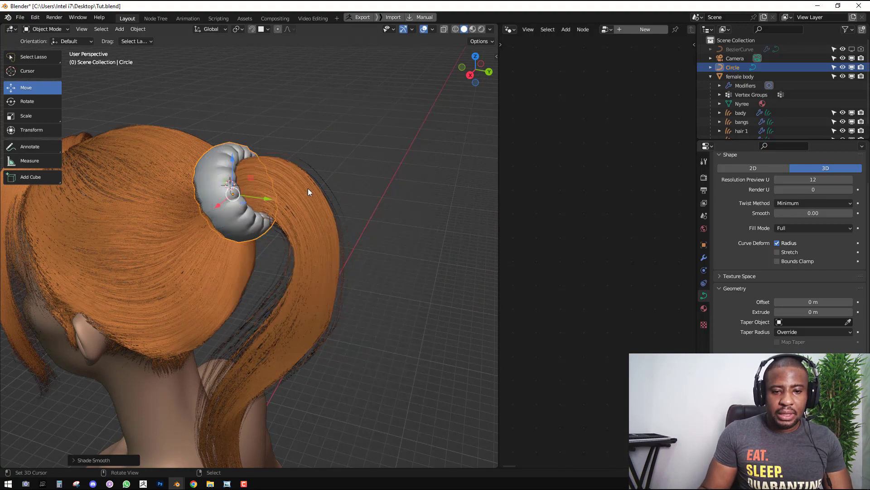
Add a modifier to the hair tie, view the character through the camera and select the hair tie
{"action": "mouse_move", "coordinate": [266, 211]}
{"action": "middle_mouse_down"}
{"action": "mouse_move", "coordinate": [289, 214]}
{"action": "mouse_move", "coordinate": [244, 236]}
{"action": "mouse_move", "coordinate": [232, 220]}
{"action": "mouse_move", "coordinate": [249, 210]}
{"action": "middle_mouse_up"}
{"action": "scroll", "coordinate": [284, 208], "scroll_direction": "down", "scroll_amount": 2}
{"action": "scroll", "coordinate": [253, 224], "scroll_direction": "down", "scroll_amount": 2}
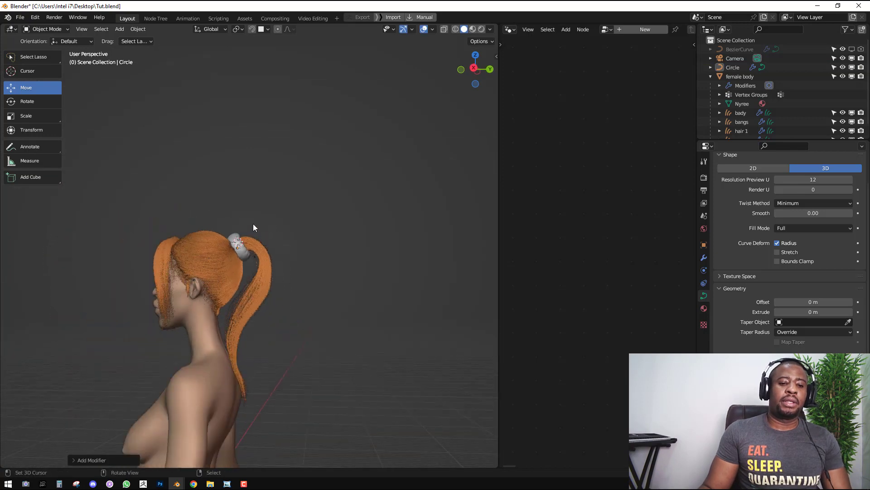
{"action": "key", "text": "KP_0"}
{"action": "left_click", "coordinate": [229, 194]}
{"action": "scroll", "coordinate": [288, 210], "scroll_direction": "up", "scroll_amount": 4}
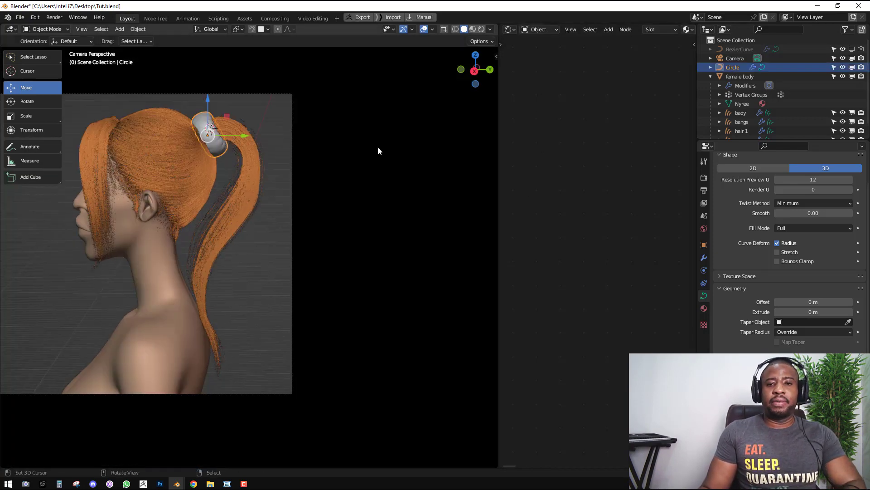
Switch the viewport to Rendered shading, enlarge the shader editor and rotate the HDRI lighting
{"action": "key", "text": "z"}
{"action": "left_click", "coordinate": [220, 102]}
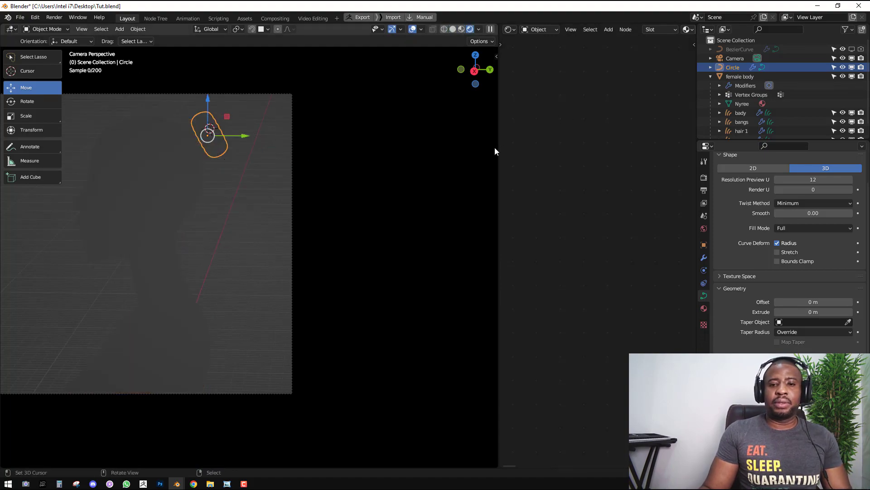
{"action": "left_click_drag", "start_coordinate": [498, 159], "coordinate": [423, 170]}
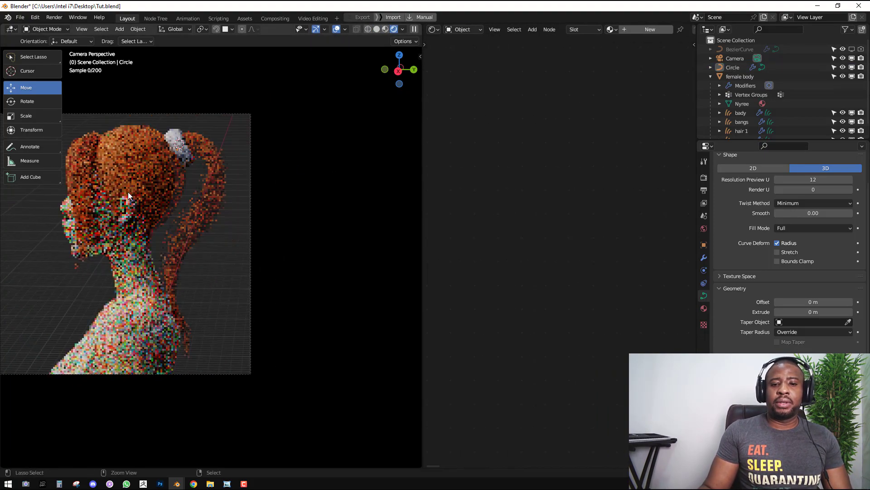
{"action": "left_click_drag", "start_coordinate": [160, 190], "coordinate": [200, 181], "text": "ctrl+alt"}
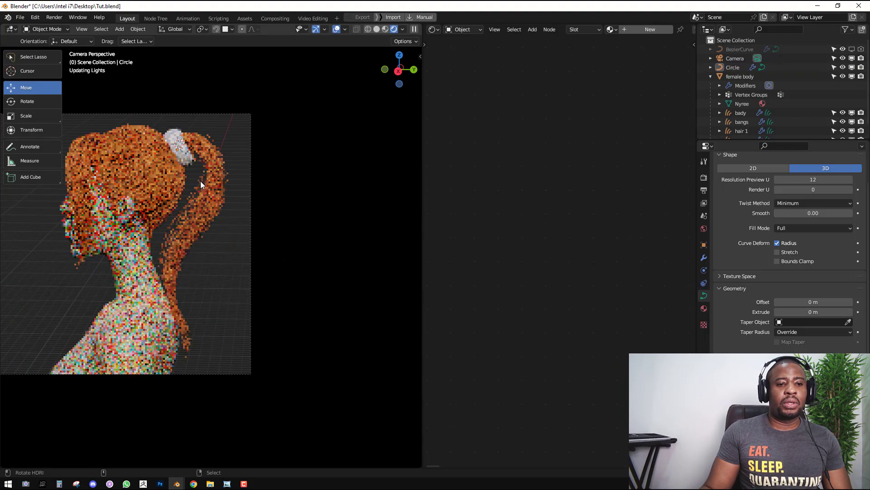
Create a new material for the hair tie and switch its Principled BSDF to a Velvet BSDF
{"action": "left_click", "coordinate": [649, 30]}
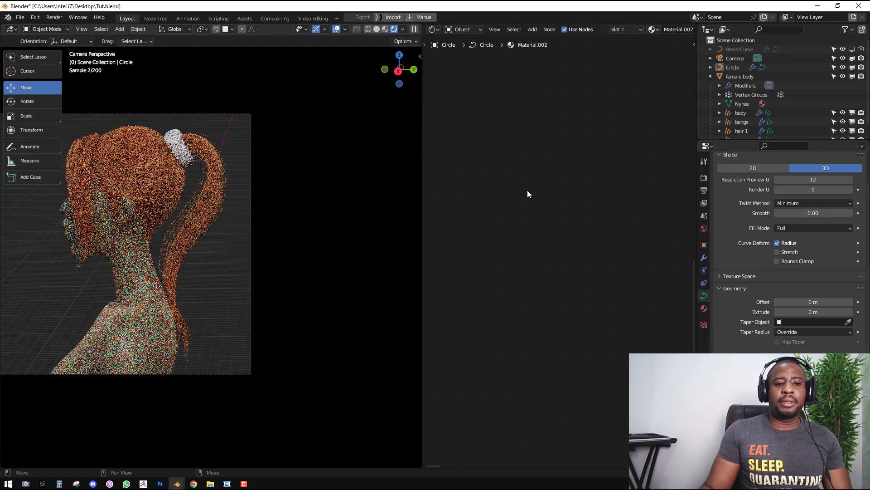
{"action": "key", "text": "Home"}
{"action": "key", "text": "shift+s"}
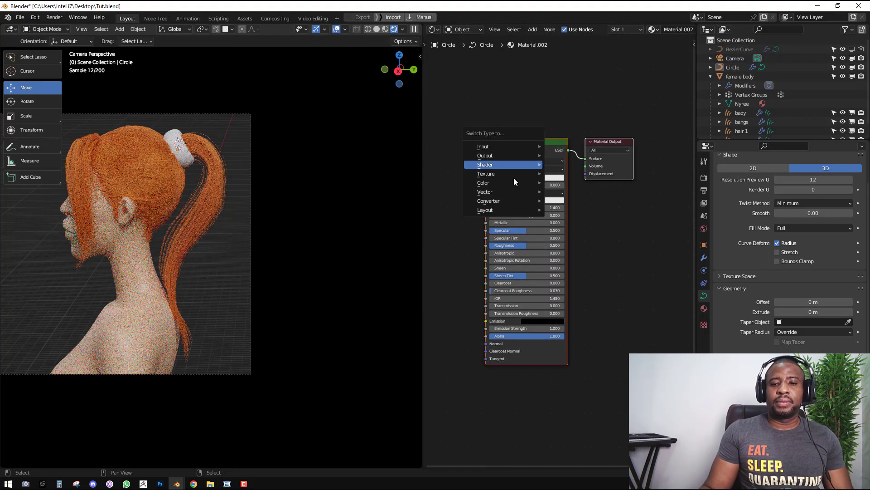
{"action": "mouse_move", "coordinate": [506, 167]}
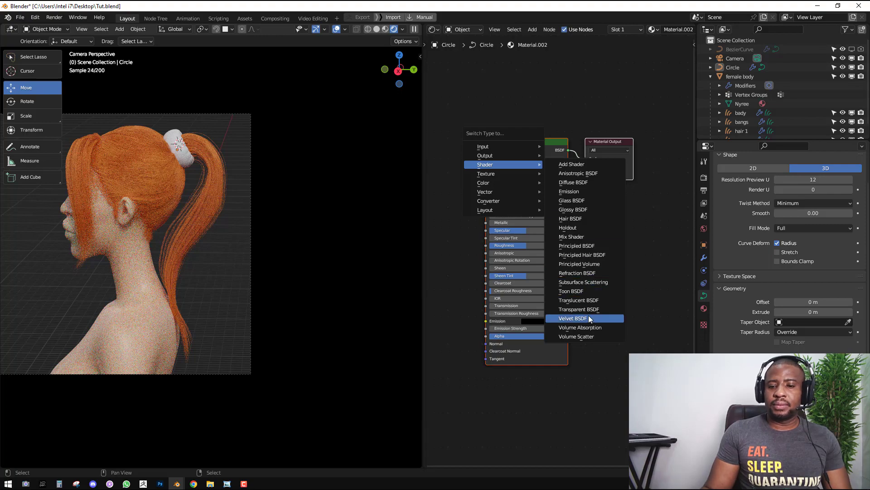
{"action": "left_click", "coordinate": [573, 318]}
{"action": "scroll", "coordinate": [222, 129], "scroll_direction": "up", "scroll_amount": 3}
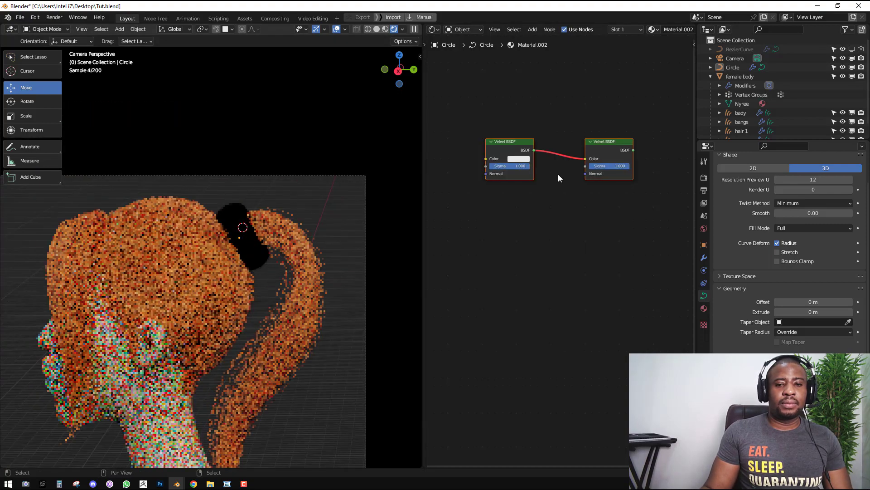
Switch the downstream Velvet BSDF node back to a Material Output node
{"action": "left_click", "coordinate": [600, 146]}
{"action": "key", "text": "shift+s"}
{"action": "mouse_move", "coordinate": [590, 137]}
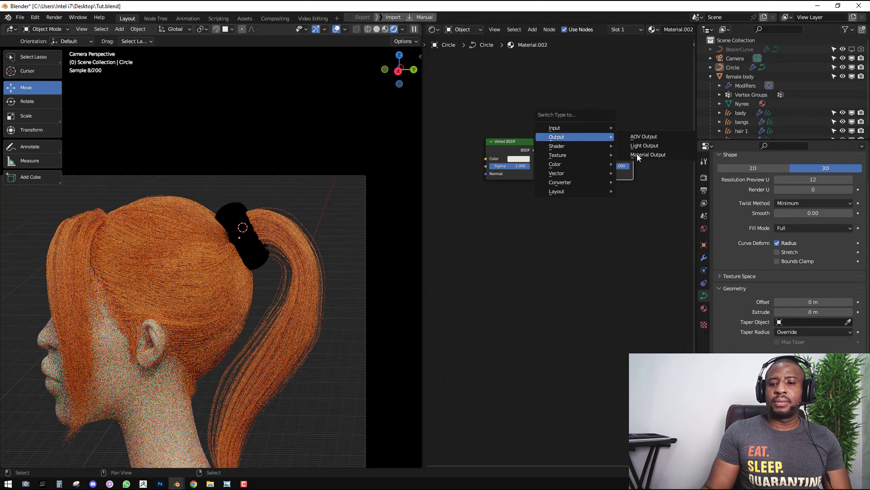
{"action": "left_click", "coordinate": [637, 154]}
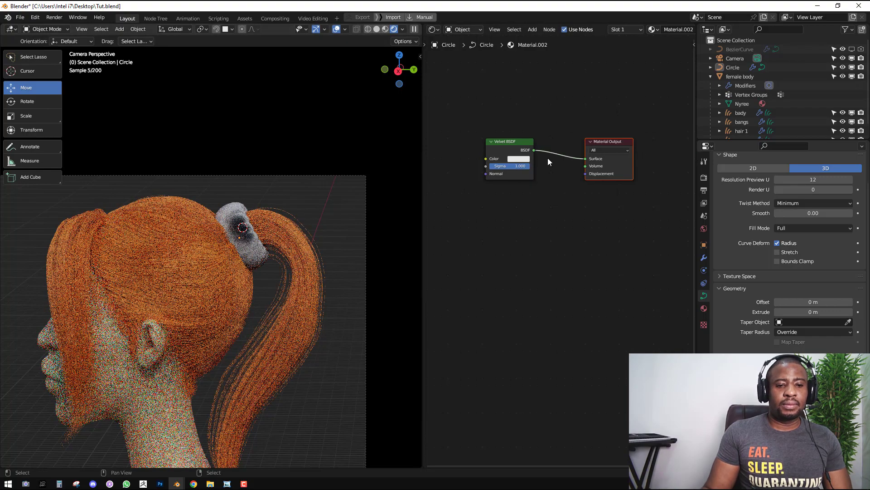
Set the Velvet BSDF to a dark blue color with Sigma 0.642 and make room around its node
{"action": "scroll", "coordinate": [526, 147], "scroll_direction": "up", "scroll_amount": 1}
{"action": "left_click", "coordinate": [514, 143]}
{"action": "left_click", "coordinate": [542, 47]}
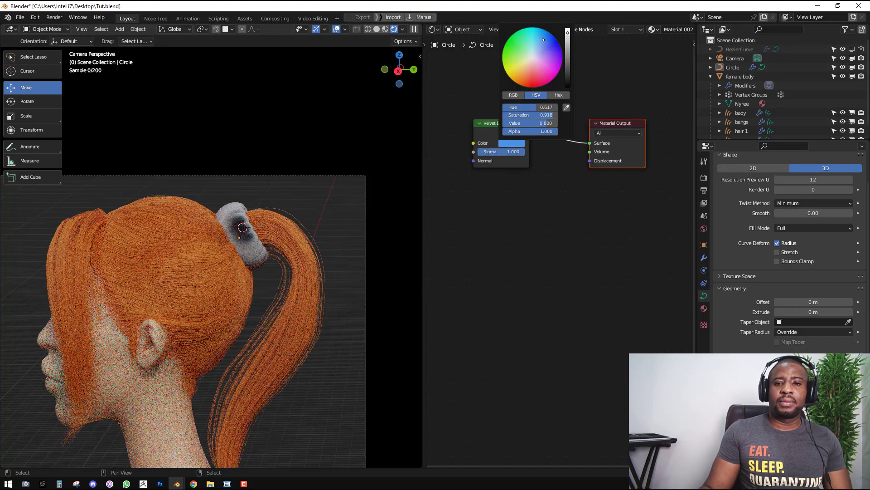
{"action": "middle_click_drag", "start_coordinate": [534, 159], "coordinate": [568, 213]}
{"action": "left_click_drag", "start_coordinate": [520, 176], "coordinate": [506, 131]}
{"action": "left_click", "coordinate": [537, 157]}
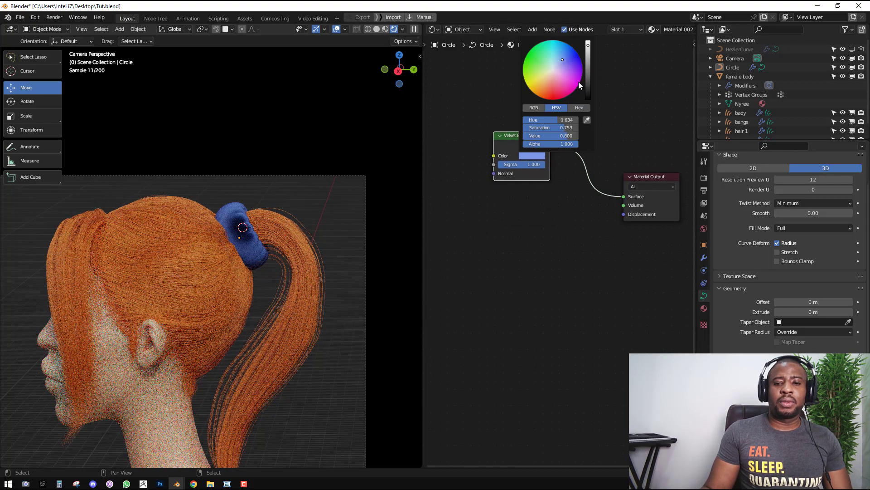
{"action": "left_click_drag", "start_coordinate": [588, 89], "coordinate": [589, 68]}
{"action": "left_click_drag", "start_coordinate": [550, 163], "coordinate": [464, 94]}
Insert a Mix Shader before the output and connect a new Diffuse BSDF to its second shader input
{"action": "key", "text": "shift+a"}
{"action": "mouse_move", "coordinate": [512, 118]}
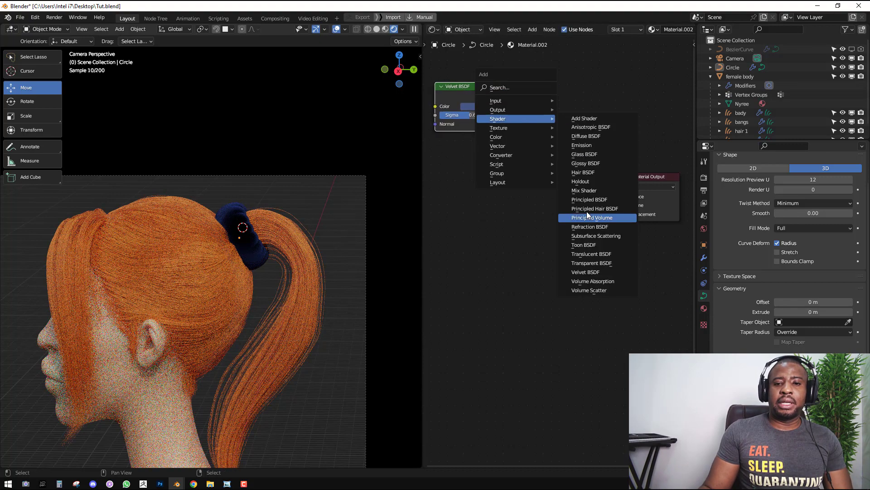
{"action": "left_click", "coordinate": [584, 190]}
{"action": "left_click", "coordinate": [555, 141]}
{"action": "key", "text": "shift+a"}
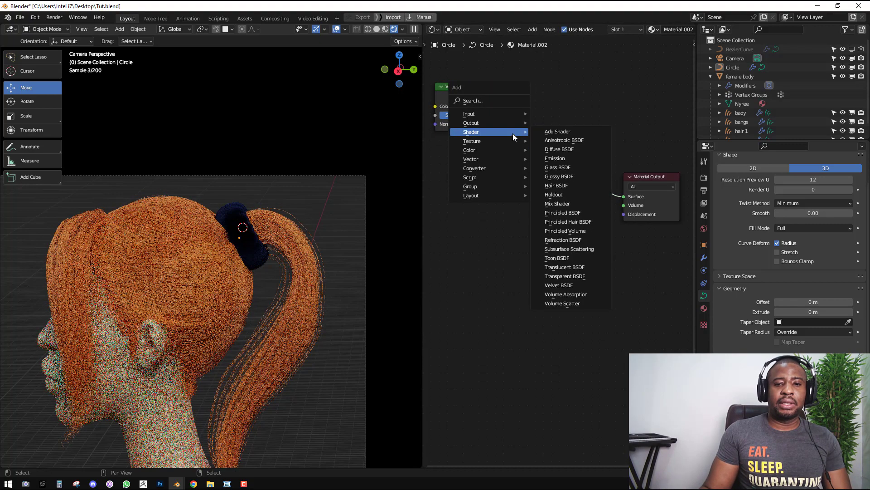
{"action": "left_click", "coordinate": [555, 149]}
{"action": "left_click", "coordinate": [472, 181]}
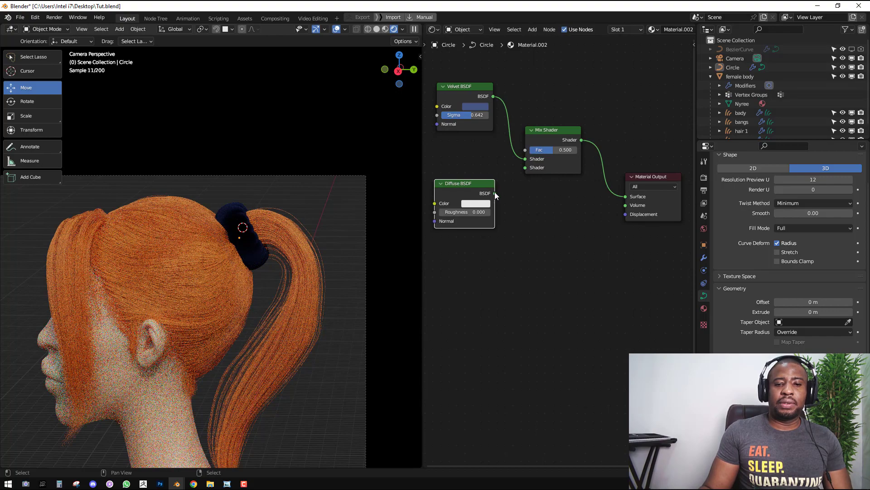
{"action": "left_click_drag", "start_coordinate": [494, 192], "coordinate": [526, 167]}
Copy the velvet's dark blue to the Diffuse BSDF and set the mix factor to 0.175
{"action": "scroll", "coordinate": [296, 244], "scroll_direction": "up", "scroll_amount": 3}
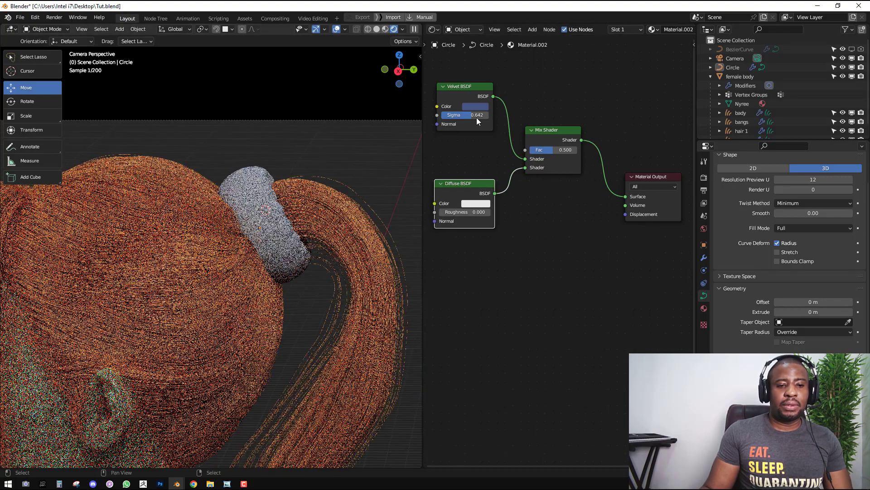
{"action": "key", "text": "ctrl+v"}
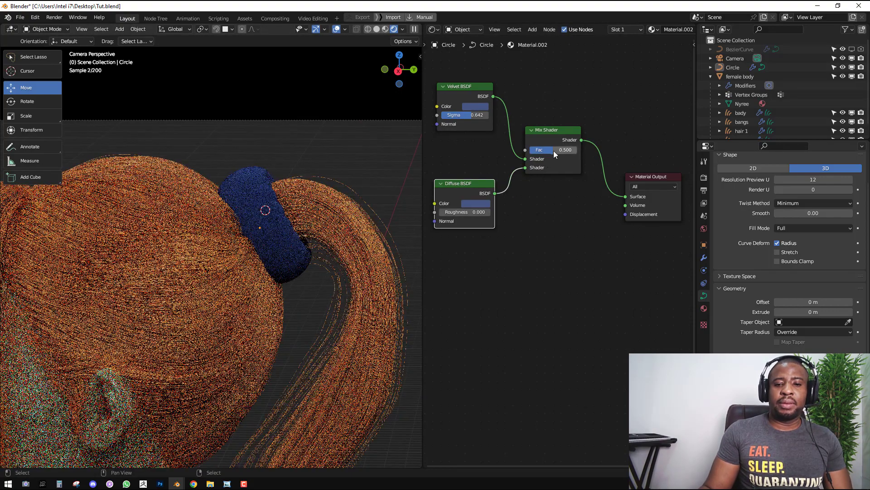
{"action": "left_click_drag", "start_coordinate": [553, 151], "coordinate": [539, 150]}
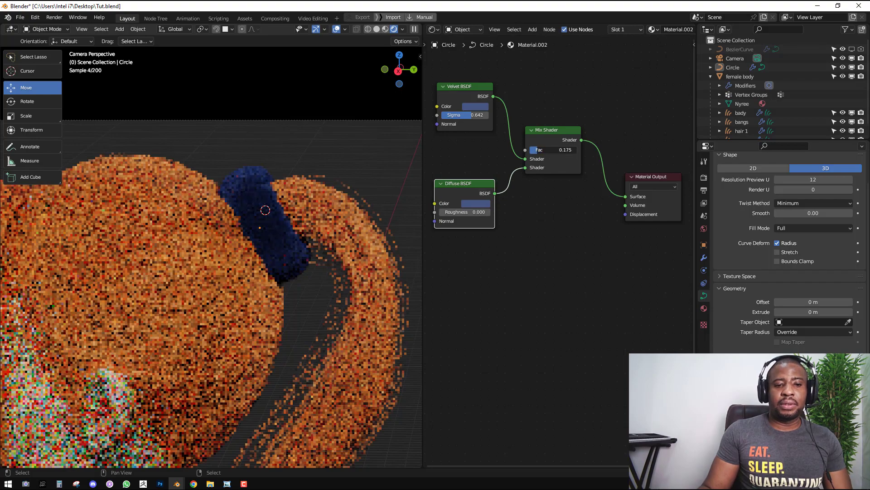
Add a Glossy BSDF and blend it with the velvet-diffuse mix through a second Mix Shader before the output
{"action": "scroll", "coordinate": [579, 186], "scroll_direction": "down", "scroll_amount": 2}
{"action": "scroll", "coordinate": [500, 124], "scroll_direction": "right", "scroll_amount": 3, "text": "ctrl"}
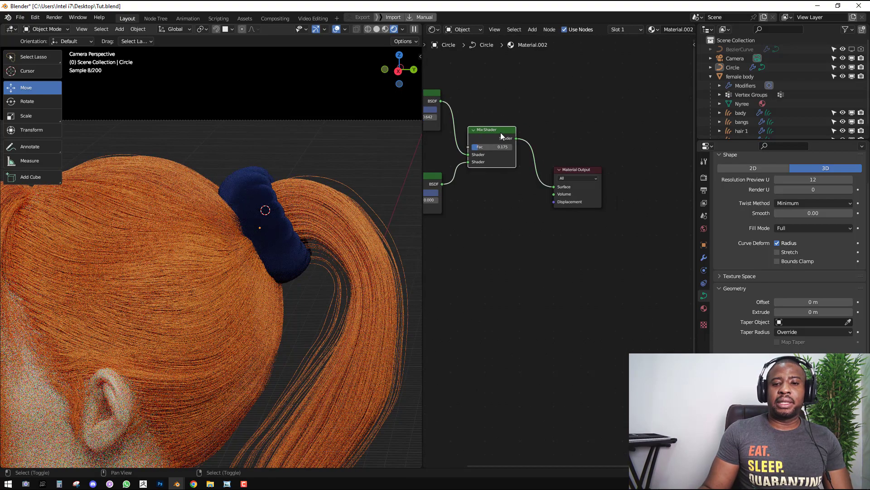
{"action": "key", "text": "shift+a"}
{"action": "mouse_move", "coordinate": [562, 117]}
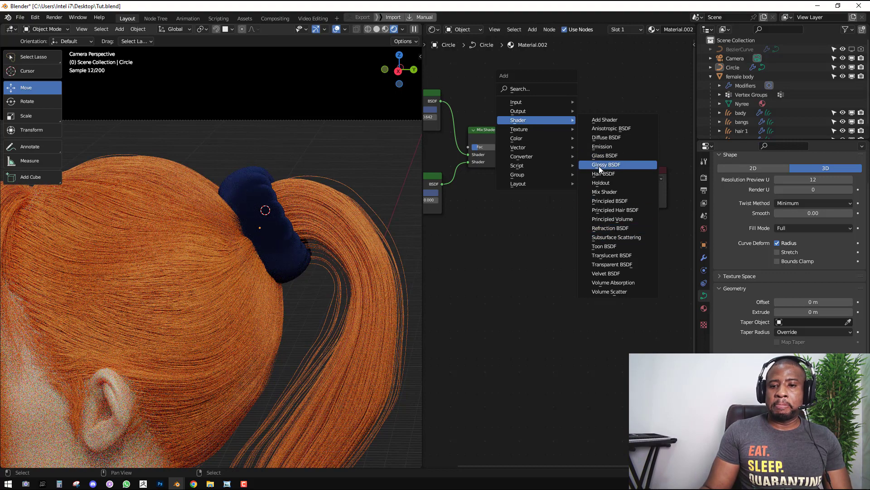
{"action": "left_click", "coordinate": [600, 166]}
{"action": "left_click", "coordinate": [486, 190]}
{"action": "left_click_drag", "start_coordinate": [537, 202], "coordinate": [494, 206]}
Add an input node to the hair tie's material
{"action": "middle_click_drag", "start_coordinate": [521, 161], "coordinate": [543, 238]}
{"action": "key", "text": "shift+a"}
{"action": "mouse_move", "coordinate": [507, 70]}
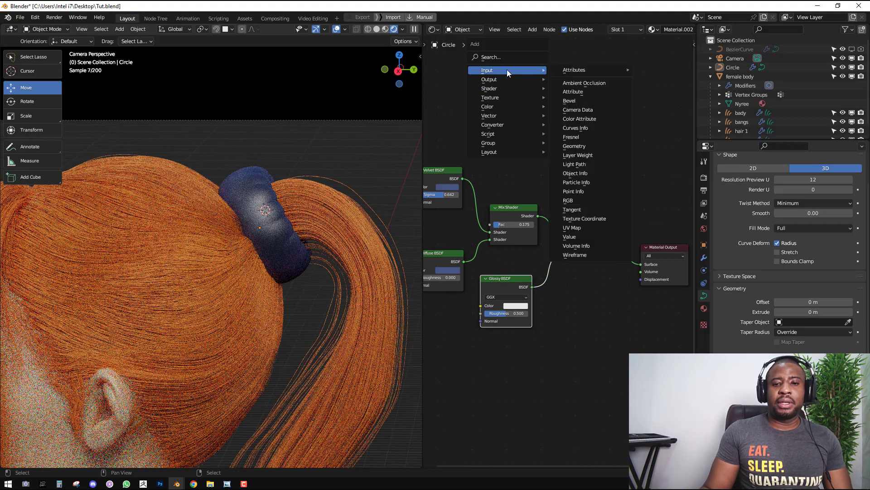
Add a Fresnel node and connect its output to the factor of the final Mix Shader
{"action": "left_click", "coordinate": [574, 136]}
{"action": "left_click", "coordinate": [517, 141]}
{"action": "left_click_drag", "start_coordinate": [539, 141], "coordinate": [558, 250]}
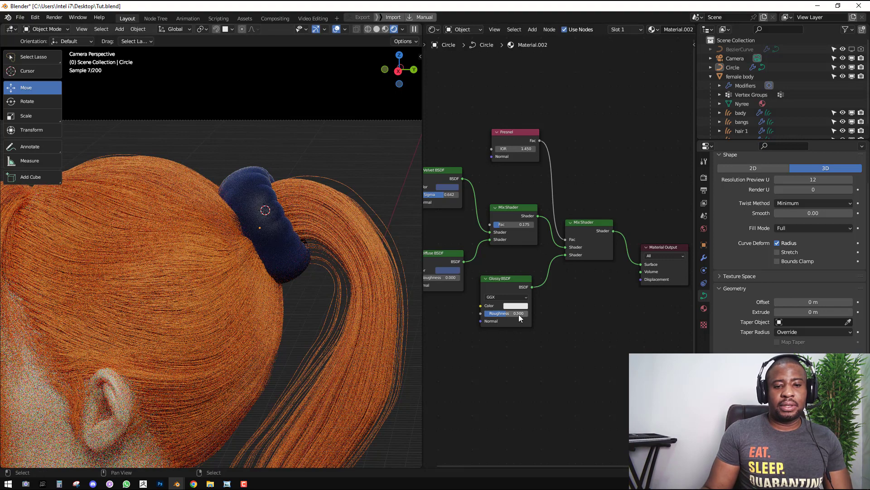
Add an Image Texture node and load the knit image _spr25_4c81e3838b8429278dda55a8901e35a7.jpg from the Fabric folder
{"action": "middle_click_drag", "start_coordinate": [482, 287], "coordinate": [615, 197]}
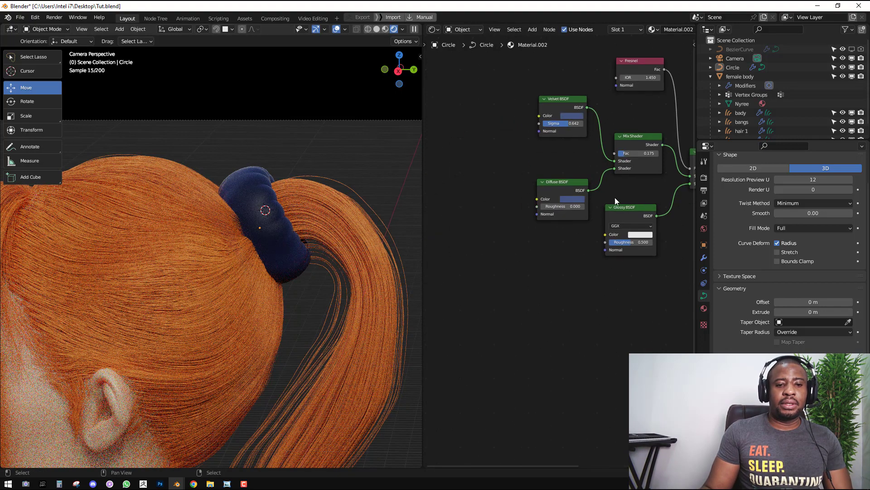
{"action": "key", "text": "shift+a"}
{"action": "mouse_move", "coordinate": [557, 207]}
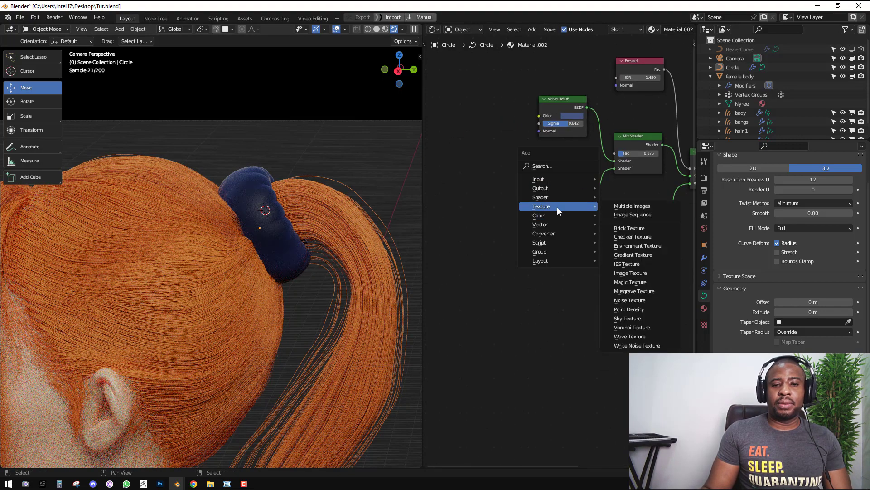
{"action": "left_click", "coordinate": [642, 276]}
{"action": "left_click", "coordinate": [471, 230]}
{"action": "left_click", "coordinate": [528, 253]}
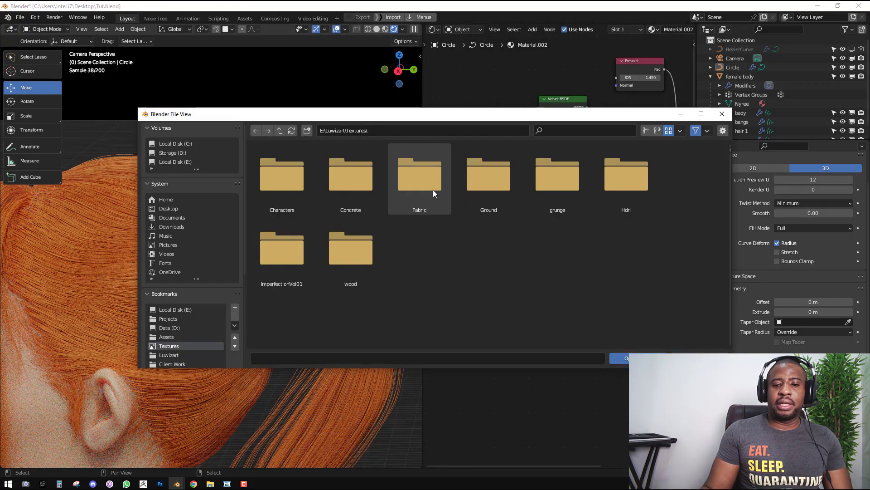
{"action": "double_click", "coordinate": [441, 200]}
{"action": "scroll", "coordinate": [419, 290], "scroll_direction": "down", "scroll_amount": 1}
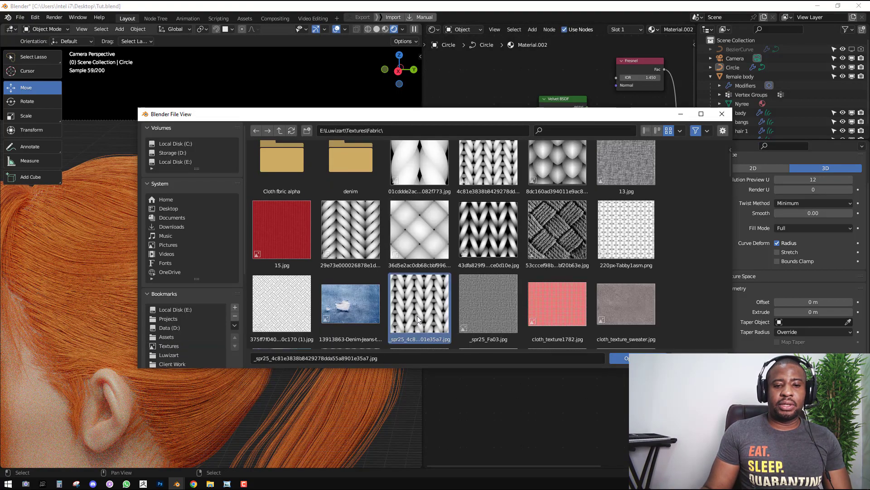
{"action": "double_click", "coordinate": [417, 316]}
Preview the knit image texture directly on the hair tie
{"action": "left_click", "coordinate": [513, 243], "text": "ctrl+shift"}
{"action": "middle_click_drag", "start_coordinate": [527, 272], "coordinate": [574, 256]}
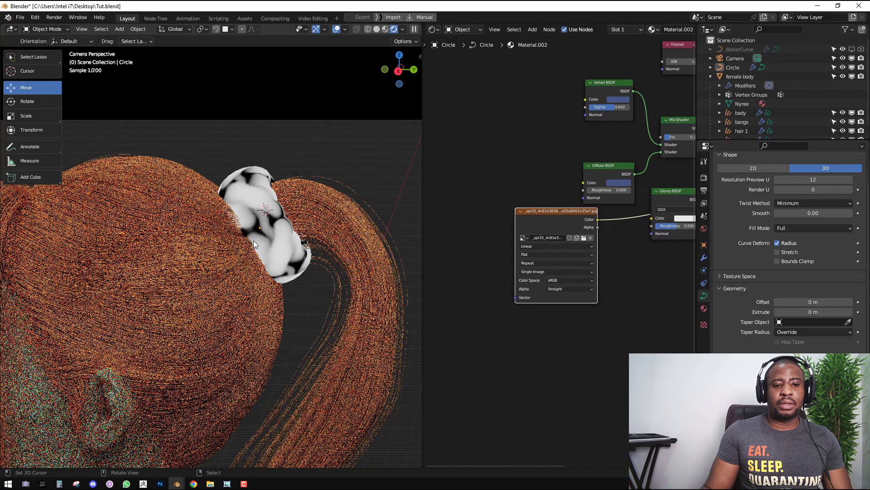
{"action": "key", "text": "Tab"}
{"action": "key", "text": "Tab"}
Add Texture Coordinate and Mapping nodes to the knit image texture and set the mapping scale to 12 on all axes
{"action": "middle_click_drag", "start_coordinate": [503, 265], "coordinate": [547, 259]}
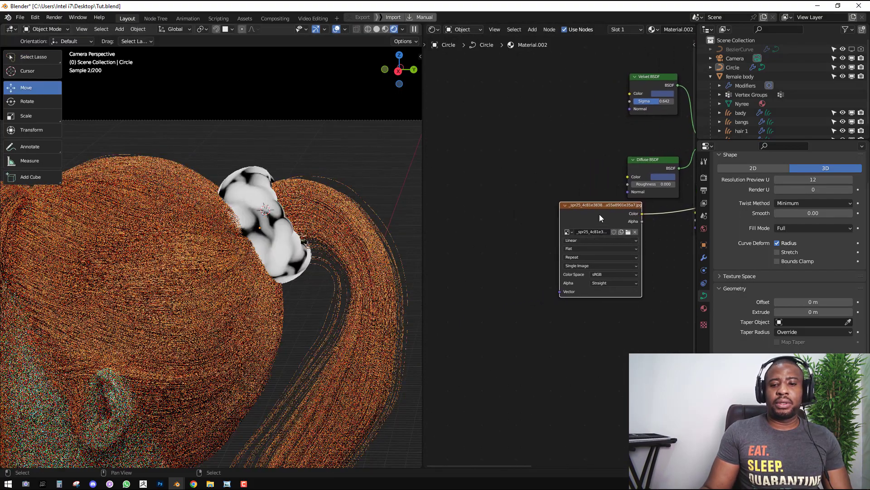
{"action": "key", "text": "ctrl+t"}
{"action": "left_click_drag", "start_coordinate": [527, 317], "coordinate": [529, 330]}
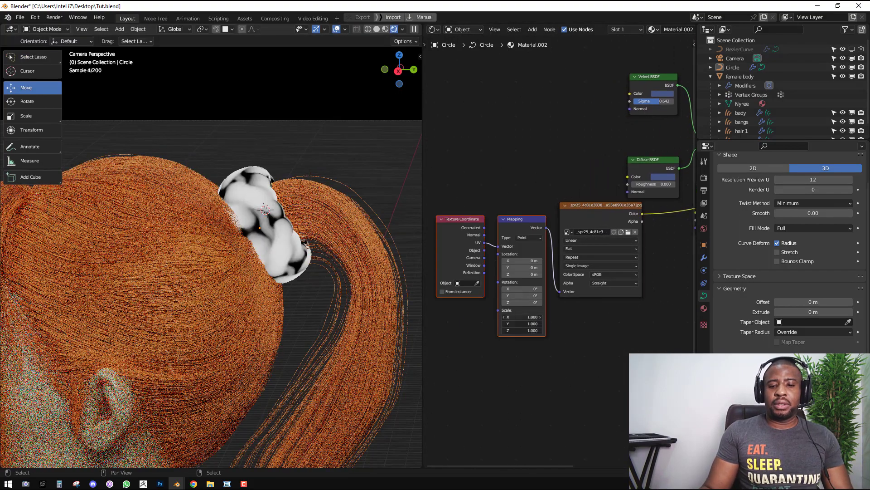
{"action": "type", "text": "12"}
{"action": "key", "text": "Return"}
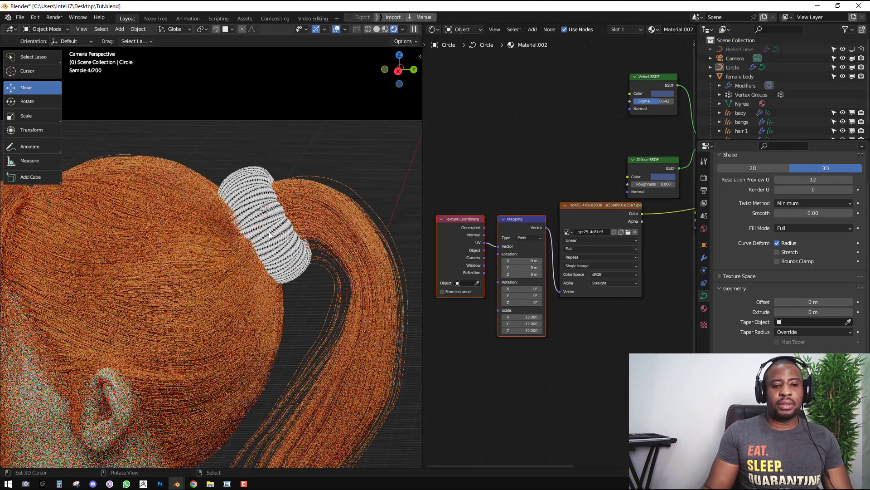
Insert a Bump node on the link coming from the knit image texture's color
{"action": "middle_click_drag", "start_coordinate": [619, 299], "coordinate": [509, 311]}
{"action": "key", "text": "shift+a"}
{"action": "mouse_move", "coordinate": [580, 234]}
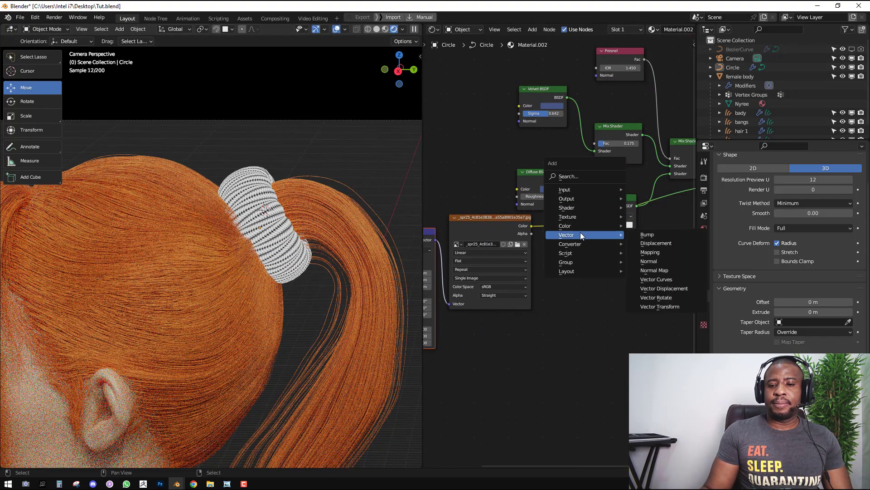
{"action": "left_click", "coordinate": [651, 234]}
{"action": "left_click", "coordinate": [562, 271]}
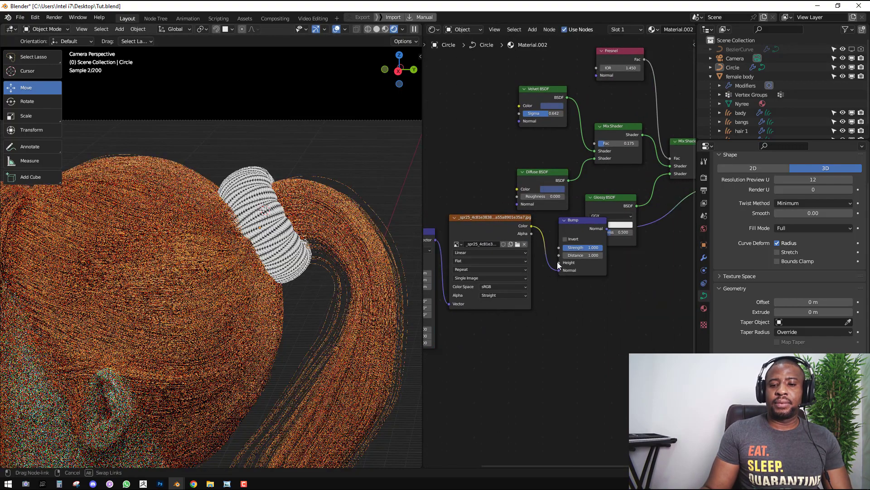
Route the image color into the Bump height and the Bump normal into the Glossy, Diffuse, Velvet and Fresnel nodes
{"action": "left_click_drag", "start_coordinate": [557, 262], "coordinate": [518, 204]}
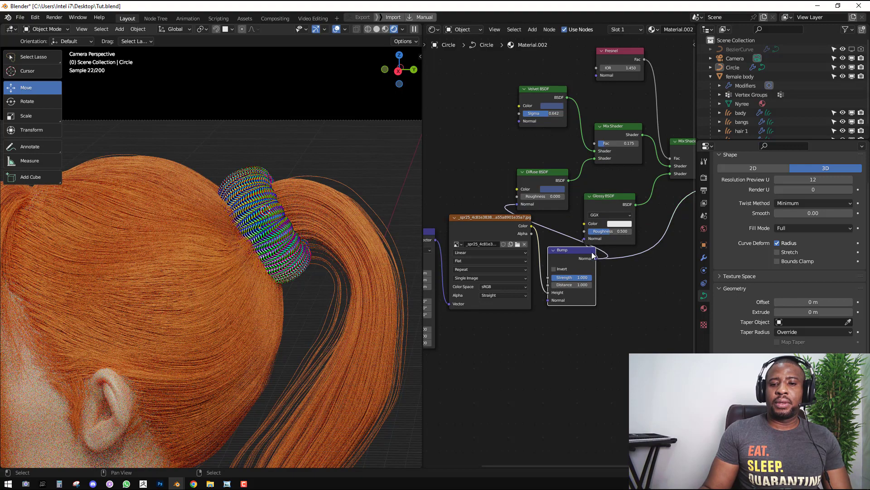
{"action": "left_click_drag", "start_coordinate": [592, 255], "coordinate": [519, 121]}
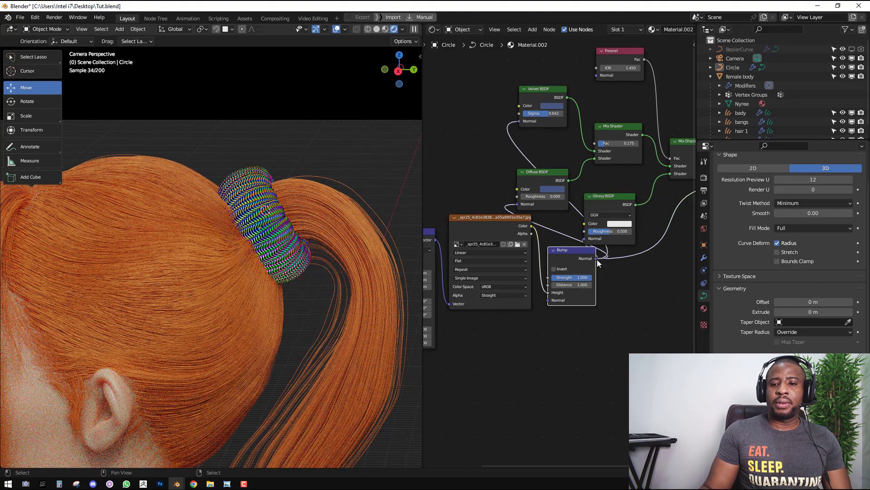
{"action": "left_click_drag", "start_coordinate": [597, 259], "coordinate": [596, 75]}
Send the final Mix Shader back to the material output and set the Bump strength to 0.2
{"action": "middle_click_drag", "start_coordinate": [606, 115], "coordinate": [513, 169]}
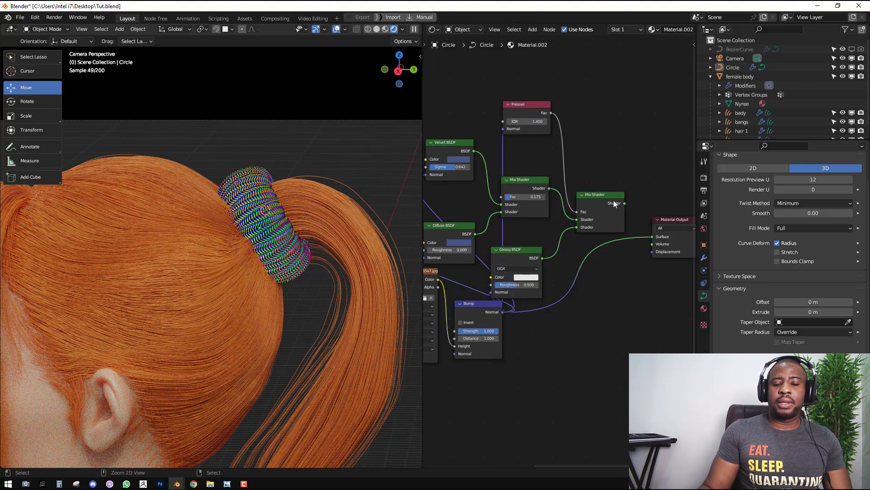
{"action": "left_click", "coordinate": [615, 204], "text": "ctrl+shift"}
{"action": "middle_click_drag", "start_coordinate": [491, 314], "coordinate": [525, 282]}
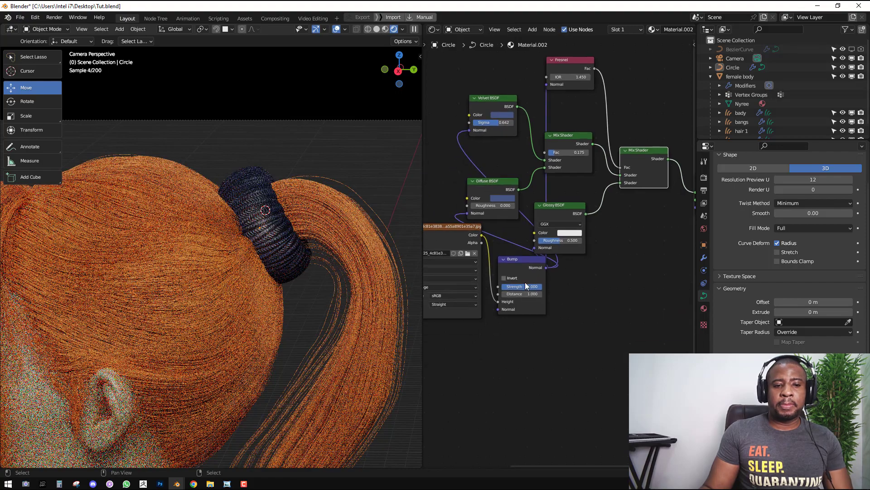
{"action": "left_click", "coordinate": [526, 286]}
{"action": "type", "text": "0.2"}
{"action": "key", "text": "Return"}
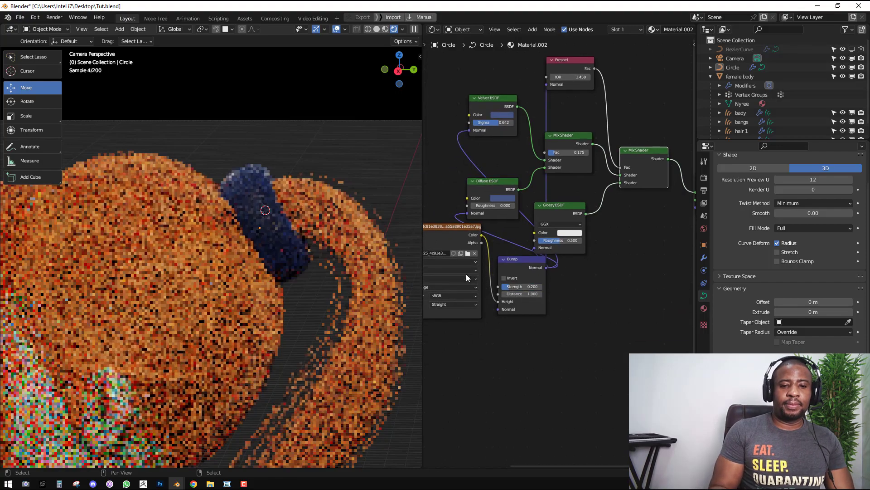
Set the Mapping node's scale to 50 on the X, Y and Z axes
{"action": "middle_click_drag", "start_coordinate": [466, 292], "coordinate": [534, 228]}
{"action": "left_click_drag", "start_coordinate": [537, 258], "coordinate": [538, 272]}
{"action": "type", "text": "50"}
{"action": "key", "text": "Return"}
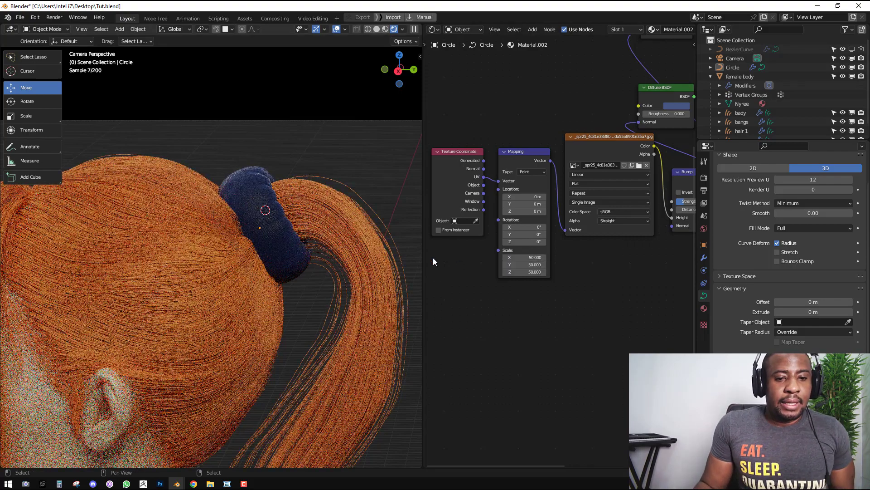
Close the shader editor area by extending the 3D viewport over it
{"action": "scroll", "coordinate": [322, 179], "scroll_direction": "down", "scroll_amount": 1}
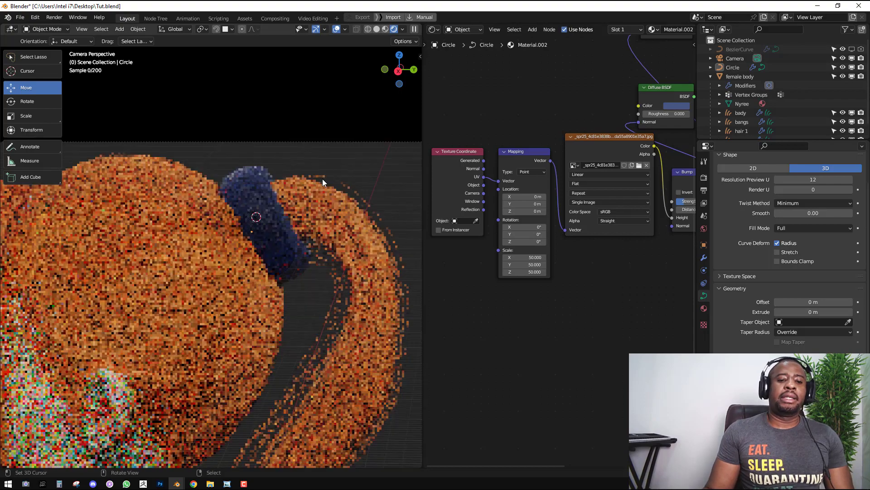
{"action": "left_click_drag", "start_coordinate": [423, 28], "coordinate": [449, 50]}
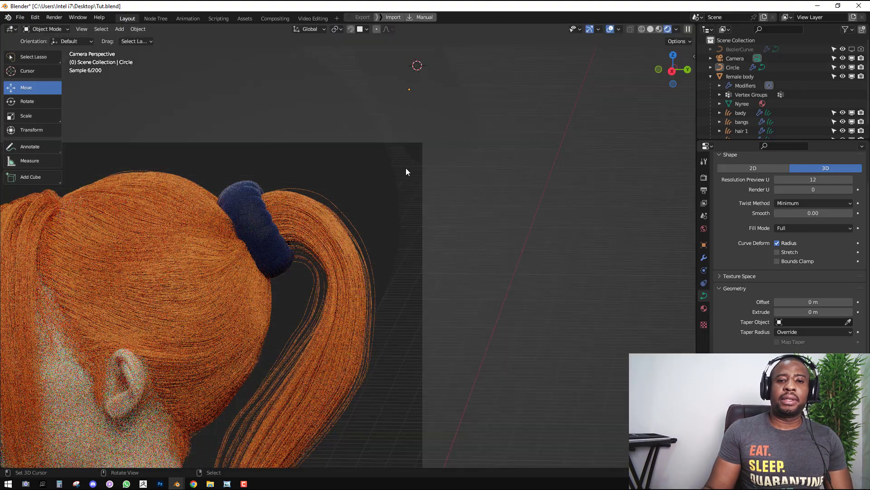
{"action": "scroll", "coordinate": [408, 175], "scroll_direction": "down", "scroll_amount": 1}
Switch the viewport to solid shading and save the file
{"action": "key", "text": "z"}
{"action": "left_click", "coordinate": [569, 190]}
{"action": "mouse_move", "coordinate": [348, 194]}
{"action": "middle_mouse_down"}
{"action": "mouse_move", "coordinate": [350, 201]}
{"action": "mouse_move", "coordinate": [406, 194]}
{"action": "middle_mouse_up"}
{"action": "scroll", "coordinate": [406, 194], "scroll_direction": "up", "scroll_amount": 3}
{"action": "key", "text": "ctrl+s"}
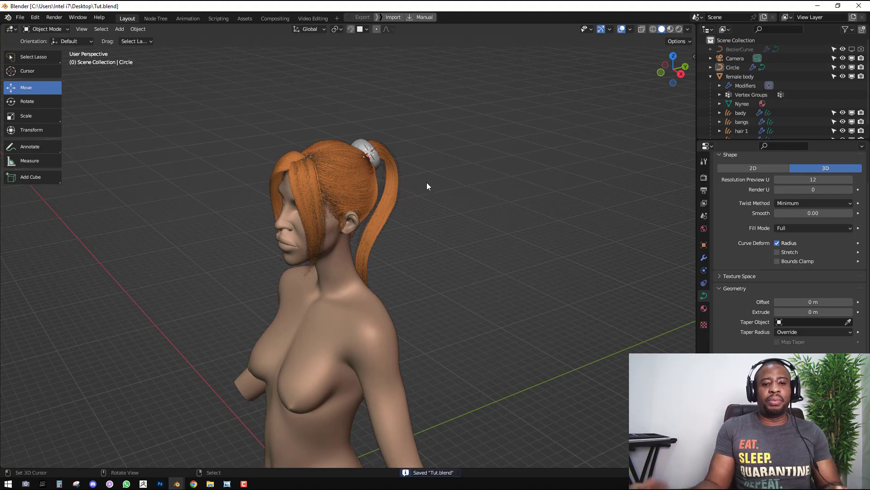
Select the hair 1 curves, show their Hair Brick's settings and collapse the Interpolate hair and main hair raduis modifiers
{"action": "middle_click_drag", "start_coordinate": [426, 182], "coordinate": [368, 182]}
{"action": "scroll", "coordinate": [394, 168], "scroll_direction": "up", "scroll_amount": 2}
{"action": "key", "text": "shift+alt+z"}
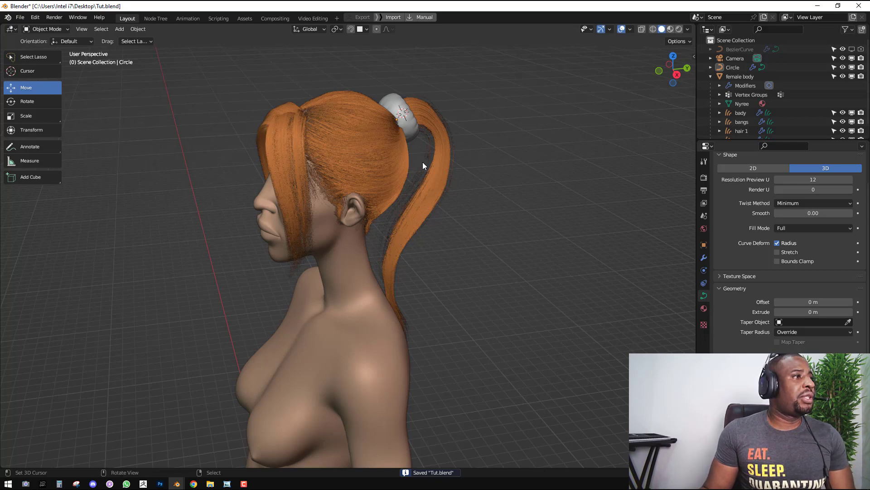
{"action": "left_click", "coordinate": [424, 164]}
{"action": "key", "text": "n"}
{"action": "left_click", "coordinate": [689, 200]}
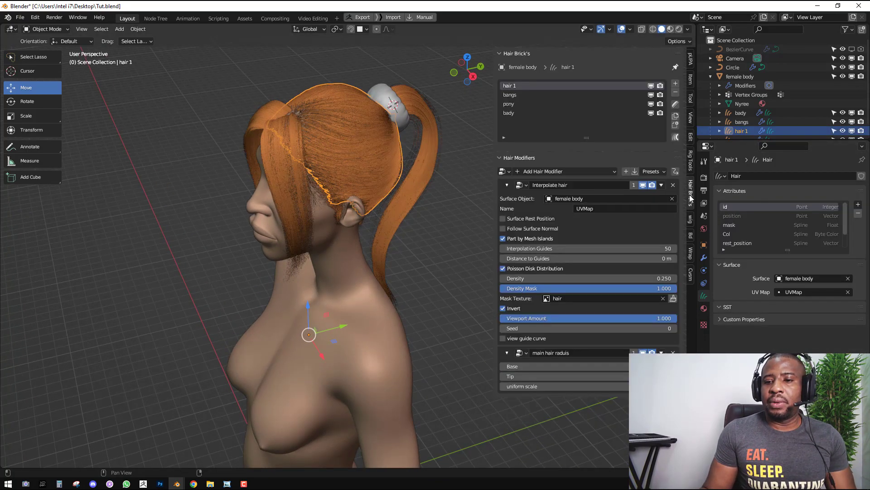
{"action": "left_click", "coordinate": [508, 199]}
{"action": "left_click", "coordinate": [507, 199]}
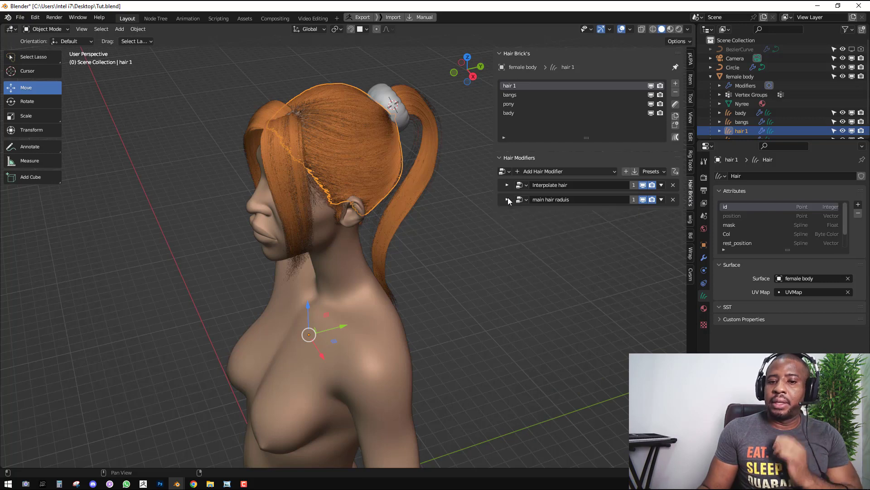
Try the Curly hair 1 and Curly hair 3 modifiers on hair 1, deleting each one
{"action": "left_click", "coordinate": [546, 175]}
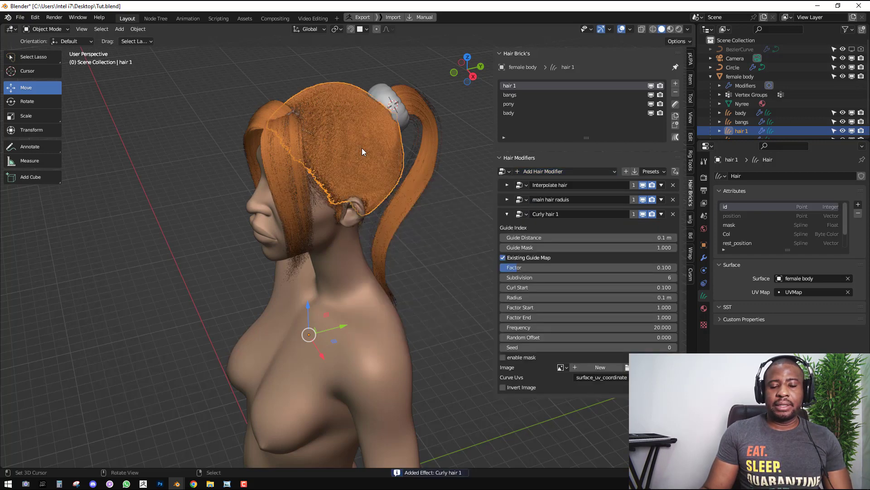
{"action": "left_click", "coordinate": [673, 214]}
{"action": "left_click", "coordinate": [562, 171]}
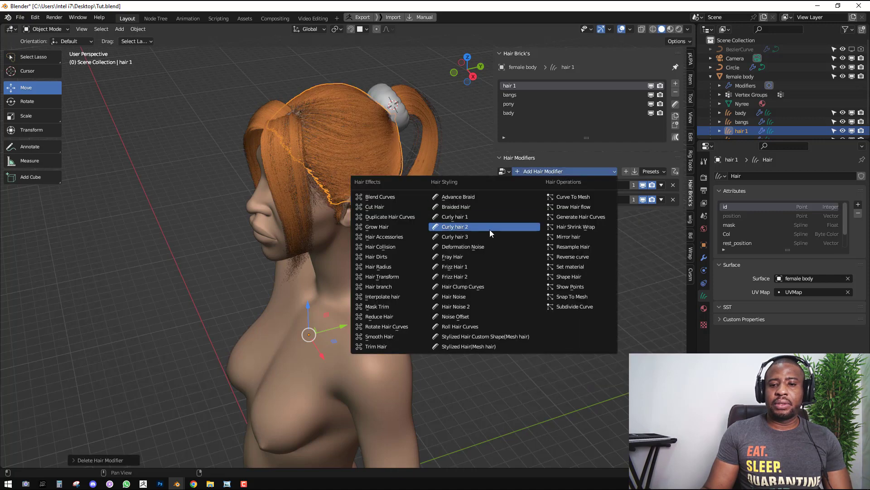
{"action": "left_click", "coordinate": [485, 237]}
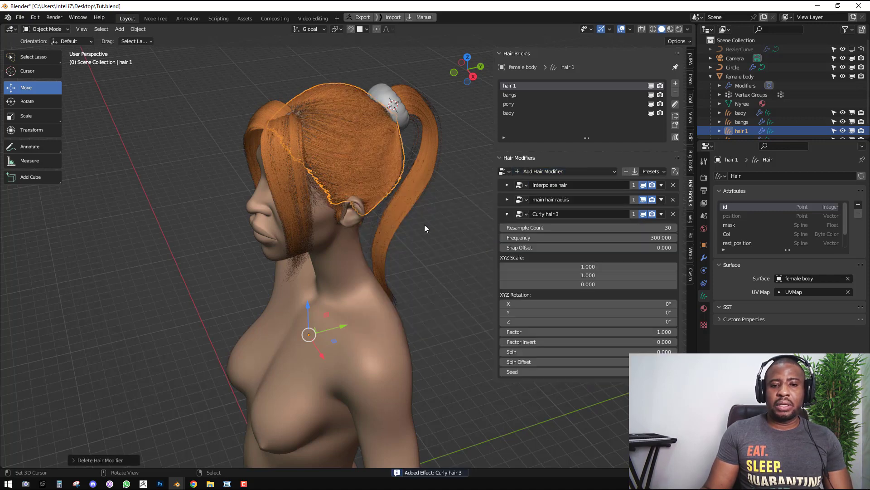
{"action": "scroll", "coordinate": [424, 225], "scroll_direction": "up", "scroll_amount": 2}
{"action": "left_click", "coordinate": [673, 213]}
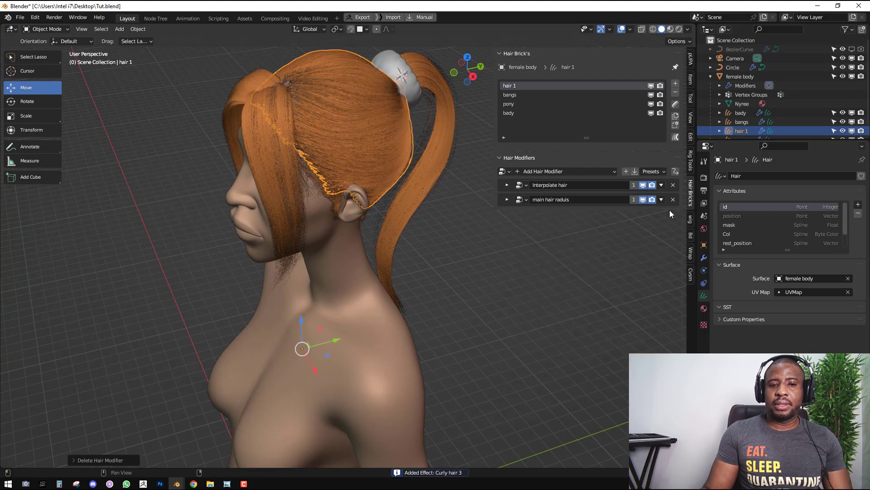
Add a Curly hair 2 modifier to hair 1 and set its Curlyness to 2
{"action": "left_click", "coordinate": [585, 173]}
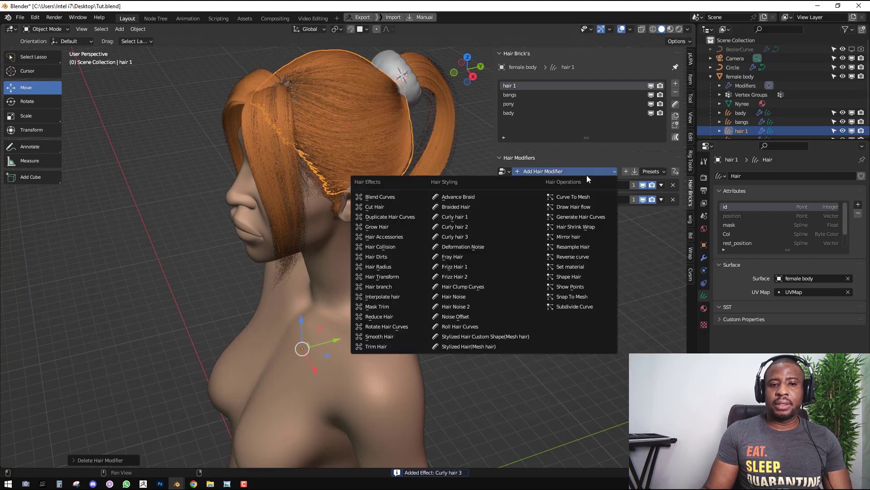
{"action": "left_click", "coordinate": [477, 227]}
{"action": "scroll", "coordinate": [410, 234], "scroll_direction": "up", "scroll_amount": 3}
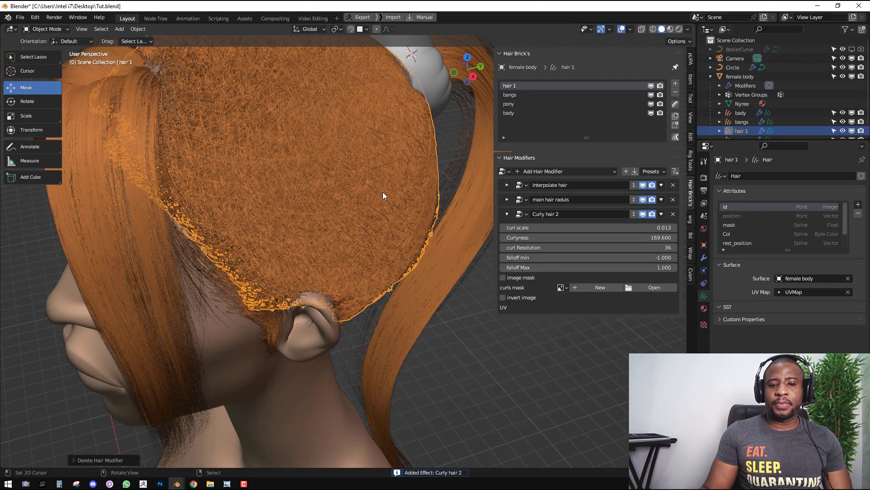
{"action": "middle_click_drag", "start_coordinate": [383, 192], "coordinate": [406, 241]}
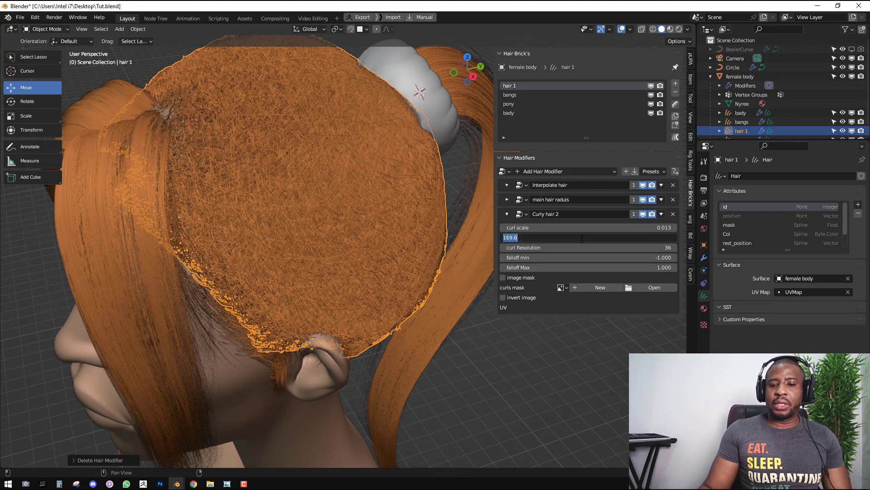
{"action": "type", "text": "2"}
{"action": "key", "text": "Return"}
Set the curl scale of the Curly hair 2 modifier to 0.003
{"action": "middle_click_drag", "start_coordinate": [404, 245], "coordinate": [394, 206]}
{"action": "left_click", "coordinate": [594, 227]}
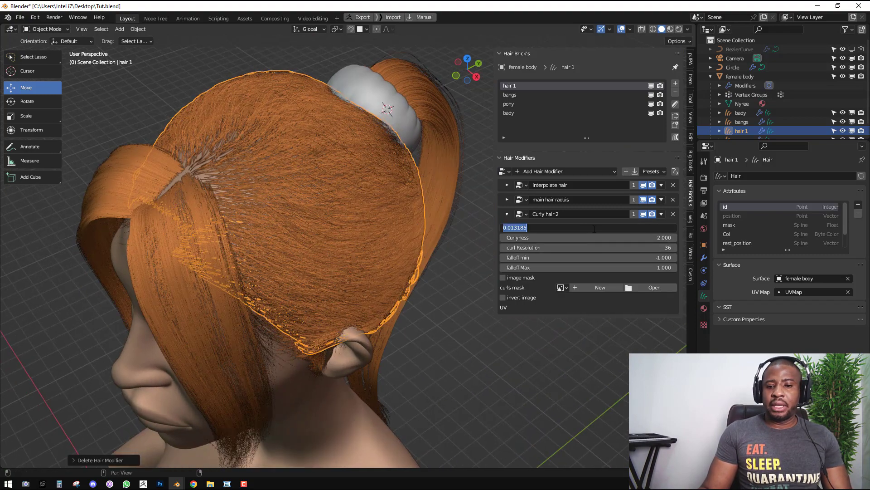
{"action": "left_click_drag", "start_coordinate": [511, 227], "coordinate": [555, 231]}
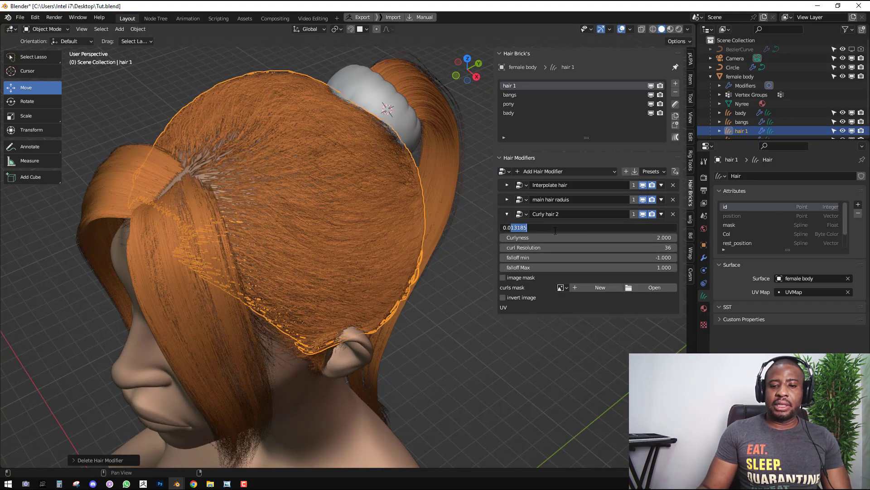
{"action": "type", "text": "3"}
{"action": "key", "text": "Return"}
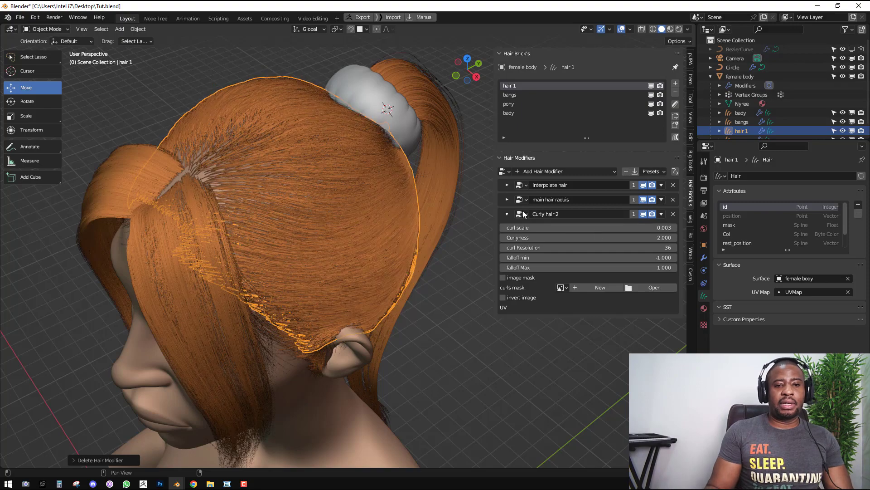
Compare the scalp hair with and without the Curly hair 2 effect in the viewport
{"action": "middle_click_drag", "start_coordinate": [317, 200], "coordinate": [461, 194]}
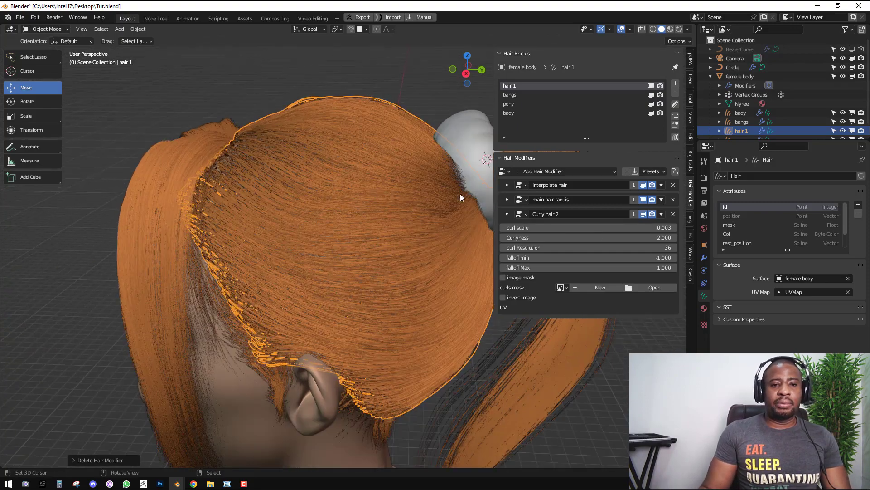
{"action": "left_click", "coordinate": [643, 214]}
{"action": "left_click", "coordinate": [644, 214]}
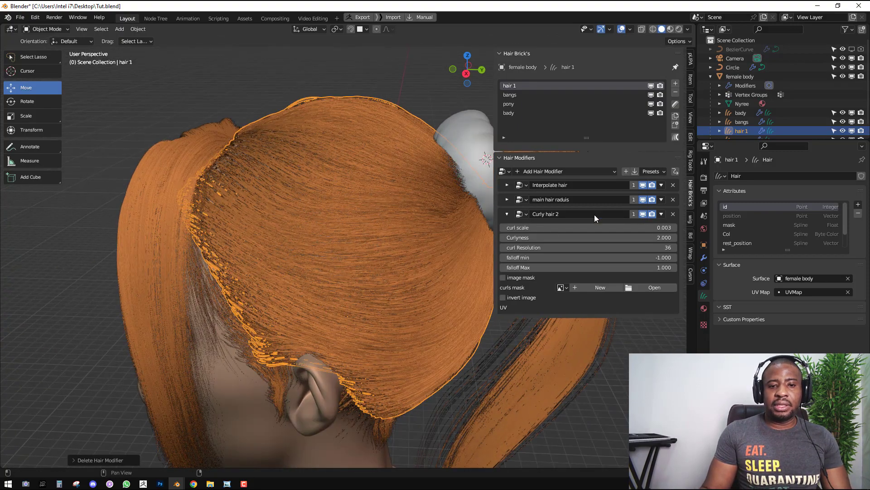
Deselect the hair and add a Frizz Hair 1 modifier to hair 1 with a noise factor of 0.007
{"action": "middle_click_drag", "start_coordinate": [444, 202], "coordinate": [361, 199]}
{"action": "key", "text": "alt+a"}
{"action": "left_click", "coordinate": [507, 214]}
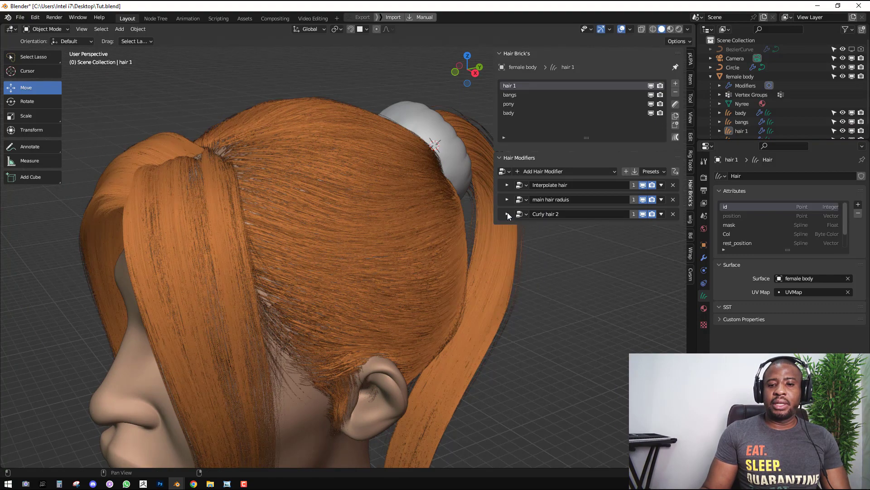
{"action": "left_click", "coordinate": [563, 172]}
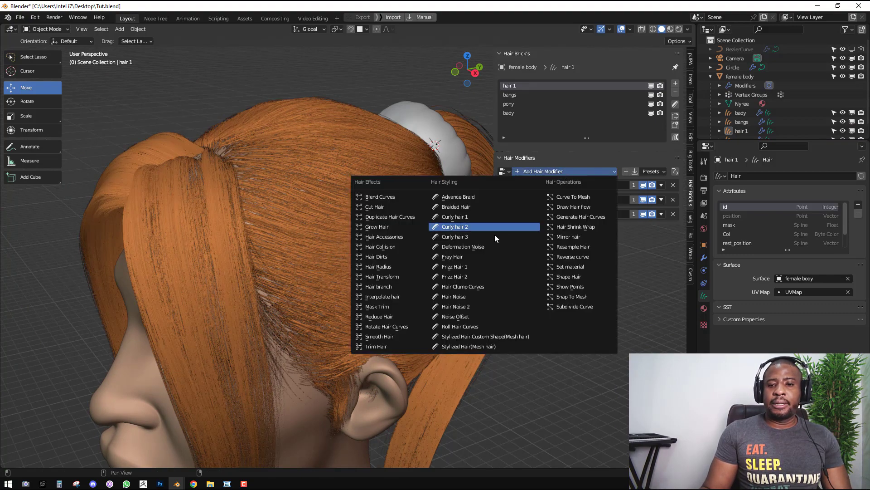
{"action": "left_click", "coordinate": [471, 267]}
{"action": "middle_click_drag", "start_coordinate": [414, 238], "coordinate": [426, 240]}
{"action": "left_click", "coordinate": [543, 242]}
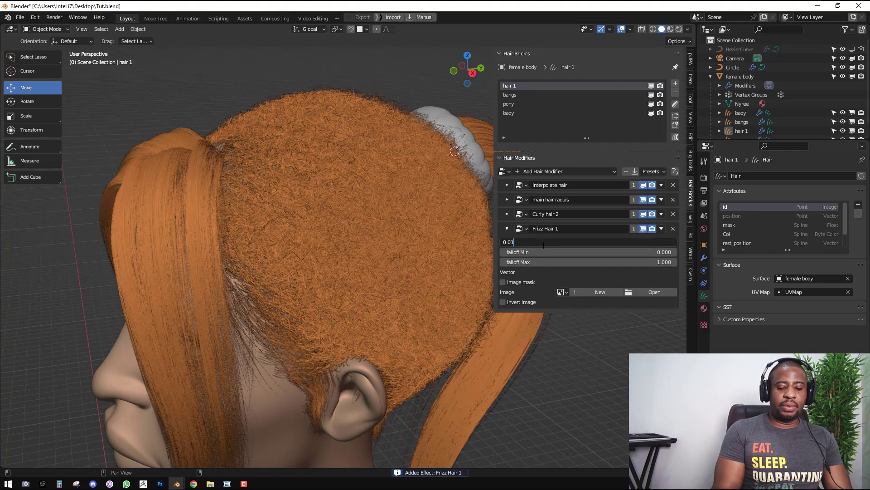
{"action": "key", "text": "Return"}
{"action": "left_click", "coordinate": [562, 243]}
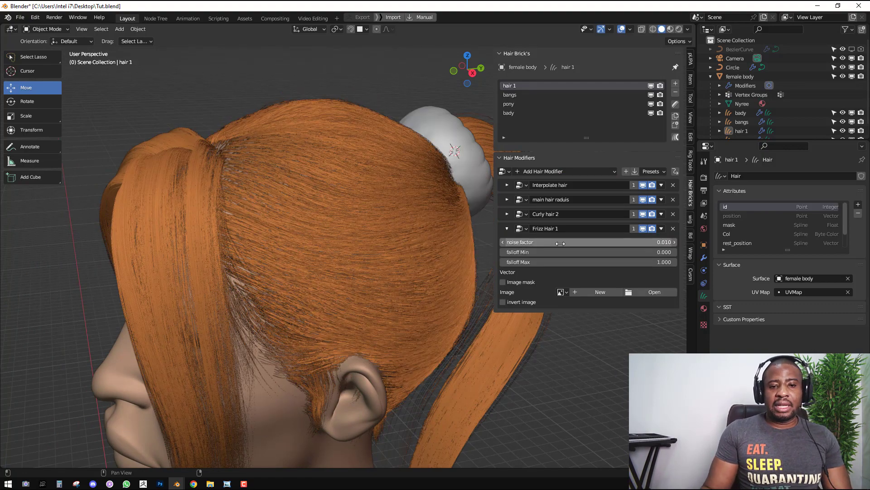
{"action": "type", "text": "07"}
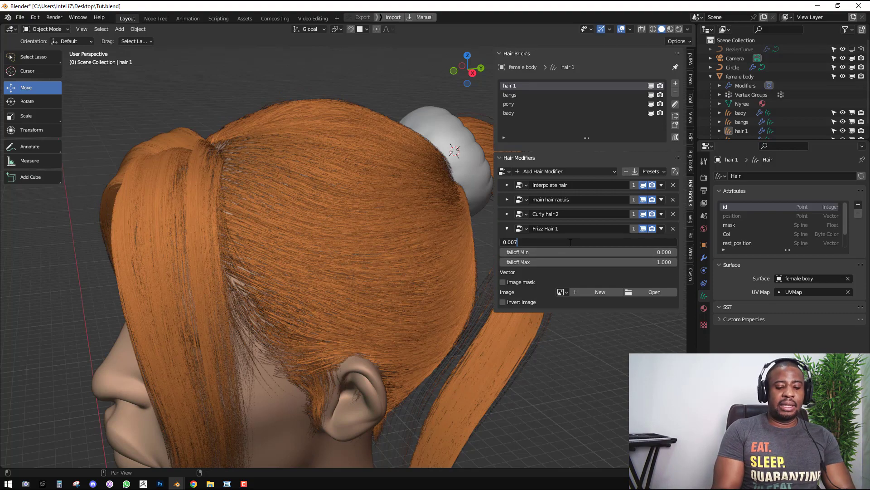
{"action": "key", "text": "Return"}
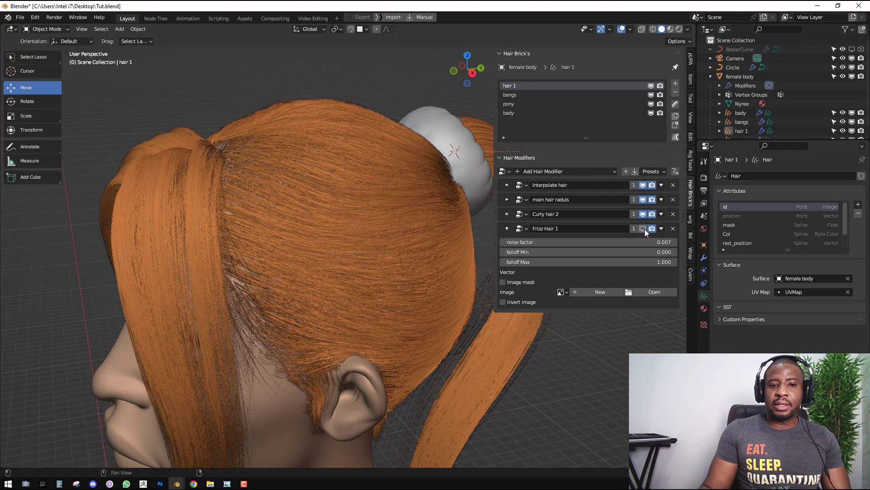
Add a Fray Hair modifier to hair 1 with an intensity of 0.04 and a falloff of 0.71
{"action": "left_click", "coordinate": [507, 228]}
{"action": "left_click", "coordinate": [541, 172]}
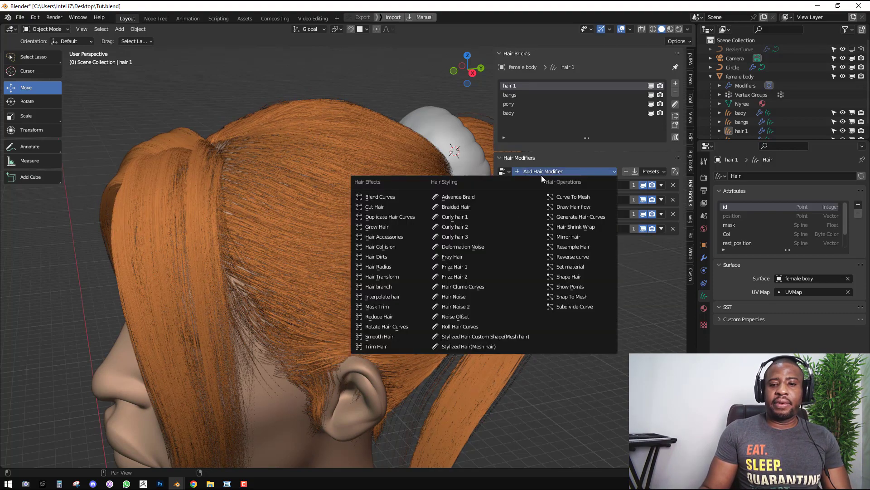
{"action": "left_click", "coordinate": [481, 256]}
{"action": "middle_click_drag", "start_coordinate": [336, 219], "coordinate": [401, 186]}
{"action": "scroll", "coordinate": [417, 187], "scroll_direction": "up", "scroll_amount": 2}
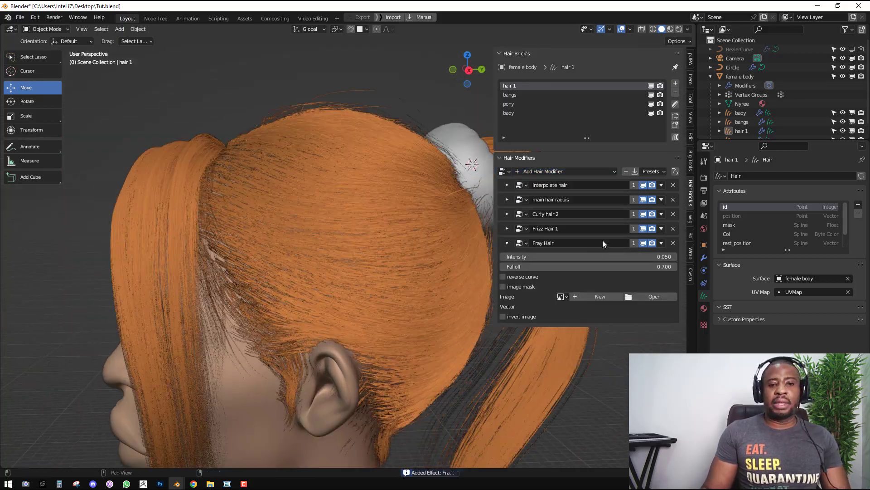
{"action": "mouse_move", "coordinate": [595, 270]}
{"action": "left_mouse_down"}
{"action": "mouse_move", "coordinate": [644, 266]}
{"action": "mouse_move", "coordinate": [597, 270]}
{"action": "mouse_move", "coordinate": [596, 256]}
{"action": "mouse_move", "coordinate": [617, 256]}
{"action": "mouse_move", "coordinate": [587, 257]}
{"action": "left_mouse_up"}
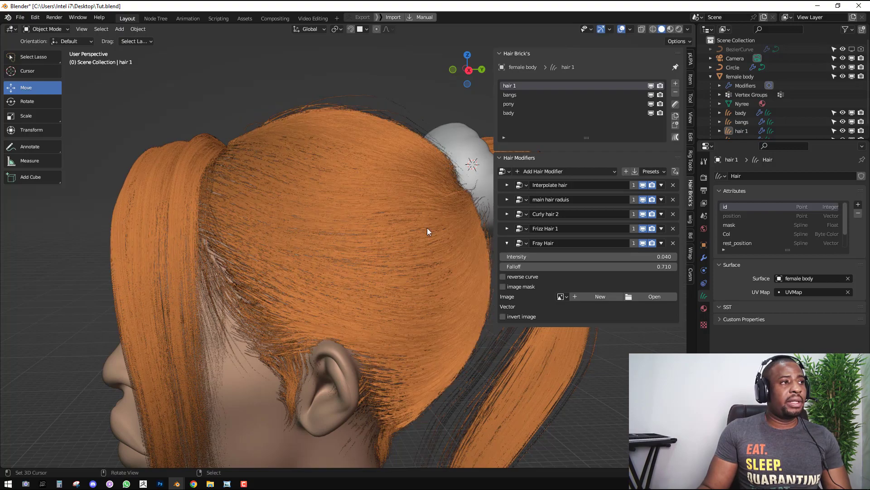
{"action": "middle_click_drag", "start_coordinate": [427, 227], "coordinate": [380, 207]}
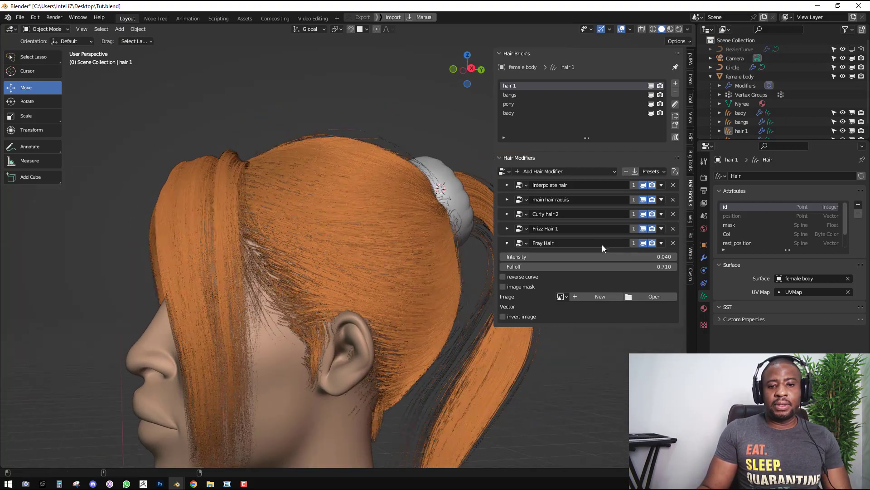
Try a Fray Hair intensity of 0.1, and reduce it to 0.02
{"action": "left_click", "coordinate": [634, 257]}
{"action": "key", "text": "Escape"}
{"action": "mouse_move", "coordinate": [634, 257]}
{"action": "left_mouse_down"}
{"action": "mouse_move", "coordinate": [621, 257]}
{"action": "mouse_move", "coordinate": [633, 254]}
{"action": "left_mouse_up"}
{"action": "left_click", "coordinate": [633, 254]}
{"action": "key", "text": "BackSpace"}
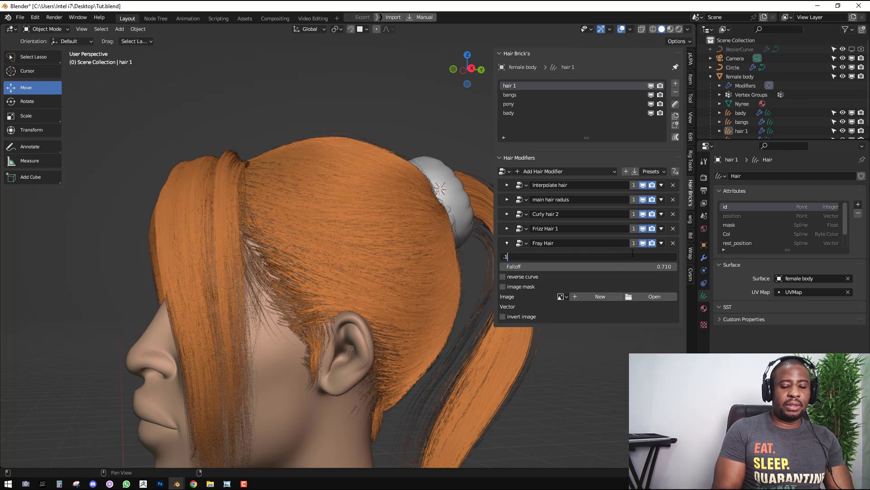
{"action": "type", "text": ".1"}
{"action": "key", "text": "Return"}
{"action": "left_click", "coordinate": [633, 254]}
{"action": "type", "text": ".02"}
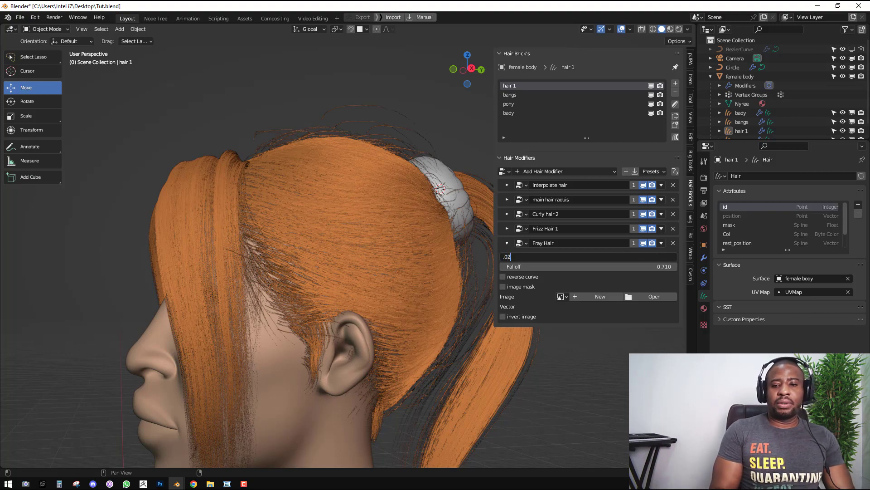
{"action": "key", "text": "Return"}
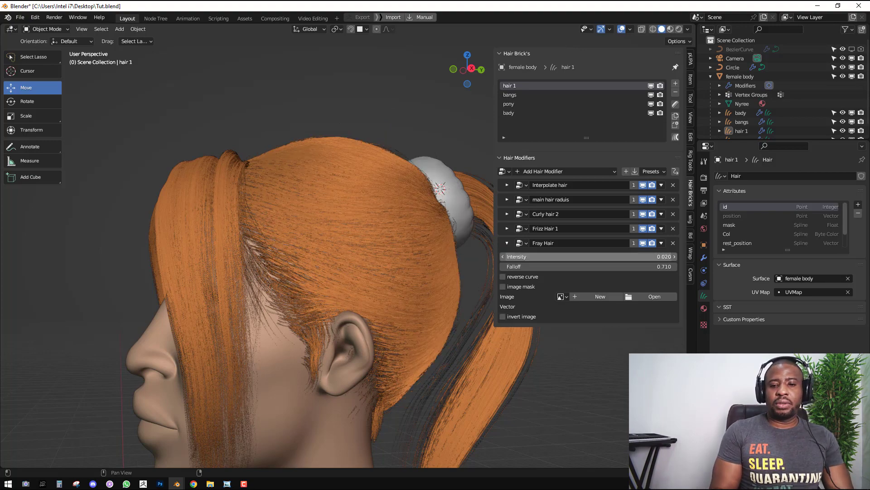
Try Fray Hair falloff values of 0.38, 0.1 and 1, and settle on 0.9
{"action": "left_click_drag", "start_coordinate": [632, 267], "coordinate": [660, 266]}
{"action": "left_click", "coordinate": [660, 267]}
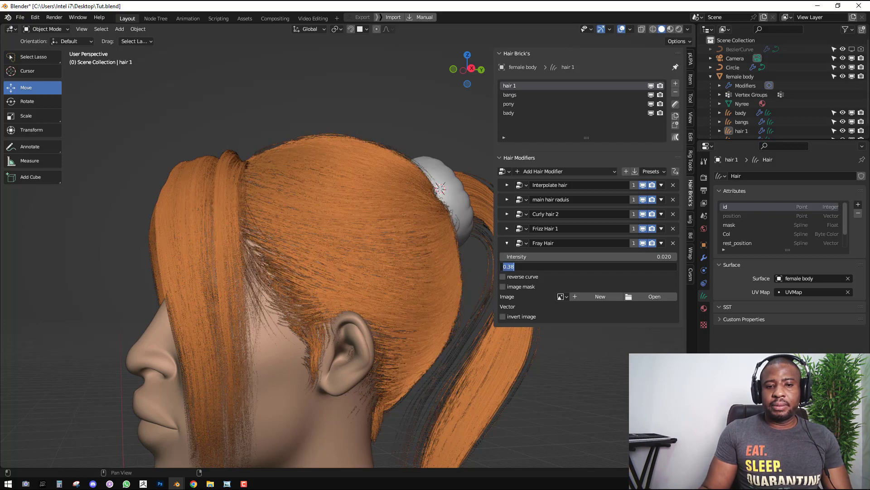
{"action": "type", "text": ".1"}
{"action": "key", "text": "Return"}
{"action": "left_click", "coordinate": [664, 267]}
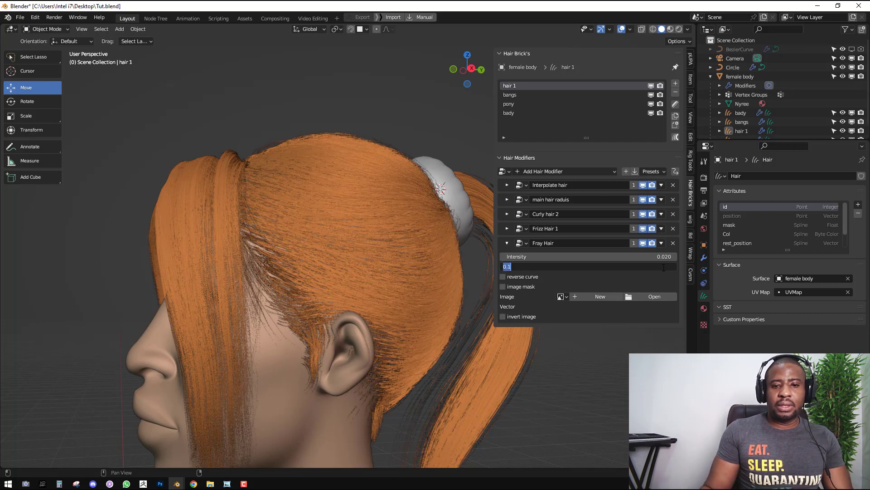
{"action": "type", "text": "1"}
{"action": "key", "text": "Return"}
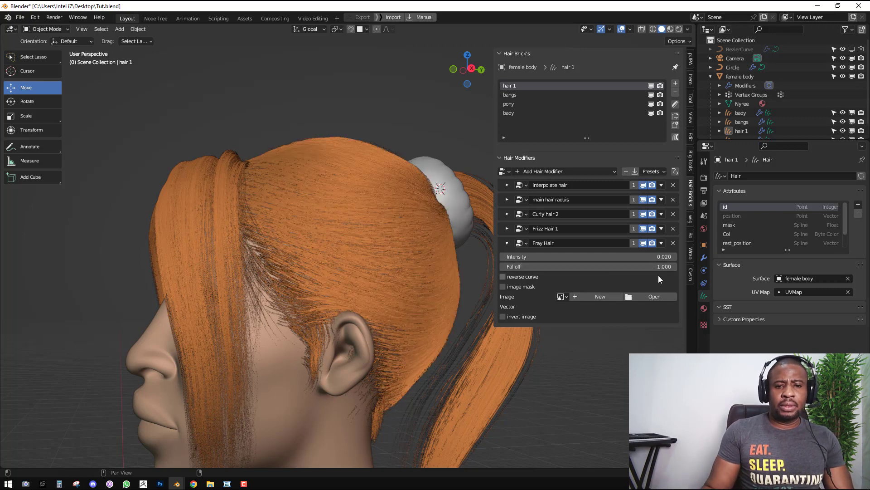
{"action": "left_click", "coordinate": [657, 267]}
{"action": "type", "text": ".9"}
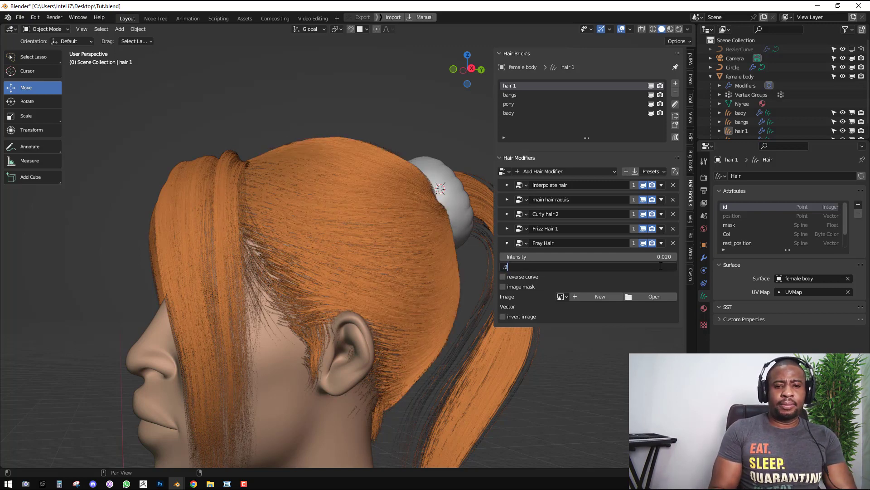
{"action": "key", "text": "Return"}
Raise the Fray Hair intensity to 0.1, check the flyaways from the front, and lower it to 0.06
{"action": "mouse_move", "coordinate": [649, 258]}
{"action": "left_mouse_down"}
{"action": "mouse_move", "coordinate": [662, 257]}
{"action": "mouse_move", "coordinate": [643, 258]}
{"action": "mouse_move", "coordinate": [651, 257]}
{"action": "left_mouse_up"}
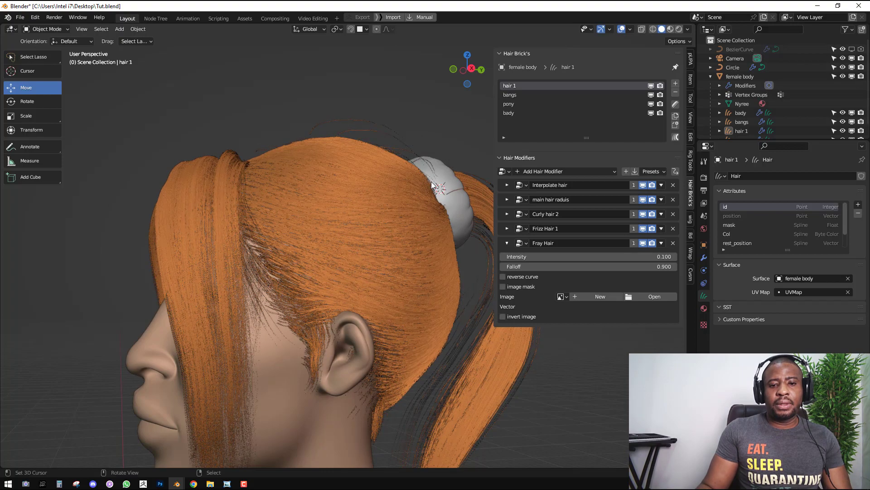
{"action": "middle_click_drag", "start_coordinate": [431, 181], "coordinate": [458, 202]}
{"action": "double_click", "coordinate": [671, 256]}
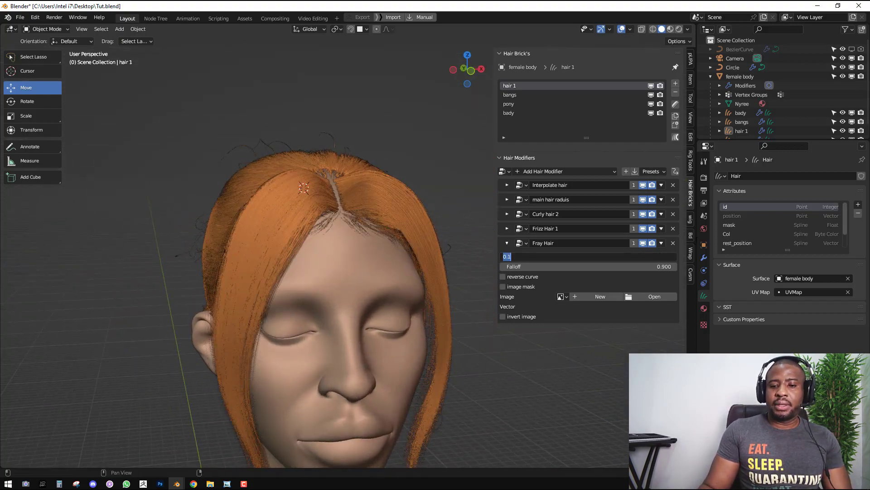
{"action": "type", "text": ".06"}
{"action": "key", "text": "Return"}
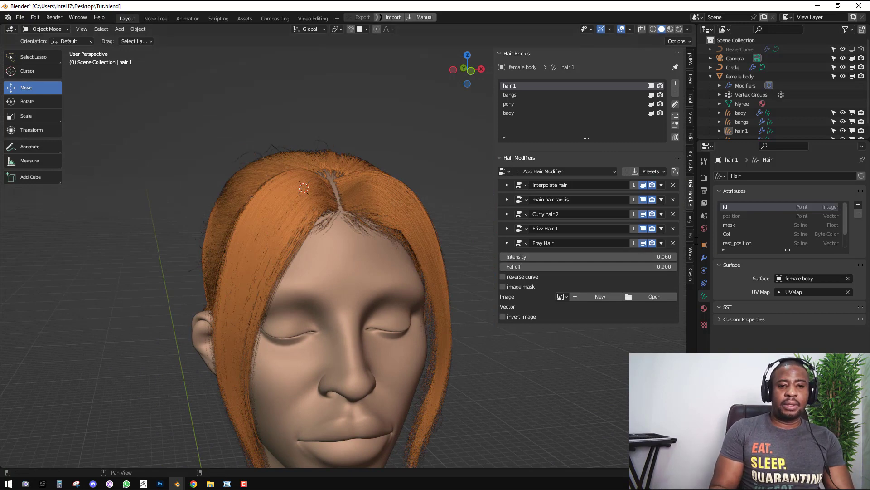
Try a Fray Hair falloff of 0.89, and set it to 0.7
{"action": "double_click", "coordinate": [648, 266]}
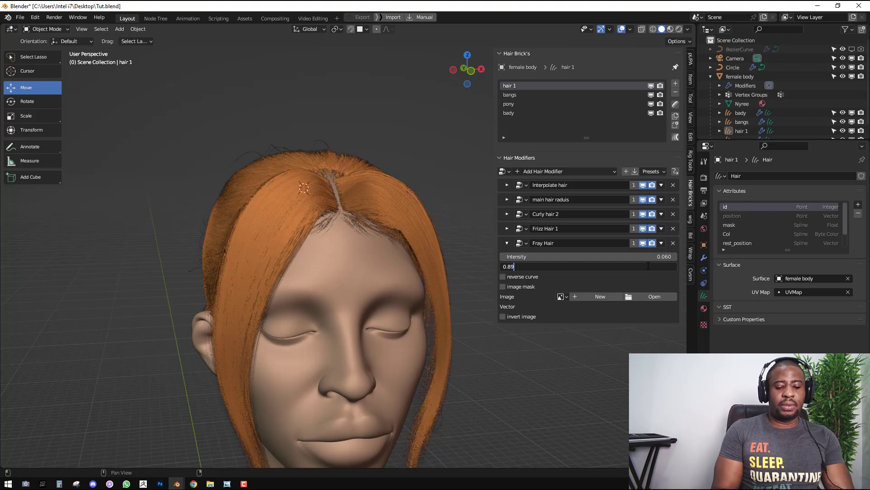
{"action": "key", "text": "Return"}
{"action": "double_click", "coordinate": [647, 267]}
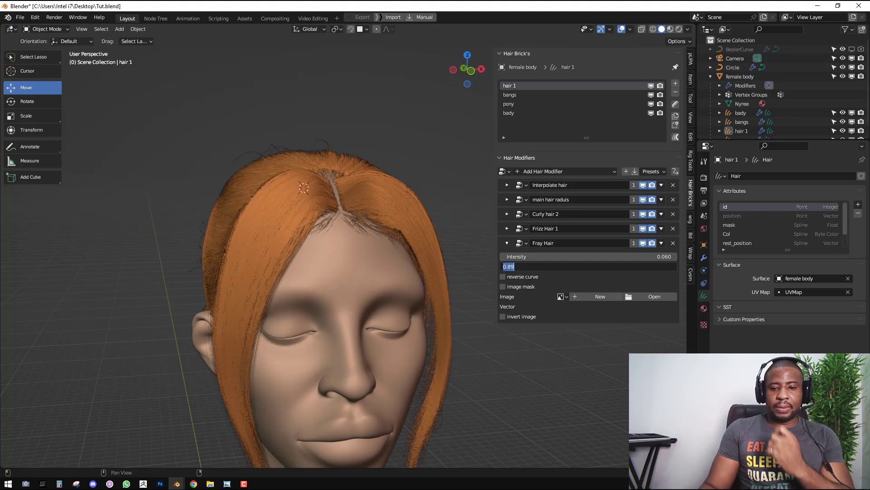
{"action": "type", "text": ".7"}
{"action": "key", "text": "Return"}
Set the Fray Hair intensity to 0.04 and check the flyaways from both sides of the head
{"action": "middle_click_drag", "start_coordinate": [291, 183], "coordinate": [381, 185]}
{"action": "double_click", "coordinate": [590, 257]}
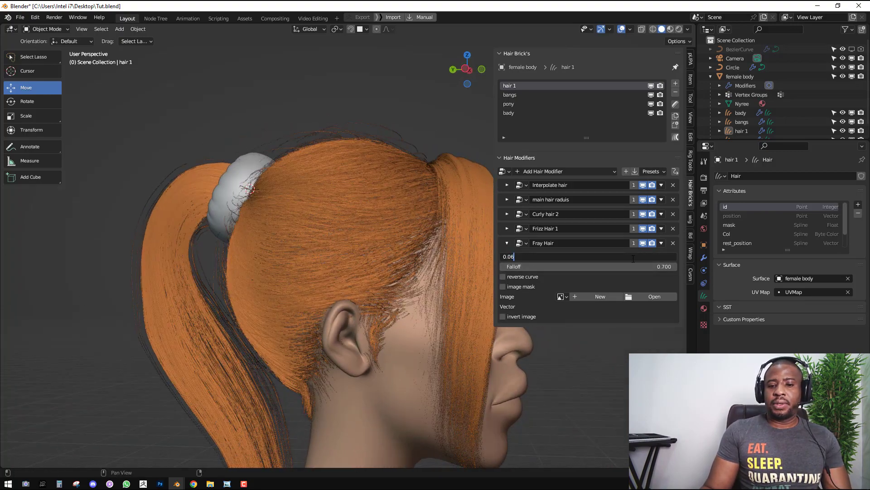
{"action": "type", "text": "0.04"}
{"action": "key", "text": "Return"}
{"action": "middle_click_drag", "start_coordinate": [320, 203], "coordinate": [165, 206]}
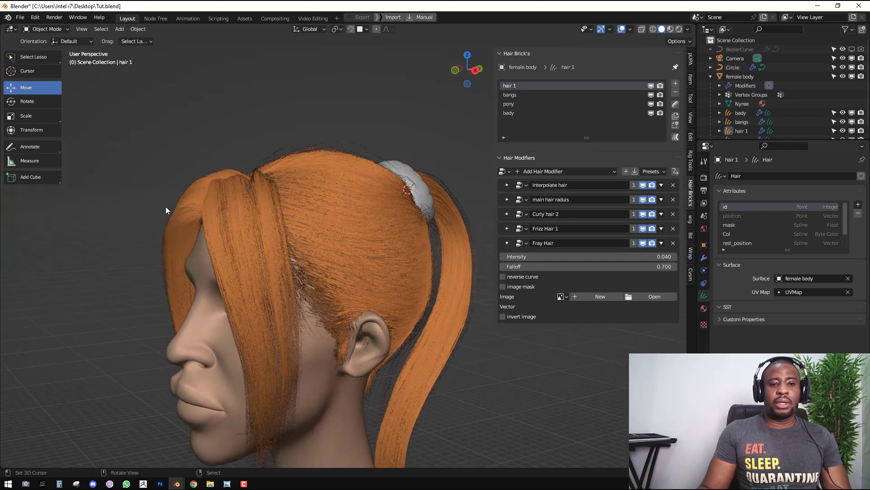
Add a Snap To Mesh modifier to hair 1 with the female body as its target object
{"action": "left_click", "coordinate": [507, 244]}
{"action": "left_click", "coordinate": [562, 170]}
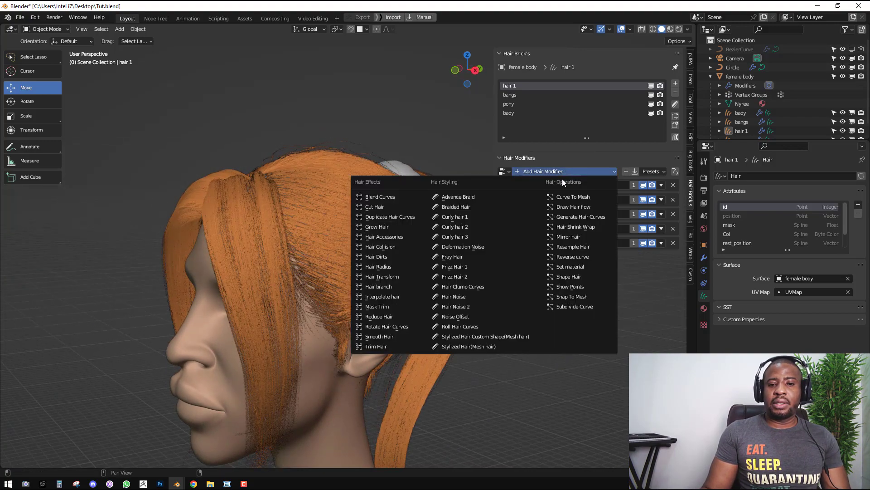
{"action": "left_click", "coordinate": [588, 296]}
{"action": "left_click", "coordinate": [673, 271]}
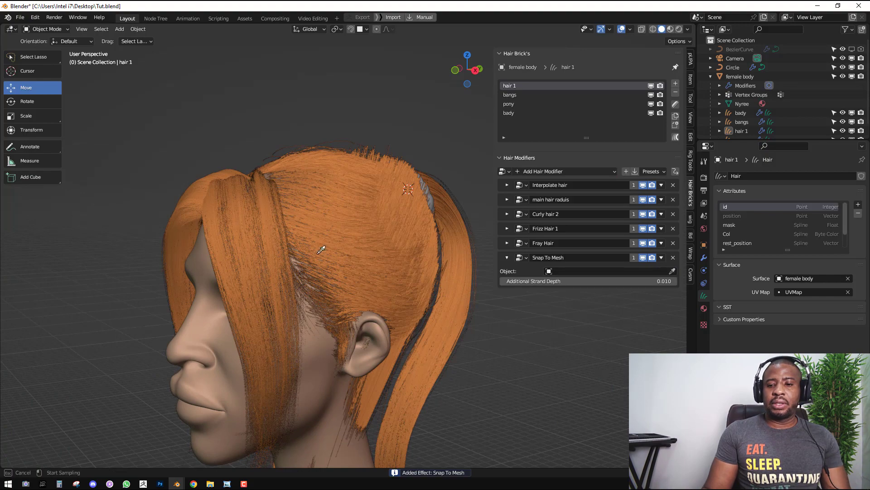
{"action": "left_click", "coordinate": [270, 219]}
{"action": "middle_click_drag", "start_coordinate": [318, 197], "coordinate": [325, 184]}
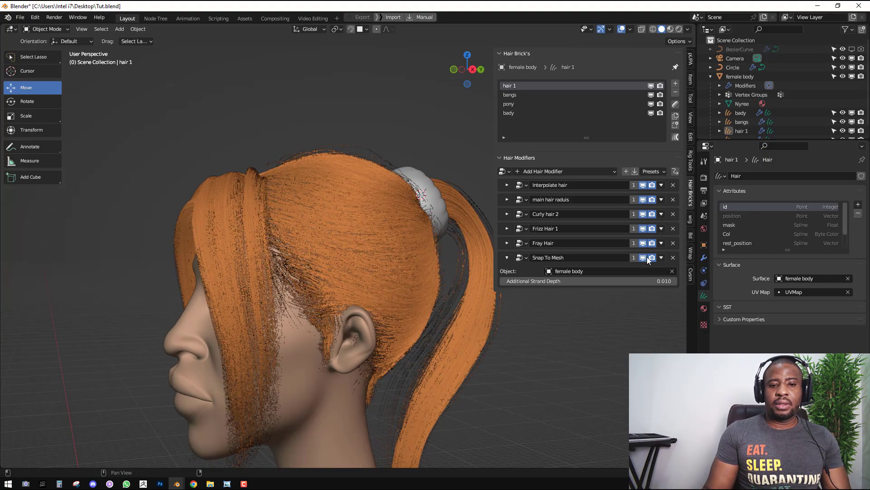
{"action": "scroll", "coordinate": [333, 189], "scroll_direction": "up", "scroll_amount": 4}
{"action": "middle_click_drag", "start_coordinate": [334, 188], "coordinate": [285, 165]}
{"action": "scroll", "coordinate": [409, 182], "scroll_direction": "down", "scroll_amount": 3}
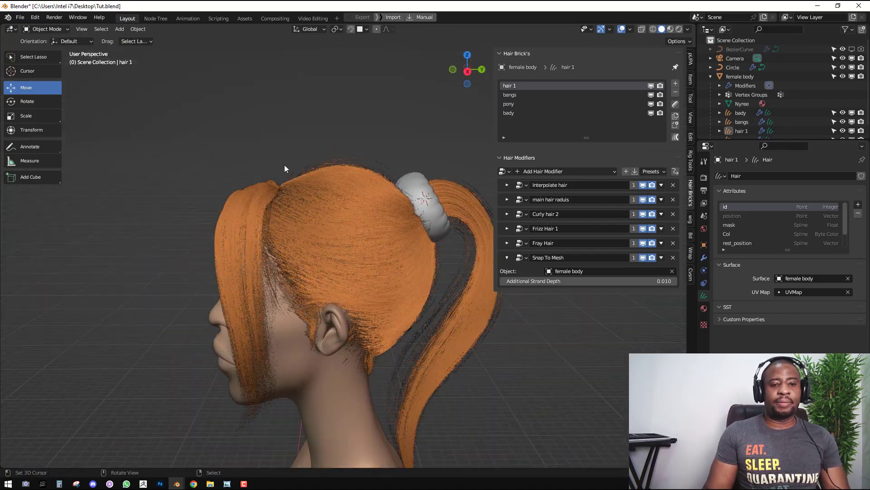
Inspect the scalp hair through the camera and set the Fray Hair intensity to 0.02
{"action": "key", "text": "KP_0"}
{"action": "scroll", "coordinate": [344, 148], "scroll_direction": "up", "scroll_amount": 4}
{"action": "middle_click_drag", "start_coordinate": [369, 124], "coordinate": [384, 201], "text": "shift"}
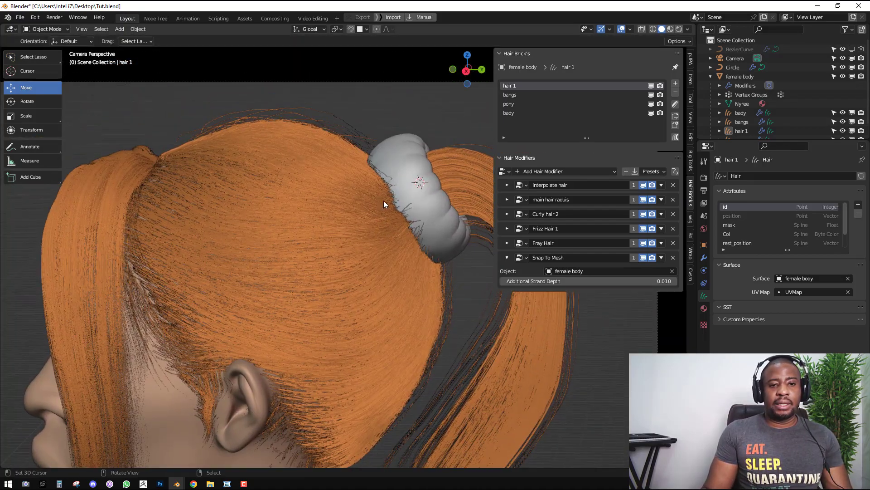
{"action": "left_click", "coordinate": [505, 257]}
{"action": "left_click", "coordinate": [507, 243]}
{"action": "double_click", "coordinate": [642, 254]}
{"action": "type", "text": "0.04"}
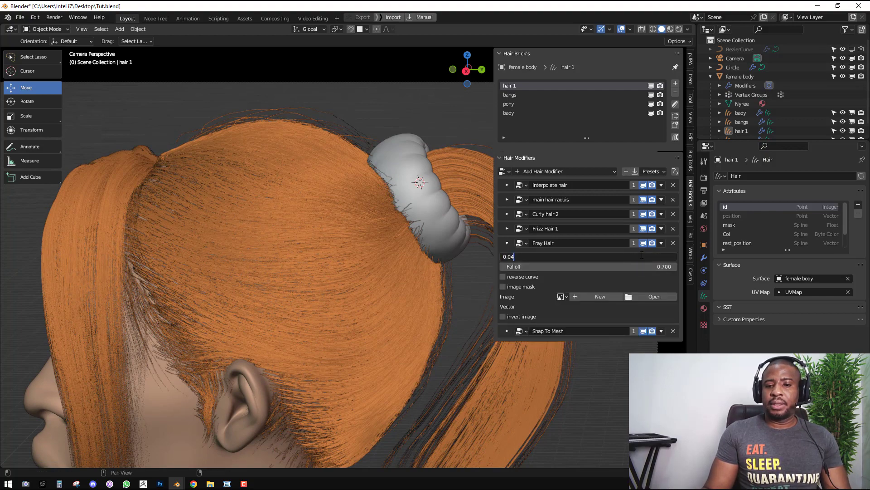
{"action": "key", "text": "Return"}
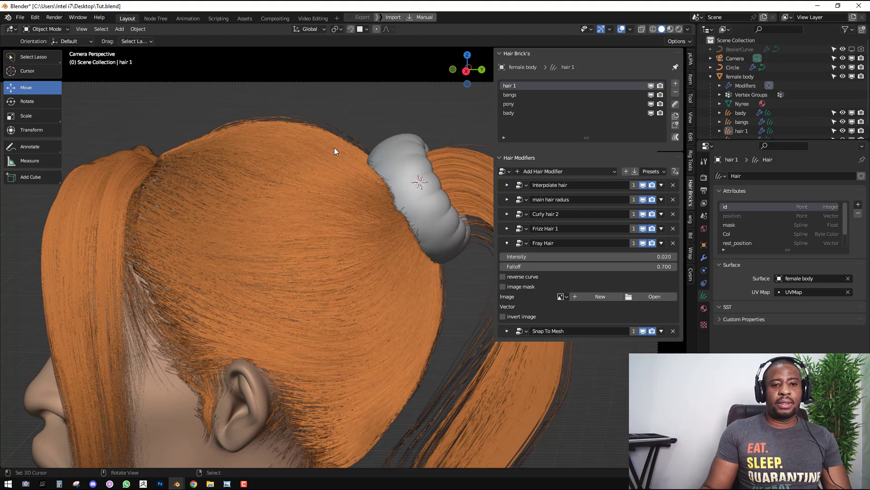
Examine the earlier render result of the ponytail hairstyle up close
{"action": "scroll", "coordinate": [334, 148], "scroll_direction": "down", "scroll_amount": 4}
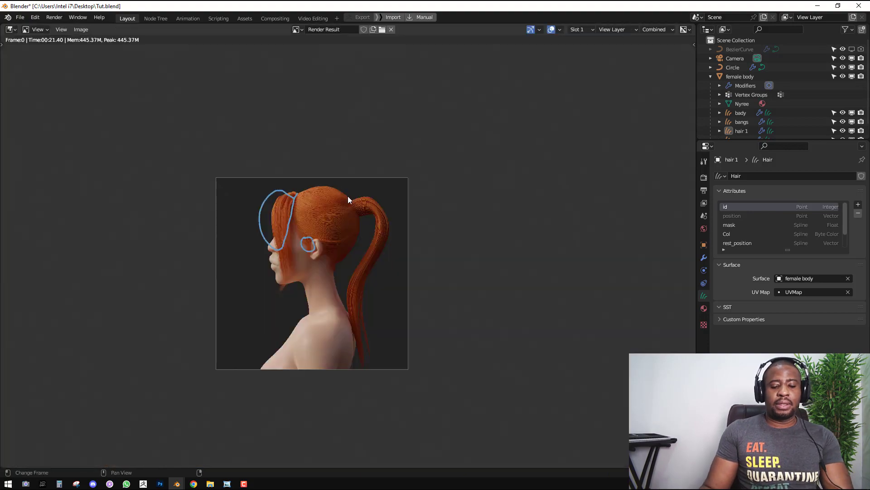
{"action": "scroll", "coordinate": [348, 200], "scroll_direction": "up", "scroll_amount": 3}
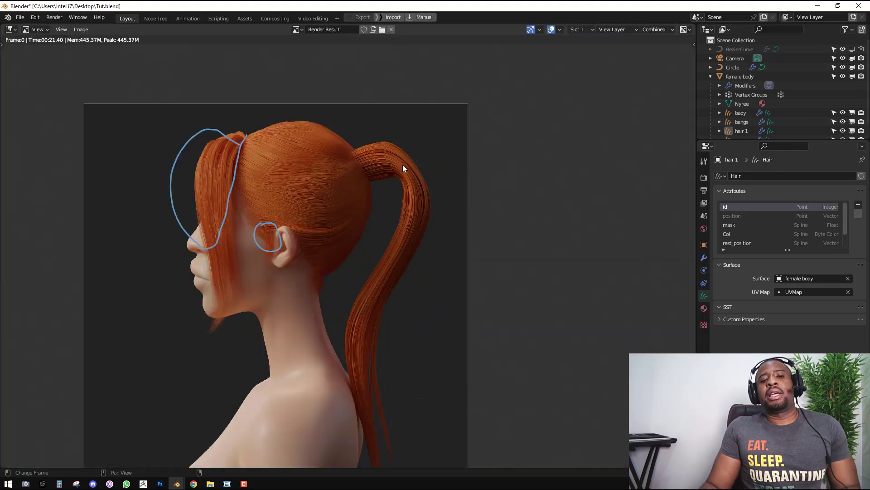
{"action": "key", "text": "Escape"}
Preview the hairstyle with Rendered viewport shading and save the Blender file
{"action": "key", "text": "z"}
{"action": "left_click", "coordinate": [371, 135]}
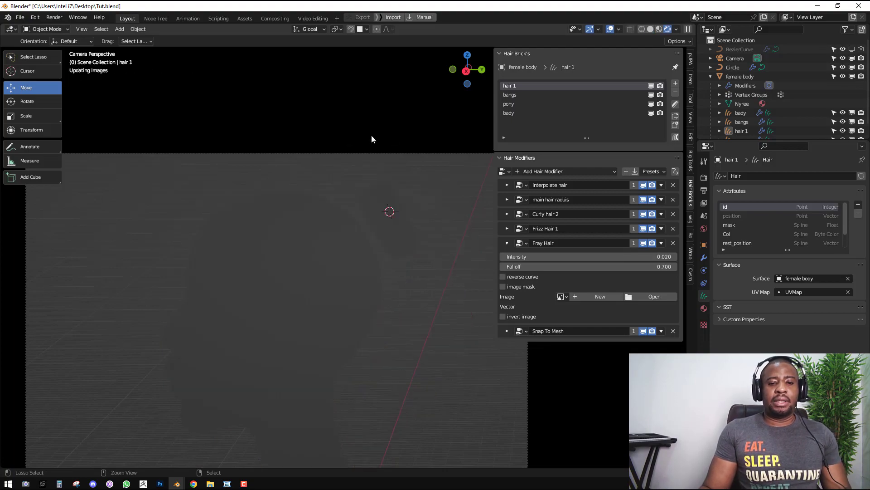
{"action": "key", "text": "ctrl+s"}
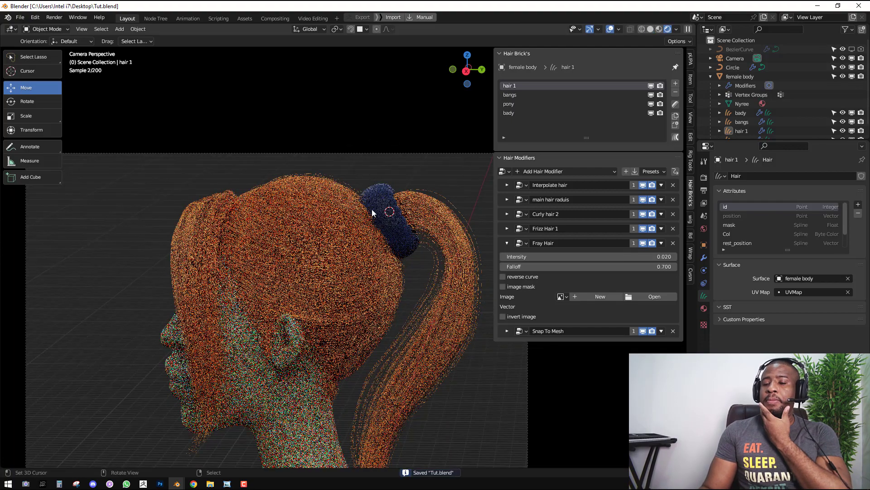
Return the viewport to Solid shading and start a test render of the hairstyle, then cancel it
{"action": "key", "text": "z"}
{"action": "left_click", "coordinate": [470, 216]}
{"action": "key", "text": "F12"}
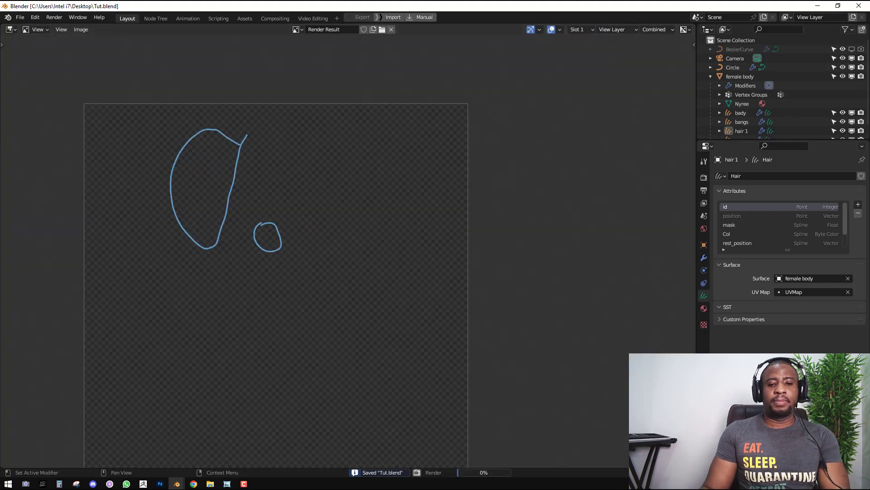
{"action": "key", "text": "Escape"}
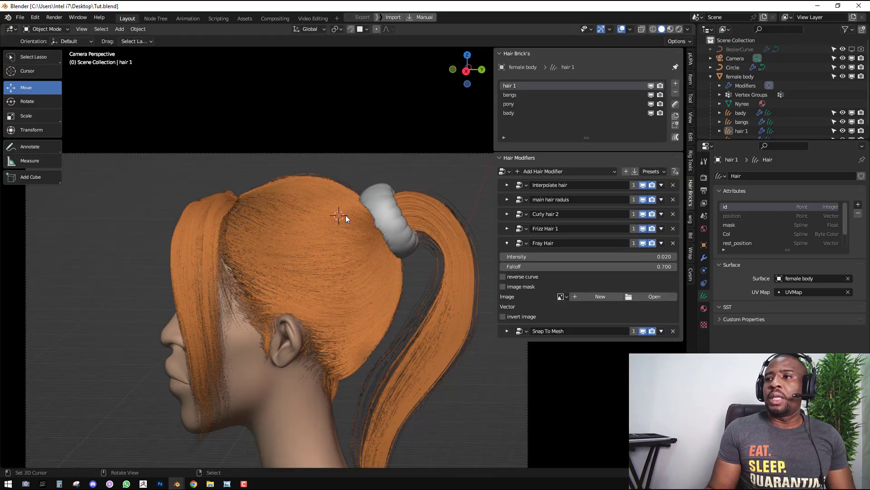
Compare the stored renders of the ponytail hairstyle by alternating between the render slots
{"action": "key", "text": "F11"}
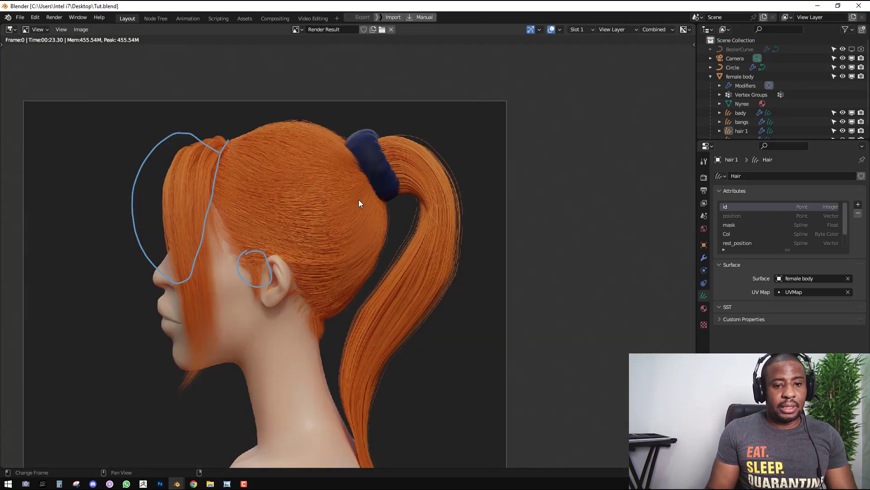
{"action": "key", "text": "j"}
{"action": "key", "text": "j"}
{"action": "key", "text": "j"}
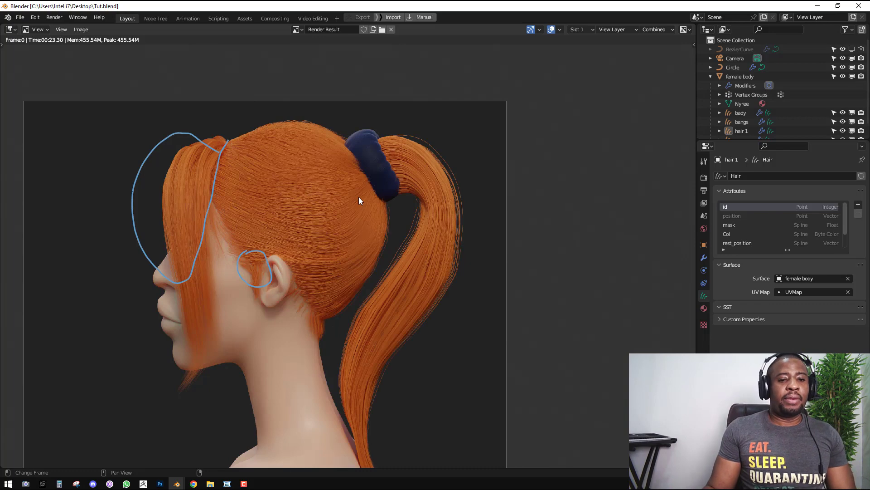
{"action": "key", "text": "Escape"}
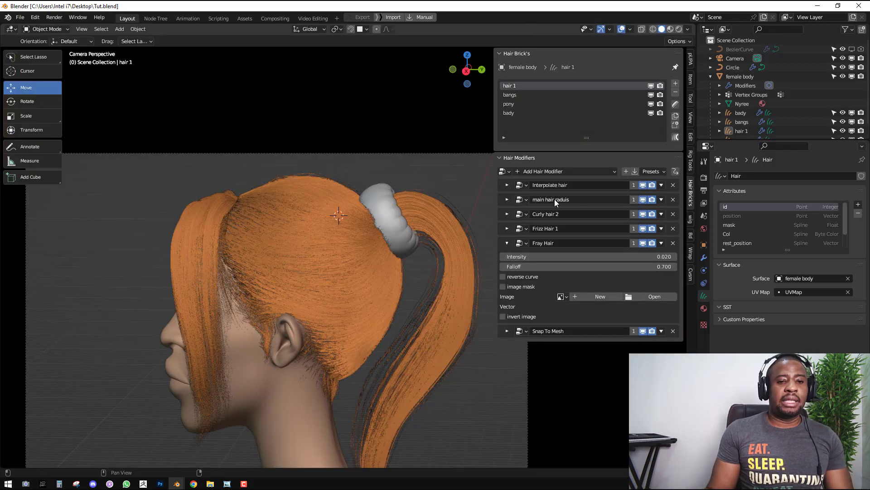
Delete the Frizz Hair 1 and Curly hair 2 modifiers from hair 1 and set the Fray Hair intensity to 0.05
{"action": "left_click", "coordinate": [672, 228]}
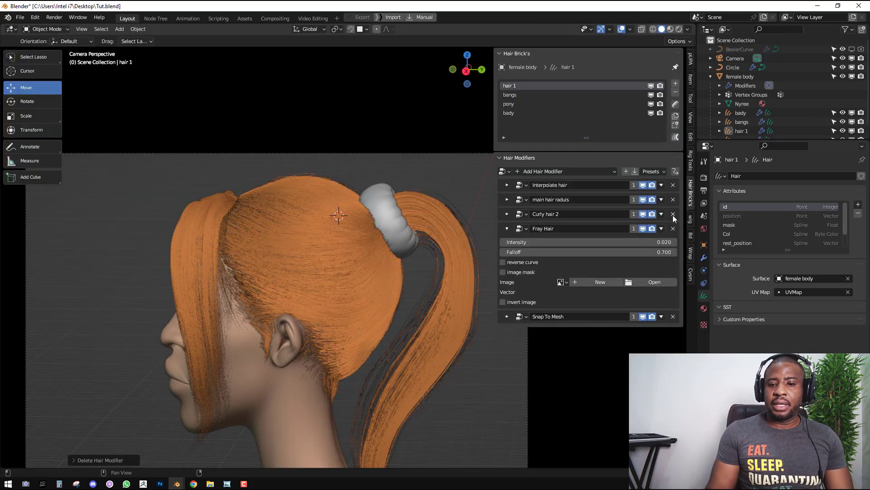
{"action": "left_click", "coordinate": [673, 214]}
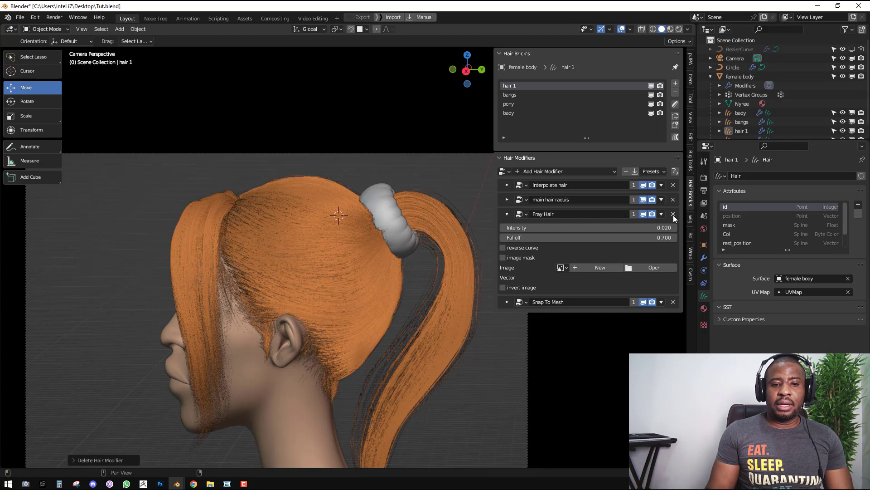
{"action": "left_click", "coordinate": [626, 228]}
{"action": "type", "text": "0.0"}
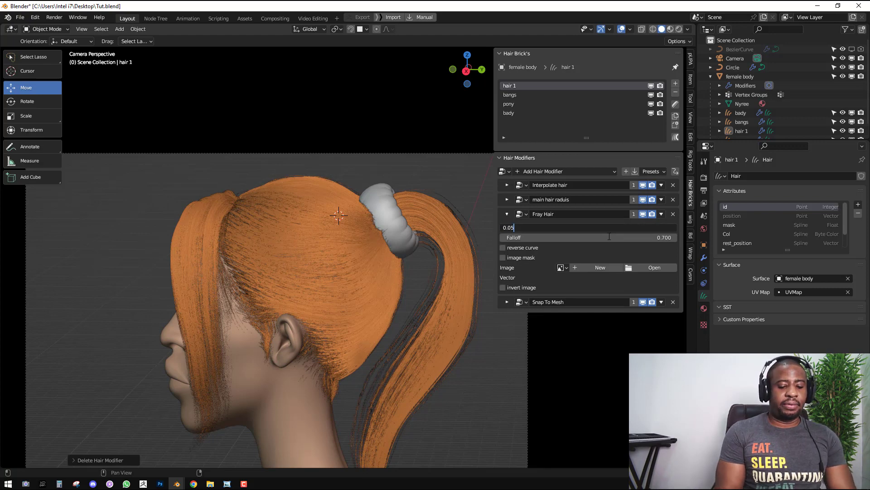
{"action": "type", "text": "5"}
{"action": "key", "text": "Return"}
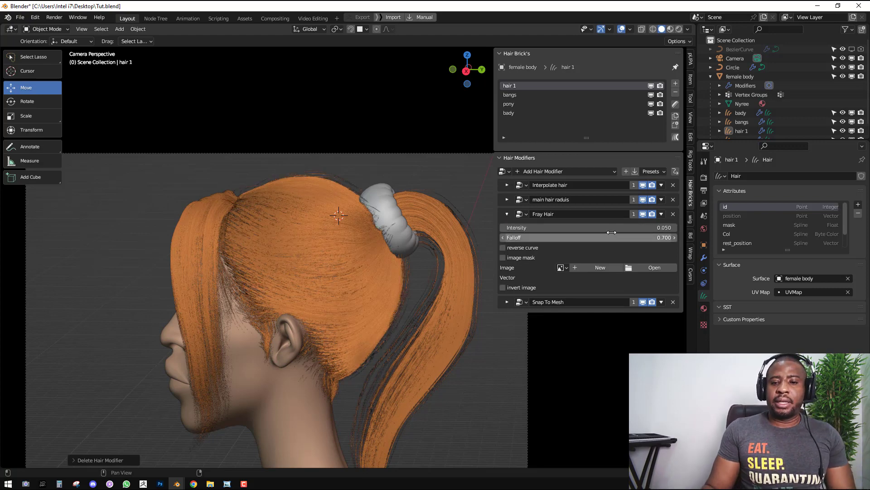
Increase the Fray Hair intensity on hair 1 to 0.07
{"action": "left_click", "coordinate": [613, 231]}
{"action": "key", "text": "BackSpace"}
{"action": "type", "text": "7"}
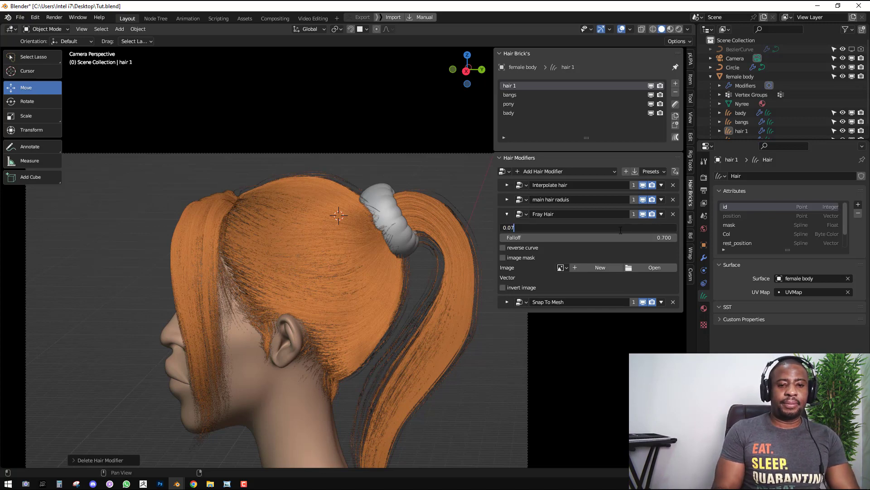
{"action": "key", "text": "Return"}
{"action": "left_click", "coordinate": [304, 230]}
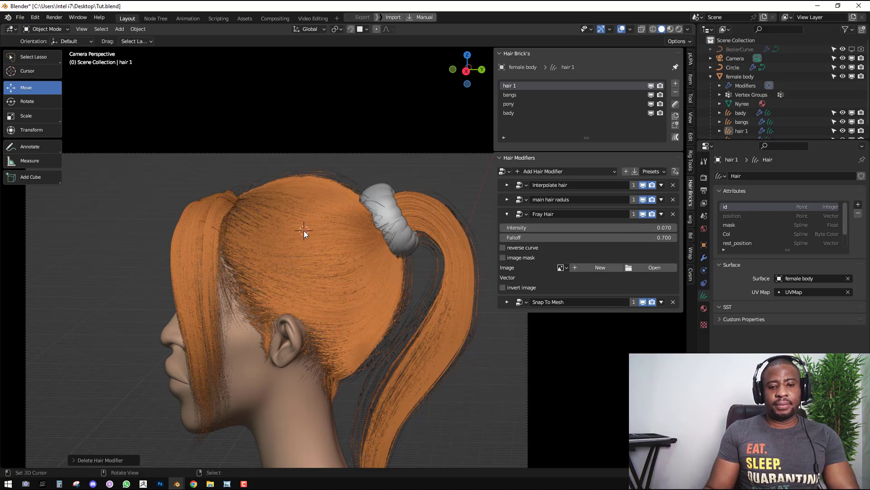
Render the hairstyle through the camera and examine the frayed scalp hair up close
{"action": "key", "text": "F12"}
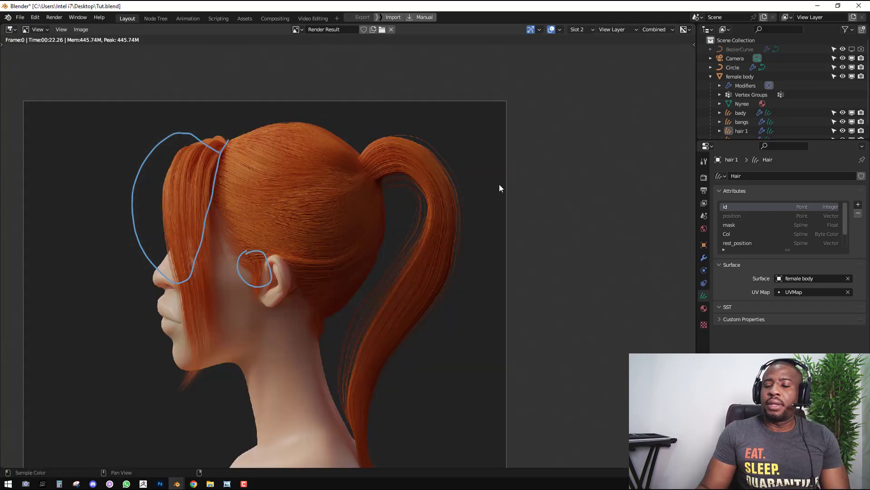
{"action": "scroll", "coordinate": [462, 175], "scroll_direction": "up", "scroll_amount": 2}
{"action": "middle_click_drag", "start_coordinate": [330, 134], "coordinate": [333, 160]}
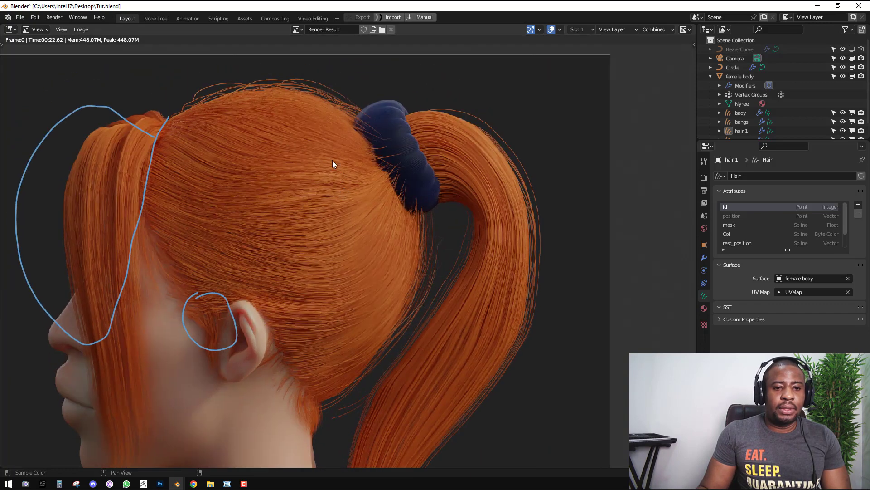
{"action": "scroll", "coordinate": [290, 111], "scroll_direction": "down", "scroll_amount": 1}
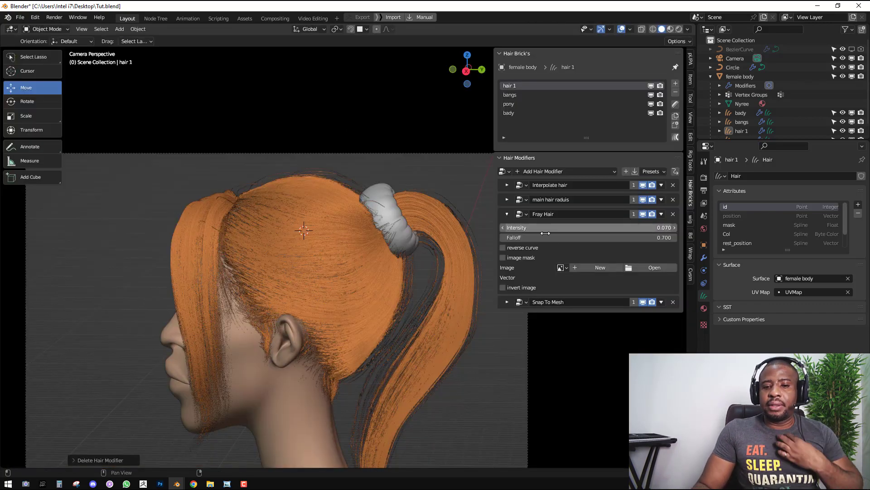
Try a Fray Hair falloff of 0.9 on hair 1 and refine it to 0.89
{"action": "left_click", "coordinate": [623, 239]}
{"action": "key", "text": "BackSpace"}
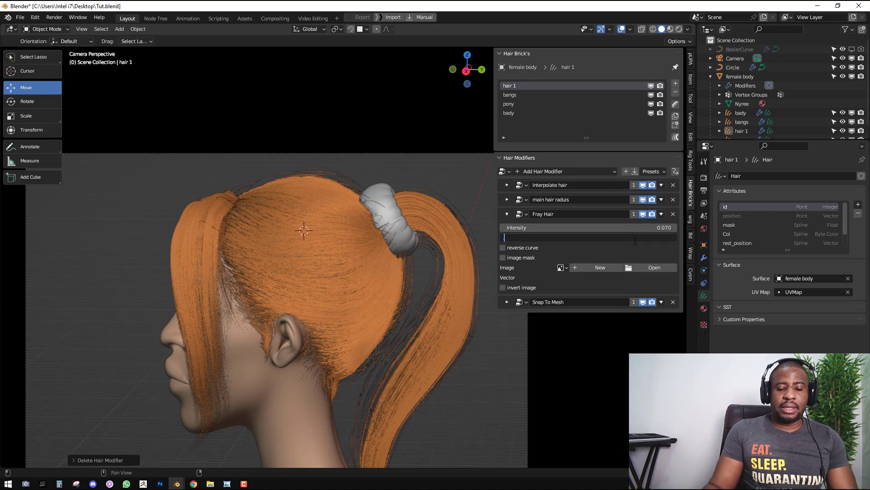
{"action": "type", "text": ".9"}
{"action": "key", "text": "Return"}
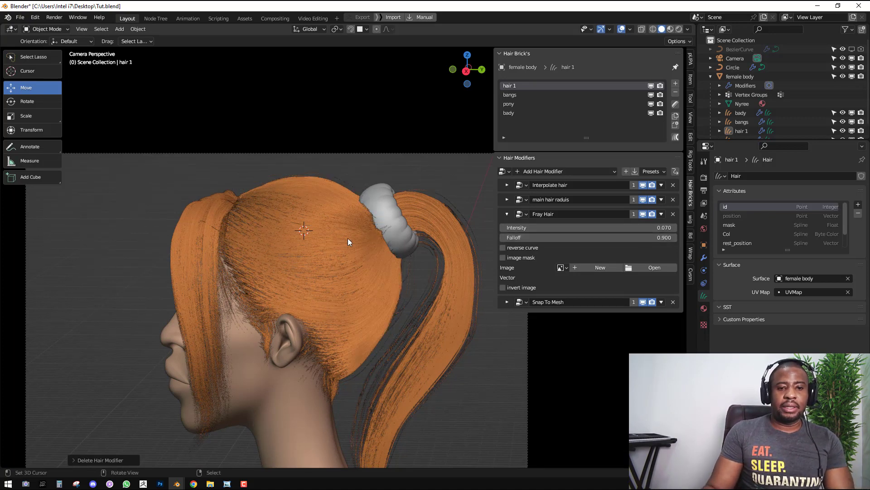
{"action": "left_click", "coordinate": [664, 236]}
{"action": "type", "text": ".89"}
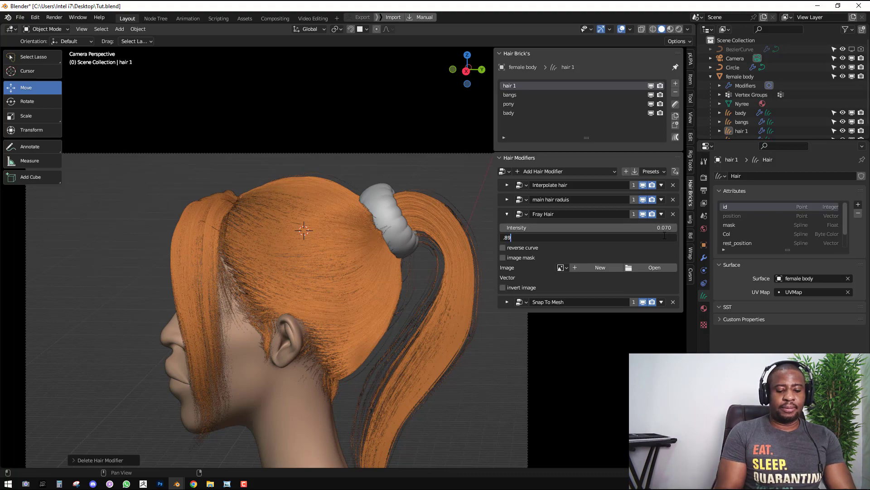
{"action": "key", "text": "Return"}
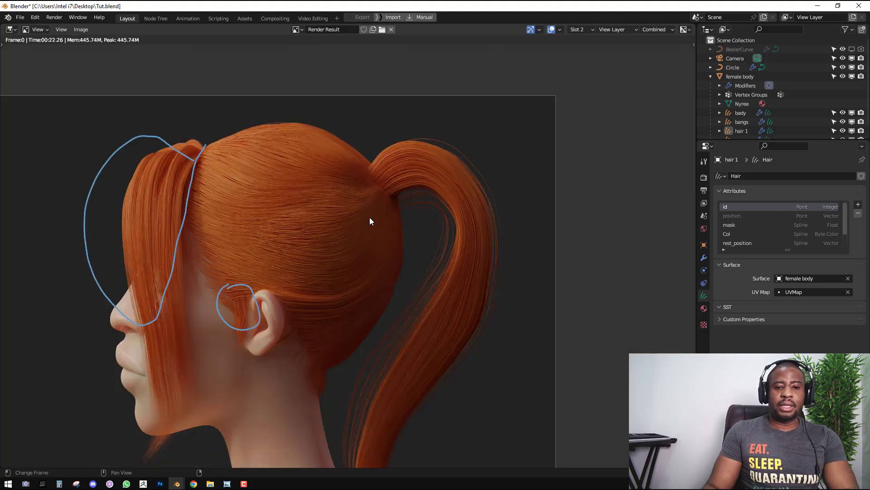
Render the hairstyle to check the stray hairs and set hair 1's Fray Hair falloff to 0.87
{"action": "key", "text": "F12"}
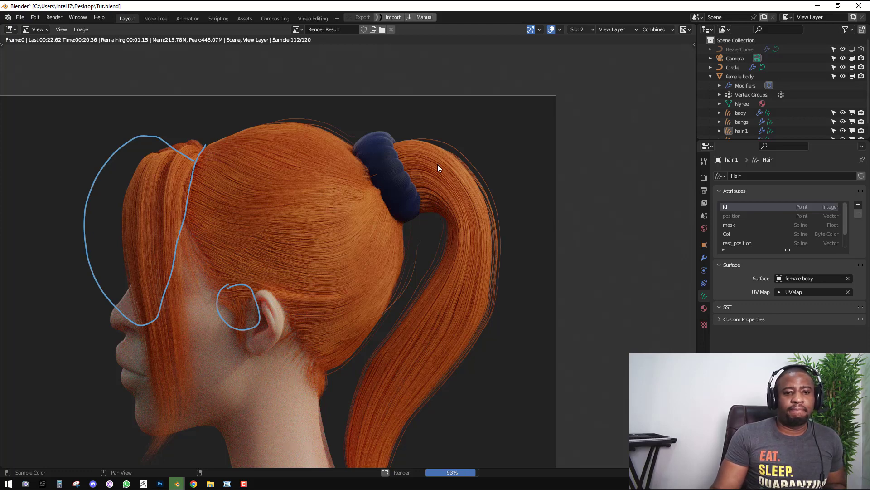
{"action": "scroll", "coordinate": [426, 217], "scroll_direction": "down", "scroll_amount": 1}
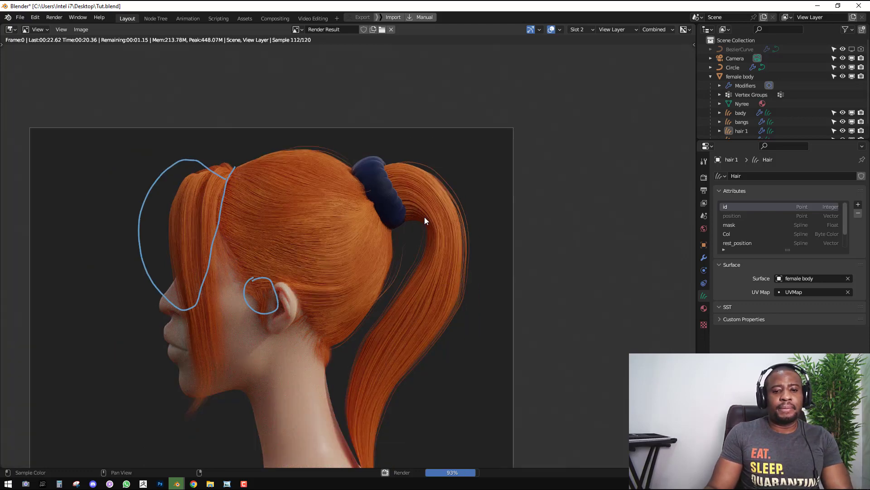
{"action": "middle_click_drag", "start_coordinate": [412, 232], "coordinate": [432, 217]}
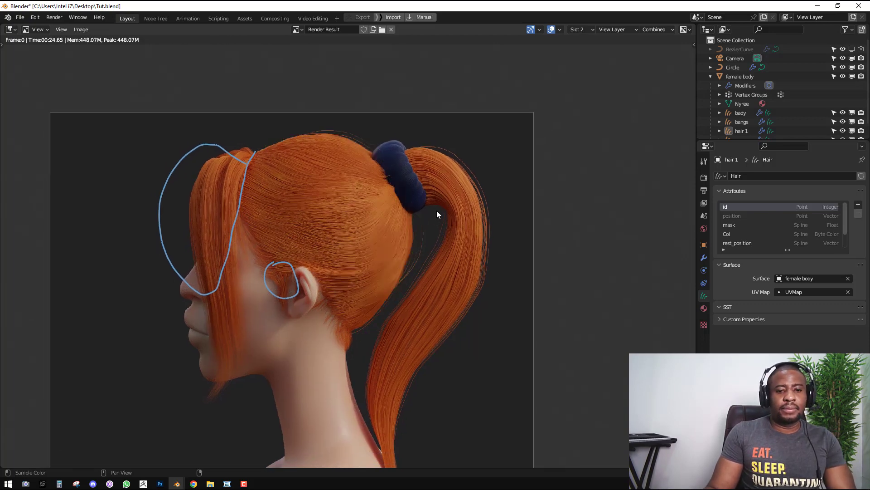
{"action": "key", "text": "Escape"}
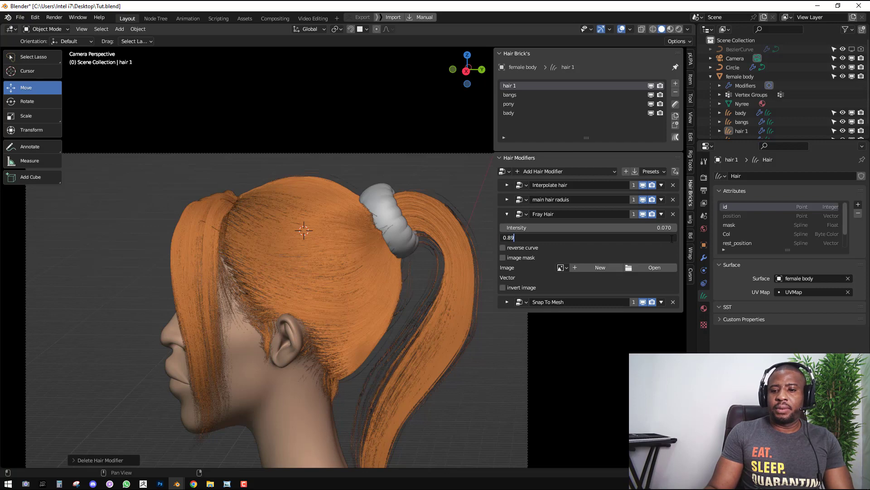
{"action": "type", "text": "7"}
{"action": "key", "text": "Return"}
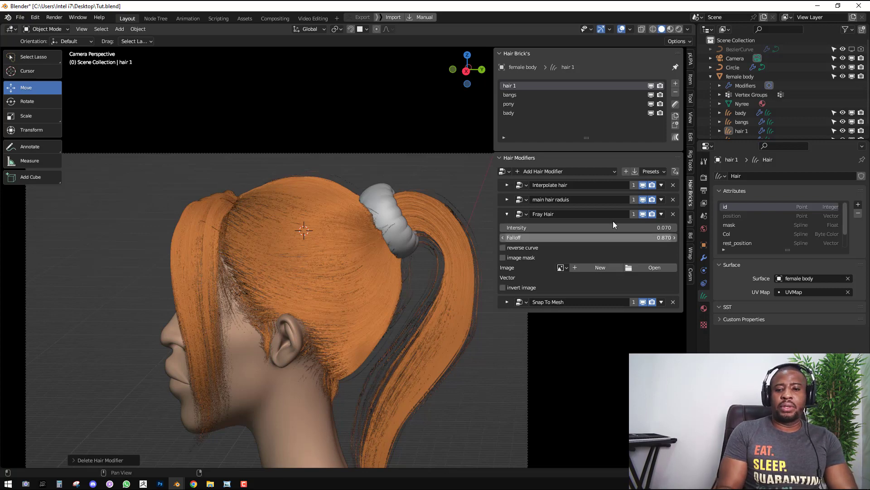
Add a Fray Hair modifier to the pony hair and move it above the main hair raduis.001 modifier
{"action": "left_click", "coordinate": [466, 217]}
{"action": "left_click", "coordinate": [507, 186]}
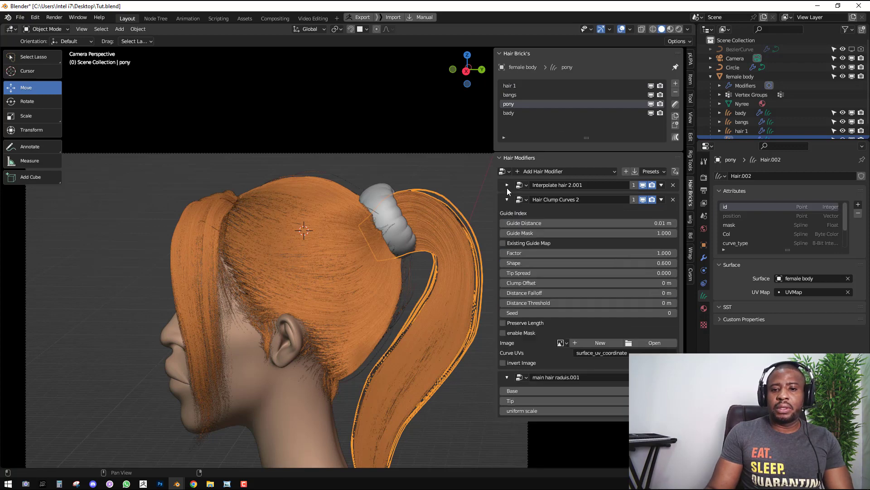
{"action": "left_click", "coordinate": [507, 199]}
{"action": "left_click", "coordinate": [548, 173]}
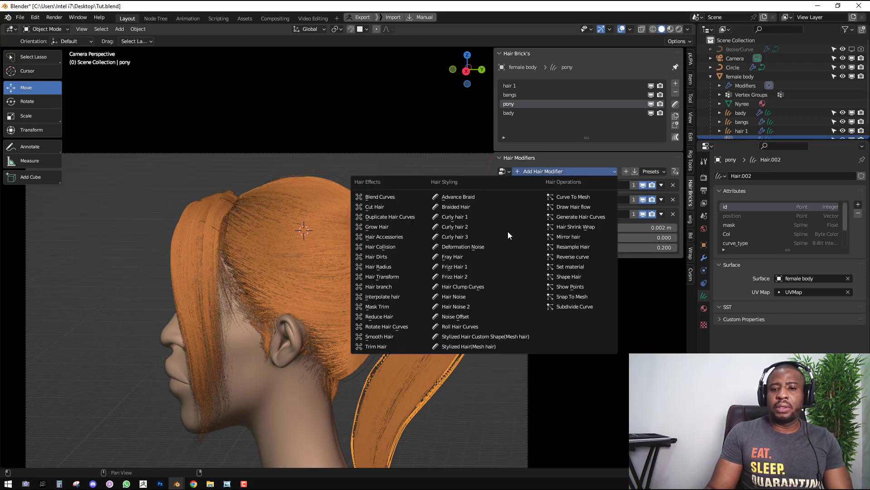
{"action": "left_click", "coordinate": [482, 257]}
{"action": "left_click", "coordinate": [661, 262]}
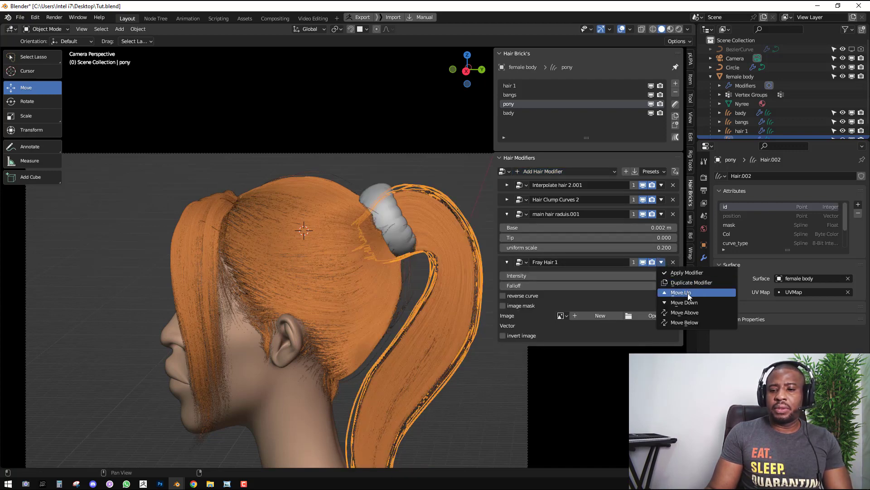
{"action": "key", "text": "Return"}
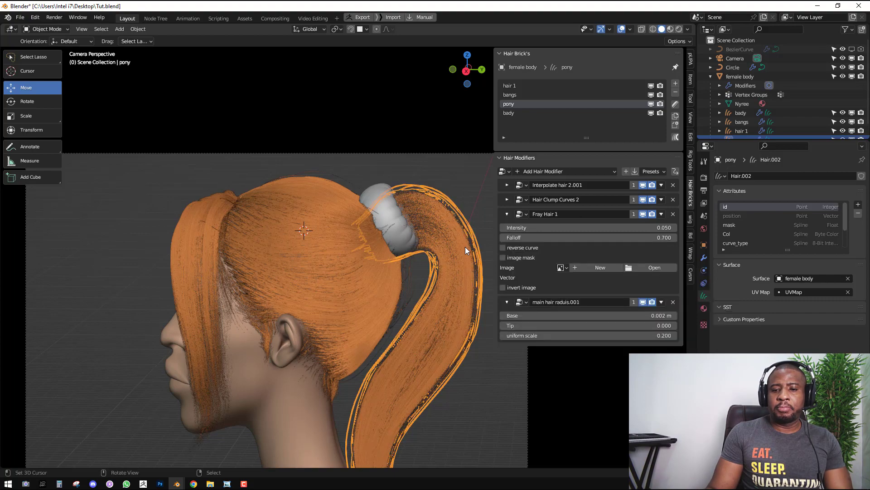
Set the pony hair's Fray Hair 1 falloff to 0.9 and its intensity to 0.08
{"action": "scroll", "coordinate": [445, 256], "scroll_direction": "up", "scroll_amount": 2}
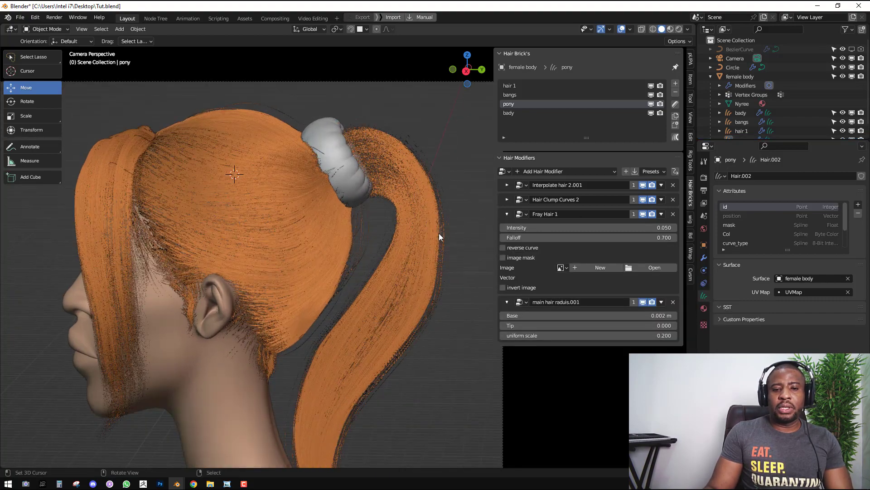
{"action": "scroll", "coordinate": [438, 234], "scroll_direction": "up", "scroll_amount": 2}
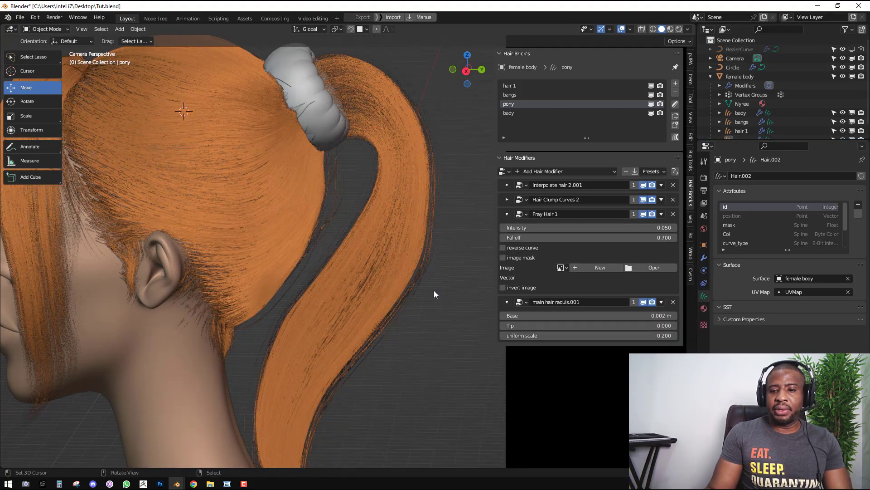
{"action": "left_click", "coordinate": [649, 238]}
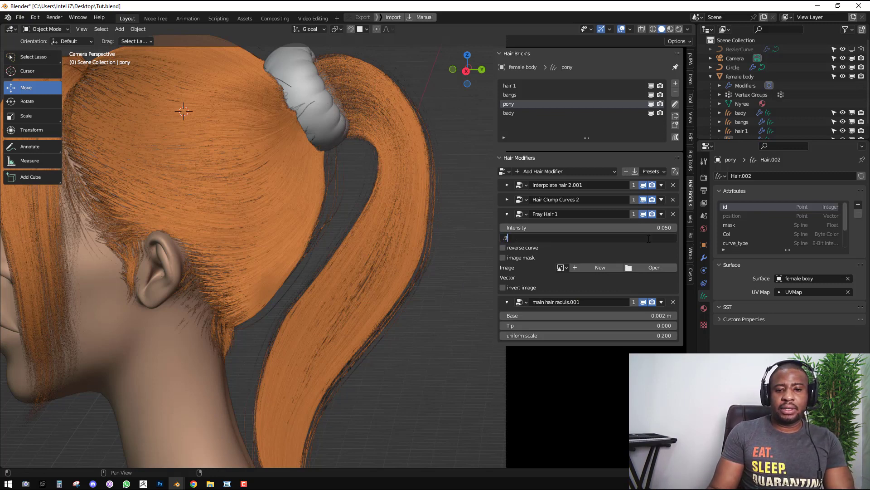
{"action": "key", "text": "Return"}
{"action": "left_click", "coordinate": [654, 227]}
{"action": "type", "text": "0.05"}
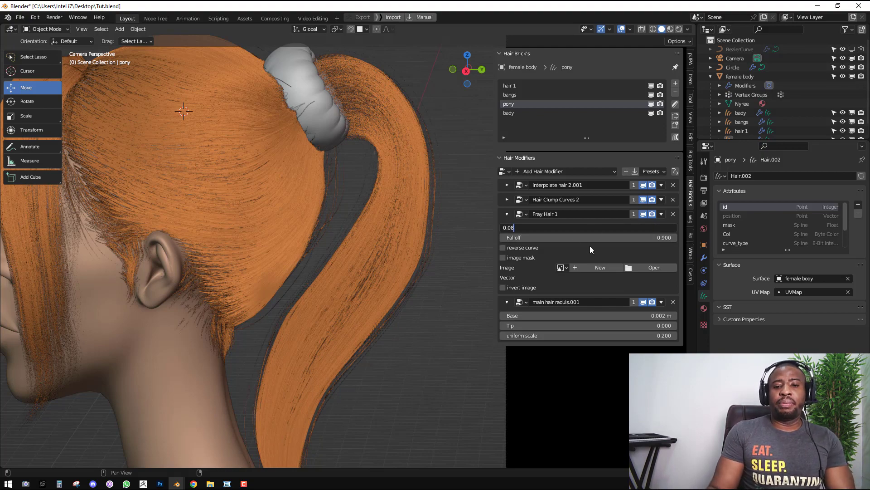
{"action": "key", "text": "Return"}
Inspect the full length of the ponytail and set its Fray Hair 1 falloff to 0.8
{"action": "scroll", "coordinate": [398, 336], "scroll_direction": "down", "scroll_amount": 1}
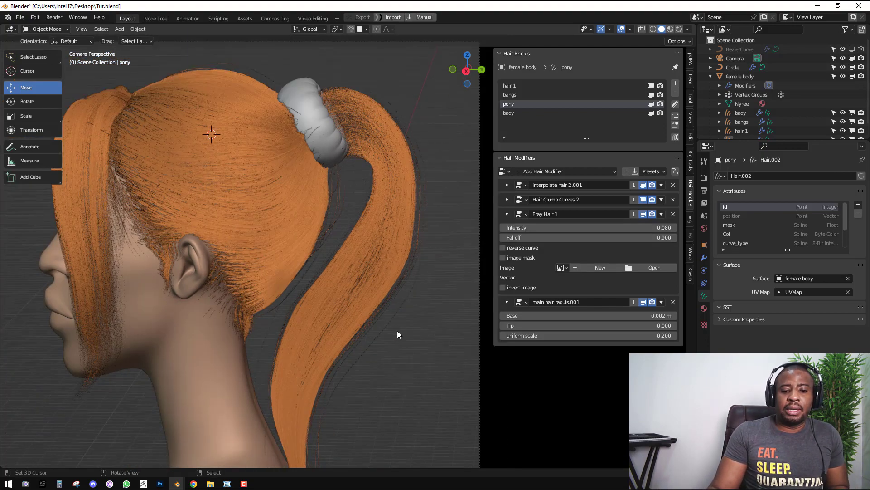
{"action": "middle_click_drag", "start_coordinate": [380, 331], "coordinate": [395, 286], "text": "shift"}
{"action": "scroll", "coordinate": [400, 257], "scroll_direction": "down", "scroll_amount": 1}
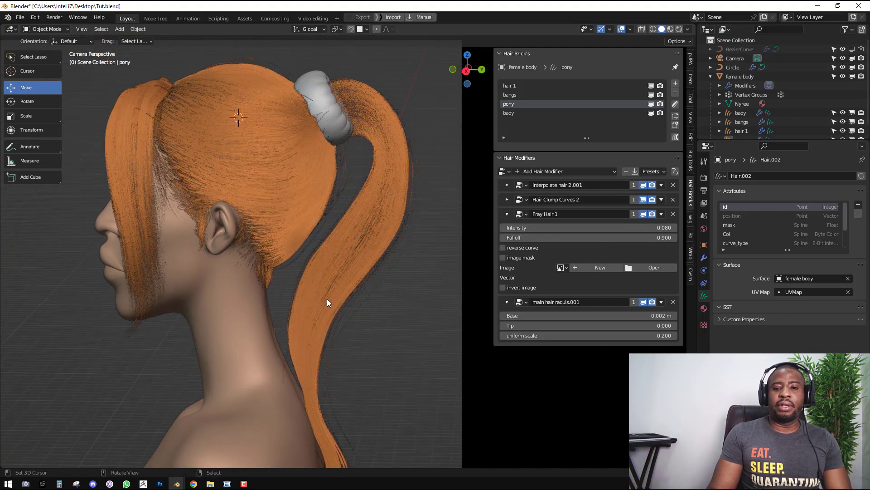
{"action": "left_click", "coordinate": [658, 237]}
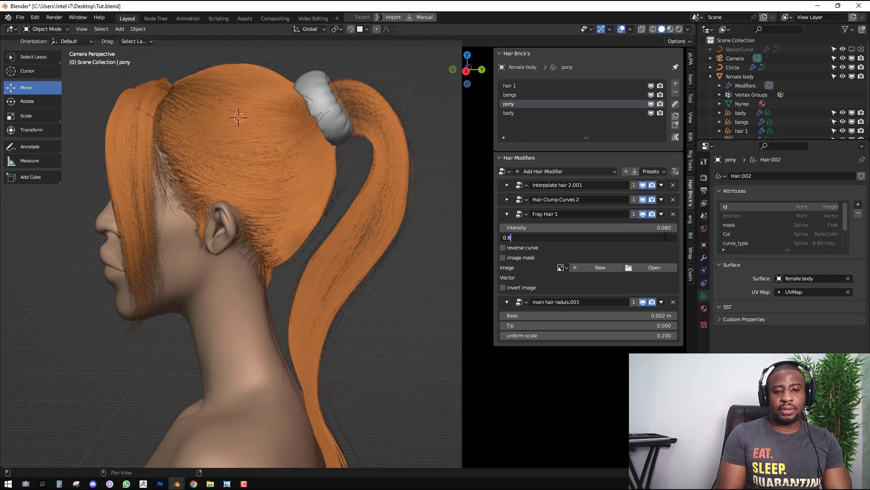
{"action": "key", "text": "Return"}
Try the pony's Fray Hair 1 modifier above Hair Clump Curves 2 and move it back below
{"action": "left_click", "coordinate": [661, 214]}
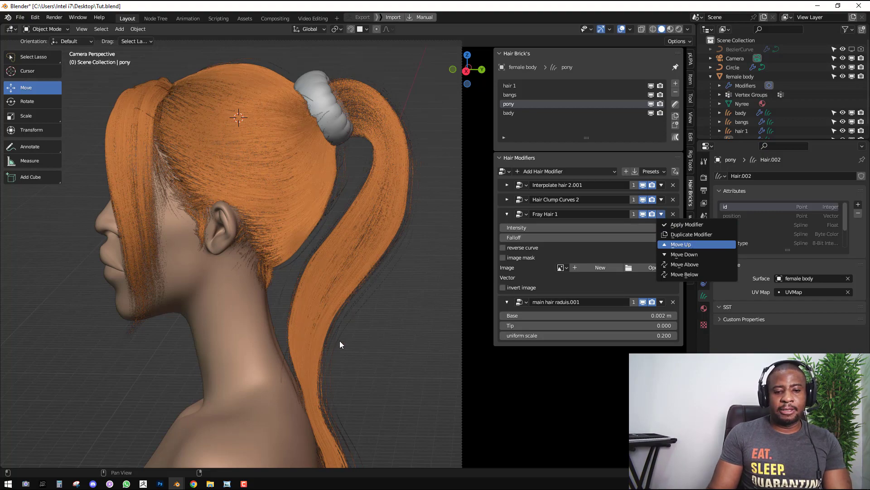
{"action": "key", "text": "Return"}
{"action": "scroll", "coordinate": [371, 320], "scroll_direction": "down", "scroll_amount": 1}
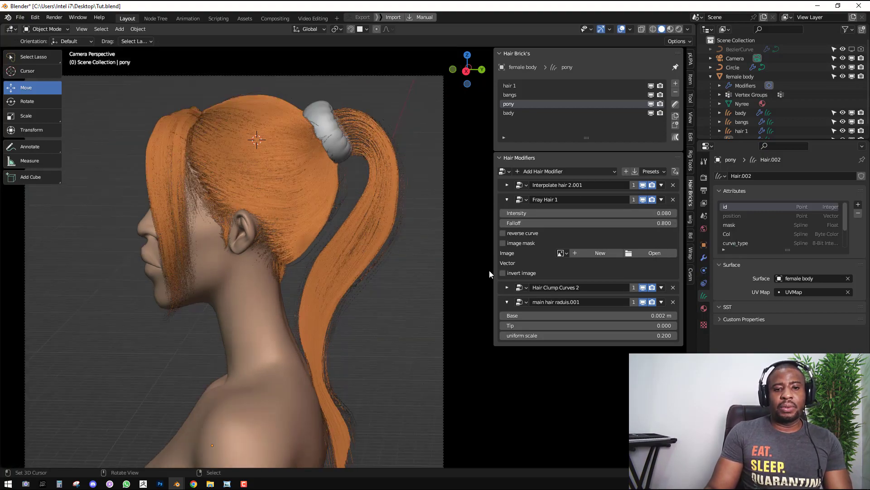
{"action": "scroll", "coordinate": [409, 314], "scroll_direction": "down", "scroll_amount": 1}
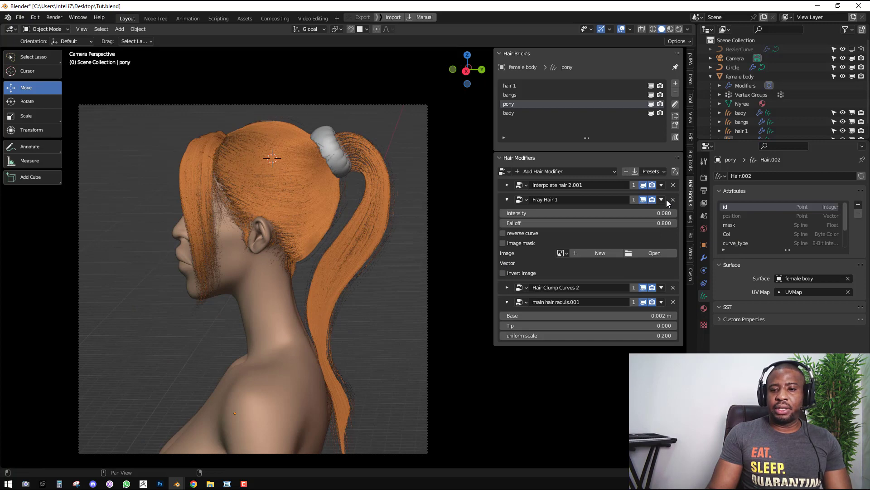
{"action": "left_click", "coordinate": [664, 200]}
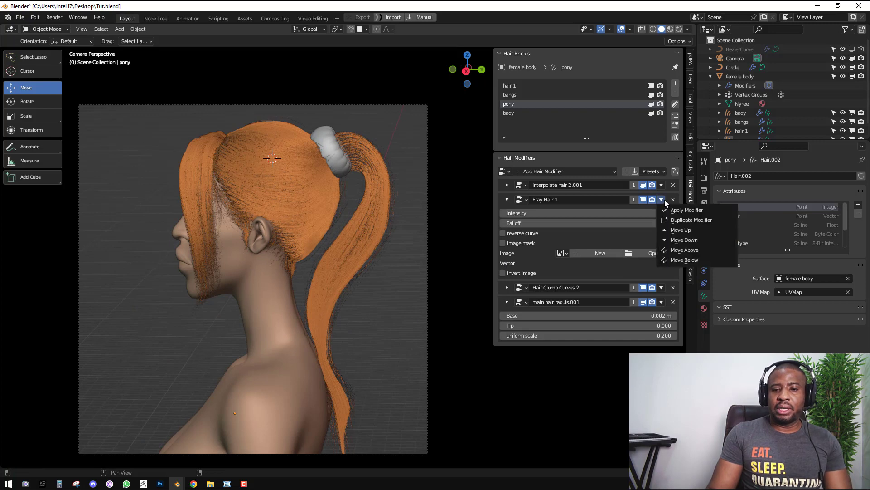
{"action": "left_click", "coordinate": [683, 241]}
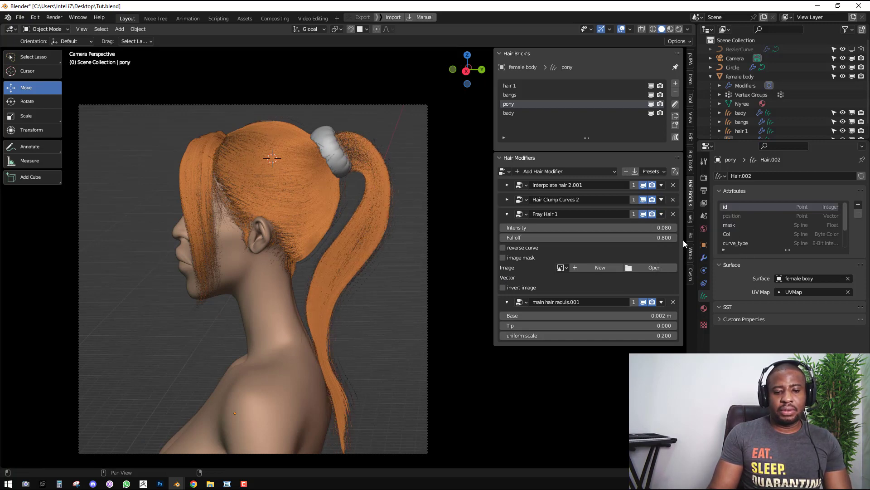
Render the hairstyle and examine the frayed strands along the scalp and ponytail
{"action": "scroll", "coordinate": [382, 267], "scroll_direction": "up", "scroll_amount": 1}
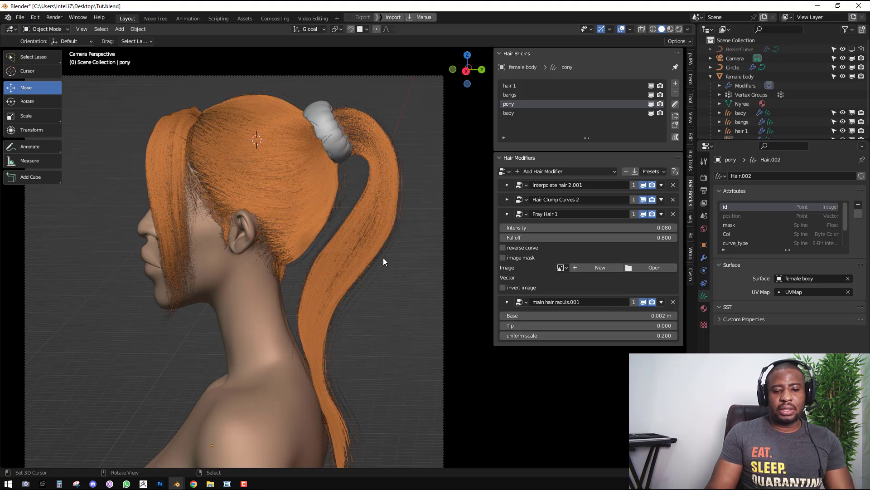
{"action": "key", "text": "F12"}
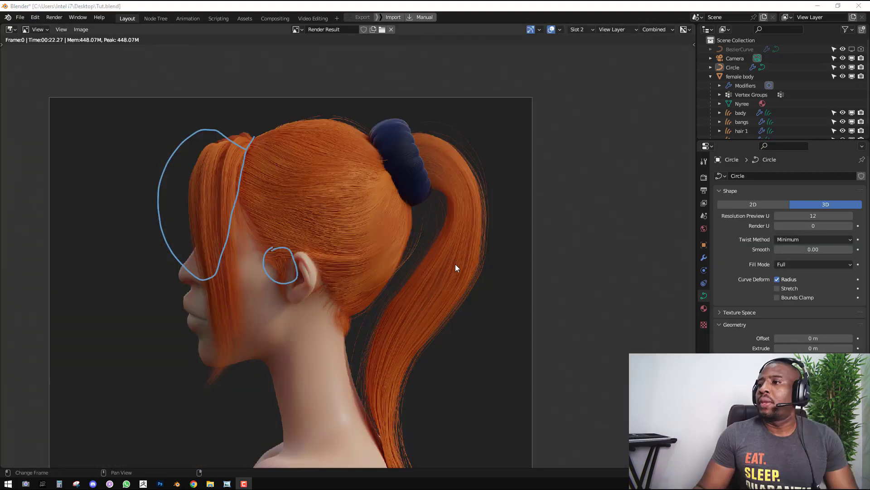
{"action": "middle_click_drag", "start_coordinate": [455, 264], "coordinate": [457, 220]}
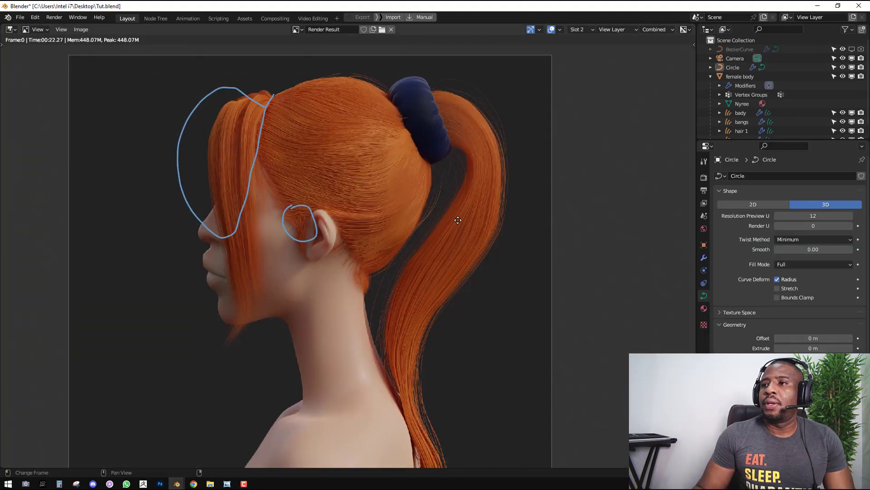
{"action": "scroll", "coordinate": [501, 175], "scroll_direction": "down", "scroll_amount": 2}
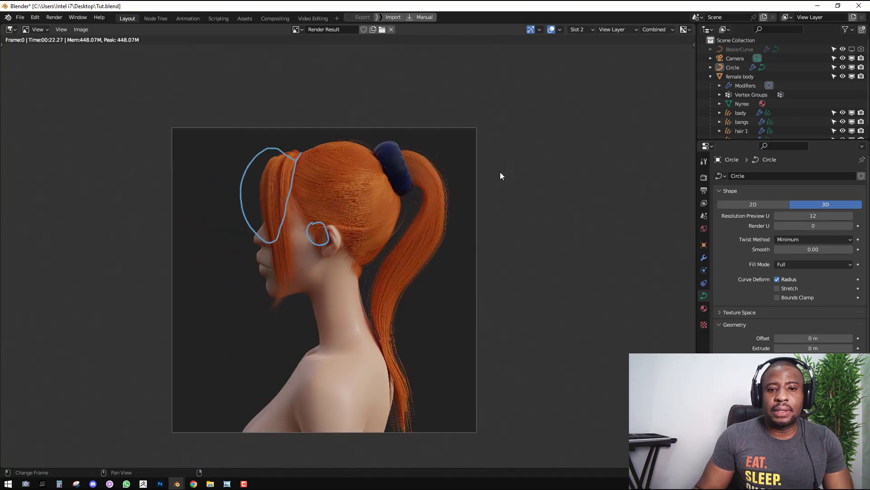
{"action": "middle_click_drag", "start_coordinate": [434, 177], "coordinate": [466, 177]}
{"action": "scroll", "coordinate": [466, 179], "scroll_direction": "up", "scroll_amount": 1}
{"action": "scroll", "coordinate": [475, 233], "scroll_direction": "up", "scroll_amount": 2}
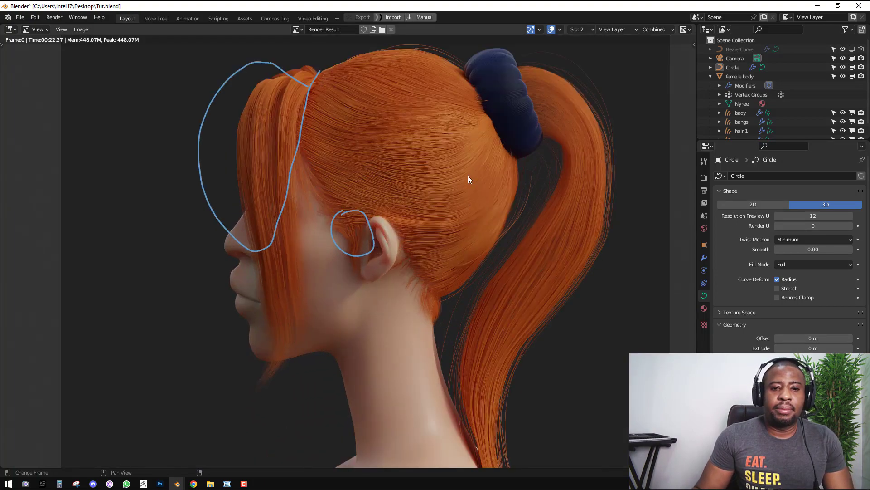
{"action": "scroll", "coordinate": [465, 177], "scroll_direction": "down", "scroll_amount": 2}
{"action": "scroll", "coordinate": [412, 193], "scroll_direction": "down", "scroll_amount": 2}
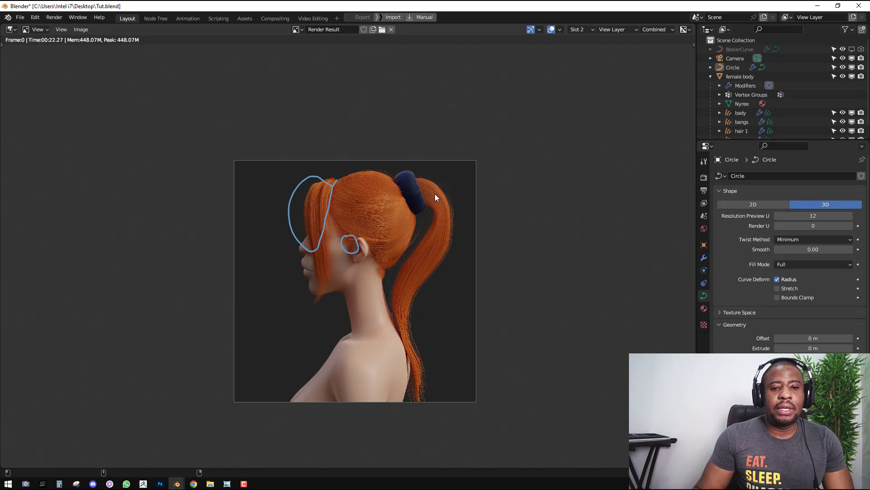
{"action": "key", "text": "Escape"}
Switch the viewport to Rendered shading and split it into two side-by-side areas with their sidebars hidden
{"action": "key", "text": "z"}
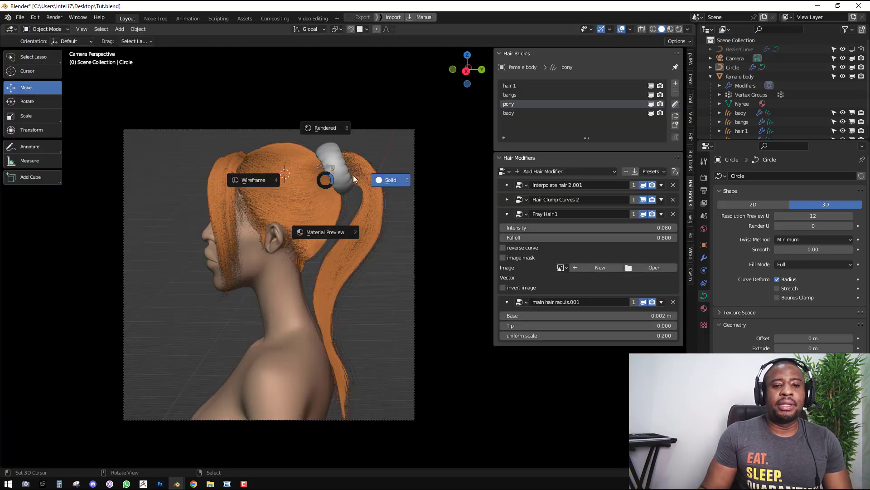
{"action": "left_click", "coordinate": [330, 129]}
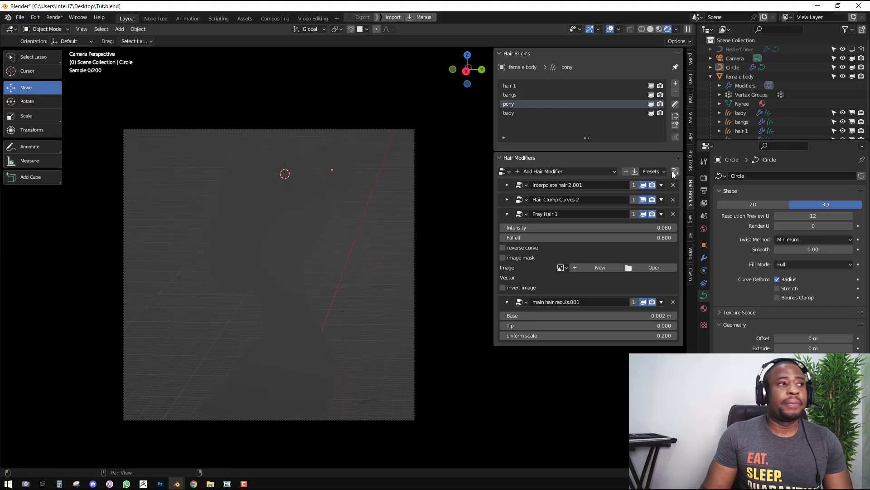
{"action": "left_click_drag", "start_coordinate": [693, 23], "coordinate": [415, 72]}
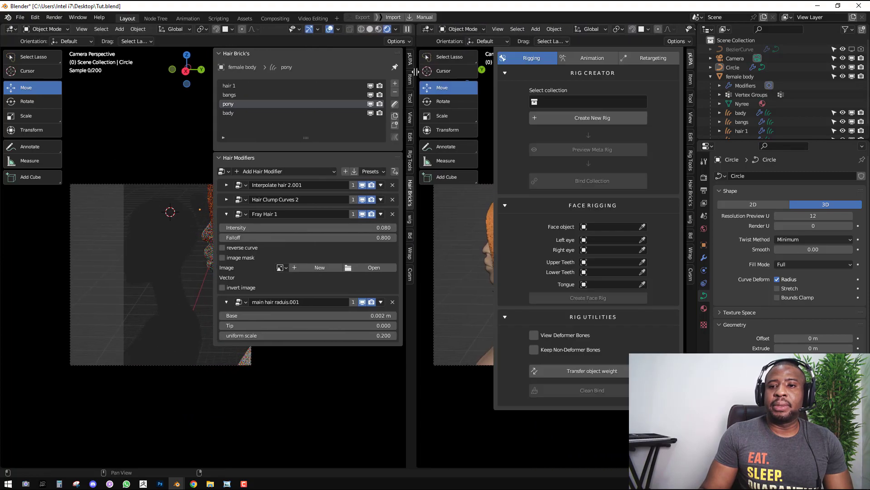
{"action": "key", "text": "n"}
{"action": "key", "text": "n"}
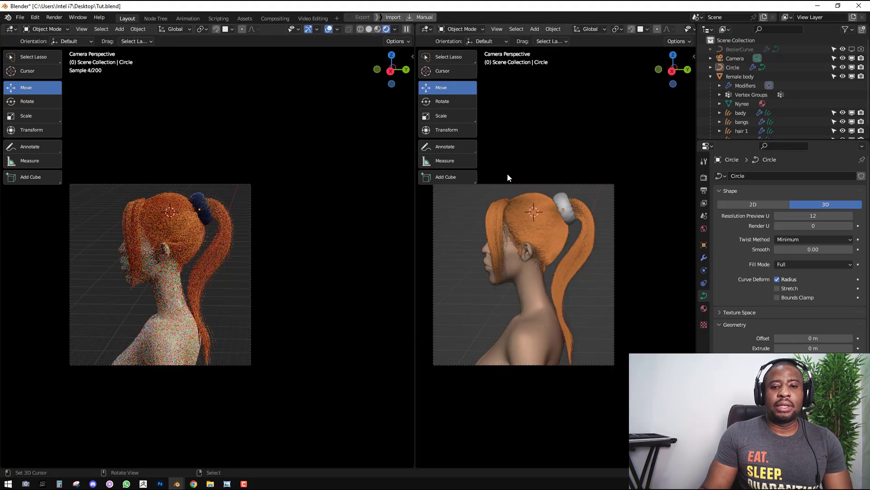
Turn the second area into a Shader Editor and display the pony hair's material nodes
{"action": "key", "text": "shift+F3"}
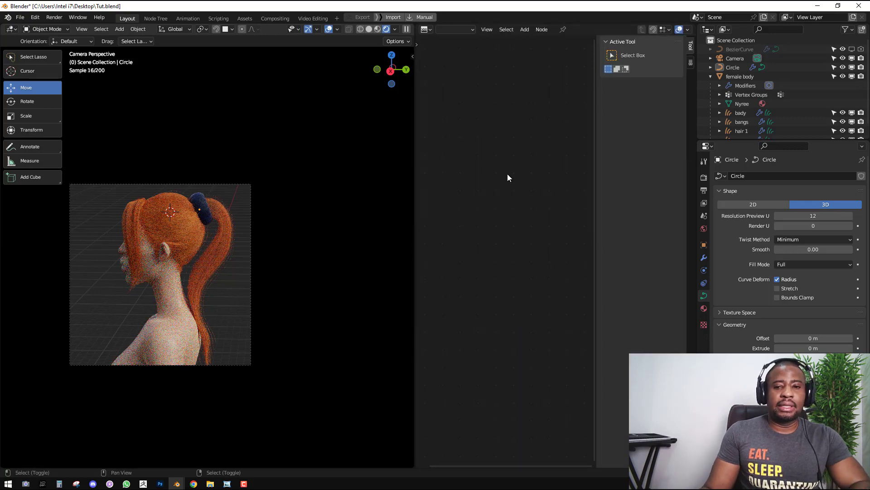
{"action": "key", "text": "shift+F3"}
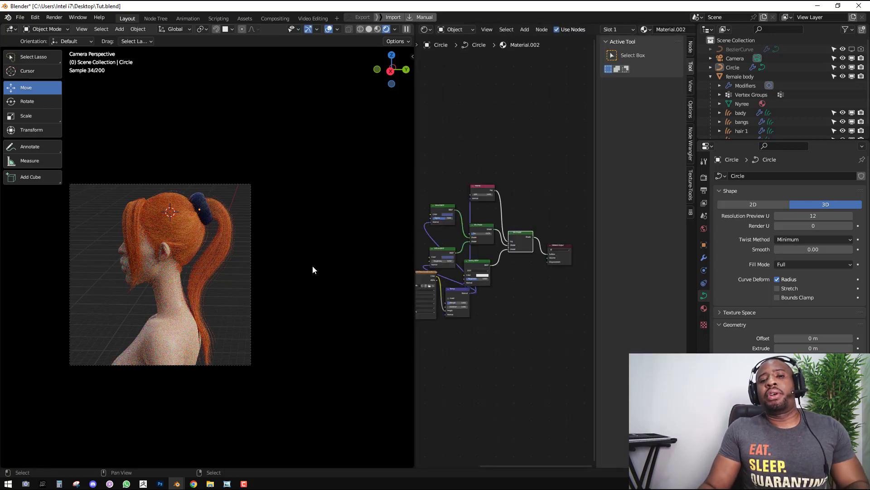
{"action": "left_click", "coordinate": [227, 239]}
{"action": "scroll", "coordinate": [228, 239], "scroll_direction": "up", "scroll_amount": 3}
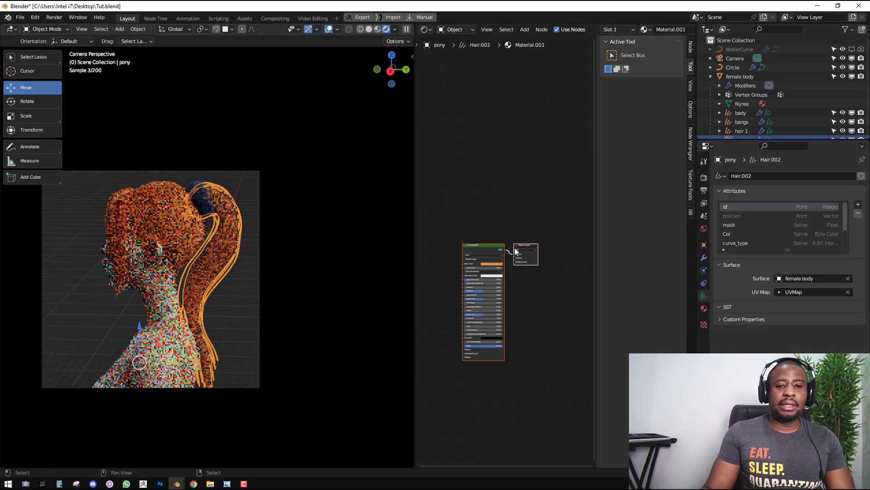
{"action": "scroll", "coordinate": [247, 260], "scroll_direction": "up", "scroll_amount": 2}
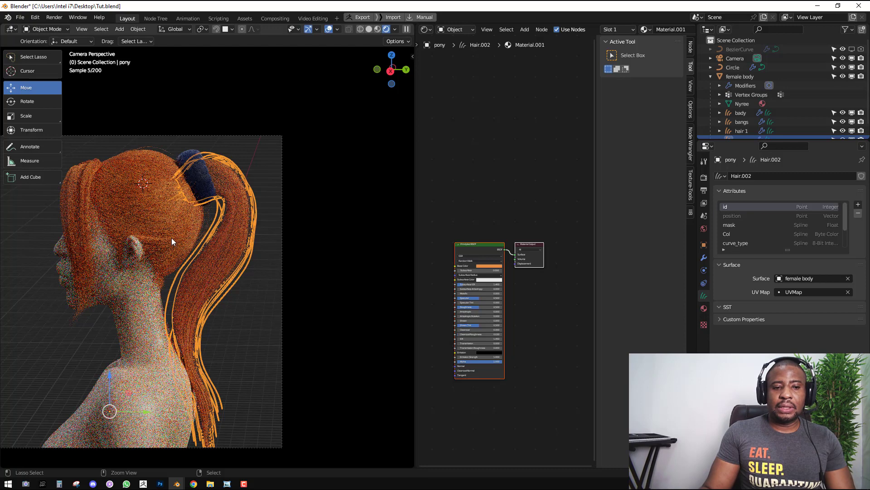
Limit the rendered preview to a region around the back of the head and the upper ponytail
{"action": "key", "text": "ctrl+b"}
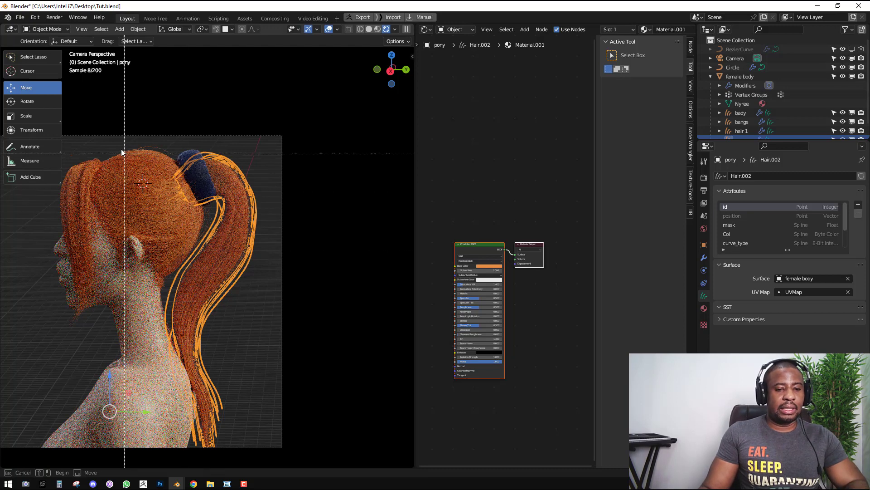
{"action": "left_click_drag", "start_coordinate": [127, 143], "coordinate": [264, 256]}
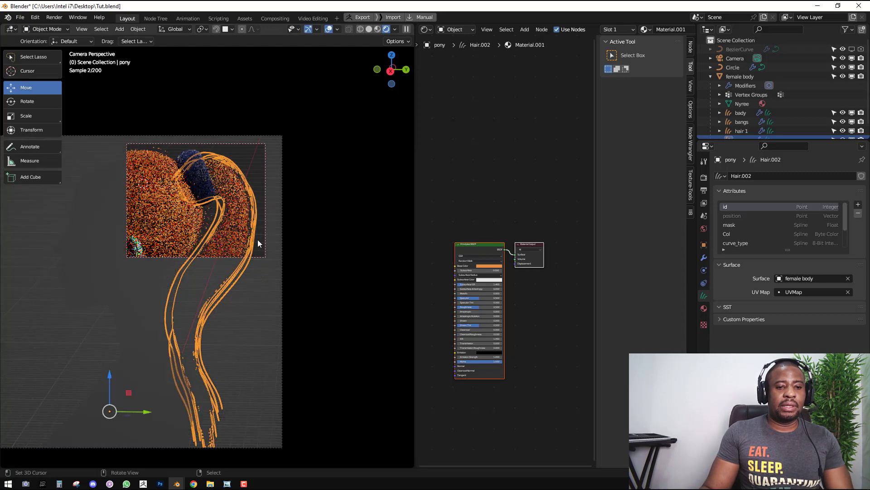
{"action": "scroll", "coordinate": [259, 238], "scroll_direction": "up", "scroll_amount": 1}
Switch the pony material's Principled BSDF node to a Principled Hair BSDF
{"action": "left_click_drag", "start_coordinate": [478, 244], "coordinate": [510, 200]}
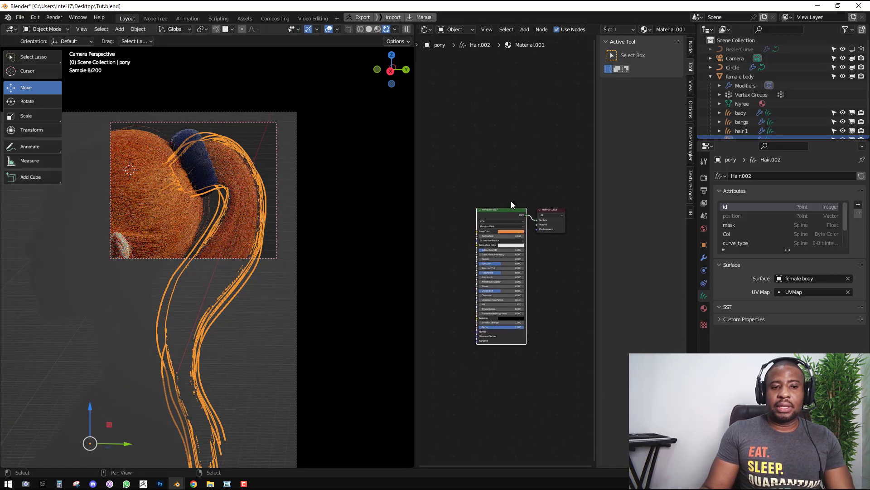
{"action": "key", "text": "shift+s"}
{"action": "mouse_move", "coordinate": [488, 211]}
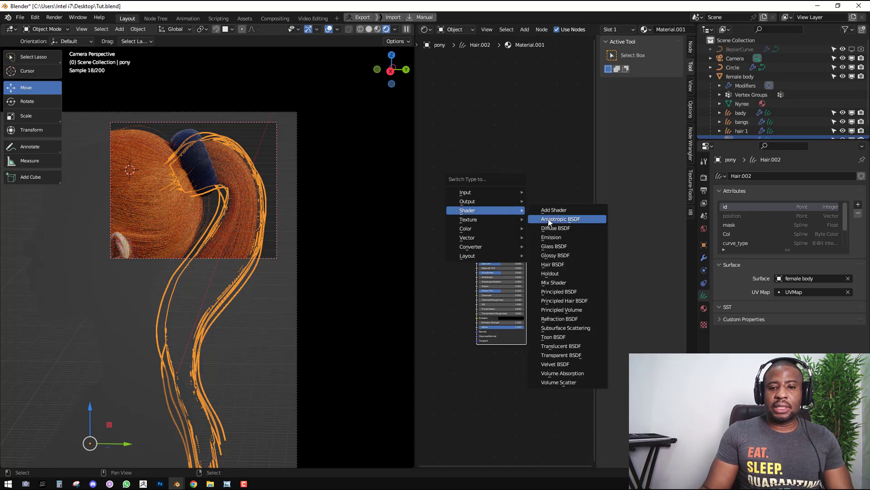
{"action": "left_click", "coordinate": [565, 301]}
Set the hair shader's coloring to Melanin Concentration and its Melanin Redness to 0
{"action": "scroll", "coordinate": [254, 216], "scroll_direction": "up", "scroll_amount": 4}
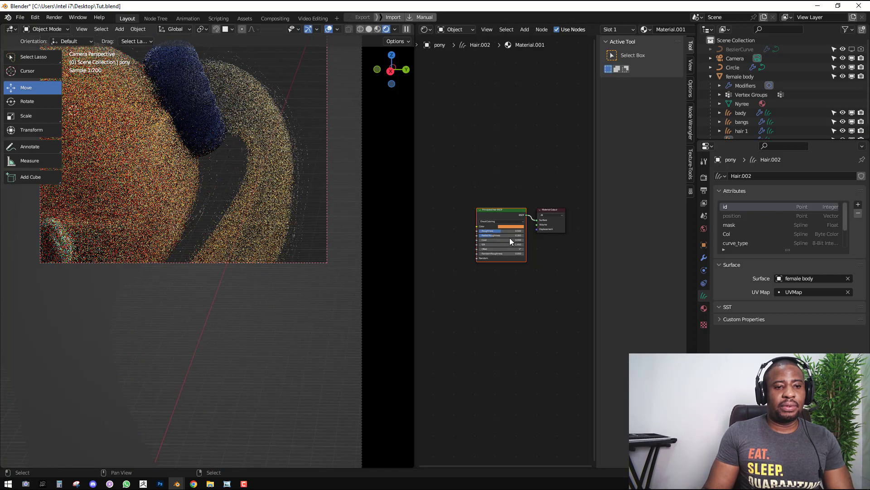
{"action": "scroll", "coordinate": [525, 238], "scroll_direction": "up", "scroll_amount": 3}
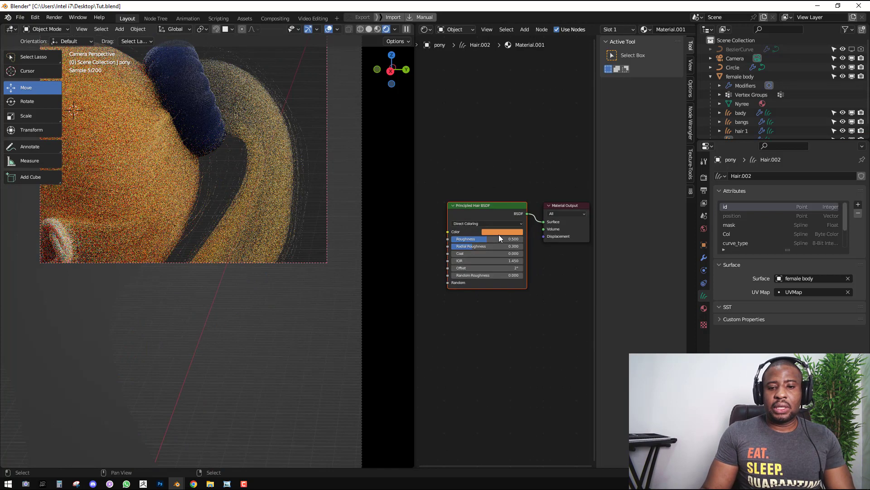
{"action": "left_click", "coordinate": [495, 225]}
{"action": "left_click", "coordinate": [491, 238]}
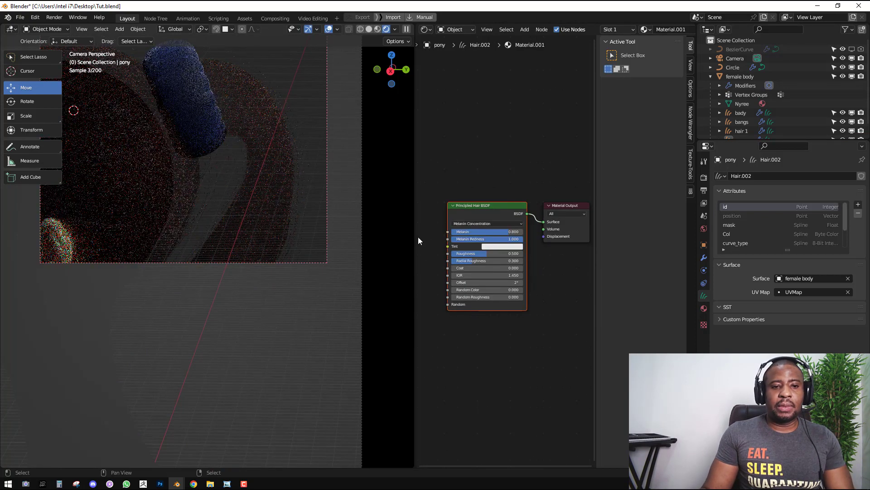
{"action": "left_click_drag", "start_coordinate": [505, 238], "coordinate": [453, 239]}
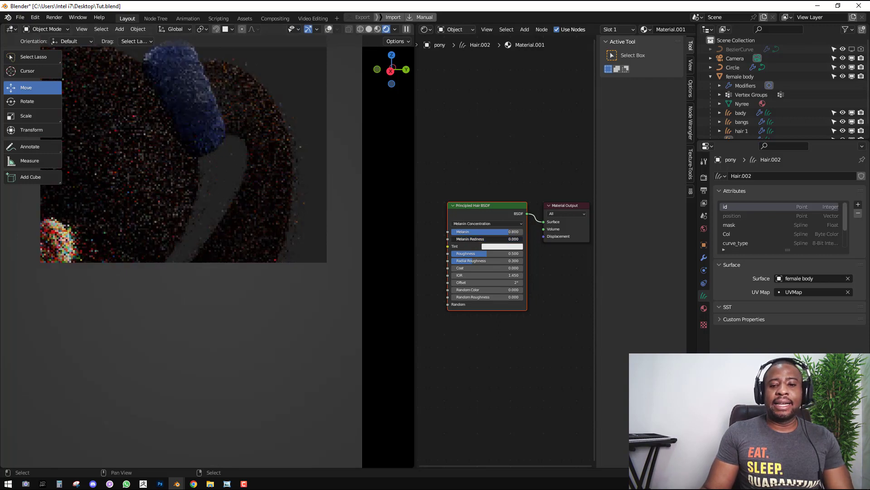
Set both the Roughness and Radial Roughness of the hair shader to 0.2
{"action": "middle_click_drag", "start_coordinate": [521, 265], "coordinate": [527, 262]}
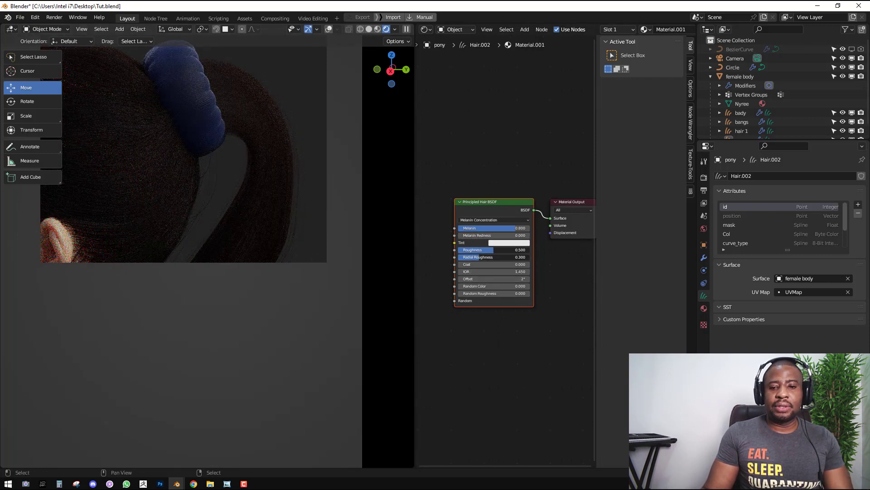
{"action": "left_click_drag", "start_coordinate": [512, 249], "coordinate": [510, 257]}
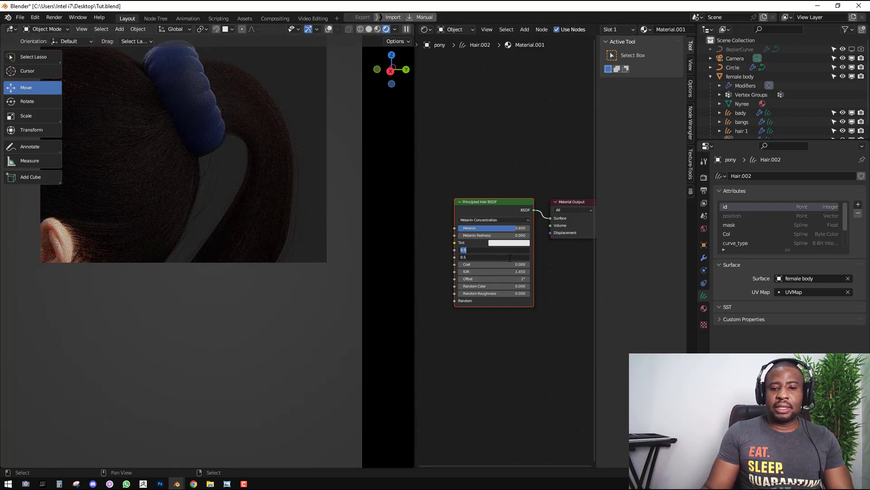
{"action": "key", "text": "Return"}
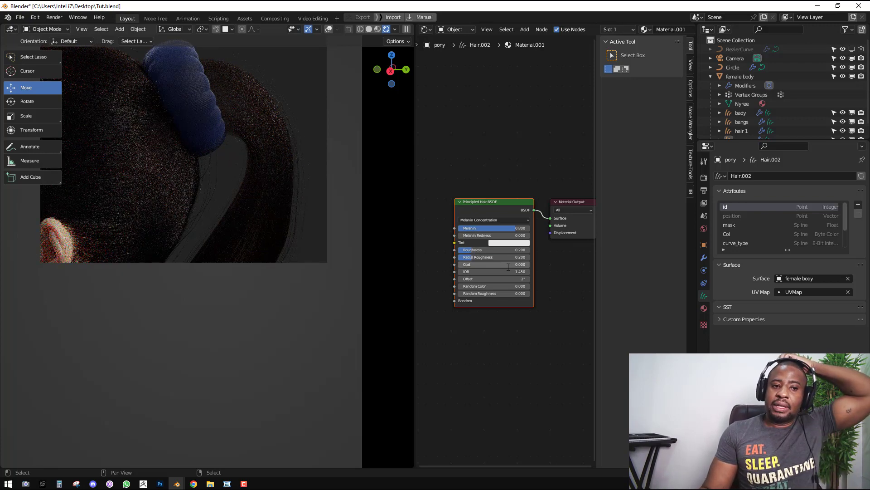
{"action": "left_click_drag", "start_coordinate": [518, 255], "coordinate": [518, 250]}
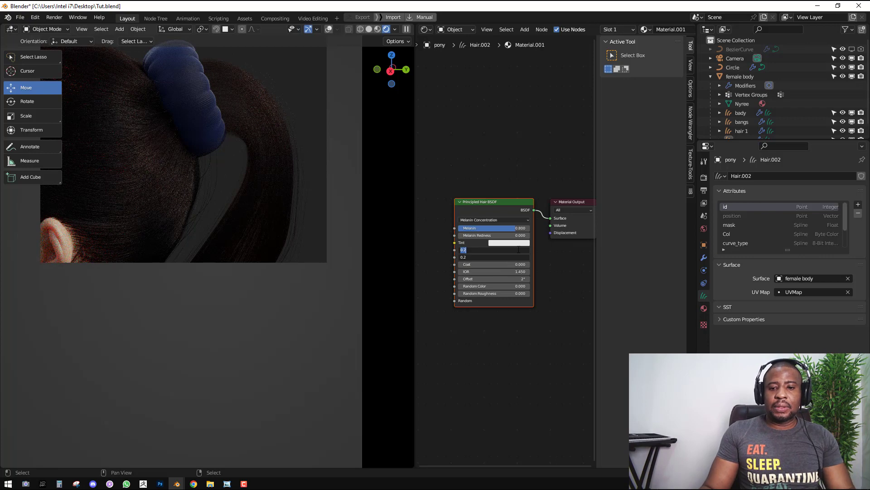
{"action": "key", "text": "Escape"}
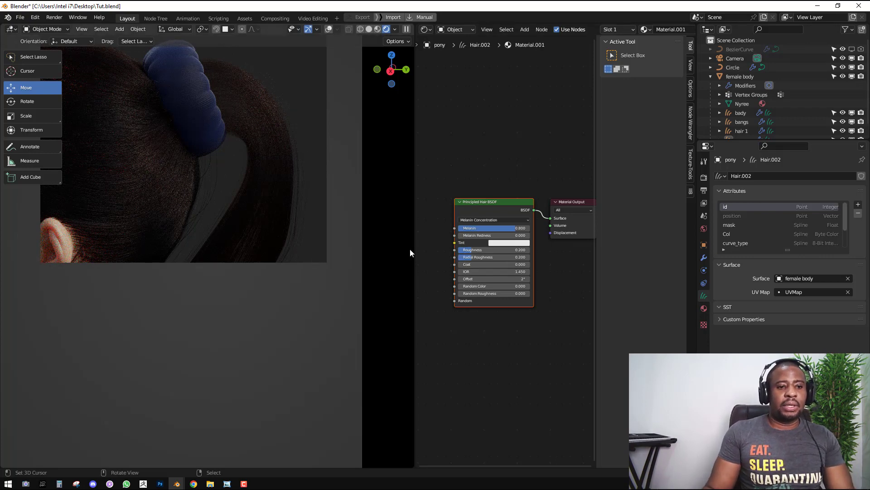
Raise the hair shader's Random Color to about 0.89
{"action": "middle_click_drag", "start_coordinate": [529, 250], "coordinate": [519, 284]}
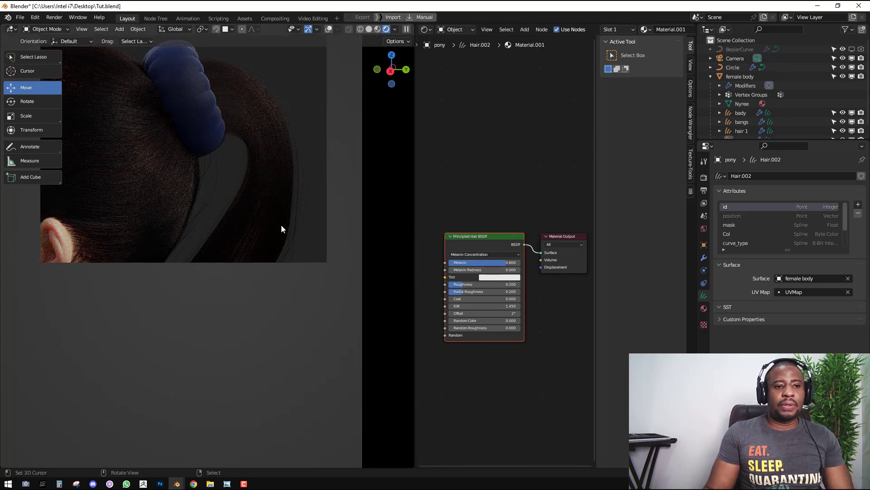
{"action": "left_click_drag", "start_coordinate": [472, 320], "coordinate": [512, 321]}
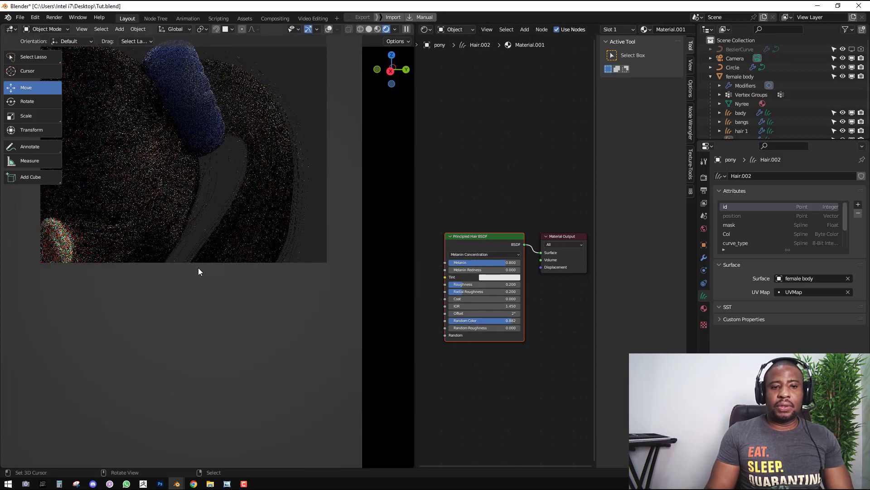
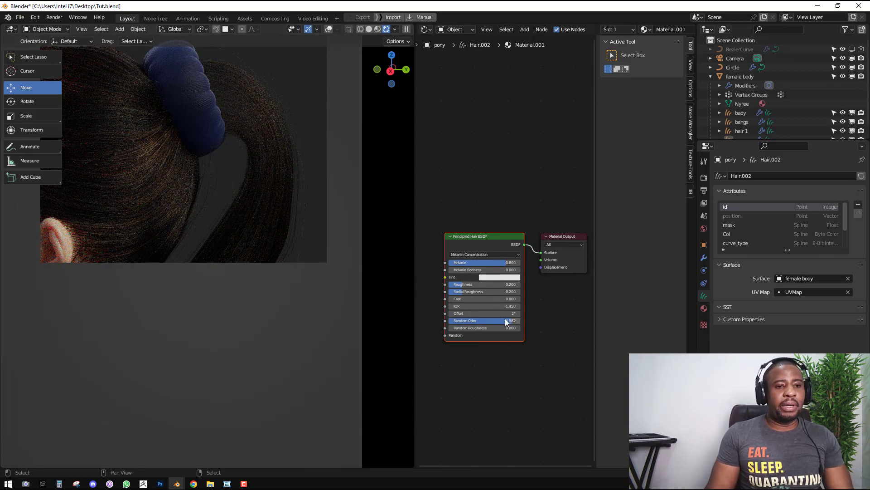
Lower the hair shader's Random Color to about 0.48 and redraw the render region around the head, neck and ponytail
{"action": "left_click_drag", "start_coordinate": [506, 321], "coordinate": [485, 320]}
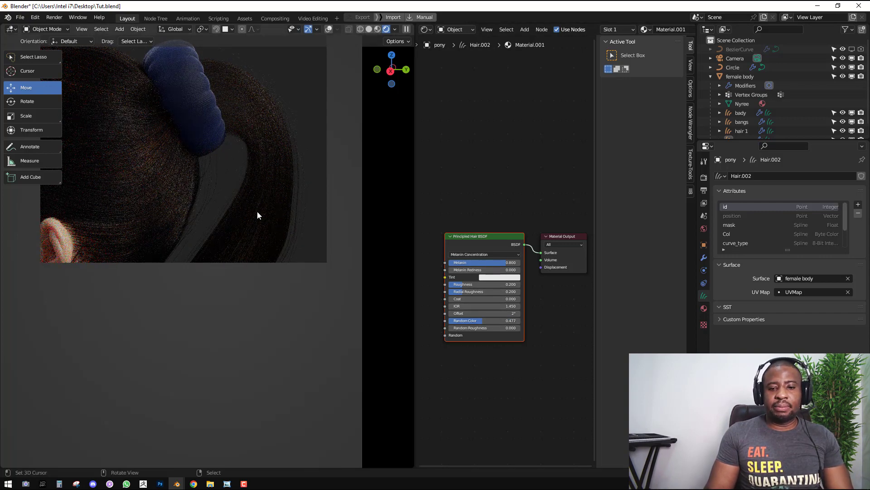
{"action": "scroll", "coordinate": [255, 213], "scroll_direction": "down", "scroll_amount": 3}
{"action": "key", "text": "ctrl+b"}
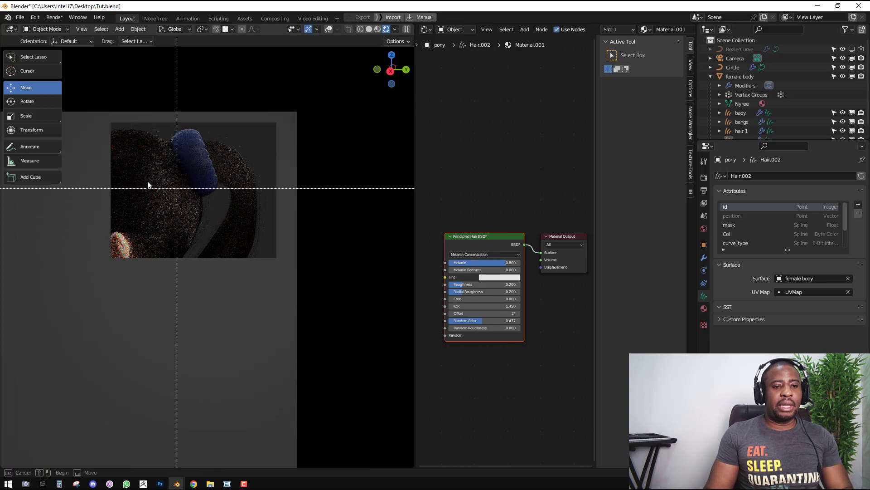
{"action": "left_click_drag", "start_coordinate": [66, 133], "coordinate": [288, 398]}
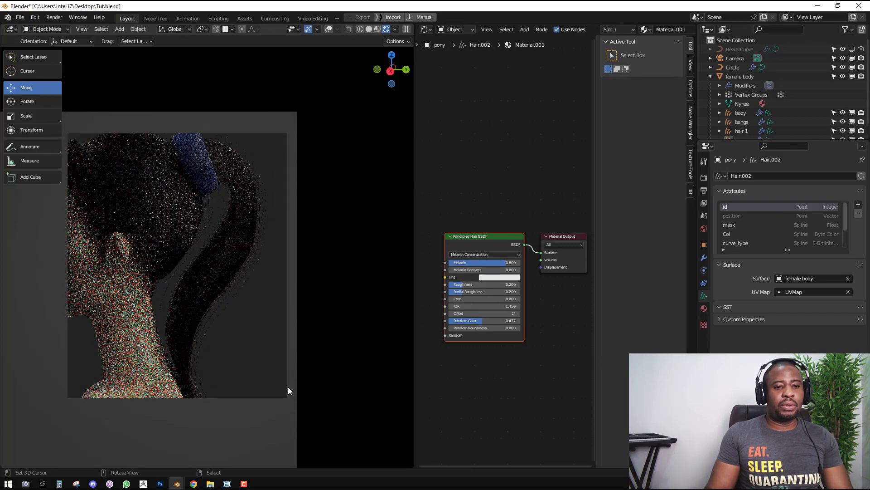
Lower the Melanin of the Principled Hair BSDF to about 0.63
{"action": "scroll", "coordinate": [512, 311], "scroll_direction": "up", "scroll_amount": 2}
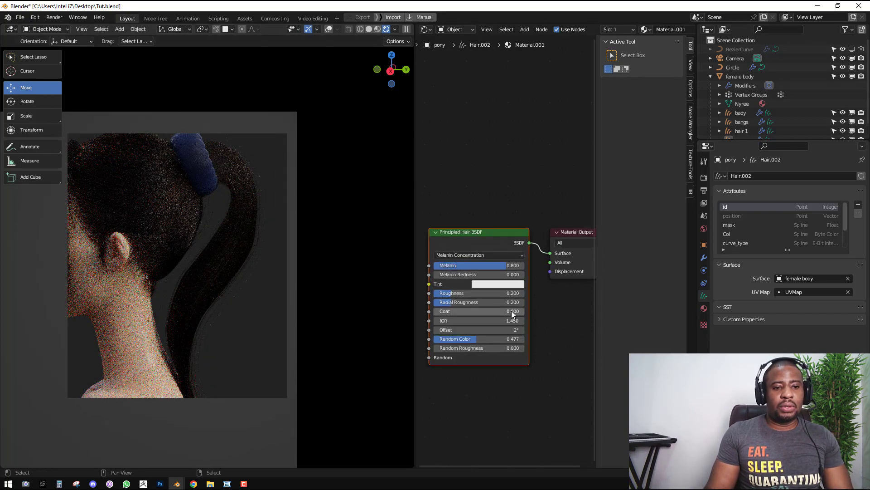
{"action": "key", "text": "n"}
{"action": "scroll", "coordinate": [567, 290], "scroll_direction": "up", "scroll_amount": 1}
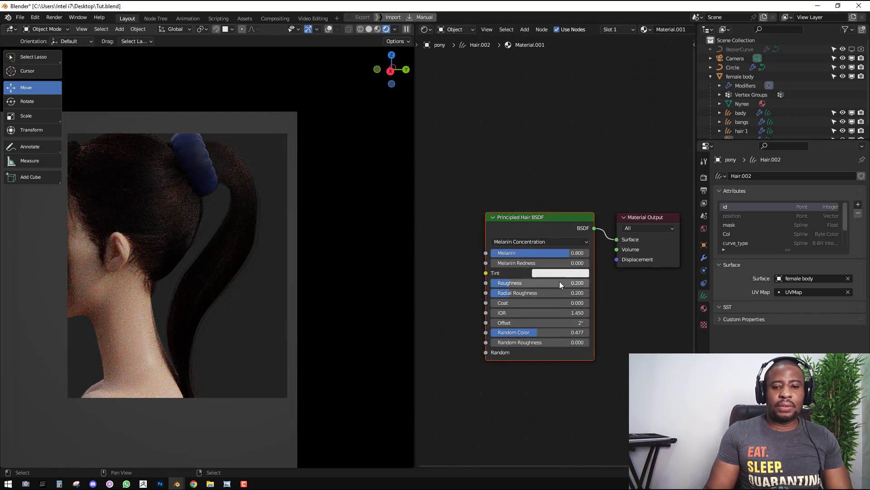
{"action": "left_click_drag", "start_coordinate": [568, 253], "coordinate": [551, 253]}
Switch the viewport to solid shading and render the image to inspect the hair color in the result
{"action": "key", "text": "z"}
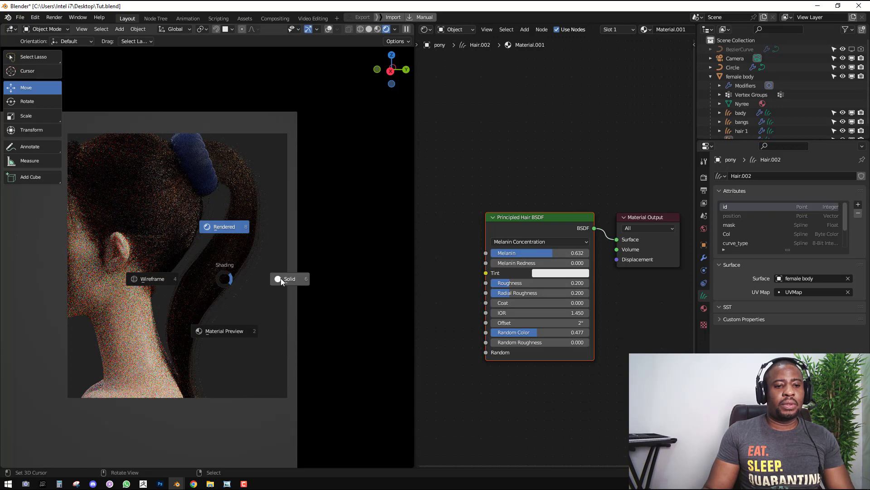
{"action": "left_click", "coordinate": [281, 279]}
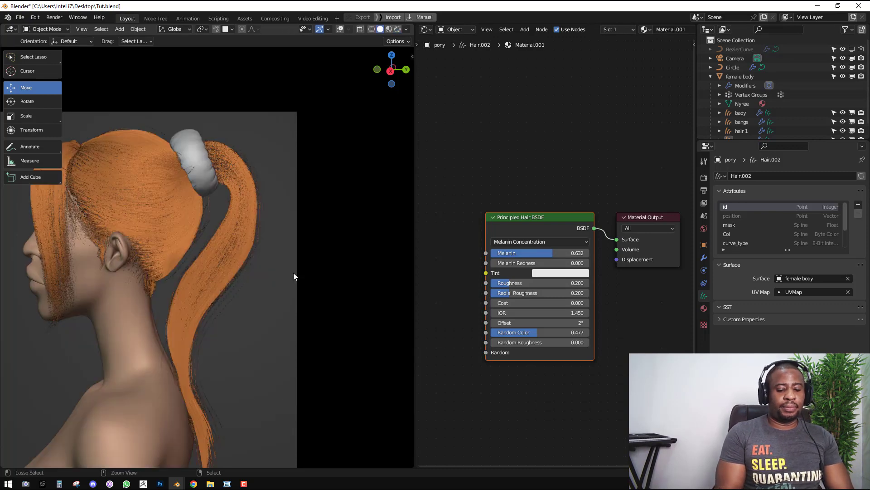
{"action": "key", "text": "F12"}
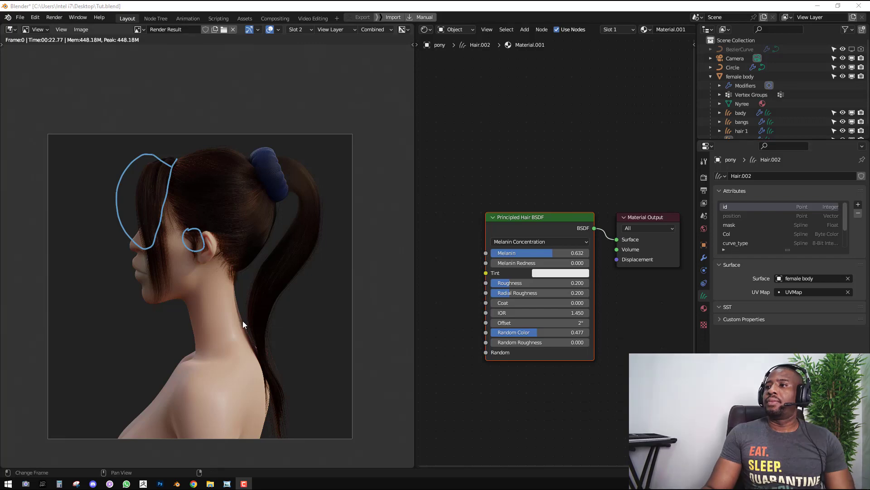
{"action": "scroll", "coordinate": [244, 314], "scroll_direction": "up", "scroll_amount": 1}
{"action": "mouse_move", "coordinate": [243, 320]}
{"action": "middle_mouse_down"}
{"action": "mouse_move", "coordinate": [232, 305]}
{"action": "mouse_move", "coordinate": [236, 325]}
{"action": "middle_mouse_up"}
{"action": "key", "text": "Escape"}
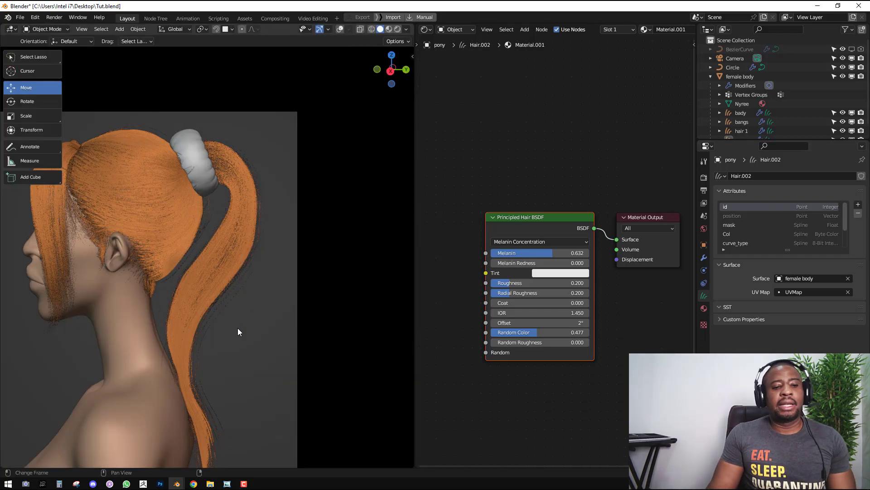
Frame the whole head and ponytail in the viewport and return it to Rendered shading
{"action": "middle_click_drag", "start_coordinate": [223, 275], "coordinate": [270, 265], "text": "shift"}
{"action": "key", "text": "t"}
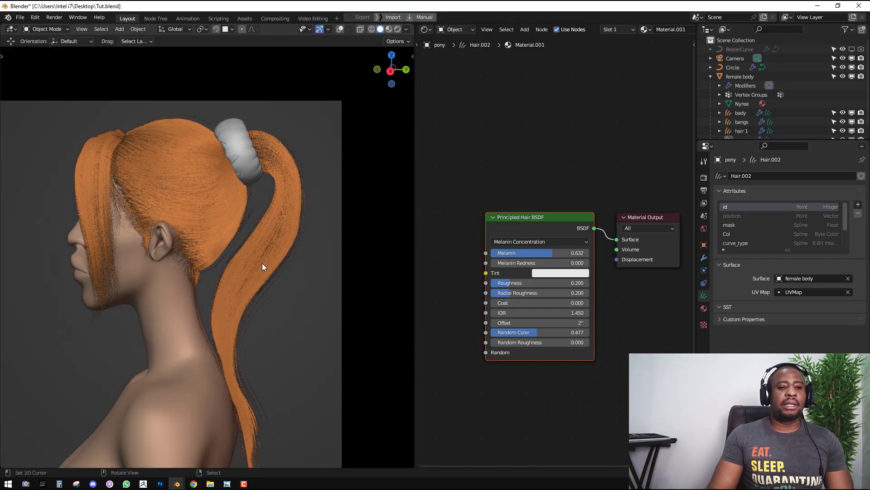
{"action": "key", "text": "z"}
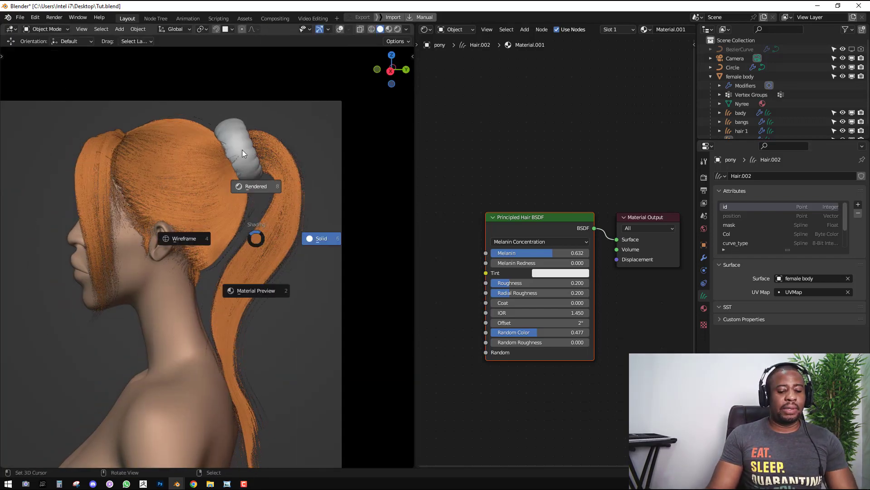
{"action": "left_click", "coordinate": [249, 159]}
Insert a Mix Shader between the Principled Hair BSDF and the Material Output
{"action": "left_click_drag", "start_coordinate": [509, 223], "coordinate": [473, 156]}
{"action": "middle_click_drag", "start_coordinate": [606, 225], "coordinate": [604, 159]}
{"action": "key", "text": "shift+a"}
{"action": "mouse_move", "coordinate": [587, 132]}
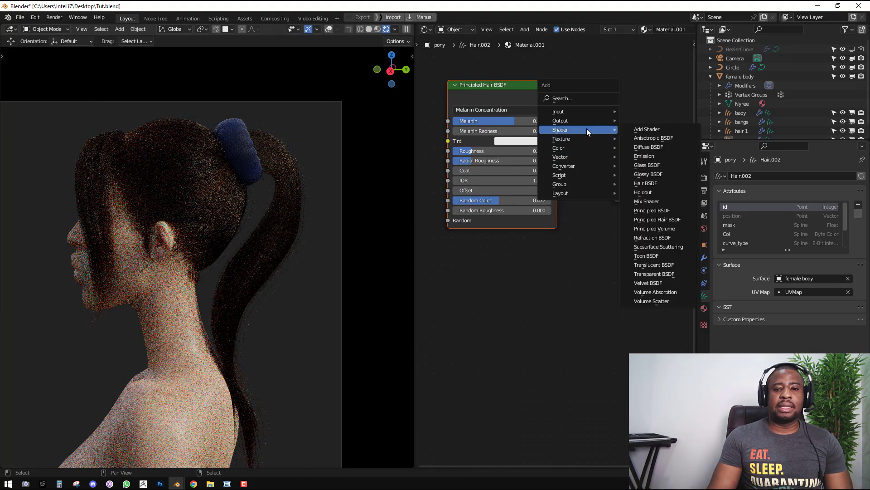
{"action": "left_click", "coordinate": [665, 201]}
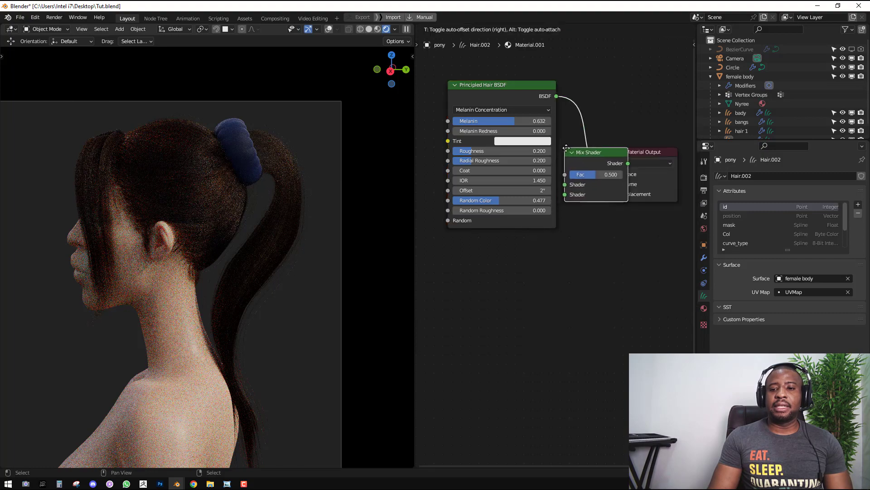
{"action": "left_click", "coordinate": [567, 152]}
Add a Principled BSDF and connect it to the Mix Shader's second Shader input
{"action": "key", "text": "shift+a"}
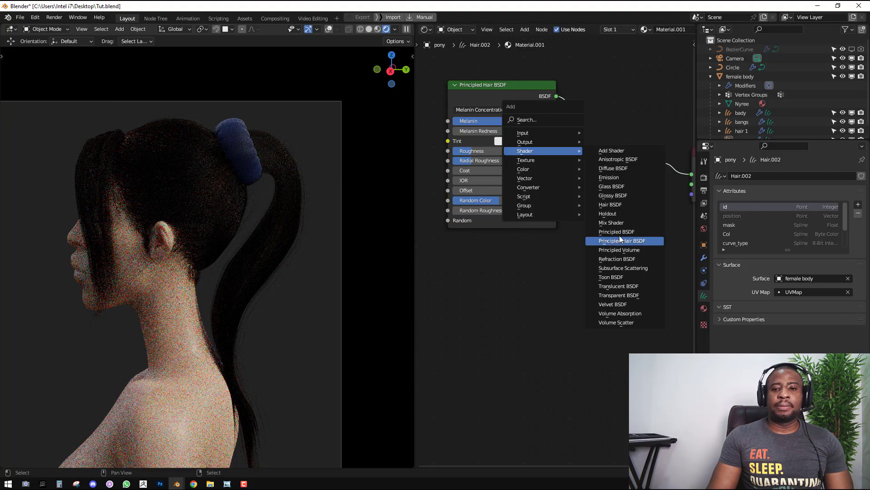
{"action": "left_click", "coordinate": [621, 233]}
{"action": "left_click", "coordinate": [571, 259]}
{"action": "left_click_drag", "start_coordinate": [596, 268], "coordinate": [592, 197]}
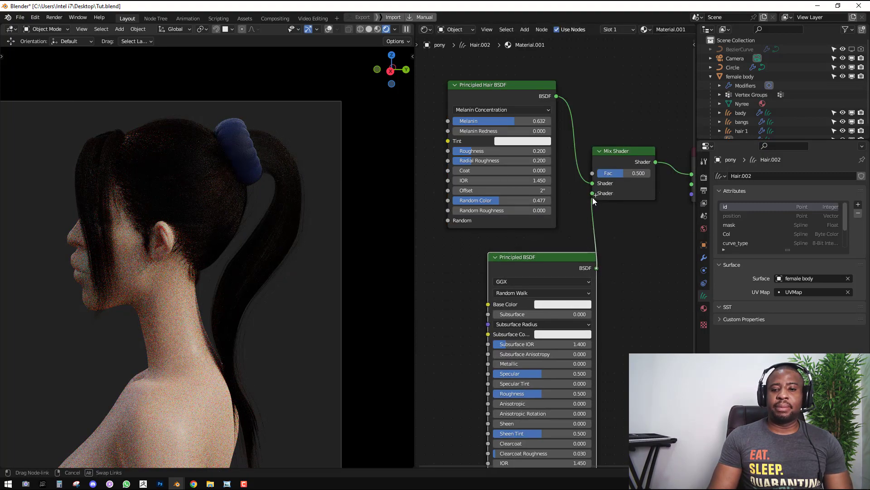
Set the Principled BSDF's Roughness to 0.2 and darken its Base Color to dark grey
{"action": "middle_click_drag", "start_coordinate": [555, 380], "coordinate": [539, 309]}
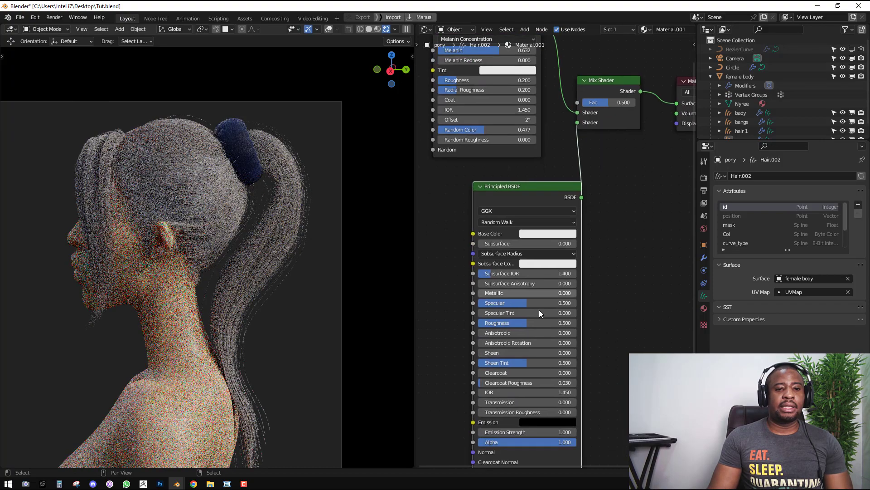
{"action": "left_click", "coordinate": [542, 322]}
{"action": "type", "text": "0.2"}
{"action": "key", "text": "Return"}
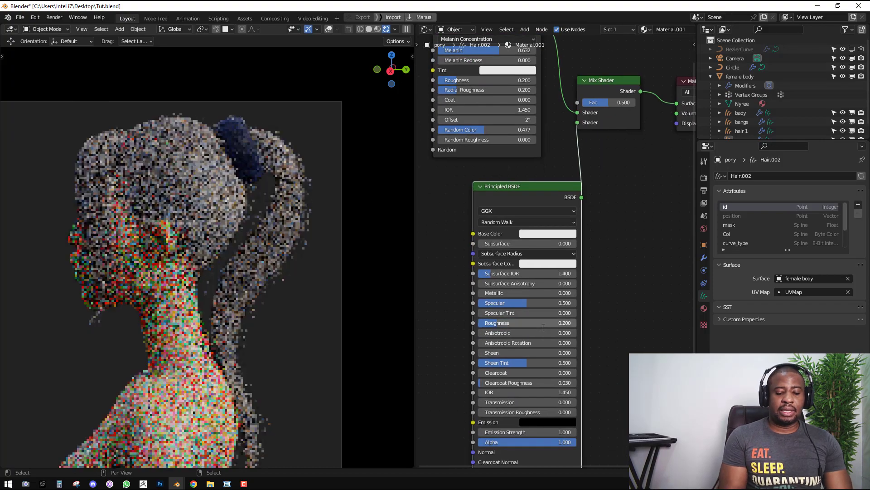
{"action": "left_click", "coordinate": [565, 232]}
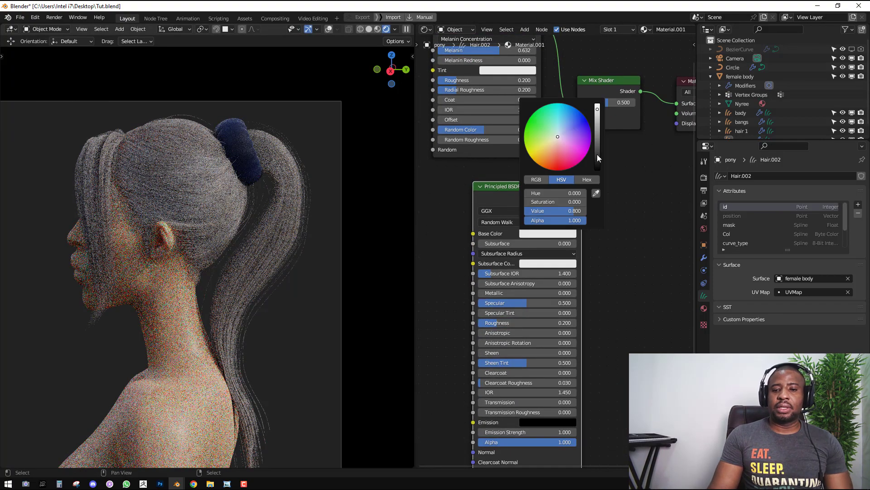
{"action": "left_click_drag", "start_coordinate": [597, 154], "coordinate": [599, 155]}
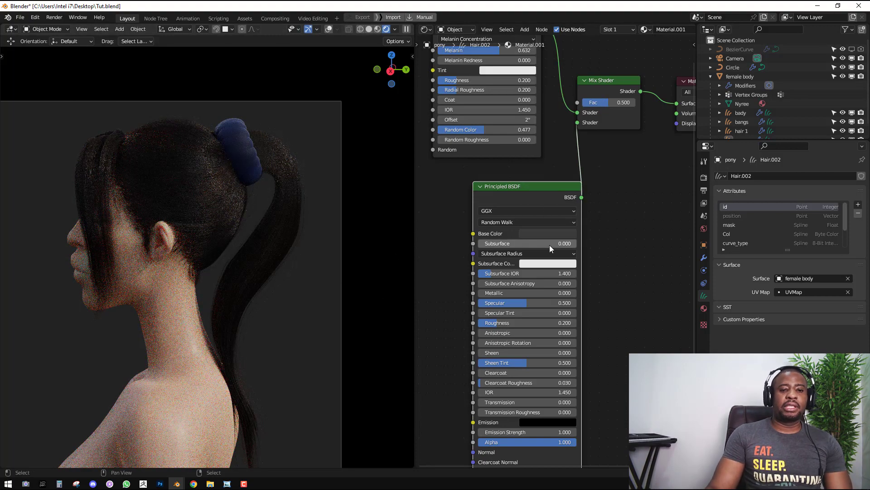
Replace the Principled BSDF with a Glossy BSDF connected to the Mix Shader's second Shader input
{"action": "middle_click_drag", "start_coordinate": [548, 193], "coordinate": [557, 215]}
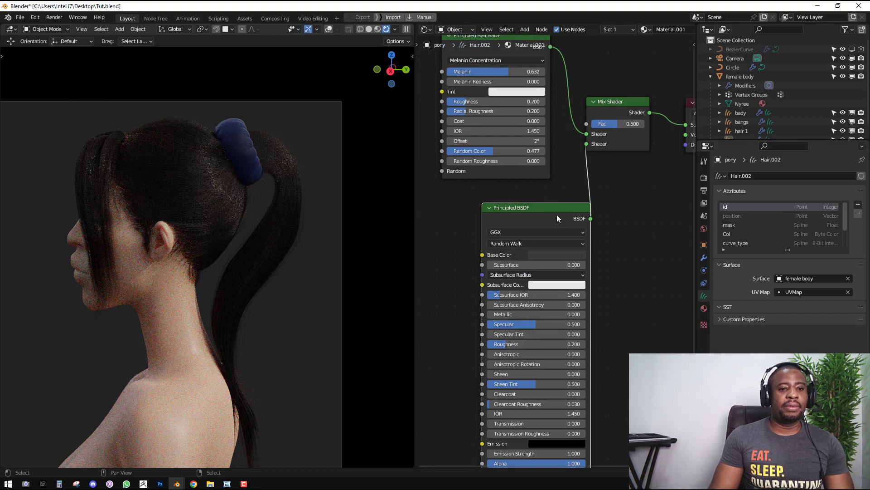
{"action": "key", "text": "Delete"}
{"action": "key", "text": "shift+a"}
{"action": "mouse_move", "coordinate": [557, 210]}
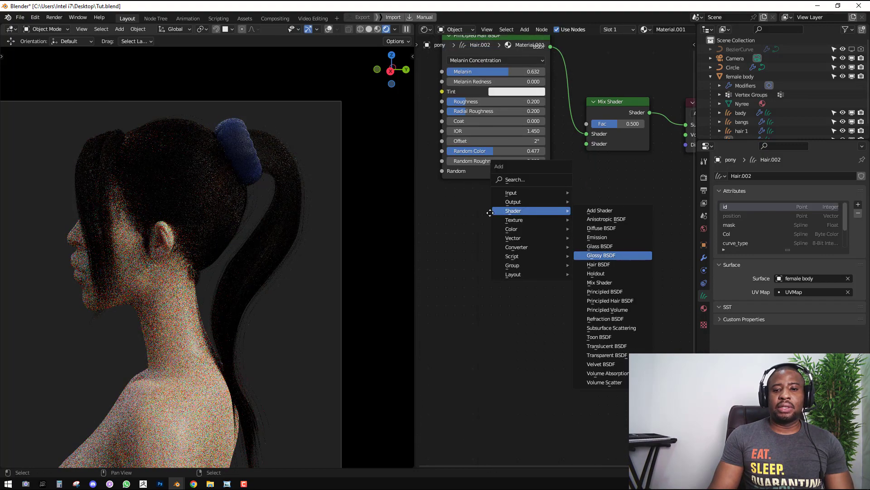
{"action": "left_click", "coordinate": [614, 254]}
{"action": "left_click", "coordinate": [461, 197]}
{"action": "left_click_drag", "start_coordinate": [529, 213], "coordinate": [611, 127]}
Try the Glossy BSDF's Roughness at 0.2 and at 0.1
{"action": "double_click", "coordinate": [509, 248]}
{"action": "type", "text": "0.2"}
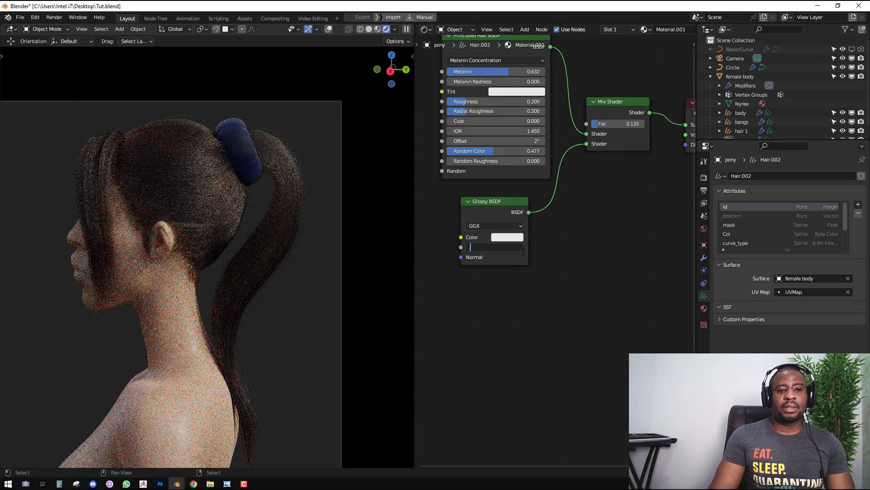
{"action": "key", "text": "Return"}
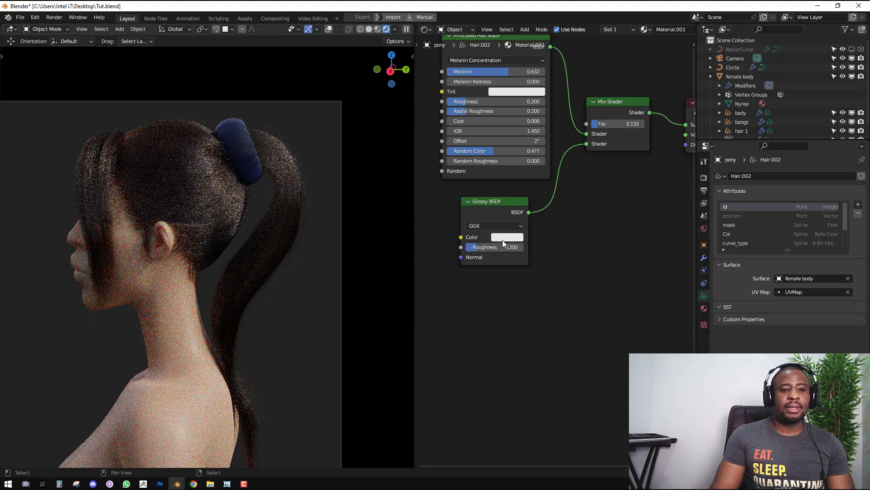
{"action": "double_click", "coordinate": [509, 247]}
{"action": "type", "text": "0.1"}
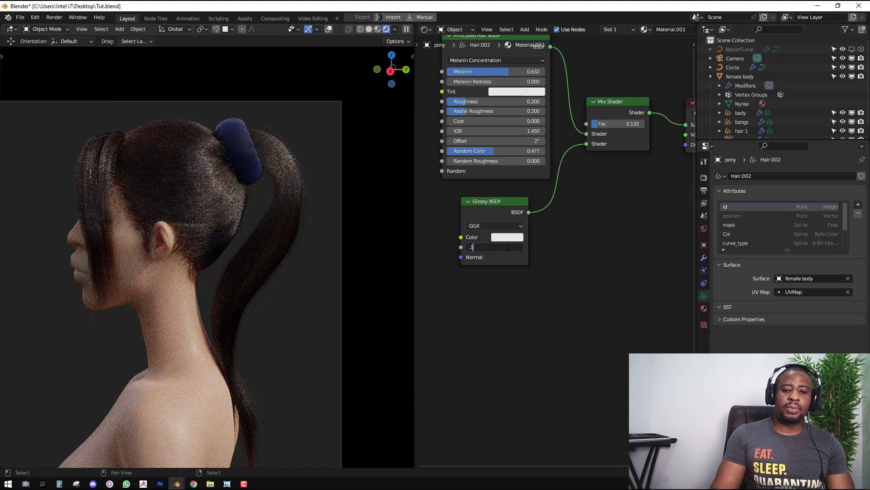
{"action": "key", "text": "Return"}
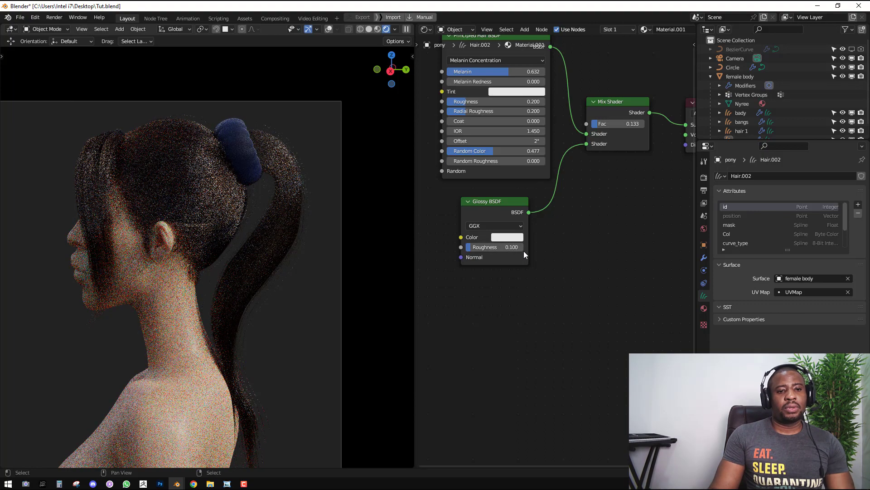
Replace the Glossy BSDF with a Principled BSDF connected to the Mix Shader's second Shader input
{"action": "left_click", "coordinate": [505, 203]}
{"action": "key", "text": "x"}
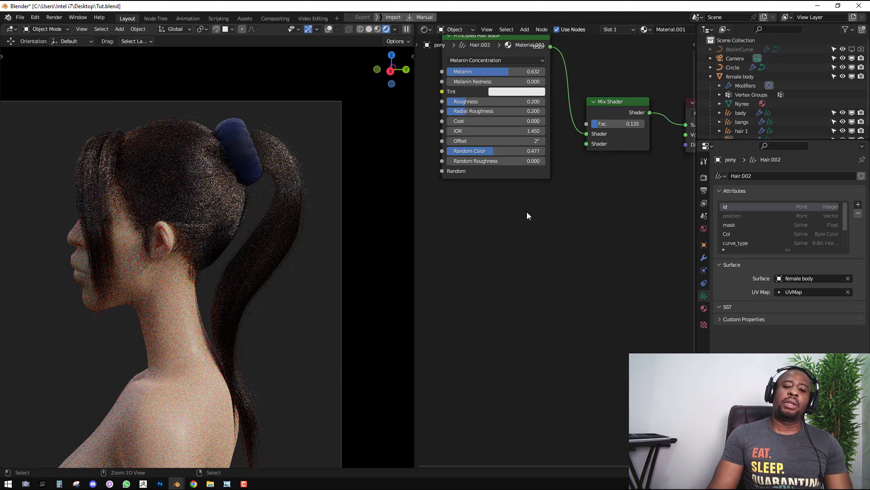
{"action": "key", "text": "shift+a"}
{"action": "mouse_move", "coordinate": [561, 227]}
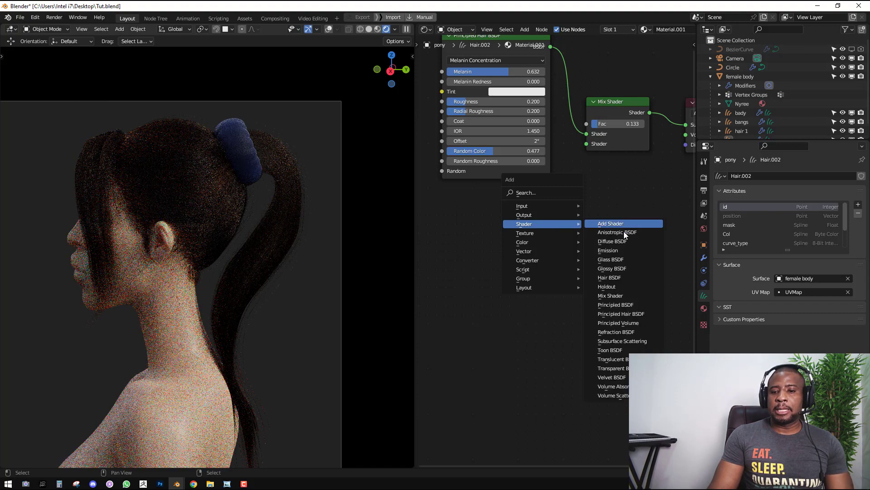
{"action": "left_click", "coordinate": [469, 206]}
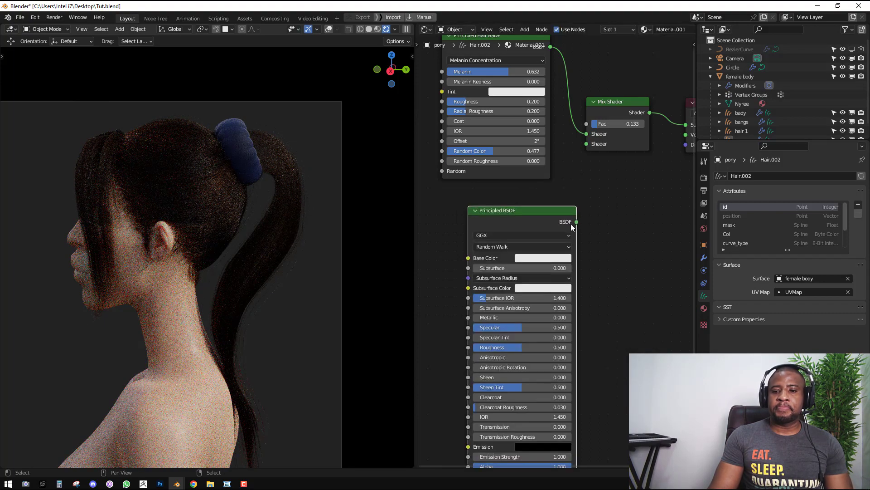
{"action": "left_click_drag", "start_coordinate": [577, 221], "coordinate": [586, 143]}
Darken the Base Color of the new Principled BSDF to dark grey
{"action": "middle_click_drag", "start_coordinate": [553, 267], "coordinate": [583, 241]}
{"action": "left_click", "coordinate": [581, 232]}
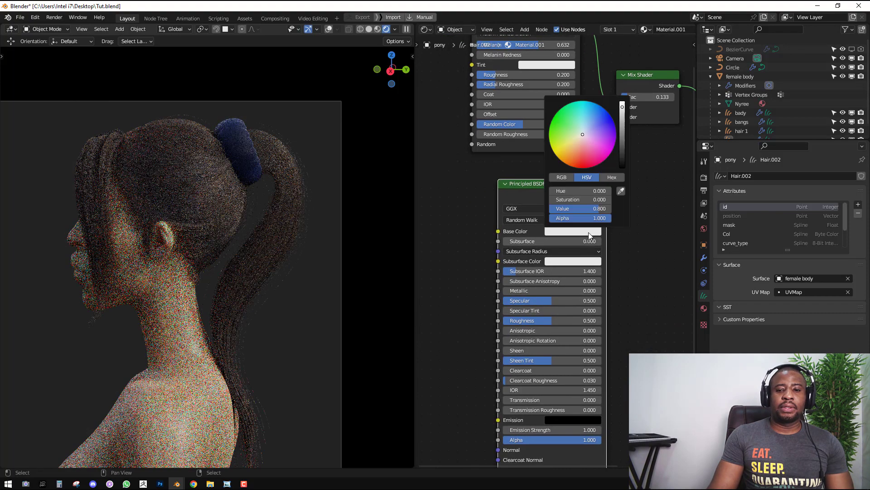
{"action": "left_click", "coordinate": [624, 149]}
Add a Color Ramp node in the empty space before the two hair shaders
{"action": "scroll", "coordinate": [509, 201], "scroll_direction": "left", "scroll_amount": 5, "text": "ctrl"}
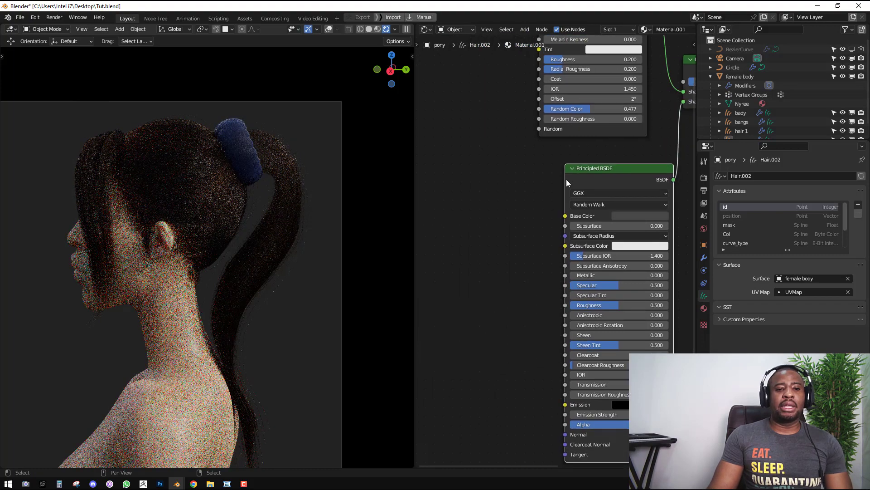
{"action": "key", "text": "shift+a"}
{"action": "mouse_move", "coordinate": [499, 155]}
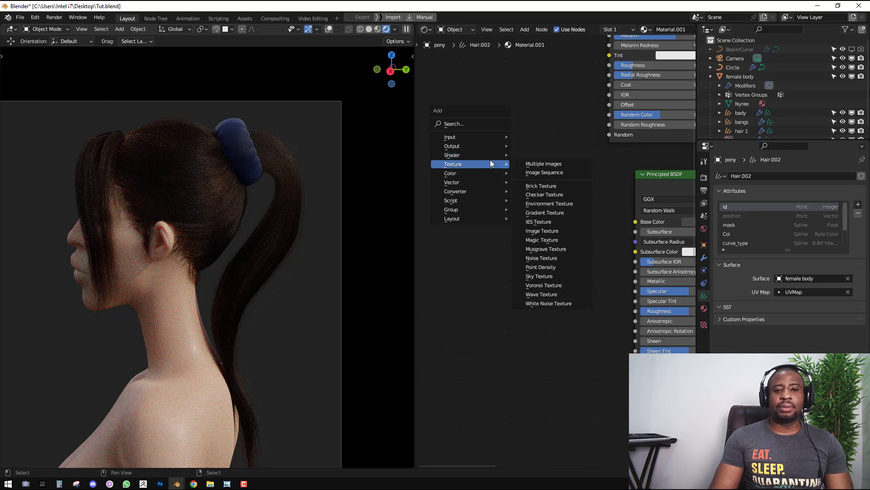
{"action": "mouse_move", "coordinate": [486, 172]}
{"action": "mouse_move", "coordinate": [477, 190]}
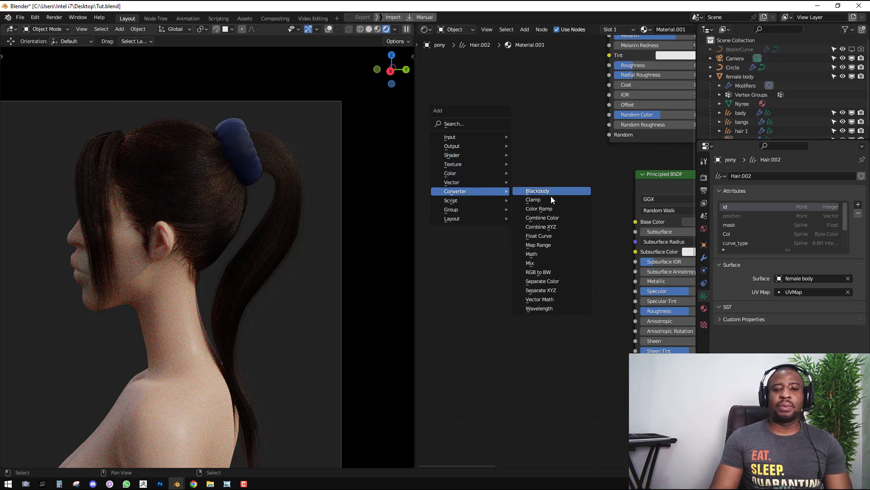
{"action": "left_click", "coordinate": [540, 208]}
{"action": "left_click", "coordinate": [595, 213]}
Add a Curves Info node before the Color Ramp and connect its Intercept output to the Color Ramp's Fac input
{"action": "key", "text": "shift+a"}
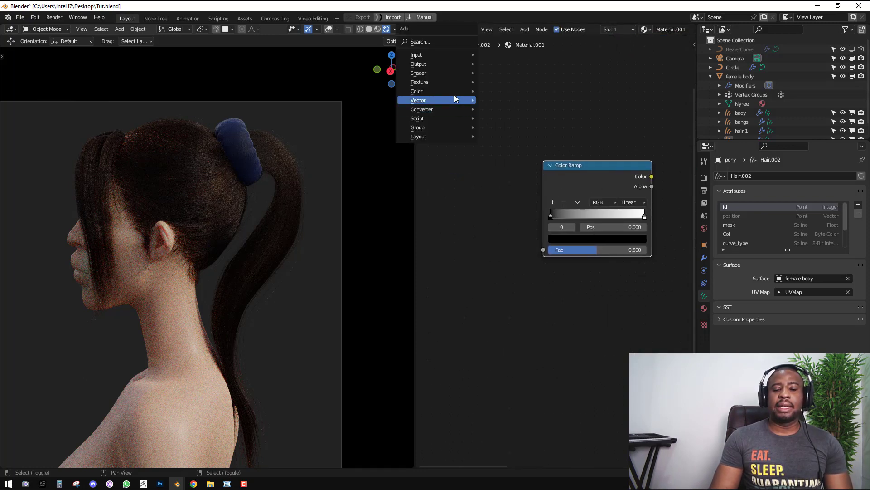
{"action": "mouse_move", "coordinate": [428, 54]}
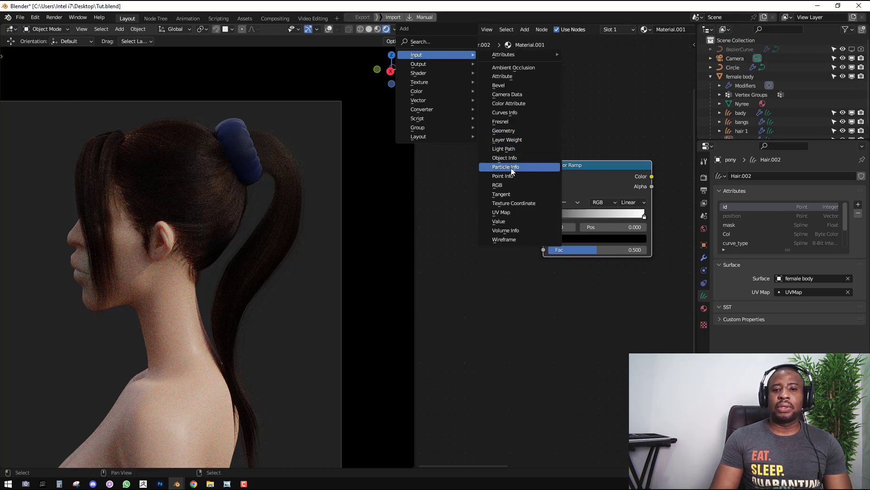
{"action": "left_click", "coordinate": [519, 108]}
{"action": "left_click", "coordinate": [498, 98]}
{"action": "key", "text": "shift+a"}
{"action": "mouse_move", "coordinate": [502, 99]}
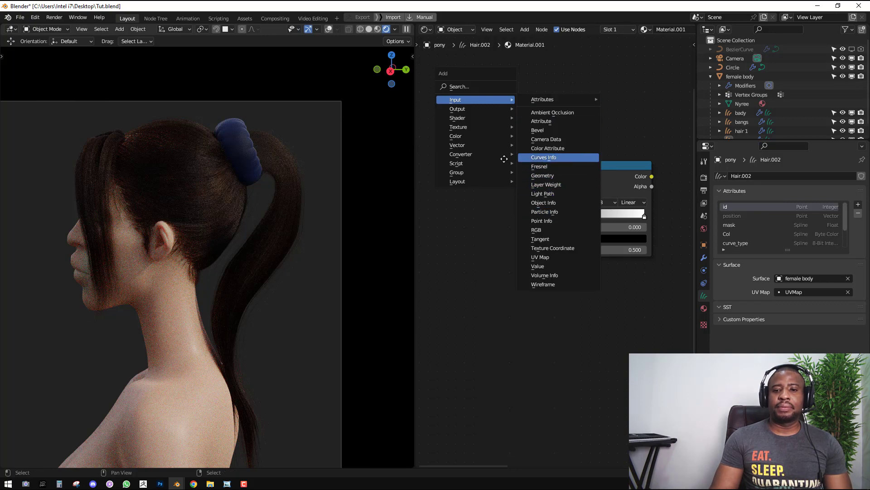
{"action": "left_click", "coordinate": [530, 203]}
{"action": "left_click_drag", "start_coordinate": [532, 202], "coordinate": [544, 249]}
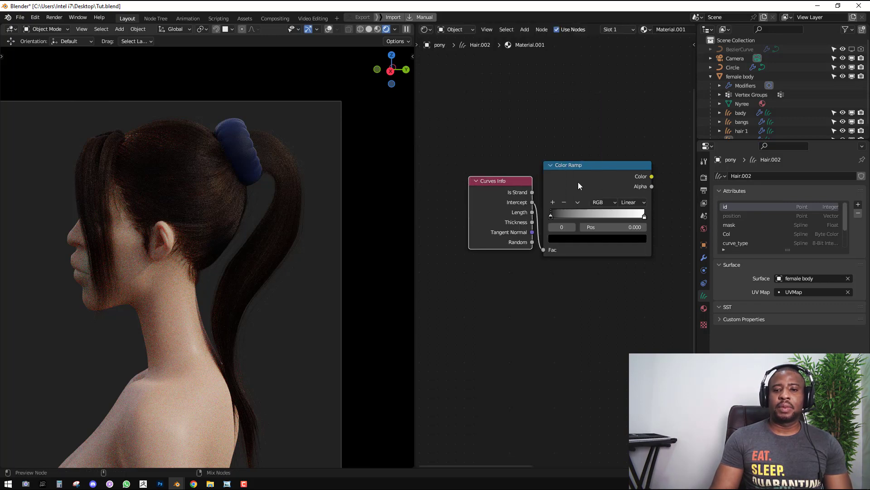
Preview the Color Ramp directly on the hair and shift its black stop to position 0.609
{"action": "left_click", "coordinate": [580, 179], "text": "ctrl+shift"}
{"action": "left_click_drag", "start_coordinate": [553, 216], "coordinate": [590, 205]}
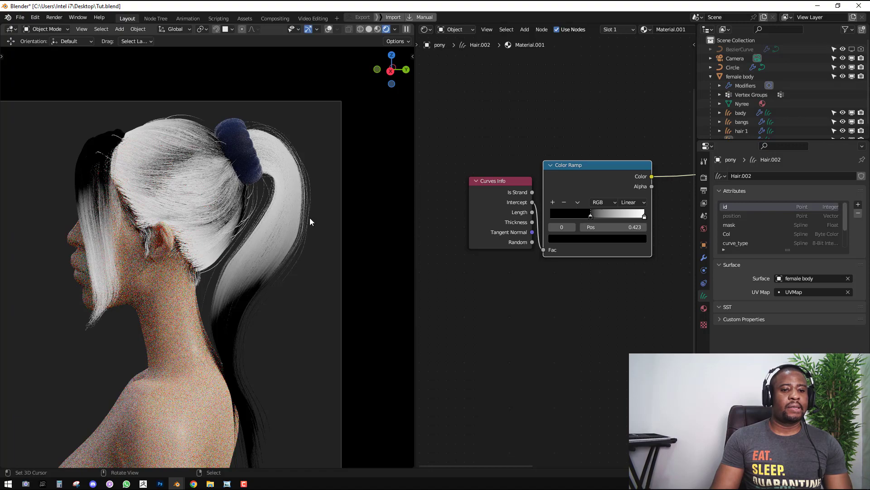
{"action": "scroll", "coordinate": [307, 224], "scroll_direction": "down", "scroll_amount": 2}
{"action": "middle_click_drag", "start_coordinate": [306, 230], "coordinate": [275, 161]}
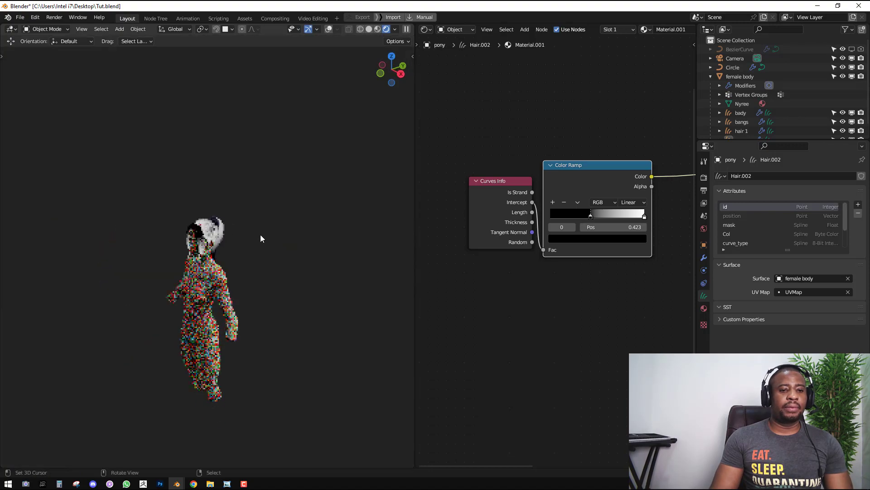
{"action": "scroll", "coordinate": [260, 237], "scroll_direction": "up", "scroll_amount": 6}
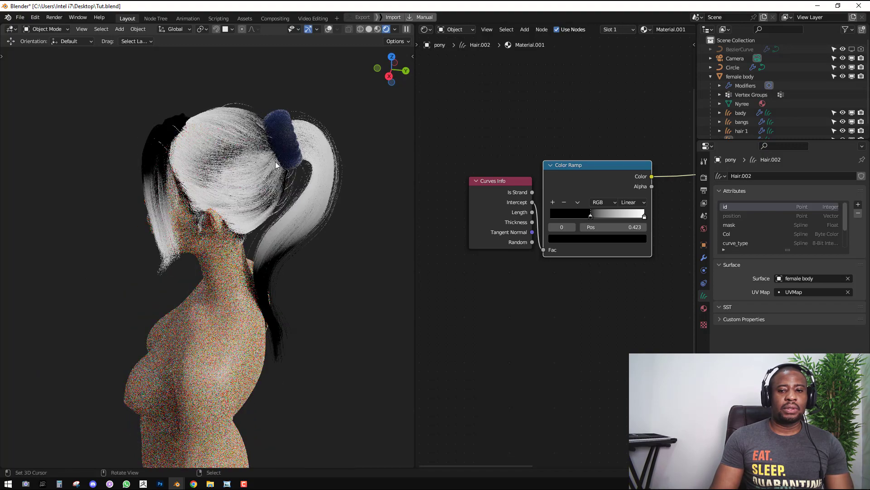
{"action": "left_click_drag", "start_coordinate": [595, 212], "coordinate": [614, 212]}
Recolor the Color Ramp's black stop to red with hue 0.009, saturation 1.000 and value 0.591, and inspect the ponytail's gradient
{"action": "left_click", "coordinate": [611, 239]}
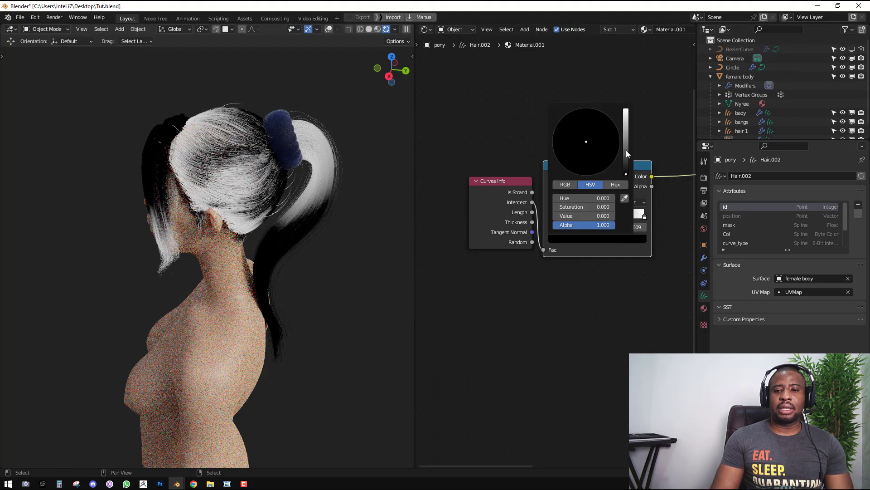
{"action": "left_click_drag", "start_coordinate": [626, 150], "coordinate": [626, 121]}
{"action": "left_click", "coordinate": [578, 174]}
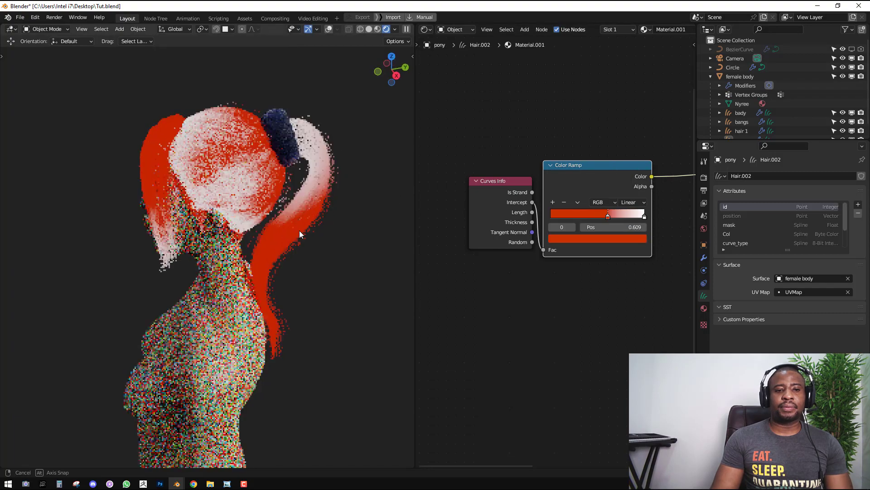
{"action": "middle_click_drag", "start_coordinate": [300, 230], "coordinate": [241, 195]}
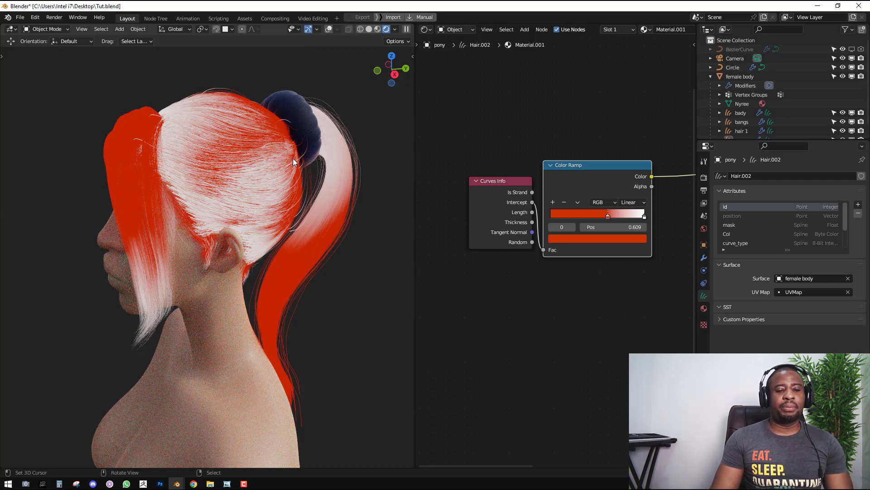
{"action": "middle_click_drag", "start_coordinate": [303, 159], "coordinate": [287, 192]}
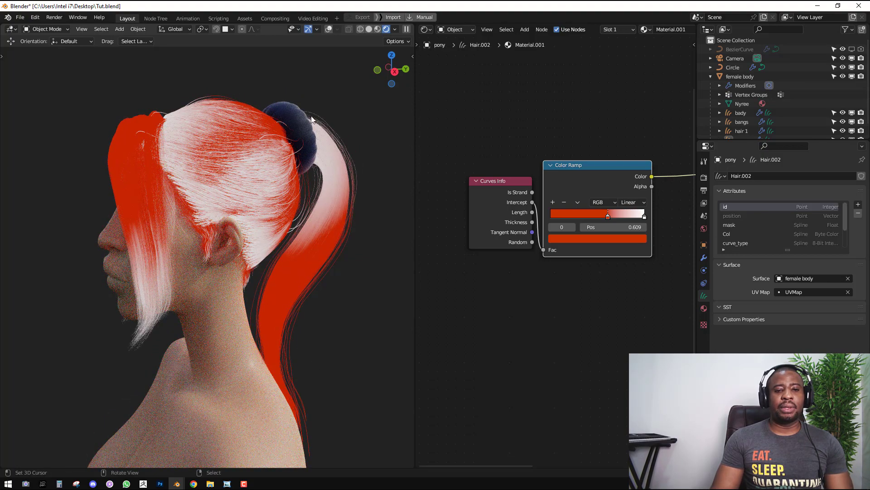
Add an enabled Reverse curve modifier to the pony hair and move the Color Ramp's red stop to position 0.268
{"action": "right_click", "coordinate": [337, 230]}
{"action": "key", "text": "n"}
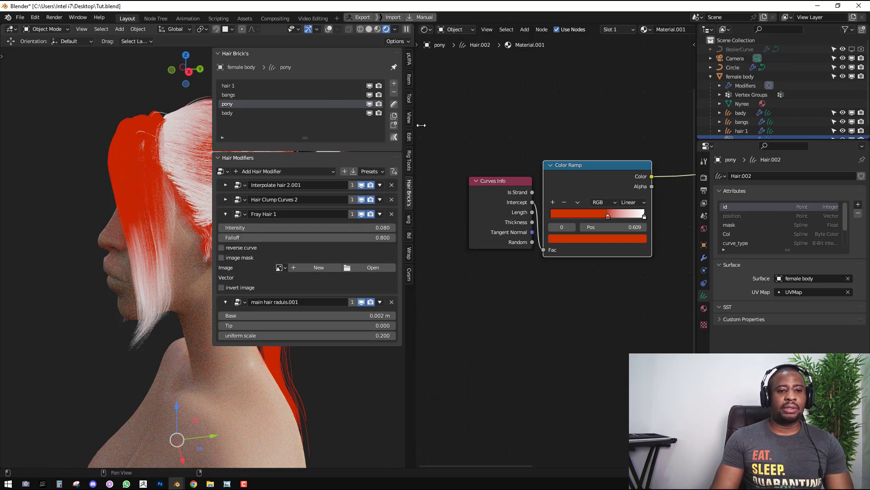
{"action": "left_click_drag", "start_coordinate": [418, 135], "coordinate": [552, 123]}
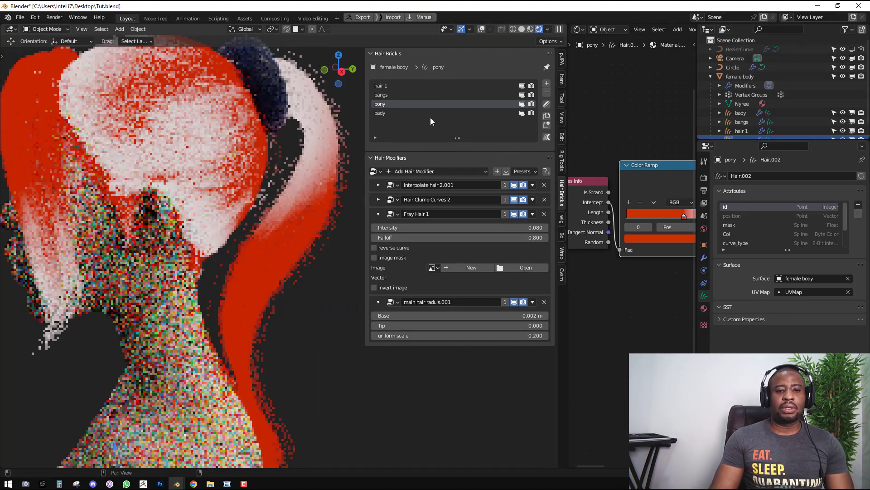
{"action": "left_click", "coordinate": [378, 213]}
{"action": "left_click", "coordinate": [415, 171]}
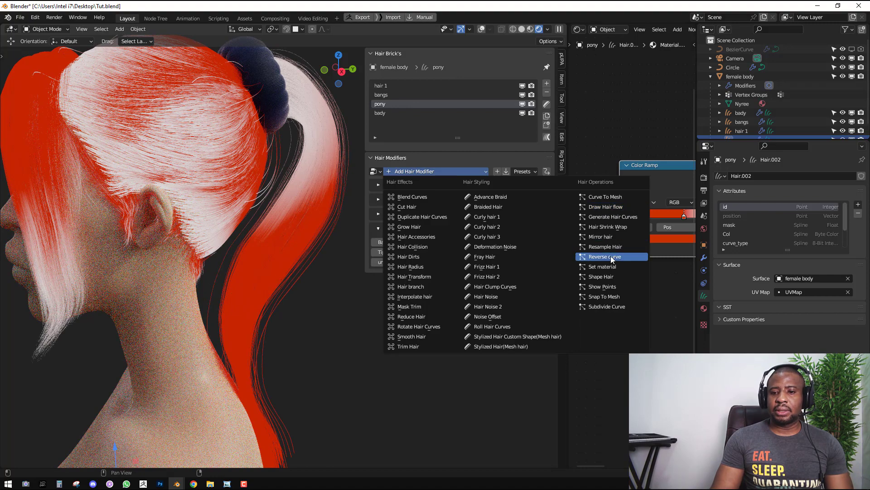
{"action": "key", "text": "Return"}
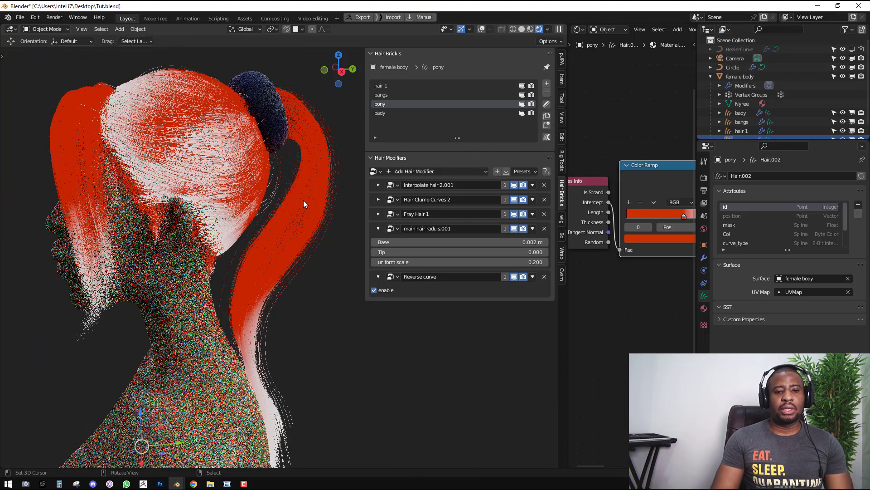
{"action": "left_click", "coordinate": [514, 276]}
{"action": "middle_click_drag", "start_coordinate": [631, 238], "coordinate": [606, 251]}
{"action": "left_click_drag", "start_coordinate": [655, 232], "coordinate": [628, 234]}
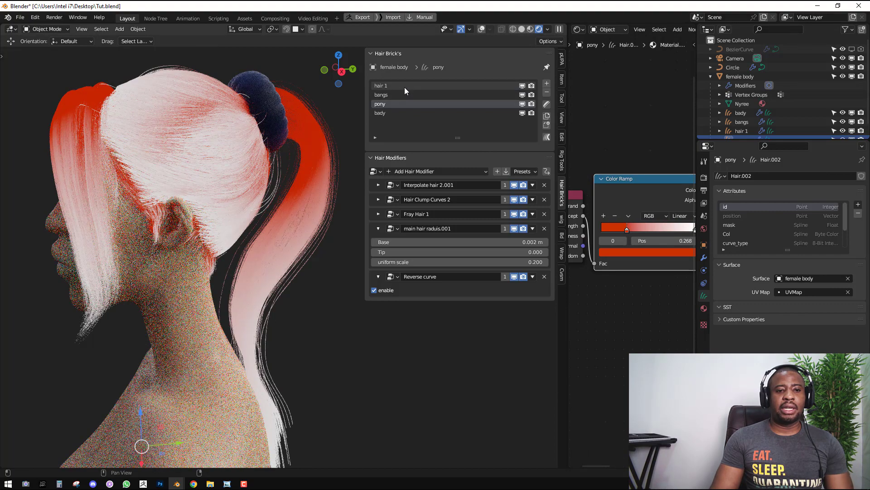
Add a Reverse curve modifier to the hair 1 system and enable it
{"action": "left_click", "coordinate": [404, 87]}
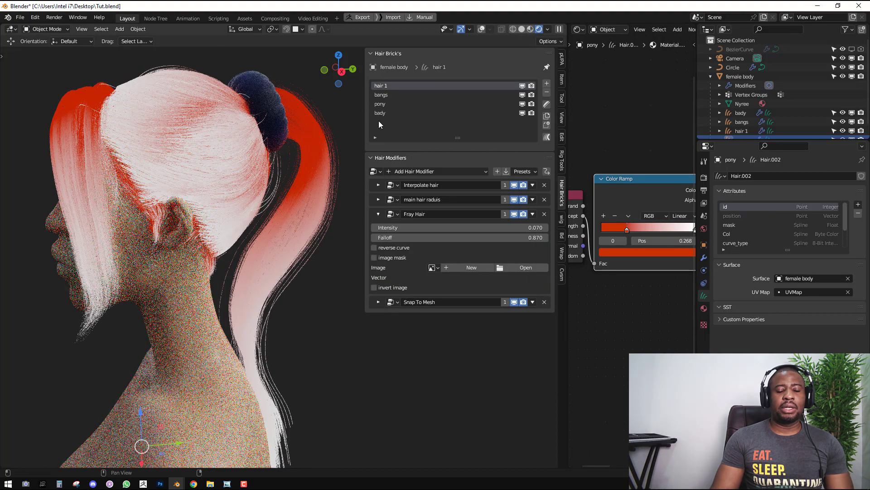
{"action": "left_click", "coordinate": [377, 213]}
{"action": "left_click", "coordinate": [410, 171]}
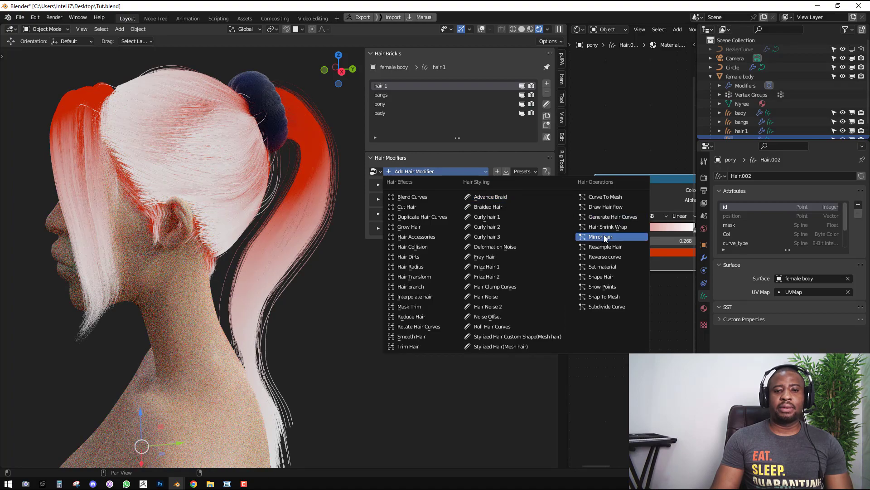
{"action": "left_click", "coordinate": [605, 257]}
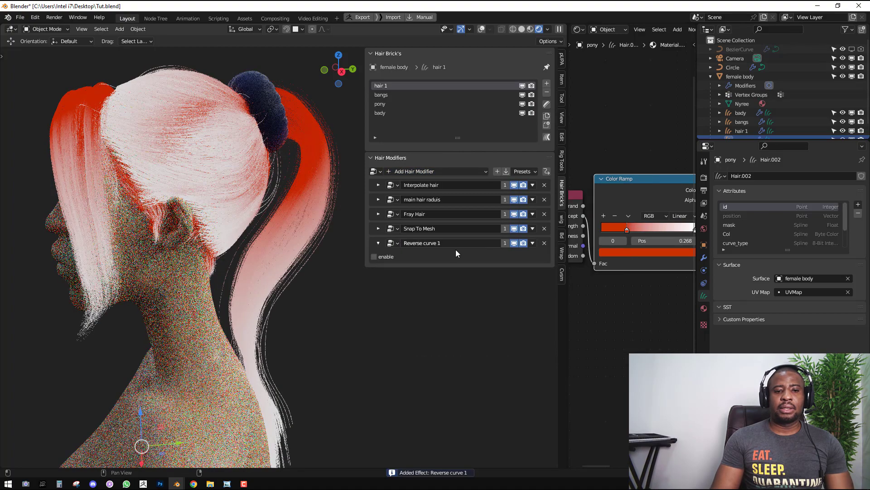
Move the Color Ramp's red stop to position 0.000 and recolor it orange with hue 0.051 and saturation 1.000
{"action": "middle_click_drag", "start_coordinate": [626, 229], "coordinate": [607, 234]}
{"action": "left_click_drag", "start_coordinate": [607, 235], "coordinate": [587, 235]}
{"action": "middle_click_drag", "start_coordinate": [628, 219], "coordinate": [625, 189]}
{"action": "scroll", "coordinate": [336, 194], "scroll_direction": "down", "scroll_amount": 2}
{"action": "left_click", "coordinate": [621, 228]}
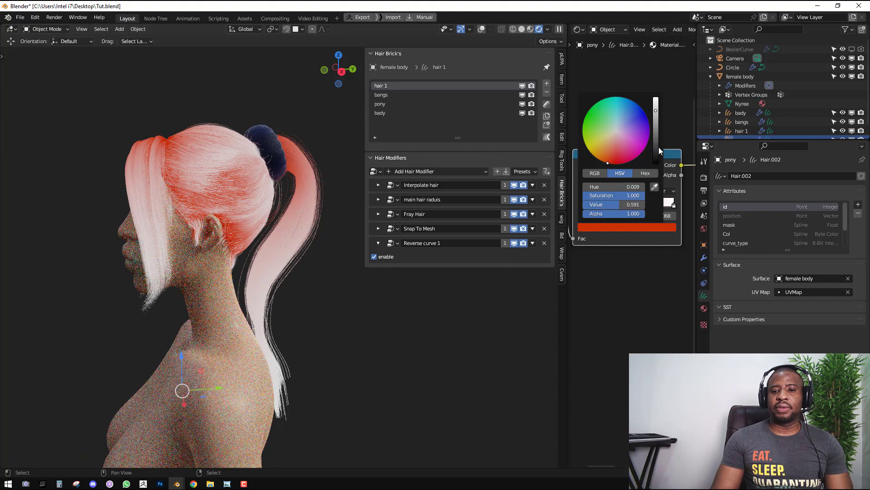
{"action": "mouse_move", "coordinate": [619, 144]}
{"action": "left_mouse_down"}
{"action": "mouse_move", "coordinate": [608, 145]}
{"action": "mouse_move", "coordinate": [607, 163]}
{"action": "mouse_move", "coordinate": [601, 147]}
{"action": "left_mouse_up"}
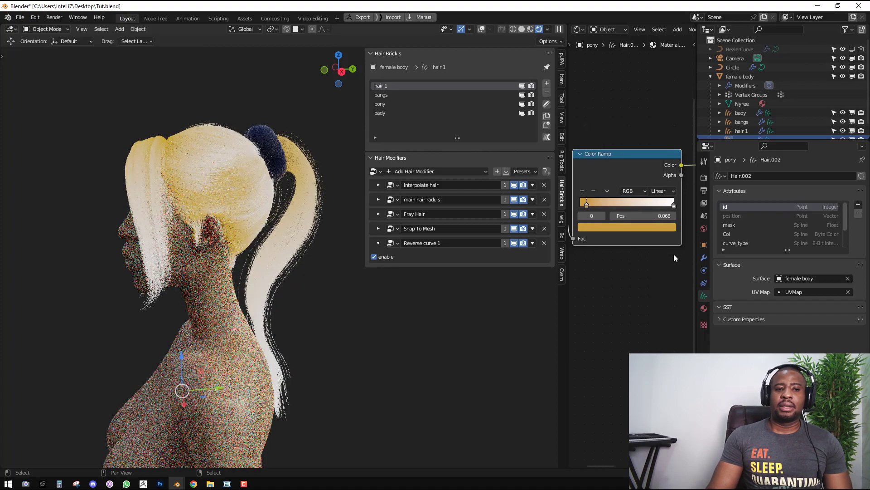
{"action": "left_click", "coordinate": [613, 225]}
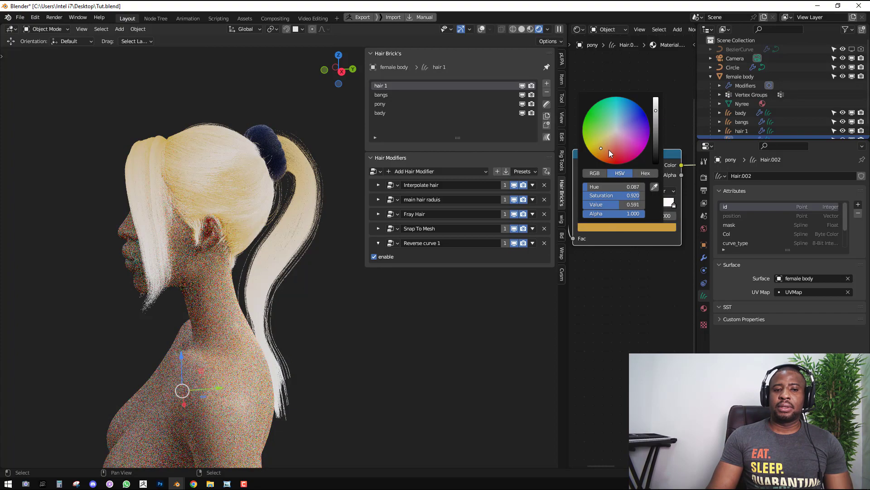
{"action": "left_click_drag", "start_coordinate": [608, 150], "coordinate": [602, 161]}
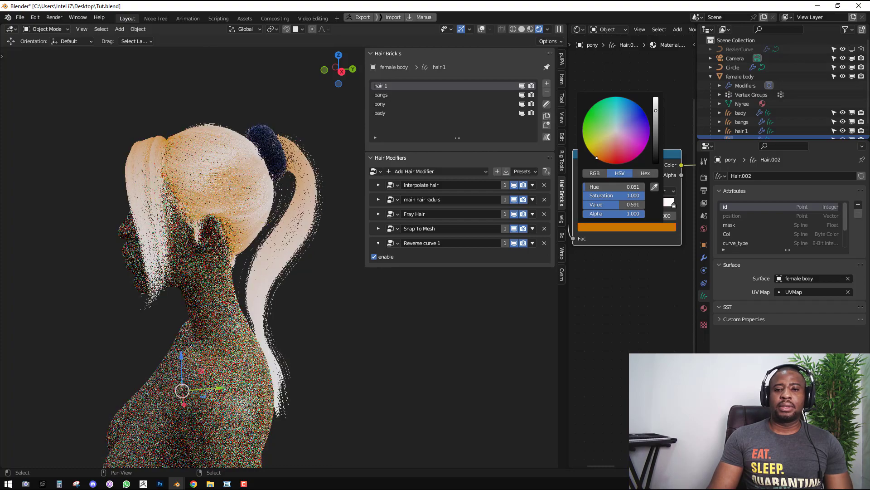
Add a middle stop to the Color Ramp, make it black and place it at position 0.055
{"action": "left_click", "coordinate": [583, 191]}
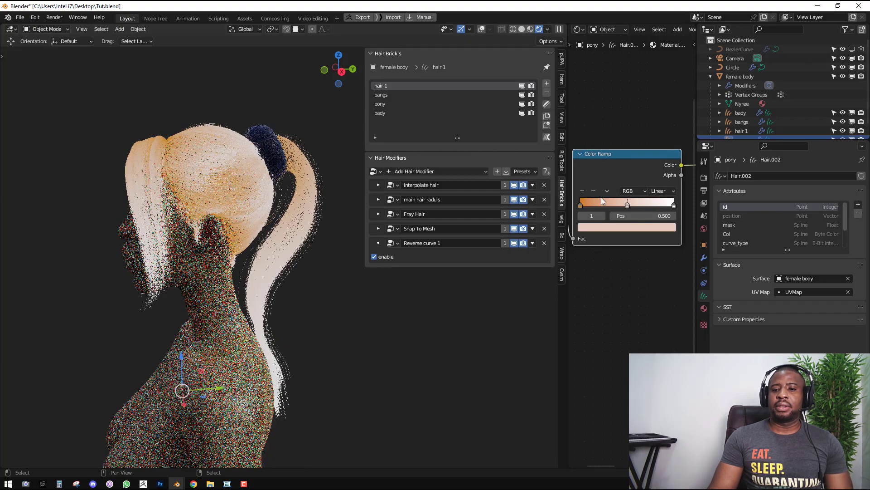
{"action": "left_click_drag", "start_coordinate": [626, 206], "coordinate": [592, 208]}
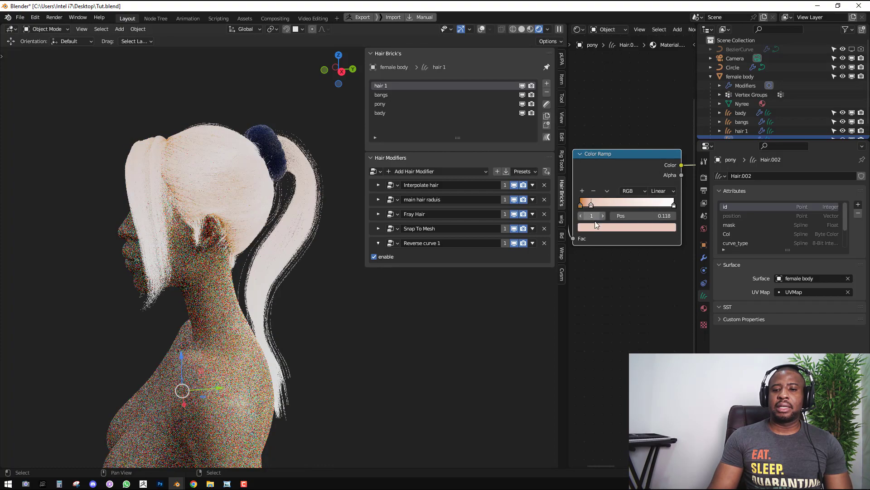
{"action": "left_click", "coordinate": [613, 227]}
{"action": "left_click_drag", "start_coordinate": [654, 145], "coordinate": [656, 164]}
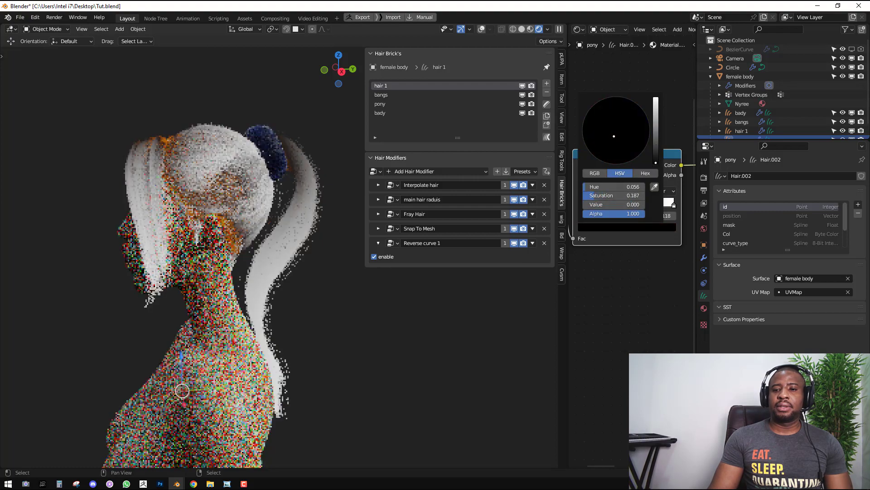
{"action": "left_click_drag", "start_coordinate": [592, 206], "coordinate": [586, 206]}
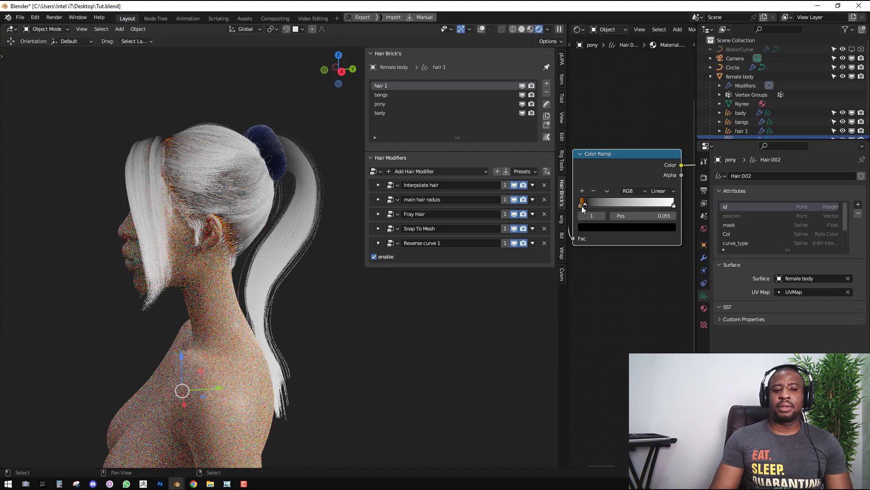
Adjust the first Color Ramp stop to a softer orange with hue 0.042 and saturation 0.960
{"action": "left_click", "coordinate": [583, 206]}
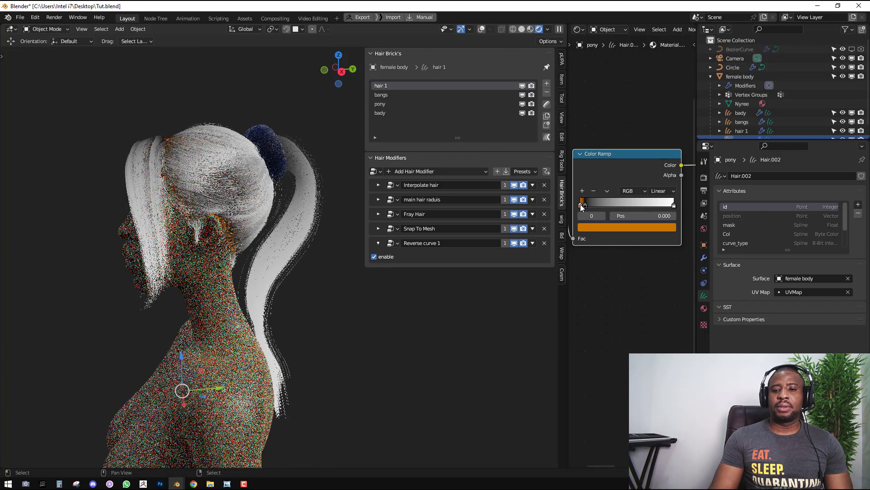
{"action": "left_click", "coordinate": [607, 227]}
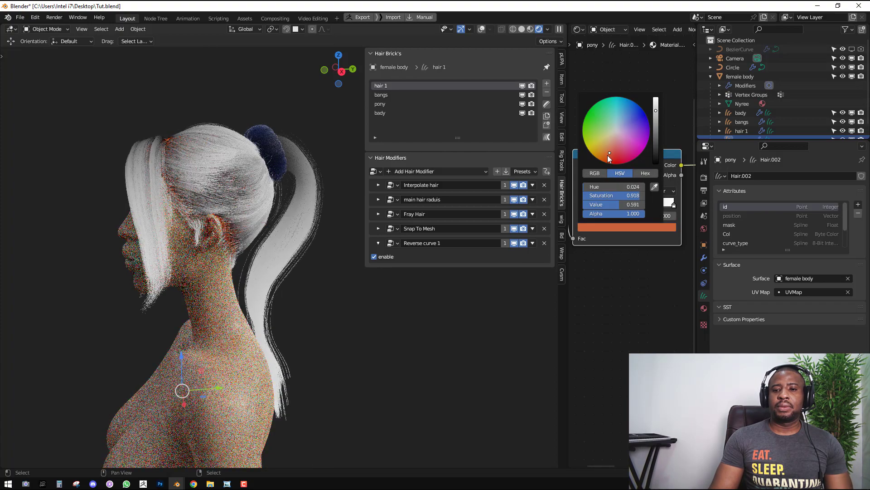
{"action": "left_click", "coordinate": [603, 155]}
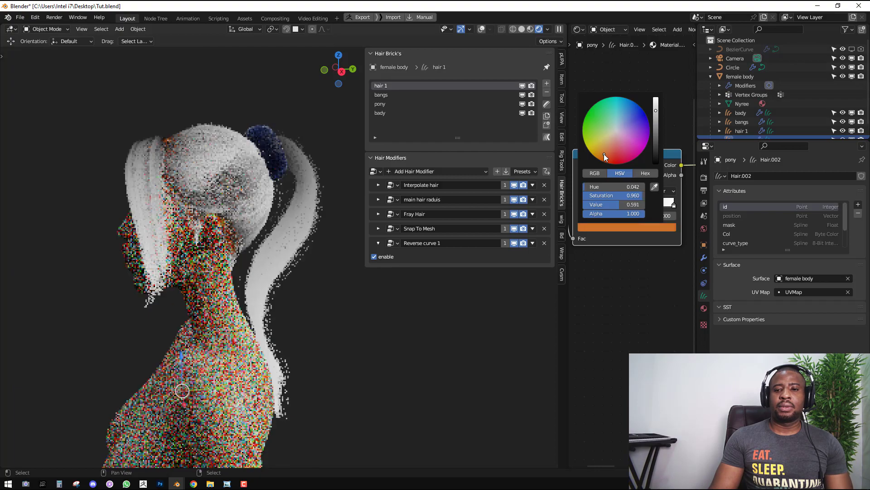
Move the black stop slightly closer to the orange stop and inspect the colored hair roots from the front
{"action": "scroll", "coordinate": [626, 208], "scroll_direction": "up", "scroll_amount": 3}
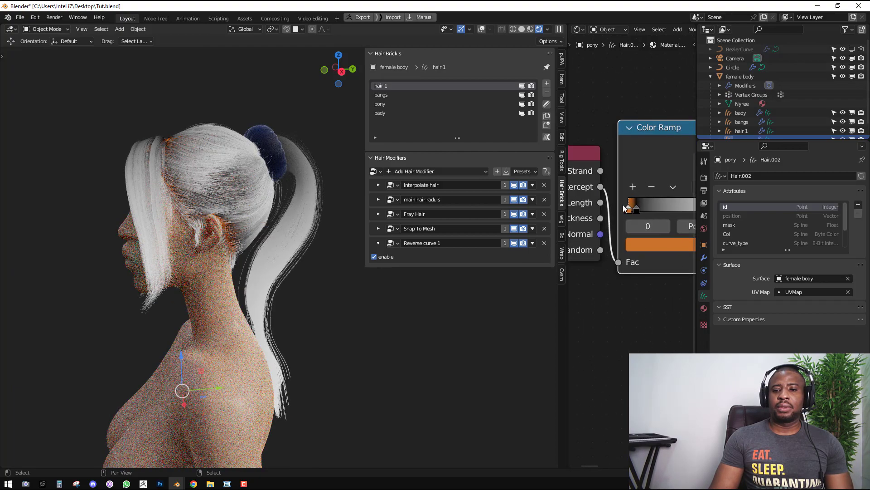
{"action": "left_click_drag", "start_coordinate": [636, 208], "coordinate": [634, 207]}
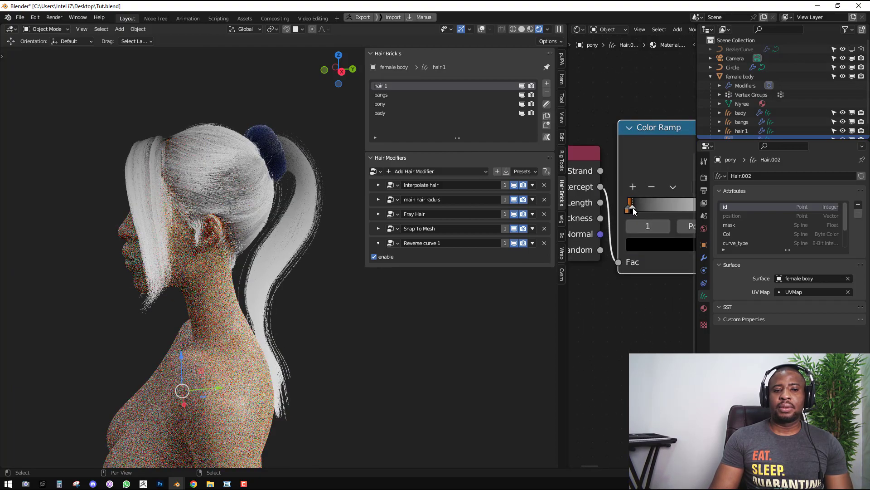
{"action": "middle_click_drag", "start_coordinate": [186, 190], "coordinate": [233, 185]}
{"action": "scroll", "coordinate": [233, 185], "scroll_direction": "up", "scroll_amount": 2}
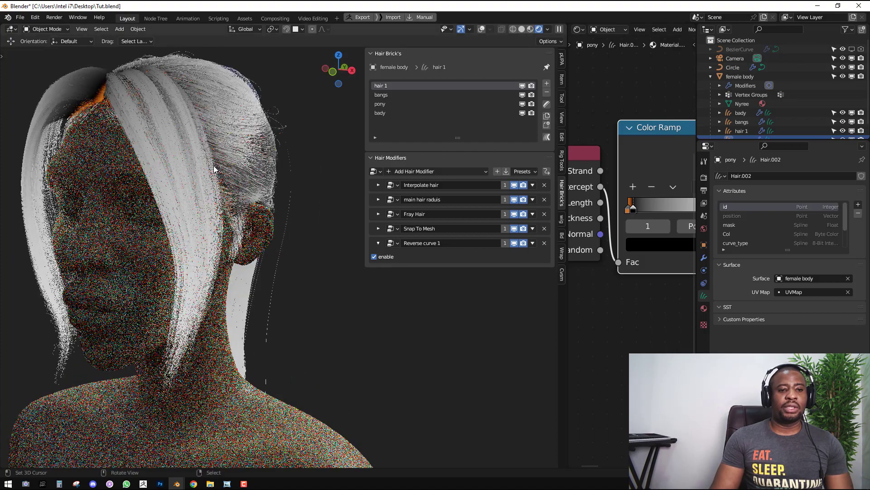
{"action": "middle_click_drag", "start_coordinate": [177, 187], "coordinate": [214, 185]}
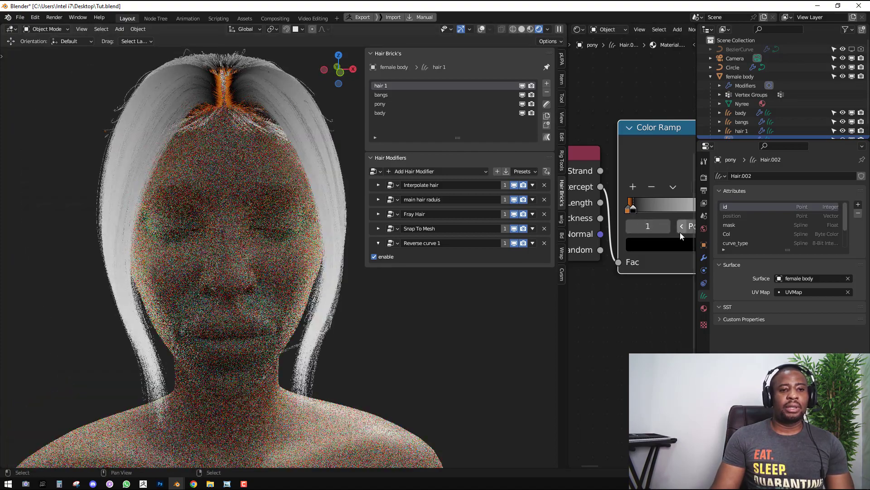
{"action": "middle_click_drag", "start_coordinate": [692, 235], "coordinate": [635, 225]}
{"action": "scroll", "coordinate": [635, 225], "scroll_direction": "down", "scroll_amount": 1}
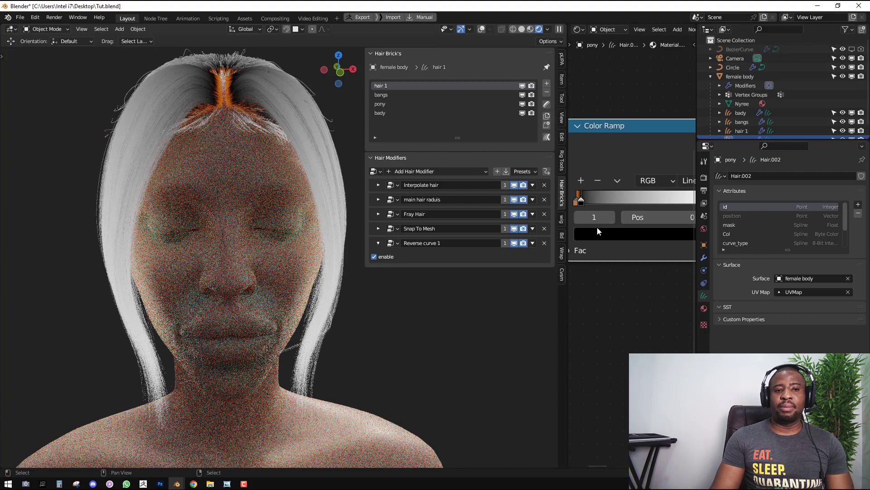
Sample a skin tone for the first Color Ramp stop and adjust it to hue 0.085, saturation 0.770 and value 0.185
{"action": "left_click", "coordinate": [576, 203]}
{"action": "left_click", "coordinate": [635, 234]}
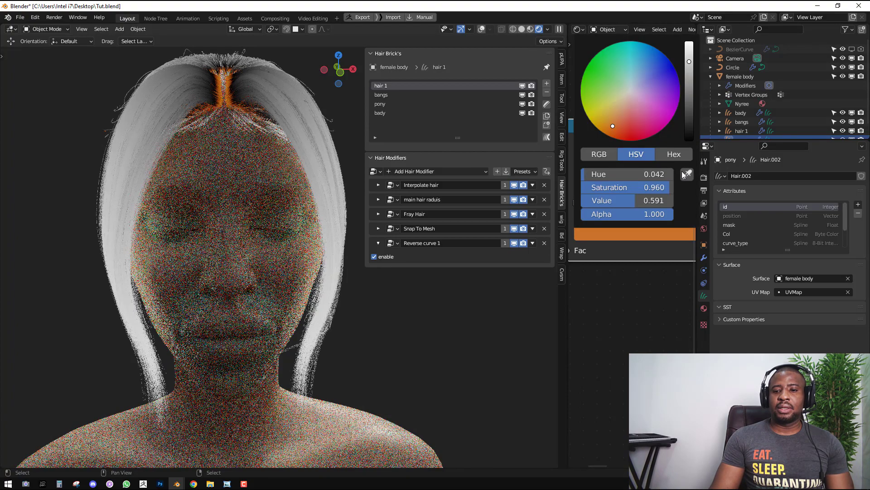
{"action": "left_click", "coordinate": [687, 175]}
{"action": "left_click", "coordinate": [165, 257]}
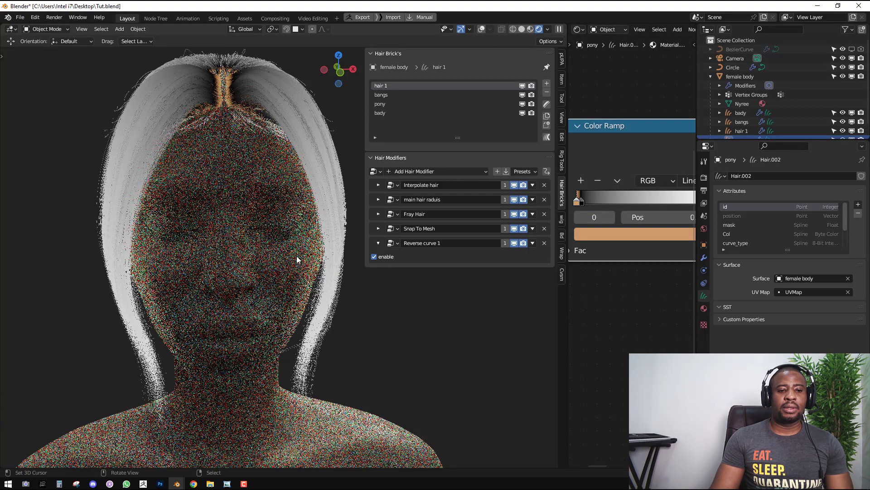
{"action": "left_click", "coordinate": [622, 233]}
{"action": "left_click", "coordinate": [689, 94]}
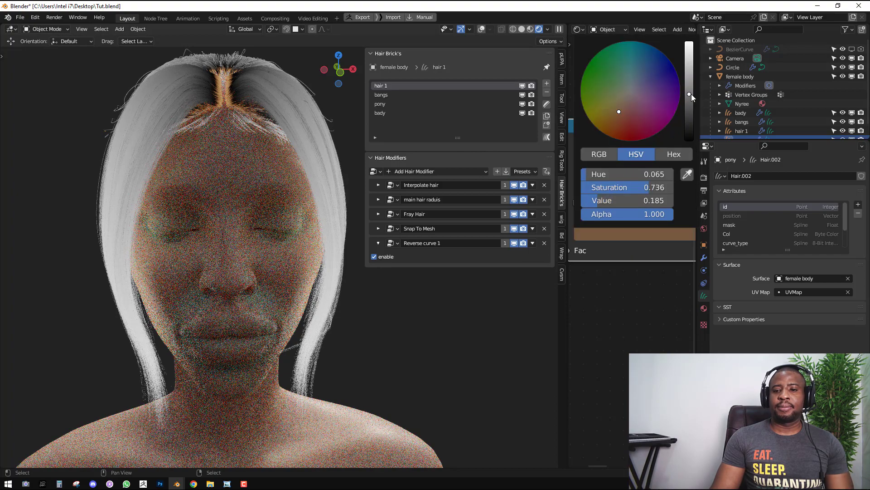
{"action": "left_click_drag", "start_coordinate": [610, 112], "coordinate": [617, 106]}
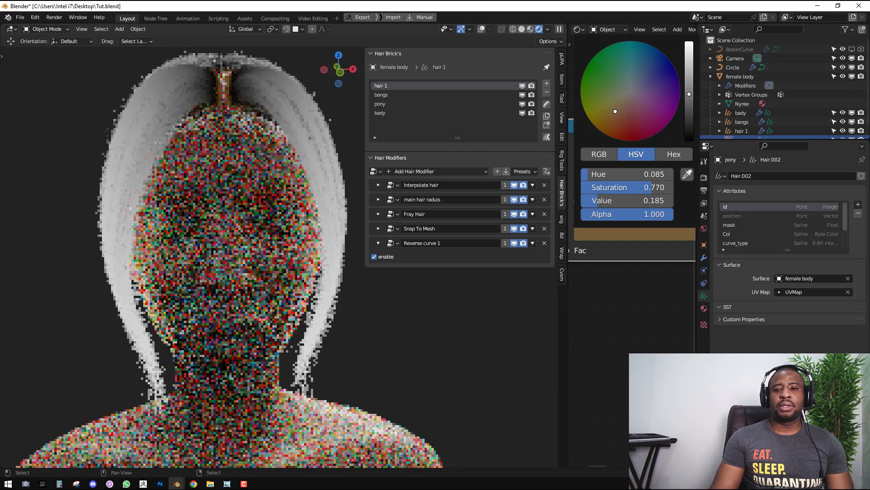
{"action": "middle_click_drag", "start_coordinate": [617, 208], "coordinate": [632, 197]}
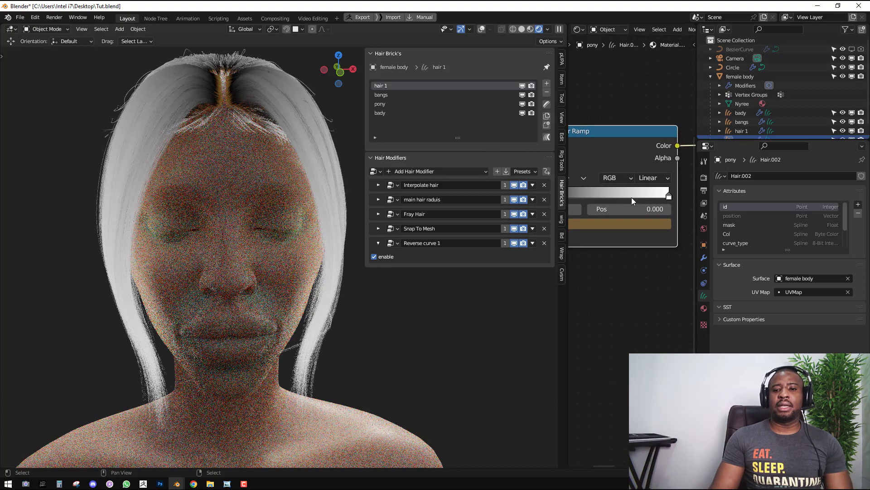
{"action": "middle_click_drag", "start_coordinate": [273, 194], "coordinate": [141, 196]}
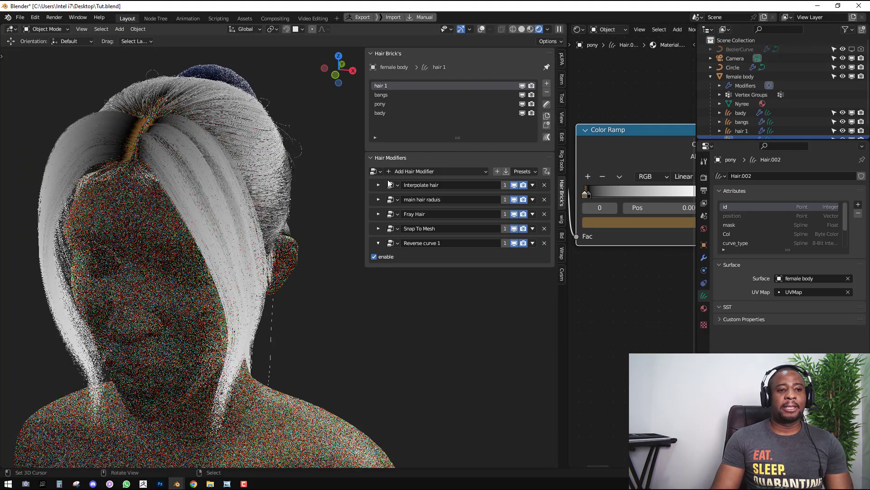
Move the Color Ramp's black stop to position 0.014, widen the node editor and hide the 3D viewport's sidebar
{"action": "left_click_drag", "start_coordinate": [589, 195], "coordinate": [587, 195]}
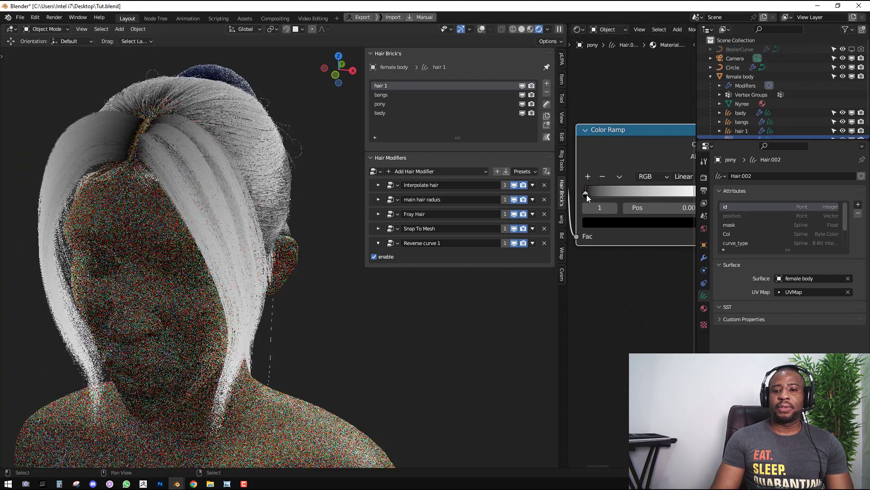
{"action": "scroll", "coordinate": [626, 201], "scroll_direction": "down", "scroll_amount": 1}
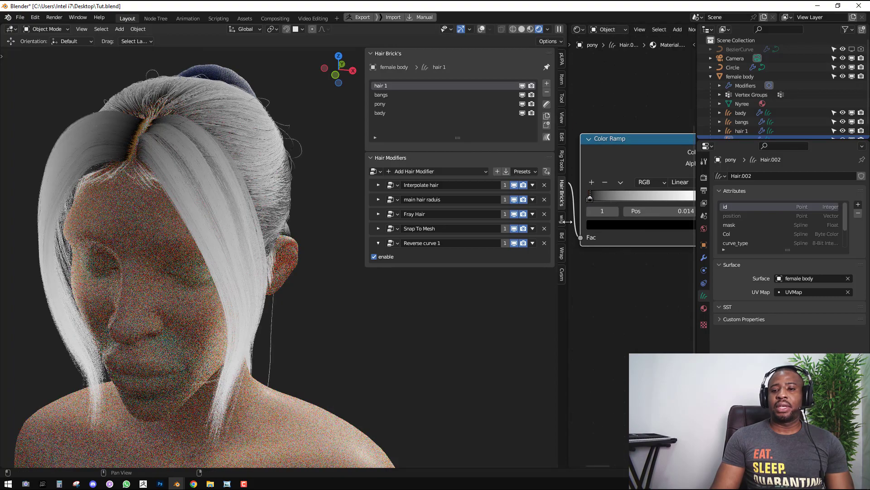
{"action": "left_click_drag", "start_coordinate": [567, 209], "coordinate": [414, 209]}
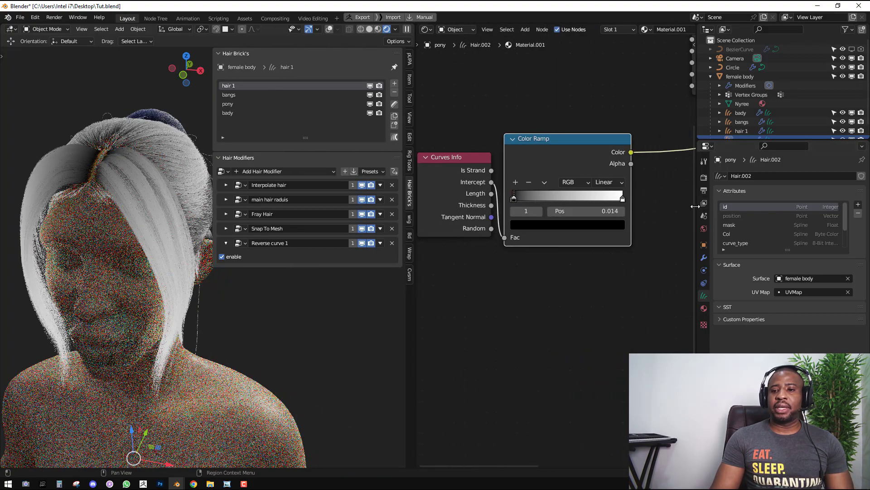
{"action": "left_click_drag", "start_coordinate": [697, 211], "coordinate": [776, 212]}
{"action": "key", "text": "n"}
{"action": "middle_click_drag", "start_coordinate": [616, 175], "coordinate": [540, 219]}
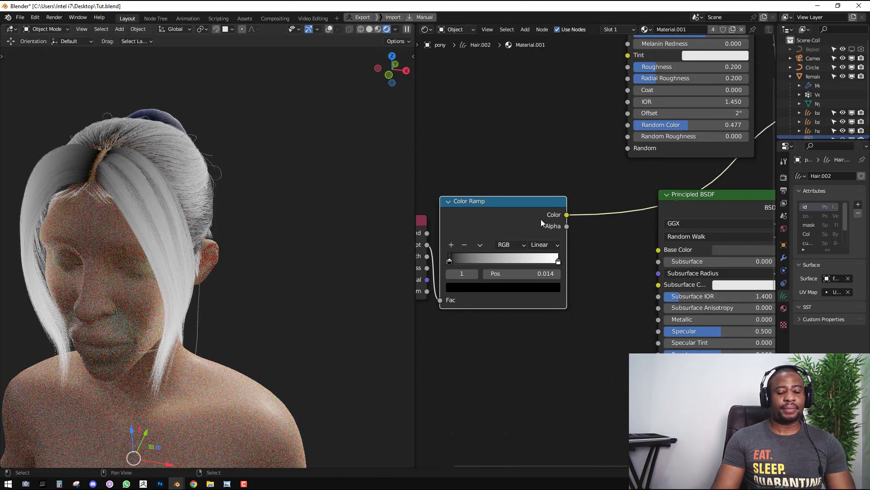
Darken the Color Ramp's last stop to a gray with value 0.053 and inspect the hair from the side
{"action": "left_click", "coordinate": [555, 261]}
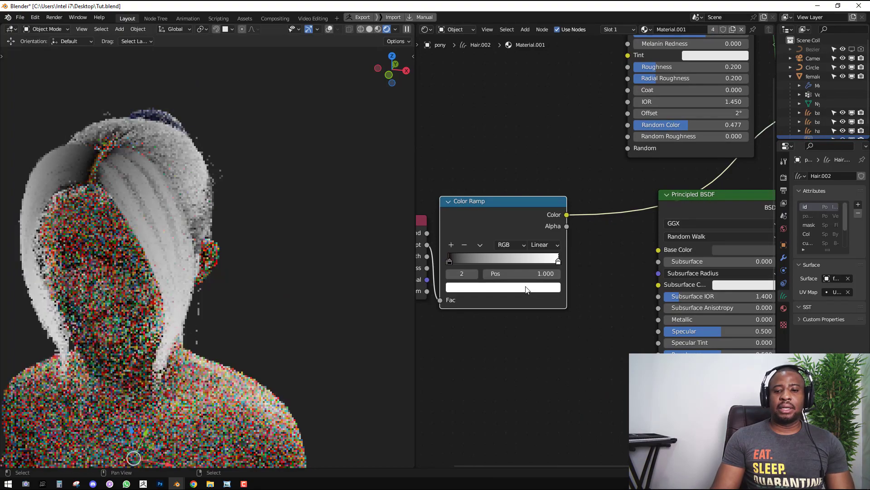
{"action": "left_click", "coordinate": [503, 287]}
{"action": "left_click", "coordinate": [537, 212]}
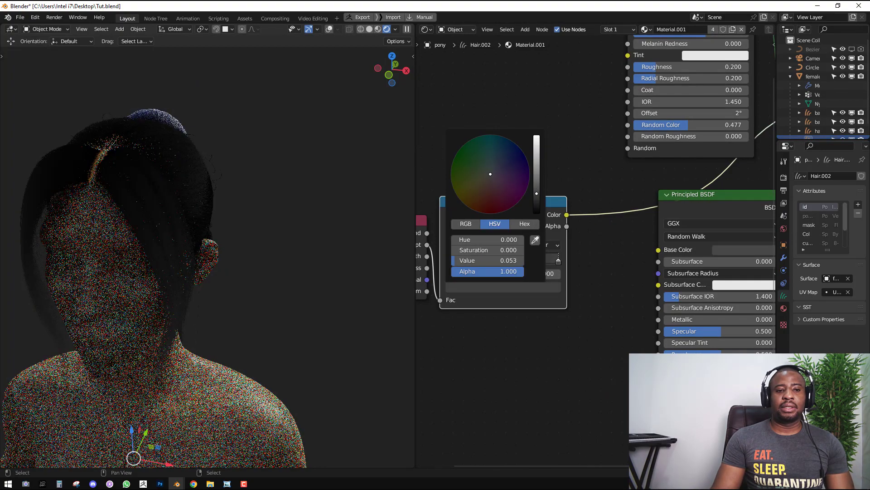
{"action": "middle_click_drag", "start_coordinate": [150, 191], "coordinate": [127, 181]}
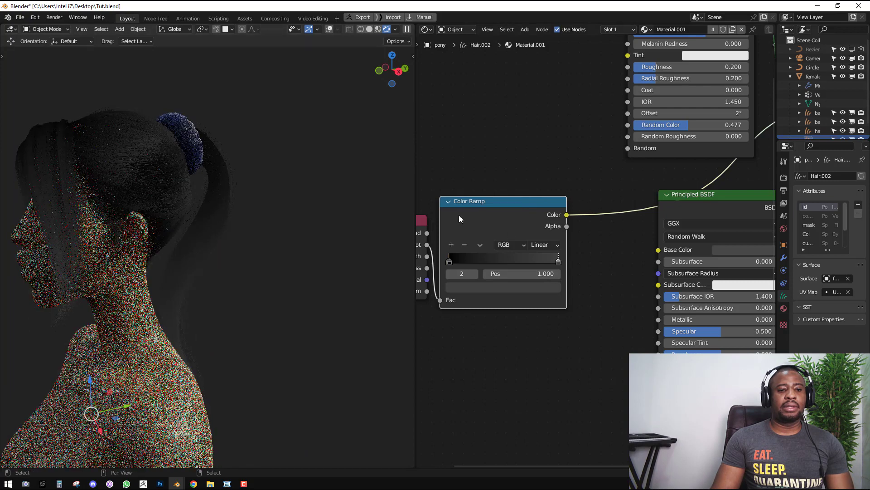
Spread out the Curves Info and Color Ramp nodes to make room ahead of the shaders
{"action": "middle_click_drag", "start_coordinate": [544, 247], "coordinate": [653, 152]}
{"action": "scroll", "coordinate": [589, 182], "scroll_direction": "down", "scroll_amount": 3}
{"action": "middle_click_drag", "start_coordinate": [554, 159], "coordinate": [616, 172]}
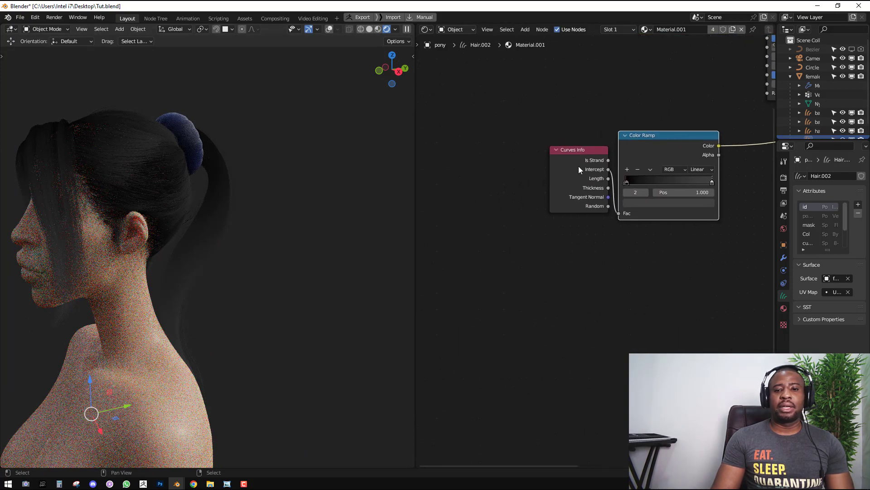
{"action": "left_click_drag", "start_coordinate": [578, 166], "coordinate": [552, 161]}
{"action": "left_click_drag", "start_coordinate": [656, 150], "coordinate": [650, 147]}
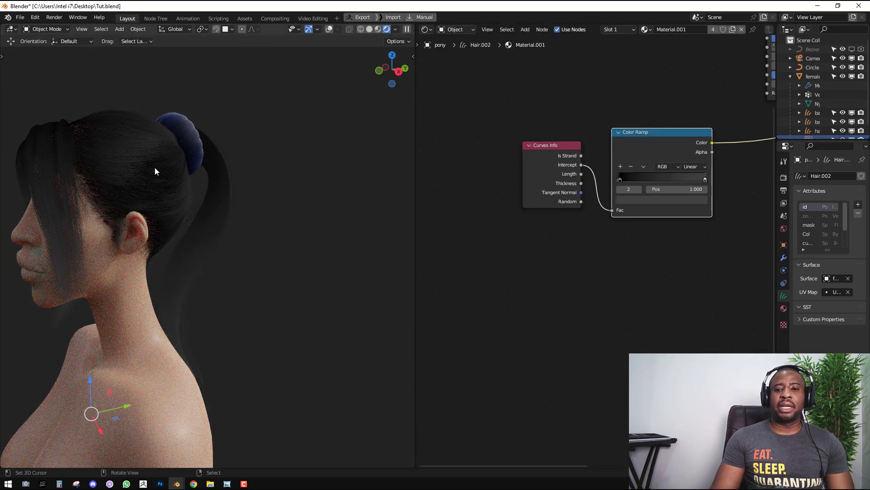
{"action": "left_click_drag", "start_coordinate": [557, 164], "coordinate": [488, 151]}
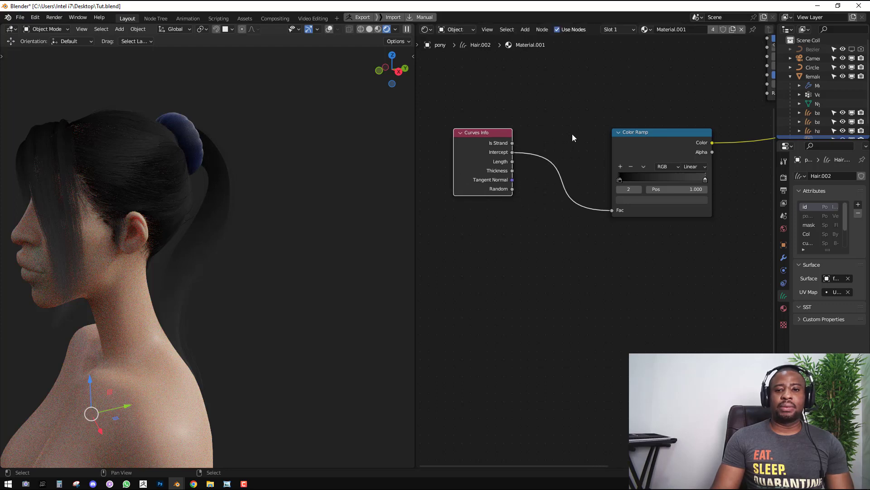
{"action": "left_click_drag", "start_coordinate": [617, 132], "coordinate": [592, 129]}
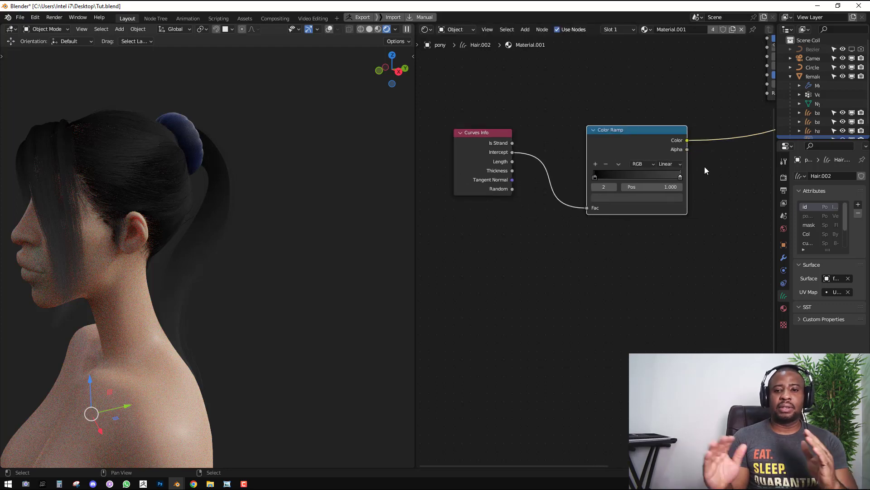
{"action": "key", "text": "g"}
{"action": "left_click", "coordinate": [668, 161]}
Duplicate the Color Ramp below the original, reset the copy and feed its factor from the Random output of Curves Info
{"action": "key", "text": "shift+d"}
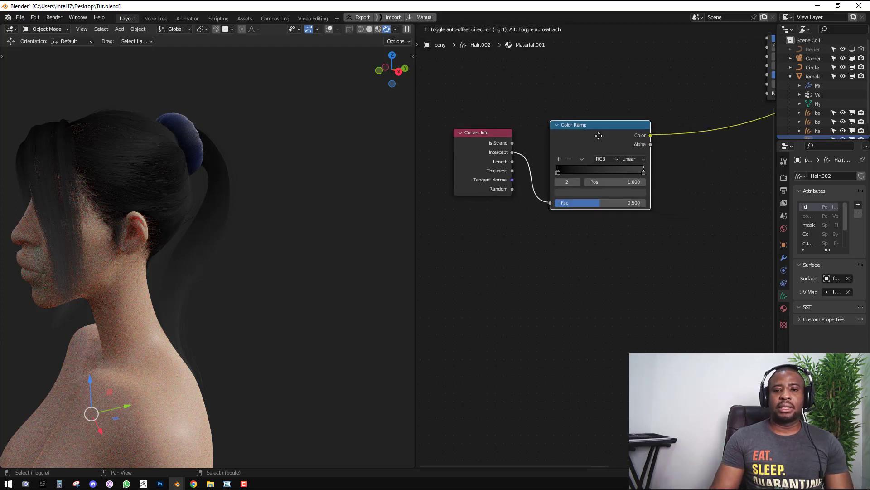
{"action": "left_click", "coordinate": [608, 239]}
{"action": "key", "text": "q"}
{"action": "left_click", "coordinate": [608, 240]}
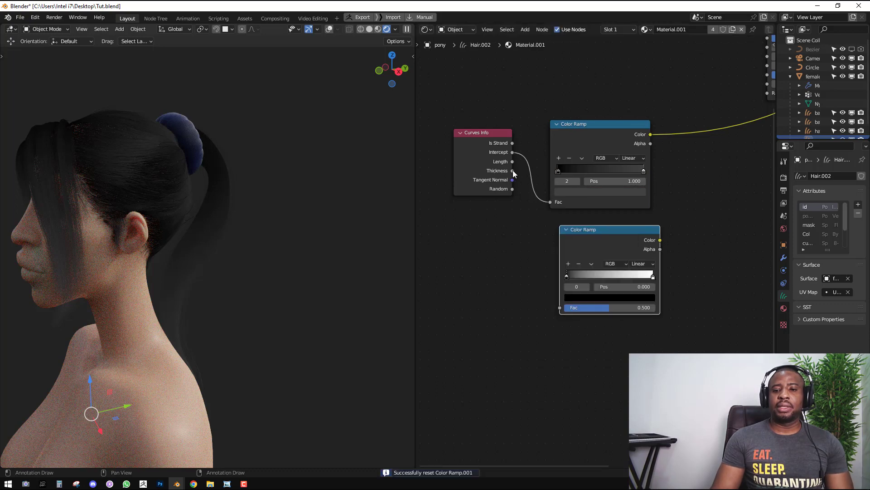
{"action": "left_click_drag", "start_coordinate": [512, 189], "coordinate": [562, 307]}
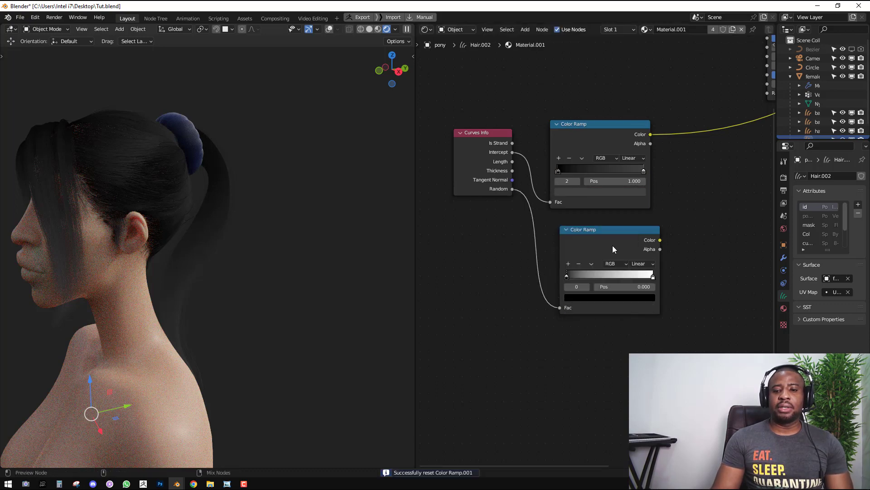
Preview the second Color Ramp on the hair and raise its contrast, moving the black stop inward and the white stop to 0.618
{"action": "left_click", "coordinate": [613, 245], "text": "ctrl+shift"}
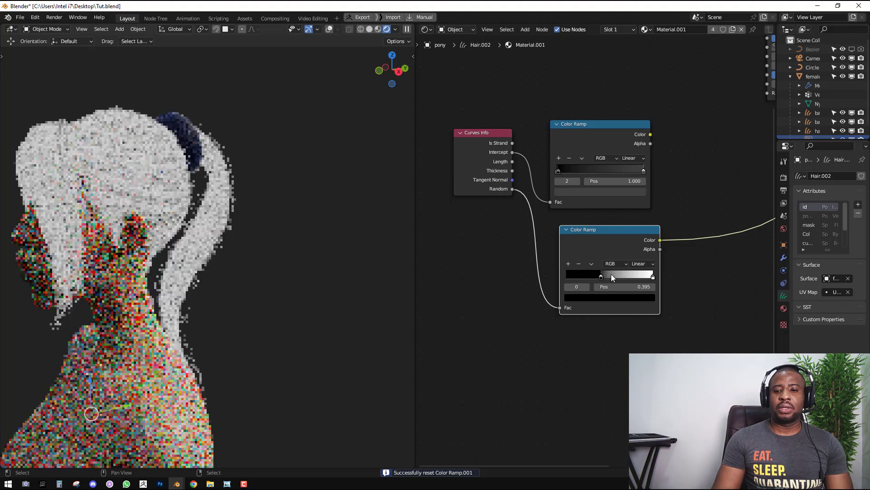
{"action": "left_click_drag", "start_coordinate": [611, 274], "coordinate": [614, 274]}
{"action": "middle_click_drag", "start_coordinate": [576, 228], "coordinate": [602, 272]}
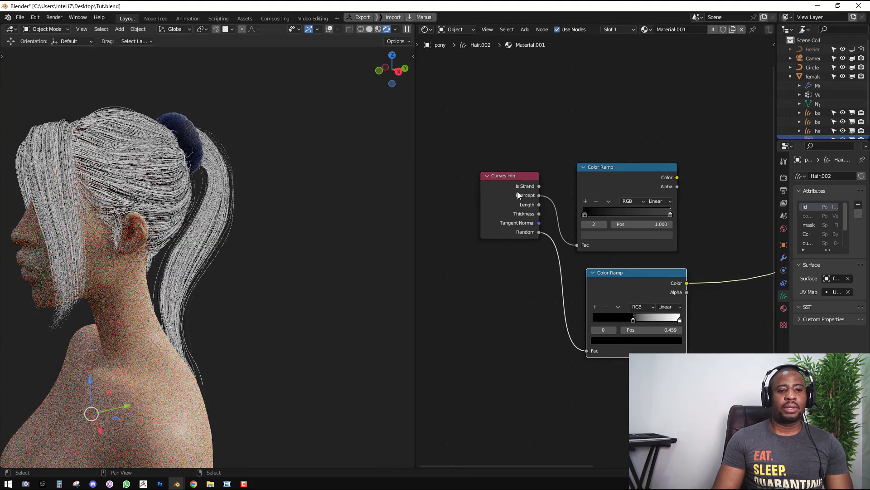
{"action": "left_click_drag", "start_coordinate": [518, 195], "coordinate": [489, 191]}
{"action": "left_click_drag", "start_coordinate": [633, 177], "coordinate": [612, 169]}
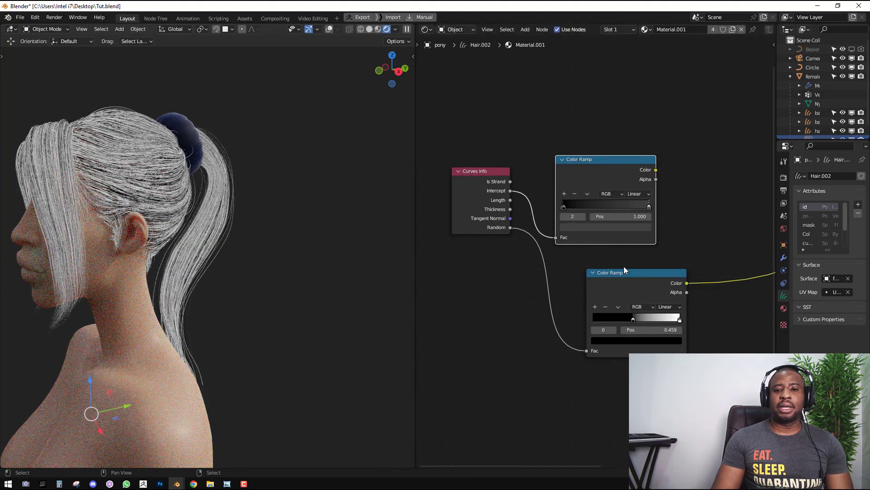
{"action": "left_click", "coordinate": [624, 268]}
{"action": "left_click", "coordinate": [647, 319], "text": "ctrl"}
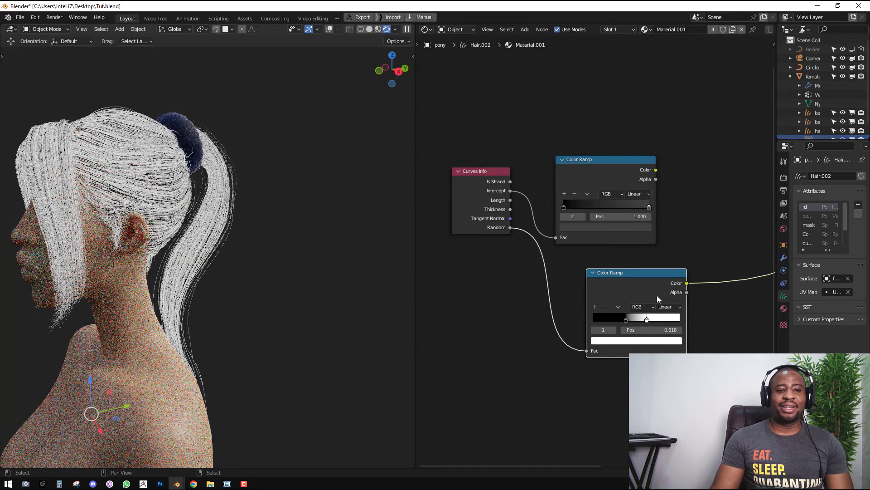
Add a Mix Color node after the ramps, with the gradient ramp in A and the random ramp in B
{"action": "left_click_drag", "start_coordinate": [656, 295], "coordinate": [615, 290]}
{"action": "key", "text": "shift+a"}
{"action": "mouse_move", "coordinate": [693, 279]}
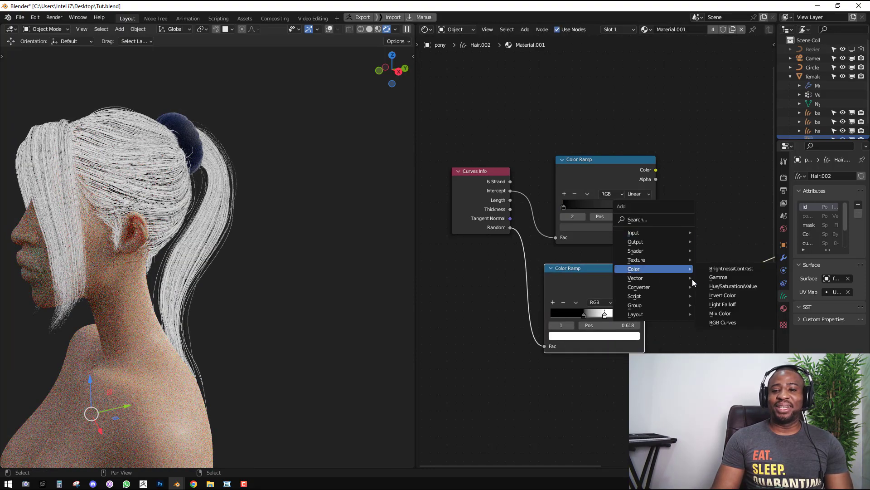
{"action": "left_click", "coordinate": [721, 314]}
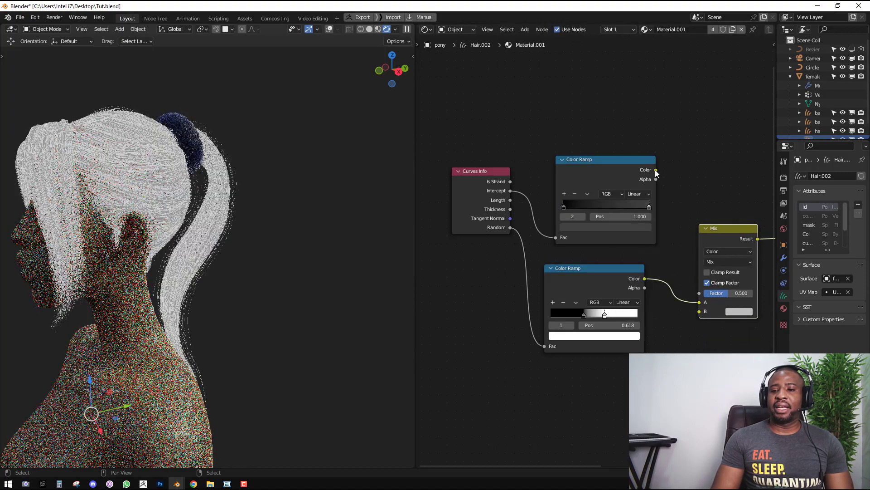
{"action": "left_click_drag", "start_coordinate": [656, 169], "coordinate": [698, 301]}
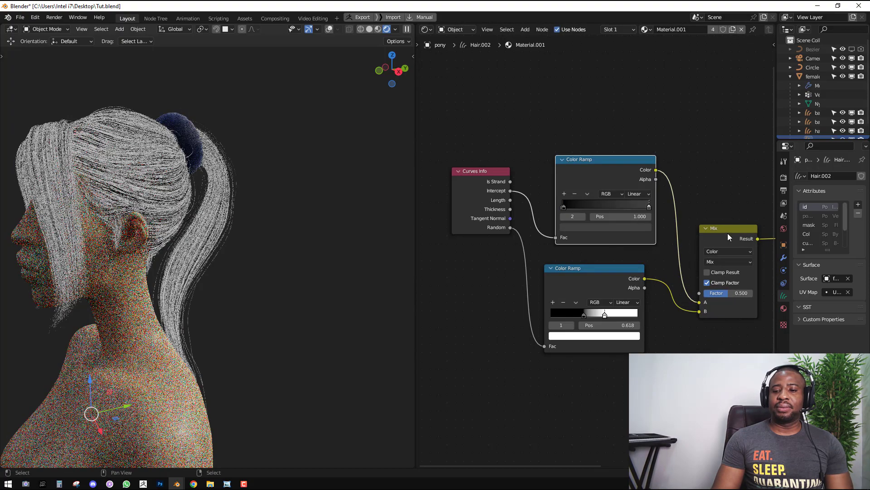
Set the Mix node's blend mode to Multiply with a factor of 1.000
{"action": "scroll", "coordinate": [743, 263], "scroll_direction": "up", "scroll_amount": 1}
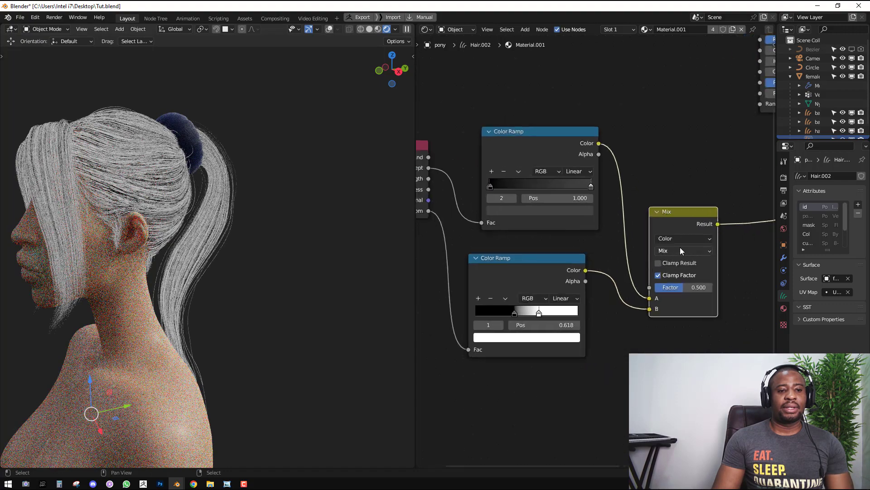
{"action": "left_click", "coordinate": [680, 251]}
{"action": "left_click", "coordinate": [678, 212]}
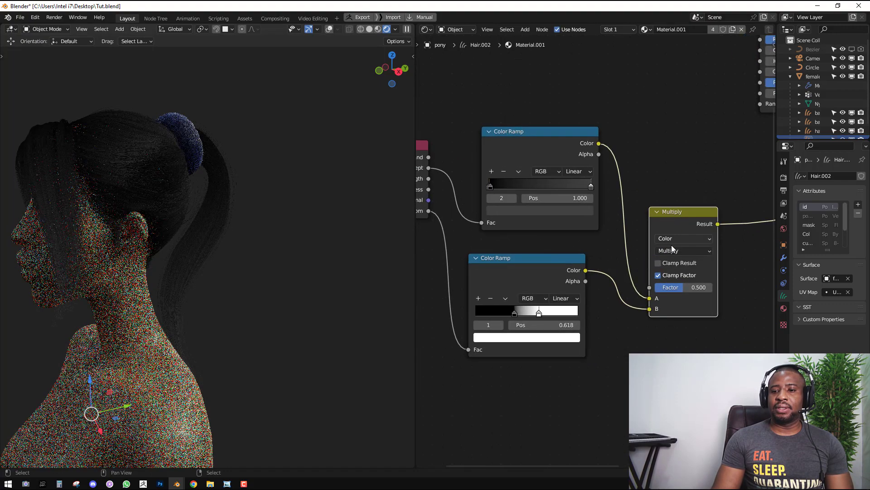
{"action": "left_click_drag", "start_coordinate": [684, 287], "coordinate": [714, 287]}
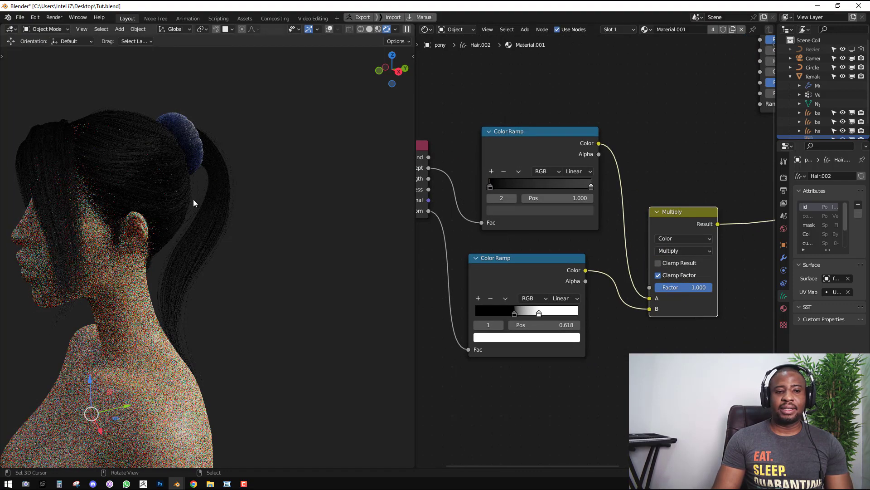
Examine the hair roots close up from the front, comparing the gradient ramp alone with the Multiply result
{"action": "key", "text": "KP_1"}
{"action": "scroll", "coordinate": [201, 162], "scroll_direction": "up", "scroll_amount": 3}
{"action": "middle_click_drag", "start_coordinate": [201, 162], "coordinate": [322, 279], "text": "shift"}
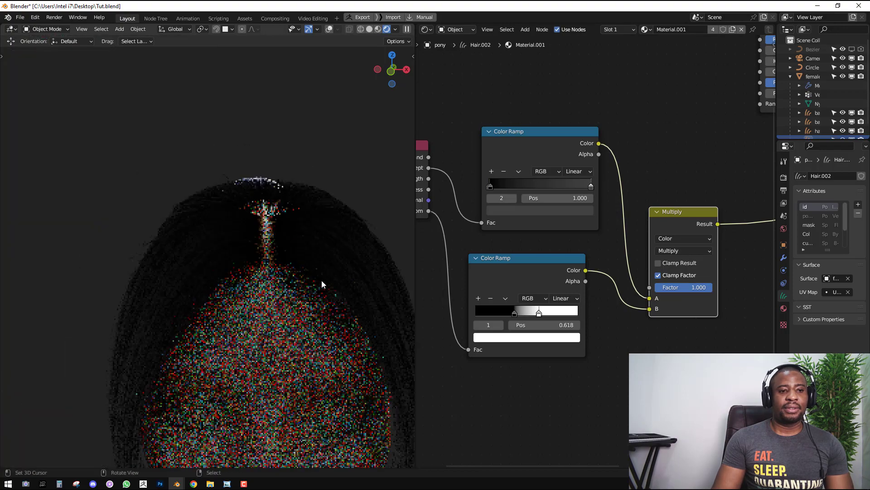
{"action": "scroll", "coordinate": [322, 264], "scroll_direction": "up", "scroll_amount": 5}
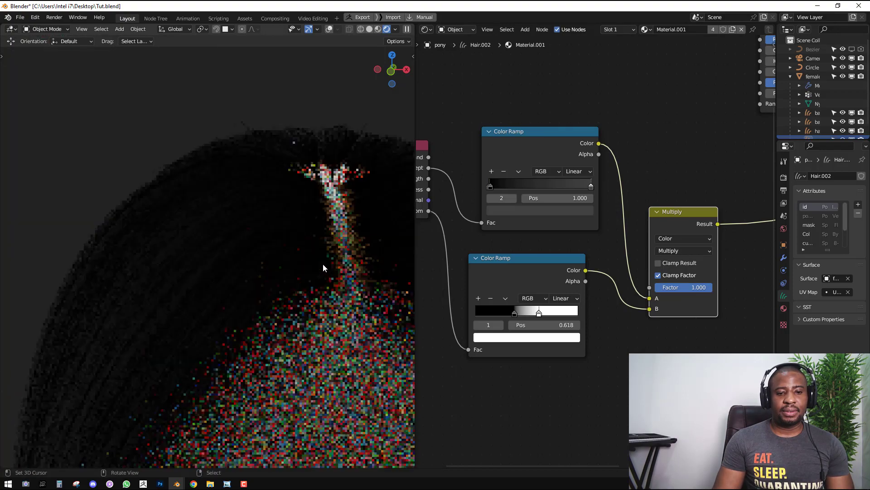
{"action": "middle_click_drag", "start_coordinate": [322, 262], "coordinate": [242, 255], "text": "shift"}
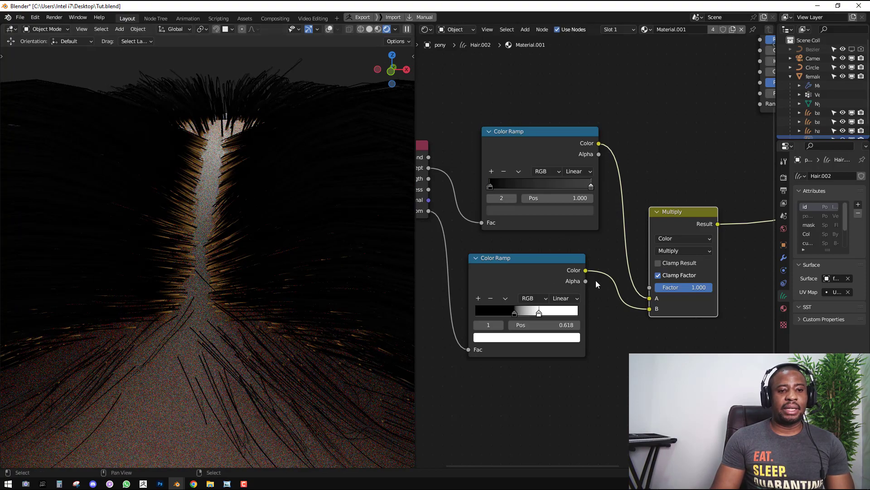
{"action": "left_click", "coordinate": [586, 145], "text": "ctrl+shift"}
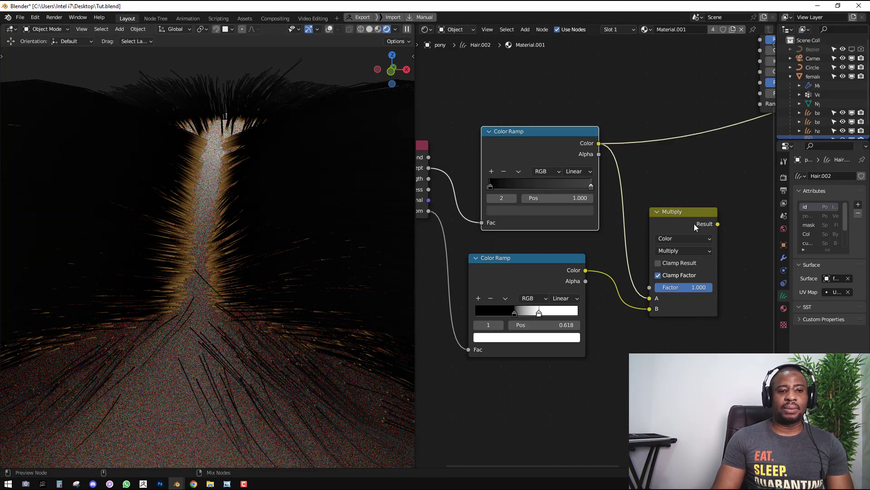
{"action": "left_click", "coordinate": [696, 227], "text": "ctrl+shift"}
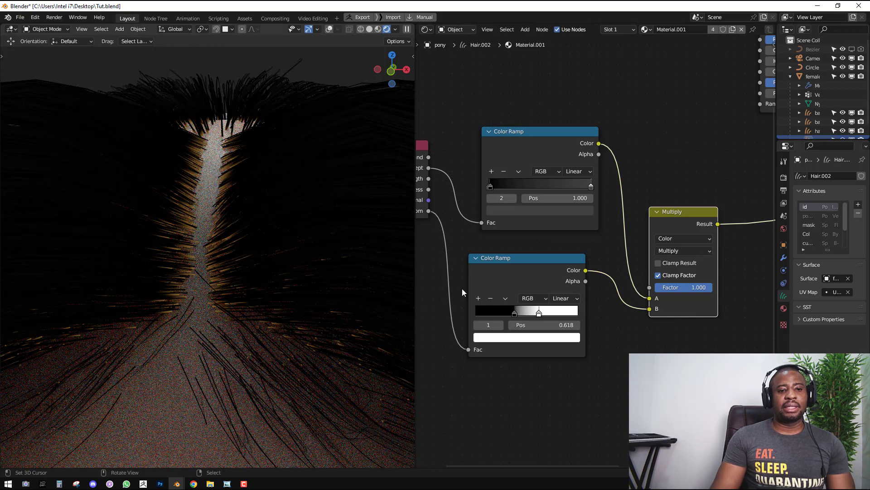
Reroute the random Color Ramp into the Multiply node's Factor and also connect the gradient ramp's Color to input B
{"action": "scroll", "coordinate": [559, 287], "scroll_direction": "down", "scroll_amount": 2}
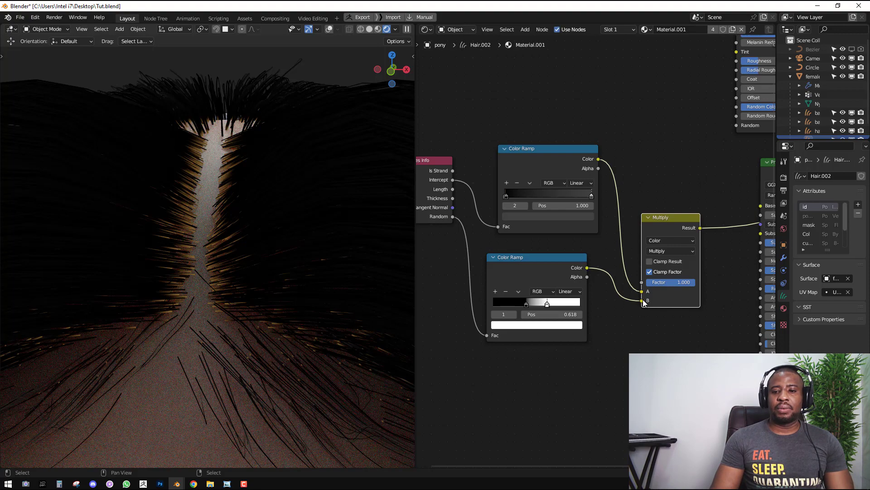
{"action": "left_click_drag", "start_coordinate": [646, 300], "coordinate": [646, 281]}
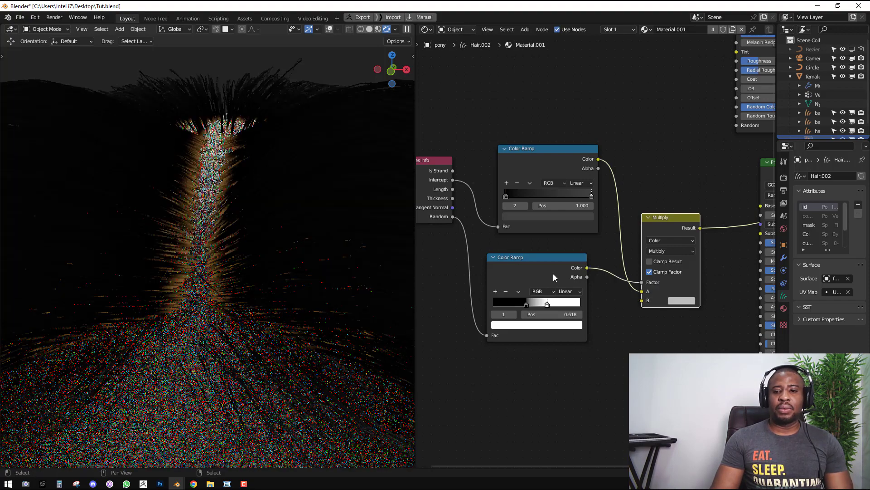
{"action": "left_click_drag", "start_coordinate": [533, 264], "coordinate": [493, 258]}
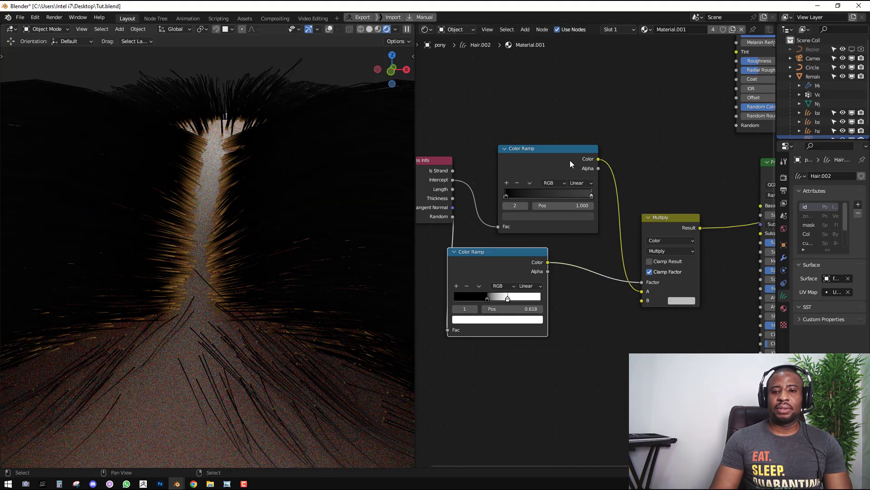
{"action": "left_click", "coordinate": [569, 160]}
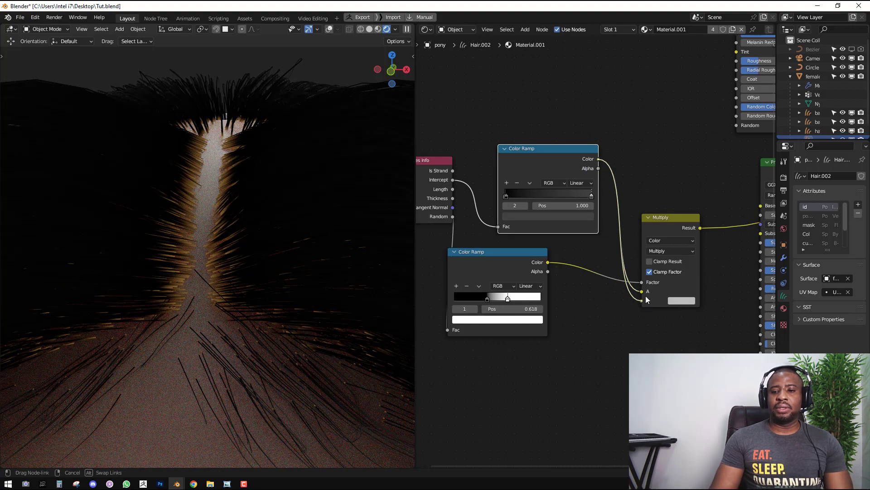
Insert a Hue/Saturation/Value node between the gradient Color Ramp and the Multiply node's B input
{"action": "key", "text": "shift+a"}
{"action": "mouse_move", "coordinate": [640, 292]}
{"action": "left_click", "coordinate": [714, 311]}
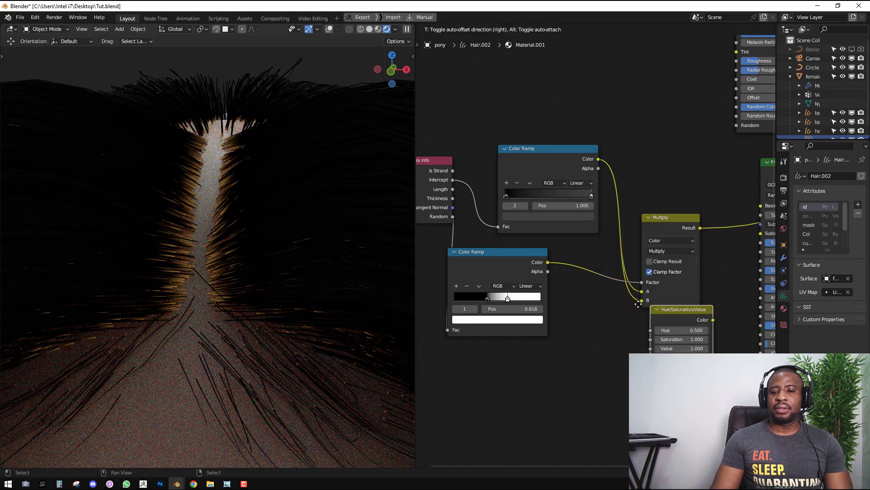
{"action": "left_click", "coordinate": [652, 307]}
{"action": "left_click_drag", "start_coordinate": [653, 307], "coordinate": [641, 282]}
Try an extreme Value of 70 on the Hue/Saturation/Value node
{"action": "left_click", "coordinate": [662, 333]}
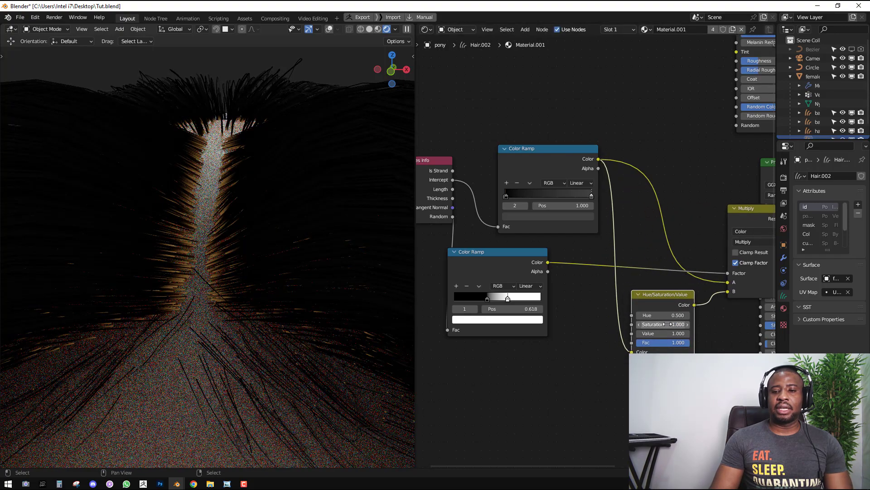
{"action": "type", "text": "2"}
{"action": "key", "text": "Return"}
{"action": "mouse_move", "coordinate": [663, 333]}
{"action": "left_mouse_down"}
{"action": "mouse_move", "coordinate": [639, 334]}
{"action": "mouse_move", "coordinate": [670, 334]}
{"action": "left_mouse_up"}
{"action": "left_click", "coordinate": [670, 334]}
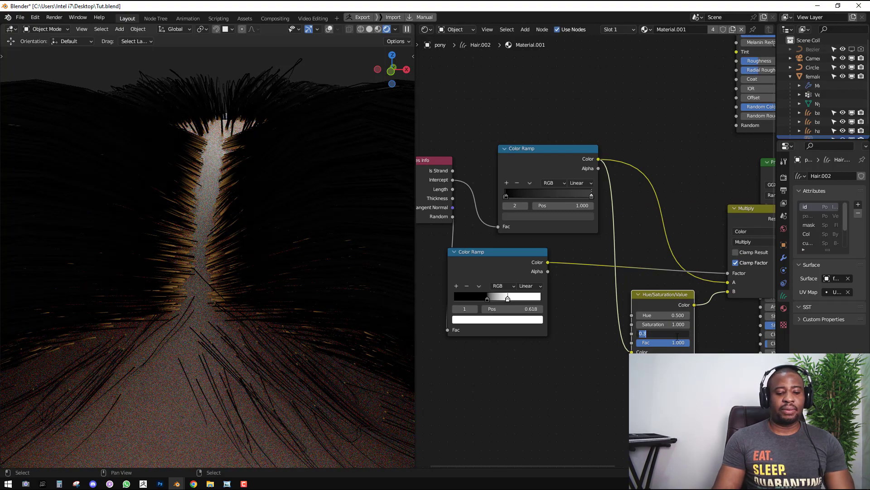
{"action": "type", "text": "70"}
{"action": "key", "text": "Return"}
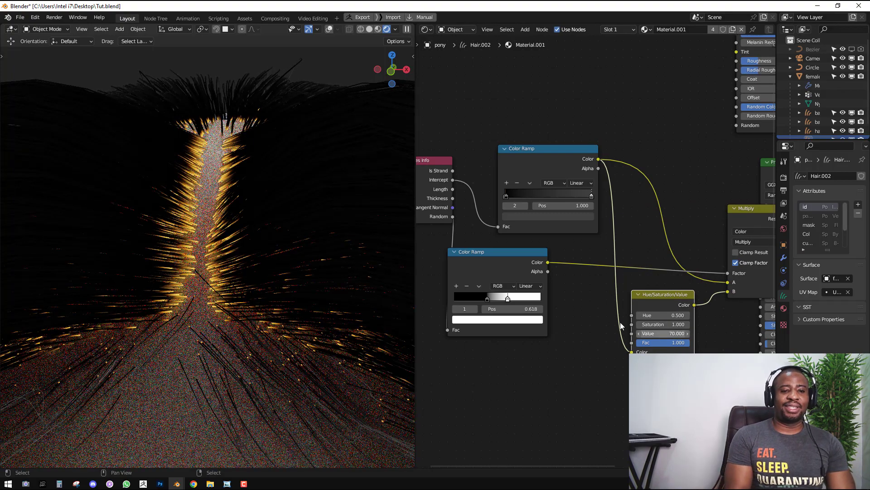
Set the Hue/Saturation/Value node's Value to 2 and its Saturation to 4
{"action": "left_click", "coordinate": [680, 334]}
{"action": "type", "text": "2"}
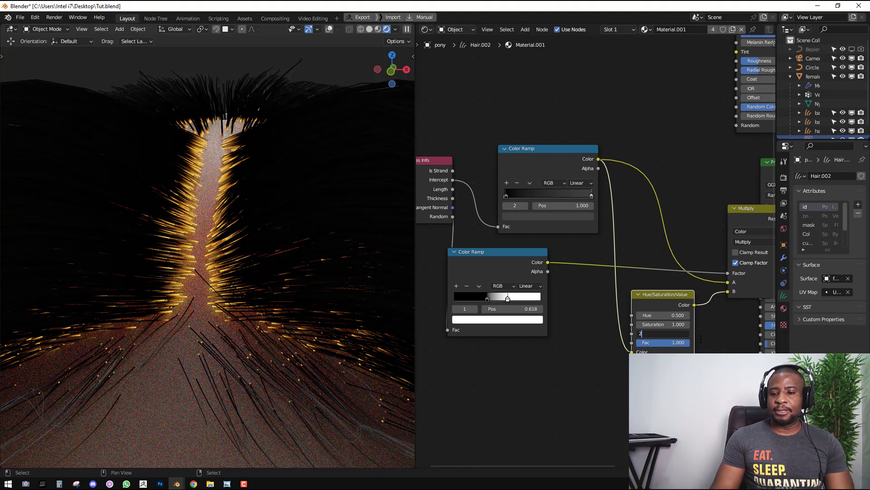
{"action": "key", "text": "Return"}
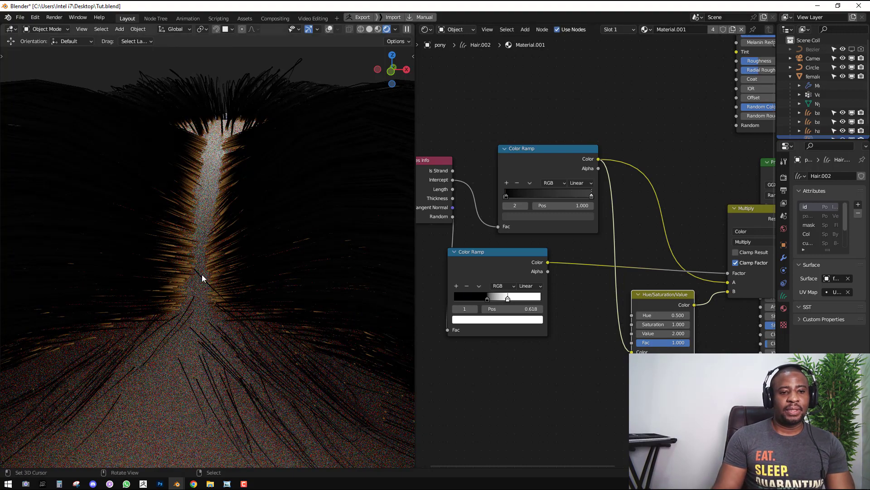
{"action": "left_click", "coordinate": [664, 325]}
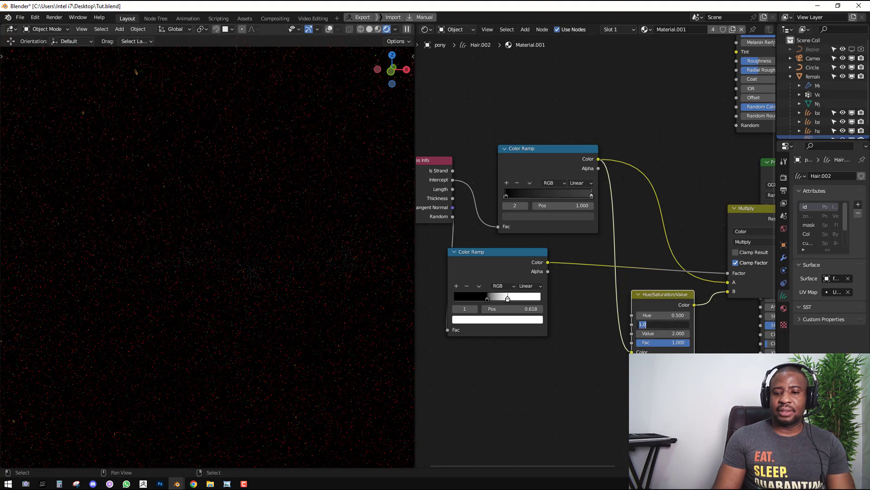
{"action": "type", "text": "4"}
{"action": "key", "text": "Return"}
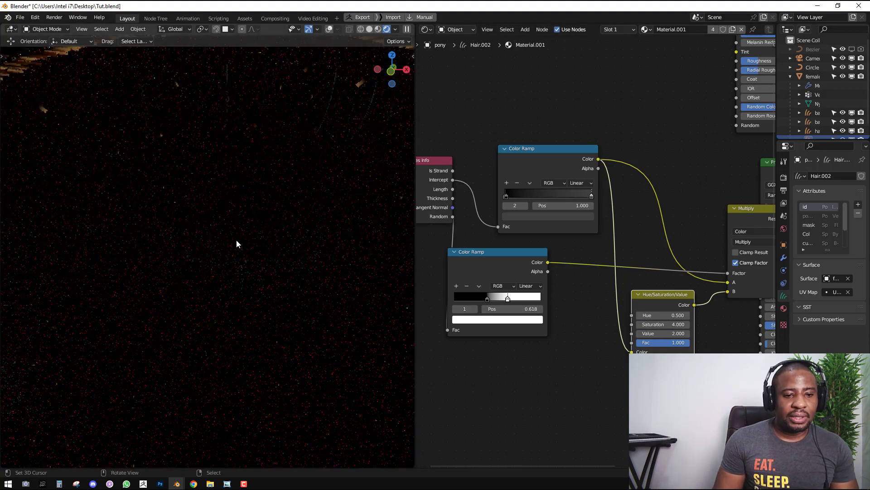
Raise the Hue/Saturation/Value node's Value to 7 and check the hair roots from farther away
{"action": "double_click", "coordinate": [679, 333]}
{"action": "type", "text": "6\\"}
{"action": "key", "text": "Return"}
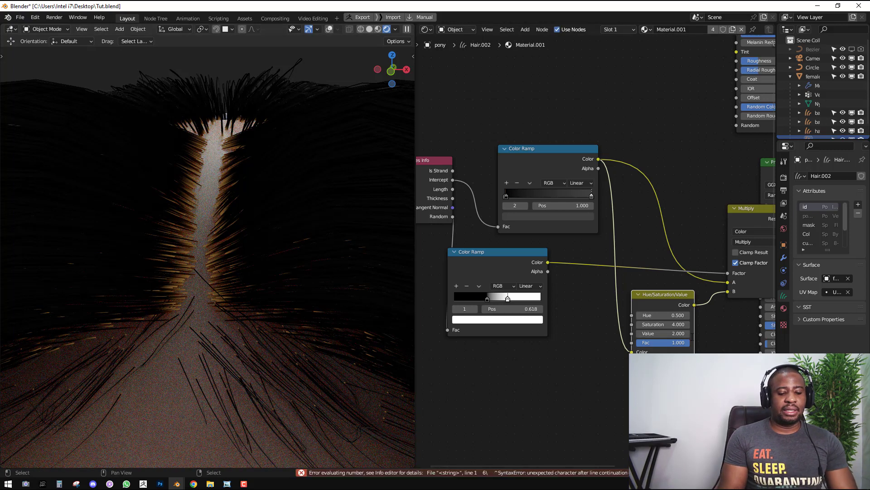
{"action": "double_click", "coordinate": [663, 334]}
{"action": "type", "text": "7"}
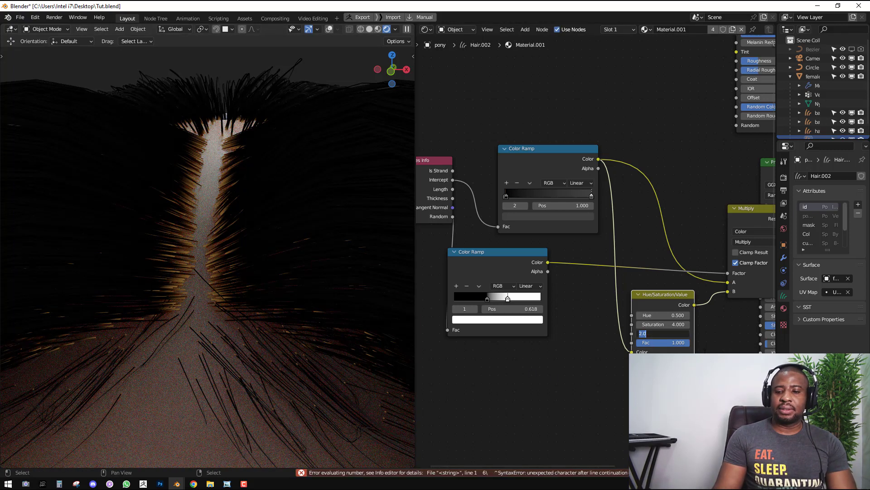
{"action": "key", "text": "Return"}
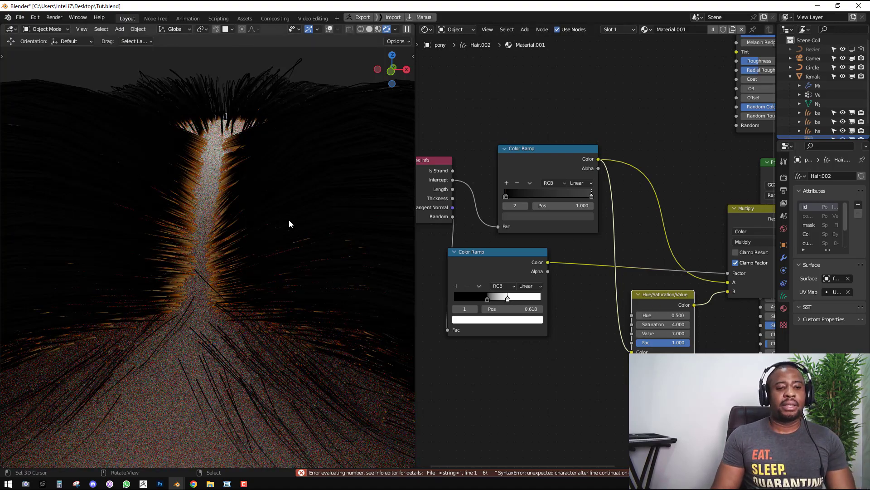
{"action": "scroll", "coordinate": [289, 220], "scroll_direction": "down", "scroll_amount": 5}
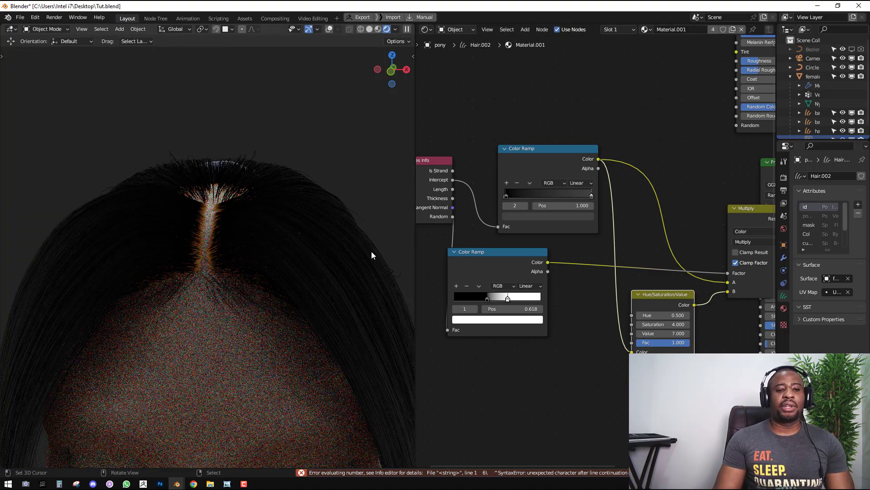
Delete the Hue/Saturation/Value node and move the random Color Ramp's link from the Multiply node's Factor to B
{"action": "key", "text": "ctrl+x"}
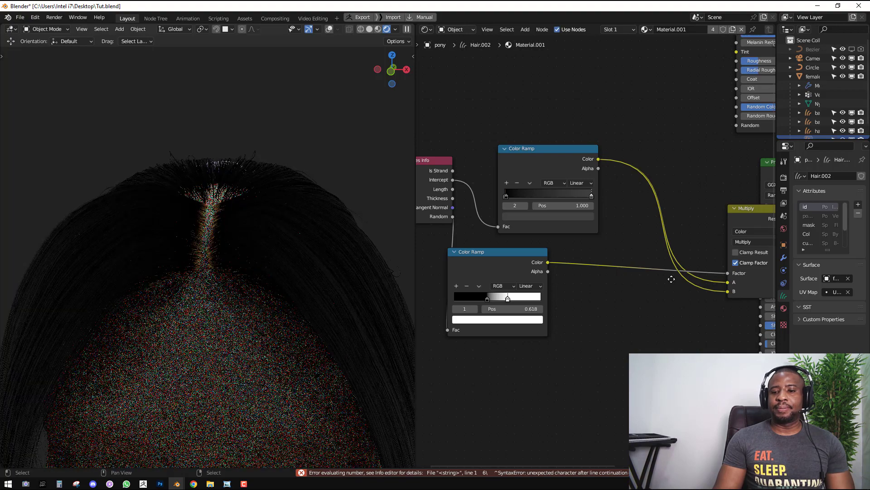
{"action": "middle_click_drag", "start_coordinate": [719, 277], "coordinate": [618, 266]}
{"action": "left_click_drag", "start_coordinate": [626, 262], "coordinate": [626, 281]}
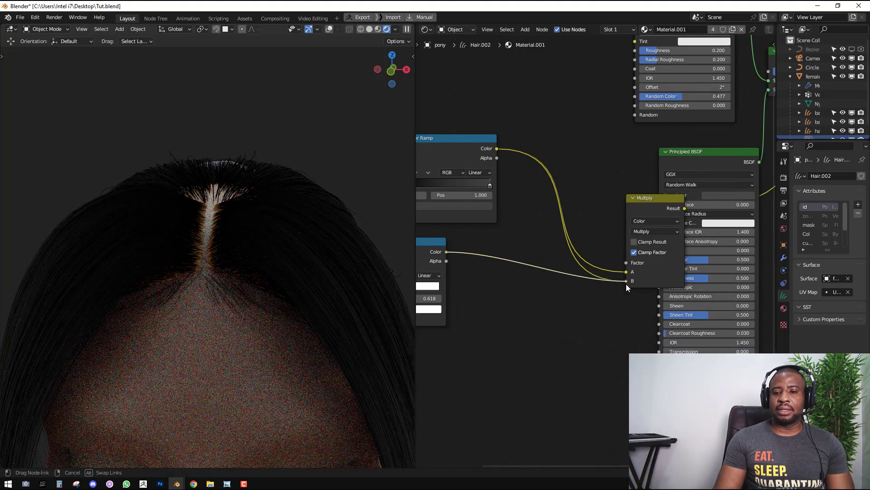
Move the Multiply node clear of the Principled BSDF and view the hair from the side
{"action": "middle_click_drag", "start_coordinate": [622, 286], "coordinate": [565, 302]}
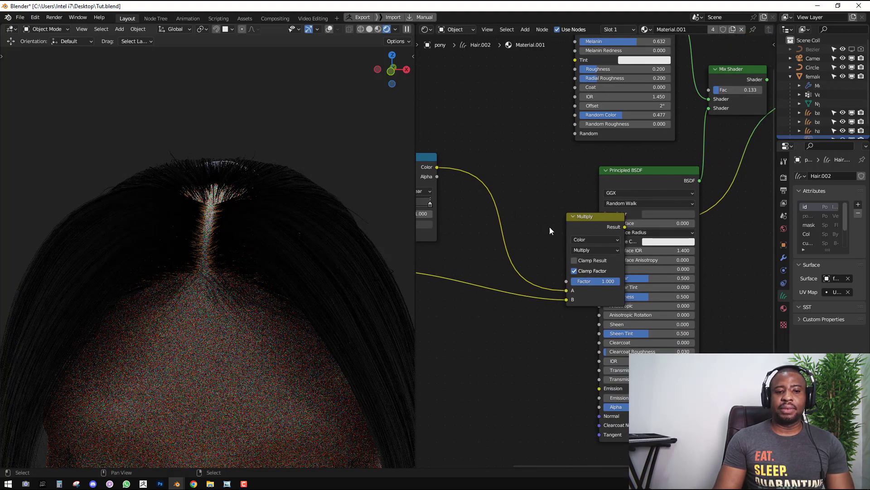
{"action": "key", "text": "g"}
{"action": "left_click", "coordinate": [489, 222]}
{"action": "middle_click_drag", "start_coordinate": [231, 348], "coordinate": [223, 346]}
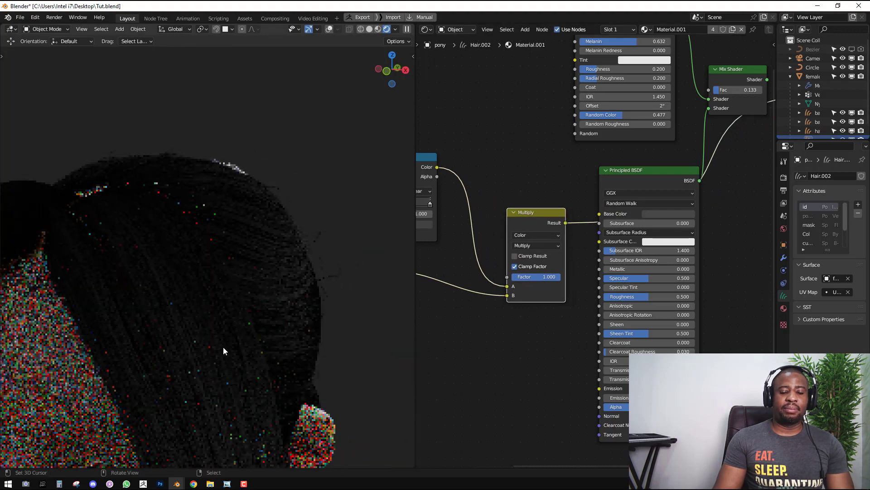
{"action": "middle_click_drag", "start_coordinate": [549, 303], "coordinate": [564, 293]}
{"action": "middle_click_drag", "start_coordinate": [257, 322], "coordinate": [217, 316]}
{"action": "scroll", "coordinate": [611, 246], "scroll_direction": "down", "scroll_amount": 2}
{"action": "middle_click_drag", "start_coordinate": [619, 235], "coordinate": [571, 277]}
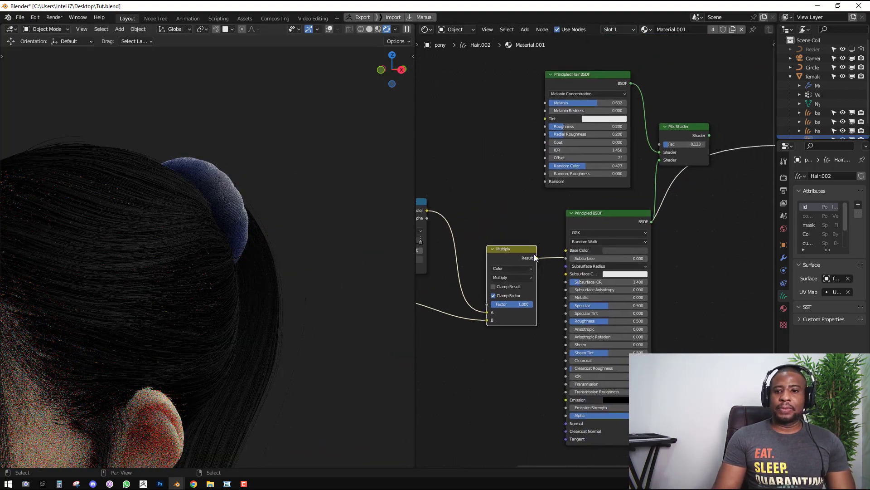
Connect the Multiply result to the Principled BSDF's Base Color and the Principled Hair BSDF's Tint, and preview the Mix Shader through the camera
{"action": "left_click_drag", "start_coordinate": [536, 258], "coordinate": [568, 251]}
{"action": "left_click_drag", "start_coordinate": [536, 257], "coordinate": [547, 119]}
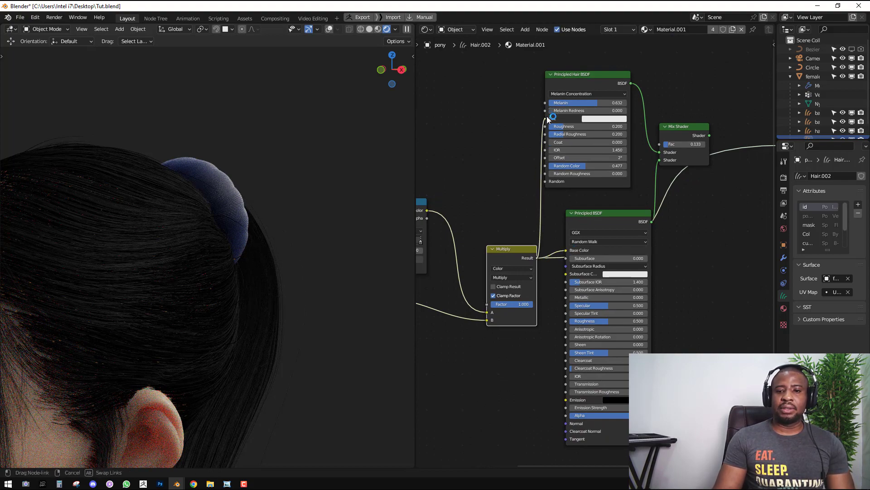
{"action": "left_click", "coordinate": [687, 134], "text": "ctrl+shift"}
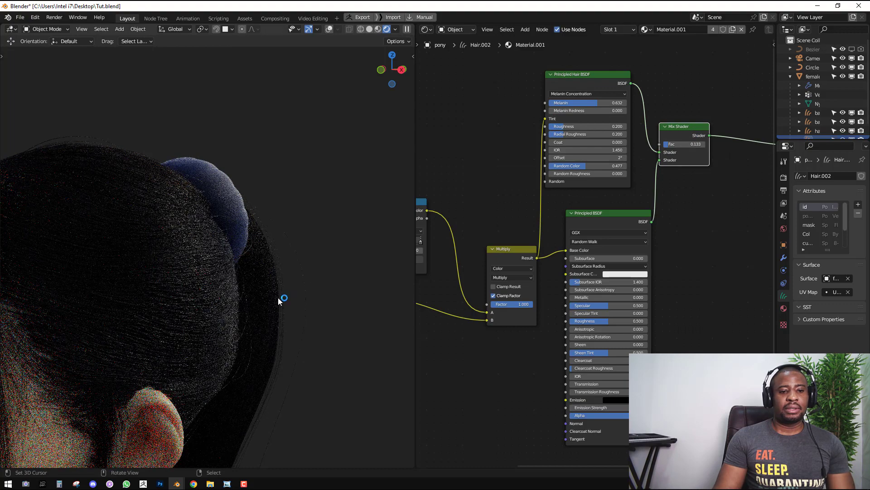
{"action": "key", "text": "KP_0"}
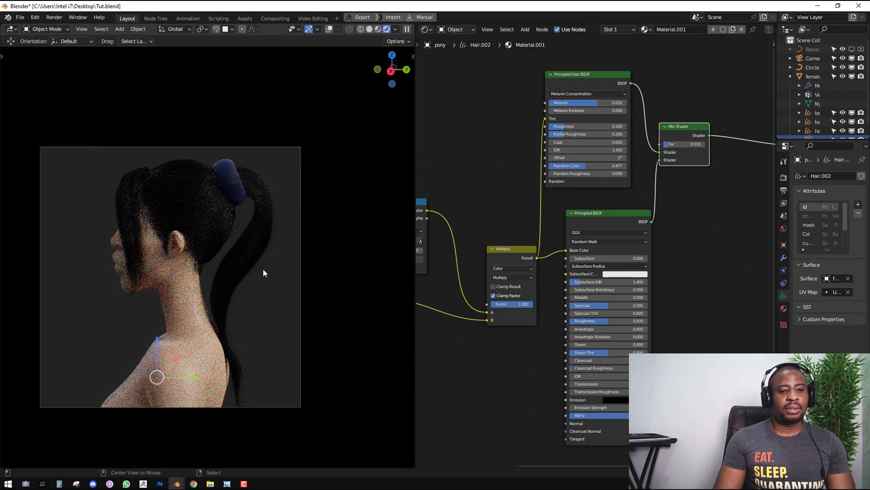
Brighten the end stop of the gradient Color Ramp to a lighter grey
{"action": "middle_click_drag", "start_coordinate": [420, 252], "coordinate": [492, 238]}
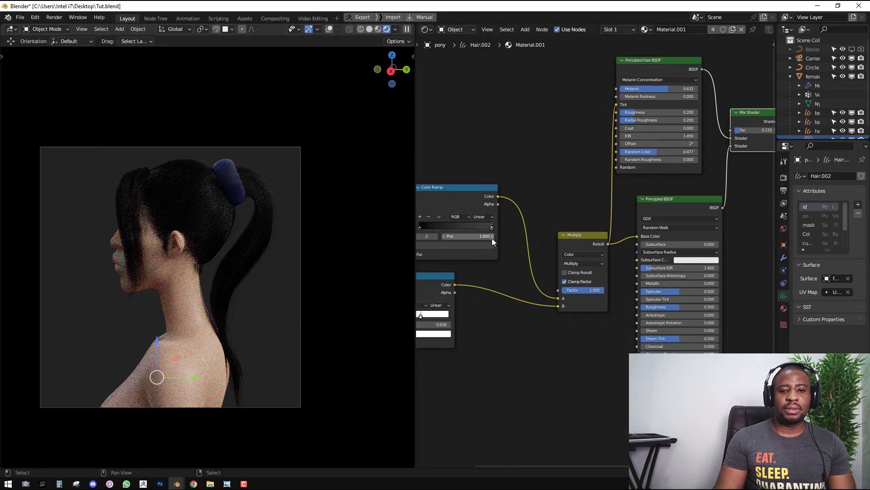
{"action": "left_click", "coordinate": [483, 246]}
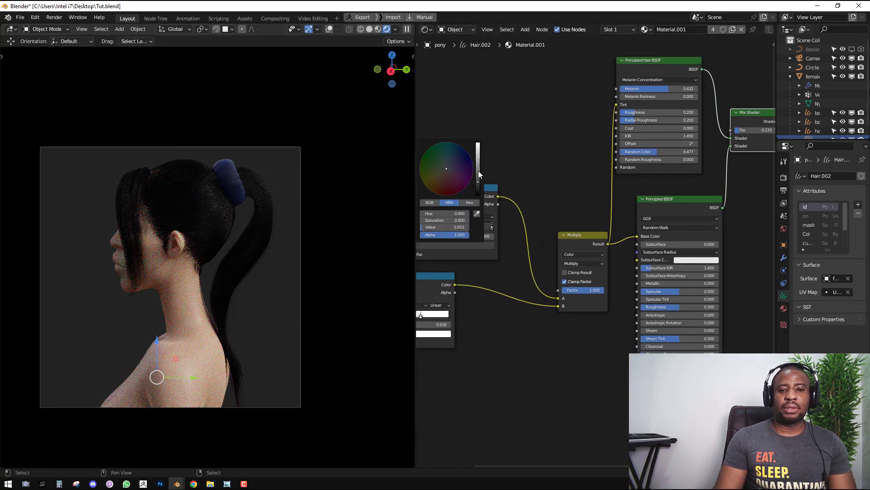
{"action": "mouse_move", "coordinate": [478, 170]}
{"action": "left_mouse_down"}
{"action": "mouse_move", "coordinate": [478, 150]}
{"action": "mouse_move", "coordinate": [478, 170]}
{"action": "left_mouse_up"}
Switch the Principled Hair BSDF to Direct Coloring and connect the Multiply result to its Color input
{"action": "left_click", "coordinate": [643, 81]}
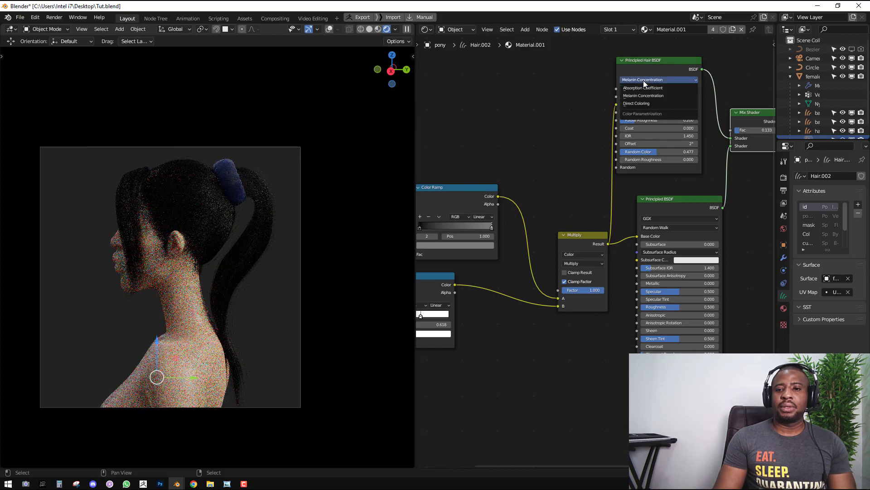
{"action": "left_click", "coordinate": [646, 103]}
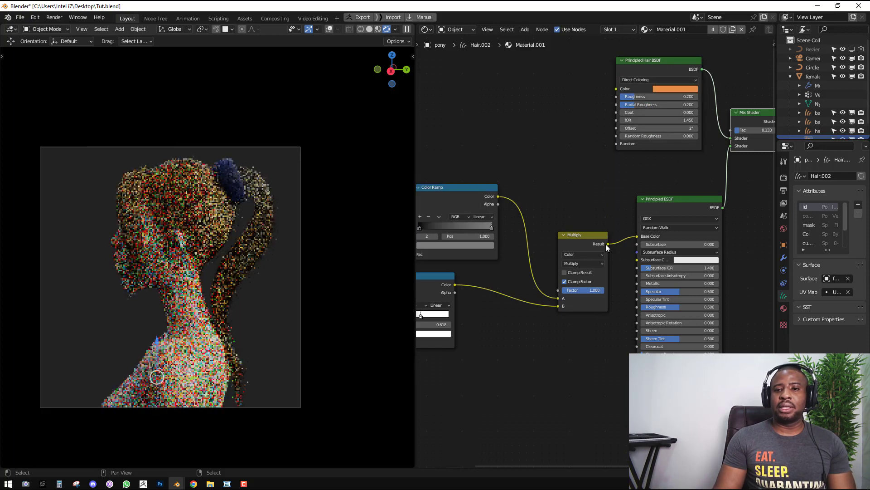
{"action": "left_click_drag", "start_coordinate": [608, 244], "coordinate": [608, 94]}
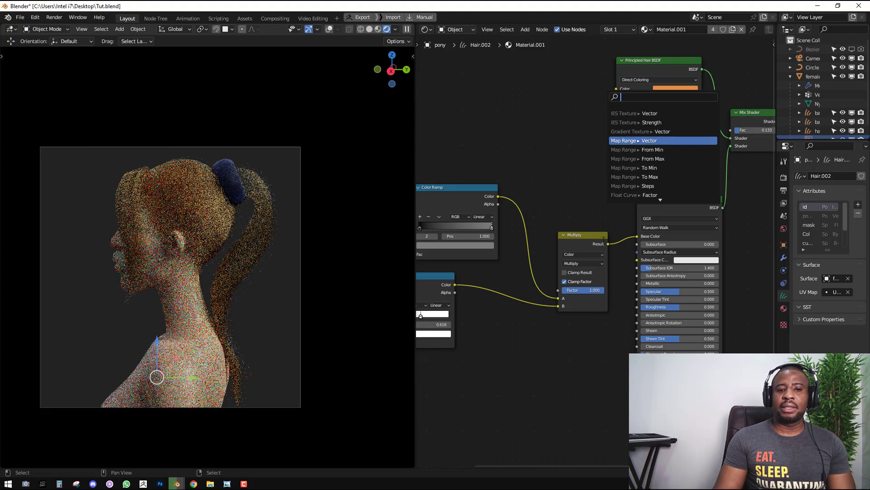
{"action": "left_click_drag", "start_coordinate": [610, 243], "coordinate": [616, 88]}
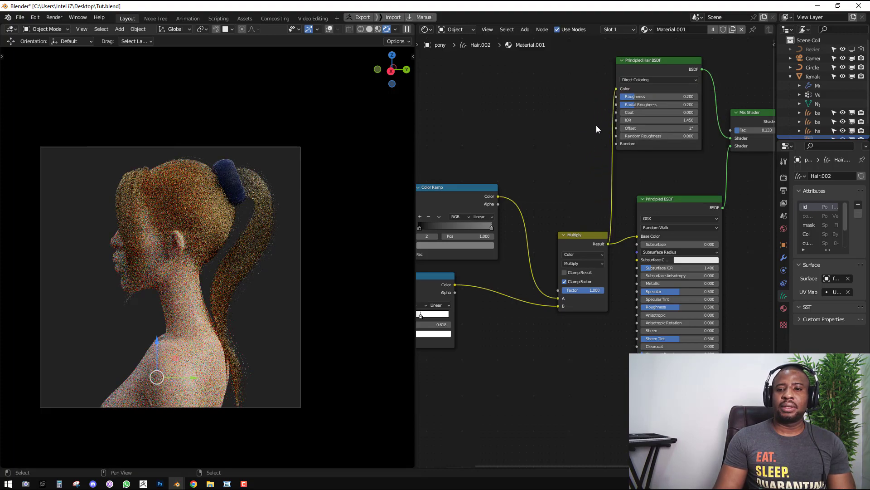
Move the random Color Ramp's white stop to 0.455 and brighten the gradient ramp's end color further
{"action": "scroll", "coordinate": [276, 218], "scroll_direction": "up", "scroll_amount": 2}
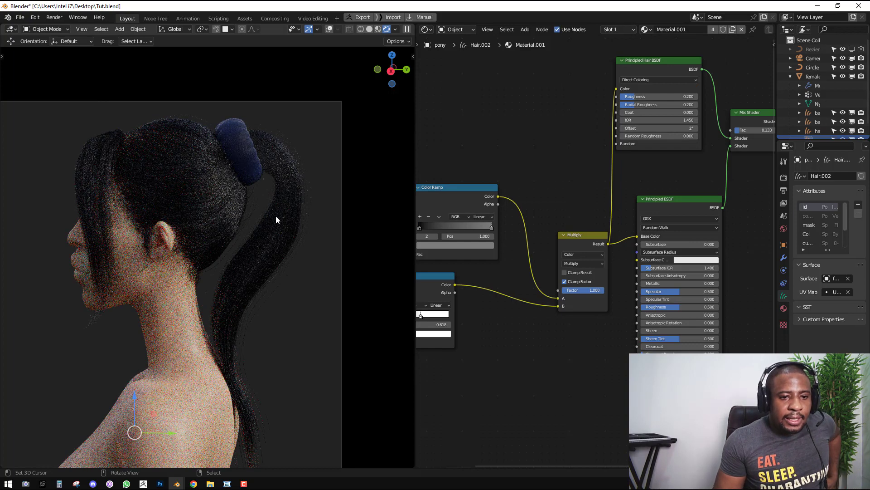
{"action": "scroll", "coordinate": [455, 305], "scroll_direction": "up", "scroll_amount": 2}
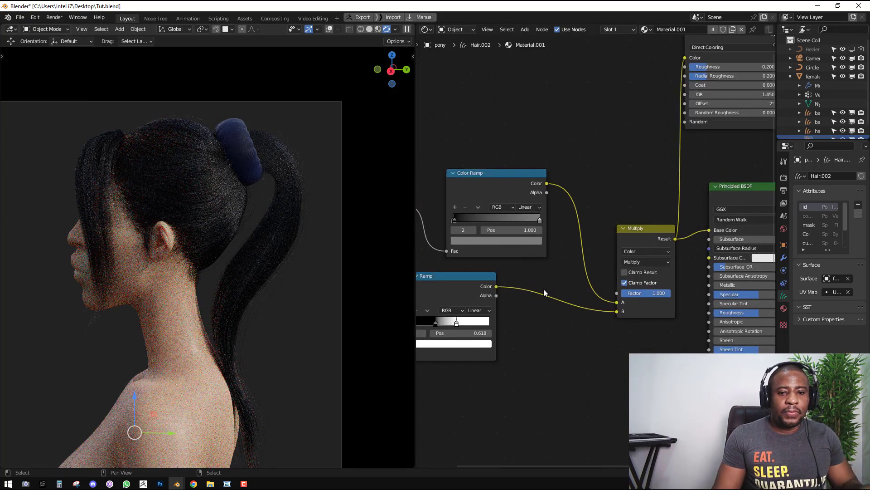
{"action": "left_click_drag", "start_coordinate": [458, 325], "coordinate": [452, 326]}
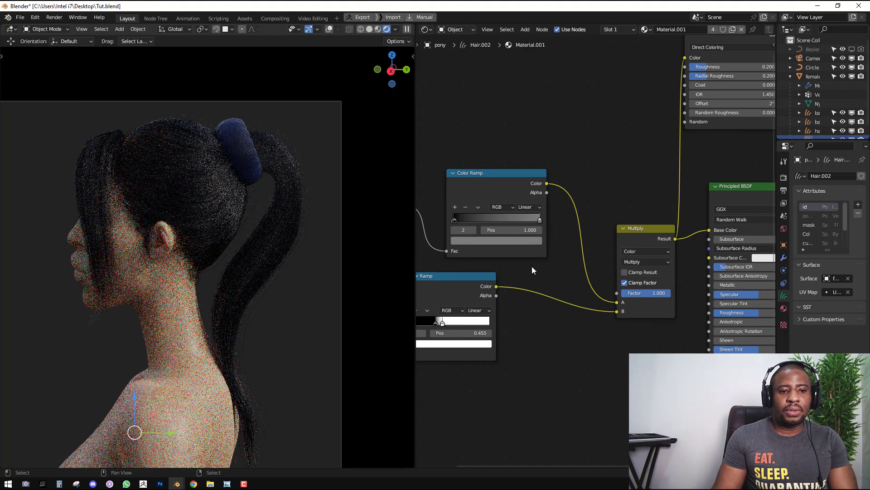
{"action": "left_click", "coordinate": [535, 242]}
{"action": "left_click_drag", "start_coordinate": [523, 146], "coordinate": [523, 149]}
Set the Principled BSDF's Roughness to 0.2
{"action": "middle_click_drag", "start_coordinate": [668, 306], "coordinate": [556, 315]}
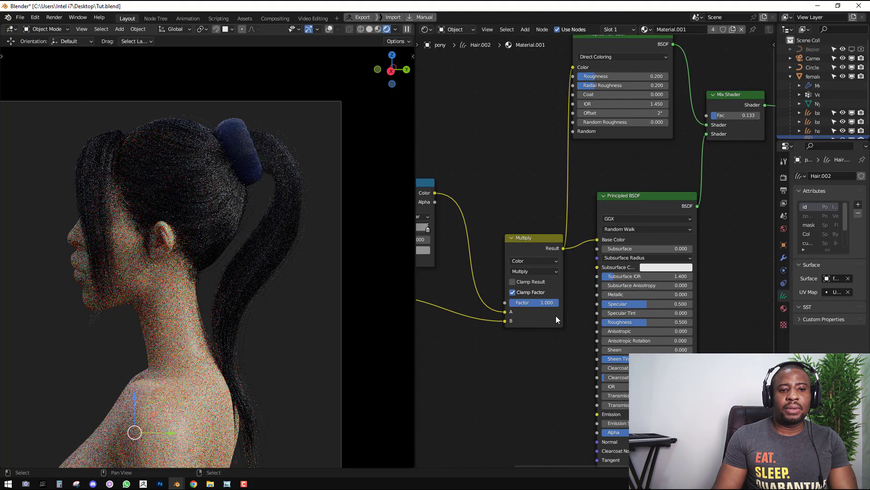
{"action": "left_click", "coordinate": [662, 322]}
{"action": "type", "text": ".2"}
{"action": "key", "text": "Return"}
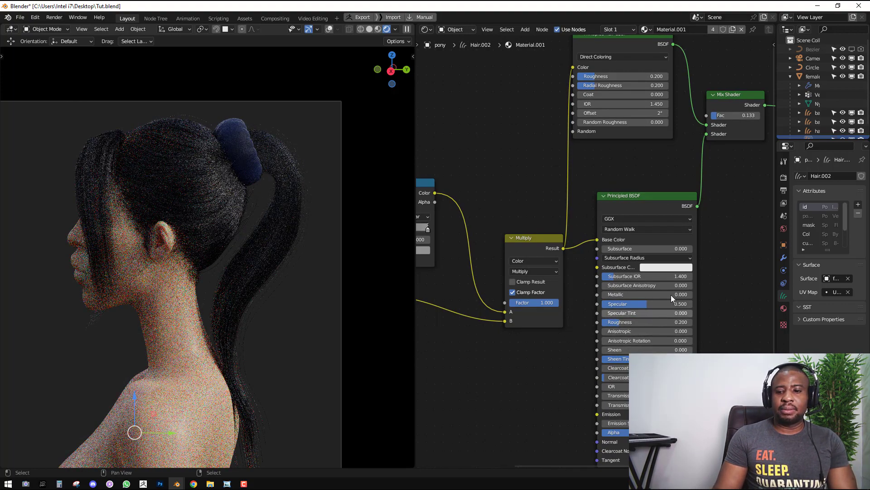
Set the Mix Shader's factor between the Principled Hair BSDF and Principled BSDF to 0.3
{"action": "middle_click_drag", "start_coordinate": [676, 238], "coordinate": [603, 303]}
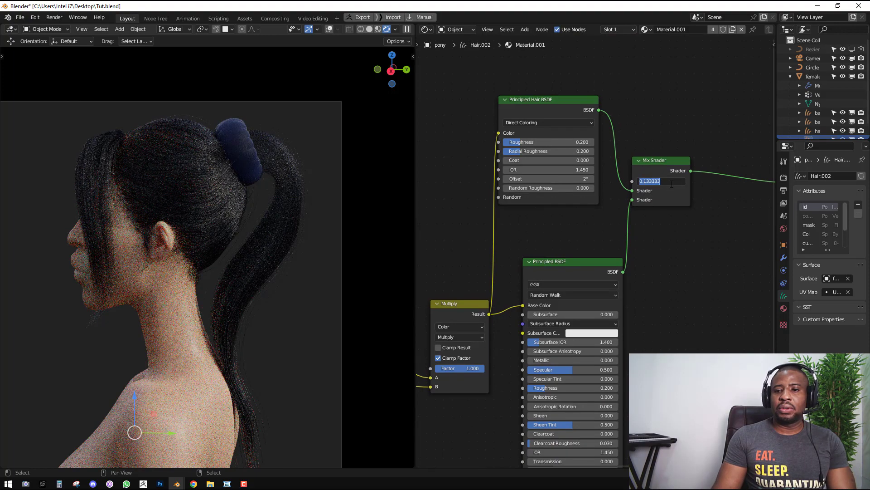
{"action": "type", "text": ".3"}
{"action": "key", "text": "Return"}
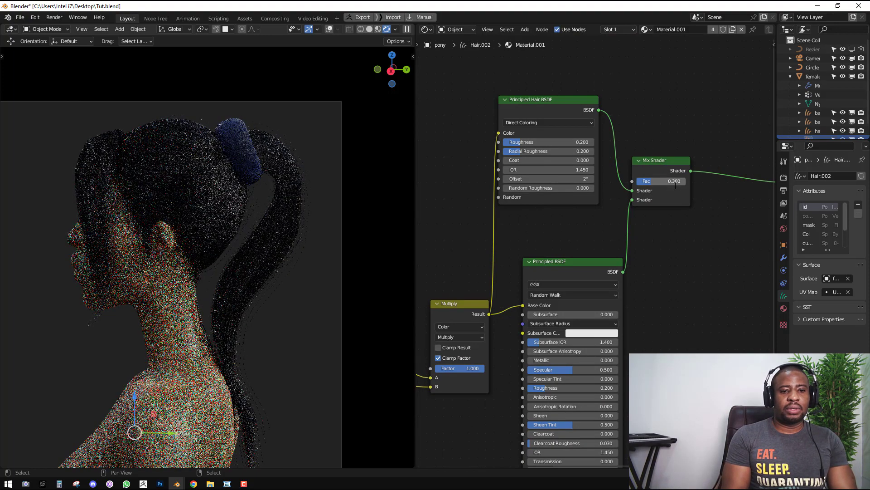
Switch the viewport to solid shading and render the side view into render Slot 1
{"action": "key", "text": "z"}
{"action": "left_click", "coordinate": [358, 225]}
{"action": "key", "text": "F11"}
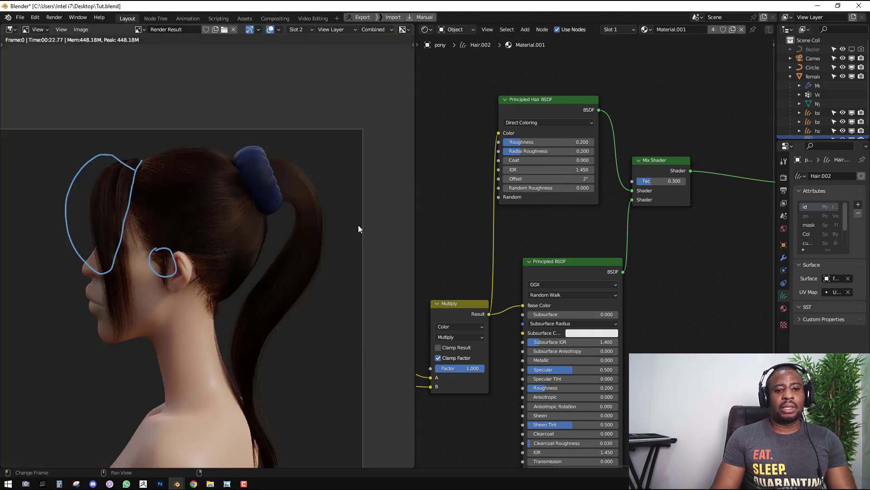
{"action": "scroll", "coordinate": [303, 200], "scroll_direction": "up", "scroll_amount": 1}
{"action": "left_click", "coordinate": [297, 30]}
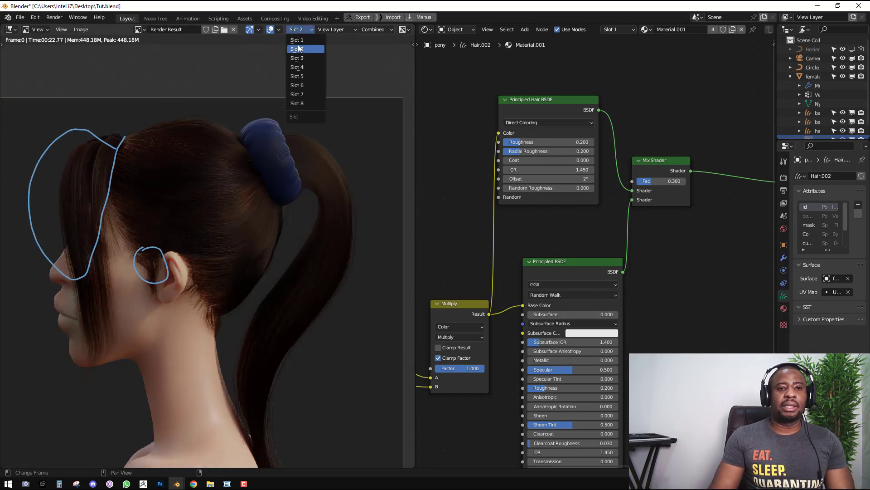
{"action": "left_click", "coordinate": [300, 40]}
{"action": "key", "text": "F12"}
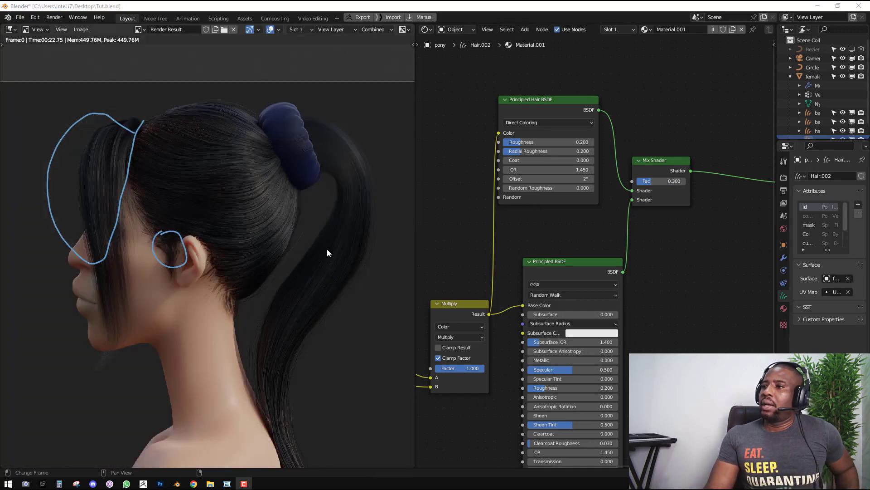
Compare the renders in Slot 1 and Slot 2, examining hair color and highlights up close and at full head view
{"action": "middle_click_drag", "start_coordinate": [315, 241], "coordinate": [314, 260]}
{"action": "key", "text": "j"}
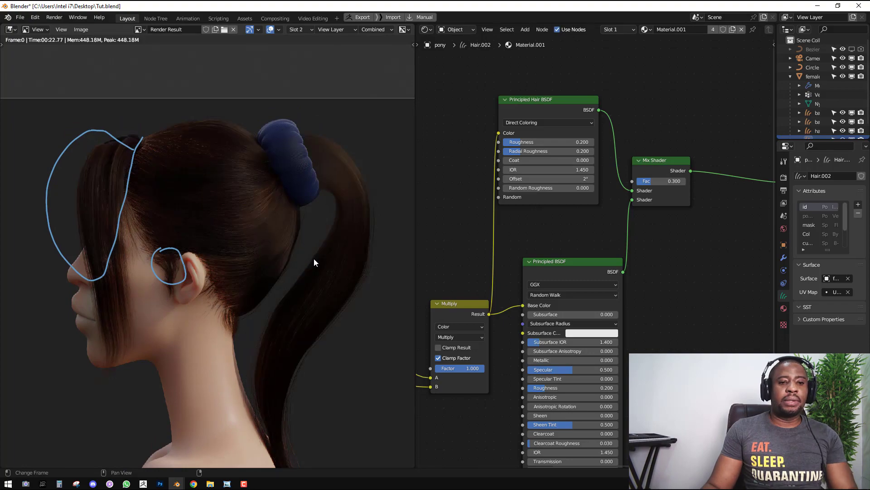
{"action": "key", "text": "j"}
{"action": "scroll", "coordinate": [311, 233], "scroll_direction": "up", "scroll_amount": 4}
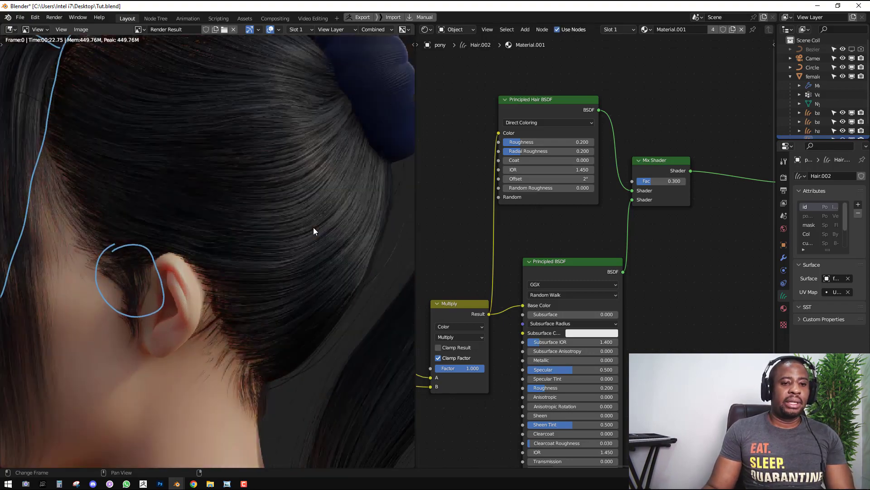
{"action": "key", "text": "j"}
{"action": "key", "text": "j"}
{"action": "scroll", "coordinate": [317, 224], "scroll_direction": "down", "scroll_amount": 2}
{"action": "key", "text": "j"}
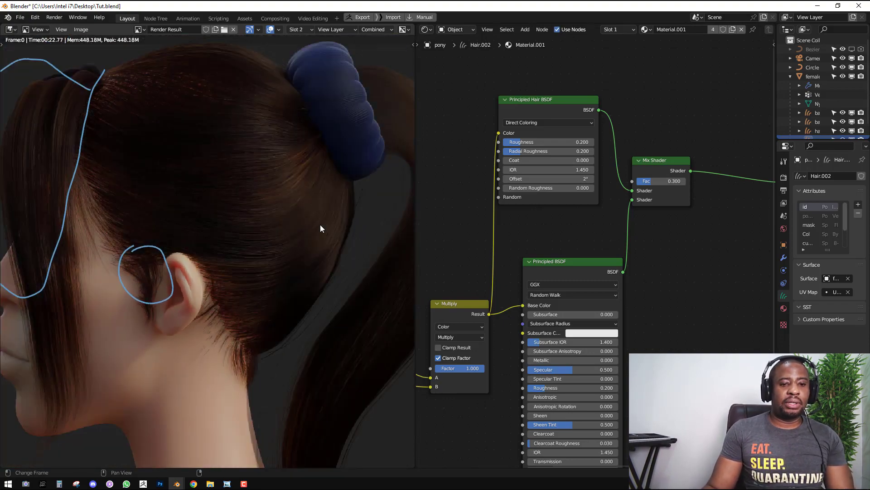
{"action": "key", "text": "j"}
{"action": "key", "text": "j"}
{"action": "key", "text": "j"}
{"action": "key", "text": "j"}
{"action": "key", "text": "j"}
{"action": "key", "text": "j"}
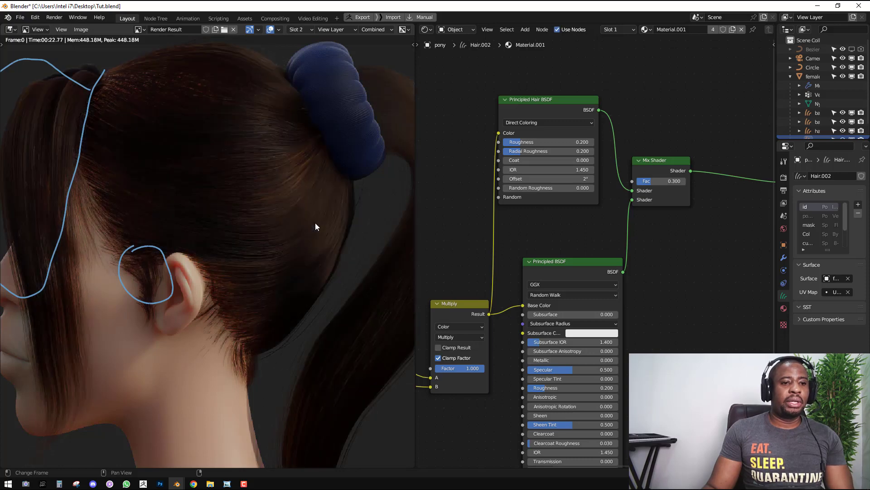
{"action": "key", "text": "j"}
{"action": "key", "text": "j"}
{"action": "key", "text": "j"}
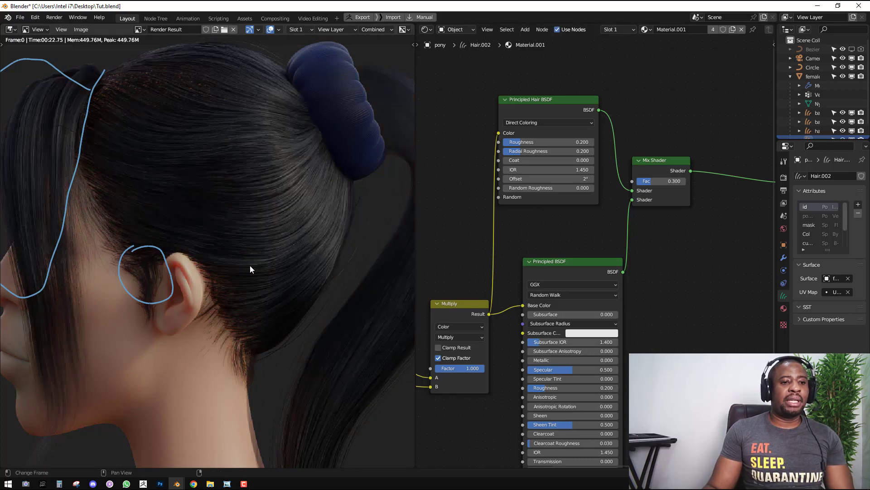
{"action": "scroll", "coordinate": [272, 276], "scroll_direction": "down", "scroll_amount": 2}
{"action": "key", "text": "j"}
{"action": "key", "text": "j"}
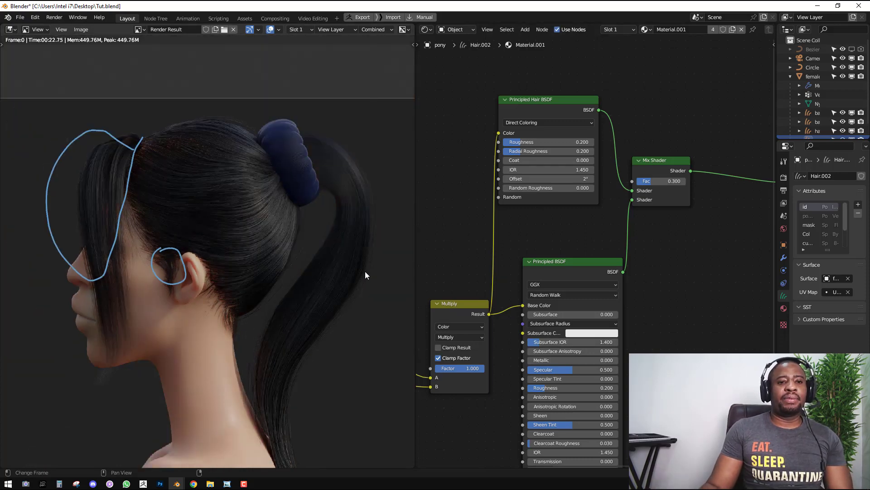
{"action": "key", "text": "j"}
{"action": "key", "text": "j"}
{"action": "key", "text": "j"}
{"action": "key", "text": "j"}
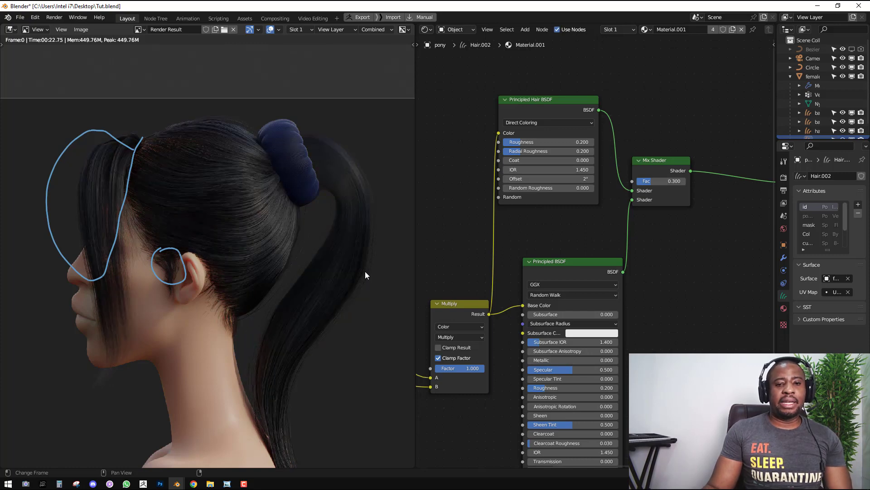
{"action": "middle_click_drag", "start_coordinate": [342, 298], "coordinate": [350, 193]}
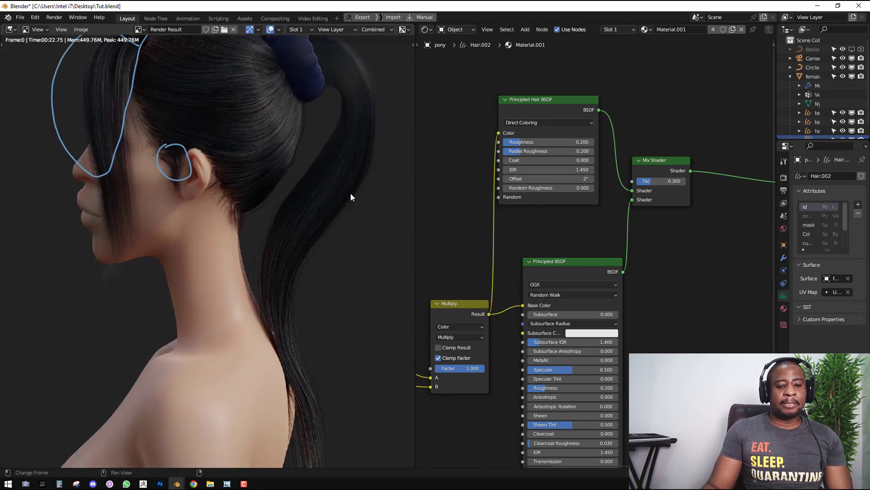
Set the Principled BSDF's Roughness to 0.1 and the Mix Shader's factor to 0.23
{"action": "double_click", "coordinate": [586, 388]}
{"action": "type", "text": ".1"}
{"action": "key", "text": "Return"}
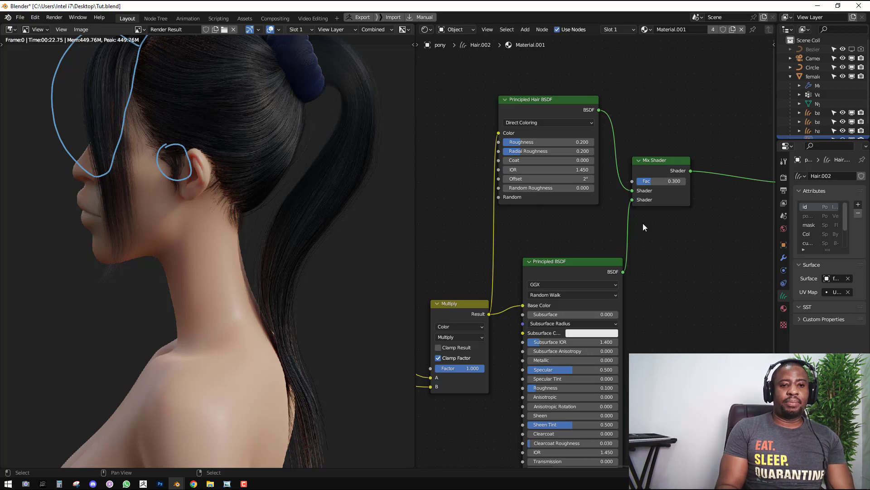
{"action": "double_click", "coordinate": [675, 181]}
{"action": "type", "text": ".2"}
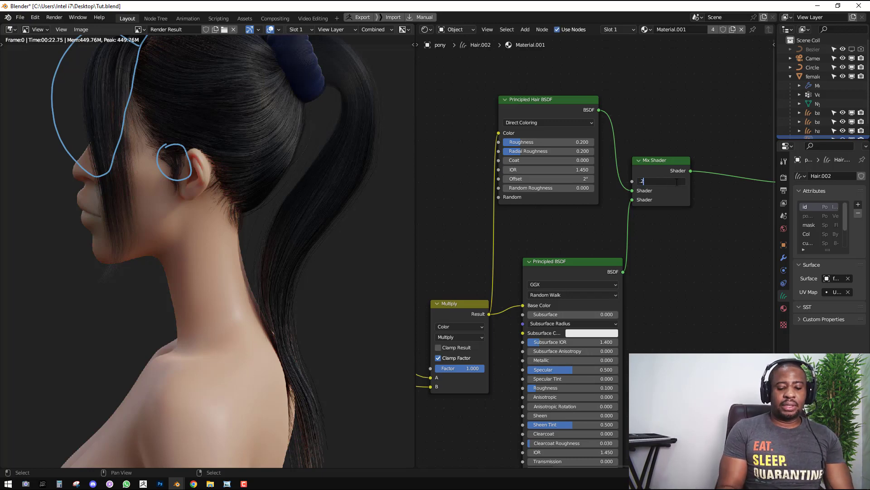
{"action": "type", "text": "3"}
{"action": "key", "text": "Return"}
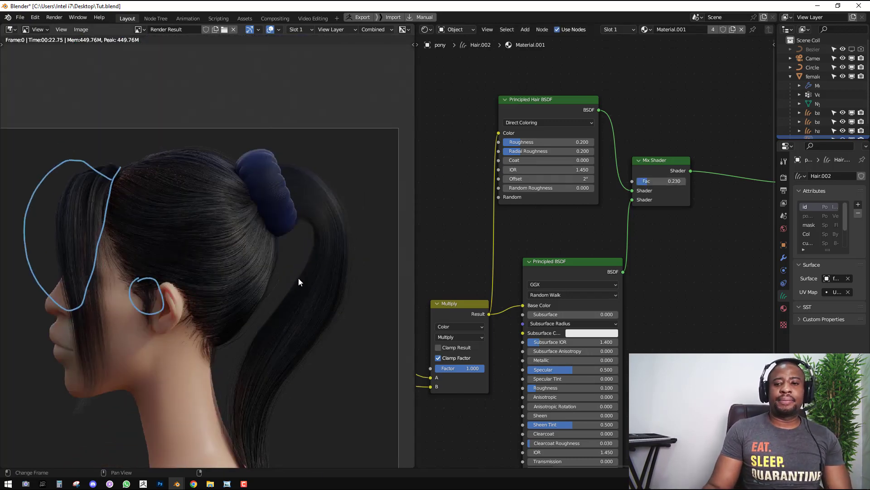
Render the side view of the head again into Slot 1 and check the hair shading
{"action": "scroll", "coordinate": [298, 282], "scroll_direction": "down", "scroll_amount": 2}
{"action": "middle_click_drag", "start_coordinate": [297, 281], "coordinate": [320, 176]}
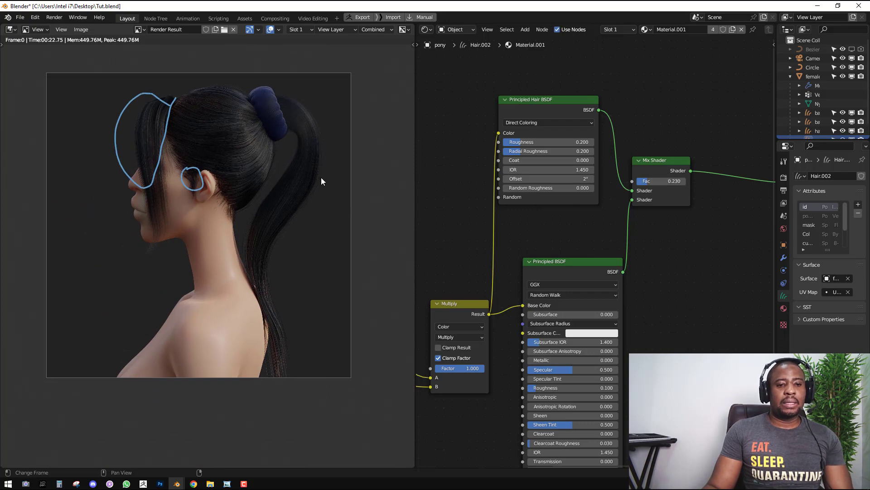
{"action": "key", "text": "F12"}
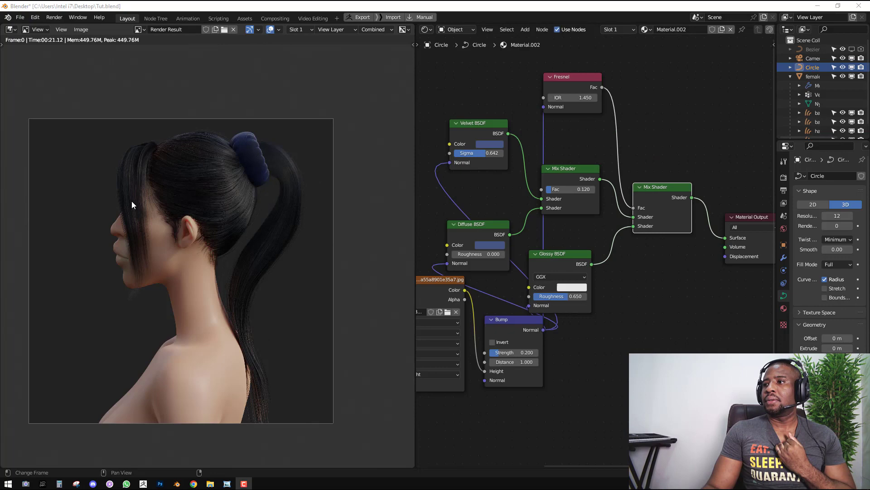
{"action": "scroll", "coordinate": [132, 205], "scroll_direction": "up", "scroll_amount": 2}
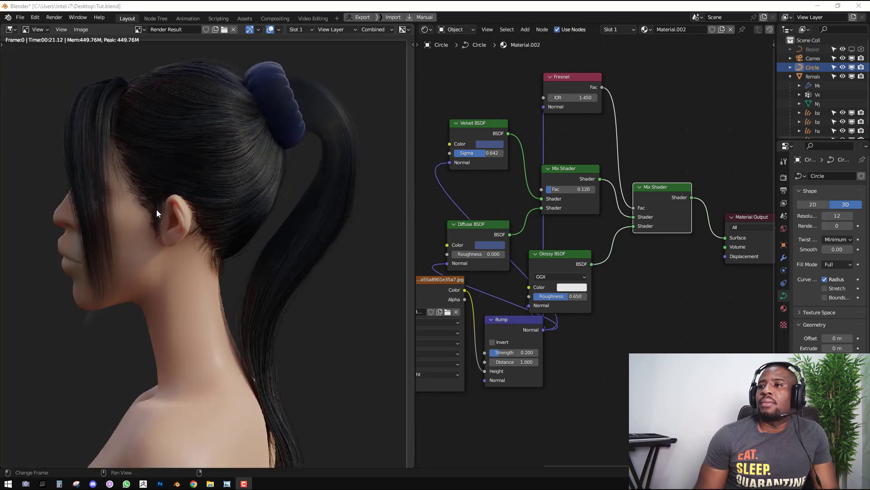
Render the head from the front and examine the bangs, parting and strand thickness around the face
{"action": "key", "text": "F12"}
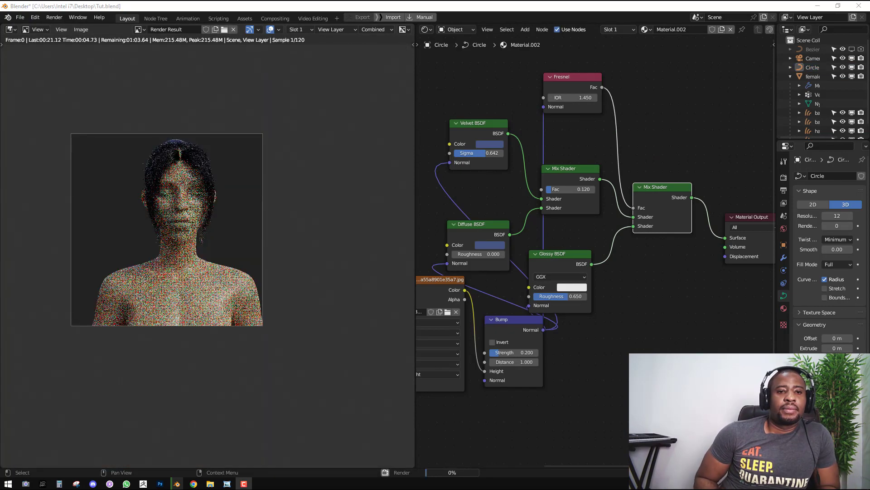
{"action": "scroll", "coordinate": [346, 140], "scroll_direction": "up", "scroll_amount": 5}
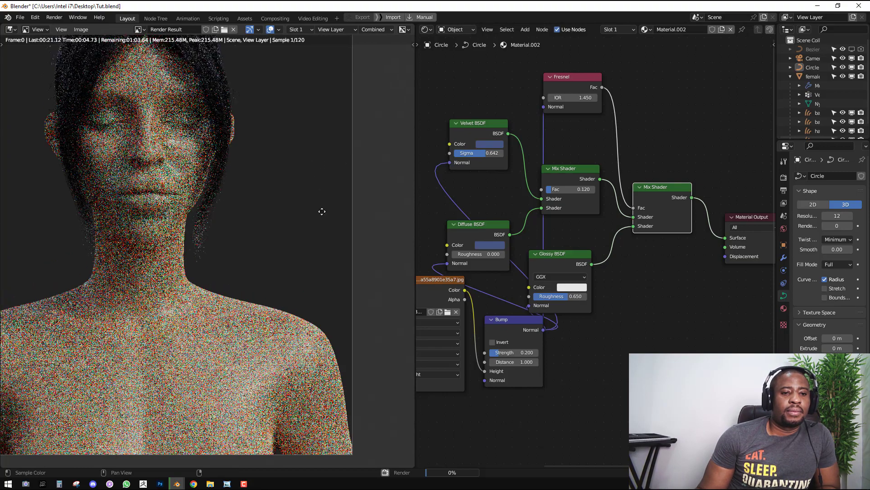
{"action": "middle_click_drag", "start_coordinate": [322, 211], "coordinate": [333, 263]}
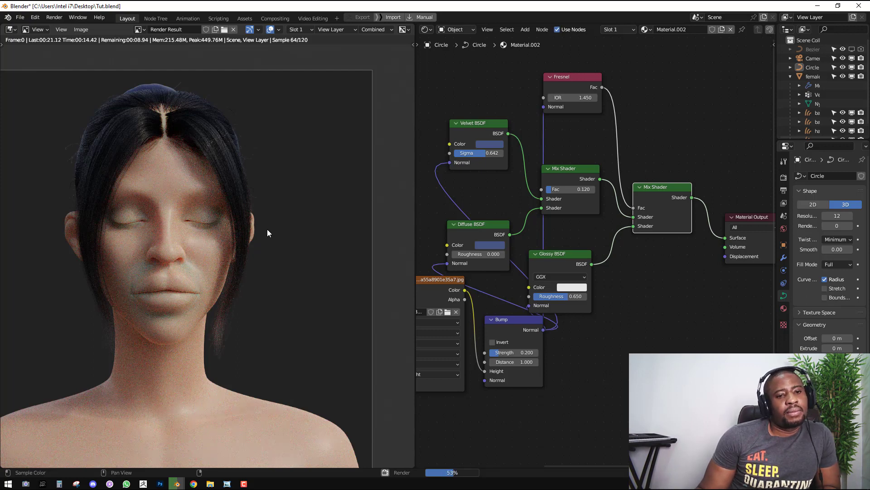
{"action": "scroll", "coordinate": [268, 230], "scroll_direction": "up", "scroll_amount": 1}
{"action": "middle_click_drag", "start_coordinate": [238, 196], "coordinate": [255, 263]}
{"action": "scroll", "coordinate": [255, 264], "scroll_direction": "up", "scroll_amount": 1}
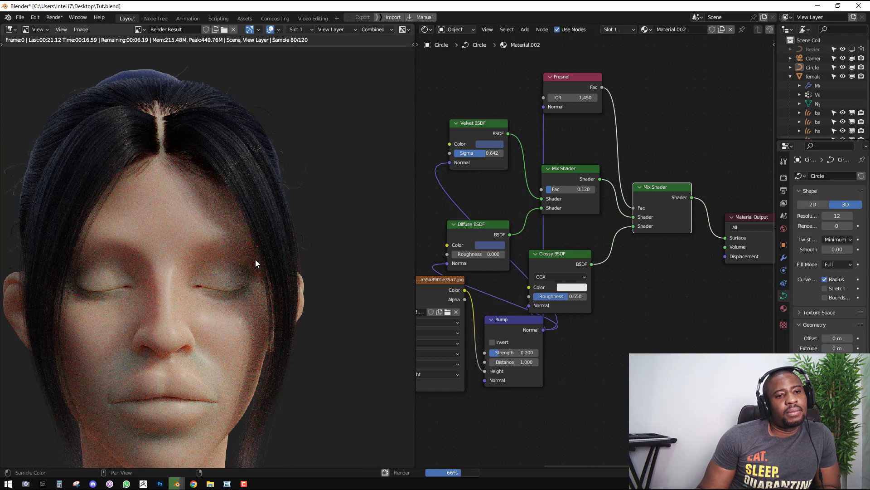
{"action": "scroll", "coordinate": [256, 261], "scroll_direction": "down", "scroll_amount": 3}
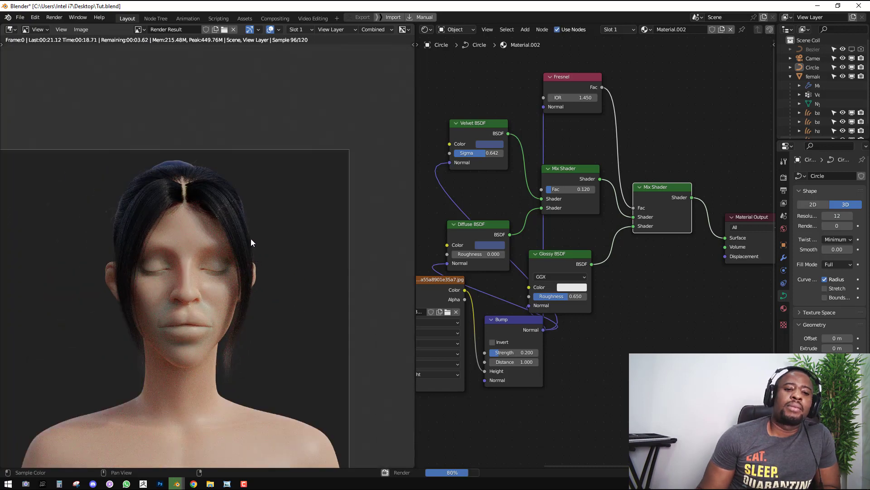
{"action": "scroll", "coordinate": [251, 238], "scroll_direction": "up", "scroll_amount": 1}
{"action": "scroll", "coordinate": [251, 238], "scroll_direction": "up", "scroll_amount": 1}
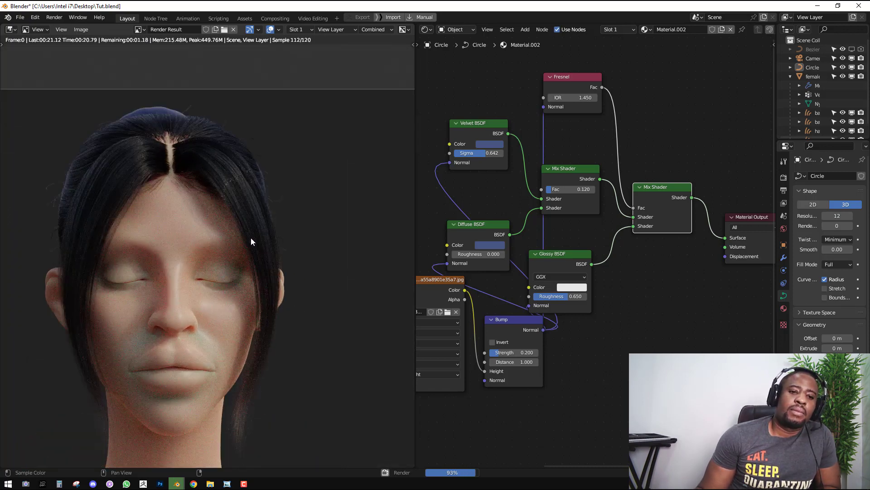
{"action": "scroll", "coordinate": [252, 237], "scroll_direction": "down", "scroll_amount": 2}
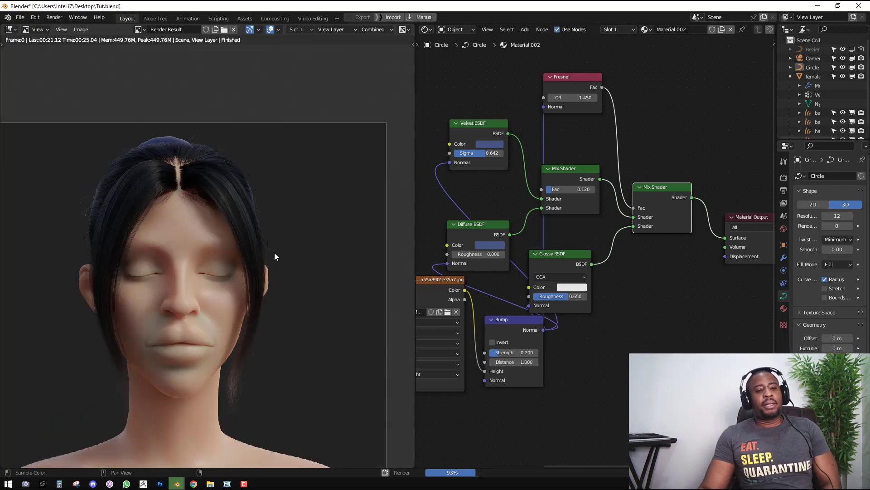
{"action": "scroll", "coordinate": [274, 252], "scroll_direction": "up", "scroll_amount": 2}
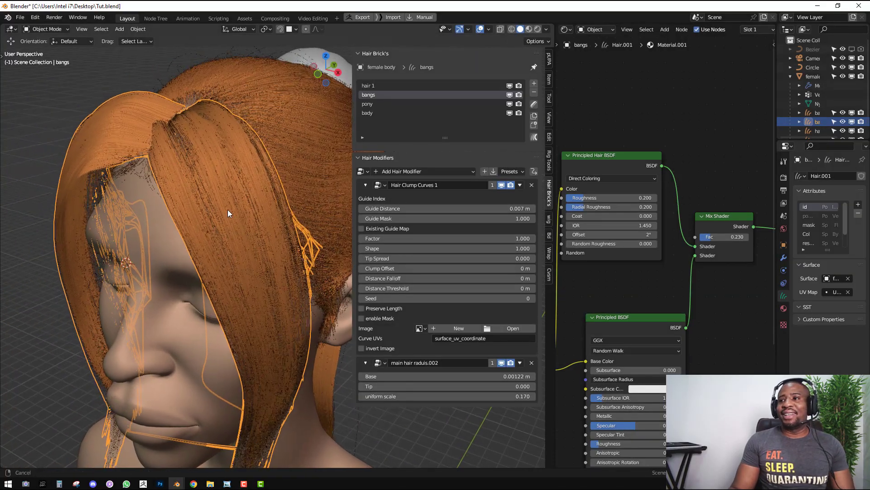
Set the uniform scale of the bangs' hair radius modifier to 0.12
{"action": "middle_click_drag", "start_coordinate": [229, 195], "coordinate": [254, 192]}
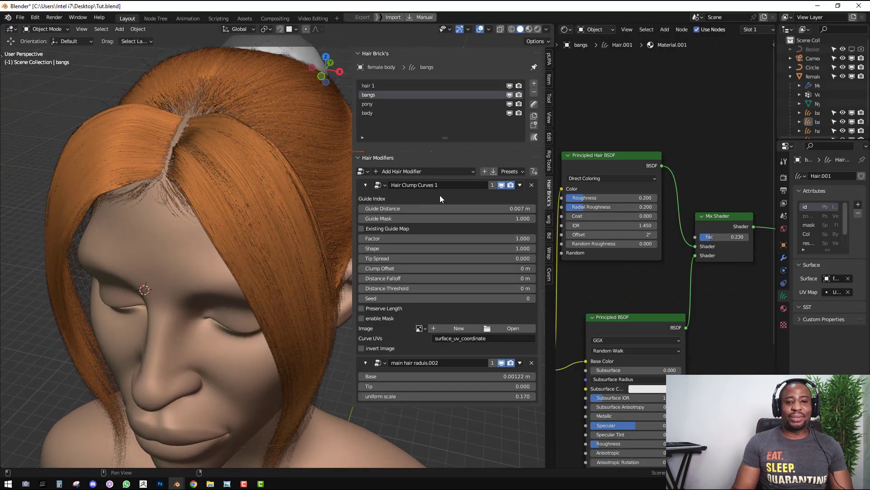
{"action": "middle_click_drag", "start_coordinate": [235, 164], "coordinate": [196, 158]}
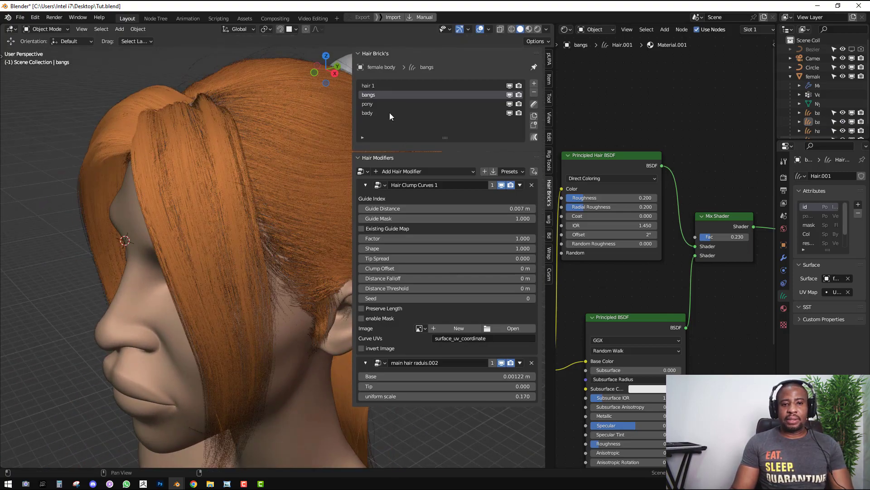
{"action": "left_click", "coordinate": [475, 396]}
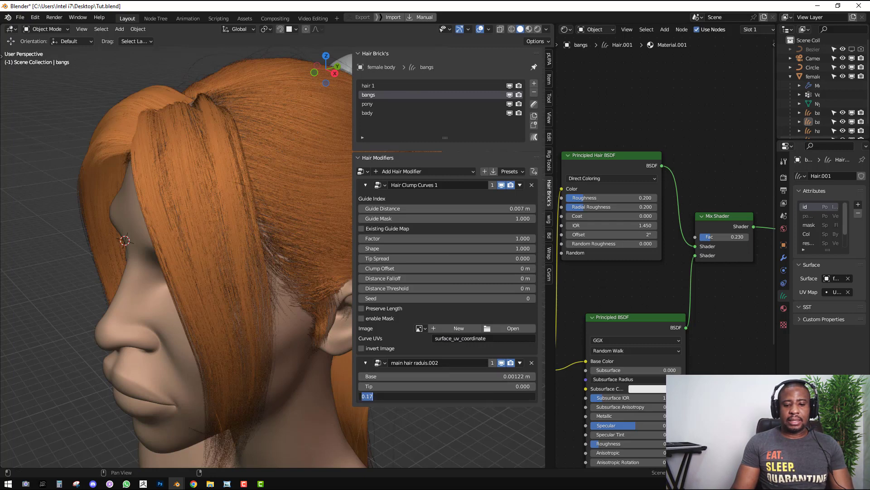
{"action": "left_click", "coordinate": [484, 394]}
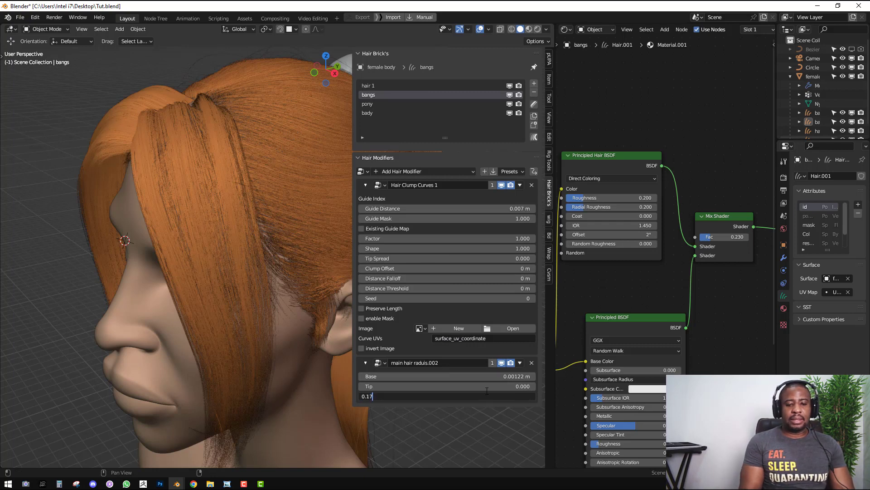
{"action": "type", "text": "2"}
{"action": "key", "text": "Return"}
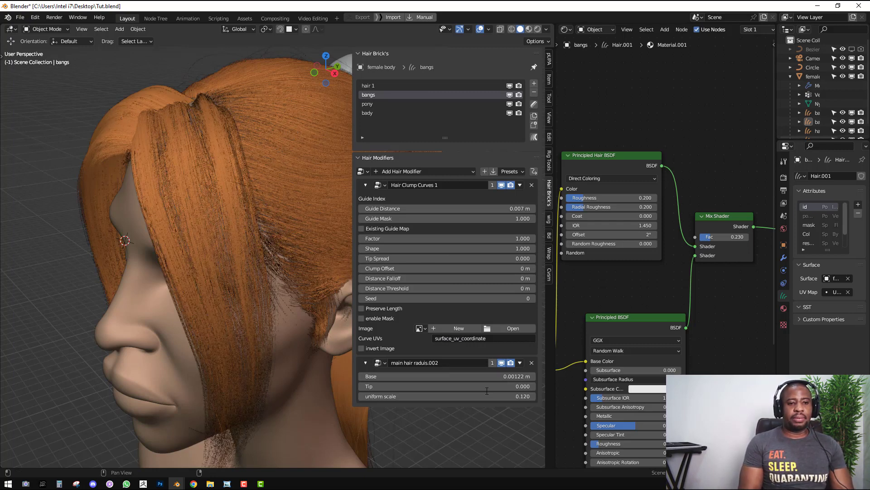
Select the pony hair on the head and set its main hair radius modifier's uniform scale to 0.13
{"action": "middle_click_drag", "start_coordinate": [345, 318], "coordinate": [276, 219]}
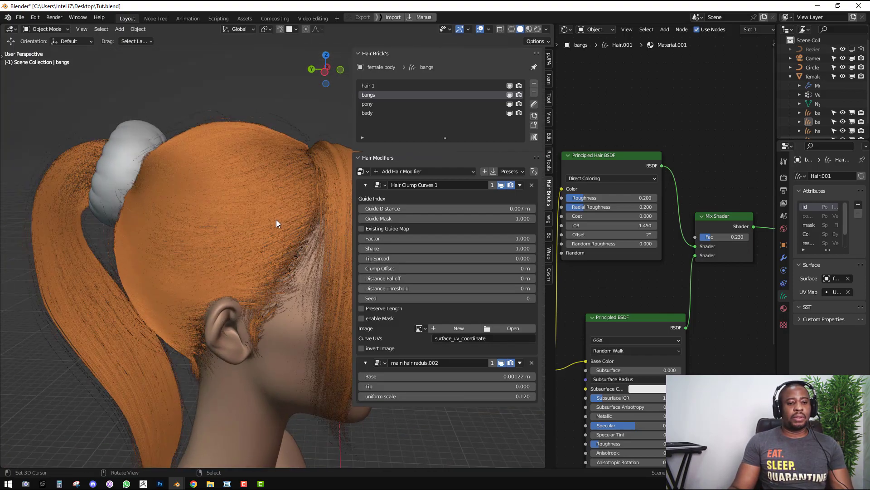
{"action": "left_click", "coordinate": [92, 276]}
{"action": "key", "text": "shift+alt+z"}
{"action": "key", "text": "shift+alt+z"}
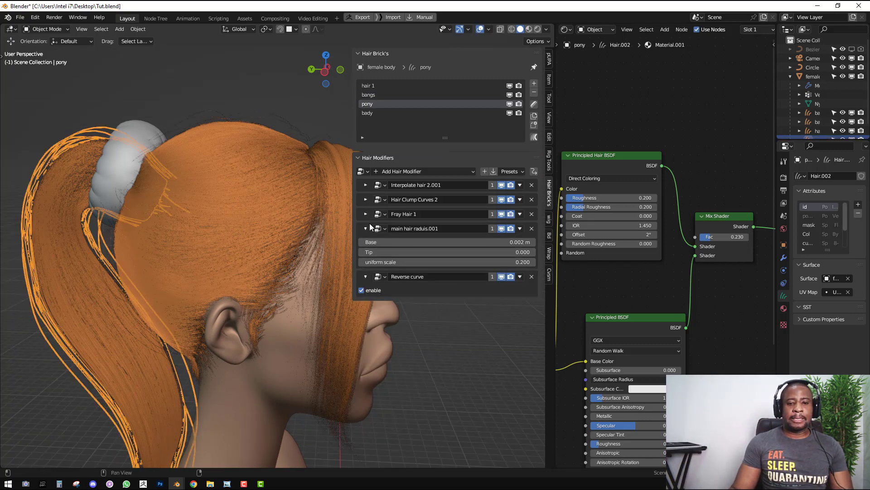
{"action": "left_click", "coordinate": [517, 262]}
{"action": "type", "text": "0.2"}
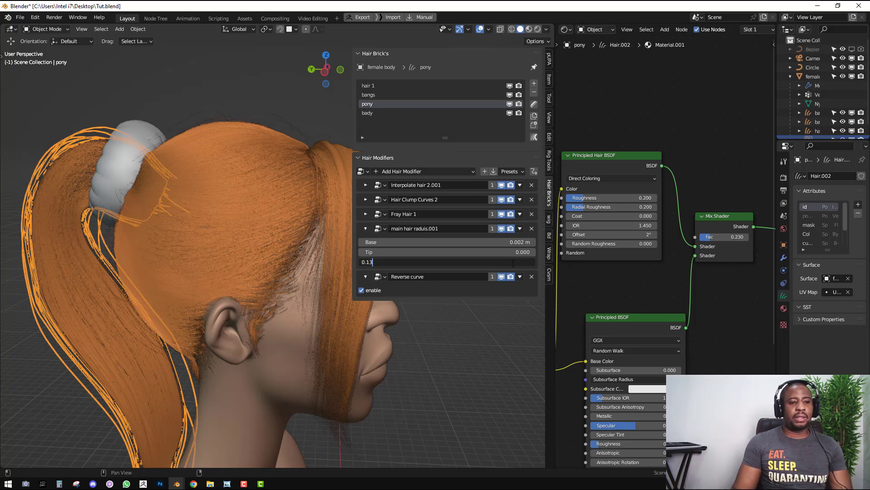
{"action": "key", "text": "Return"}
Aim the camera at the head from a three-quarter front angle and briefly preview it in Rendered shading
{"action": "middle_click_drag", "start_coordinate": [162, 232], "coordinate": [164, 235]}
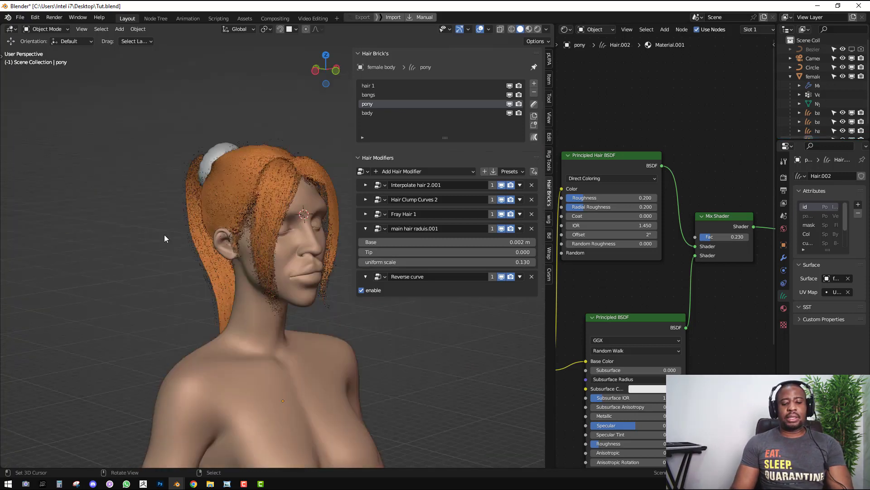
{"action": "key", "text": "KP_0"}
{"action": "right_click", "coordinate": [205, 175]}
{"action": "key", "text": "Escape"}
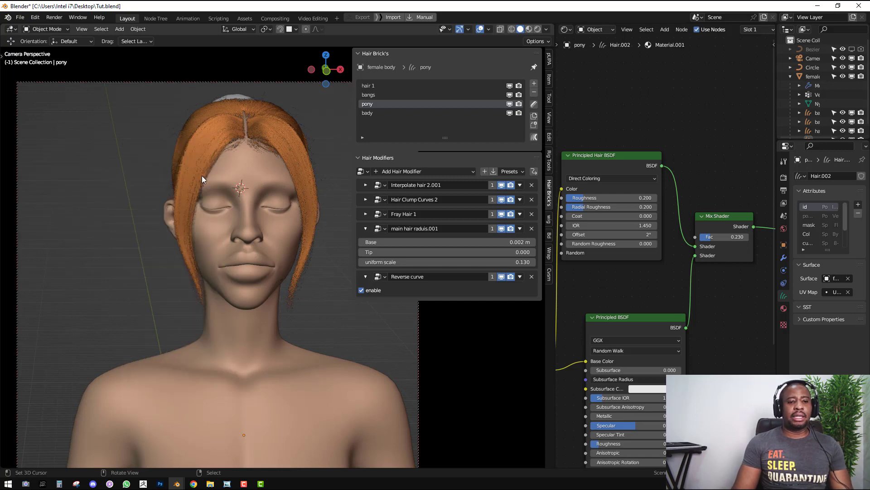
{"action": "middle_click_drag", "start_coordinate": [202, 175], "coordinate": [235, 183]}
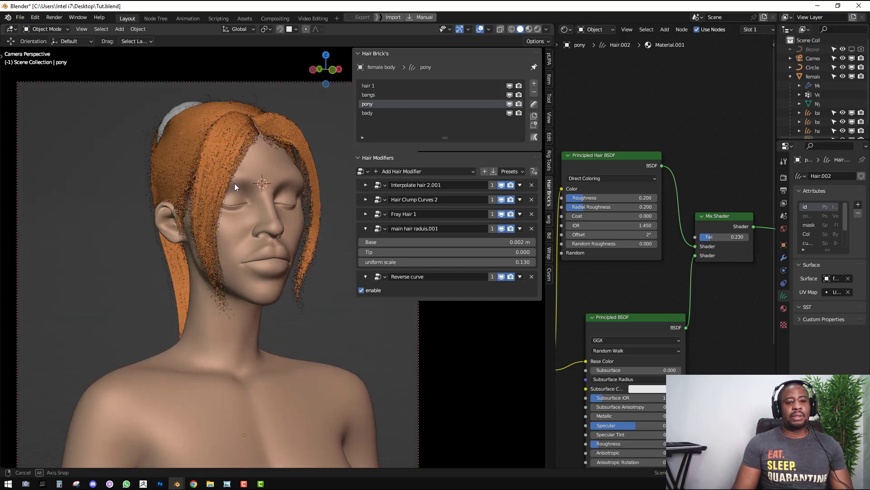
{"action": "key", "text": "z"}
{"action": "left_click", "coordinate": [252, 121]}
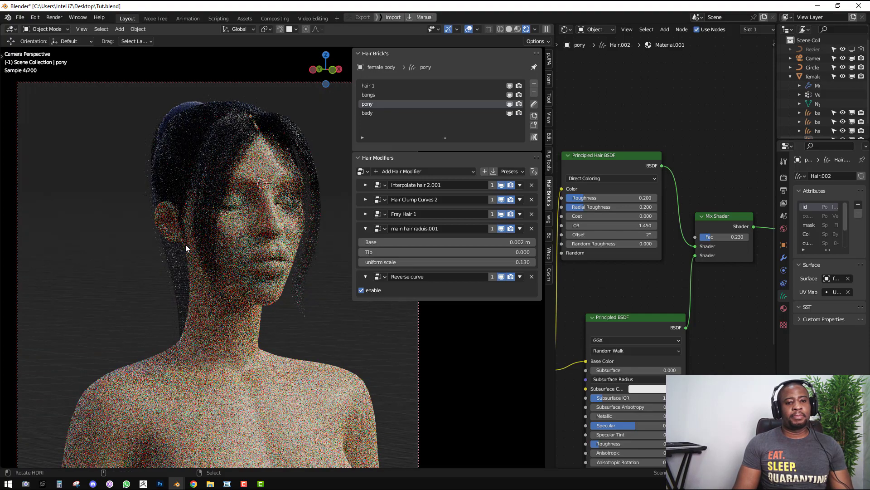
{"action": "key", "text": "z"}
{"action": "left_click", "coordinate": [313, 242]}
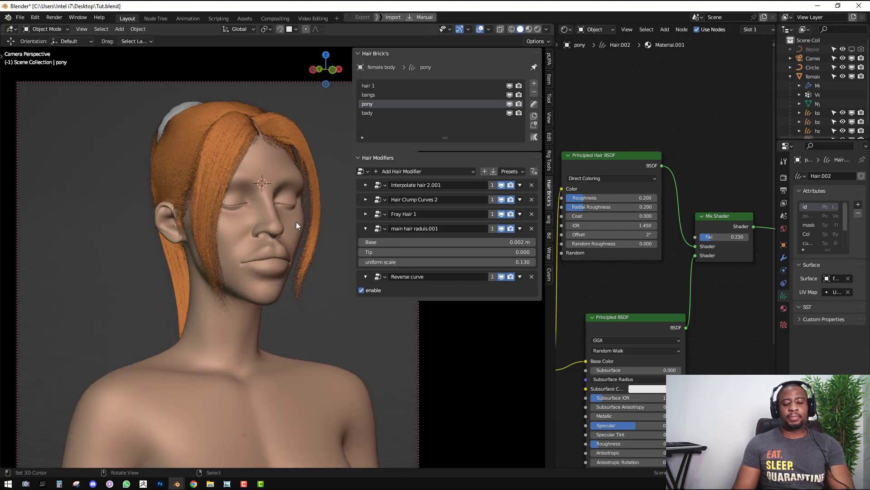
Render the three-quarter view and examine the bangs, hair parting and strand thickness up close
{"action": "key", "text": "F12"}
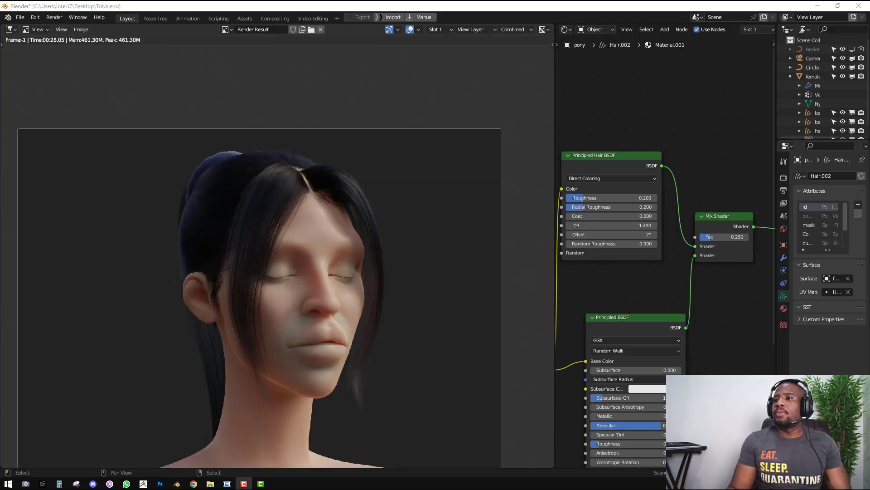
{"action": "middle_click_drag", "start_coordinate": [394, 267], "coordinate": [401, 241]}
{"action": "scroll", "coordinate": [312, 254], "scroll_direction": "up", "scroll_amount": 2}
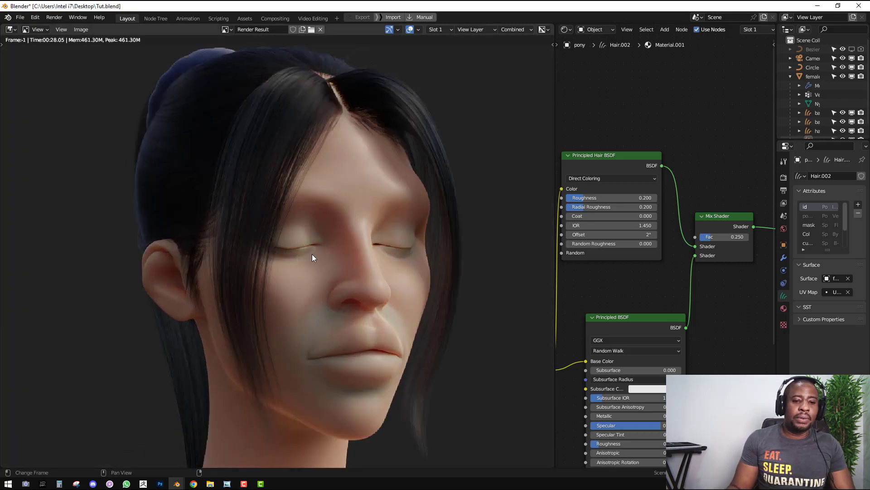
{"action": "middle_click_drag", "start_coordinate": [283, 208], "coordinate": [293, 208]}
{"action": "scroll", "coordinate": [311, 275], "scroll_direction": "down", "scroll_amount": 6}
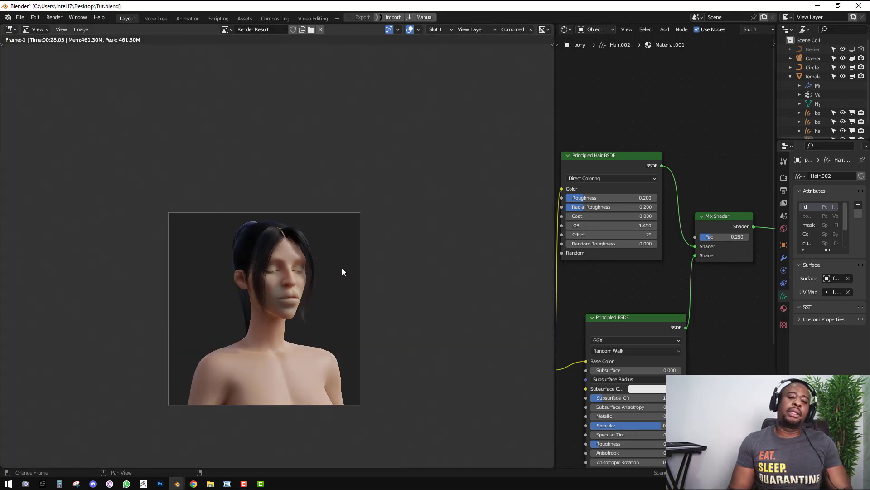
{"action": "scroll", "coordinate": [342, 268], "scroll_direction": "up", "scroll_amount": 2}
{"action": "key", "text": "Escape"}
{"action": "right_click", "coordinate": [295, 223]}
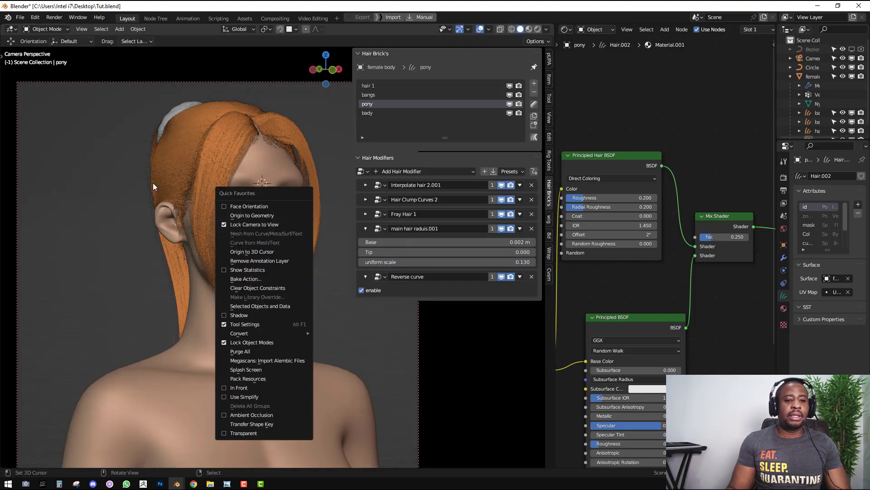
Frame the head's left profile with the full hair tie through the camera, and turn off Lock Camera to View
{"action": "middle_click_drag", "start_coordinate": [288, 146], "coordinate": [227, 173]}
{"action": "scroll", "coordinate": [238, 178], "scroll_direction": "up", "scroll_amount": 3}
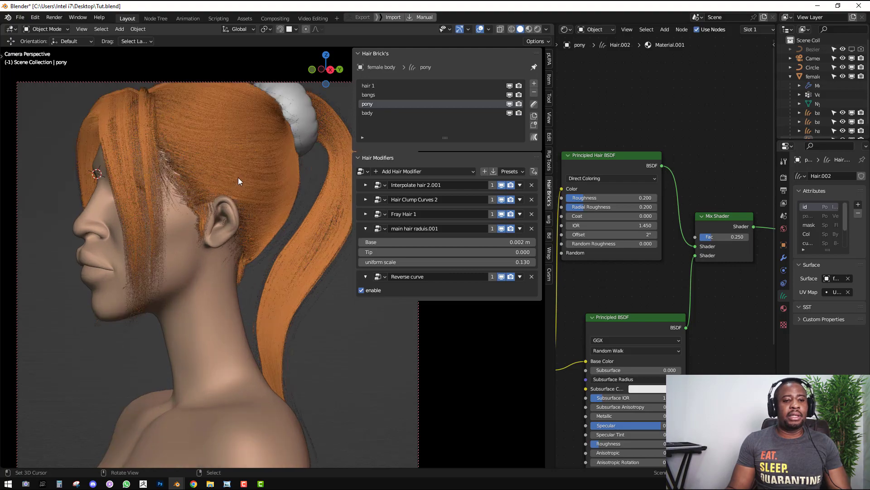
{"action": "middle_click_drag", "start_coordinate": [233, 216], "coordinate": [241, 209], "text": "ctrl"}
{"action": "key", "text": "q"}
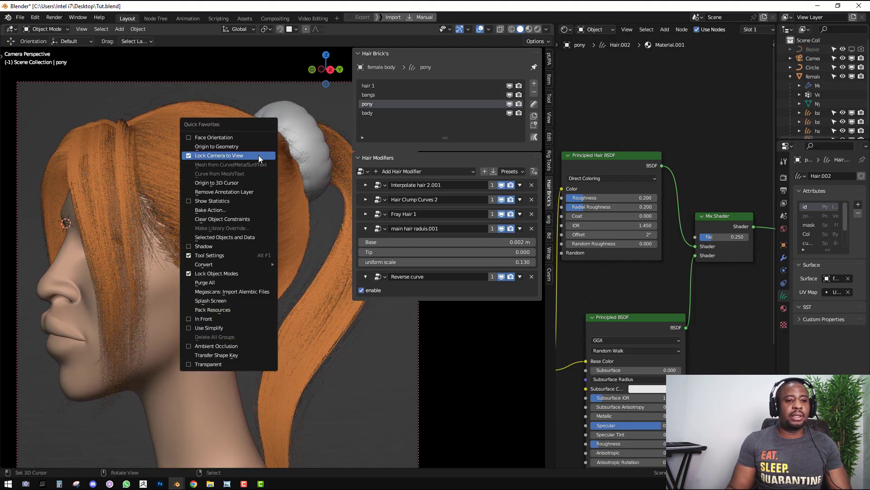
{"action": "left_click", "coordinate": [258, 155]}
{"action": "scroll", "coordinate": [250, 181], "scroll_direction": "down", "scroll_amount": 3}
{"action": "middle_click_drag", "start_coordinate": [253, 249], "coordinate": [250, 216], "text": "shift"}
{"action": "scroll", "coordinate": [250, 216], "scroll_direction": "up", "scroll_amount": 1}
{"action": "key", "text": "n"}
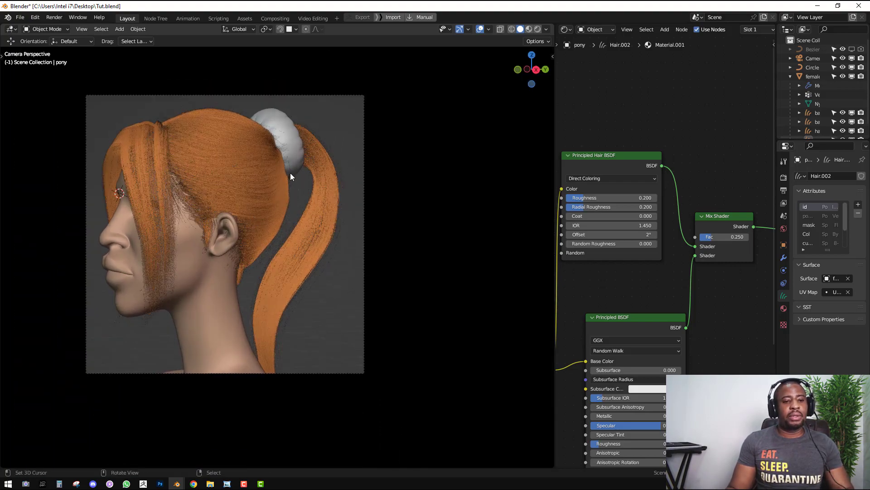
Rotate the HDRI lighting around the profile in Rendered shading, and return the viewport to Solid shading
{"action": "key", "text": "z"}
{"action": "left_click", "coordinate": [293, 129]}
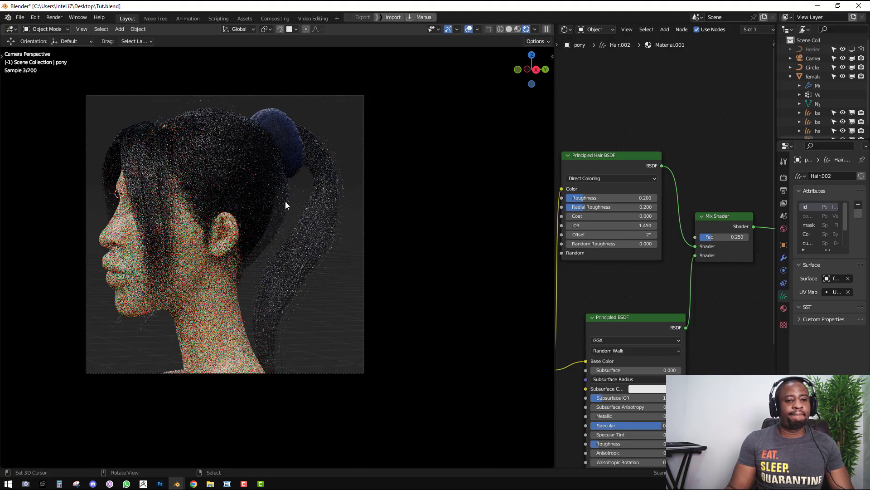
{"action": "right_click_drag", "start_coordinate": [141, 297], "coordinate": [195, 294], "text": "shift"}
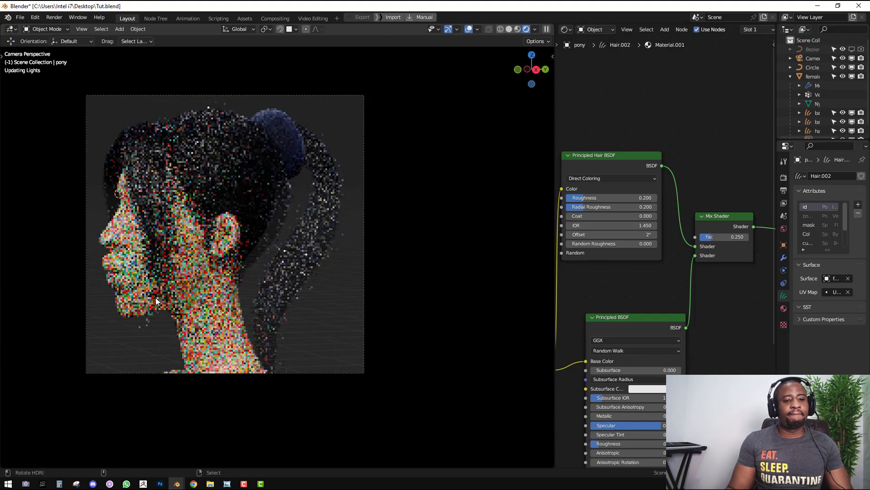
{"action": "right_click_drag", "start_coordinate": [132, 301], "coordinate": [164, 298], "text": "shift"}
{"action": "key", "text": "z"}
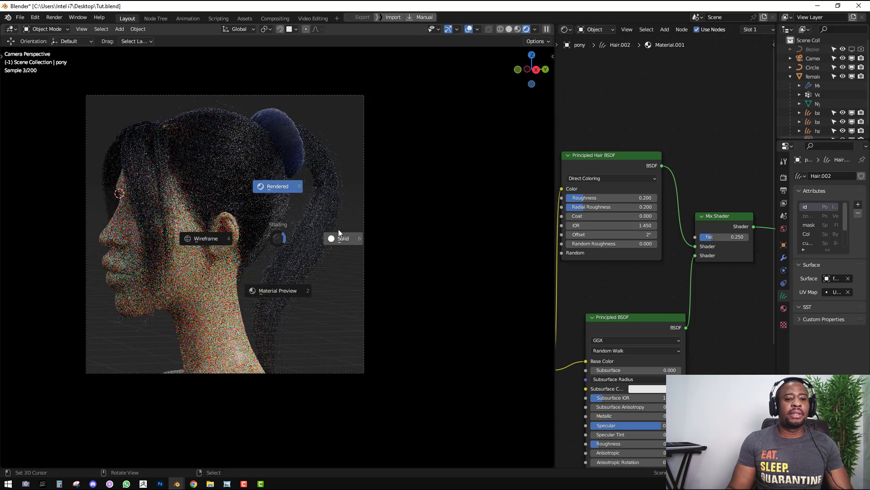
{"action": "left_click", "coordinate": [344, 232]}
Render the left profile and inspect the hairline, bangs, ponytail and highlights
{"action": "key", "text": "F12"}
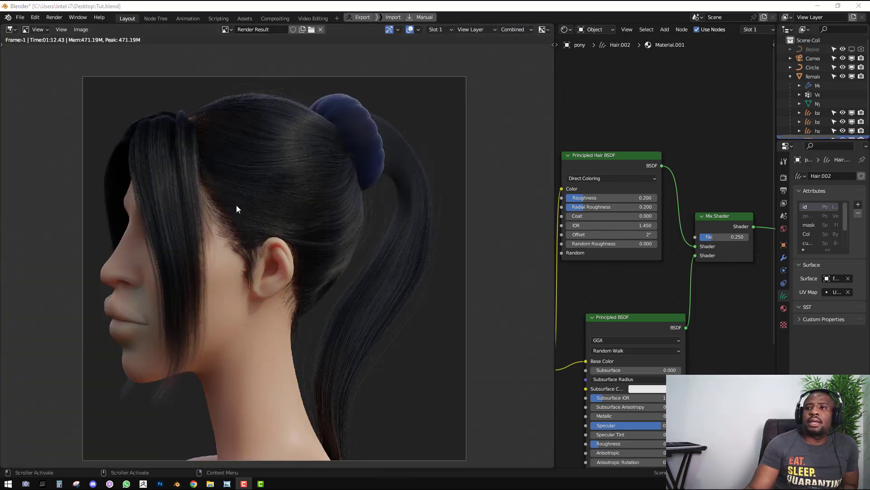
{"action": "scroll", "coordinate": [312, 217], "scroll_direction": "up", "scroll_amount": 2}
{"action": "scroll", "coordinate": [305, 210], "scroll_direction": "down", "scroll_amount": 3}
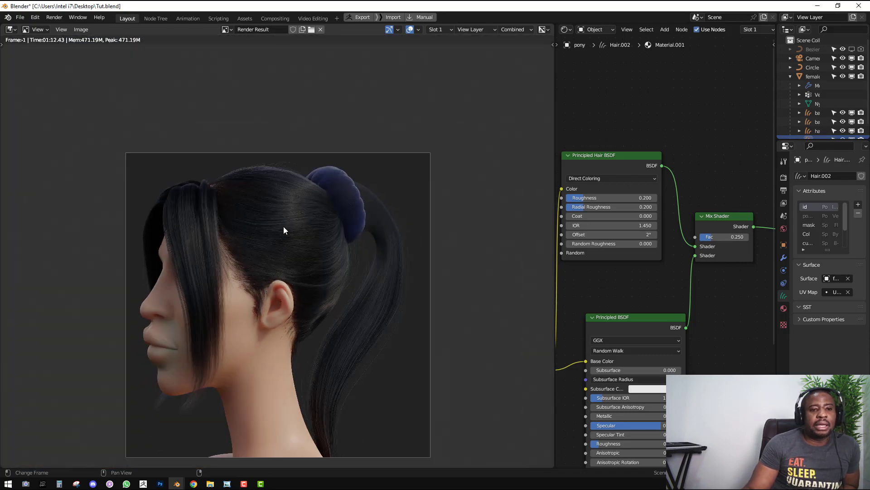
{"action": "middle_click_drag", "start_coordinate": [284, 247], "coordinate": [315, 198]}
{"action": "scroll", "coordinate": [315, 198], "scroll_direction": "up", "scroll_amount": 1}
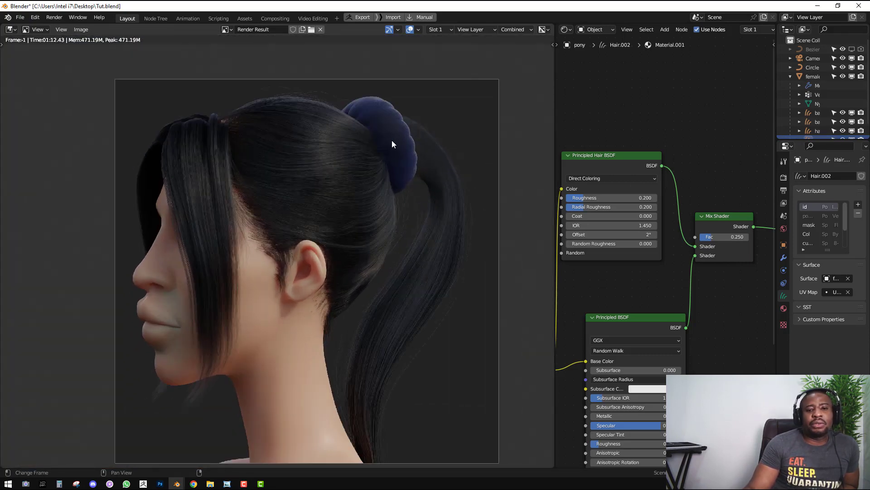
{"action": "scroll", "coordinate": [207, 295], "scroll_direction": "up", "scroll_amount": 2}
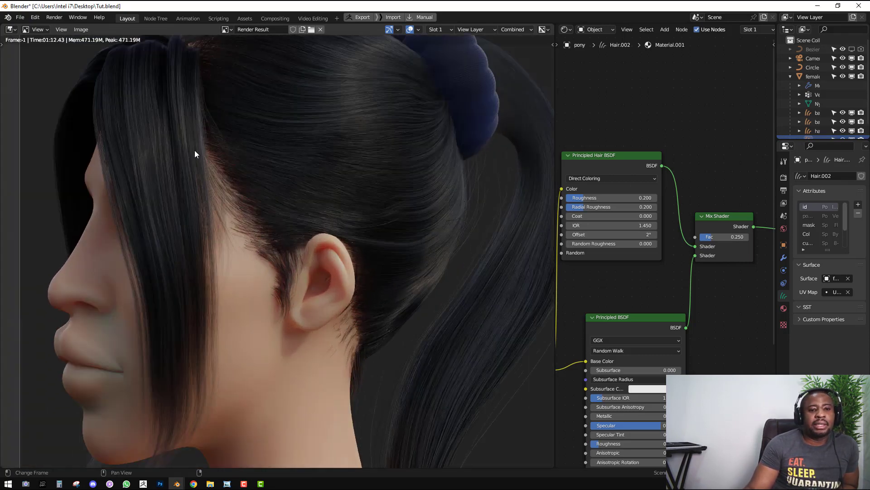
{"action": "scroll", "coordinate": [180, 169], "scroll_direction": "down", "scroll_amount": 5}
Close the render view, collapse the pony's Interpolate hair modifier settings and select the hair 1 layer
{"action": "key", "text": "Escape"}
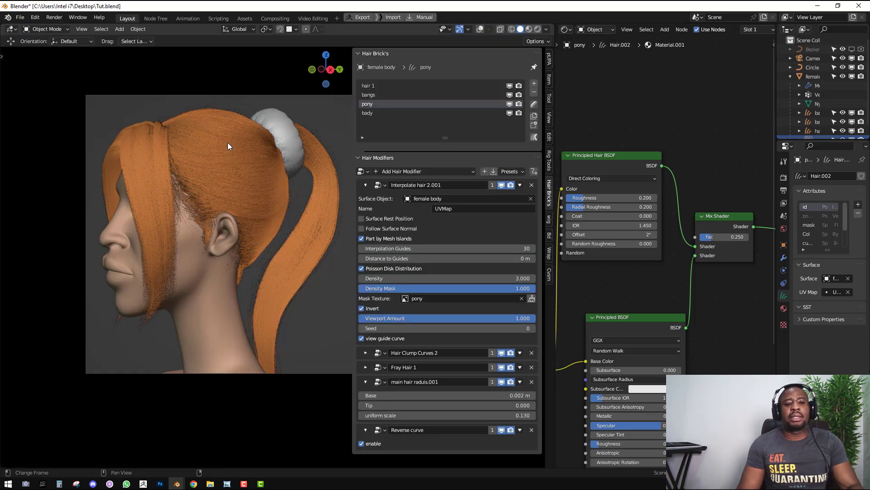
{"action": "left_click", "coordinate": [365, 185]}
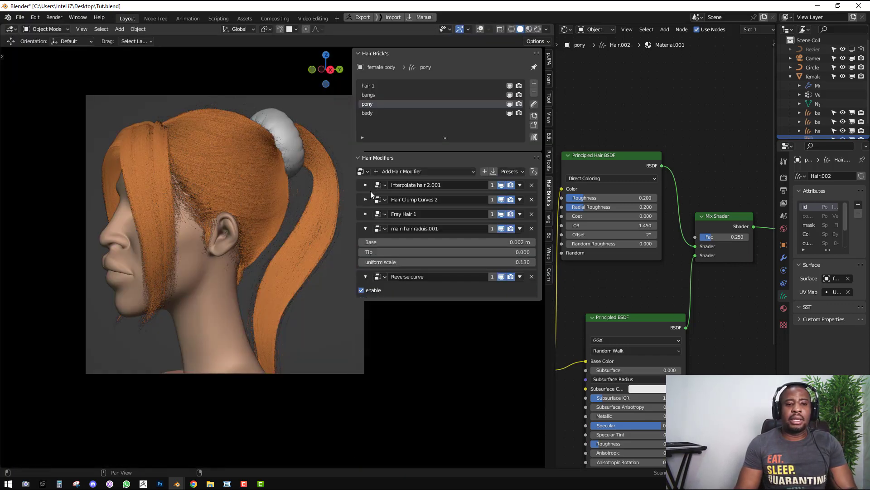
{"action": "left_click", "coordinate": [374, 86]}
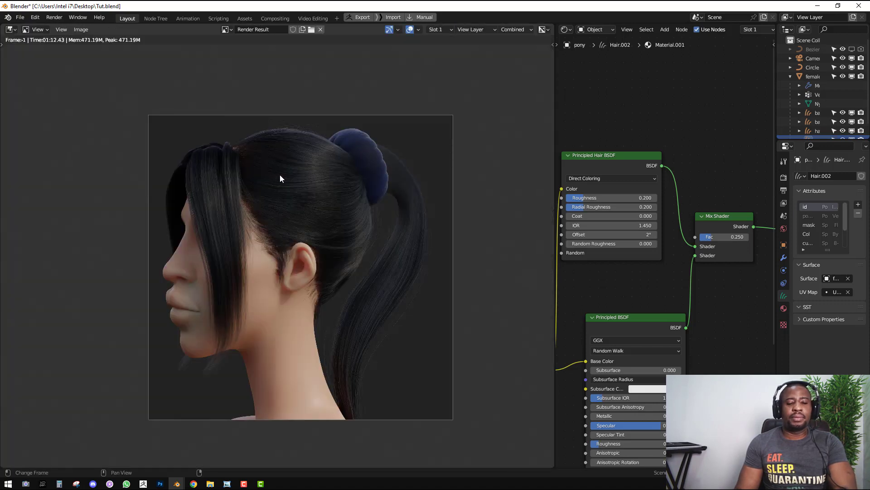
Check the finished profile render once more and switch to Windows Photo Viewer to see the reference image 1.jpg
{"action": "scroll", "coordinate": [279, 175], "scroll_direction": "up", "scroll_amount": 3}
{"action": "scroll", "coordinate": [307, 221], "scroll_direction": "down", "scroll_amount": 4}
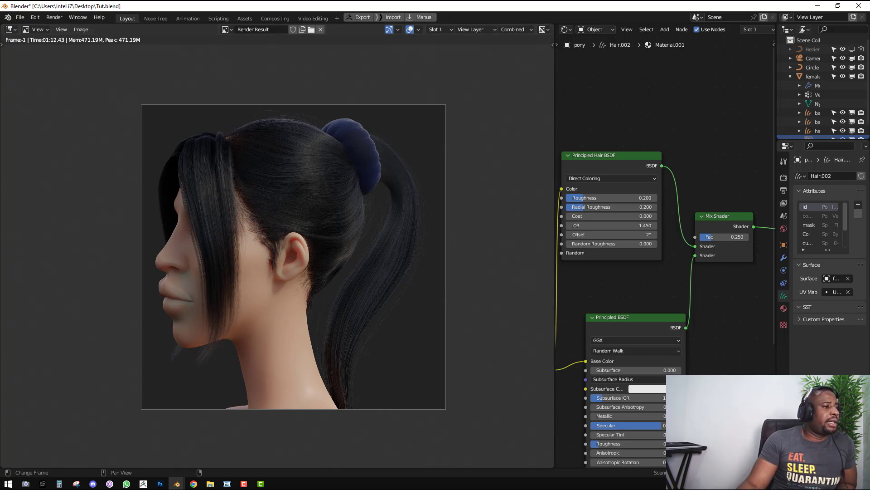
{"action": "key", "text": "alt+Tab"}
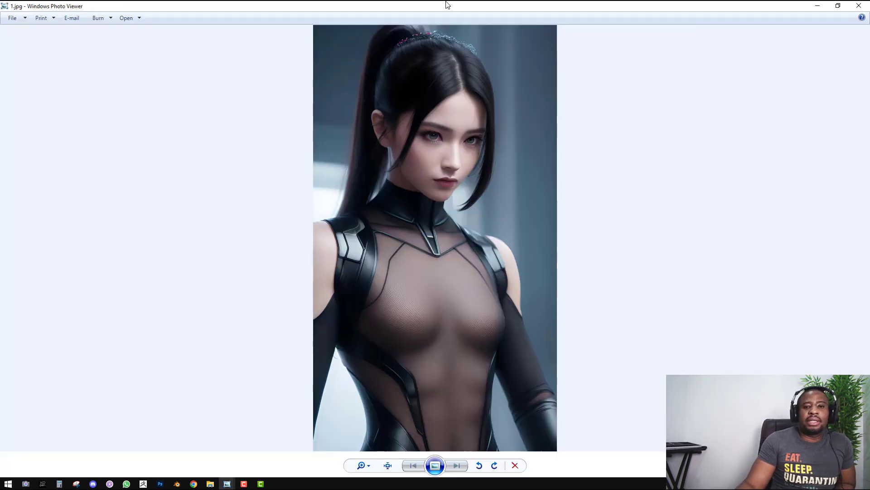
{"action": "left_click_drag", "start_coordinate": [447, 3], "coordinate": [869, 99]}
{"action": "left_click", "coordinate": [397, 274]}
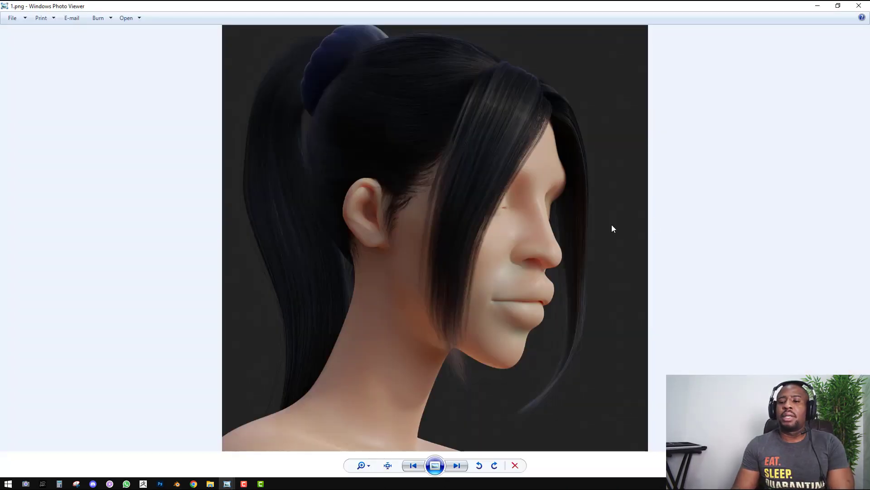
Browse back and forth through the saved renders 1.png, 2.png and 3.png and compare the hairstyle with reference 1.jpg
{"action": "key", "text": "Right"}
{"action": "key", "text": "Right"}
{"action": "key", "text": "Right"}
{"action": "key", "text": "Right"}
{"action": "key", "text": "Right"}
{"action": "key", "text": "Right"}
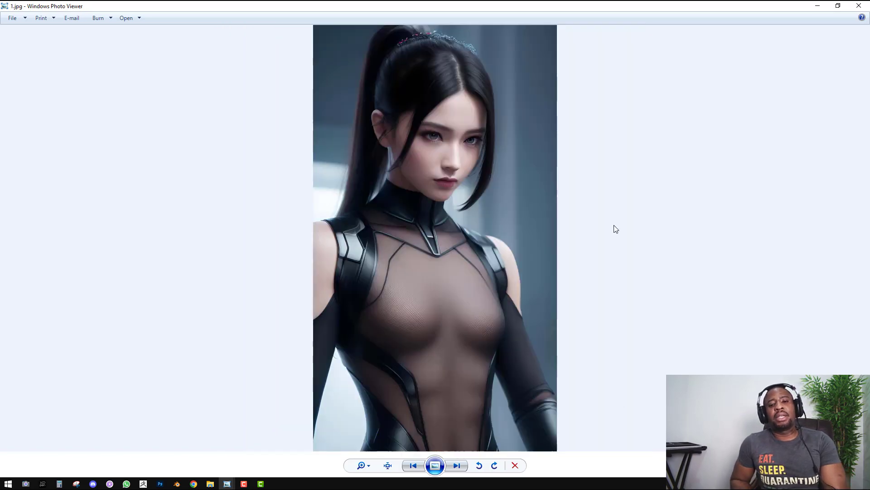
{"action": "key", "text": "Right"}
{"action": "key", "text": "Right"}
{"action": "key", "text": "Right"}
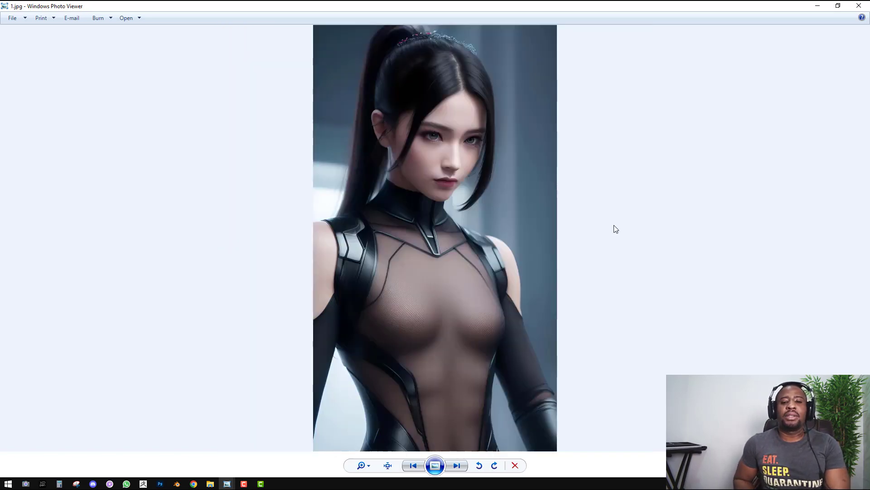
{"action": "key", "text": "Right"}
{"action": "key", "text": "Right"}
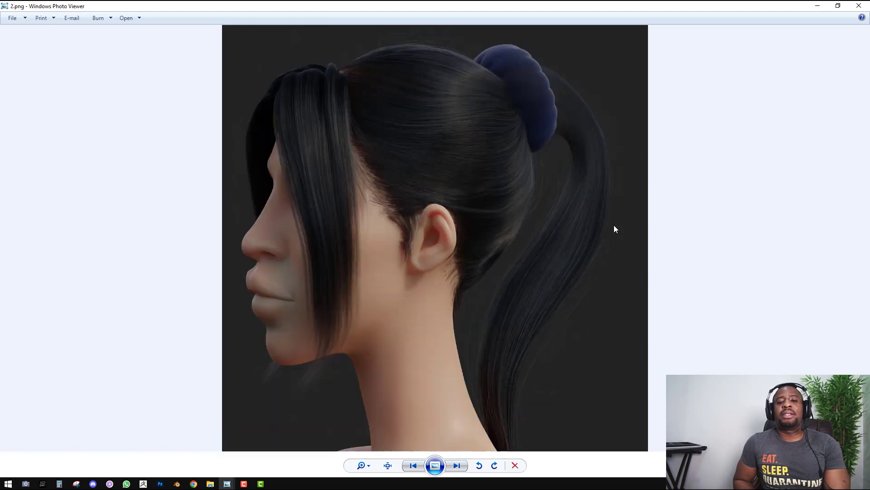
{"action": "key", "text": "Left"}
{"action": "key", "text": "Left"}
{"action": "key", "text": "Right"}
{"action": "key", "text": "Right"}
{"action": "key", "text": "Right"}
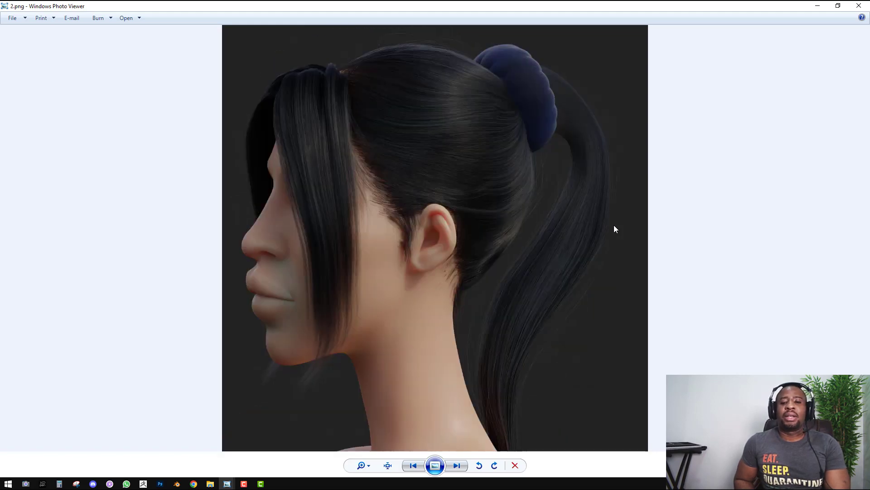
{"action": "key", "text": "Left"}
{"action": "key", "text": "Left"}
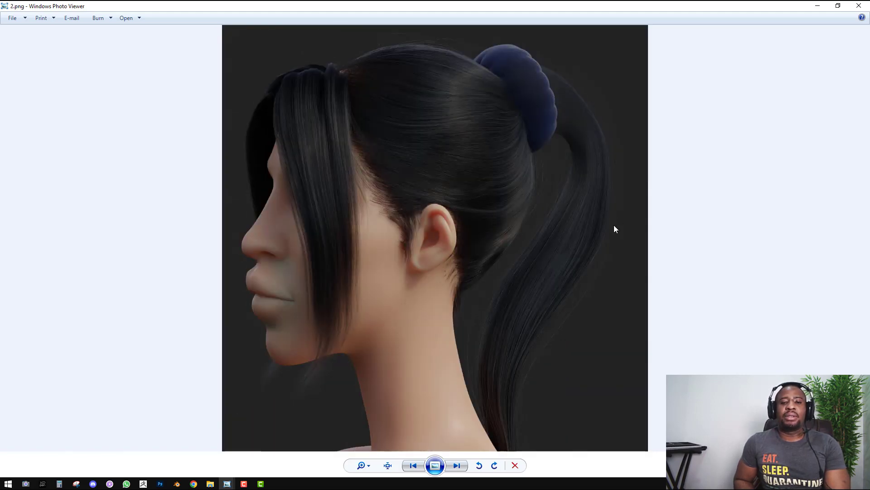
{"action": "key", "text": "Right"}
{"action": "key", "text": "Right"}
{"action": "key", "text": "Left"}
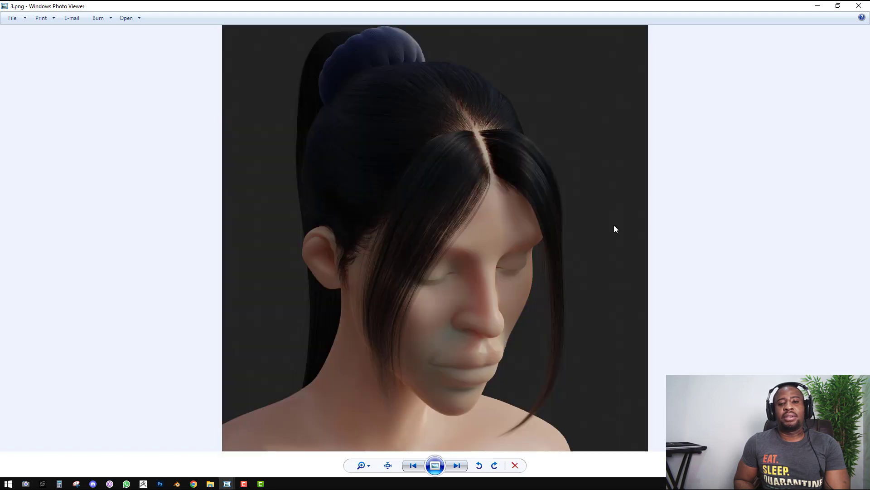
{"action": "key", "text": "Left"}
{"action": "key", "text": "Left"}
{"action": "key", "text": "Left"}
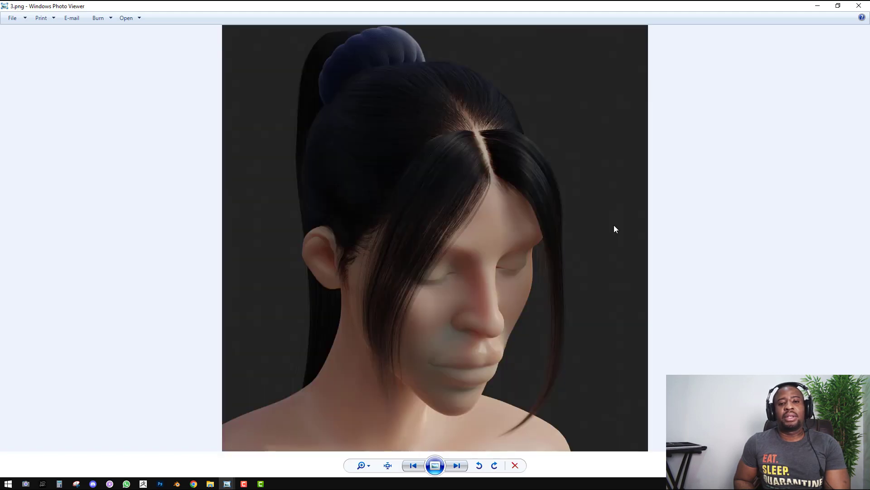
{"action": "key", "text": "Right"}
{"action": "key", "text": "Right"}
{"action": "key", "text": "Left"}
{"action": "key", "text": "Left"}
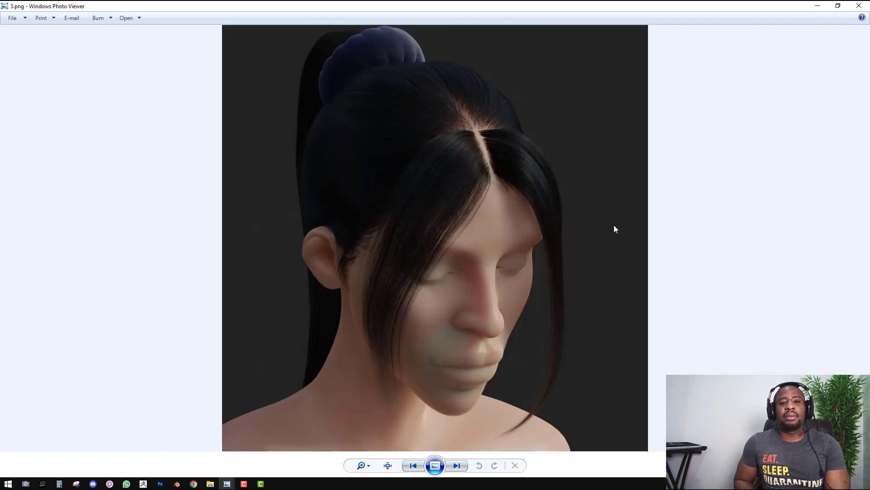
{"action": "key", "text": "Right"}
{"action": "key", "text": "Right"}
{"action": "key", "text": "Right"}
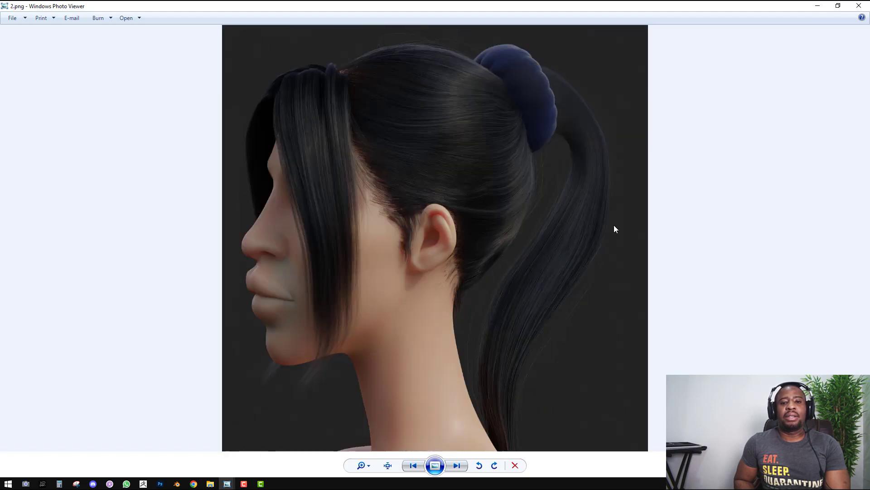
{"action": "key", "text": "Right"}
{"action": "key", "text": "Left"}
{"action": "key", "text": "Left"}
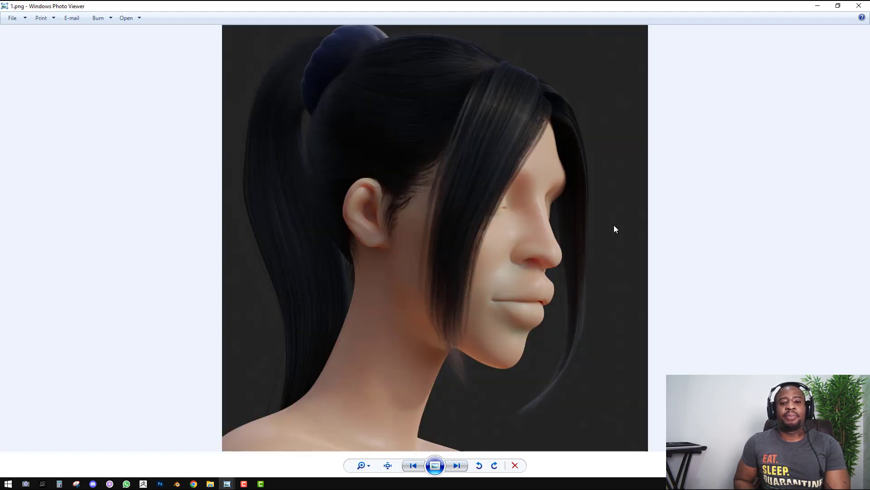
{"action": "key", "text": "Right"}
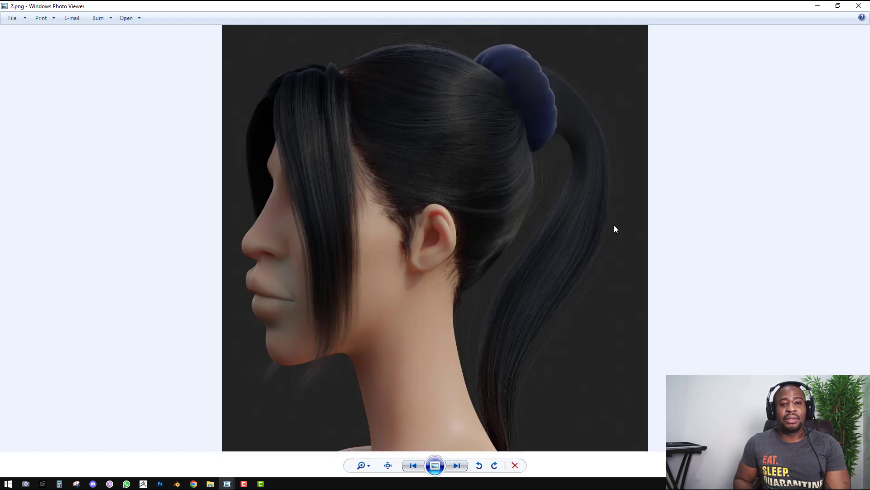
{"action": "key", "text": "Right"}
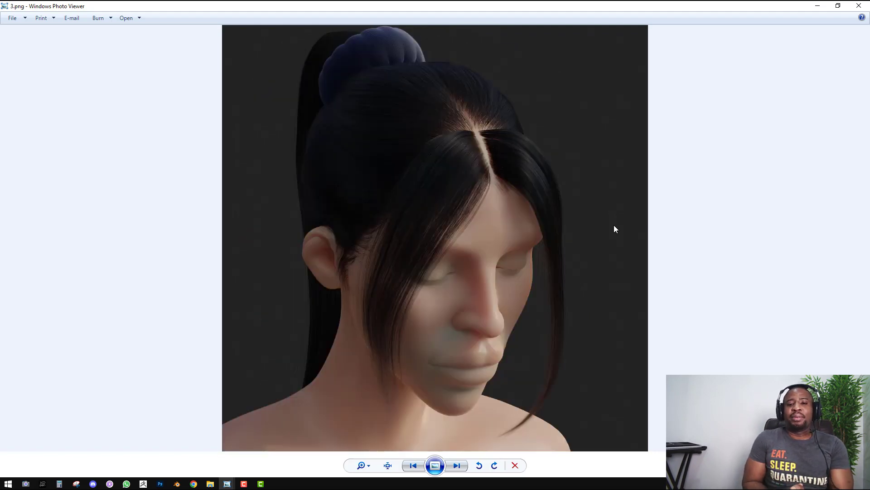